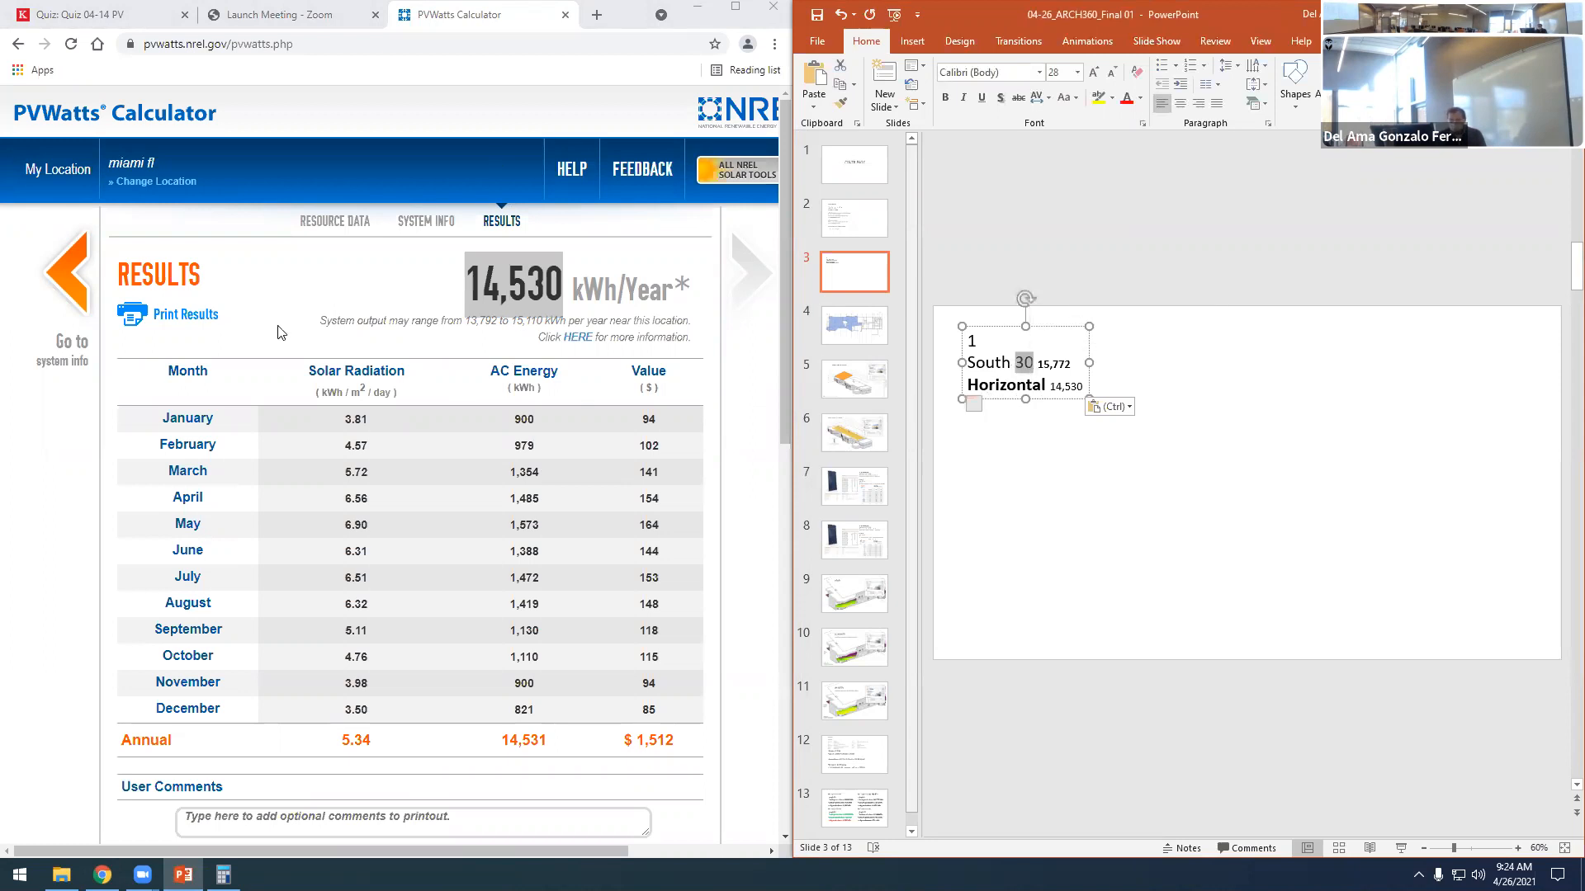
- Check the remaining array options in quiz Question 1, and add the line "South 45" below the Horizontal entry on slide 3
{"action": "left_click", "coordinate": [115, 12]}
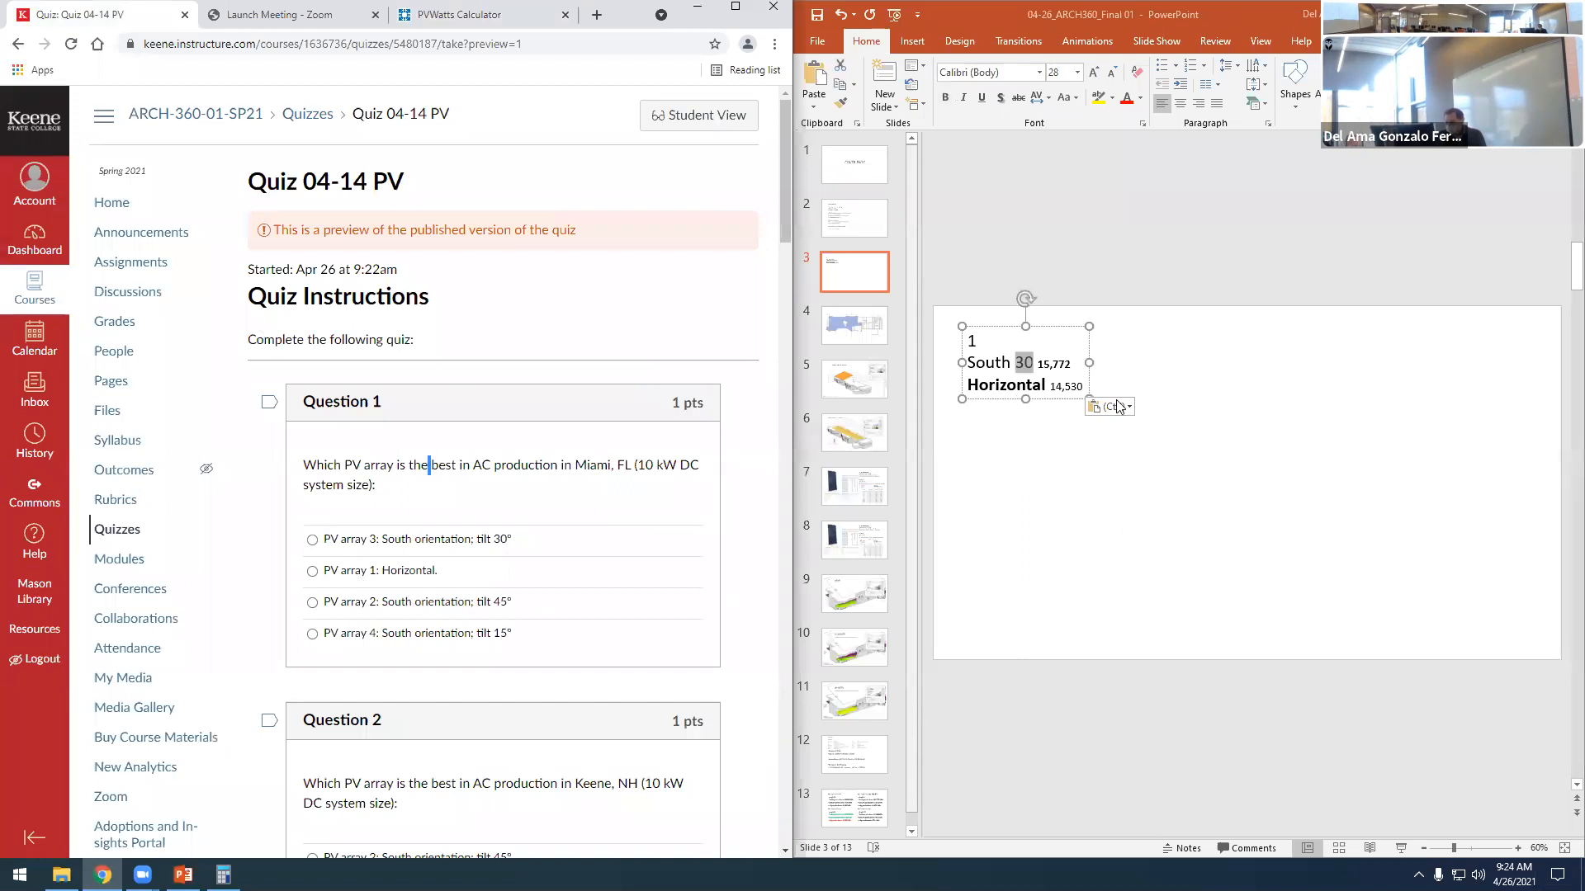
{"action": "left_click", "coordinate": [1082, 393]}
{"action": "left_click", "coordinate": [1082, 392]}
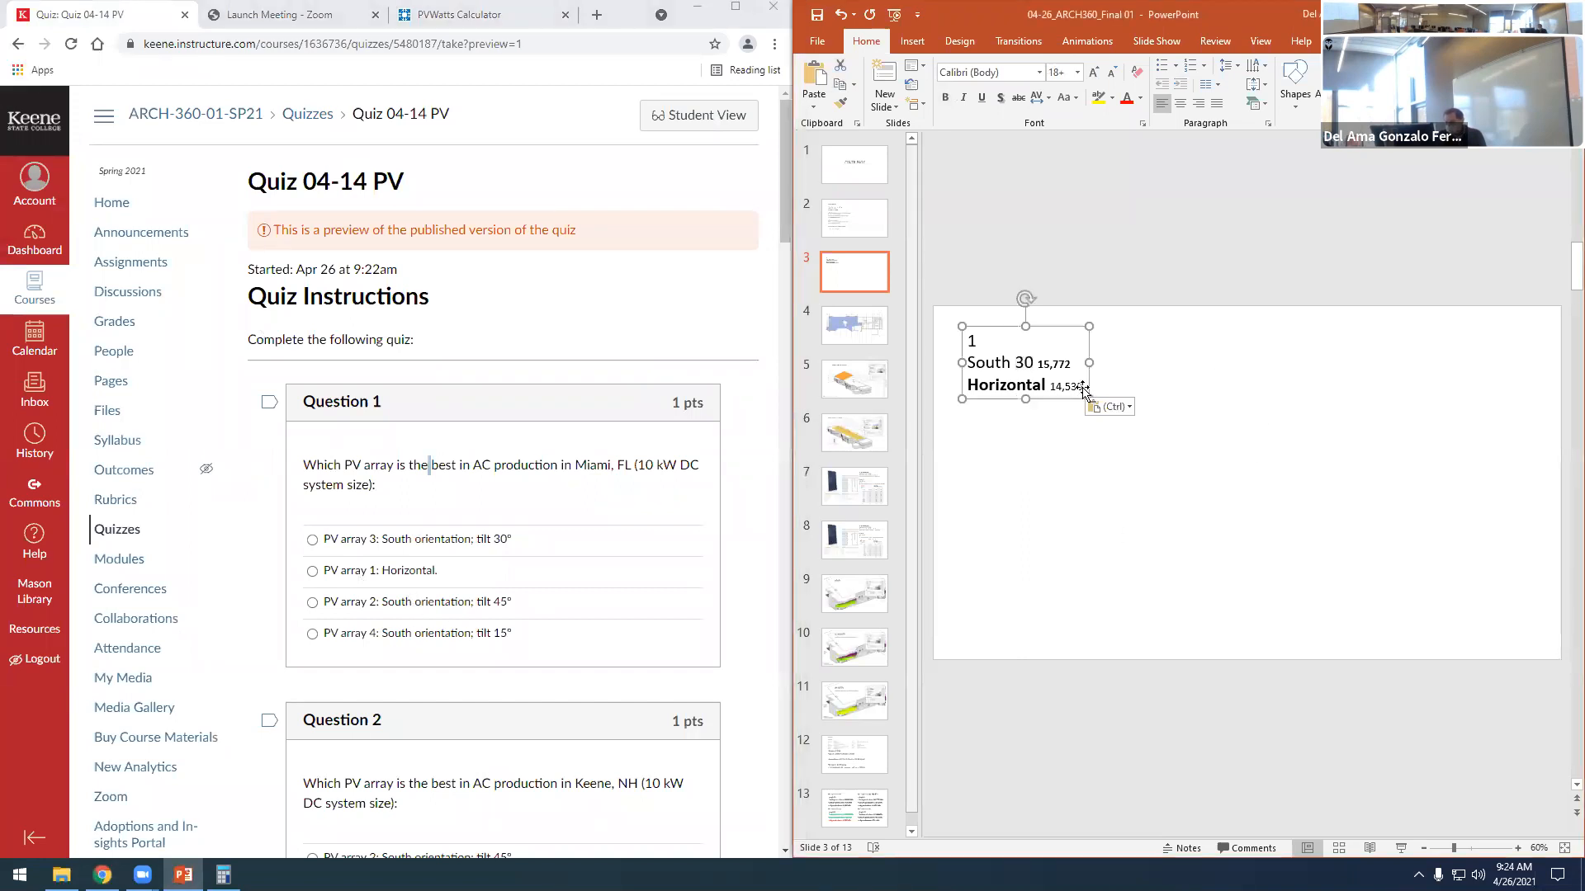
{"action": "left_click", "coordinate": [1078, 387]}
{"action": "key", "text": "Return"}
{"action": "type", "text": "South "}
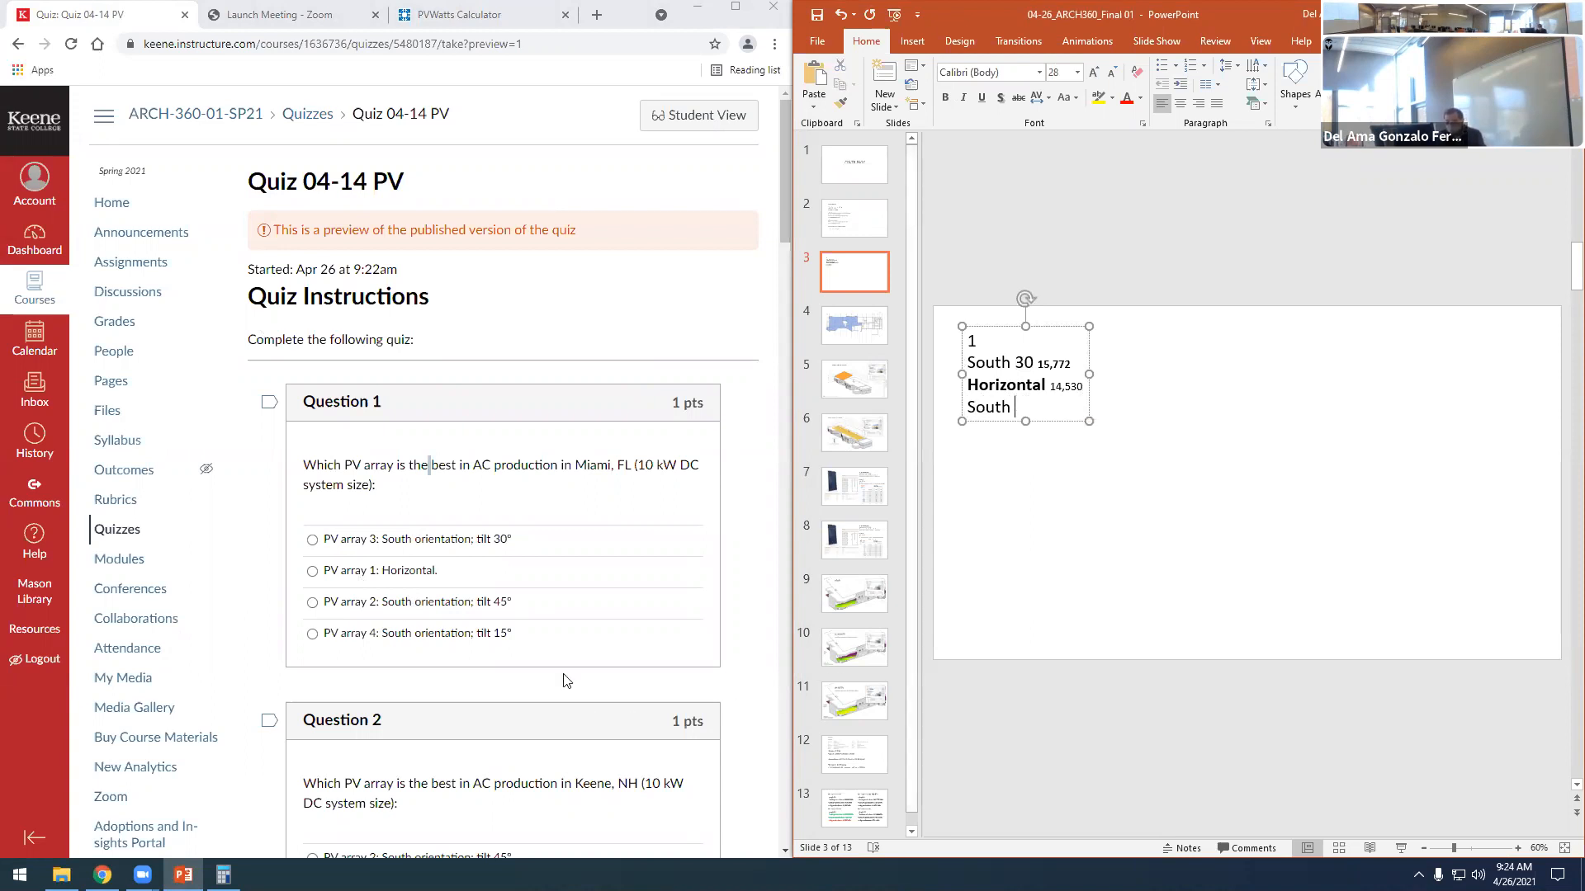
{"action": "type", "text": "45"}
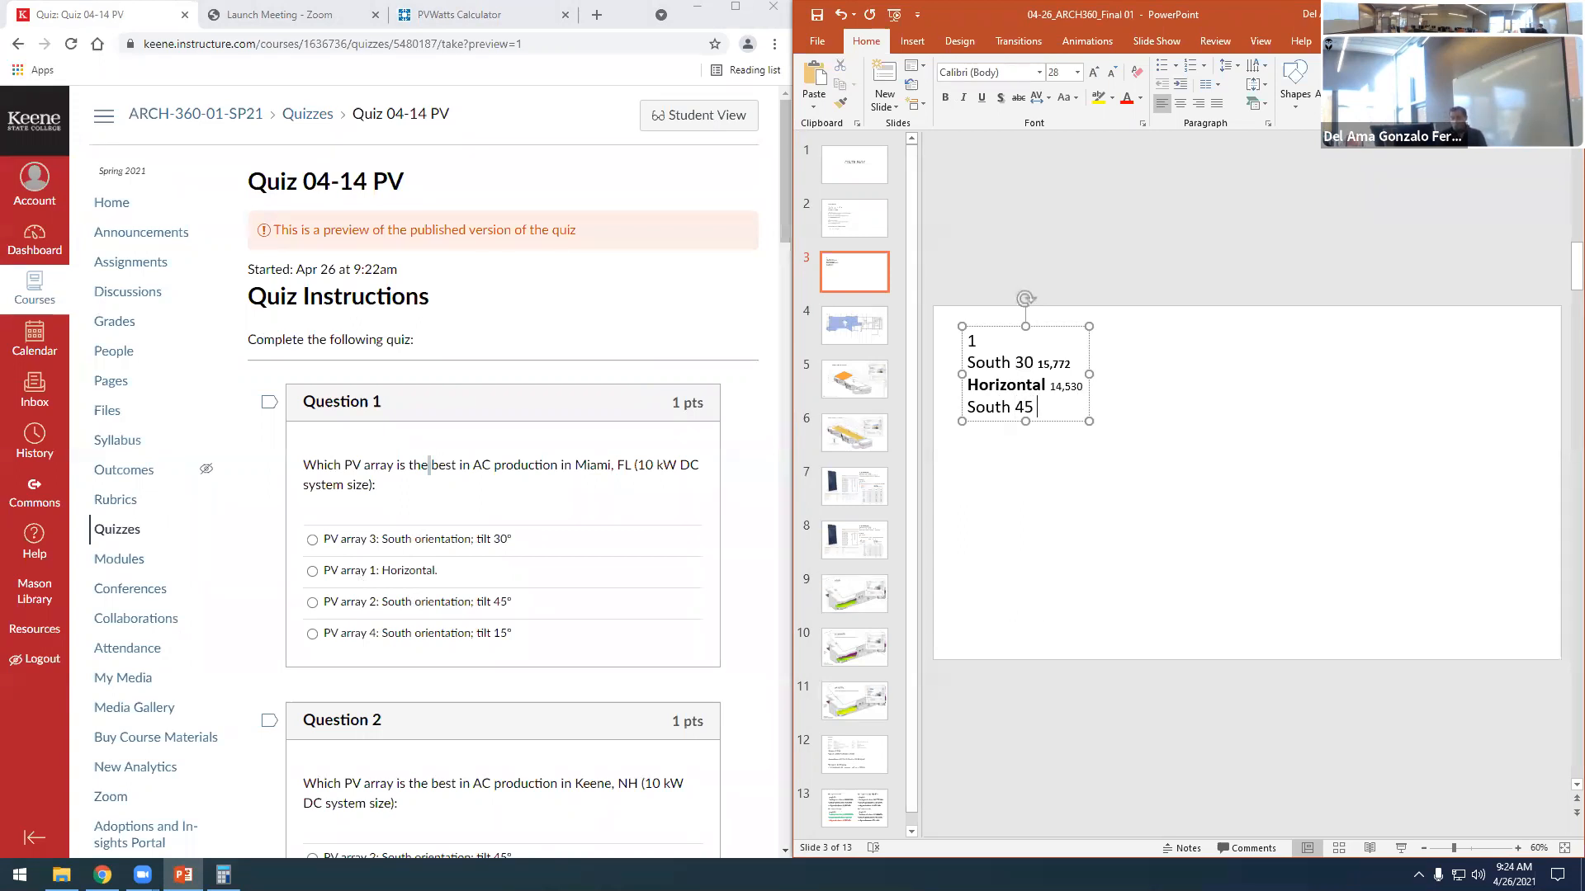
{"action": "double_click", "coordinate": [1023, 408]}
{"action": "left_click", "coordinate": [1029, 459]}
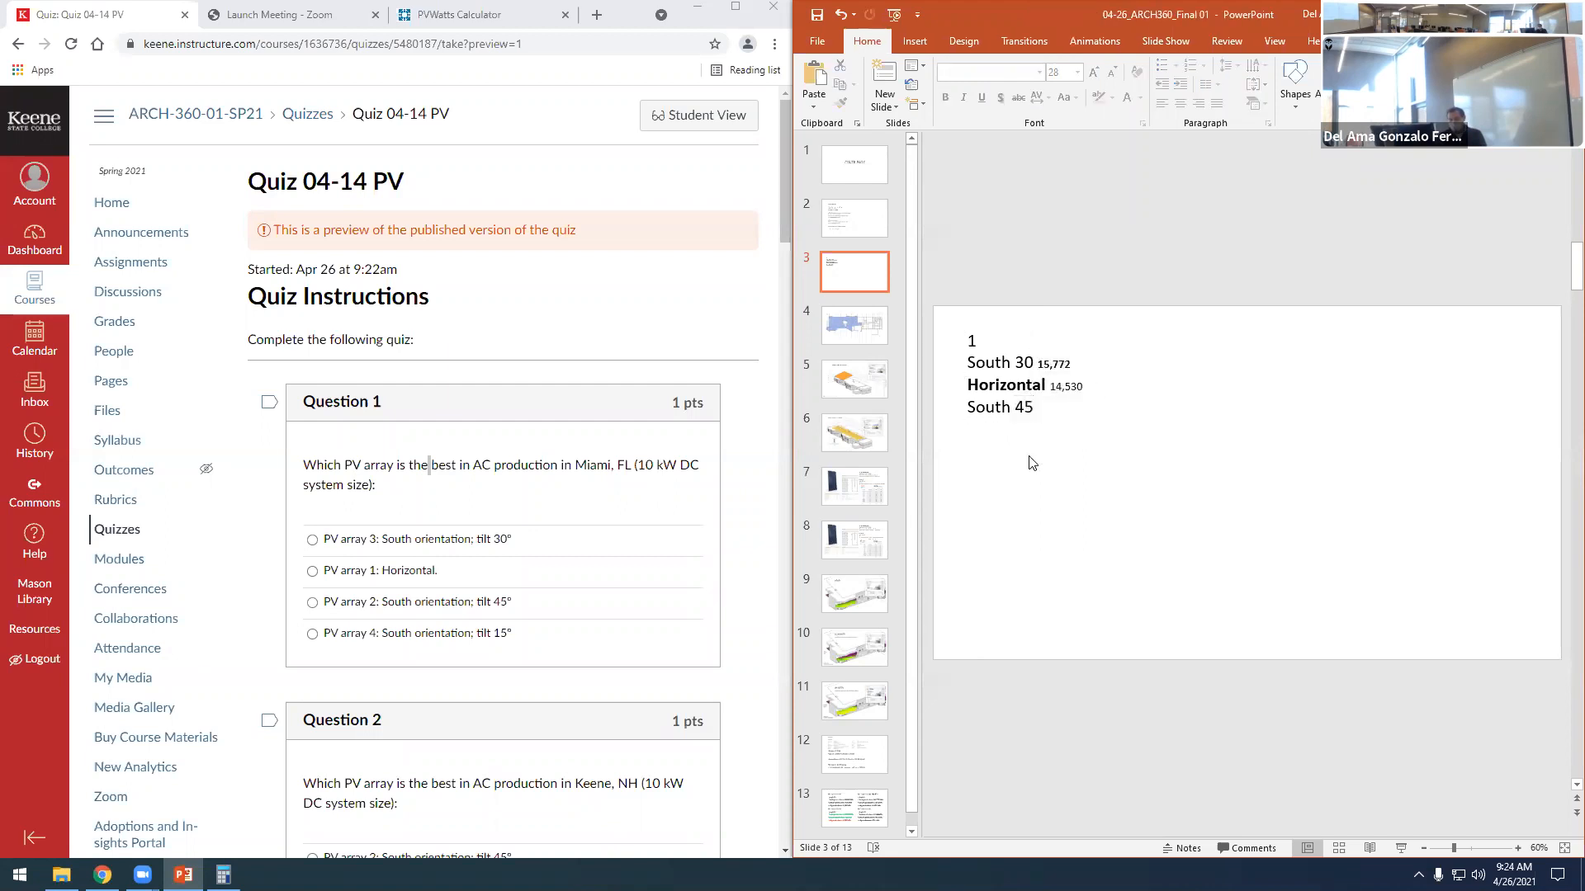
- Set the Miami system's tilt to 45 degrees in PVWatts and calculate the results
{"action": "left_click", "coordinate": [432, 10]}
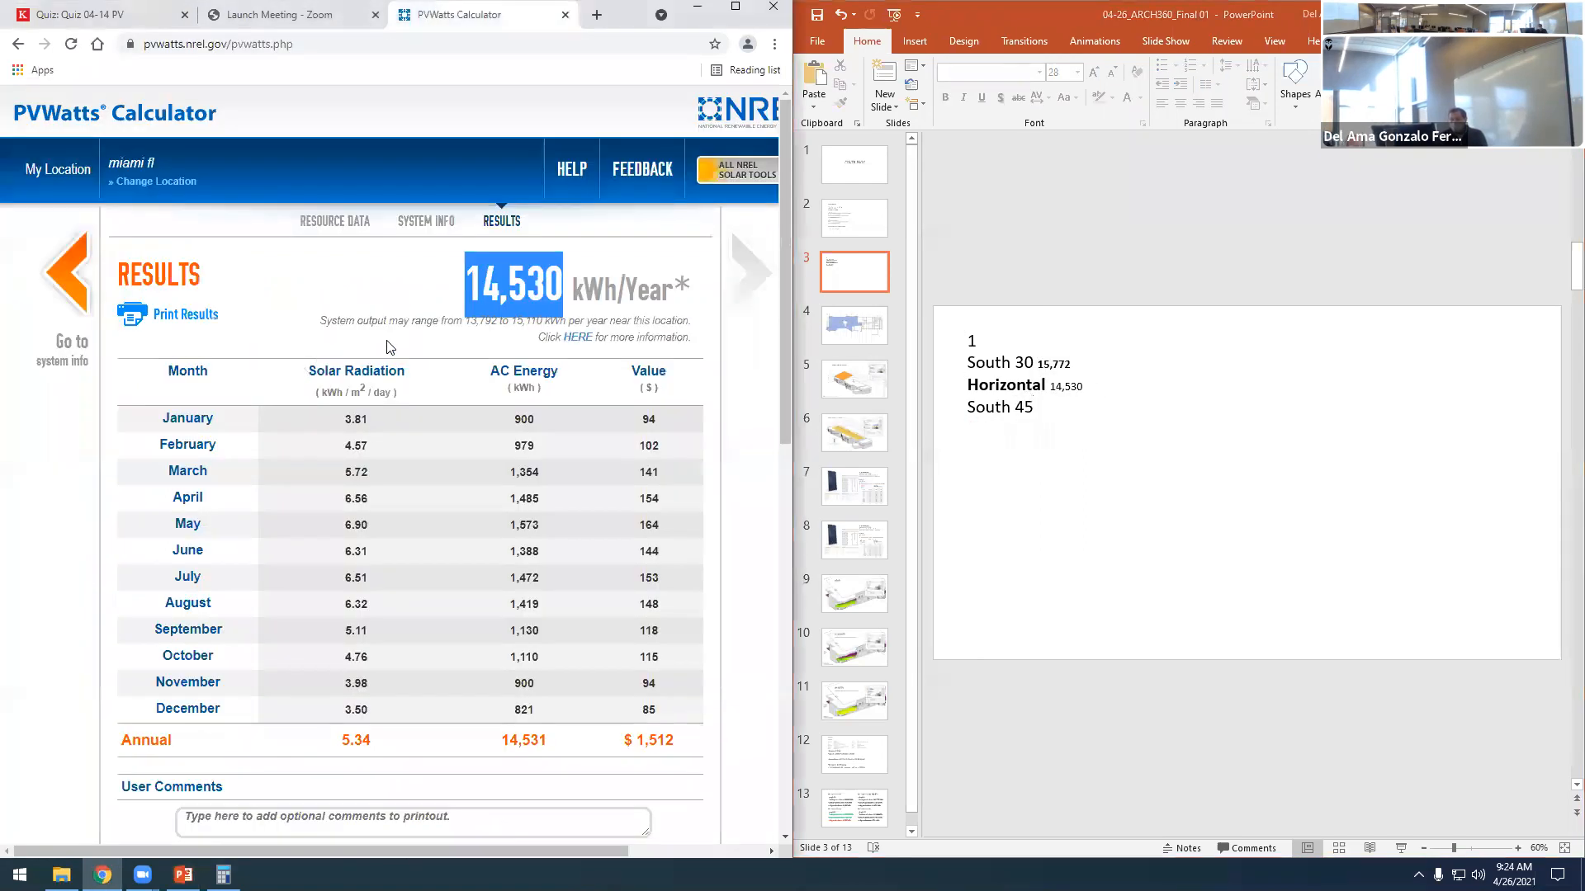
{"action": "left_click", "coordinate": [98, 309]}
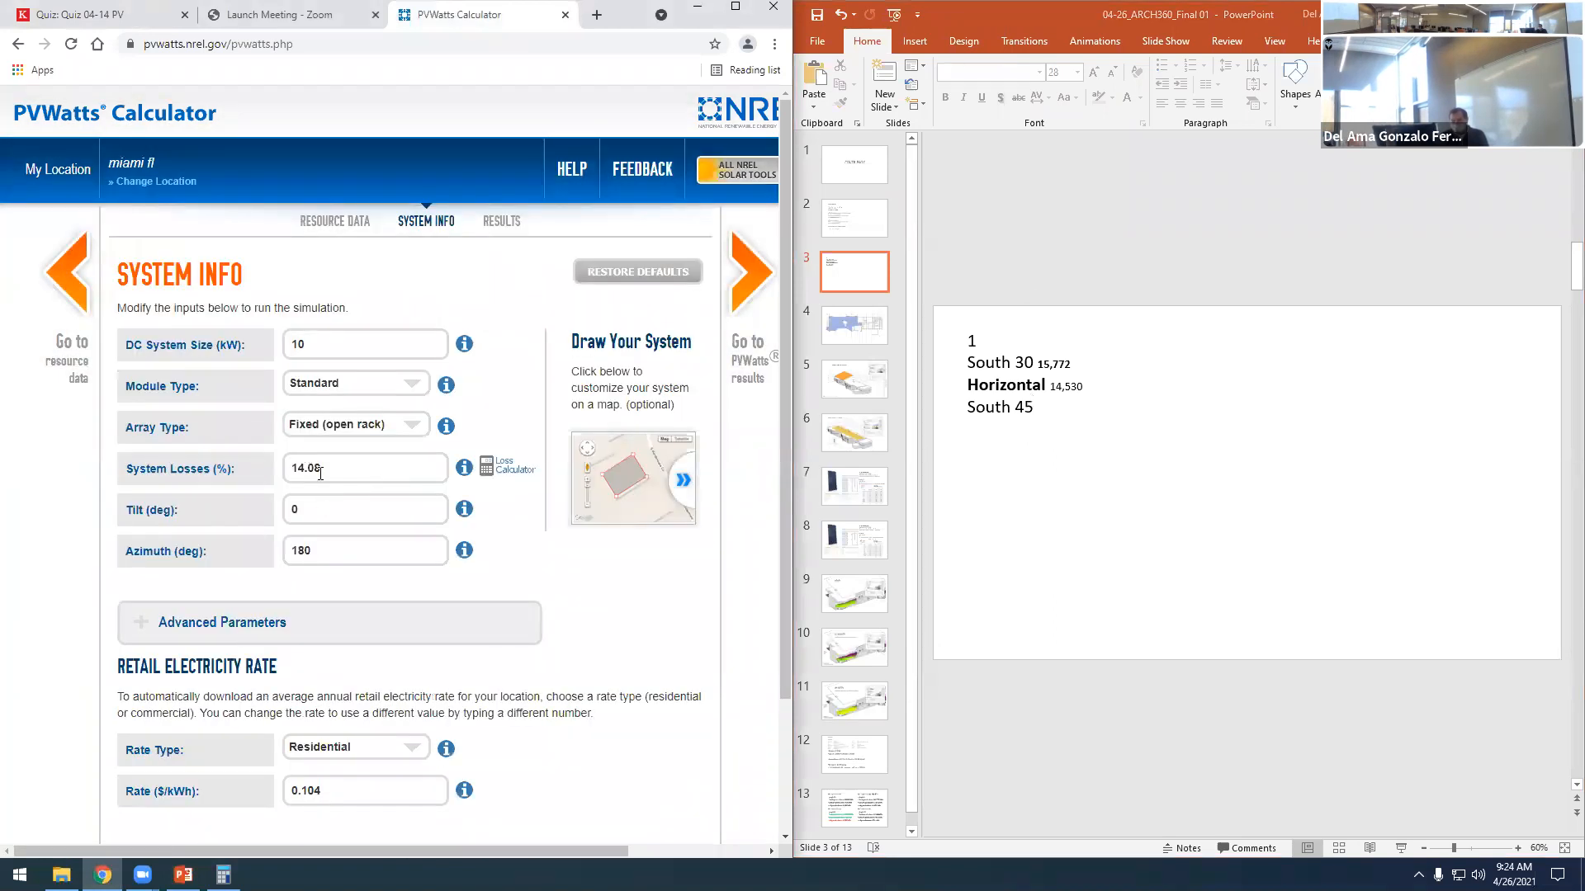
{"action": "double_click", "coordinate": [315, 504]}
{"action": "type", "text": "45"}
{"action": "left_click", "coordinate": [751, 277]}
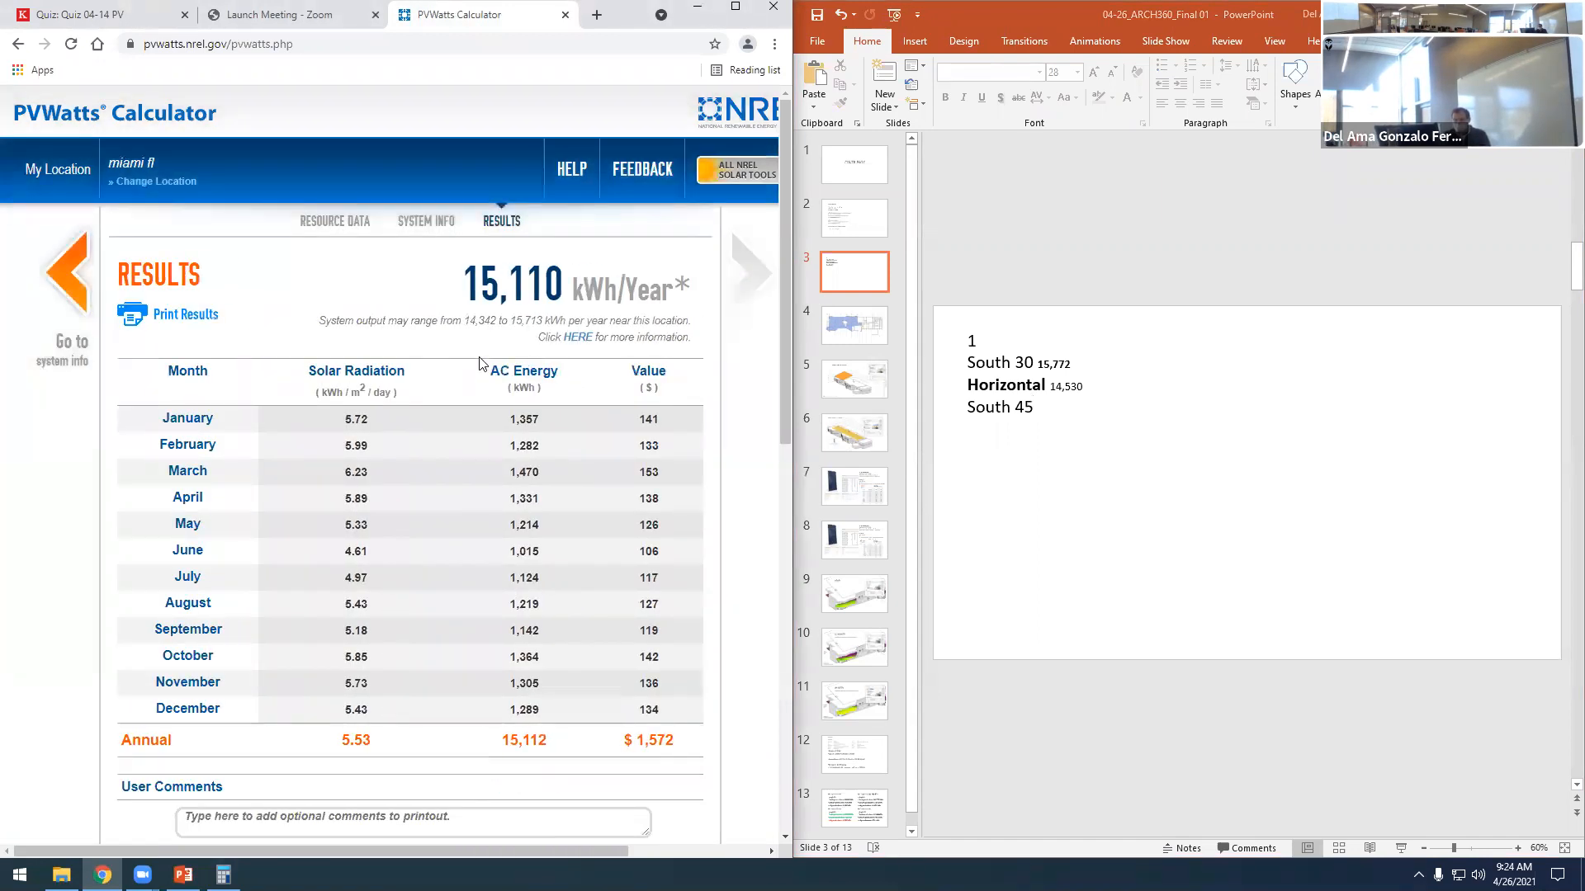
- Copy the annual output of 15,110 from the PVWatts results to the "South 45" line on the slide
{"action": "left_click_drag", "start_coordinate": [463, 283], "coordinate": [569, 295]}
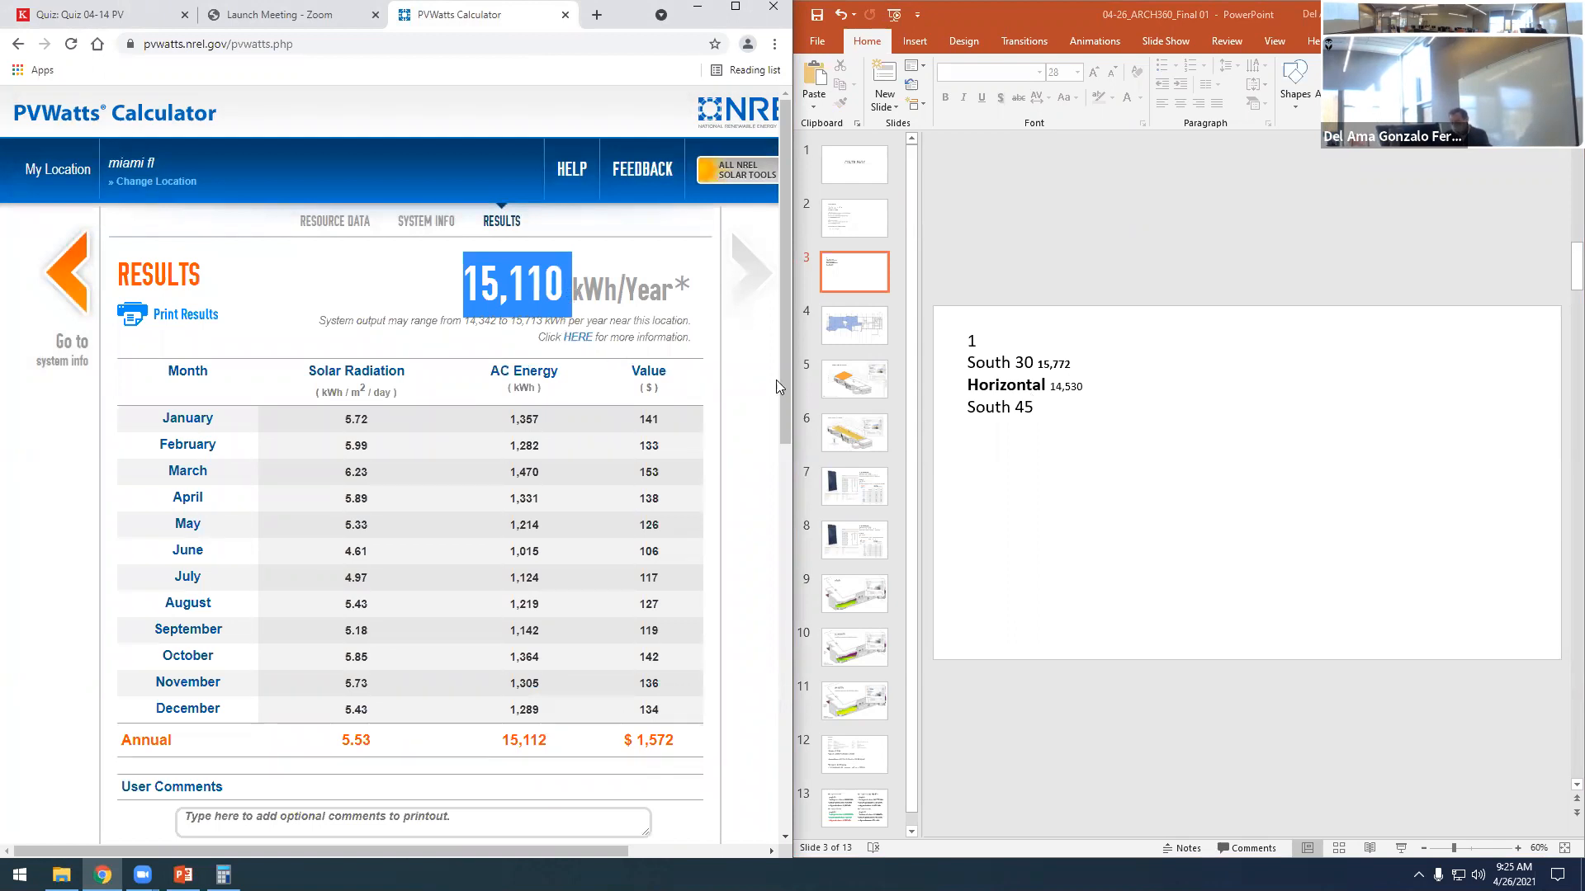
{"action": "left_click", "coordinate": [1034, 407]}
{"action": "left_click", "coordinate": [1040, 410]}
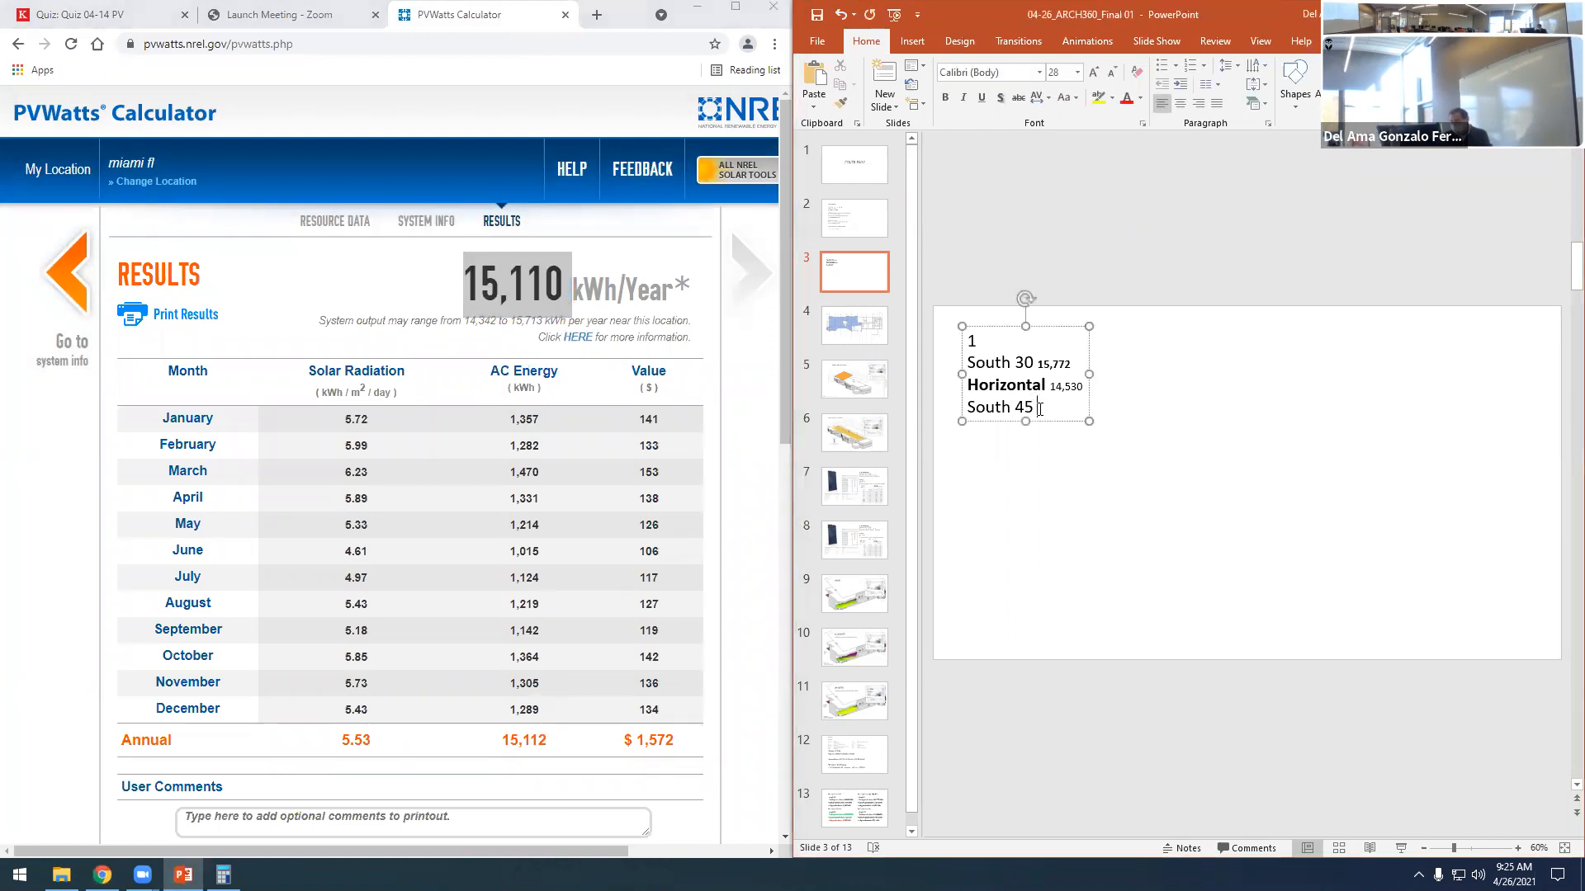
{"action": "key", "text": "ctrl+v"}
{"action": "left_click", "coordinate": [1168, 522]}
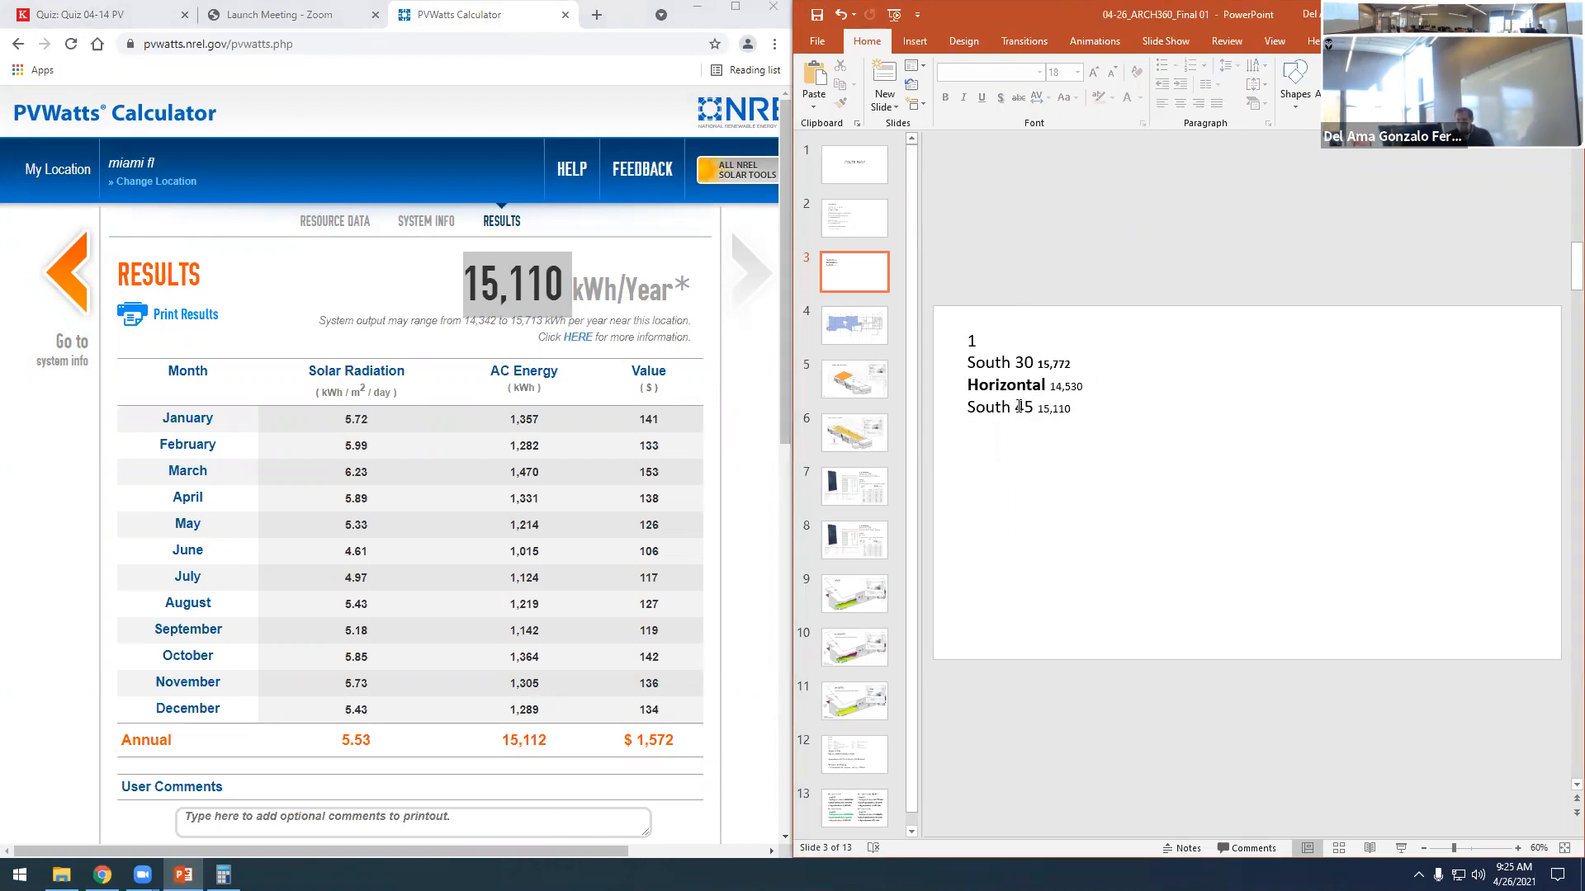
- Check the last tilt option in quiz Question 1, and run the PVWatts calculation with a tilt of 15 degrees
{"action": "left_click", "coordinate": [66, 274]}
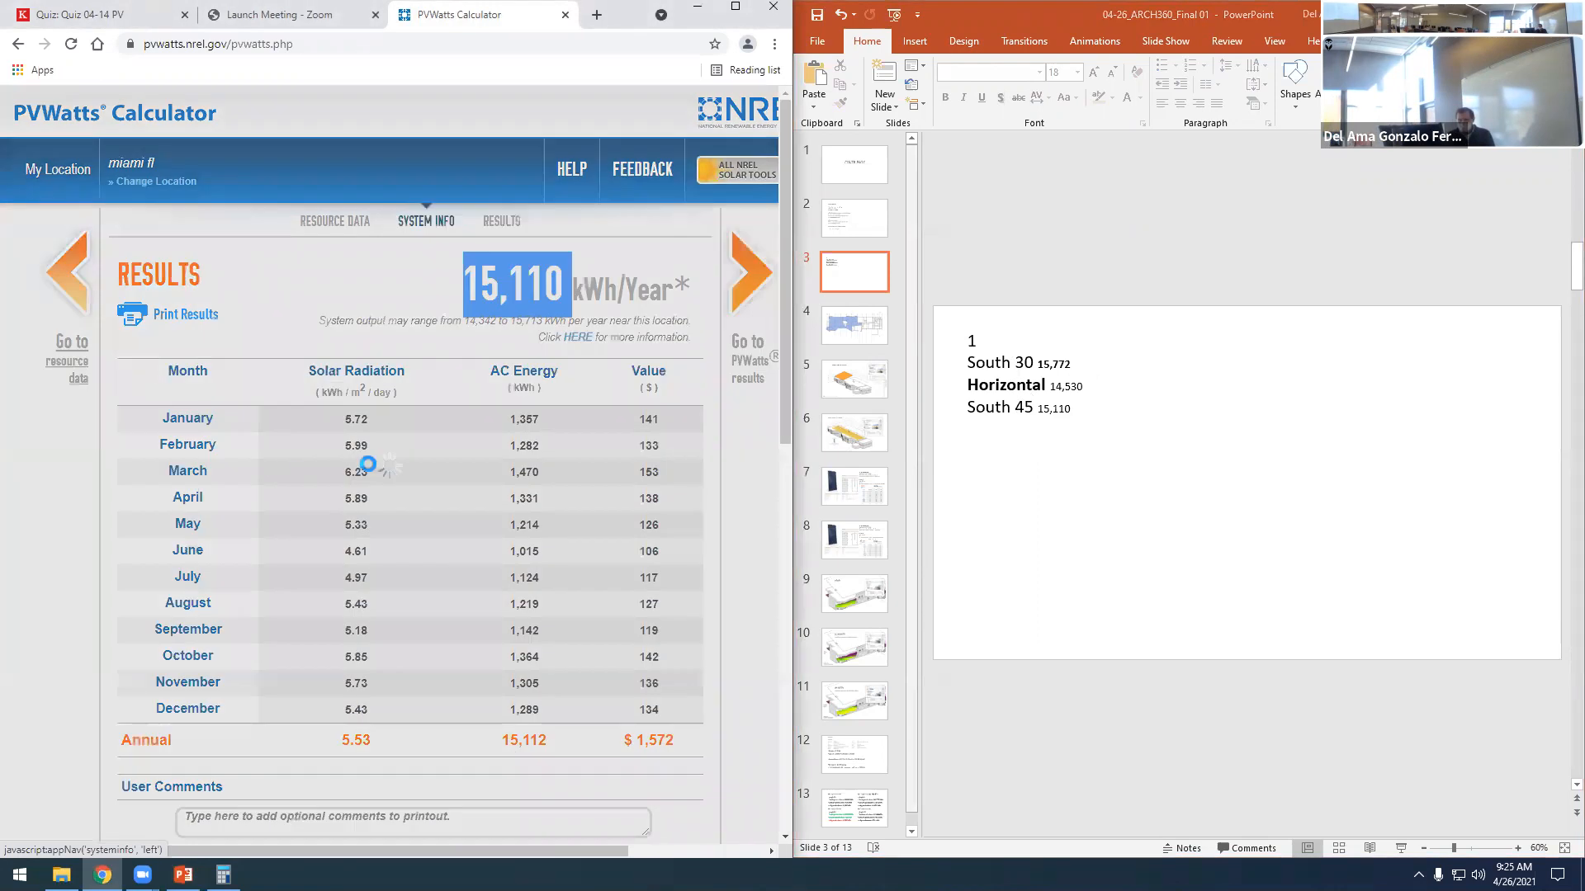
{"action": "left_click", "coordinate": [110, 15]}
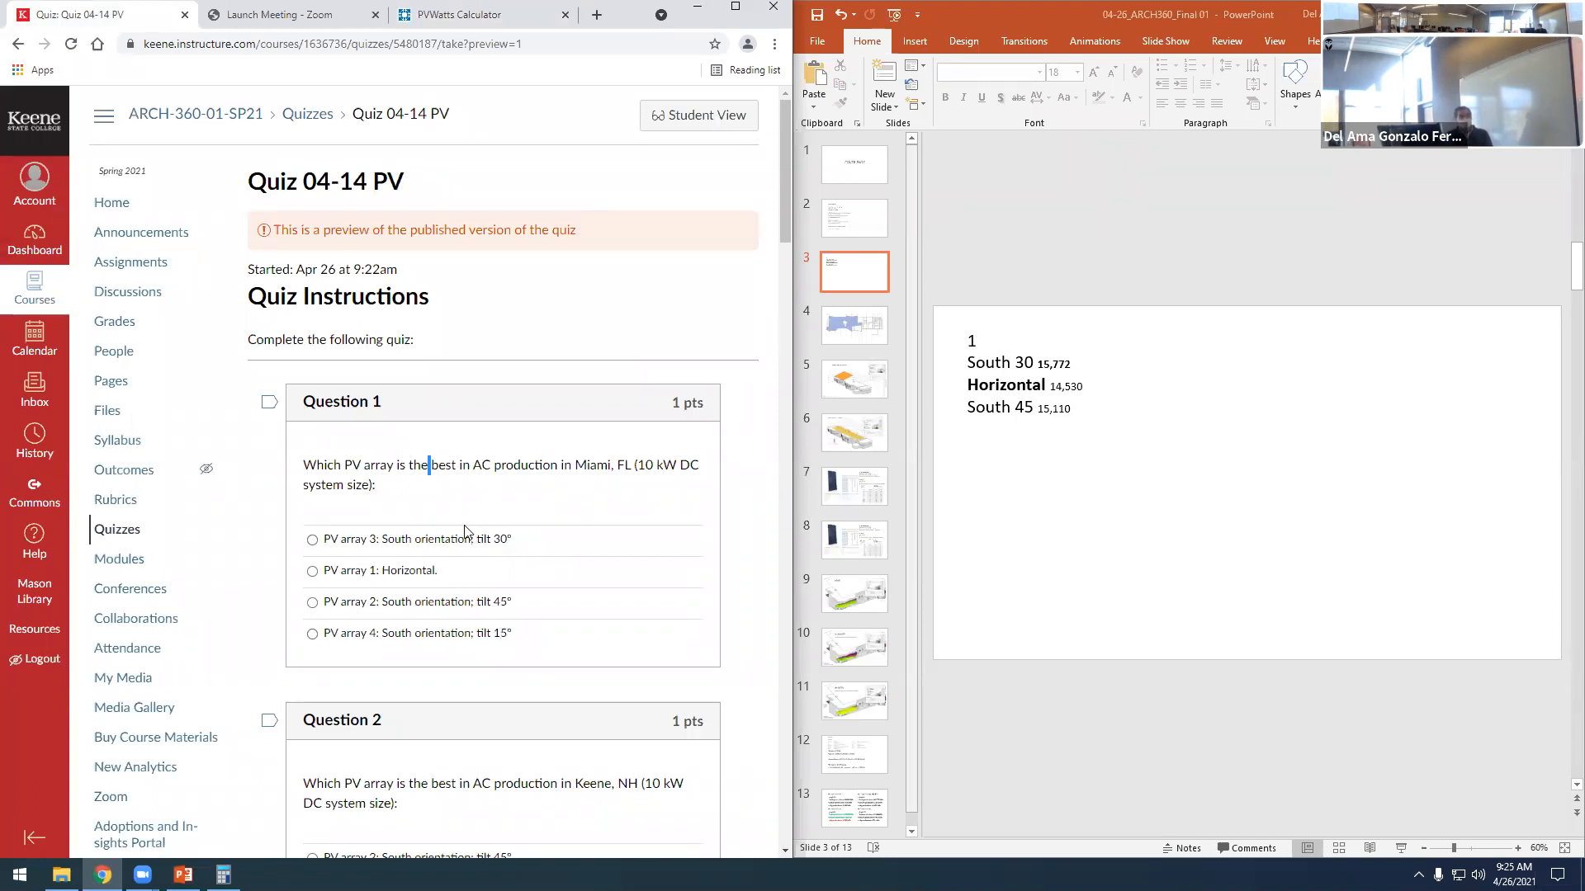
{"action": "left_click", "coordinate": [429, 30]}
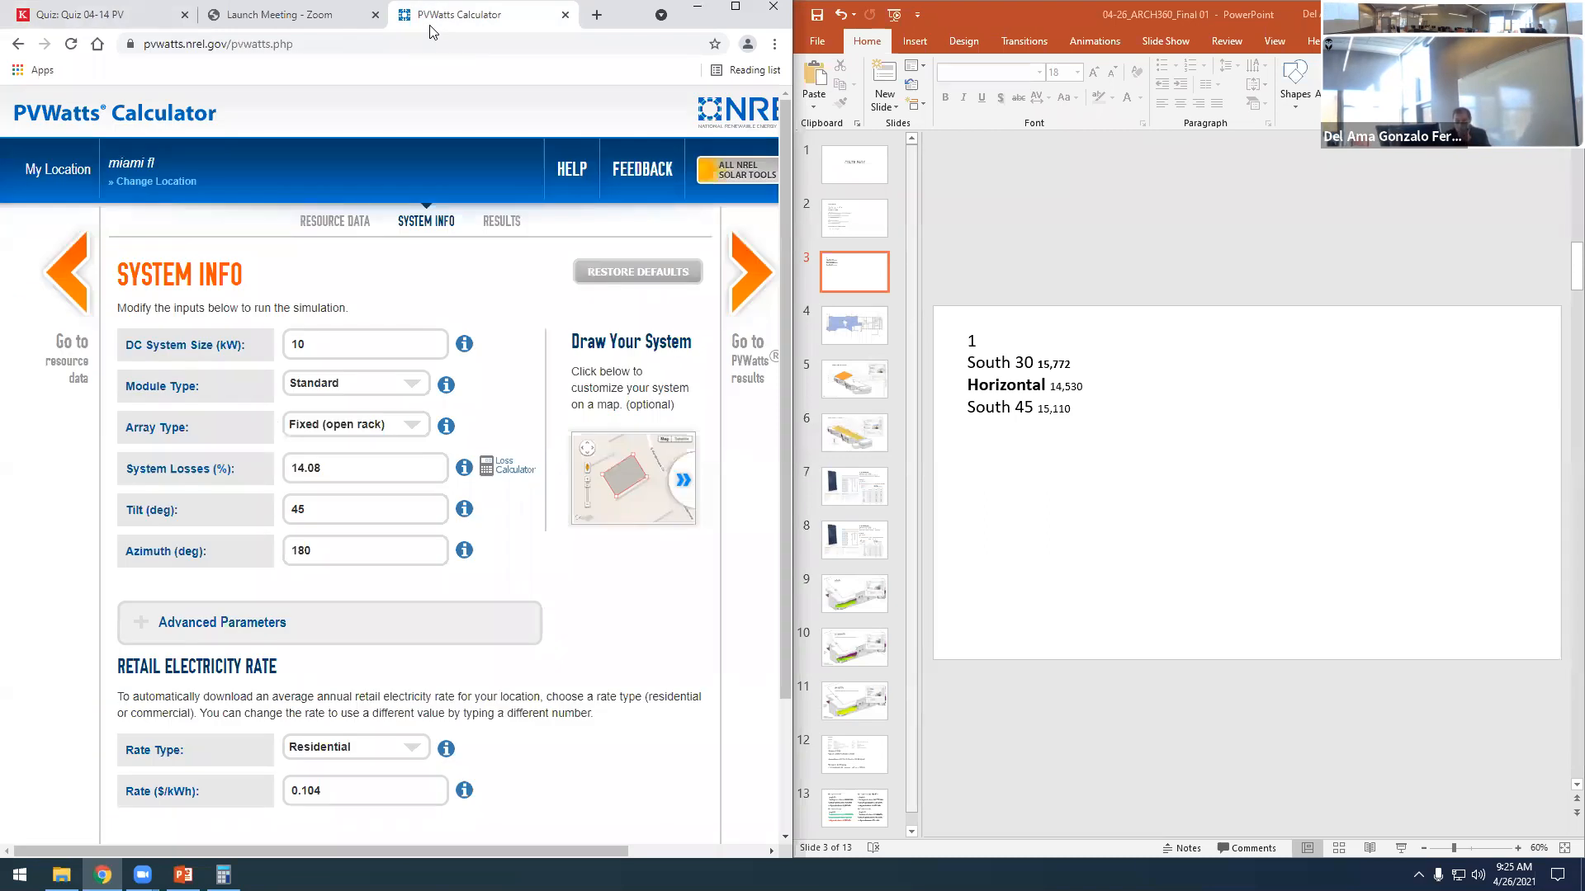
{"action": "left_click", "coordinate": [320, 527]}
{"action": "double_click", "coordinate": [312, 507]}
{"action": "type", "text": "15"}
{"action": "left_click", "coordinate": [729, 590]}
{"action": "left_click", "coordinate": [742, 282]}
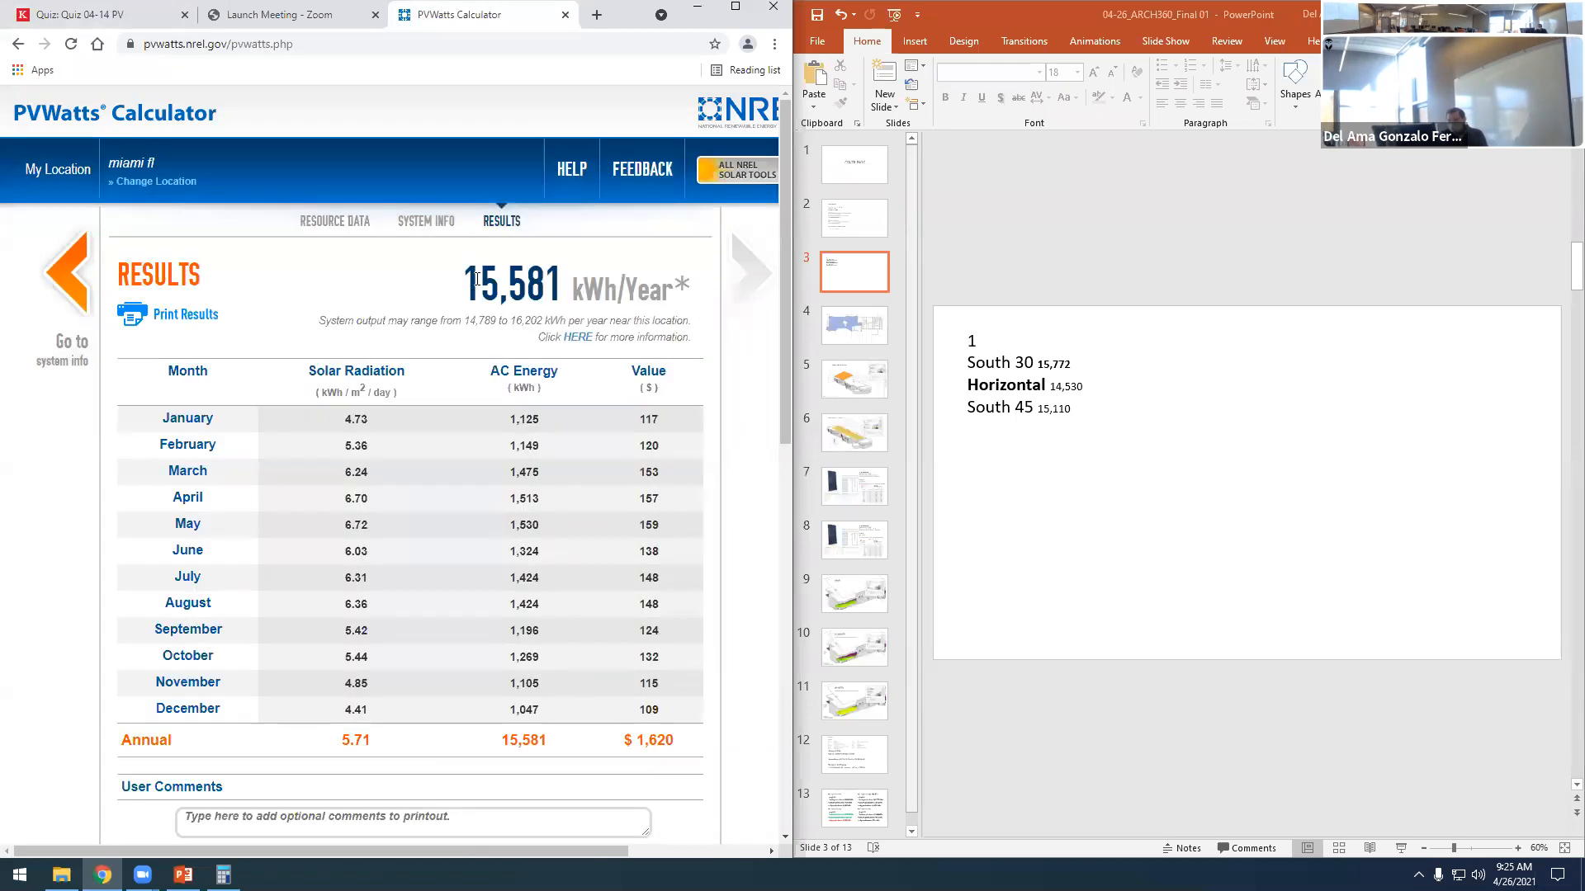
- Copy the annual output of 15,581 from PVWatts into a new "South 15" line on the slide
{"action": "left_click_drag", "start_coordinate": [476, 279], "coordinate": [564, 281]}
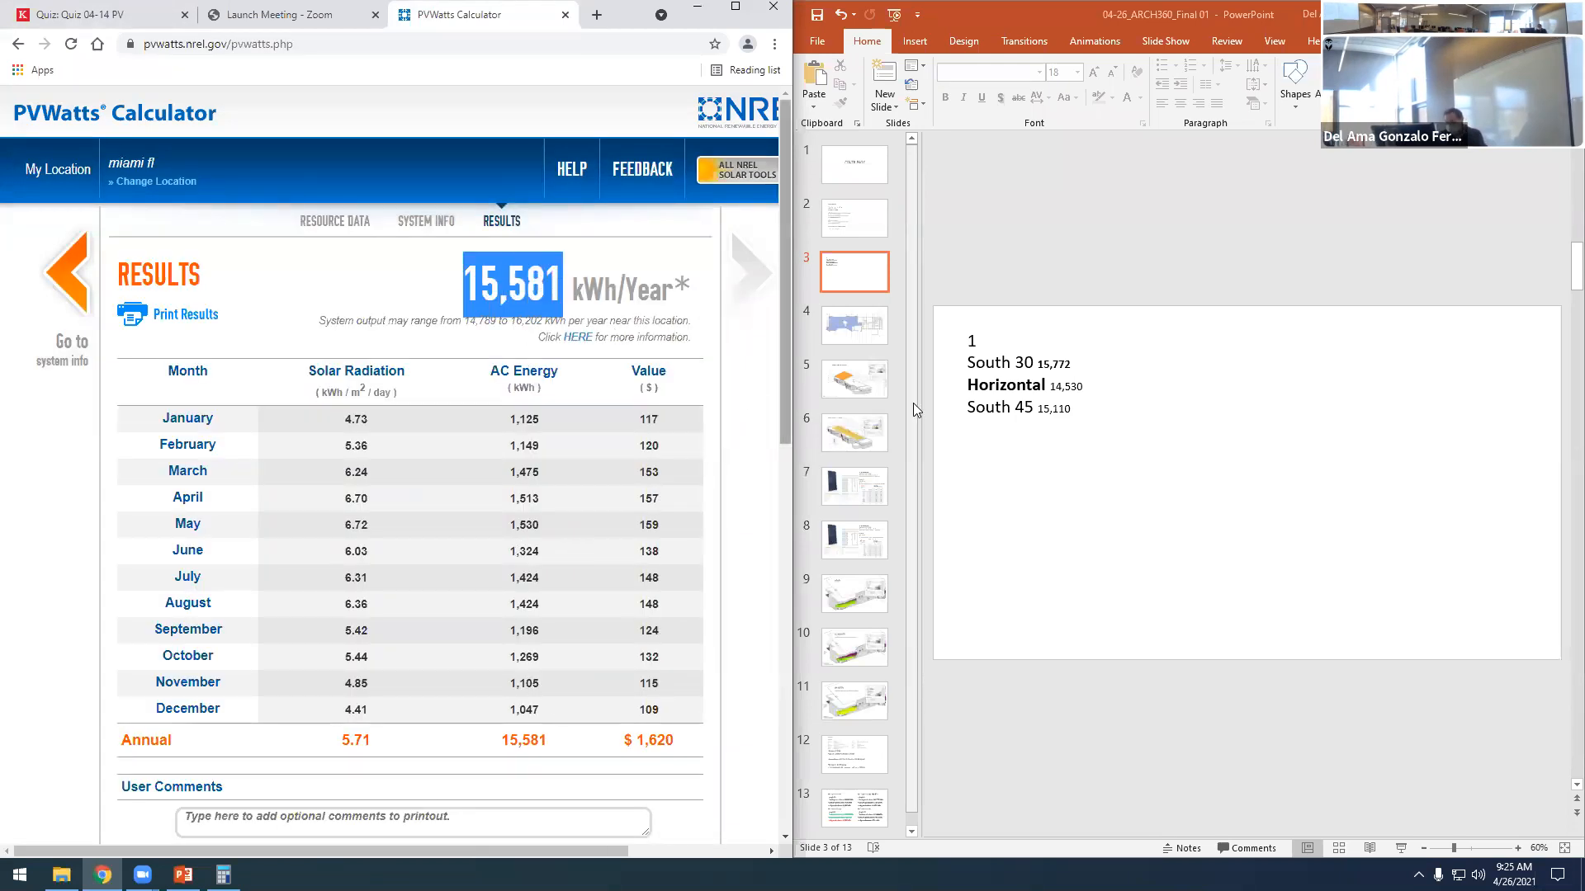
{"action": "left_click", "coordinate": [1077, 409]}
{"action": "key", "text": "Return"}
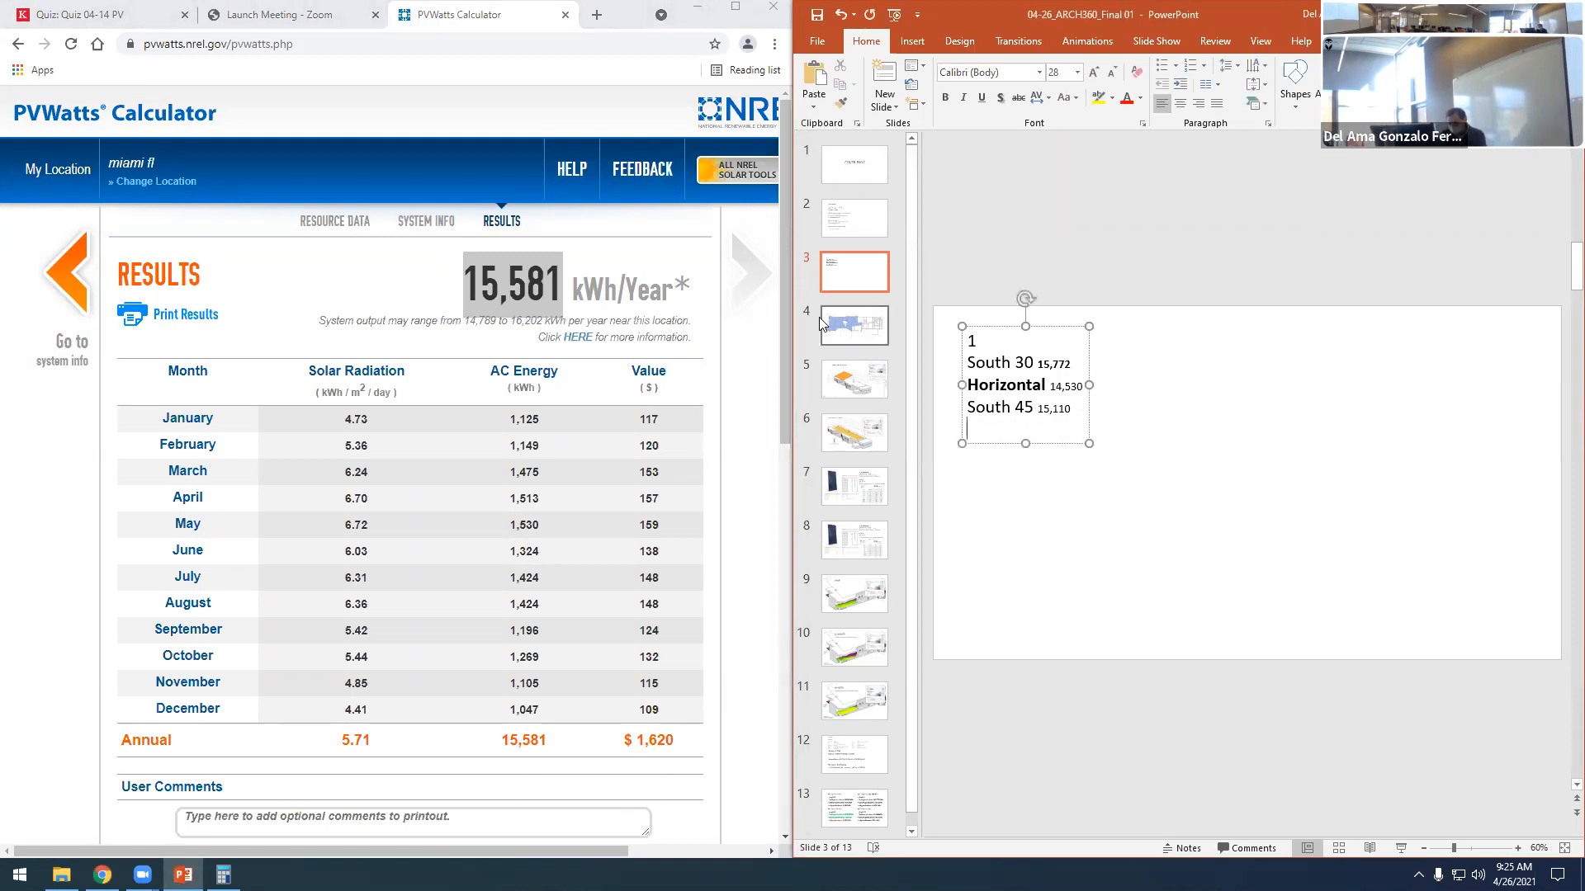
{"action": "type", "text": "south 15"}
{"action": "key", "text": "ctrl+v"}
{"action": "left_click", "coordinate": [1059, 487]}
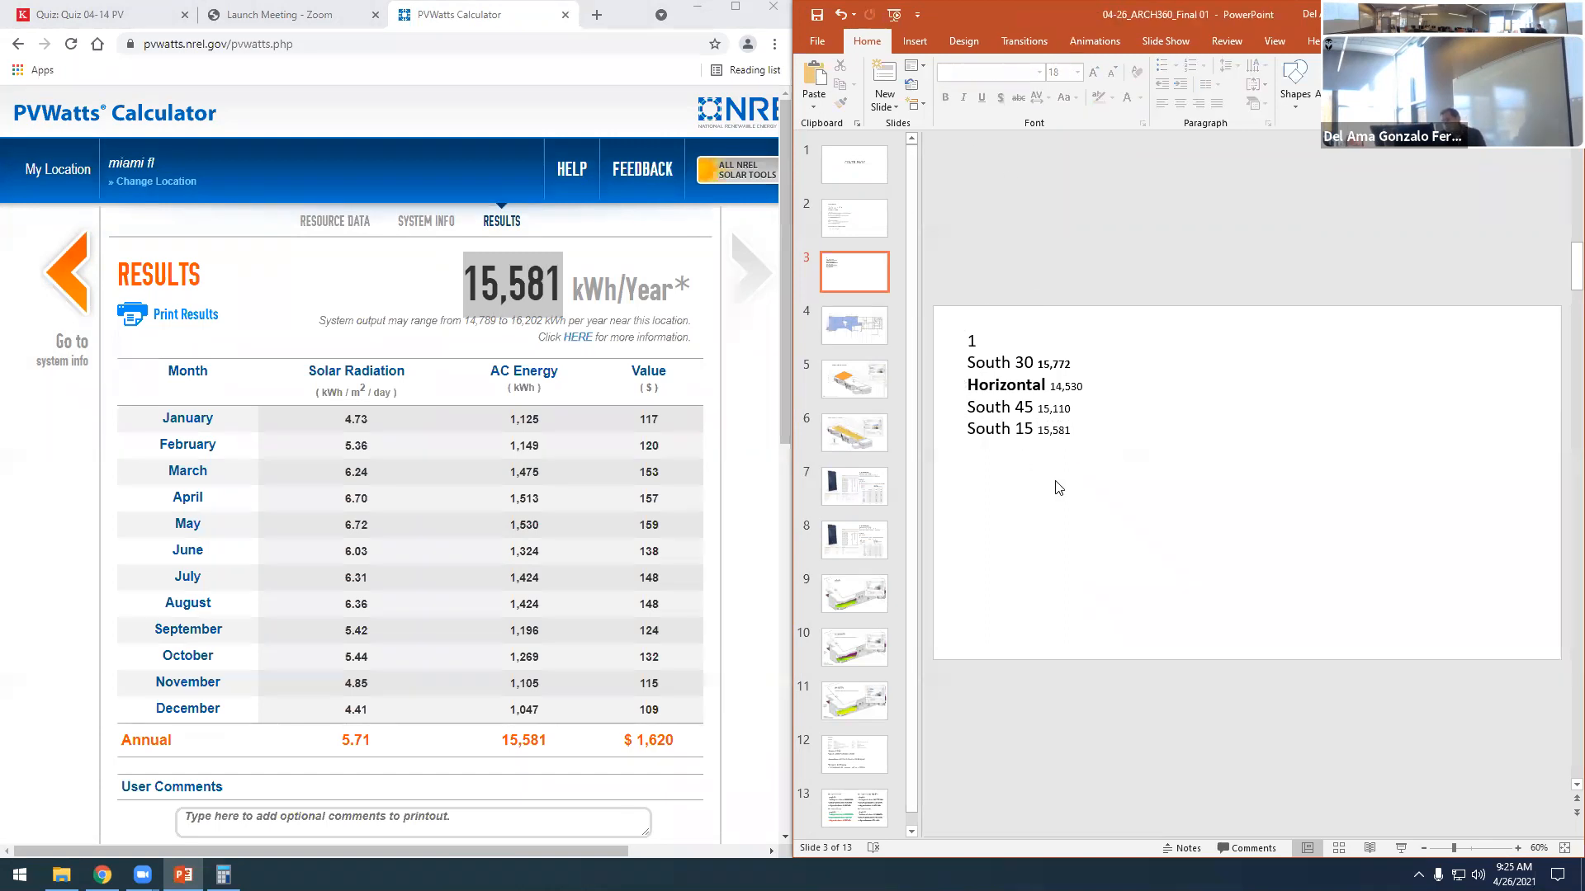
- Resubmit the Miami location in PVWatts and examine the latitude of its solar resource data site
{"action": "left_click_drag", "start_coordinate": [1040, 363], "coordinate": [1072, 364]}
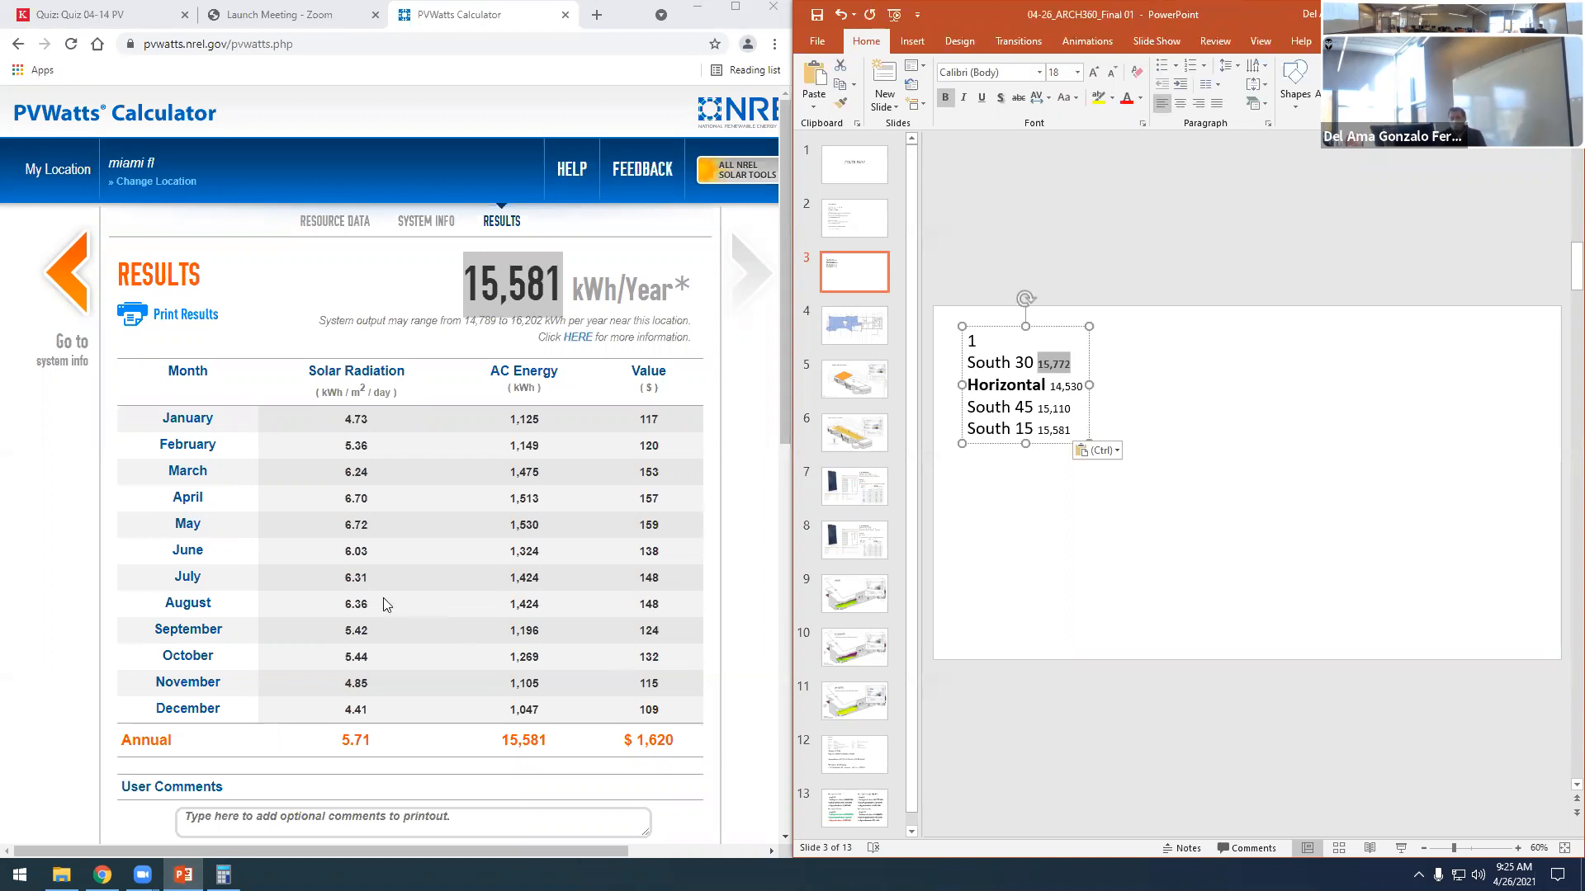
{"action": "left_click", "coordinate": [137, 187]}
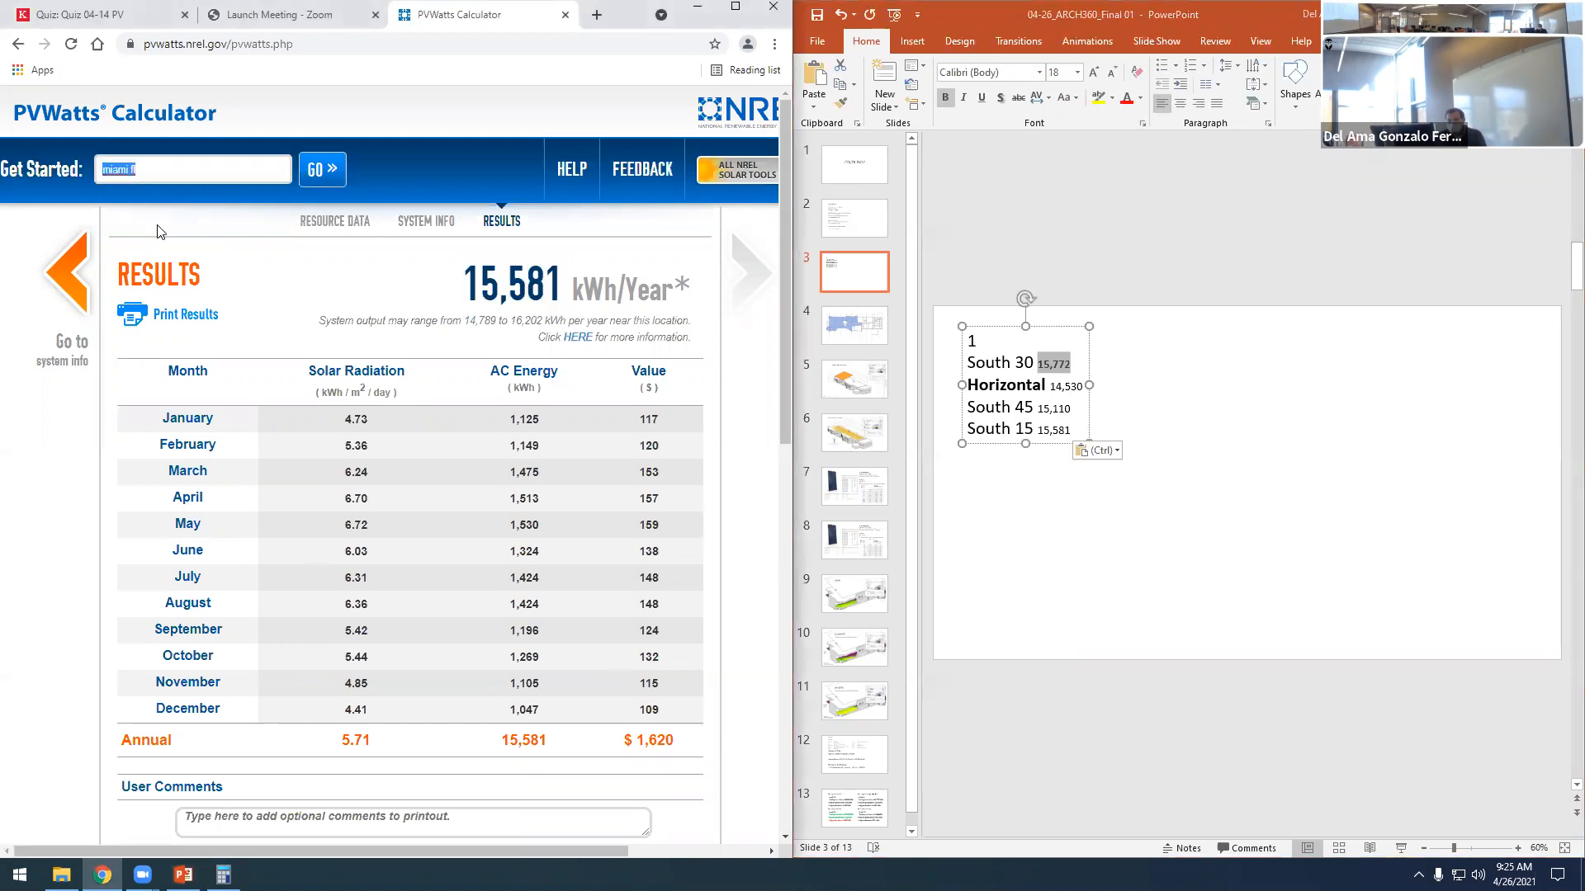
{"action": "left_click", "coordinate": [320, 171]}
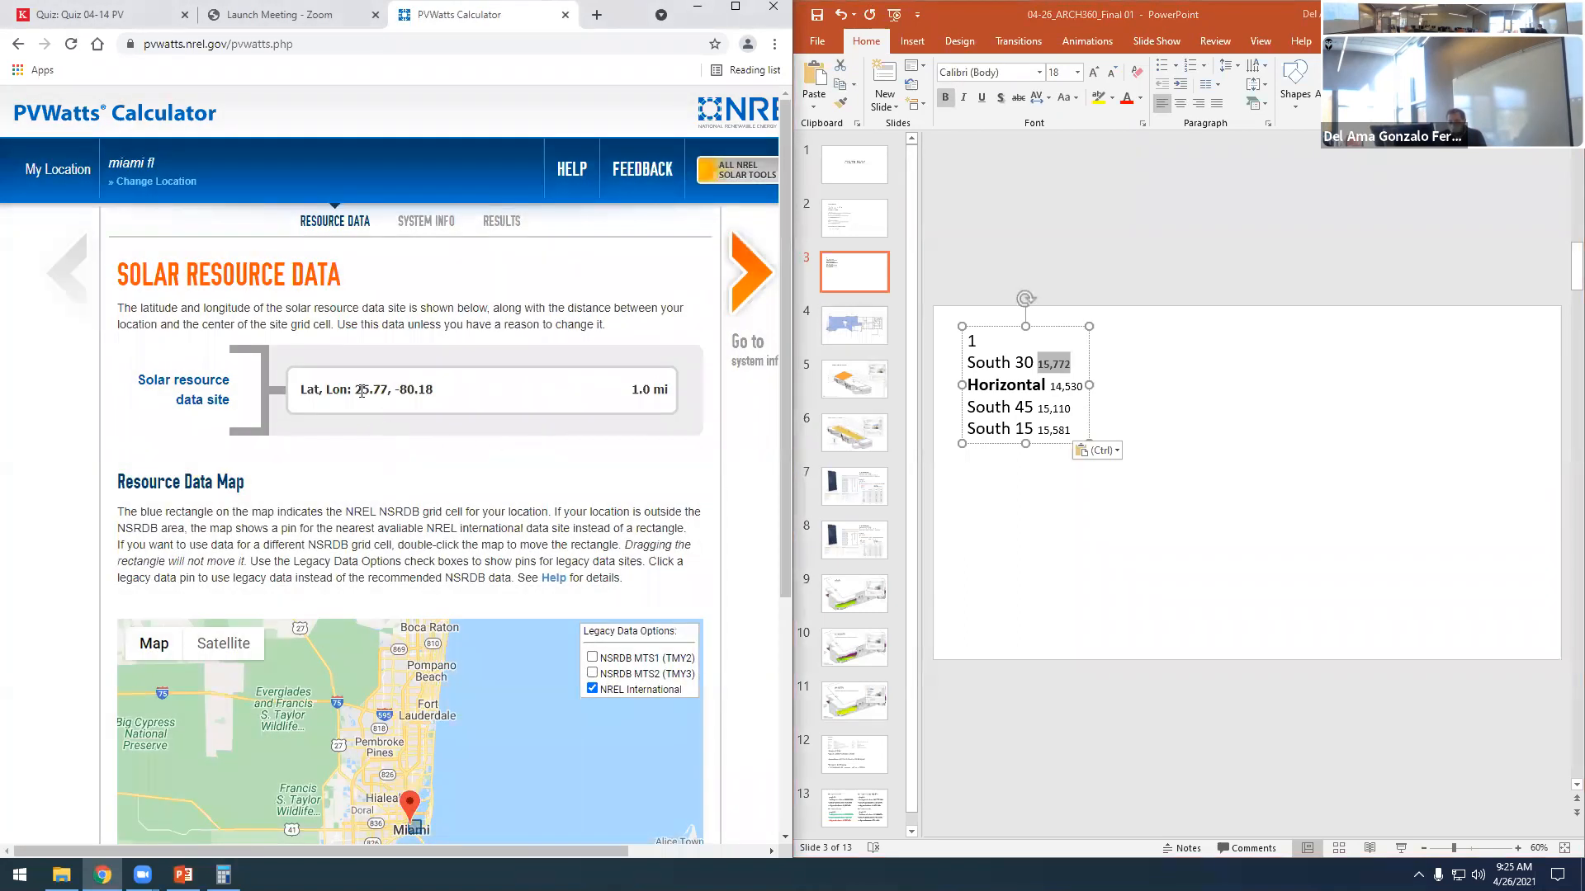
{"action": "left_click_drag", "start_coordinate": [357, 388], "coordinate": [371, 389]}
{"action": "left_click", "coordinate": [367, 402]}
{"action": "left_click_drag", "start_coordinate": [357, 387], "coordinate": [384, 386]}
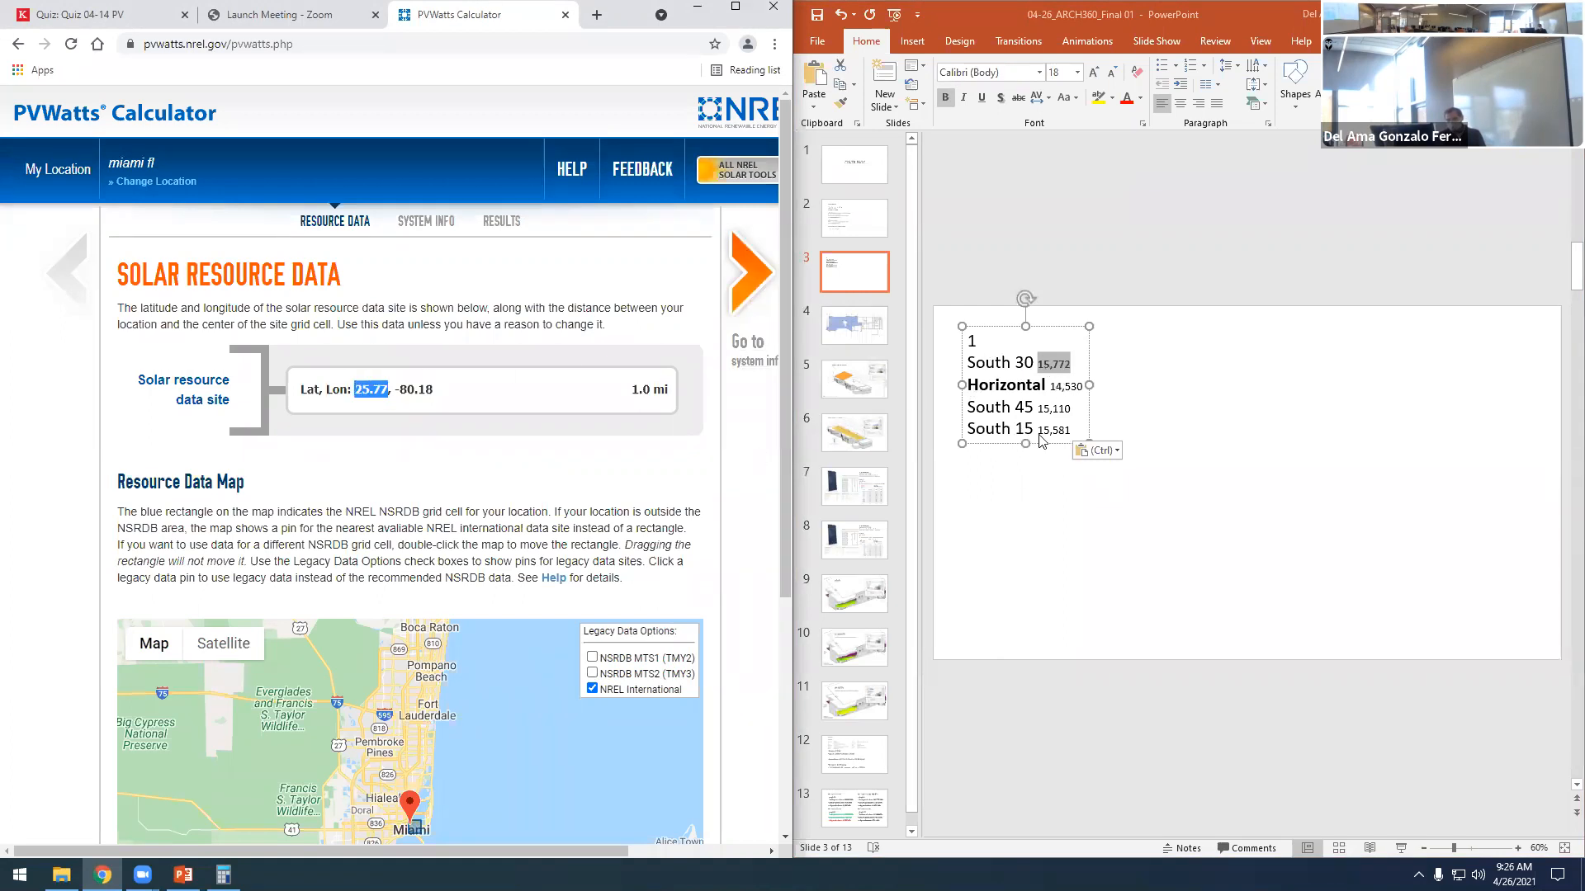
{"action": "left_click", "coordinate": [352, 411]}
{"action": "left_click_drag", "start_coordinate": [355, 389], "coordinate": [385, 388]}
- Set the Miami system's tilt to 25 degrees in the PVWatts system info
{"action": "left_click", "coordinate": [749, 270]}
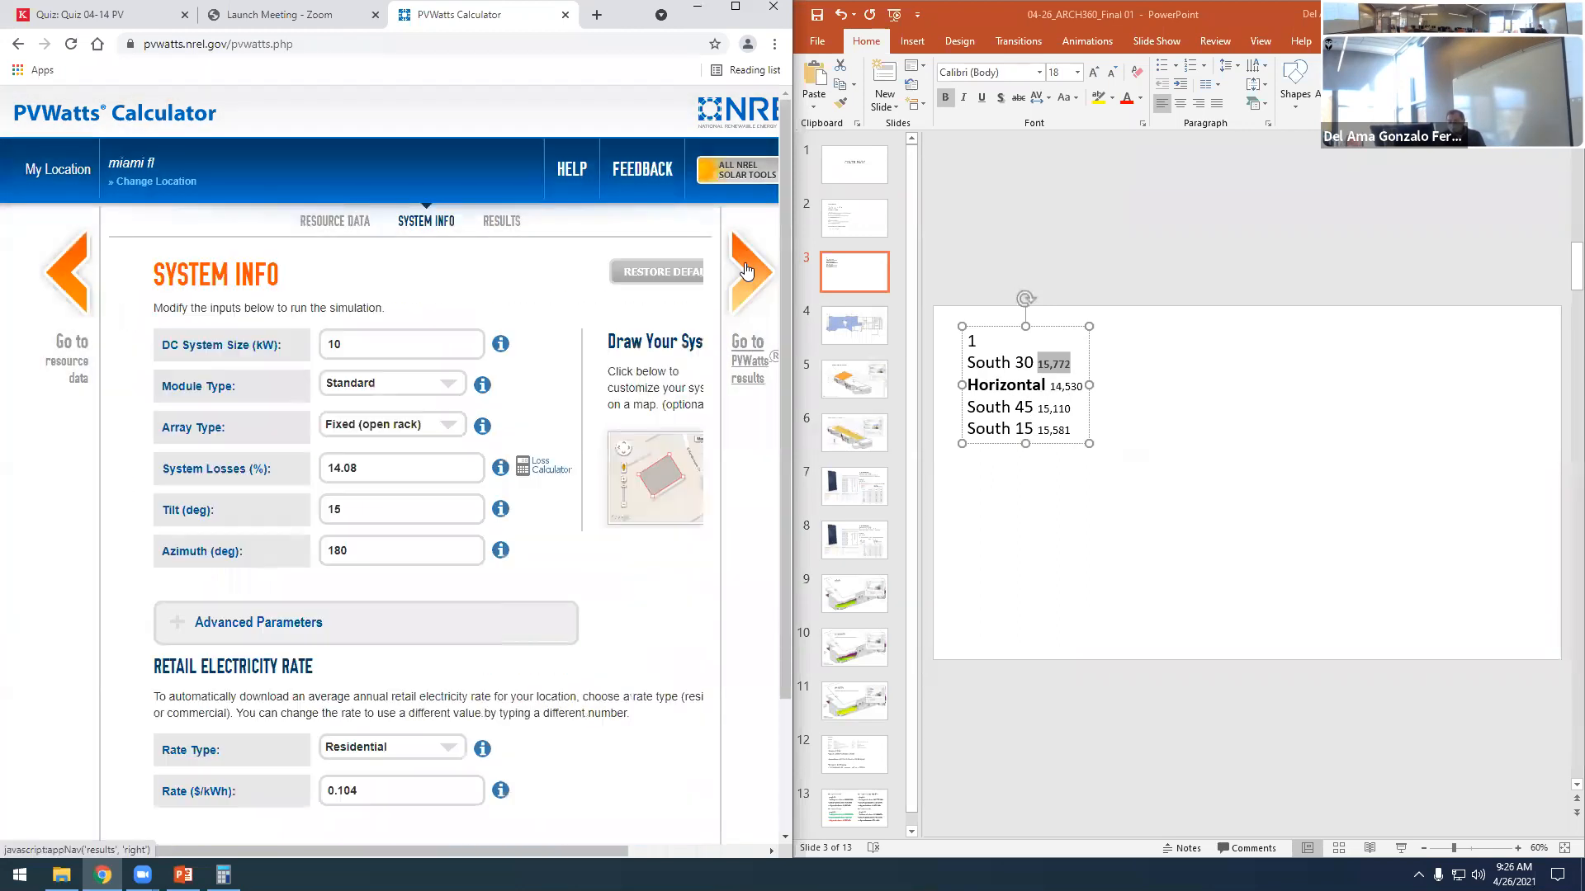
{"action": "left_click_drag", "start_coordinate": [307, 507], "coordinate": [264, 516]}
{"action": "type", "text": "25"}
{"action": "left_click", "coordinate": [677, 598]}
- Add the line "South 25" below the South 15 entry on the slide
{"action": "left_click", "coordinate": [1077, 433]}
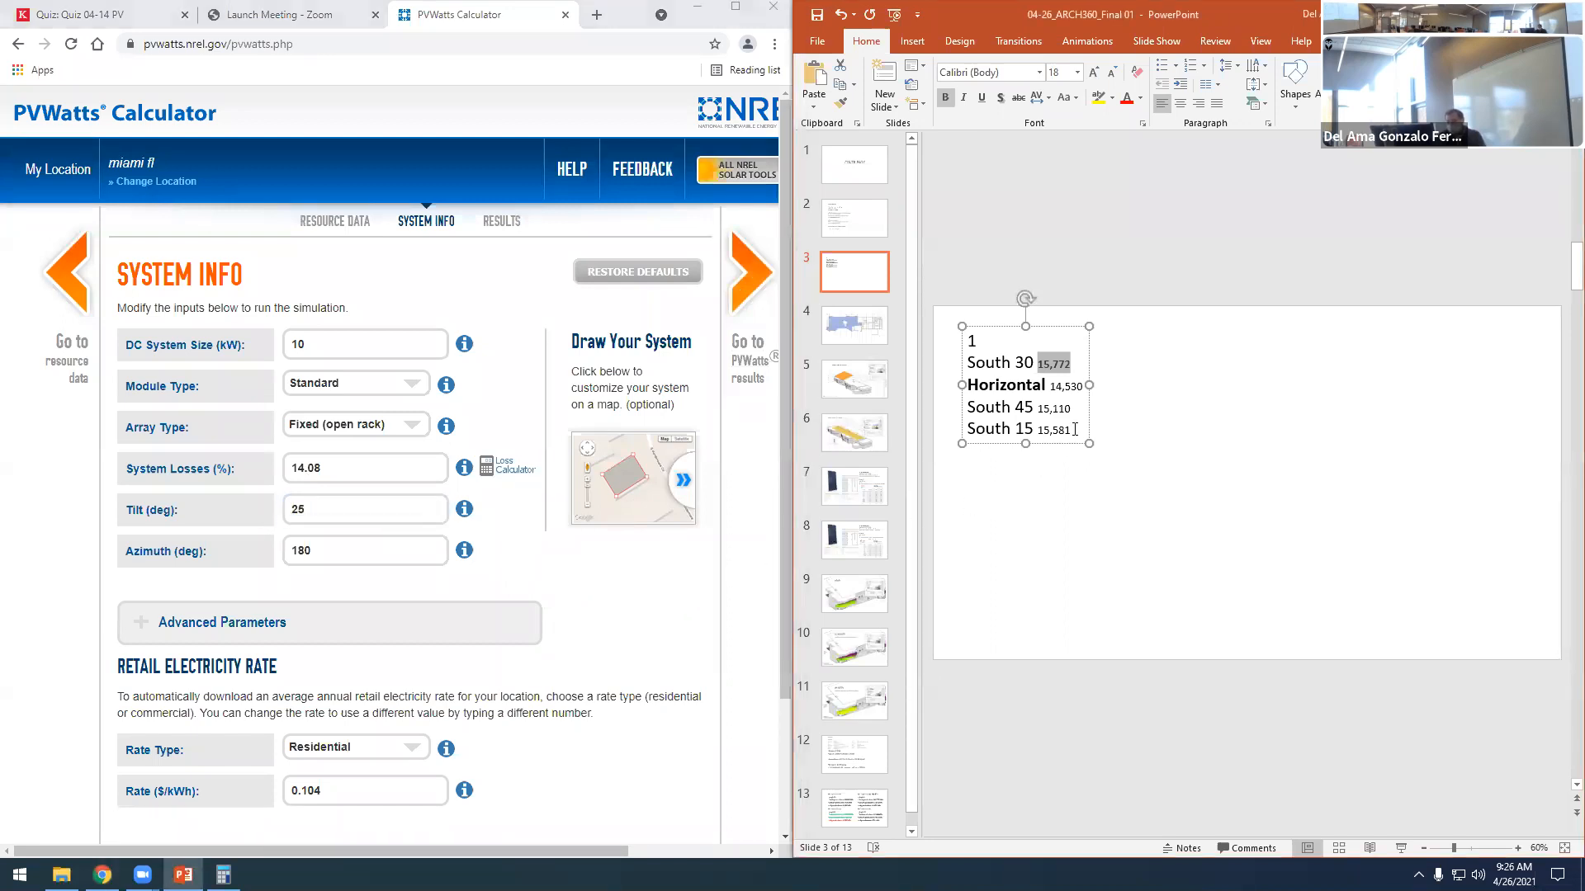
{"action": "key", "text": "Return"}
{"action": "type", "text": "south 25"}
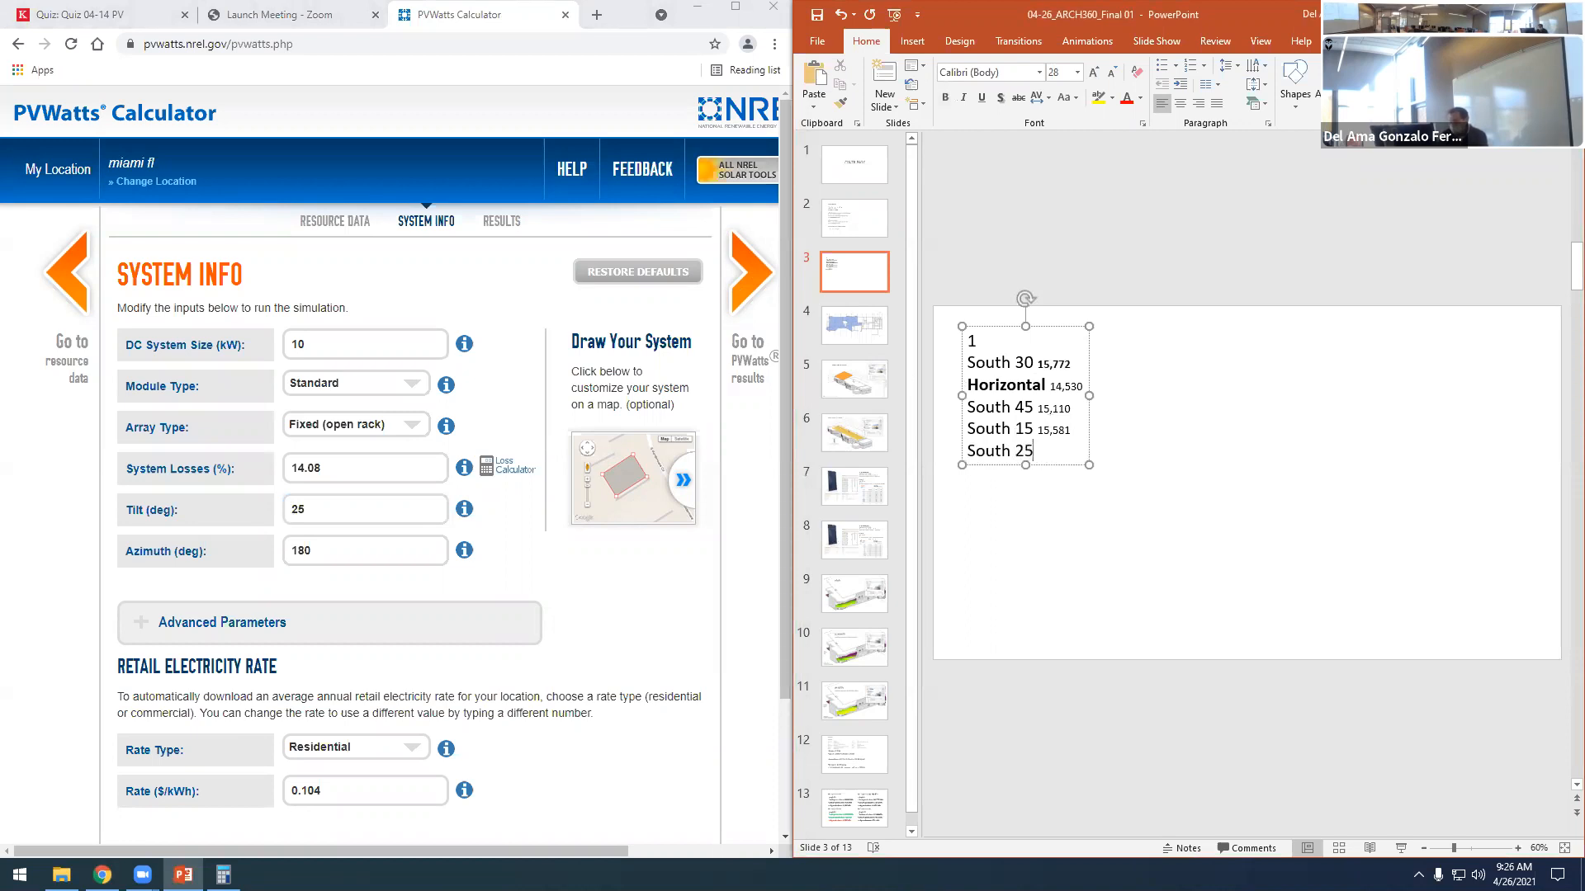
- Calculate the PVWatts results for the 25-degree tilt and copy the annual output of 15,803 to the "South 25" line
{"action": "left_click", "coordinate": [735, 287]}
{"action": "left_click", "coordinate": [735, 286]}
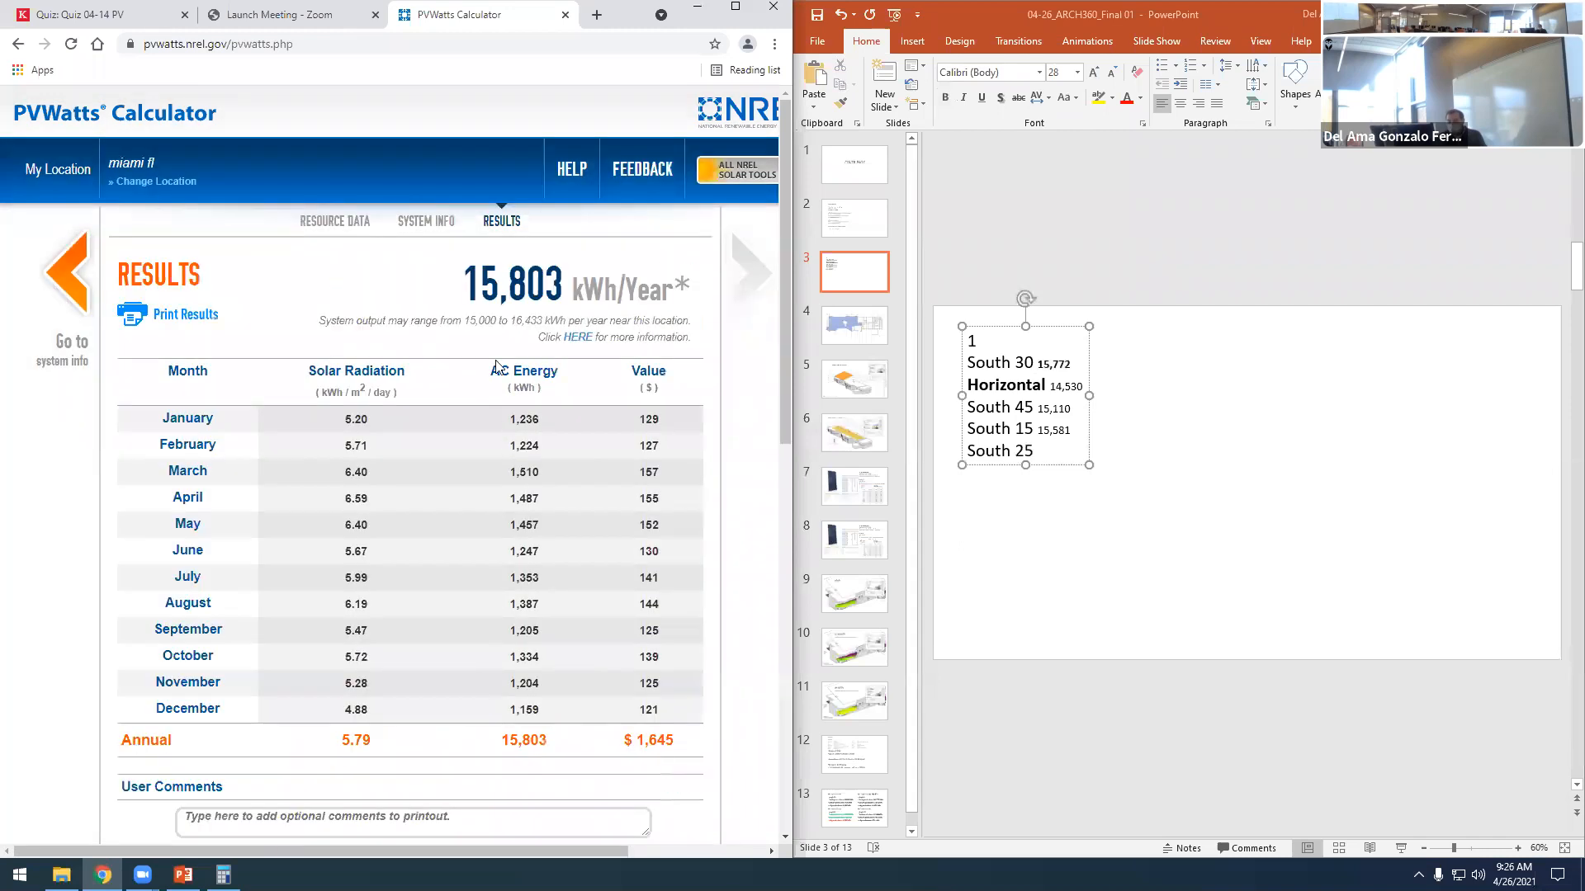
{"action": "left_click_drag", "start_coordinate": [466, 286], "coordinate": [557, 292]}
{"action": "key", "text": "ctrl+c"}
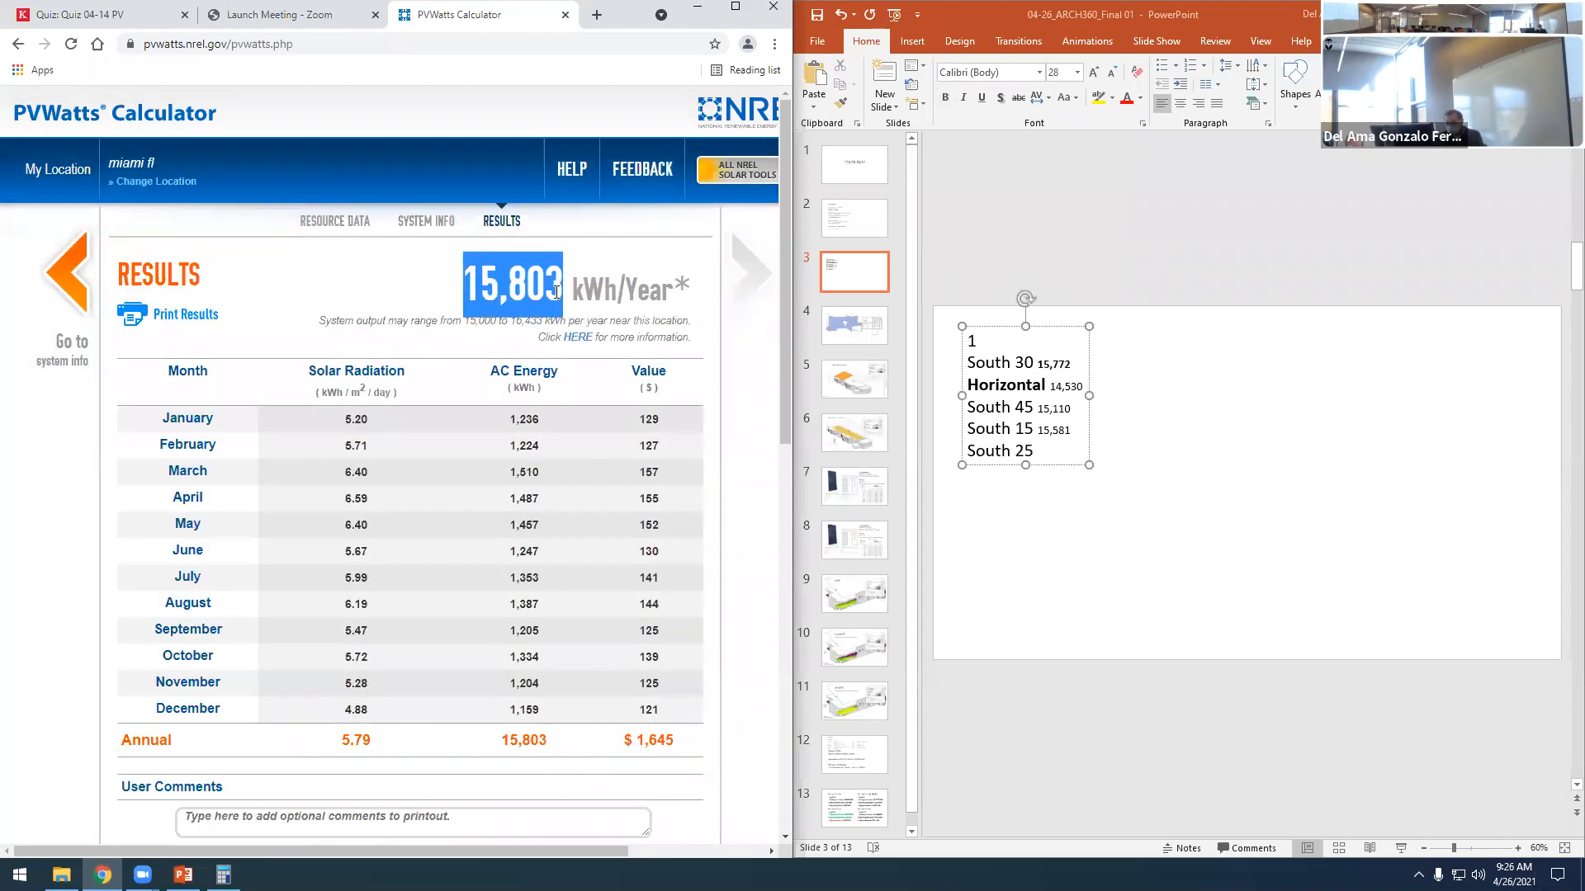
{"action": "left_click", "coordinate": [1039, 451]}
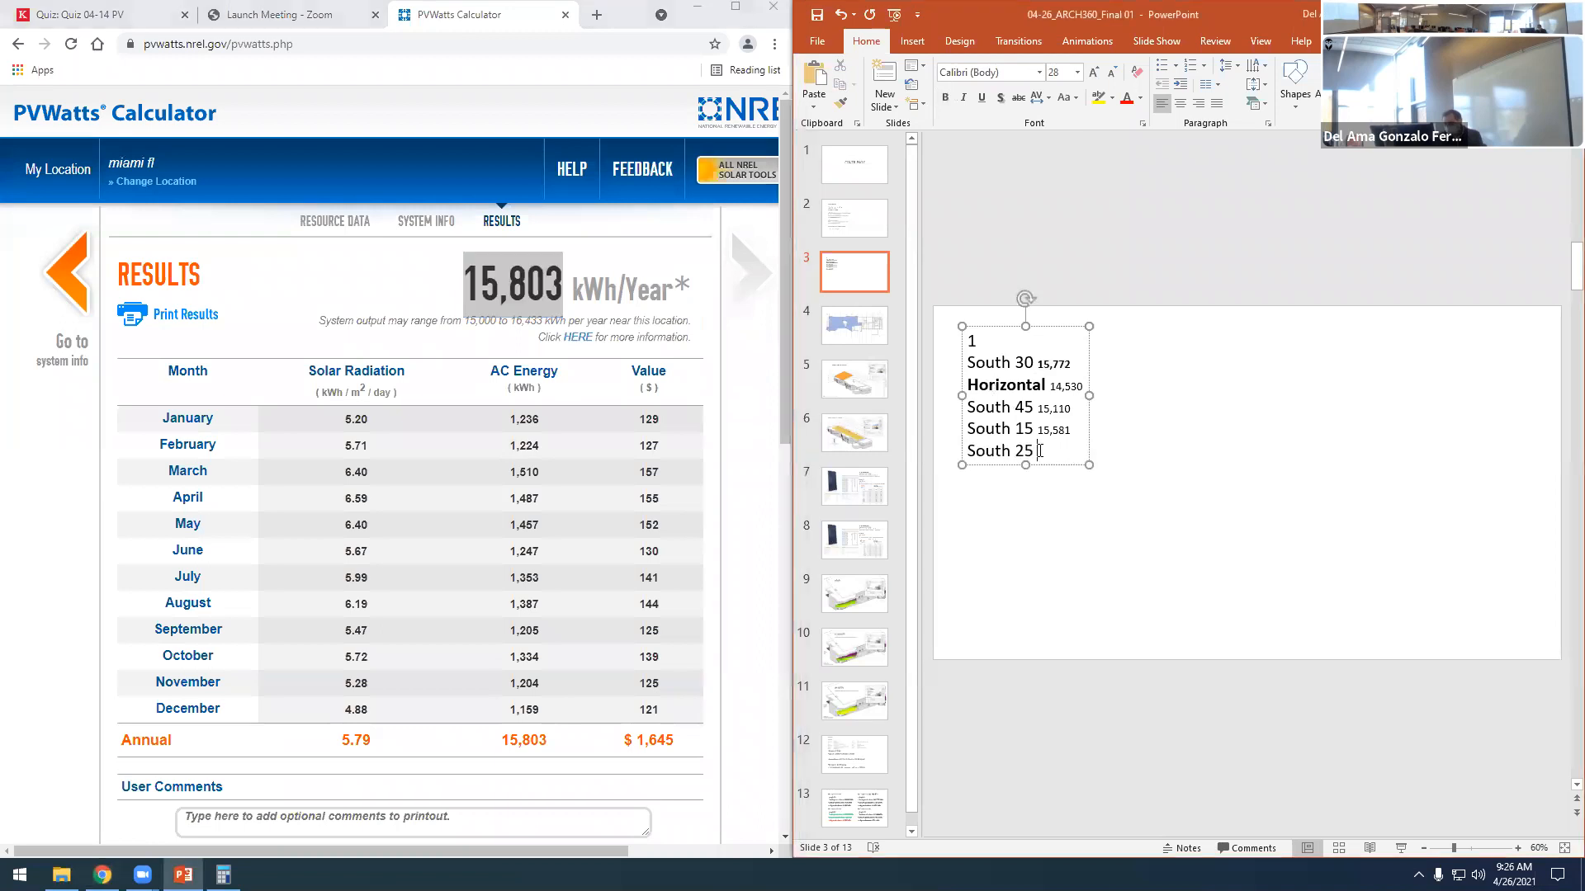
{"action": "key", "text": "ctrl+v"}
{"action": "left_click", "coordinate": [1061, 469]}
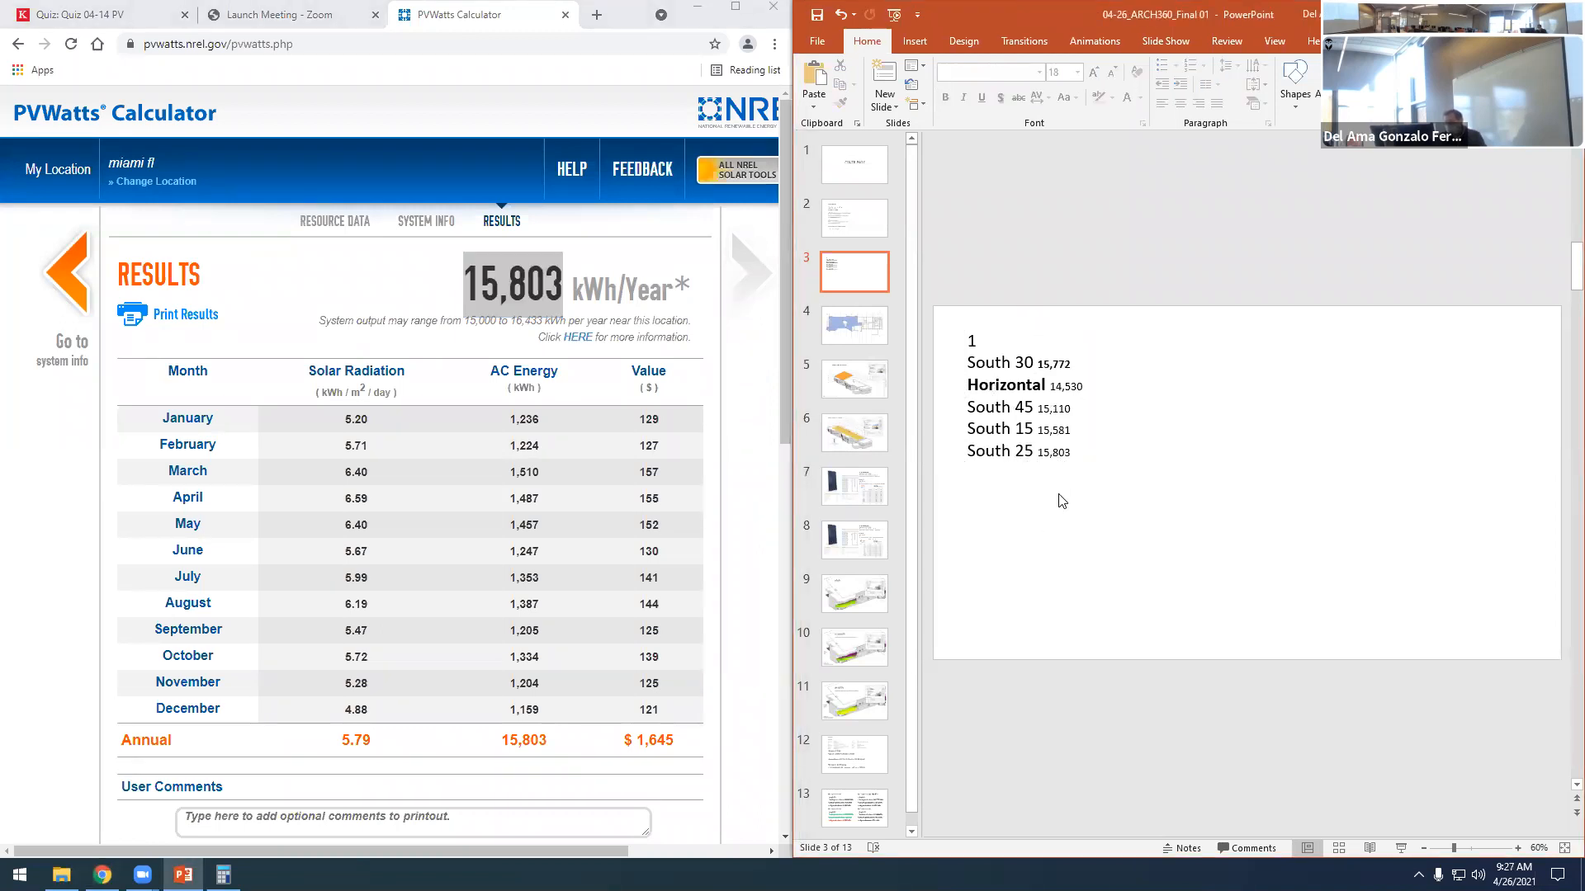
- Answer quiz Question 1 with PV array 3 (south, tilt 30°) and Question 2 with PV array 2 (south, tilt 45°)
{"action": "left_click", "coordinate": [82, 14]}
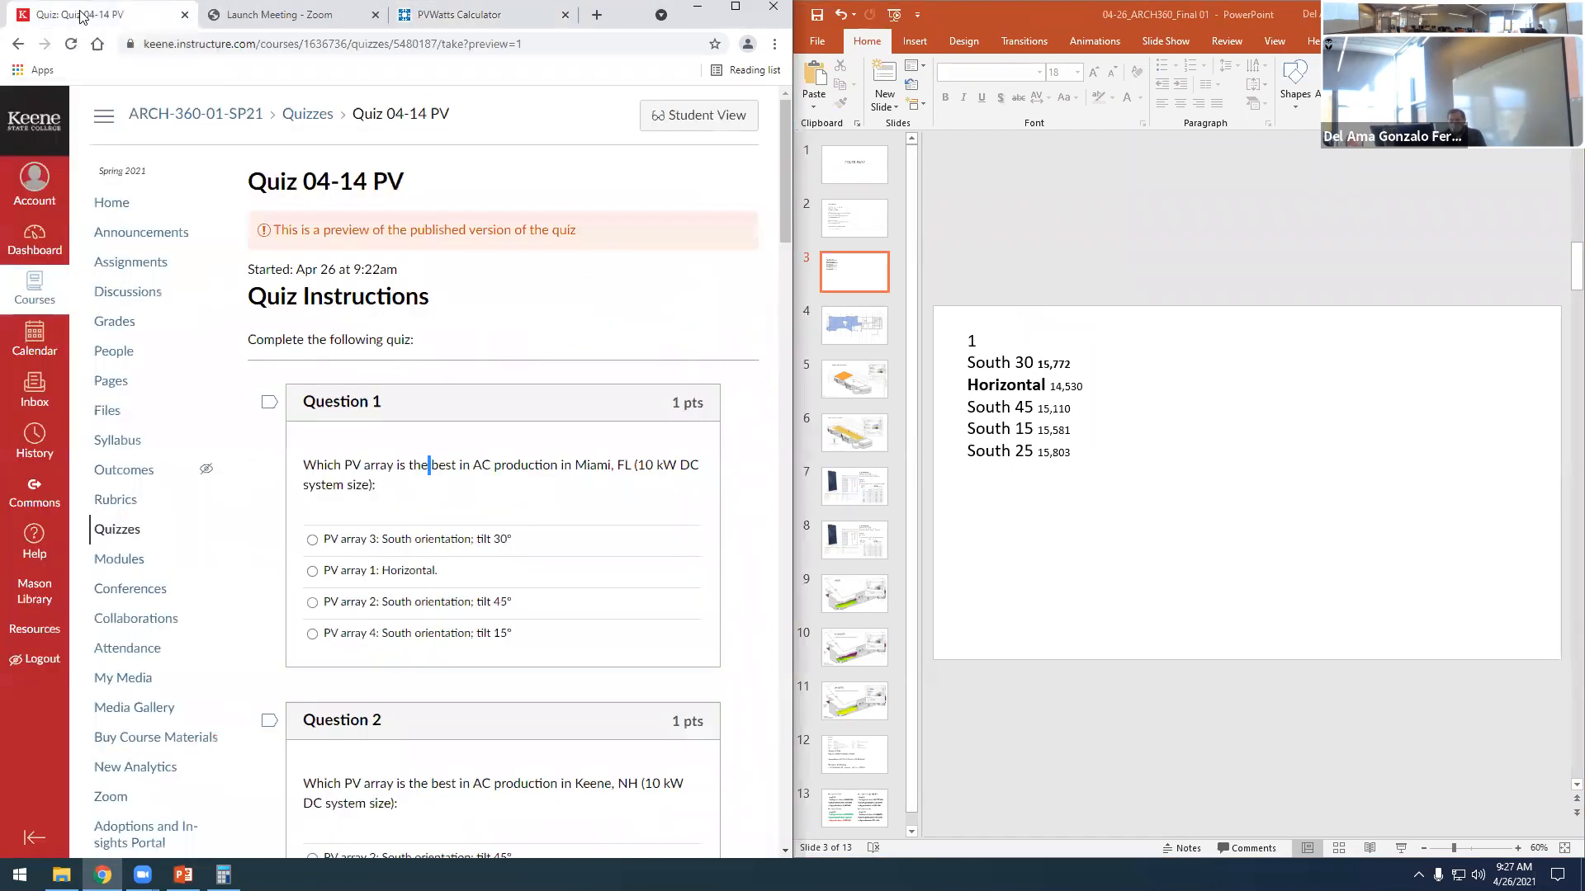
{"action": "left_click", "coordinate": [312, 540]}
{"action": "scroll", "coordinate": [587, 487], "scroll_direction": "down", "scroll_amount": 2}
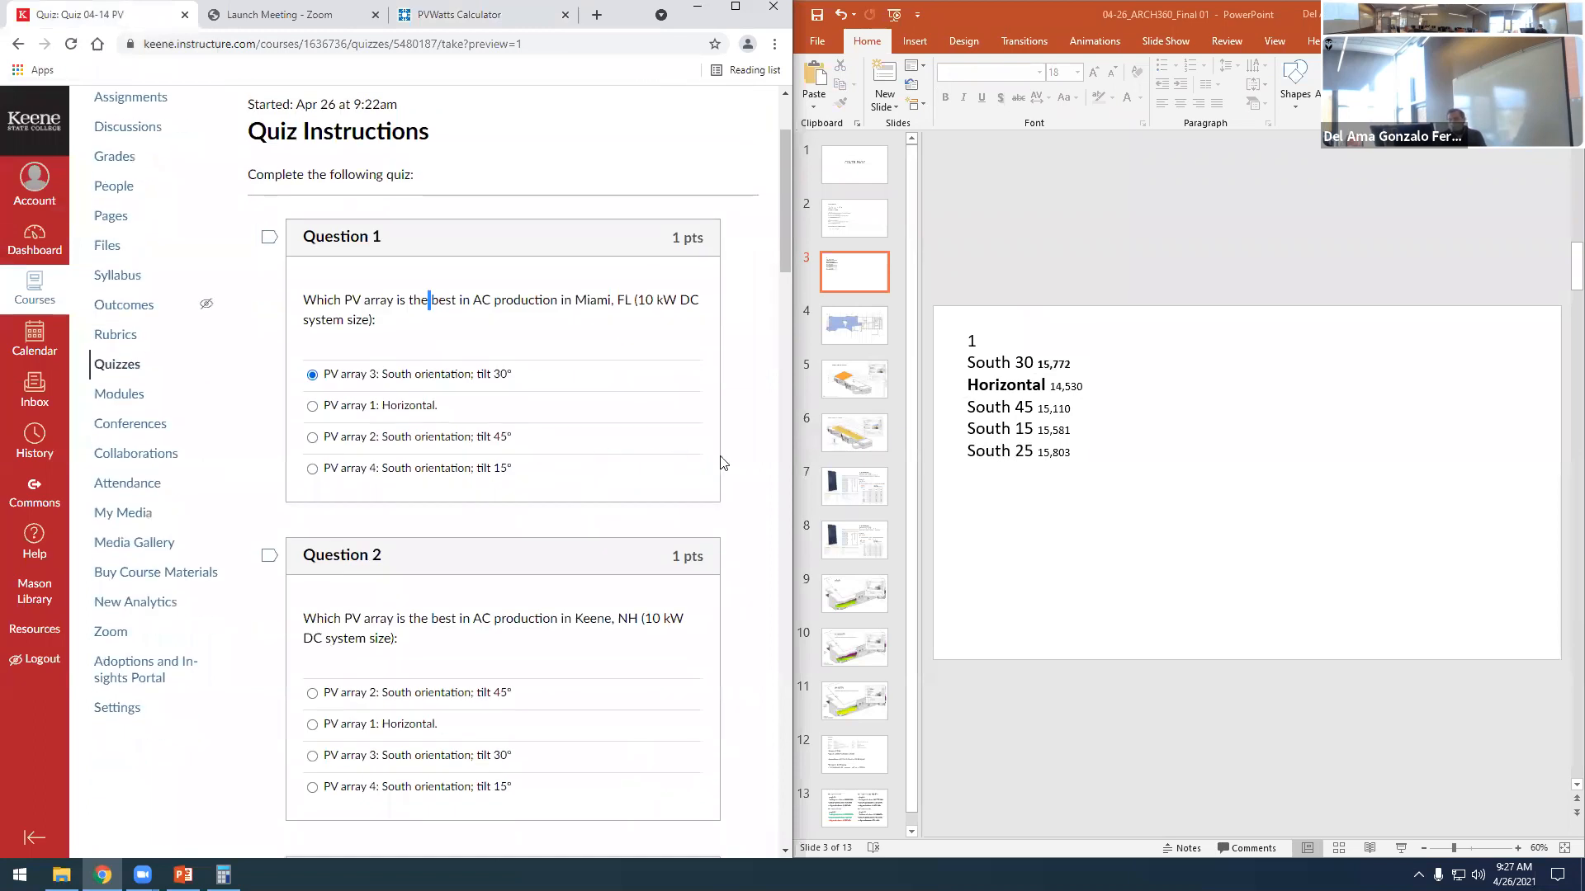
{"action": "scroll", "coordinate": [364, 382], "scroll_direction": "down", "scroll_amount": 2}
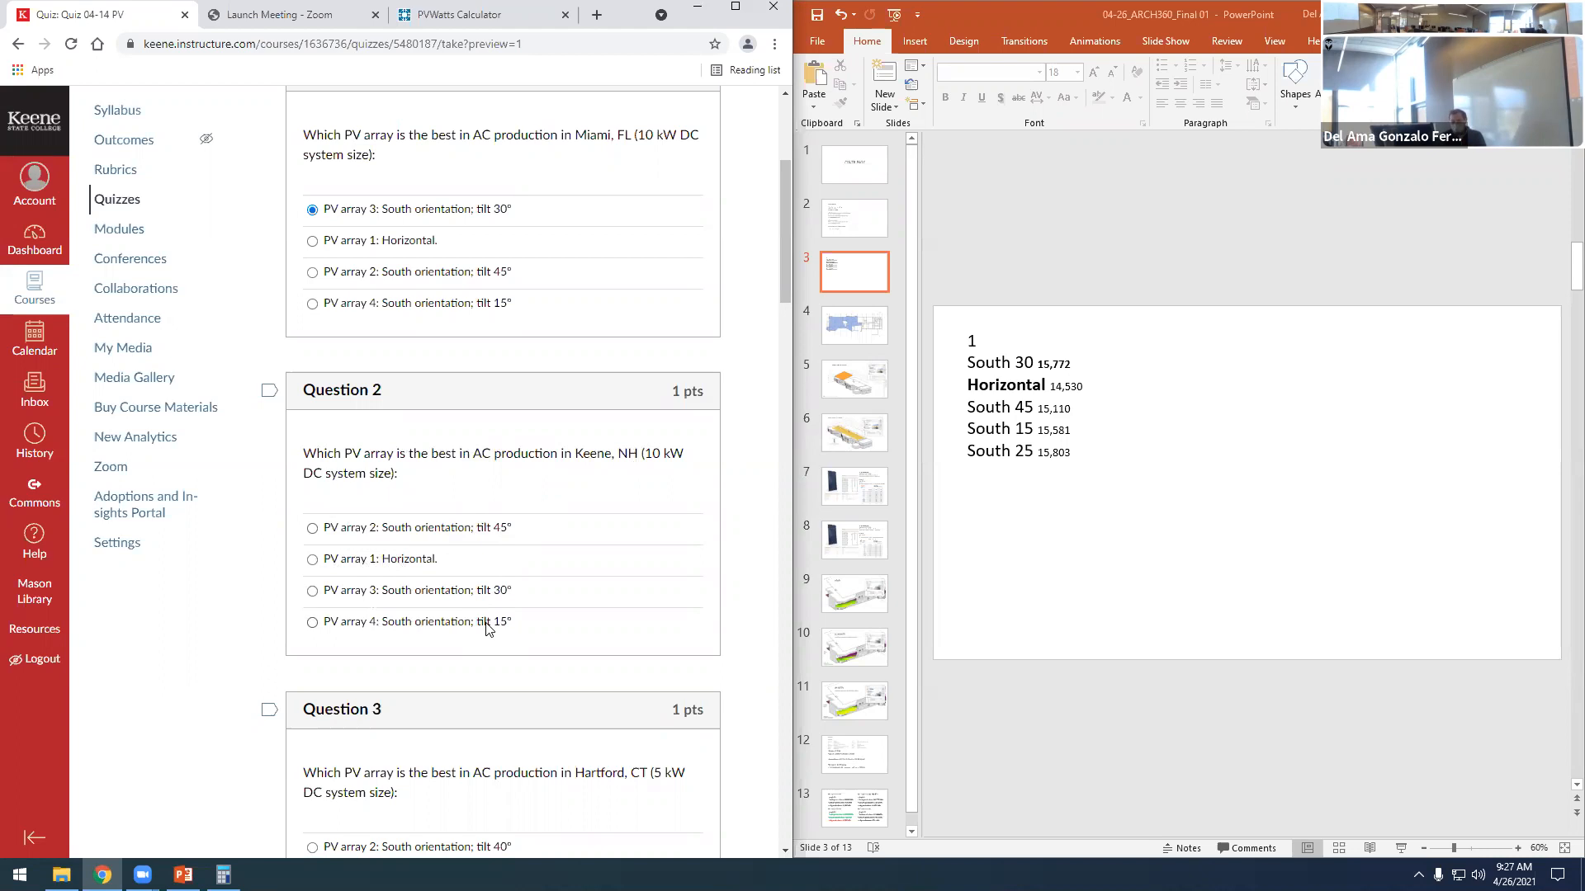
{"action": "left_click", "coordinate": [313, 532]}
{"action": "scroll", "coordinate": [412, 535], "scroll_direction": "down", "scroll_amount": 1}
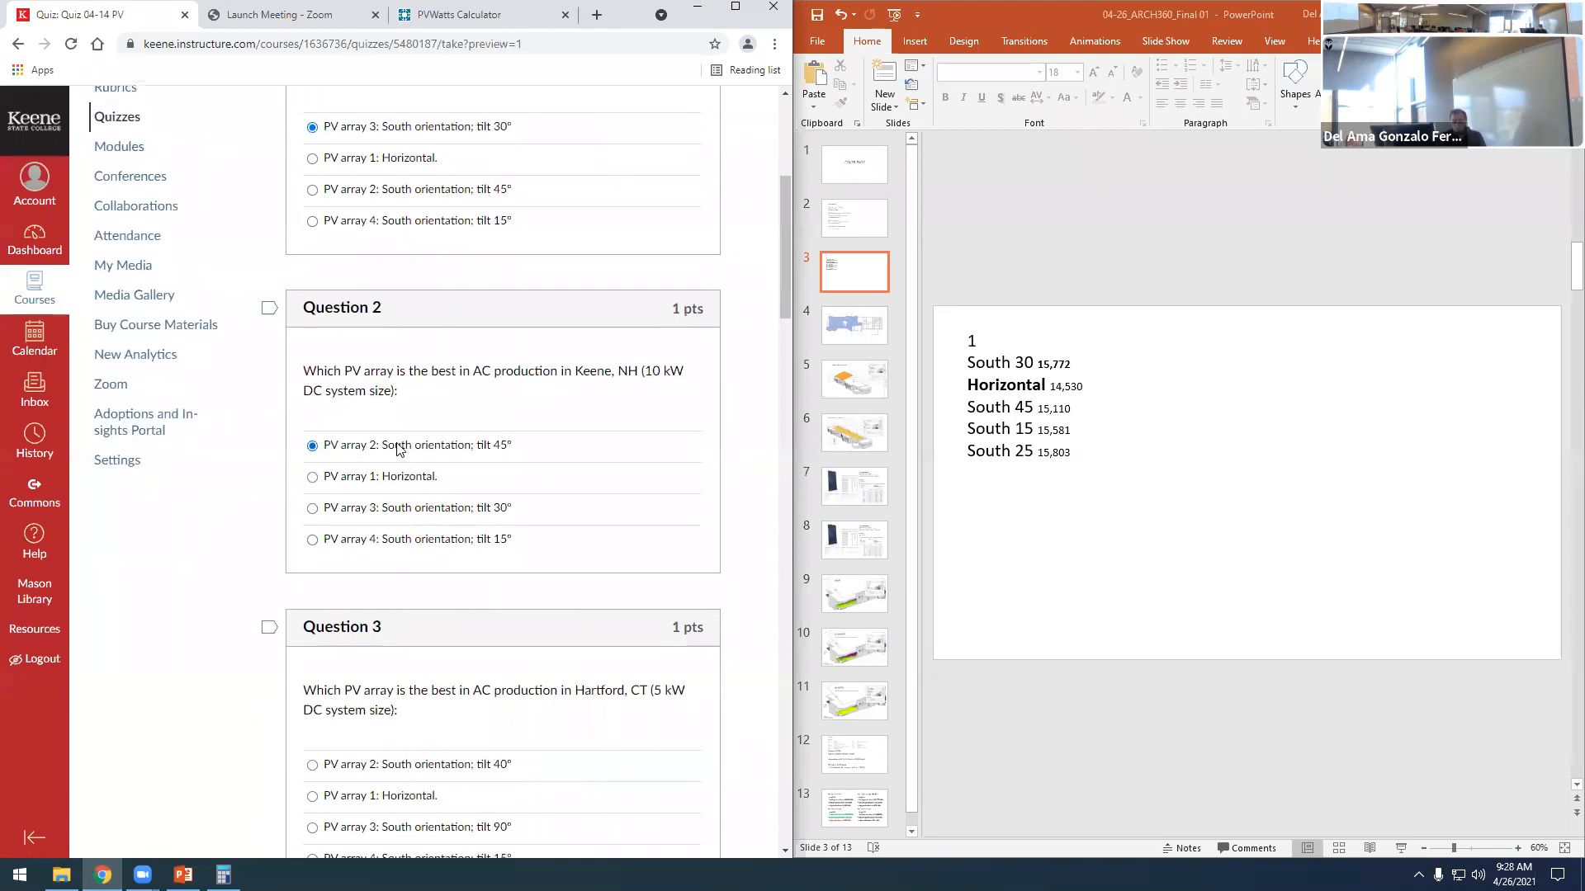
{"action": "scroll", "coordinate": [483, 474], "scroll_direction": "down", "scroll_amount": 2}
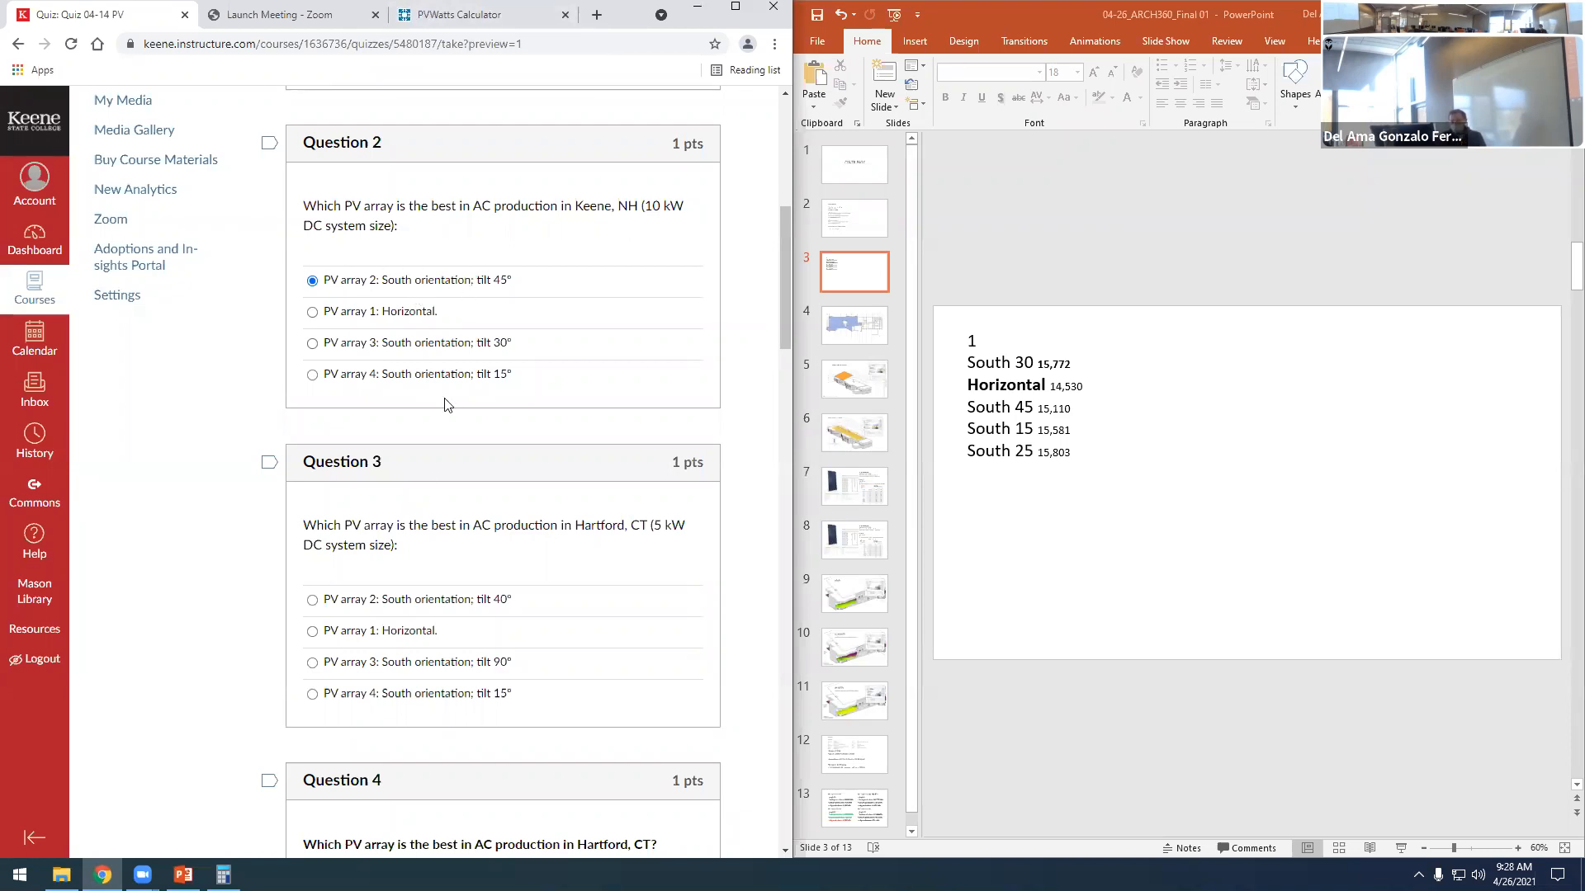
{"action": "scroll", "coordinate": [442, 477], "scroll_direction": "down", "scroll_amount": 2}
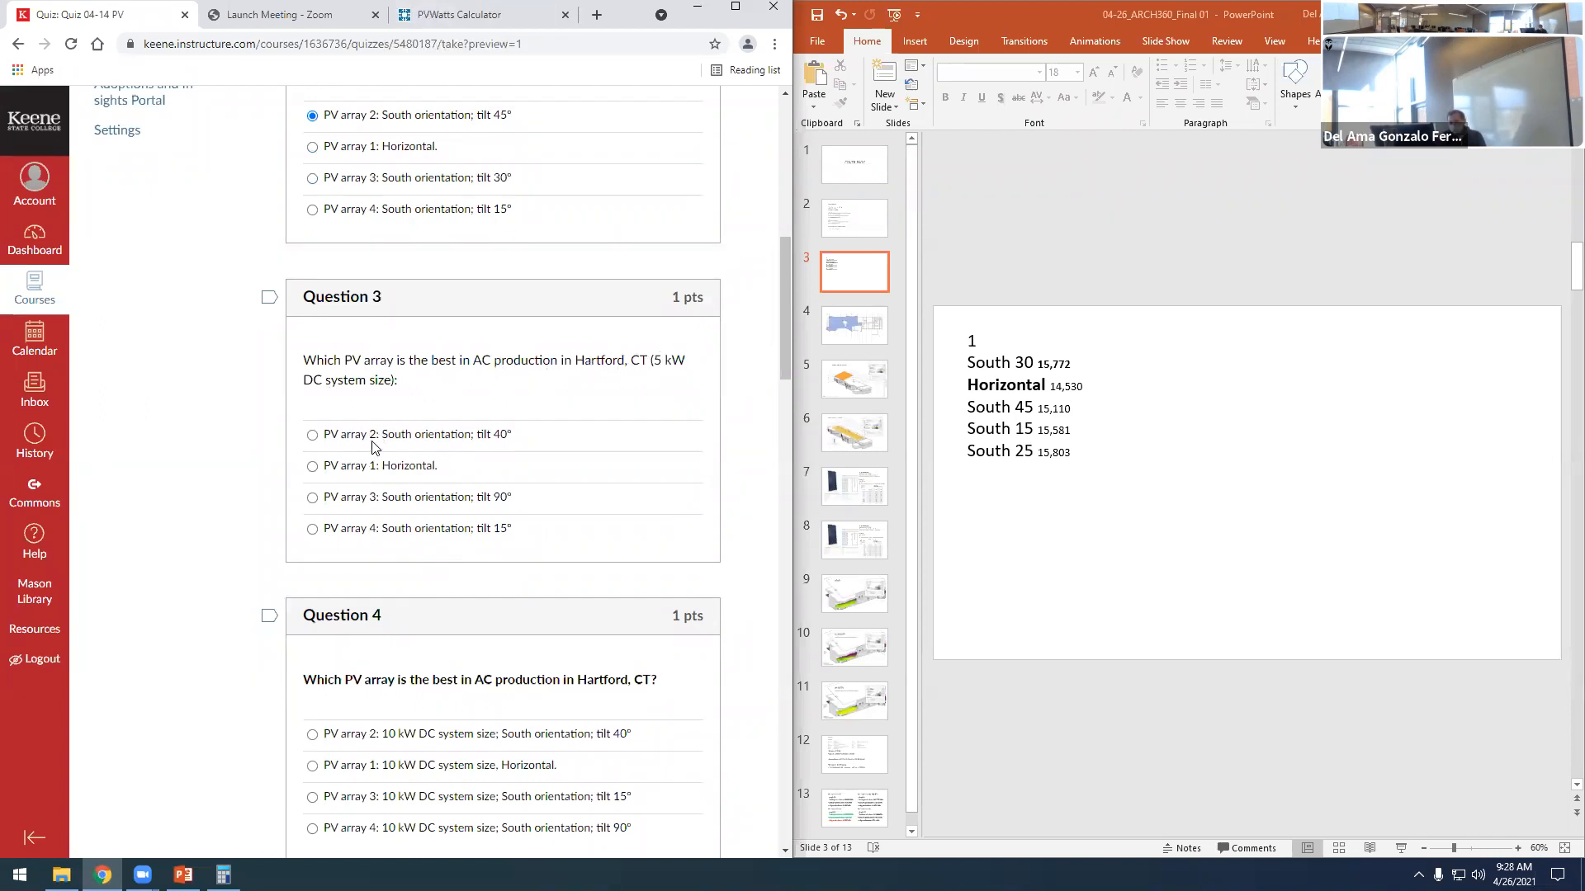
- Review quiz Question 3 and change the PVWatts location to Hartford, CT, entered as "hoartford ct"
{"action": "scroll", "coordinate": [369, 453], "scroll_direction": "up", "scroll_amount": 1}
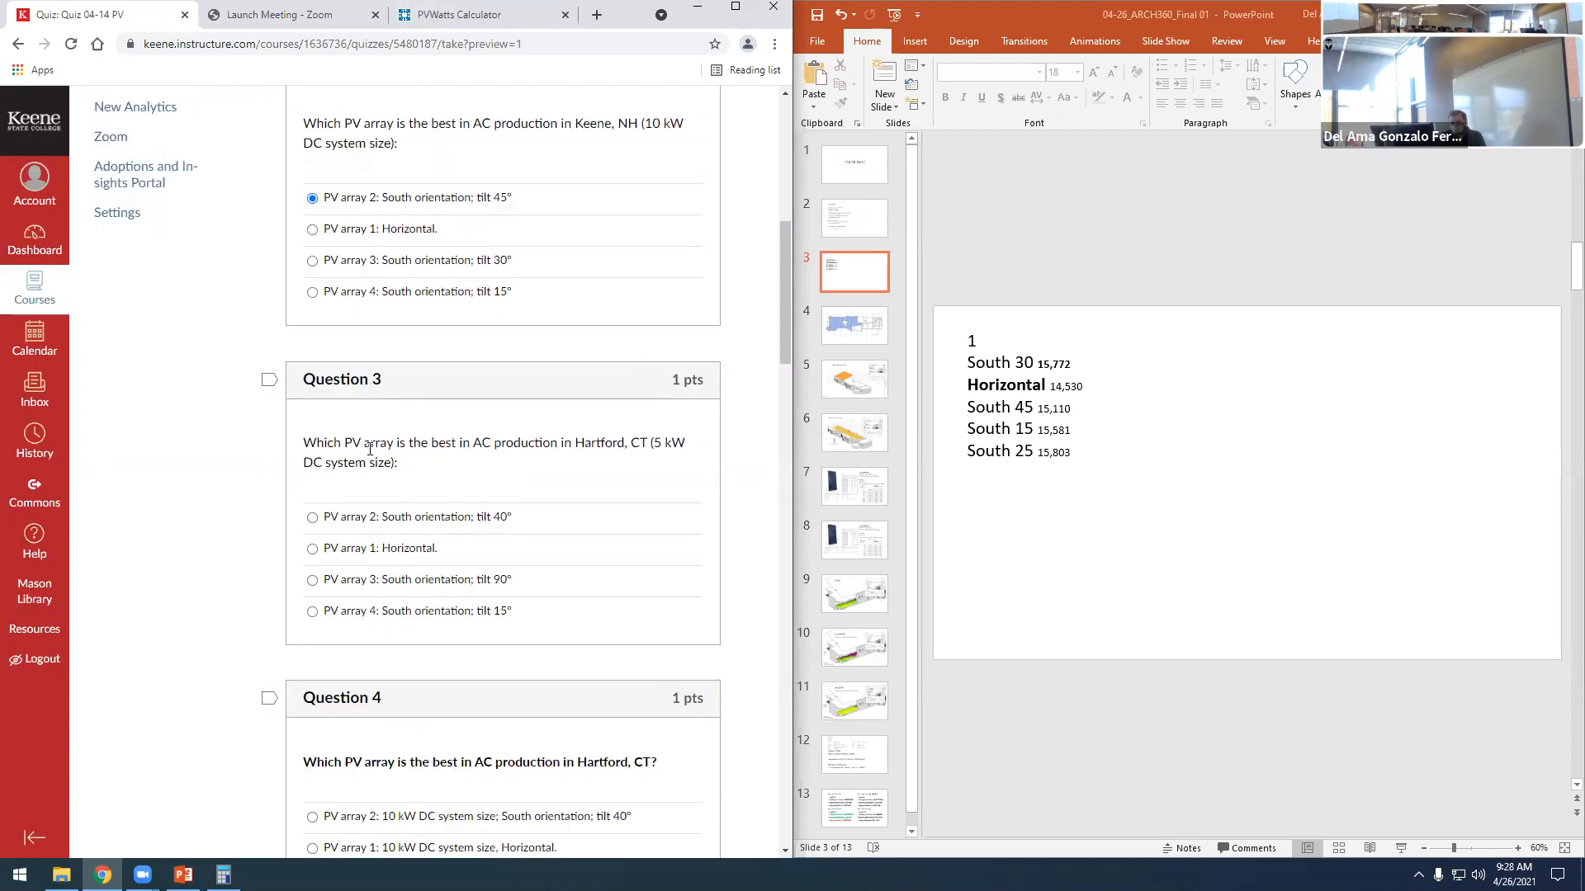
{"action": "scroll", "coordinate": [390, 503], "scroll_direction": "down", "scroll_amount": 1}
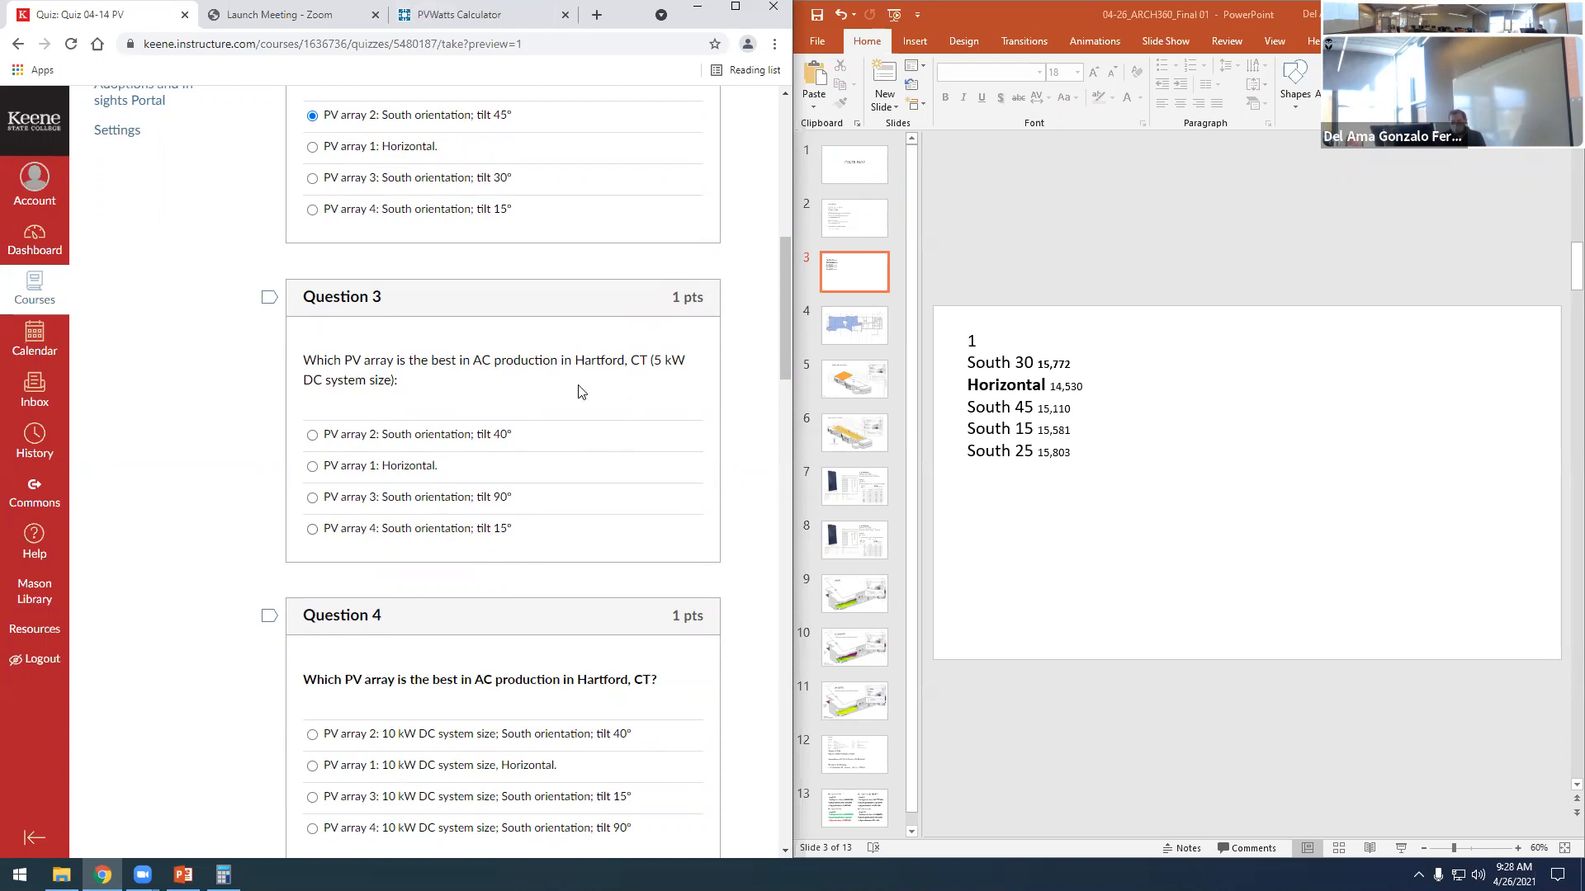
{"action": "scroll", "coordinate": [581, 387], "scroll_direction": "up", "scroll_amount": 1}
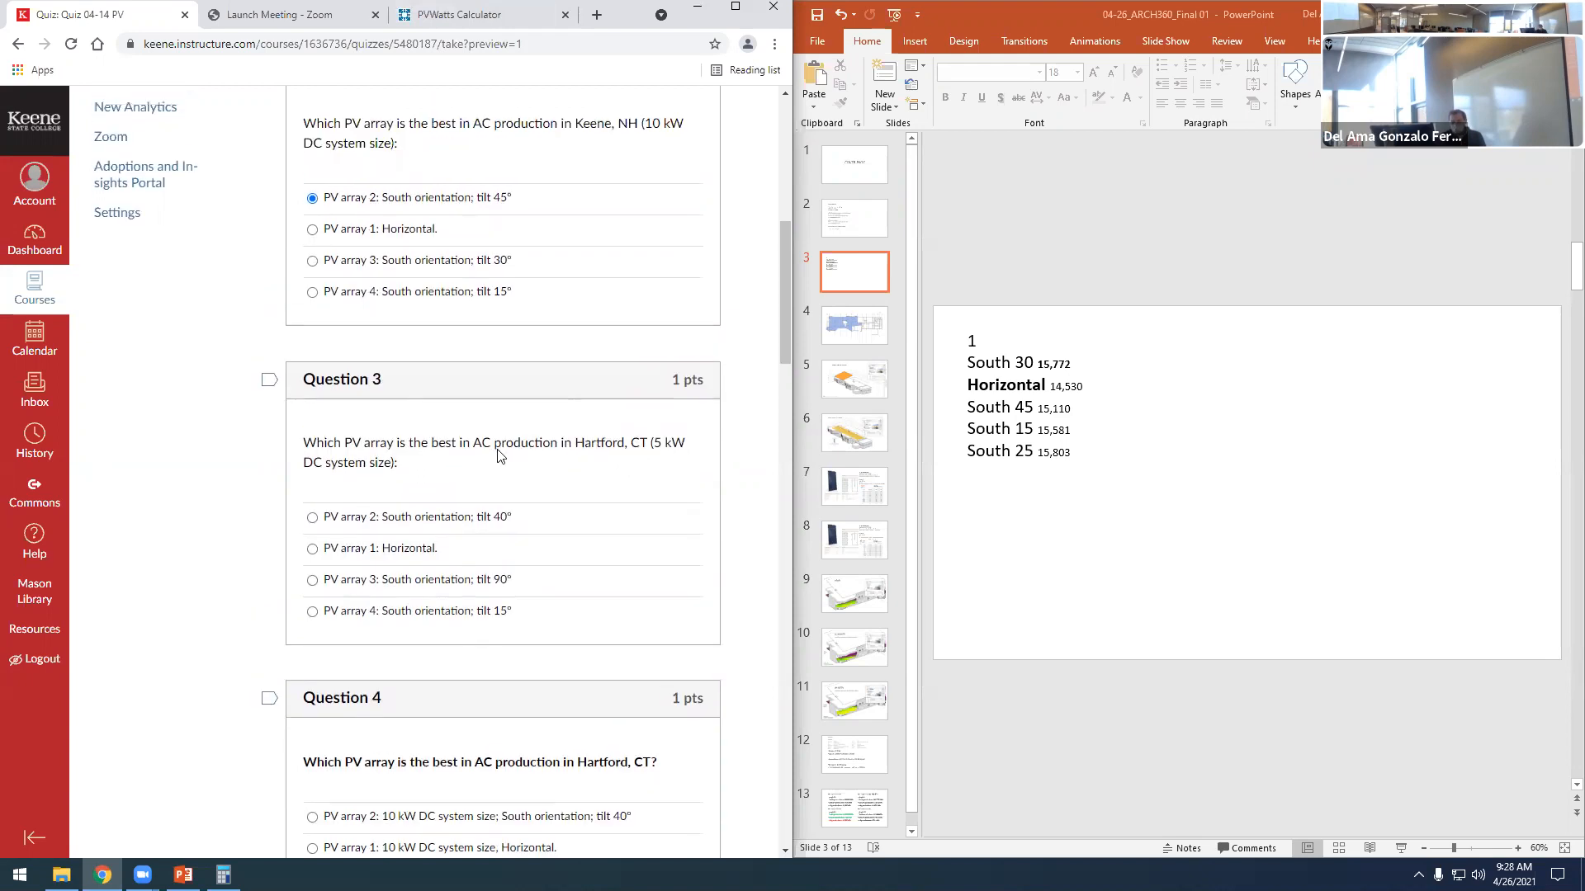
{"action": "left_click", "coordinate": [450, 12]}
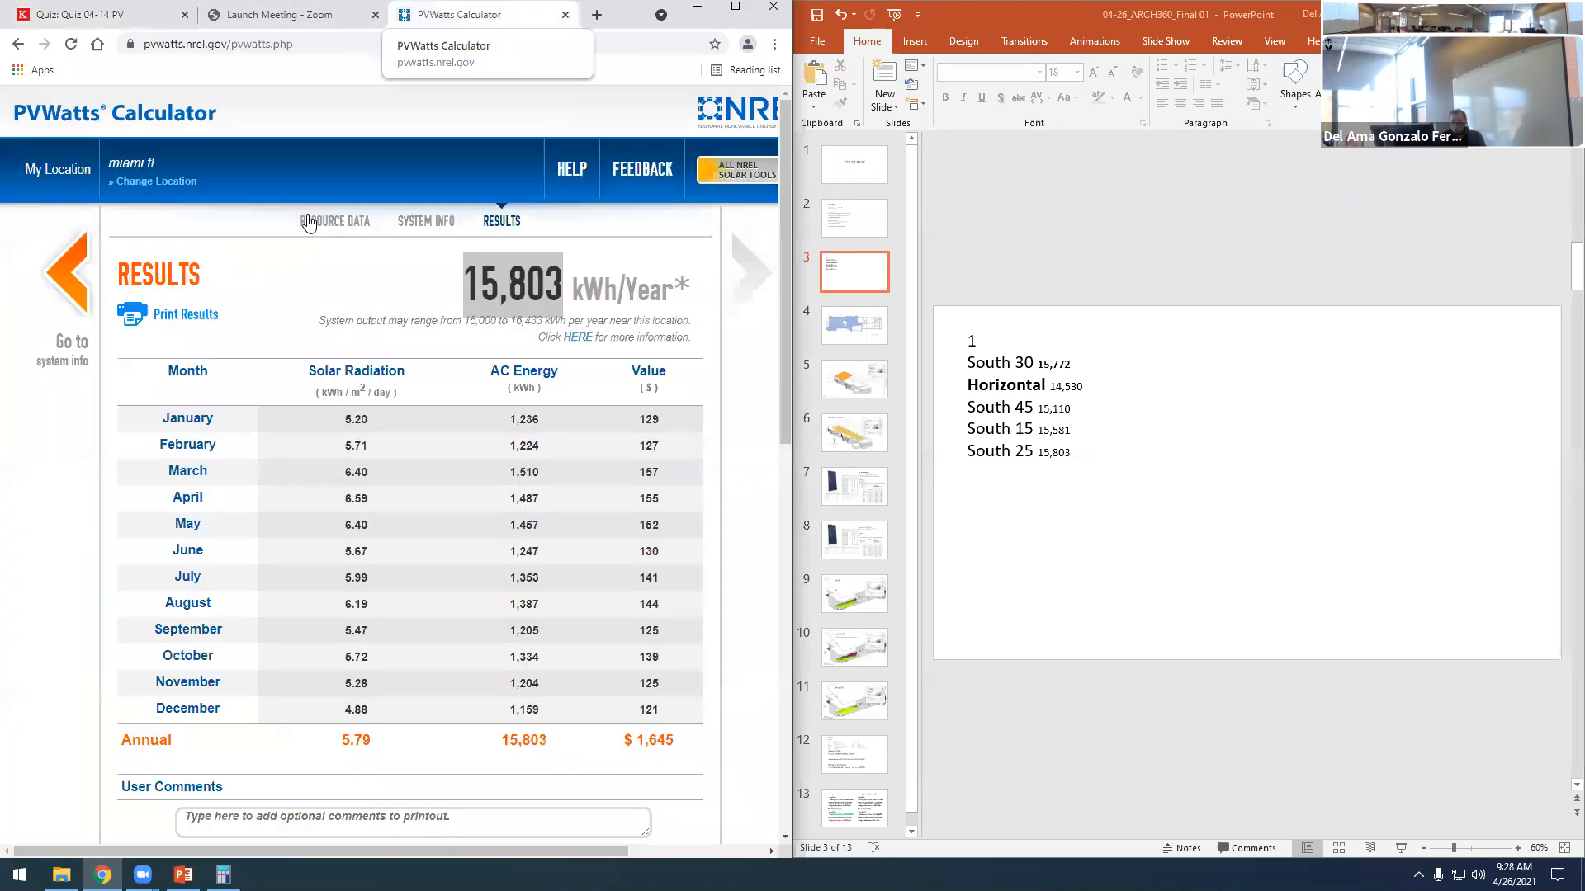
{"action": "left_click", "coordinate": [141, 183]}
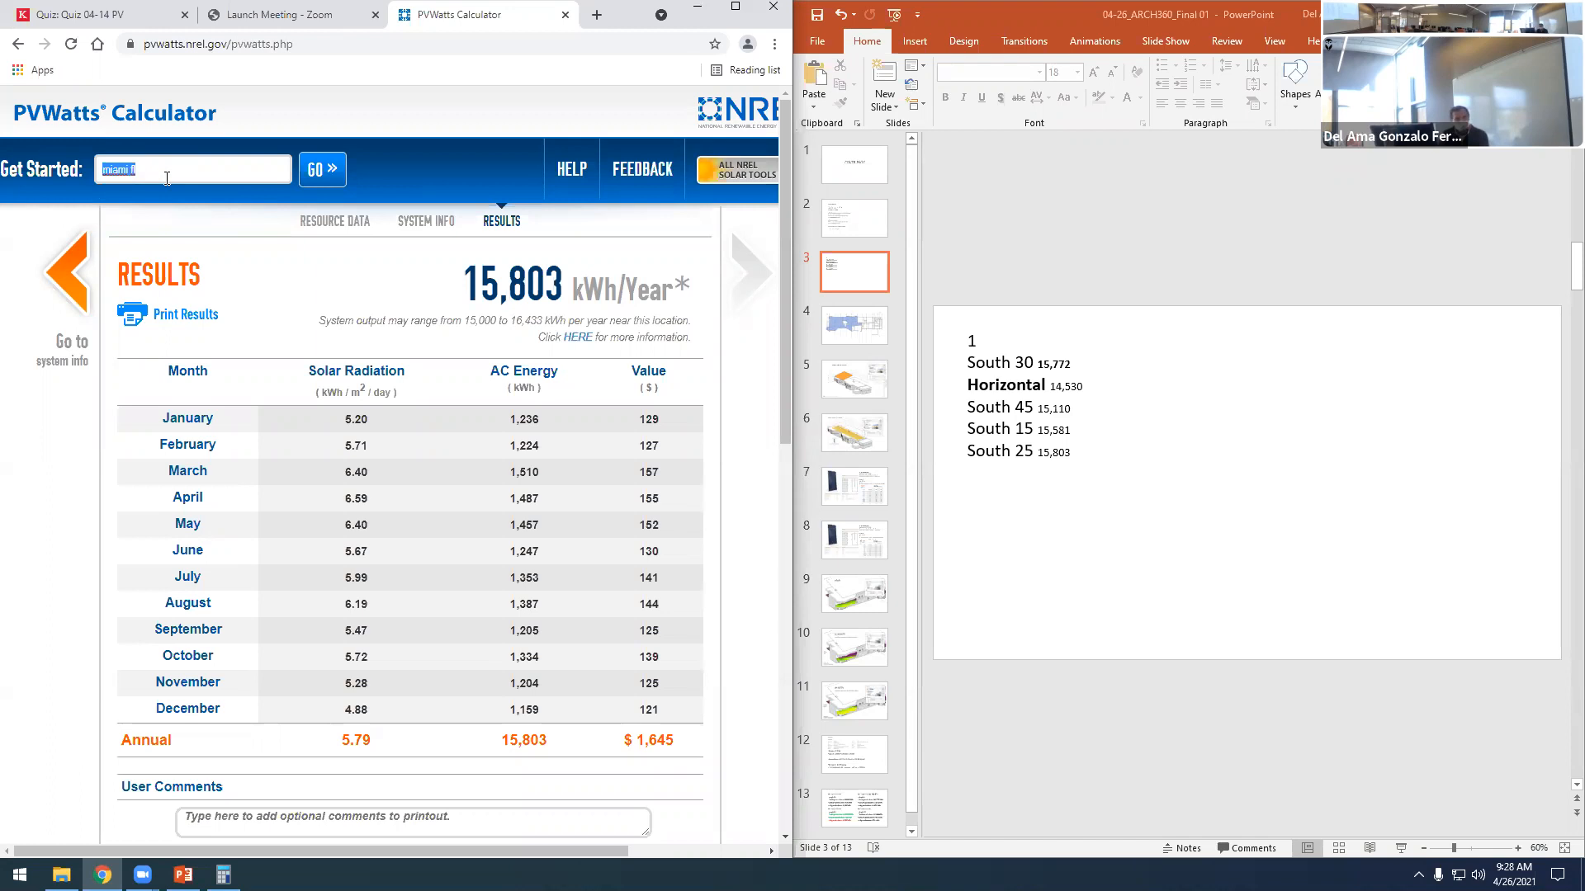
{"action": "type", "text": "hoartford ct"}
{"action": "key", "text": "Return"}
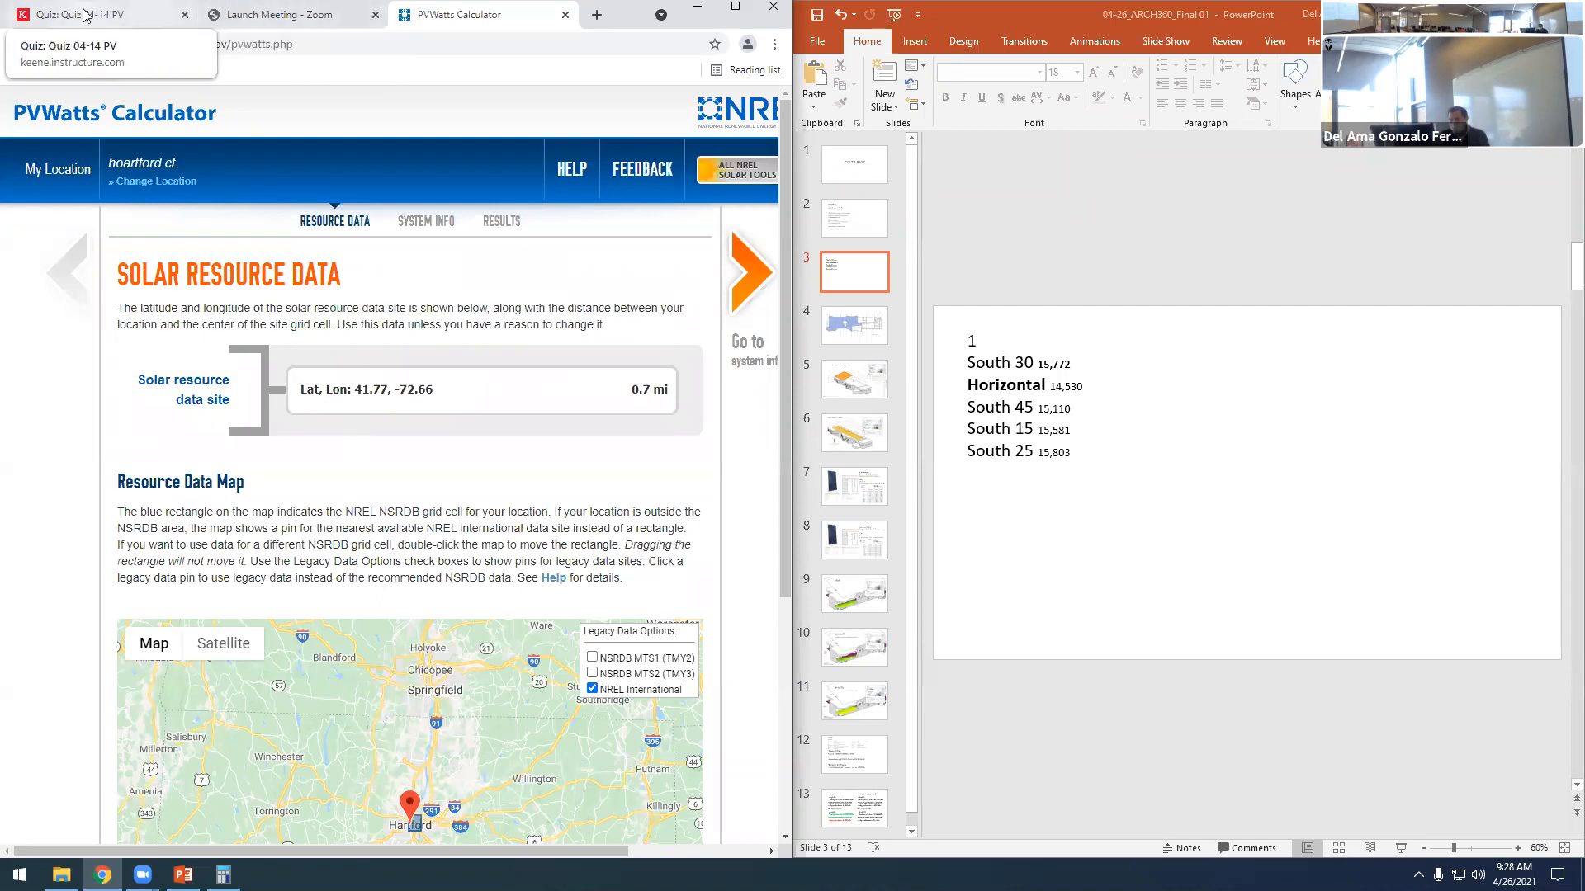
- Answer quiz Question 3 on Hartford, CT with PV array 2 (south orientation, tilt 40°)
{"action": "left_click", "coordinate": [156, 14]}
{"action": "left_click", "coordinate": [315, 522]}
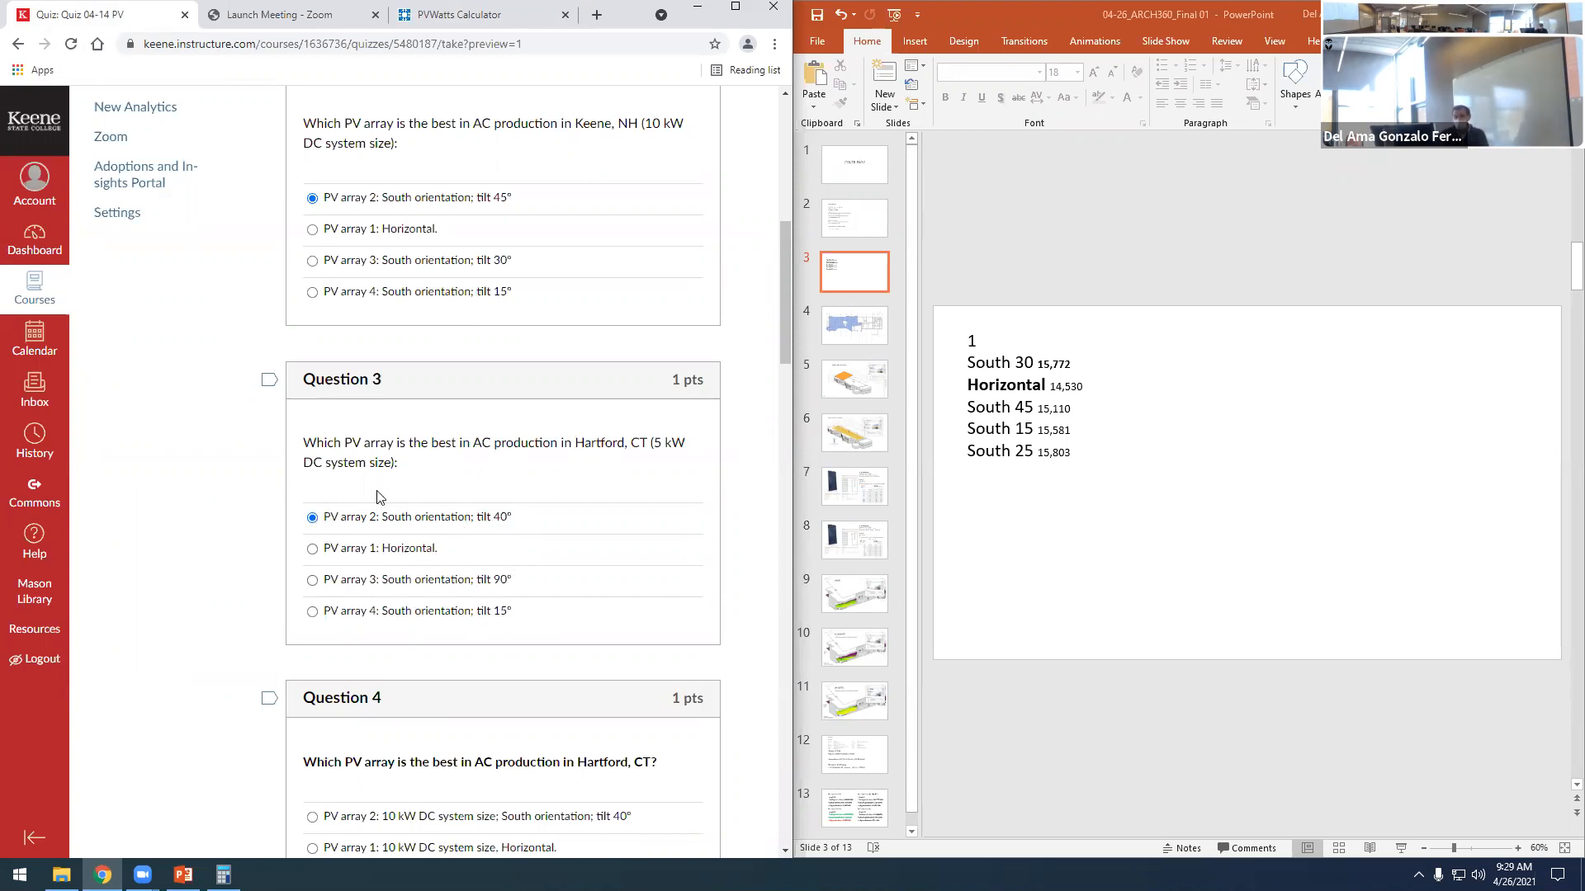
{"action": "scroll", "coordinate": [376, 495], "scroll_direction": "down", "scroll_amount": 5}
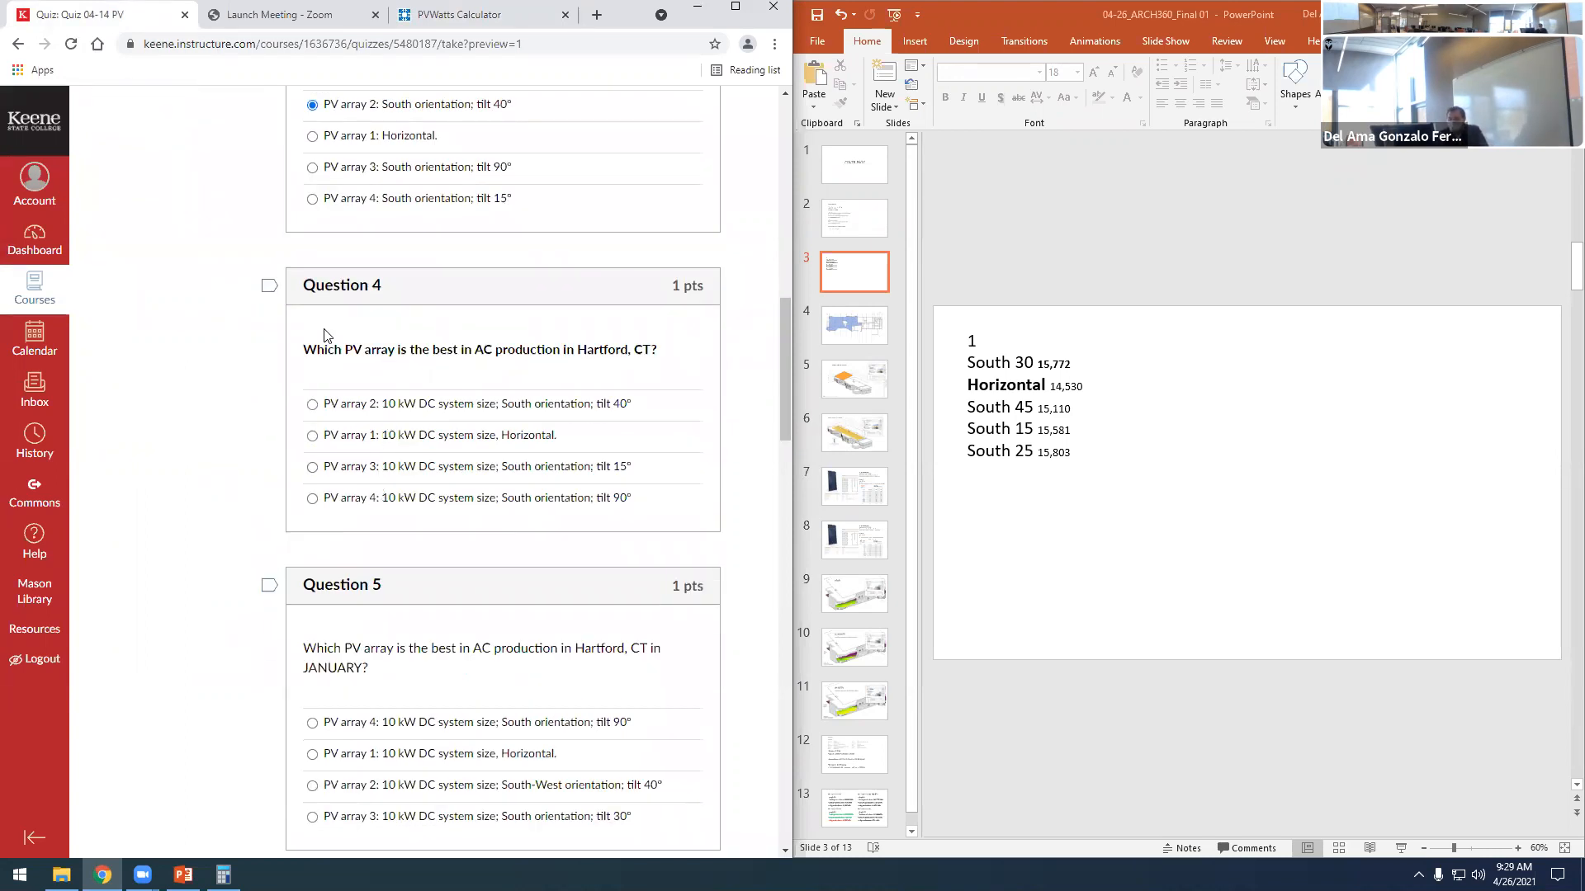
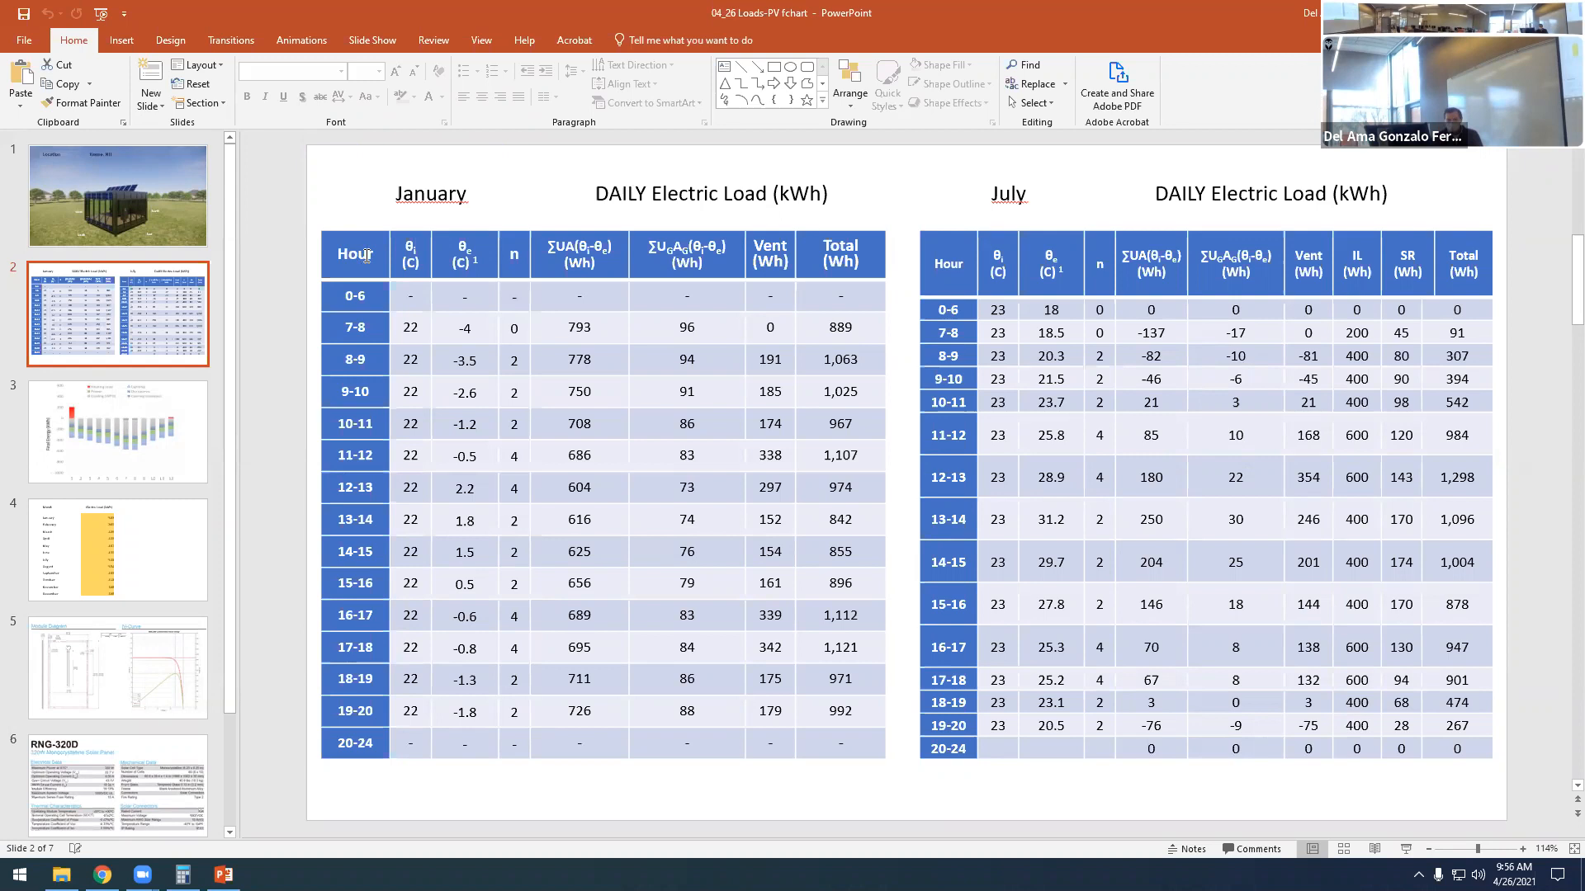
- Examine the hour intervals of the January load table on slide 2 and the January and July titles
{"action": "left_click_drag", "start_coordinate": [342, 292], "coordinate": [375, 749]}
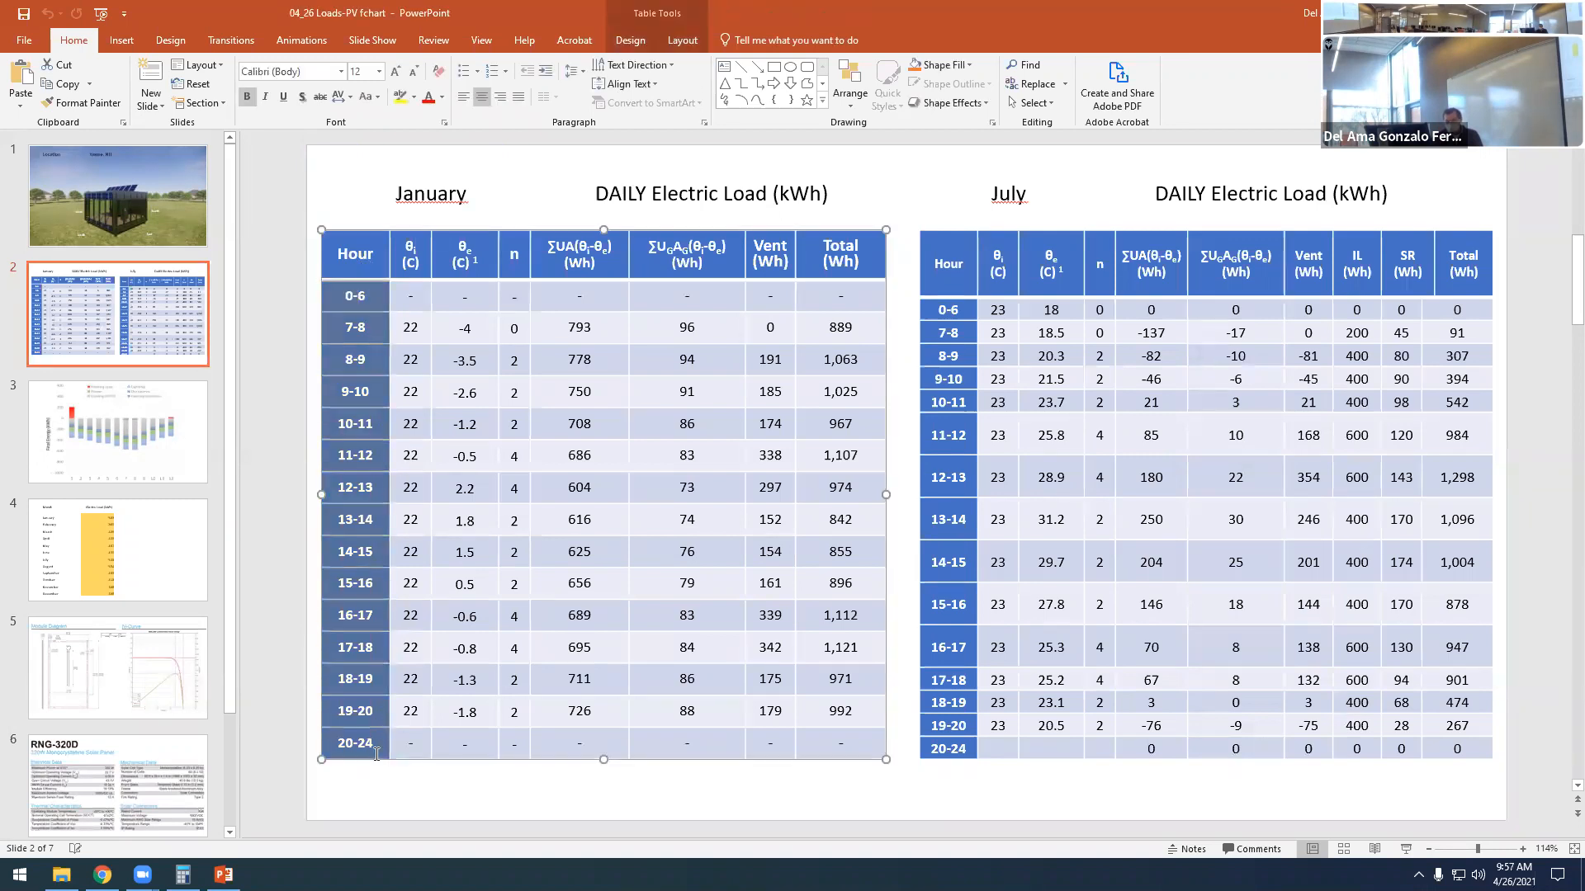
{"action": "left_click", "coordinate": [361, 297]}
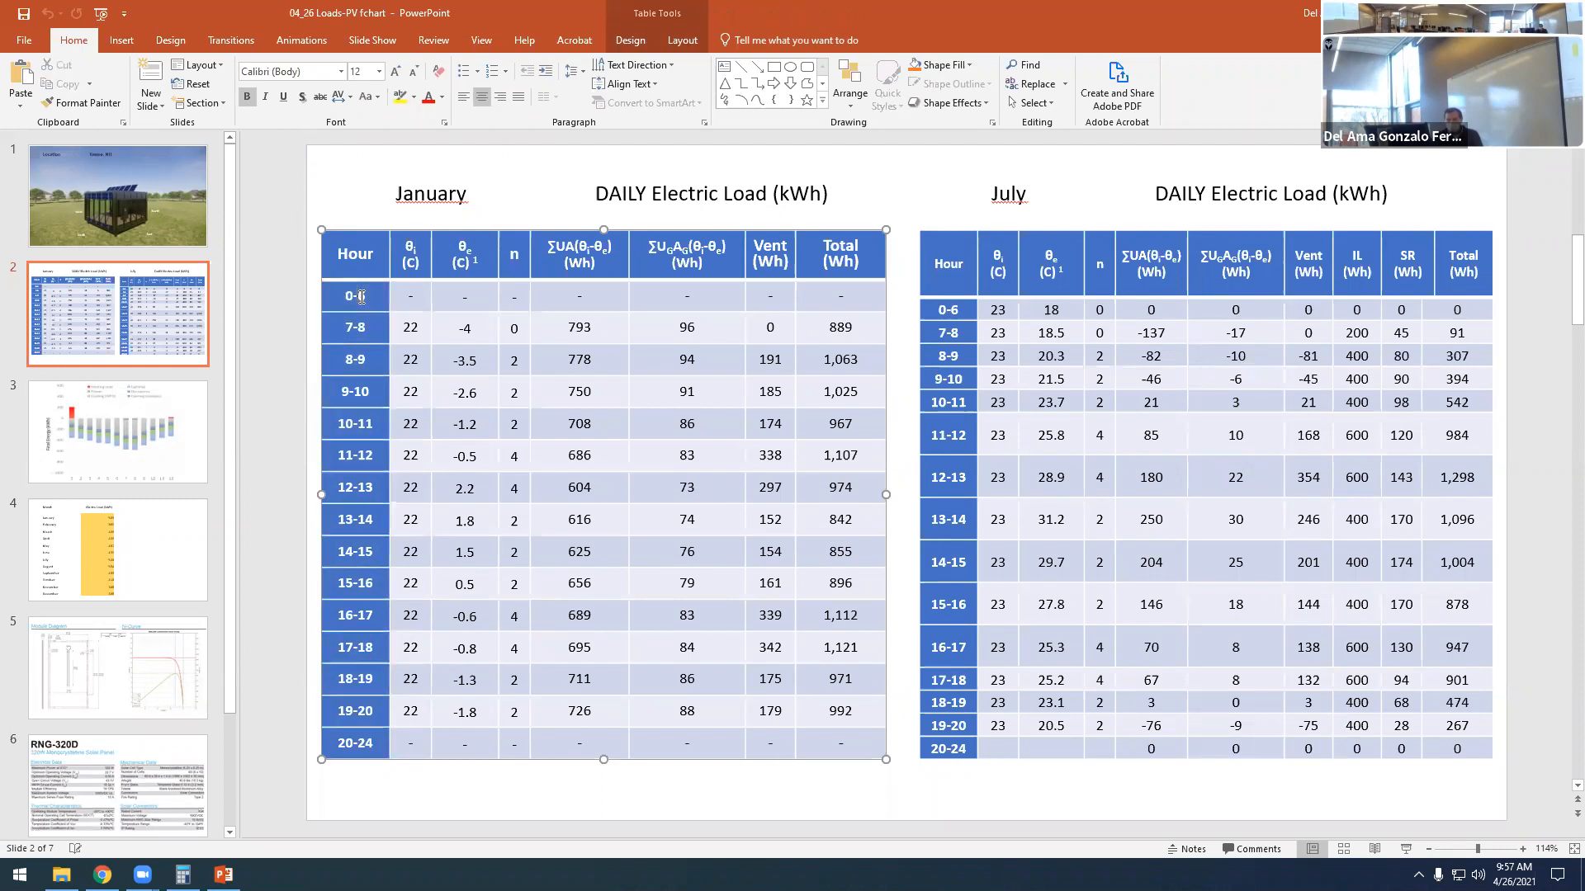
{"action": "left_click", "coordinate": [399, 192]}
{"action": "double_click", "coordinate": [413, 194]}
{"action": "left_click", "coordinate": [343, 215]}
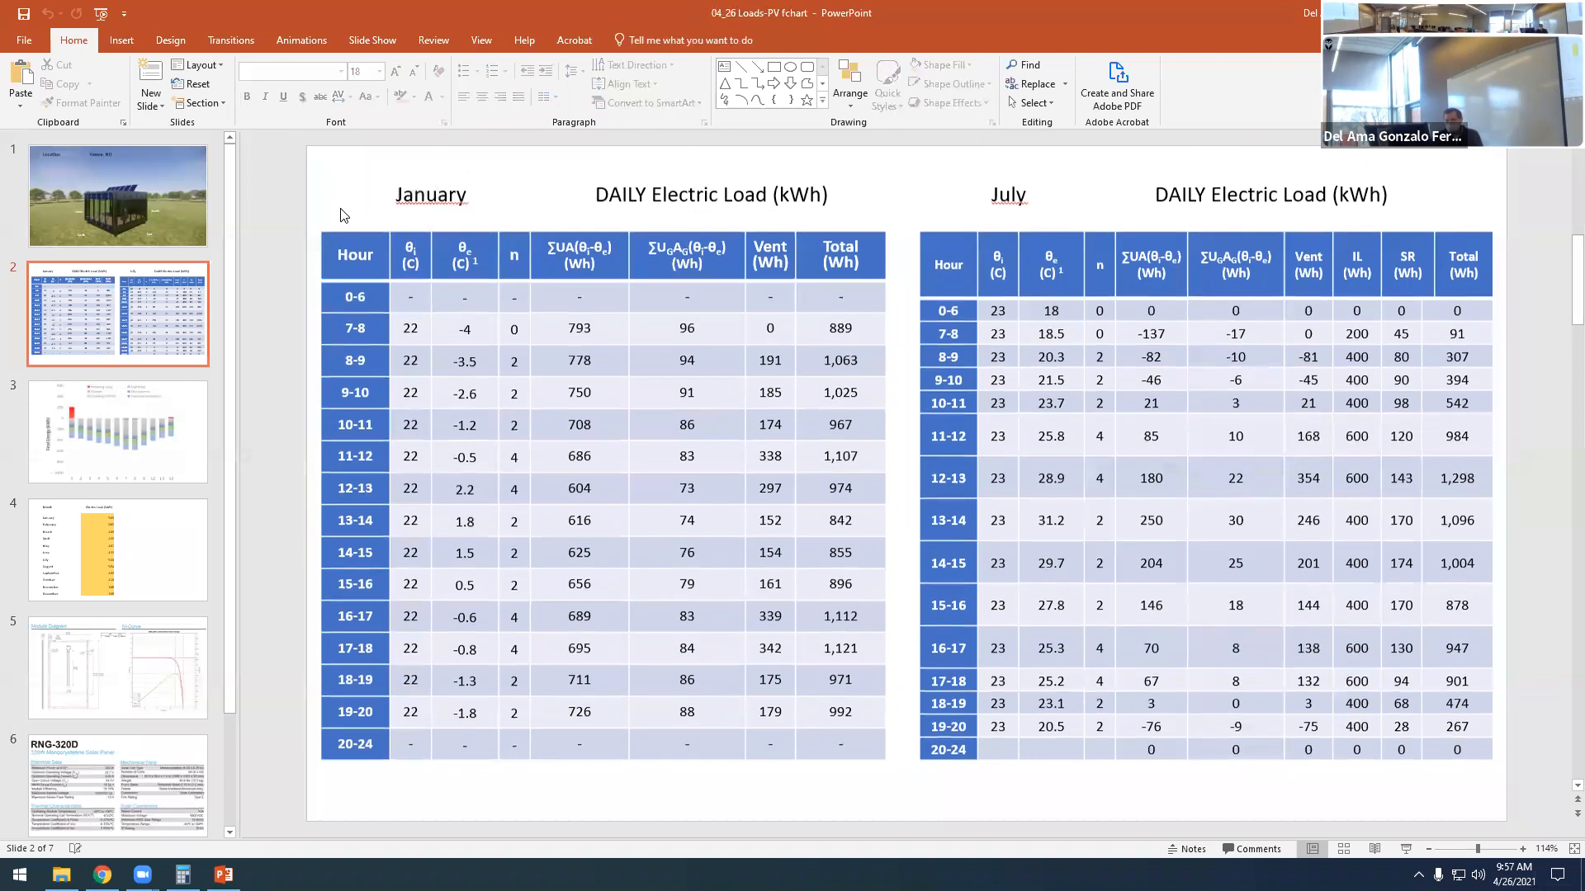
{"action": "left_click", "coordinate": [397, 193]}
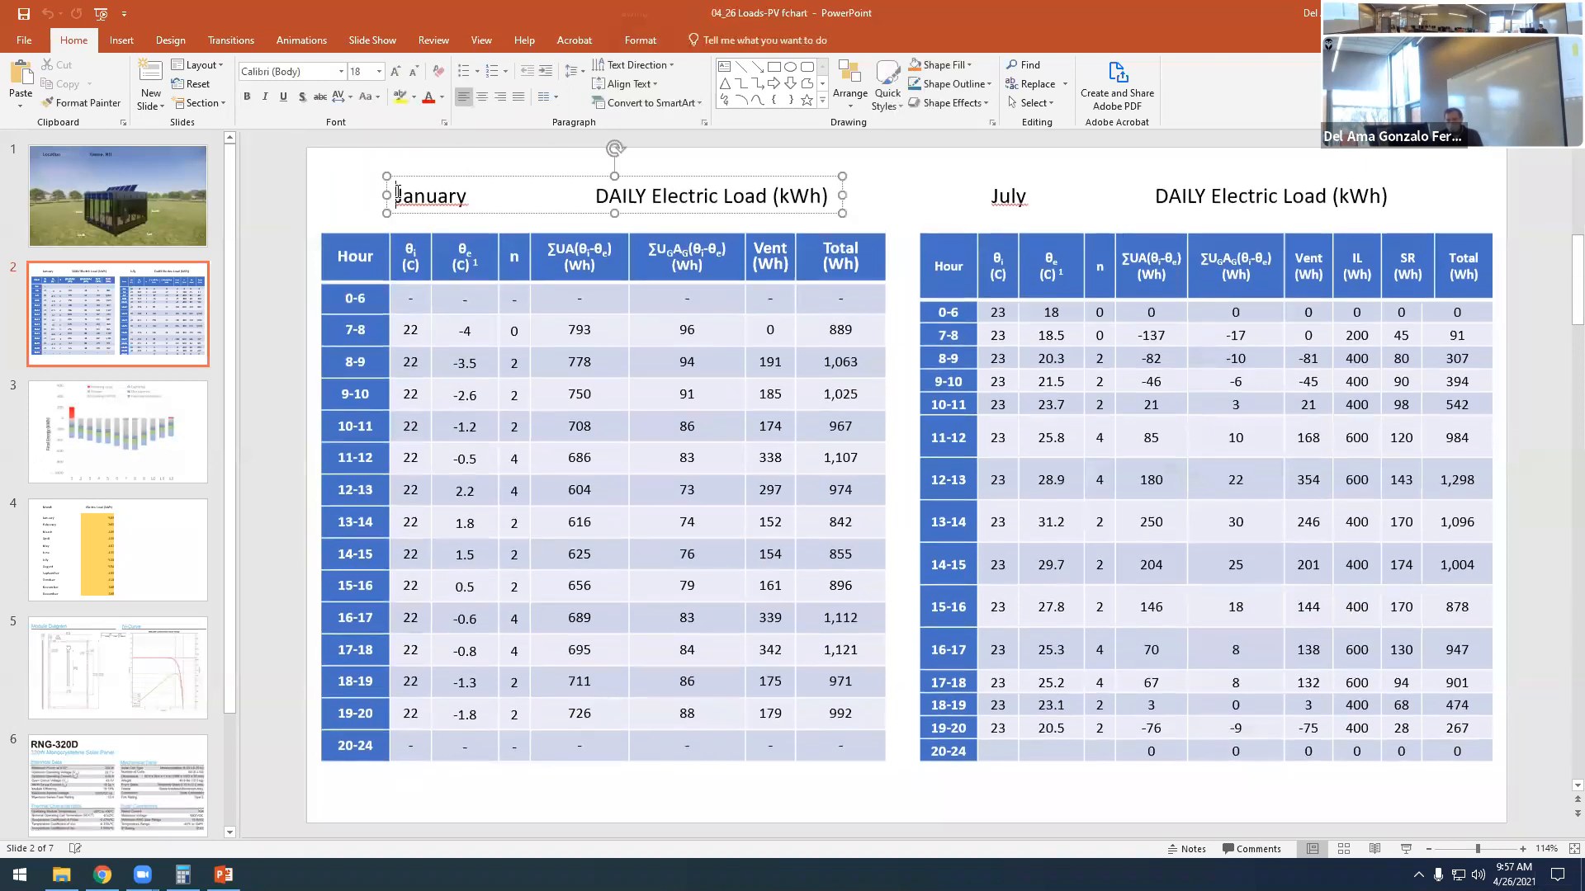
{"action": "left_click", "coordinate": [997, 197]}
{"action": "left_click", "coordinate": [461, 366]}
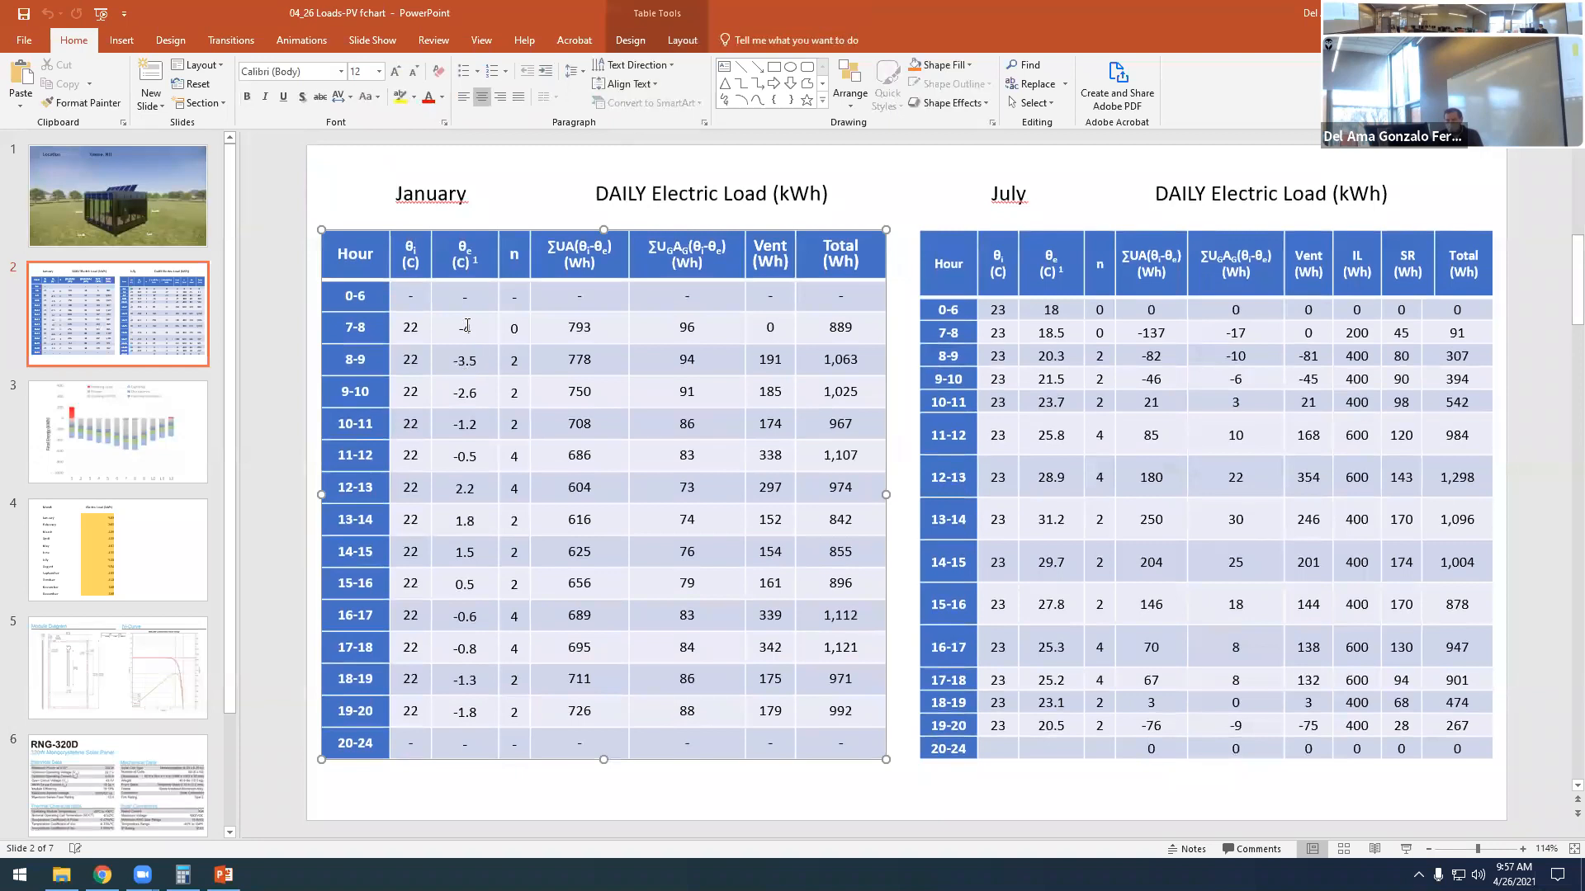
- Examine the January table's column headings for indoor and outdoor temperature, n, ΣUA(θi-θe) and ΣUGAG(θi-θe)
{"action": "left_click", "coordinate": [411, 245]}
{"action": "double_click", "coordinate": [410, 246]}
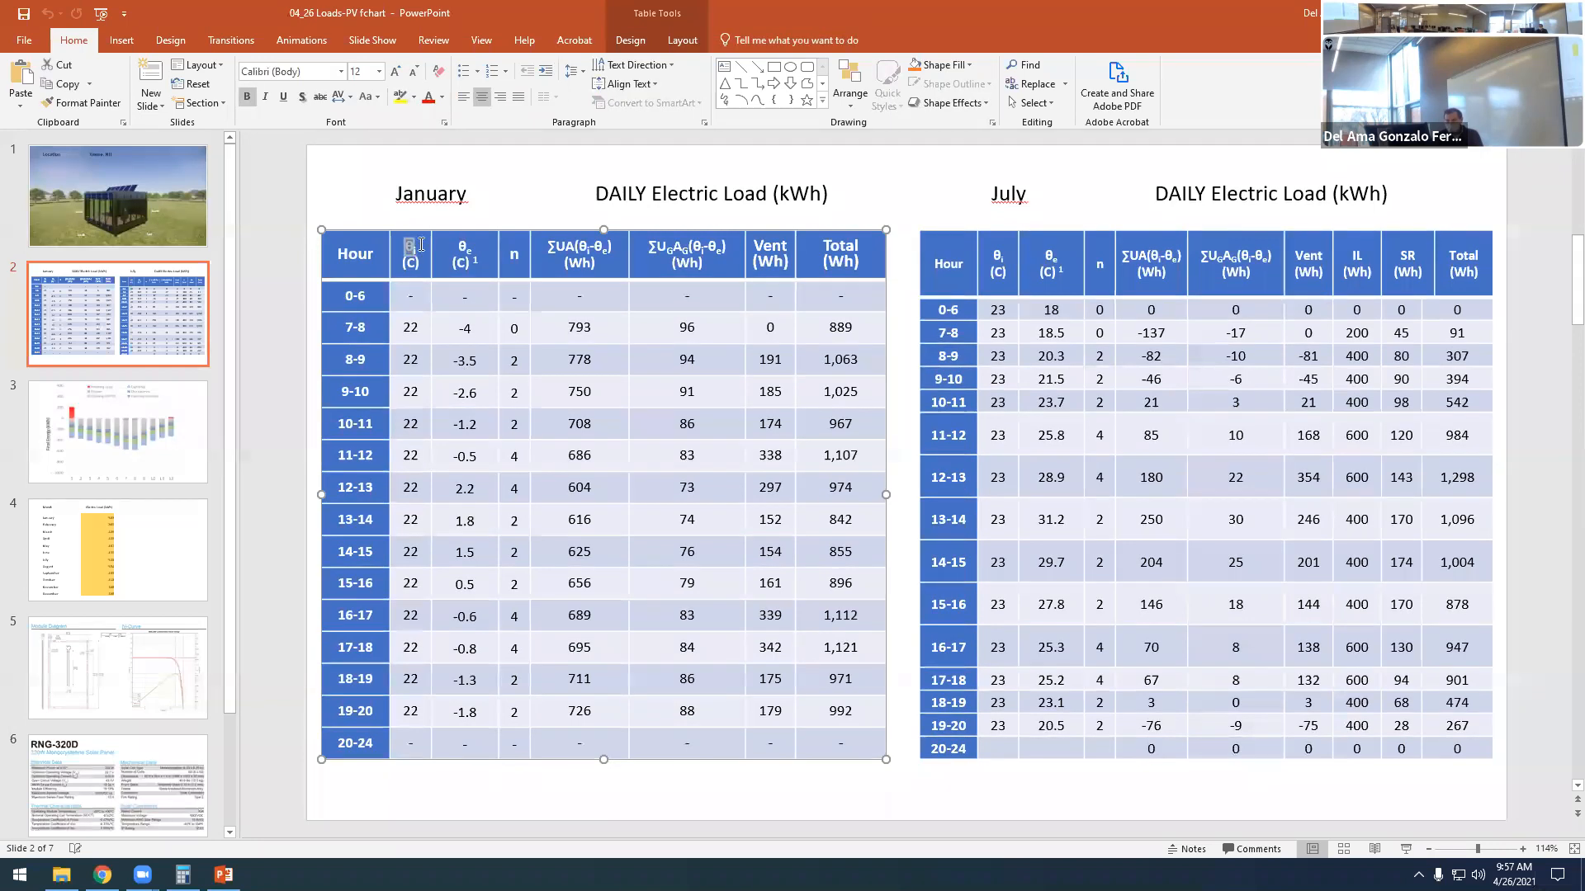
{"action": "double_click", "coordinate": [464, 248]}
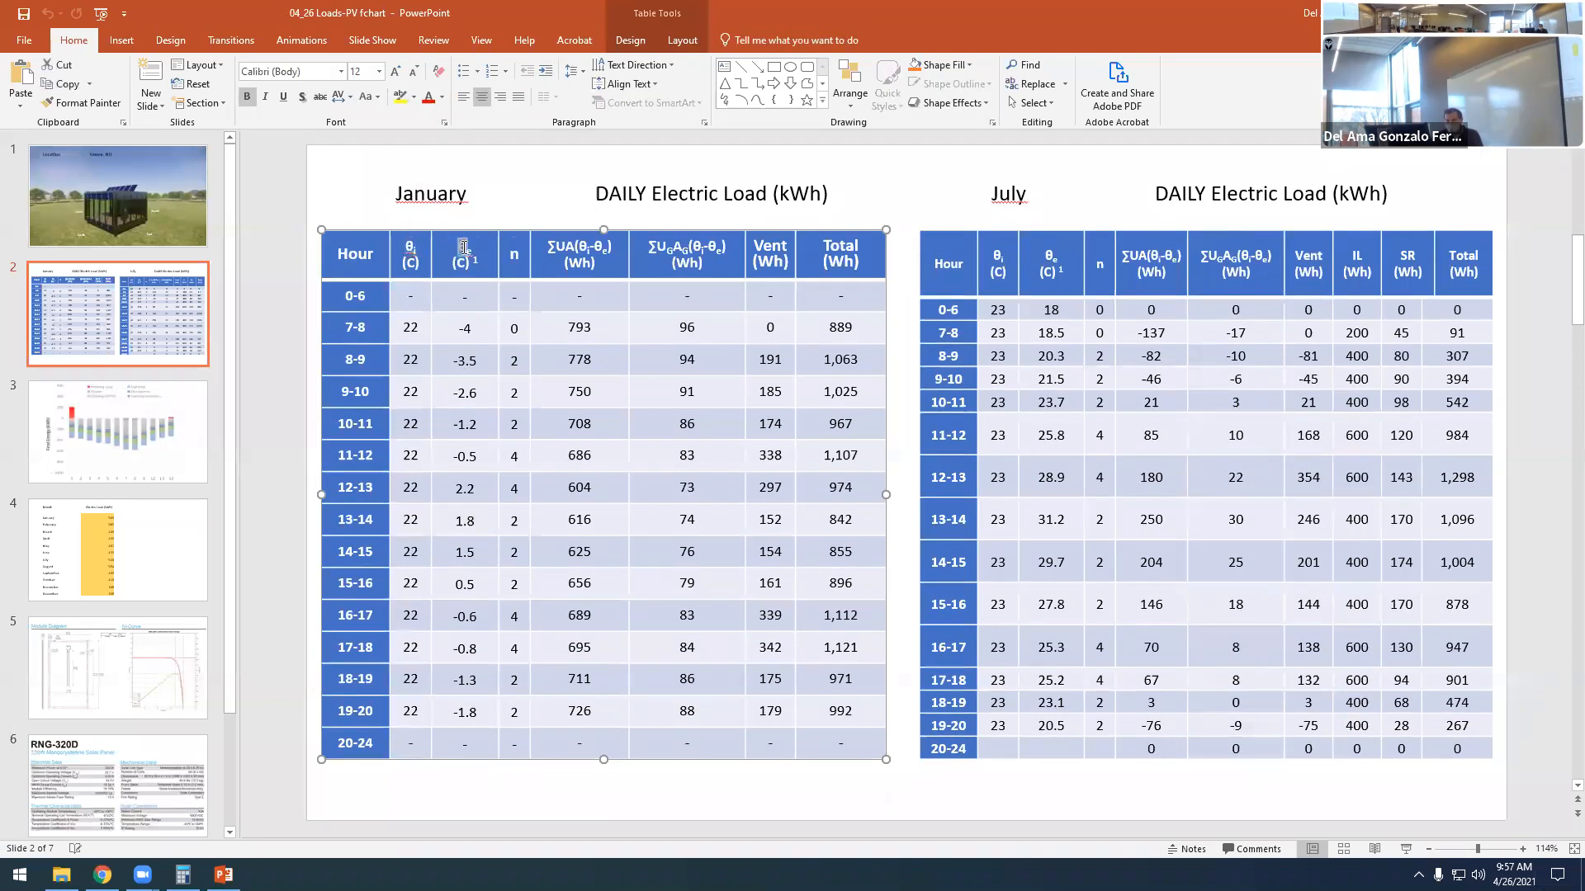
{"action": "double_click", "coordinate": [515, 255]}
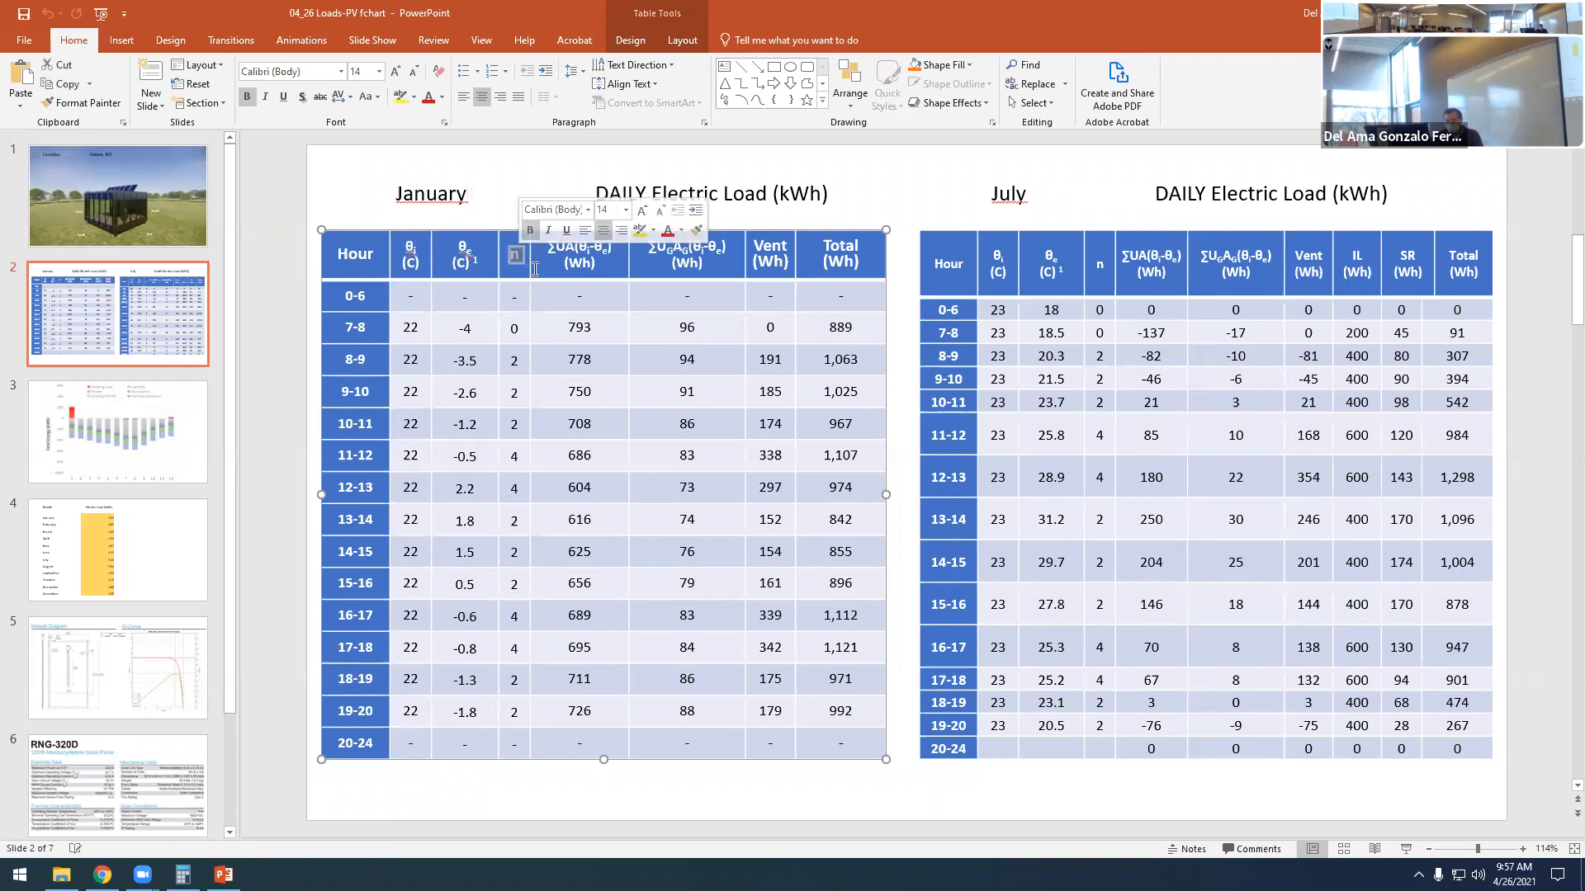
{"action": "left_click", "coordinate": [553, 248]}
{"action": "left_click_drag", "start_coordinate": [552, 246], "coordinate": [602, 262]}
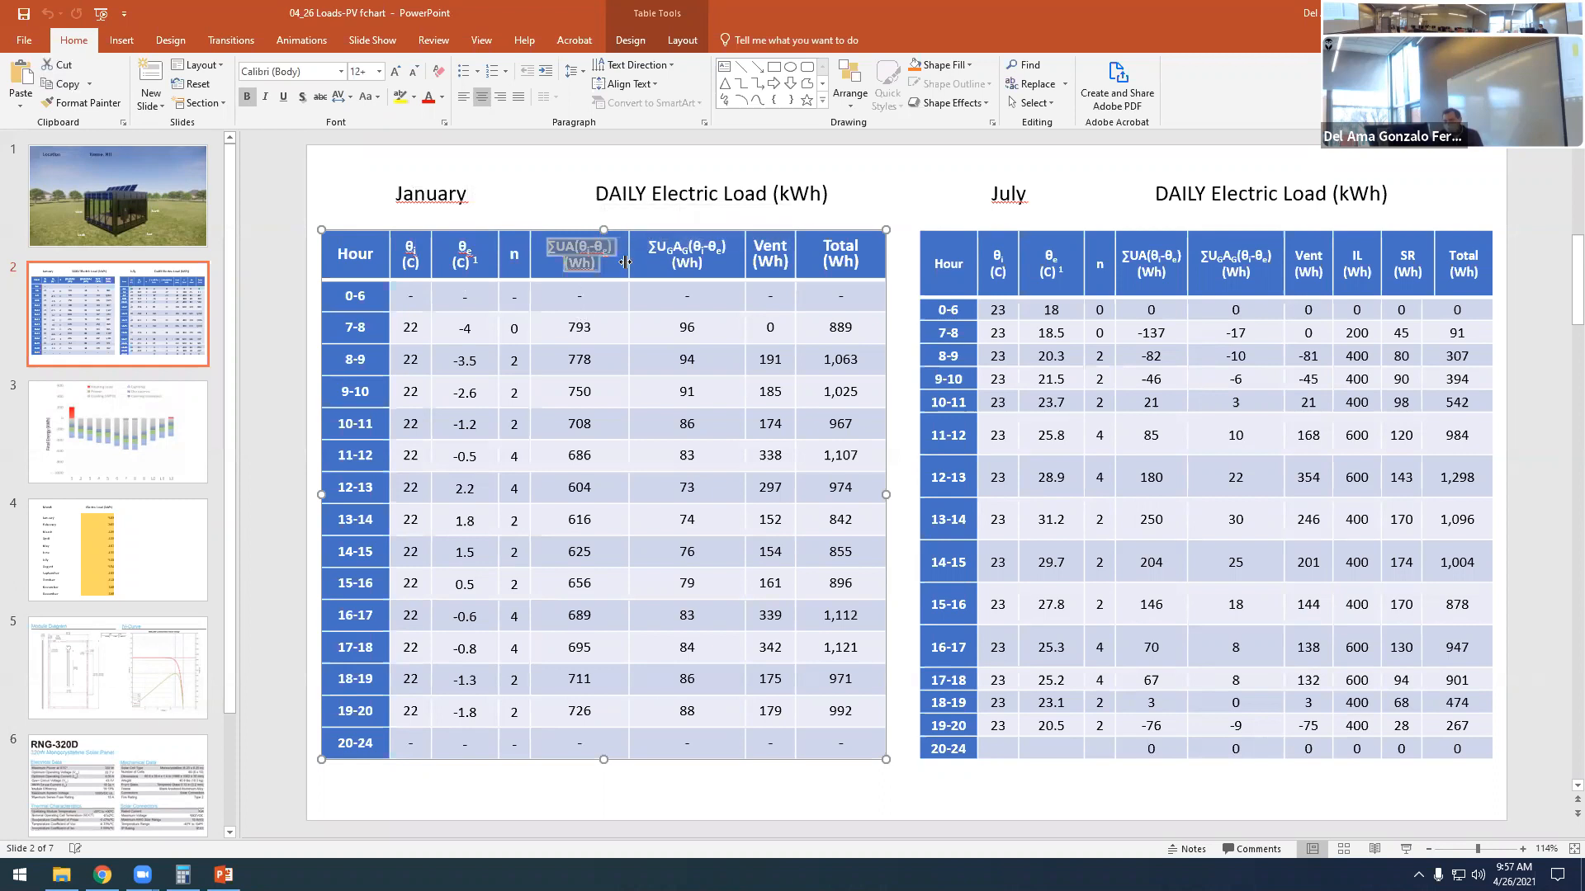
{"action": "left_click", "coordinate": [556, 243]}
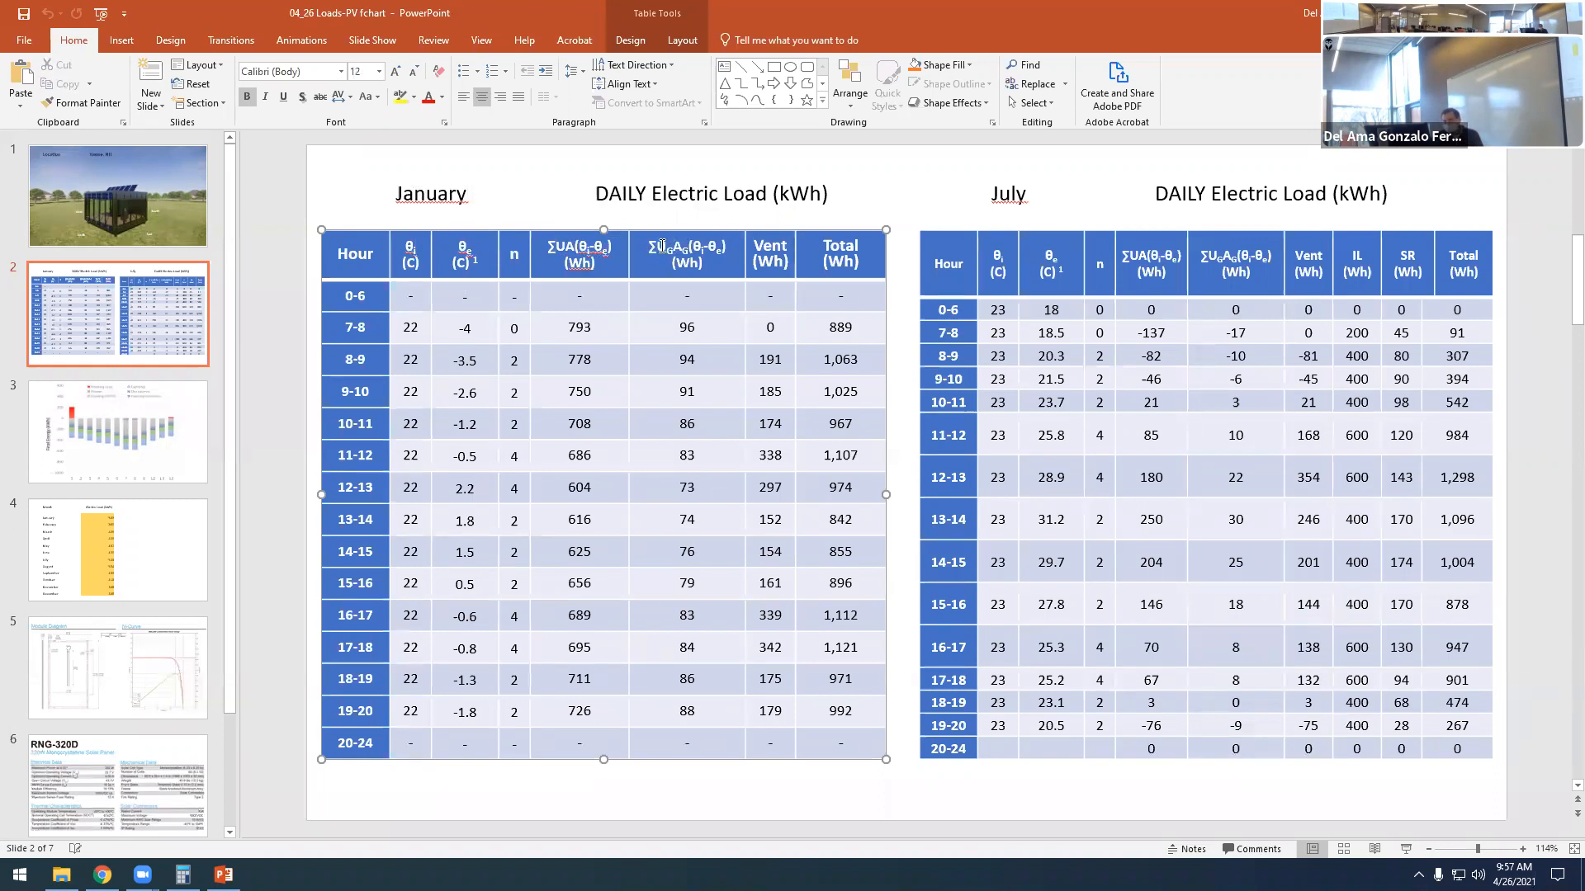
{"action": "left_click_drag", "start_coordinate": [657, 246], "coordinate": [674, 246]}
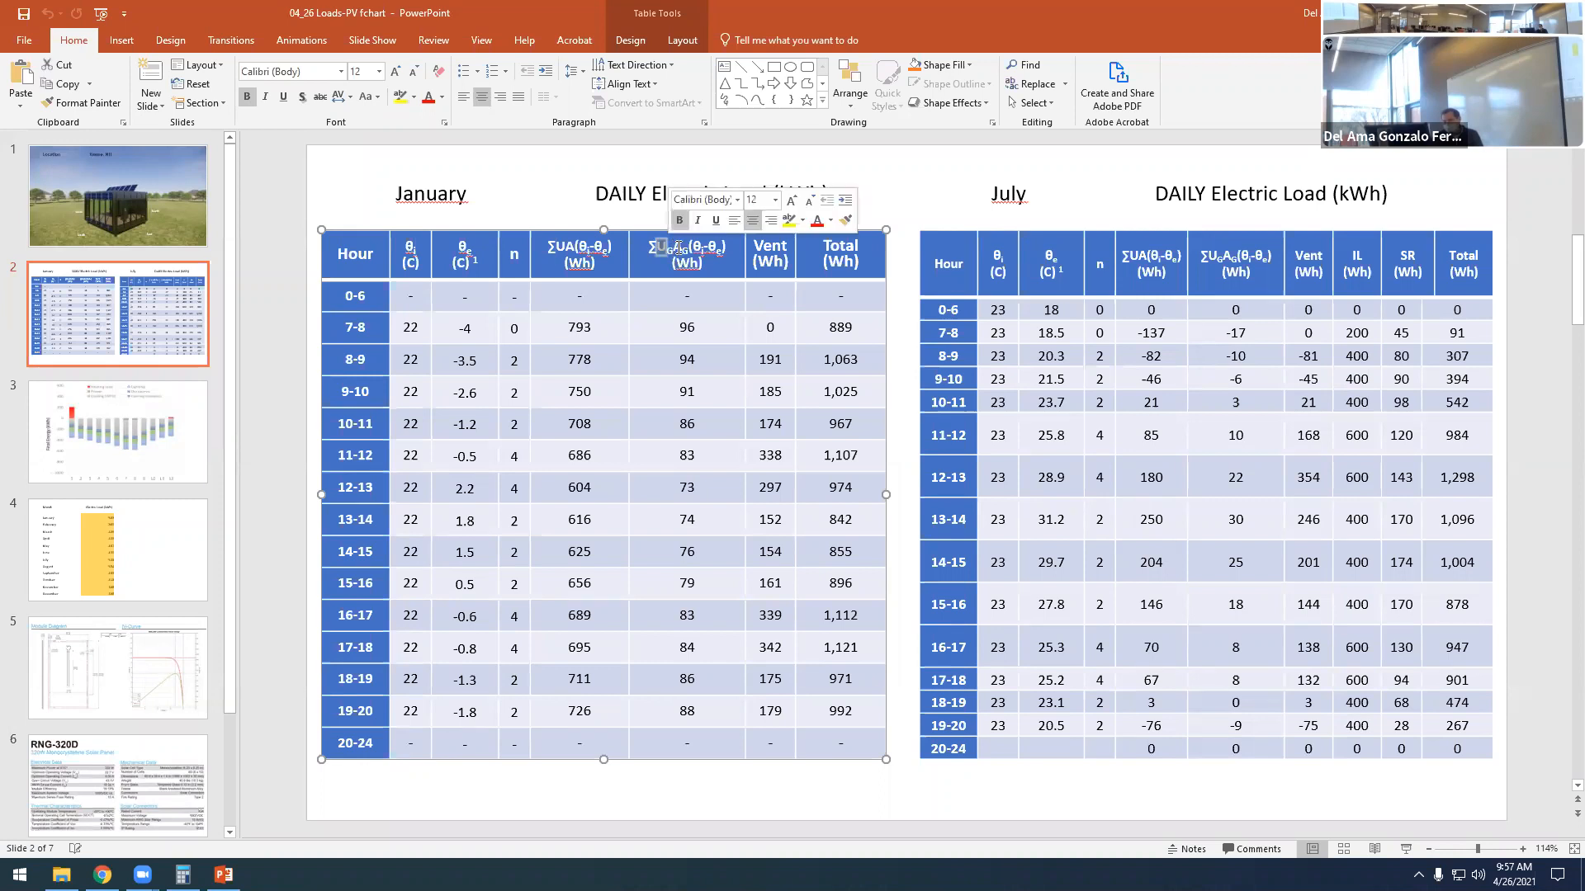
{"action": "left_click", "coordinate": [678, 247]}
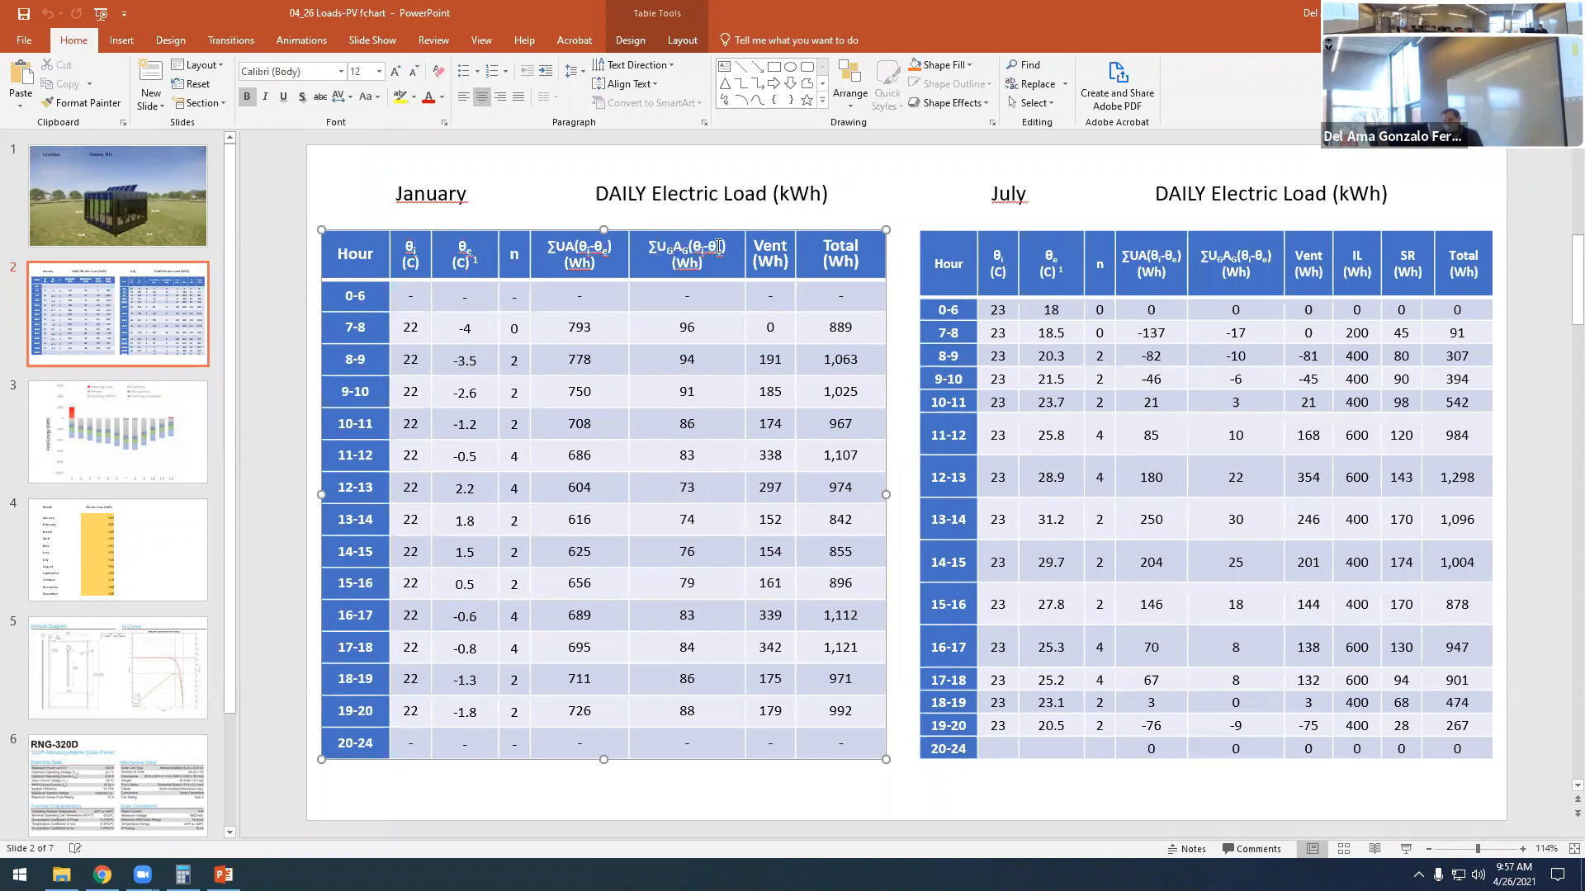
- Examine the January table's Vent (Wh) heading together with the n column it relates to
{"action": "double_click", "coordinate": [466, 195]}
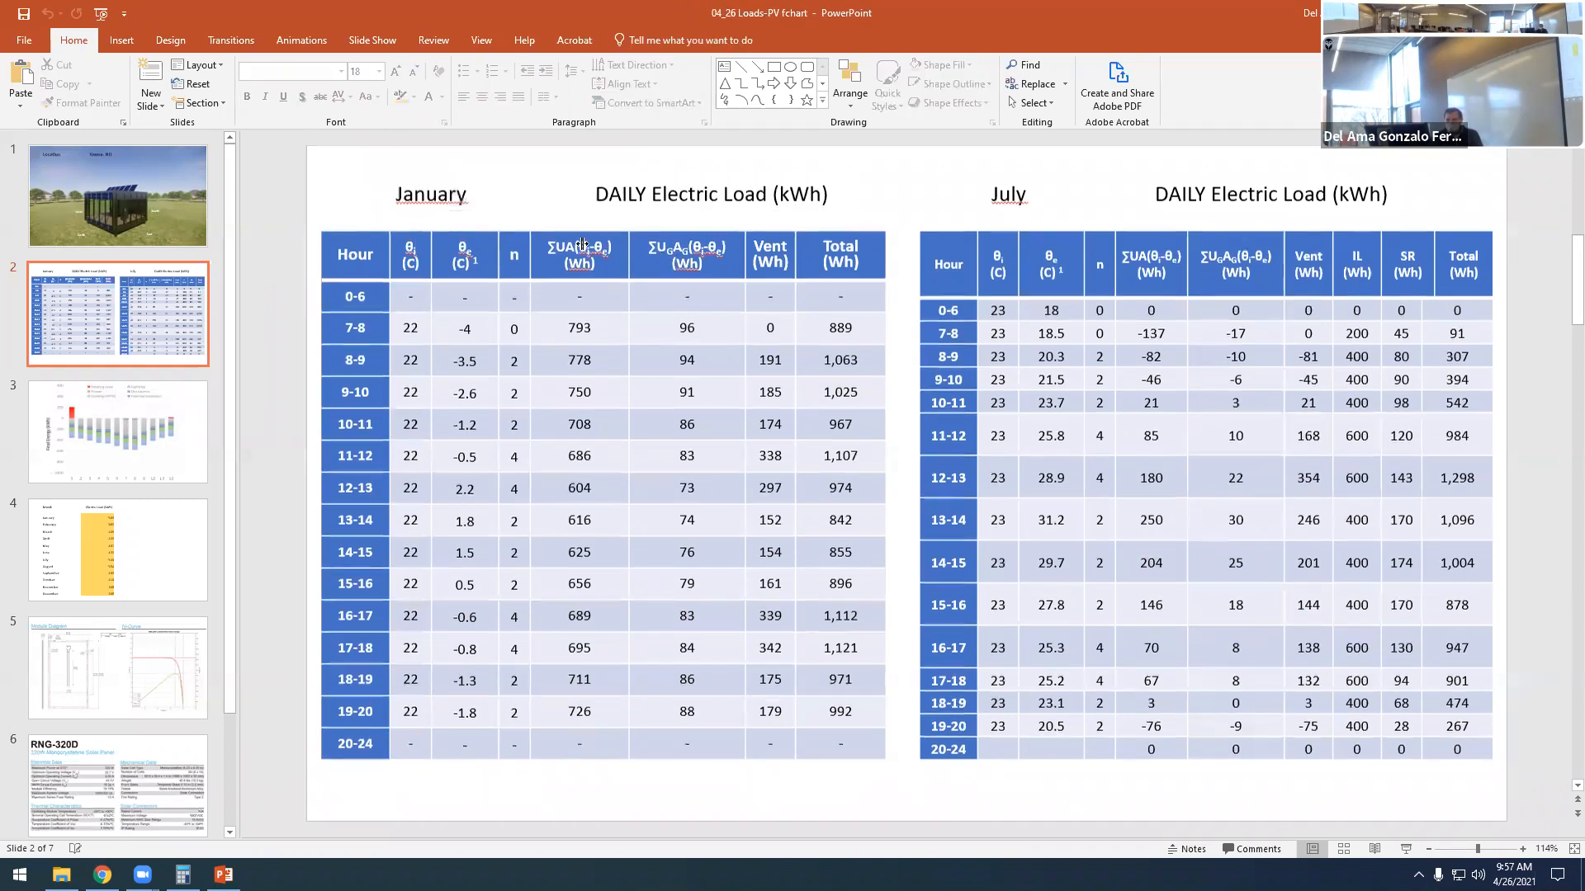
{"action": "left_click", "coordinate": [766, 244]}
{"action": "left_click_drag", "start_coordinate": [753, 243], "coordinate": [785, 264]}
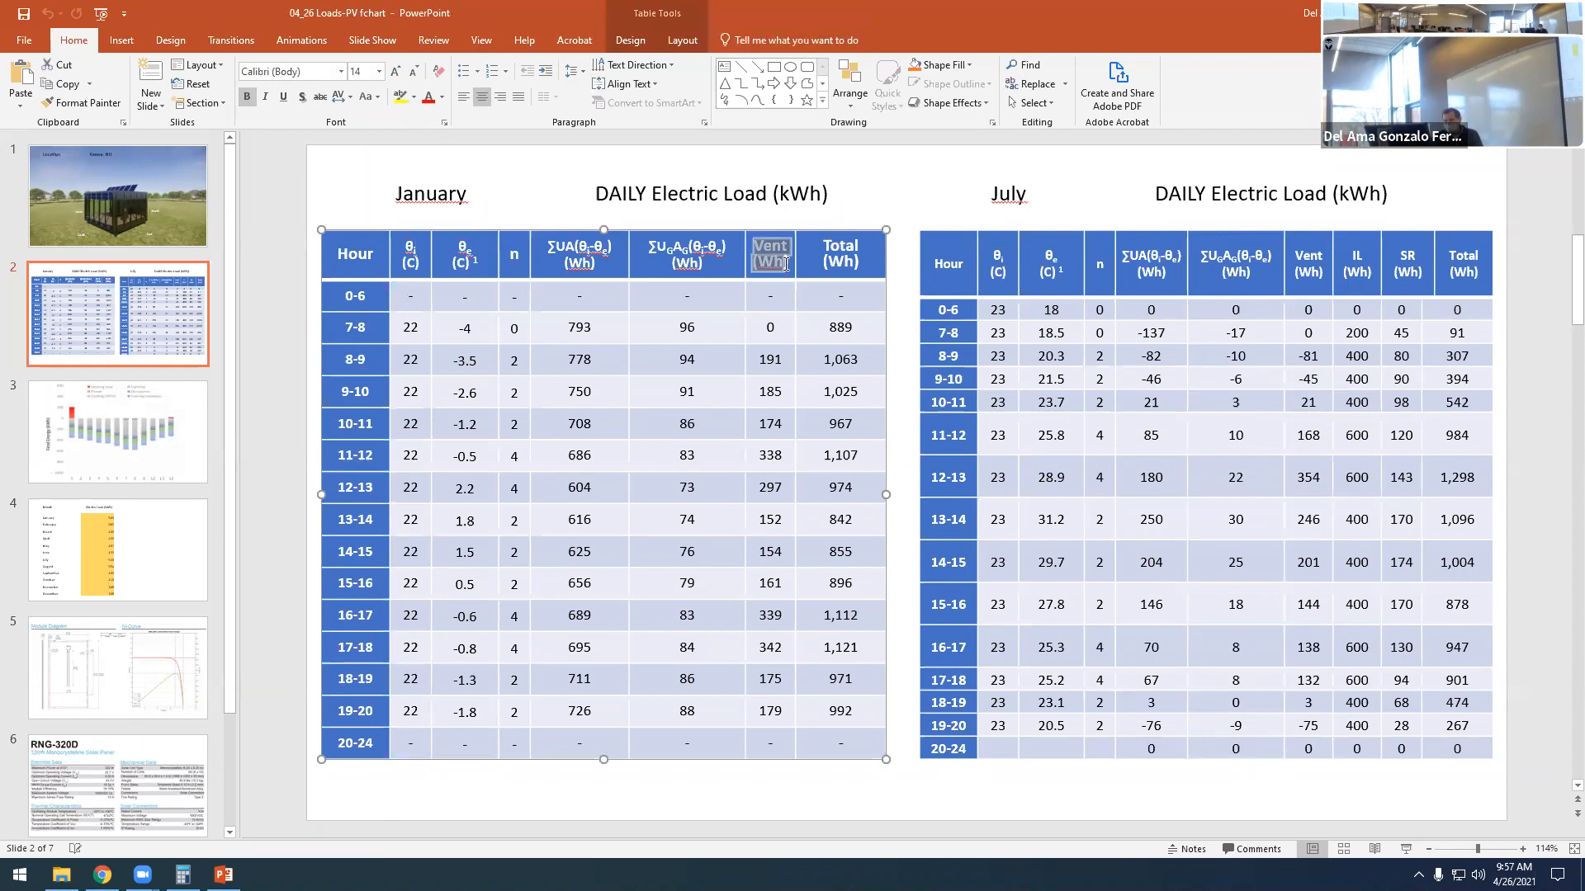
{"action": "double_click", "coordinate": [513, 259]}
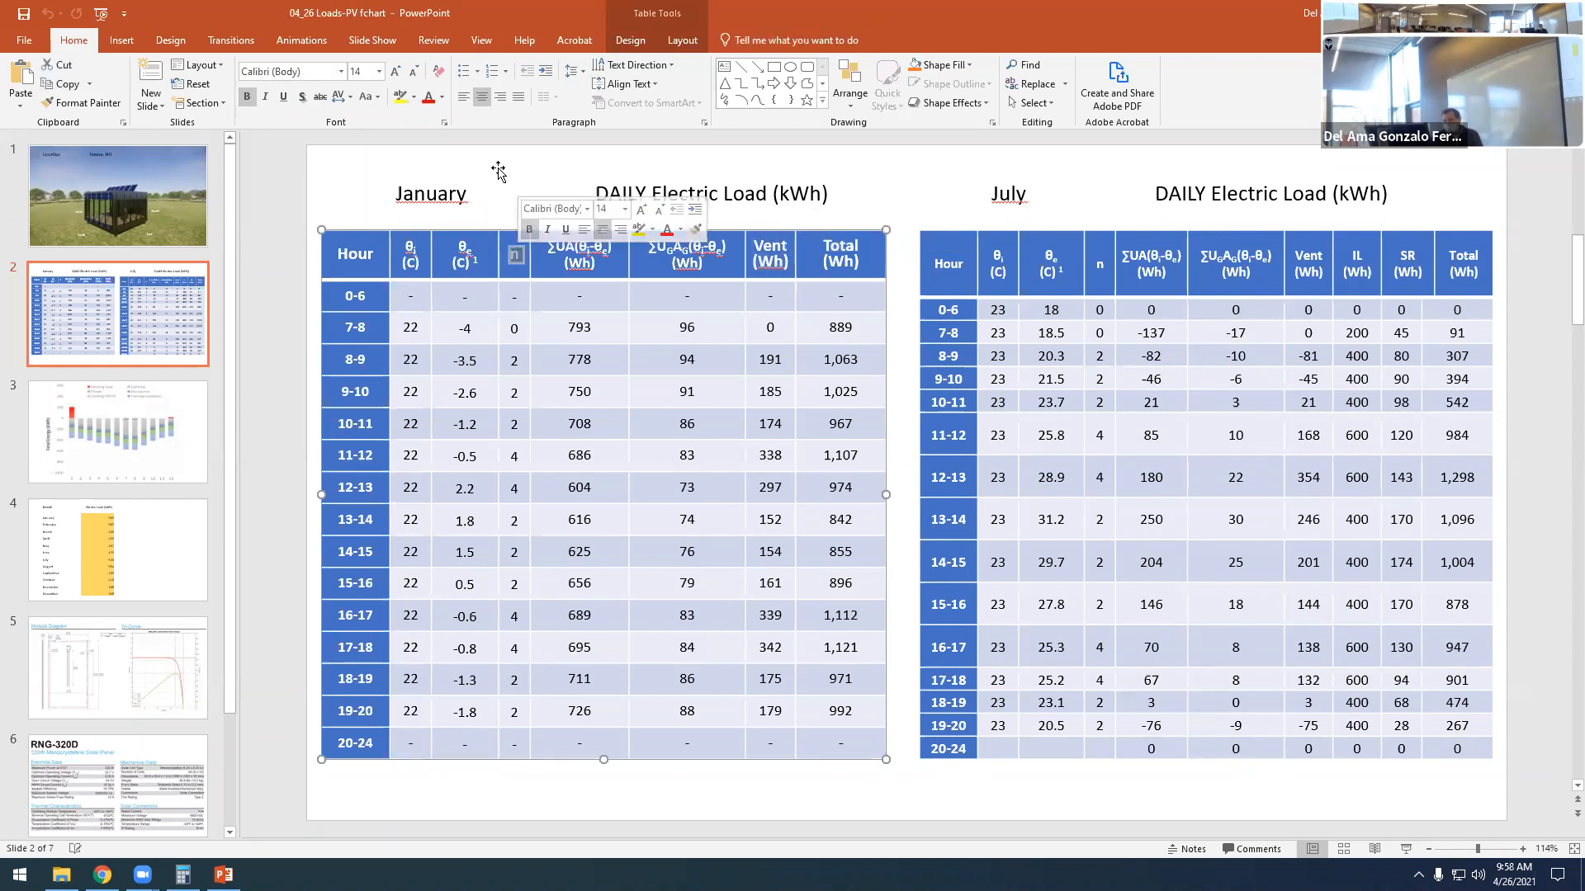
{"action": "left_click", "coordinate": [498, 171]}
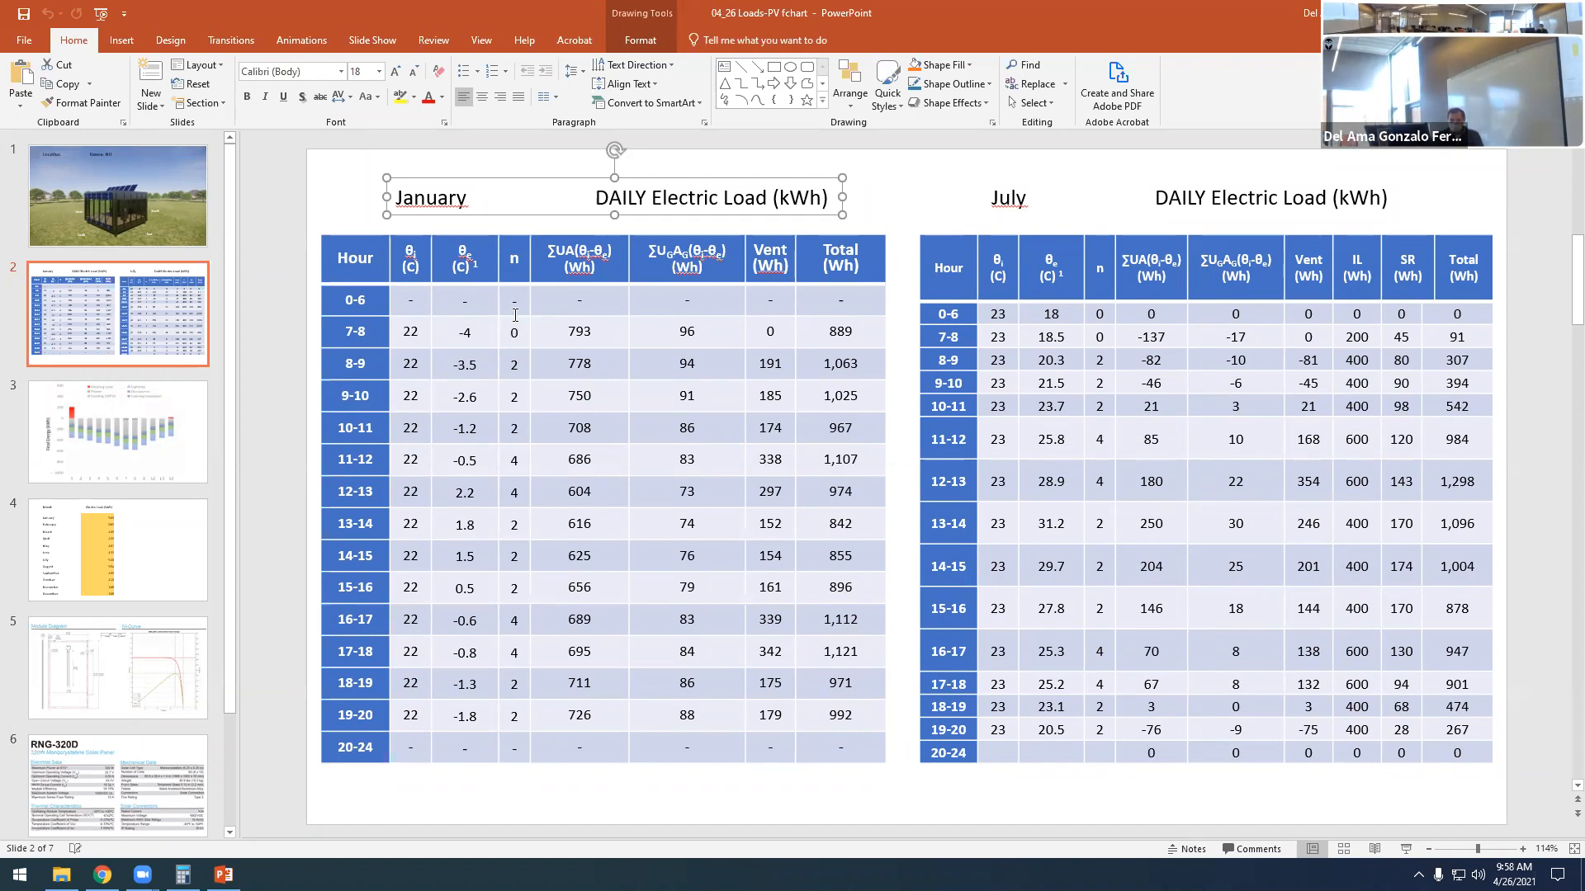
{"action": "left_click", "coordinate": [520, 254]}
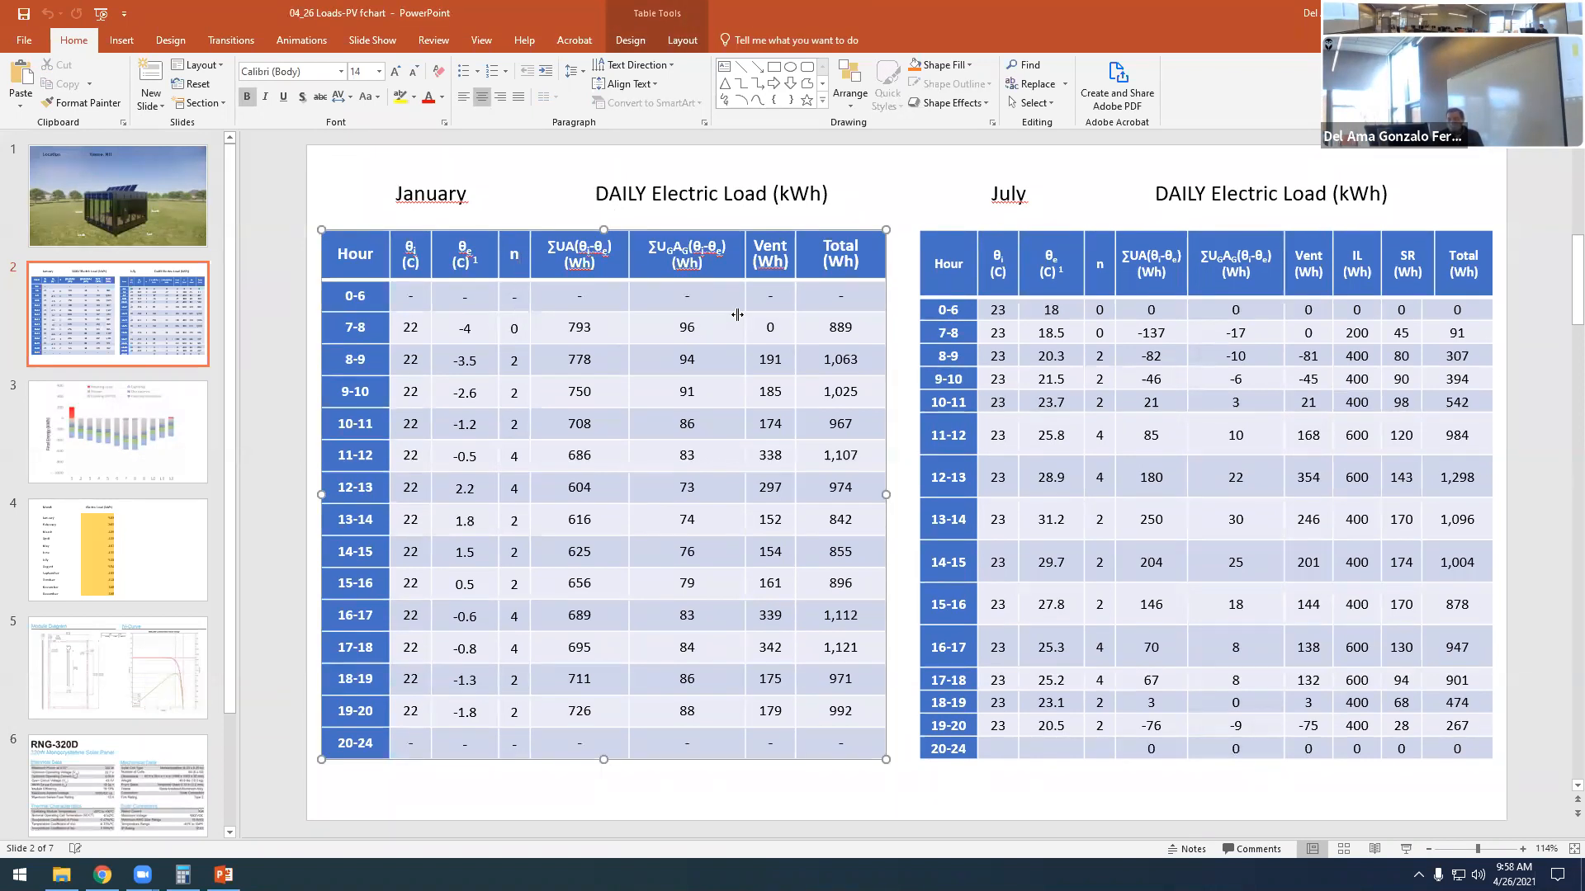
{"action": "left_click_drag", "start_coordinate": [758, 243], "coordinate": [786, 272]}
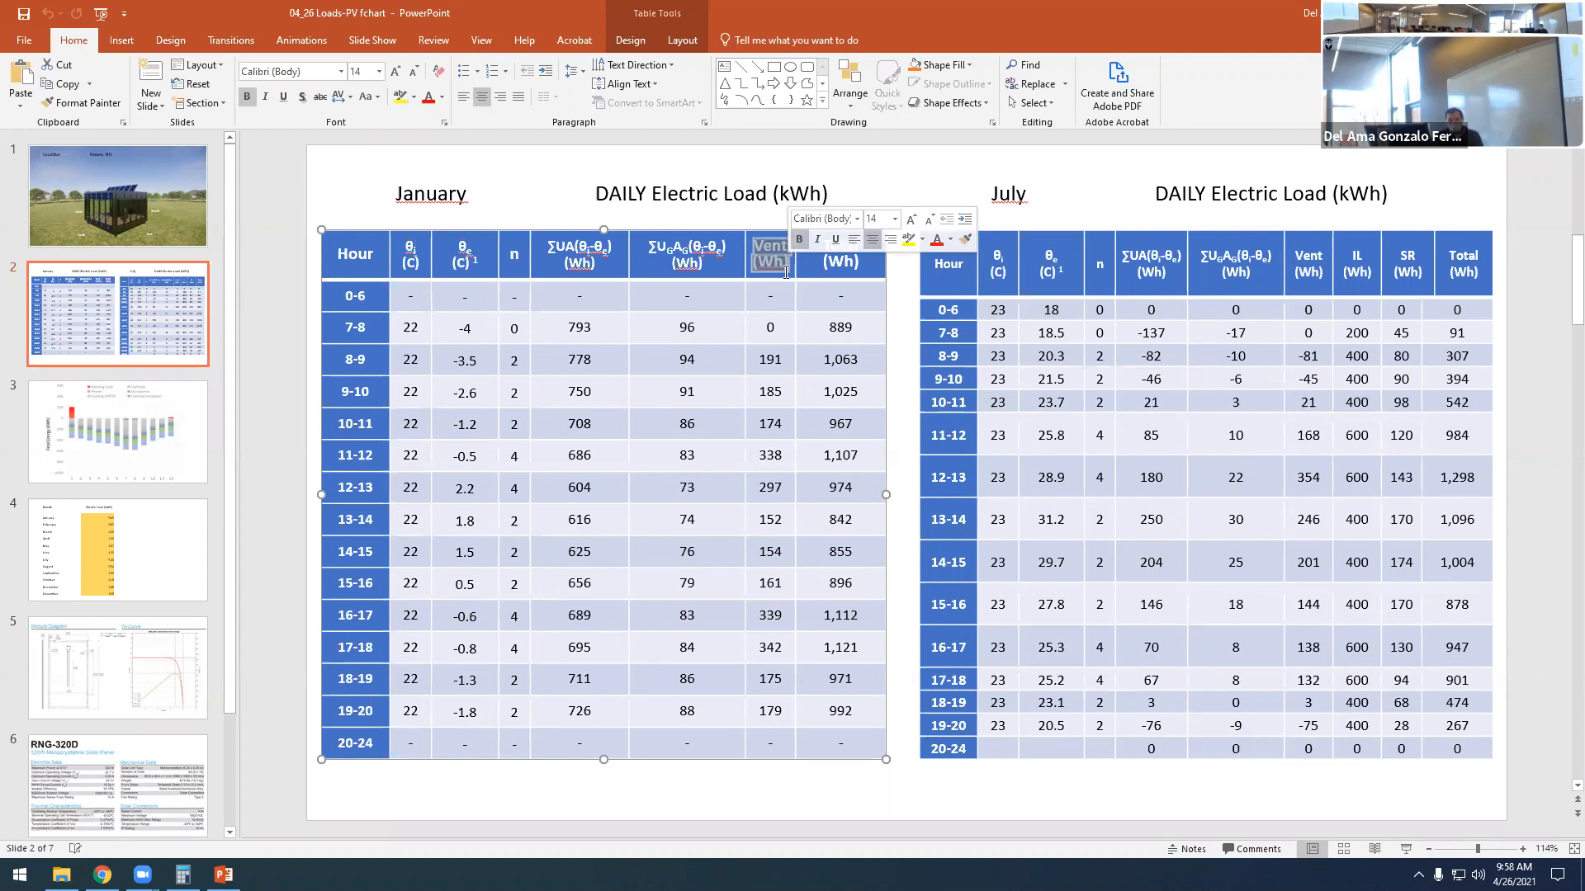
{"action": "left_click", "coordinate": [771, 263]}
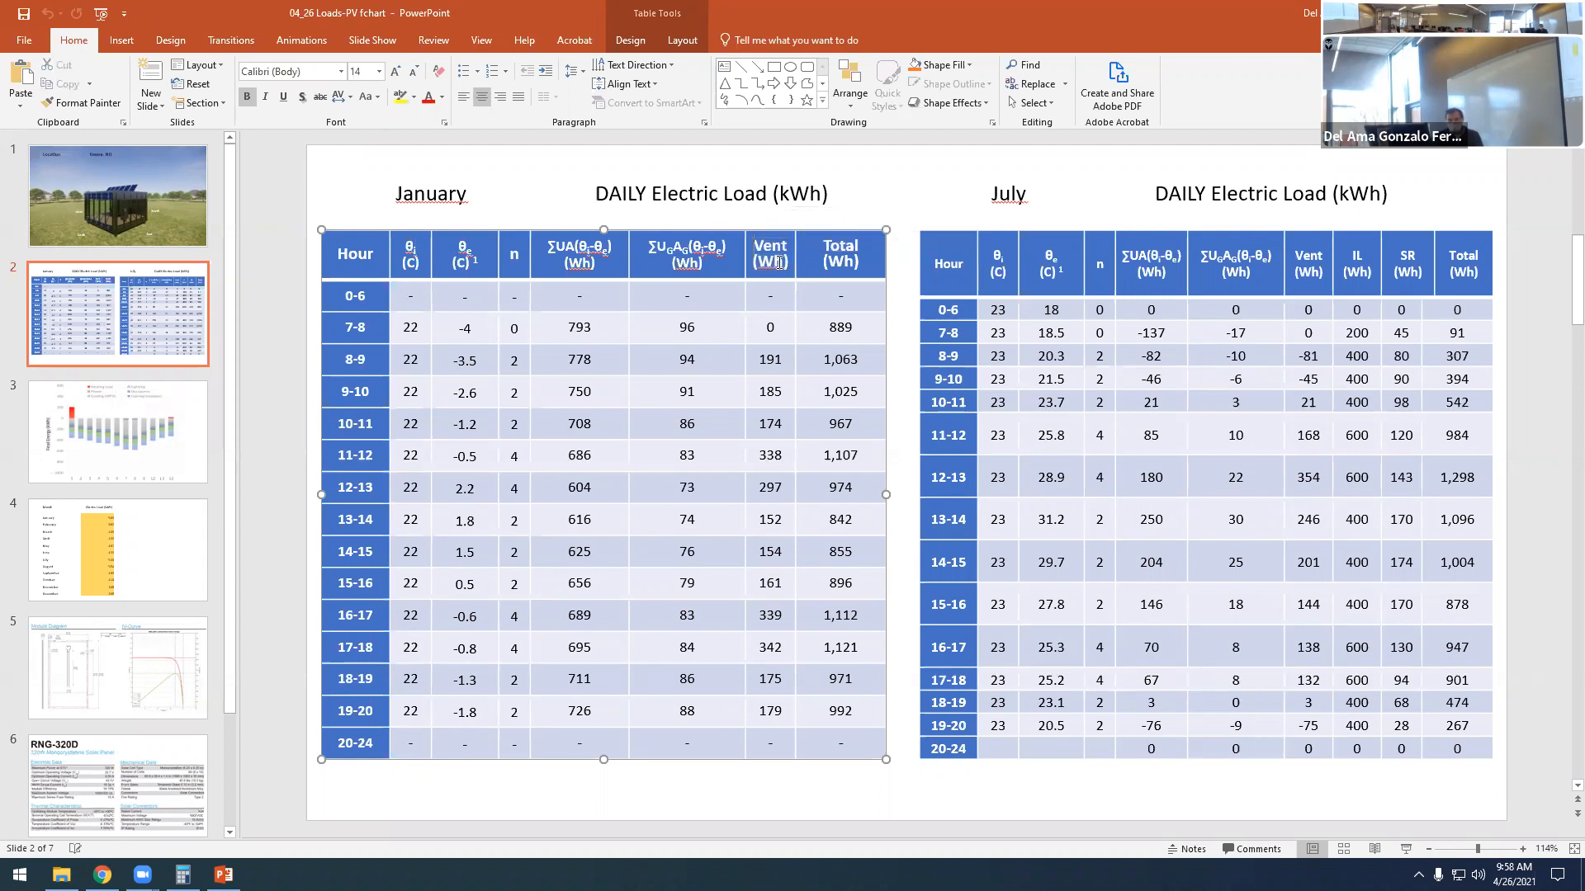
{"action": "triple_click", "coordinate": [774, 258]}
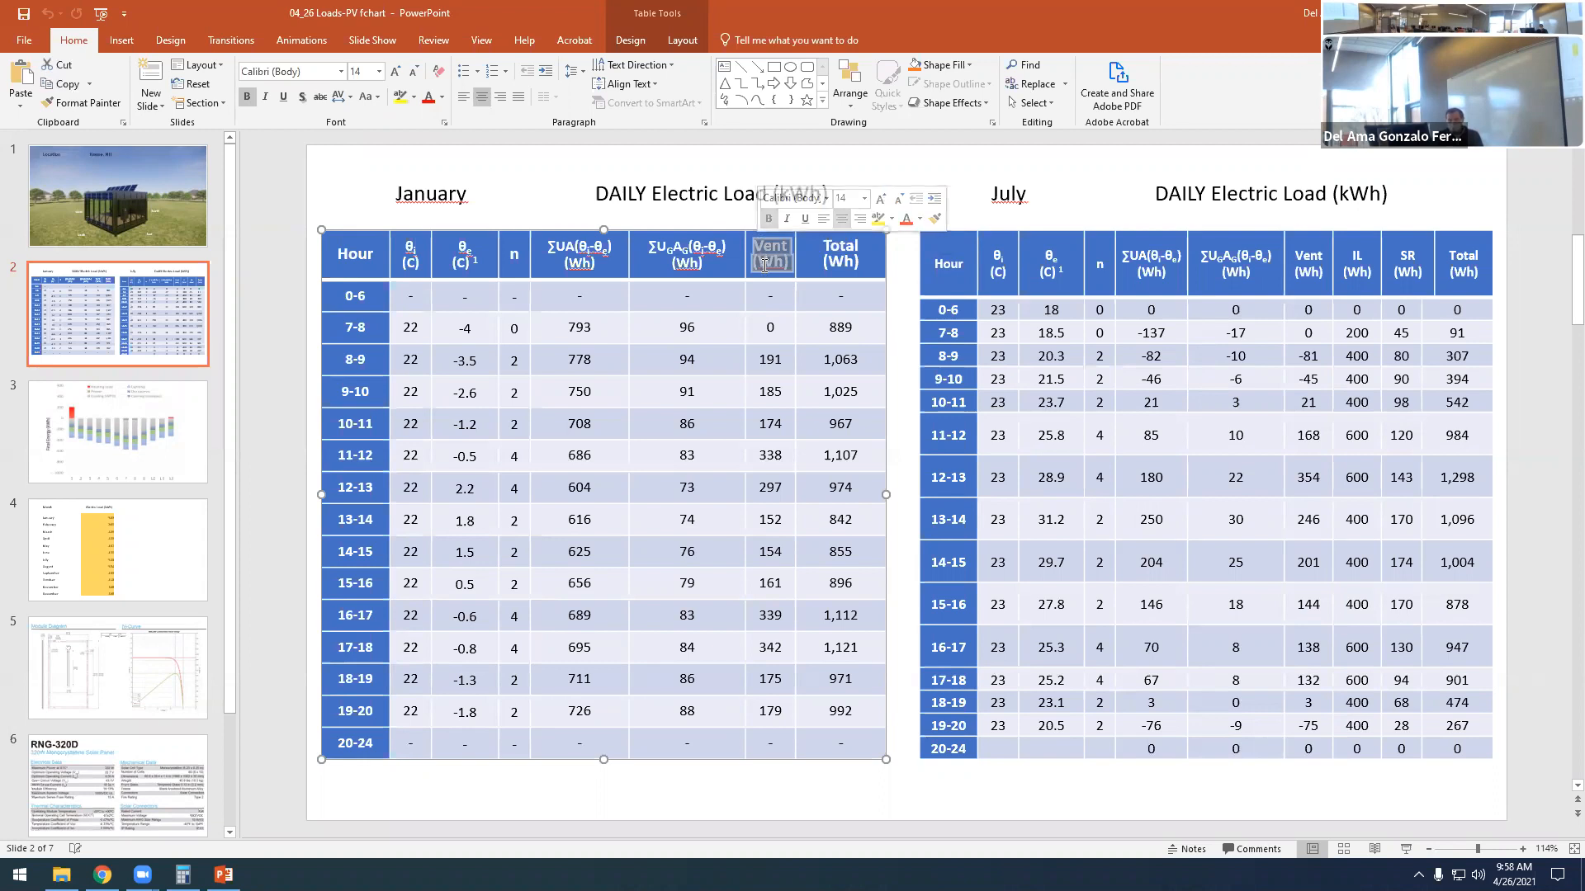
{"action": "left_click", "coordinate": [768, 265]}
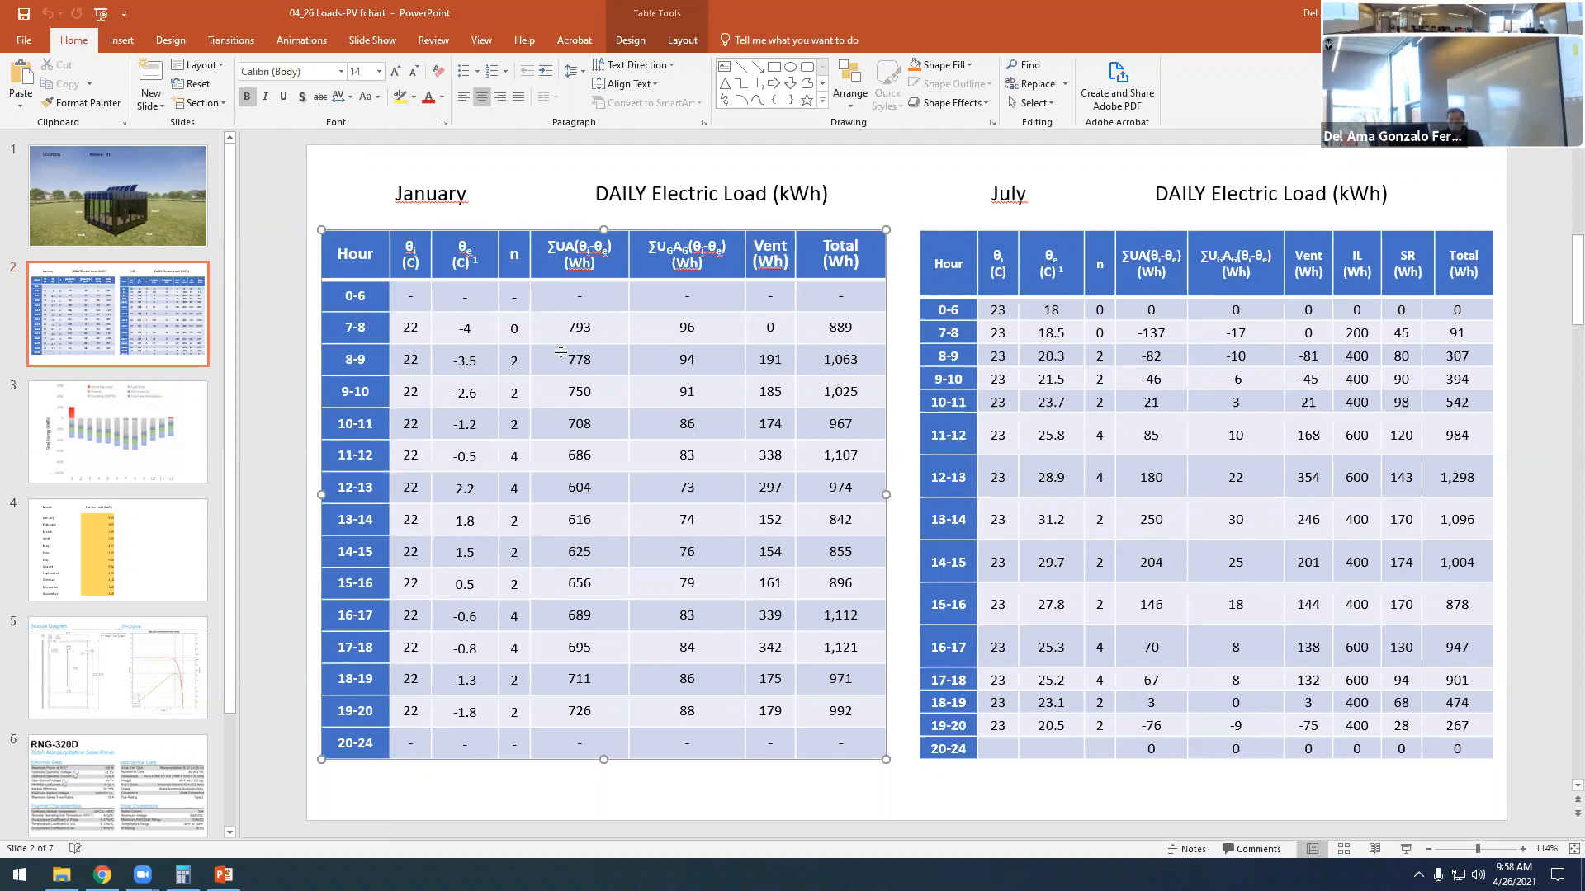
- Examine the January n entries for hours 0-6, 20-24, 7-8 and 8-9
{"action": "triple_click", "coordinate": [355, 296]}
{"action": "double_click", "coordinate": [512, 297]}
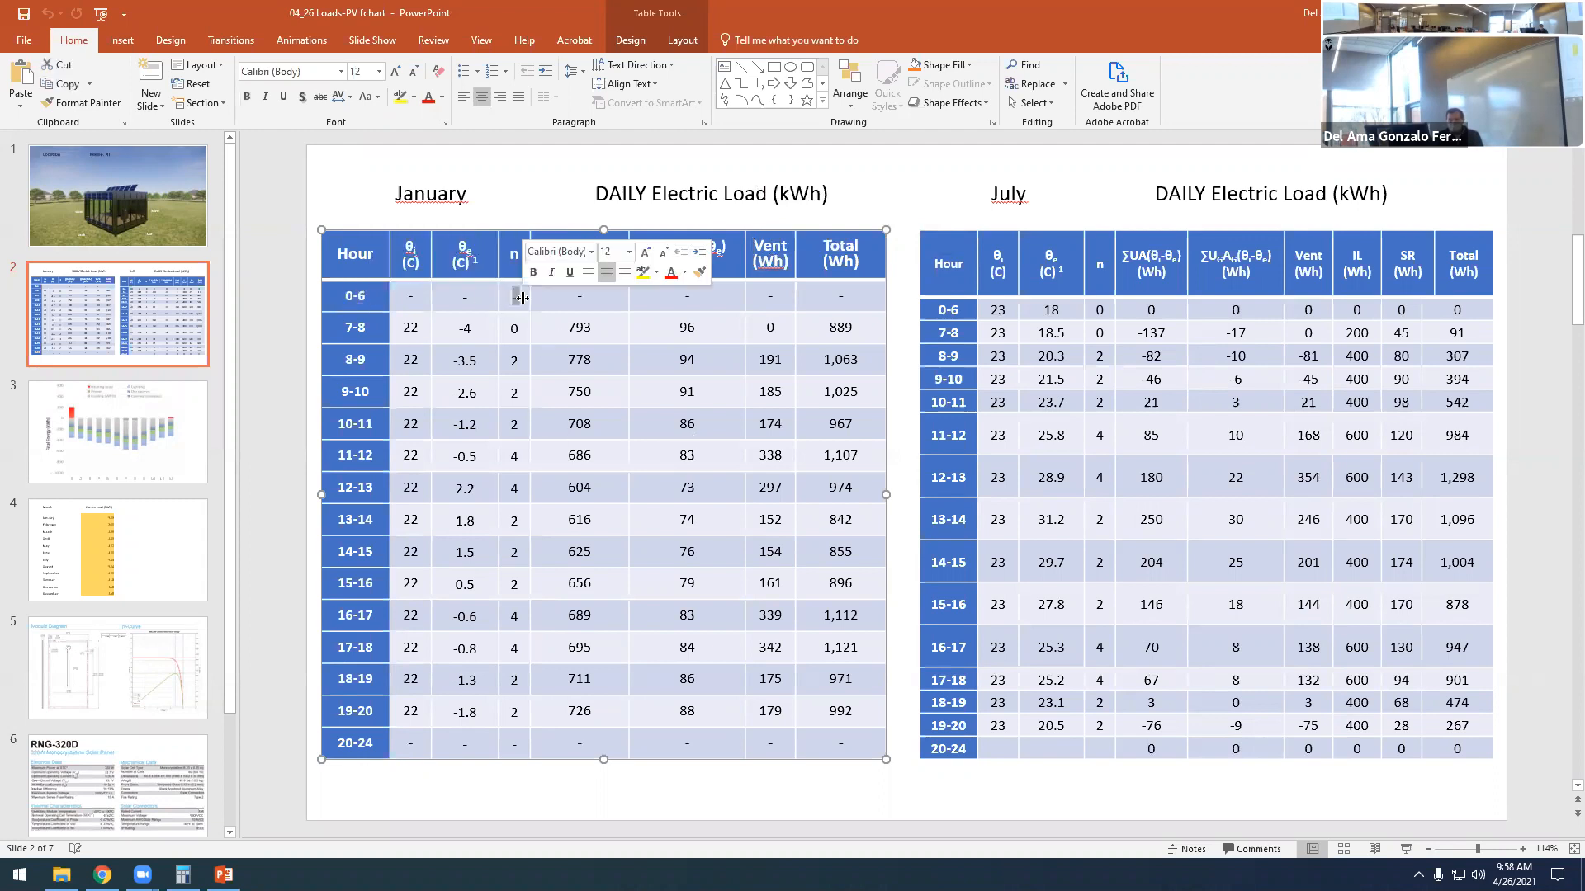
{"action": "triple_click", "coordinate": [342, 742]}
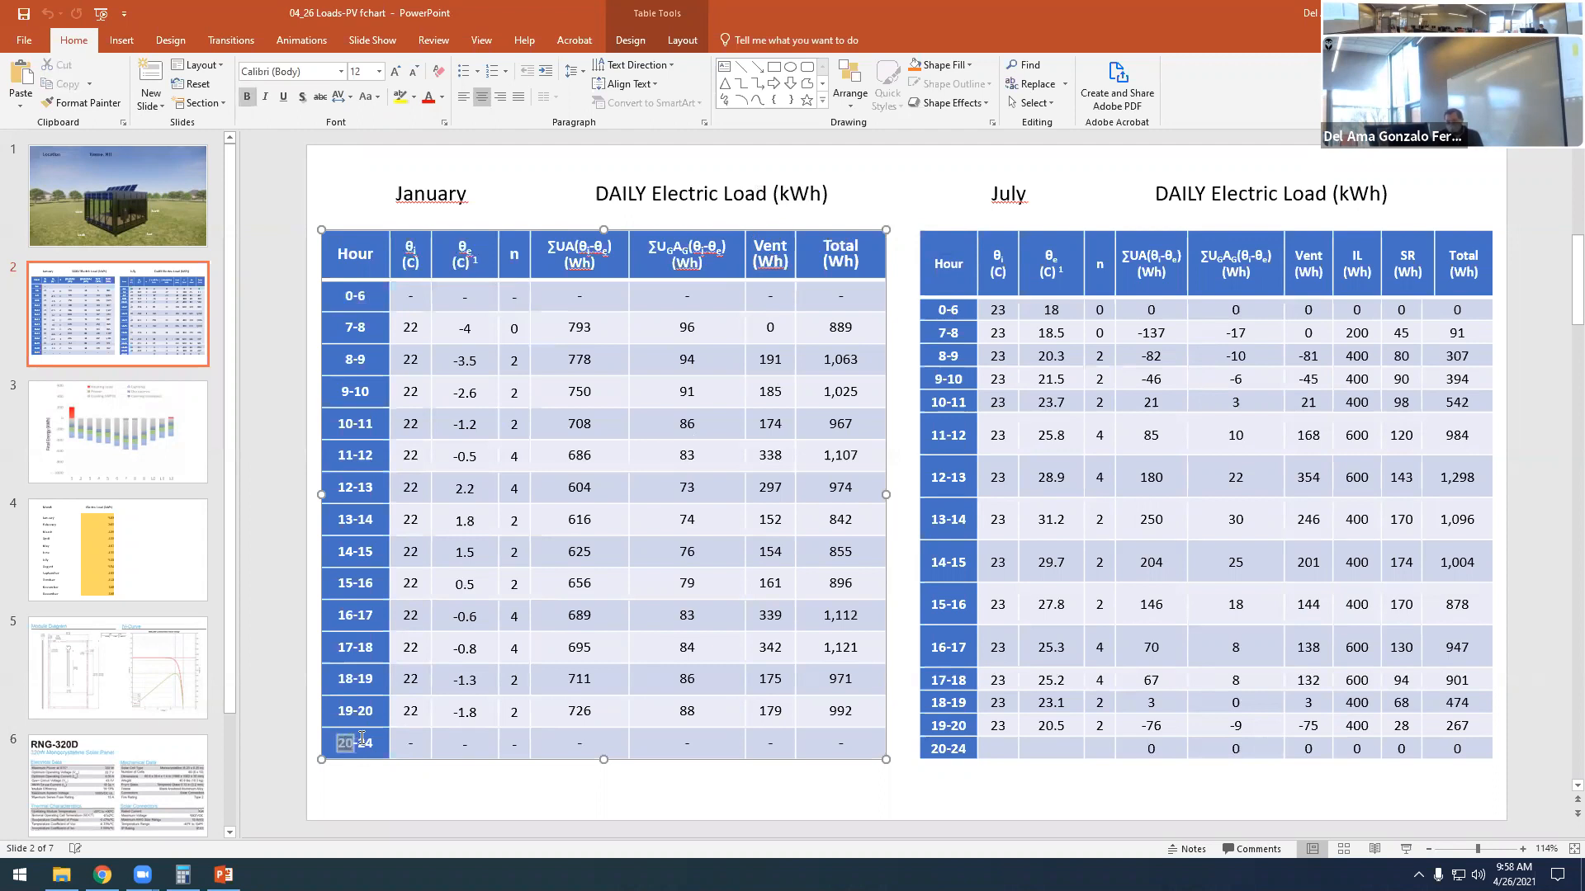
{"action": "left_click", "coordinate": [508, 741]}
{"action": "double_click", "coordinate": [514, 327]}
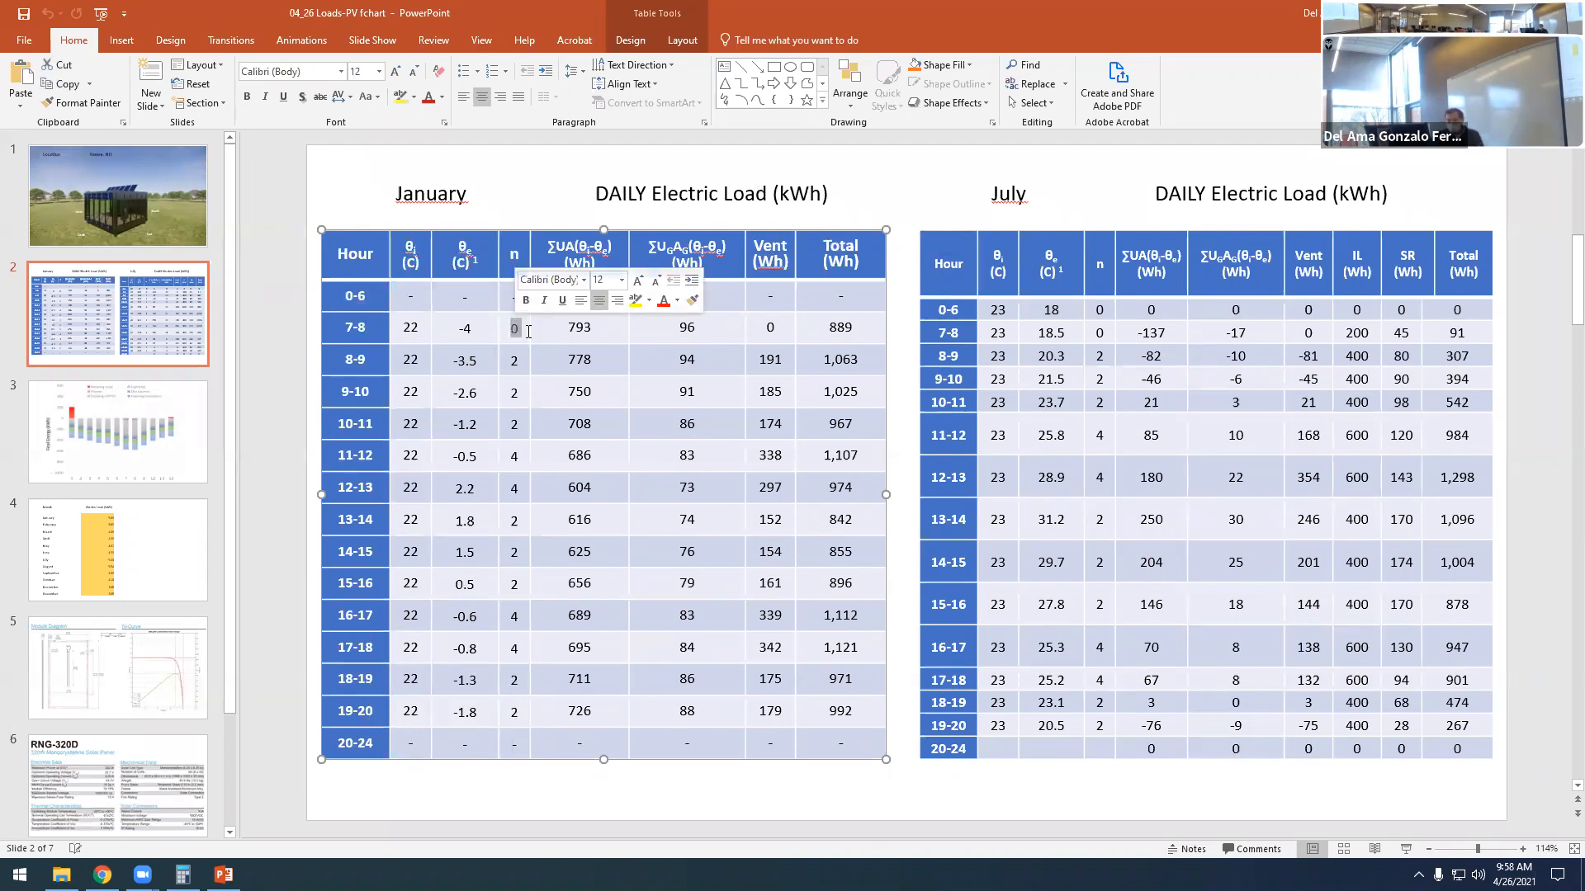
{"action": "key", "text": "Left"}
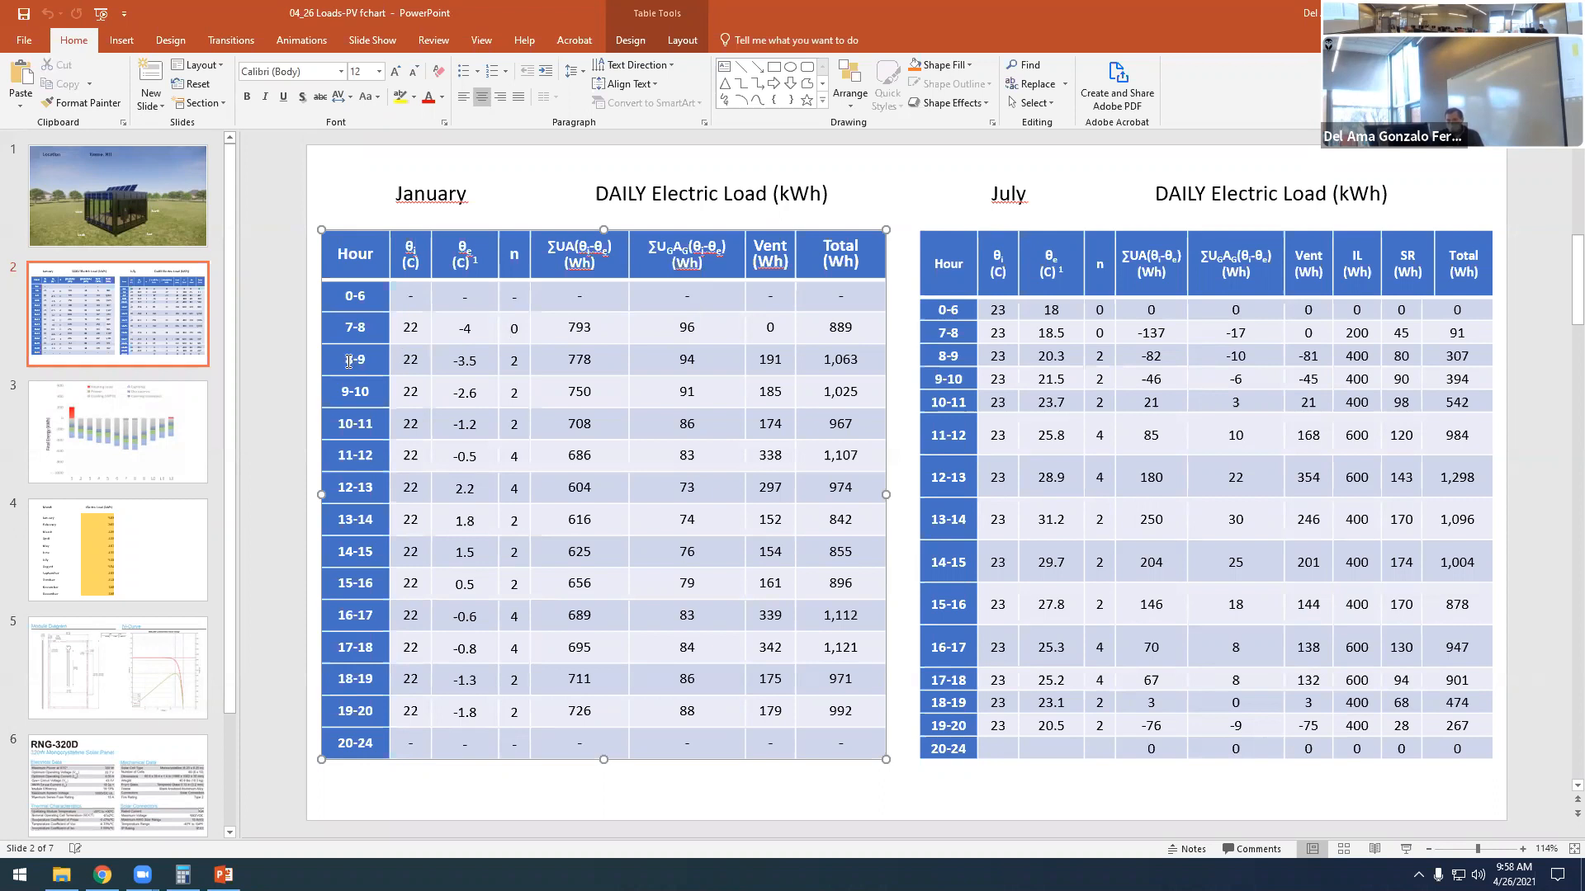
{"action": "left_click_drag", "start_coordinate": [349, 359], "coordinate": [366, 359]}
{"action": "left_click", "coordinate": [513, 358]}
- View the building image on slide 1 and review the January n values for hours 7-8 through 19-20 on slide 2
{"action": "left_click", "coordinate": [157, 228]}
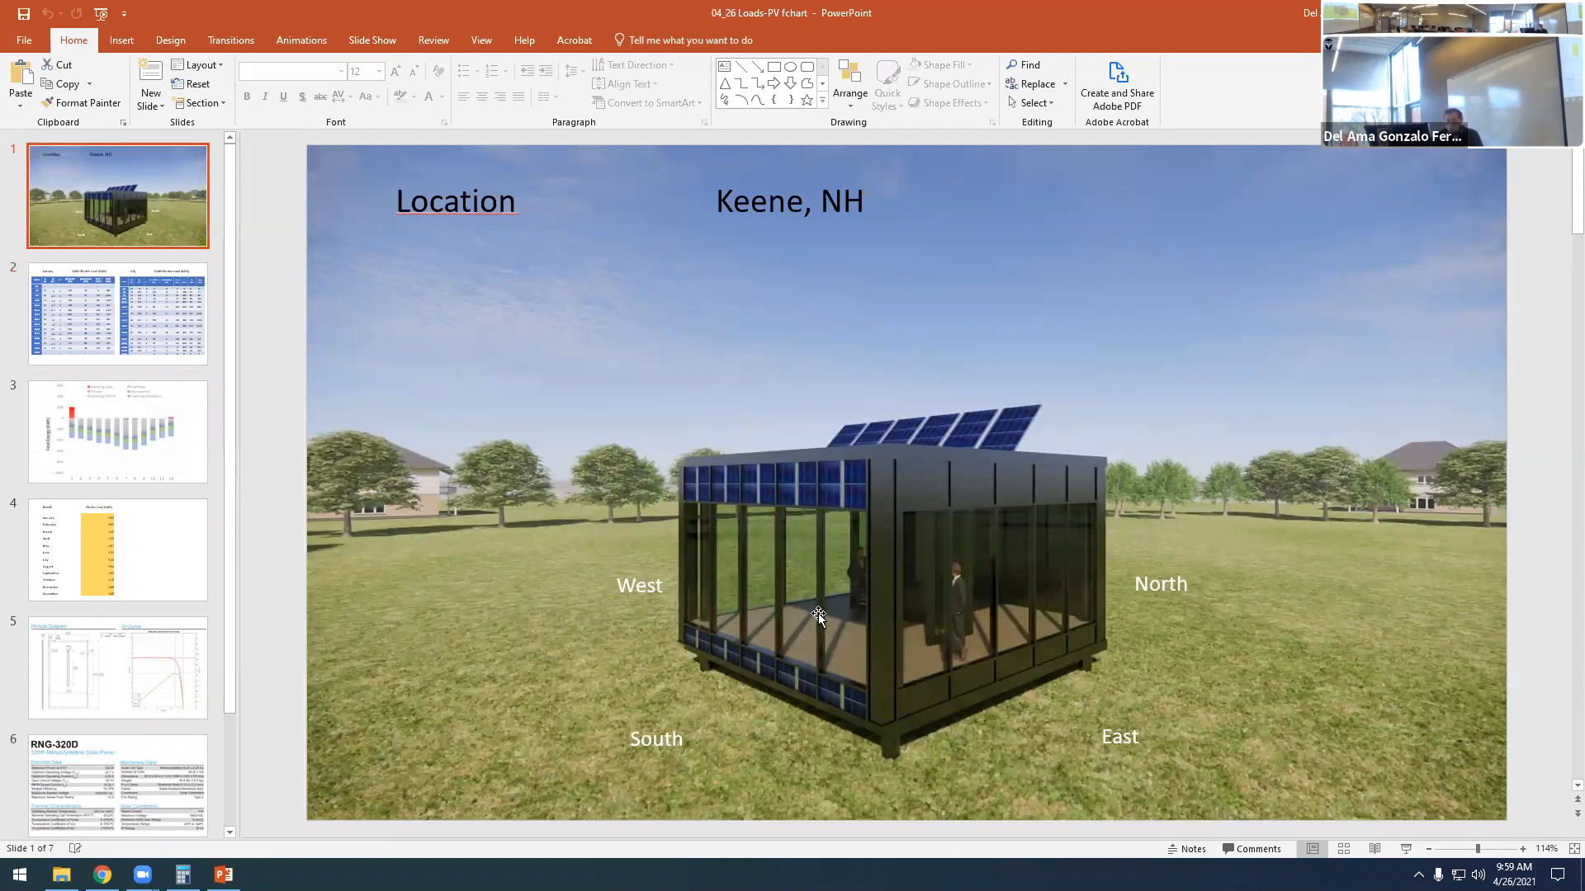
{"action": "left_click", "coordinate": [51, 313]}
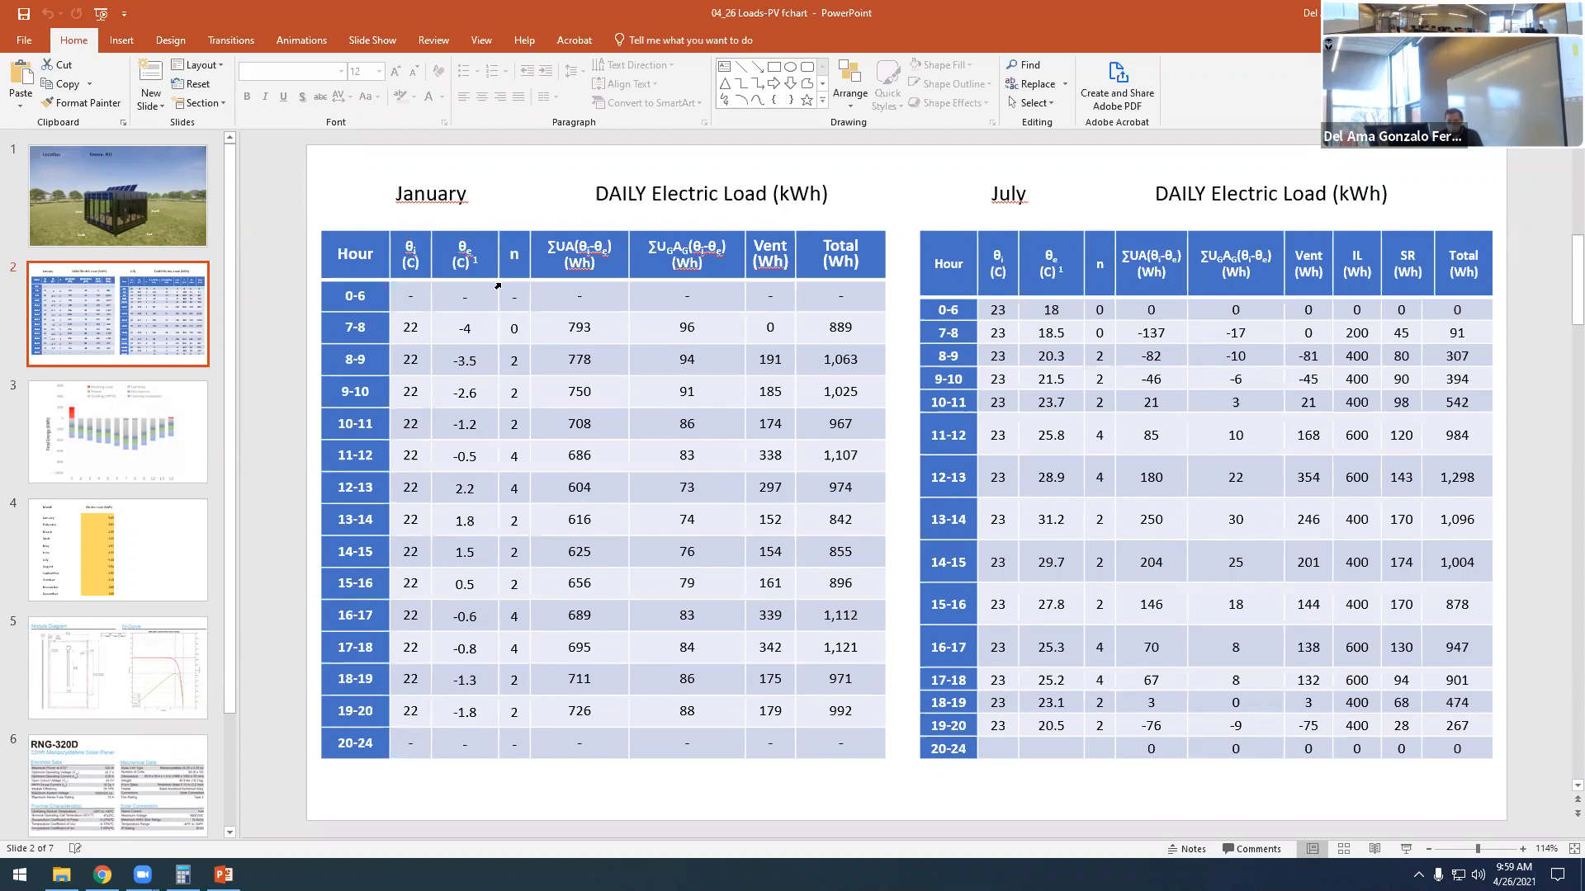
{"action": "left_click_drag", "start_coordinate": [513, 329], "coordinate": [514, 712]}
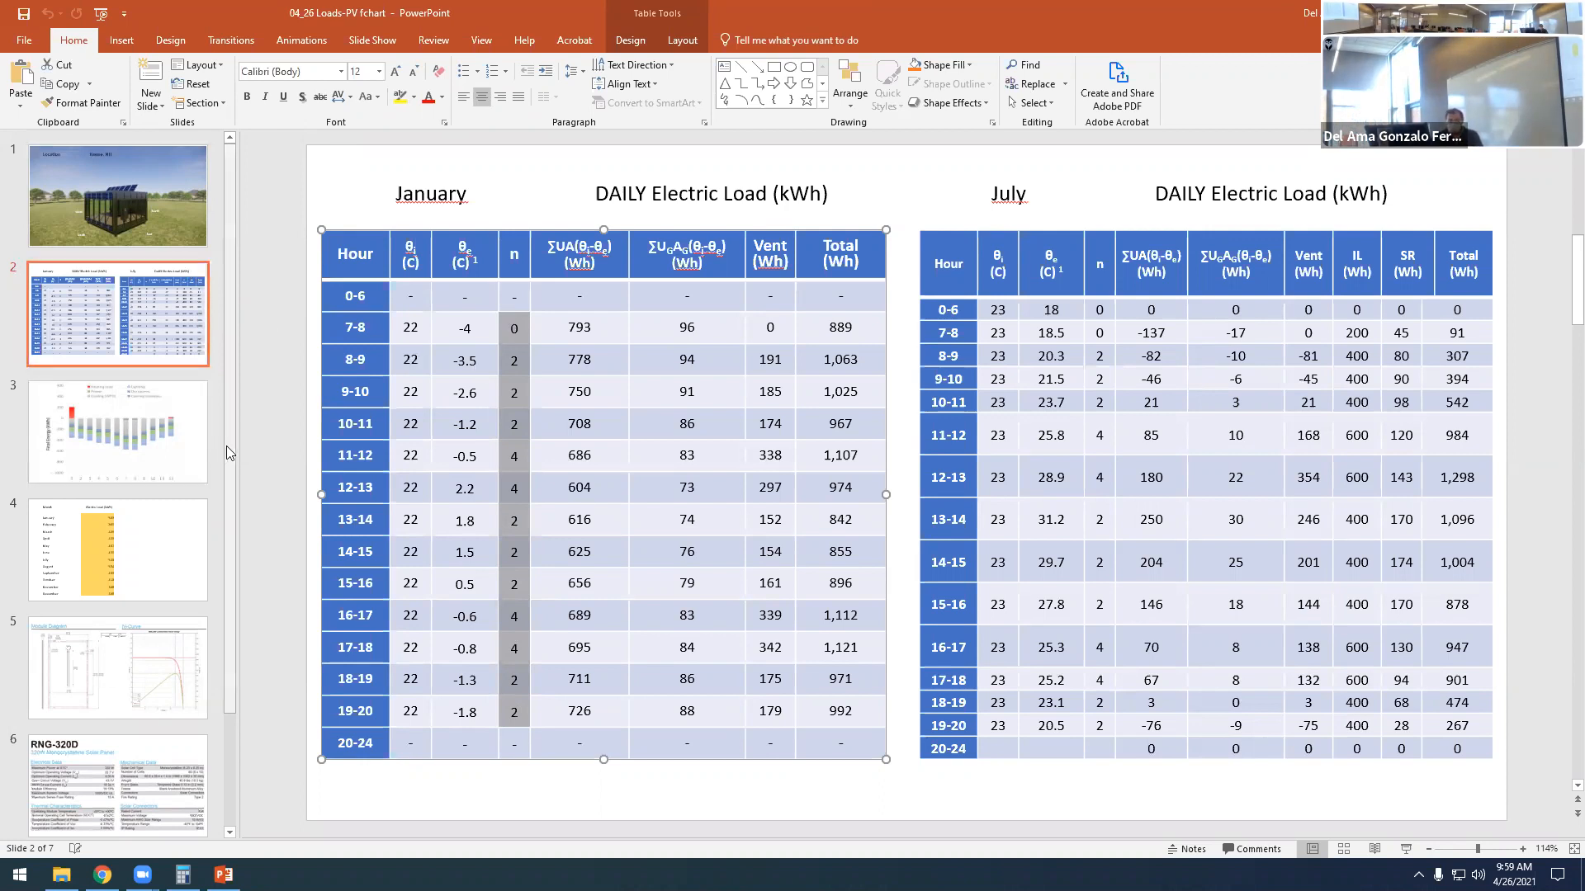
{"action": "left_click", "coordinate": [516, 391]}
- Compare January with July by examining the July table's ΣUA(θi-θe), Vent, IL and SR headings
{"action": "left_click", "coordinate": [446, 193]}
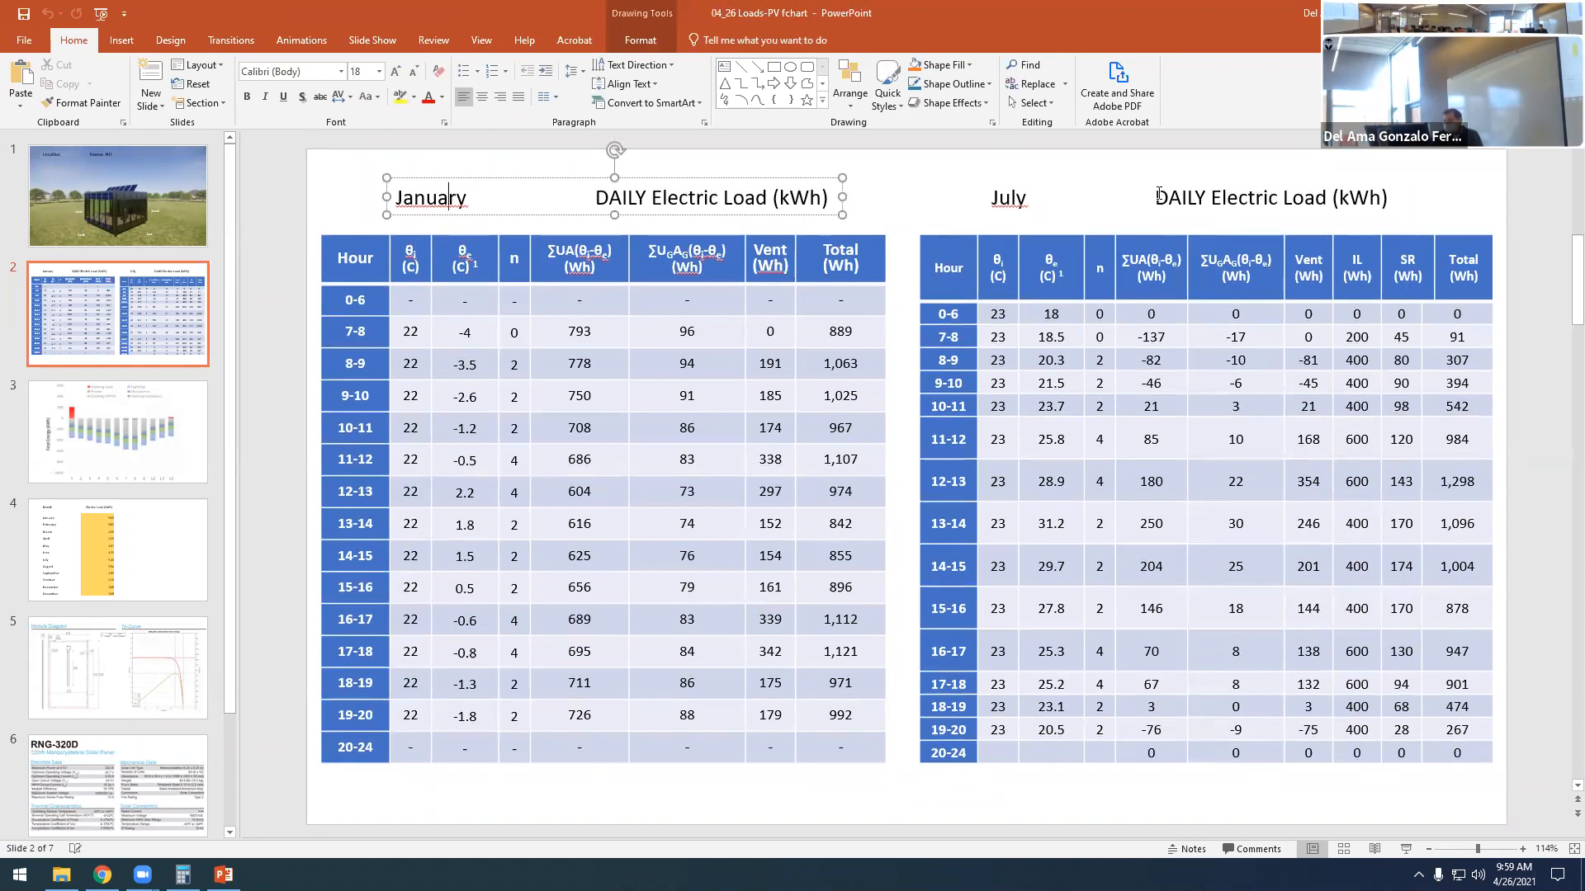
{"action": "left_click", "coordinate": [1065, 286]}
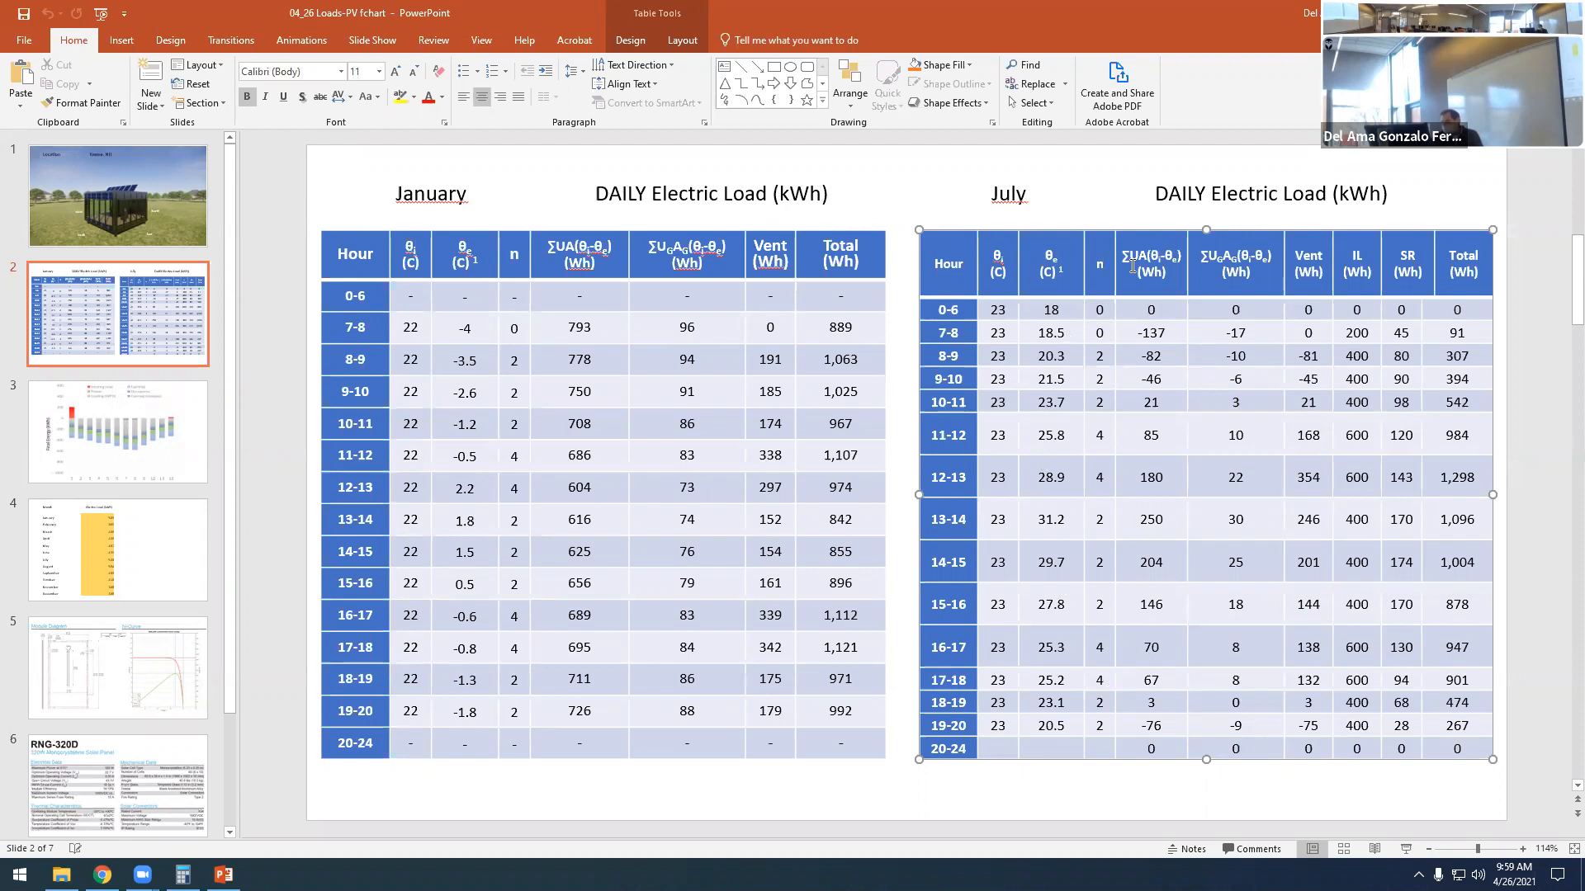
{"action": "left_click_drag", "start_coordinate": [1126, 256], "coordinate": [1182, 276]}
{"action": "left_click_drag", "start_coordinate": [1296, 256], "coordinate": [1323, 278]}
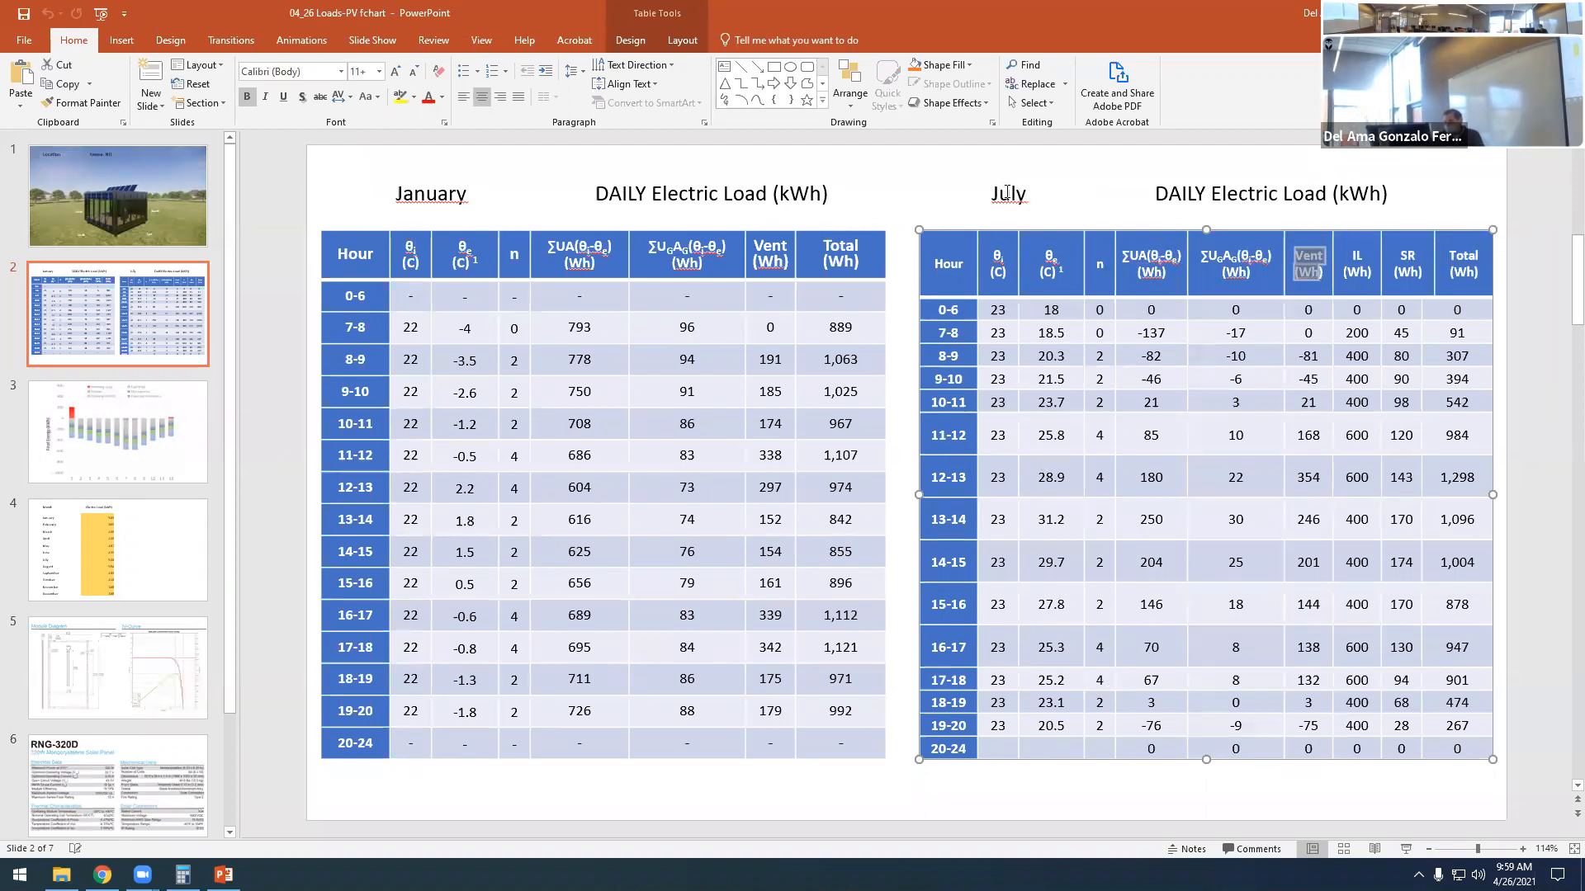
{"action": "left_click_drag", "start_coordinate": [992, 193], "coordinate": [1028, 195]}
{"action": "left_click", "coordinate": [1355, 262]}
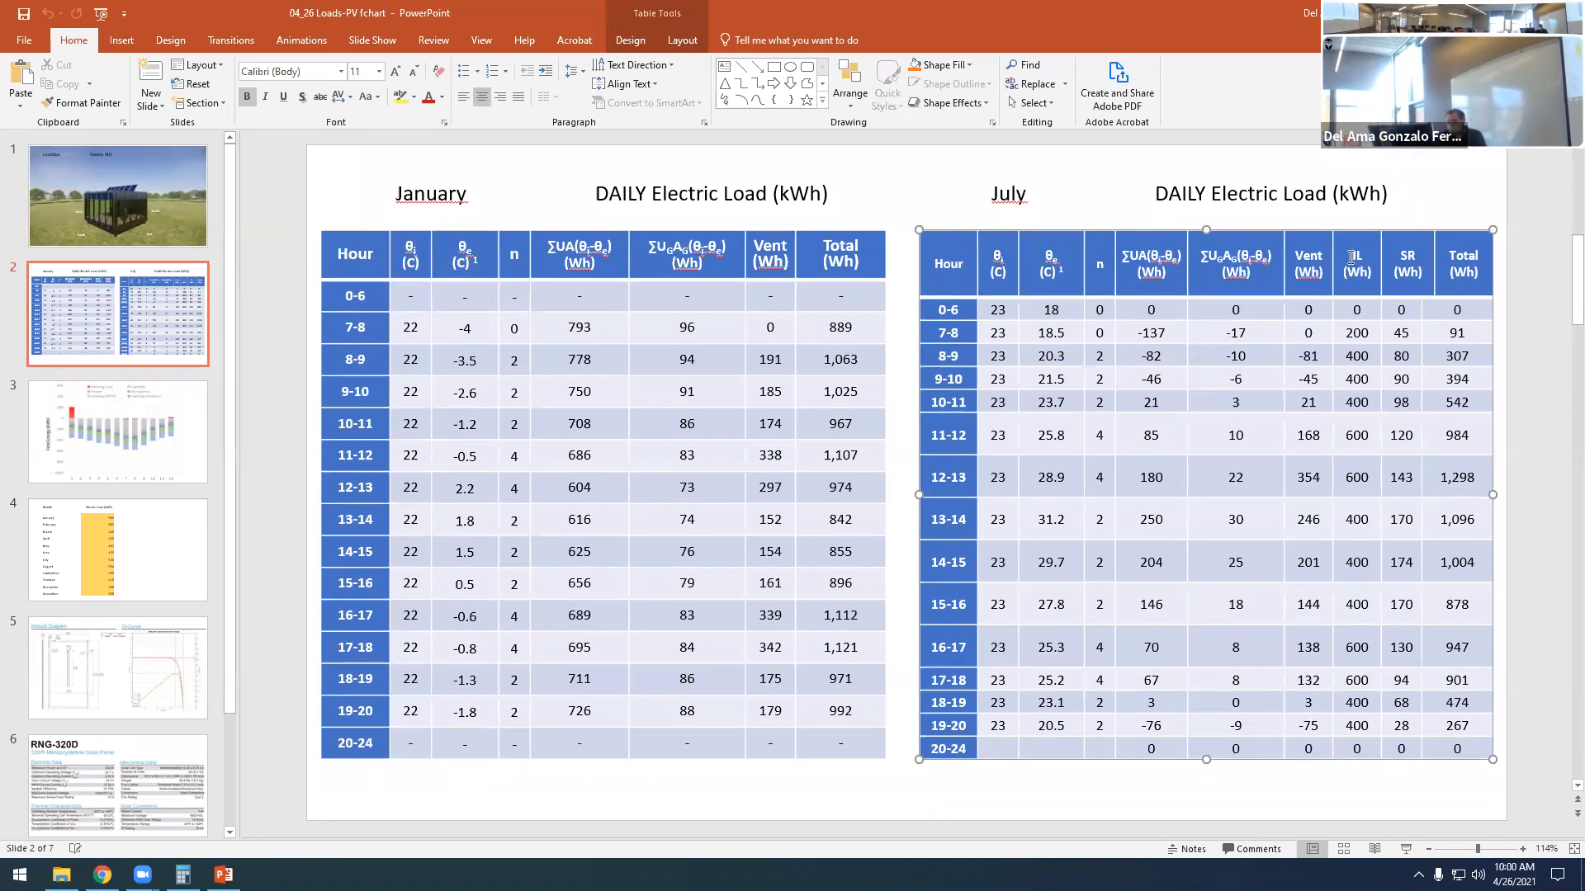
{"action": "double_click", "coordinate": [1401, 256]}
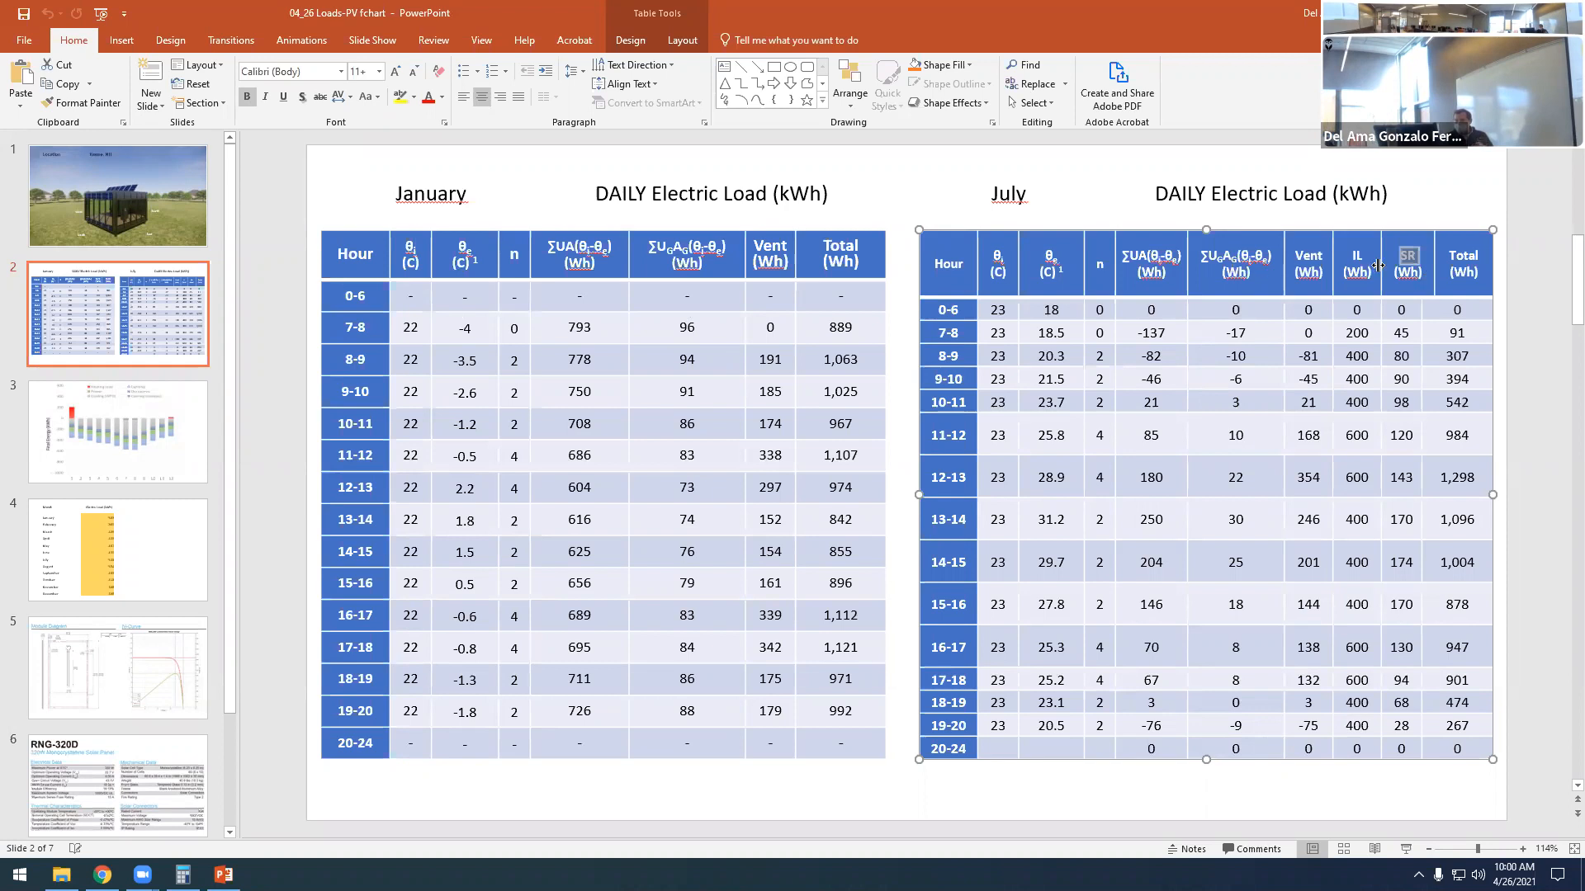
{"action": "left_click", "coordinate": [1403, 257]}
{"action": "double_click", "coordinate": [1411, 256]}
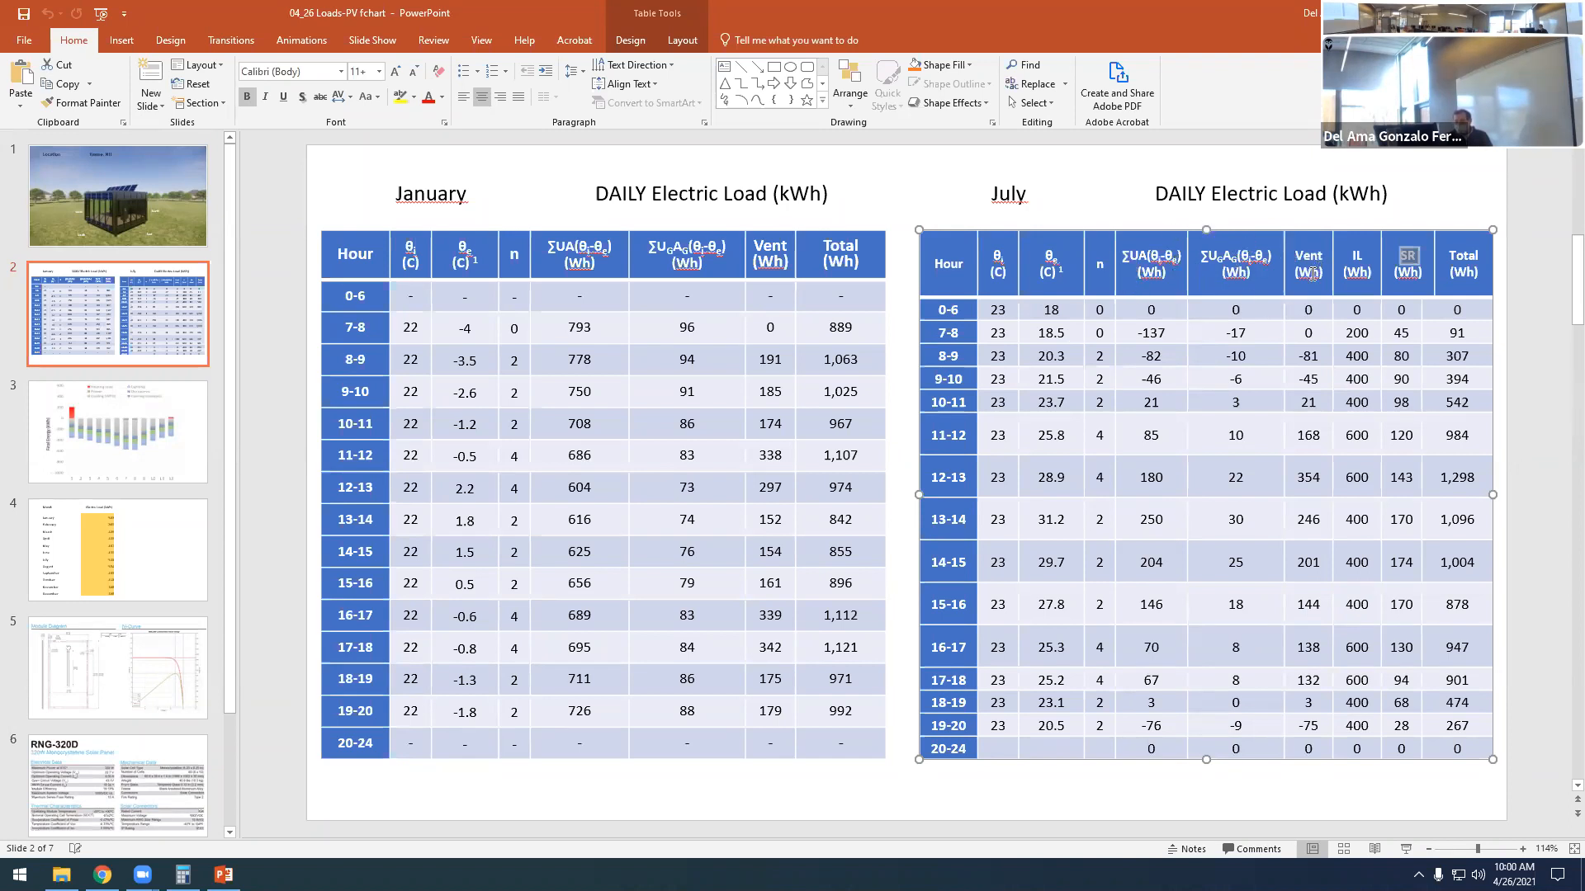
- Examine the July table's IL (Wh) heading beside the SR column
{"action": "left_click", "coordinate": [1412, 255]}
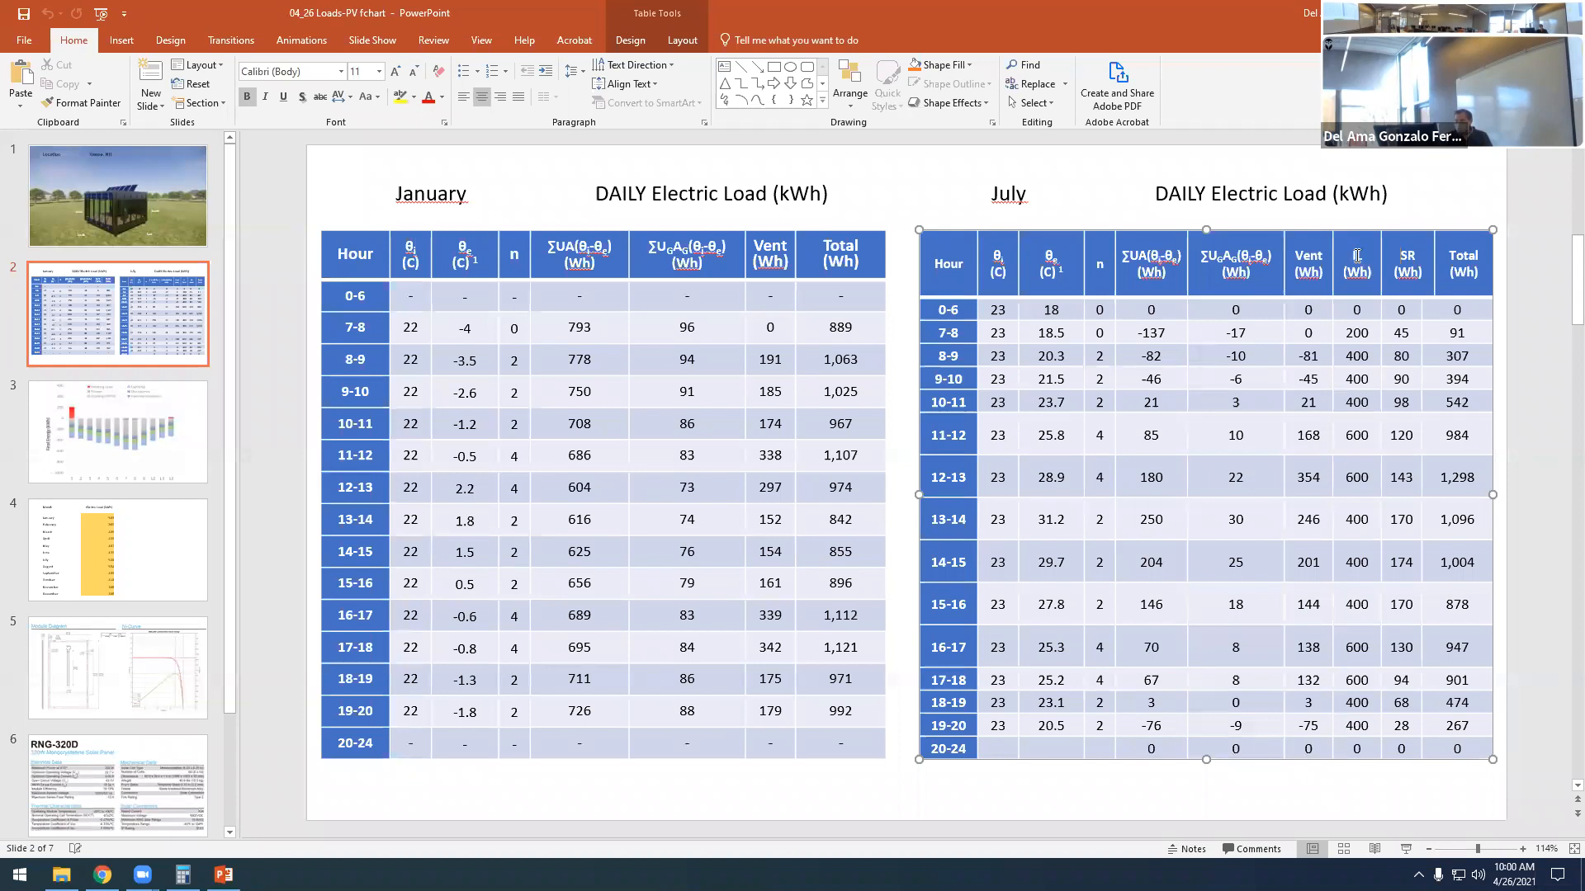
{"action": "left_click_drag", "start_coordinate": [1350, 255], "coordinate": [1366, 255]}
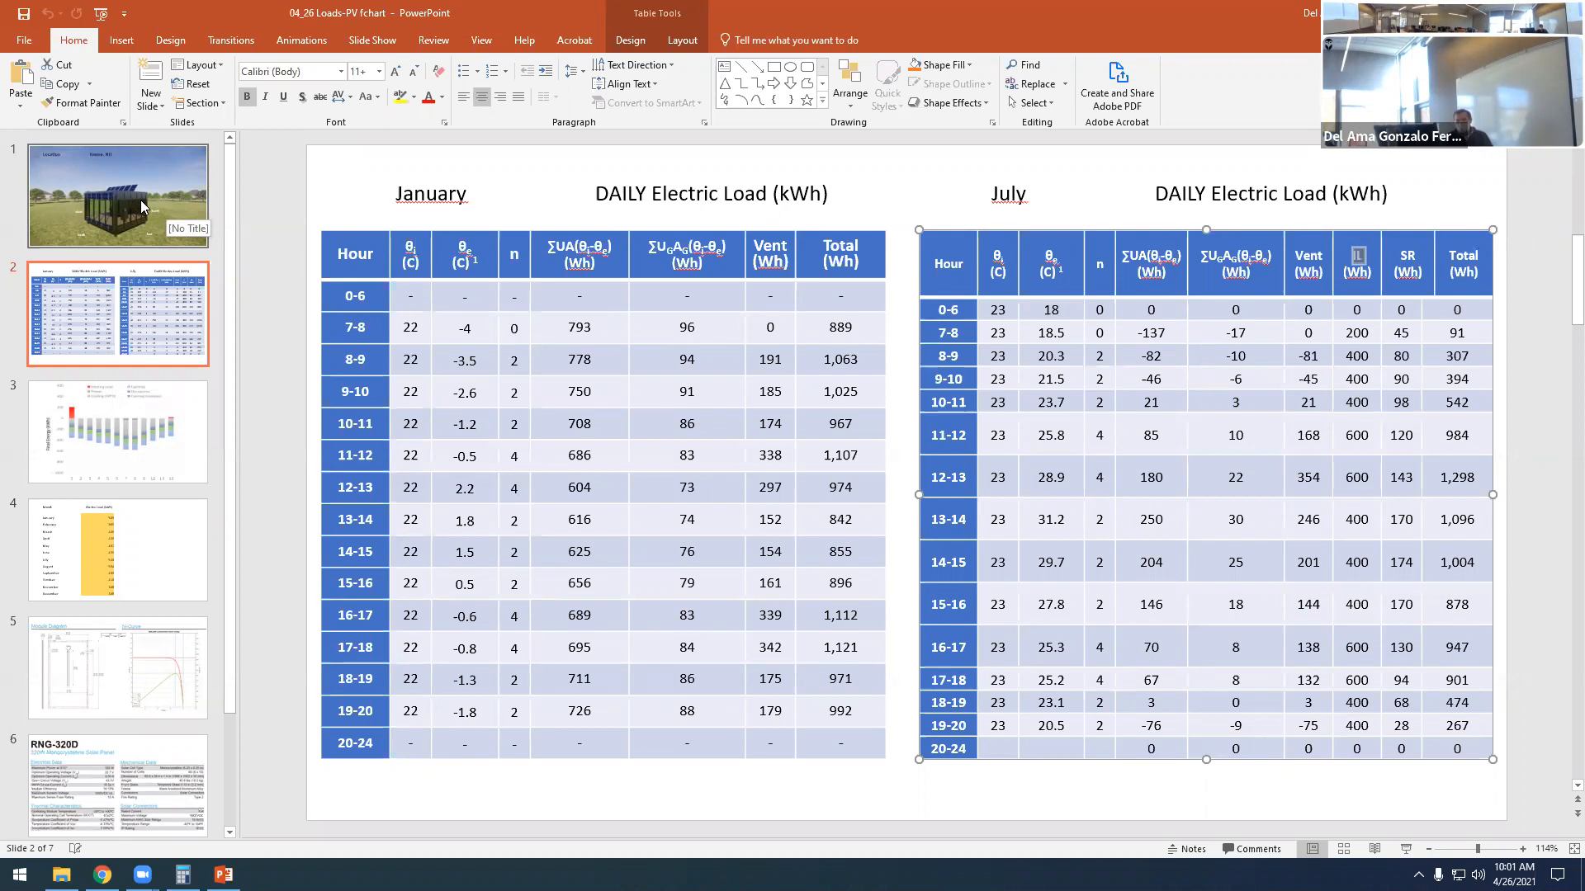
{"action": "left_click", "coordinate": [1355, 257]}
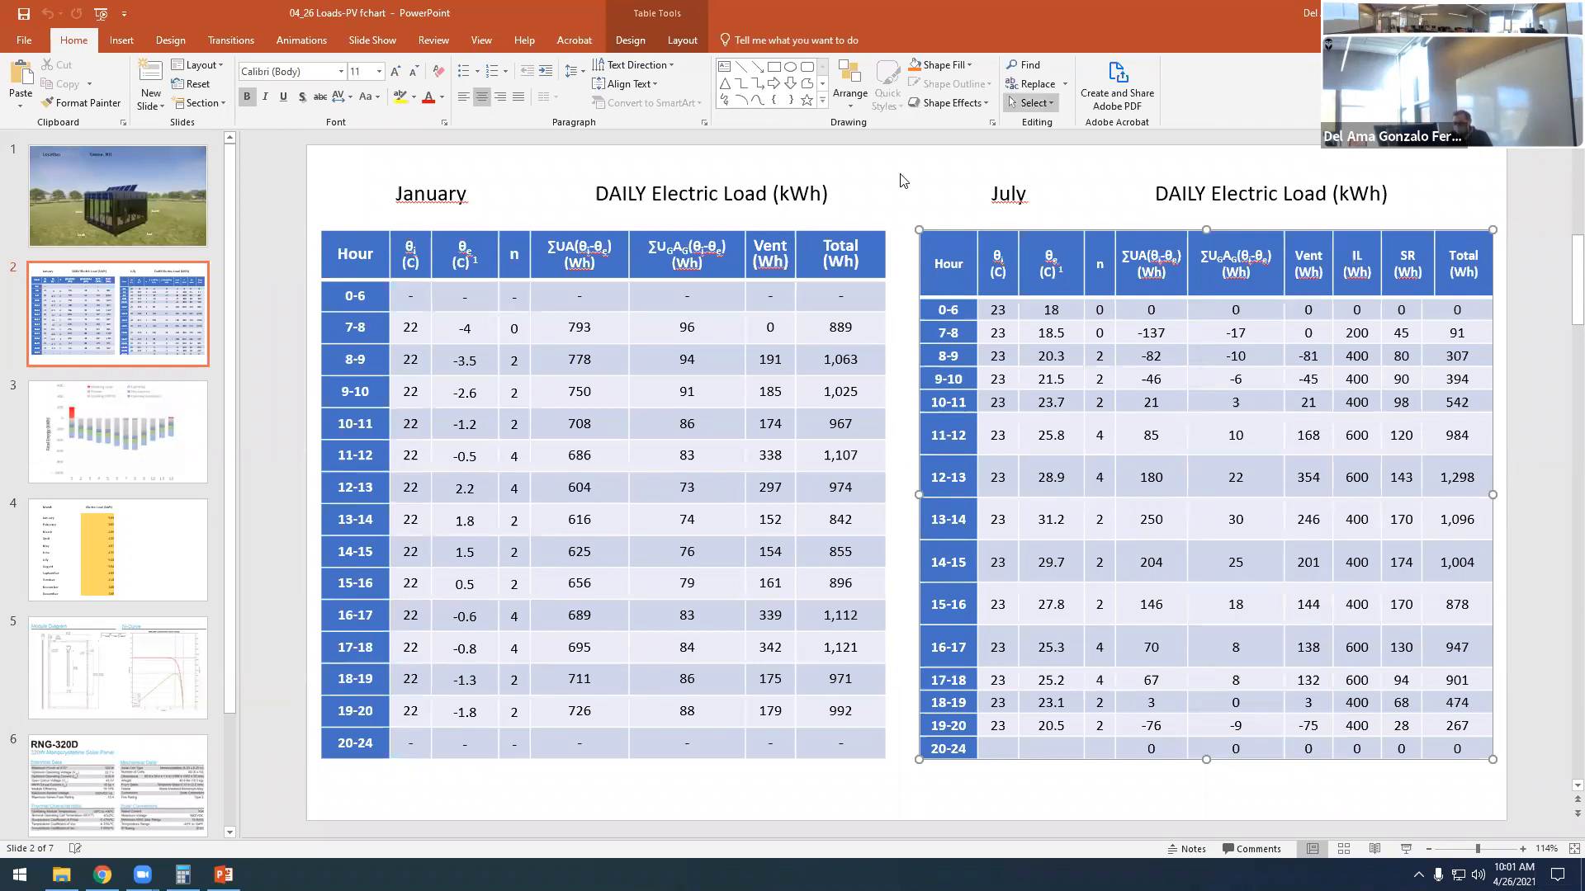
- Examine the January table's Hour column and hourly Total (Wh) entries from 7-8 to 19-20, alongside July's 7-8 total
{"action": "left_click_drag", "start_coordinate": [826, 323], "coordinate": [867, 719]}
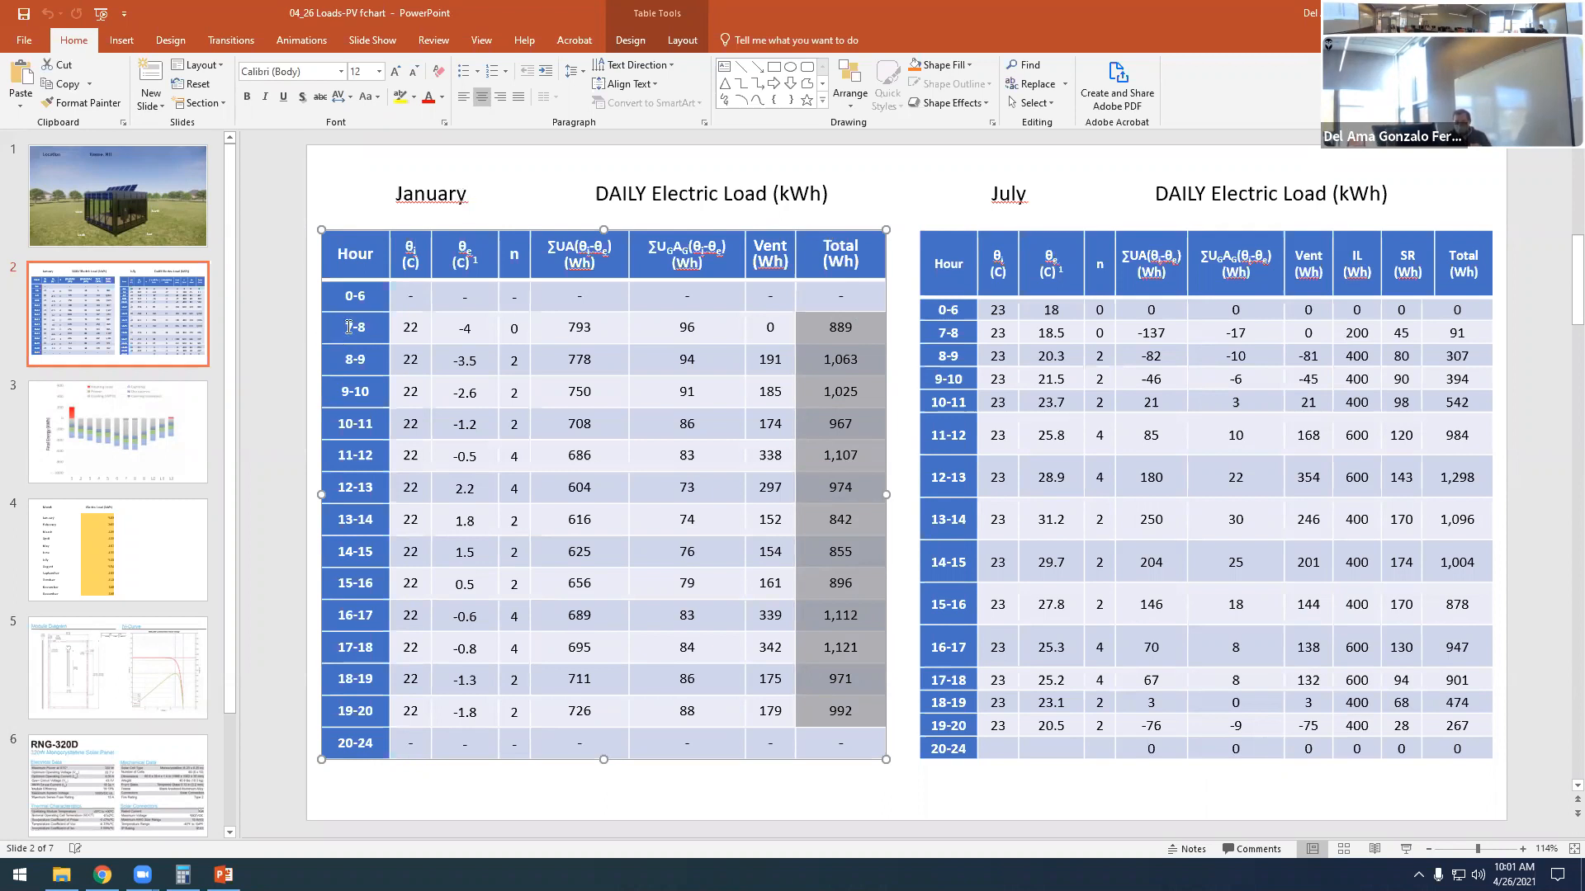
{"action": "left_click", "coordinate": [871, 197]}
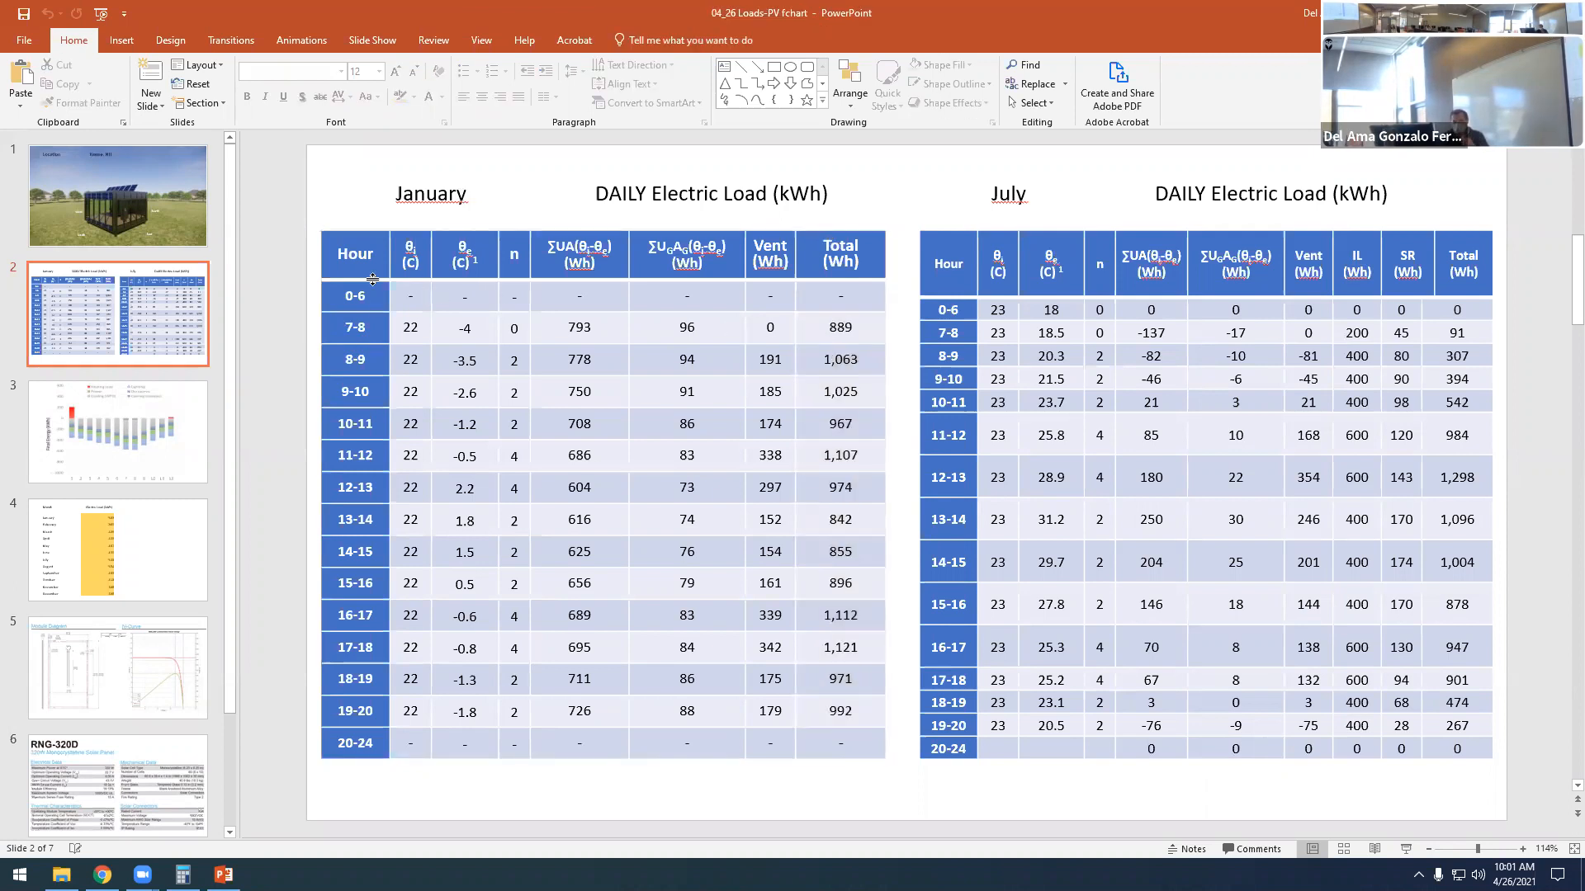
{"action": "left_click_drag", "start_coordinate": [348, 293], "coordinate": [363, 759]}
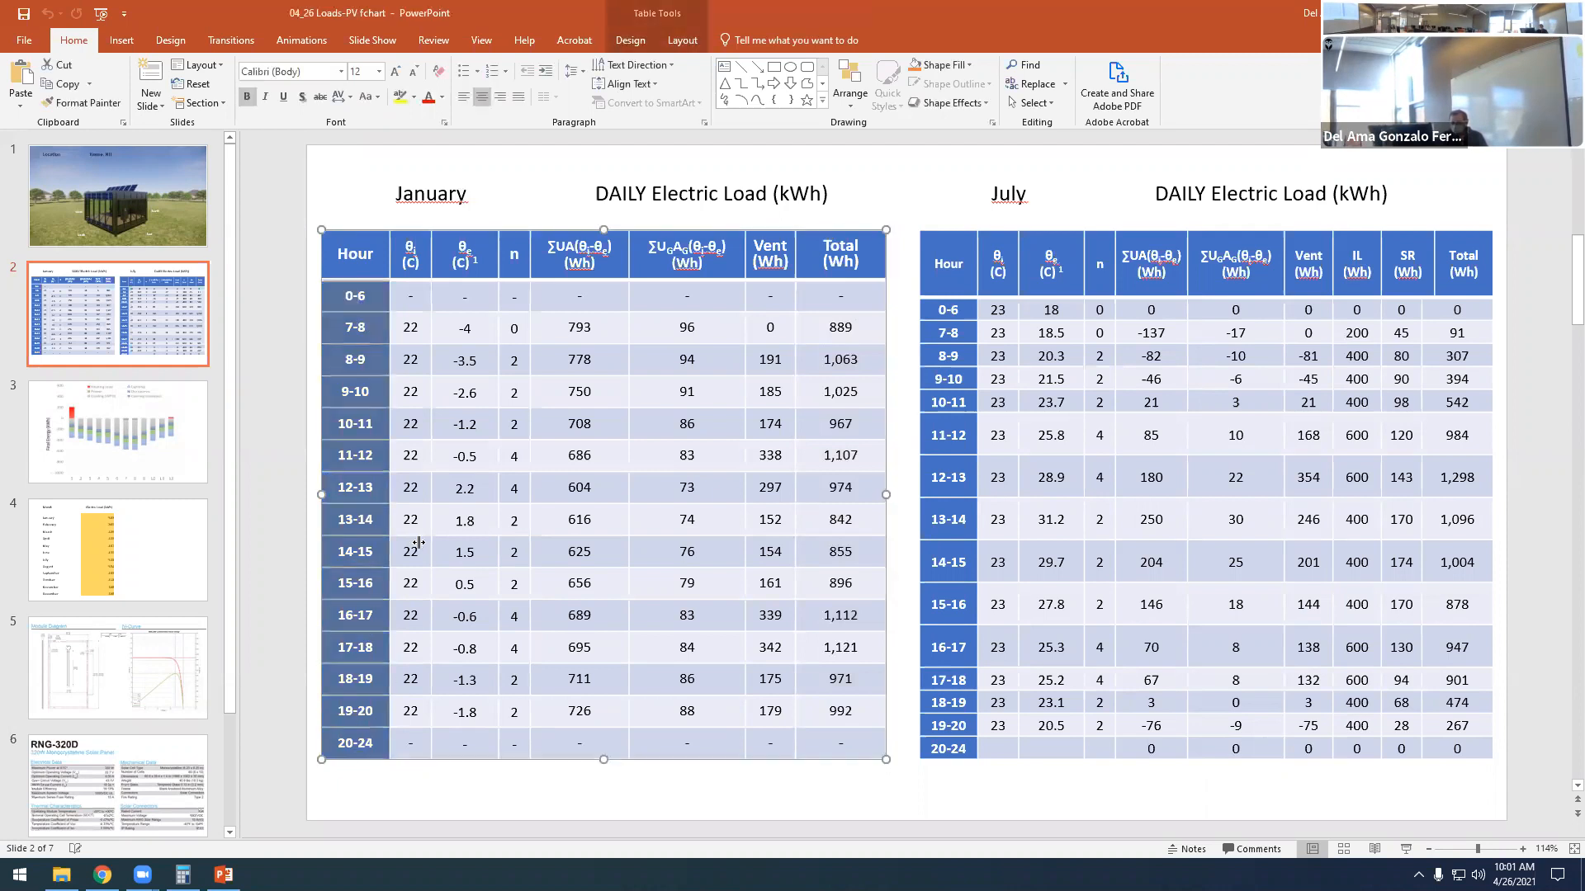
{"action": "left_click", "coordinate": [833, 327]}
{"action": "left_click_drag", "start_coordinate": [832, 324], "coordinate": [859, 678]}
{"action": "left_click", "coordinate": [1461, 330]}
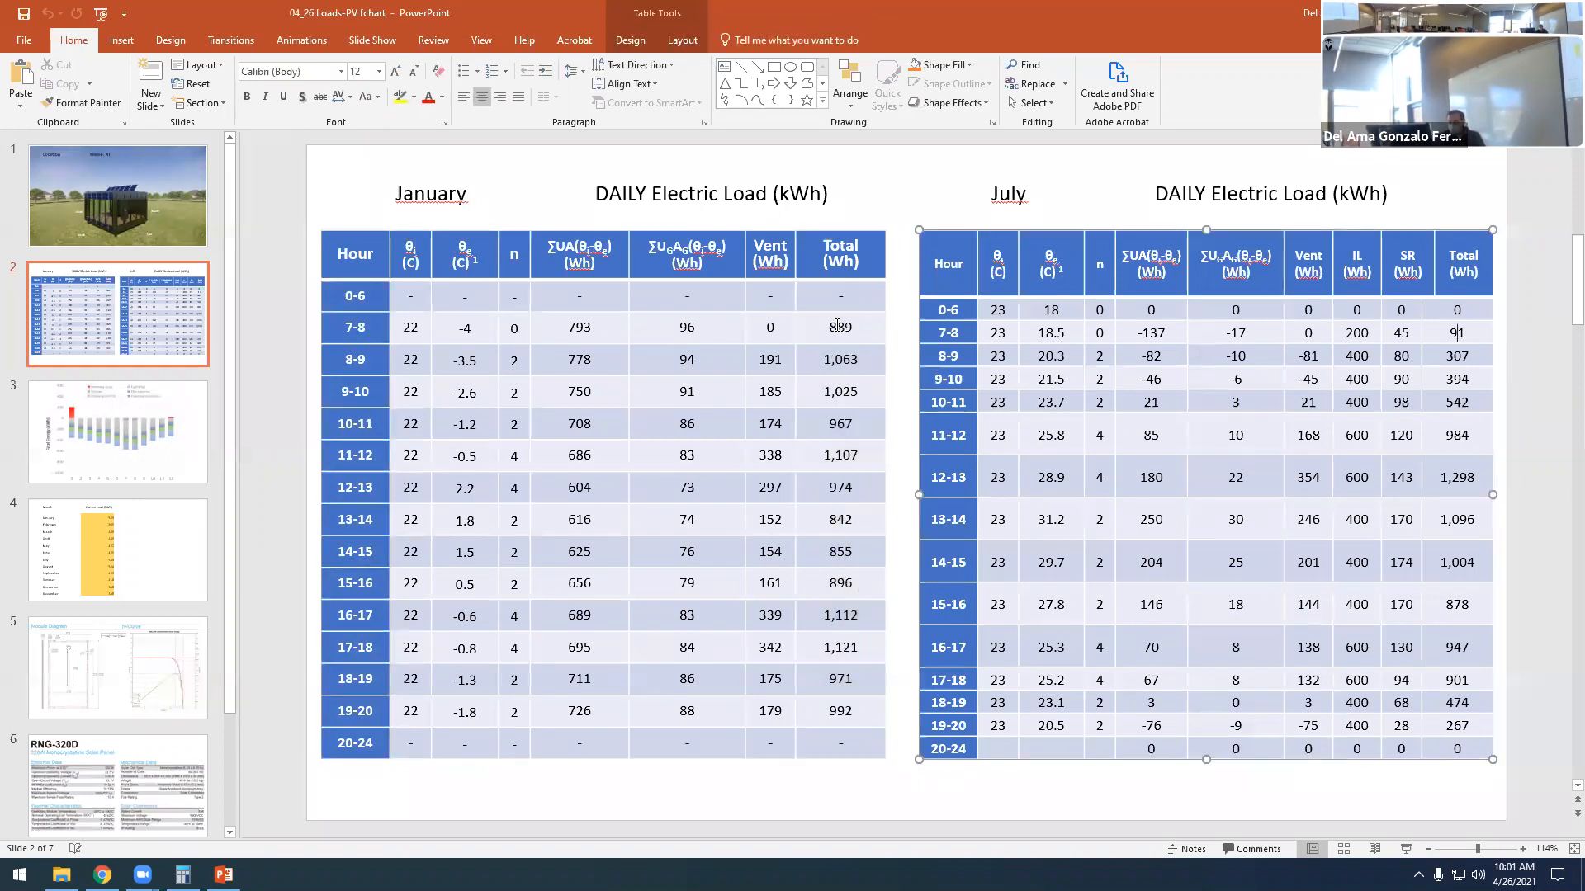
{"action": "left_click_drag", "start_coordinate": [829, 325], "coordinate": [870, 705]}
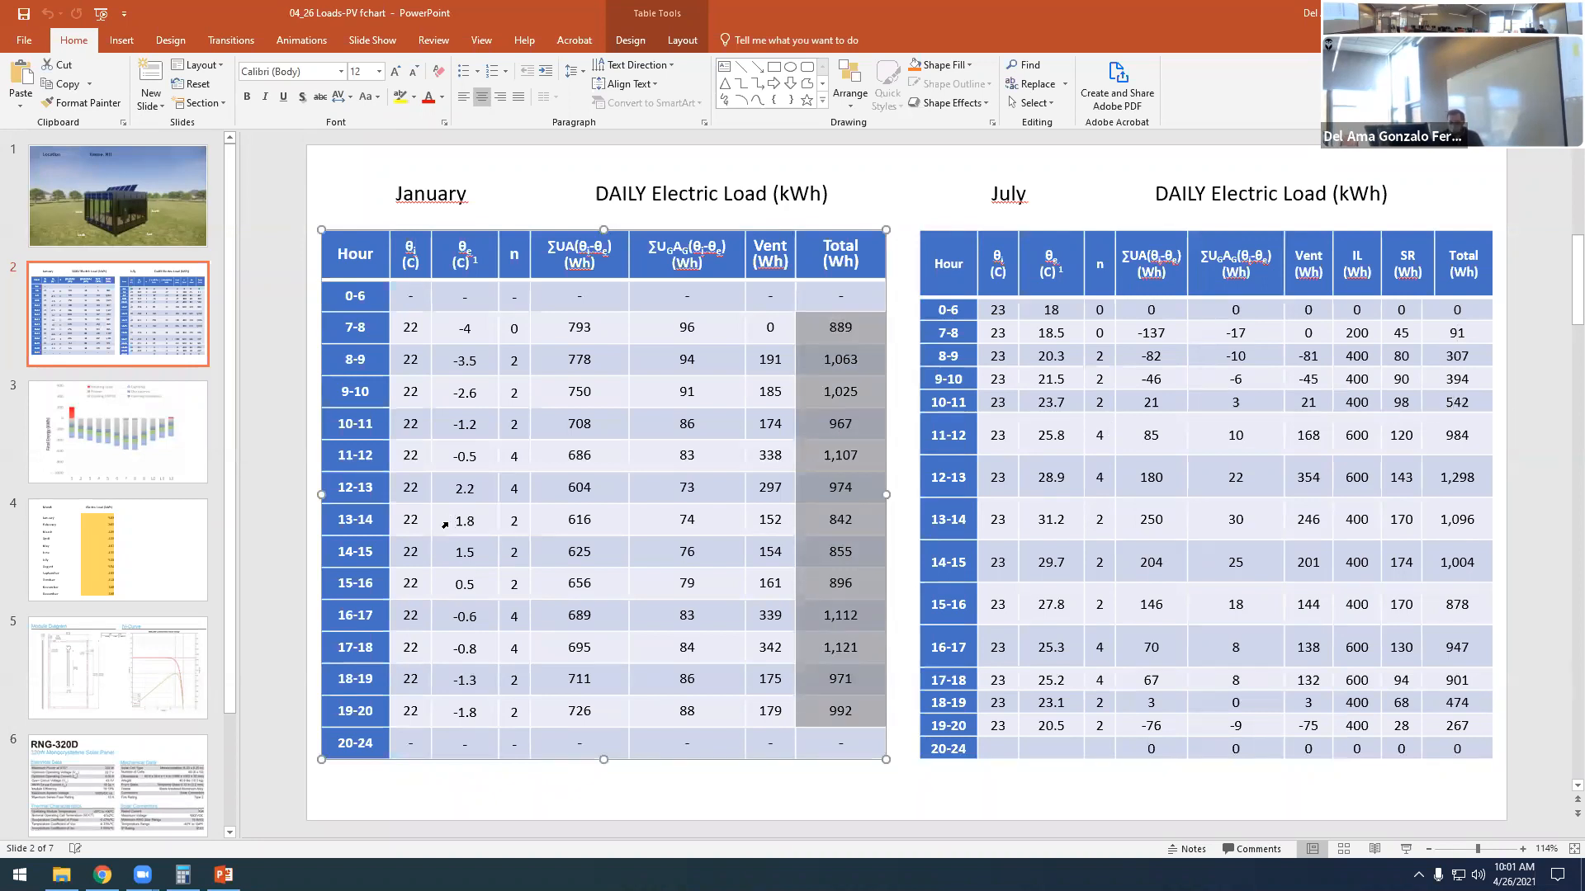
- View slide 3's Final Energy chart and open the Excel workbook 2021_04_01_ASHRAE Dew Point vent from the ARCH360 folder
{"action": "left_click", "coordinate": [136, 461]}
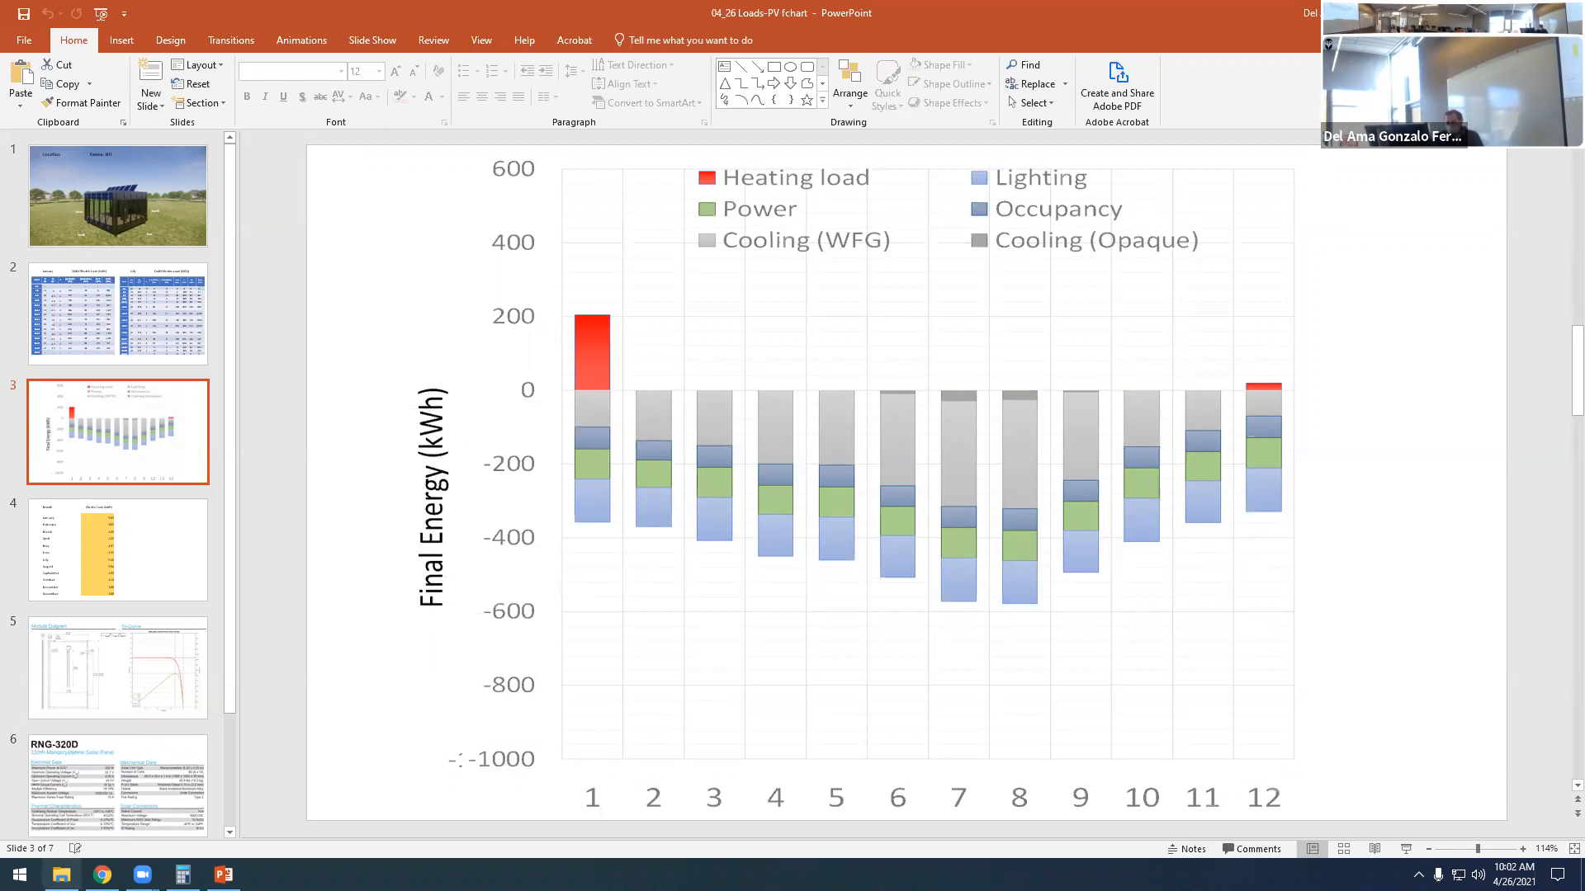
{"action": "left_click", "coordinate": [61, 875]}
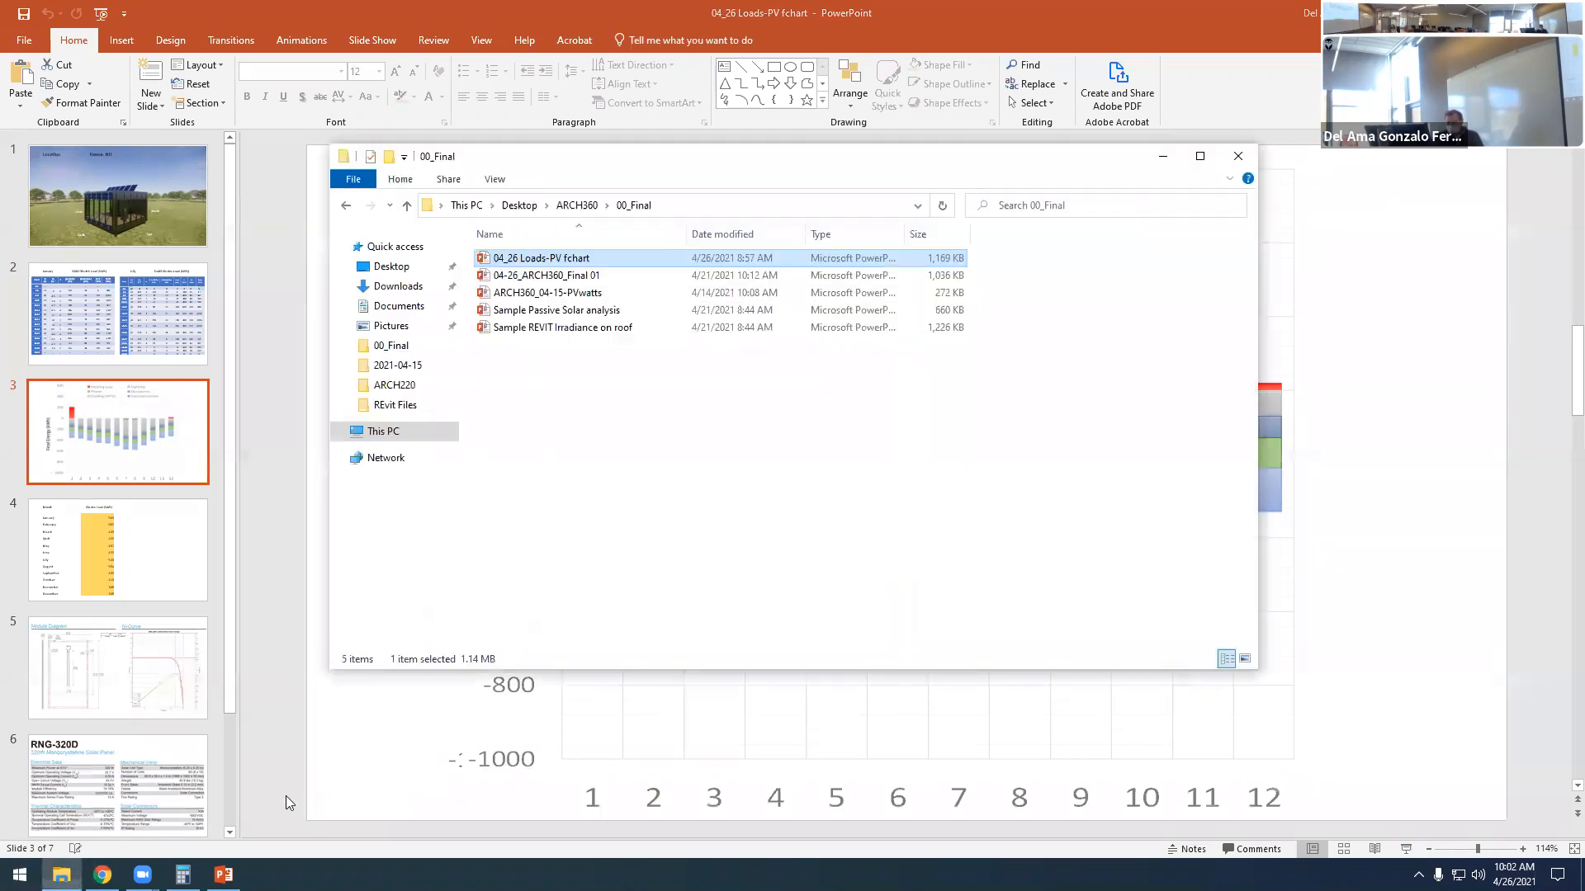
{"action": "left_click", "coordinate": [576, 205]}
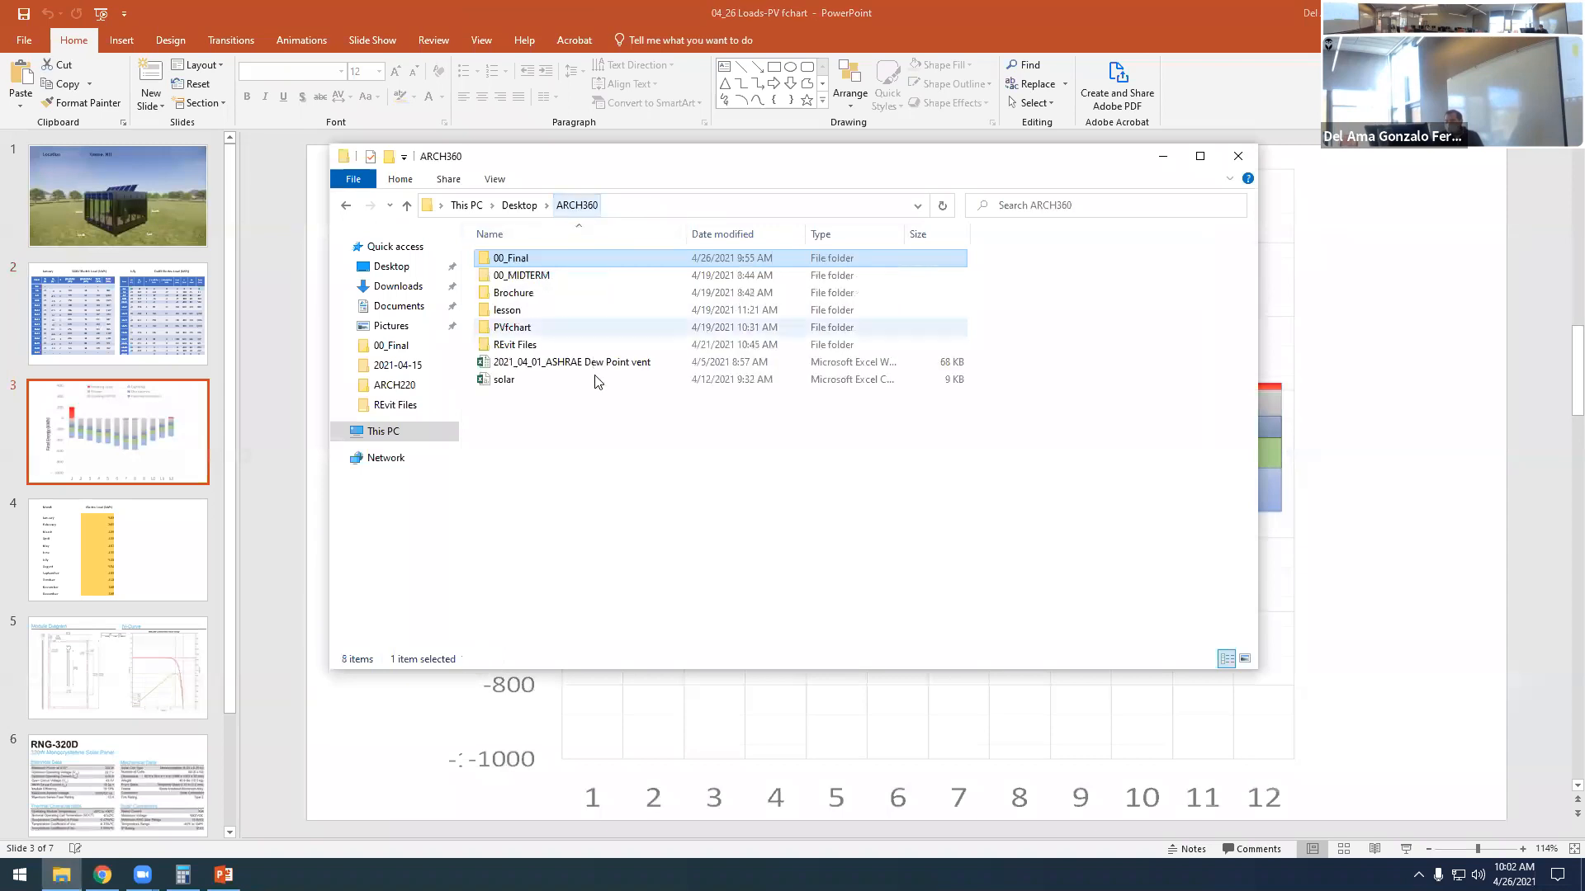
{"action": "double_click", "coordinate": [532, 363]}
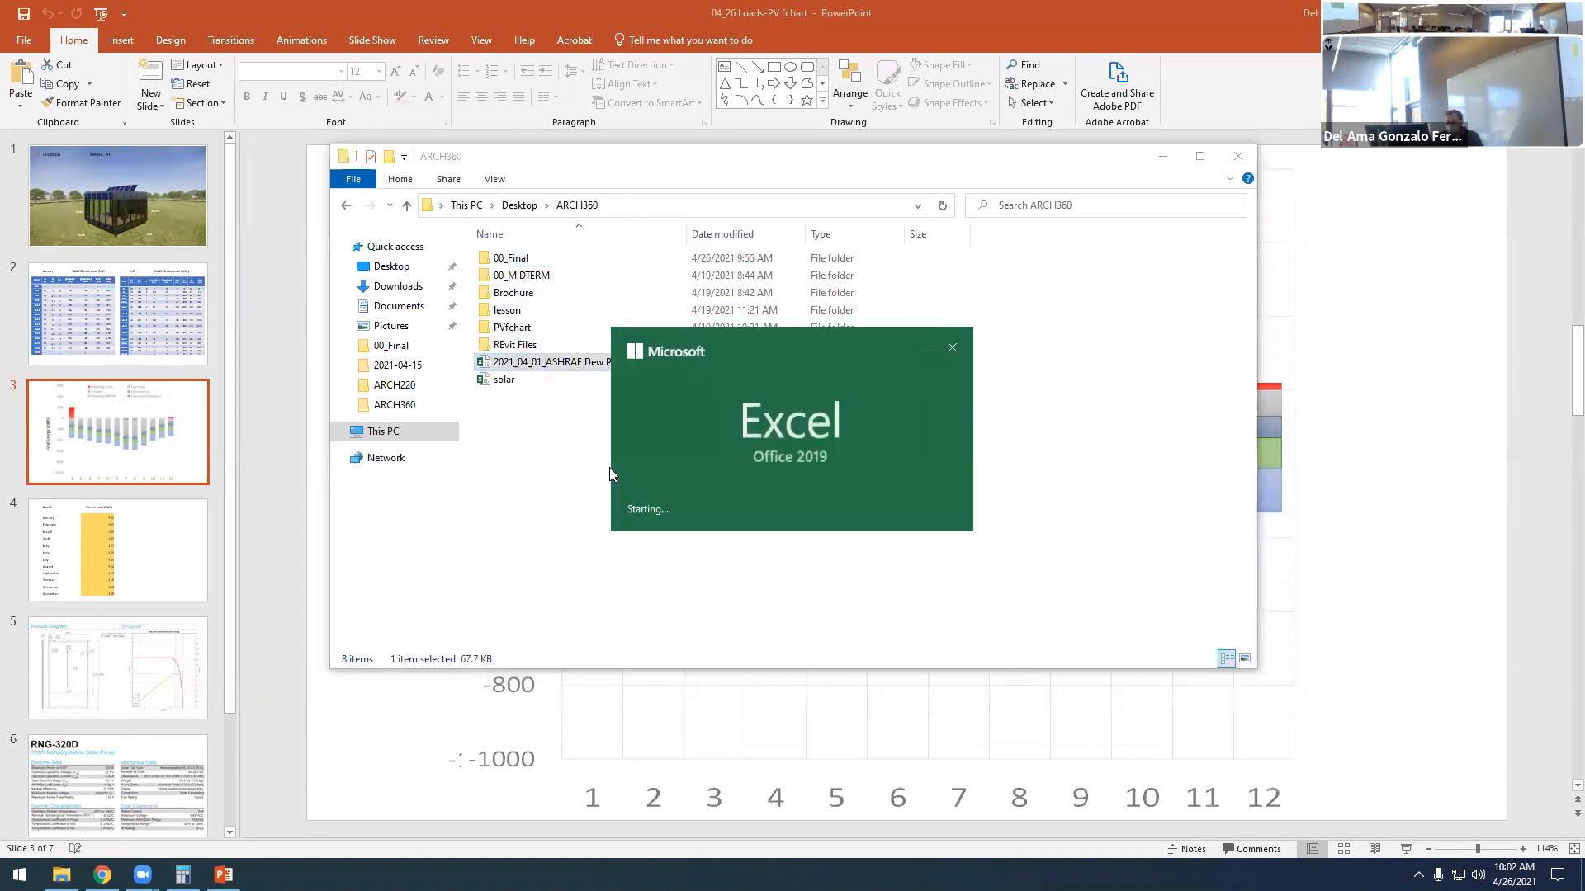
- Look over the Temperature distribution sheet down to the Monthly energy consumption chart and return to the WALLS PASSIVE HOUSE table
{"action": "scroll", "coordinate": [431, 473], "scroll_direction": "down", "scroll_amount": 20}
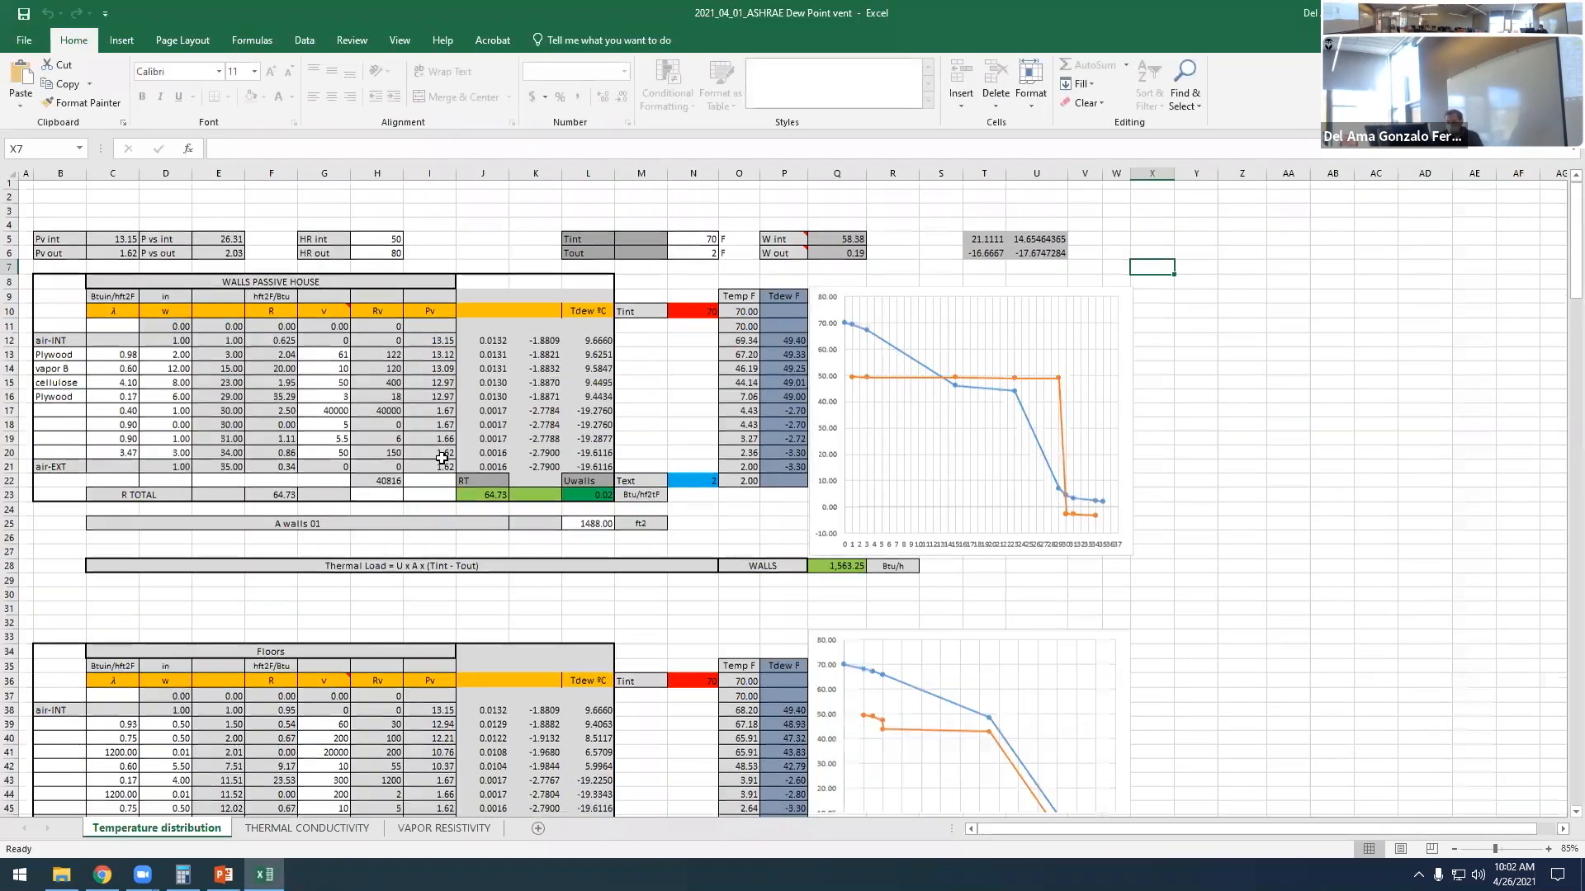
{"action": "scroll", "coordinate": [652, 504], "scroll_direction": "down", "scroll_amount": 20}
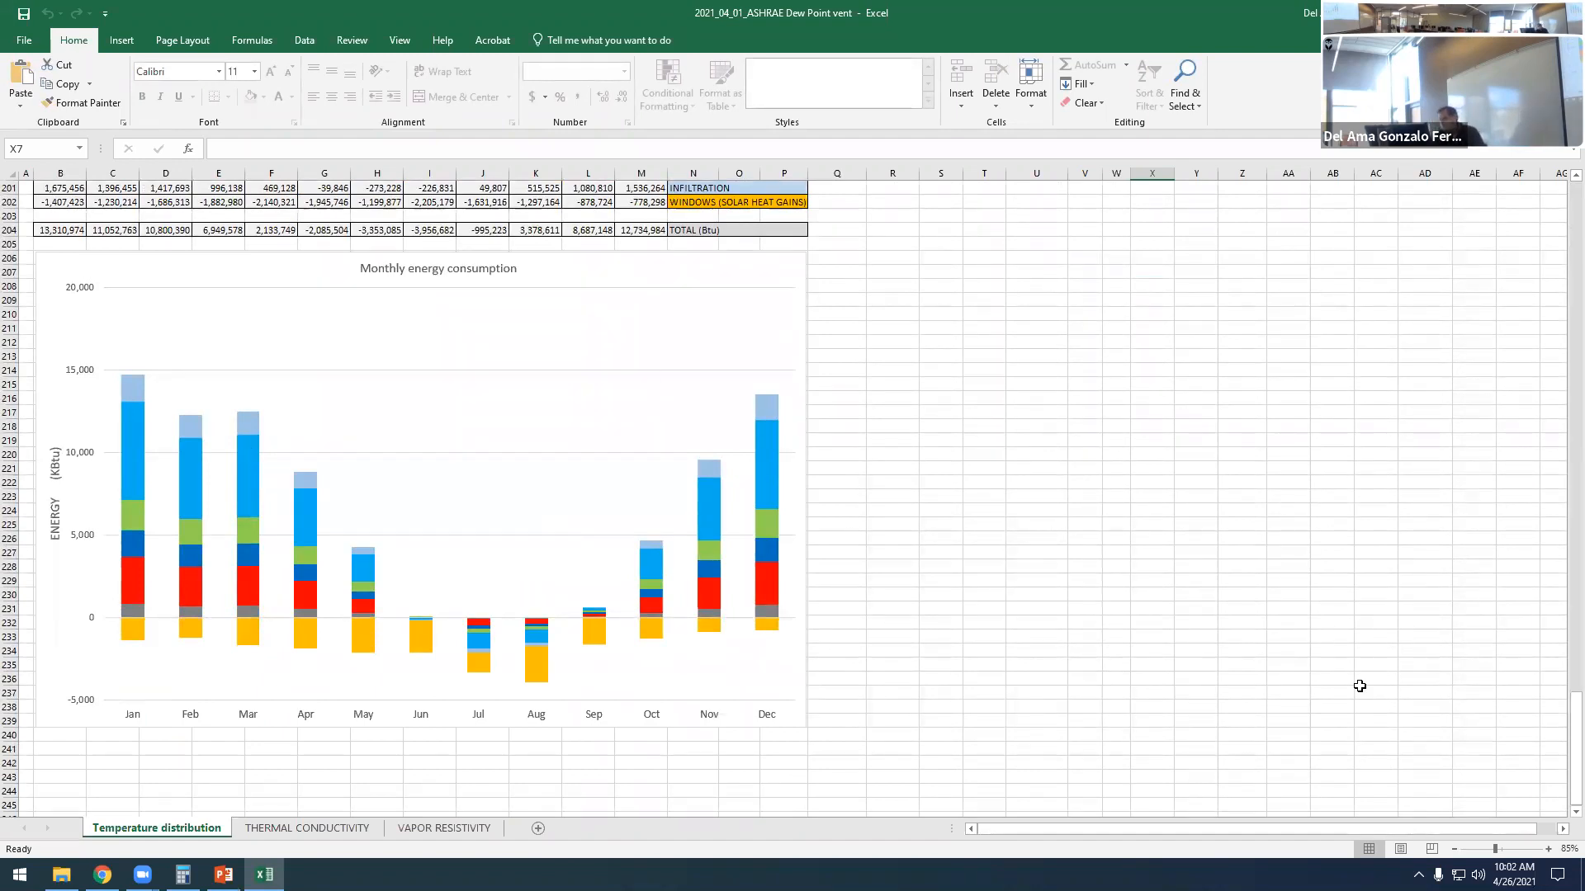
{"action": "left_click_drag", "start_coordinate": [1575, 743], "coordinate": [1560, 213]}
{"action": "scroll", "coordinate": [476, 417], "scroll_direction": "up", "scroll_amount": 13}
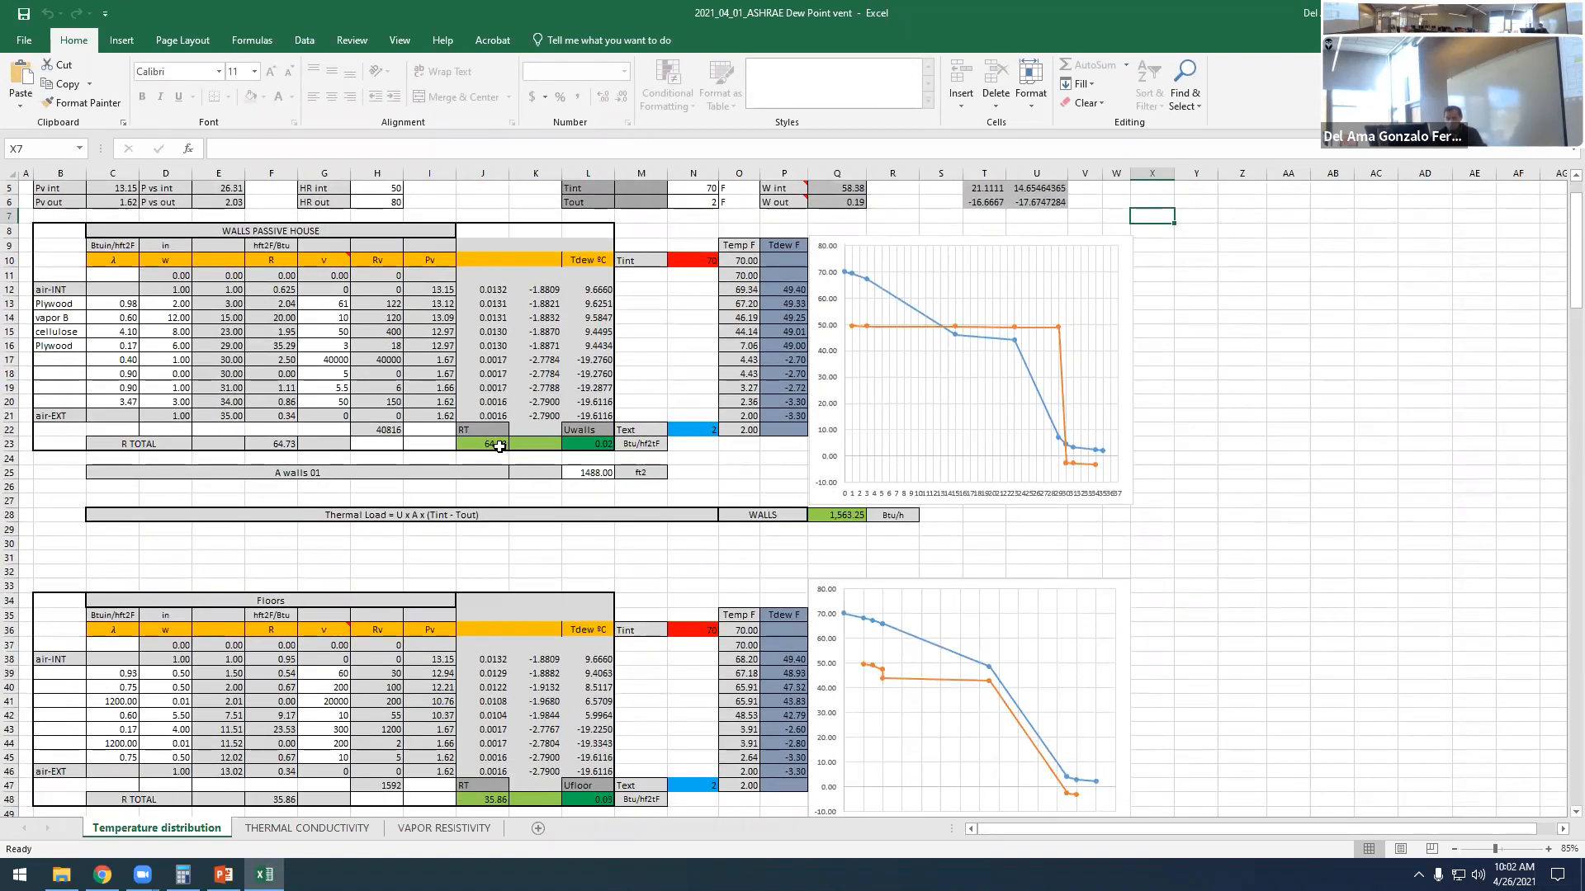
{"action": "scroll", "coordinate": [552, 442], "scroll_direction": "up", "scroll_amount": 1}
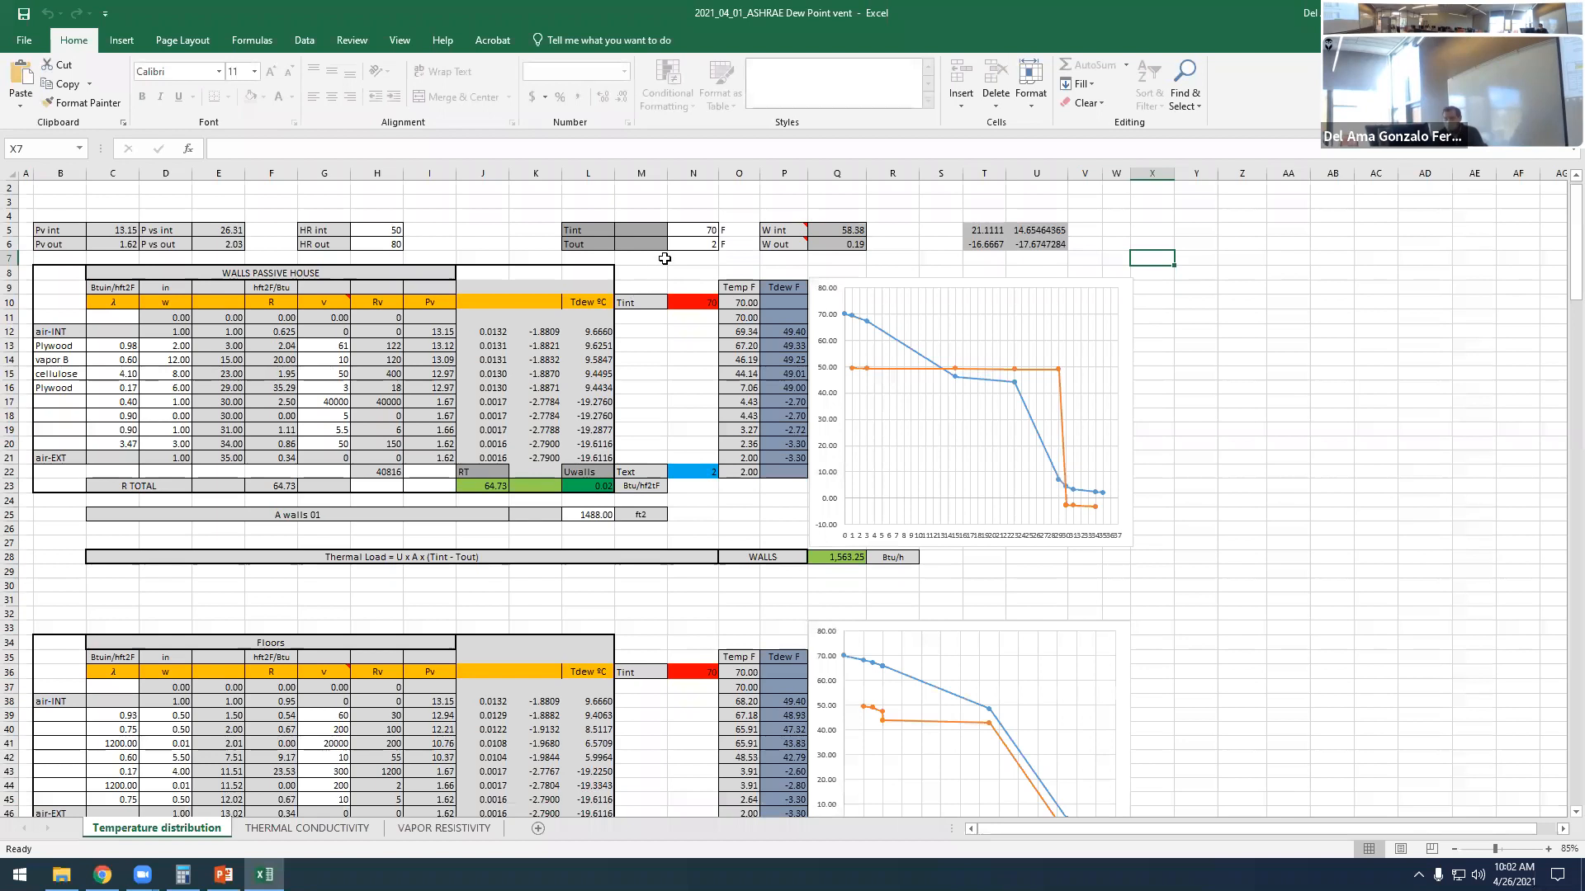
- Examine the cellulose layer's R formula in the walls table and the solar radiation tables in the WINDOWS section
{"action": "left_click", "coordinate": [285, 373]}
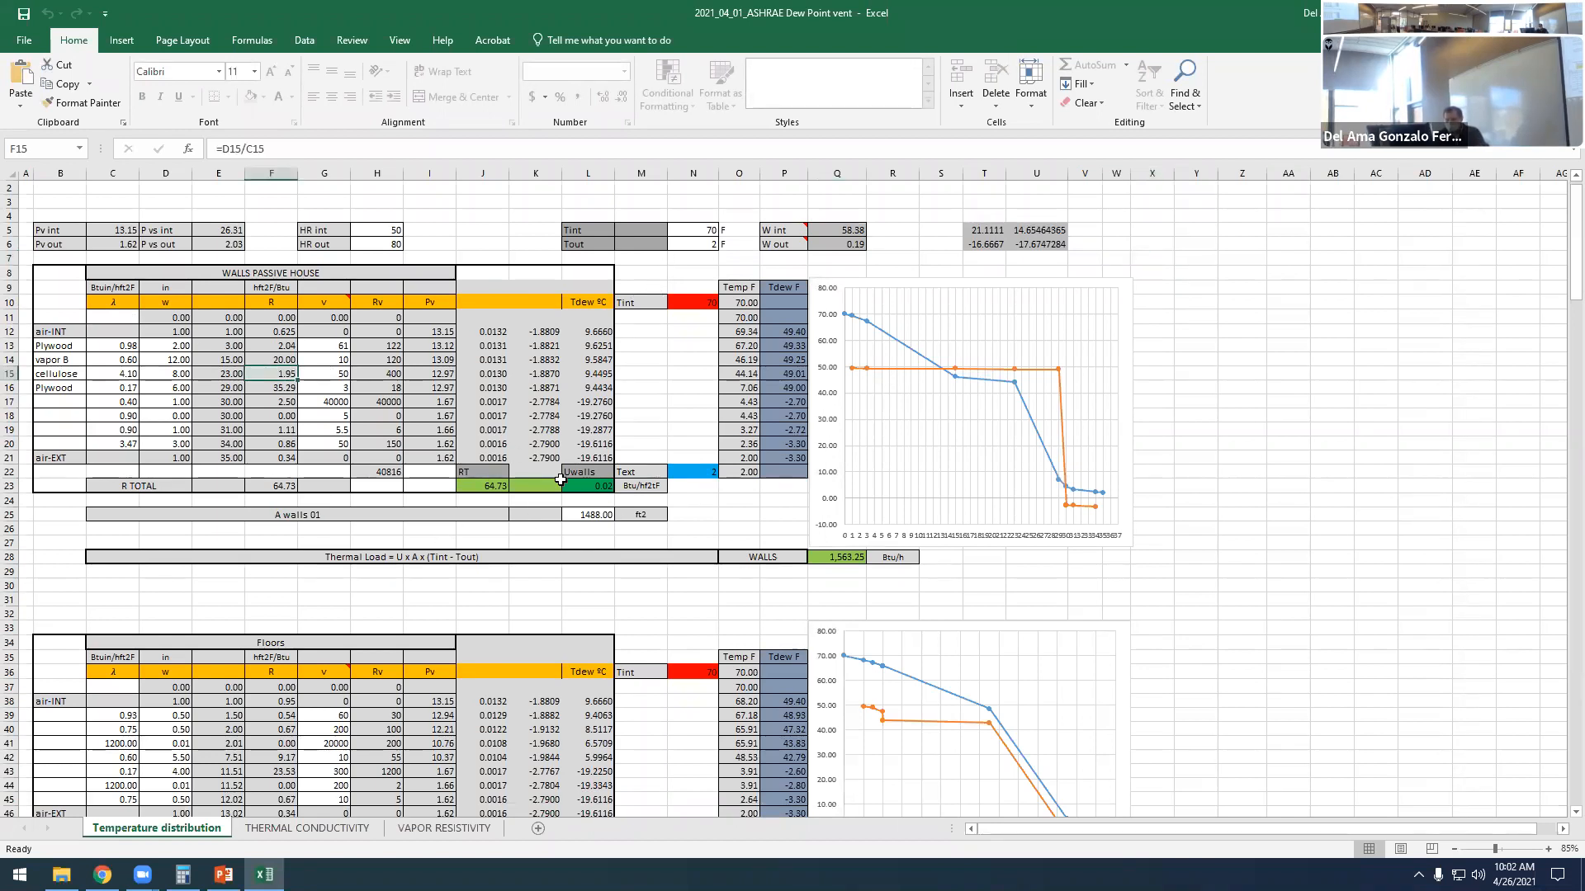
{"action": "scroll", "coordinate": [332, 486], "scroll_direction": "down", "scroll_amount": 16}
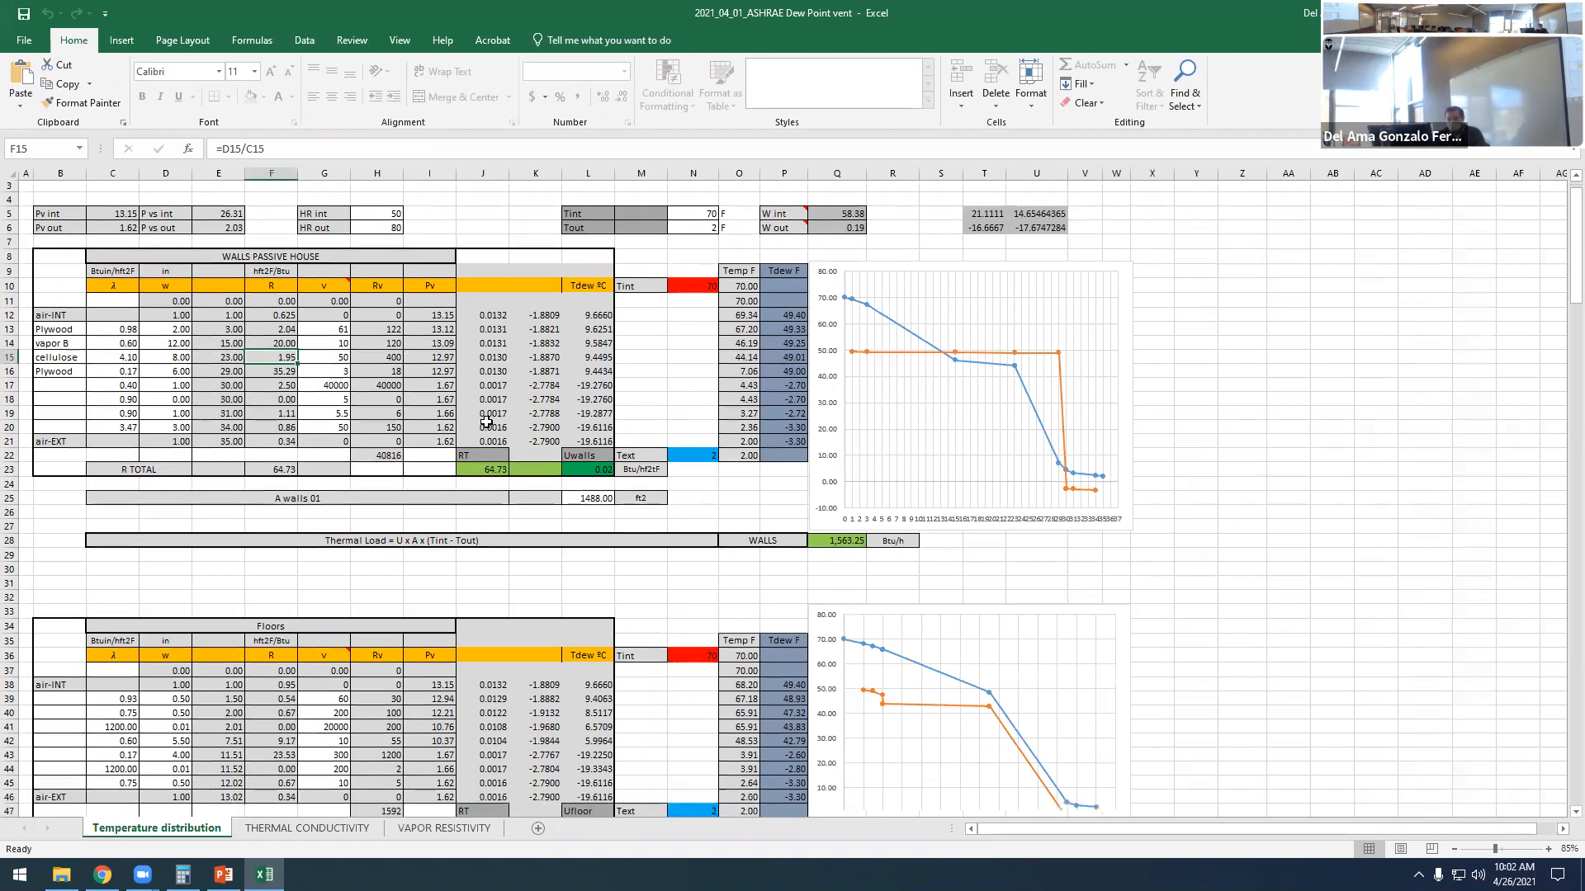
{"action": "scroll", "coordinate": [392, 406], "scroll_direction": "down", "scroll_amount": 10}
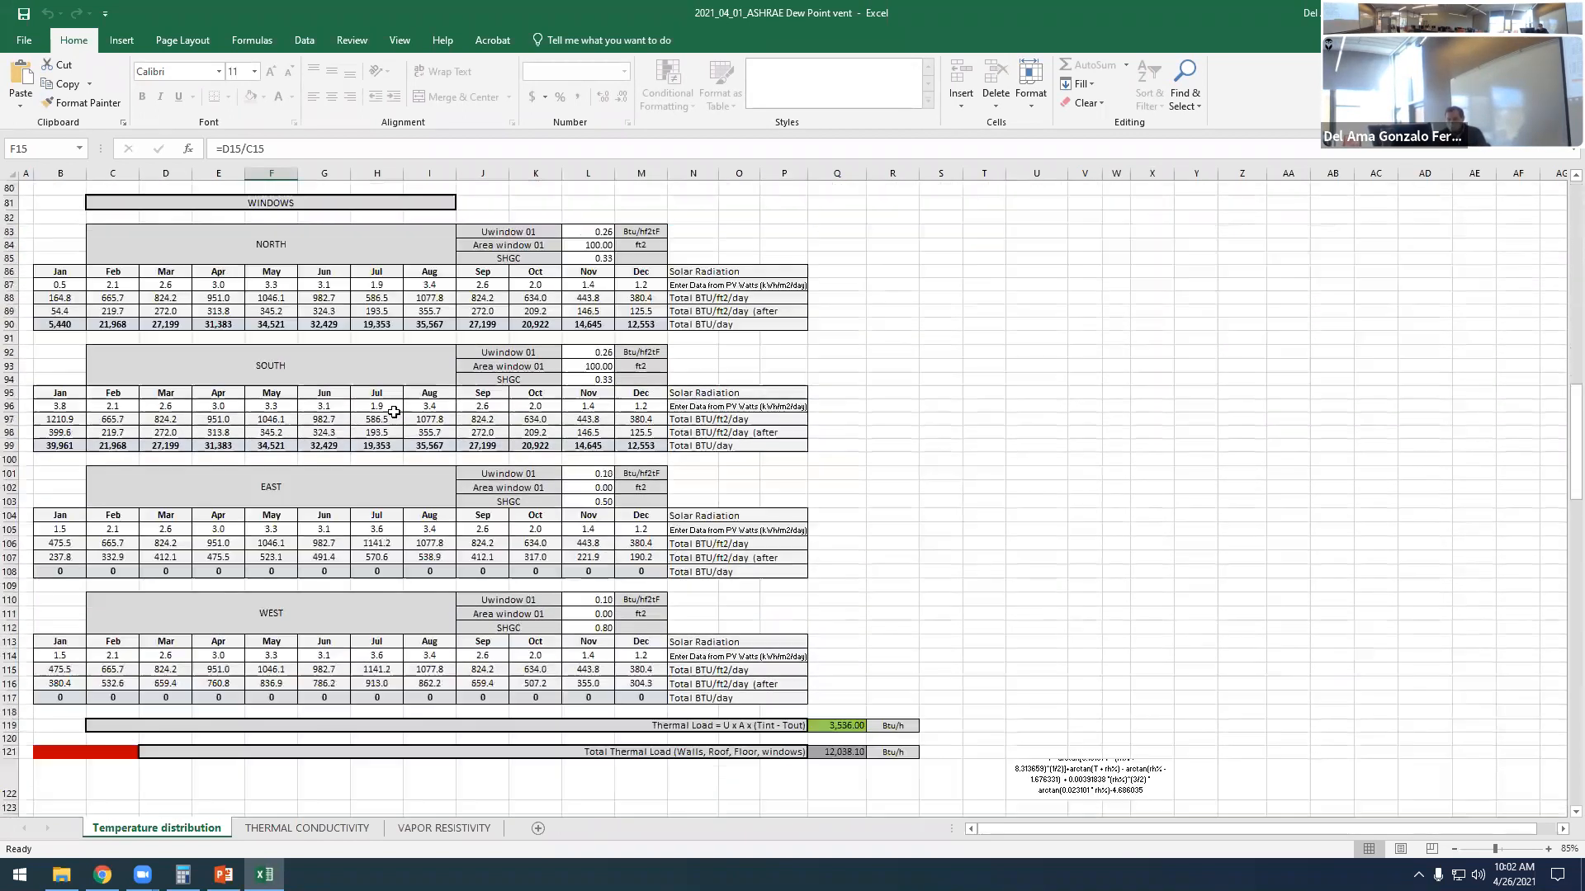
{"action": "scroll", "coordinate": [438, 402], "scroll_direction": "up", "scroll_amount": 3}
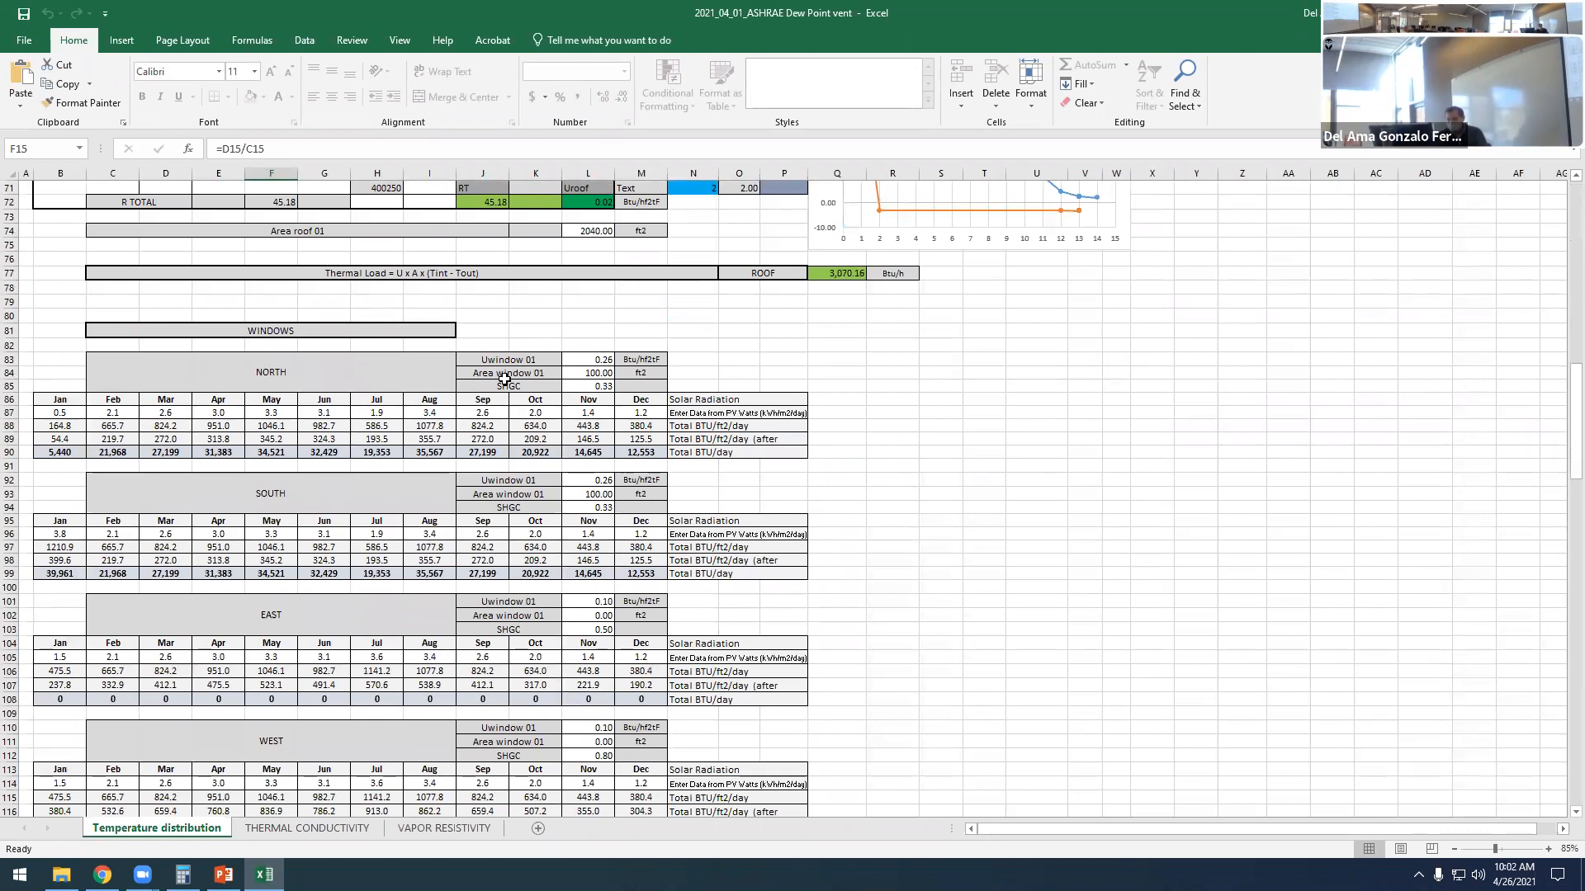
- Review the ventilation and infiltration loads, the monthly load table by component and the Monthly energy consumption chart
{"action": "scroll", "coordinate": [347, 363], "scroll_direction": "down", "scroll_amount": 17}
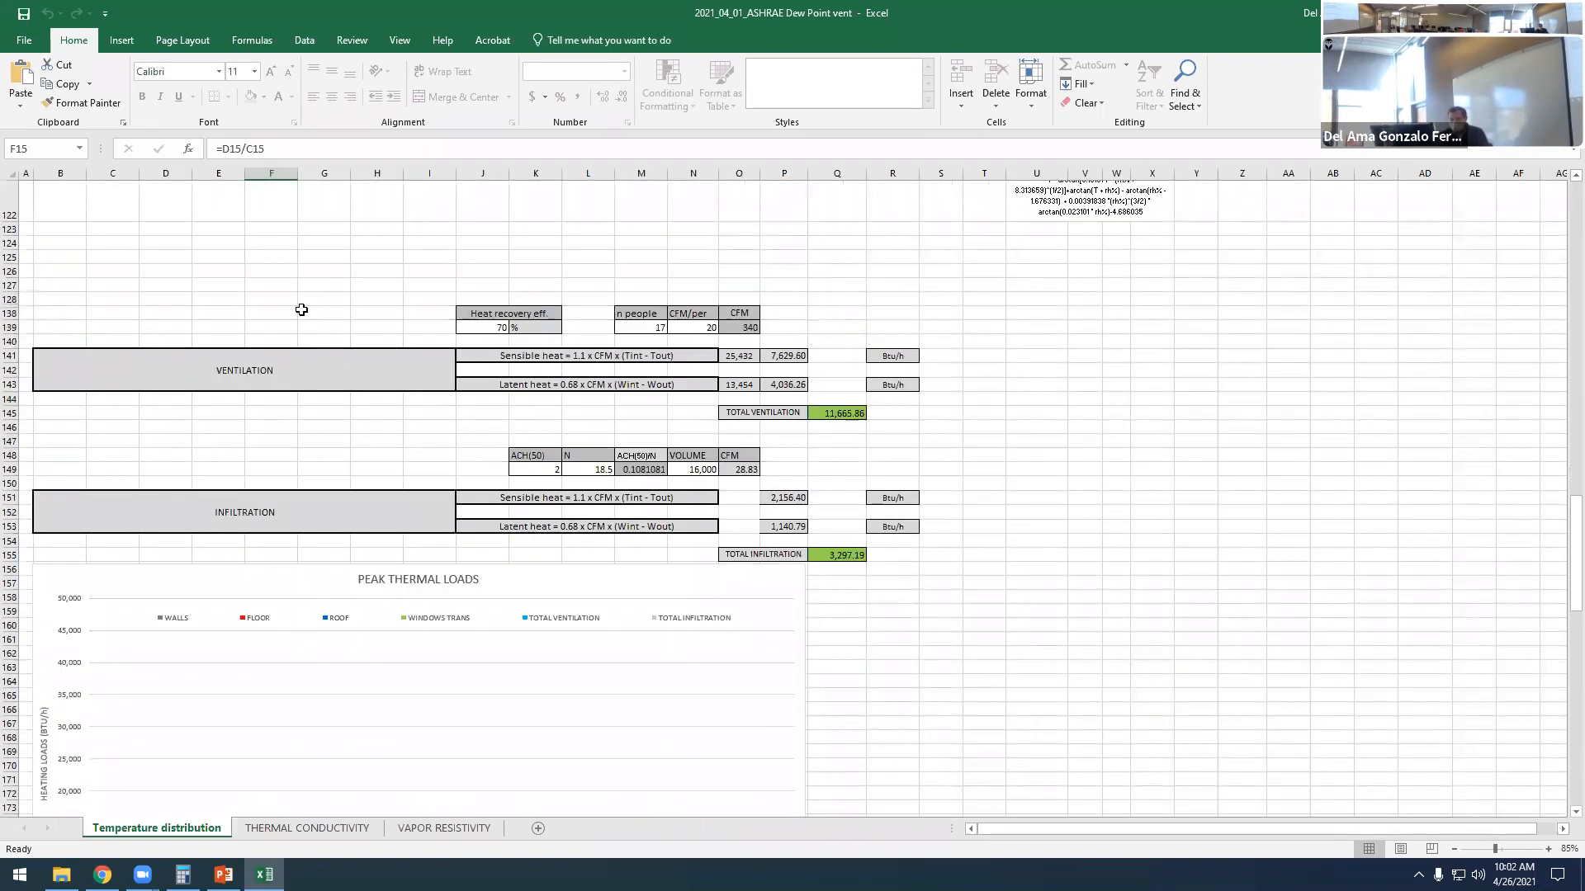
{"action": "scroll", "coordinate": [428, 381], "scroll_direction": "down", "scroll_amount": 16}
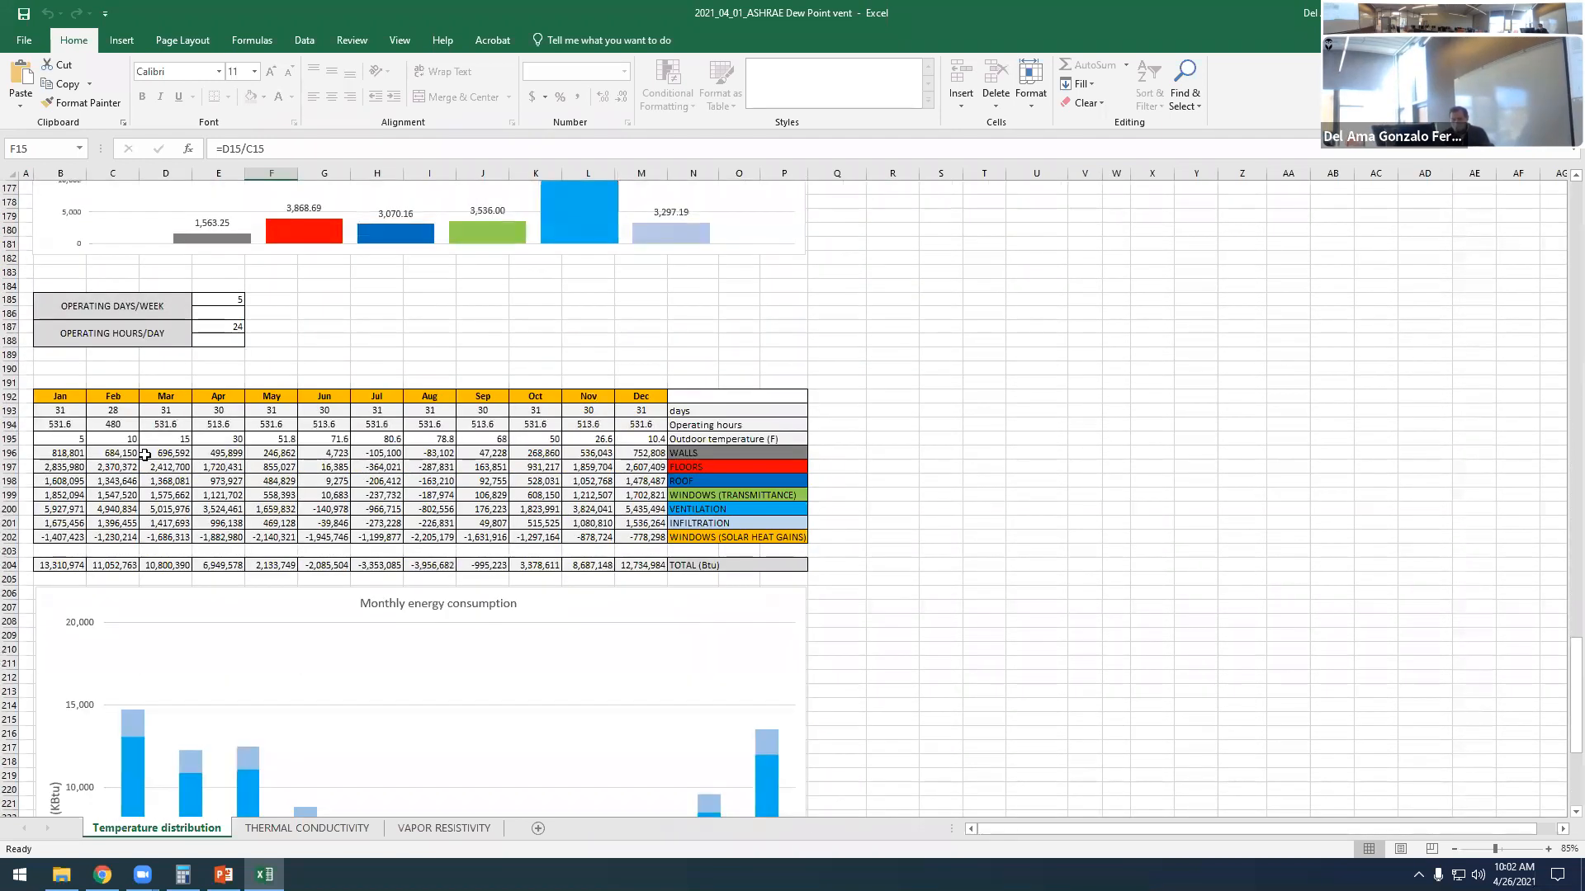
{"action": "scroll", "coordinate": [628, 420], "scroll_direction": "down", "scroll_amount": 1}
{"action": "scroll", "coordinate": [627, 420], "scroll_direction": "down", "scroll_amount": 5}
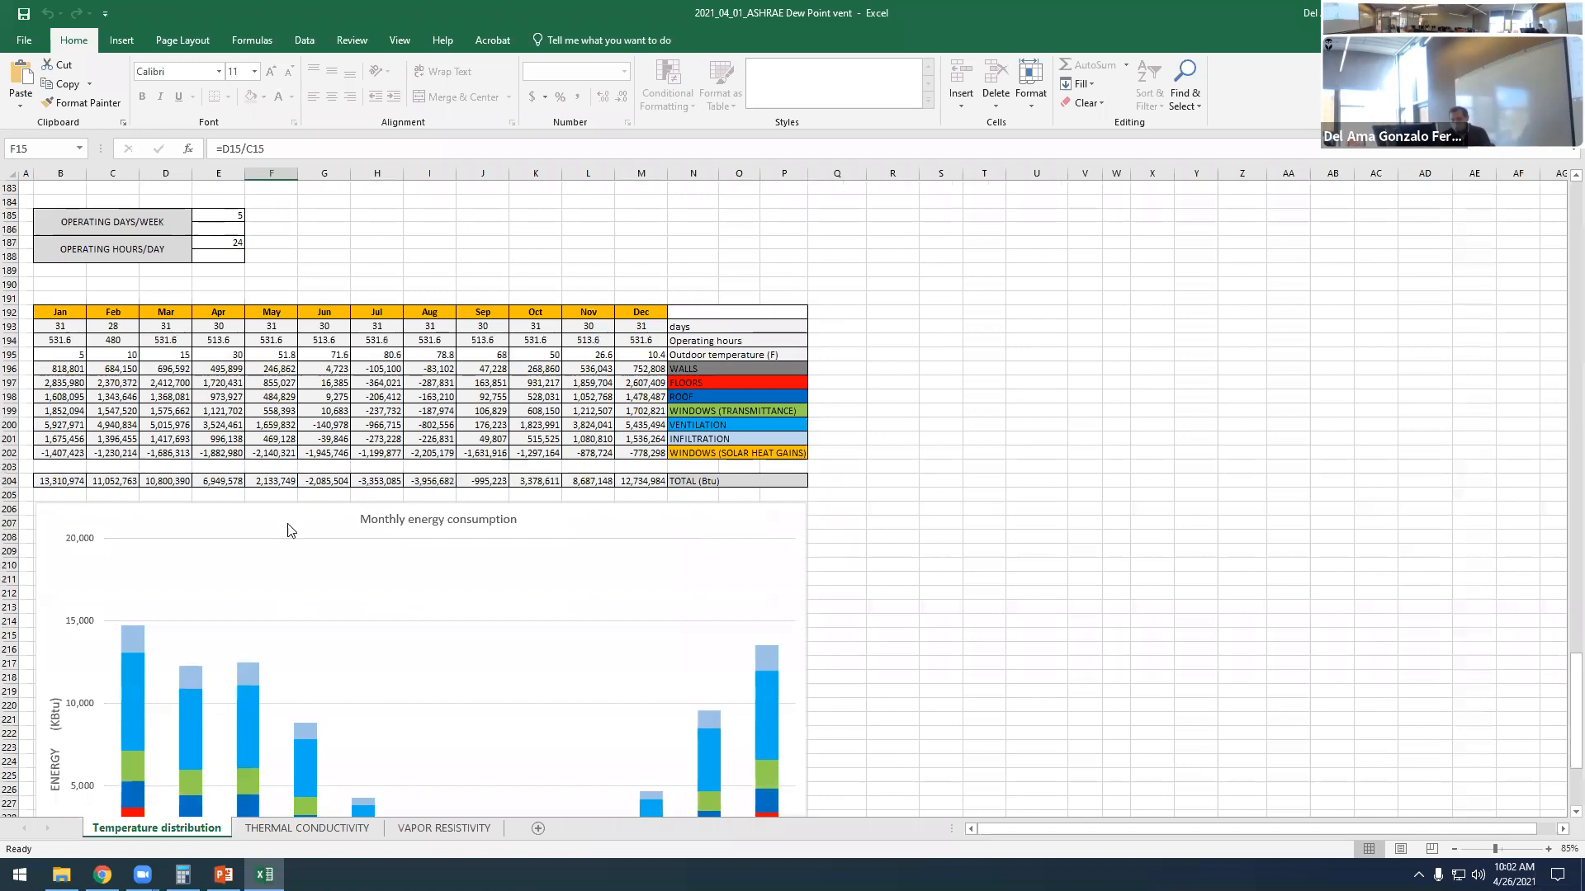
{"action": "scroll", "coordinate": [797, 377], "scroll_direction": "up", "scroll_amount": 2}
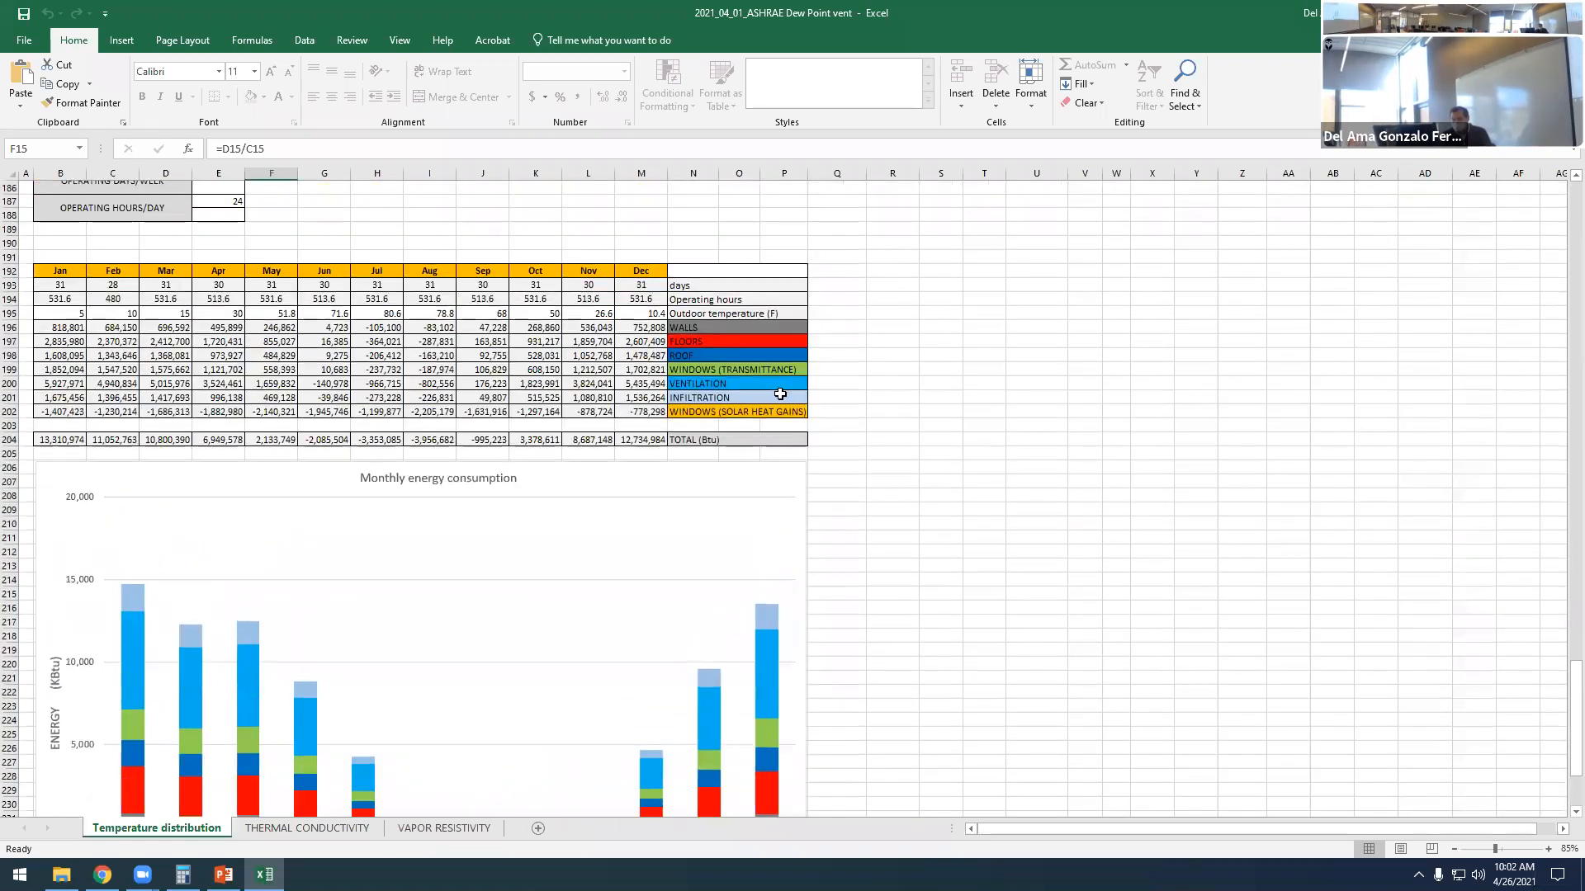
{"action": "scroll", "coordinate": [438, 506], "scroll_direction": "down", "scroll_amount": 4}
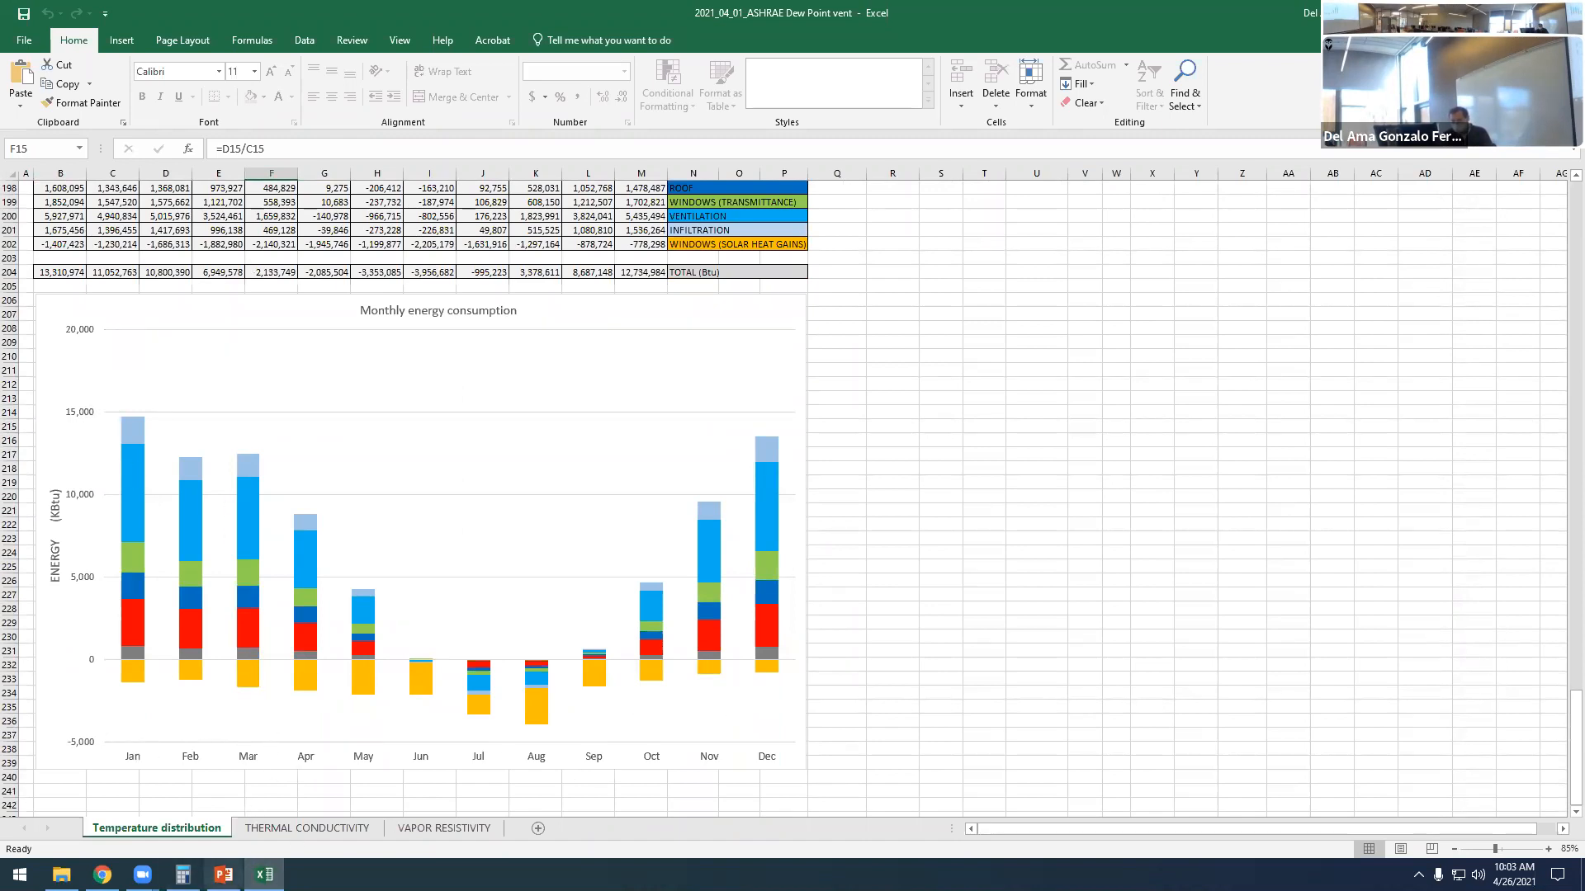
- Switch back to the PowerPoint presentation and compare slide 2's daily load tables with slide 3's monthly Final Energy chart
{"action": "left_click", "coordinate": [223, 874]}
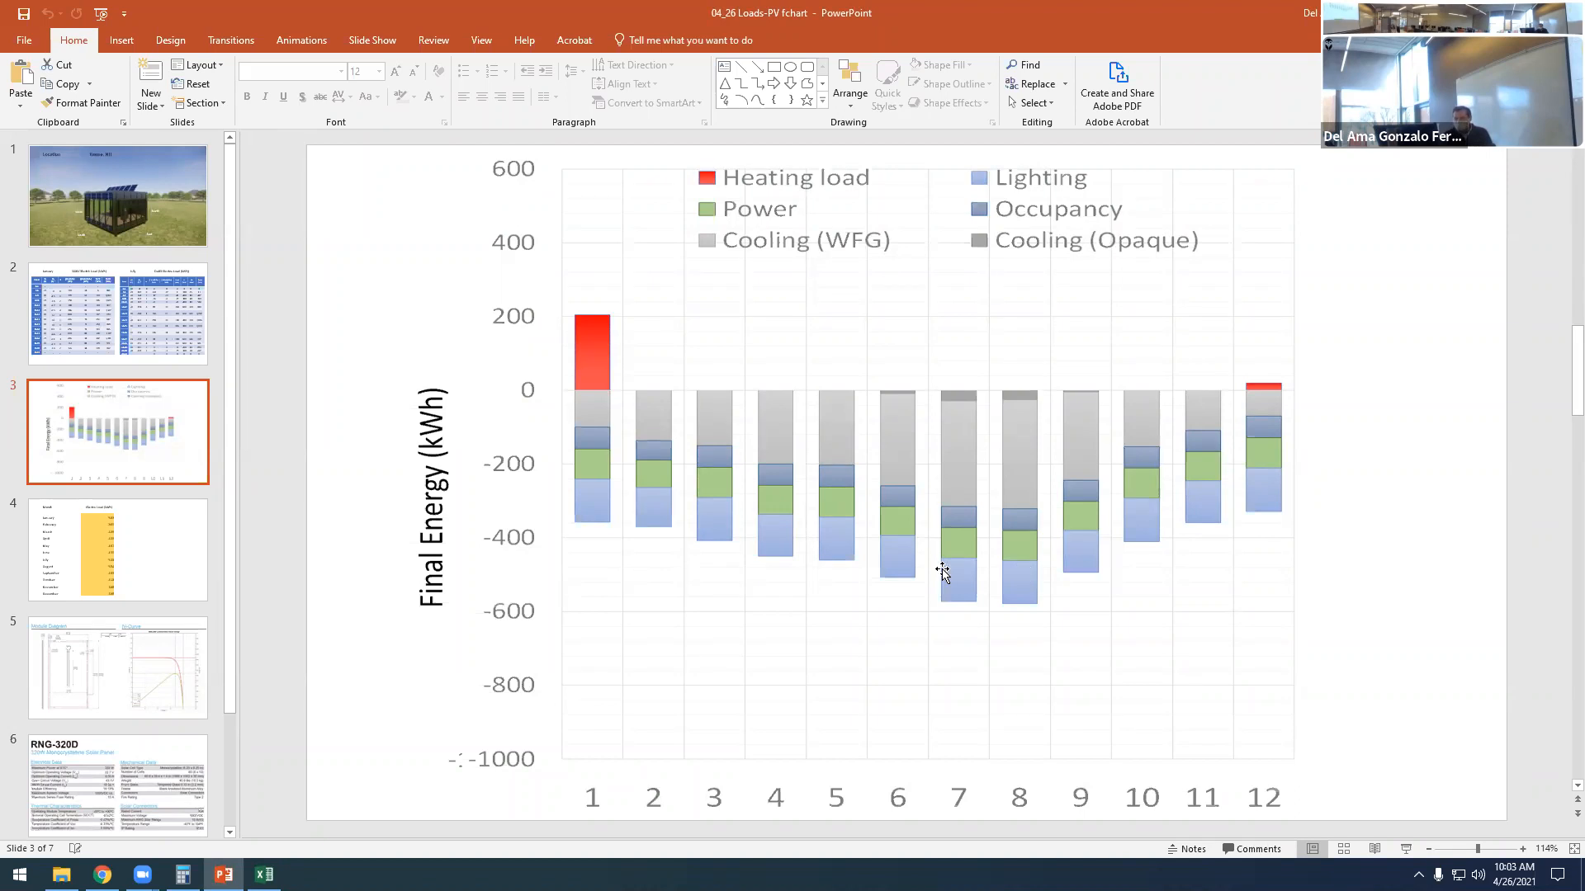
{"action": "left_click", "coordinate": [170, 322]}
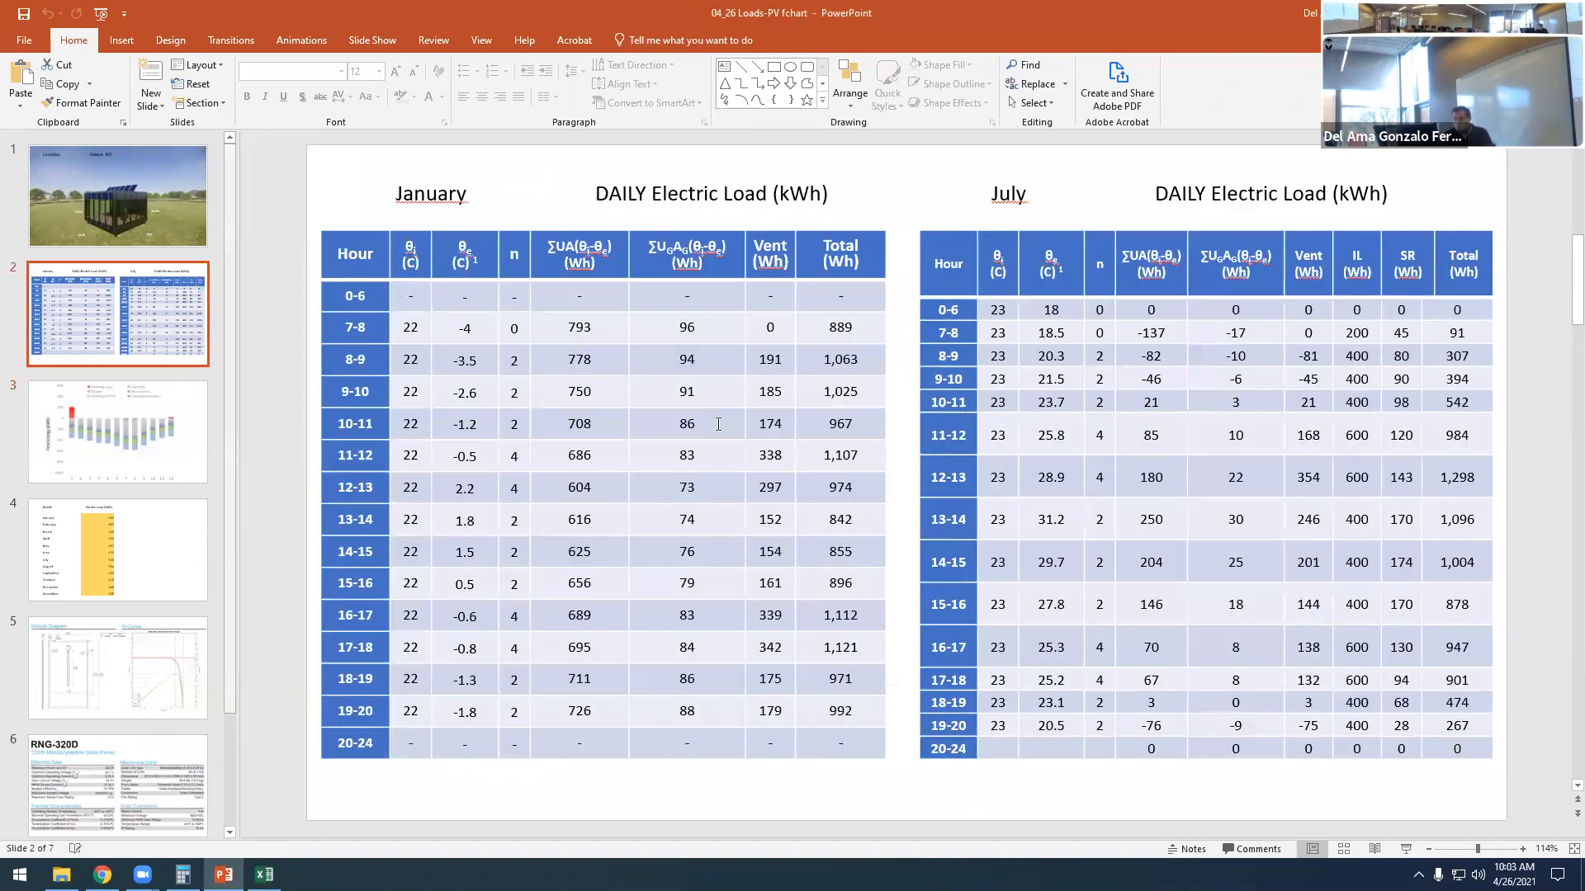
{"action": "left_click", "coordinate": [101, 407]}
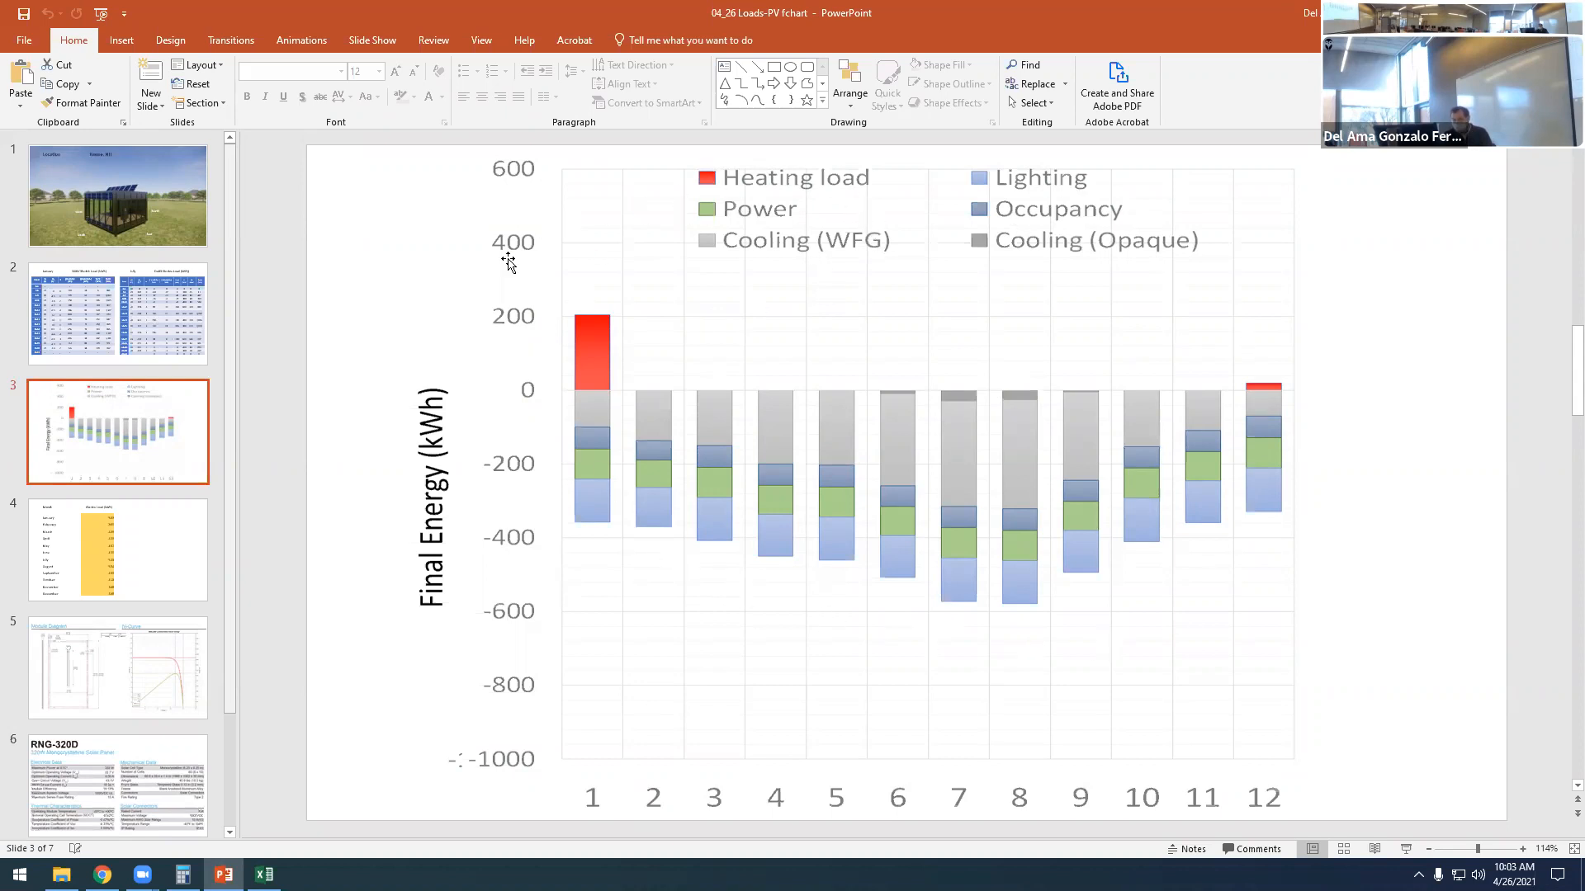
{"action": "left_click", "coordinate": [178, 347]}
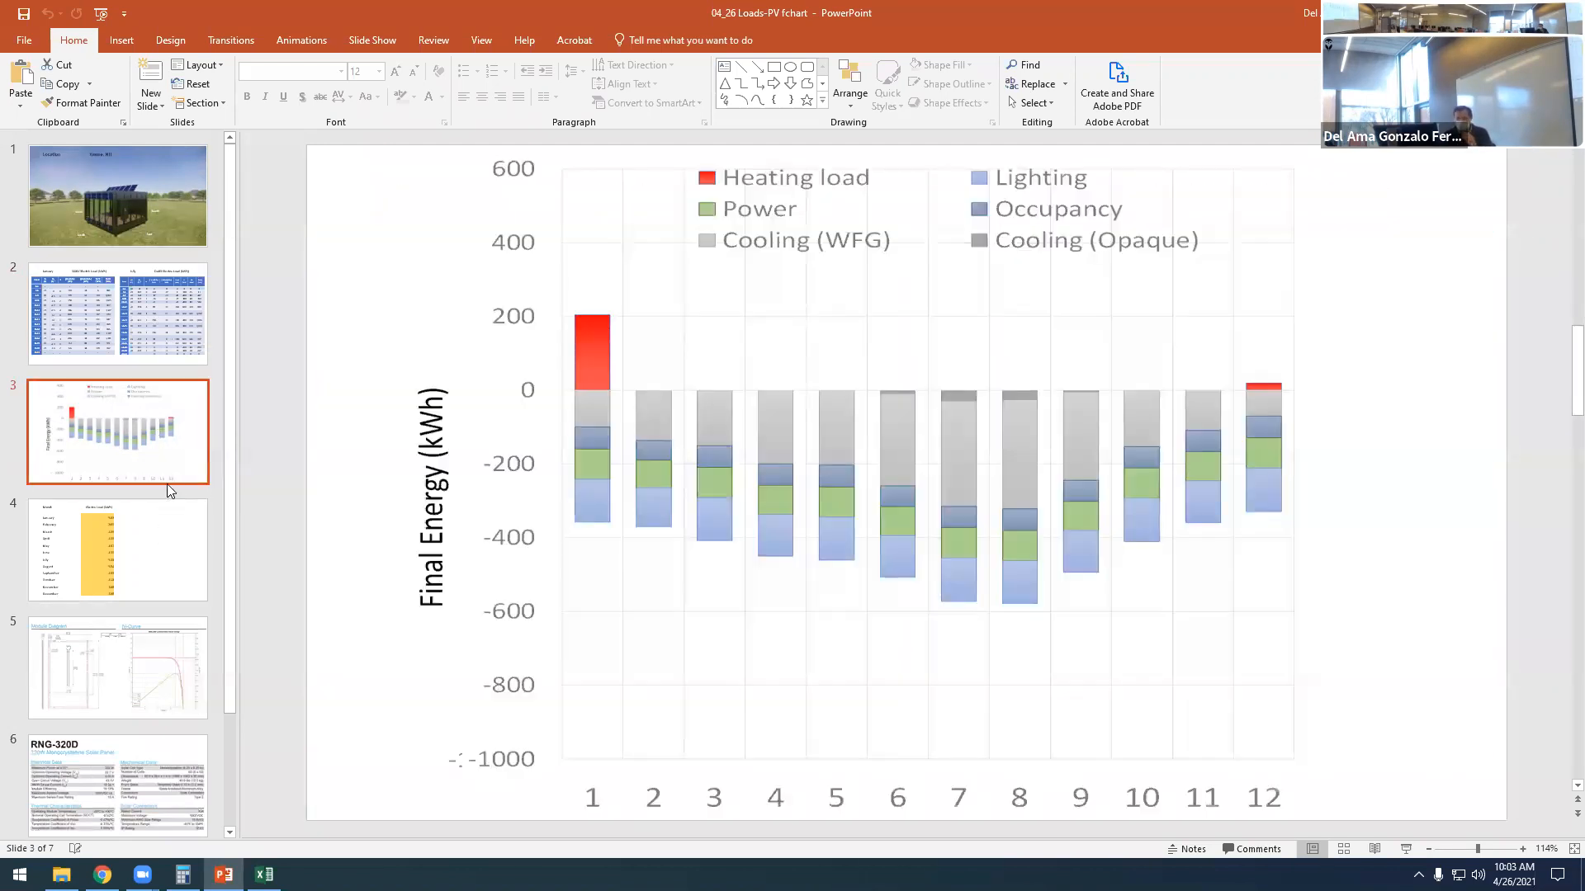
- Compare slide 4's monthly Electric Load (kWh) table with slide 3's Final Energy chart, examining the January value
{"action": "left_click", "coordinate": [163, 560]}
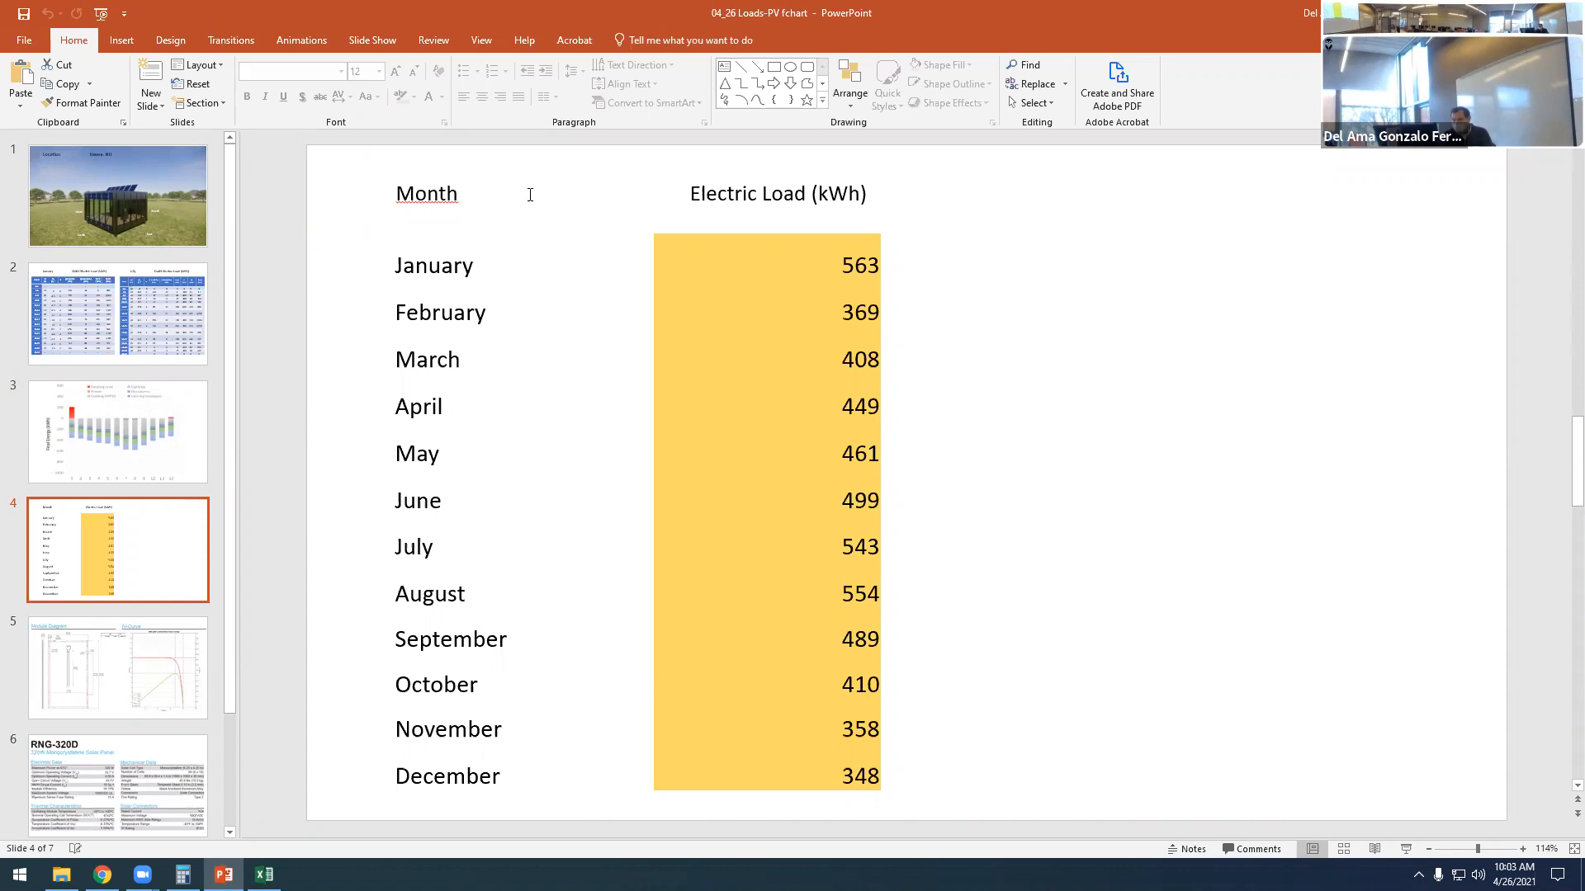
{"action": "left_click", "coordinate": [176, 388]}
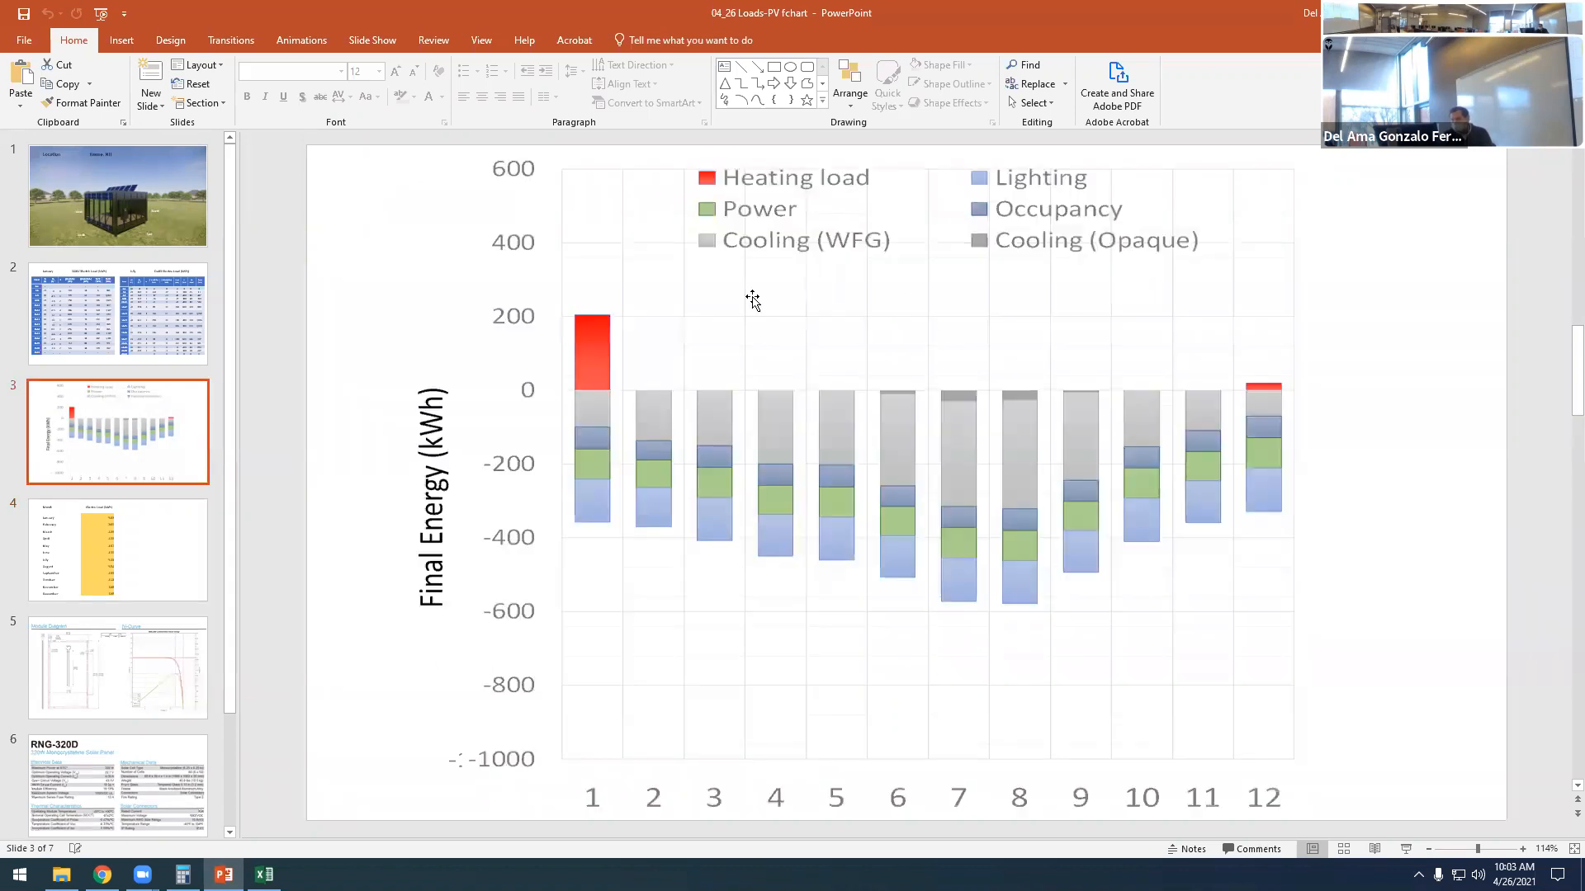
{"action": "left_click", "coordinate": [85, 536]}
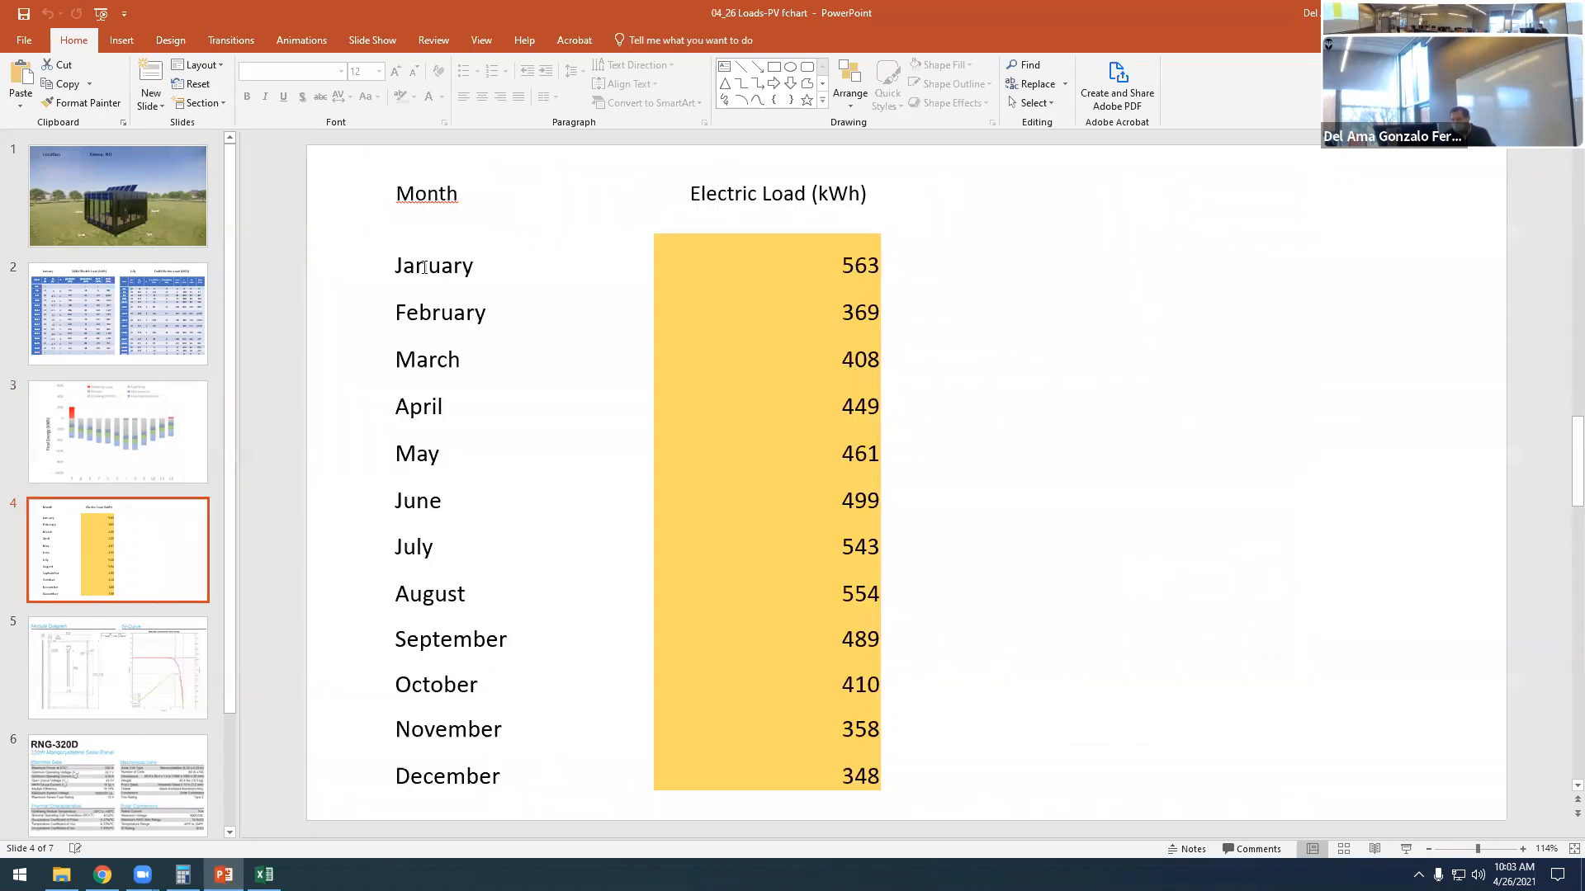
{"action": "left_click_drag", "start_coordinate": [834, 266], "coordinate": [863, 265]}
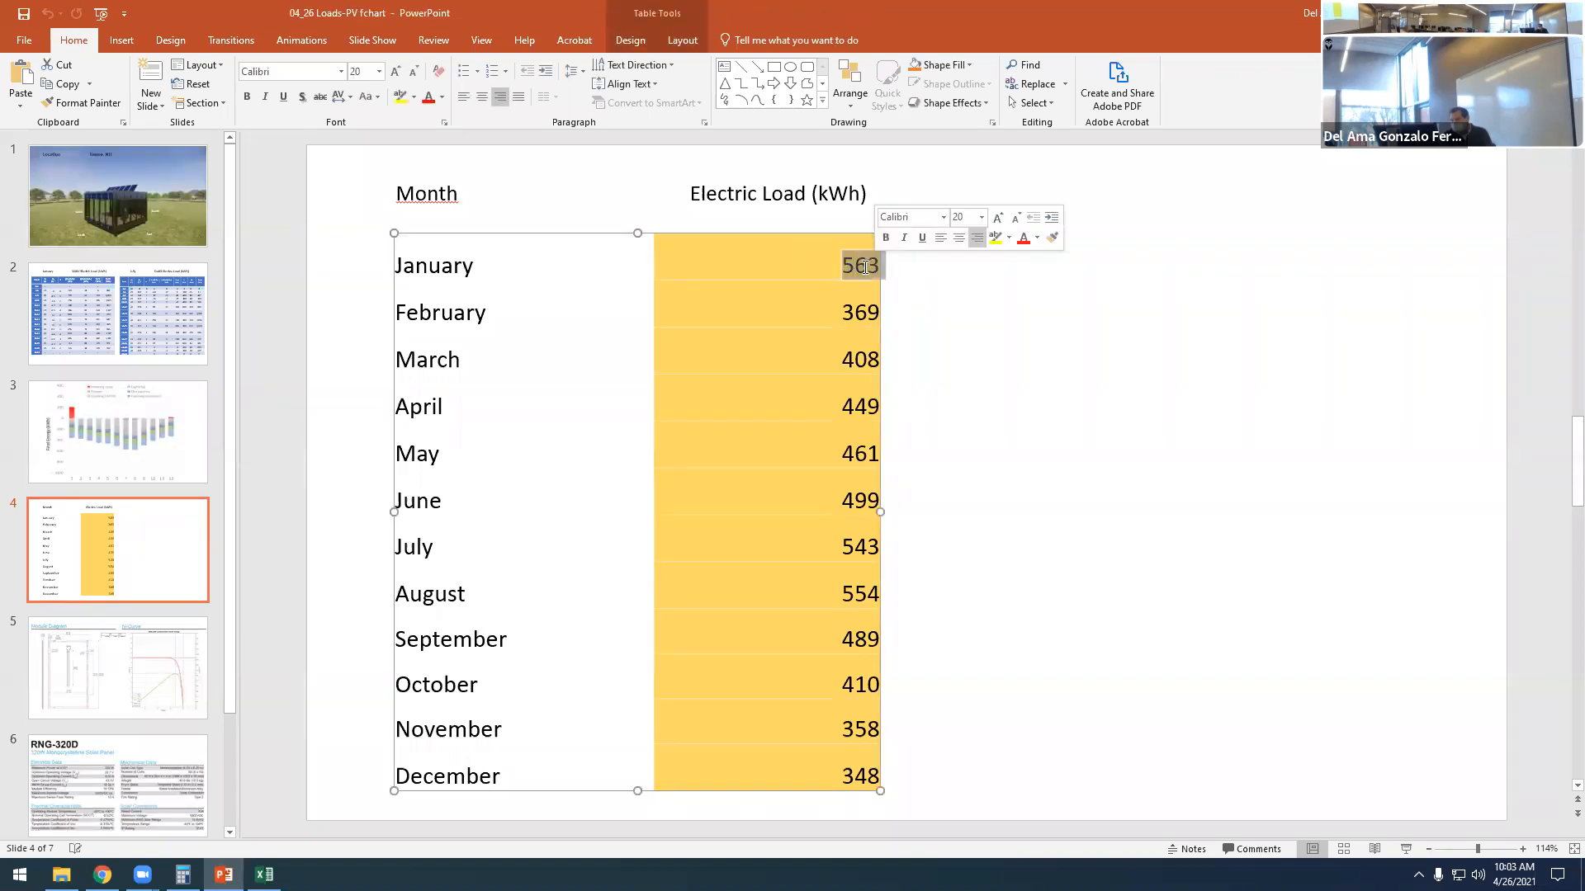
{"action": "left_click", "coordinate": [152, 426]}
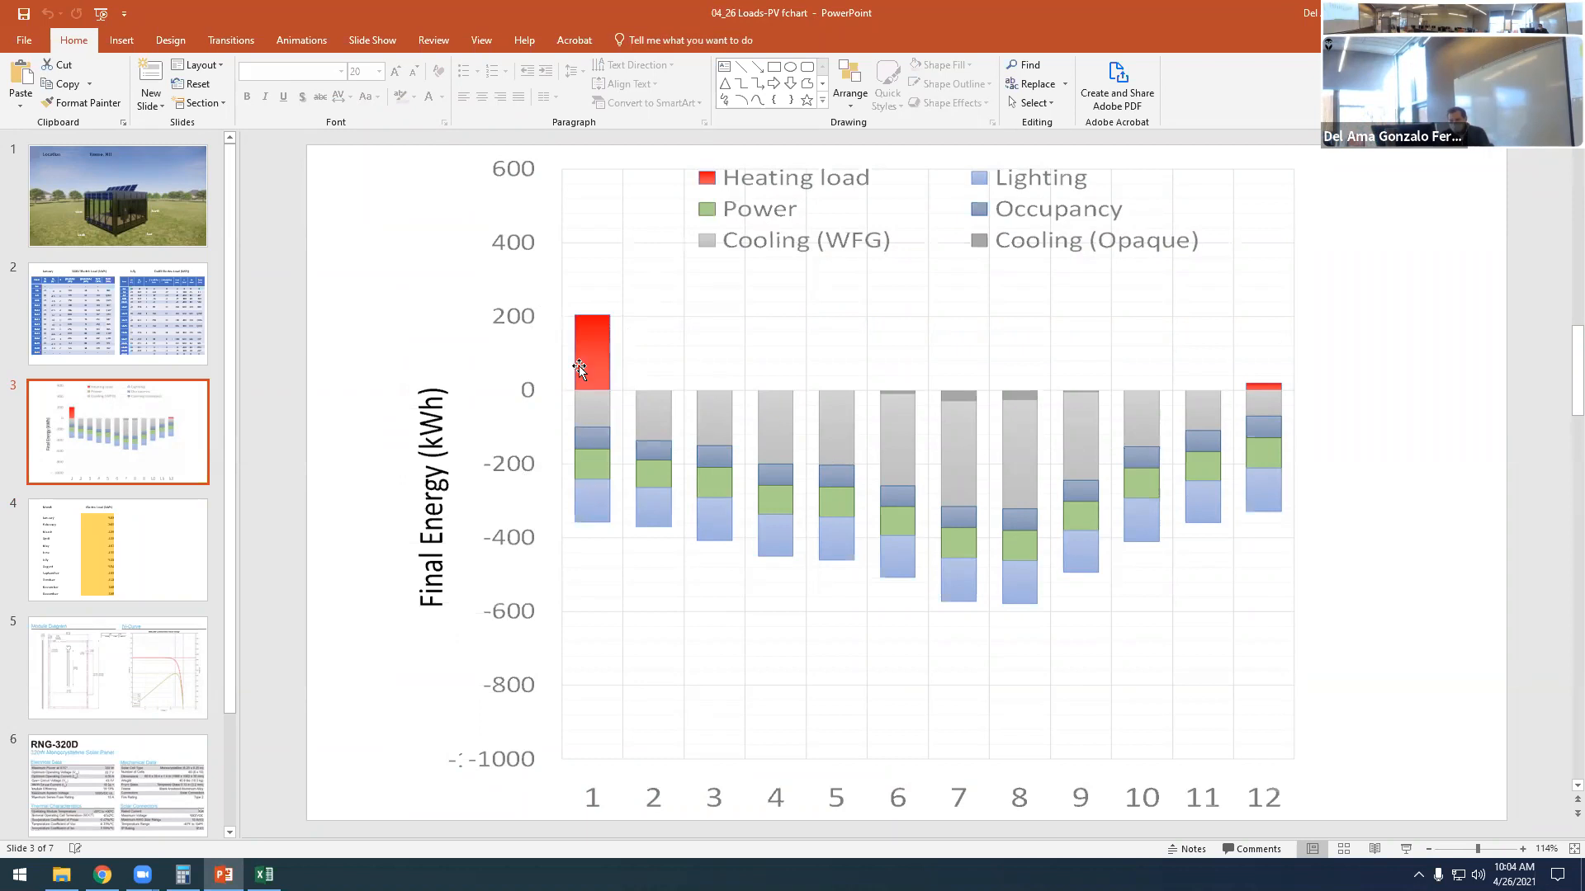
{"action": "key", "text": "Page_Down"}
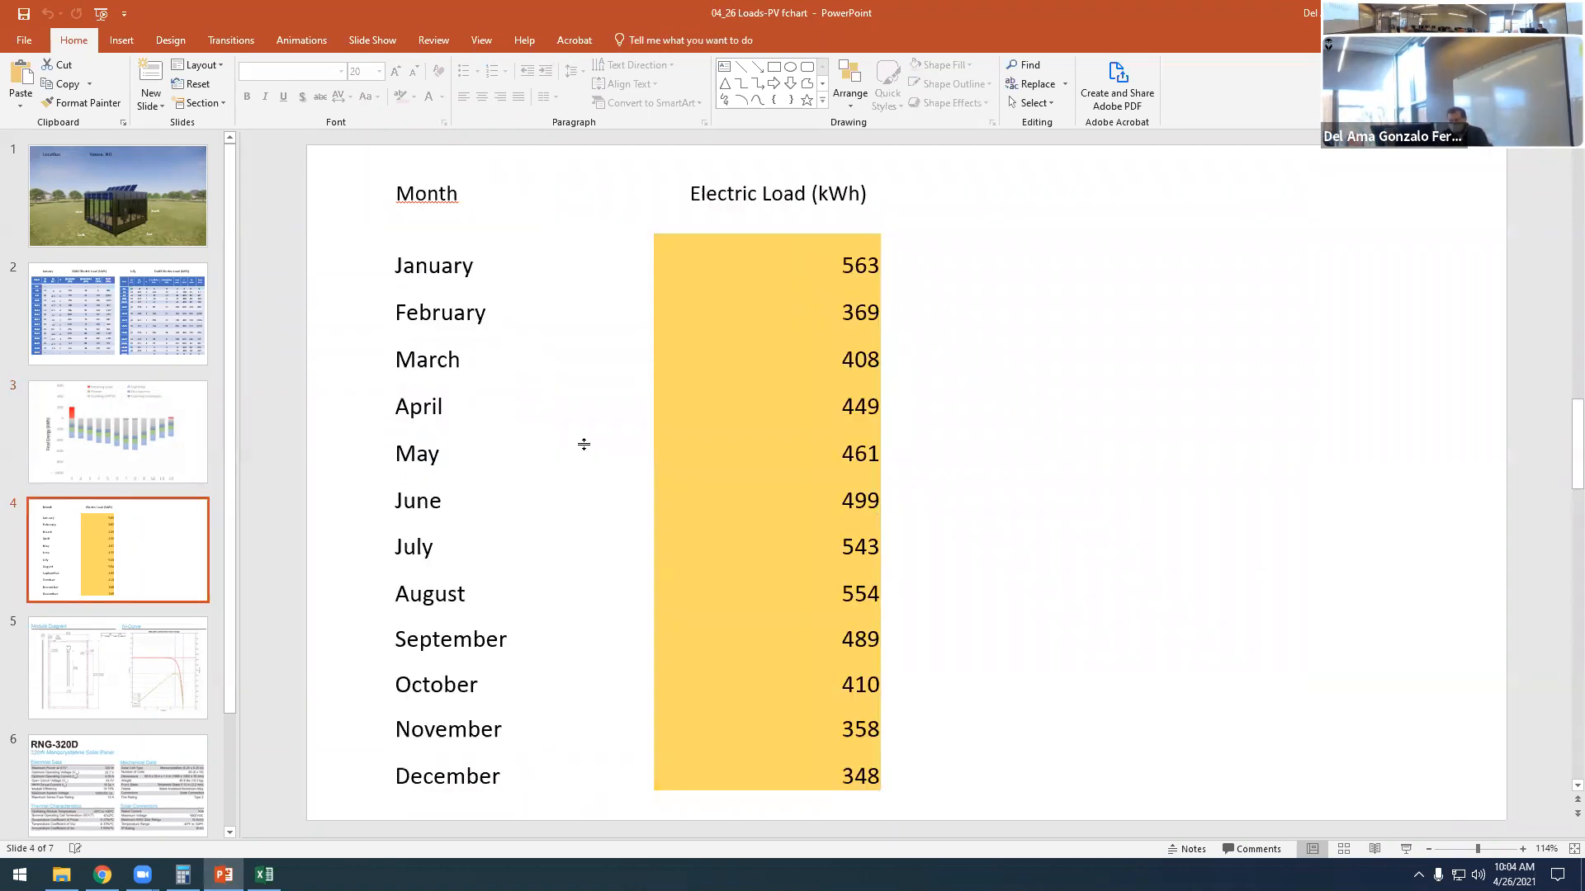
- Compare slide 4's monthly Electric Load (kWh) table with slide 3's Final Energy chart, highlighting the July value and the full load column
{"action": "left_click_drag", "start_coordinate": [837, 312], "coordinate": [873, 311]}
{"action": "left_click", "coordinate": [91, 465]}
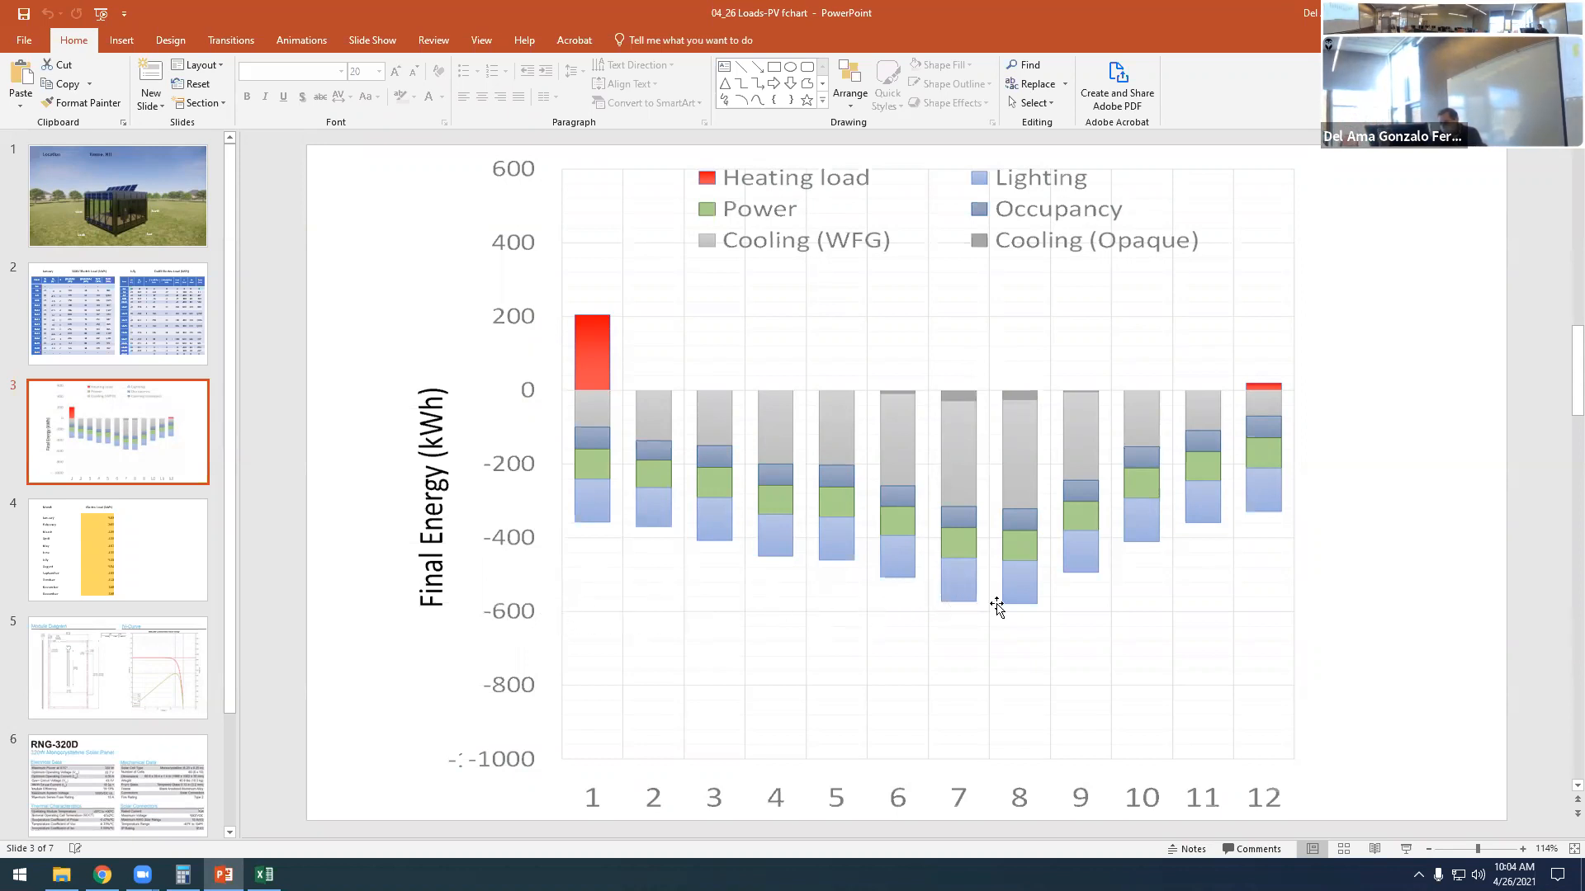
{"action": "left_click", "coordinate": [148, 559]}
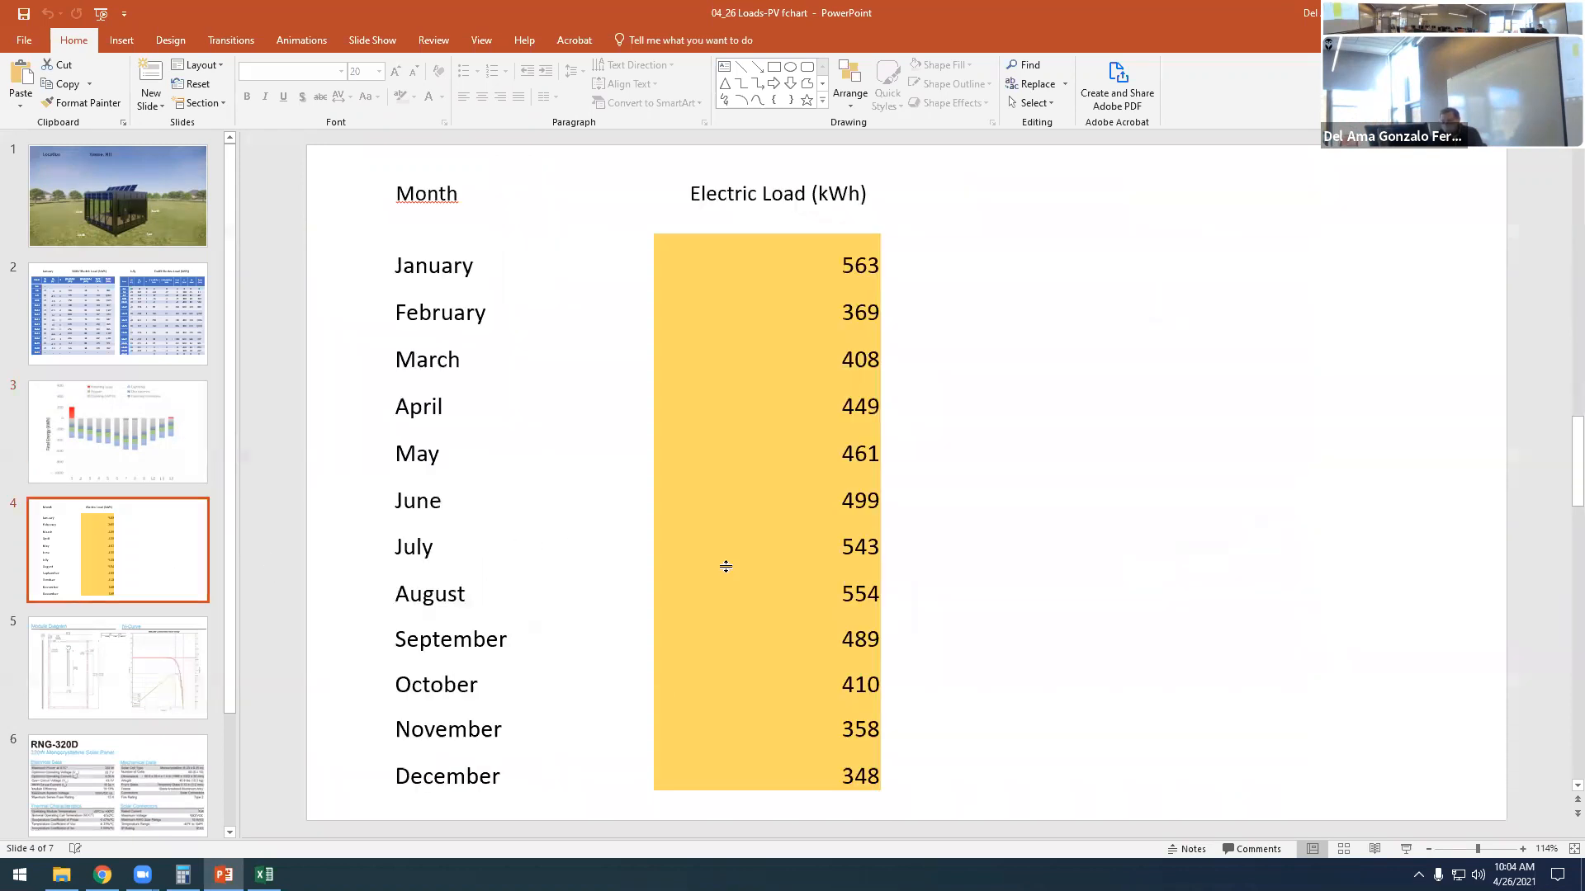
{"action": "left_click", "coordinate": [843, 554]}
{"action": "double_click", "coordinate": [859, 549]}
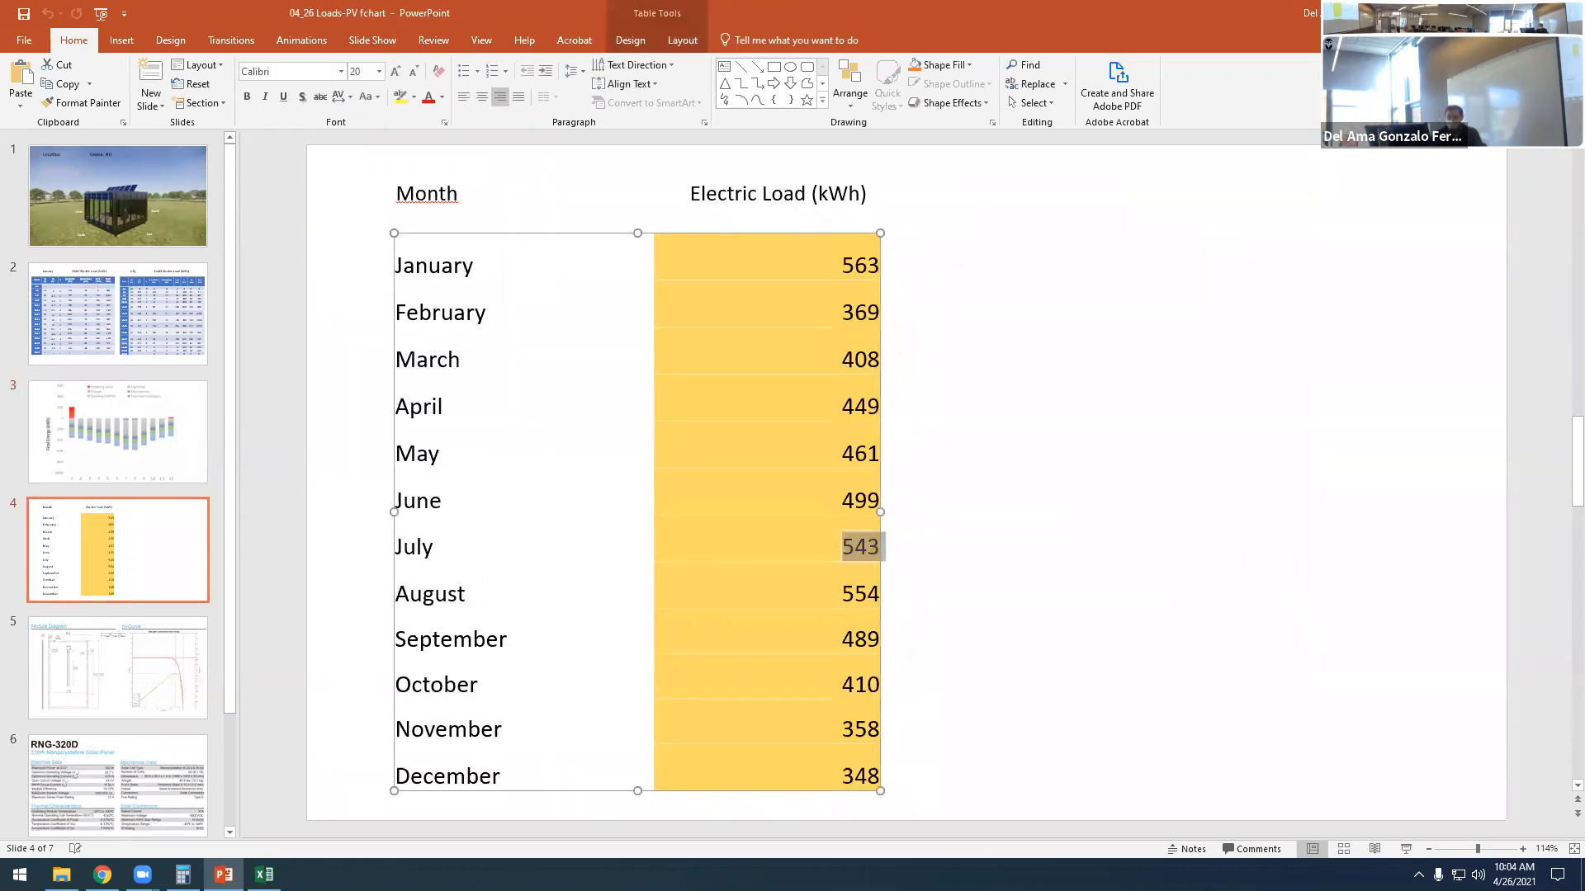
{"action": "left_click", "coordinate": [826, 449]}
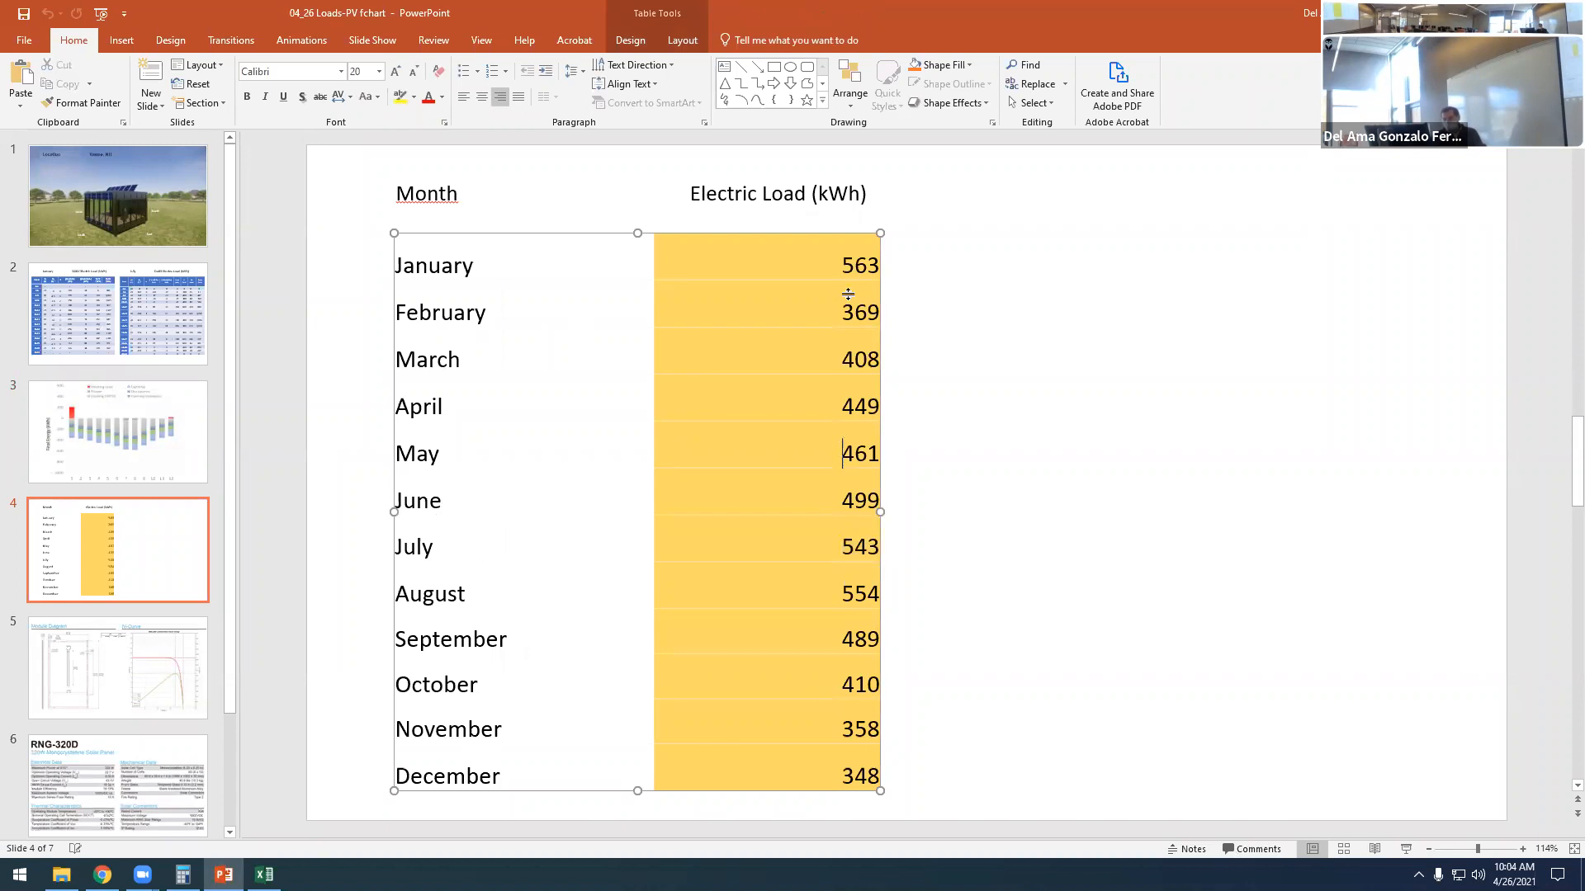
{"action": "left_click_drag", "start_coordinate": [838, 262], "coordinate": [834, 776]}
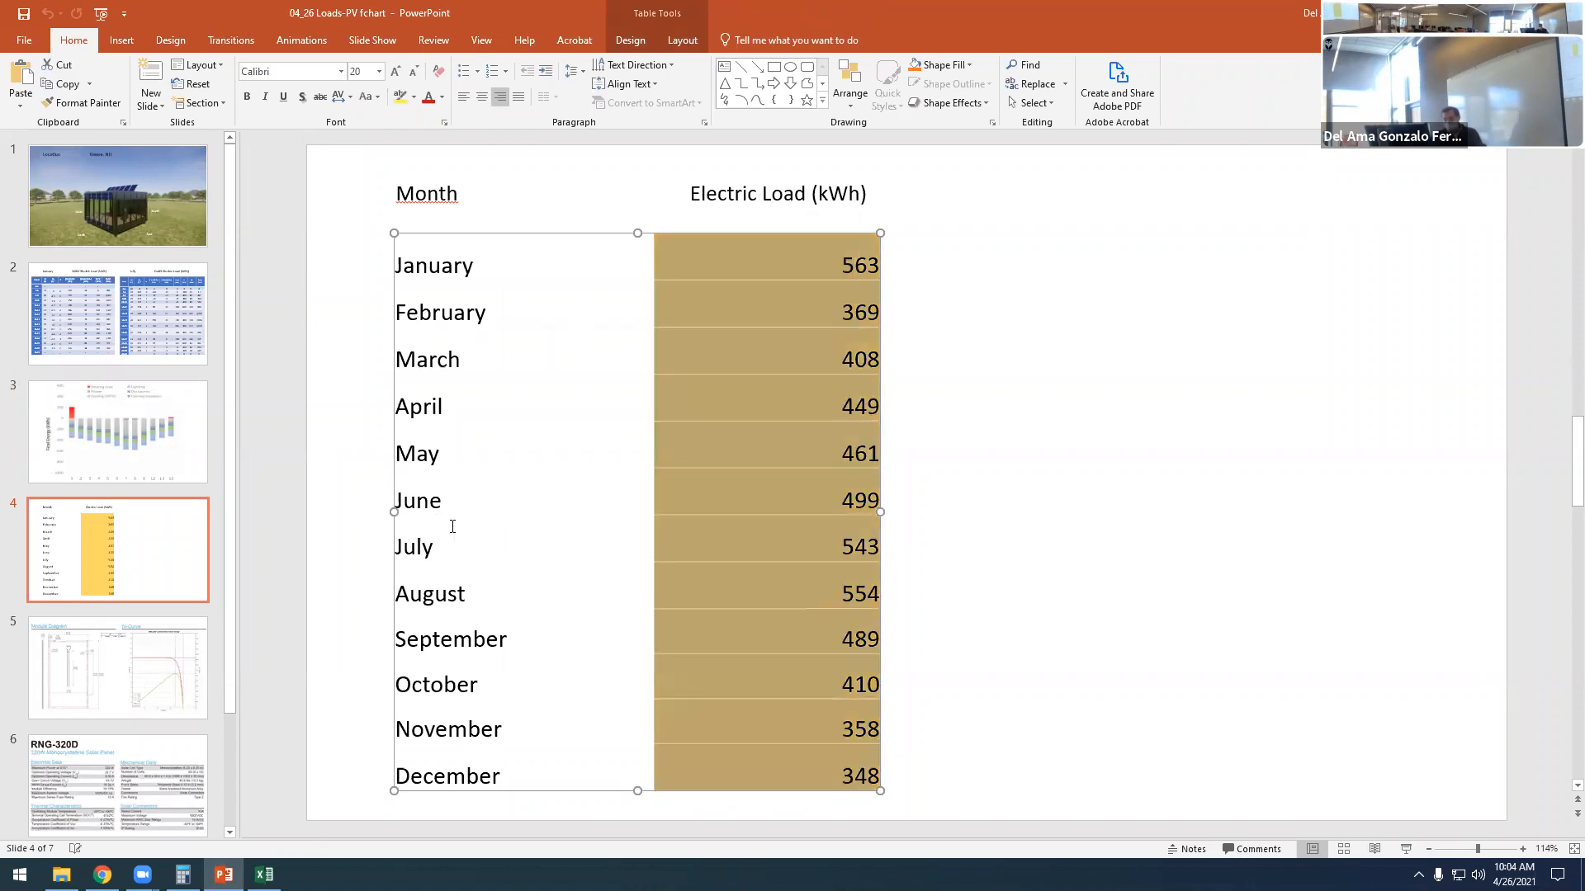
- Check the January, July and August electric loads on slide 4 against the matching bars in slide 3's Final Energy chart
{"action": "left_click", "coordinate": [157, 456]}
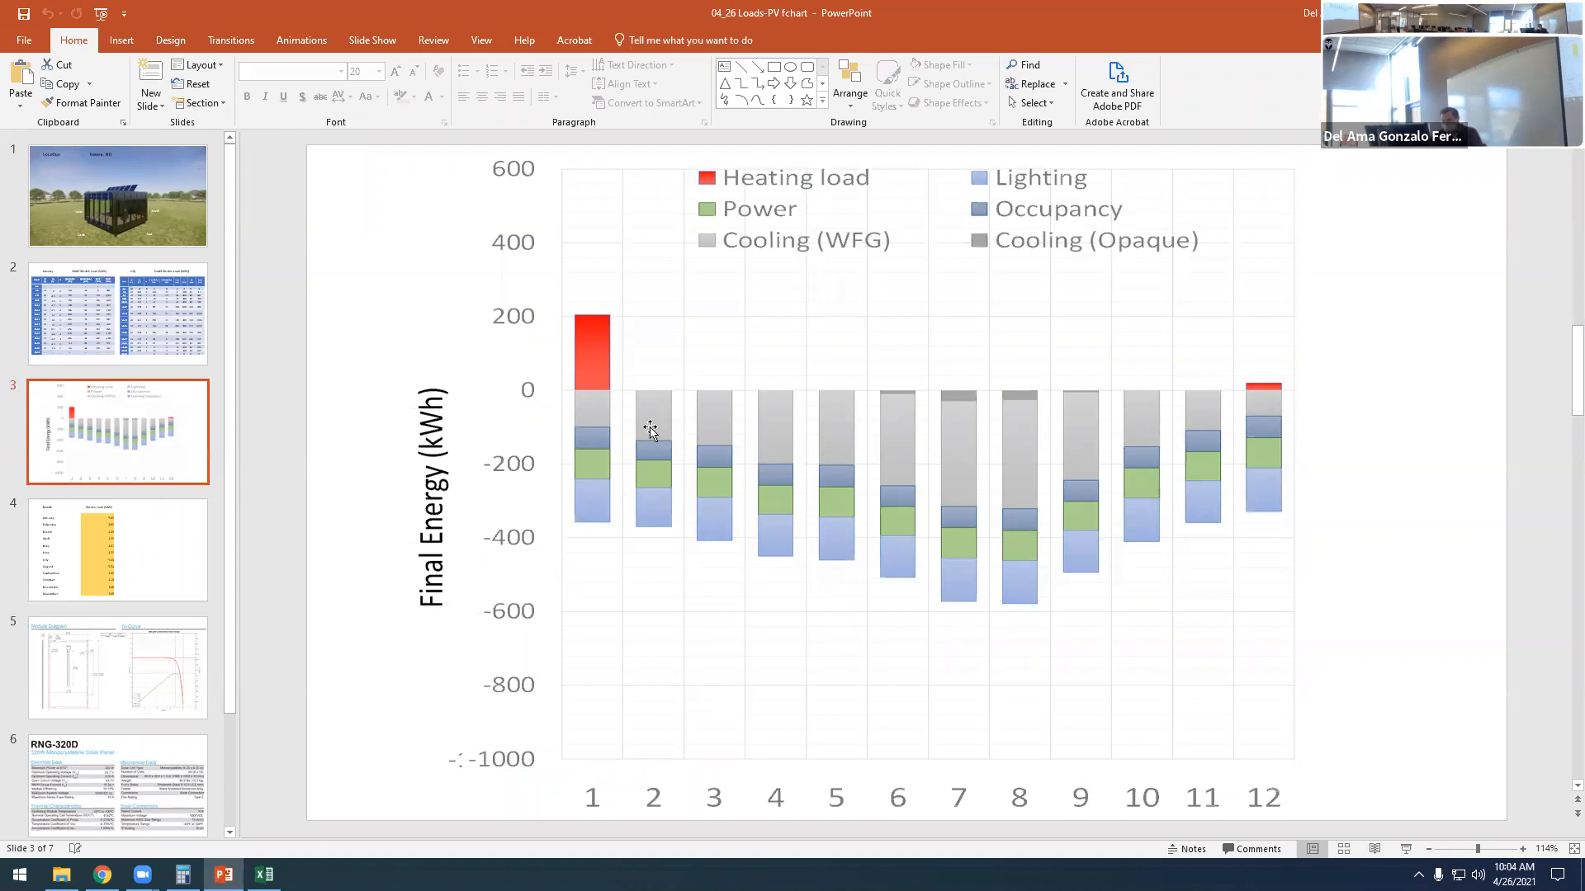
{"action": "left_click", "coordinate": [157, 580]}
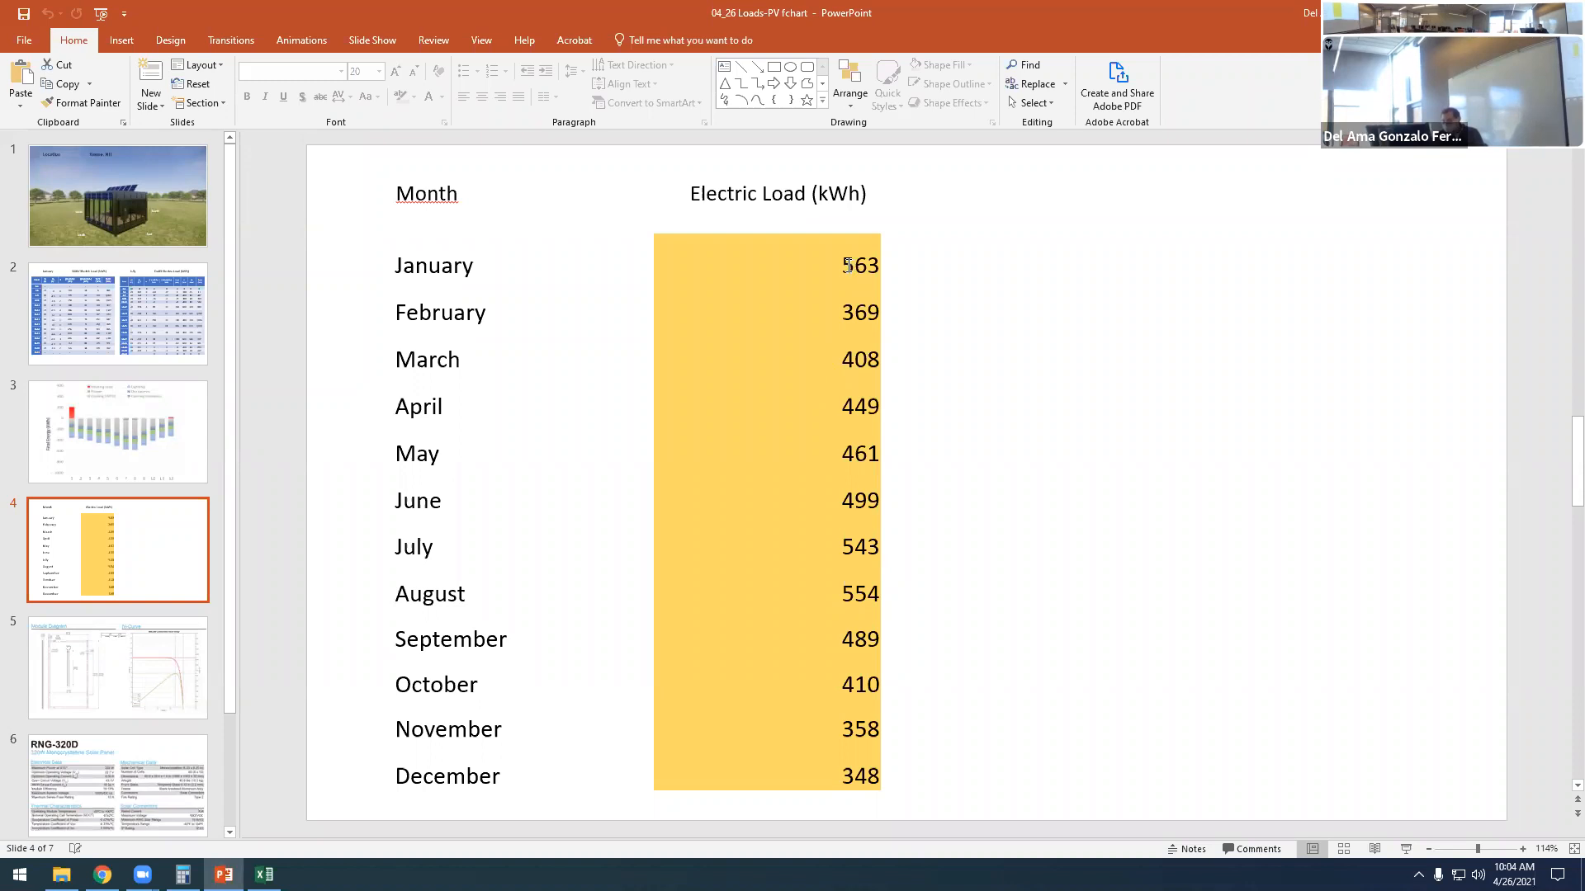
{"action": "key", "text": "Up"}
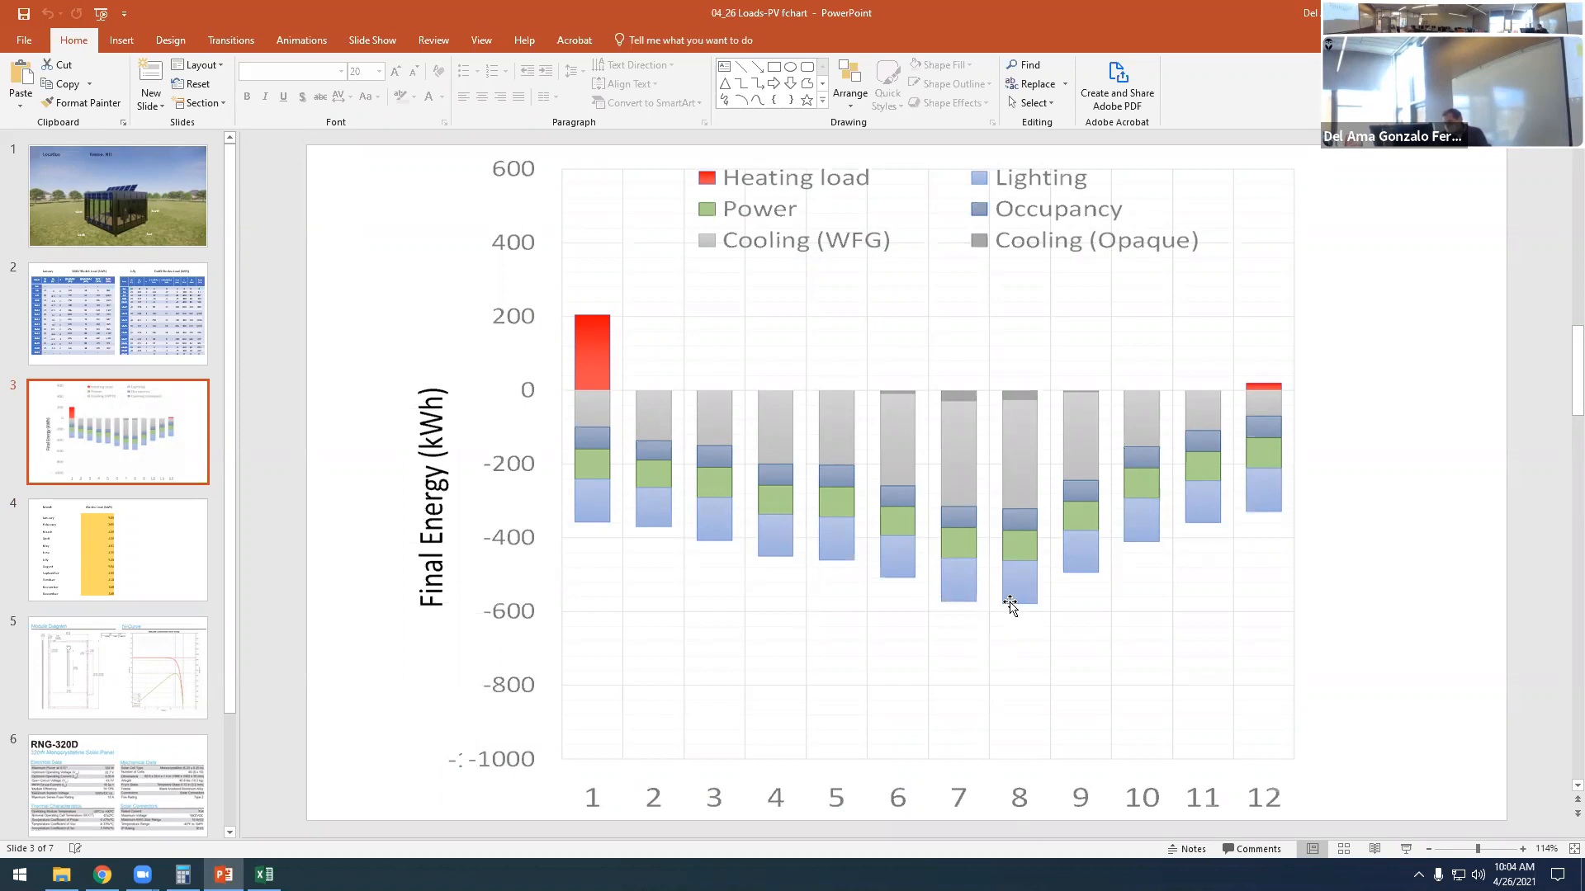
{"action": "left_click", "coordinate": [147, 571]}
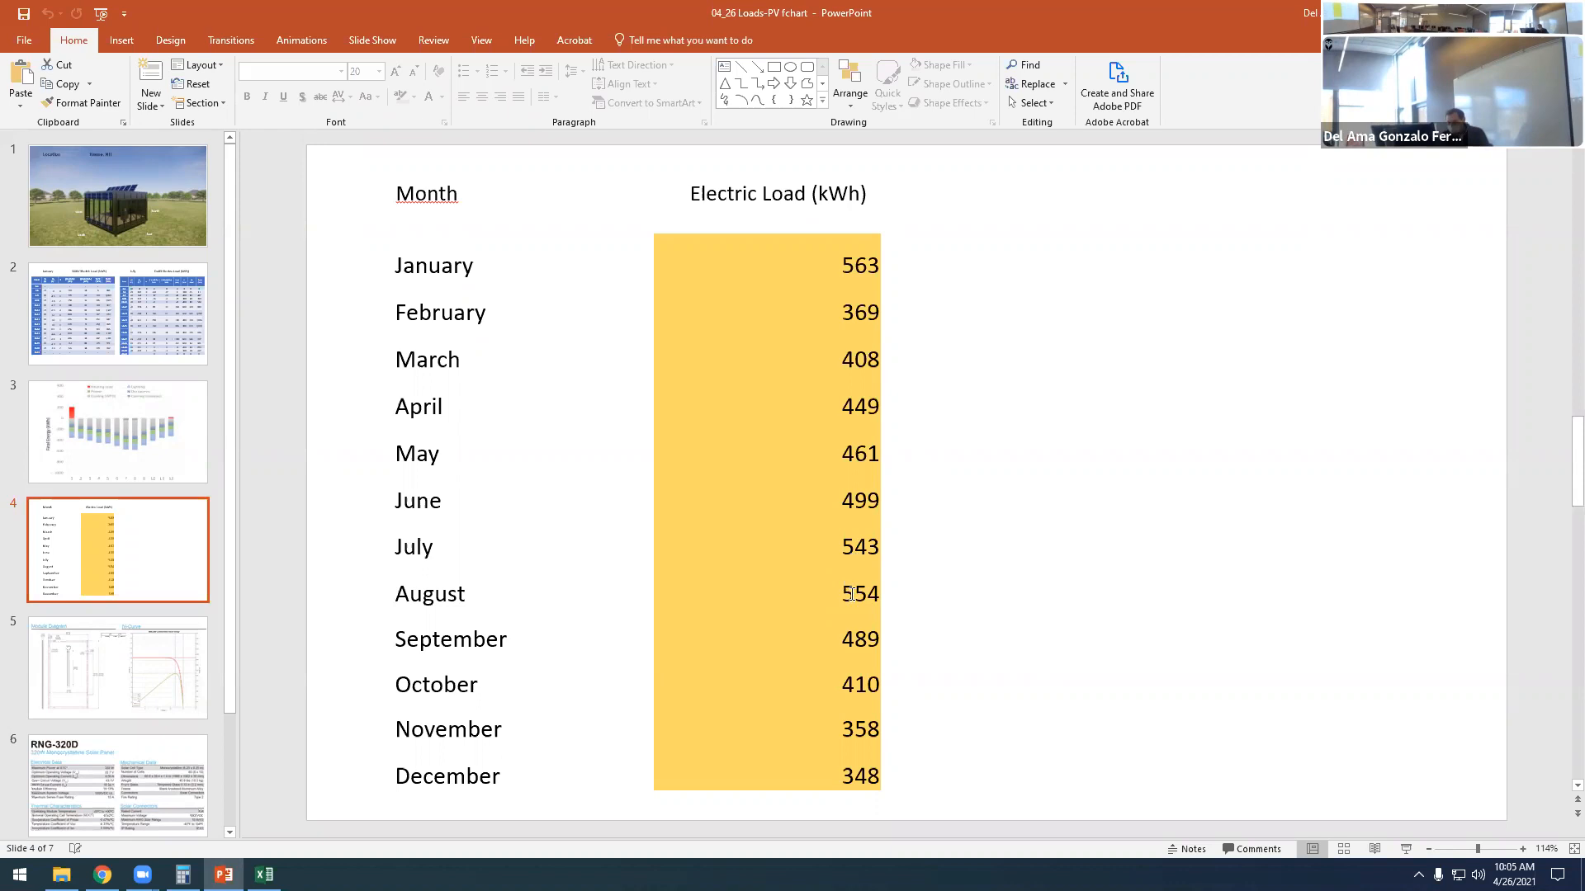
{"action": "left_click", "coordinate": [850, 594]}
{"action": "left_click_drag", "start_coordinate": [844, 593], "coordinate": [866, 547]}
{"action": "left_click", "coordinate": [852, 548]}
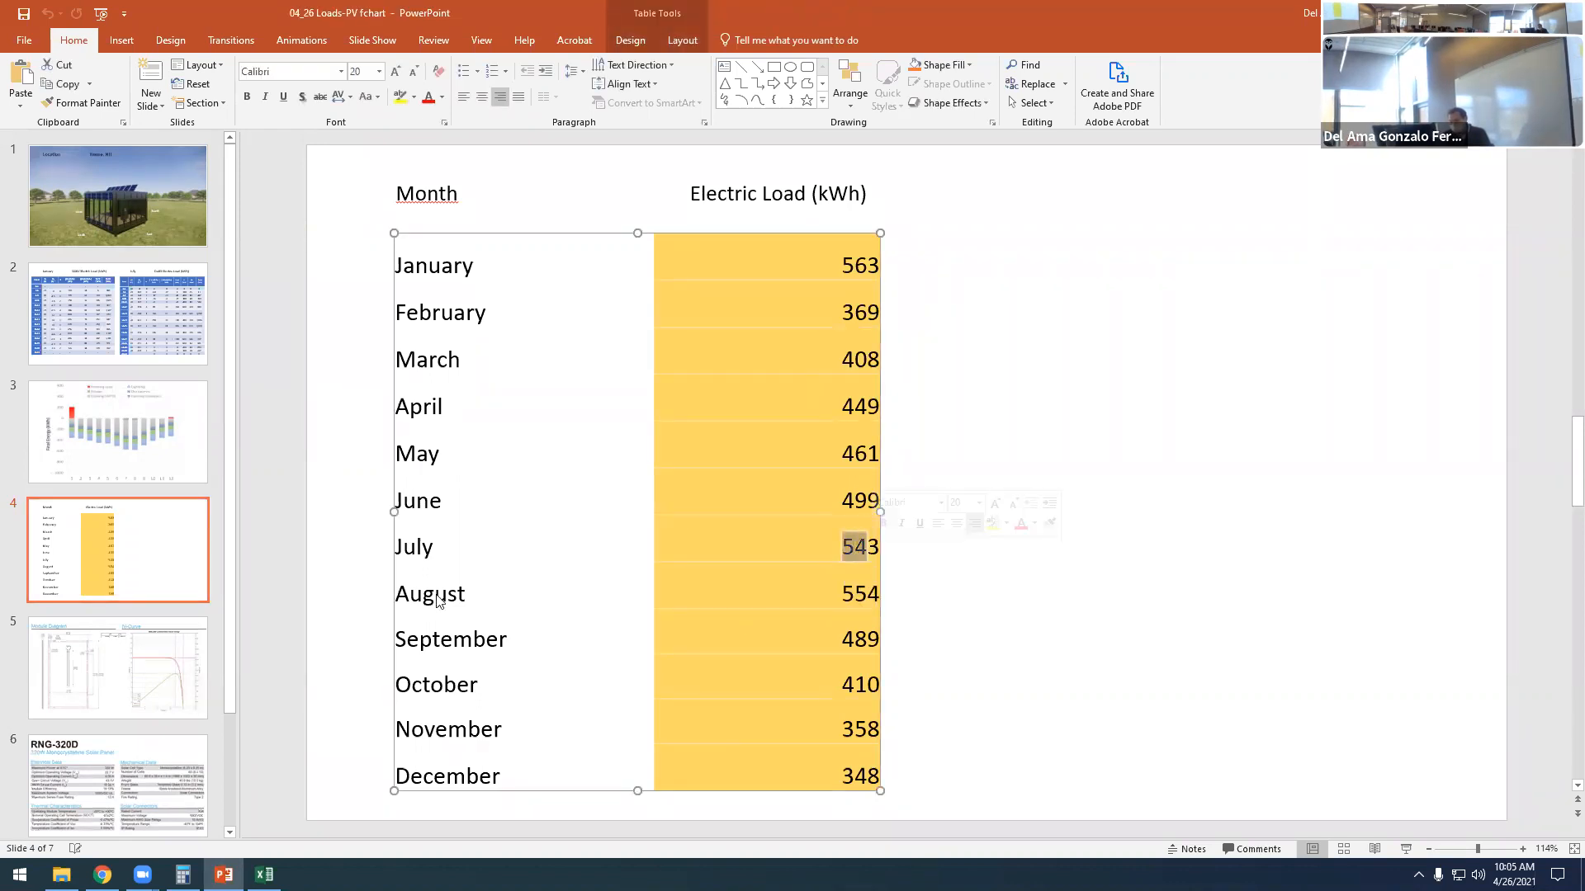
- Review the August bar in slide 3's chart, and highlight the January to December electric loads on slide 4
{"action": "left_click", "coordinate": [138, 487]}
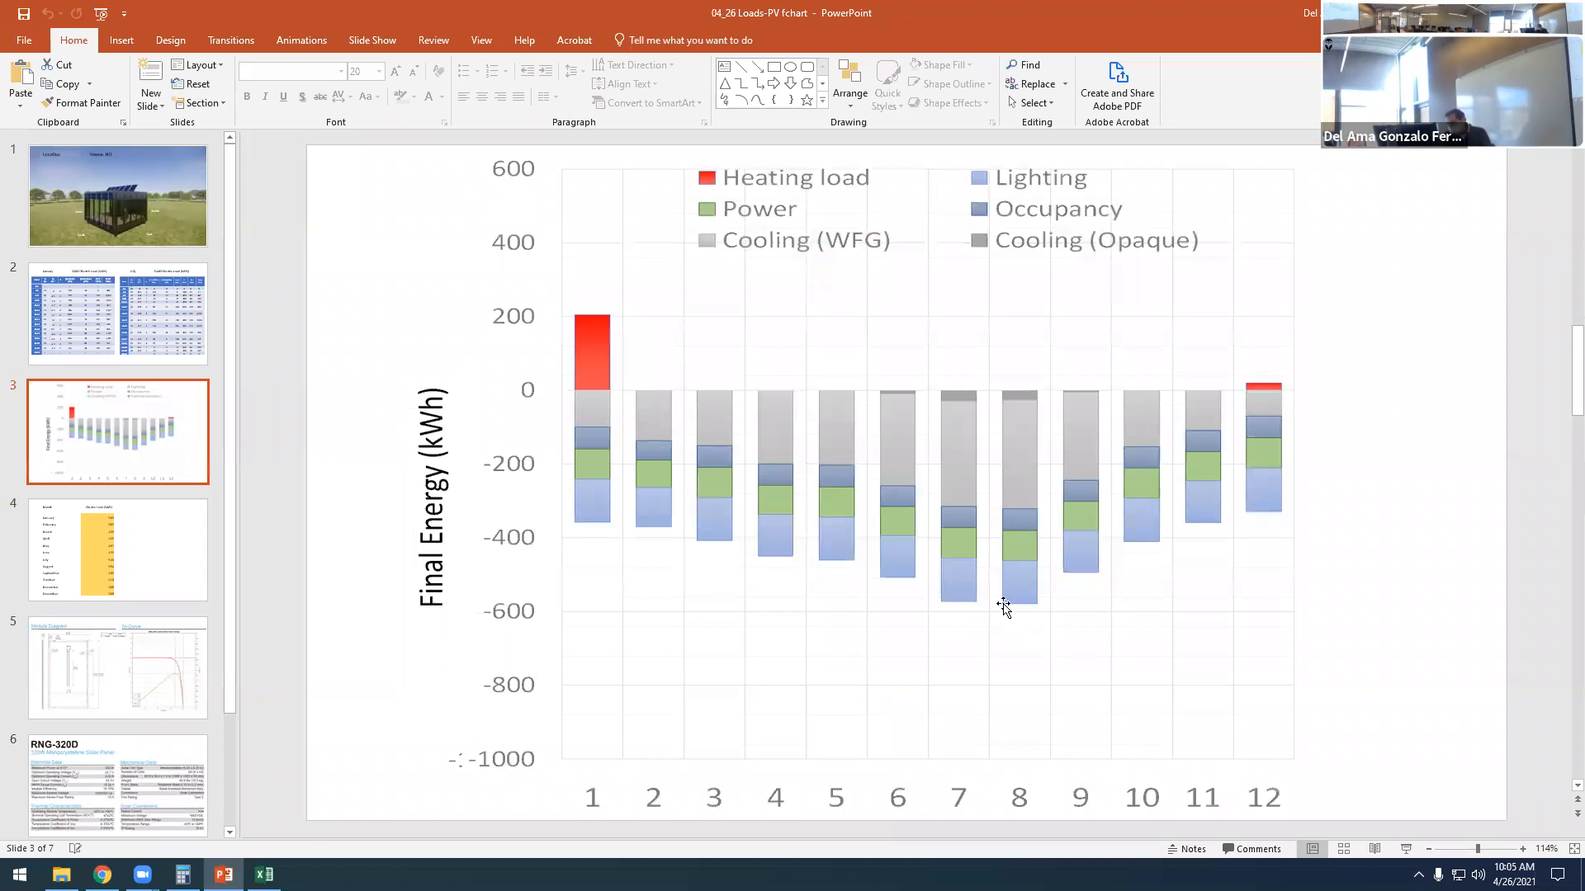
{"action": "left_click", "coordinate": [110, 545]}
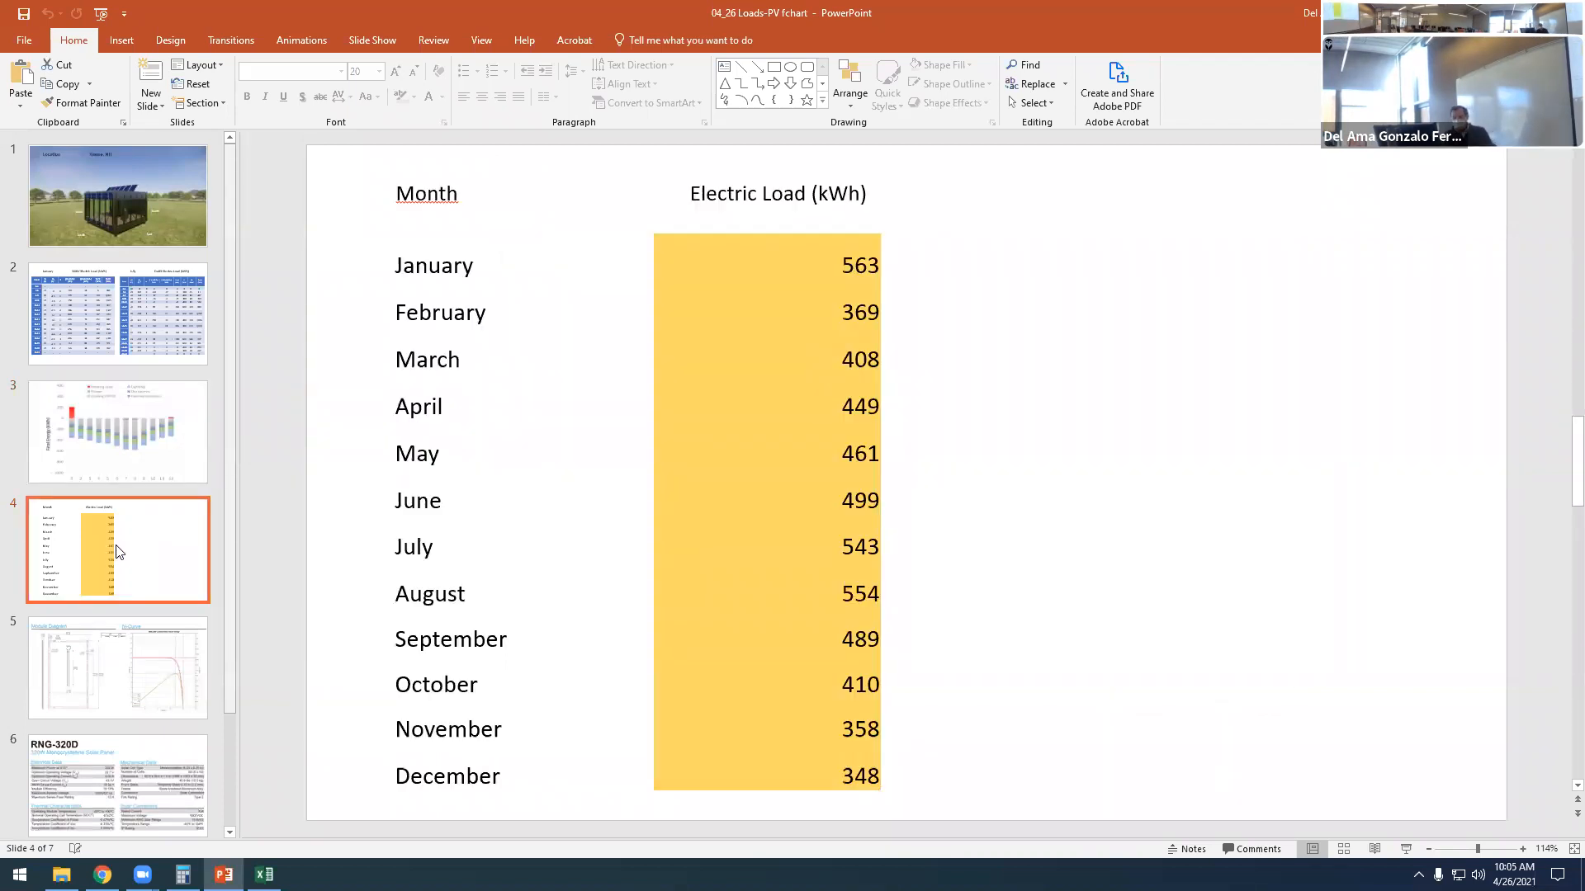
{"action": "left_click", "coordinate": [66, 400]}
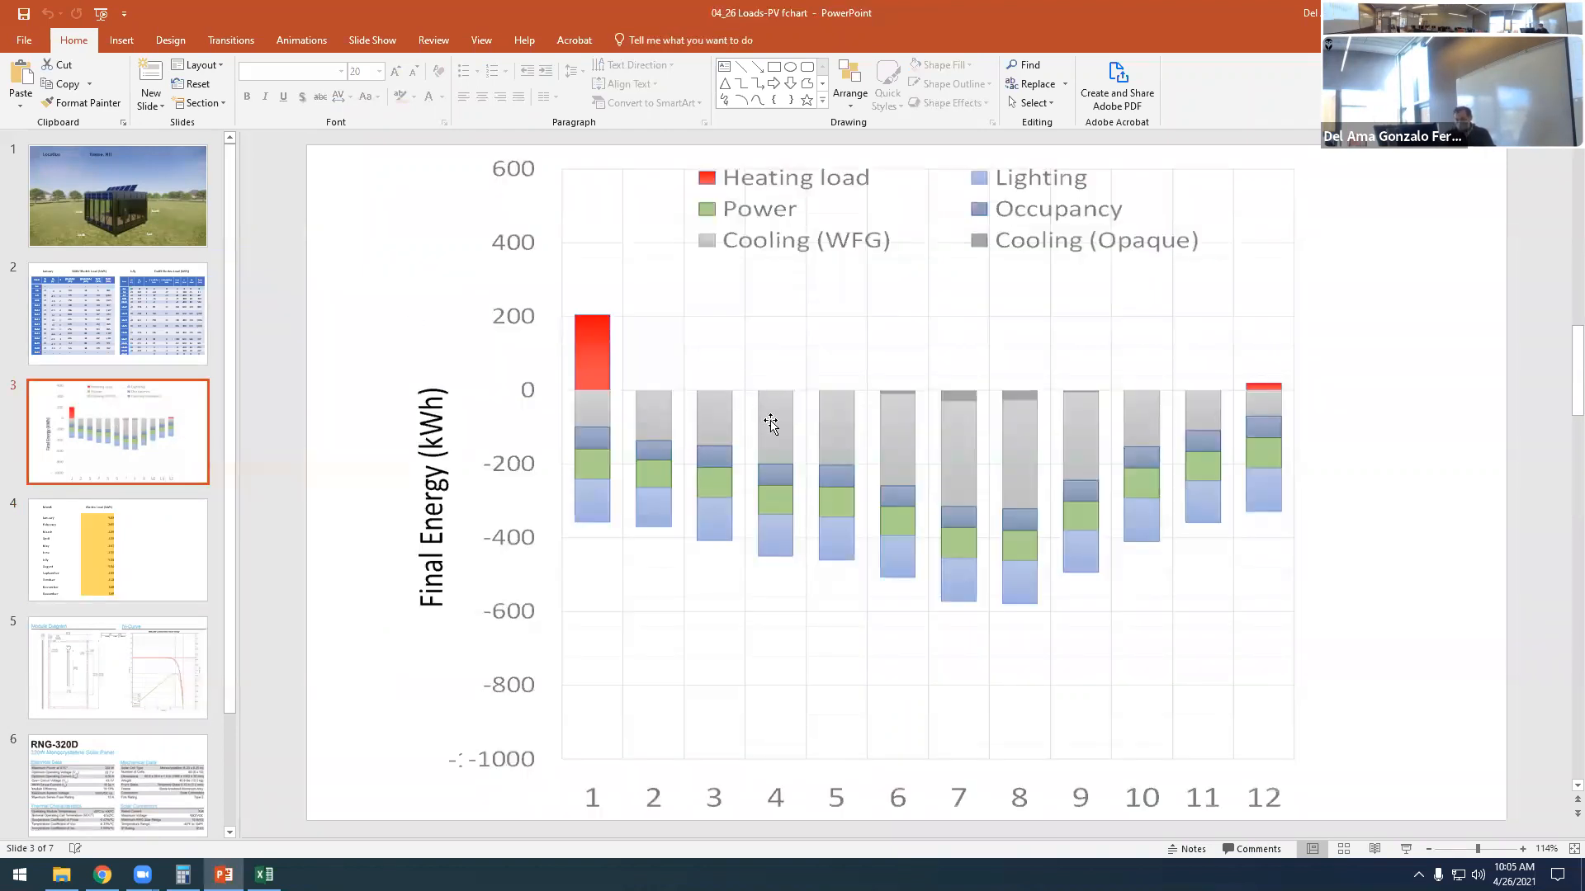
{"action": "left_click", "coordinate": [111, 529]}
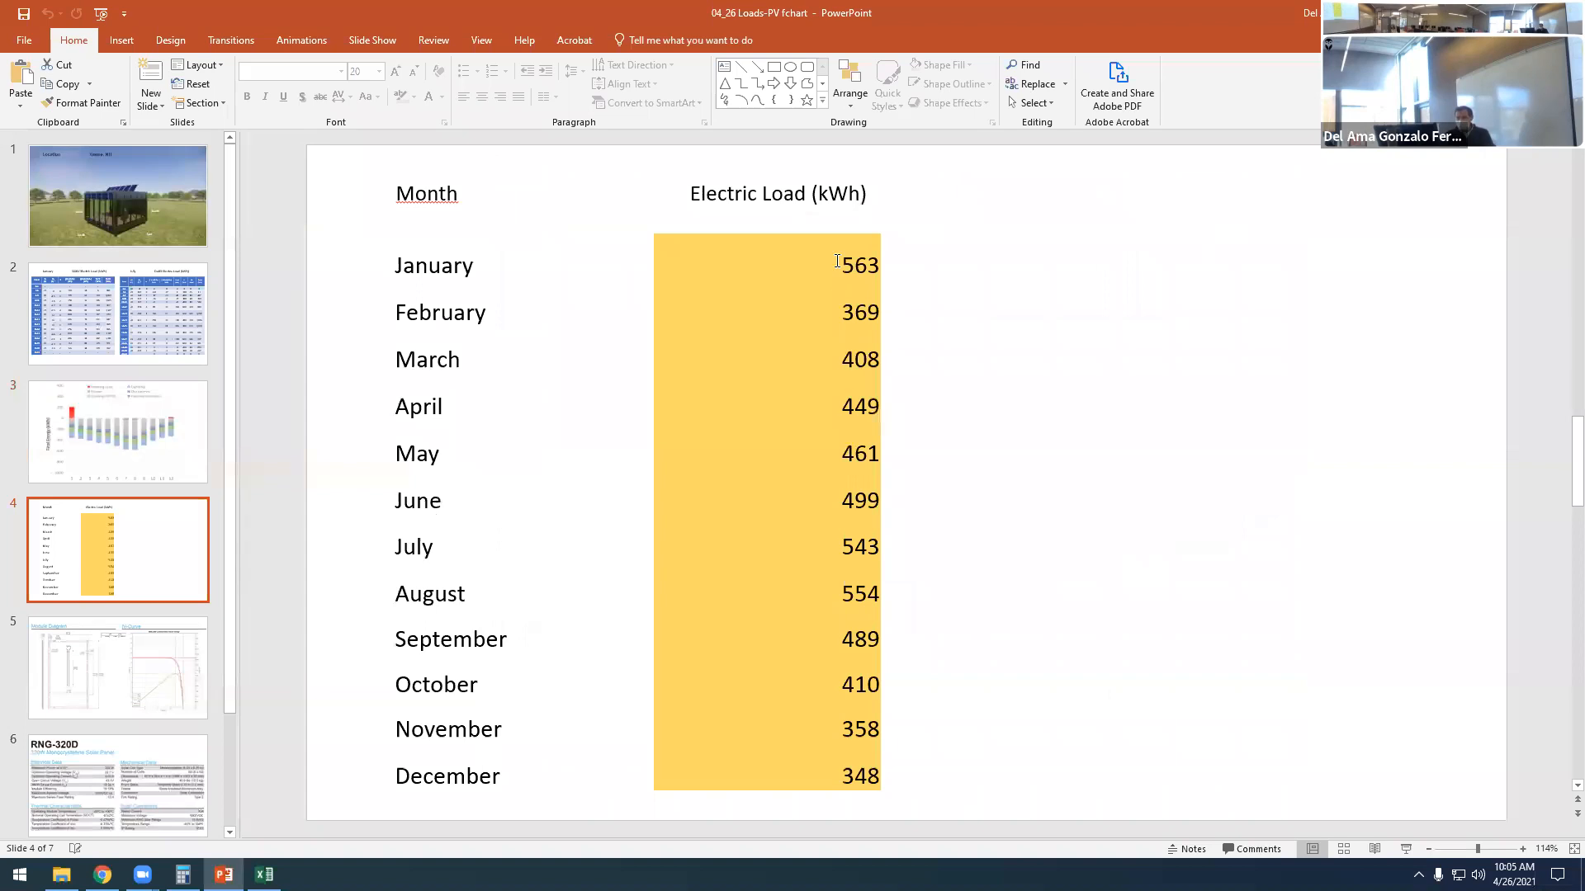
{"action": "left_click_drag", "start_coordinate": [837, 260], "coordinate": [850, 764]}
{"action": "left_click", "coordinate": [1003, 622]}
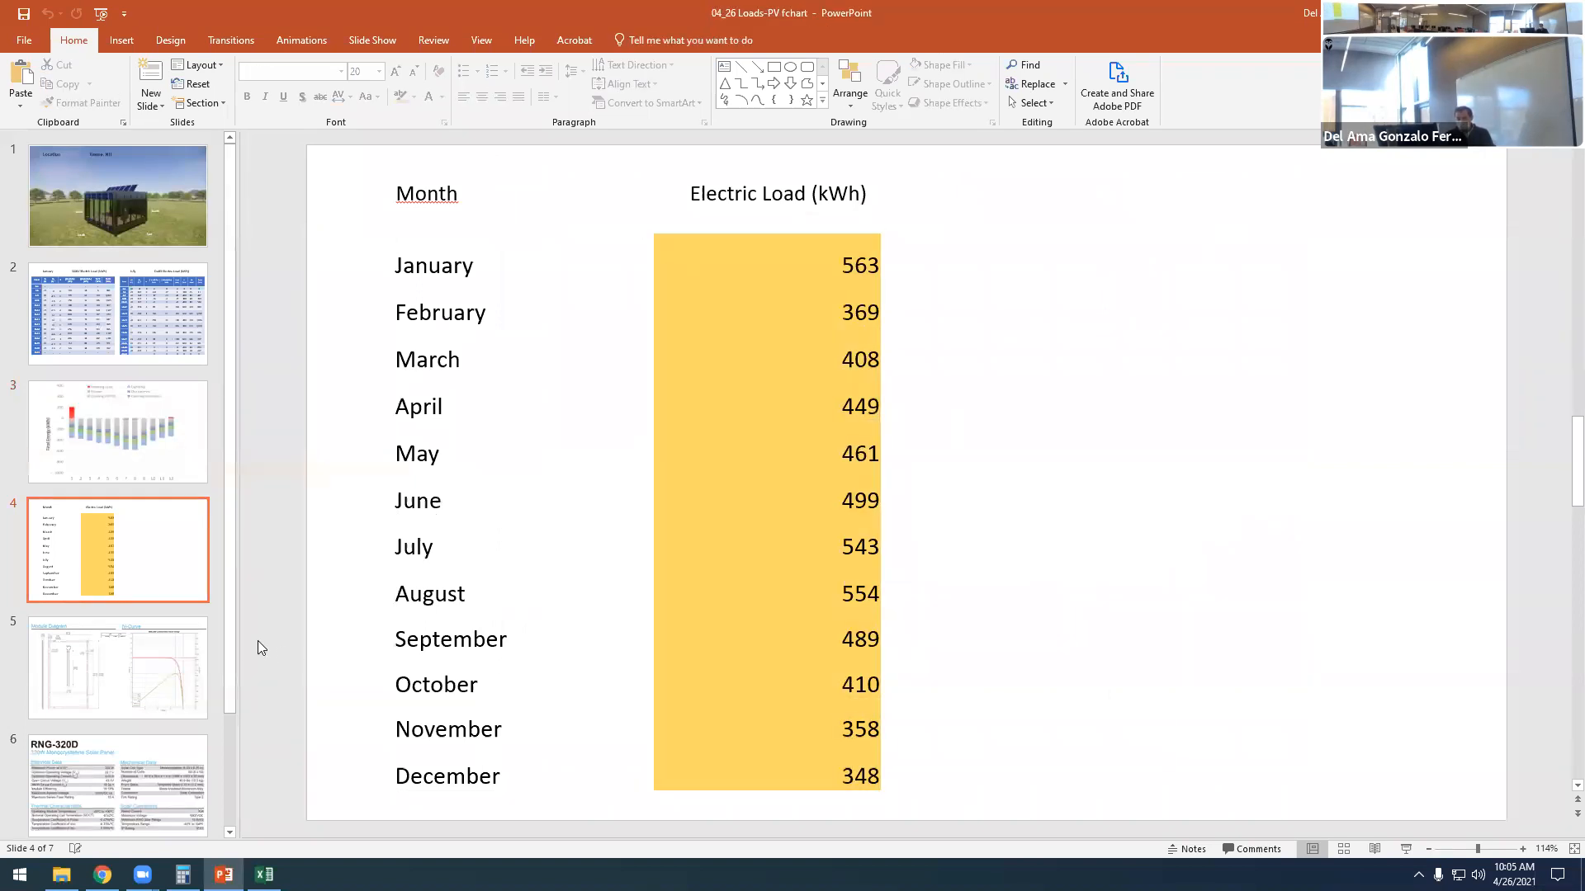
- Examine the solar panel's module diagram, area and IV-curve on slide 5 together with the RNG-320D datasheet on slide 6
{"action": "left_click", "coordinate": [124, 658]}
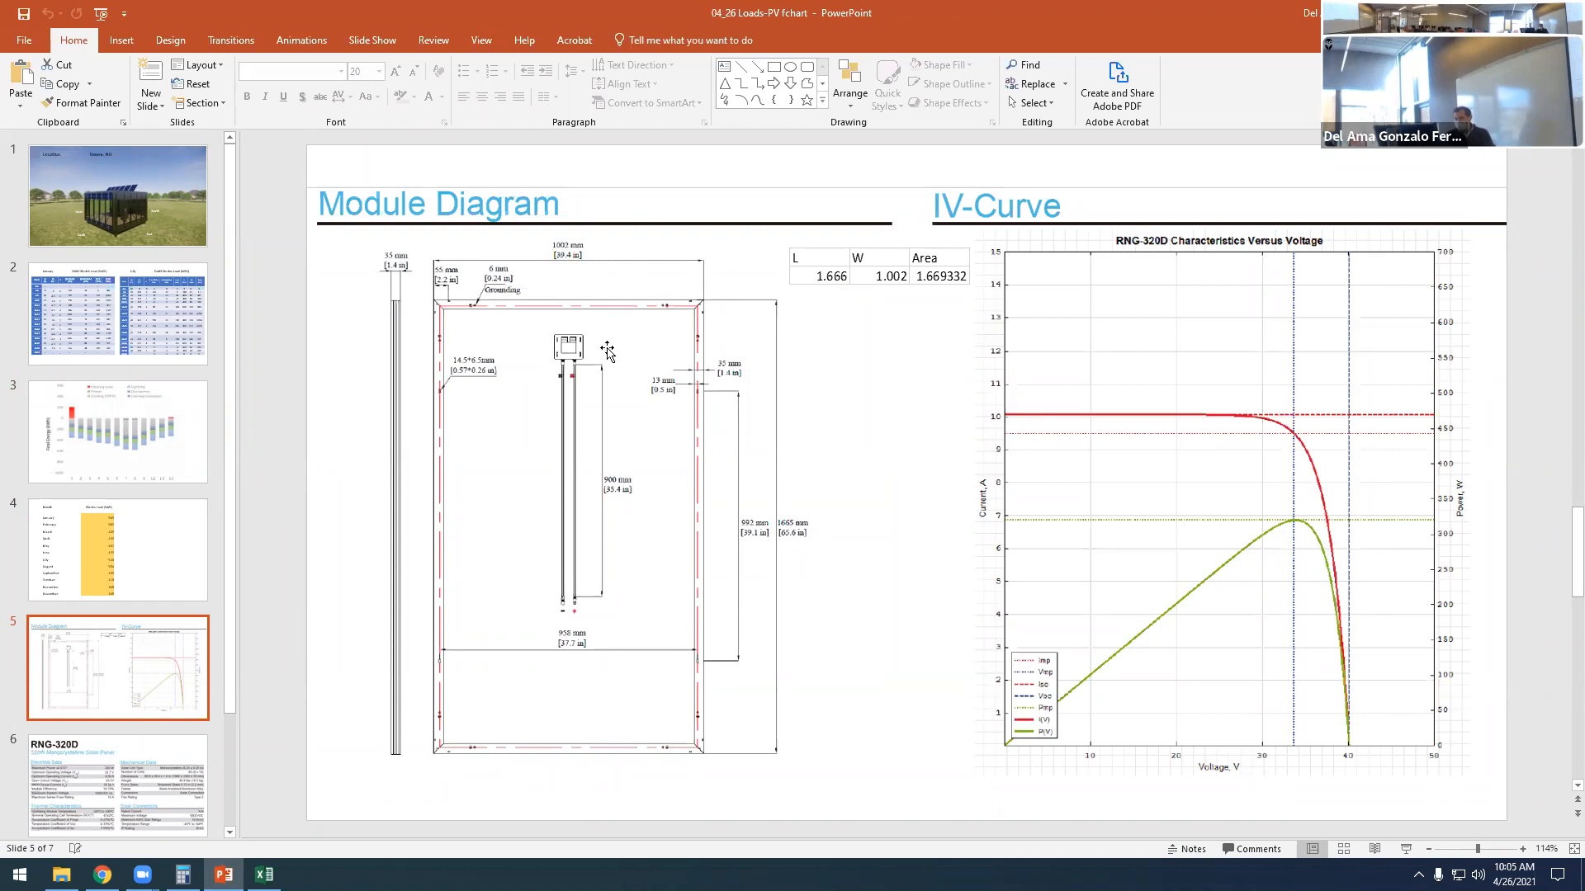
{"action": "left_click", "coordinate": [115, 778]}
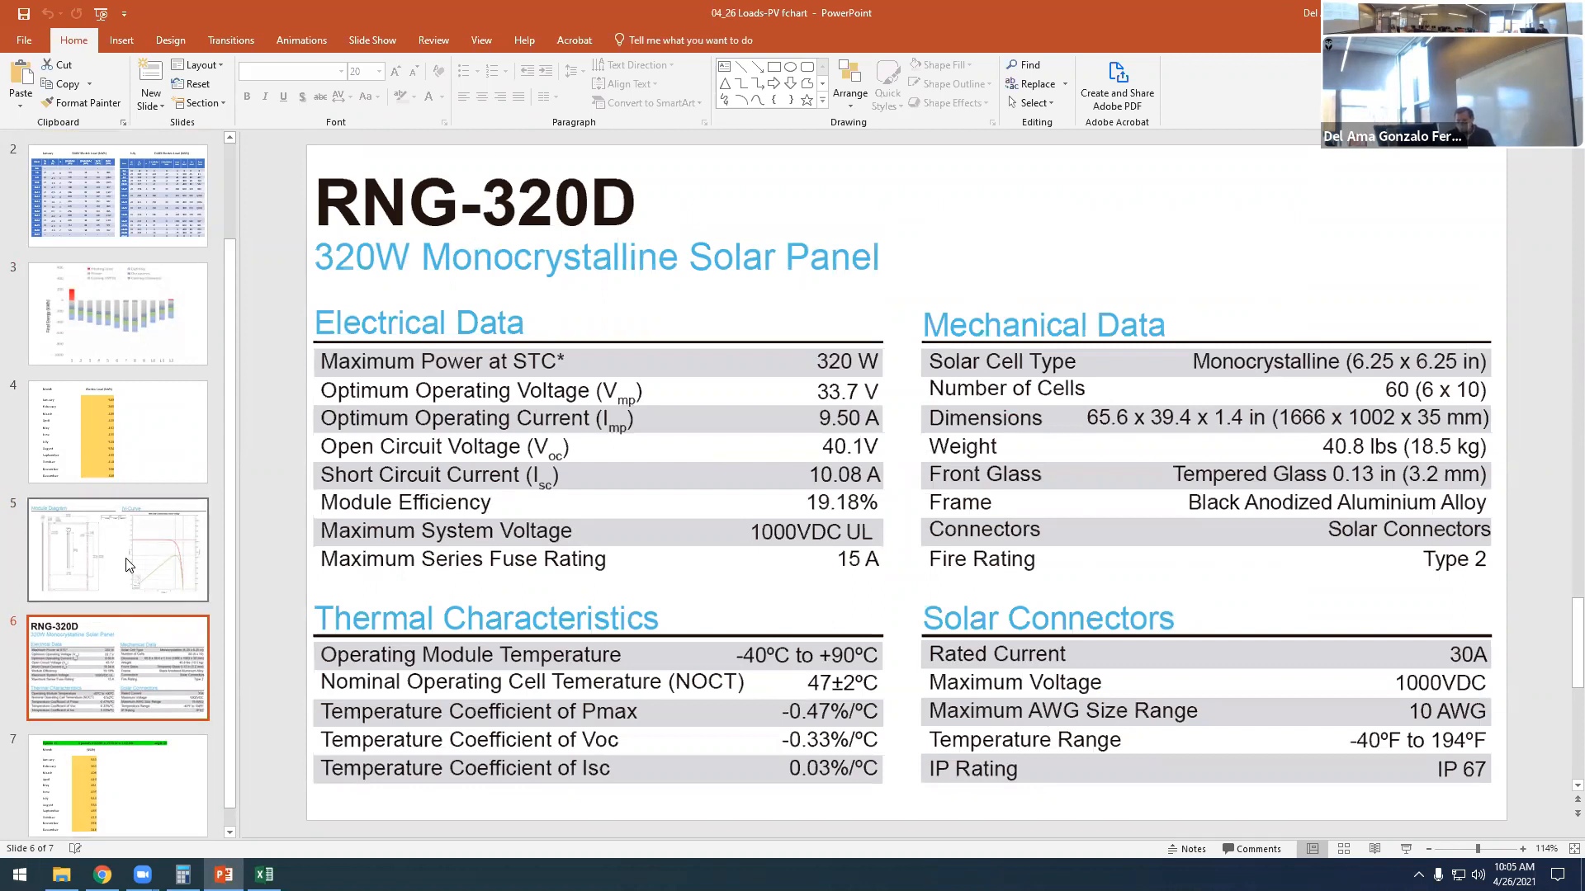
{"action": "left_click", "coordinate": [132, 578]}
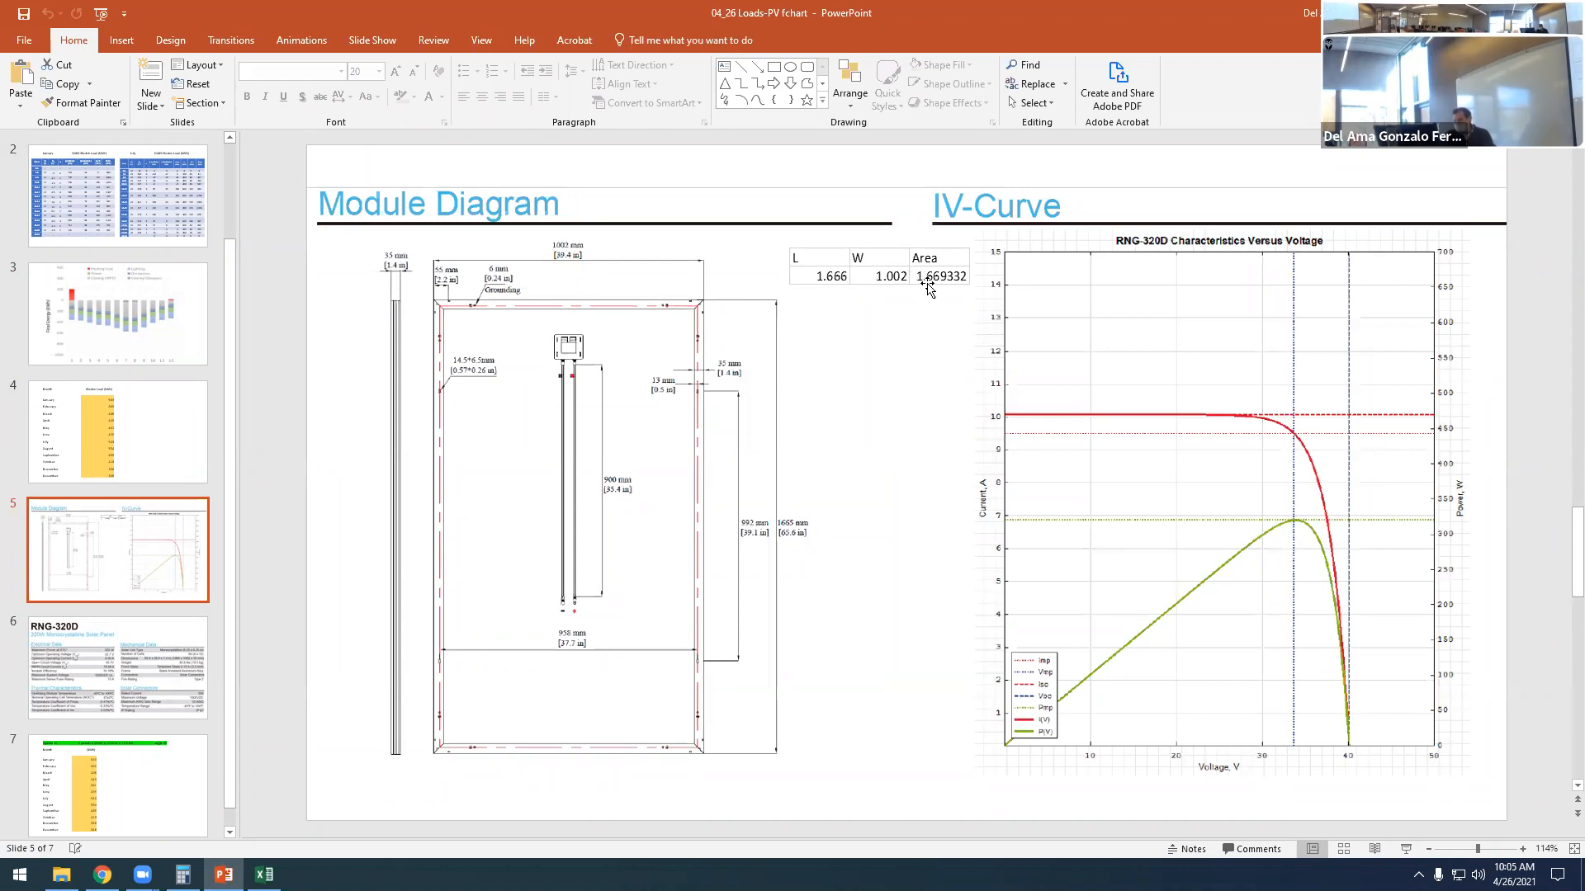
{"action": "left_click", "coordinate": [188, 656]}
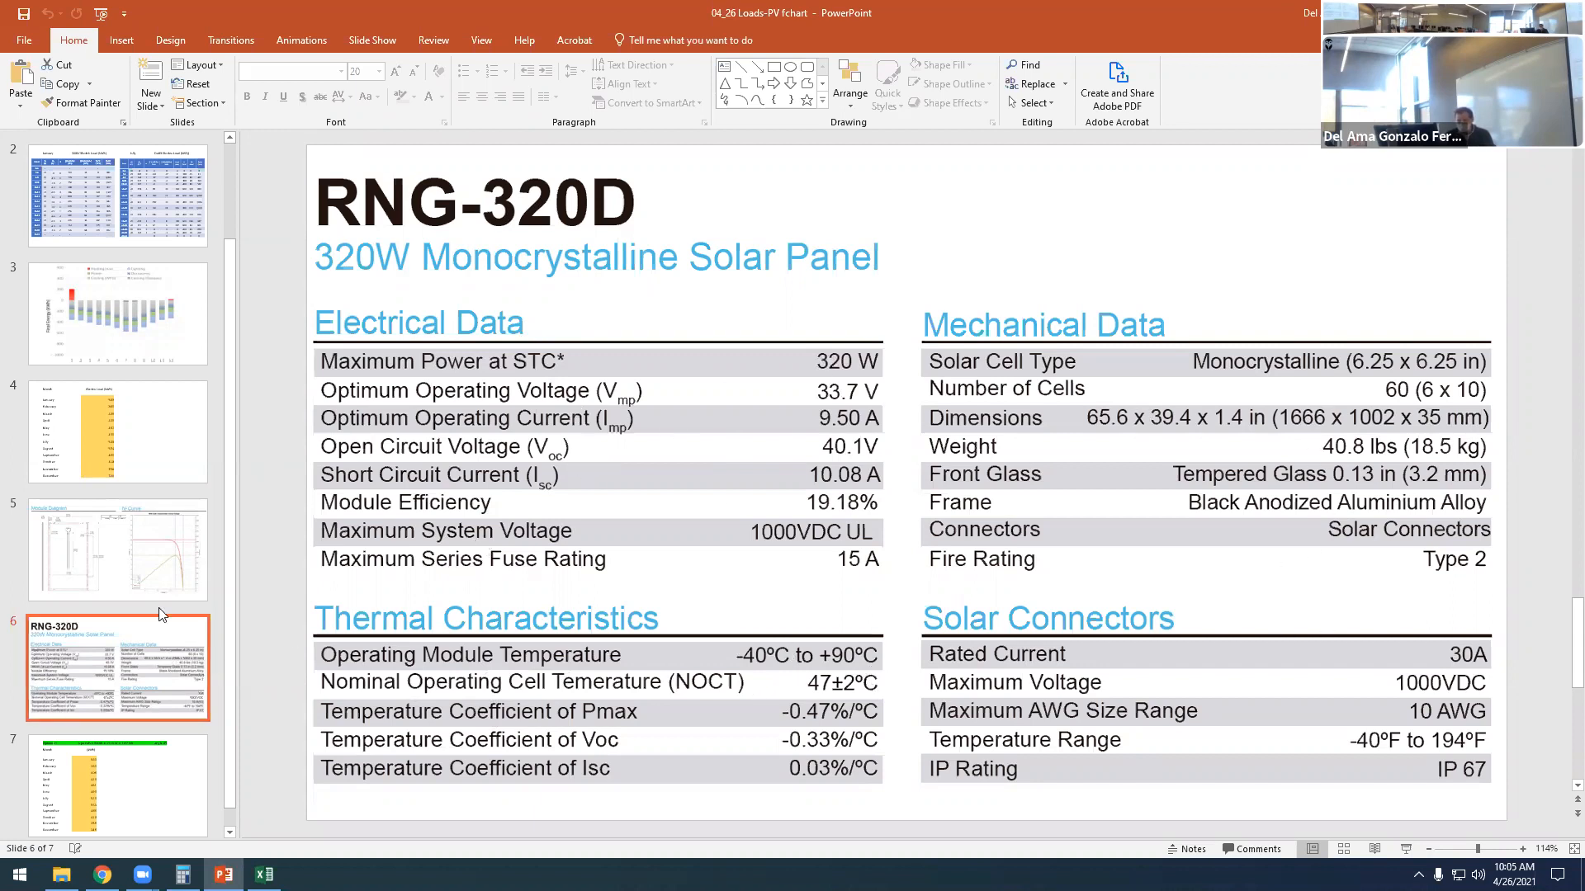
- Examine slide 7's Option 01 heading for six 320W panels at angle 45 and its monthly kWh table
{"action": "left_click", "coordinate": [132, 767]}
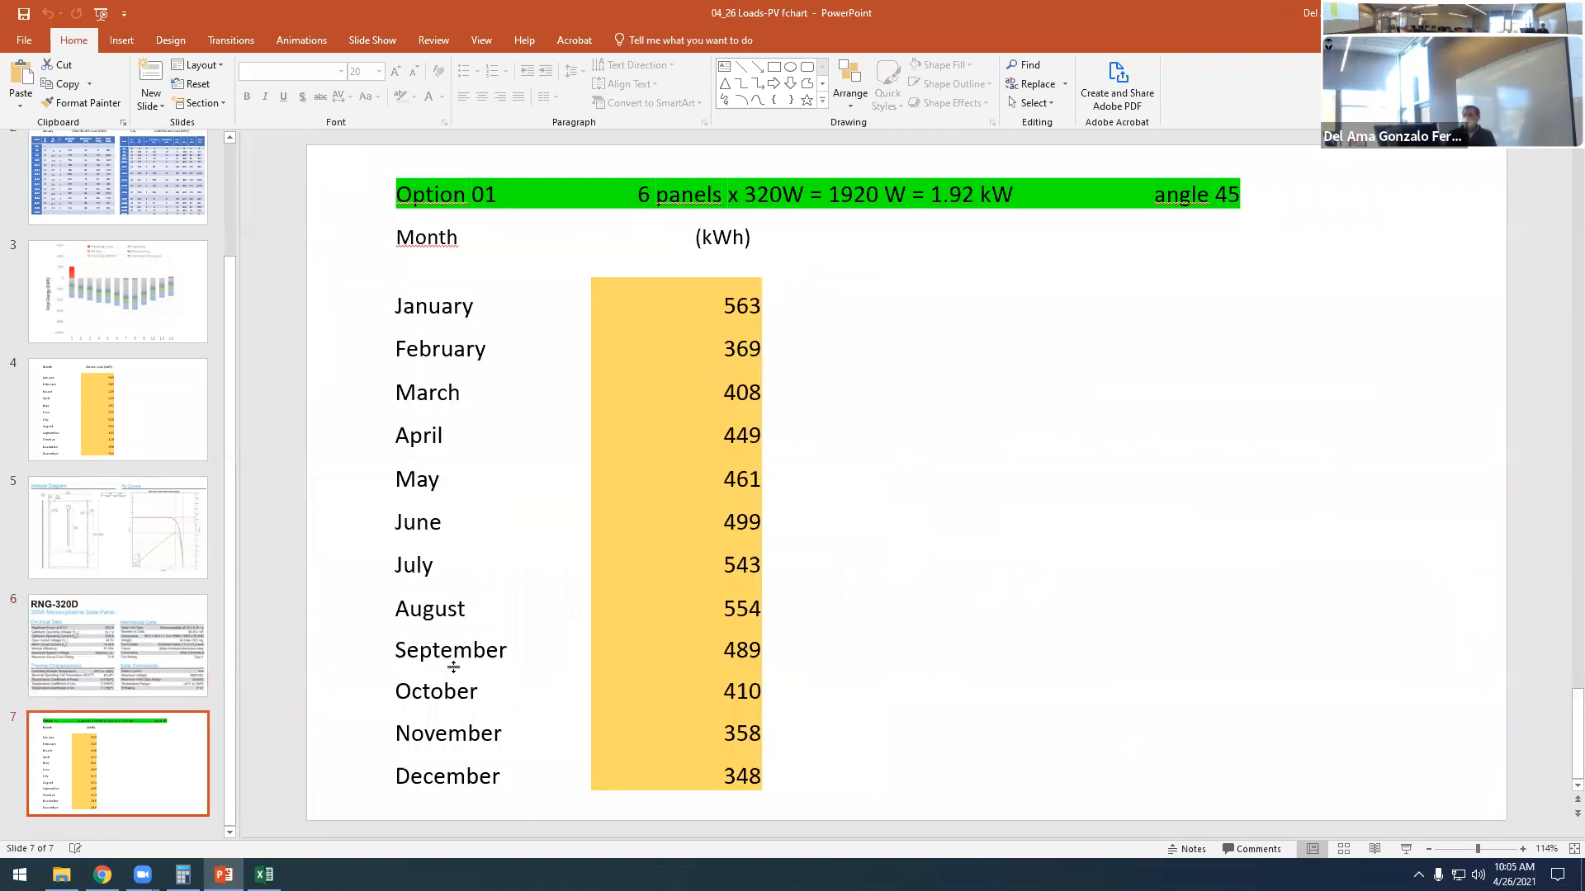
{"action": "scroll", "coordinate": [99, 510], "scroll_direction": "up", "scroll_amount": 3}
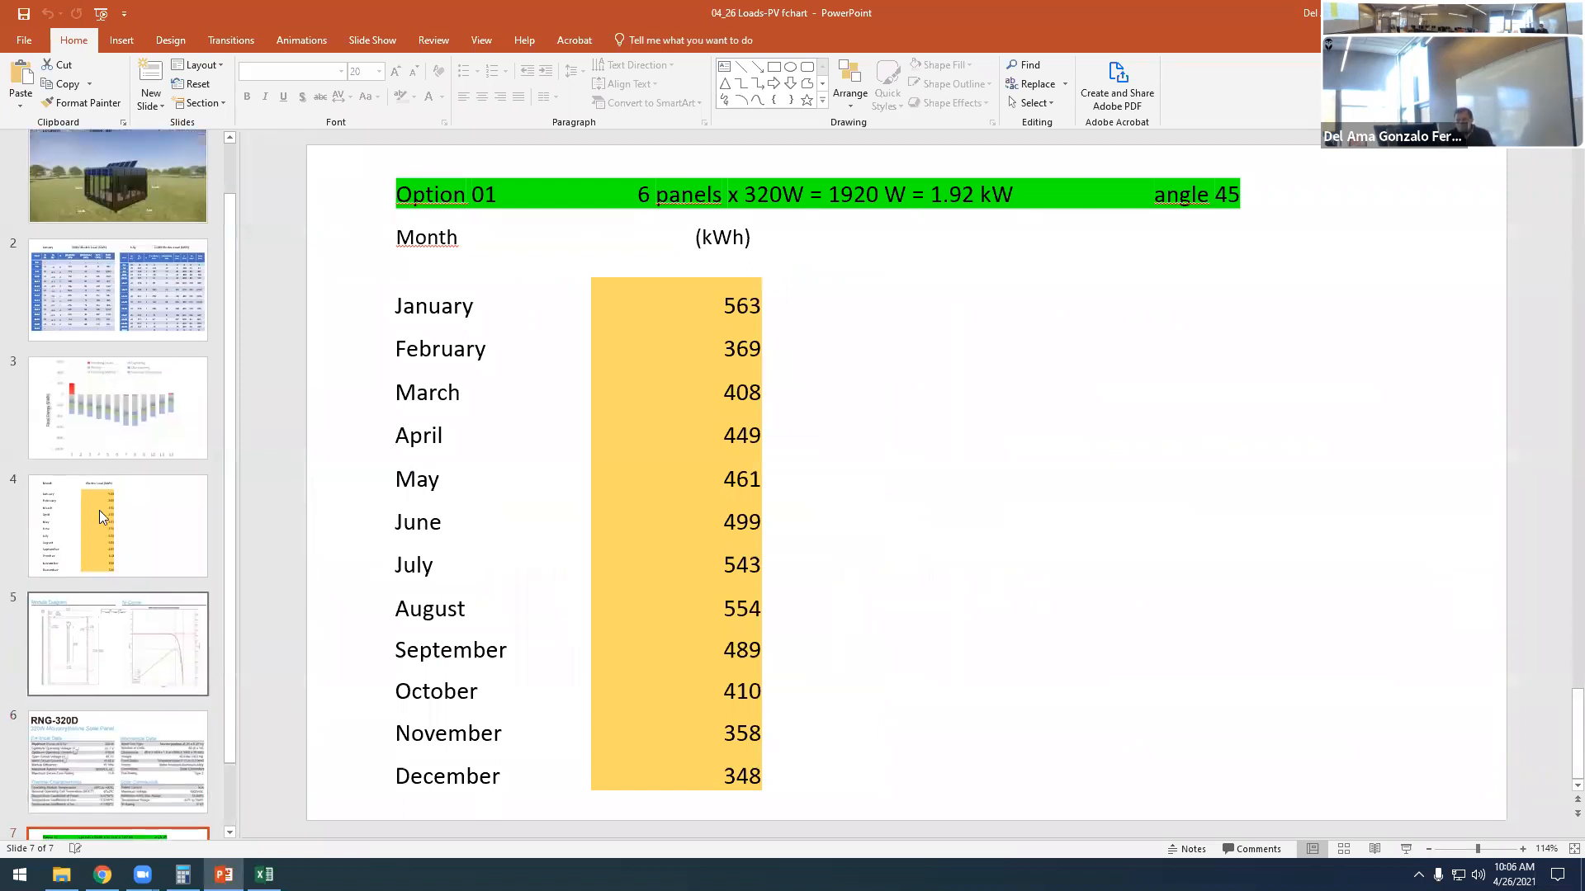
{"action": "scroll", "coordinate": [139, 628], "scroll_direction": "down", "scroll_amount": 3}
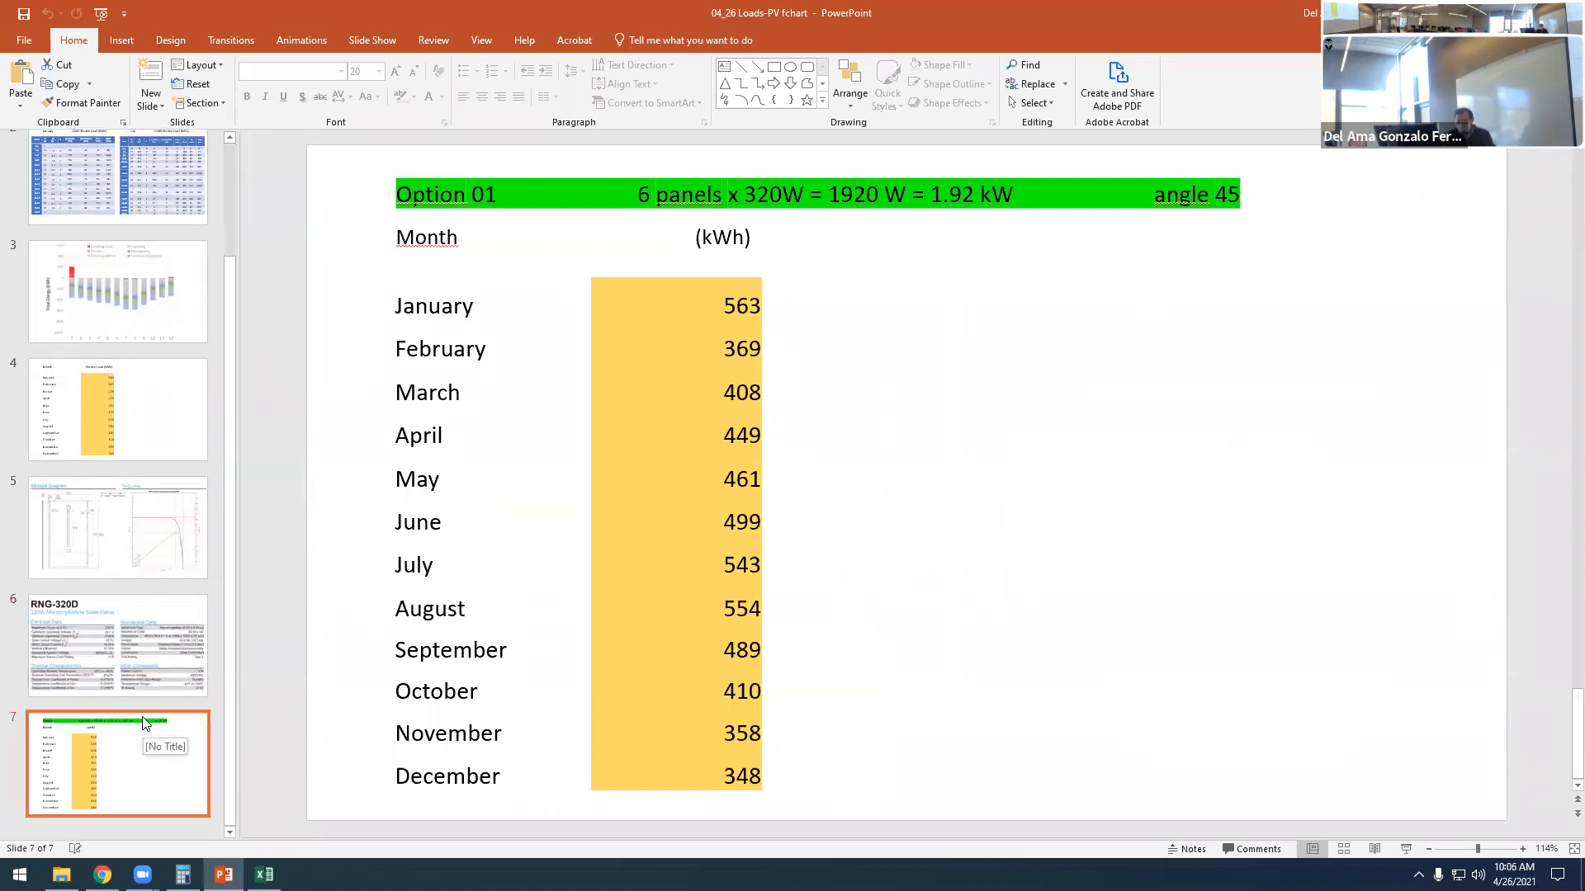
{"action": "left_click", "coordinate": [154, 719]}
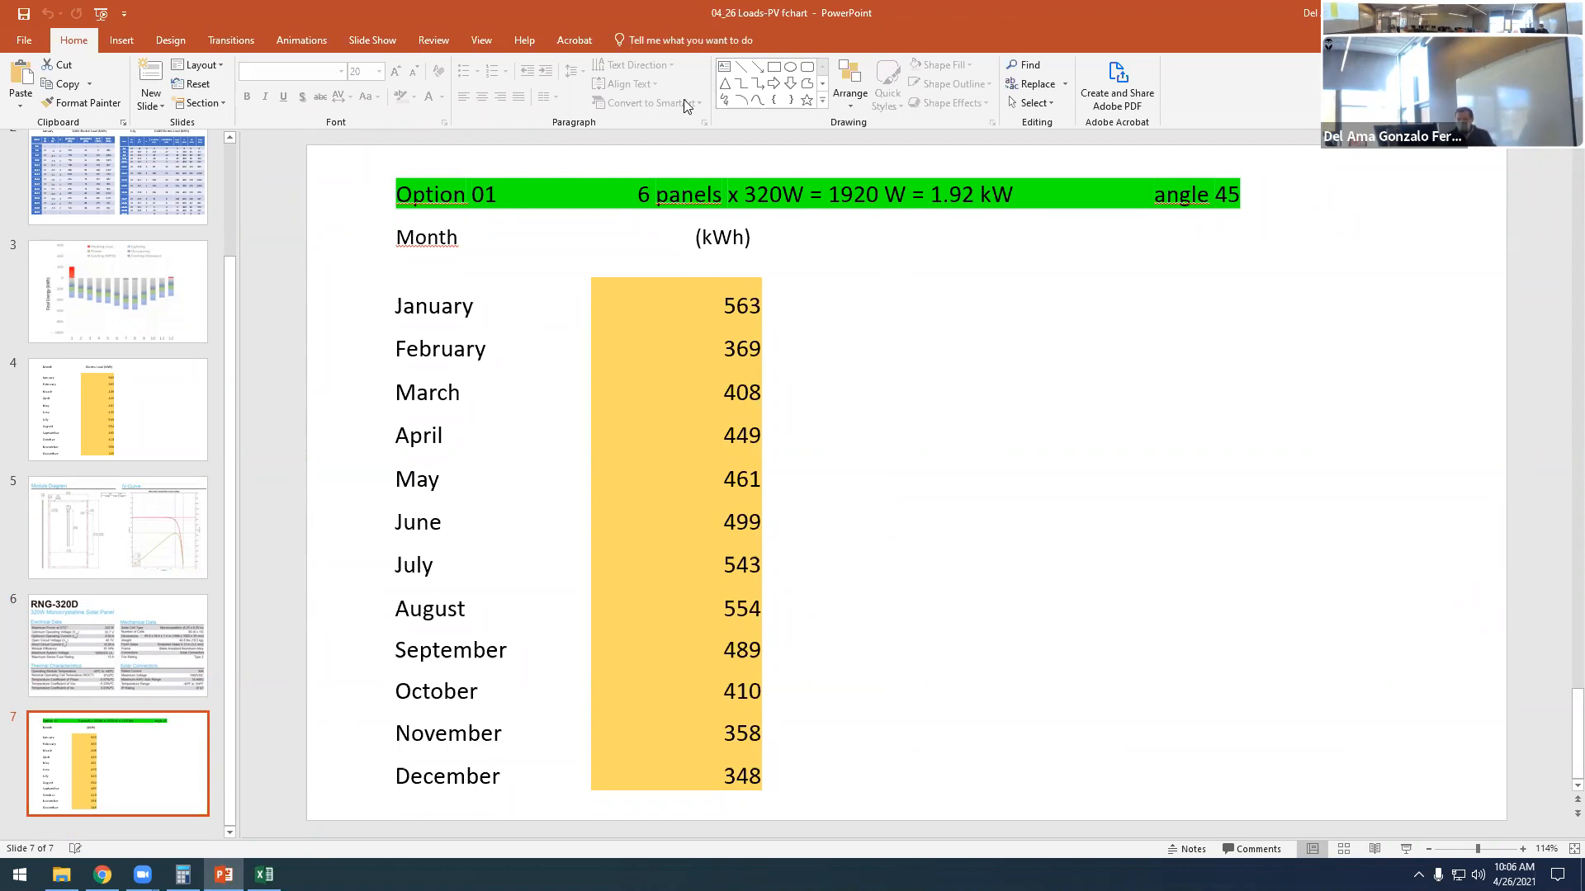
{"action": "left_click", "coordinate": [472, 195]}
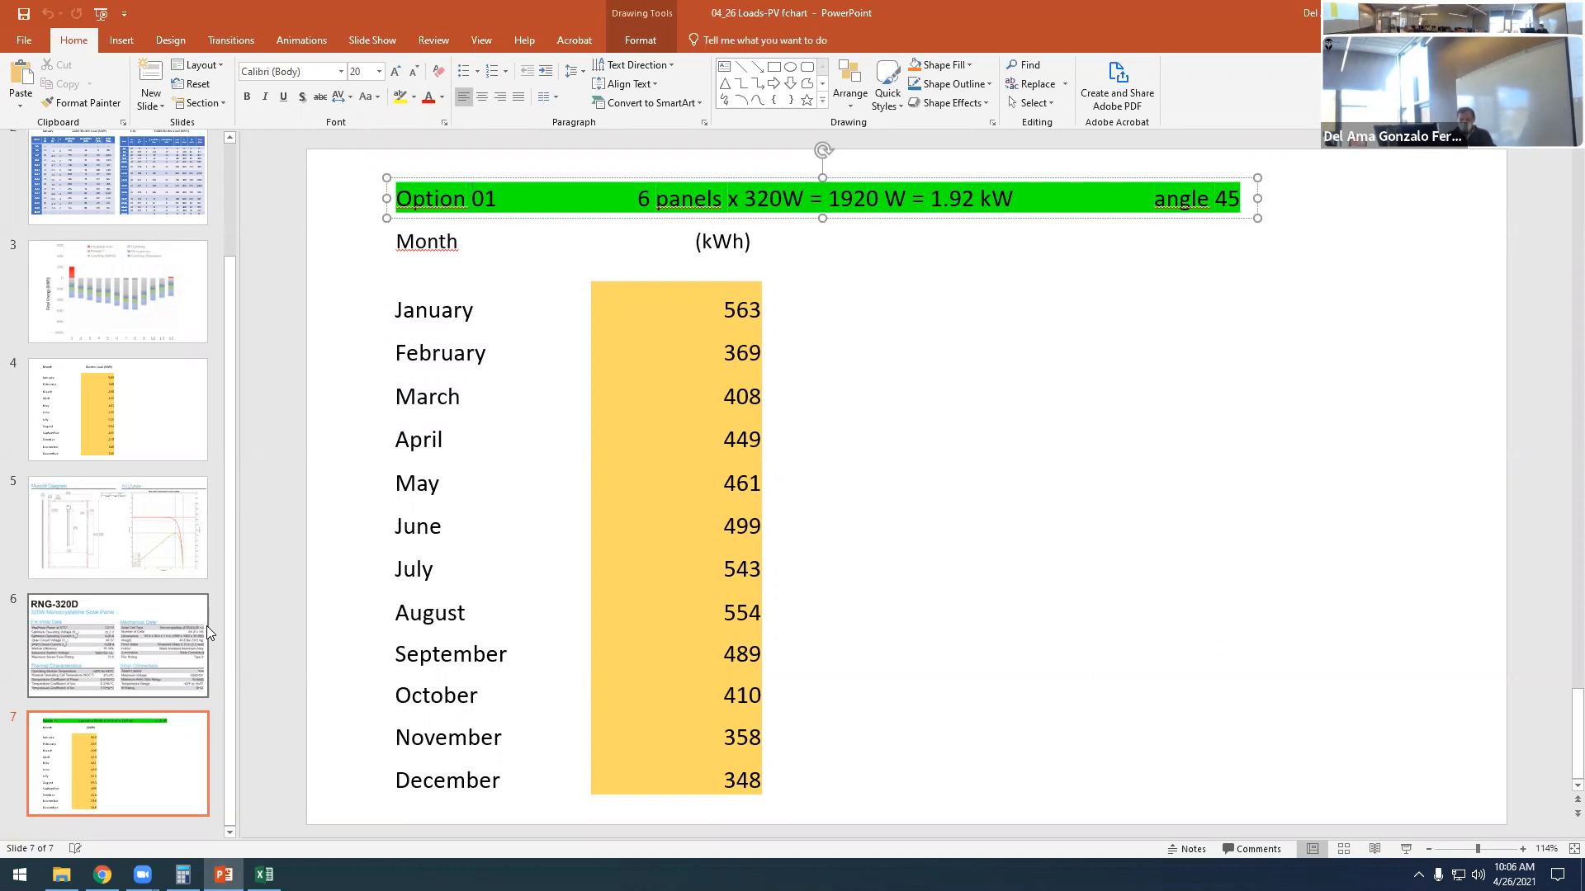
- Revisit slide 2's January and July daily electric load tables, and return to the Option 01 heading on slide 7
{"action": "scroll", "coordinate": [86, 293], "scroll_direction": "up", "scroll_amount": 3}
{"action": "left_click", "coordinate": [86, 289]}
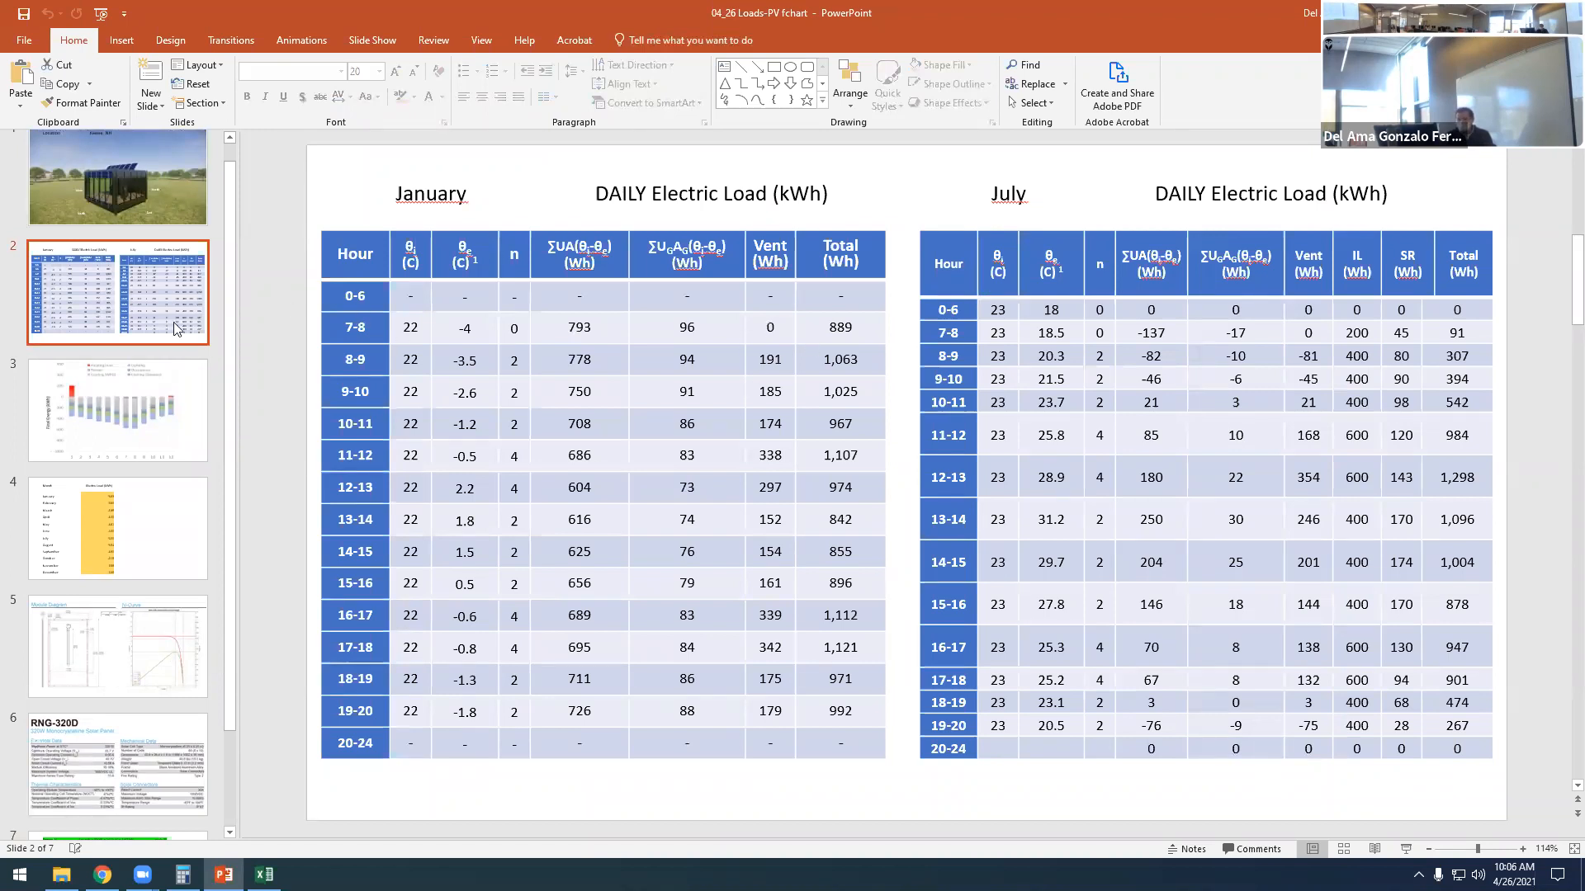
{"action": "scroll", "coordinate": [161, 737], "scroll_direction": "down", "scroll_amount": 3}
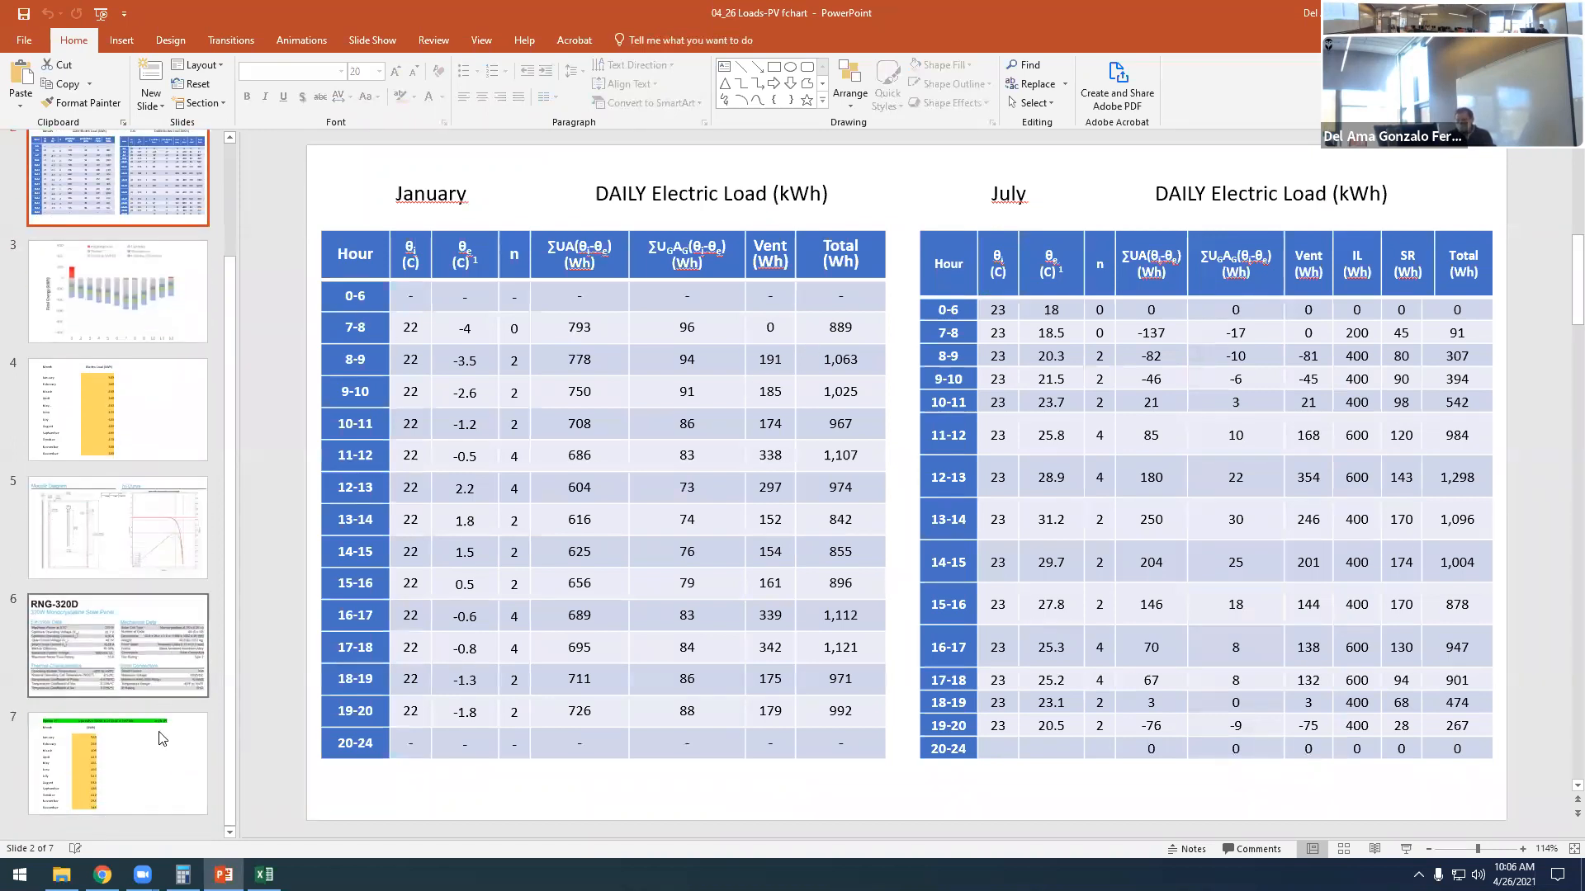
{"action": "left_click", "coordinate": [161, 737]}
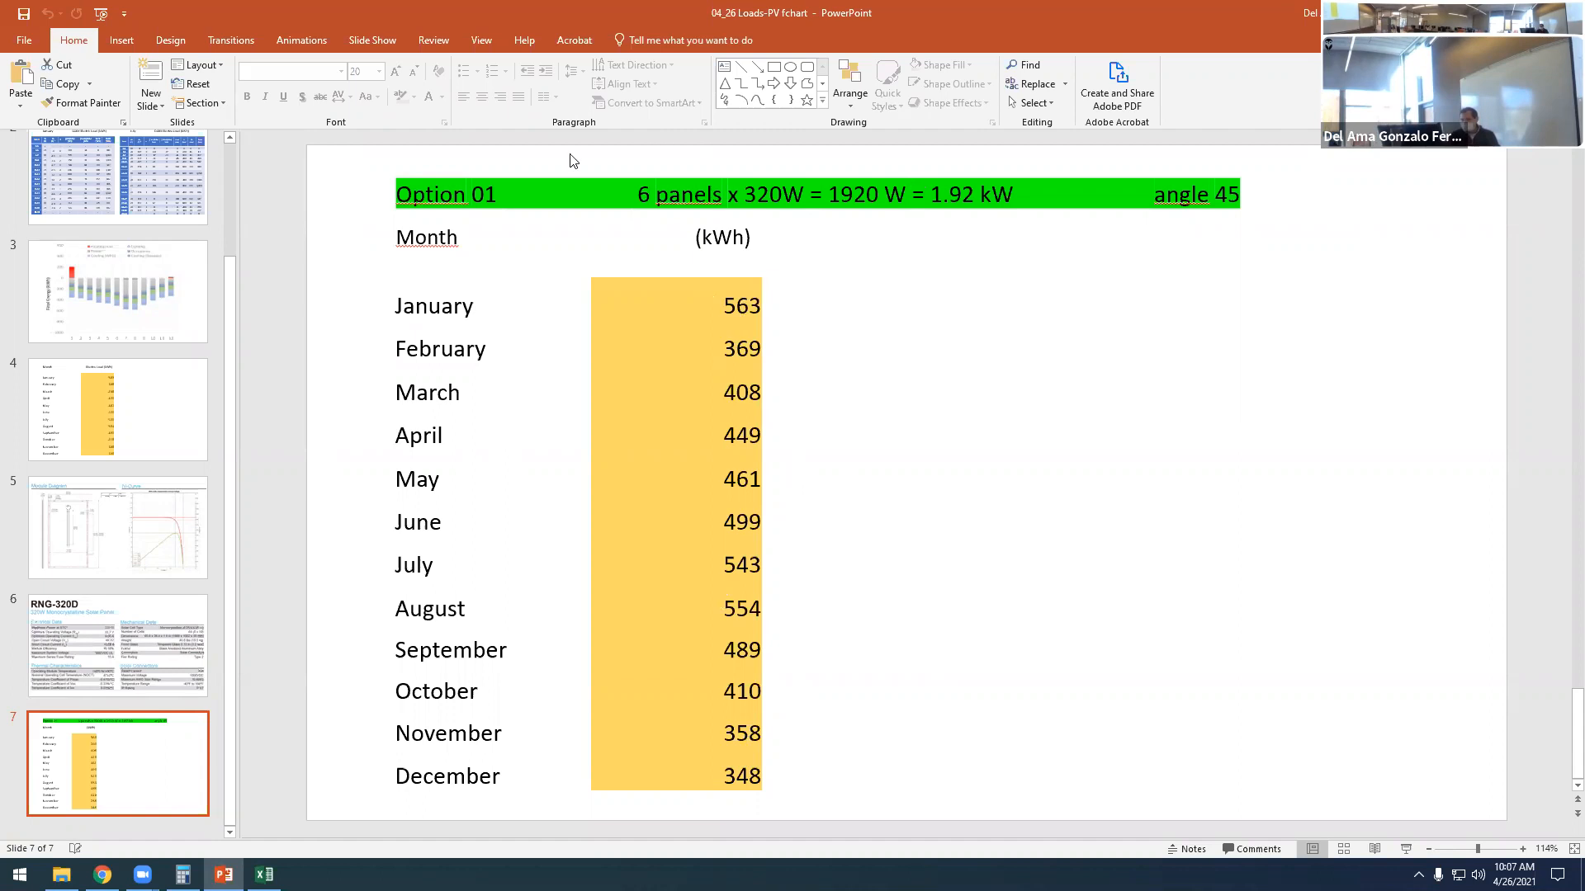
{"action": "double_click", "coordinate": [460, 196]}
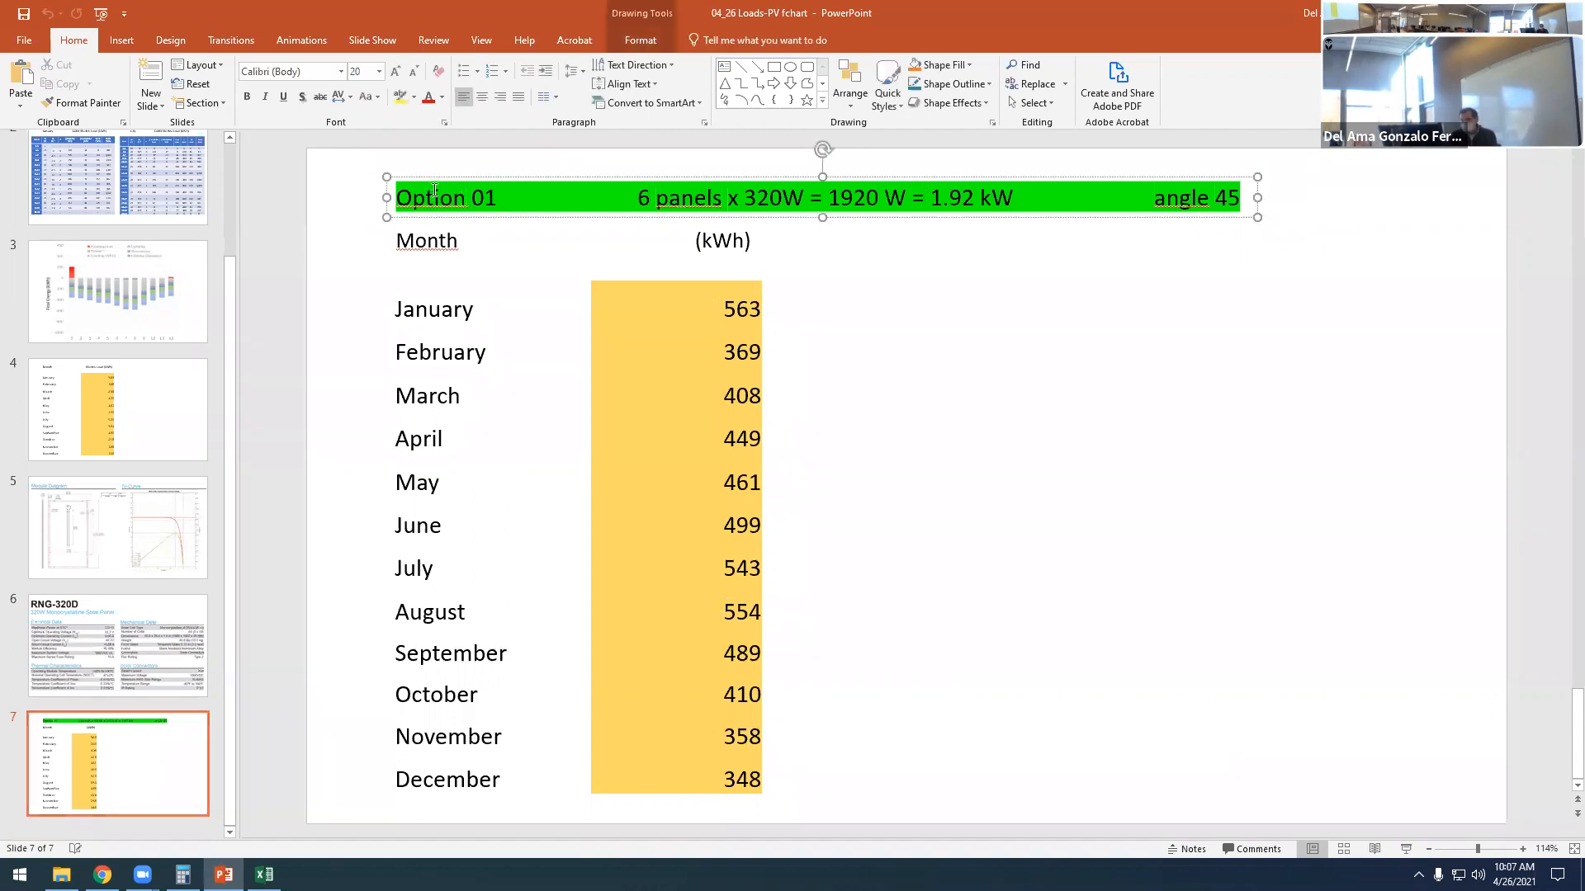
{"action": "left_click", "coordinate": [382, 303]}
- Insert a new slide between the RNG-320D datasheet and the Option 01 slide, and title it "1 PV WATTS"
{"action": "left_click", "coordinate": [147, 706]}
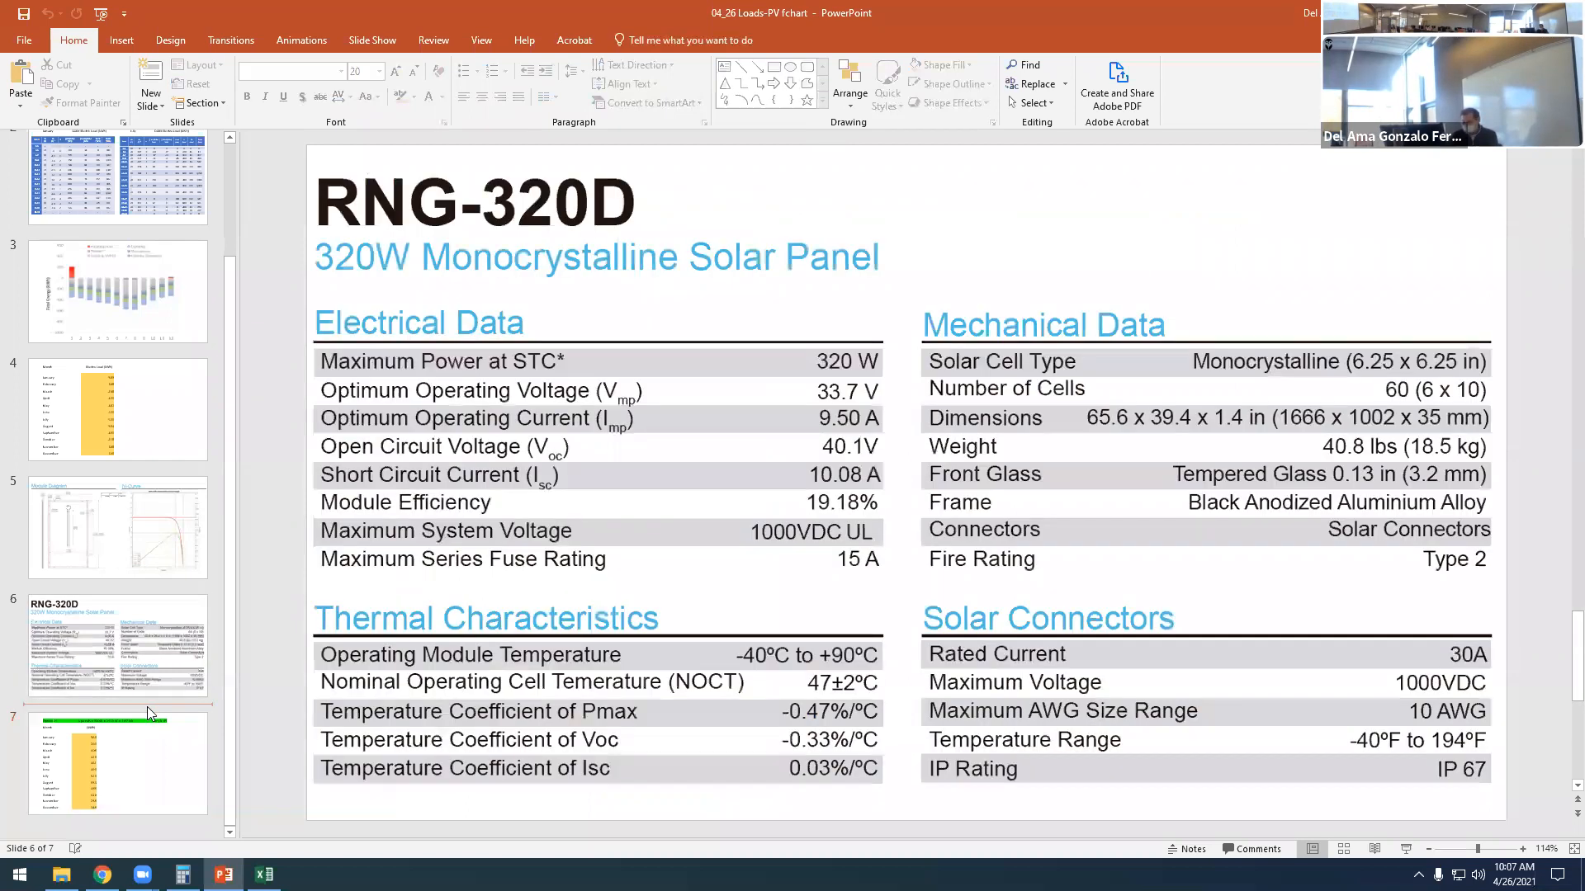
{"action": "key", "text": "Return"}
{"action": "left_click", "coordinate": [570, 241]}
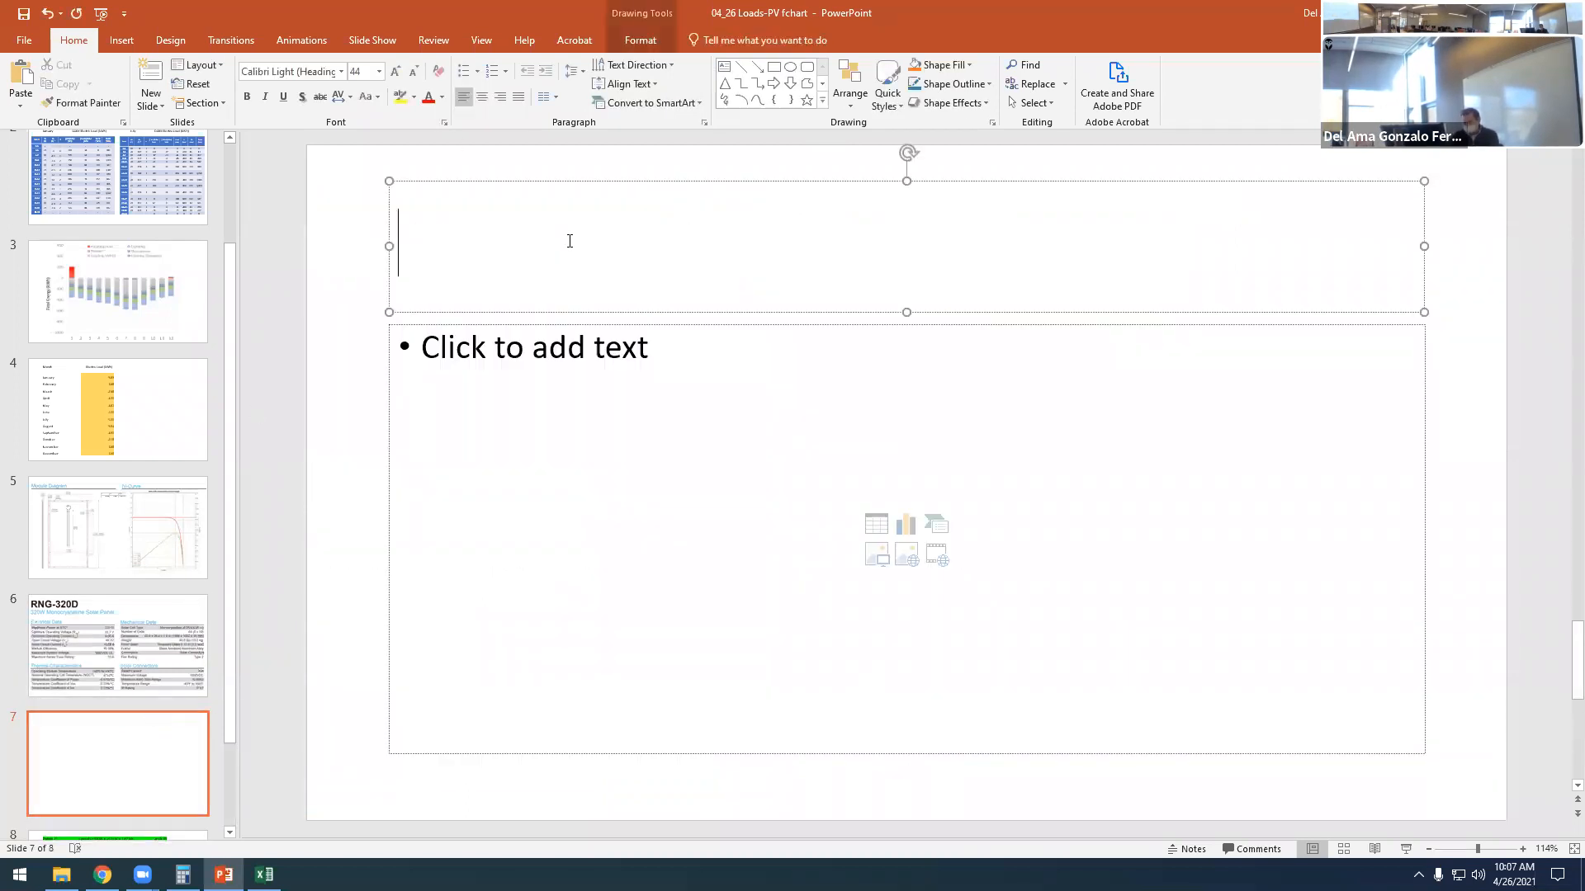
{"action": "type", "text": "1 PV"}
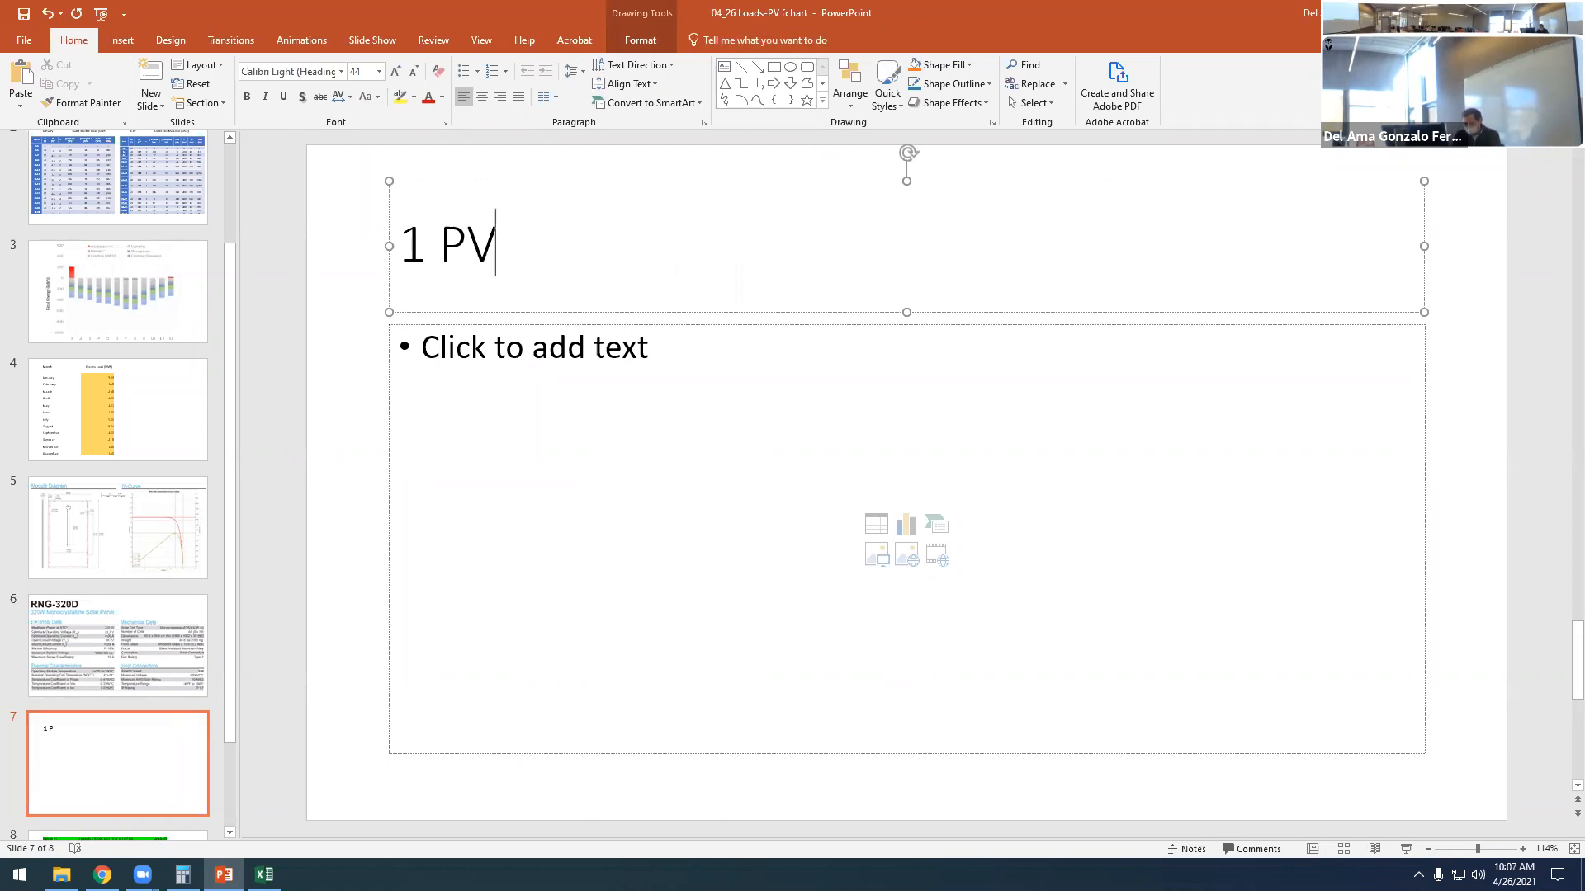
{"action": "type", "text": " WATTS"}
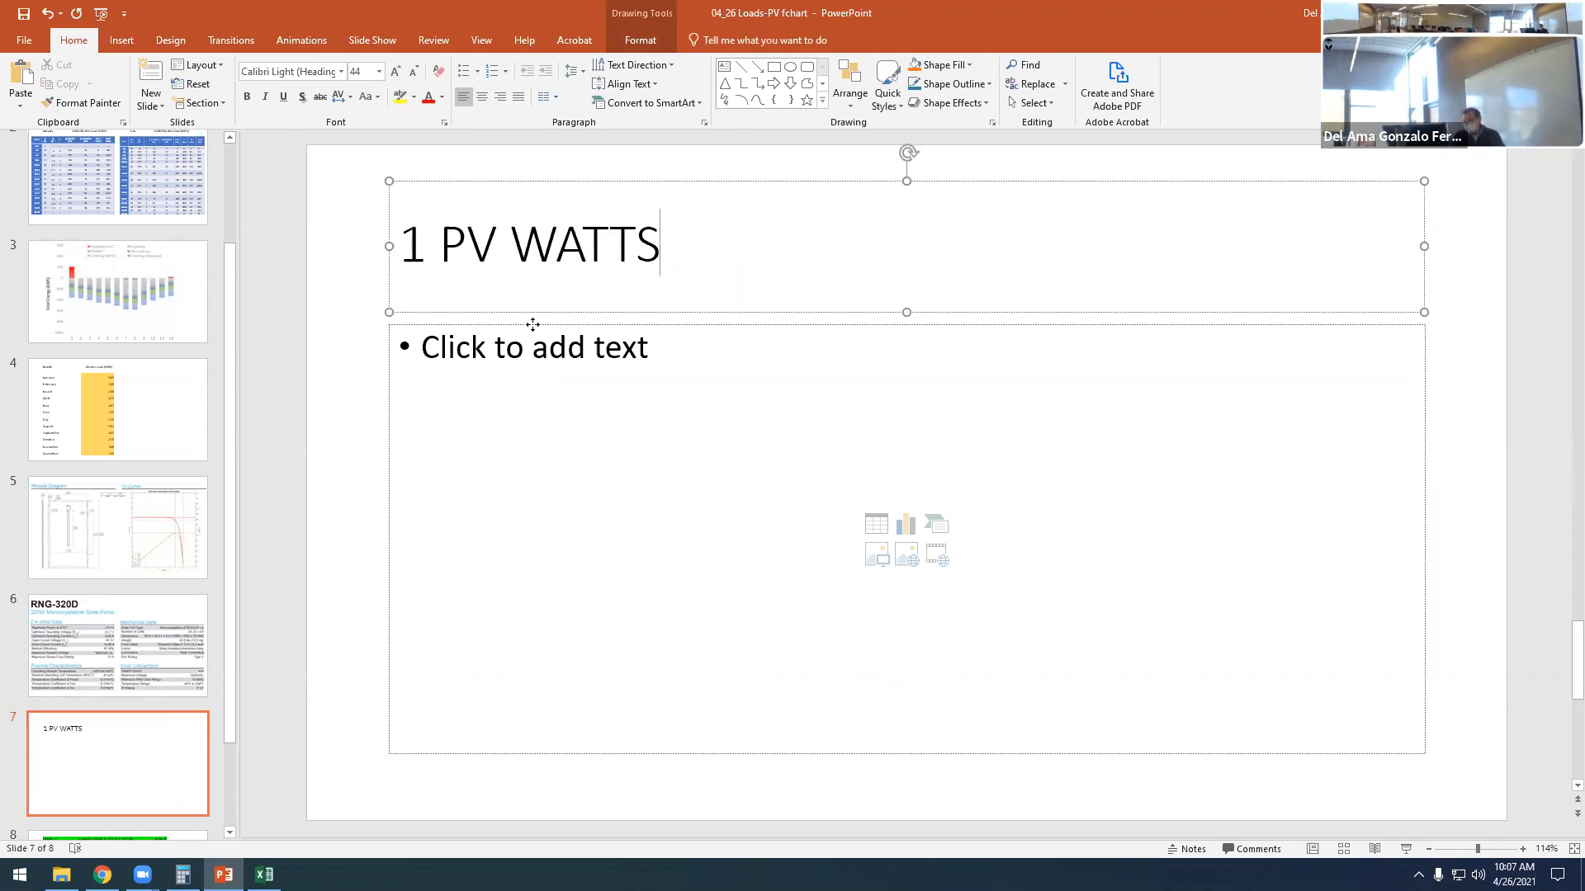
- Delete the empty content placeholder from the "1 PV WATTS" slide, and go back to the Keene, NH location slide
{"action": "left_click", "coordinate": [533, 325]}
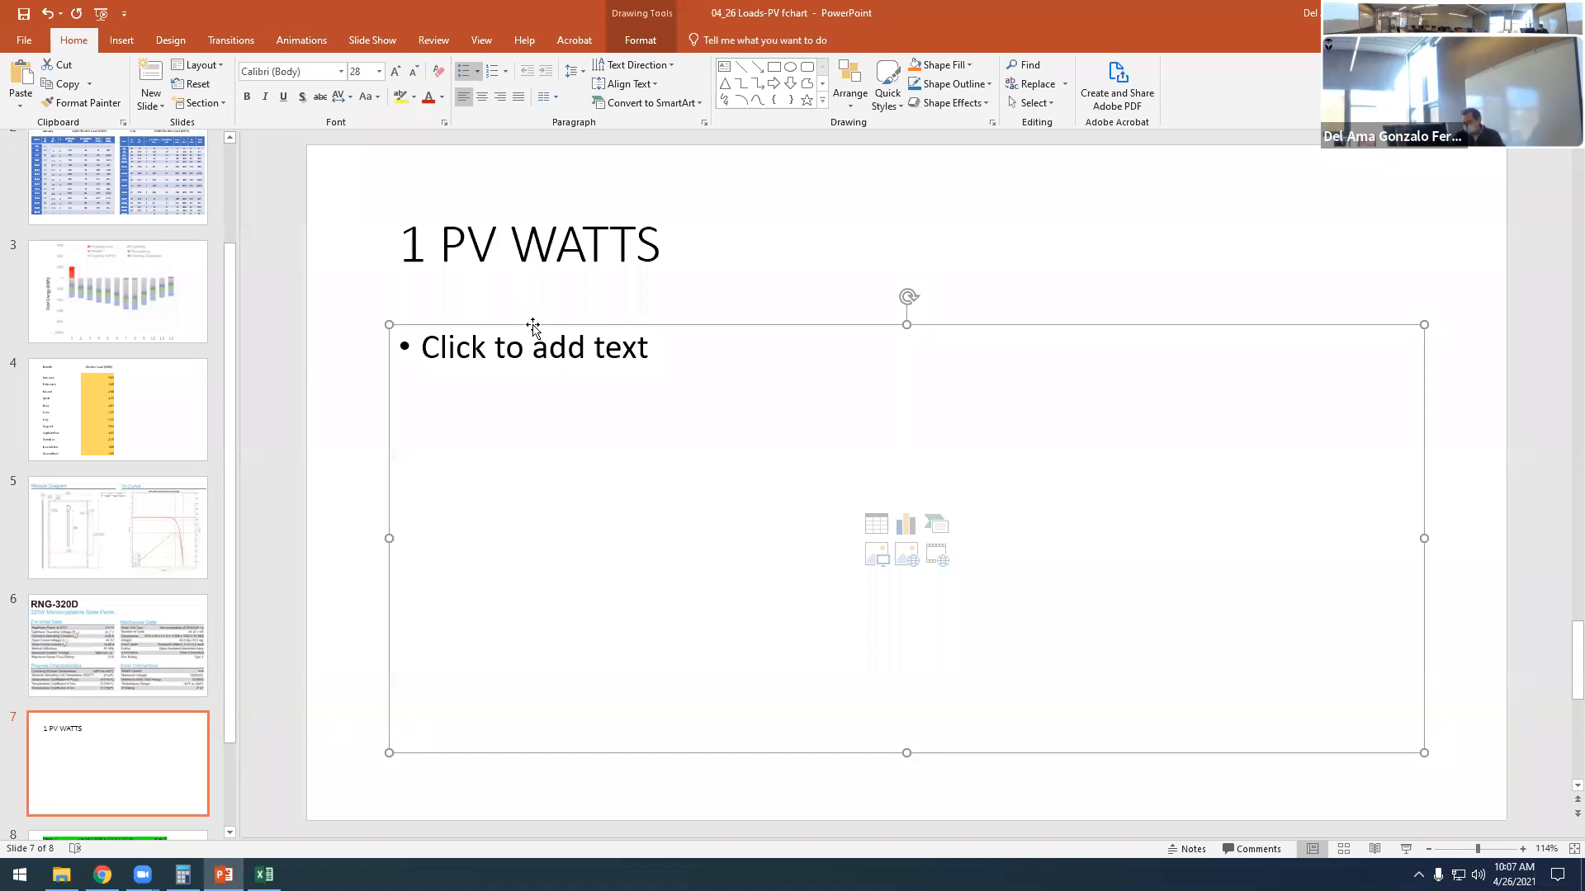
{"action": "key", "text": "Delete"}
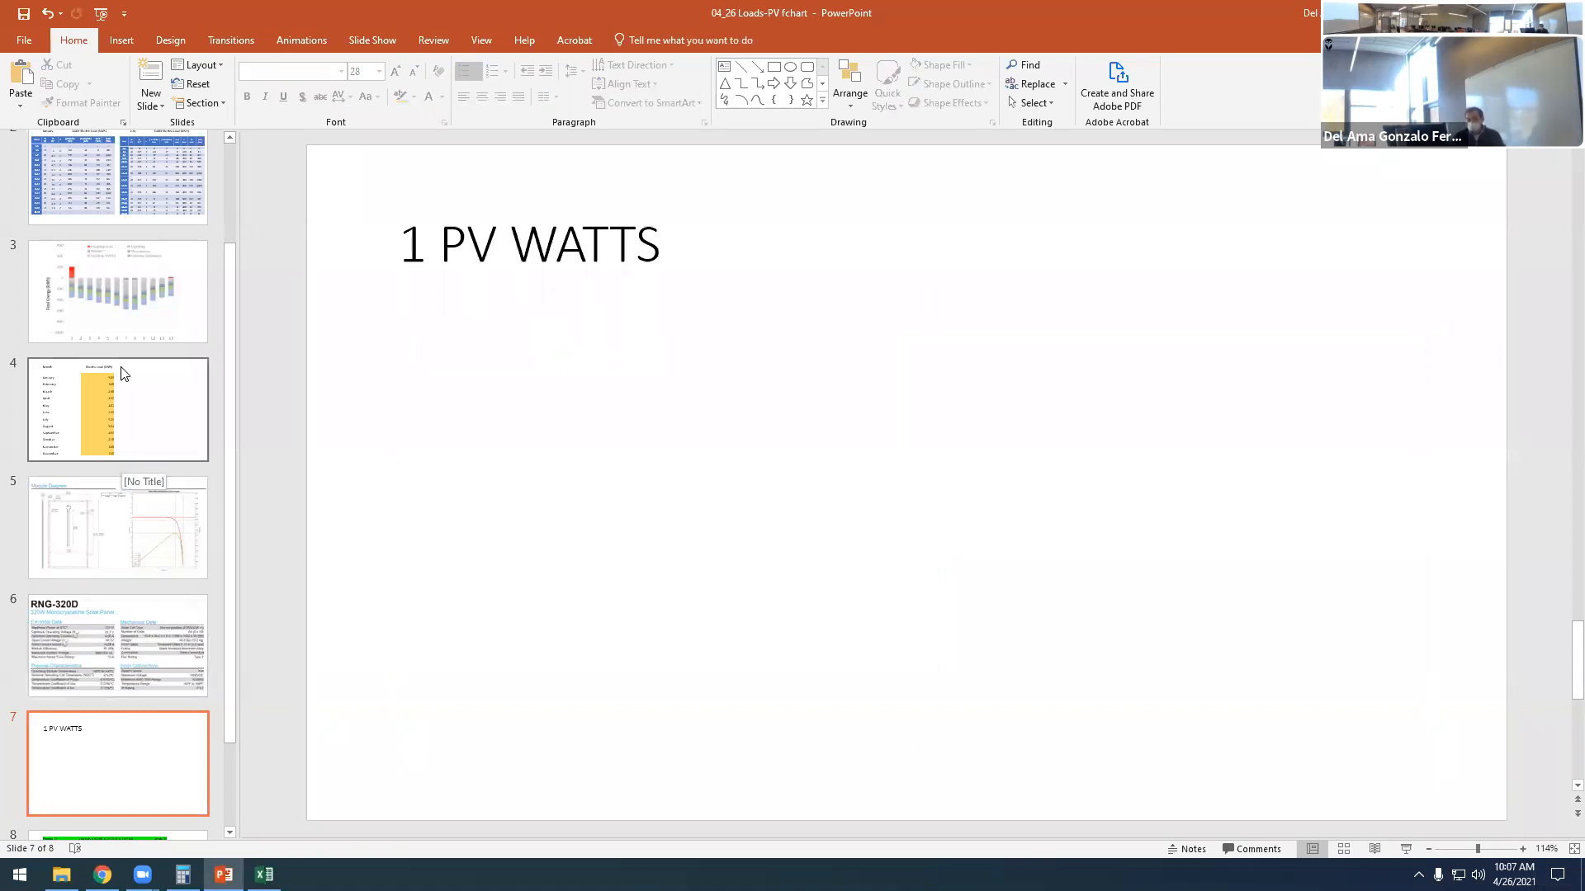
{"action": "scroll", "coordinate": [121, 374], "scroll_direction": "up", "scroll_amount": 3}
{"action": "left_click", "coordinate": [158, 221]}
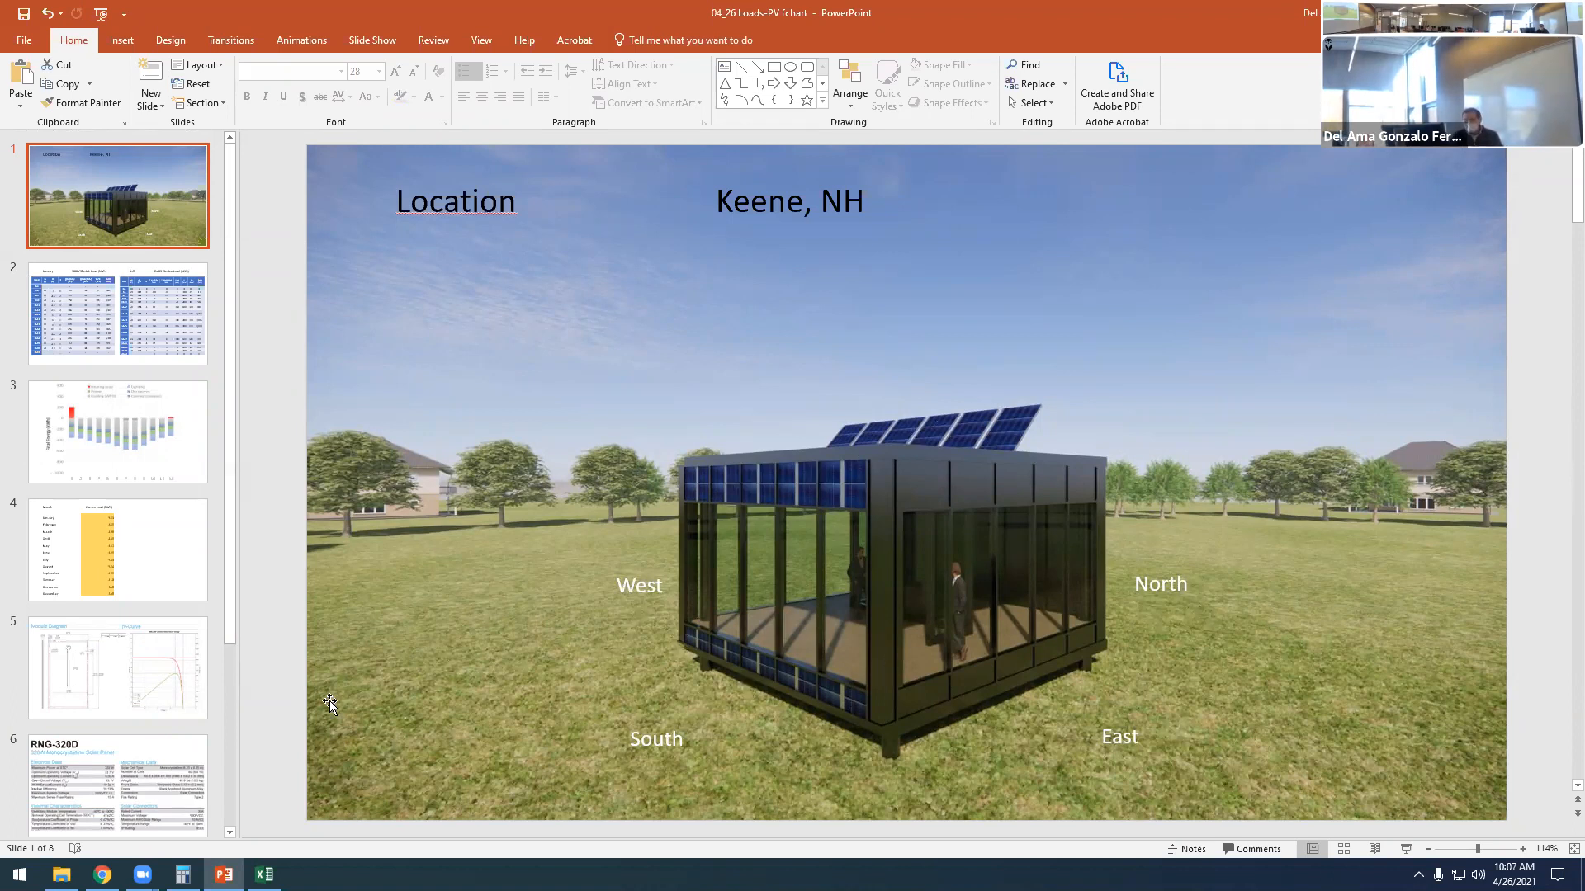
- Review the module diagram, RNG-320D datasheet, "1 PV WATTS" and Option 01 slides in order
{"action": "scroll", "coordinate": [258, 641], "scroll_direction": "down", "scroll_amount": 2}
{"action": "left_click", "coordinate": [120, 548]}
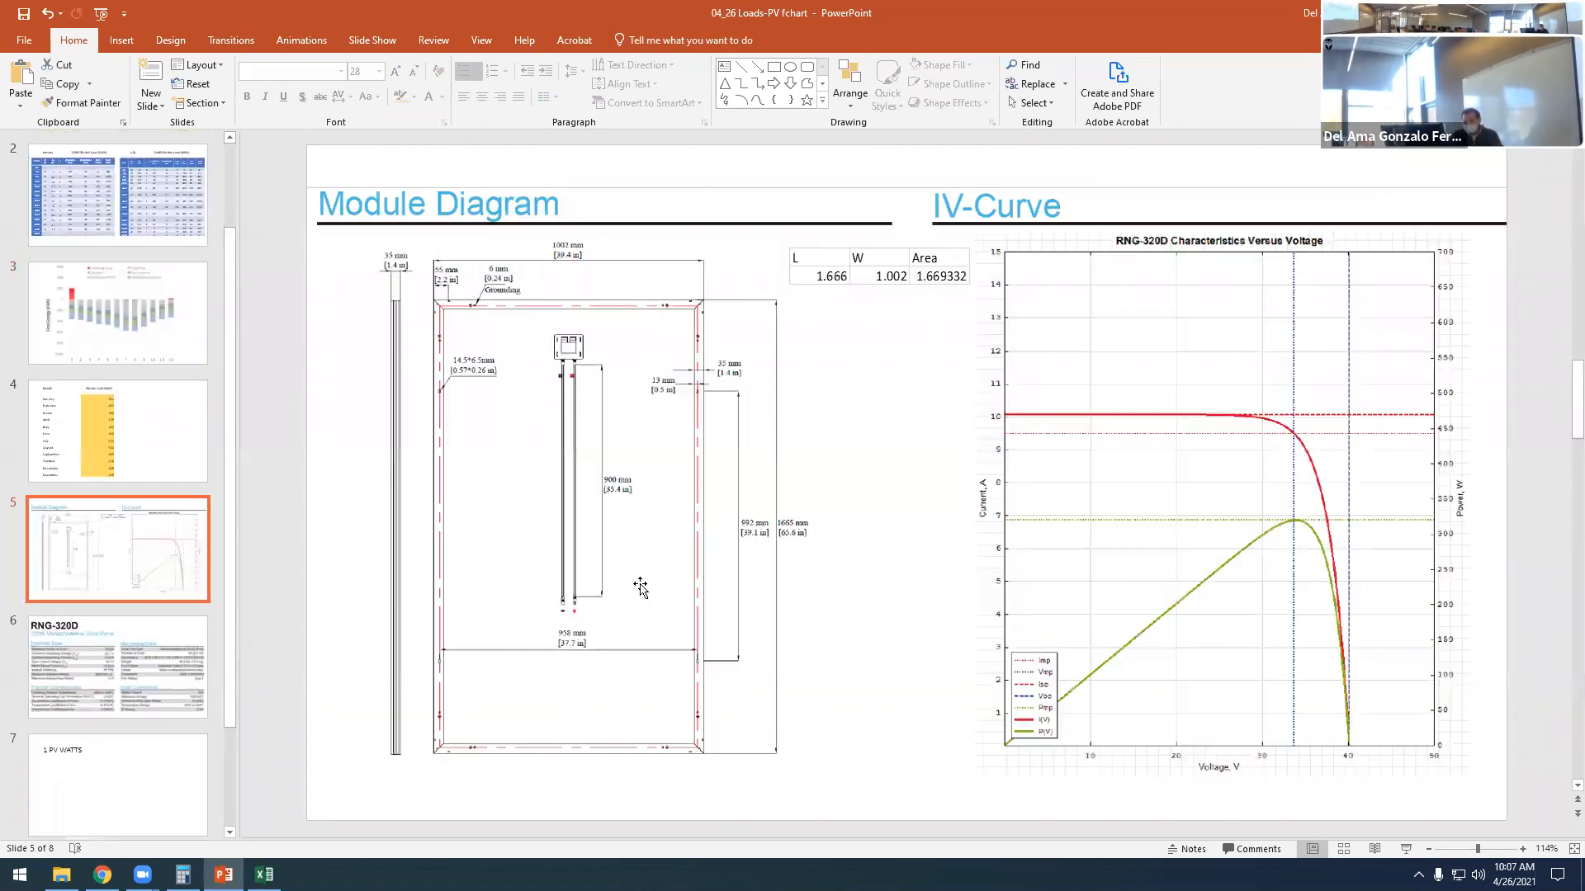
{"action": "left_click", "coordinate": [156, 673]}
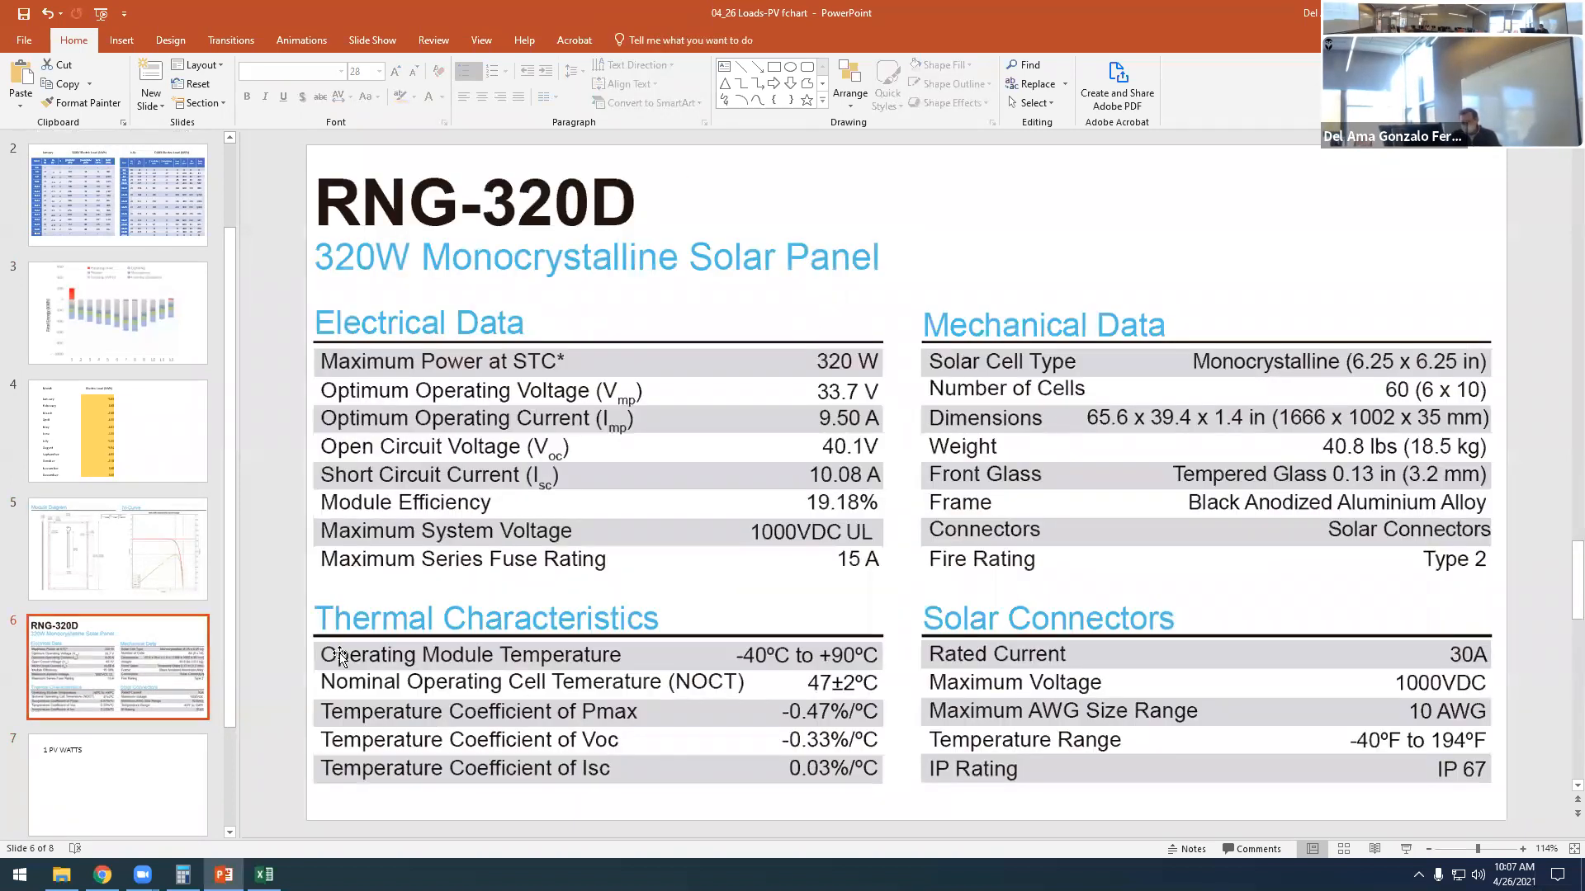
{"action": "left_click", "coordinate": [117, 787]}
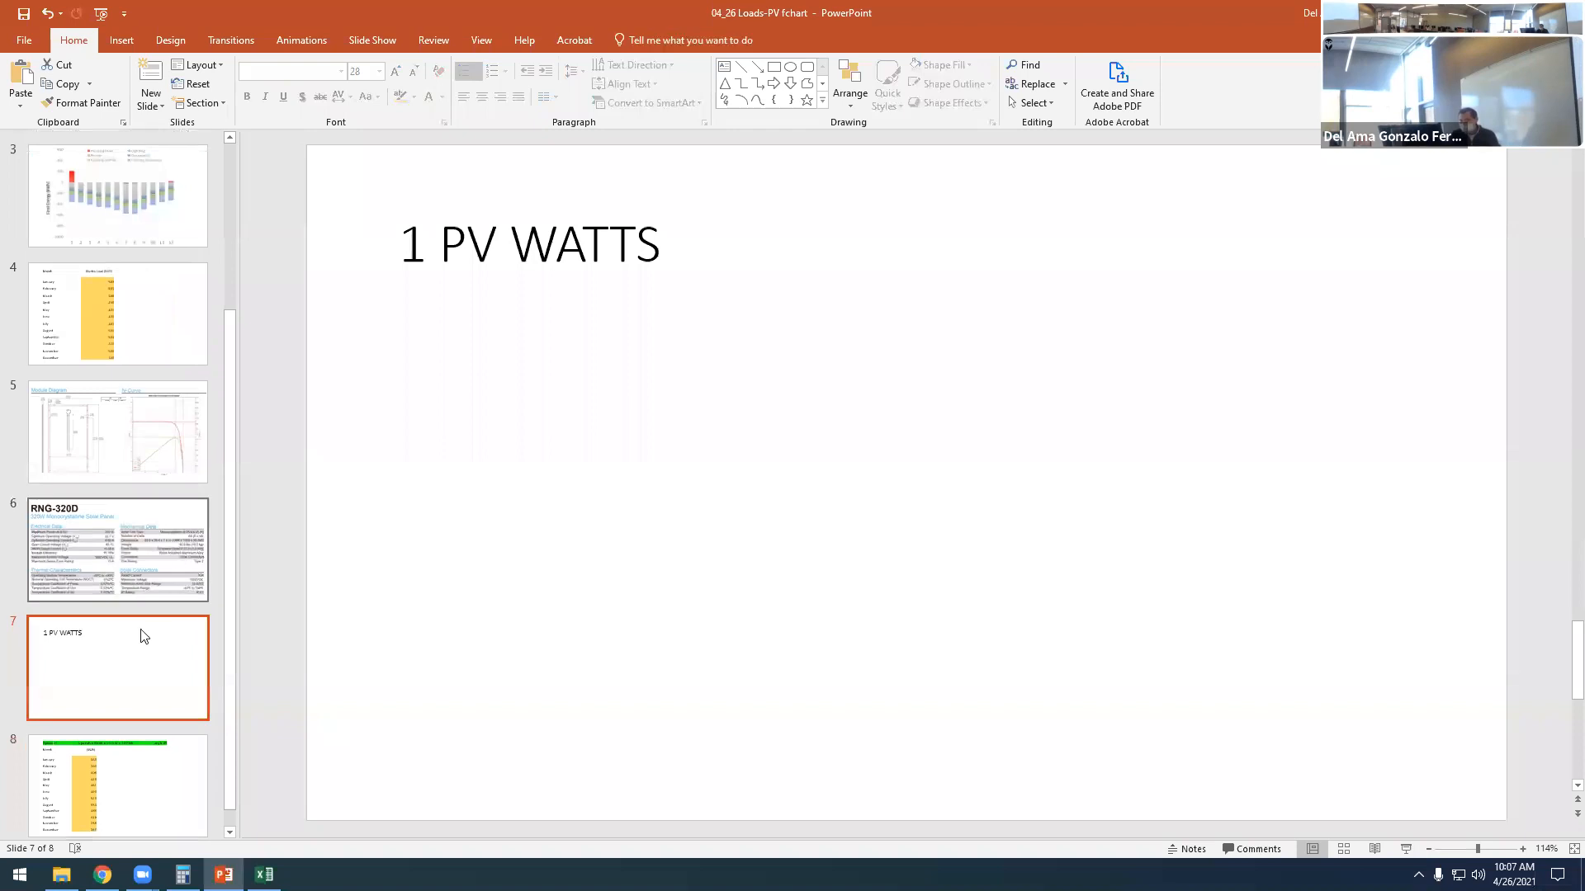
{"action": "left_click", "coordinate": [138, 779]}
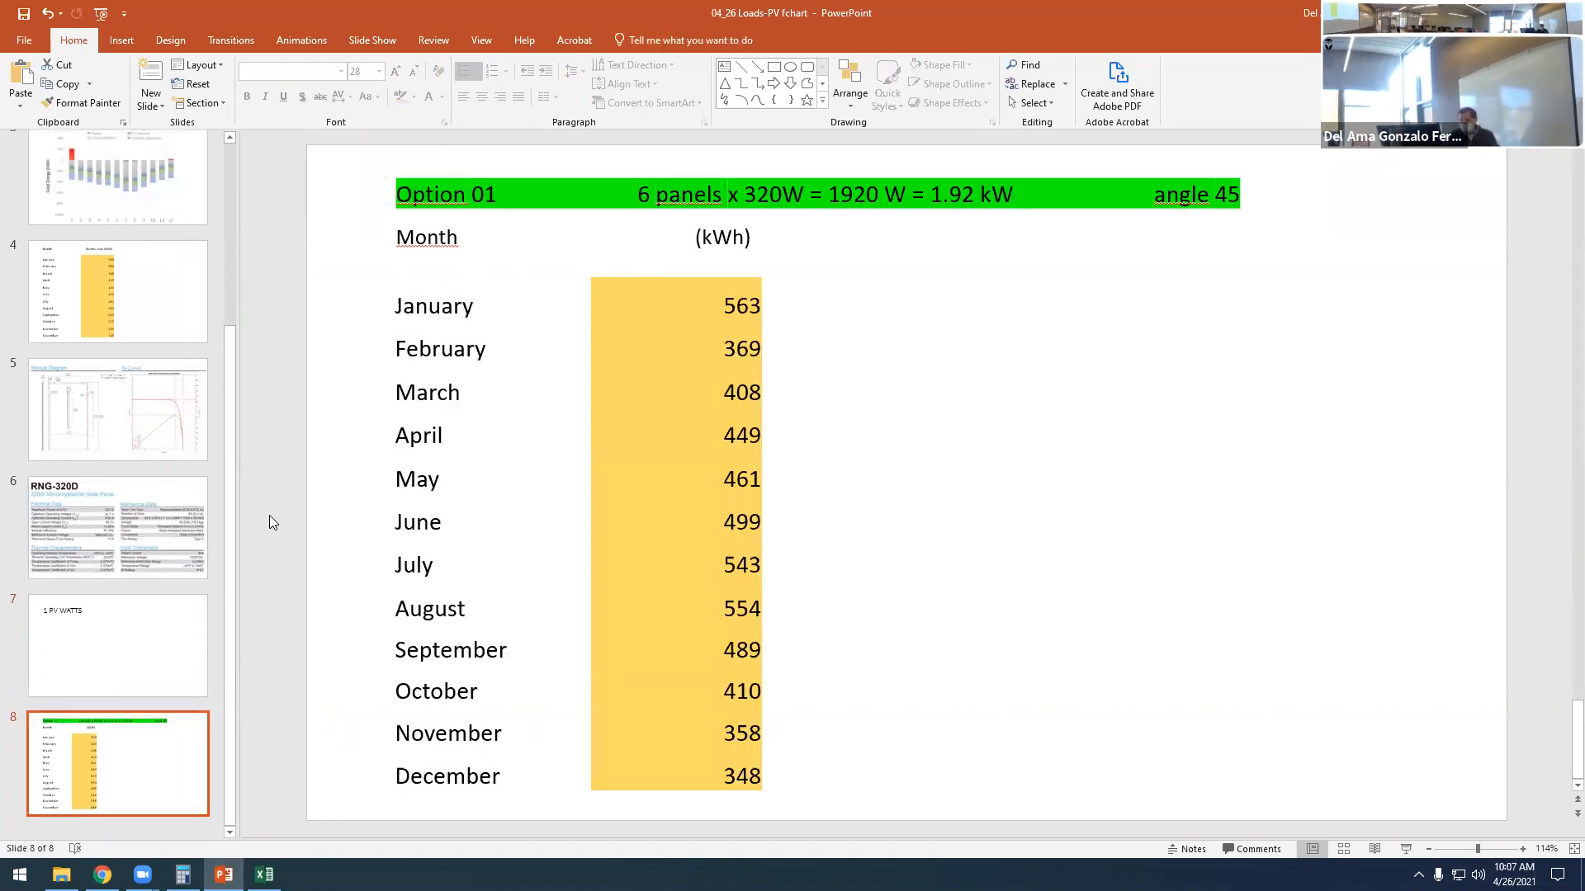
- Check the Option 01 heading's panel details against the Maximum Power at STC on the RNG-320D datasheet, and return to slide 8
{"action": "left_click", "coordinate": [471, 191]}
{"action": "left_click_drag", "start_coordinate": [471, 191], "coordinate": [494, 188]}
{"action": "left_click_drag", "start_coordinate": [636, 196], "coordinate": [804, 199]}
{"action": "left_click", "coordinate": [75, 552]}
{"action": "left_click", "coordinate": [824, 364]}
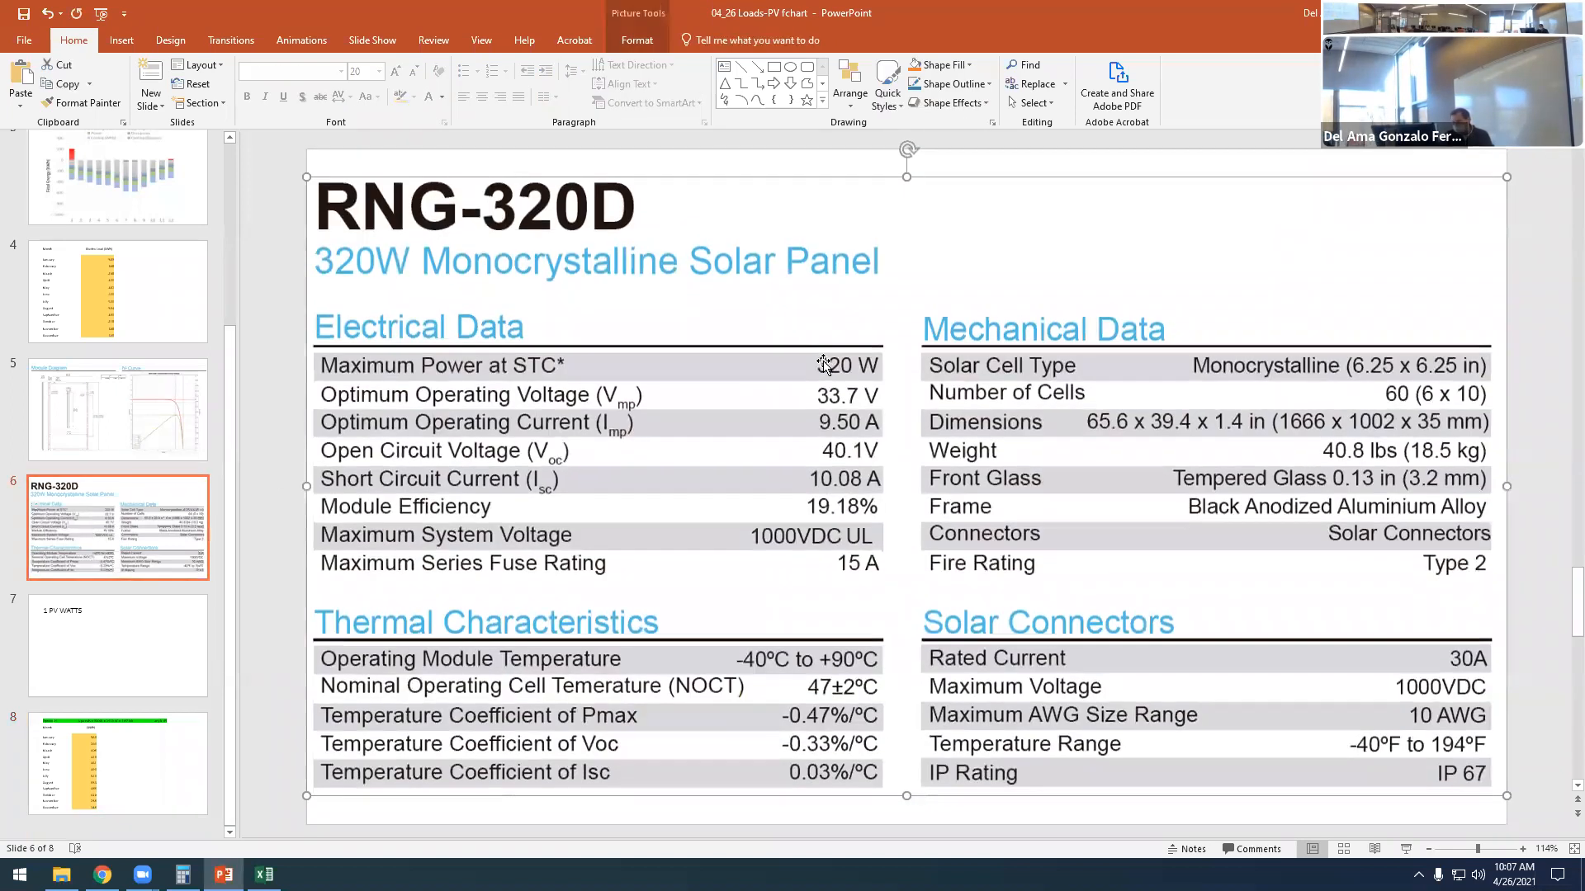
{"action": "left_click", "coordinate": [171, 559]}
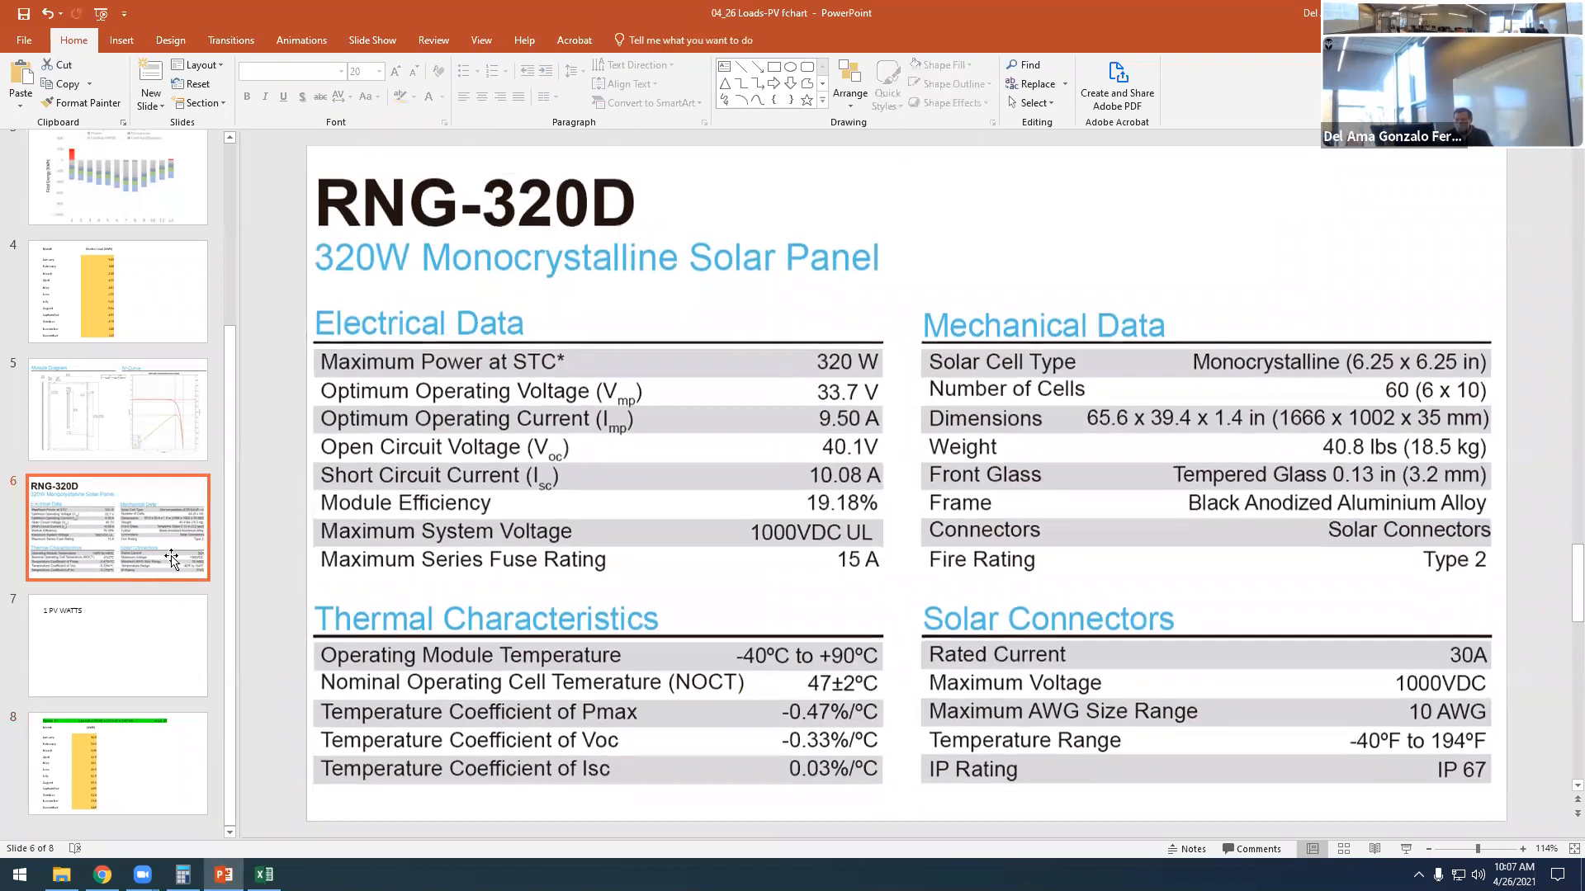
{"action": "left_click", "coordinate": [178, 726]}
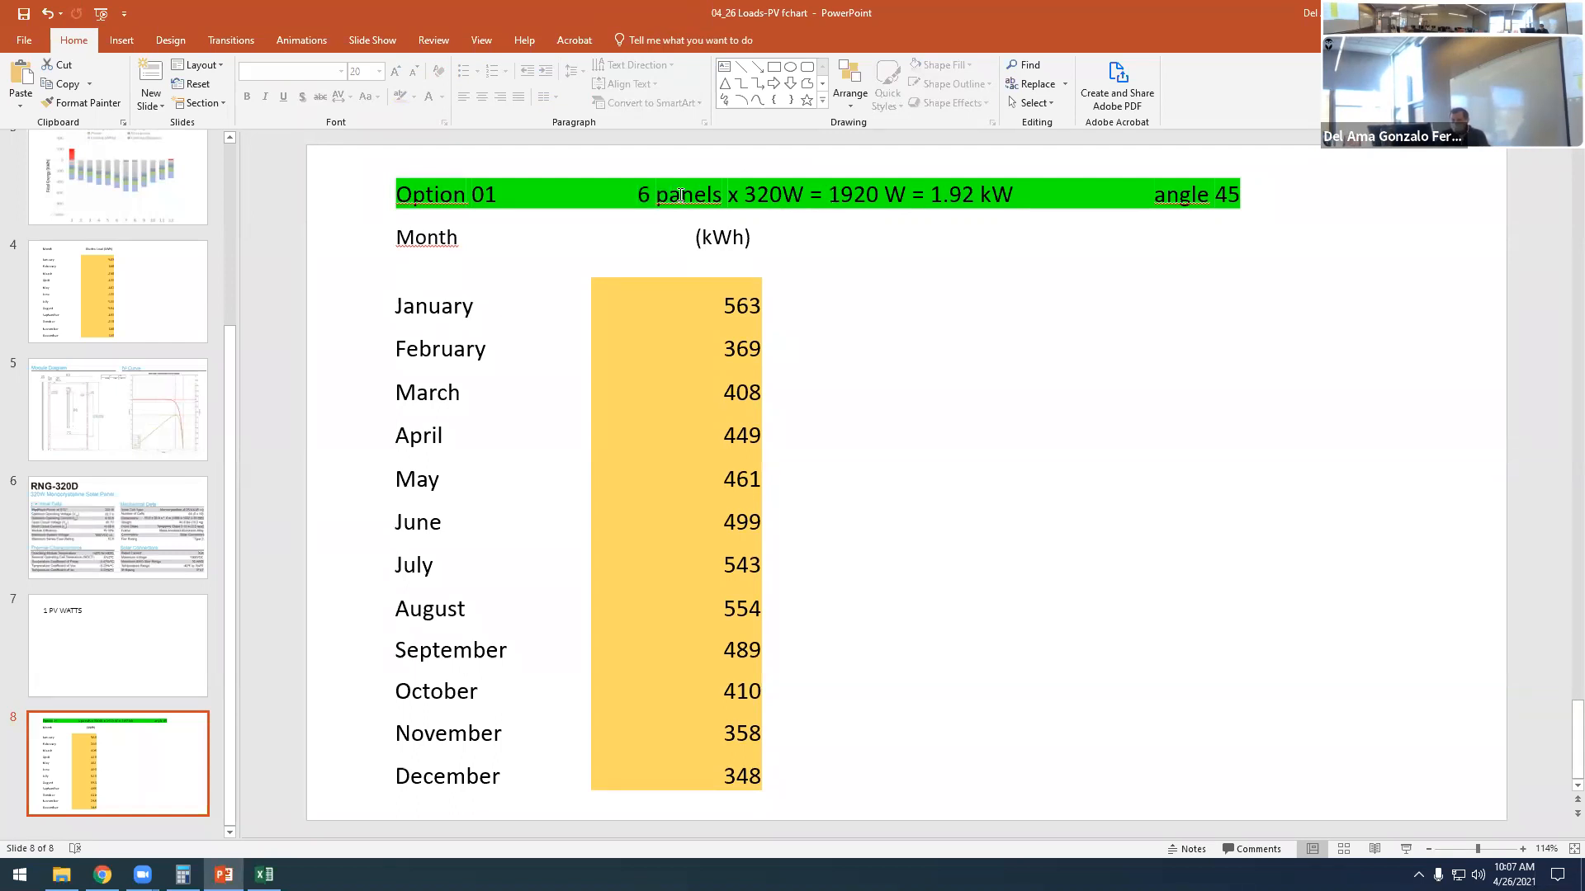
- Examine the total wattage and its kilowatt conversion in the Option 01 heading
{"action": "left_click_drag", "start_coordinate": [745, 191], "coordinate": [890, 198]}
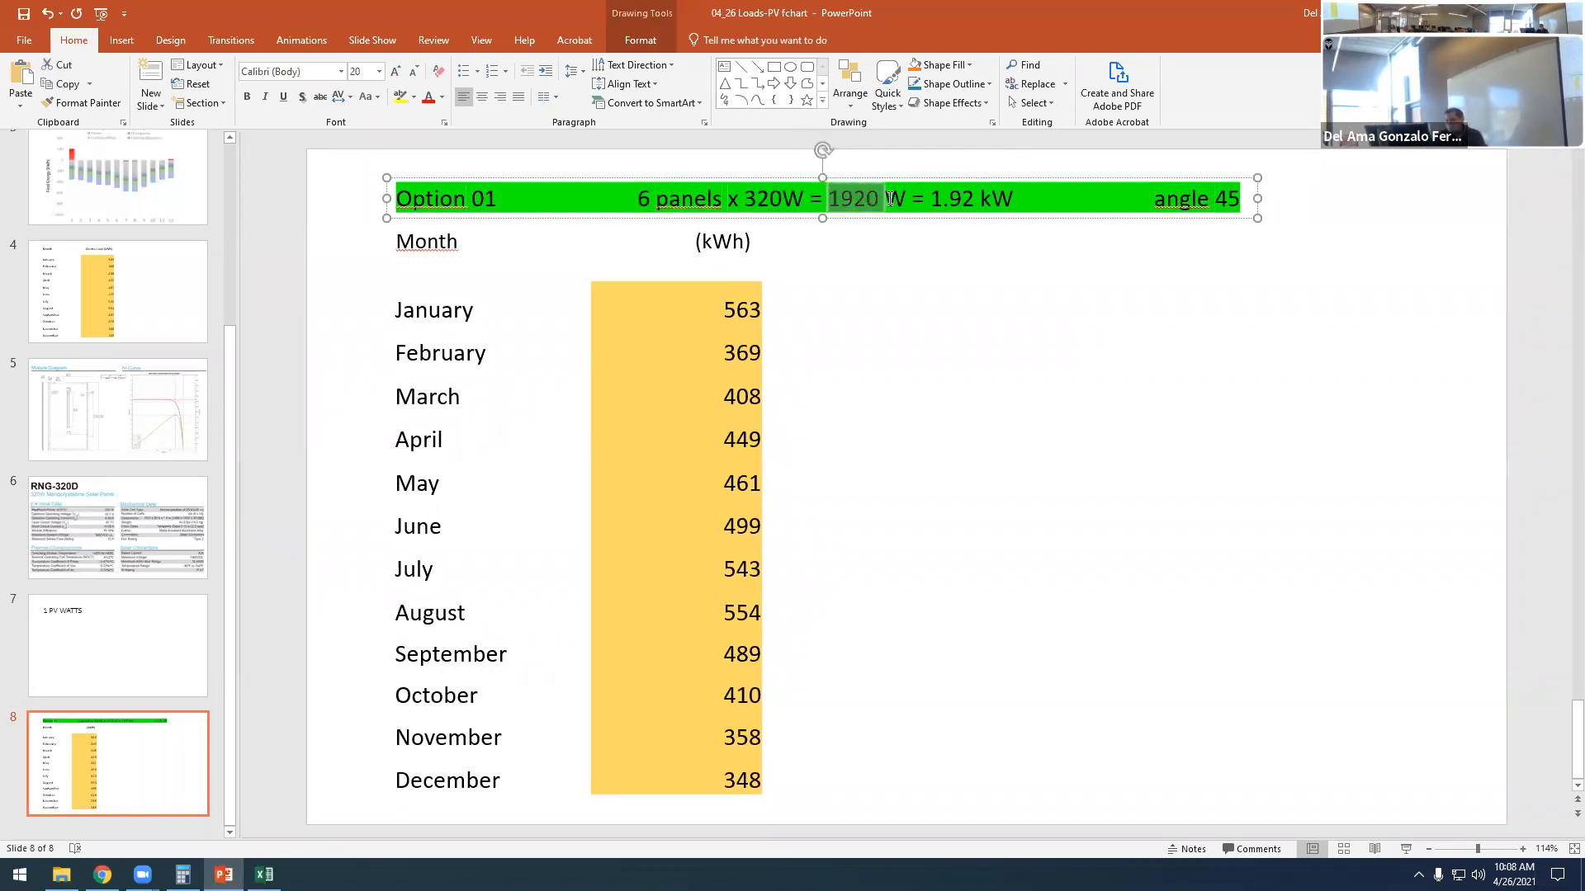
{"action": "left_click", "coordinate": [885, 201]}
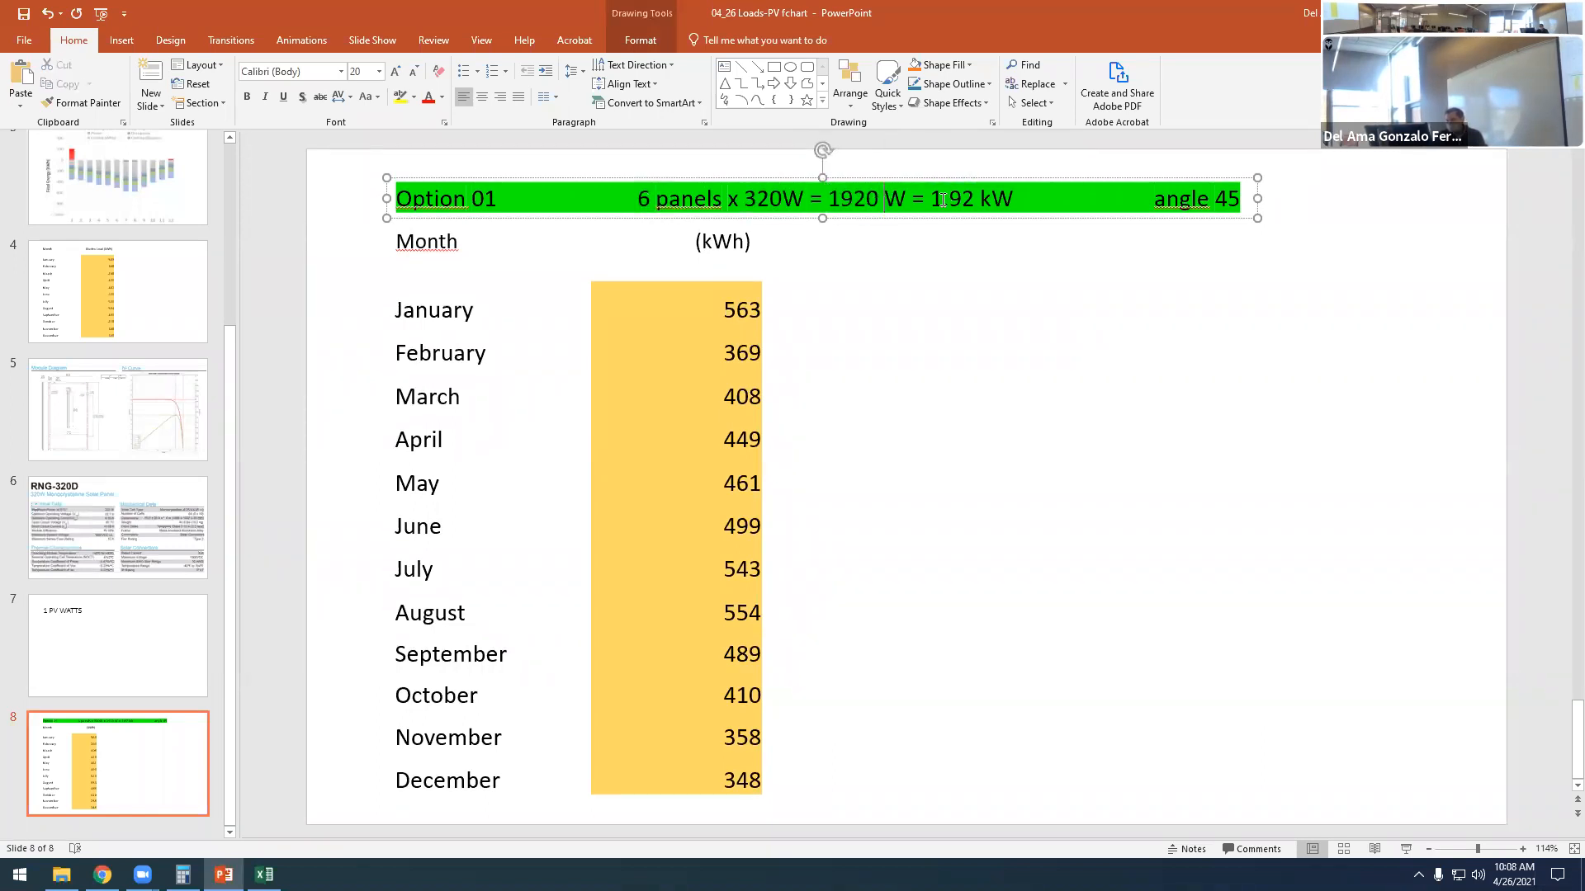
{"action": "left_click_drag", "start_coordinate": [935, 198], "coordinate": [993, 234]}
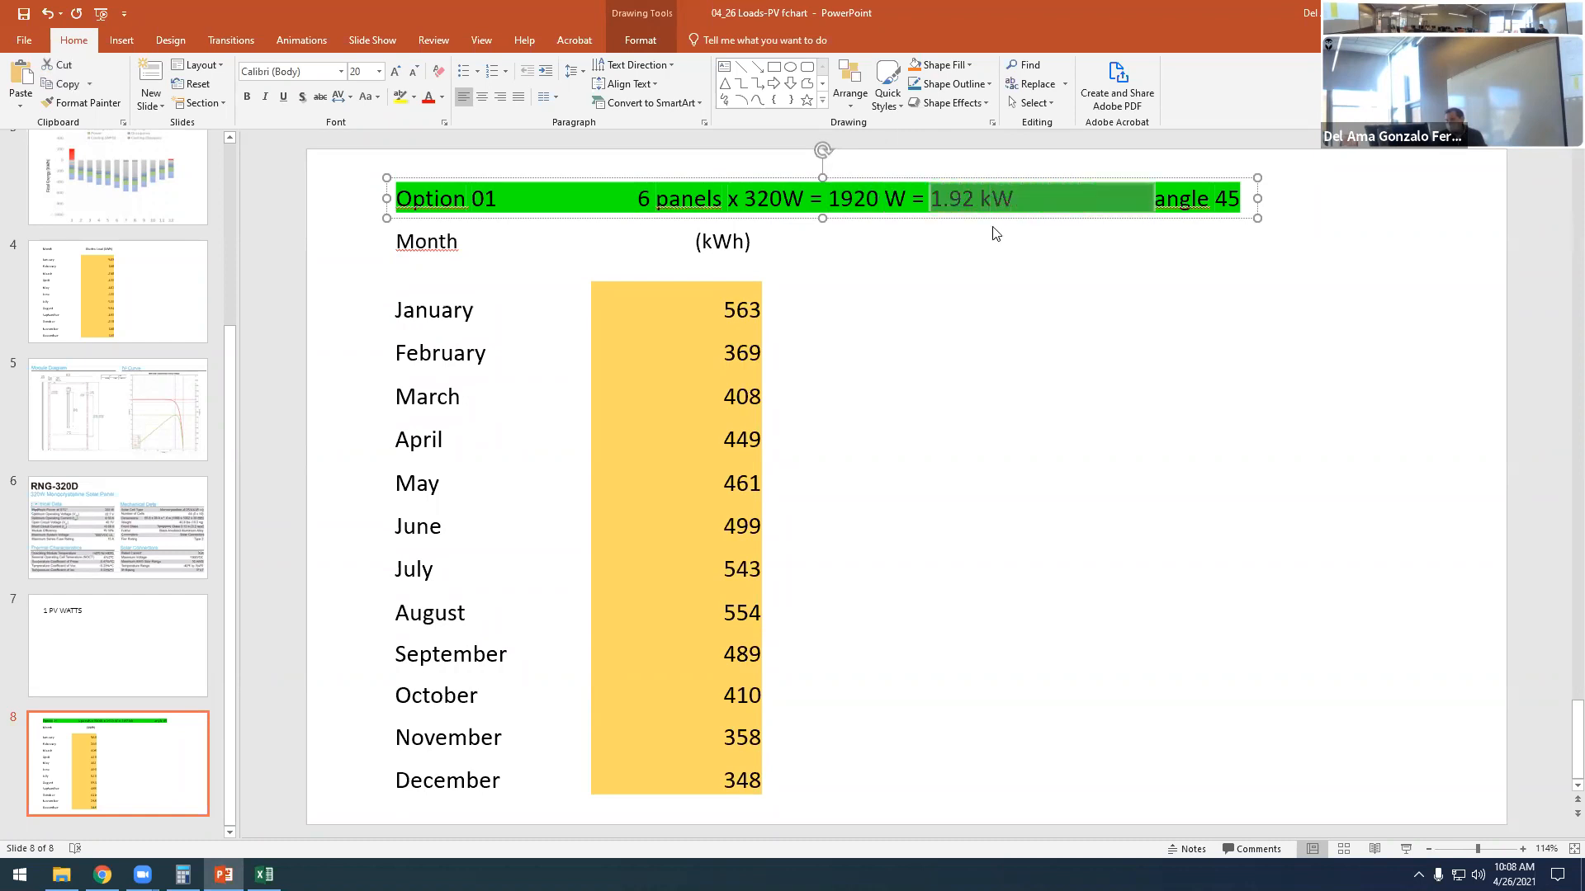
{"action": "left_click", "coordinate": [1022, 330]}
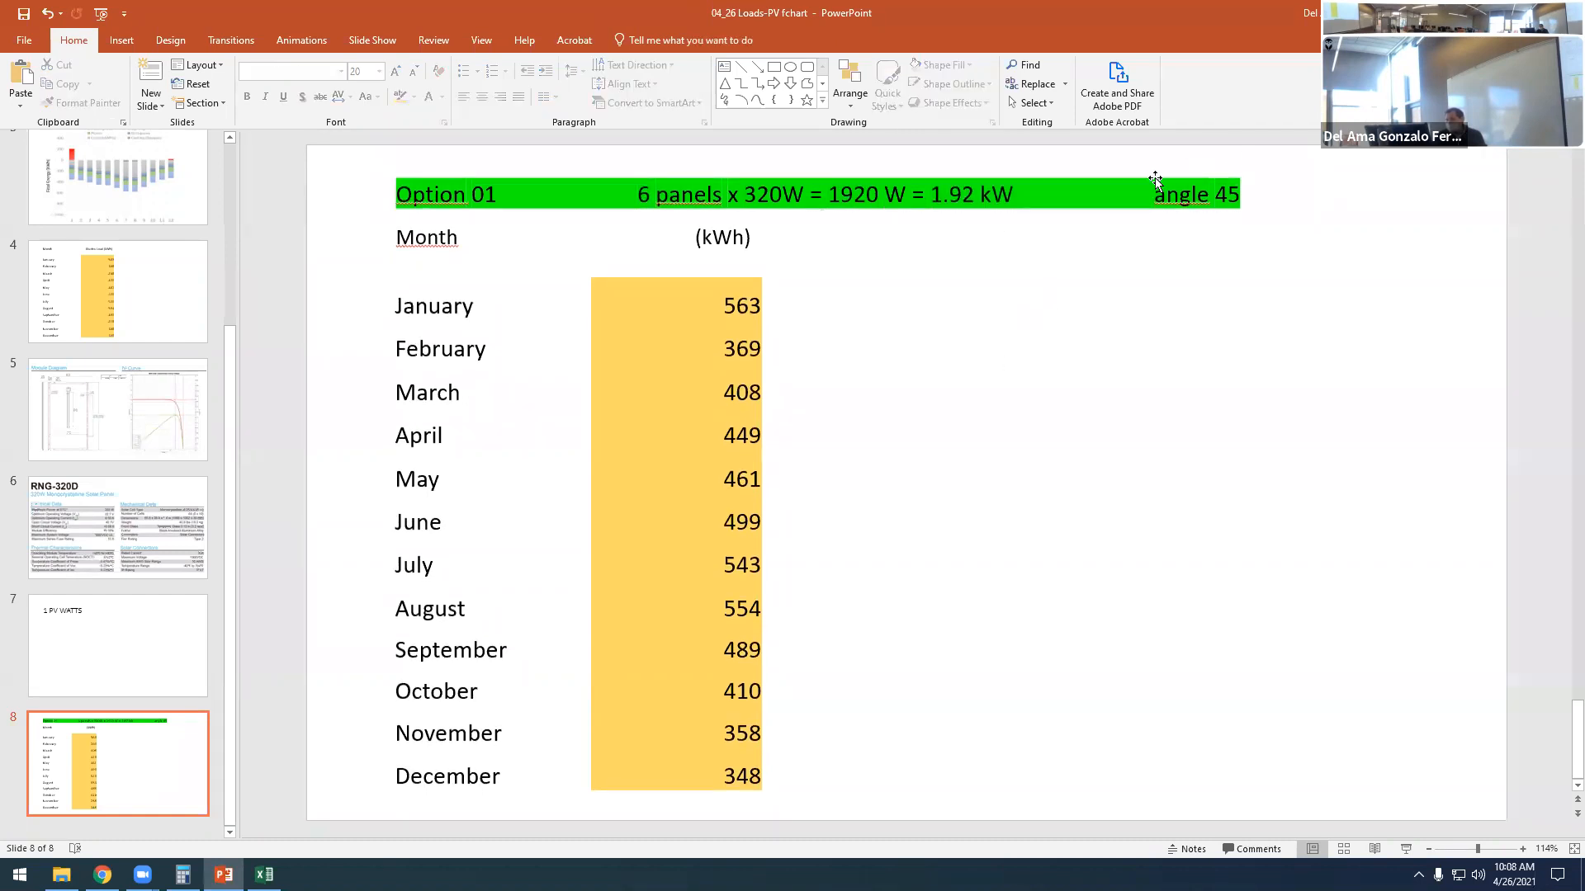
- Revisit the location slide and the "1 PV WATTS" slide, and return to the Option 01 slide
{"action": "scroll", "coordinate": [18, 421], "scroll_direction": "up", "scroll_amount": 5}
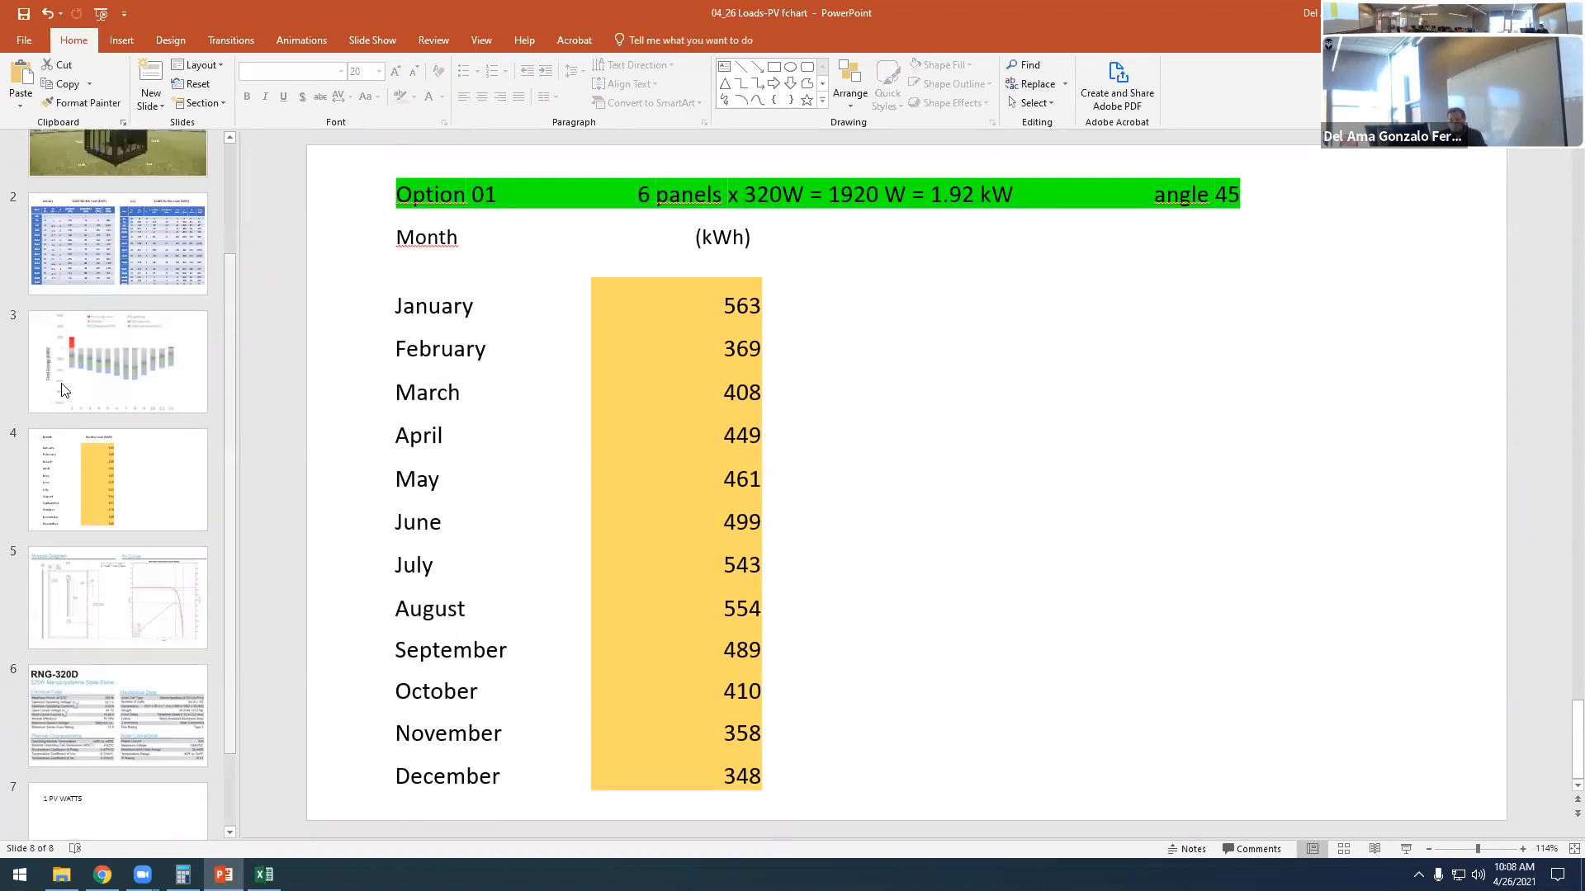
{"action": "left_click", "coordinate": [118, 196]}
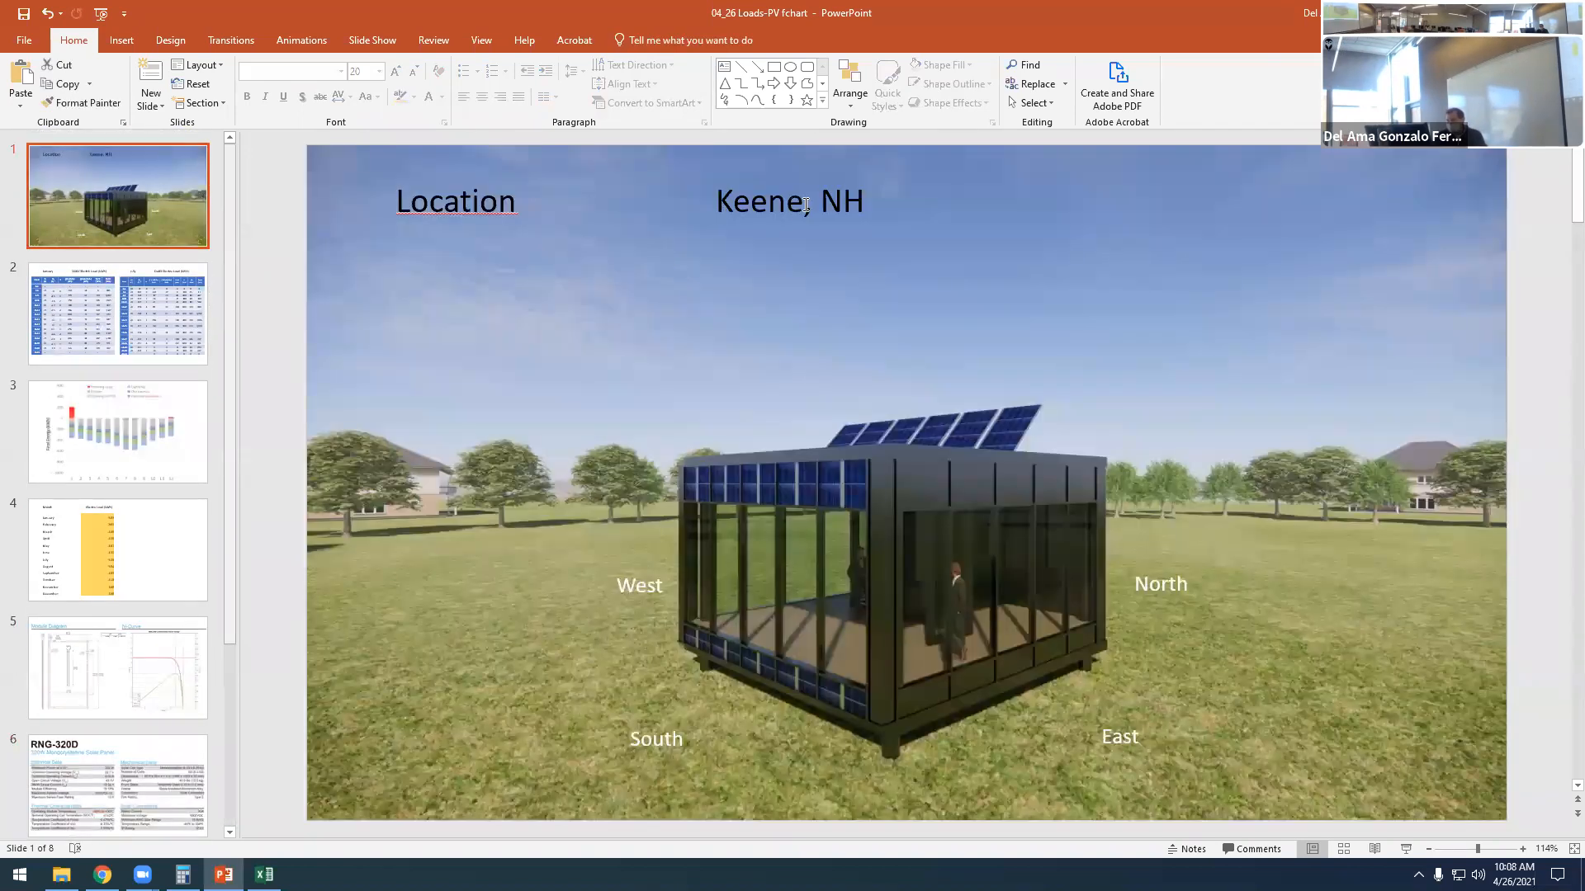
{"action": "scroll", "coordinate": [111, 578], "scroll_direction": "down", "scroll_amount": 3}
{"action": "left_click", "coordinate": [116, 703]}
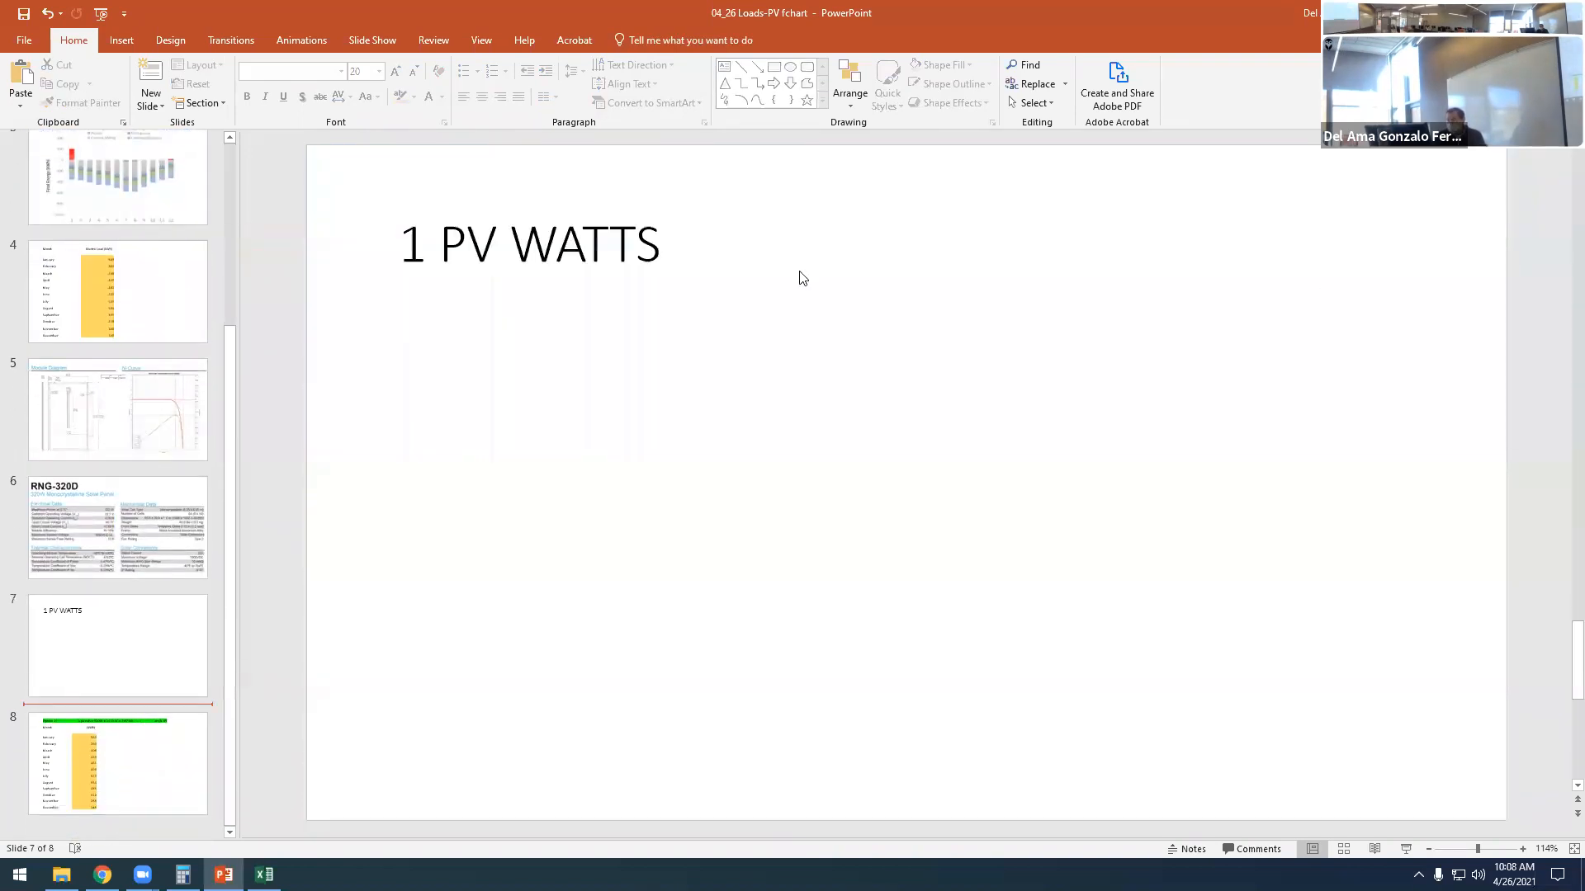
{"action": "left_click", "coordinate": [116, 746]}
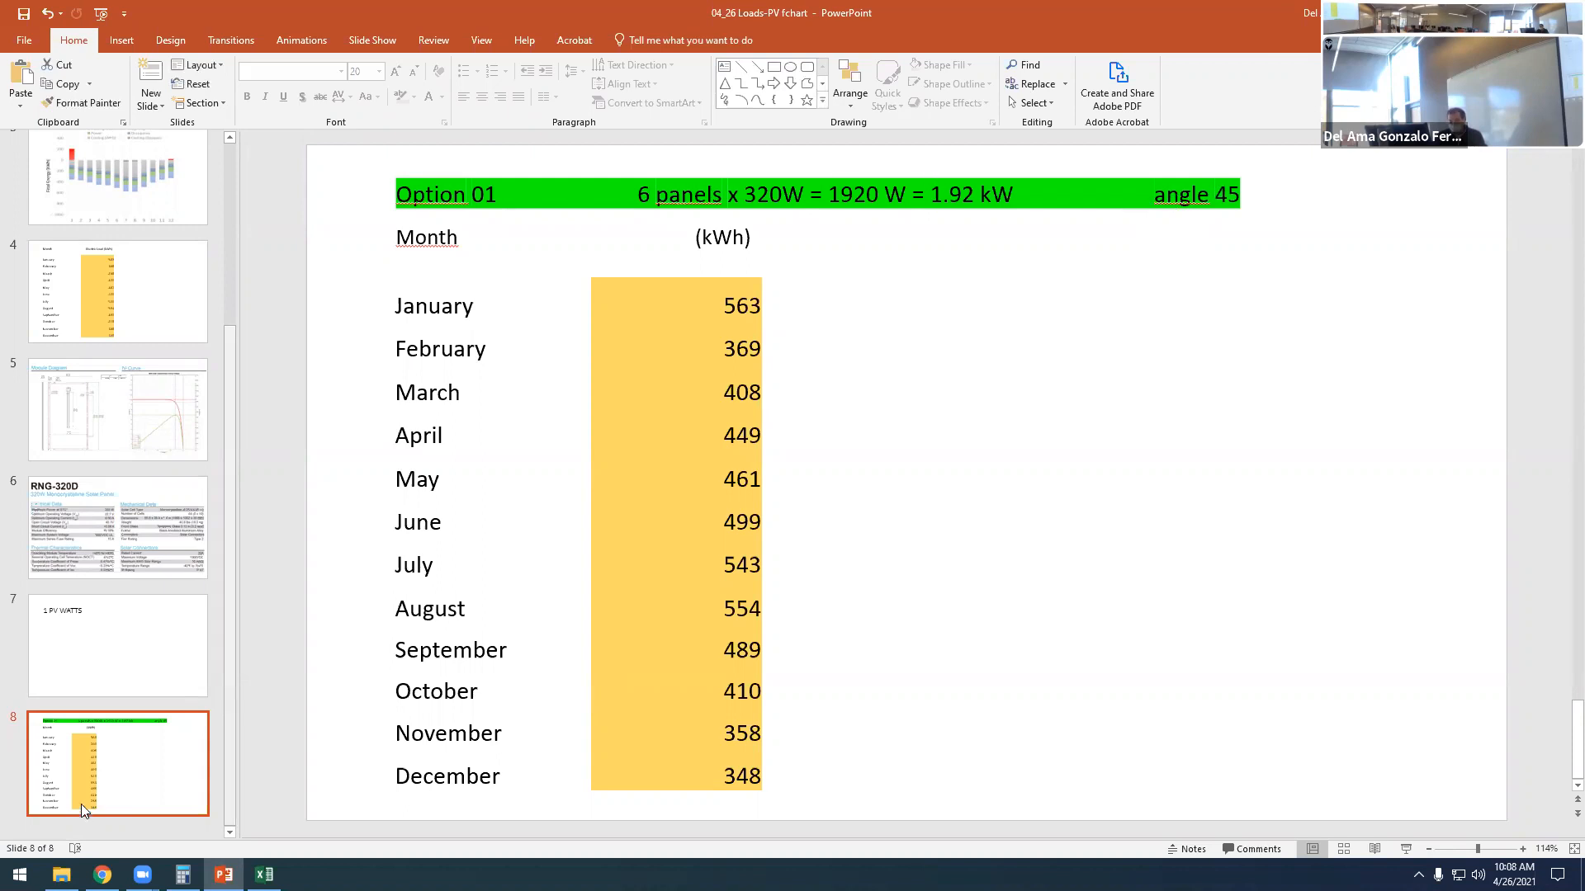
- Switch to the PVWatts Calculator in Chrome, set the location to "keene, nh", and continue to the system info
{"action": "left_click", "coordinate": [102, 875]}
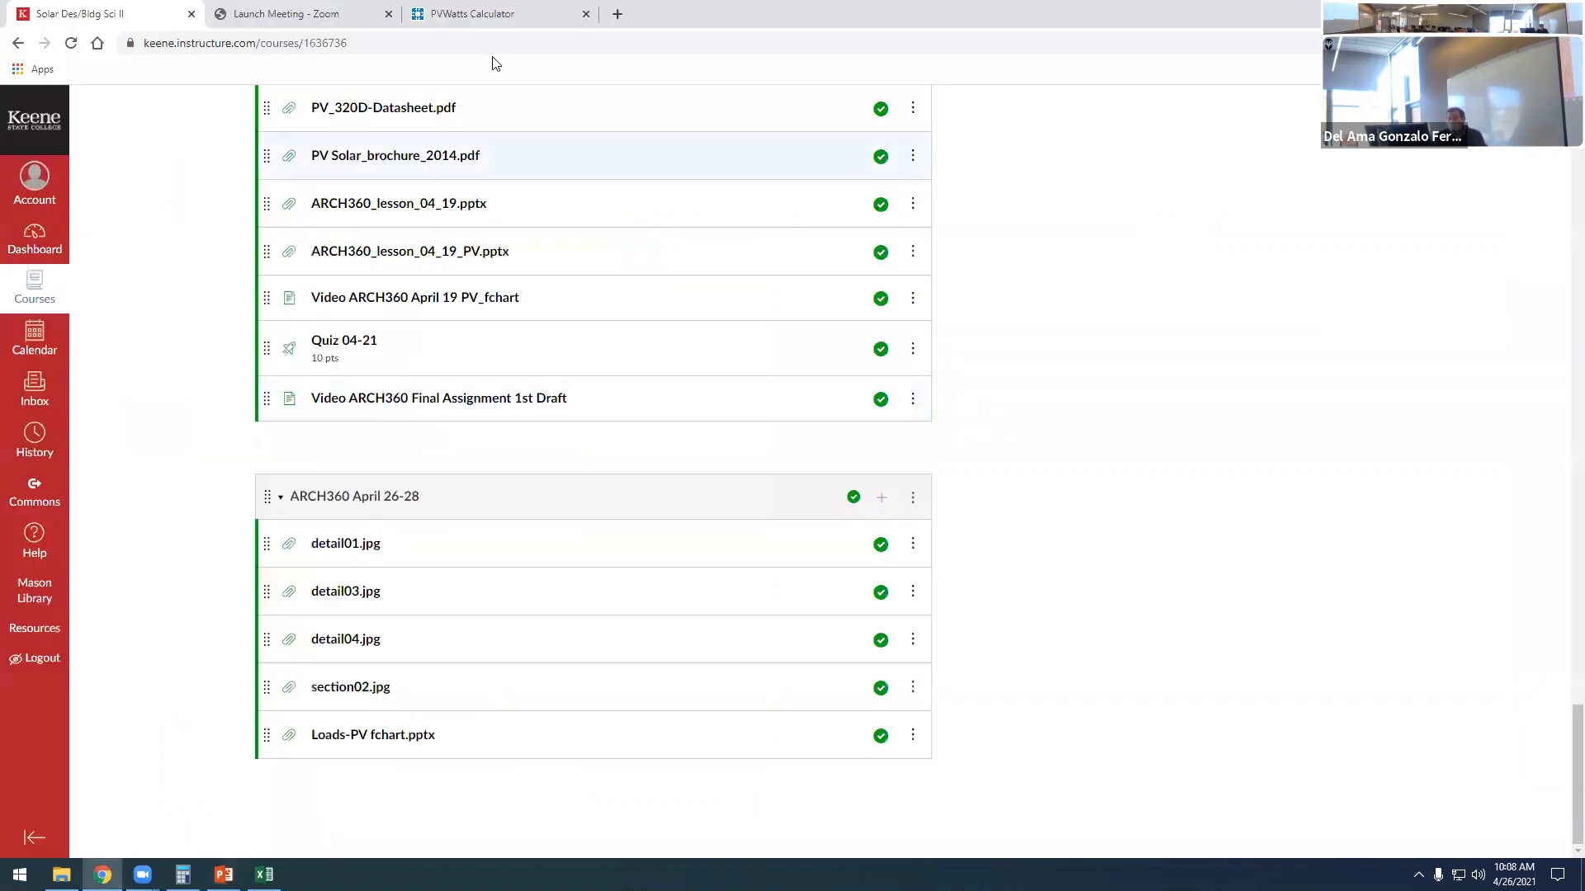
{"action": "left_click", "coordinate": [474, 14]}
{"action": "left_click", "coordinate": [528, 180]}
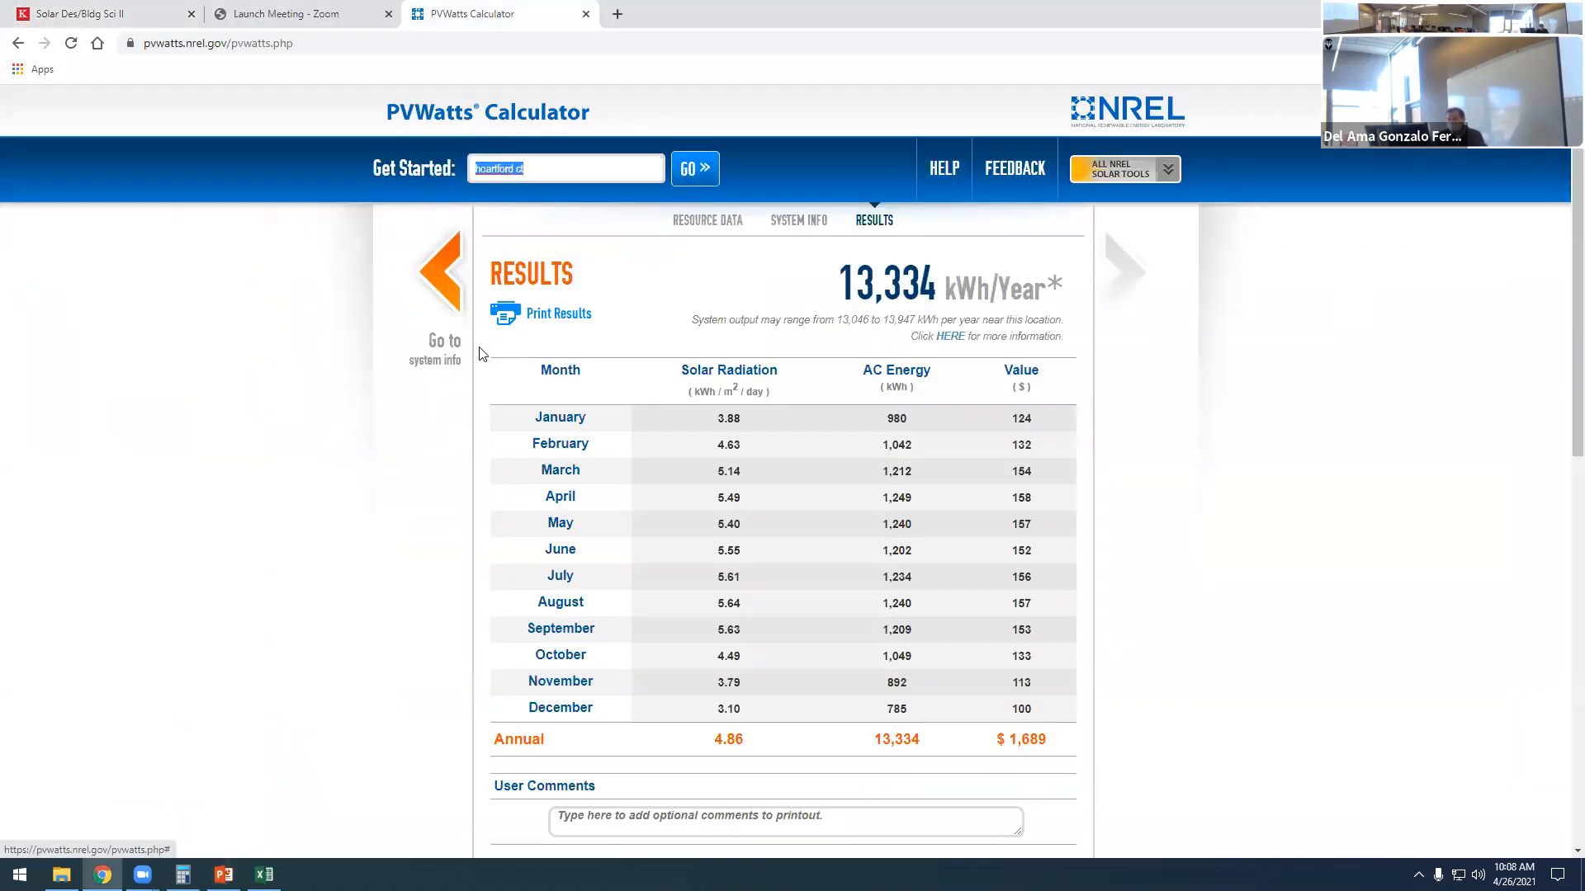
{"action": "type", "text": "h"}
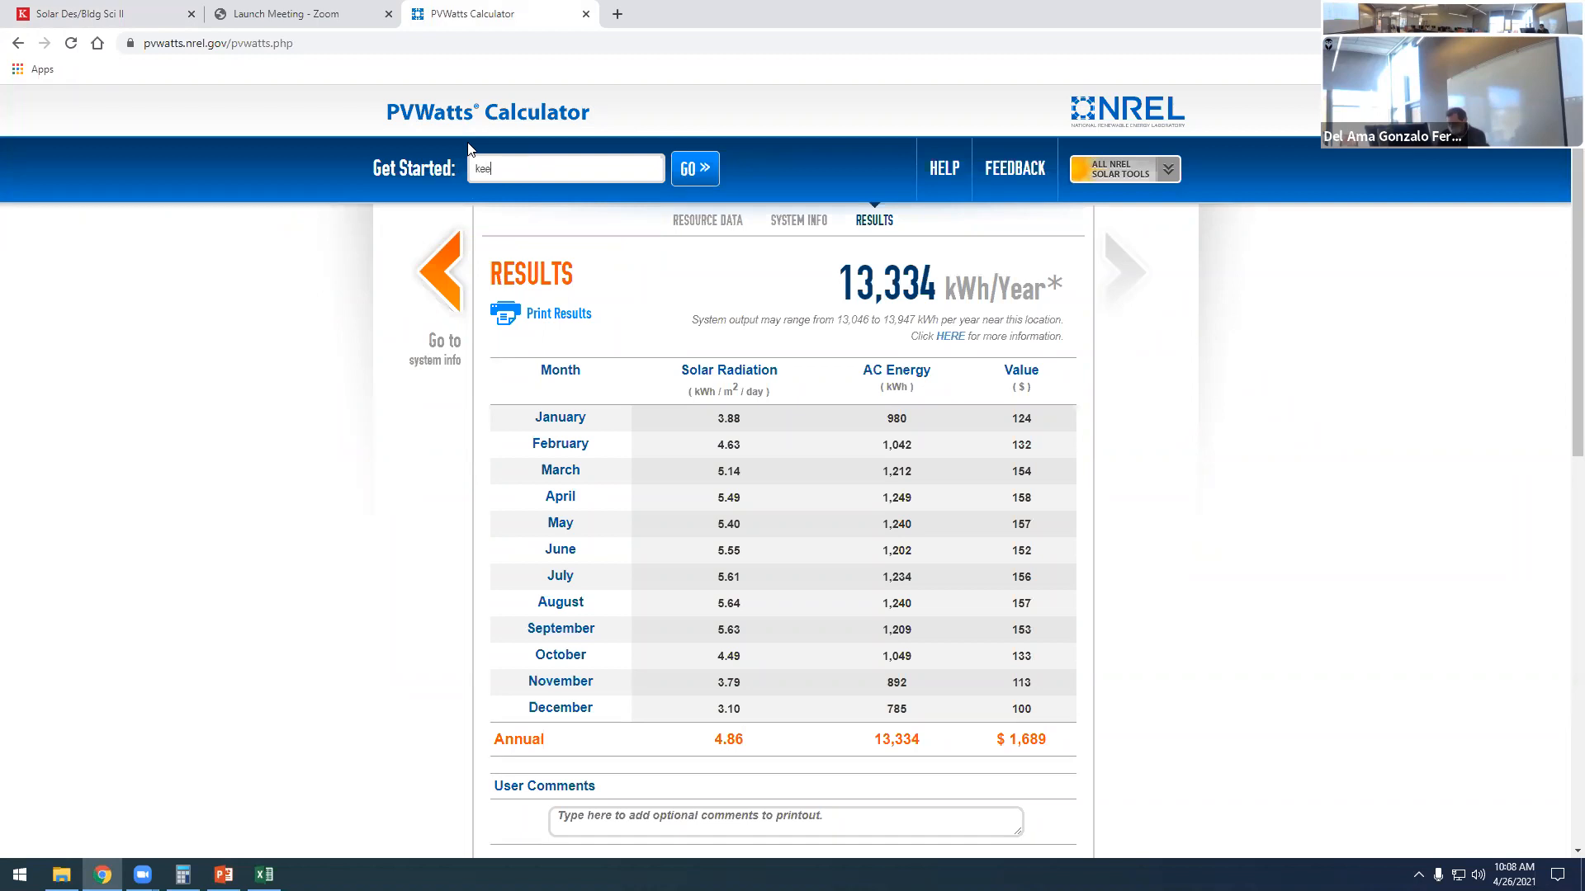
{"action": "type", "text": "eene, nh"}
{"action": "left_click", "coordinate": [675, 168]}
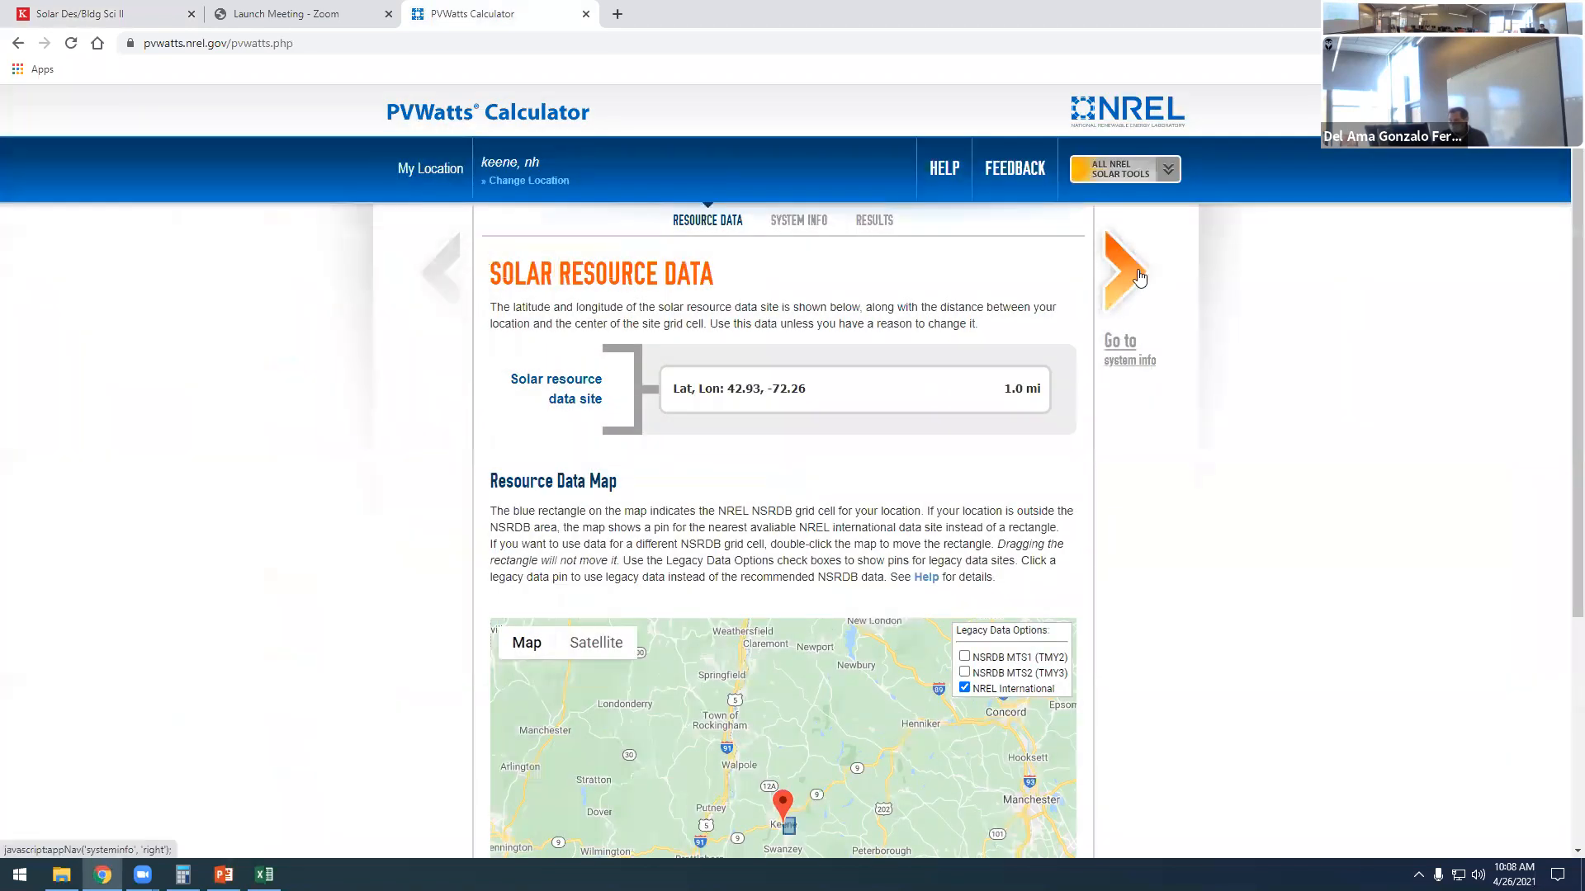
{"action": "left_click", "coordinate": [1139, 276]}
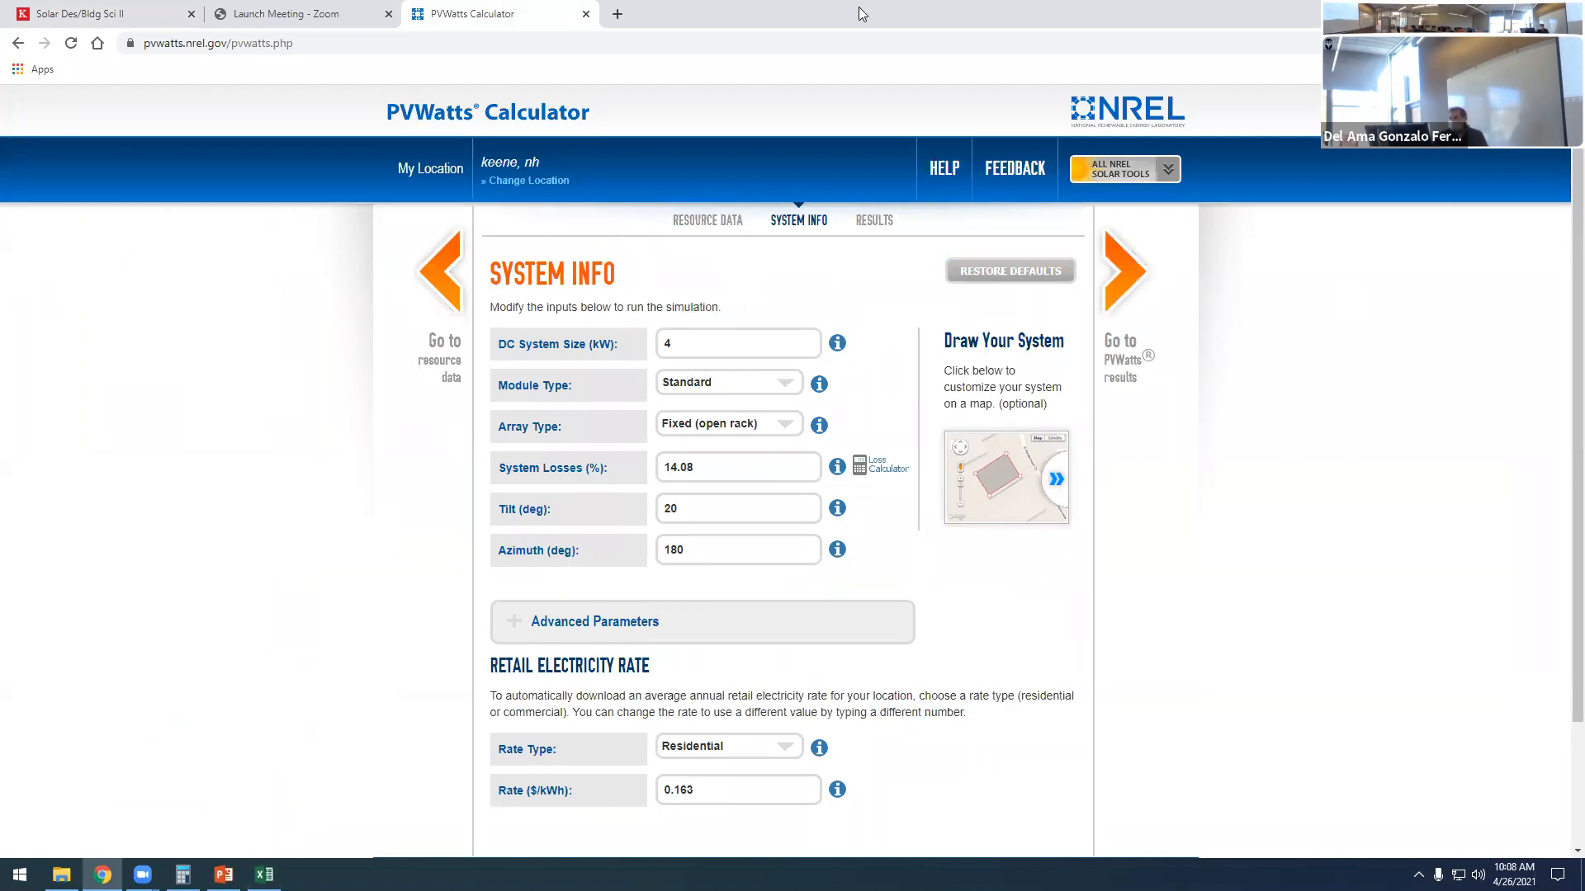
- Arrange PVWatts side by side with the PowerPoint presentation, and set the DC system size to 1.92 kW
{"action": "key", "text": "super+Right"}
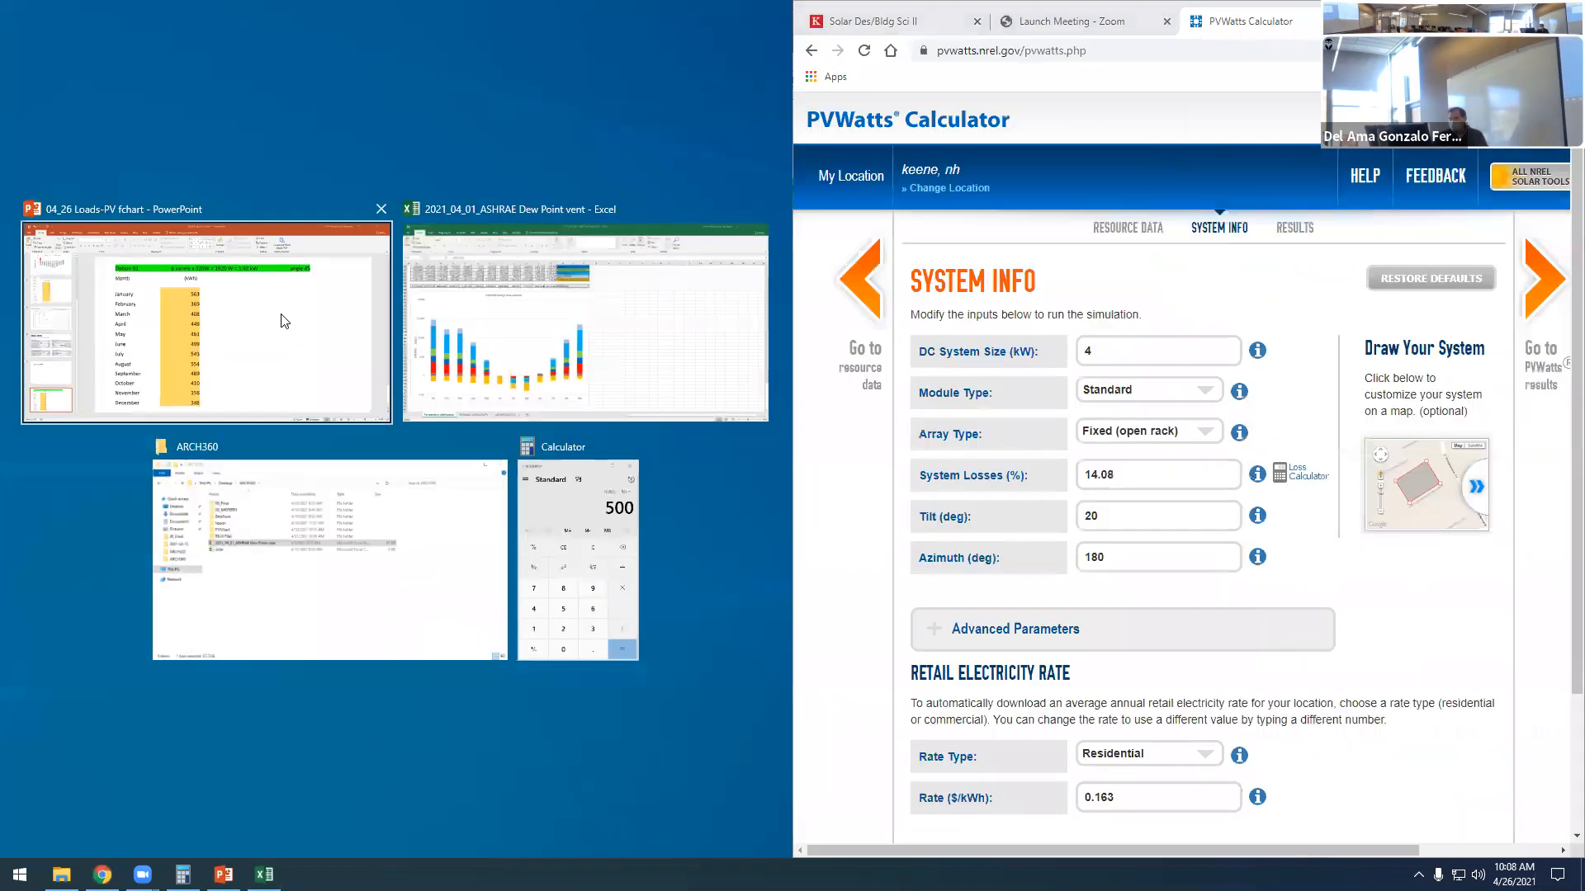
{"action": "left_click", "coordinate": [281, 314]}
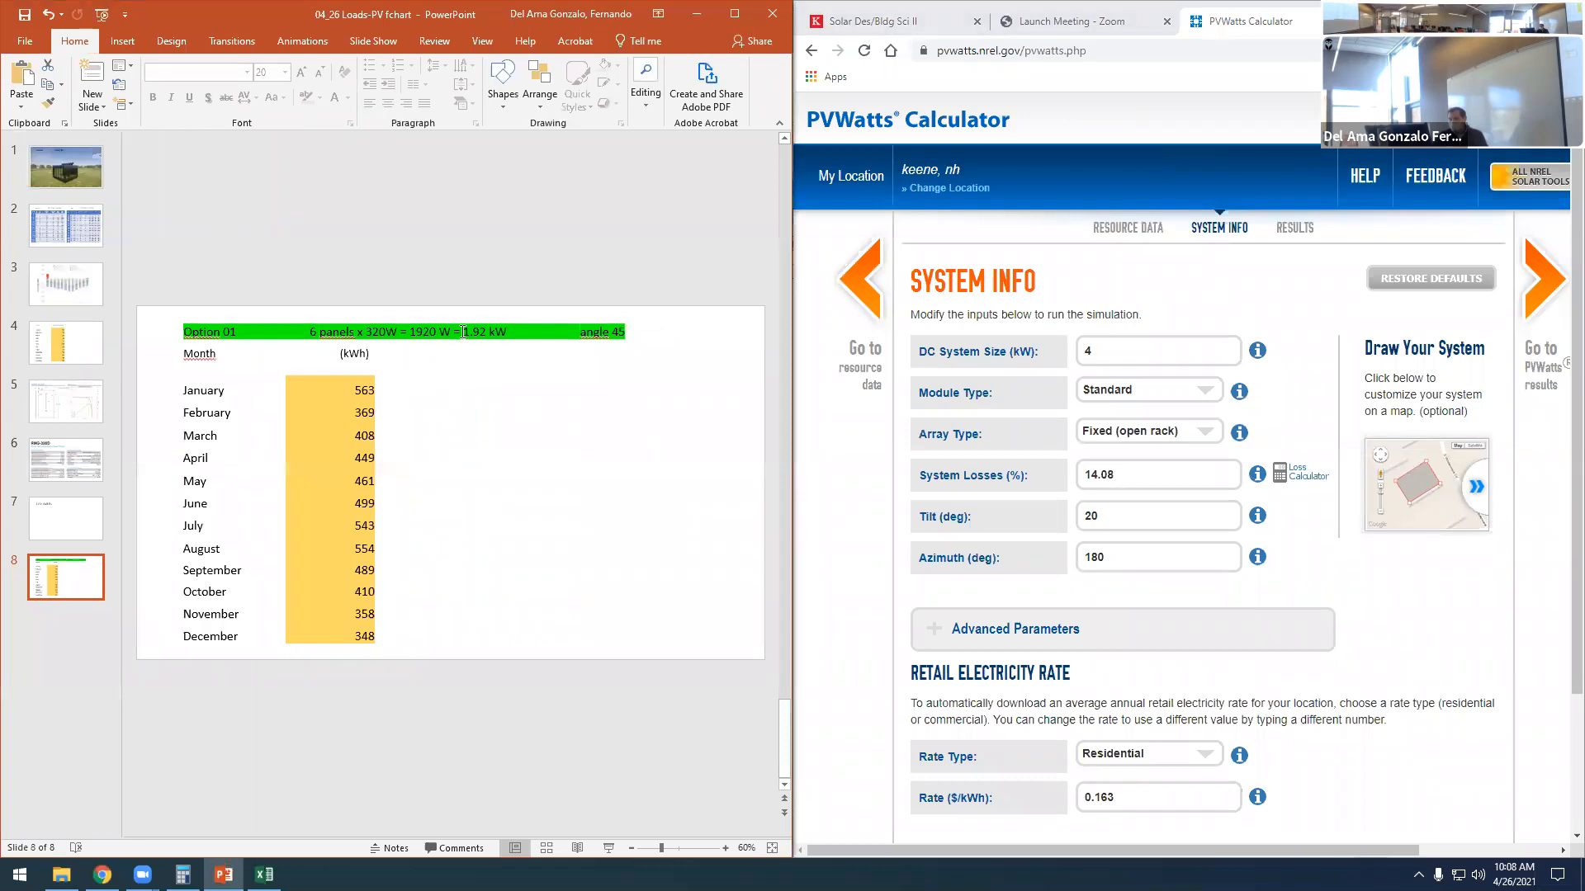
{"action": "double_click", "coordinate": [1104, 349]}
{"action": "type", "text": "1.92"}
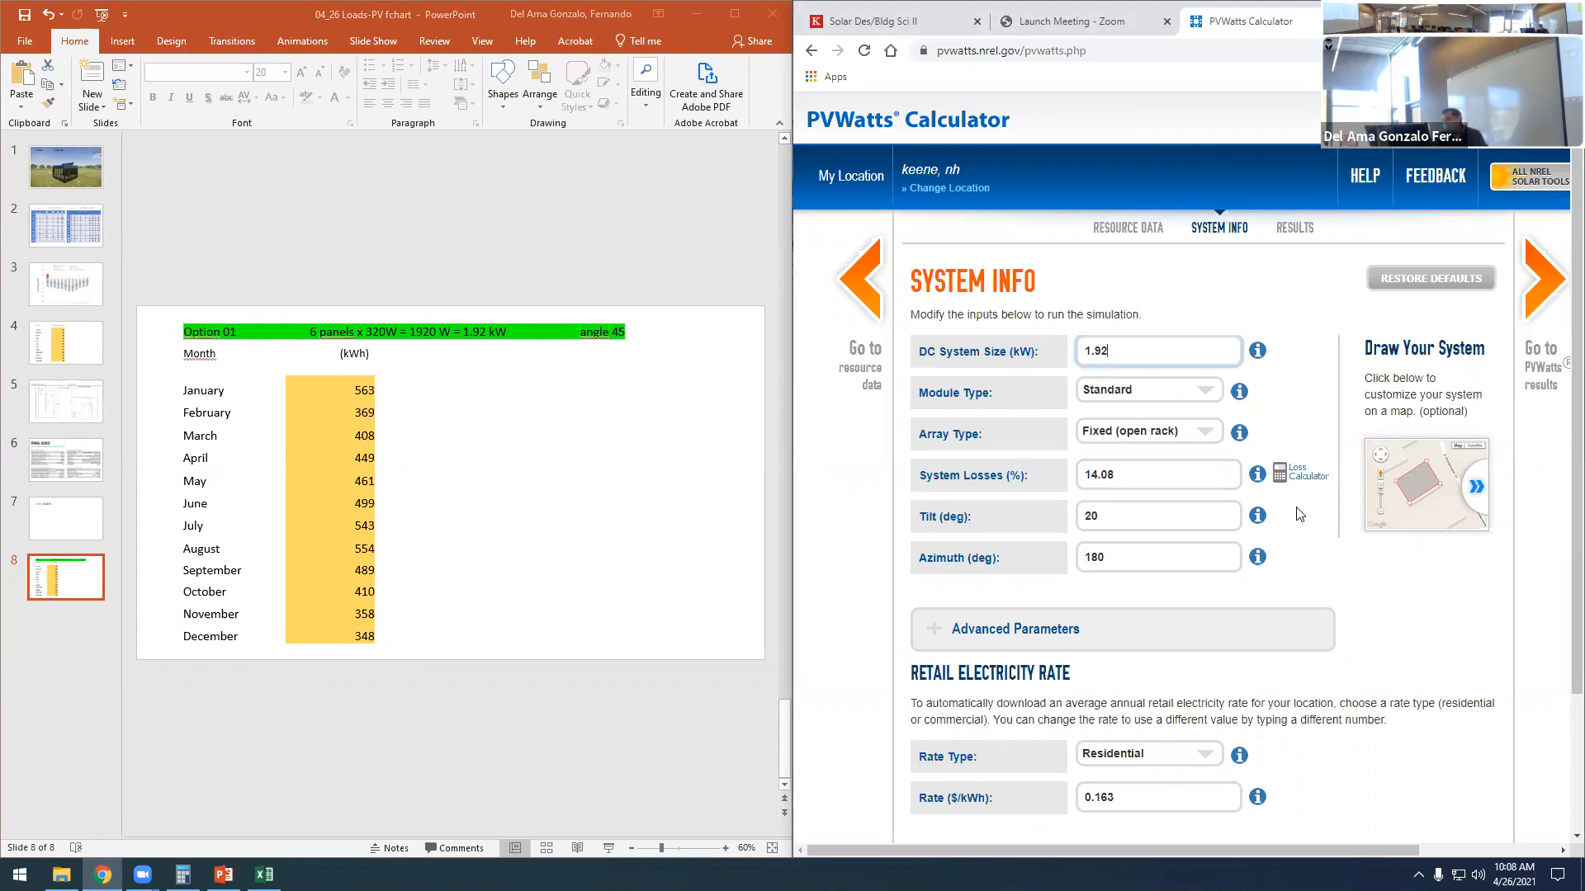
{"action": "left_click", "coordinate": [1391, 585]}
- Set the array tilt to 45 degrees, keep the azimuth at 180, and calculate the PVWatts results
{"action": "double_click", "coordinate": [1102, 516]}
{"action": "type", "text": "45"}
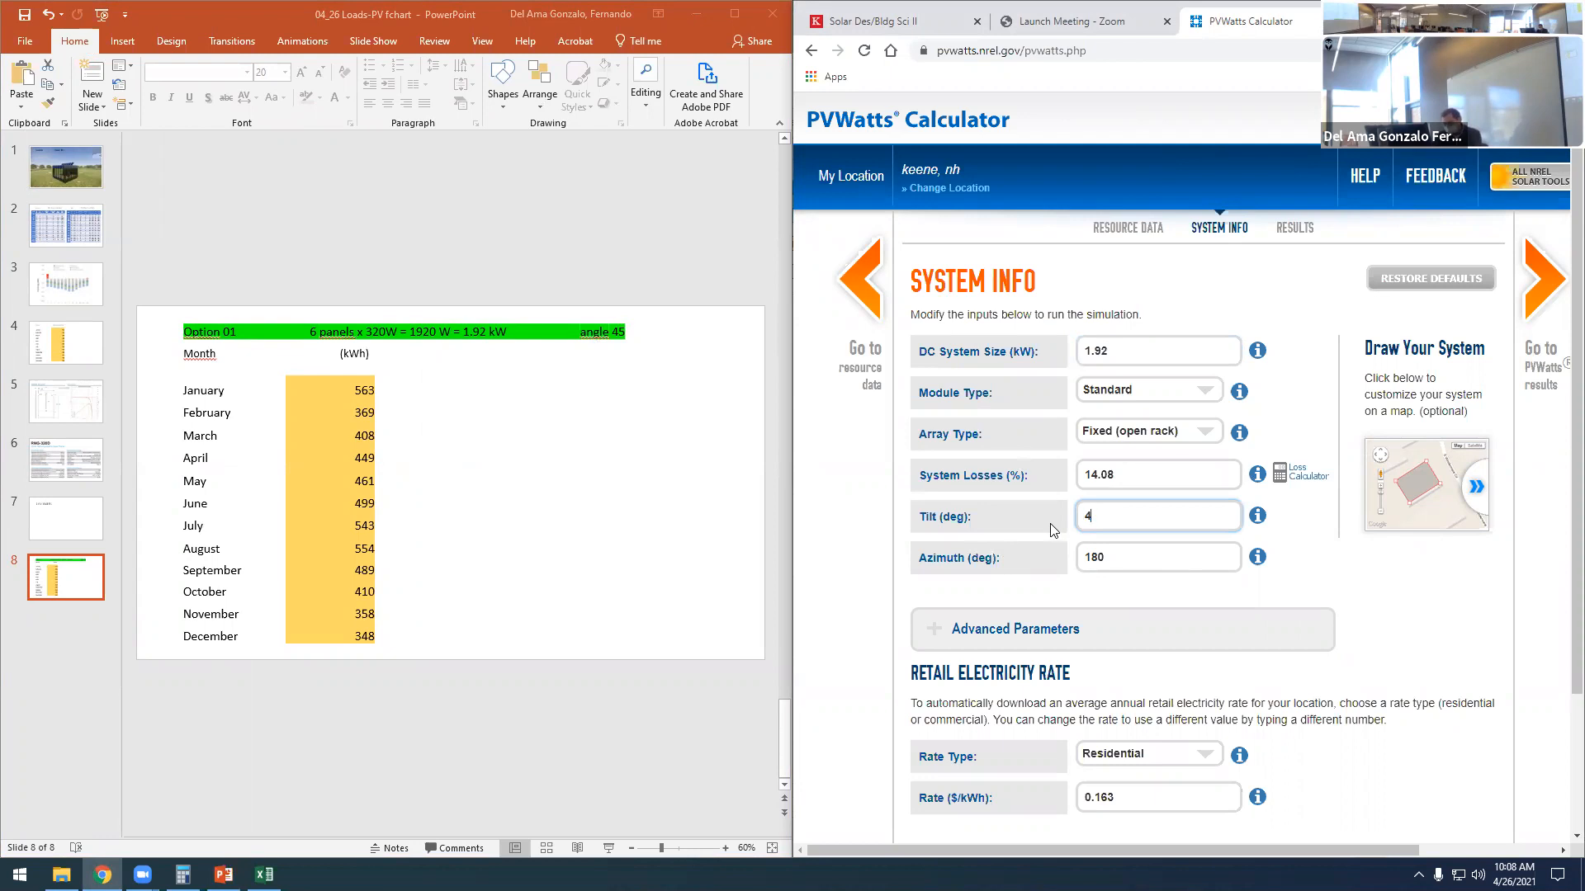
{"action": "left_click", "coordinate": [1379, 615]}
{"action": "double_click", "coordinate": [1093, 556]}
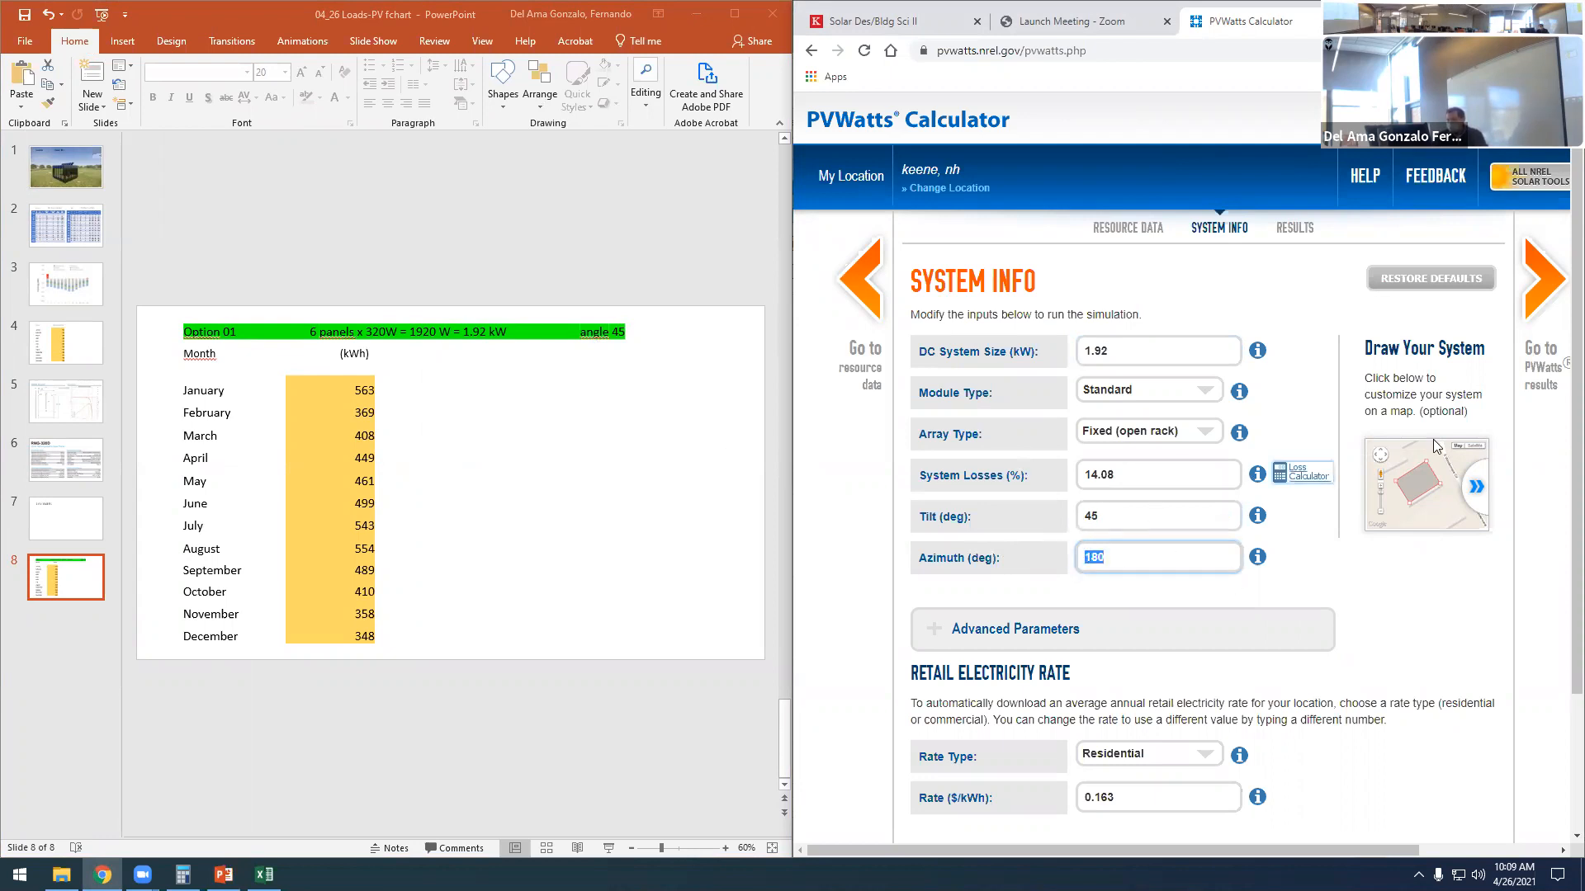
{"action": "left_click", "coordinate": [1542, 285]}
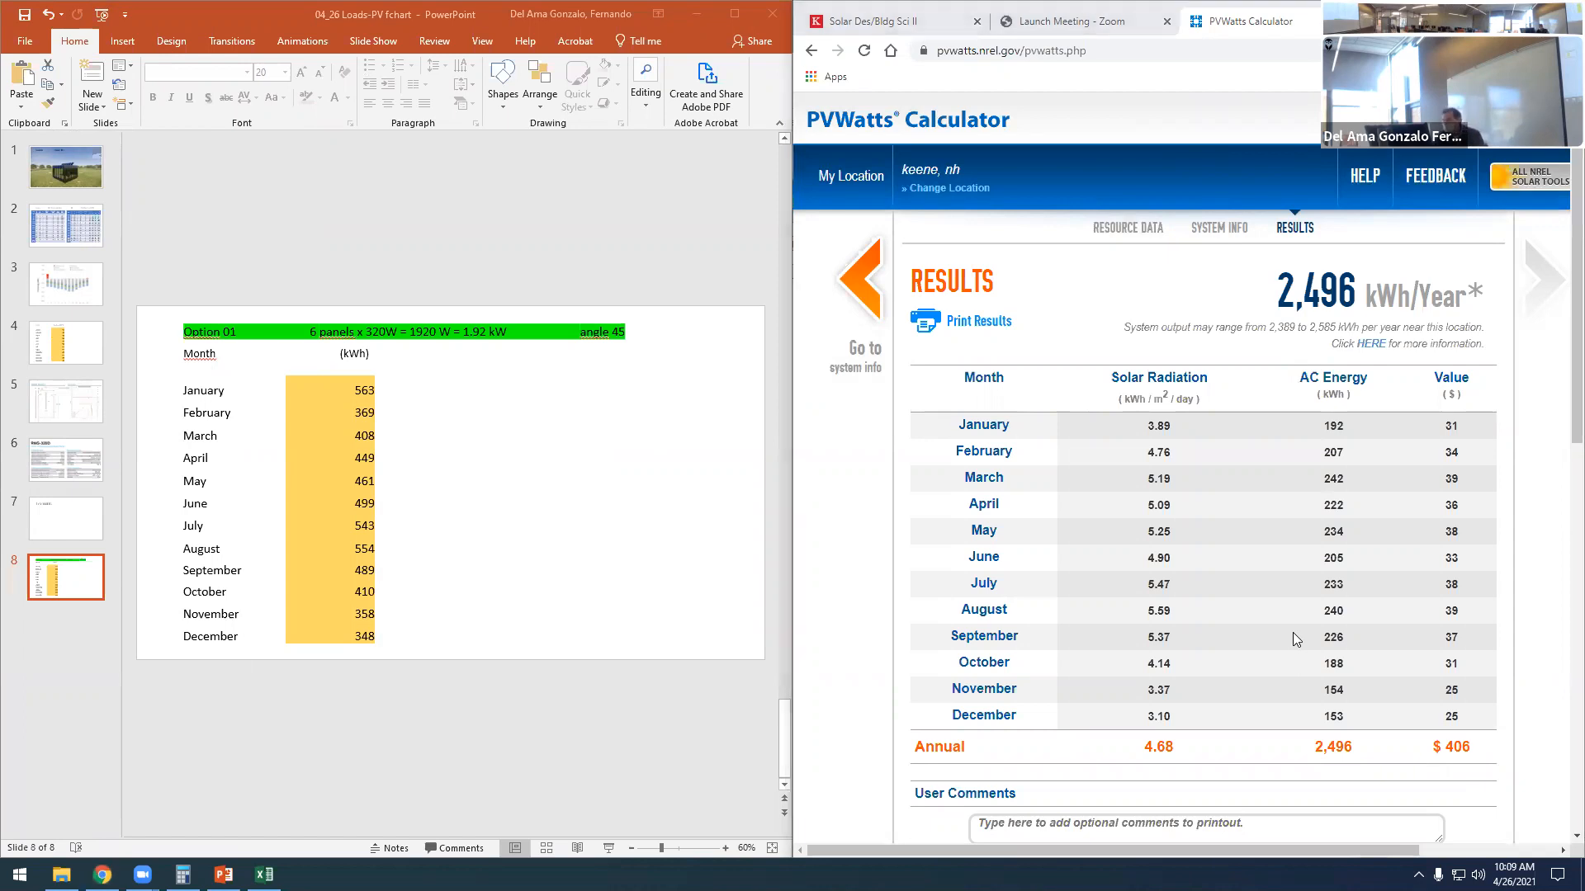
- Capture the AC Energy column of the PVWatts results, including the annual total, and paste it onto the Option 01 slide
{"action": "key", "text": "super+shift+s"}
{"action": "left_click_drag", "start_coordinate": [1293, 366], "coordinate": [1379, 771]}
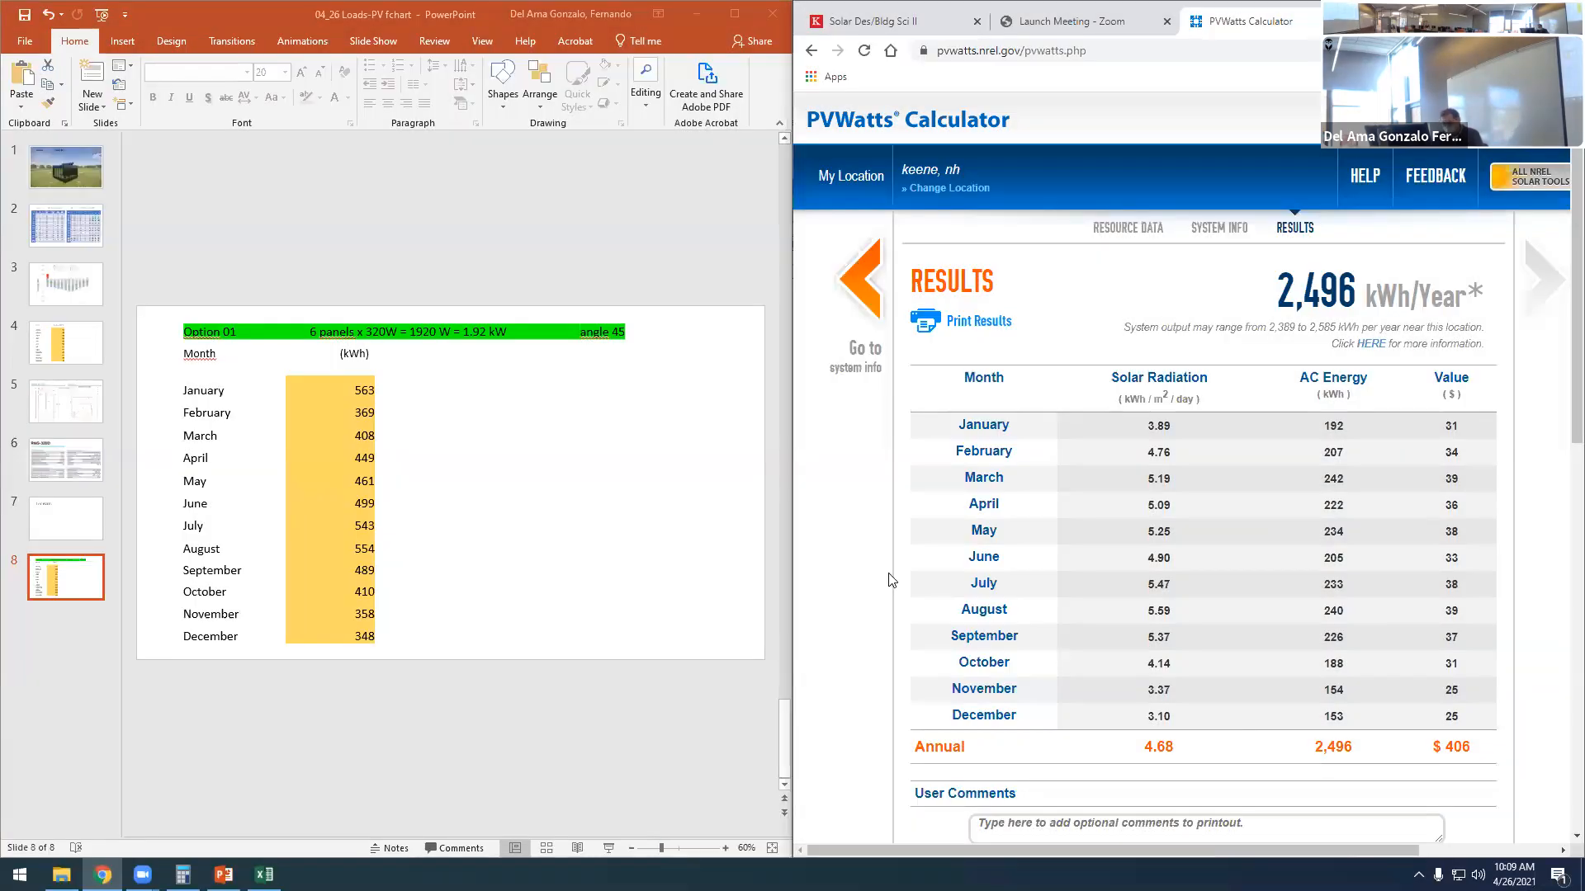
{"action": "left_click", "coordinate": [608, 555]}
{"action": "key", "text": "ctrl+v"}
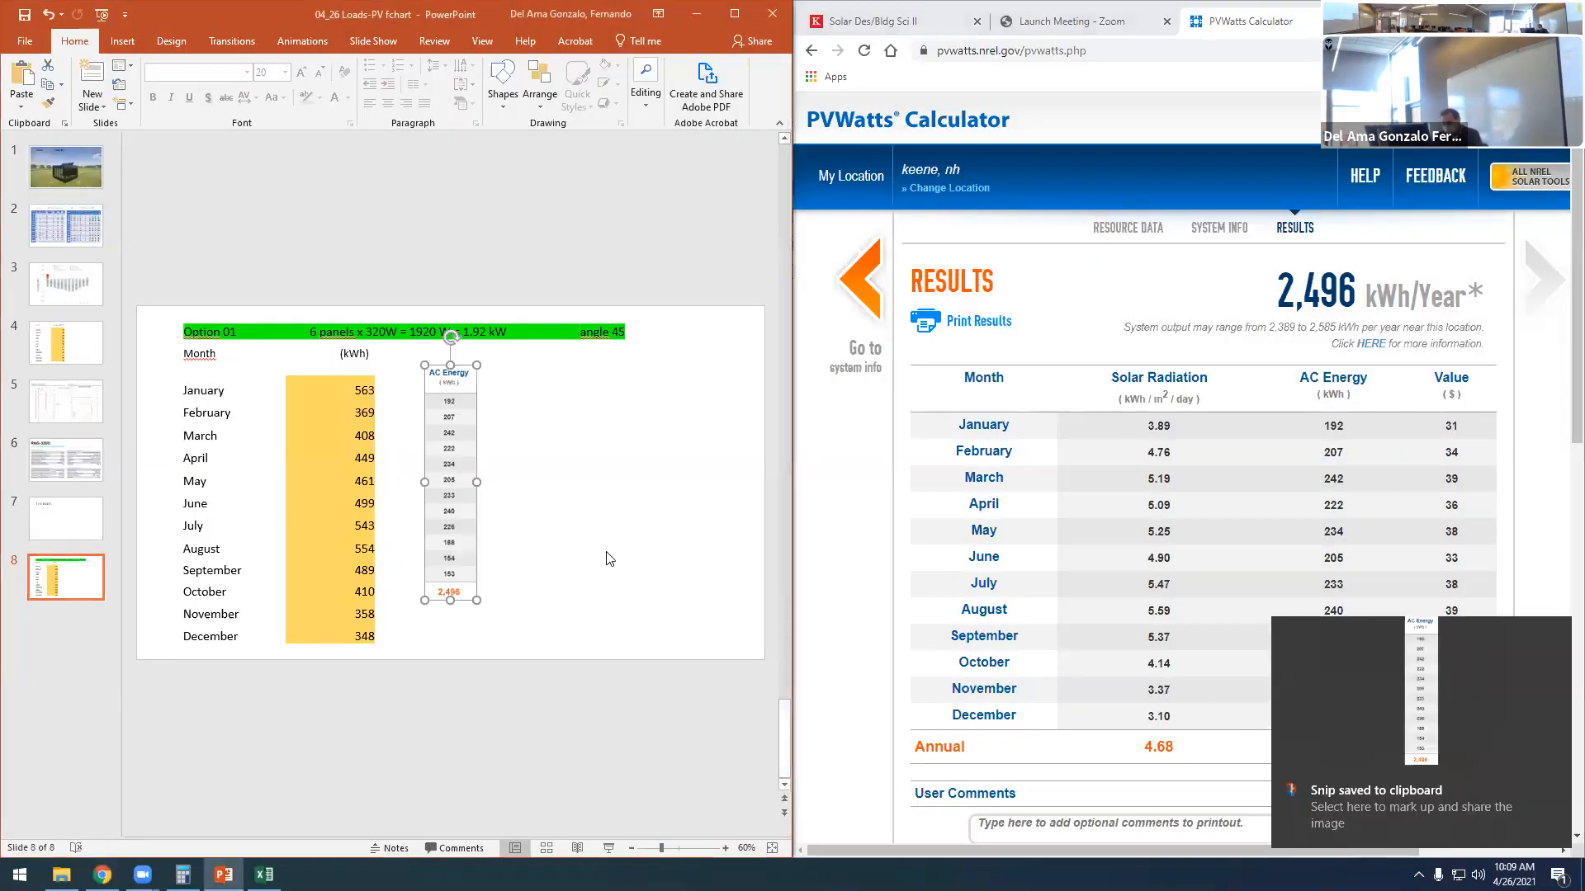
- Enlarge the AC Energy picture and place it beside the kWh column so its rows line up with the months
{"action": "left_click_drag", "start_coordinate": [453, 431], "coordinate": [446, 410]}
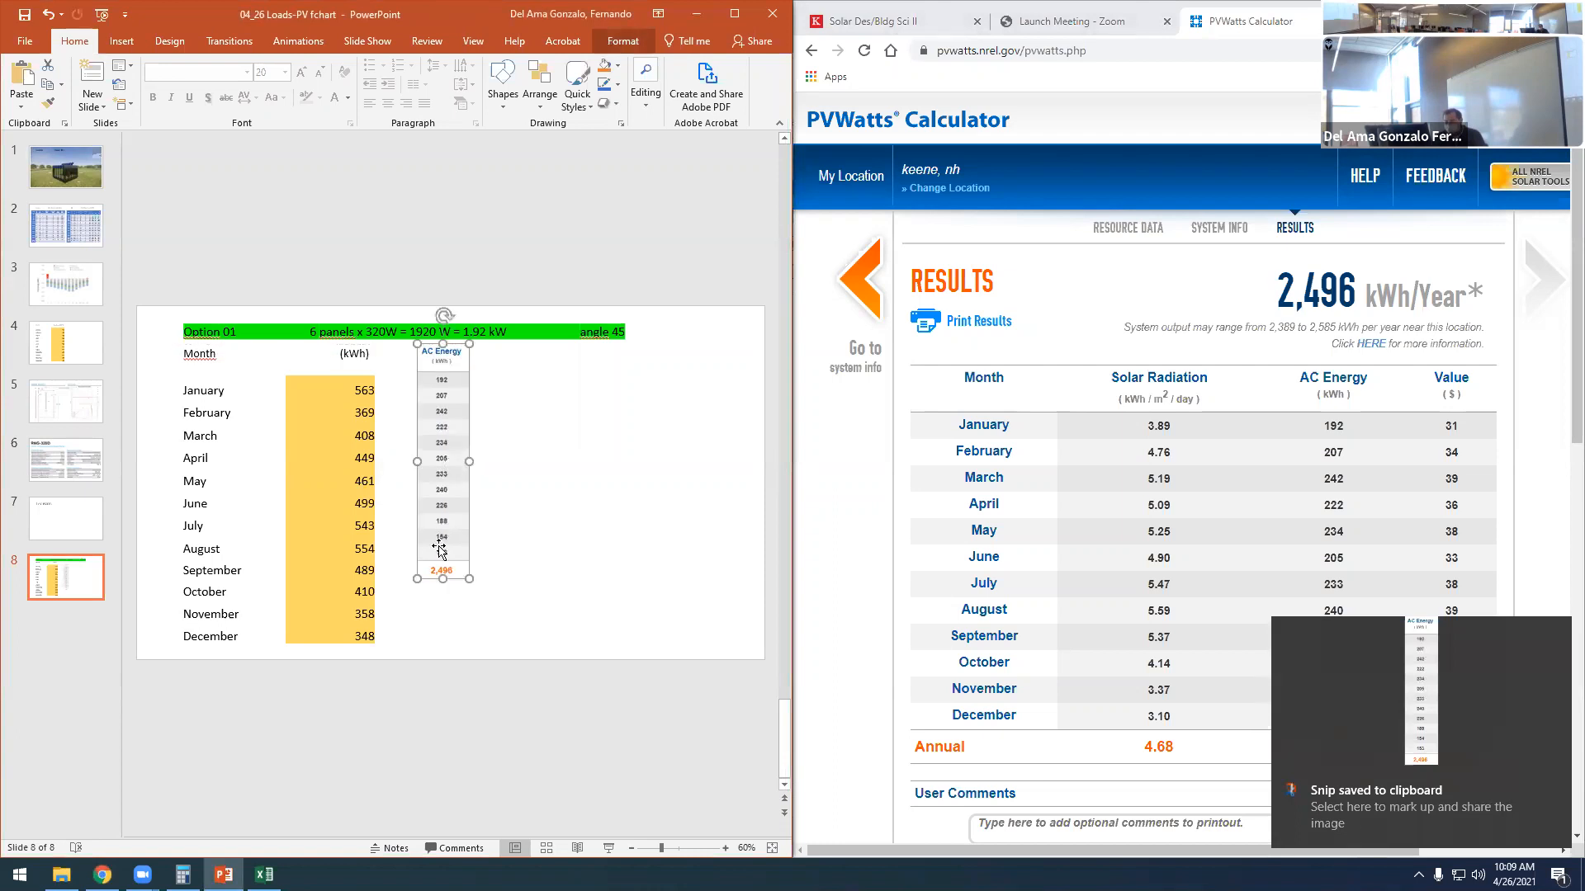
{"action": "left_click_drag", "start_coordinate": [441, 578], "coordinate": [438, 666]}
{"action": "left_click", "coordinate": [483, 505]}
{"action": "mouse_move", "coordinate": [482, 504]}
{"action": "left_mouse_down"}
{"action": "mouse_move", "coordinate": [496, 504]}
{"action": "mouse_move", "coordinate": [458, 504]}
{"action": "left_mouse_up"}
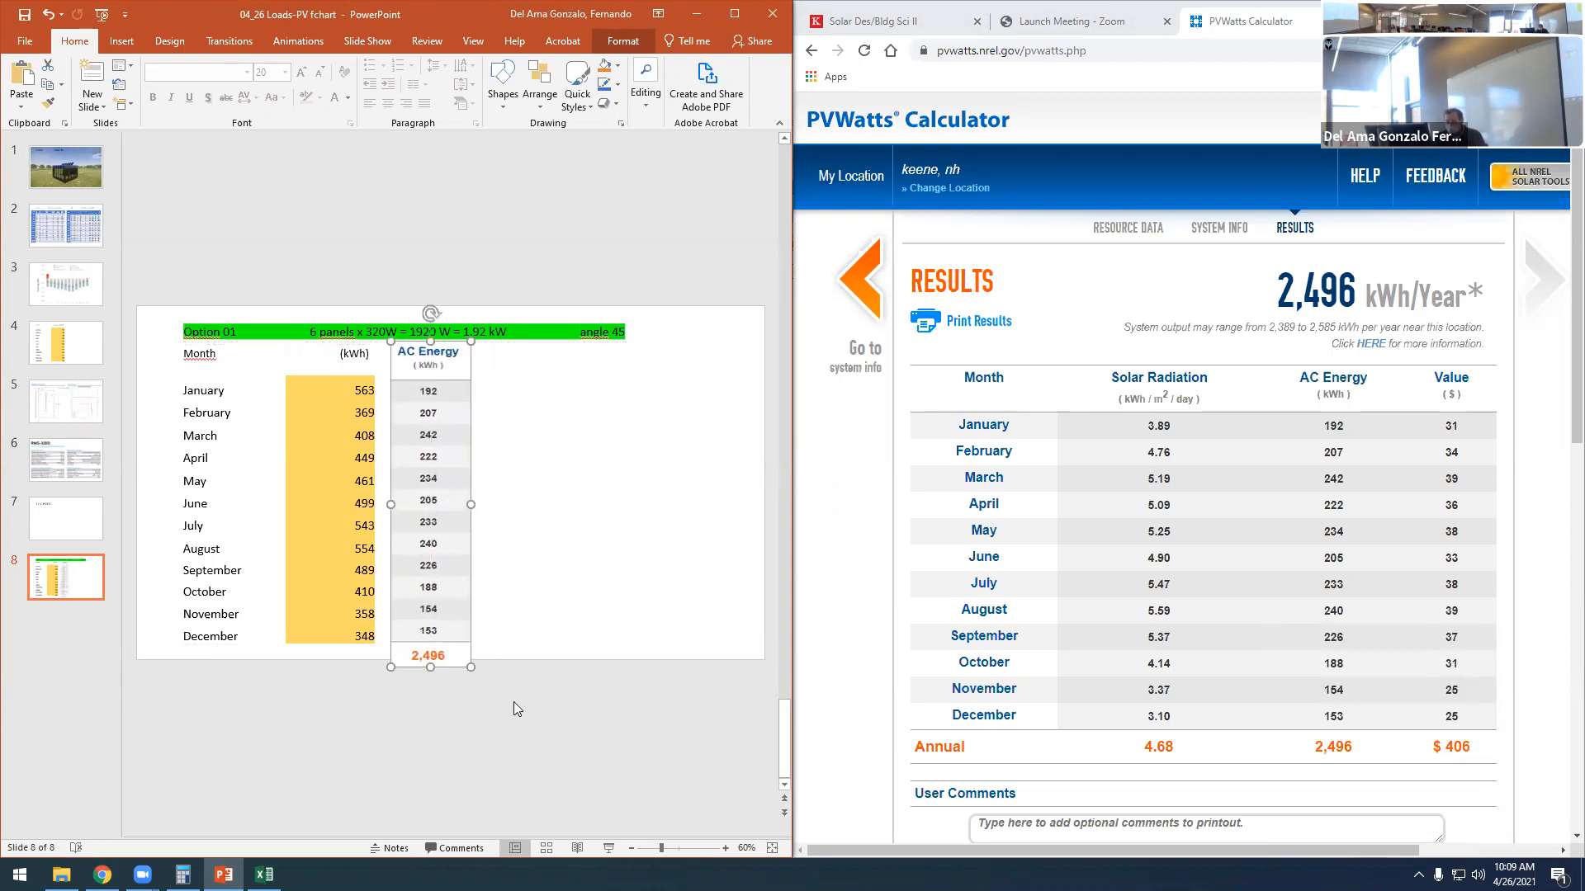
{"action": "left_click", "coordinate": [513, 700]}
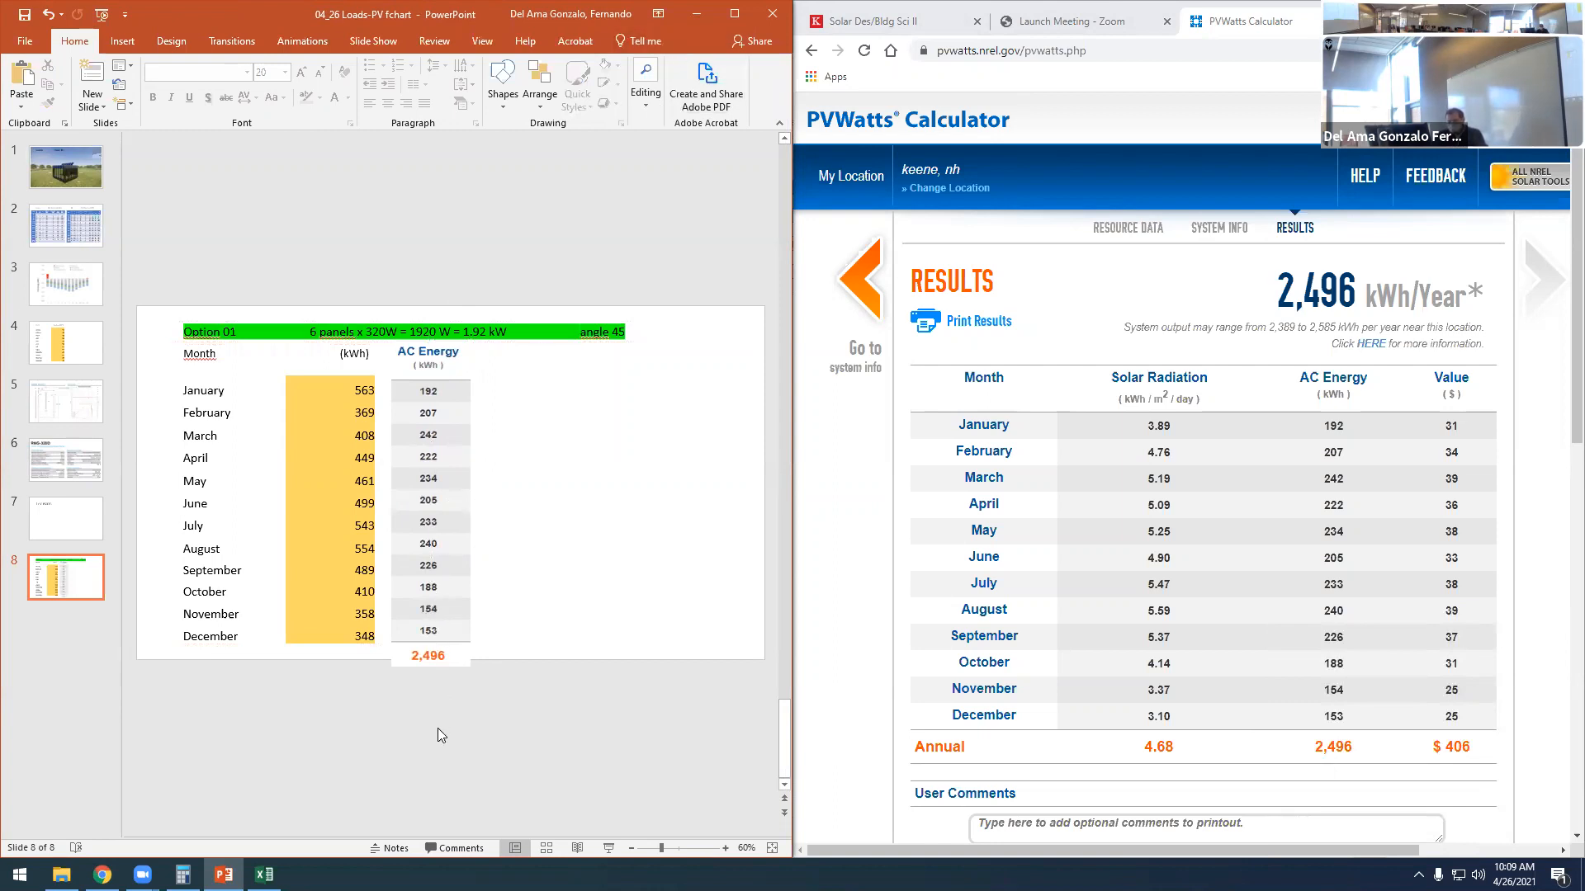
- Compare the January, July and August loads with the PVWatts AC Energy values on the Option 01 slide
{"action": "left_click_drag", "start_coordinate": [356, 390], "coordinate": [377, 391]}
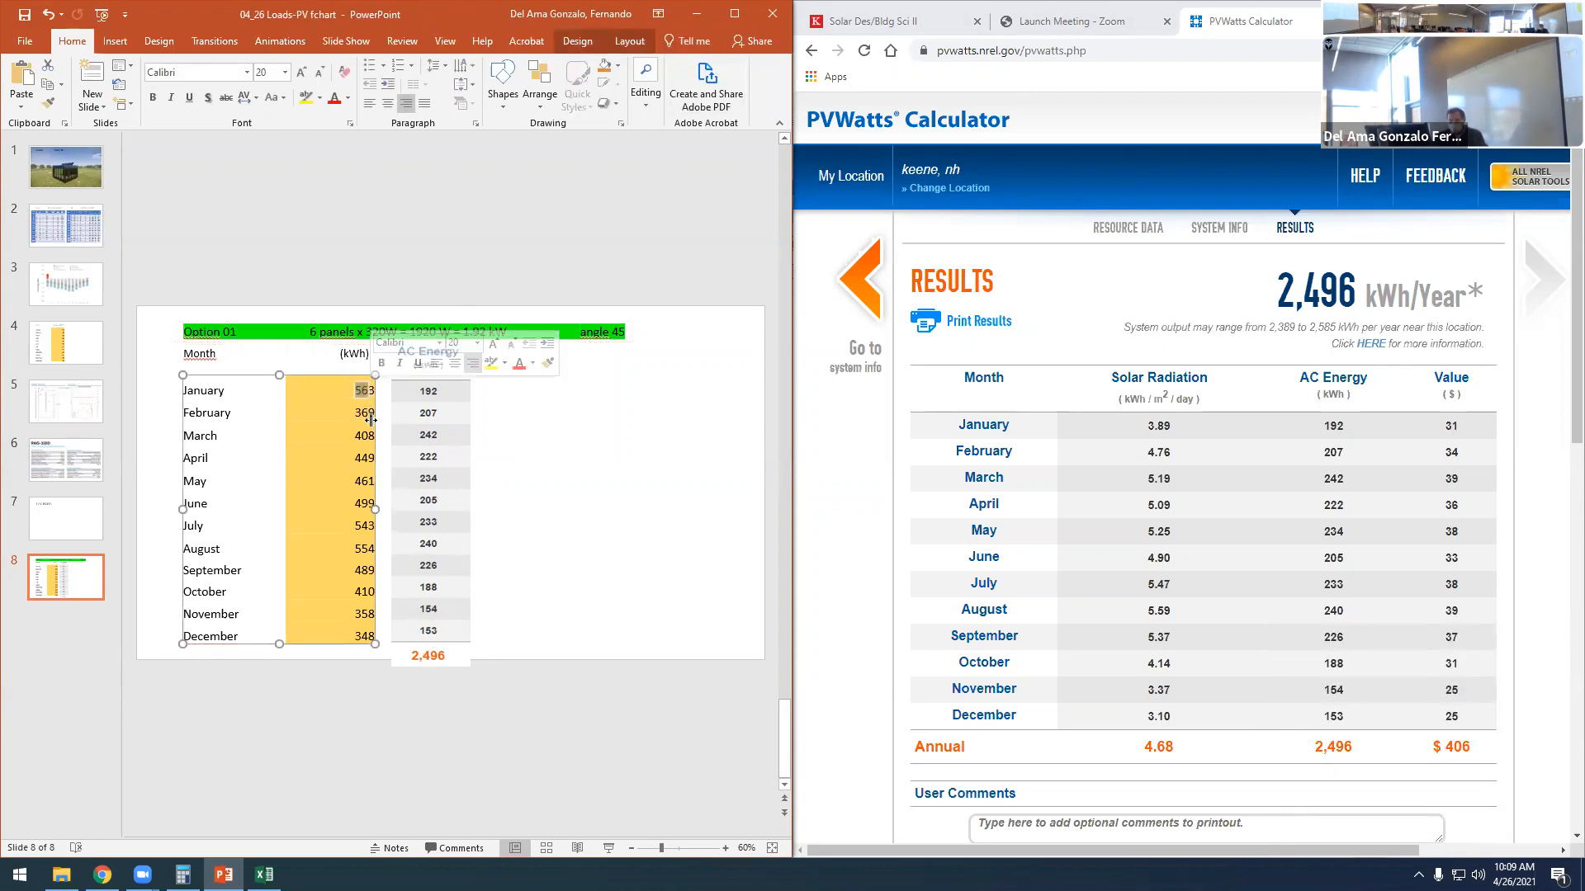
{"action": "left_click", "coordinate": [431, 396]}
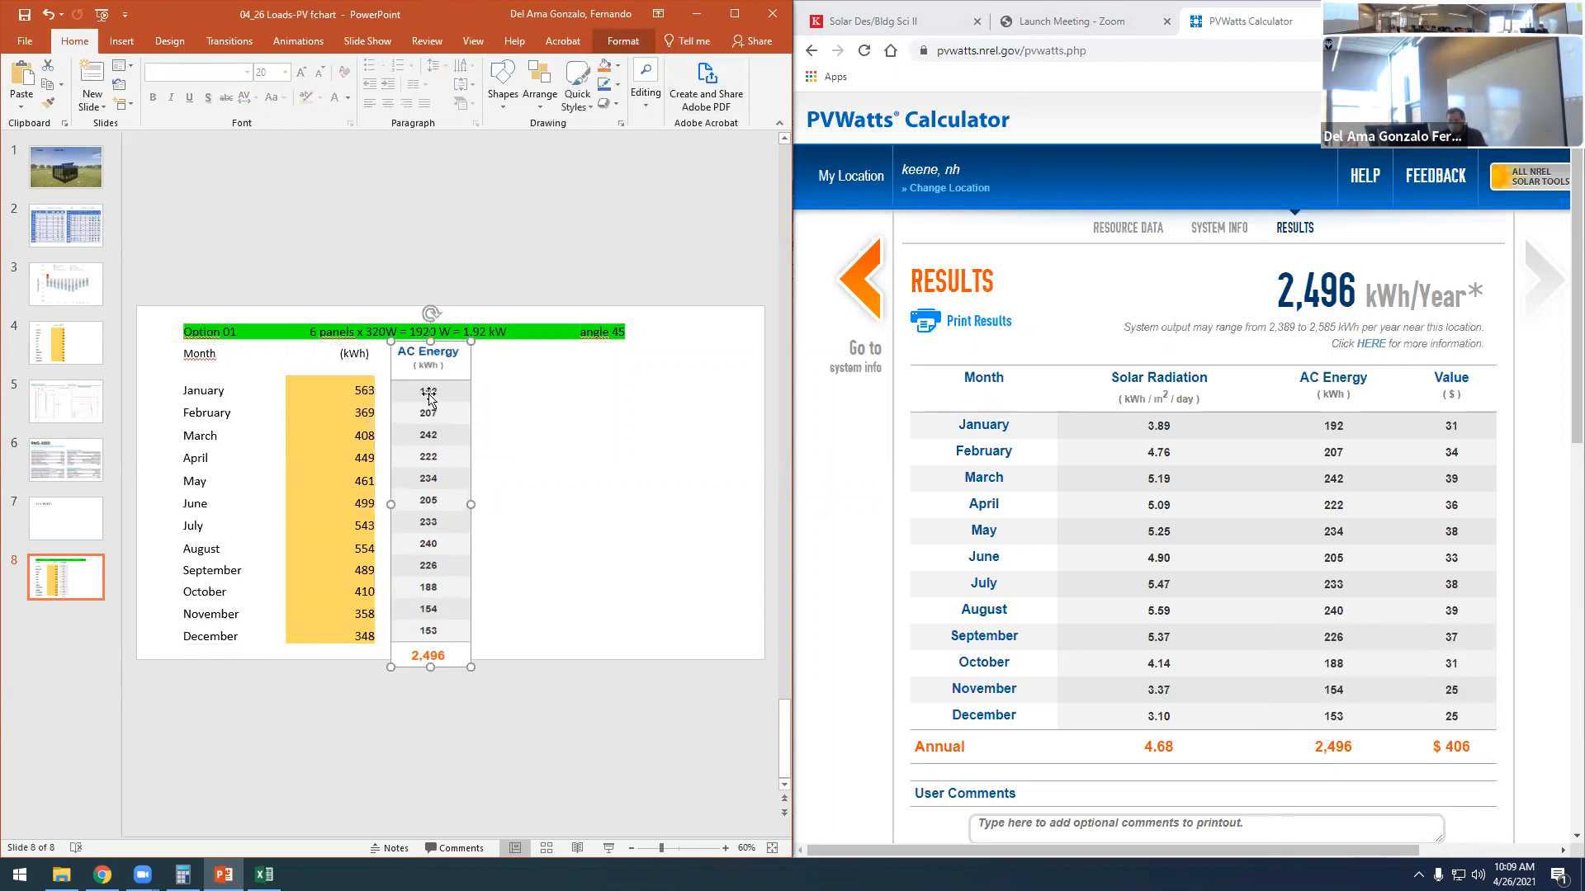
{"action": "left_click", "coordinate": [572, 505]}
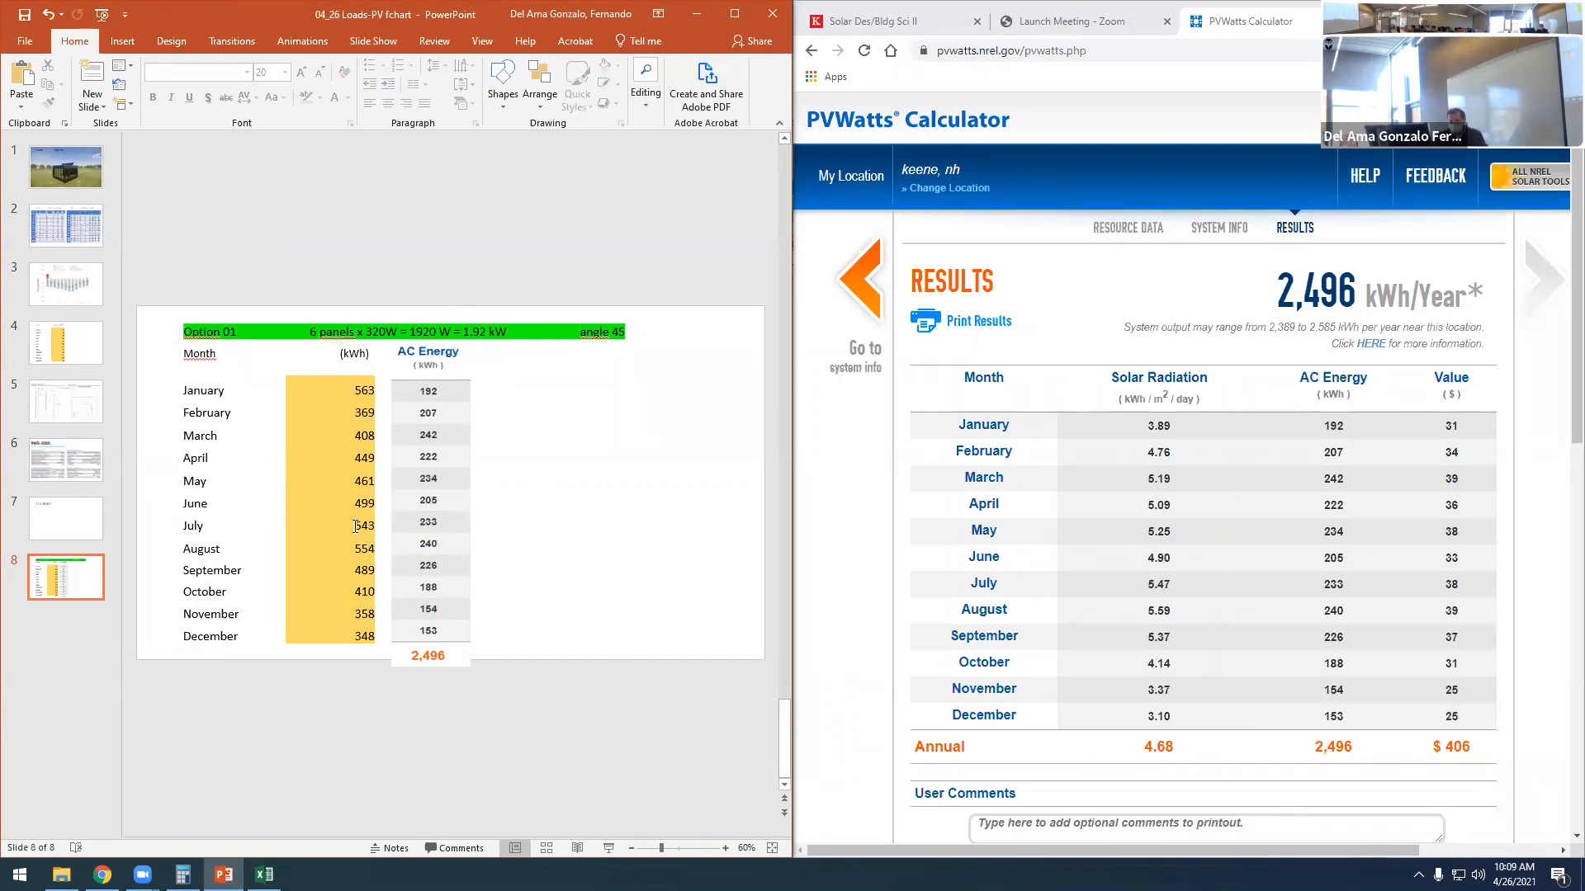
{"action": "mouse_move", "coordinate": [356, 527]}
{"action": "left_mouse_down"}
{"action": "mouse_move", "coordinate": [373, 525]}
{"action": "mouse_move", "coordinate": [371, 543]}
{"action": "left_mouse_up"}
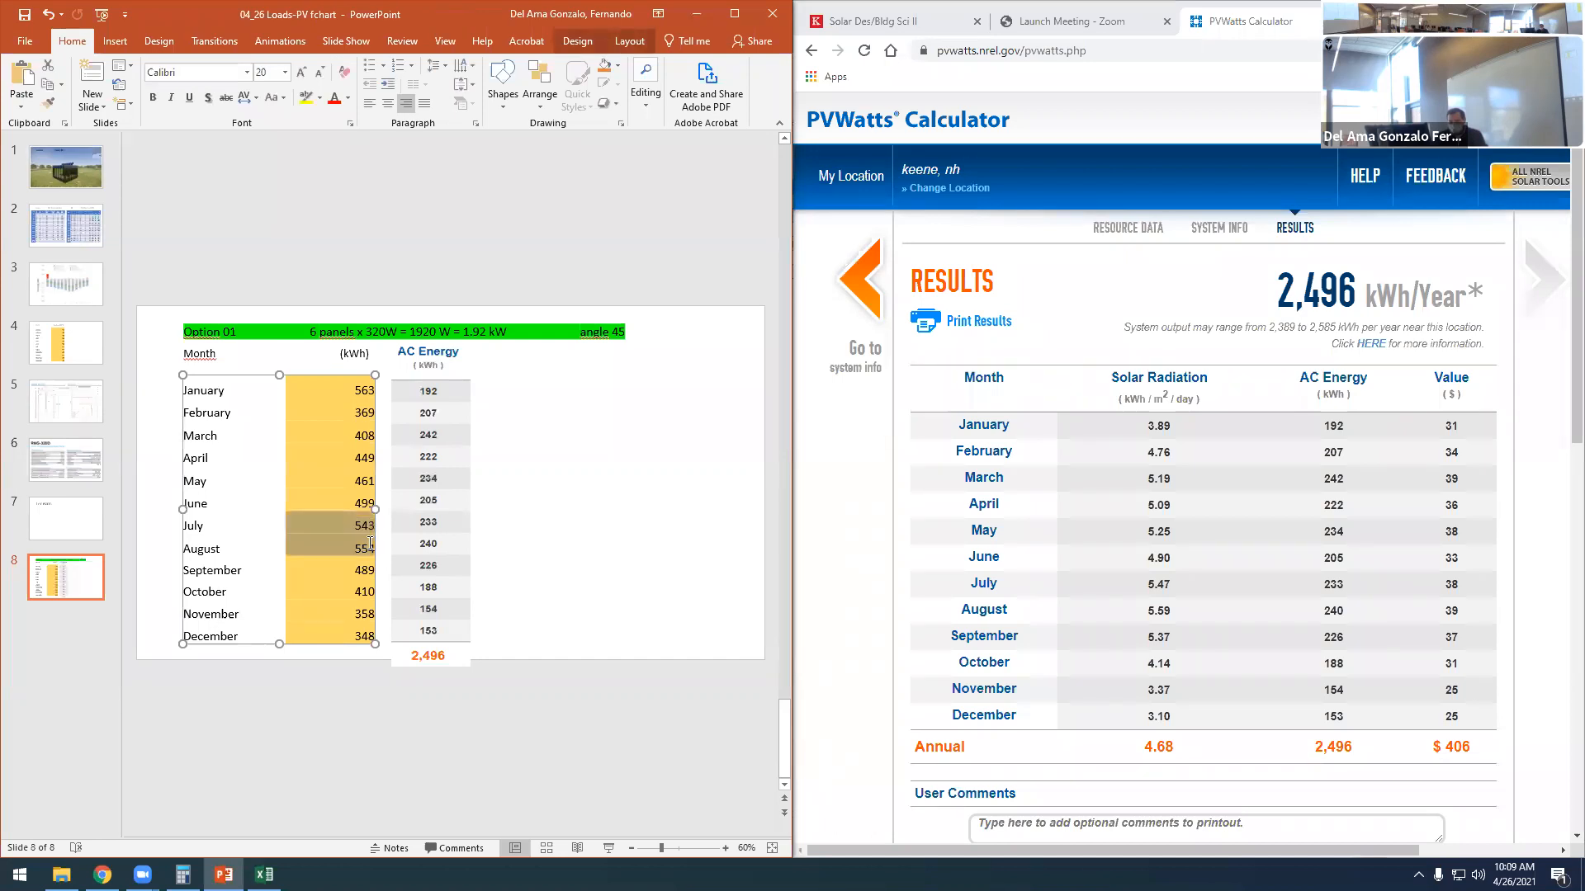
{"action": "left_click", "coordinate": [435, 530]}
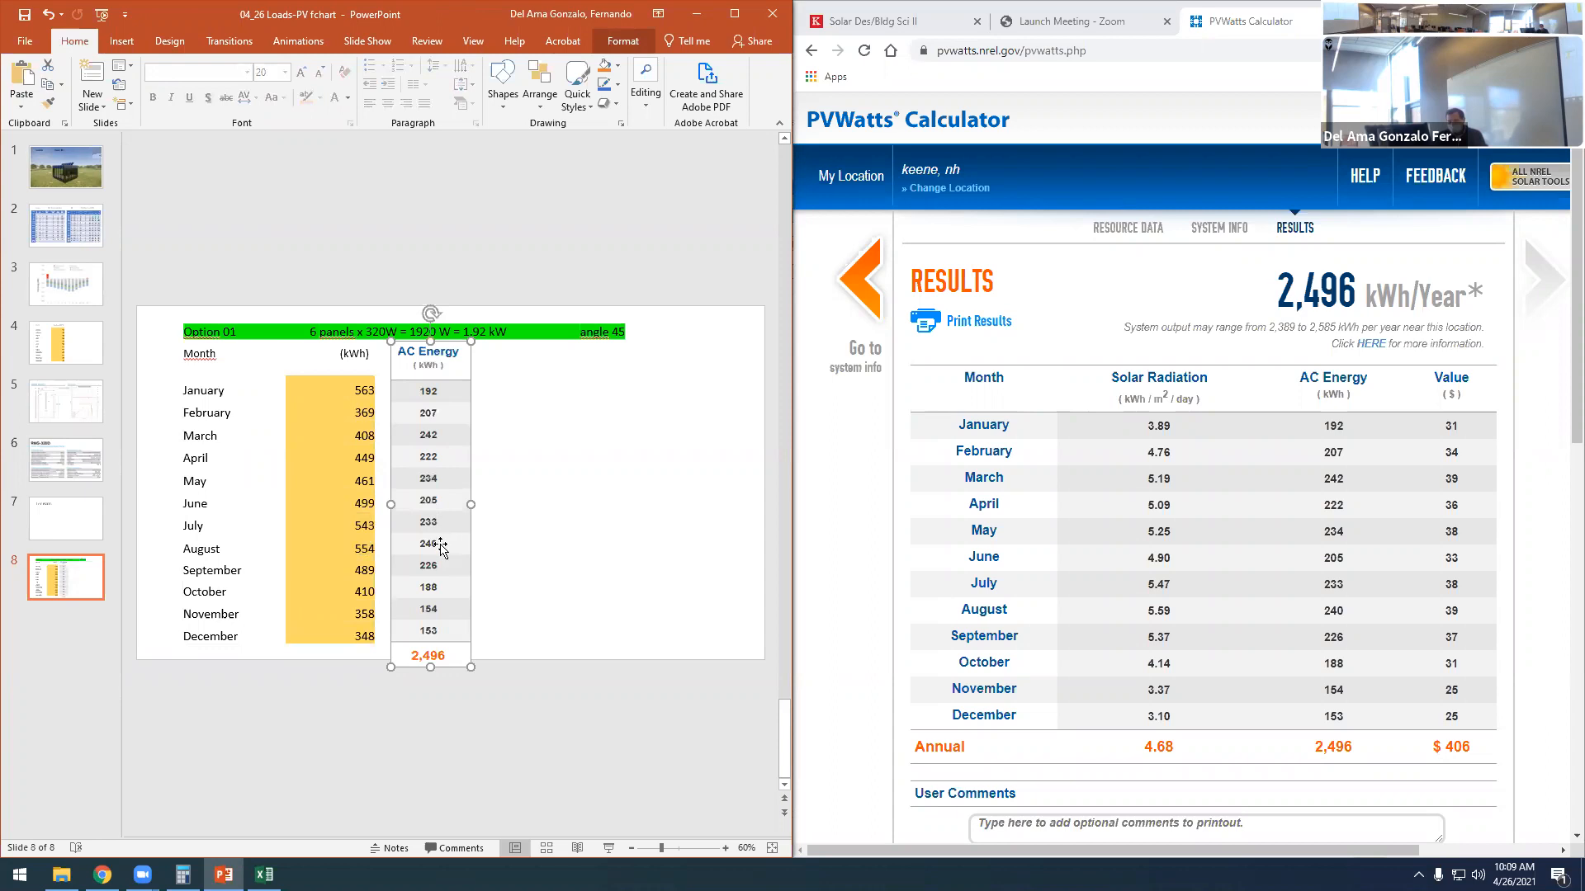
- Add a text note reading "It is not a Zero Energy Building" below the angle label, using a pasted copy of the word "angle"
{"action": "left_click", "coordinate": [610, 571]}
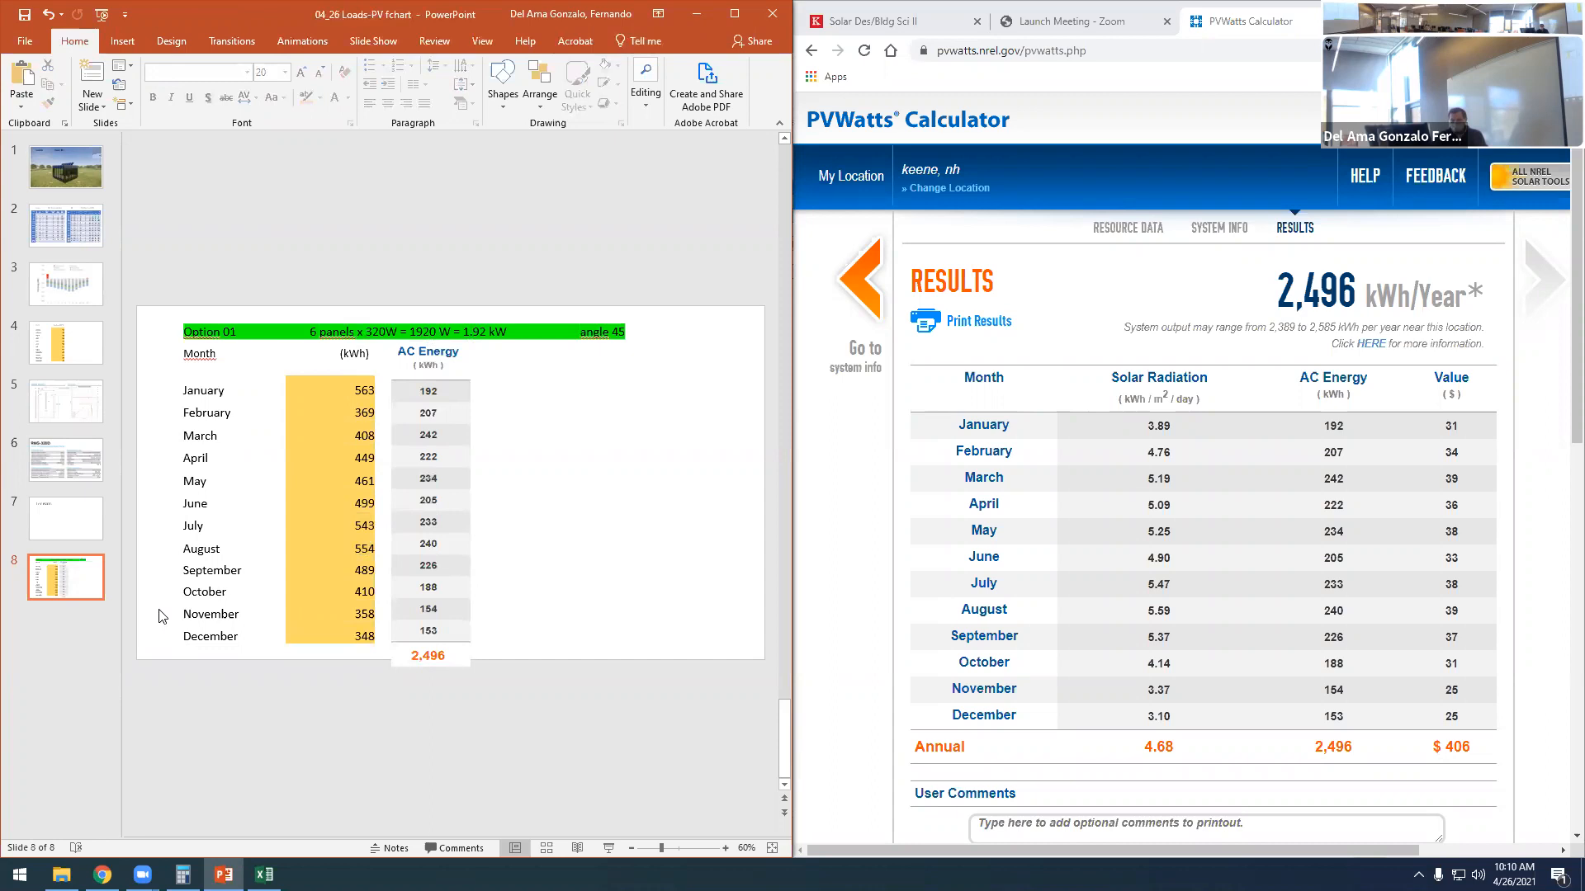
{"action": "double_click", "coordinate": [602, 333]}
{"action": "key", "text": "ctrl+c"}
{"action": "left_click", "coordinate": [588, 462]}
{"action": "key", "text": "ctrl+v"}
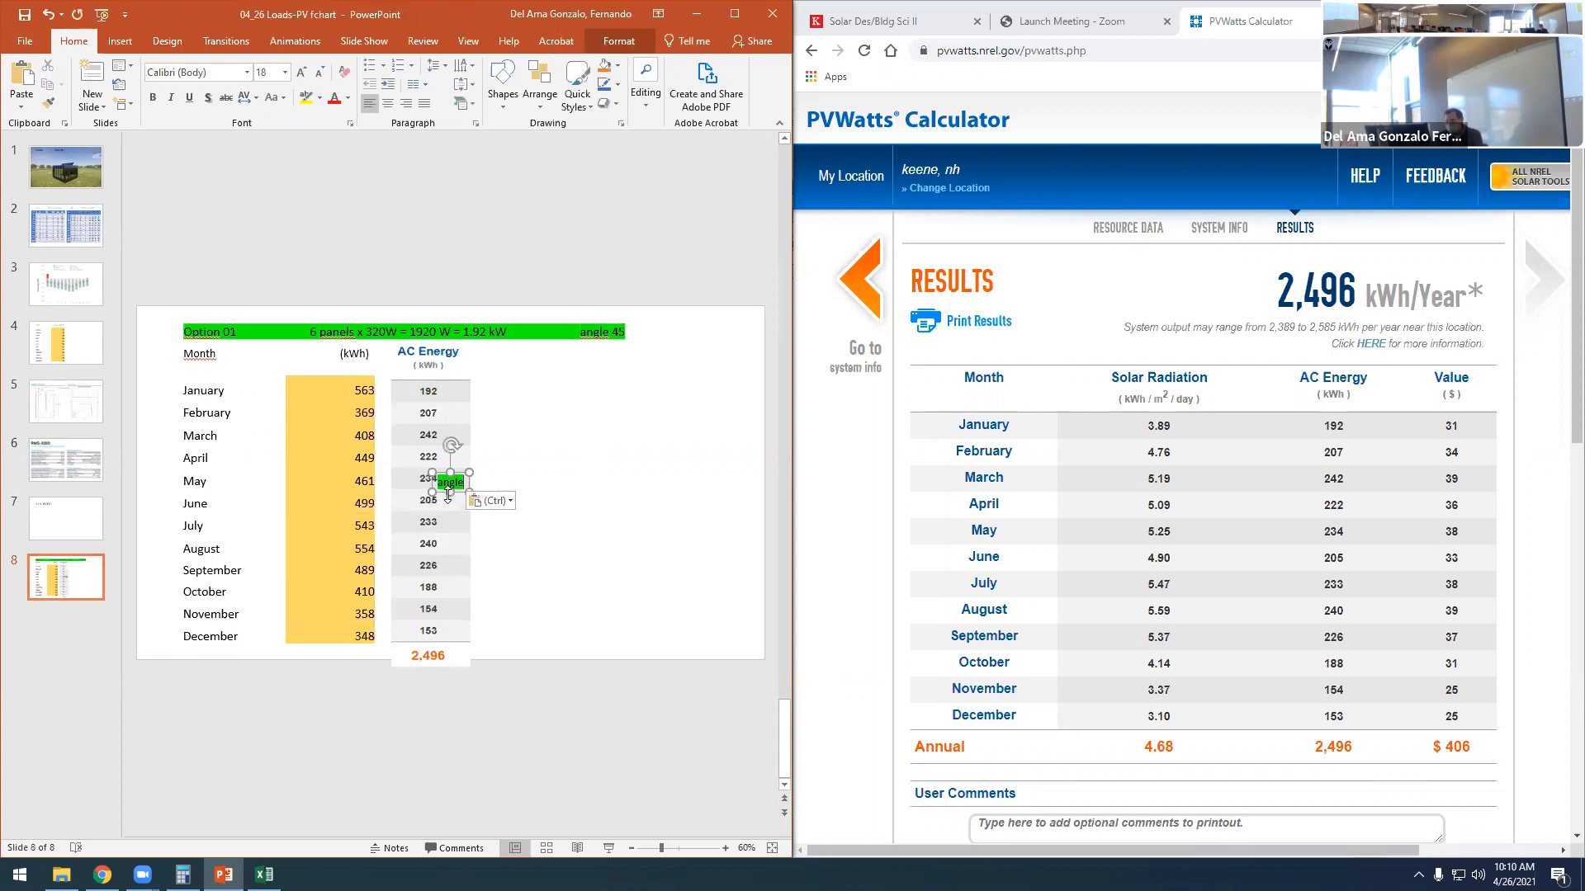
{"action": "left_click_drag", "start_coordinate": [444, 493], "coordinate": [582, 436]}
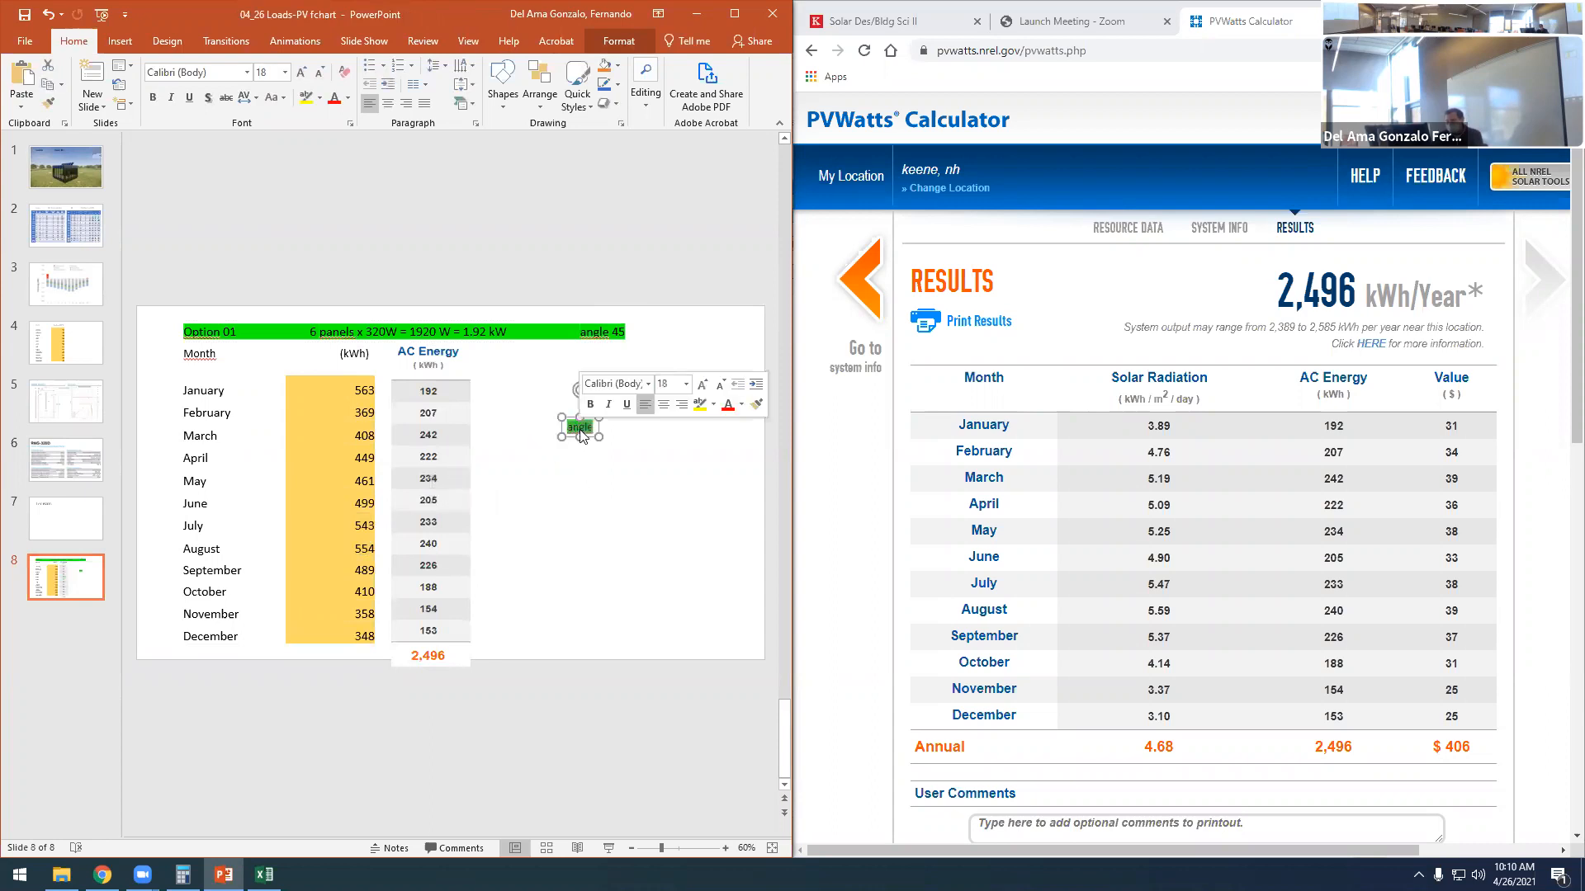
{"action": "type", "text": "It is n"}
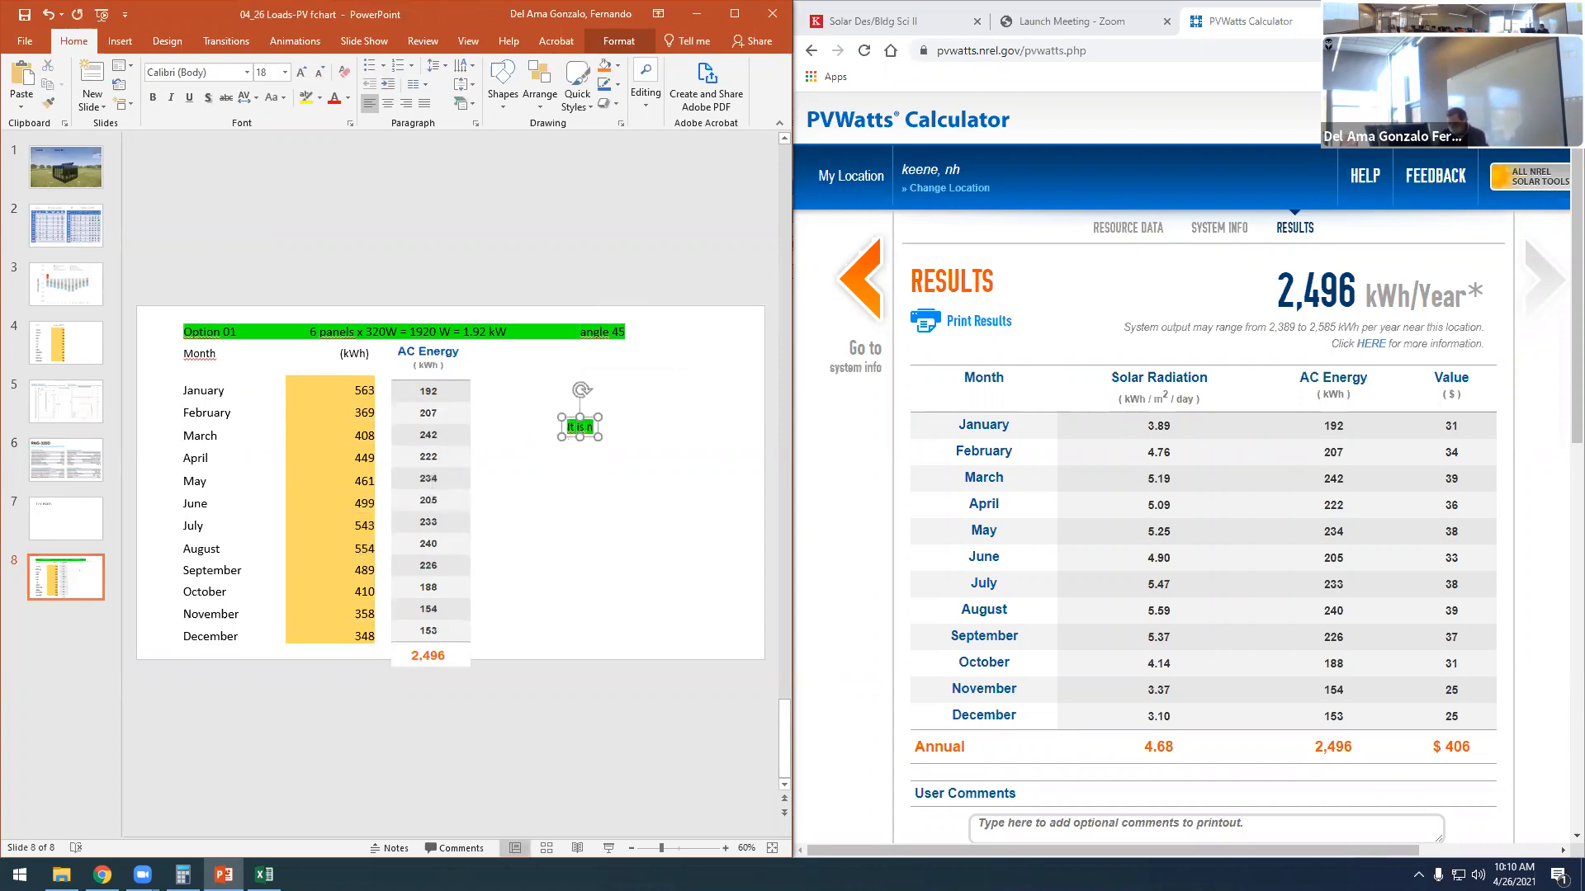
{"action": "type", "text": "ot a"}
{"action": "type", "text": "Z"}
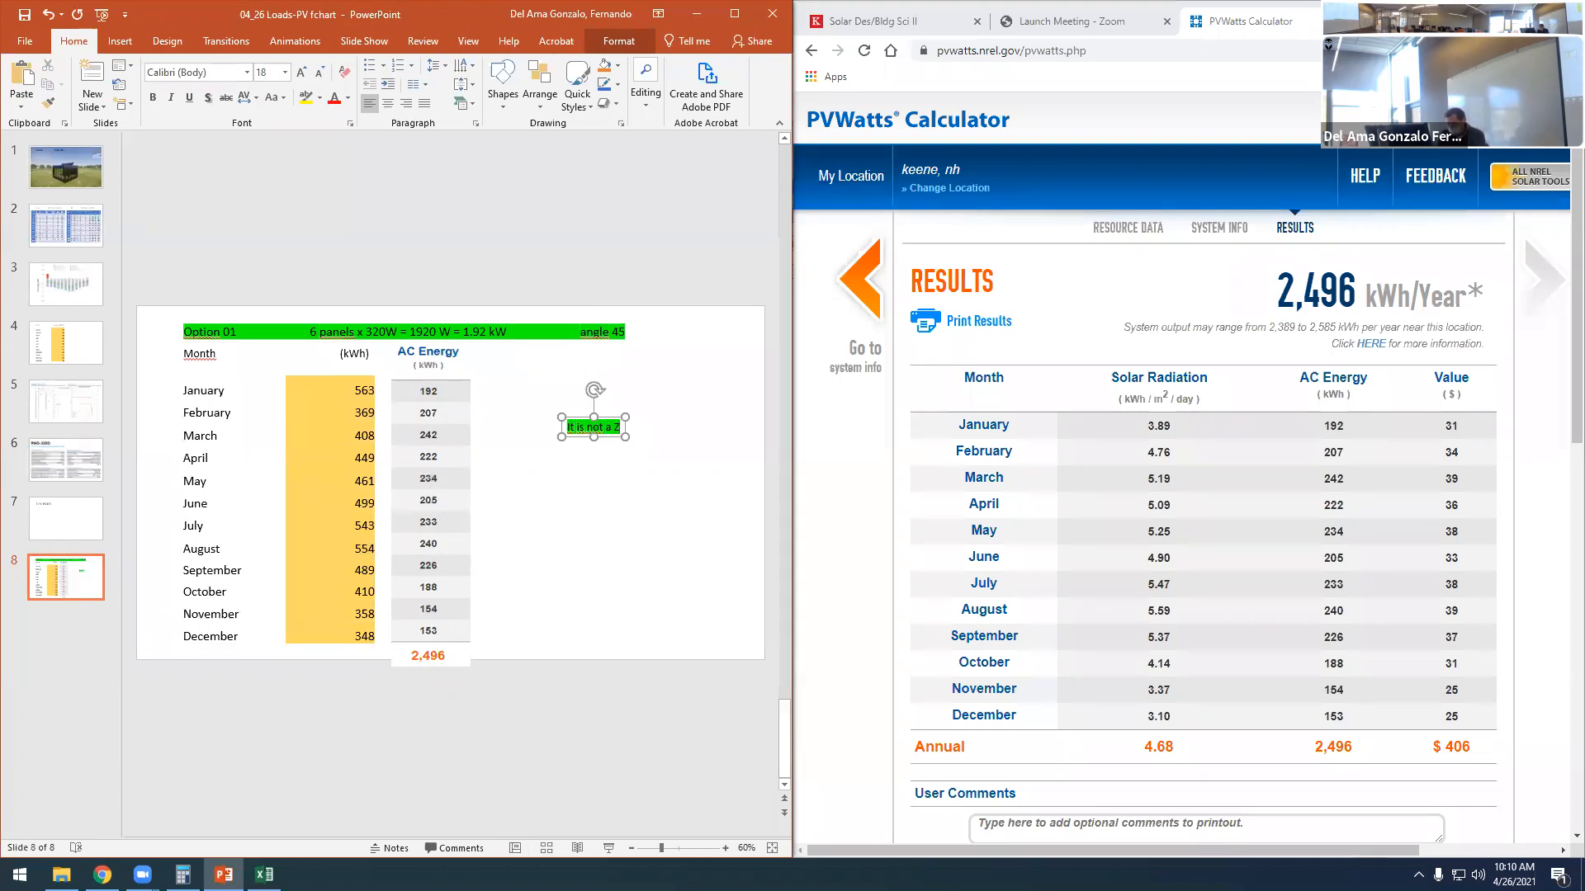
{"action": "type", "text": "ero Energ"}
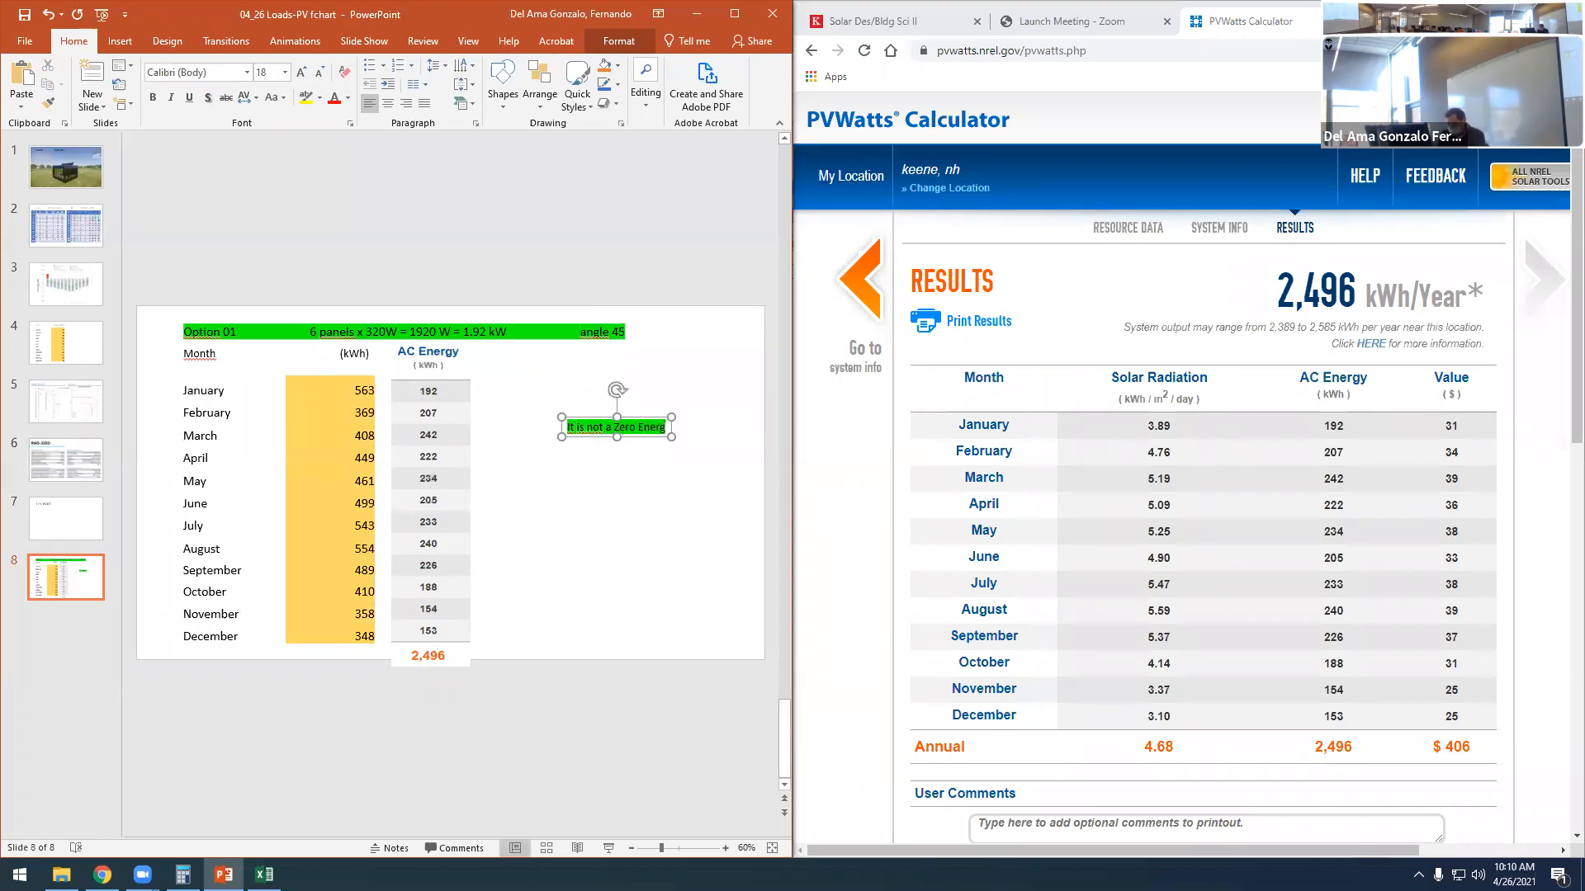
{"action": "type", "text": "y Building"}
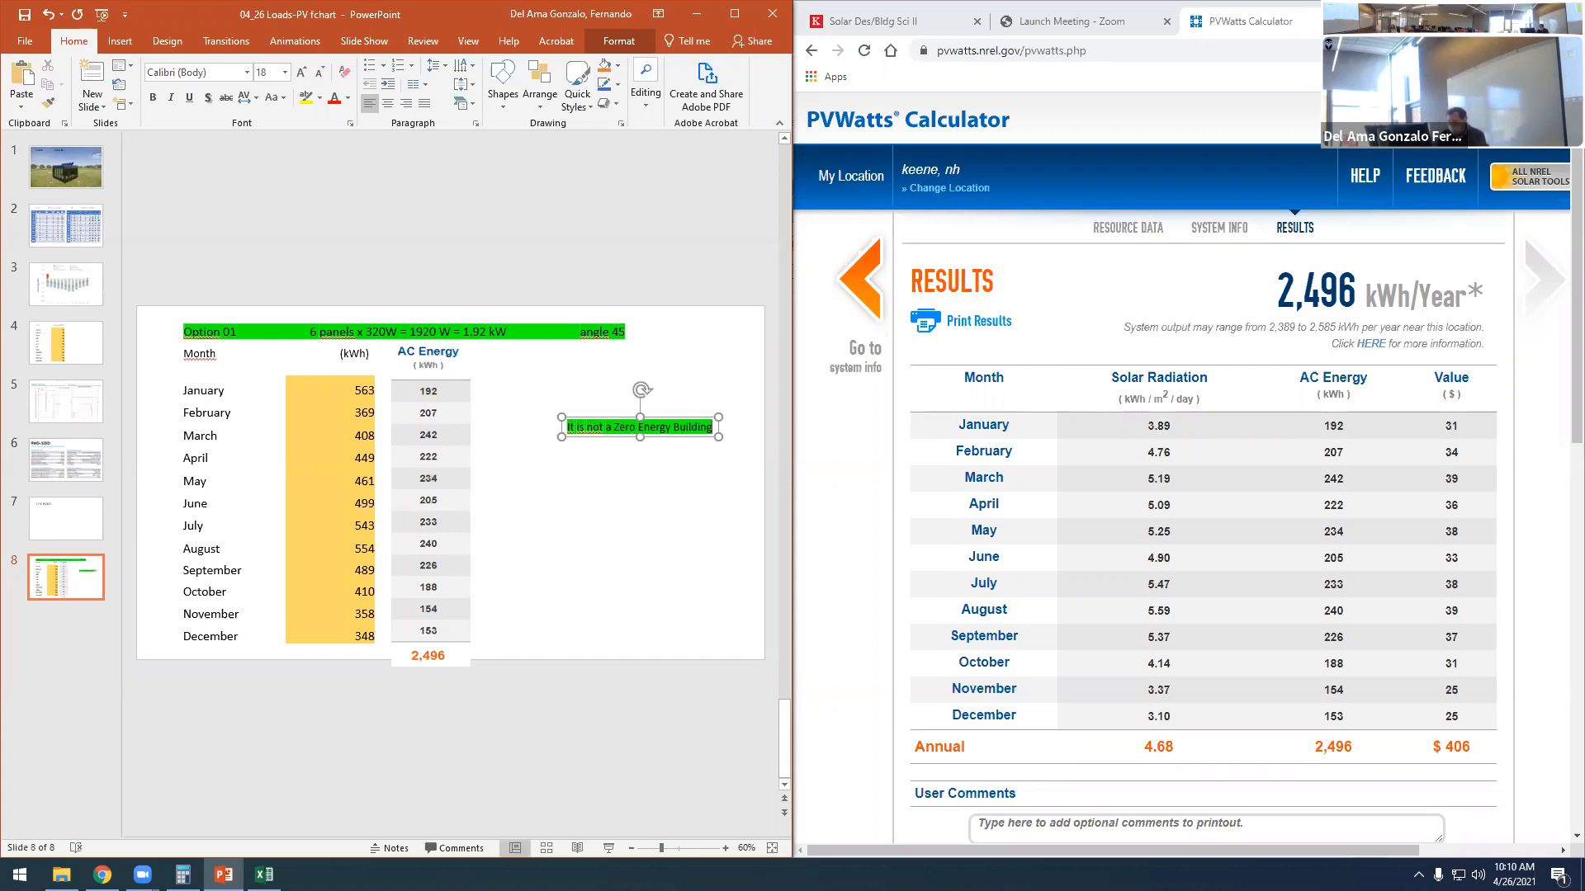
{"action": "left_click_drag", "start_coordinate": [601, 418], "coordinate": [595, 397]}
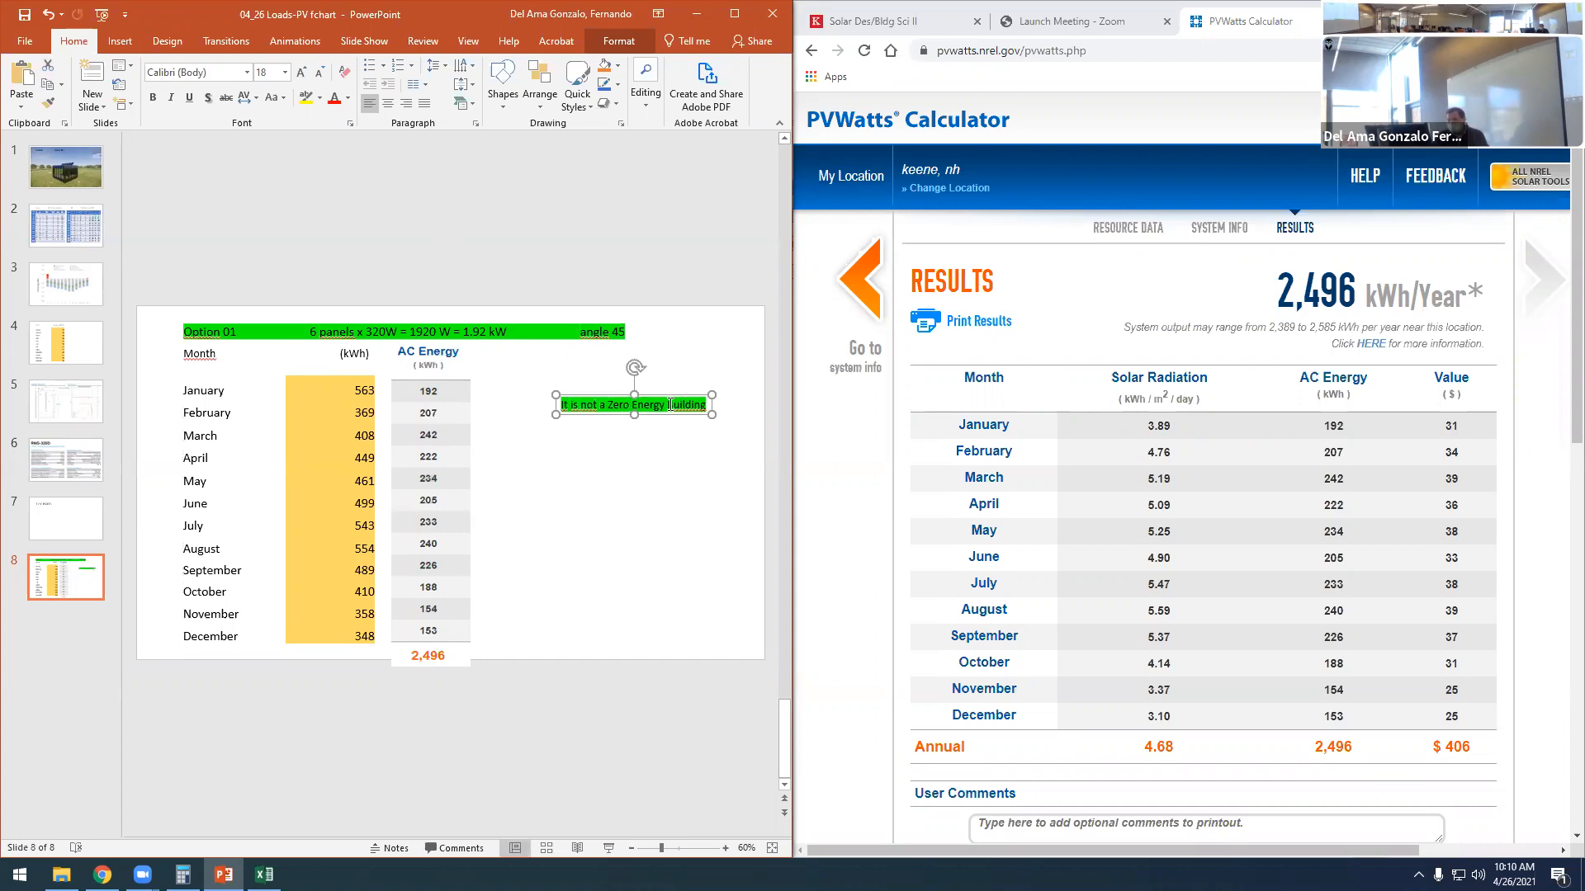
- Change the Zero Energy note's text highlight to red and move it closer to the AC Energy column, level with the January row
{"action": "double_click", "coordinate": [678, 405]}
{"action": "double_click", "coordinate": [677, 405]}
{"action": "triple_click", "coordinate": [657, 405]}
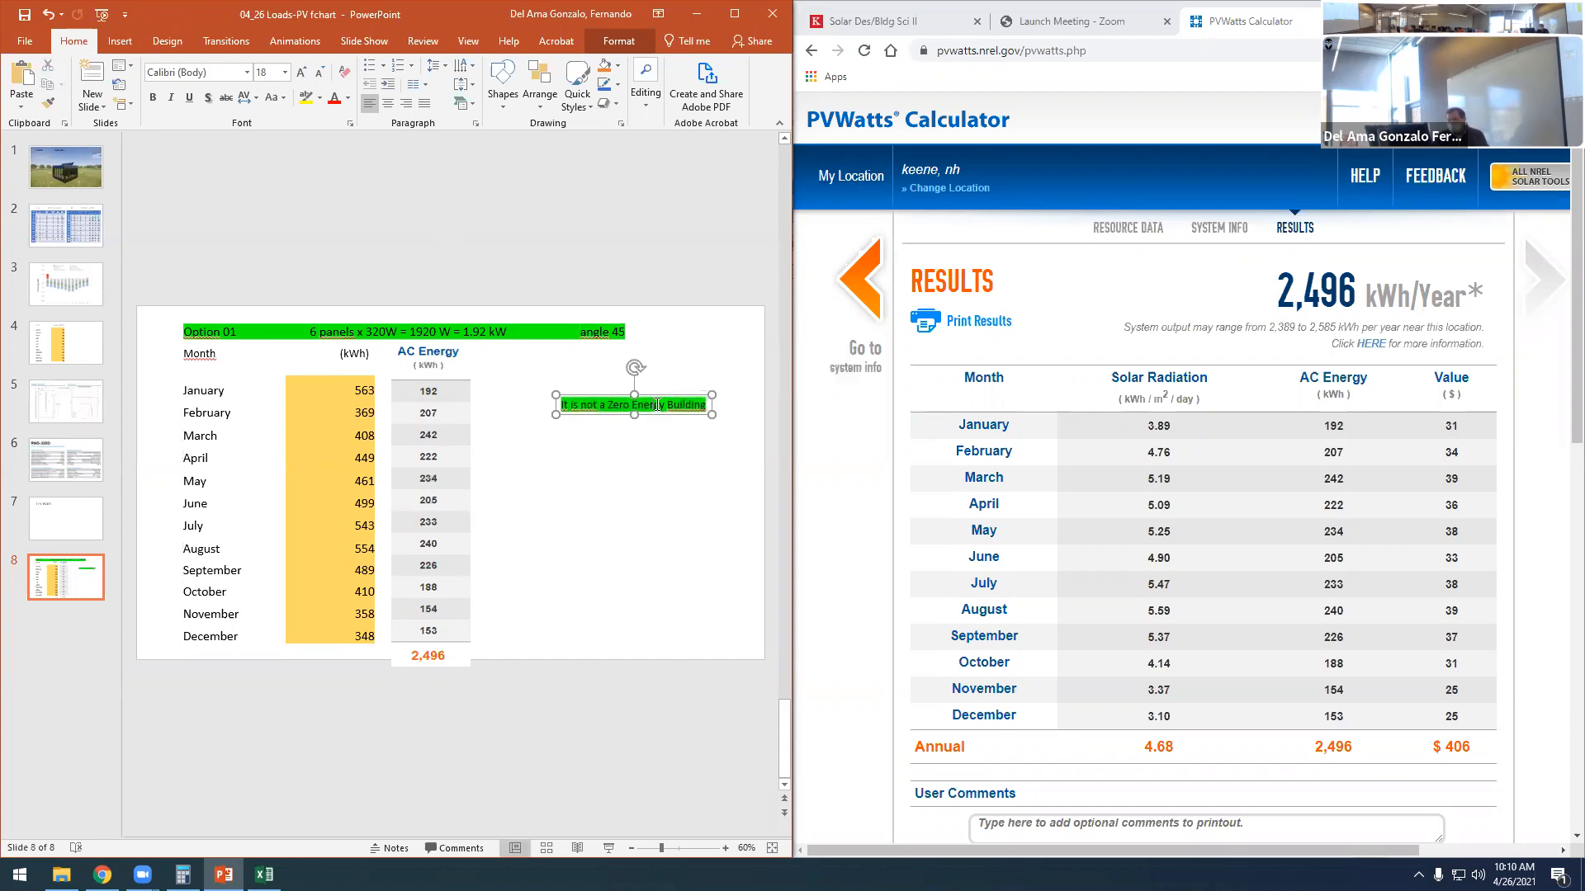
{"action": "left_click", "coordinate": [321, 97]}
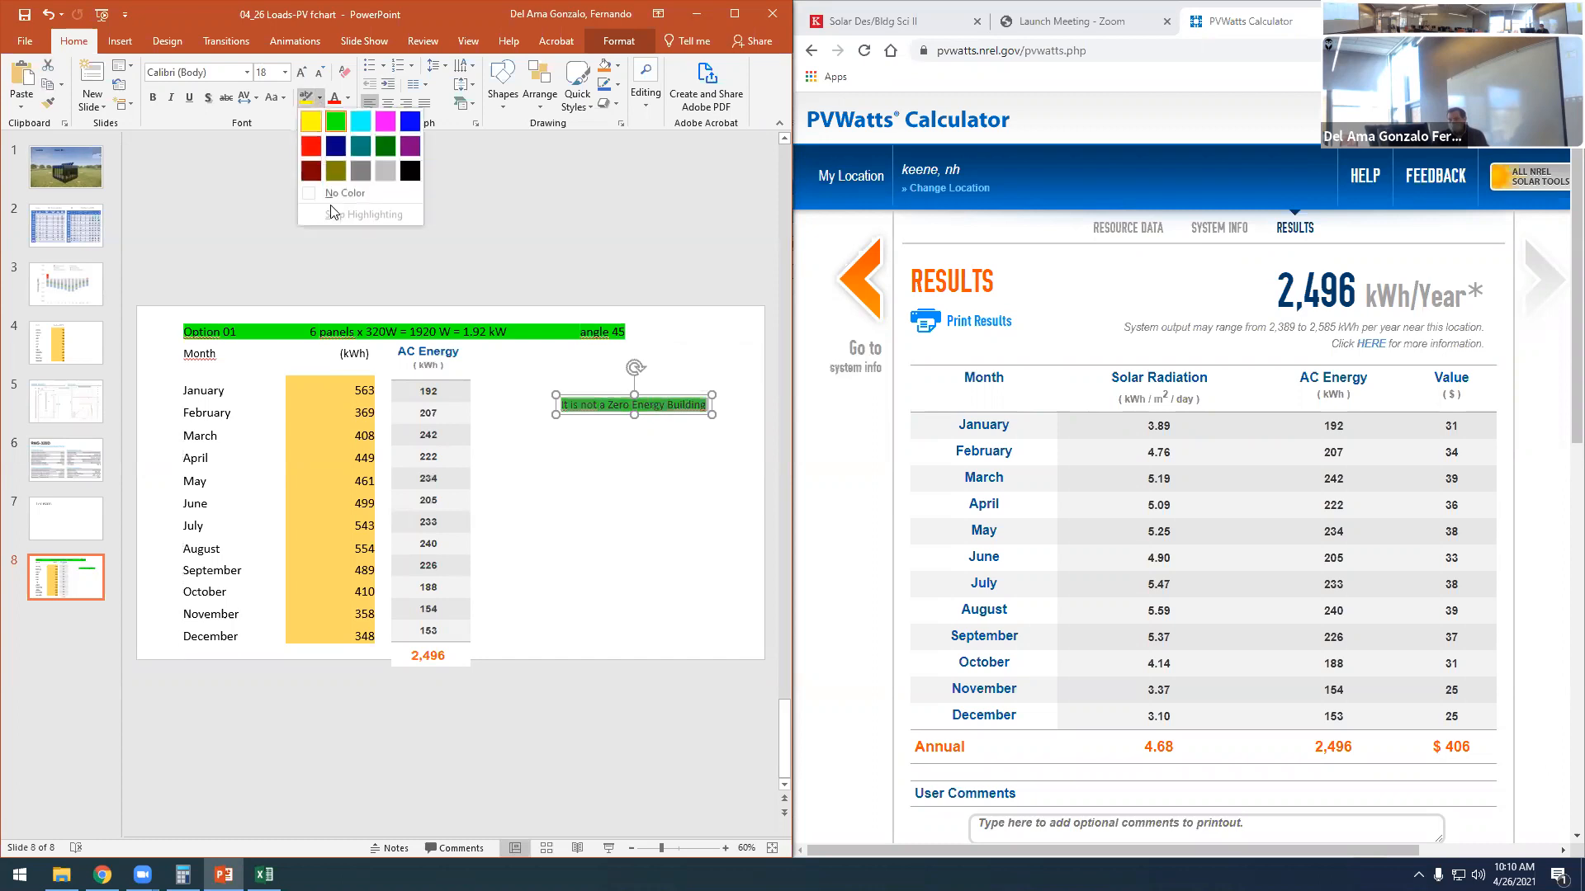
{"action": "left_click", "coordinate": [312, 147]}
{"action": "left_click", "coordinate": [608, 477]}
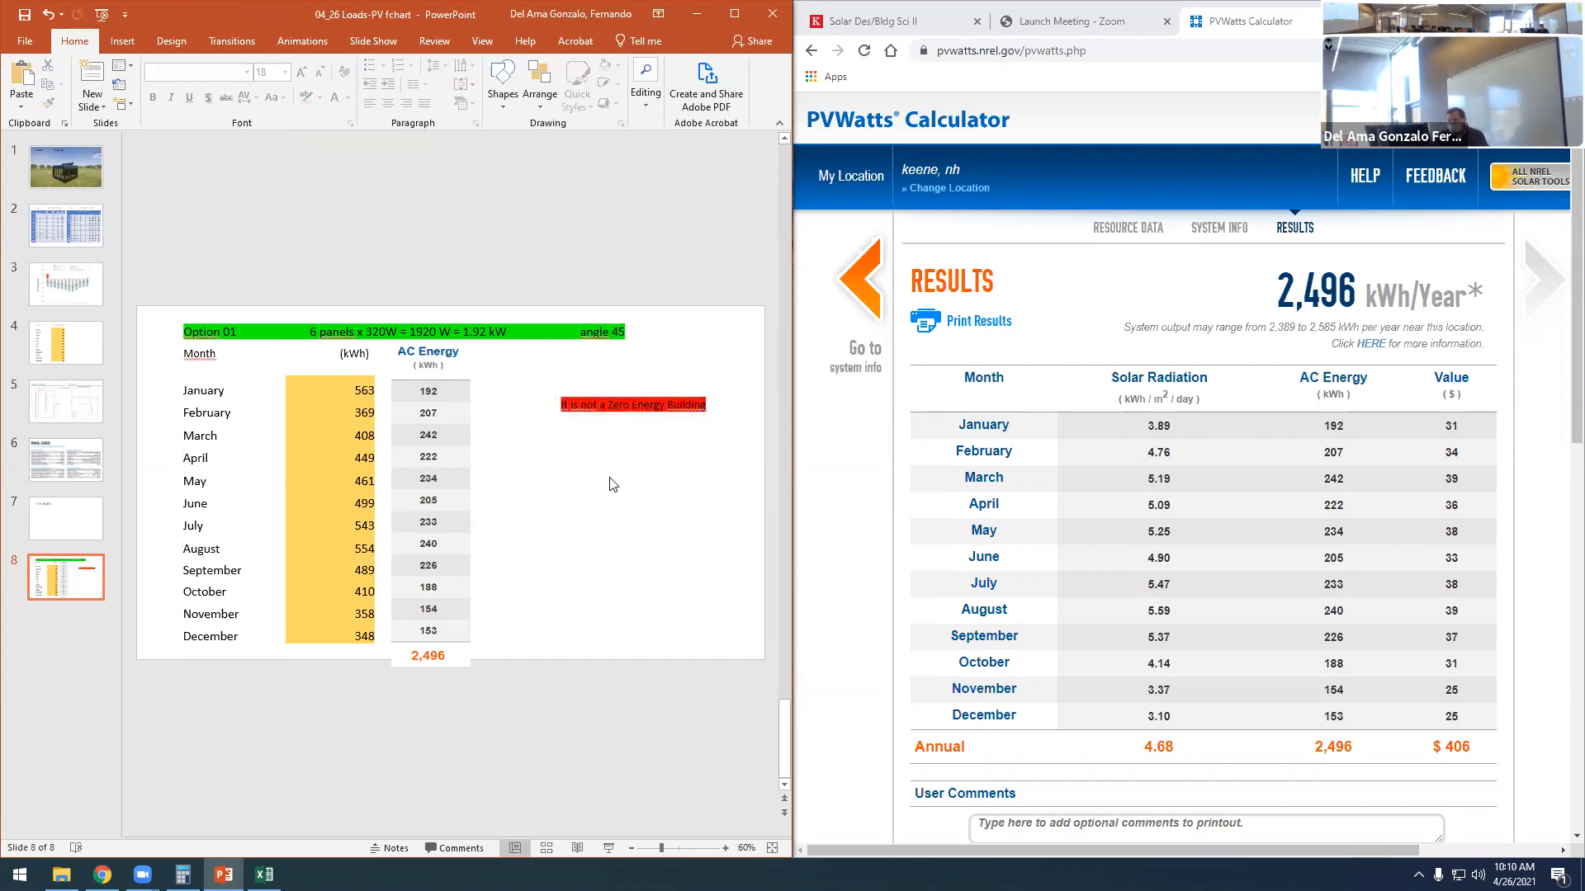
{"action": "left_click", "coordinate": [605, 401]}
{"action": "left_click_drag", "start_coordinate": [600, 393], "coordinate": [550, 372]}
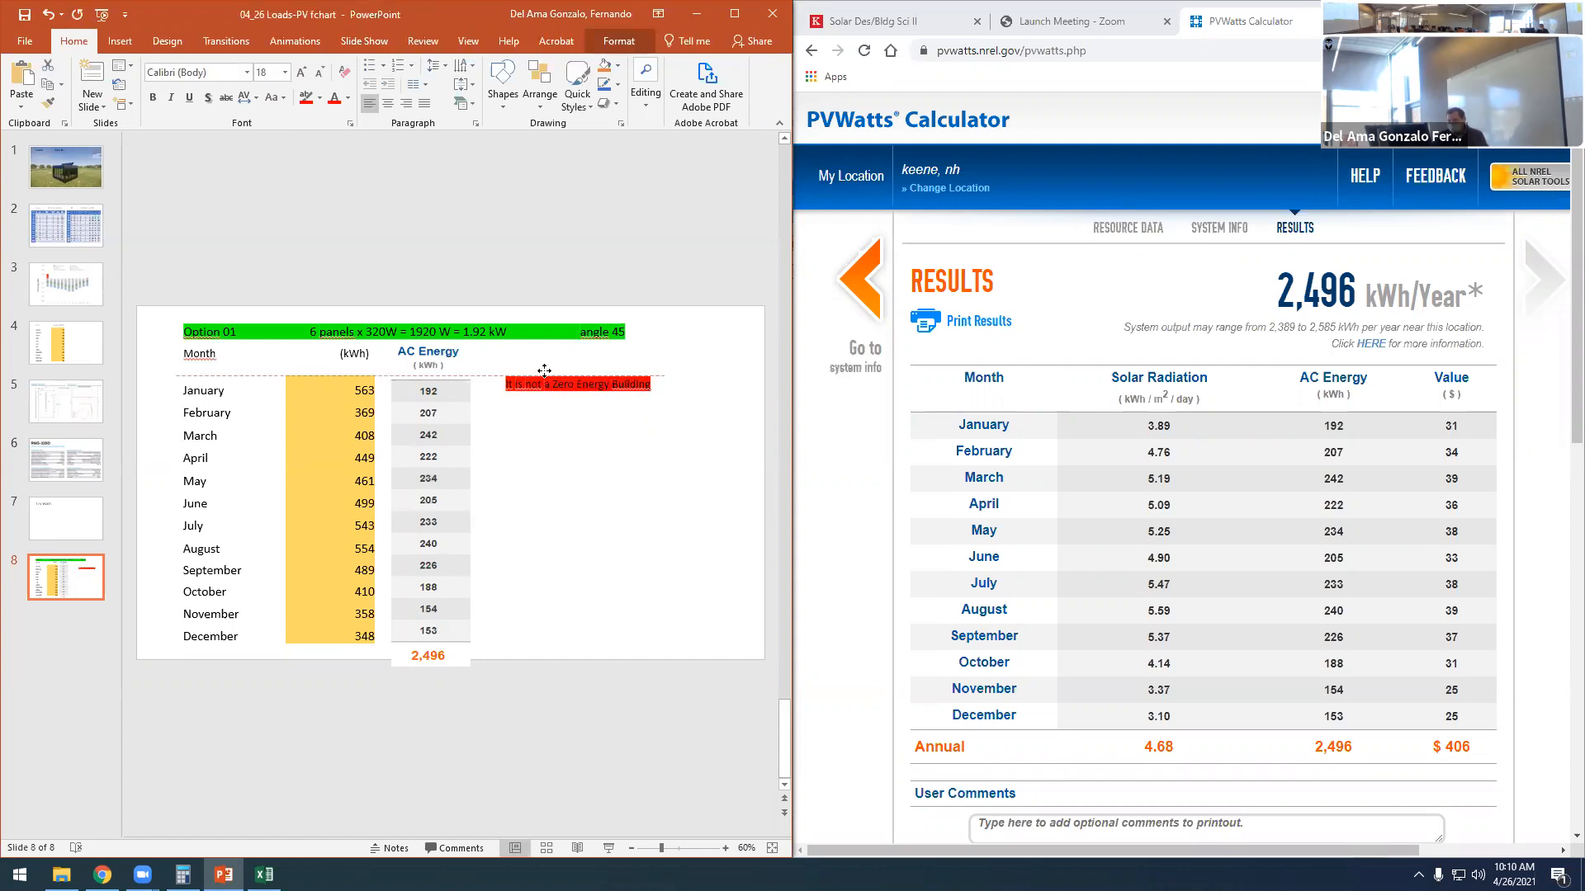
{"action": "left_click", "coordinate": [463, 748]}
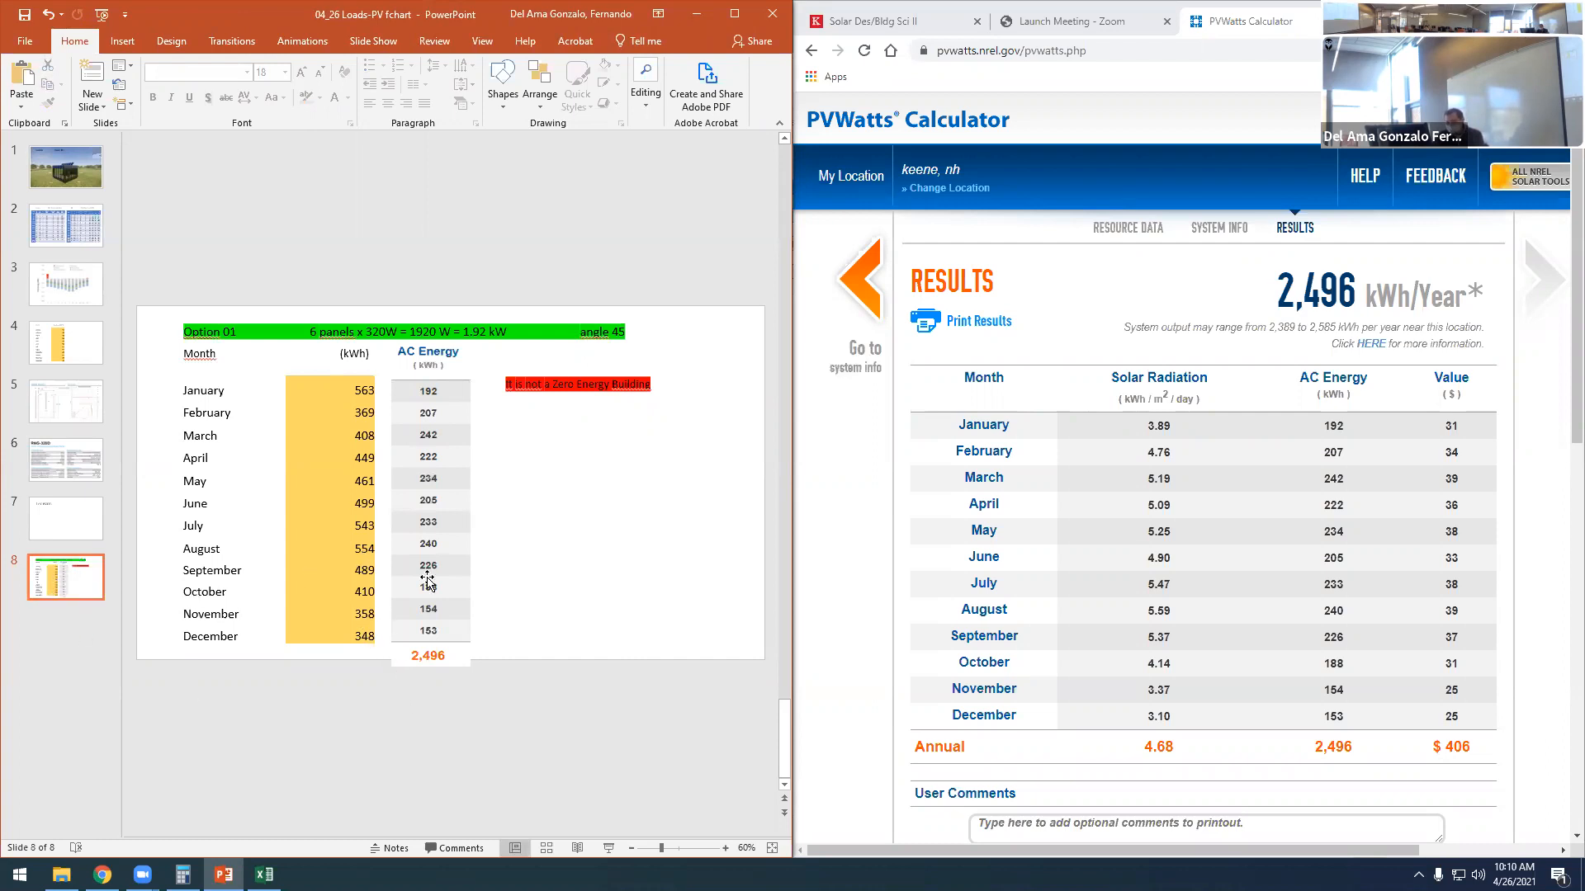
- Switch to the Calculator and move its window clear of the monthly load table
{"action": "left_click", "coordinate": [354, 568]}
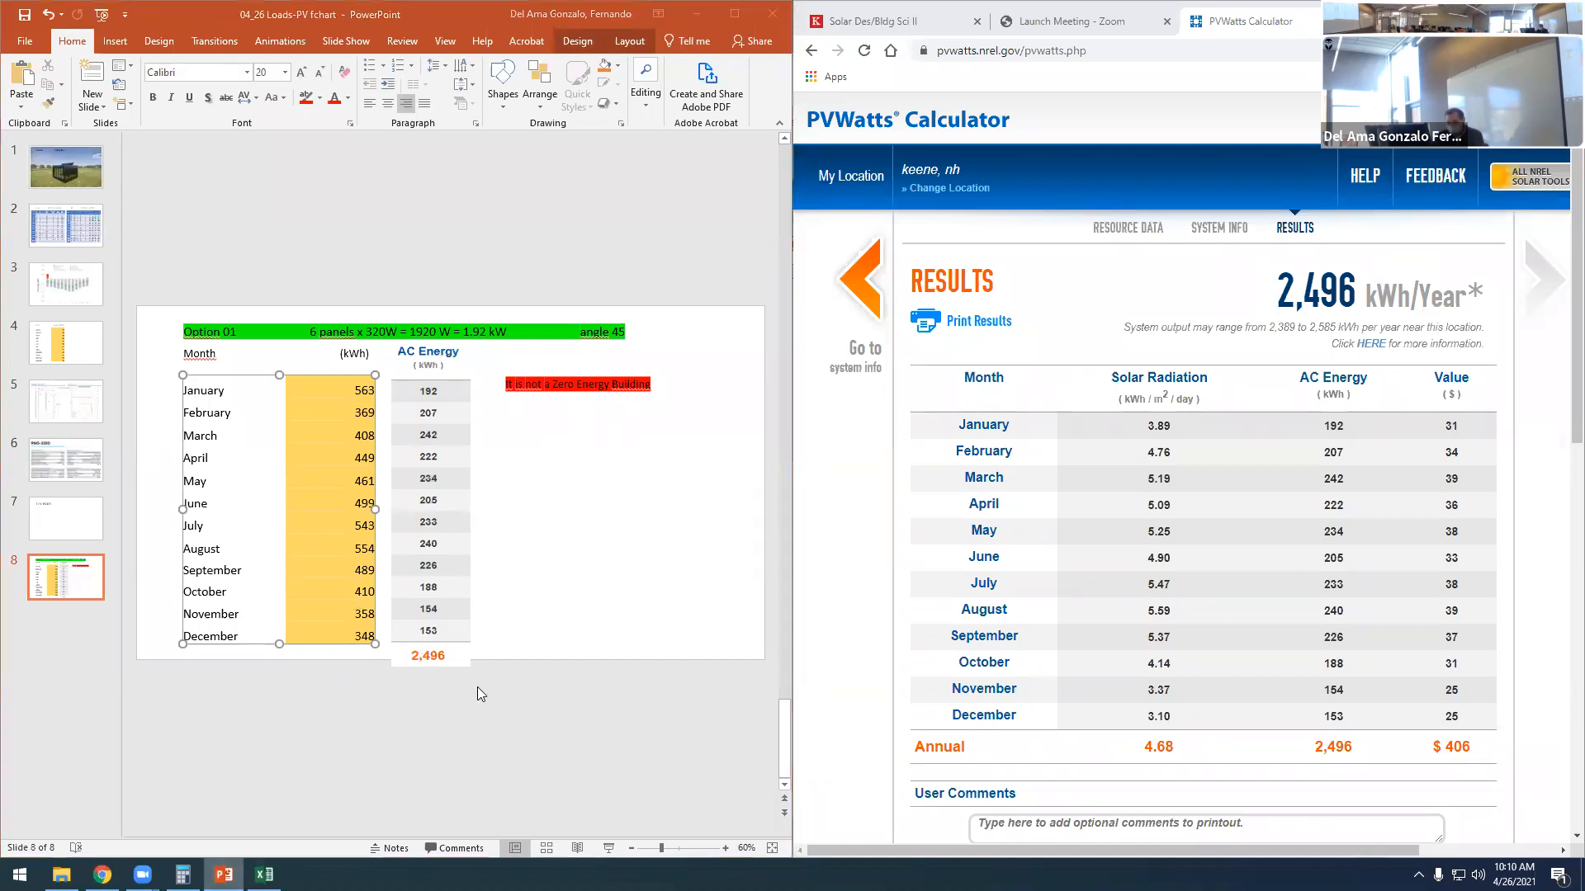
{"action": "left_click", "coordinate": [224, 875]}
{"action": "left_click", "coordinate": [224, 875]}
{"action": "left_click", "coordinate": [182, 875]}
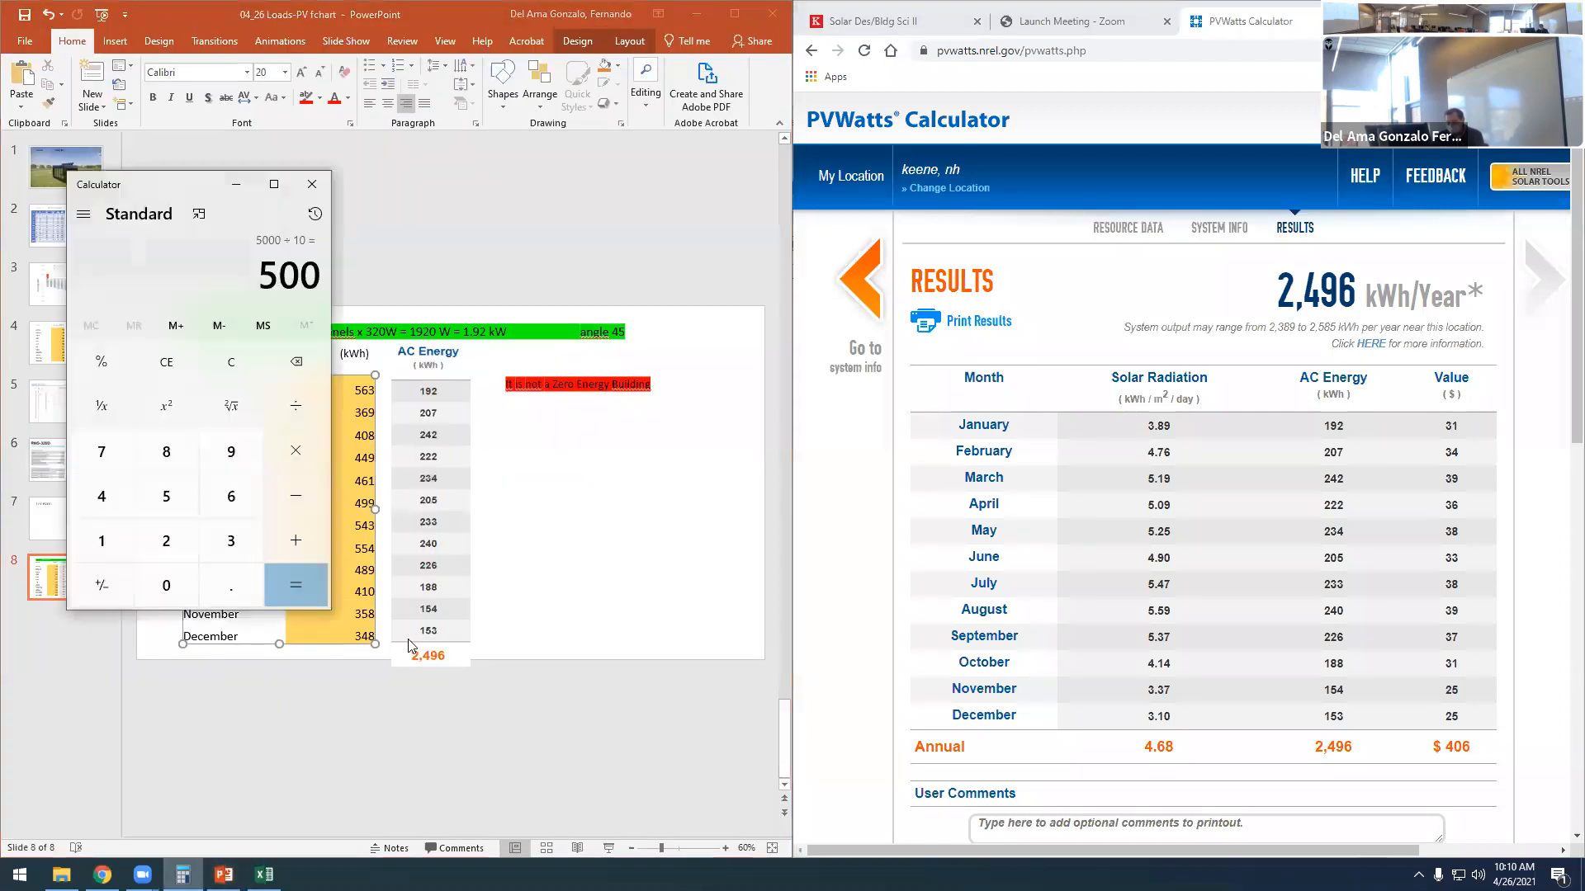
{"action": "left_click_drag", "start_coordinate": [196, 183], "coordinate": [764, 156]}
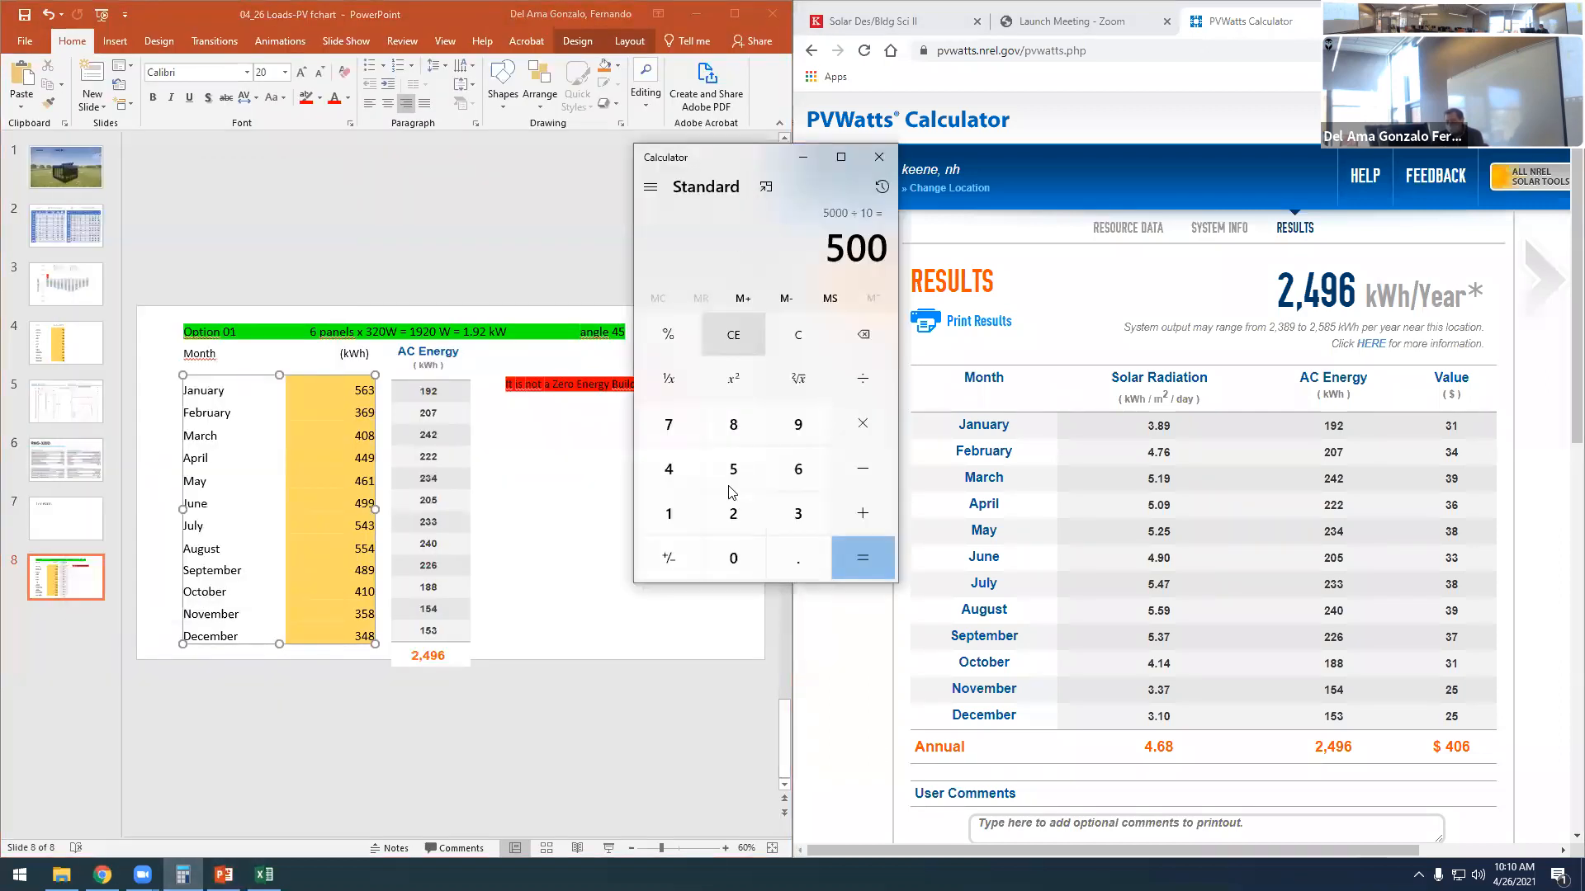
- Enter the sum of the January to March loads in the calculator: 563 + 369 + 408
{"action": "left_click", "coordinate": [736, 474]}
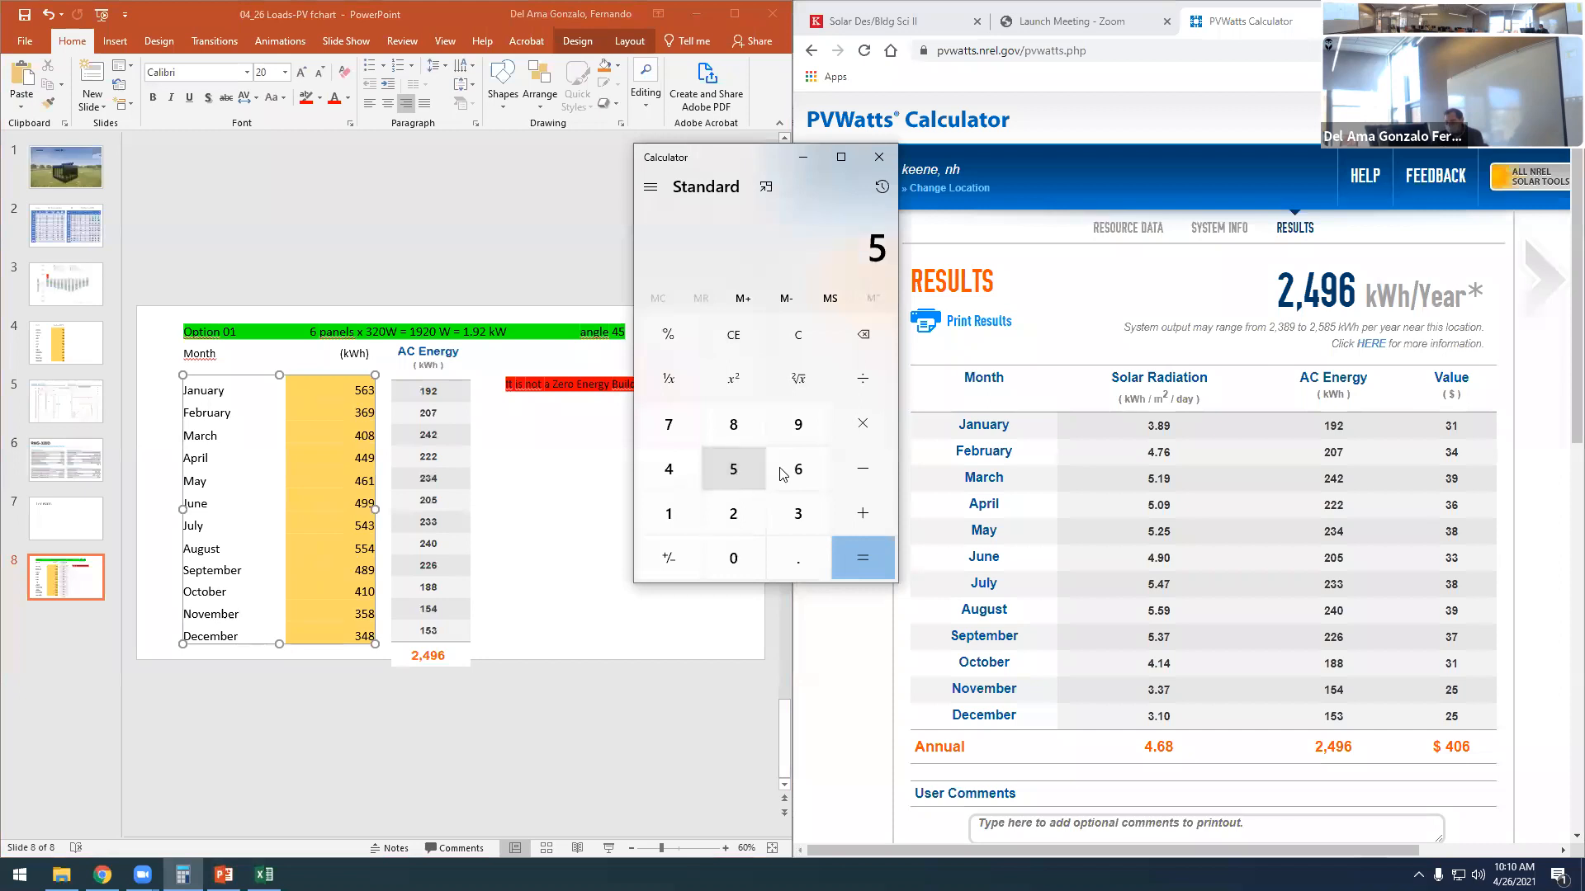
{"action": "left_click", "coordinate": [798, 470]}
{"action": "left_click", "coordinate": [801, 501]}
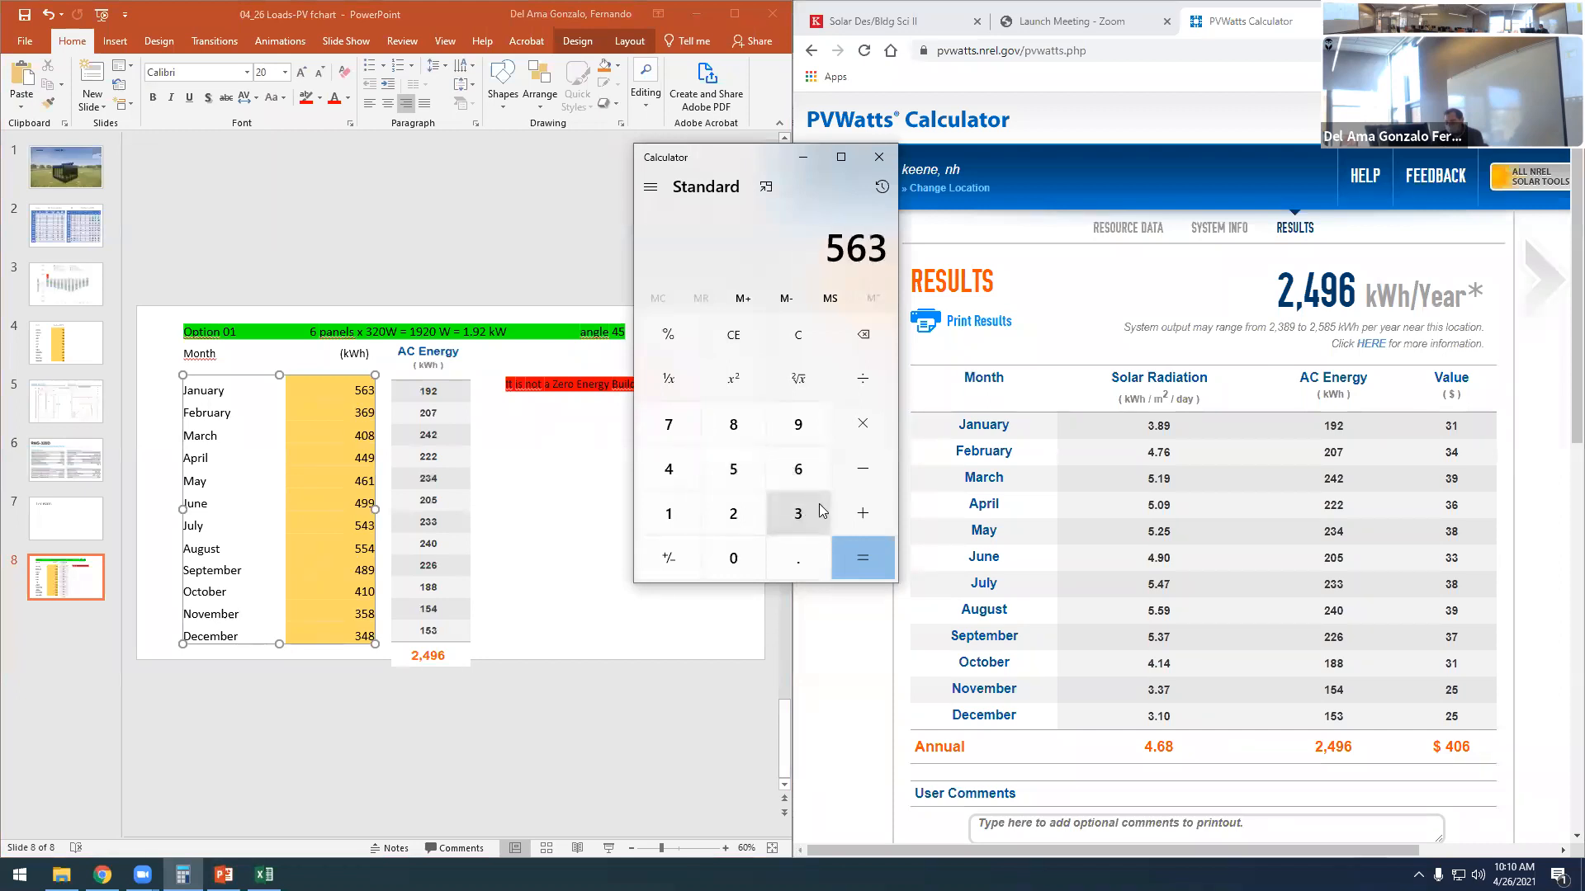
{"action": "left_click", "coordinate": [864, 512]}
{"action": "left_click", "coordinate": [798, 513]}
{"action": "left_click", "coordinate": [798, 468]}
{"action": "left_click", "coordinate": [798, 426]}
{"action": "left_click", "coordinate": [863, 512]}
{"action": "left_click", "coordinate": [671, 471]}
{"action": "left_click", "coordinate": [733, 558]}
{"action": "left_click", "coordinate": [741, 431]}
- Continue the running sum with the April to June loads: 449, 461 and 499
{"action": "left_click", "coordinate": [867, 512]}
{"action": "left_click", "coordinate": [671, 472]}
{"action": "left_click", "coordinate": [670, 472]}
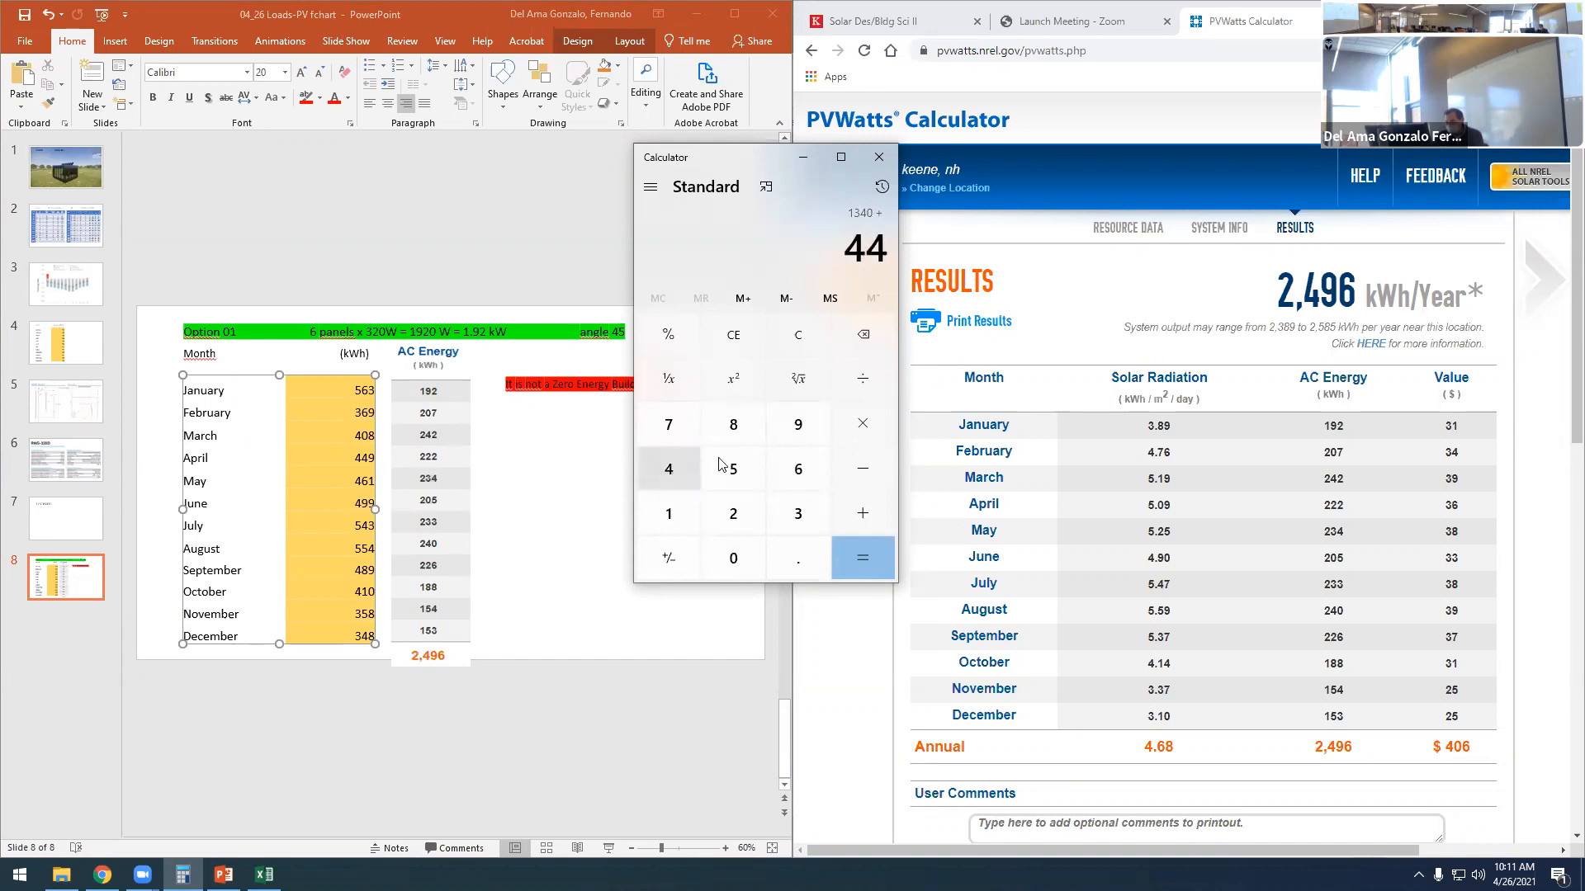
{"action": "left_click", "coordinate": [793, 426]}
{"action": "left_click", "coordinate": [861, 515]}
{"action": "left_click", "coordinate": [669, 469]}
{"action": "left_click", "coordinate": [797, 469]}
{"action": "left_click", "coordinate": [682, 519]}
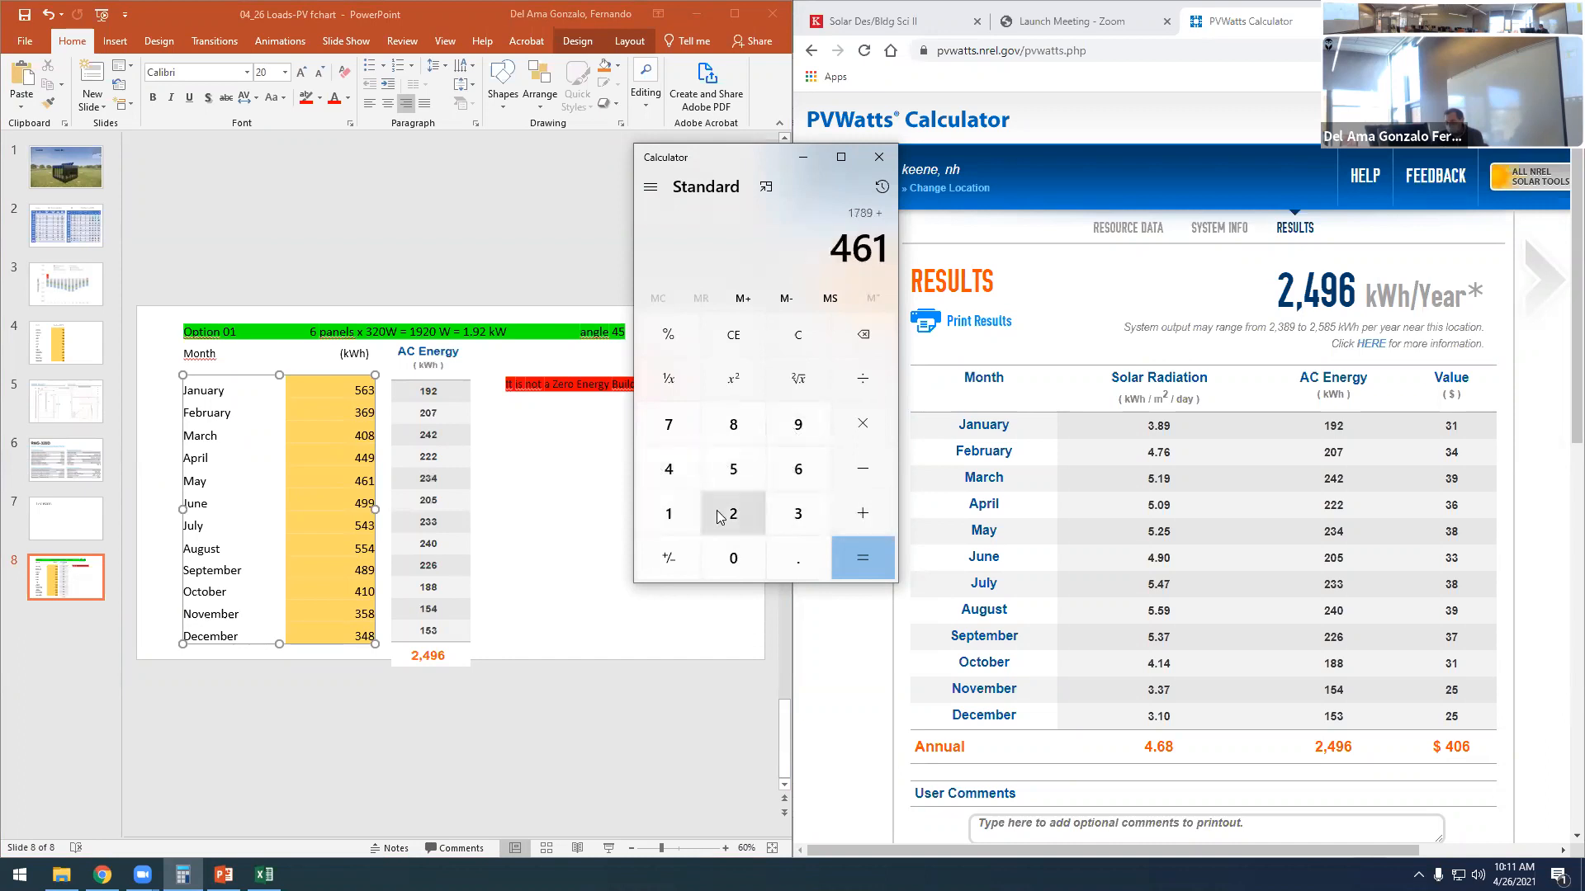
{"action": "left_click", "coordinate": [859, 516]}
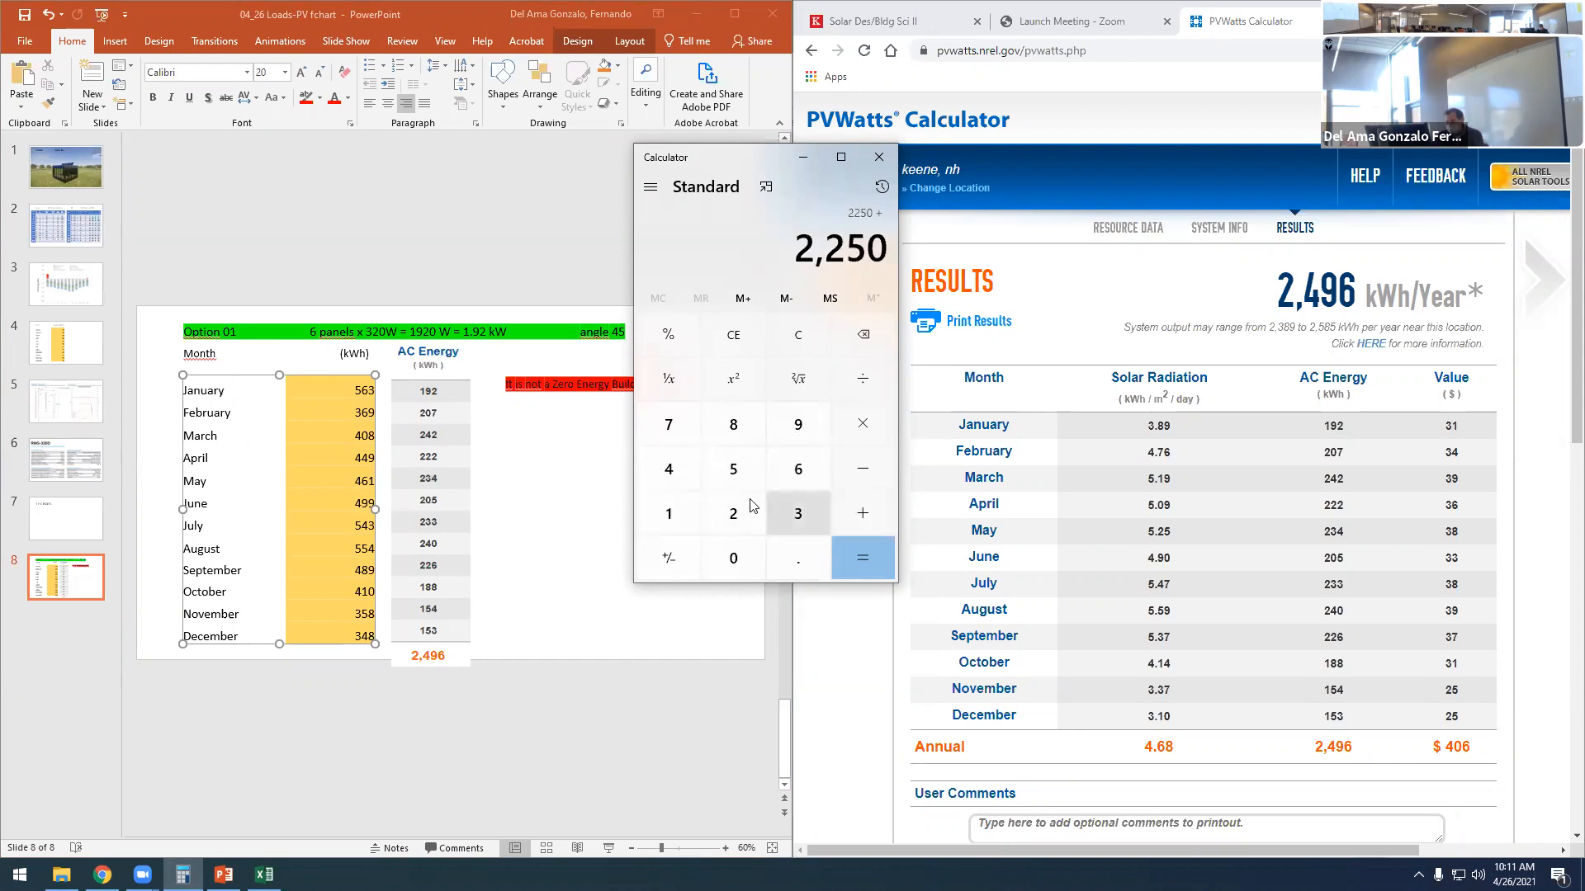
{"action": "left_click", "coordinate": [669, 469]}
{"action": "double_click", "coordinate": [799, 426]}
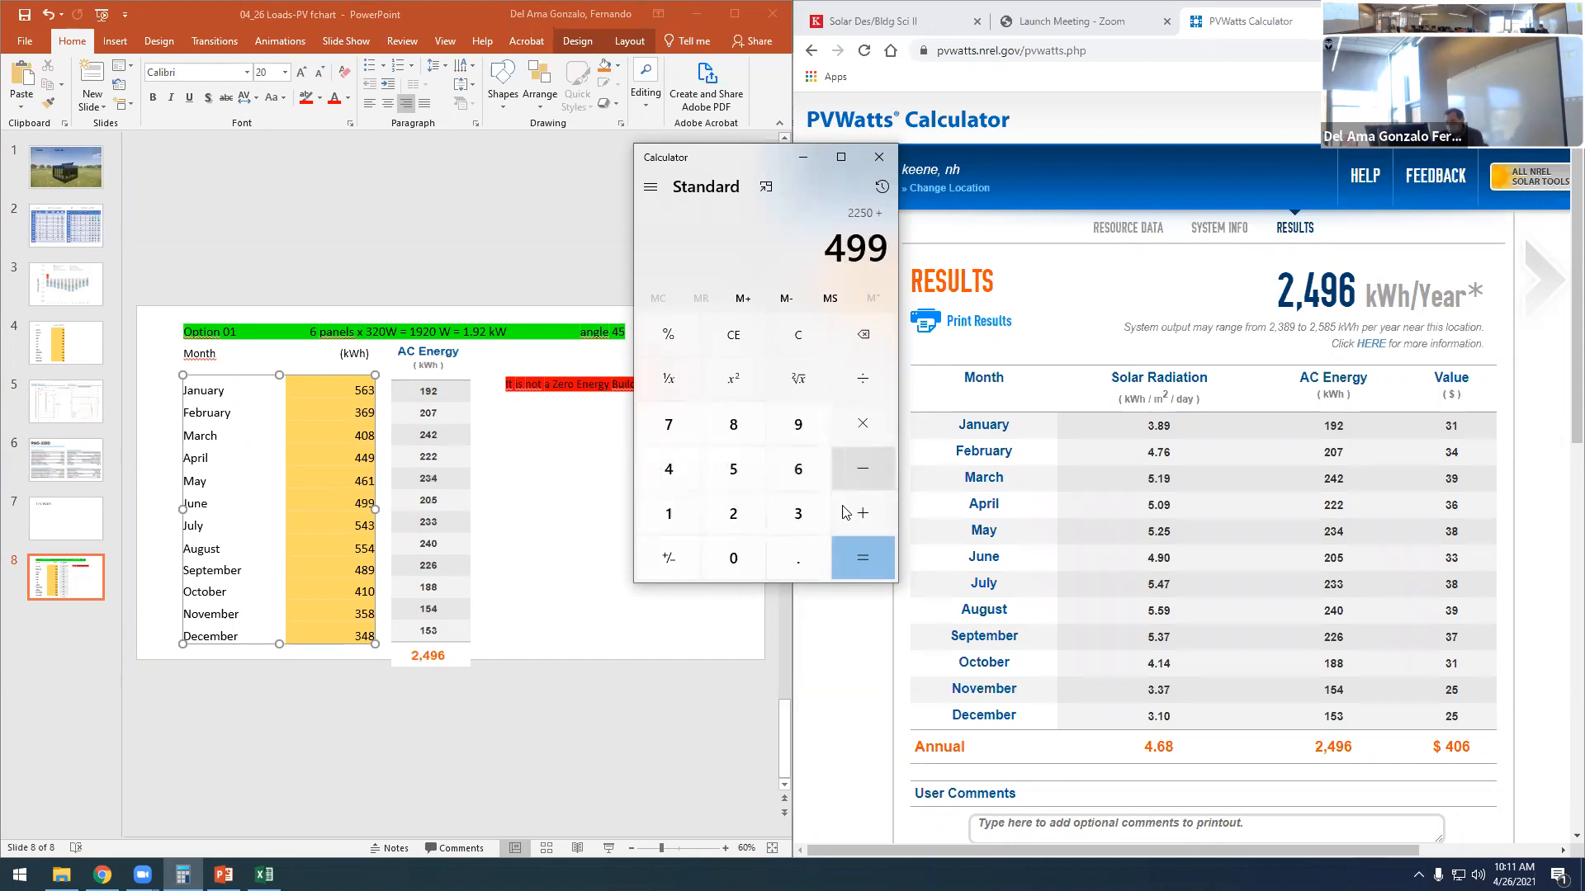
- Continue the running sum with the July to September loads: 543, 554 and 489
{"action": "left_click", "coordinate": [861, 514]}
{"action": "left_click", "coordinate": [746, 471]}
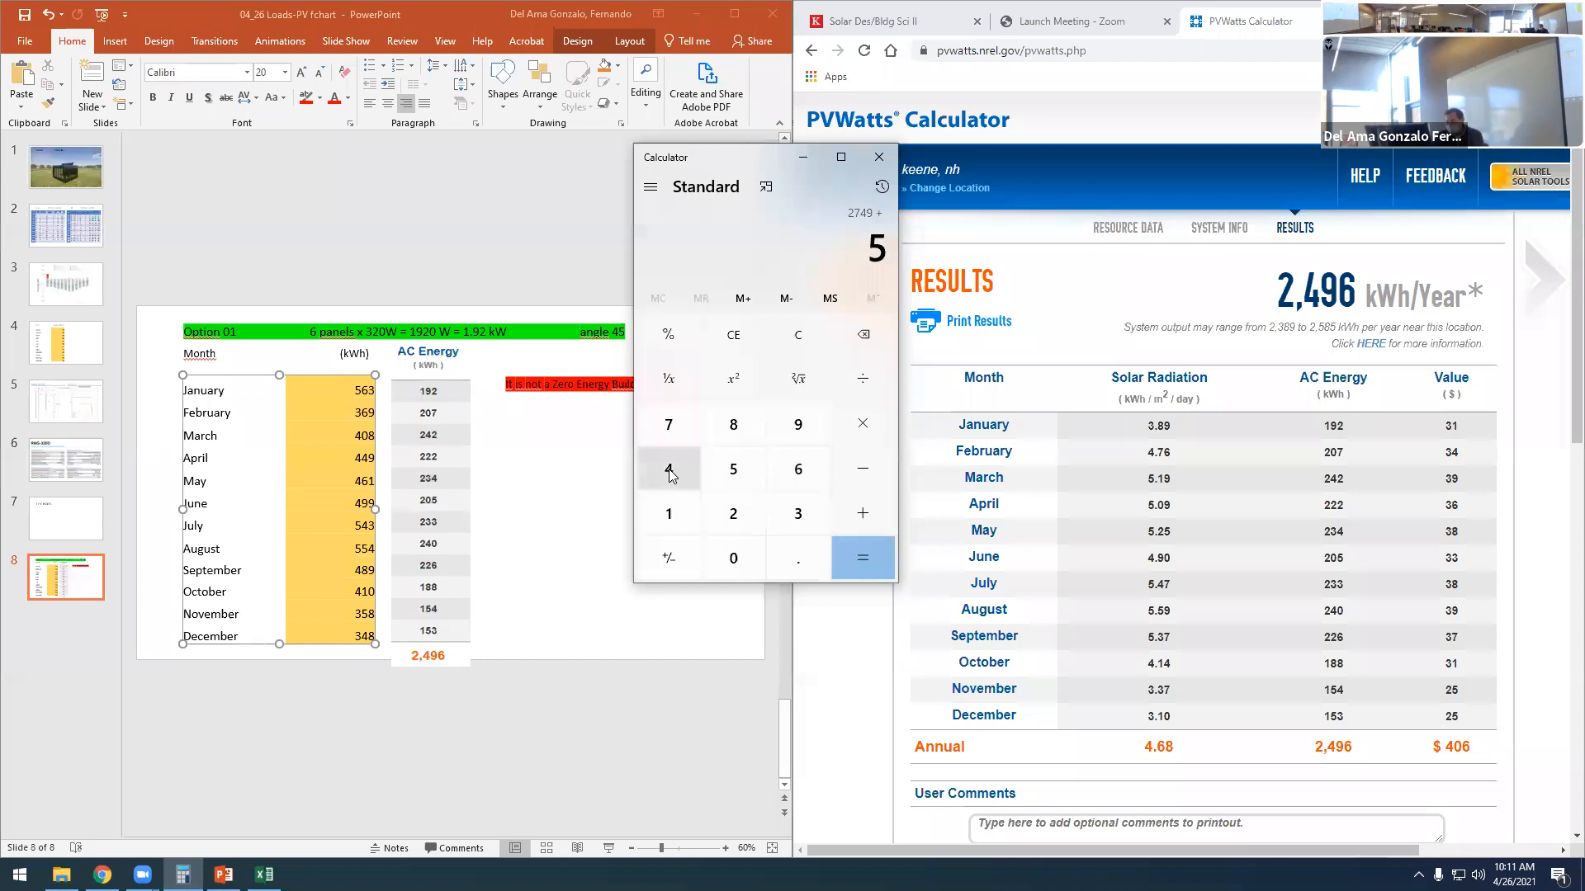
{"action": "left_click", "coordinate": [670, 468]}
{"action": "left_click", "coordinate": [797, 513]}
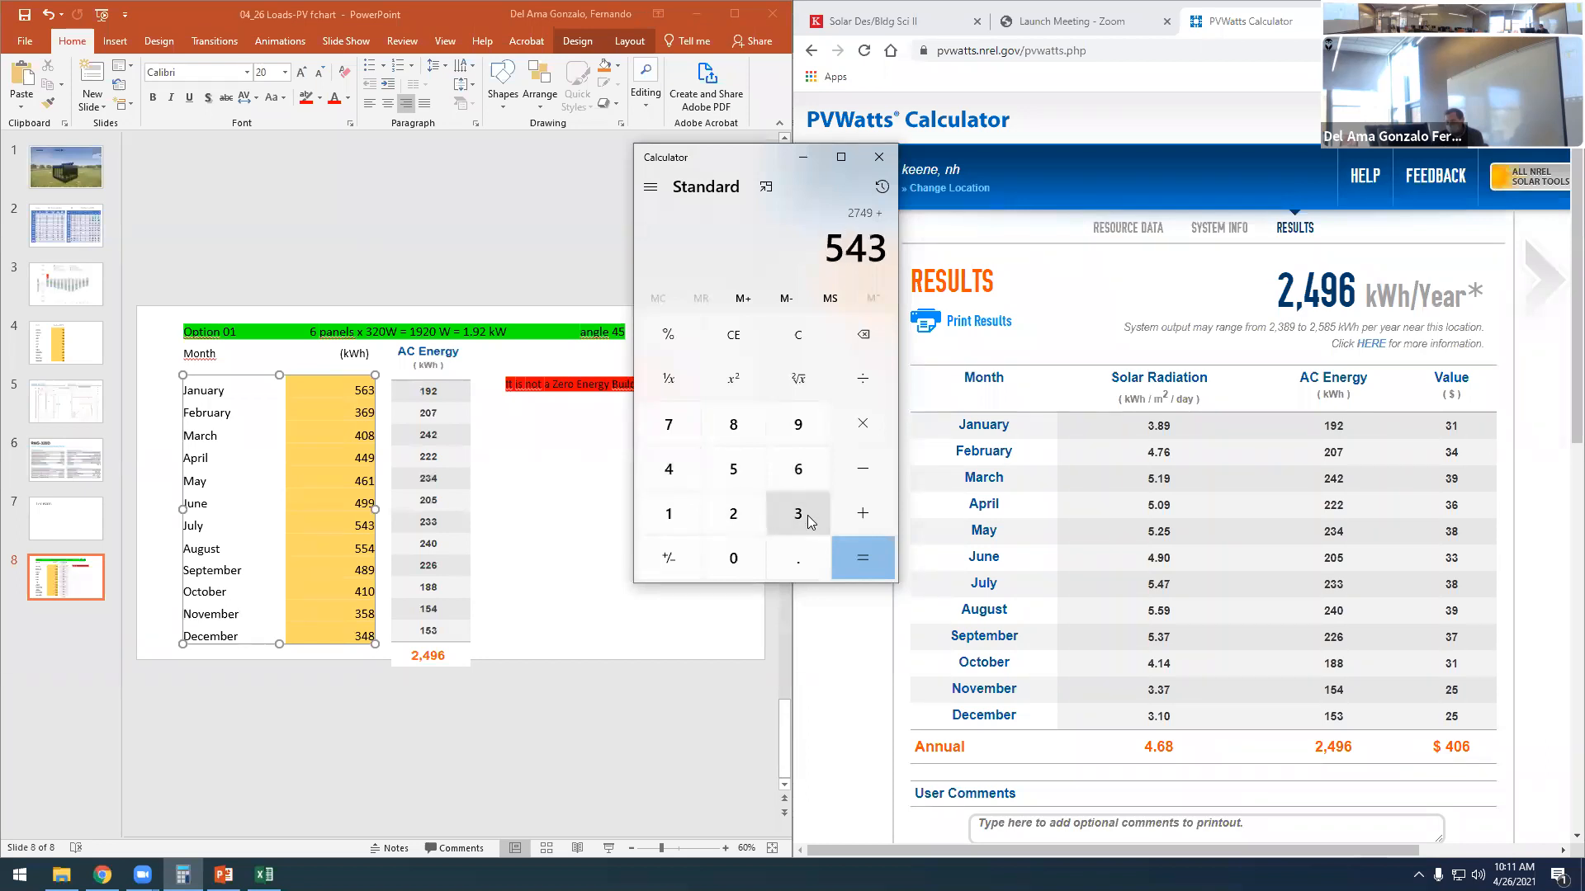
{"action": "left_click", "coordinate": [857, 510]}
{"action": "left_click", "coordinate": [738, 471]}
{"action": "left_click", "coordinate": [738, 470]}
{"action": "left_click", "coordinate": [670, 469]}
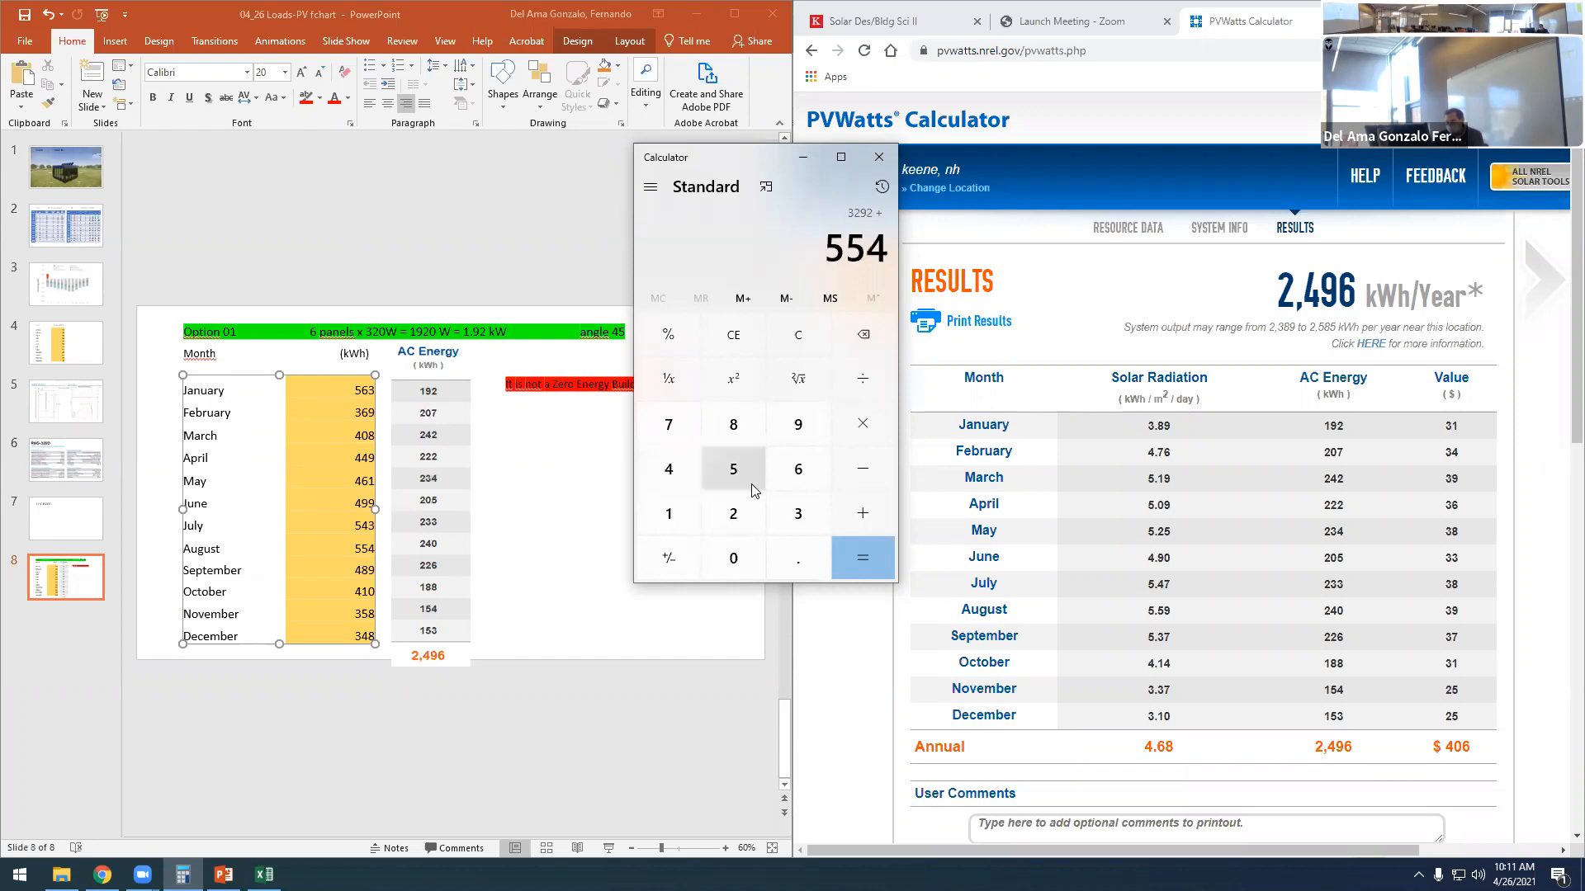
{"action": "left_click", "coordinate": [866, 519]}
{"action": "left_click", "coordinate": [695, 469]}
{"action": "left_click", "coordinate": [733, 427]}
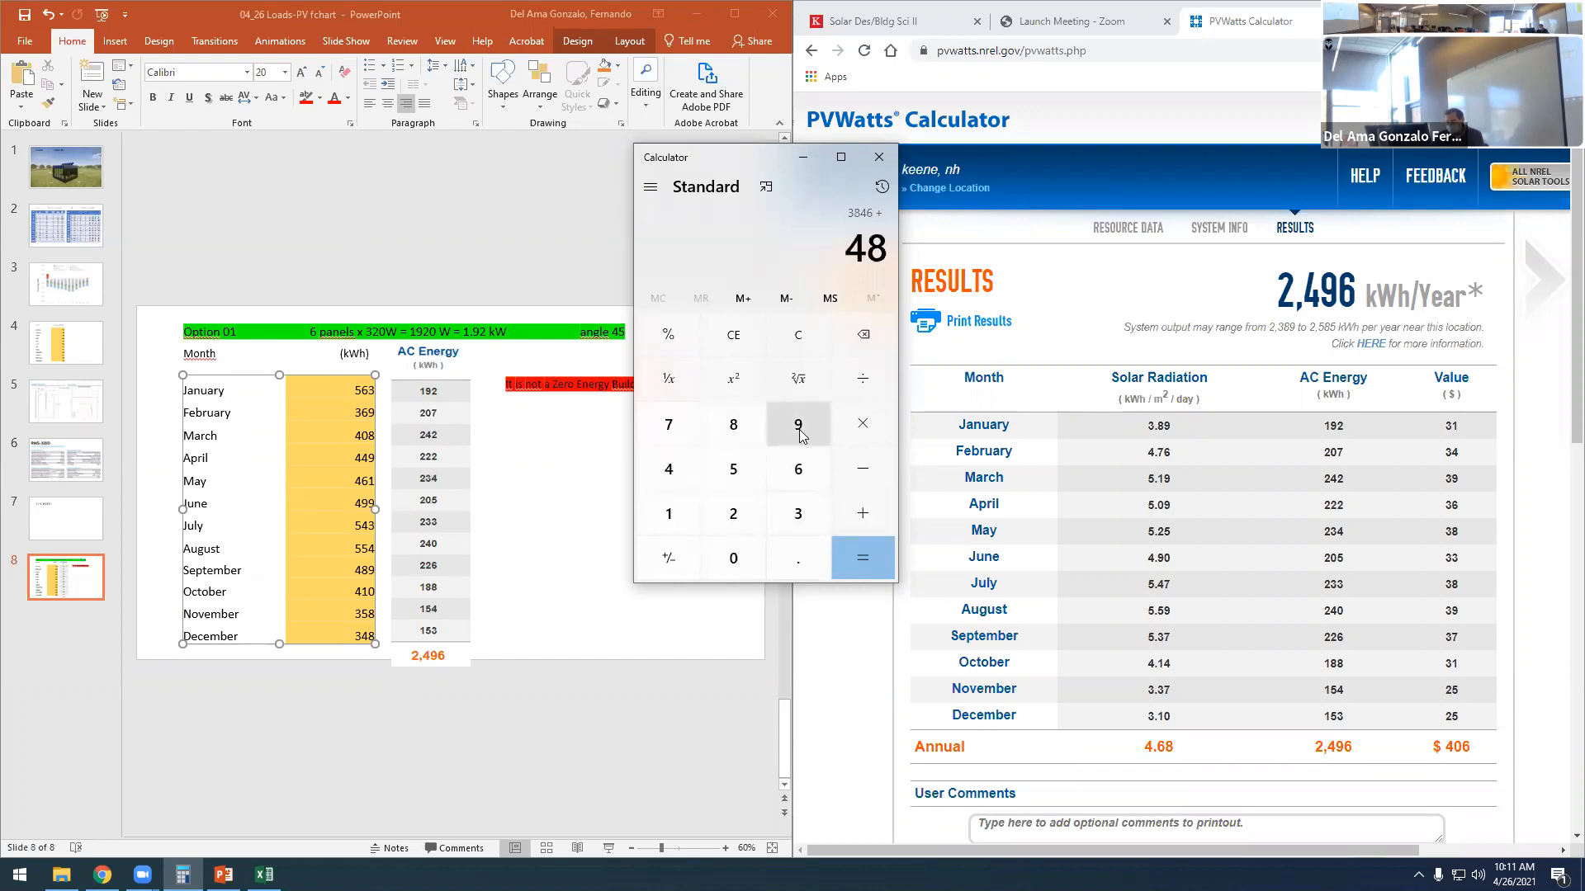
{"action": "left_click", "coordinate": [801, 429]}
- Add the October to December loads 410, 358 and 348 and calculate the annual total
{"action": "left_click", "coordinate": [867, 511]}
{"action": "left_click", "coordinate": [673, 470]}
{"action": "left_click", "coordinate": [672, 511]}
{"action": "left_click", "coordinate": [747, 559]}
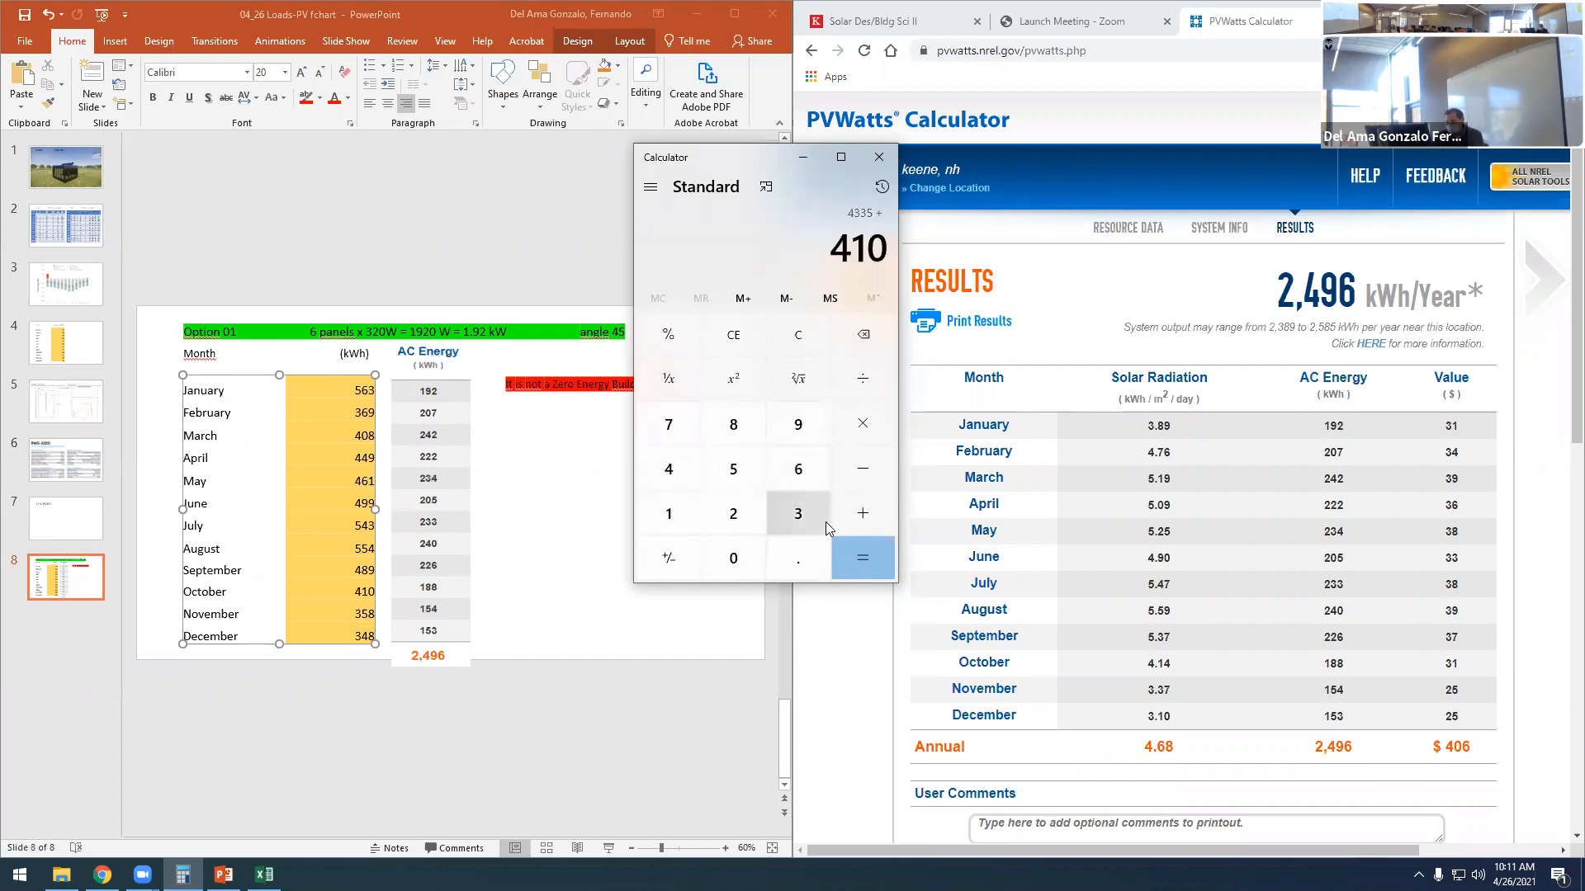
{"action": "left_click", "coordinate": [862, 525]}
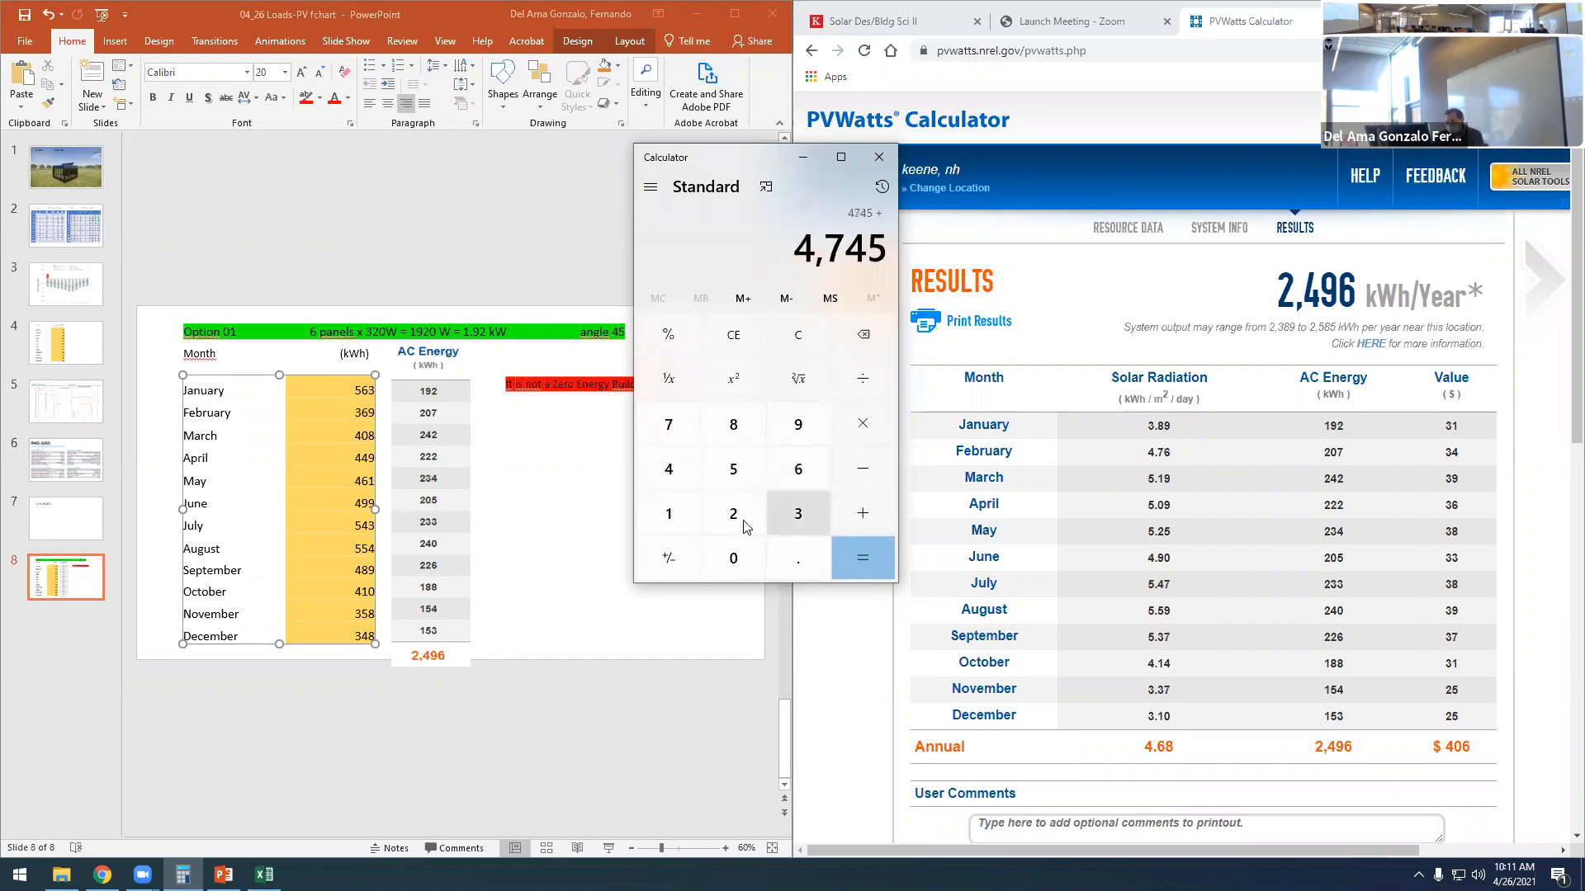
{"action": "left_click", "coordinate": [797, 515]}
{"action": "left_click", "coordinate": [738, 470]}
{"action": "left_click", "coordinate": [736, 427]}
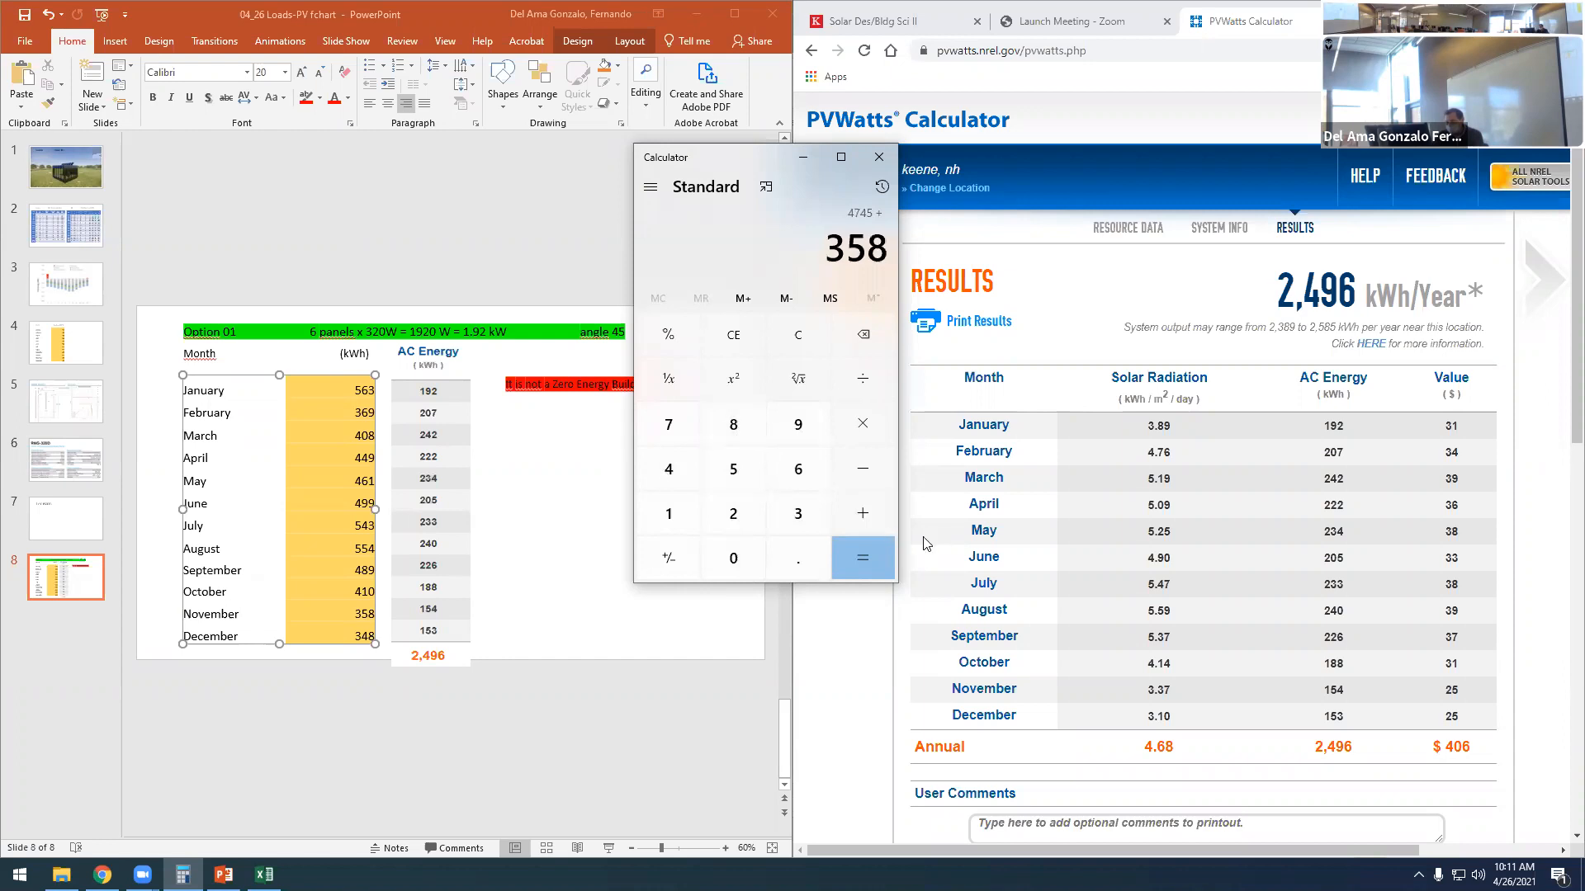
{"action": "left_click", "coordinate": [856, 507]}
{"action": "left_click", "coordinate": [798, 513]}
{"action": "left_click", "coordinate": [668, 469]}
{"action": "left_click", "coordinate": [733, 424]}
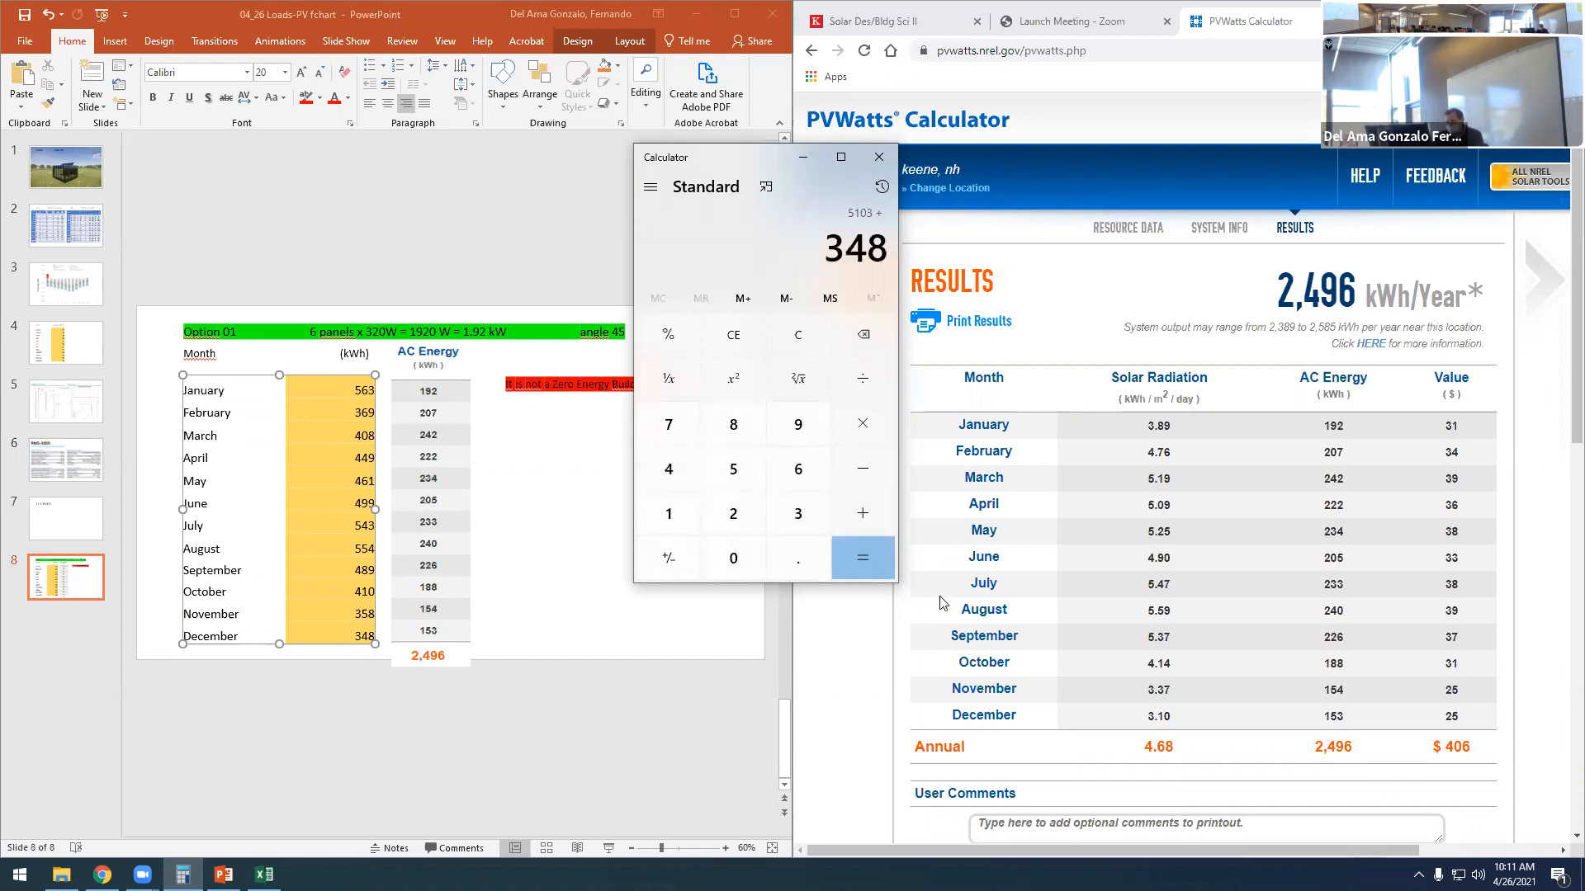
{"action": "left_click", "coordinate": [870, 550]}
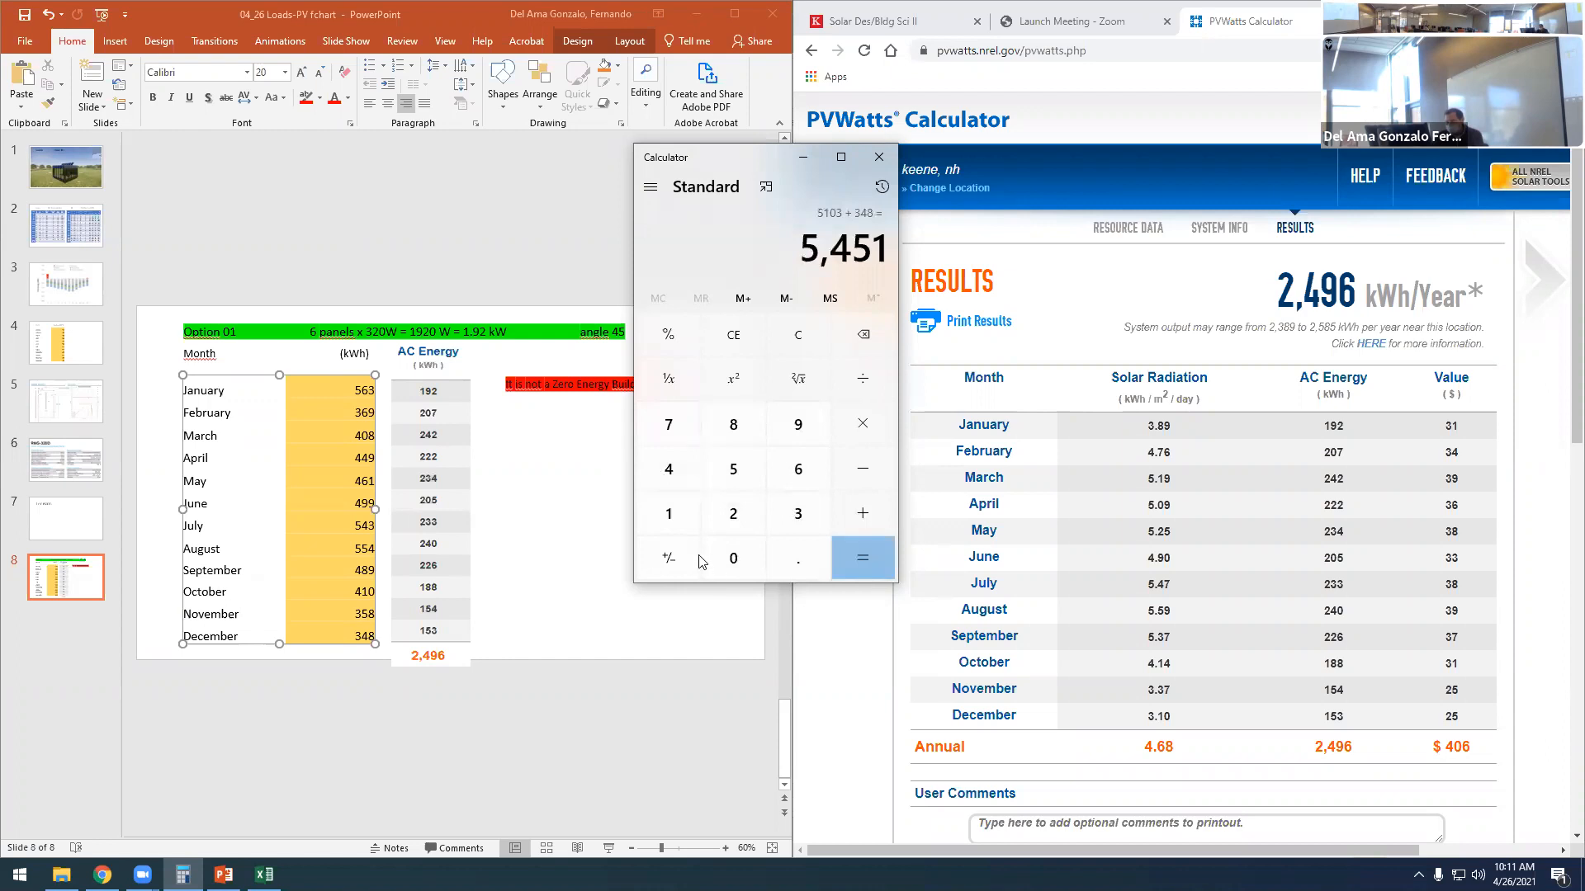
- Copy the December load value into a separate text box on the Option 01 slide and change its text to 5,451
{"action": "left_click", "coordinate": [355, 633]}
{"action": "left_click_drag", "start_coordinate": [375, 636], "coordinate": [377, 637]}
{"action": "key", "text": "ctrl+c"}
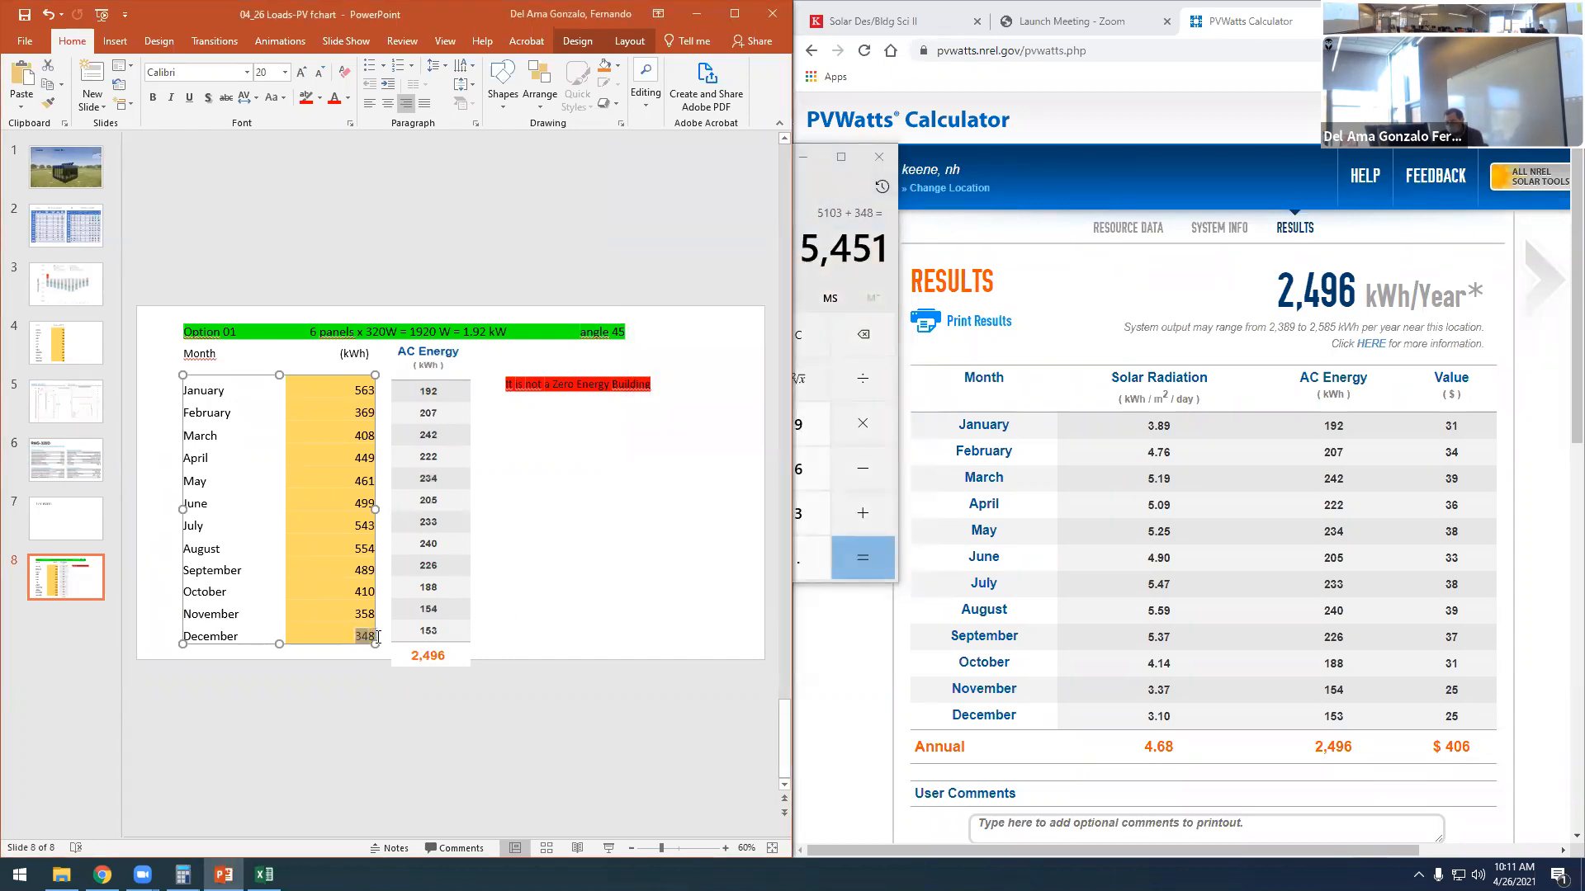
{"action": "left_click", "coordinate": [364, 724]}
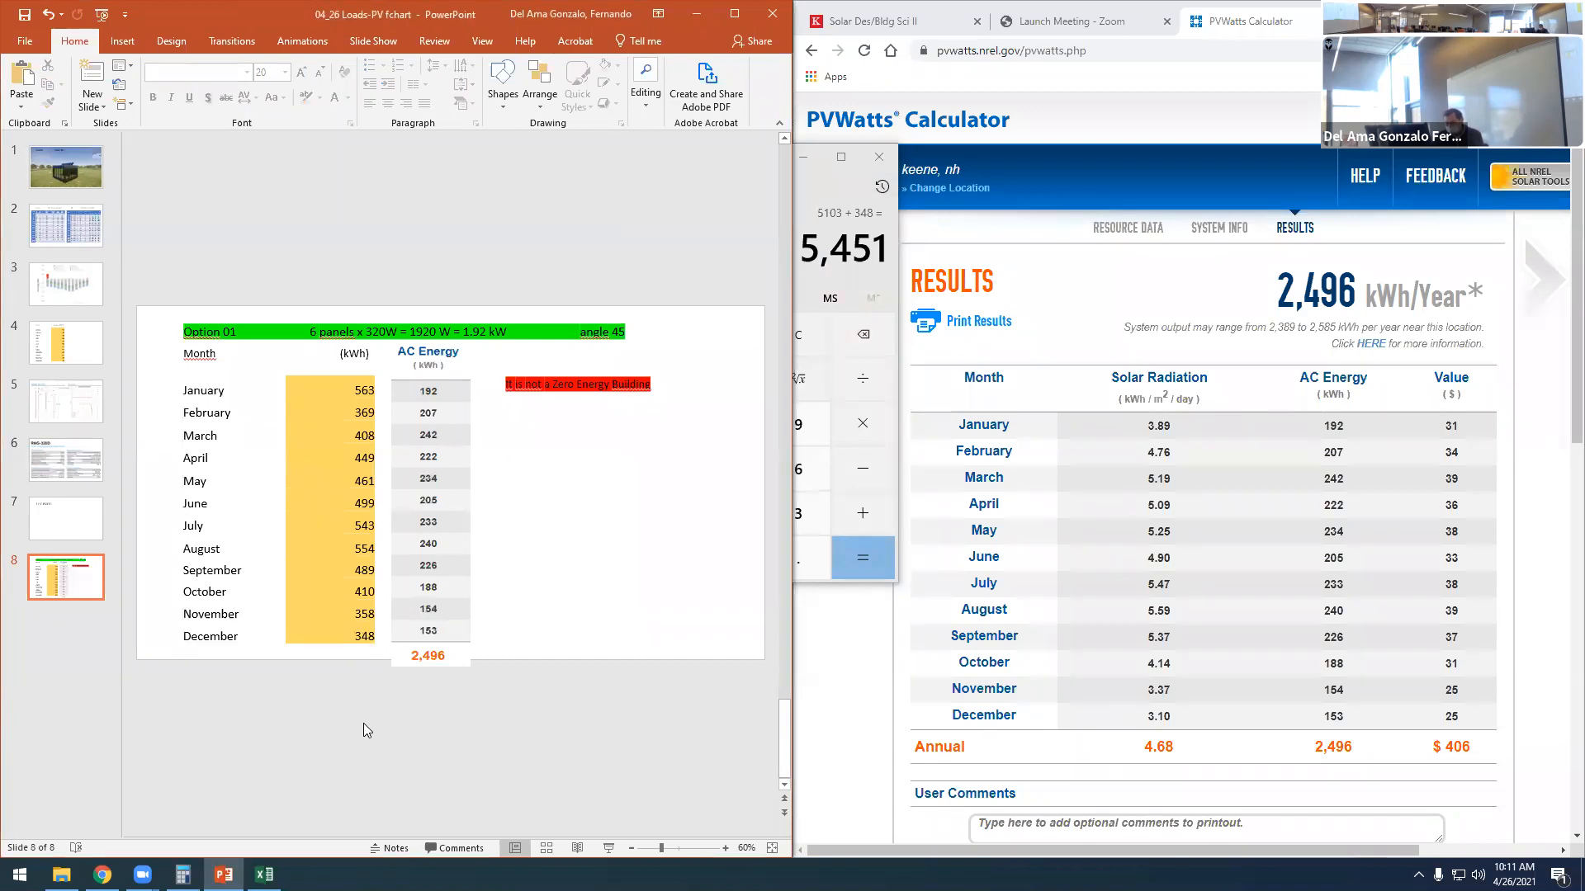
{"action": "key", "text": "ctrl+v"}
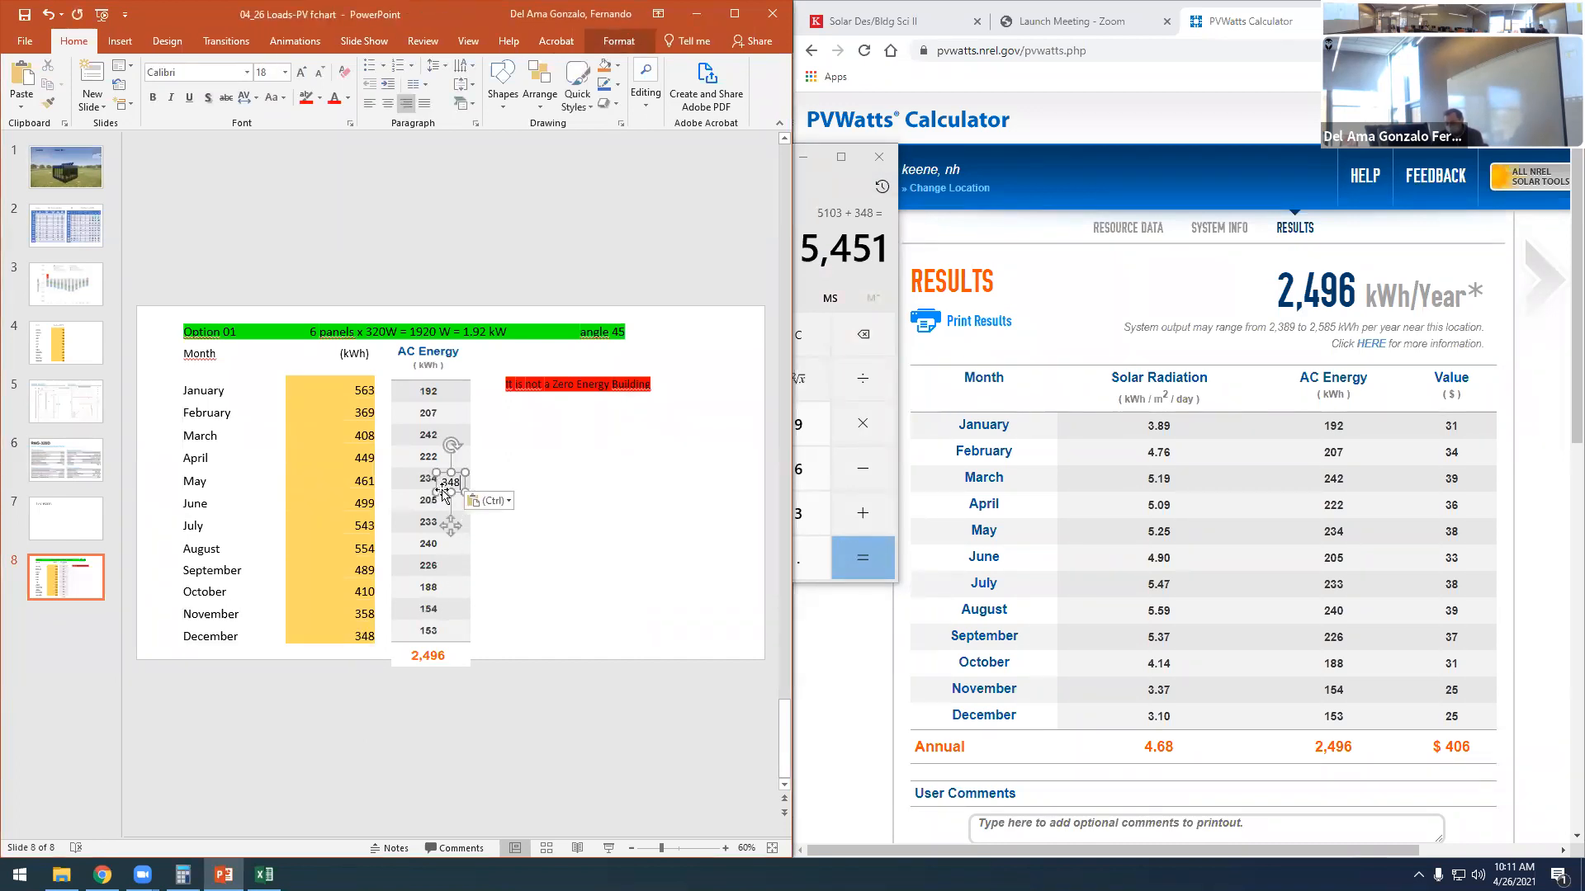
{"action": "left_click_drag", "start_coordinate": [437, 492], "coordinate": [617, 603]}
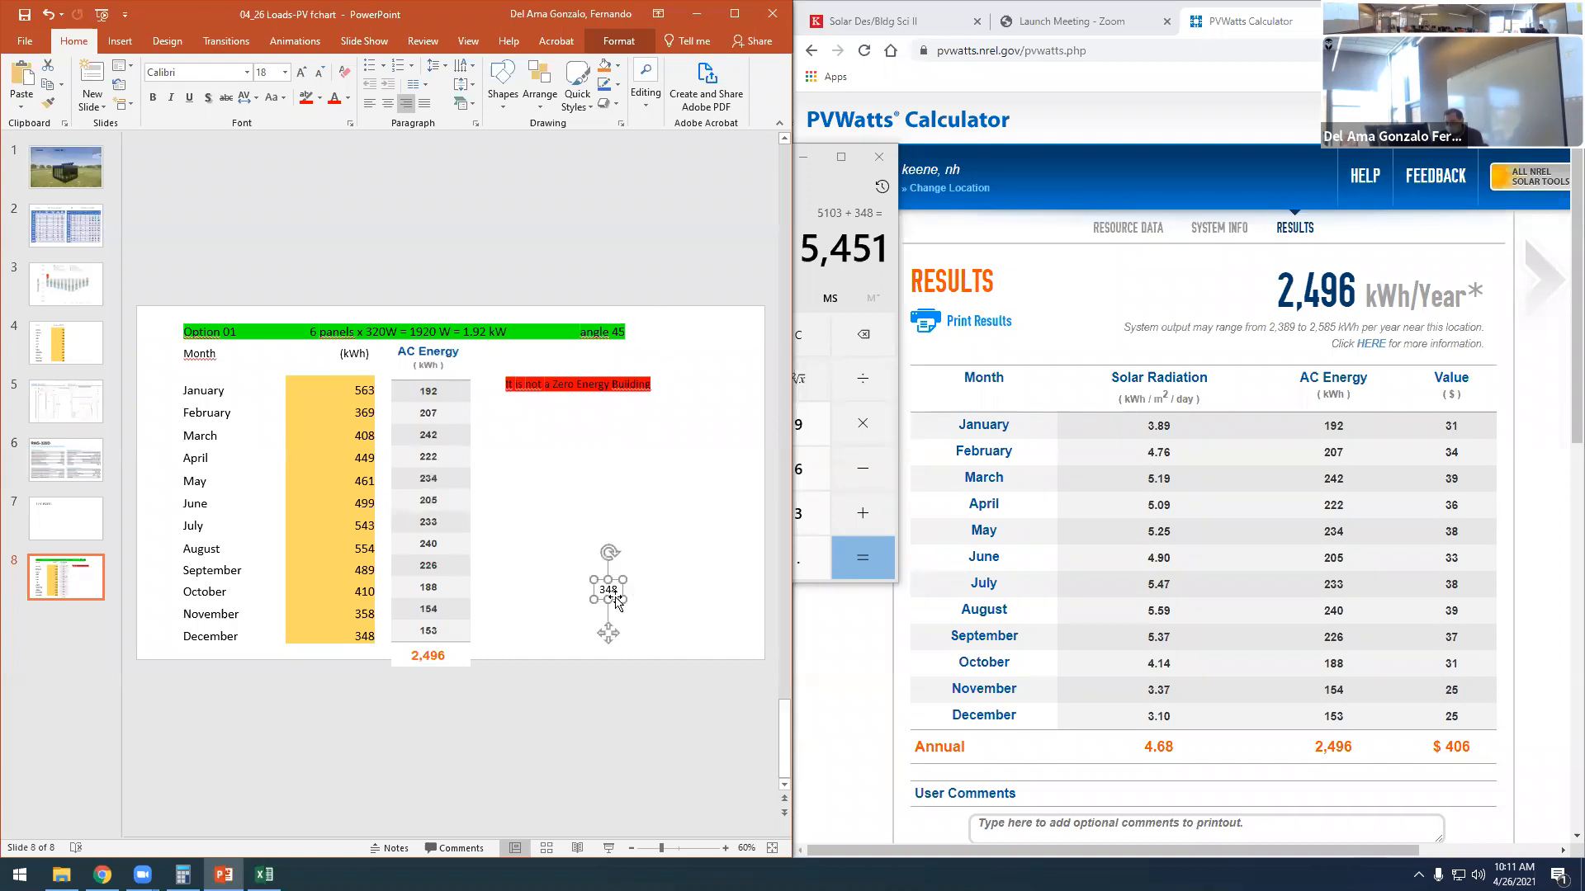
{"action": "double_click", "coordinate": [608, 589]}
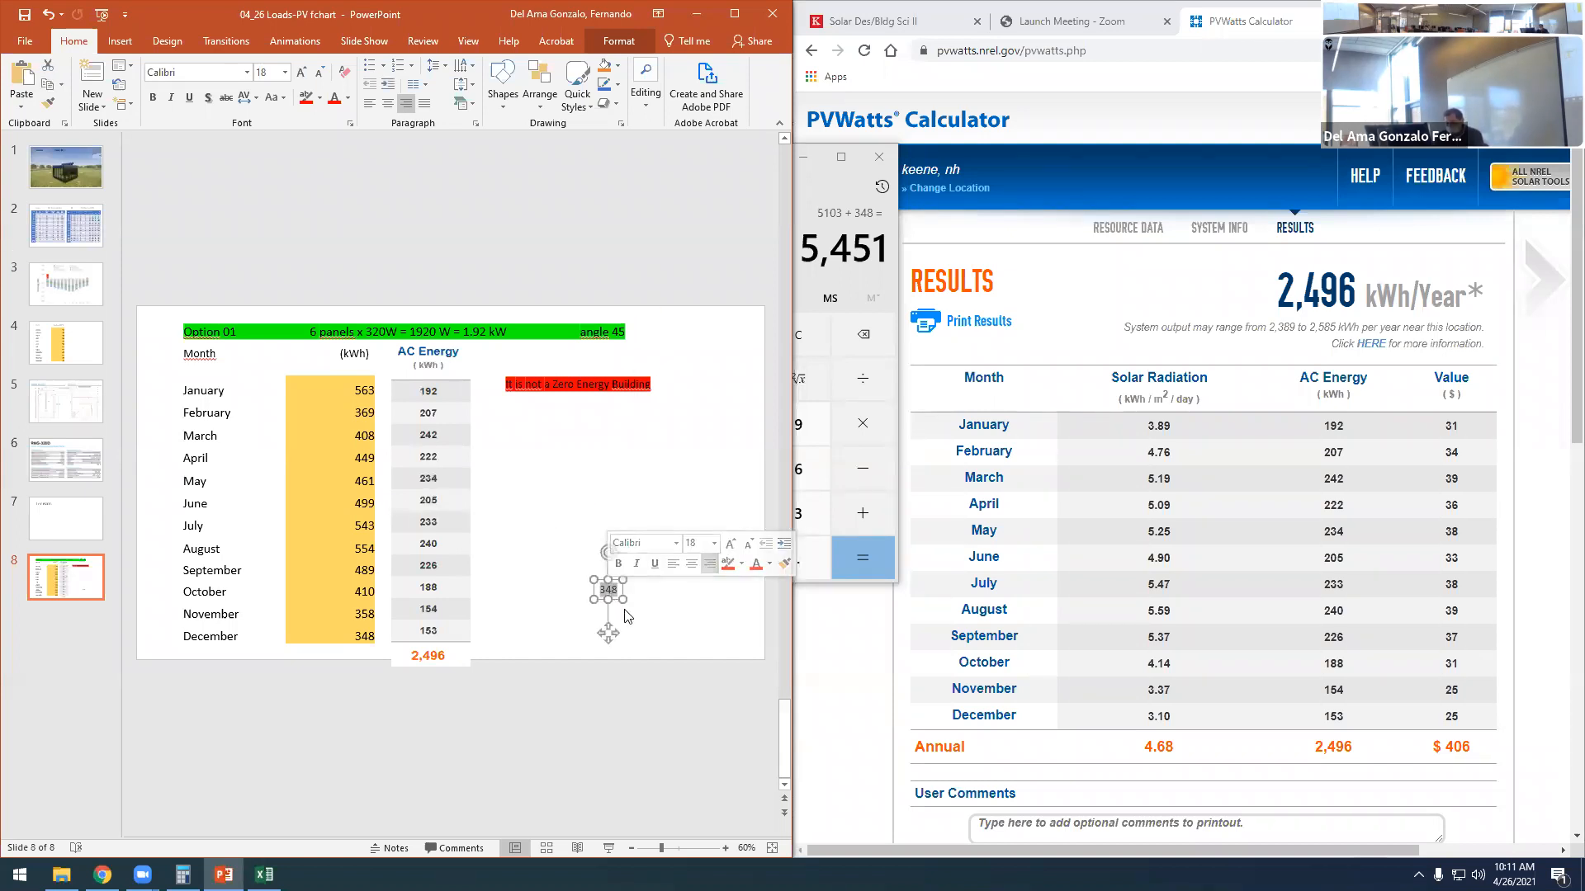
{"action": "type", "text": "5"}
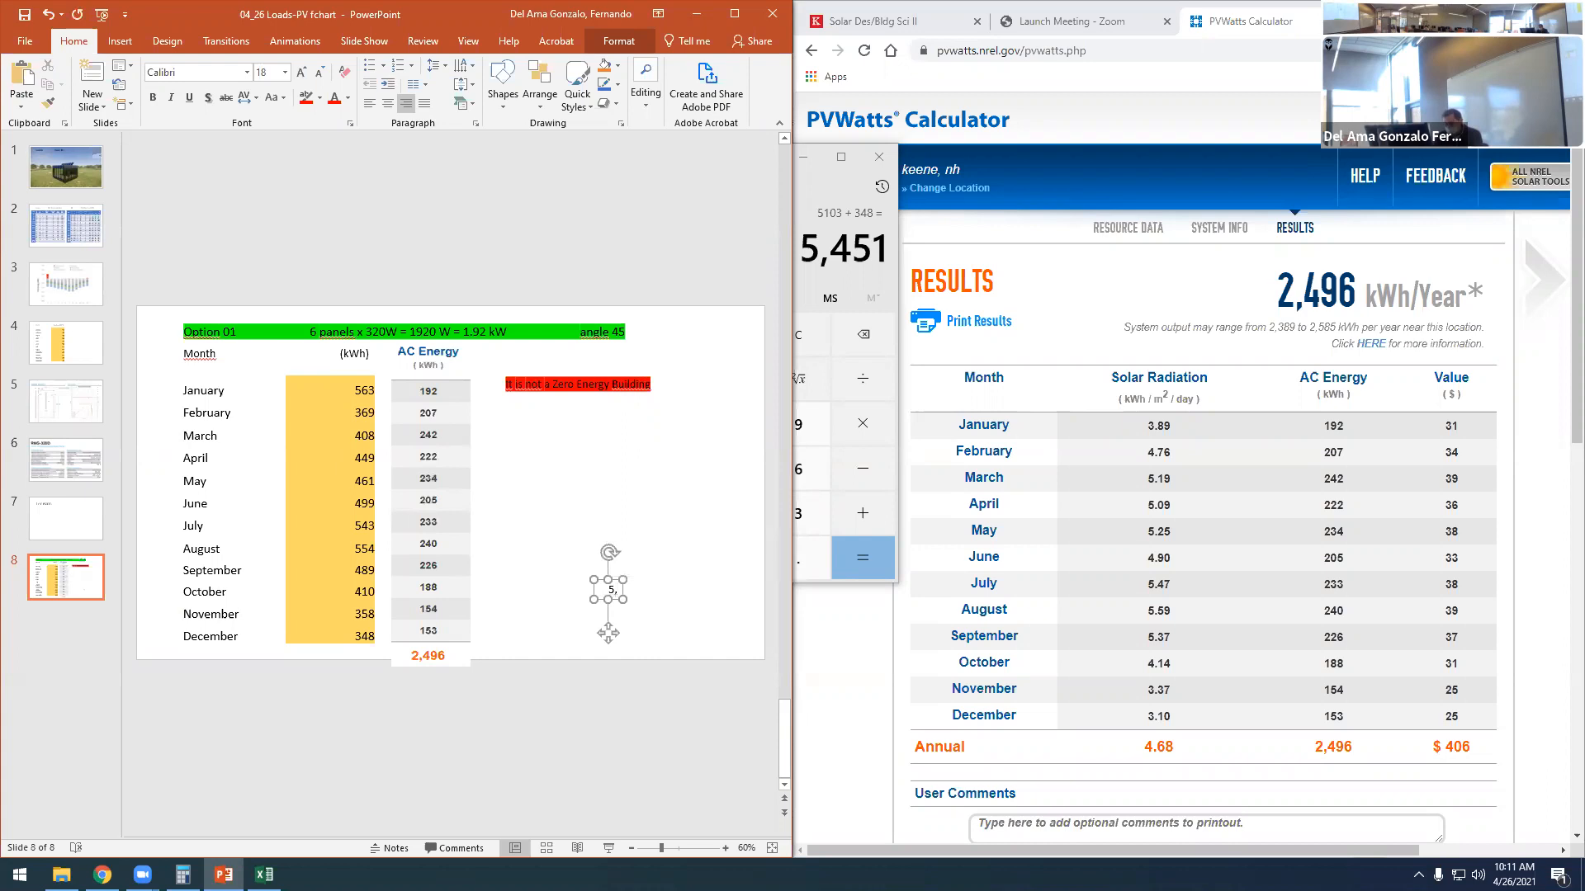
{"action": "type", "text": ",451"}
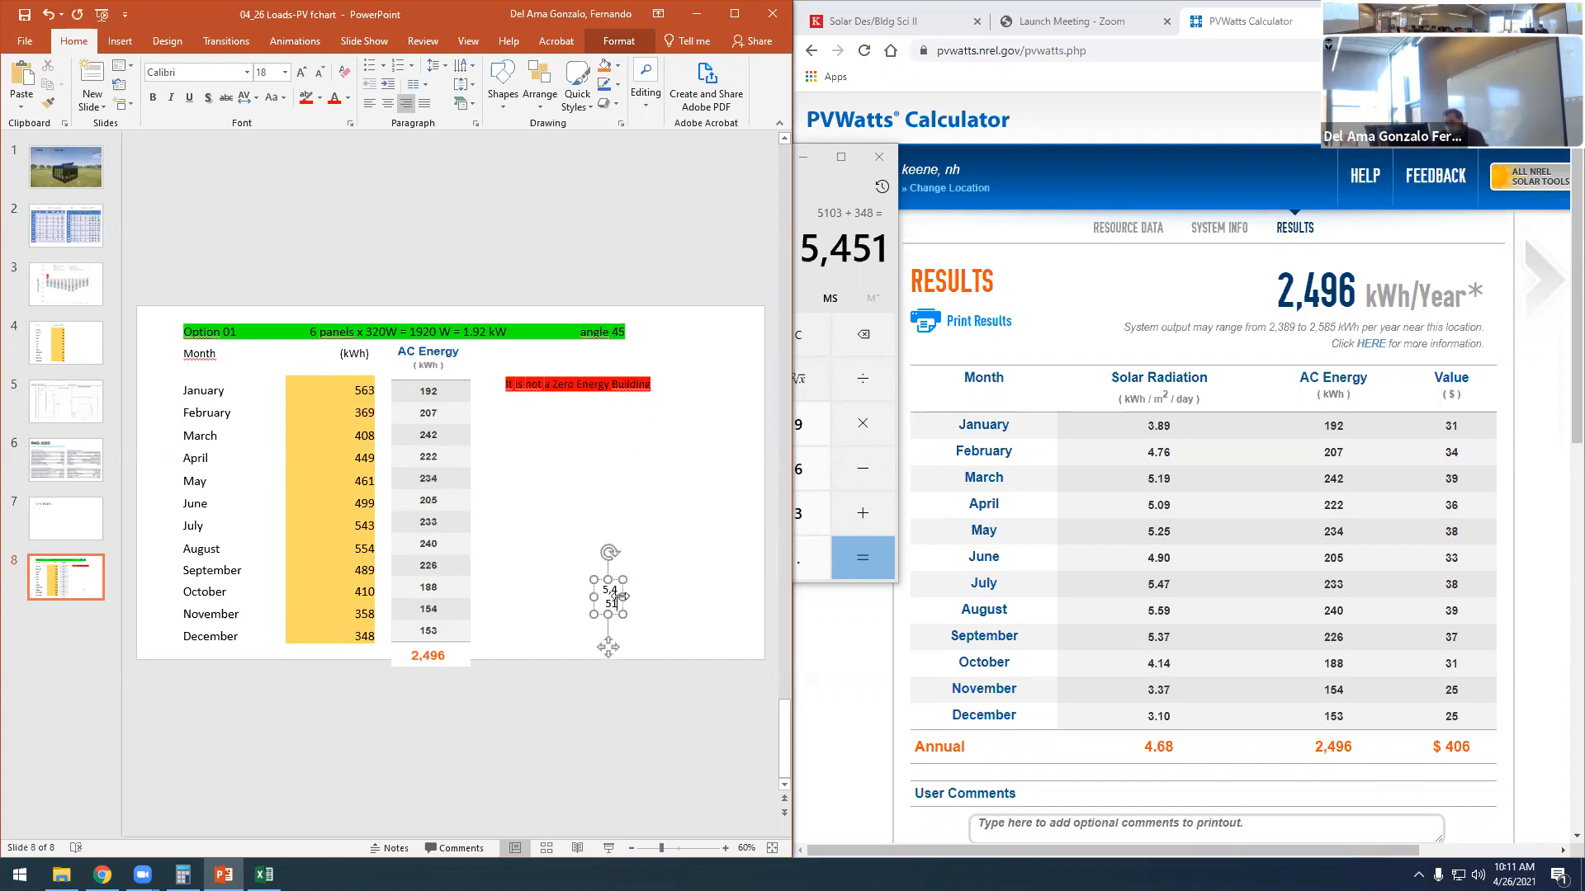
- Widen the 5,451 text box, enlarge its text to 24 pt and place it beneath the December load as the column total
{"action": "left_click_drag", "start_coordinate": [620, 596], "coordinate": [675, 596]}
{"action": "left_click", "coordinate": [299, 77]}
{"action": "left_click", "coordinate": [299, 77]}
{"action": "left_click_drag", "start_coordinate": [619, 602], "coordinate": [324, 666]}
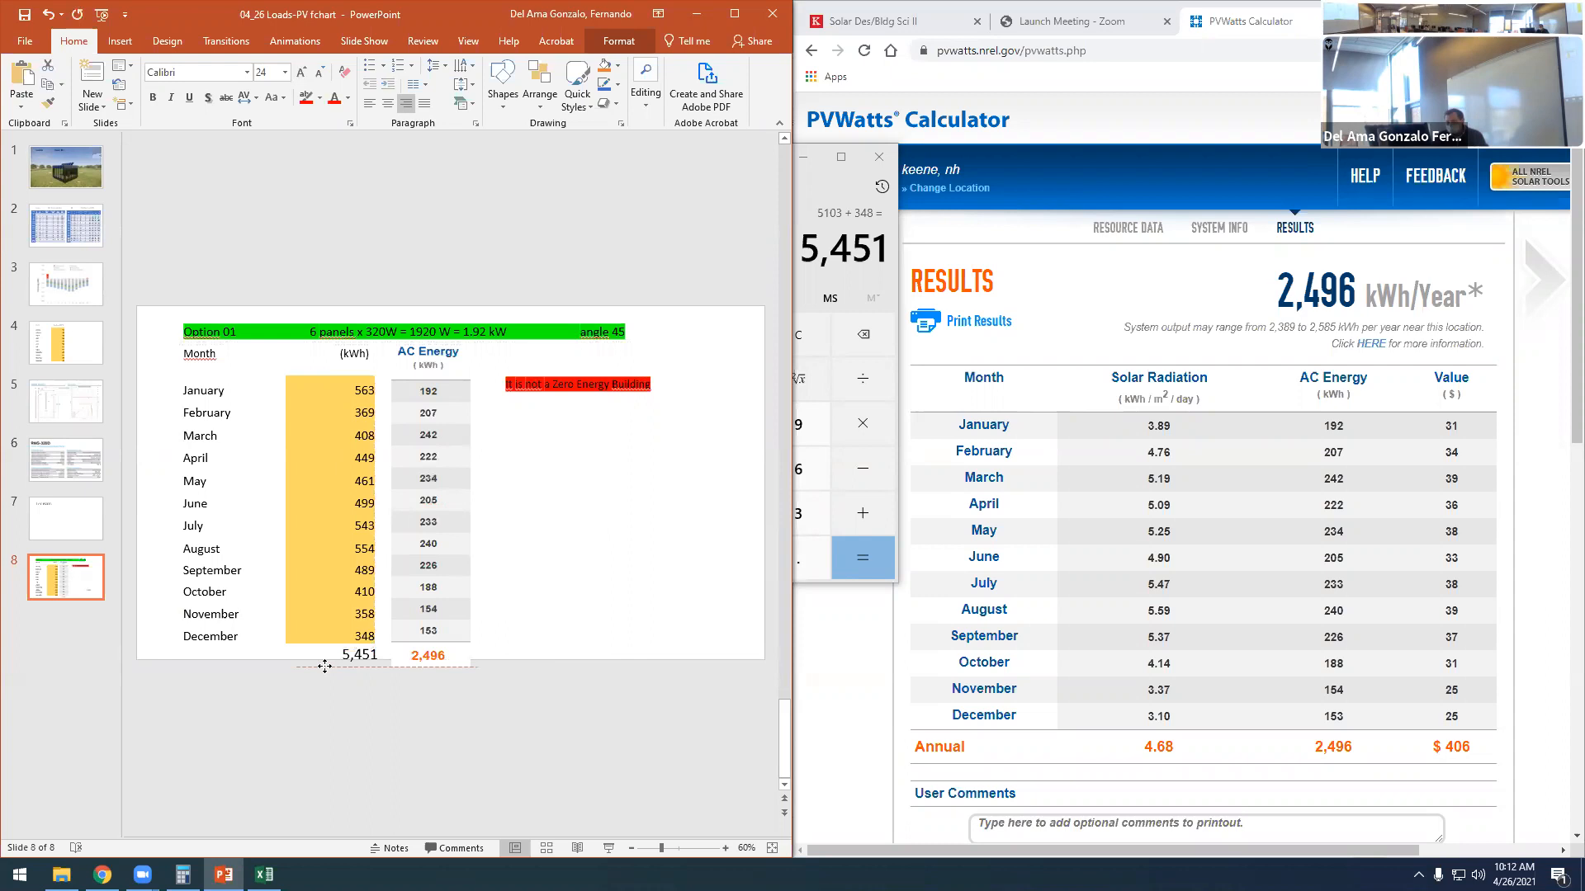
{"action": "left_click", "coordinate": [429, 716]}
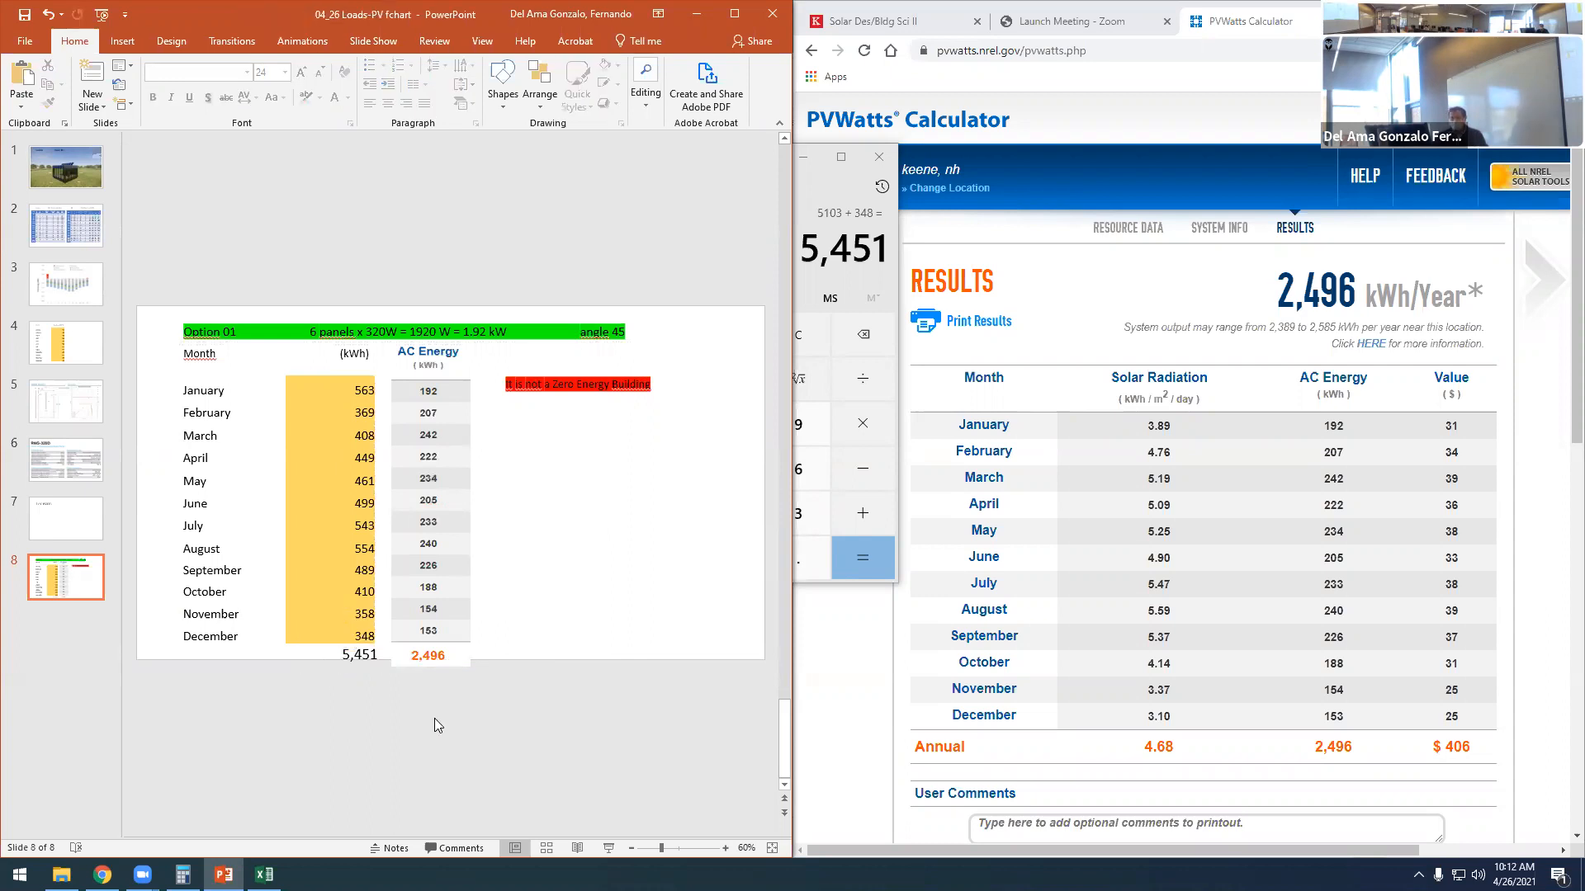
{"action": "double_click", "coordinate": [344, 655]}
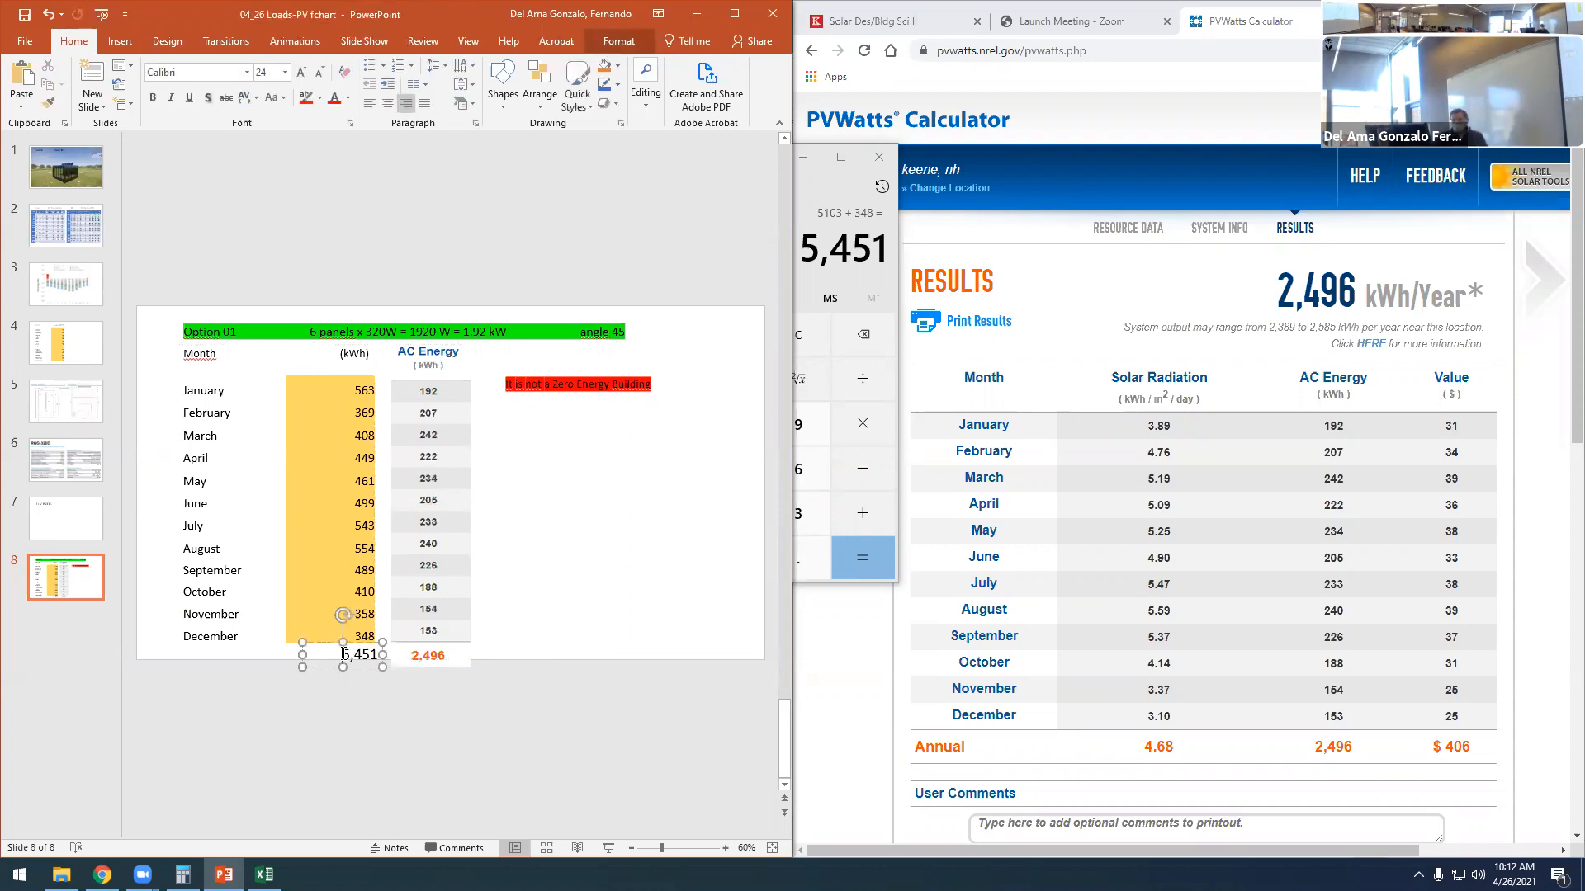
{"action": "left_click", "coordinate": [345, 702]}
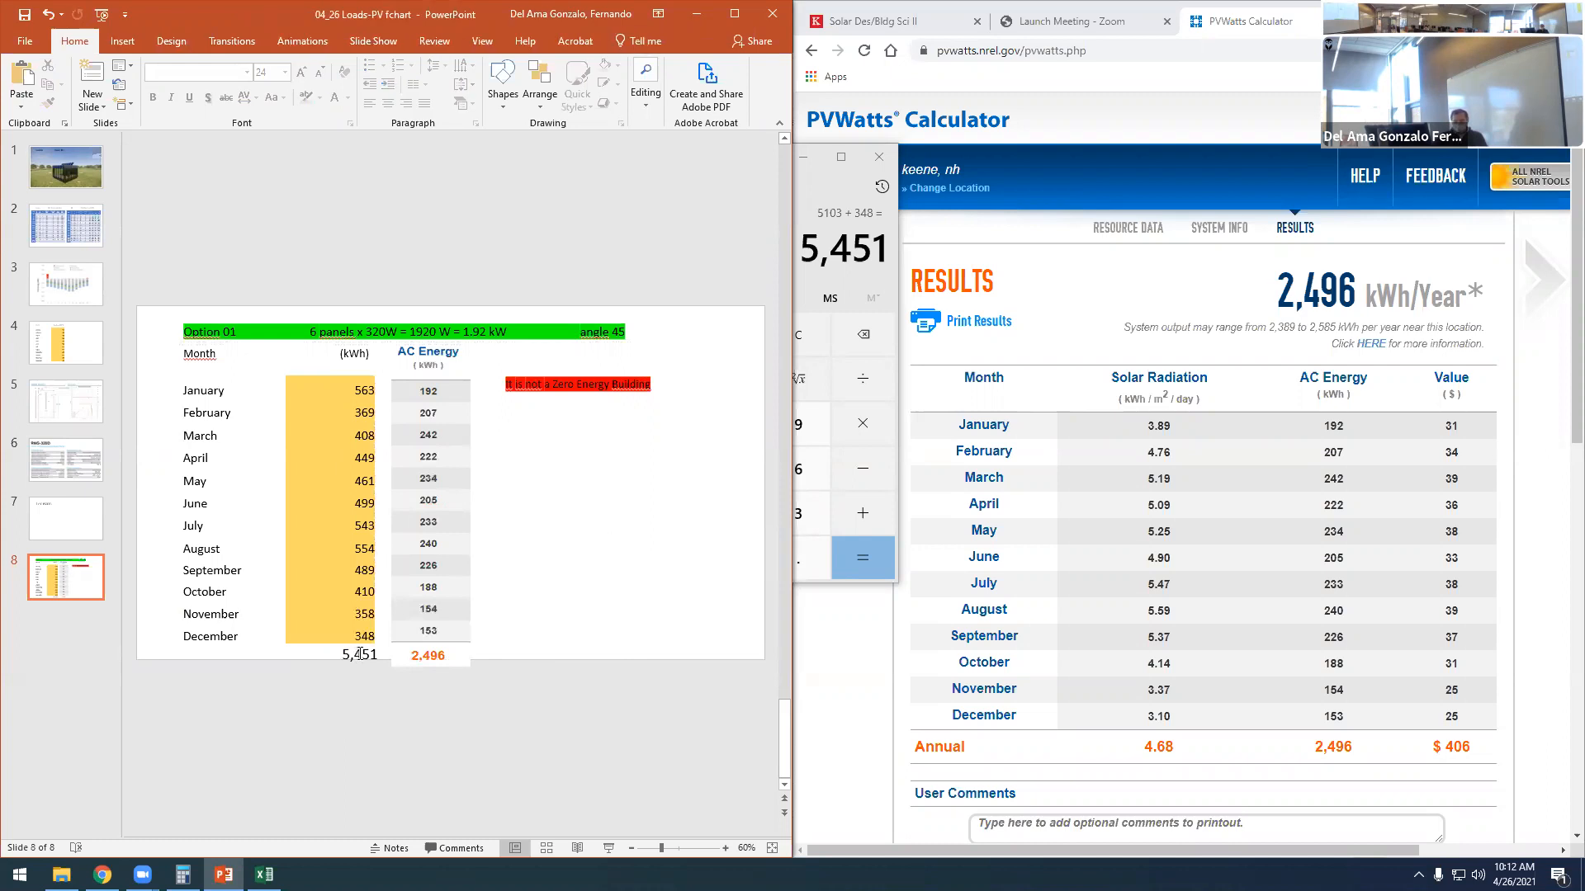
{"action": "left_click", "coordinate": [439, 657]}
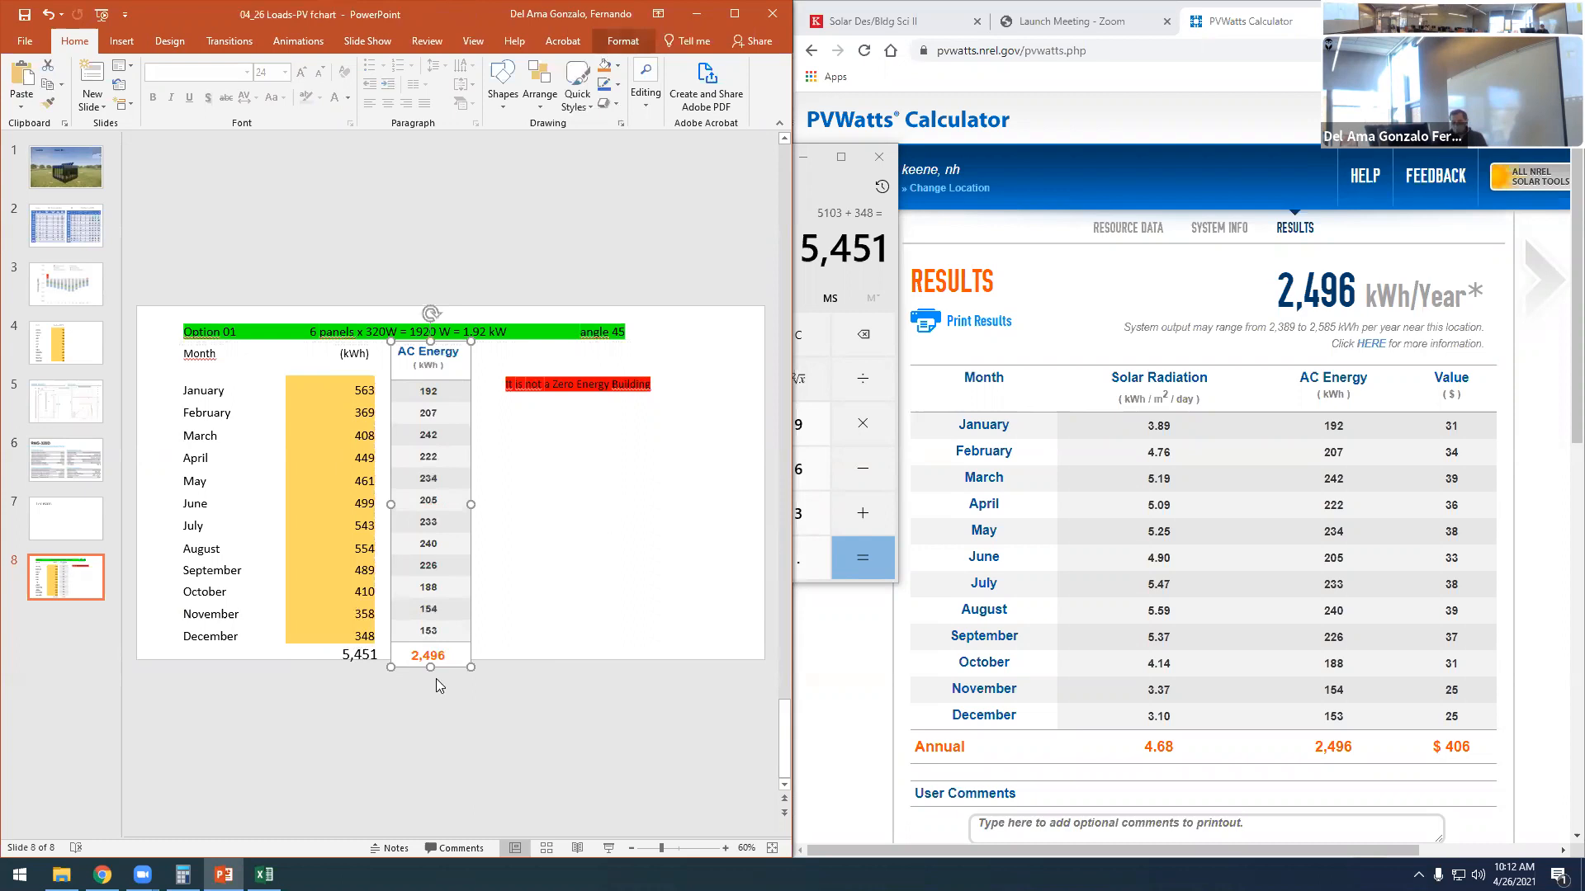
{"action": "left_click", "coordinate": [467, 725]}
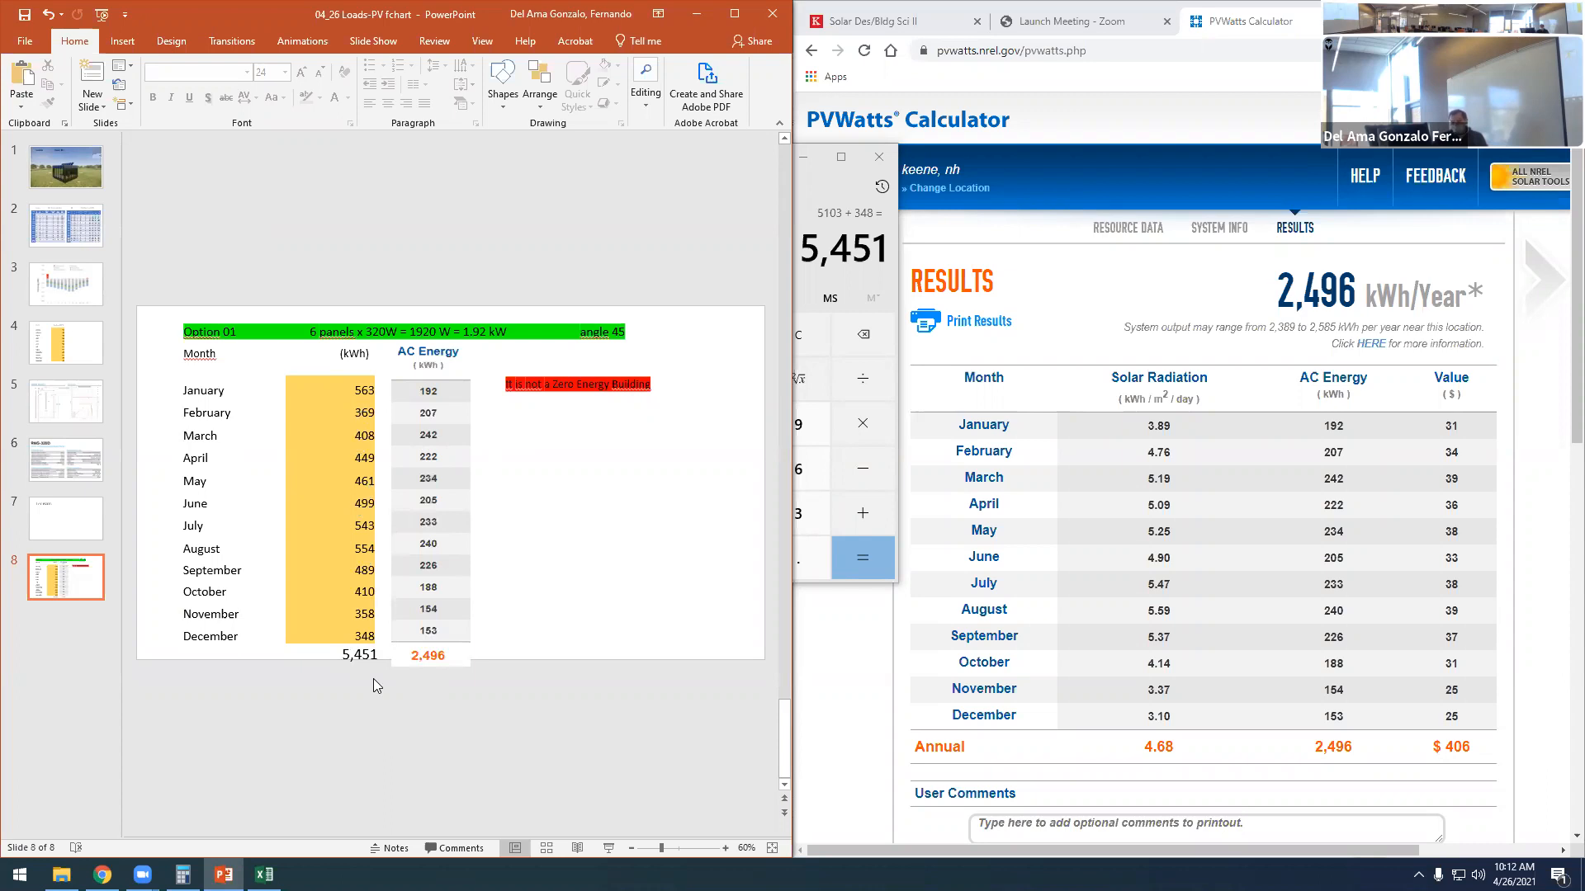
- Duplicate the Option 01 slide directly after the original
{"action": "left_click", "coordinate": [97, 670]}
{"action": "left_click", "coordinate": [84, 571]}
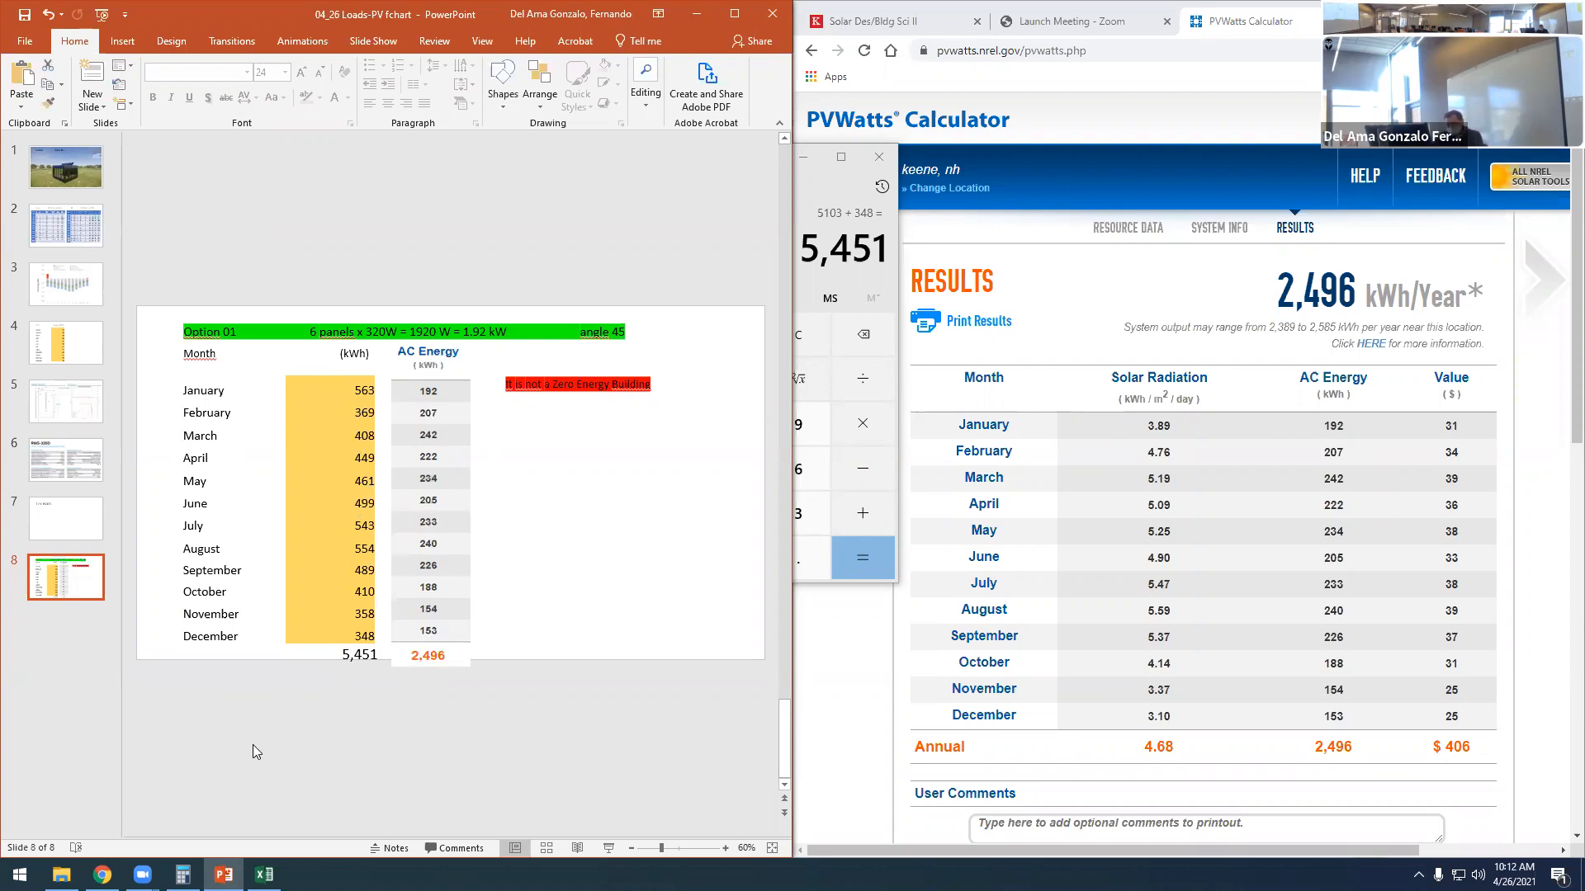
{"action": "key", "text": "ctrl+c"}
{"action": "key", "text": "ctrl+v"}
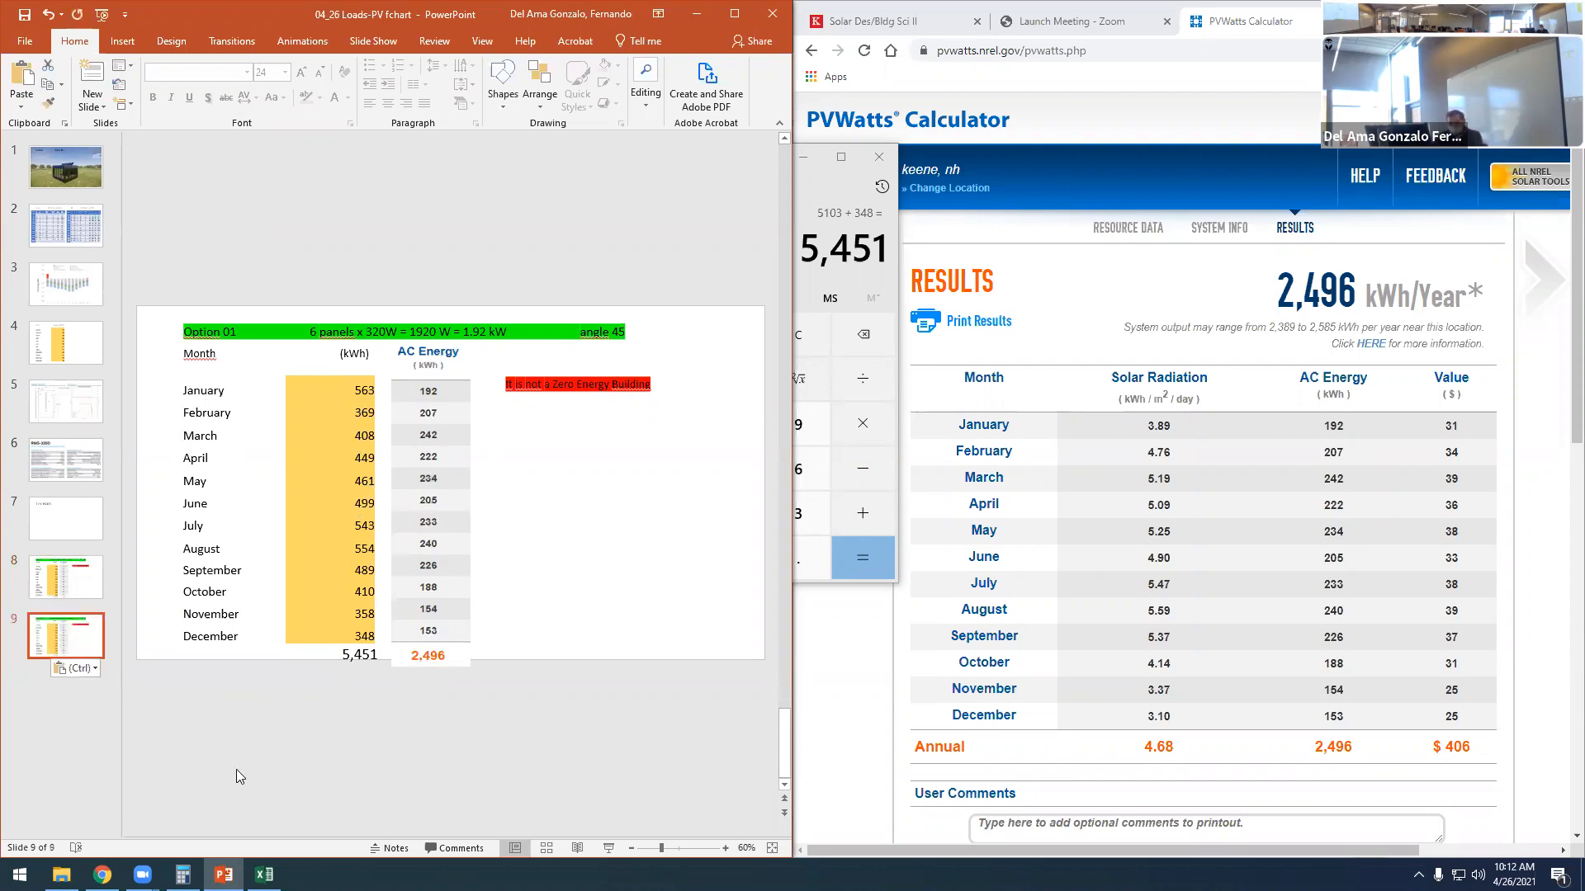
- Change the duplicated slide's green heading to Option 02 with 12 panels
{"action": "left_click", "coordinate": [231, 328]}
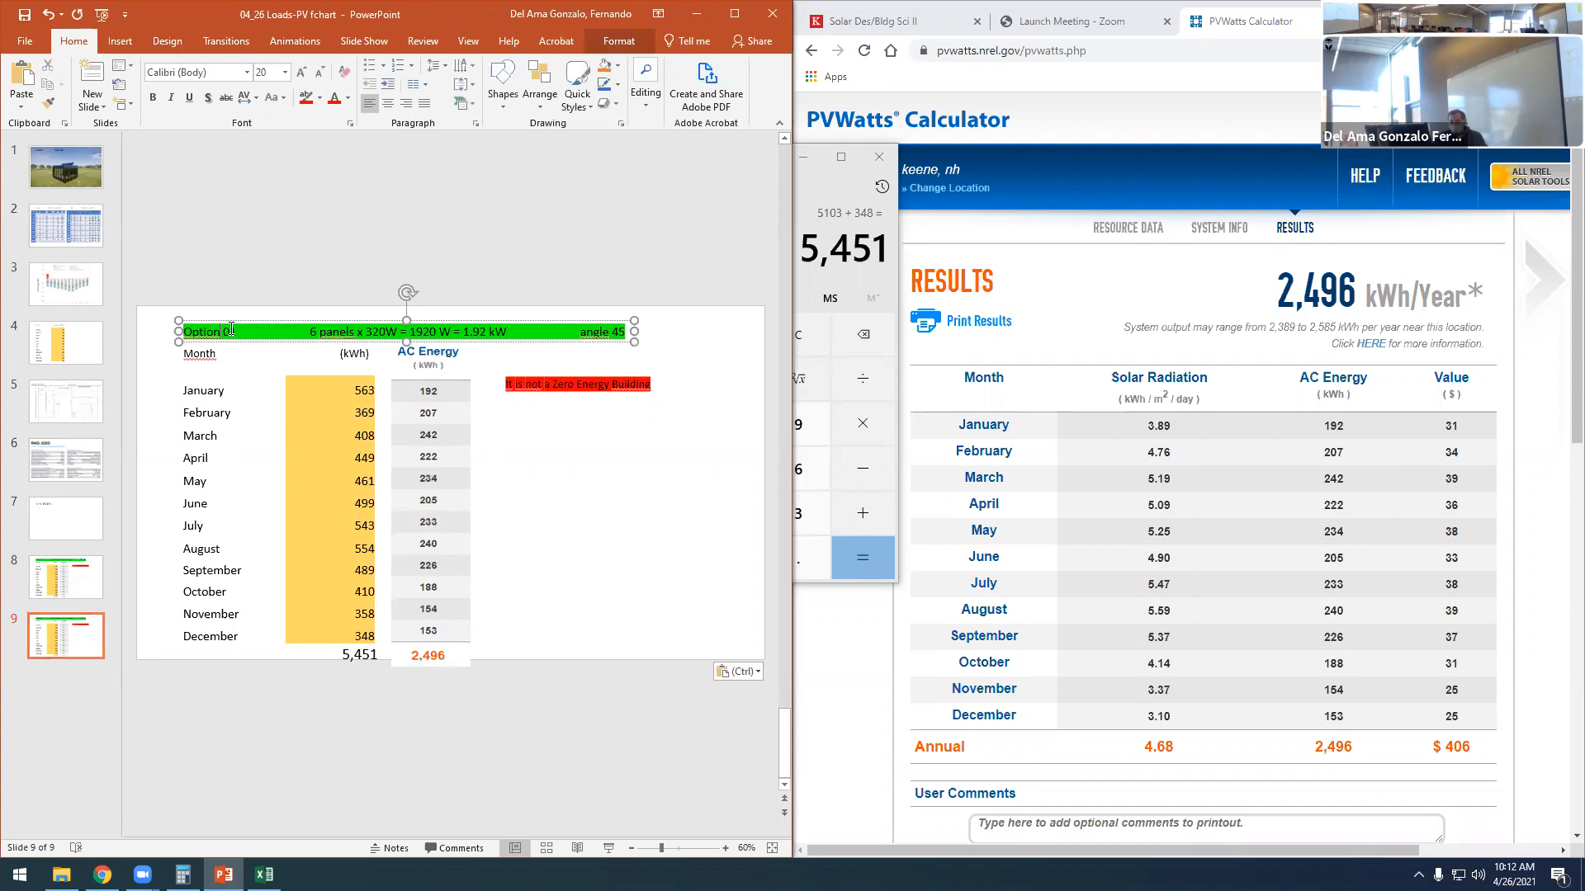
{"action": "left_click_drag", "start_coordinate": [236, 328], "coordinate": [237, 331]}
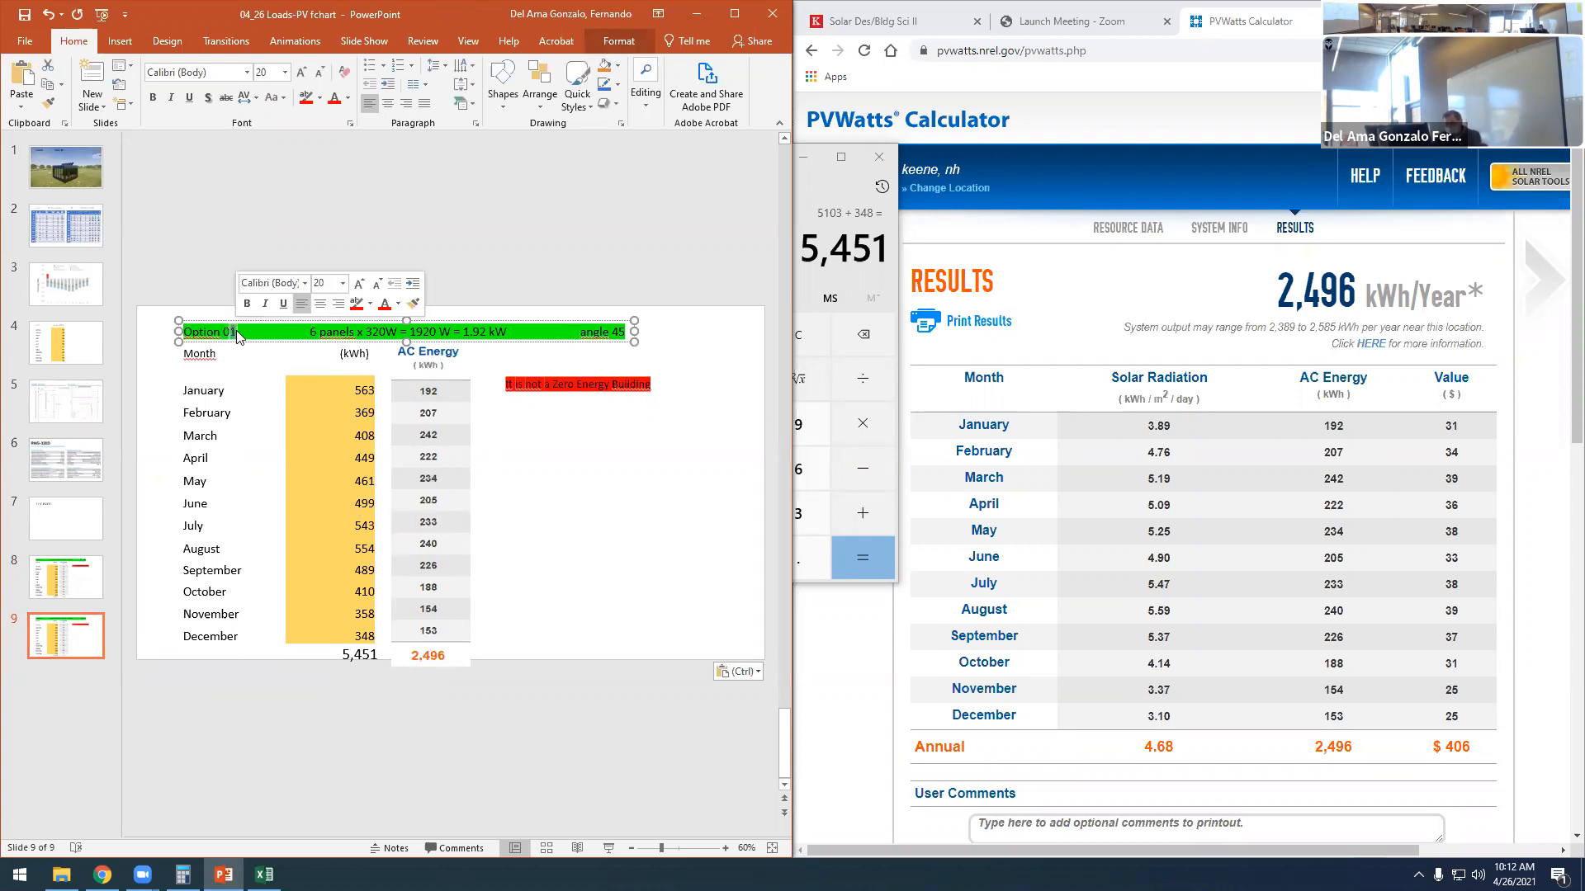
{"action": "type", "text": "2"}
{"action": "left_click", "coordinate": [599, 559]}
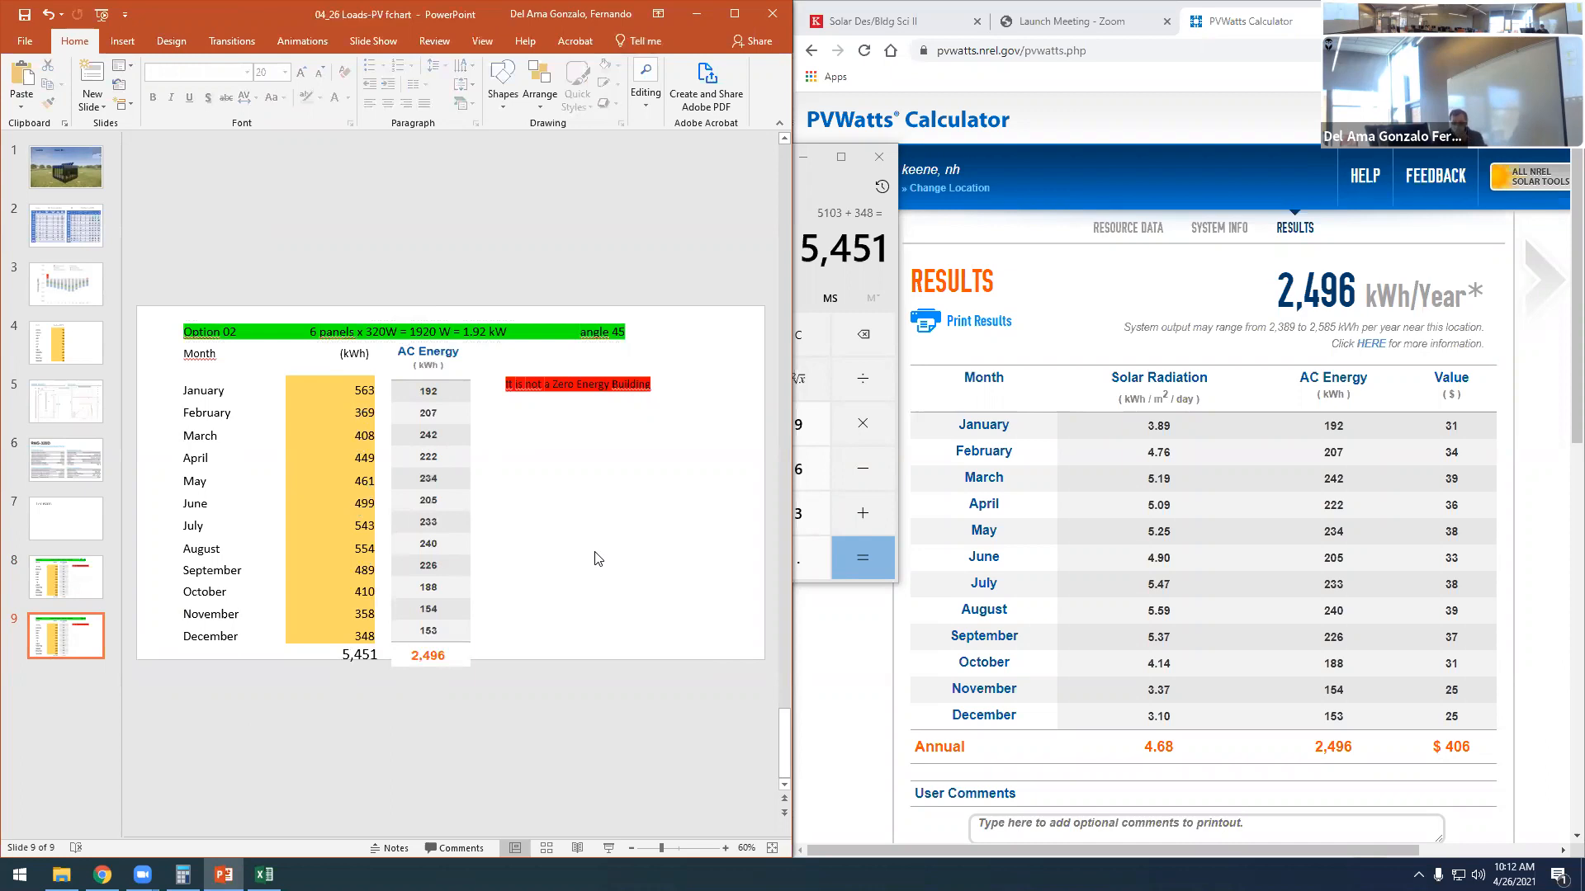
{"action": "left_click", "coordinate": [311, 332]}
{"action": "type", "text": "12"}
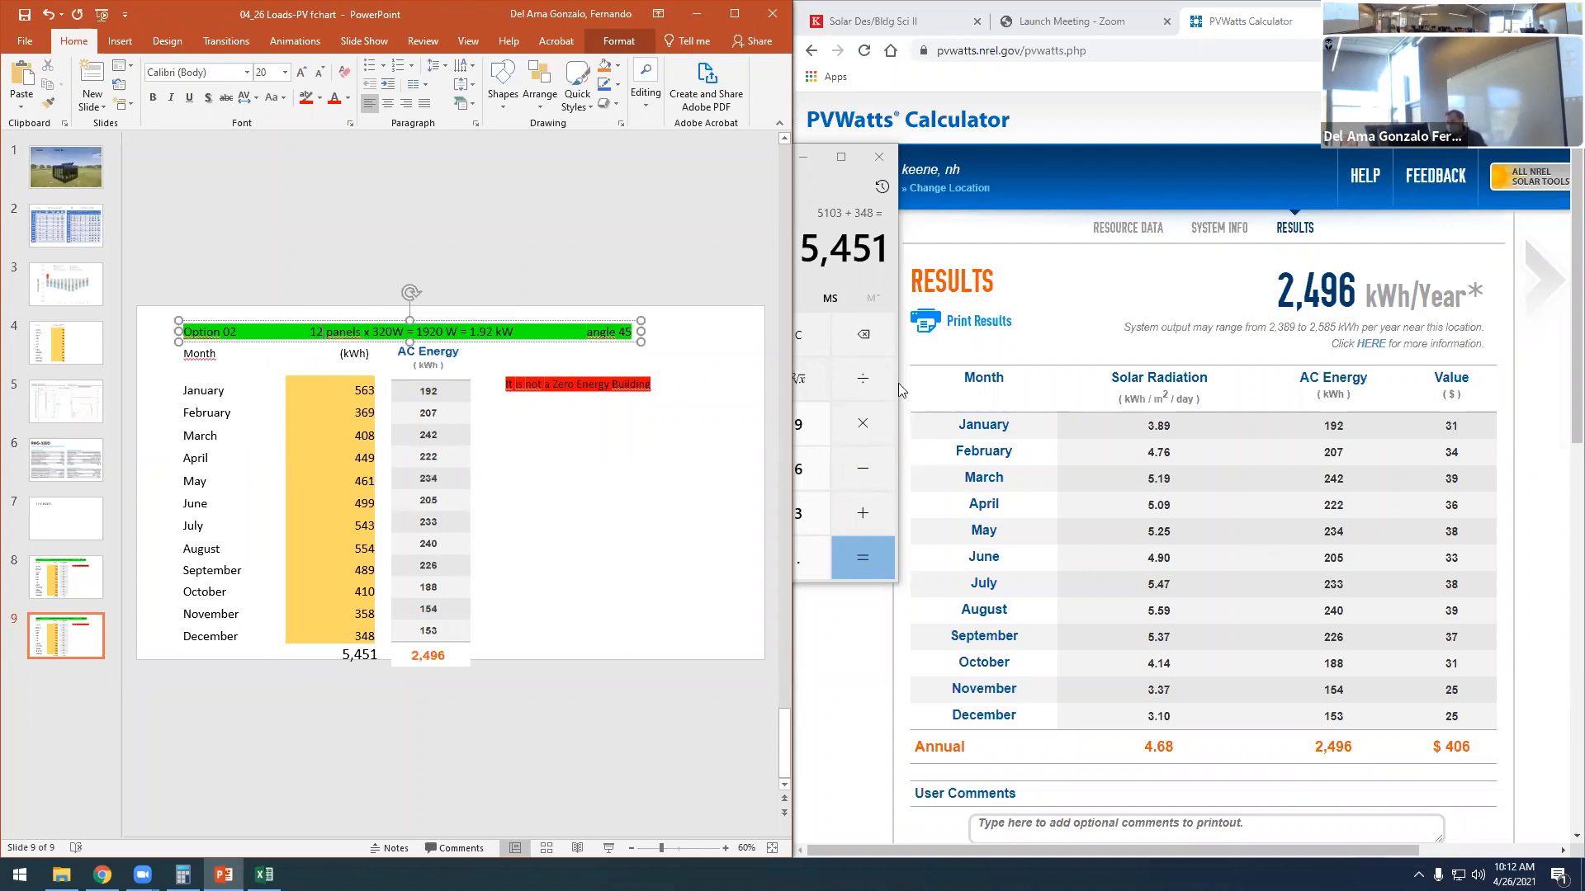
- Calculate the Option 02 system wattage in the calculator as 12 × 320
{"action": "left_click", "coordinate": [817, 179]}
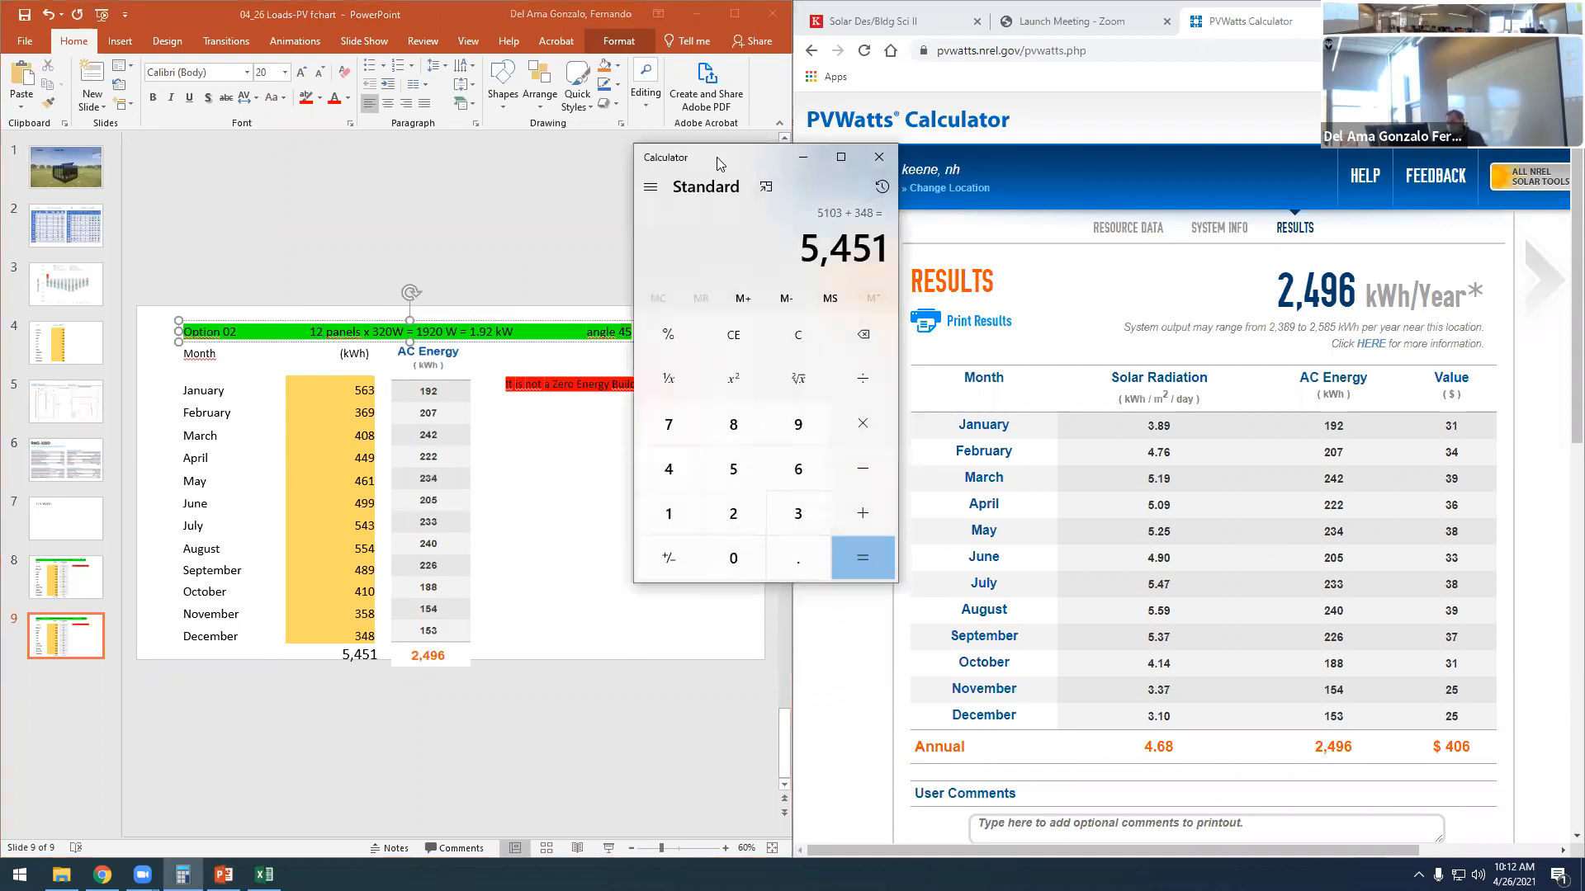
{"action": "left_click_drag", "start_coordinate": [716, 157], "coordinate": [1009, 171]}
{"action": "left_click", "coordinate": [961, 527]}
{"action": "left_click", "coordinate": [1026, 528]}
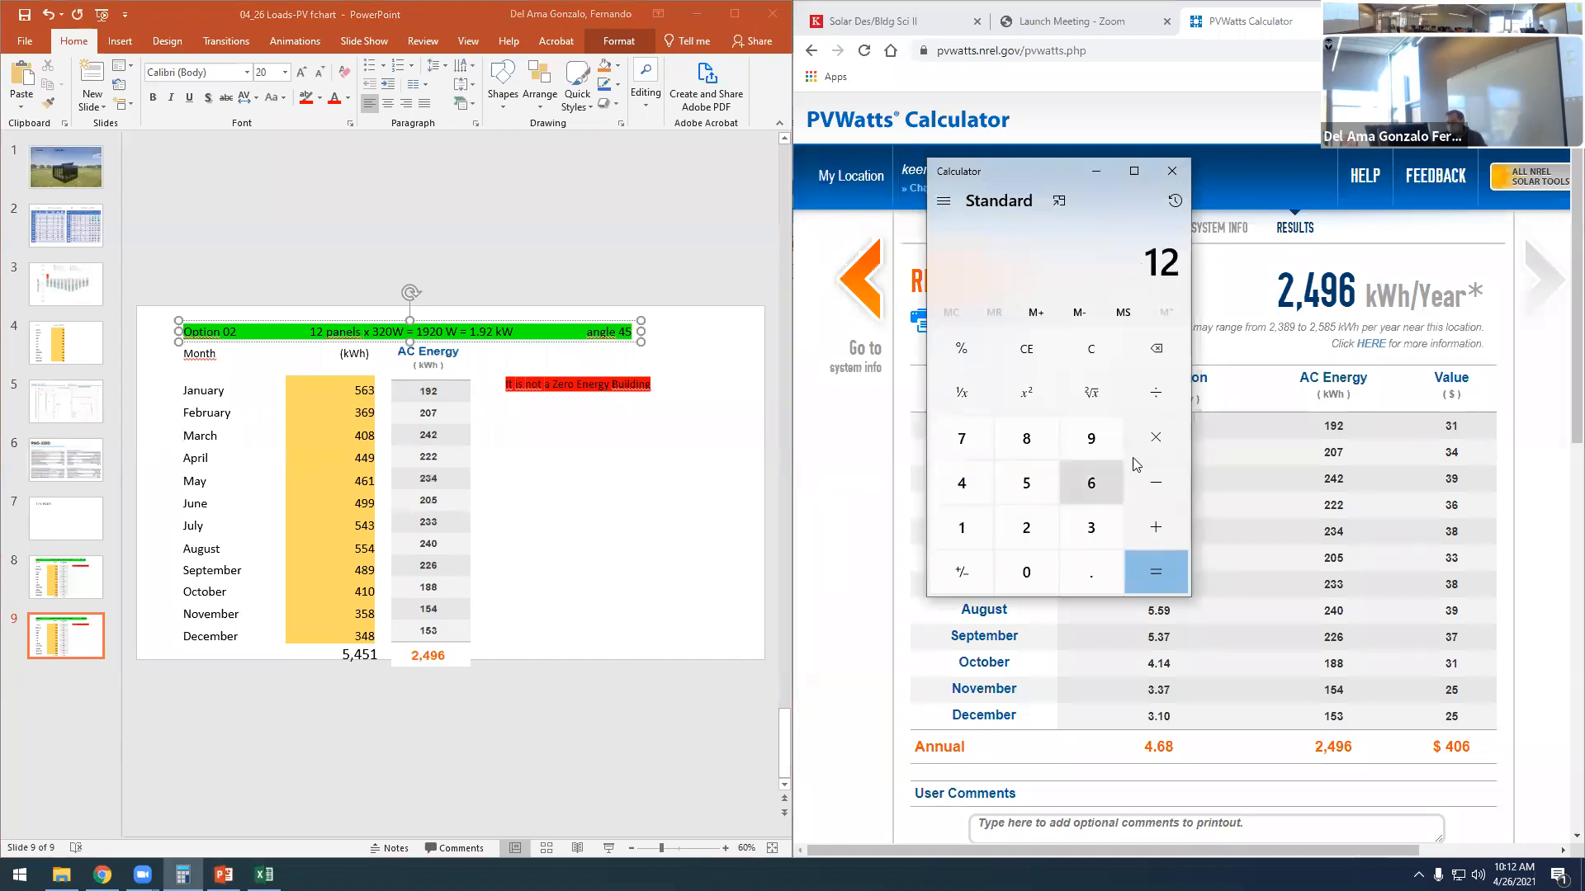
{"action": "left_click", "coordinate": [1154, 438]}
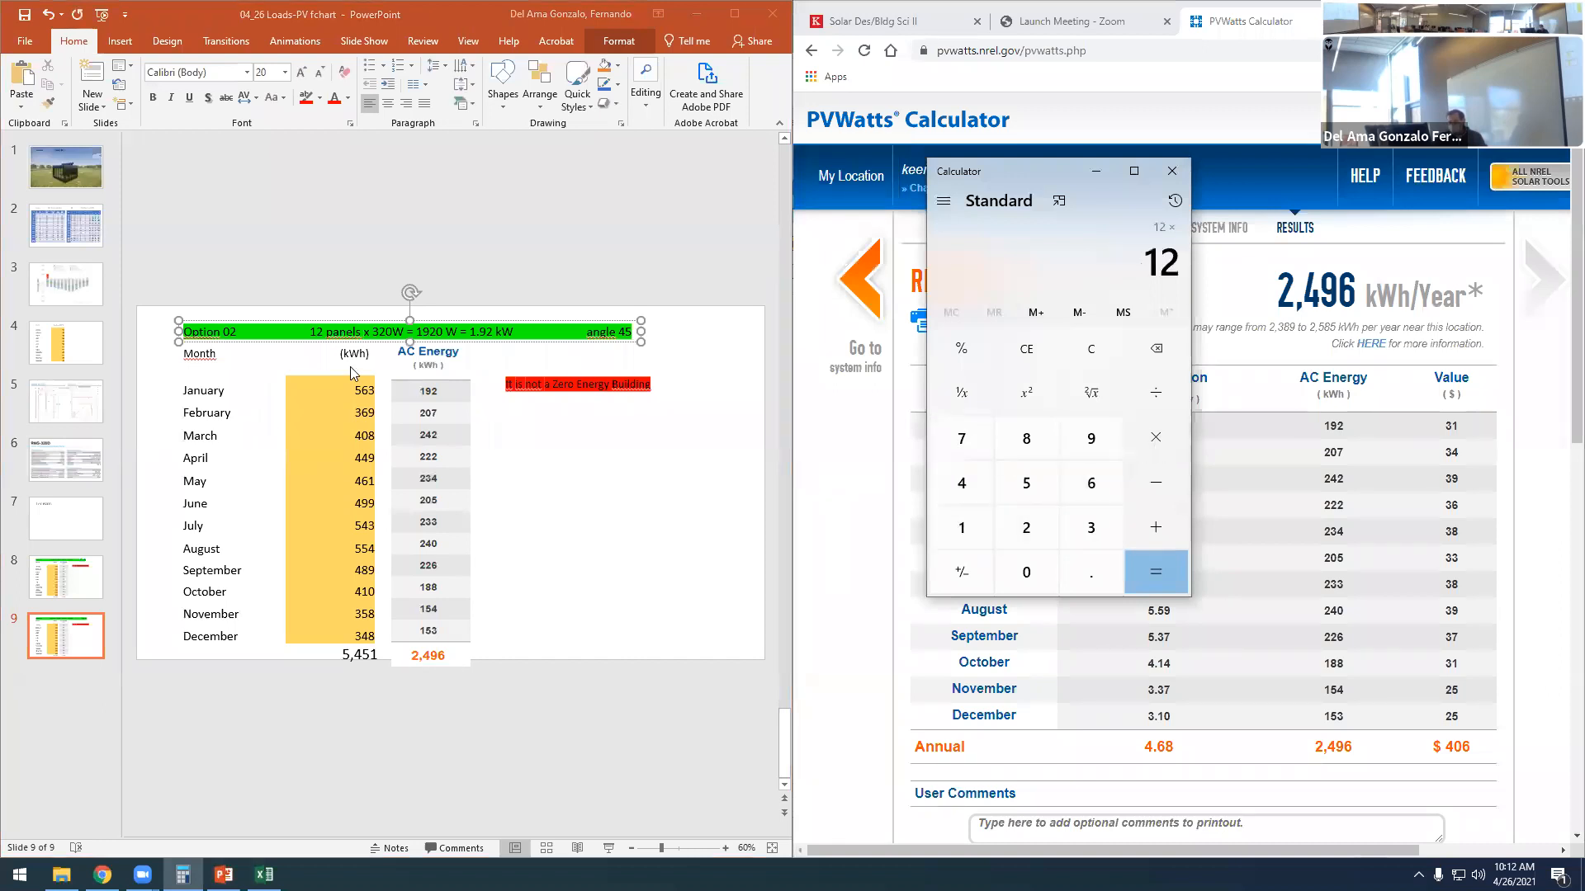
{"action": "left_click", "coordinate": [1084, 532]}
{"action": "left_click", "coordinate": [1038, 529]}
{"action": "left_click", "coordinate": [1027, 571]}
{"action": "left_click", "coordinate": [1136, 573]}
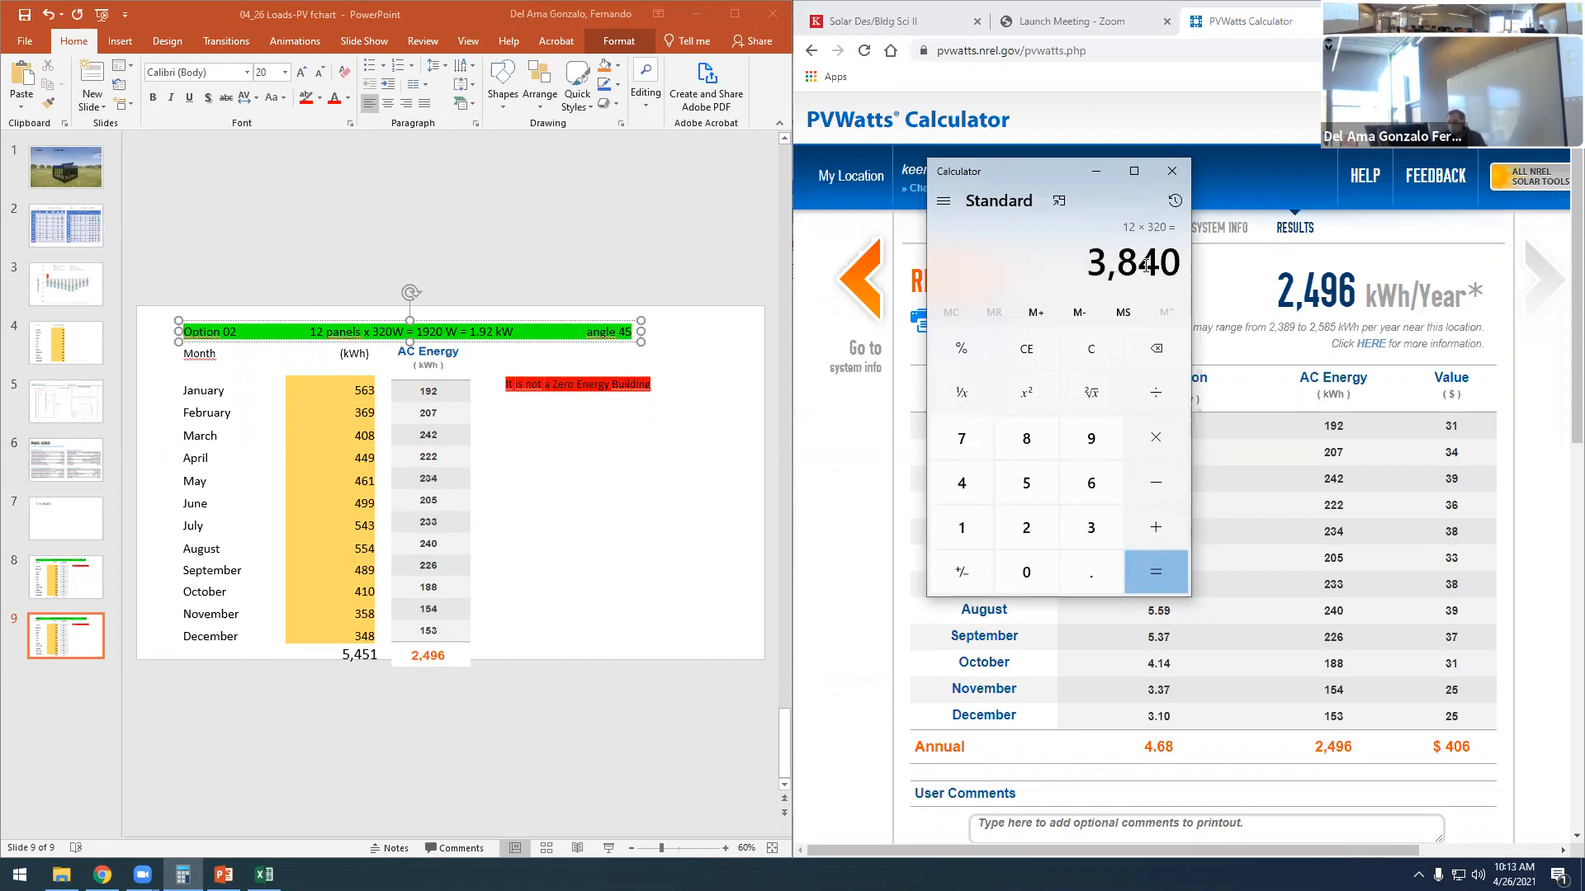
- Update the Option 02 heading's system size to 3840 W = 3.84 kW
{"action": "left_click", "coordinate": [428, 331]}
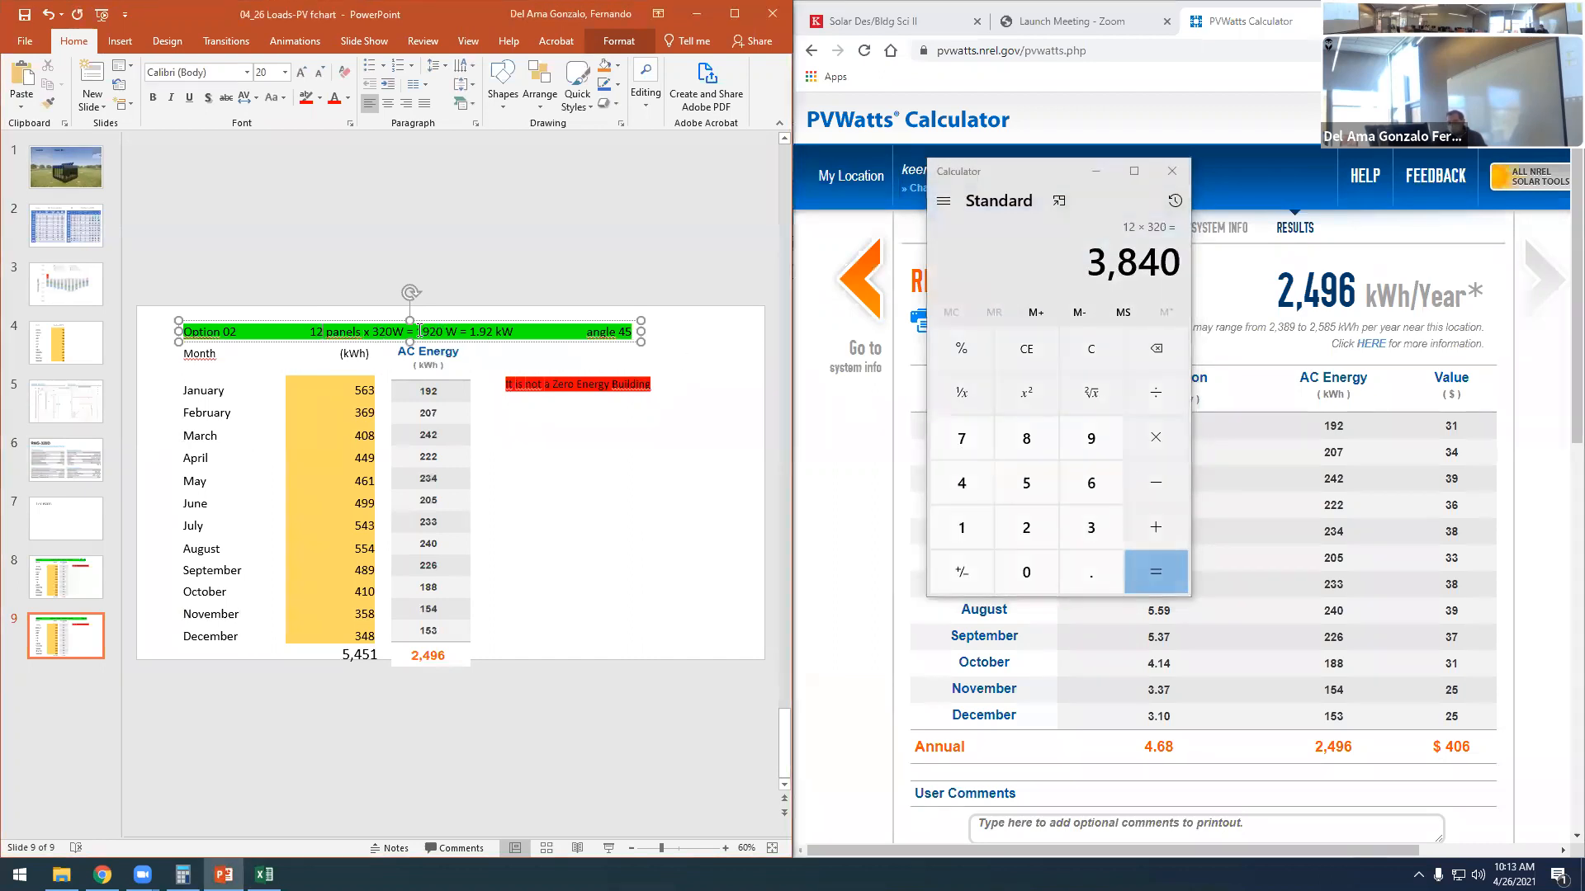
{"action": "left_click_drag", "start_coordinate": [428, 331], "coordinate": [439, 331]}
{"action": "type", "text": "384"}
{"action": "left_click", "coordinate": [518, 435]}
{"action": "left_click_drag", "start_coordinate": [471, 332], "coordinate": [493, 348]}
{"action": "type", "text": "384"}
{"action": "left_click", "coordinate": [590, 450]}
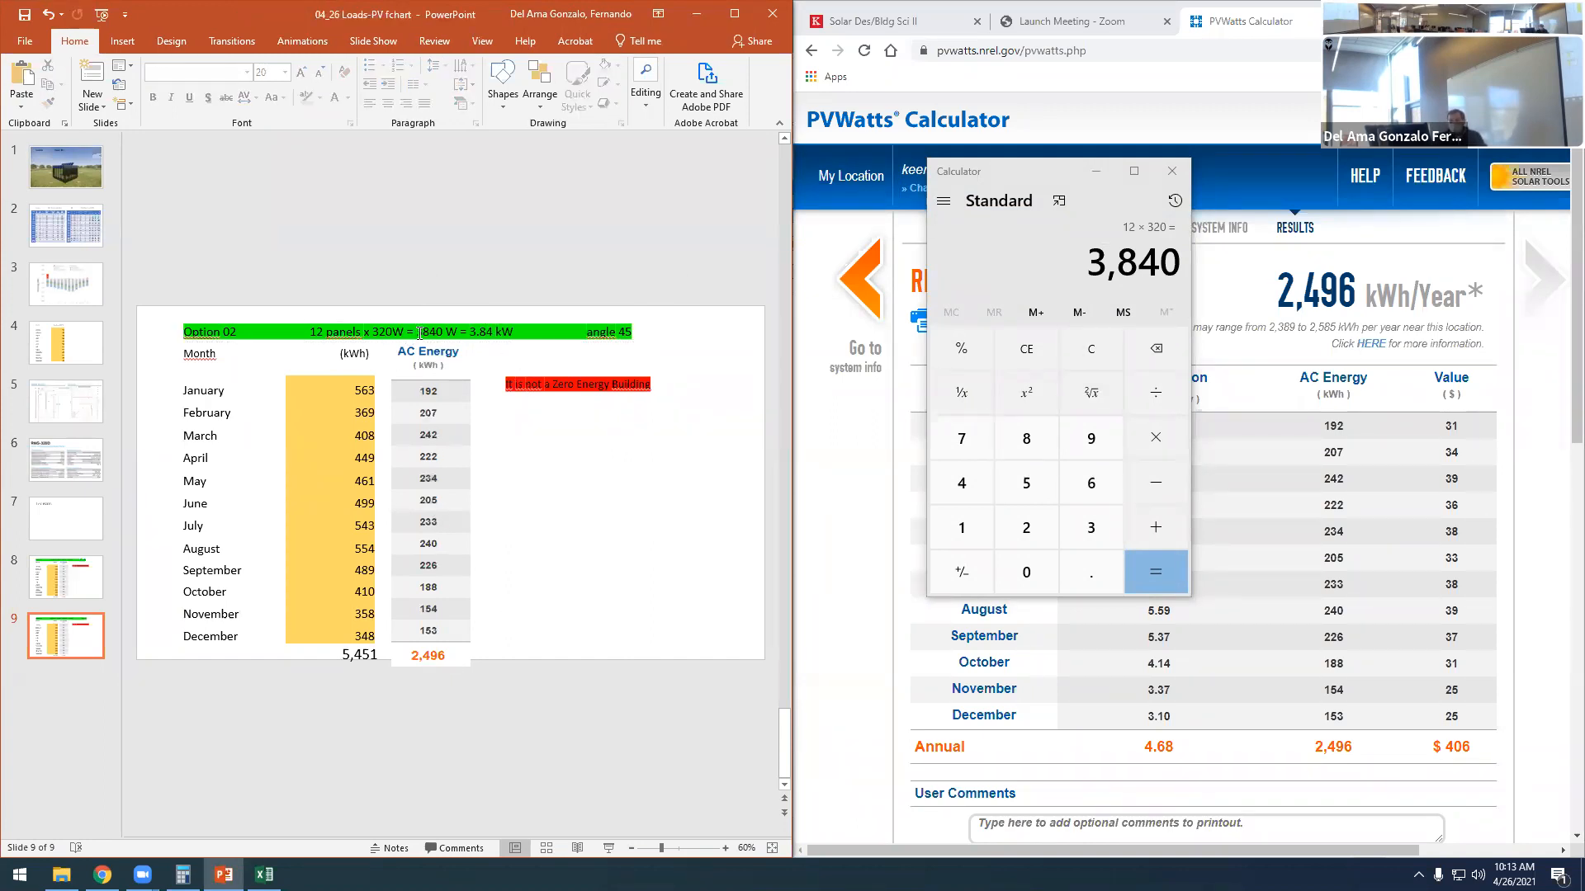
{"action": "left_click_drag", "start_coordinate": [470, 331], "coordinate": [633, 331]}
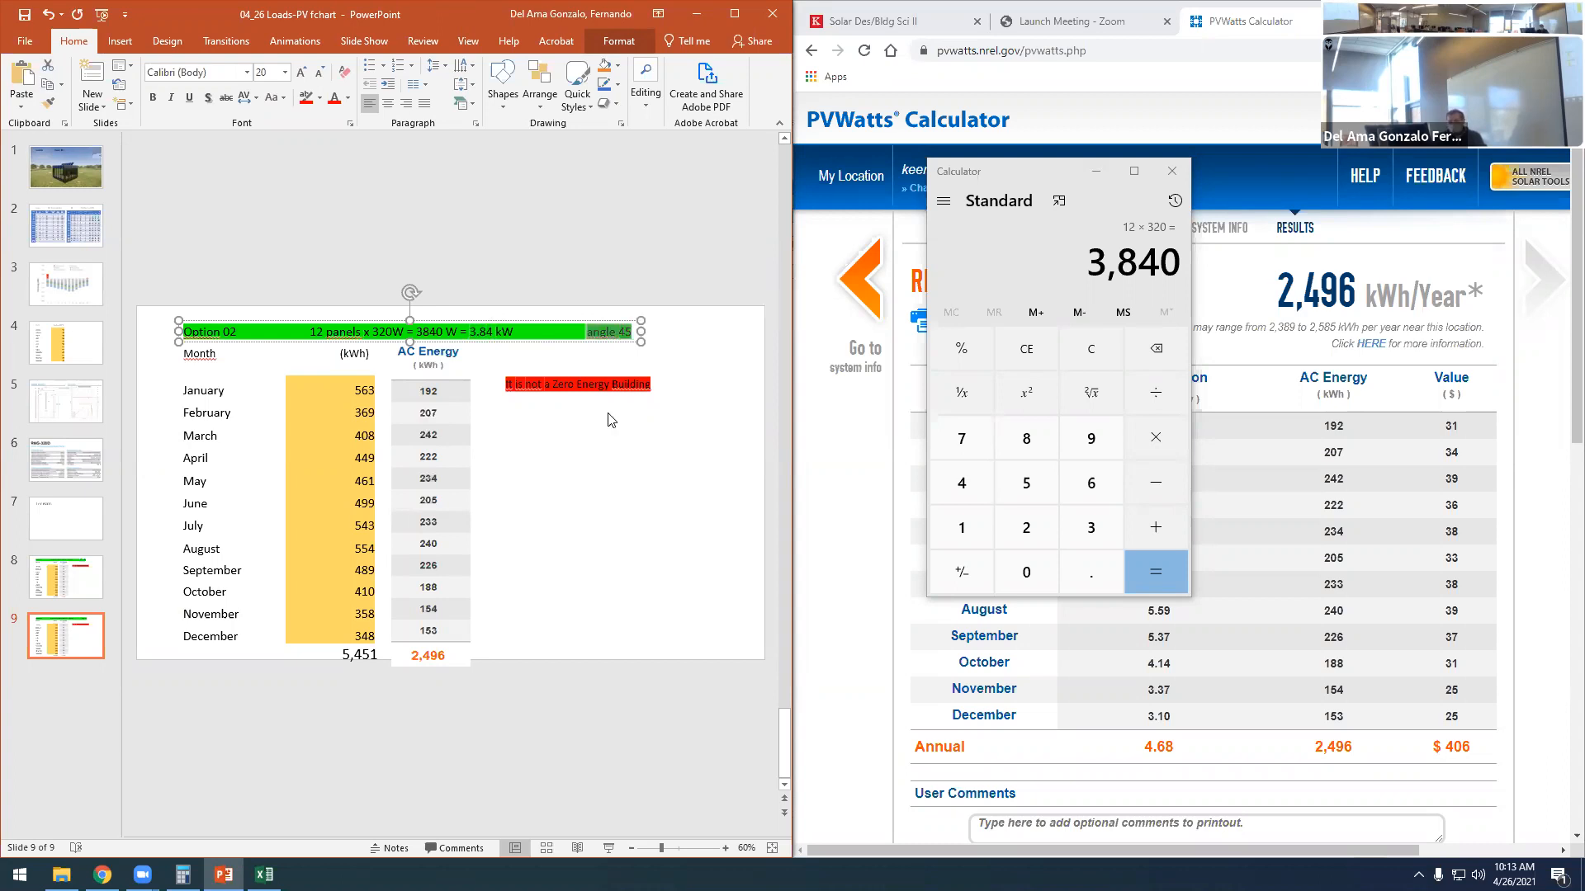
{"action": "left_click", "coordinate": [619, 283]}
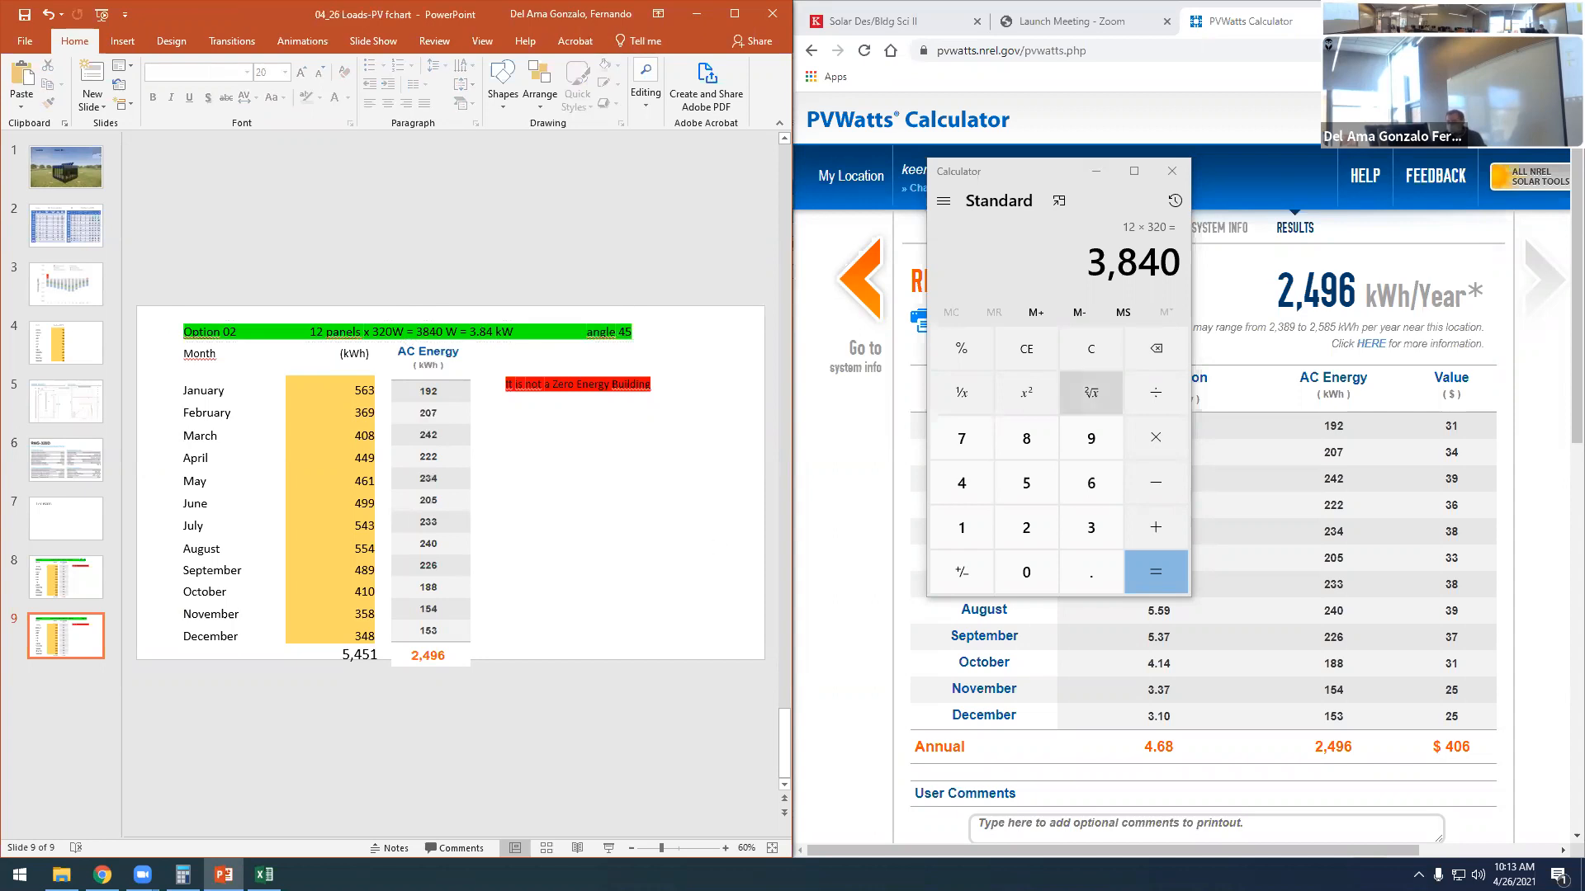
- Return to the PVWatts system info, set the DC system size to 3.84 kW and rerun the results
{"action": "left_click", "coordinate": [1238, 206]}
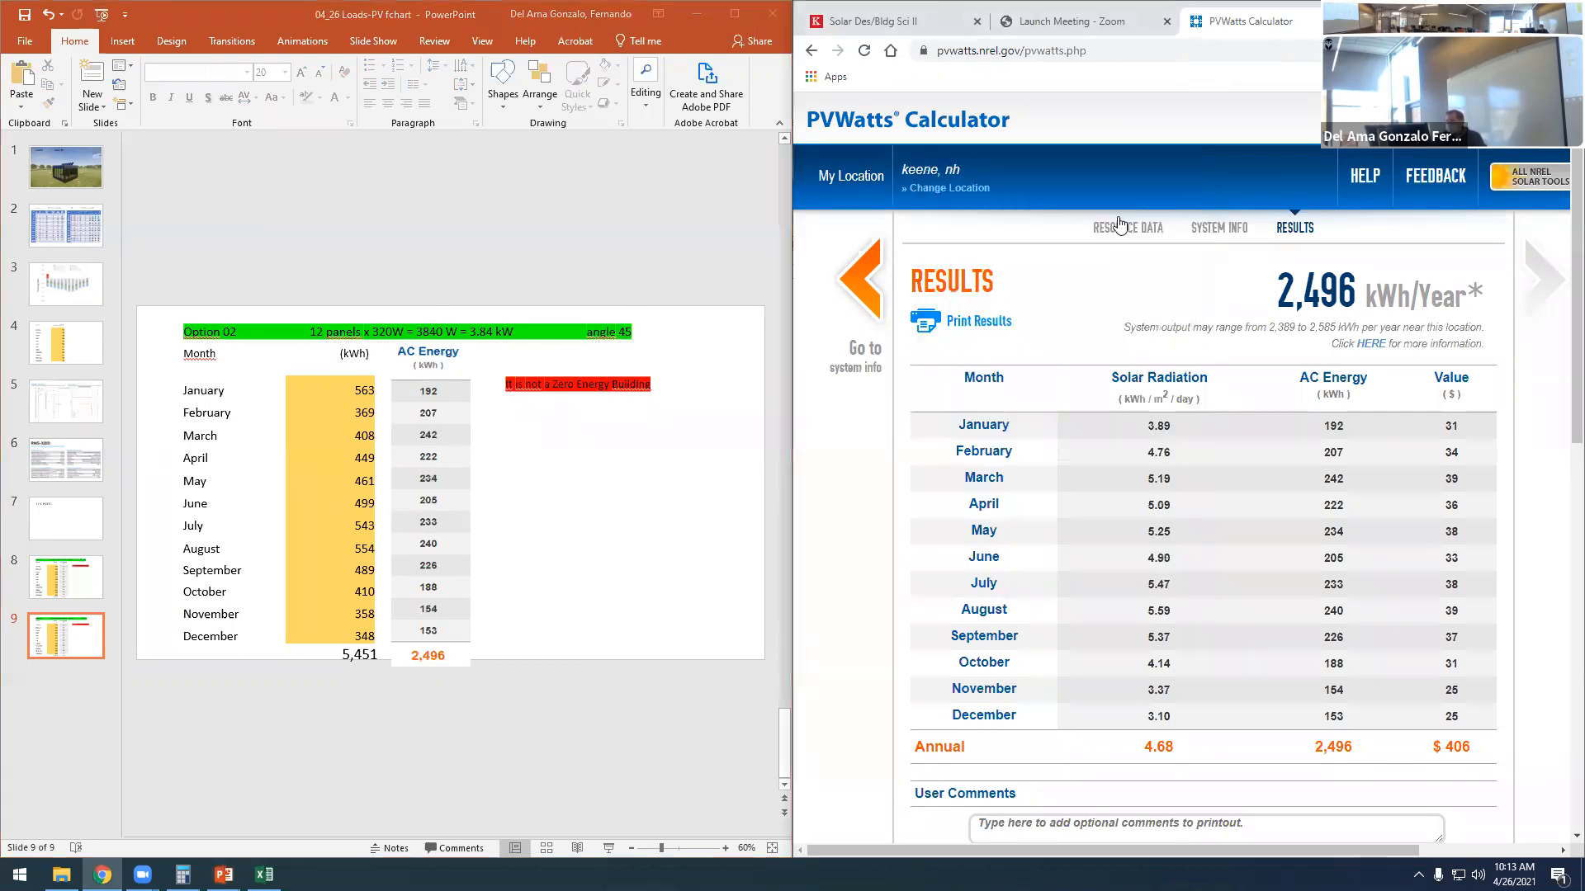
{"action": "left_click", "coordinate": [870, 276]}
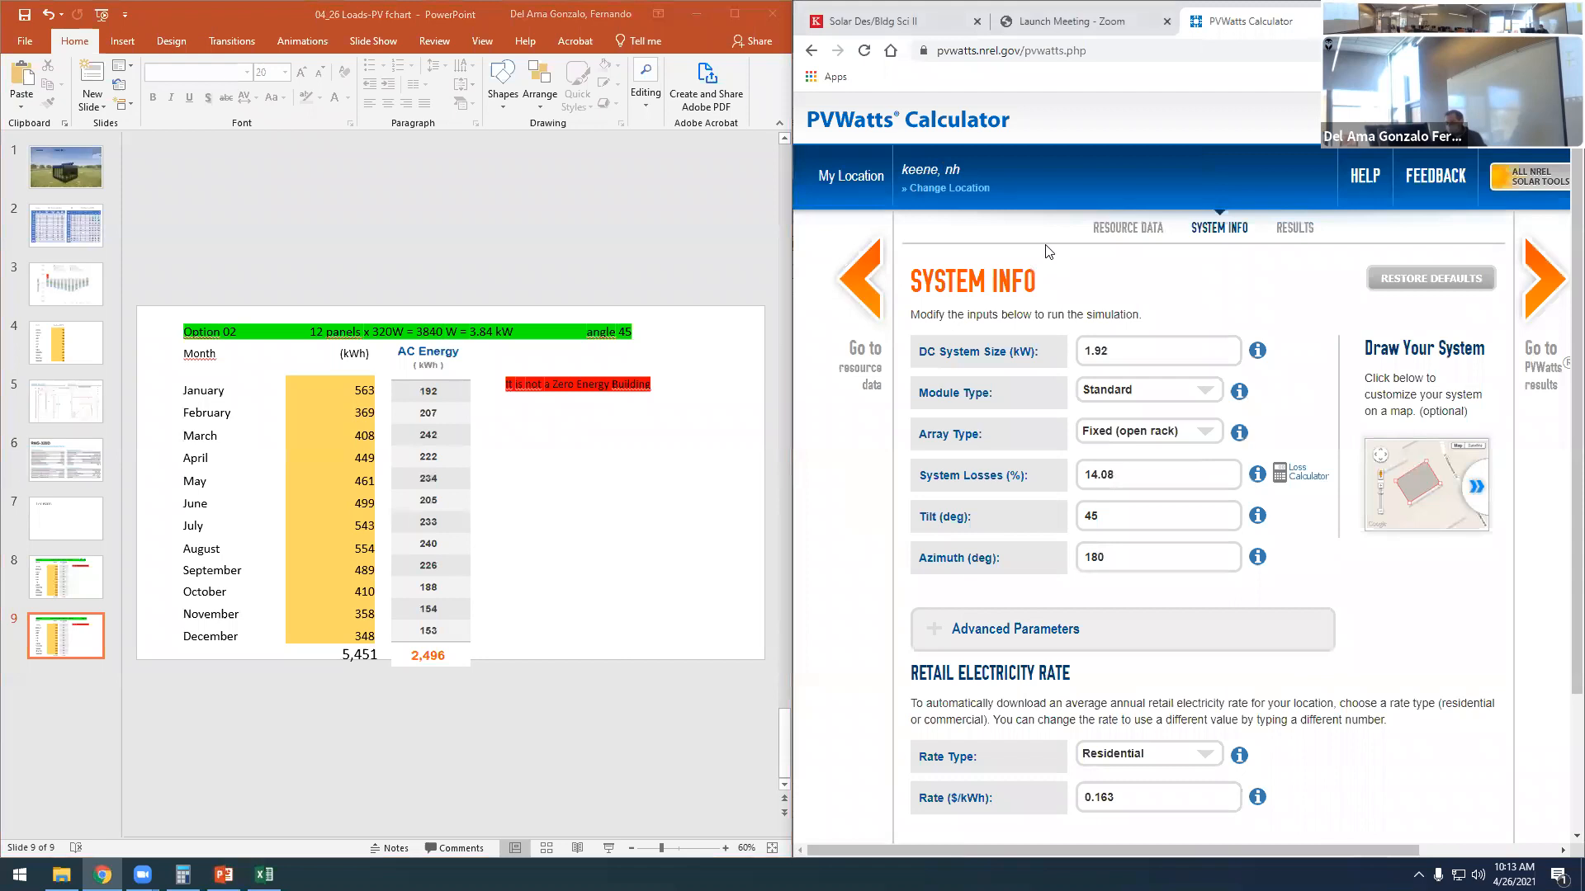
{"action": "left_click_drag", "start_coordinate": [1111, 350], "coordinate": [1070, 356]}
{"action": "type", "text": "3.84"}
{"action": "left_click", "coordinate": [1369, 563]}
{"action": "left_click", "coordinate": [1545, 285]}
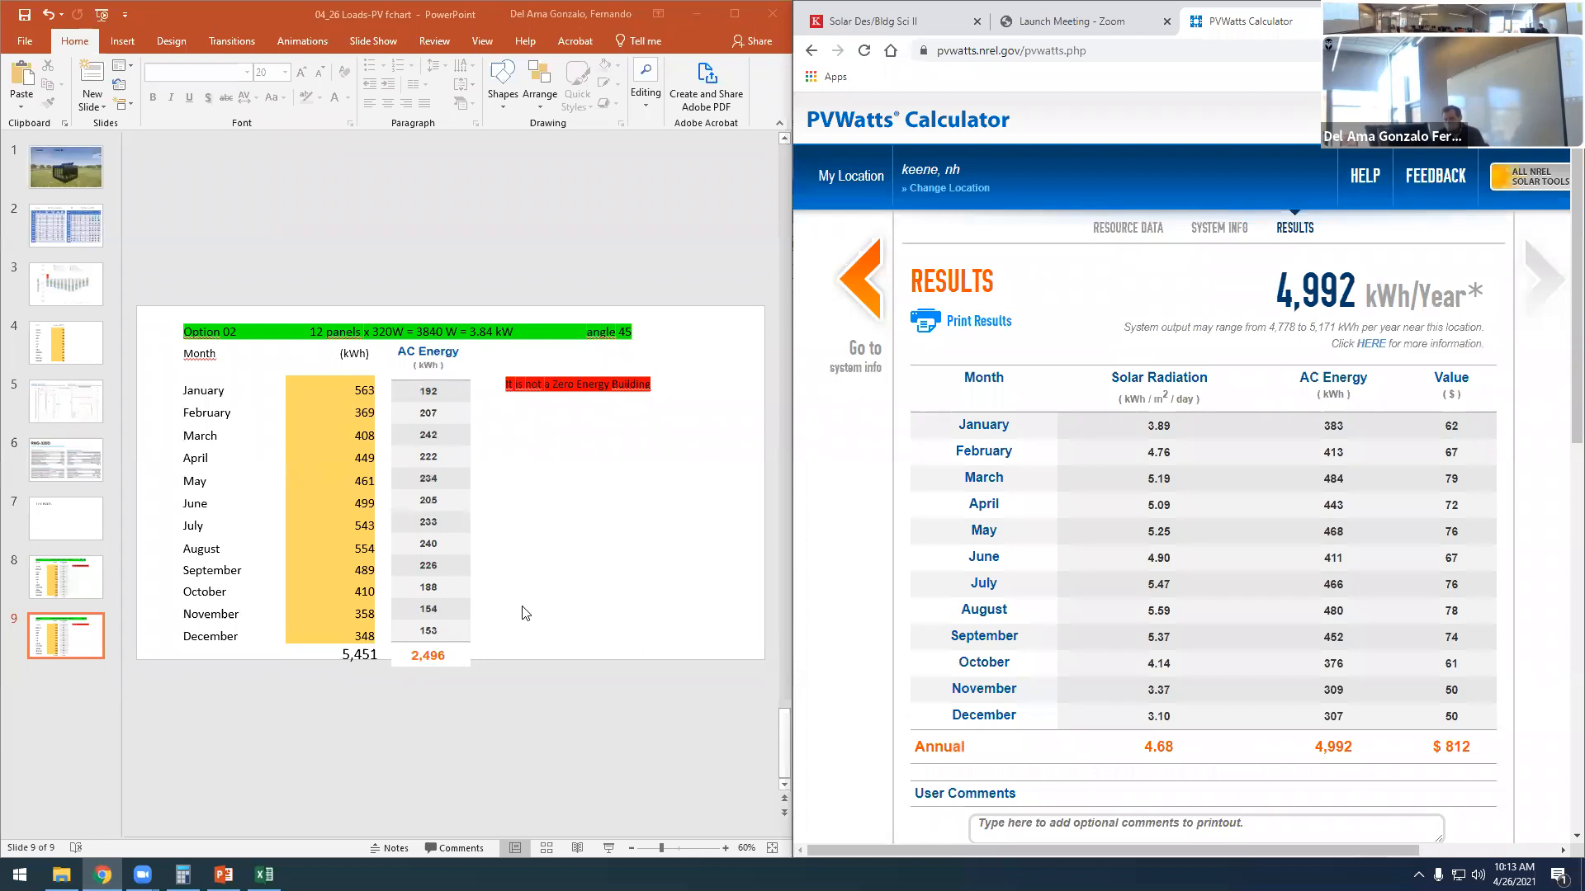
- Delete the old AC Energy image from the Option 02 slide and snip the new PVWatts AC Energy column from its header through the annual total
{"action": "left_click", "coordinate": [422, 573]}
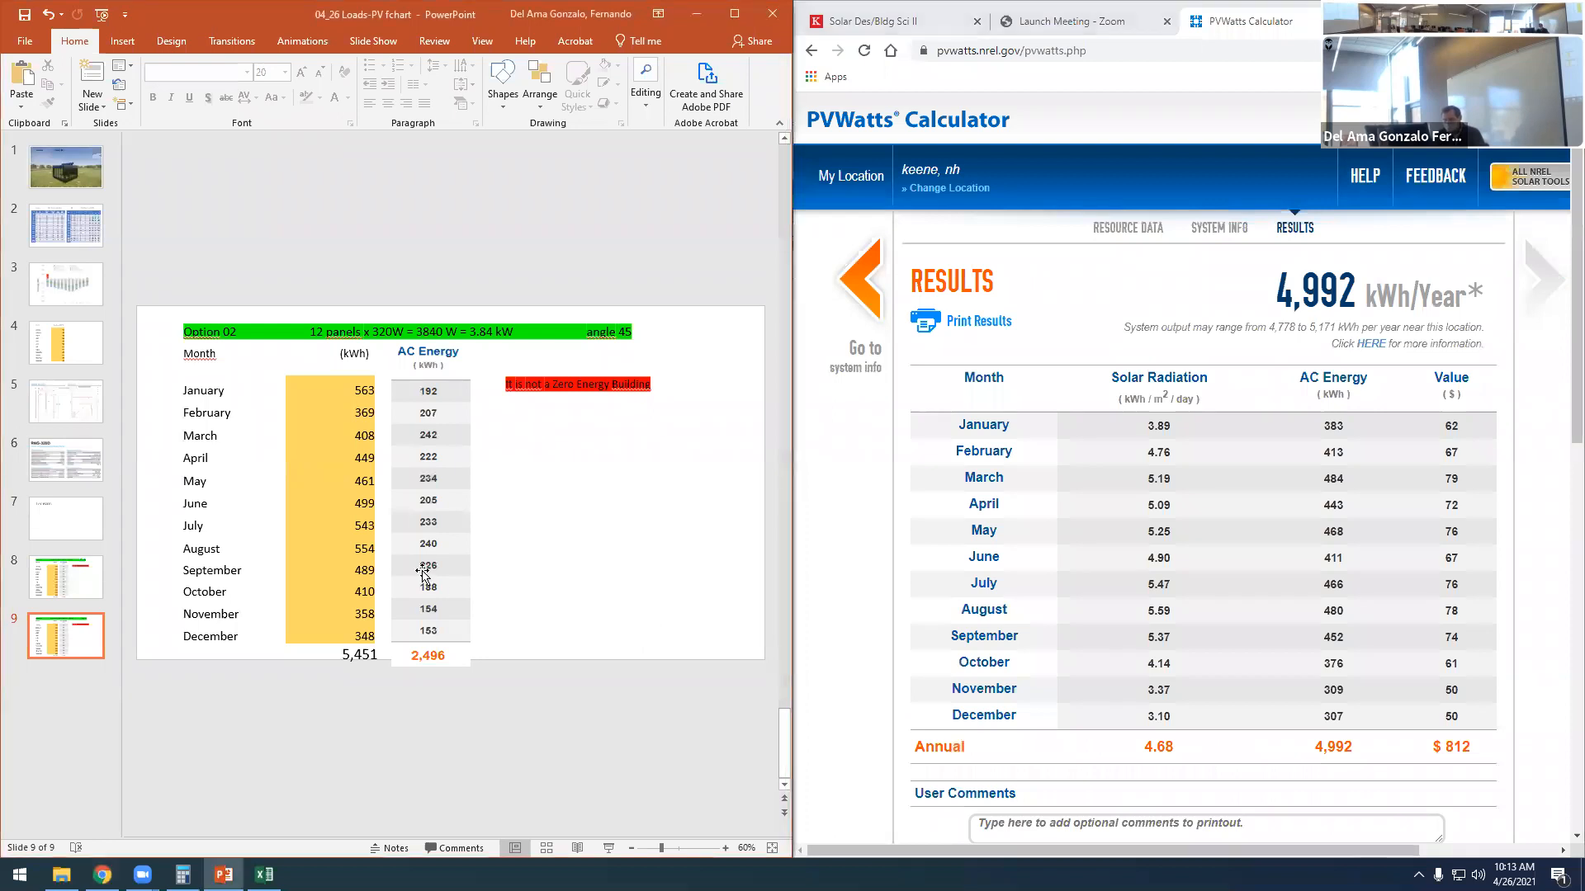
{"action": "left_click", "coordinate": [428, 585]}
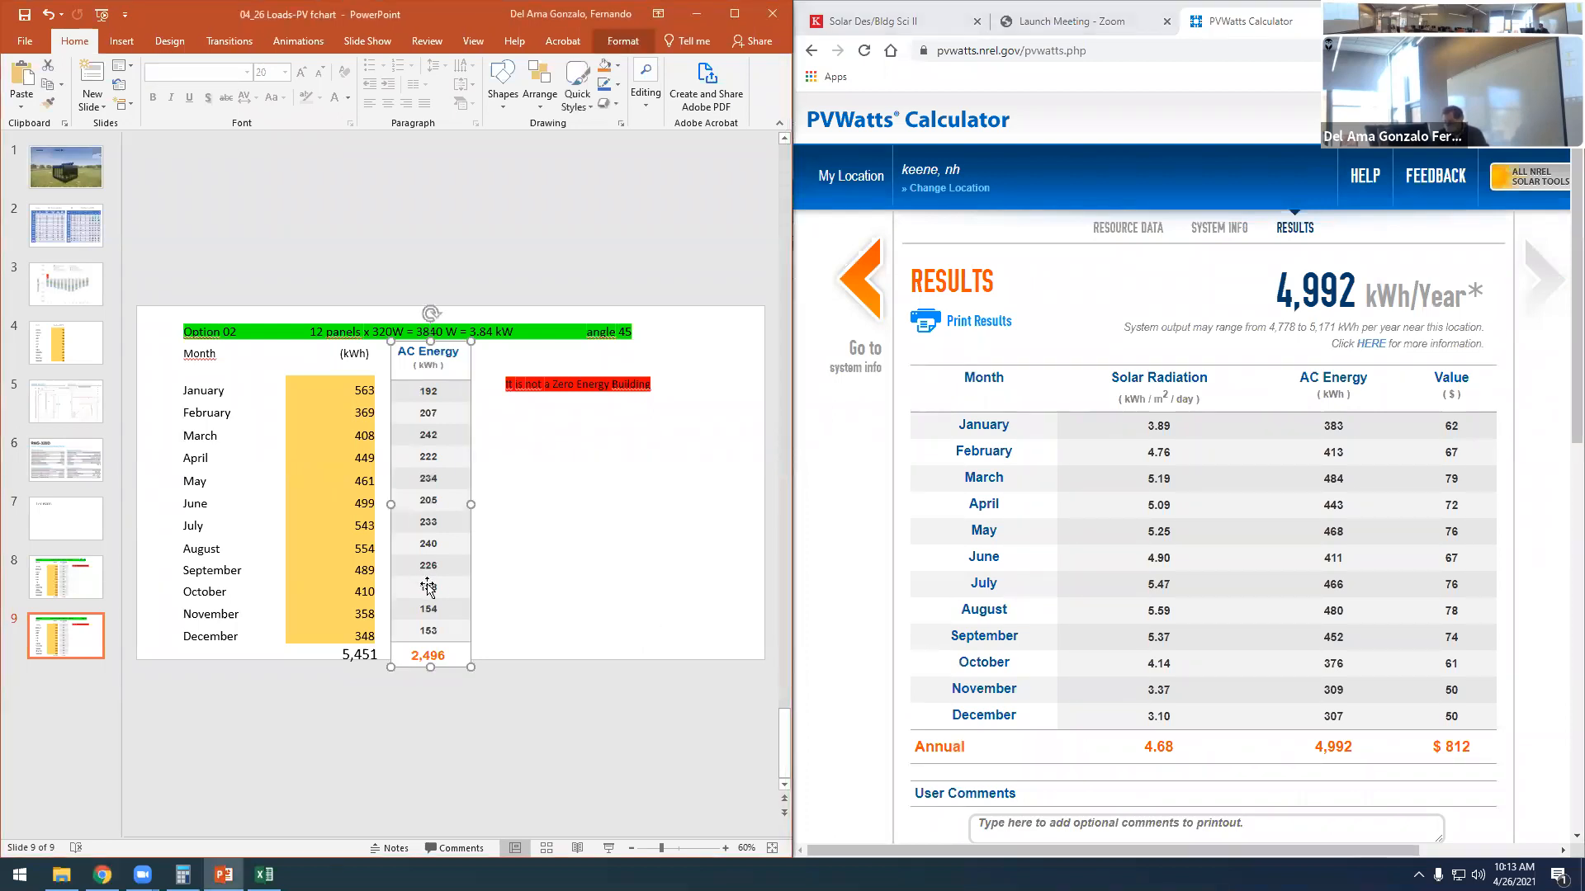
{"action": "key", "text": "Delete"}
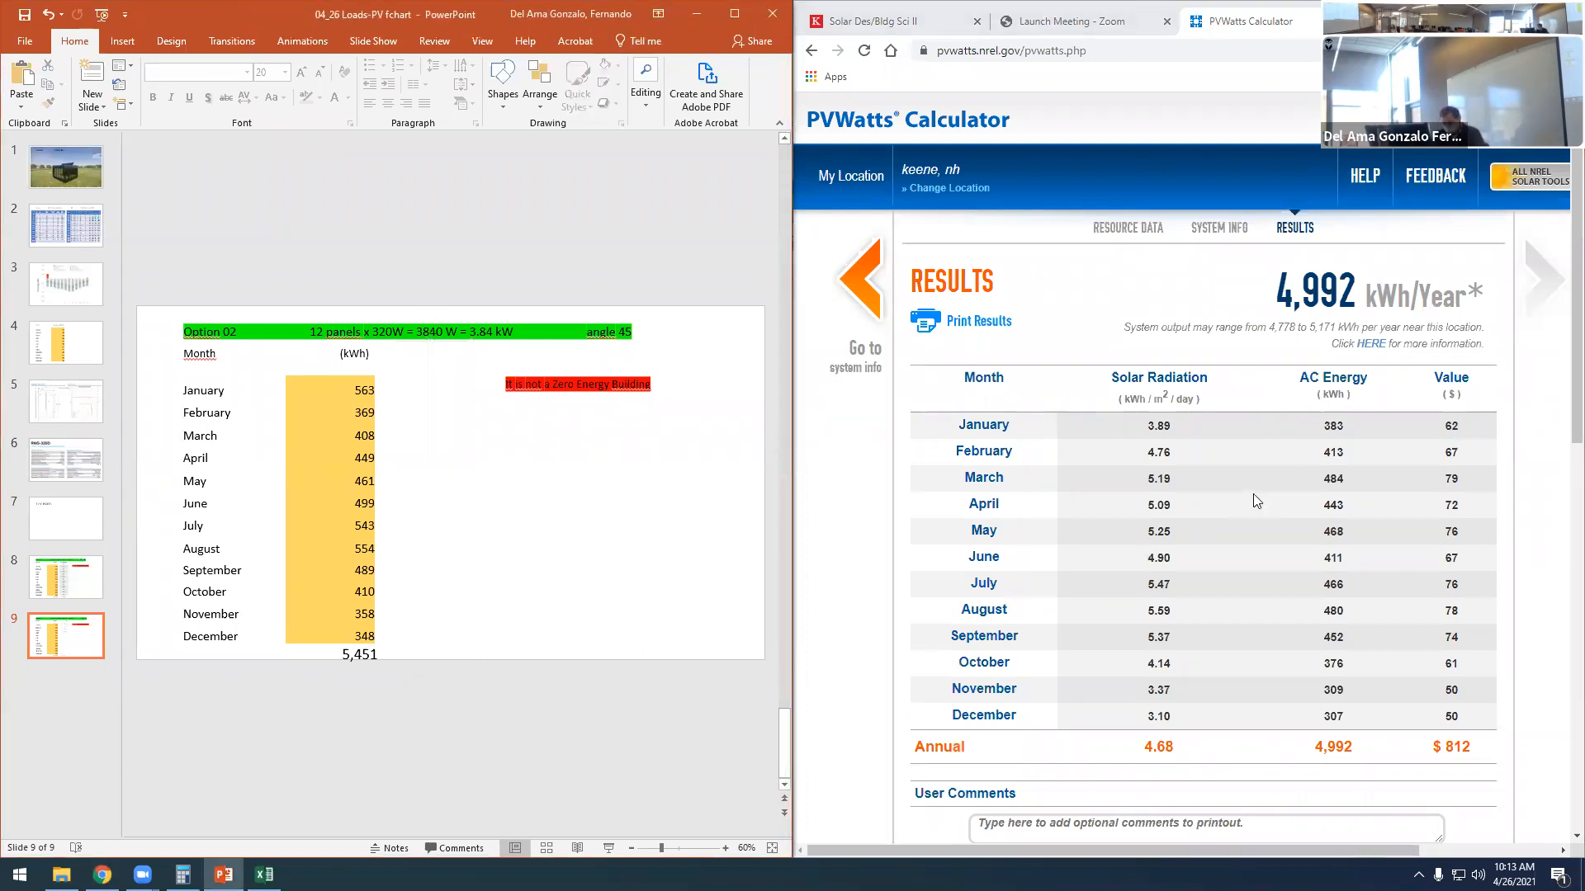
{"action": "key", "text": "super+shift+s"}
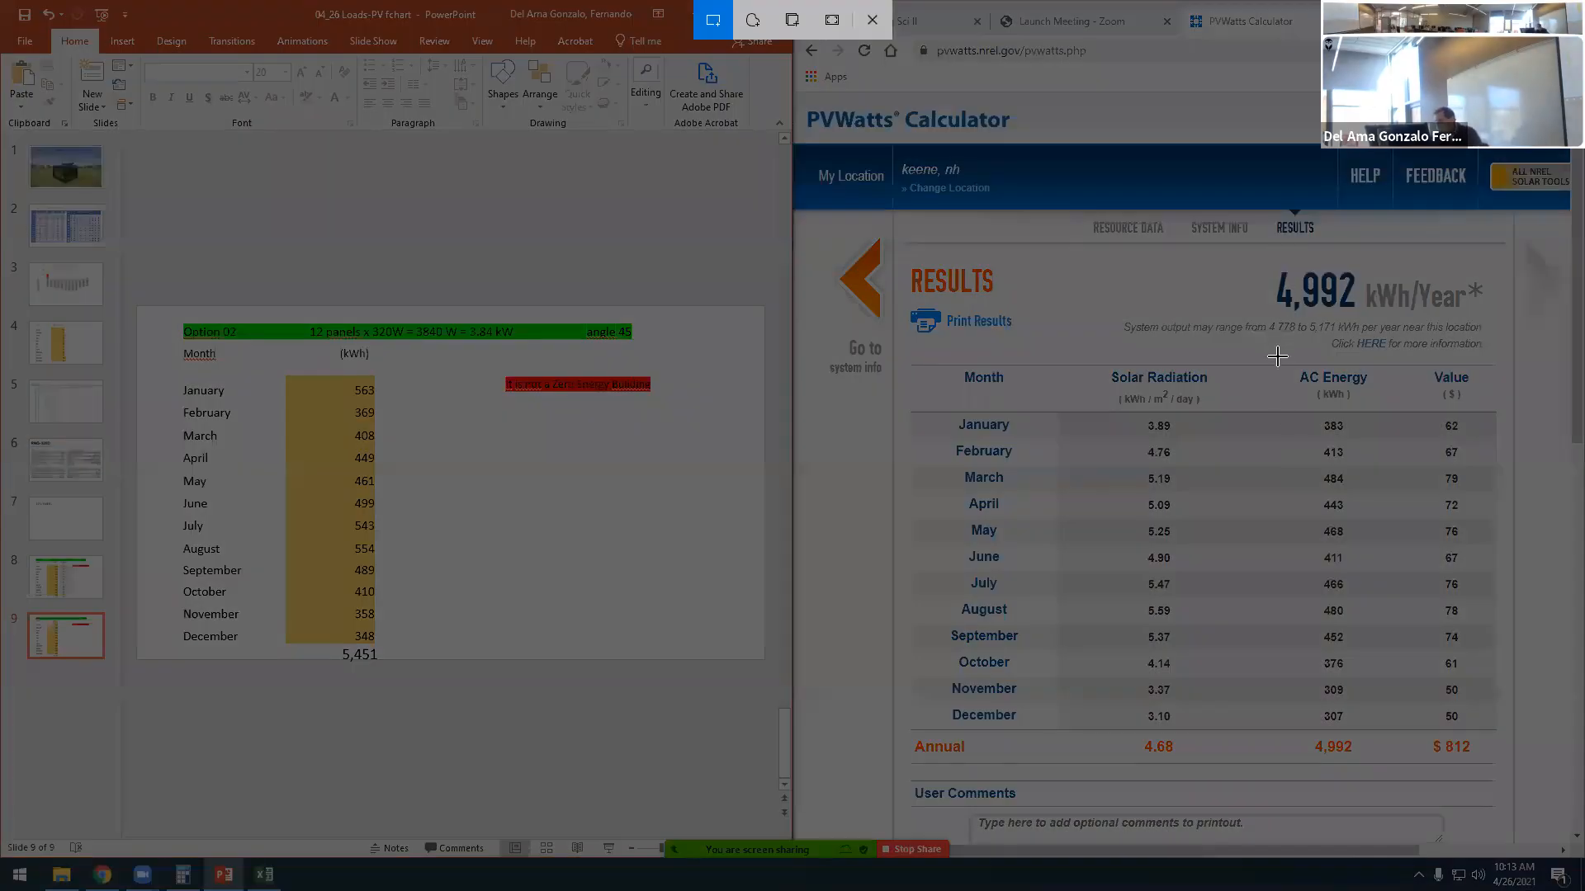
{"action": "mouse_move", "coordinate": [1285, 365]}
{"action": "left_mouse_down"}
{"action": "mouse_move", "coordinate": [1362, 539]}
{"action": "mouse_move", "coordinate": [1386, 763]}
{"action": "left_mouse_up"}
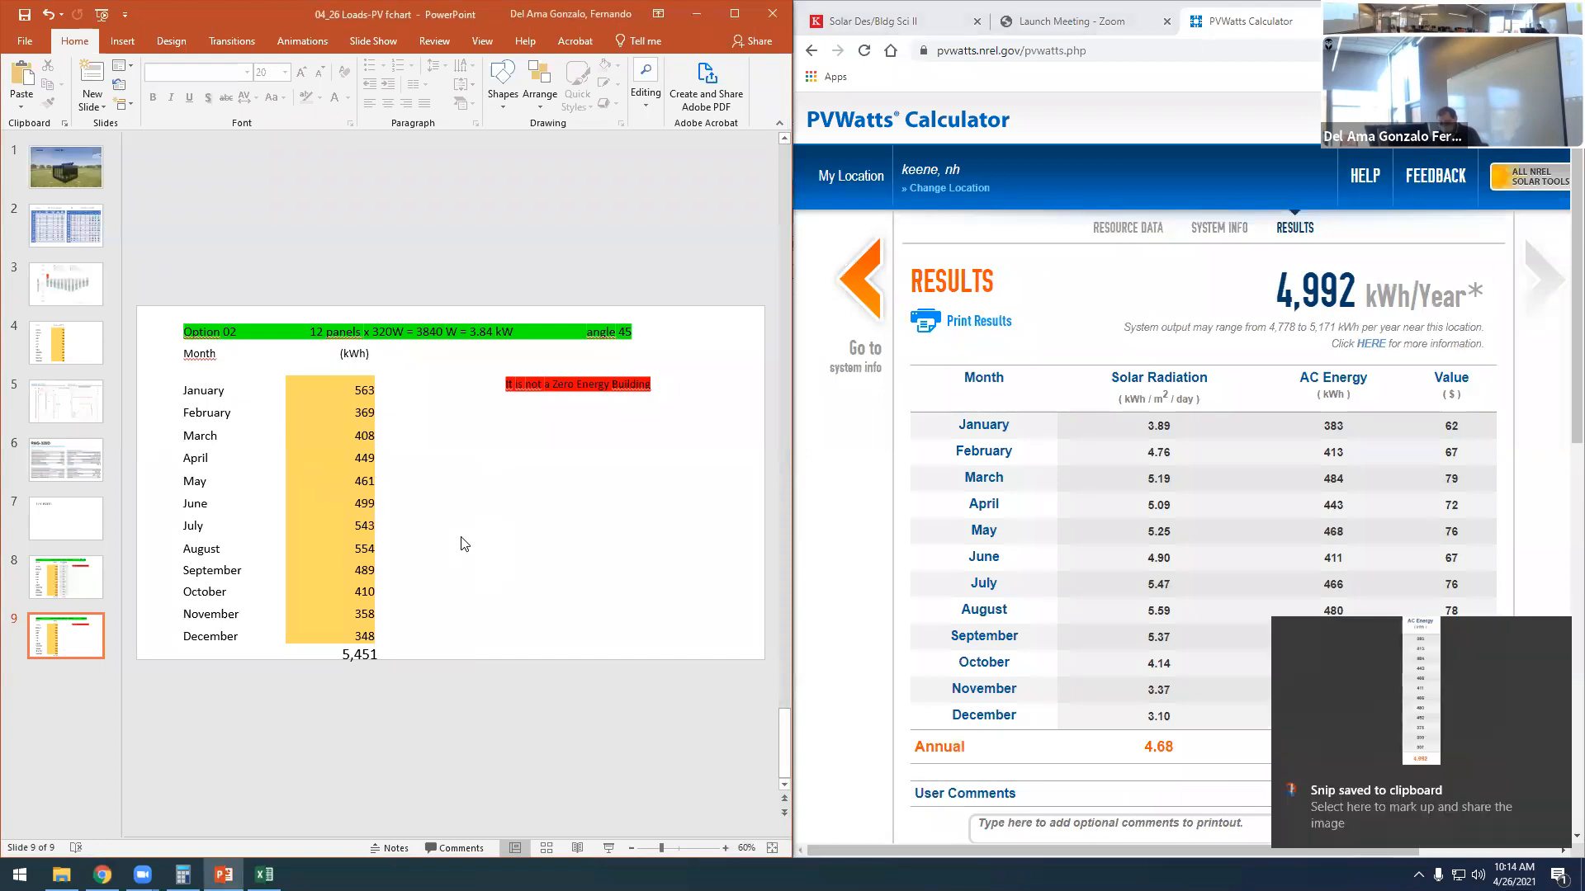
- Paste the AC Energy snip on the Option 02 slide and stretch it to line up beside the monthly loads and annual total
{"action": "key", "text": "ctrl+v"}
{"action": "left_click_drag", "start_coordinate": [438, 551], "coordinate": [437, 667]}
{"action": "left_click_drag", "start_coordinate": [460, 505], "coordinate": [480, 505]}
{"action": "left_click", "coordinate": [567, 552]}
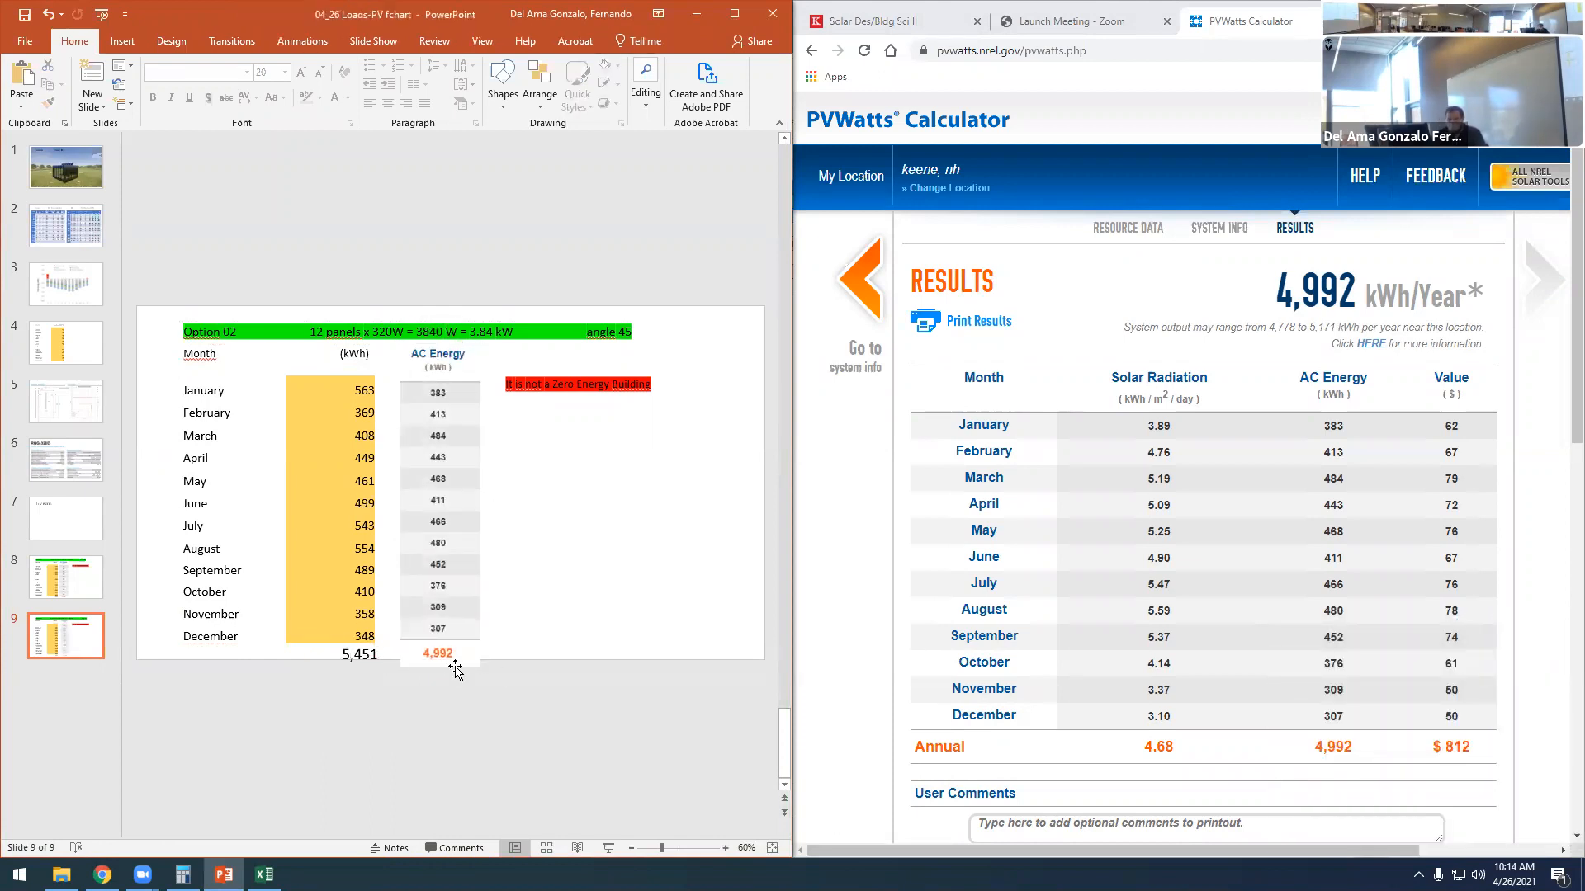
{"action": "left_click_drag", "start_coordinate": [344, 655], "coordinate": [383, 657]}
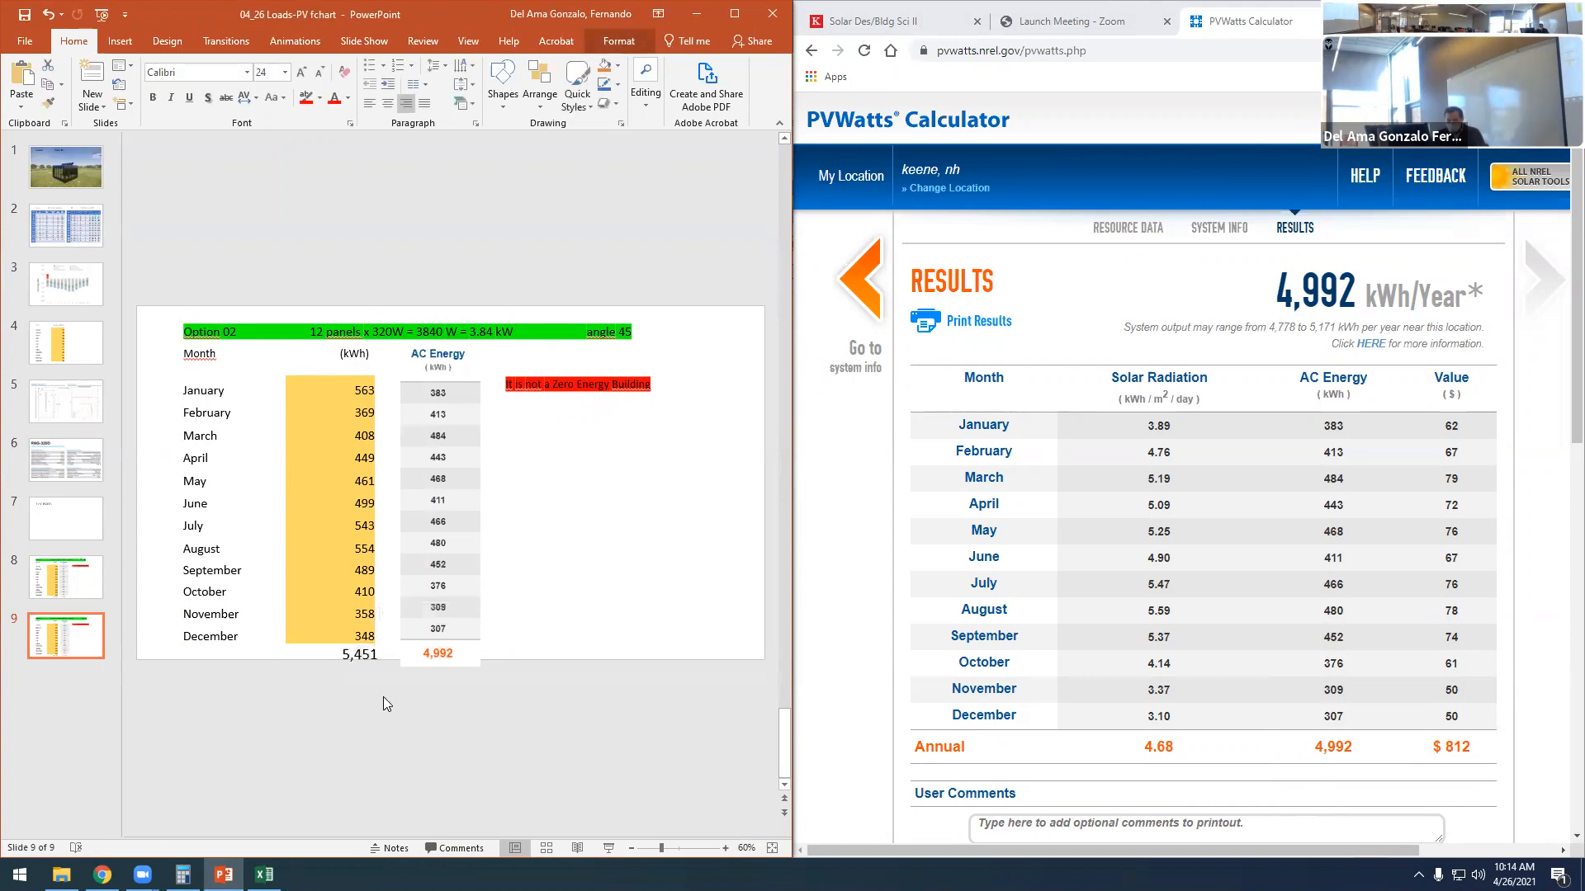
{"action": "left_click", "coordinate": [383, 697]}
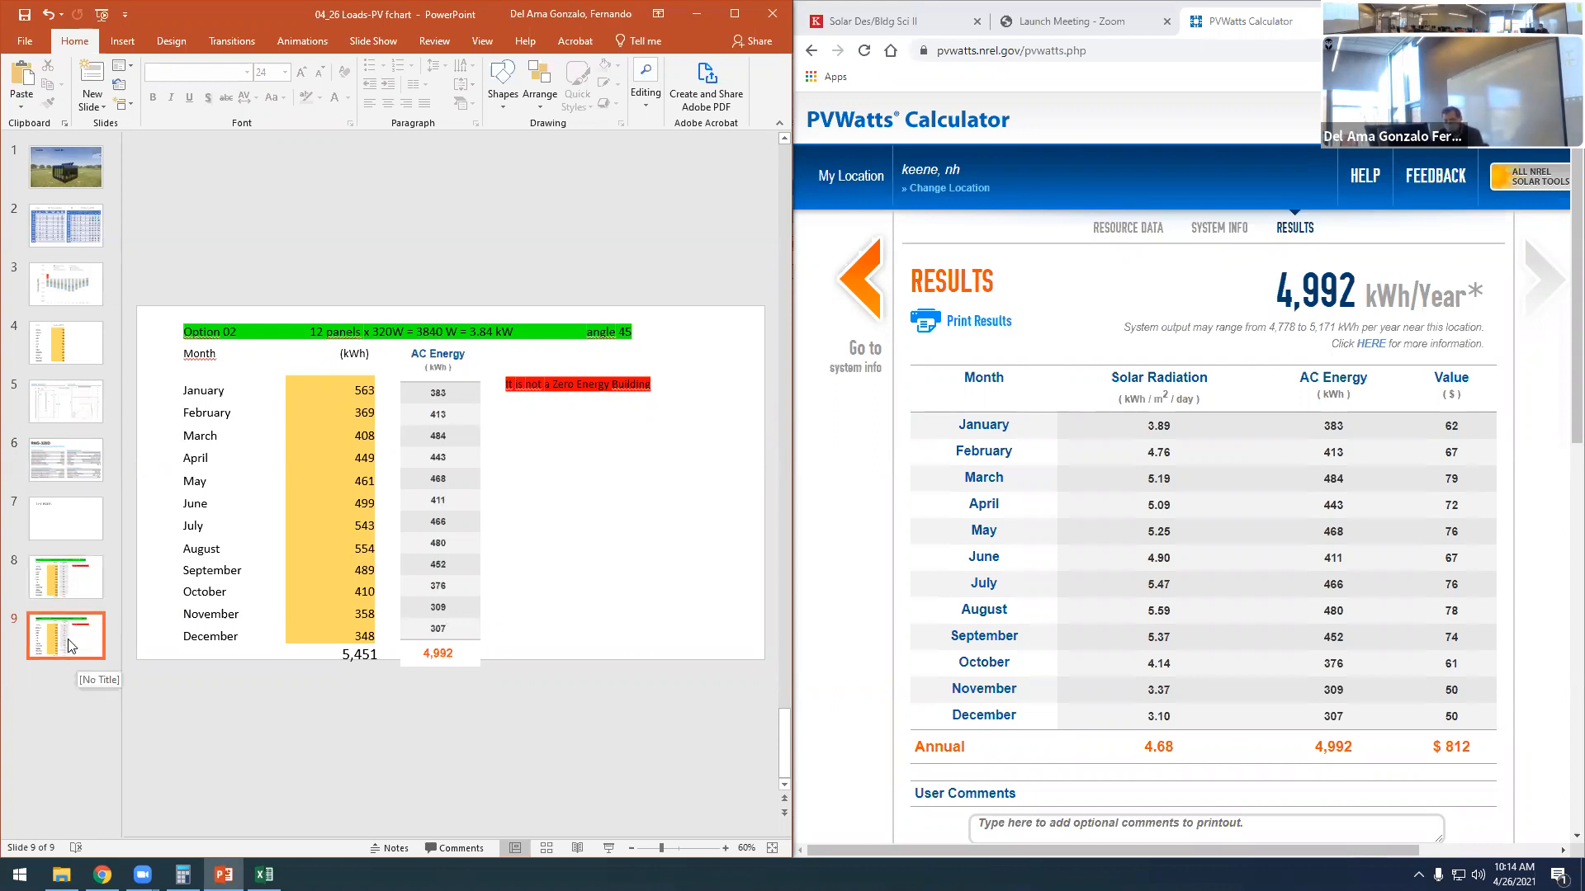
- Extend the Option 02 conclusion with "but we are getting closer"
{"action": "left_click", "coordinate": [591, 385]}
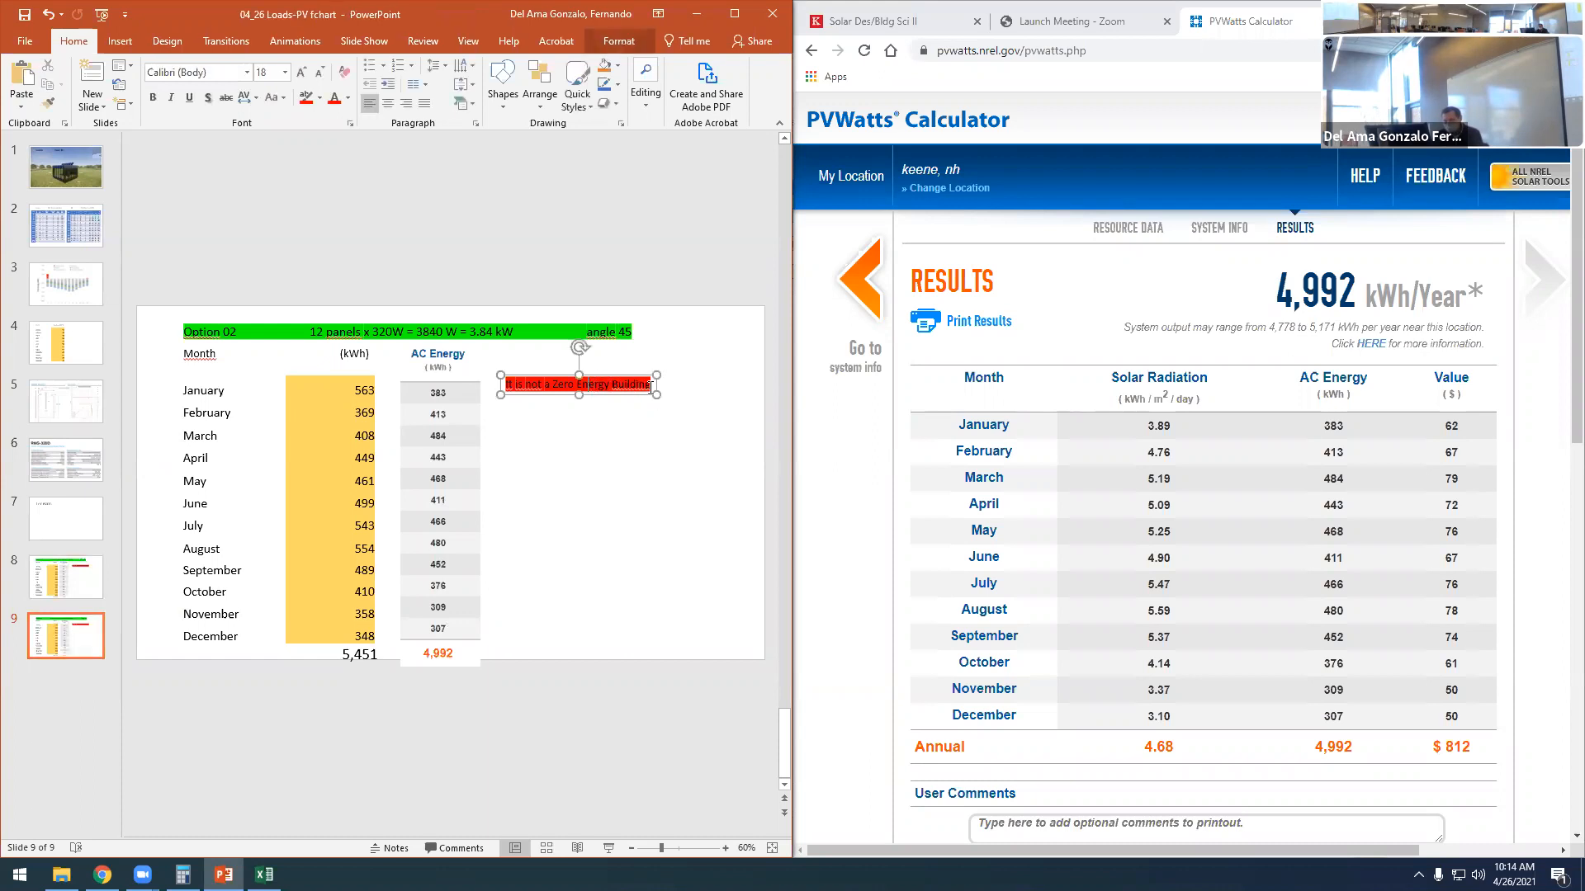
{"action": "type", "text": "but we are getting closer"}
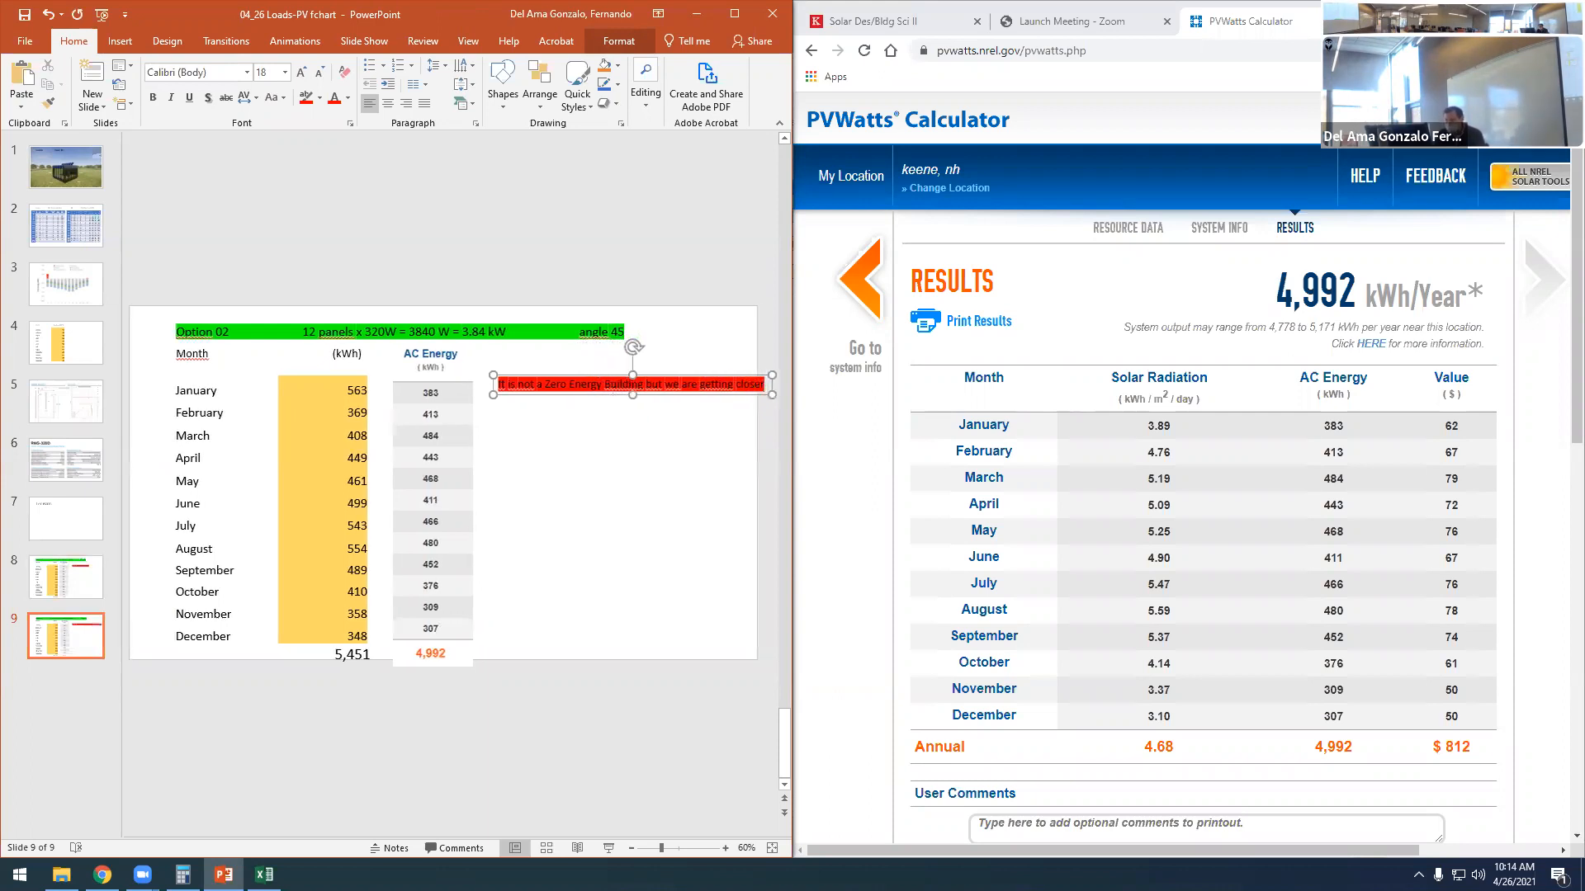
{"action": "left_click", "coordinate": [554, 554]}
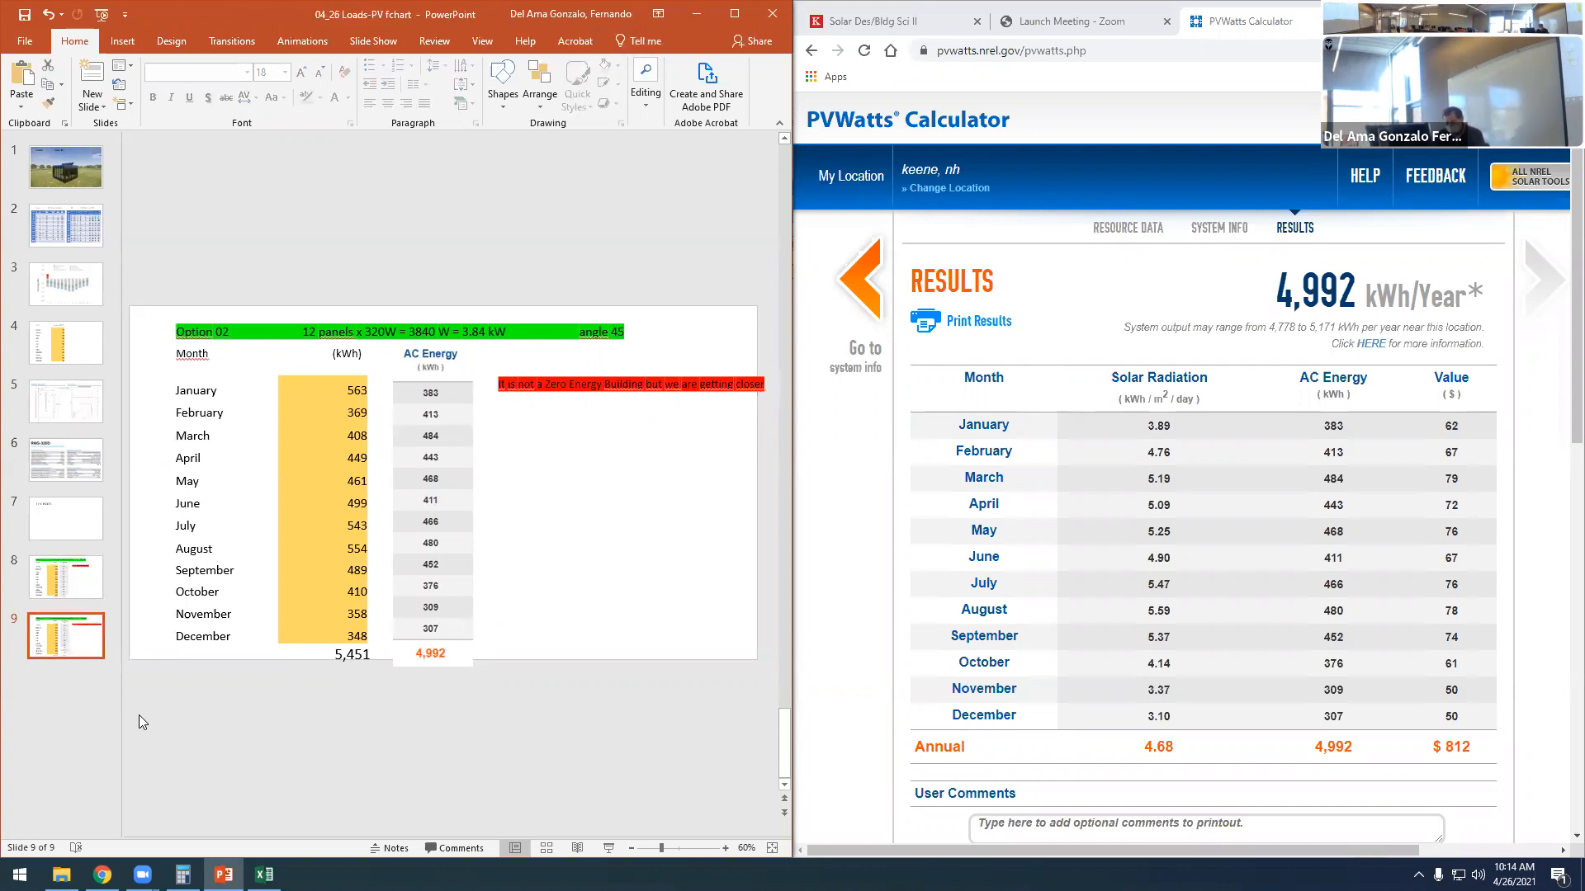
- Duplicate the Option 02 slide and change the panel count in the copy's heading to 14
{"action": "key", "text": "ctrl+v"}
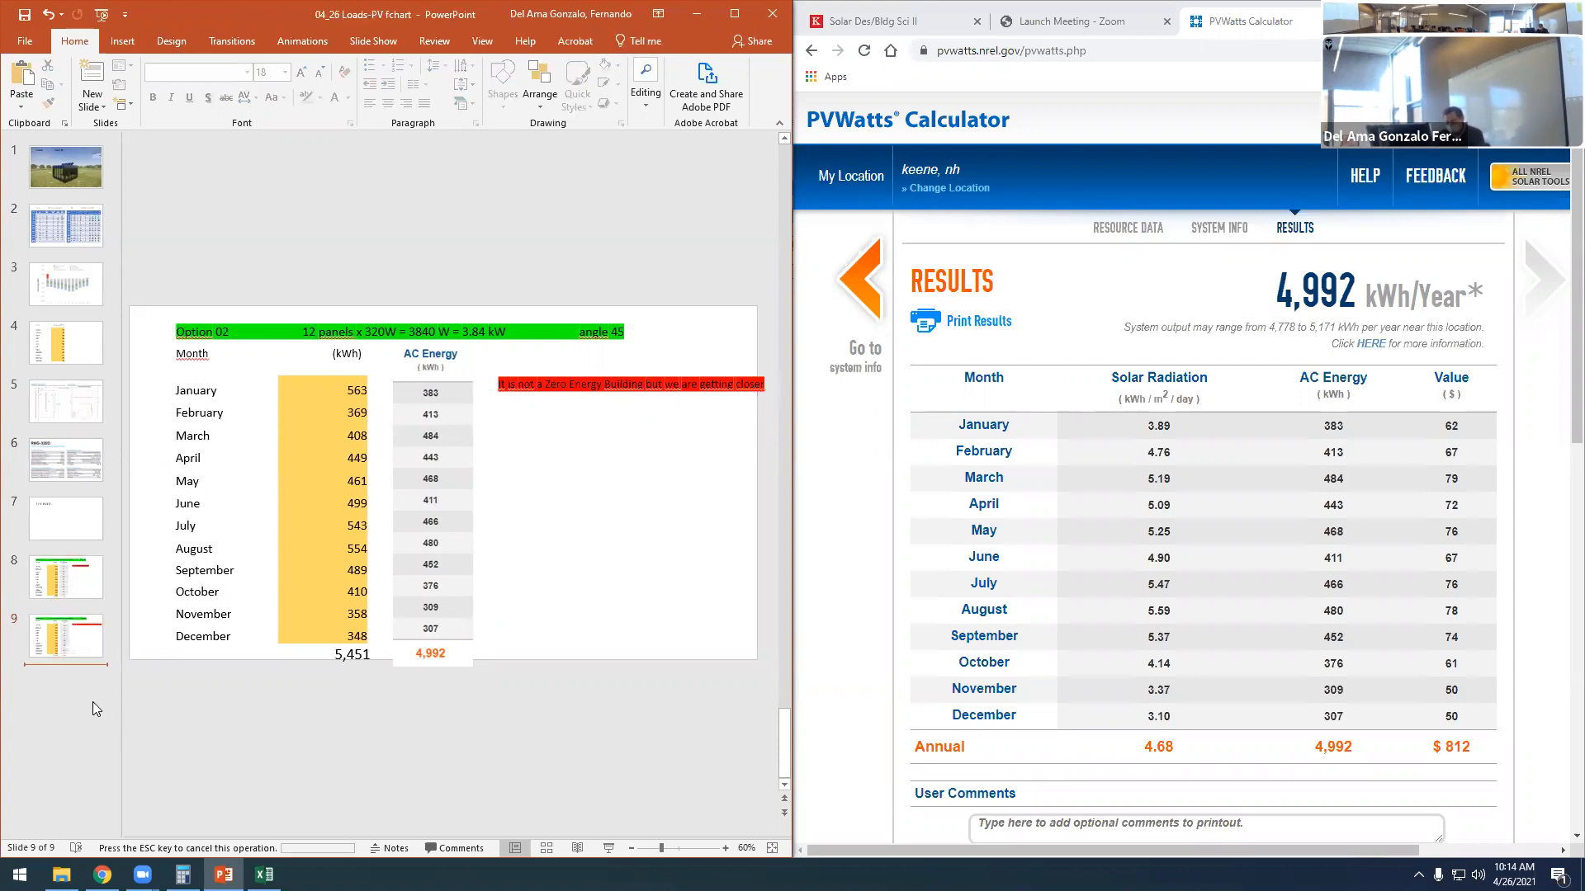
{"action": "left_click", "coordinate": [340, 355]}
{"action": "left_click", "coordinate": [495, 425]}
{"action": "left_click", "coordinate": [316, 333]}
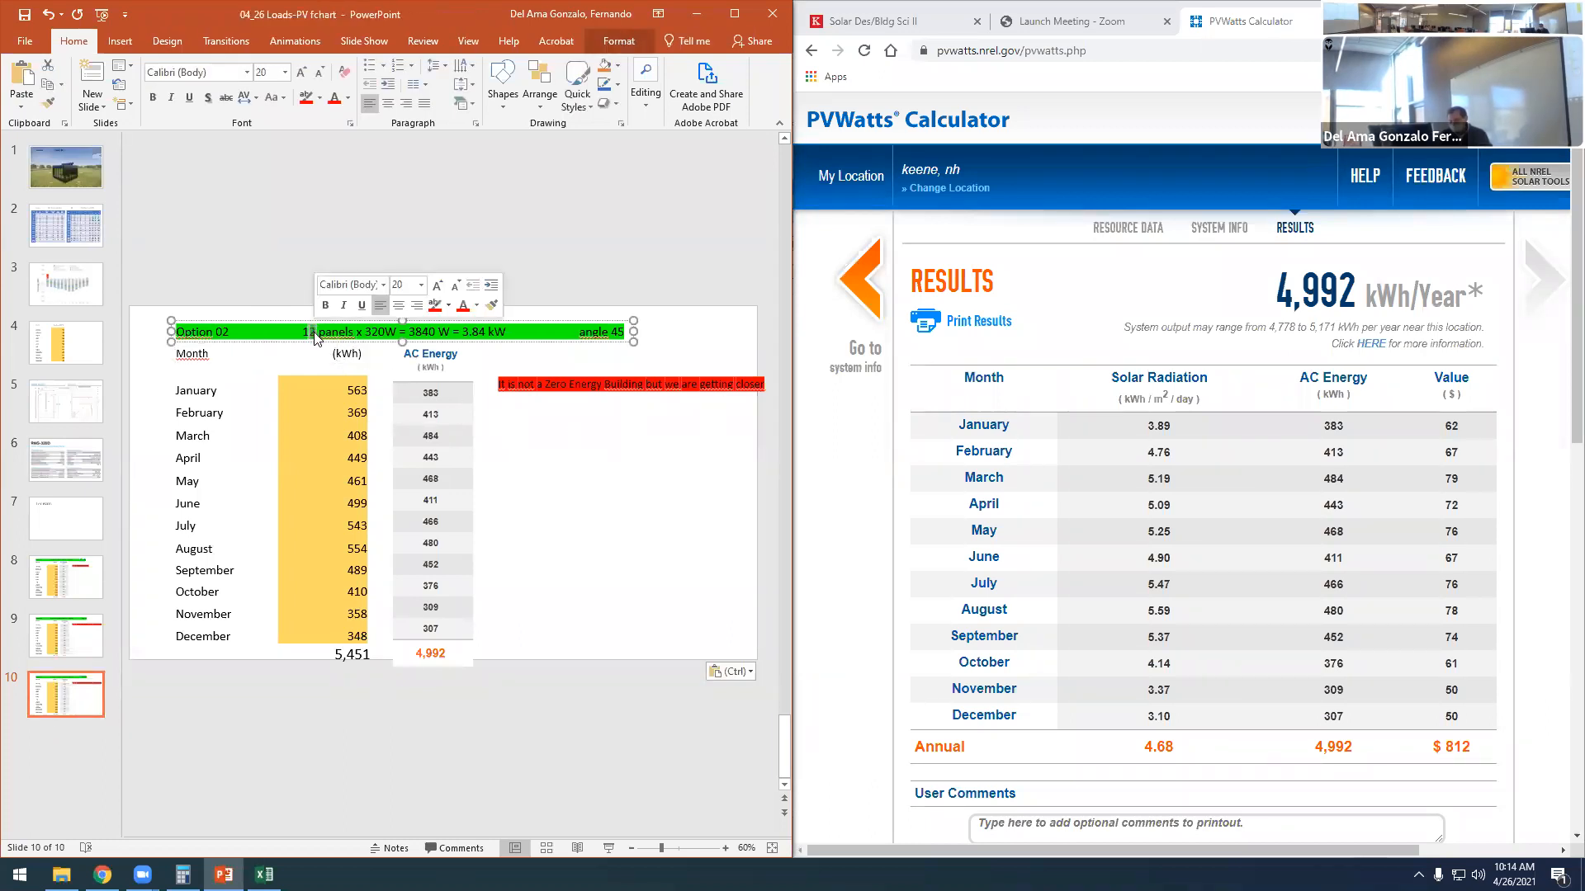
{"action": "type", "text": "4"}
{"action": "left_click", "coordinate": [636, 508]}
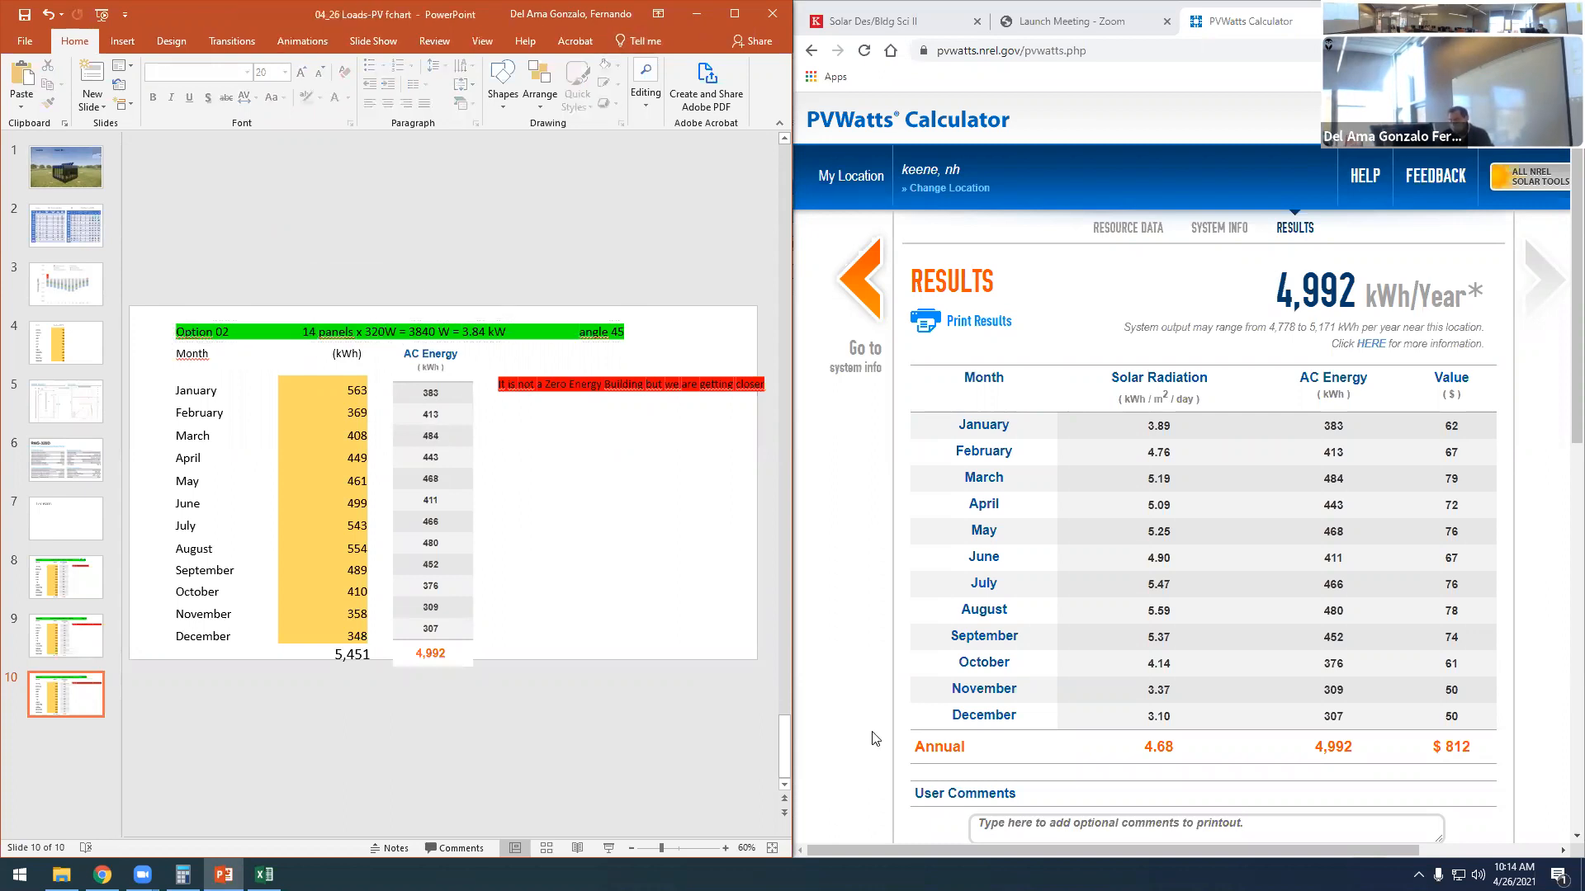
- Calculate the 14-panel system wattage in the calculator as 14 × 320
{"action": "left_click", "coordinate": [182, 874]}
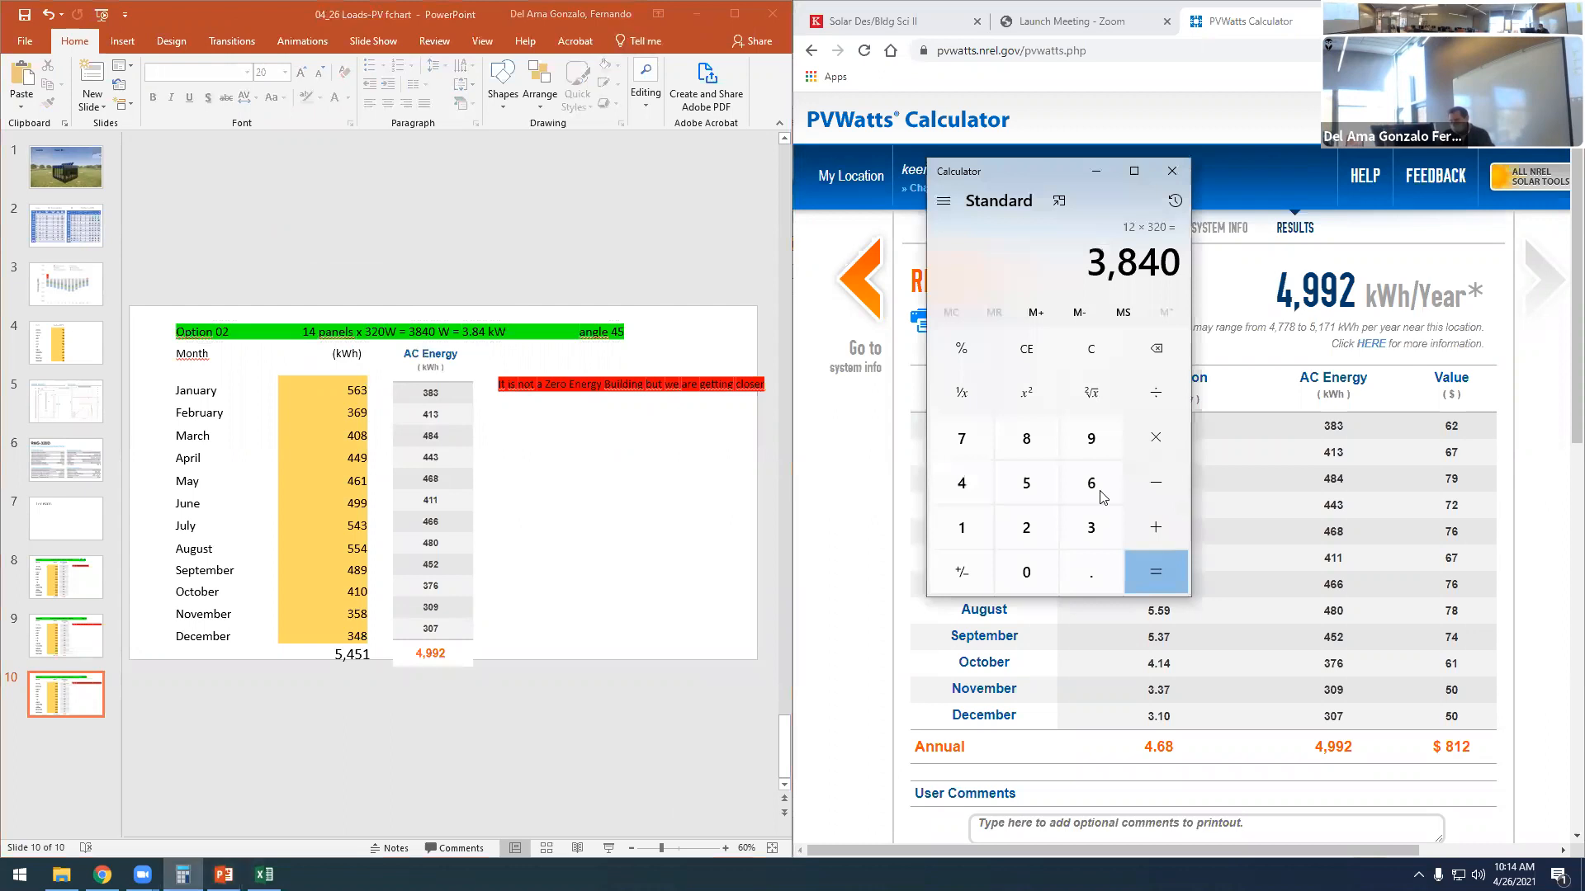
{"action": "left_click", "coordinate": [961, 527]}
{"action": "left_click", "coordinate": [967, 485]}
{"action": "left_click", "coordinate": [1165, 431]}
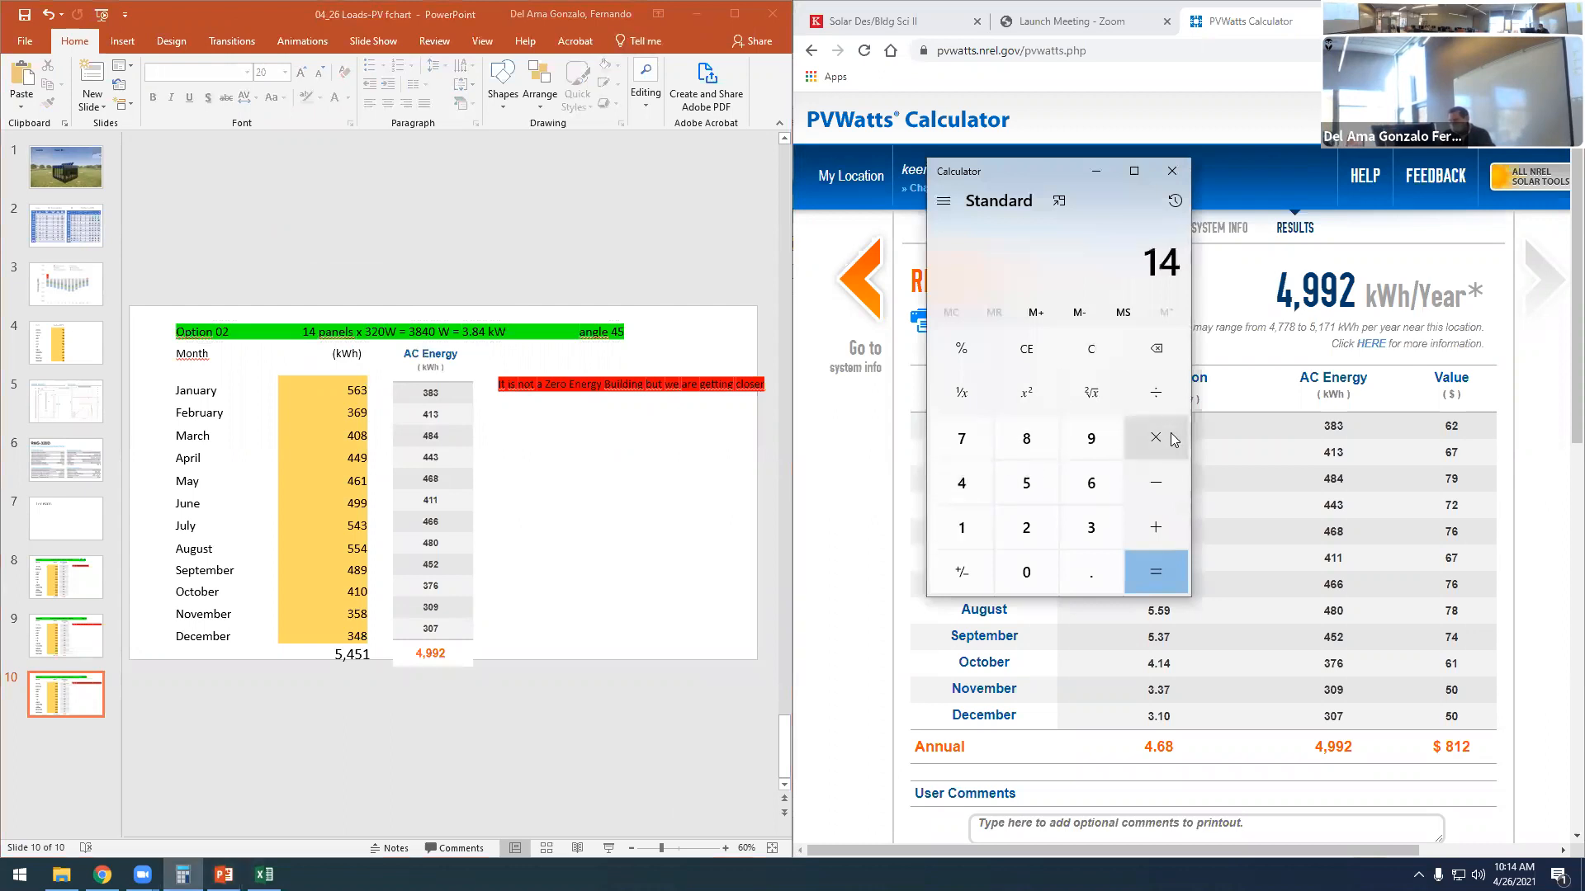
{"action": "left_click", "coordinate": [1074, 522]}
{"action": "left_click", "coordinate": [1042, 526]}
{"action": "left_click", "coordinate": [1026, 572]}
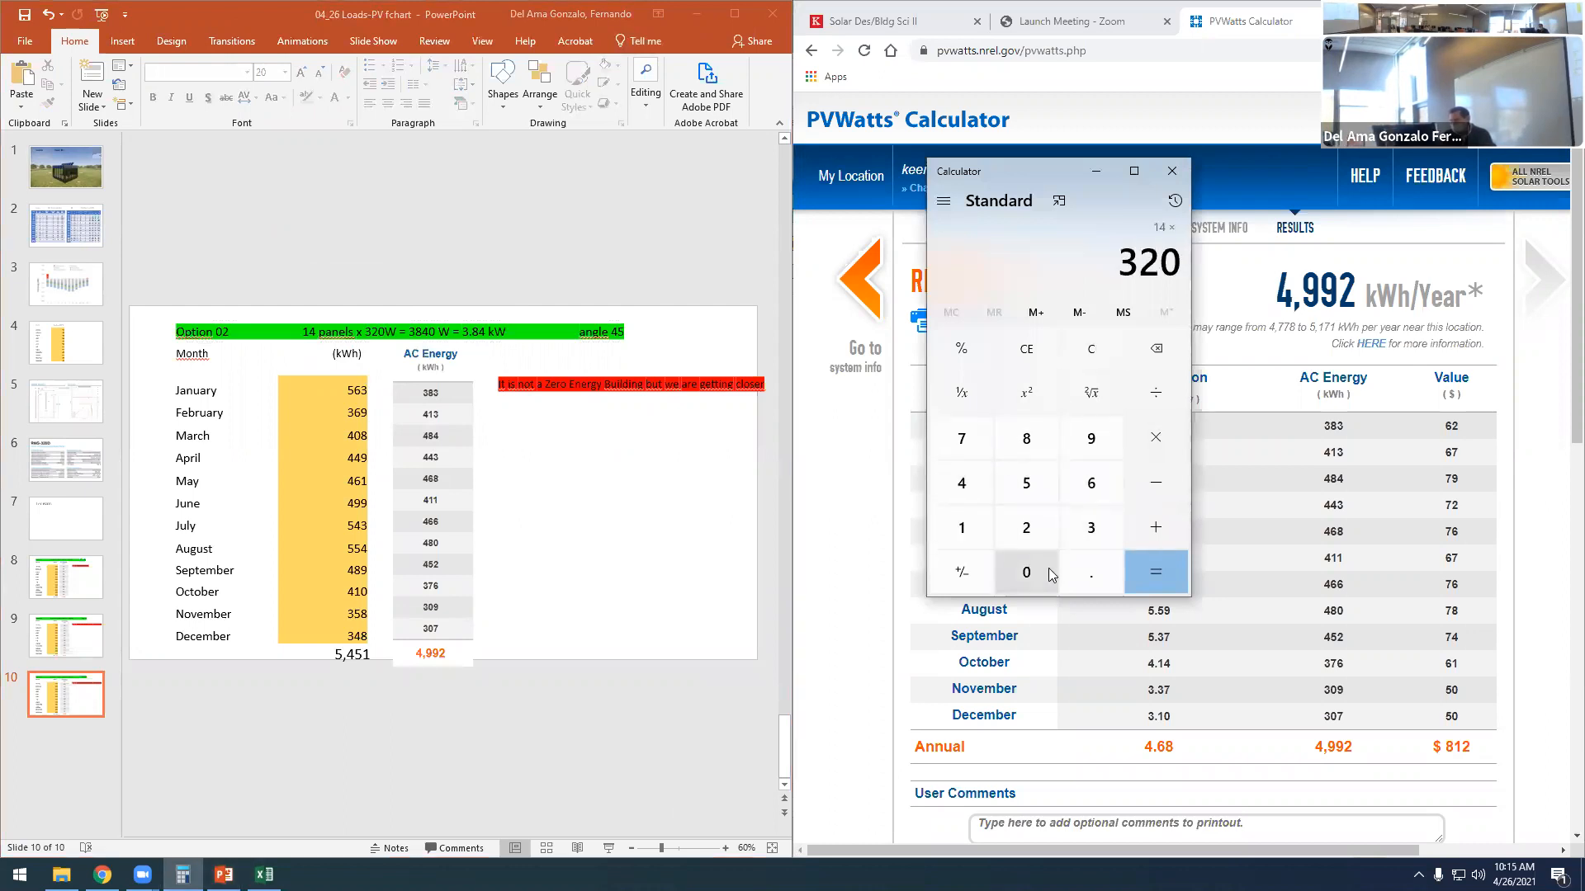
{"action": "left_click", "coordinate": [1155, 572]}
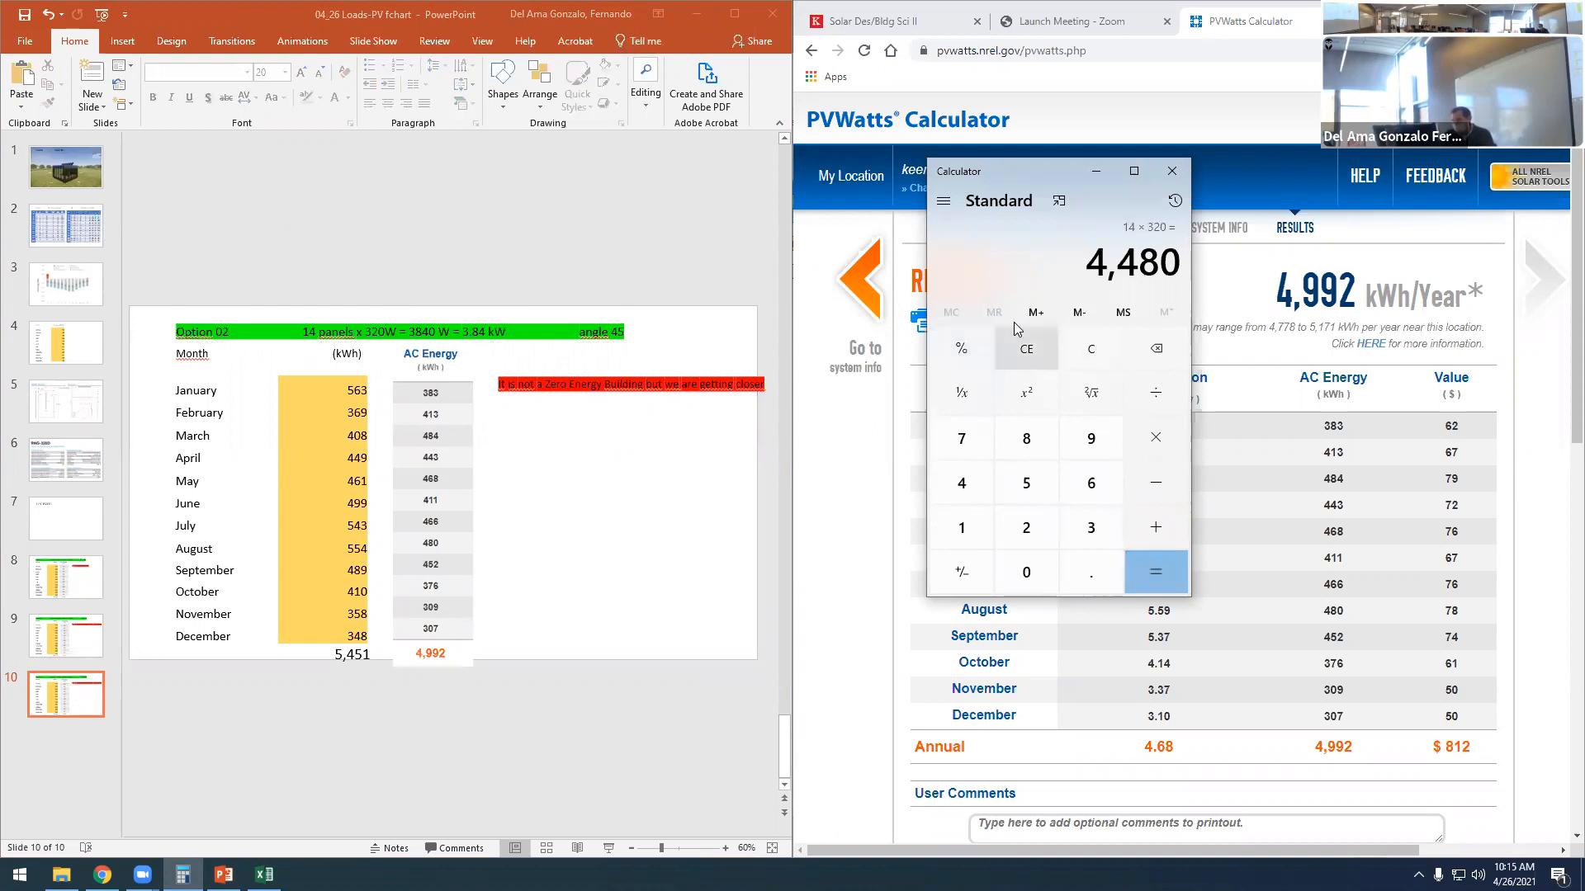
- Update the system size in the 14-panel slide's heading to 4480 W = 4.48 kW
{"action": "left_click", "coordinate": [418, 334]}
{"action": "left_click_drag", "start_coordinate": [412, 333], "coordinate": [426, 334]}
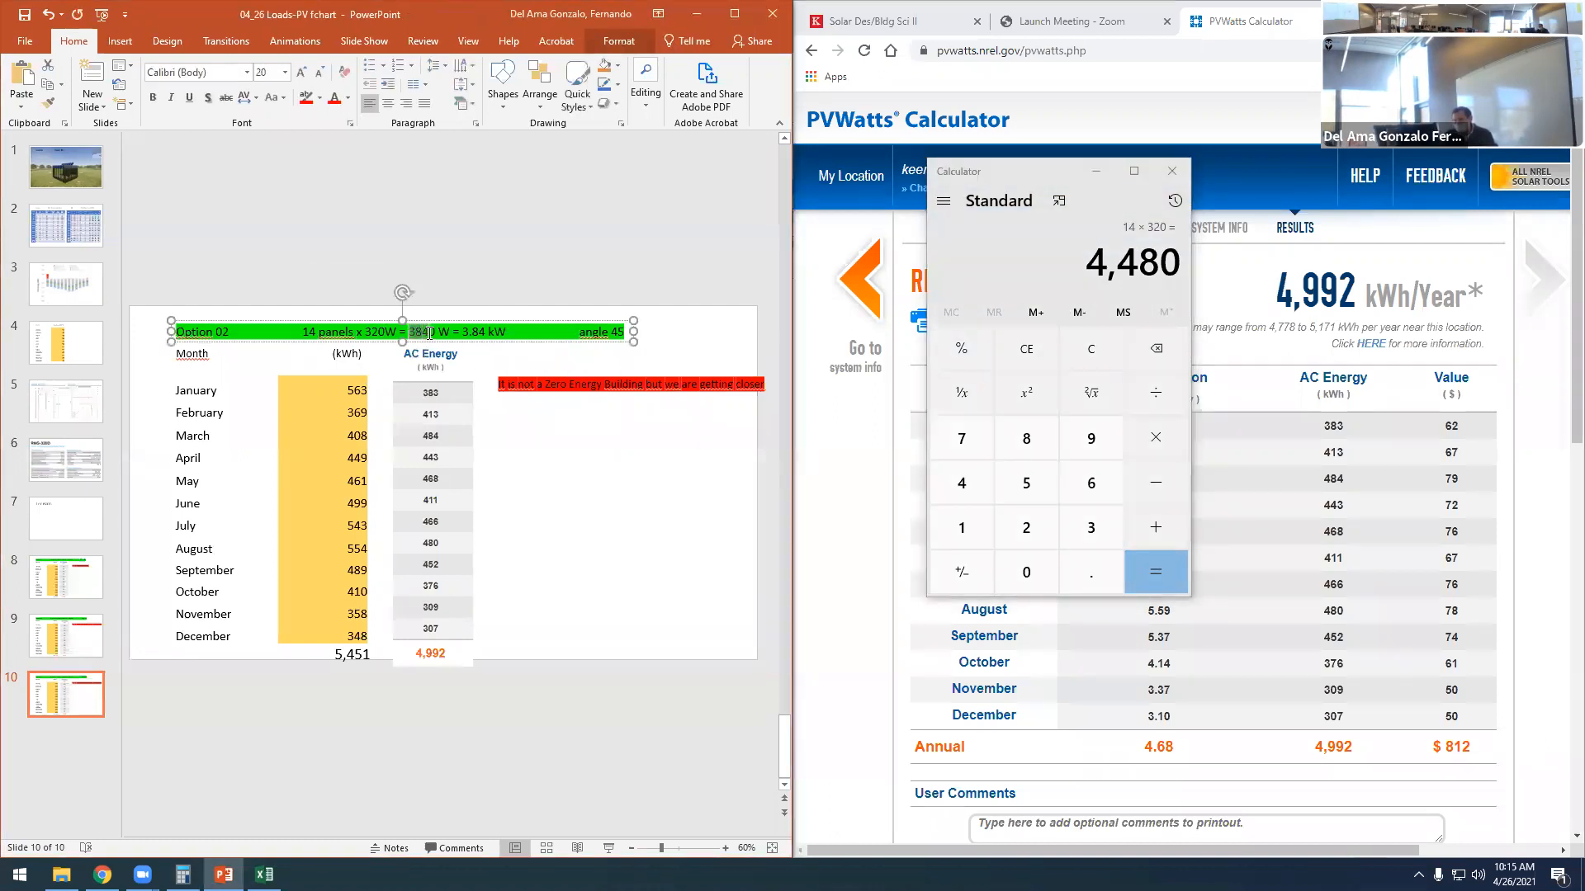
{"action": "type", "text": "448"}
{"action": "left_click_drag", "start_coordinate": [468, 332], "coordinate": [462, 331]}
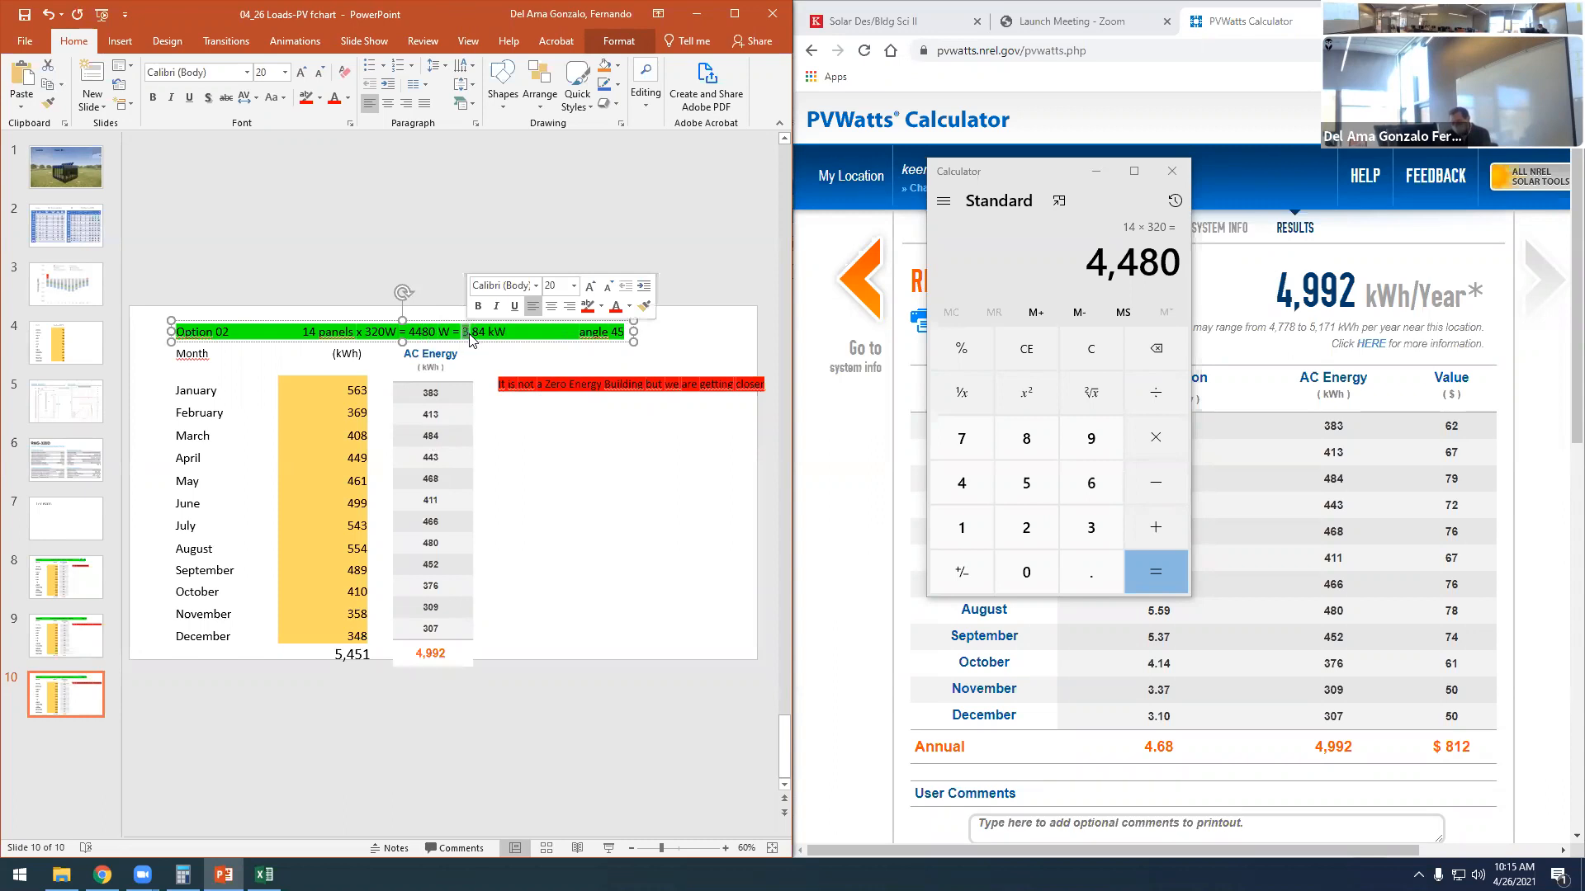
{"action": "type", "text": "4"}
{"action": "left_click_drag", "start_coordinate": [476, 331], "coordinate": [482, 331]}
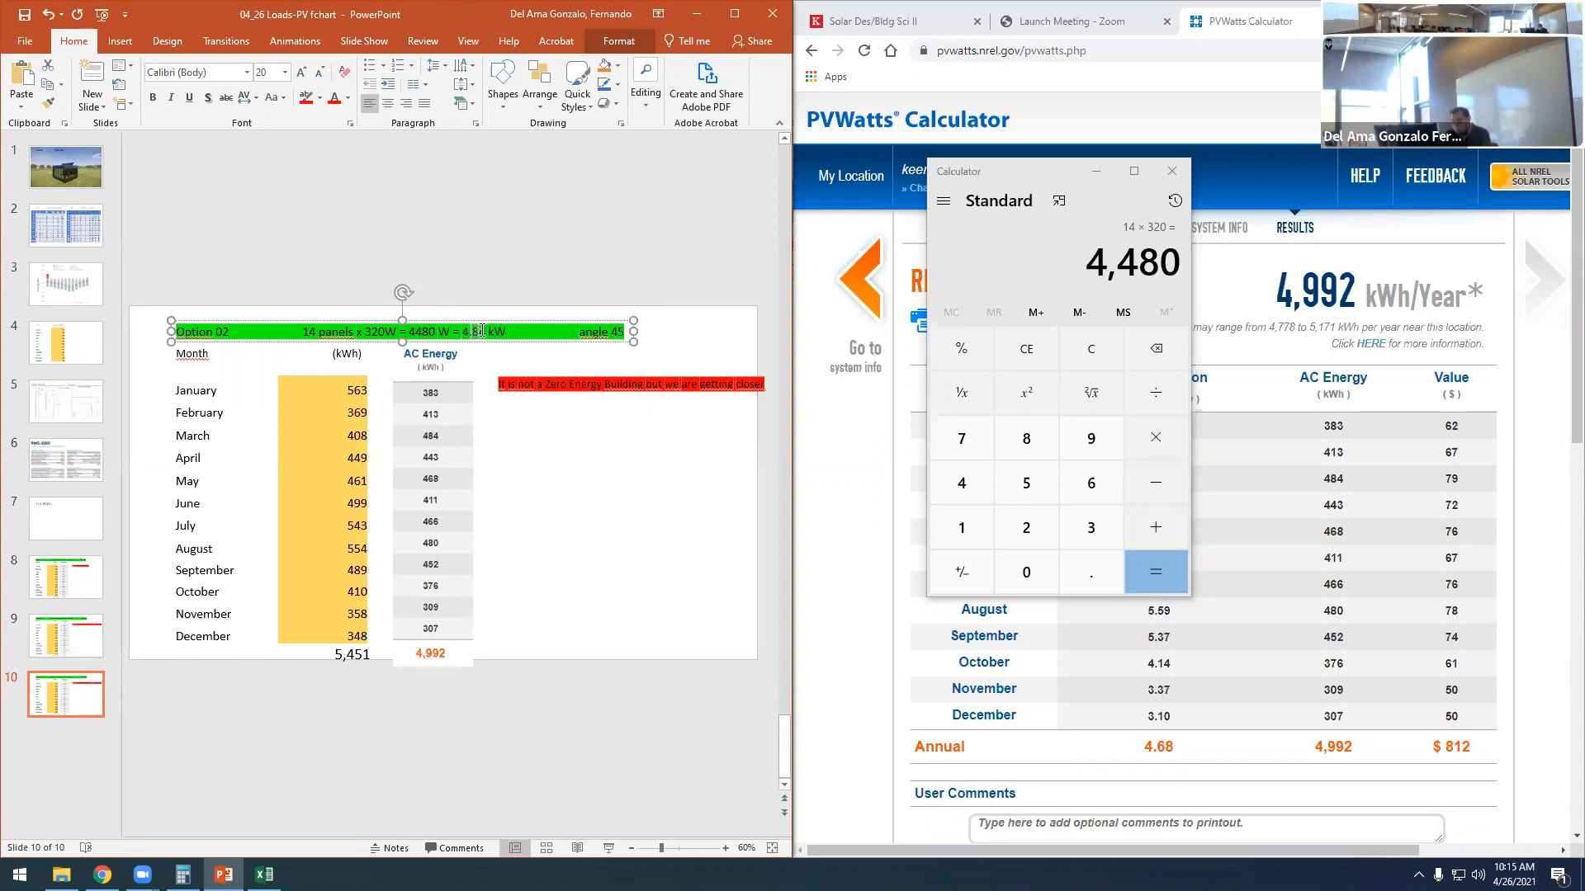
{"action": "type", "text": "48"}
{"action": "left_click", "coordinate": [560, 527]}
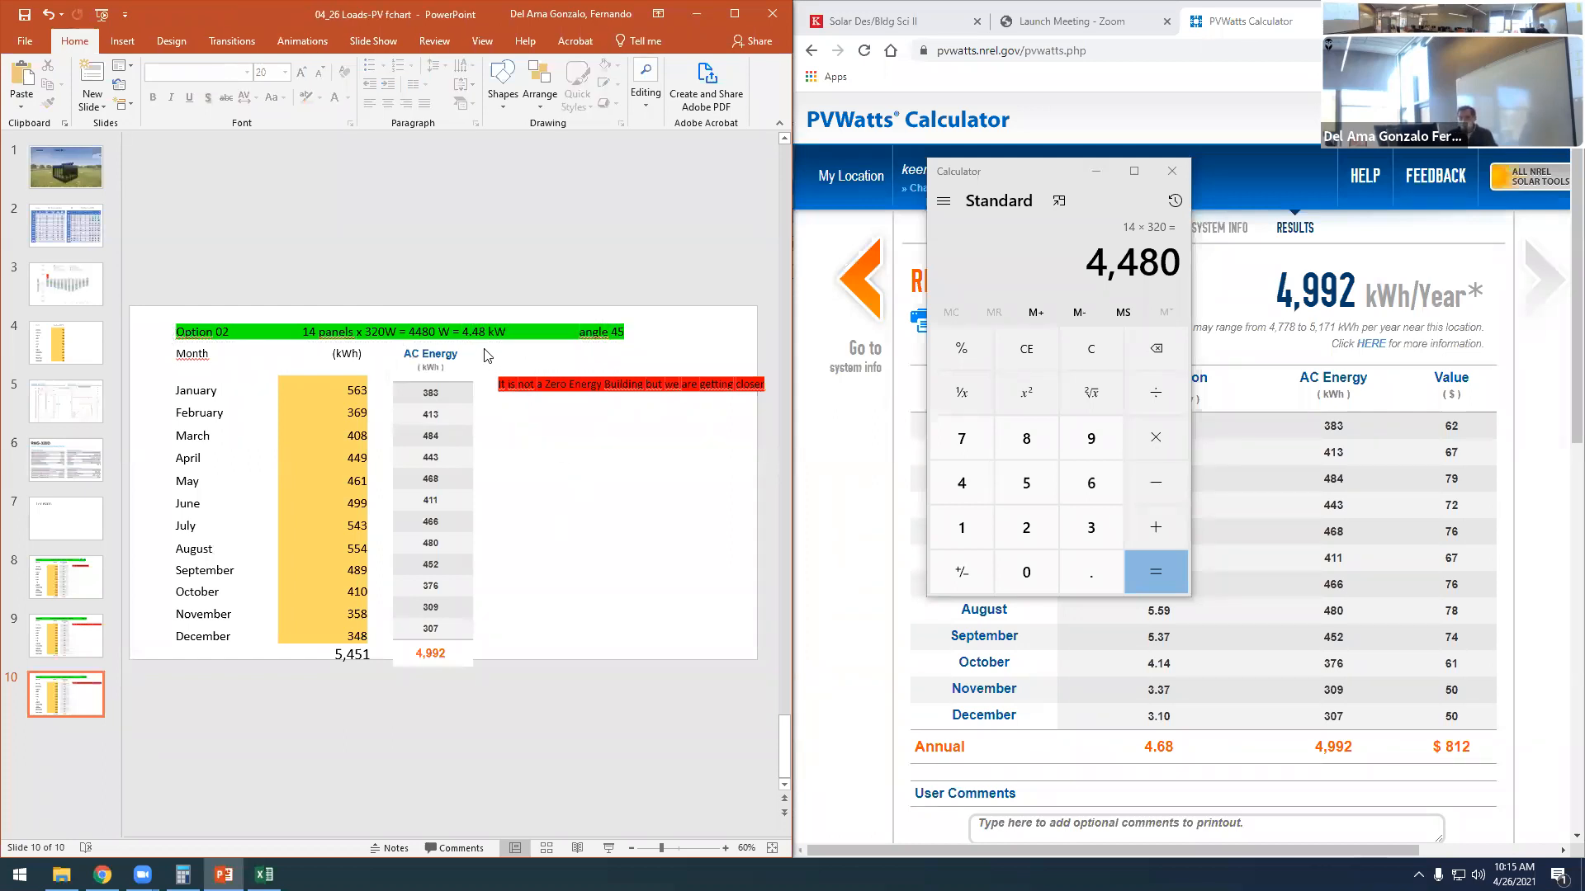
- Return to the PVWatts system info, set the DC system size to 4.48 kW and rerun the results
{"action": "left_click", "coordinate": [1095, 178]}
{"action": "left_click", "coordinate": [832, 294]}
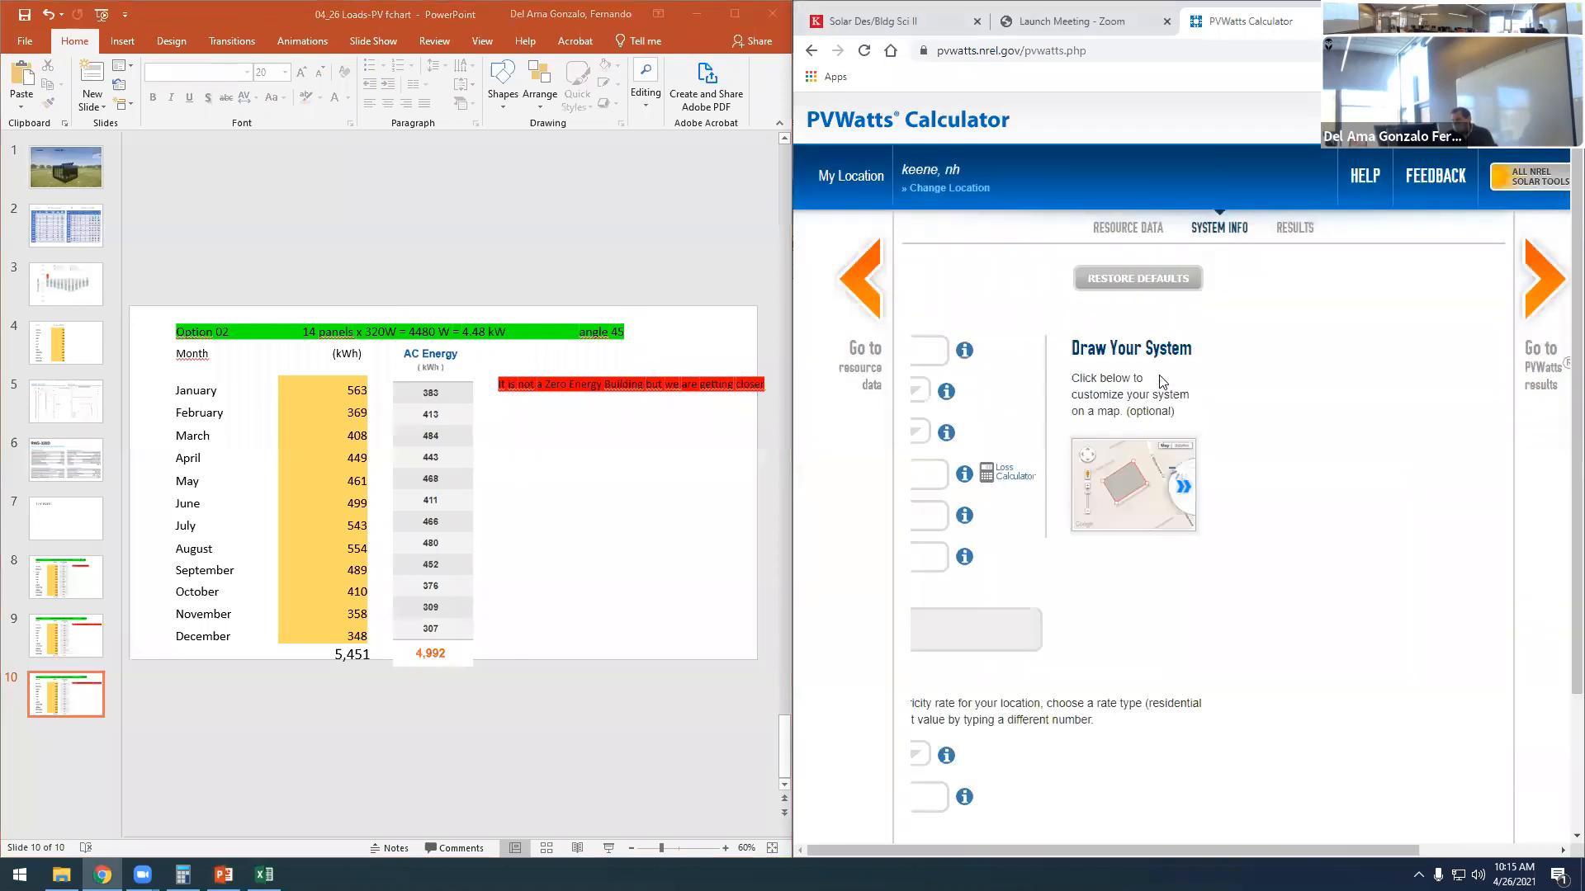
{"action": "left_click", "coordinate": [1104, 353]}
{"action": "type", "text": "4.48"}
{"action": "left_click", "coordinate": [1421, 613]}
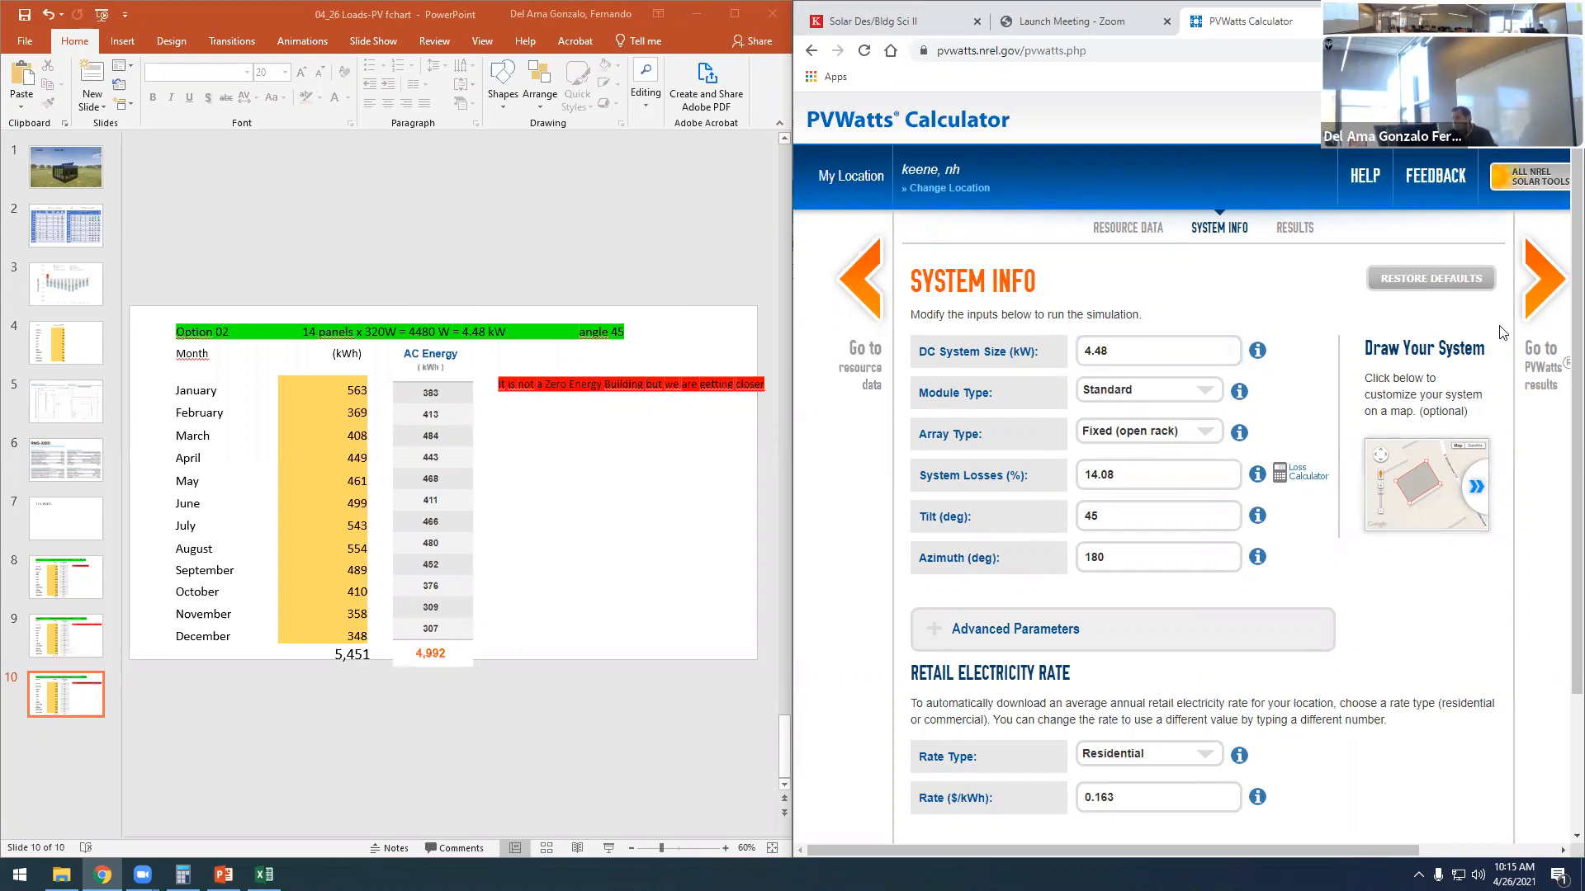
{"action": "left_click", "coordinate": [1540, 281]}
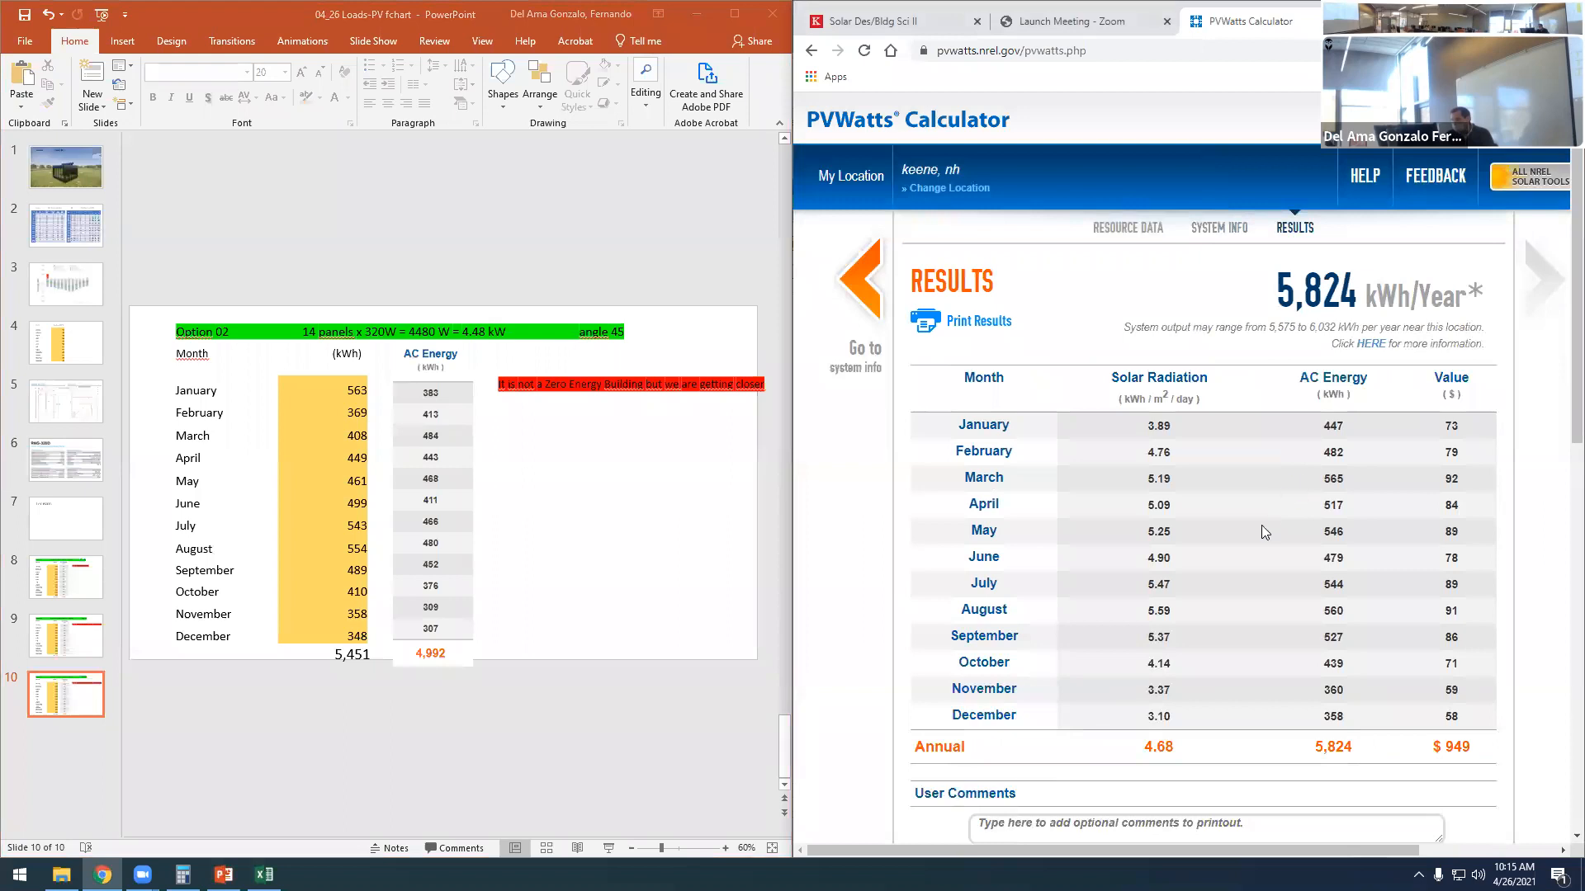
- Delete the old AC Energy image from the 14-panel slide and renumber its heading as Option 03
{"action": "left_click", "coordinate": [438, 568]}
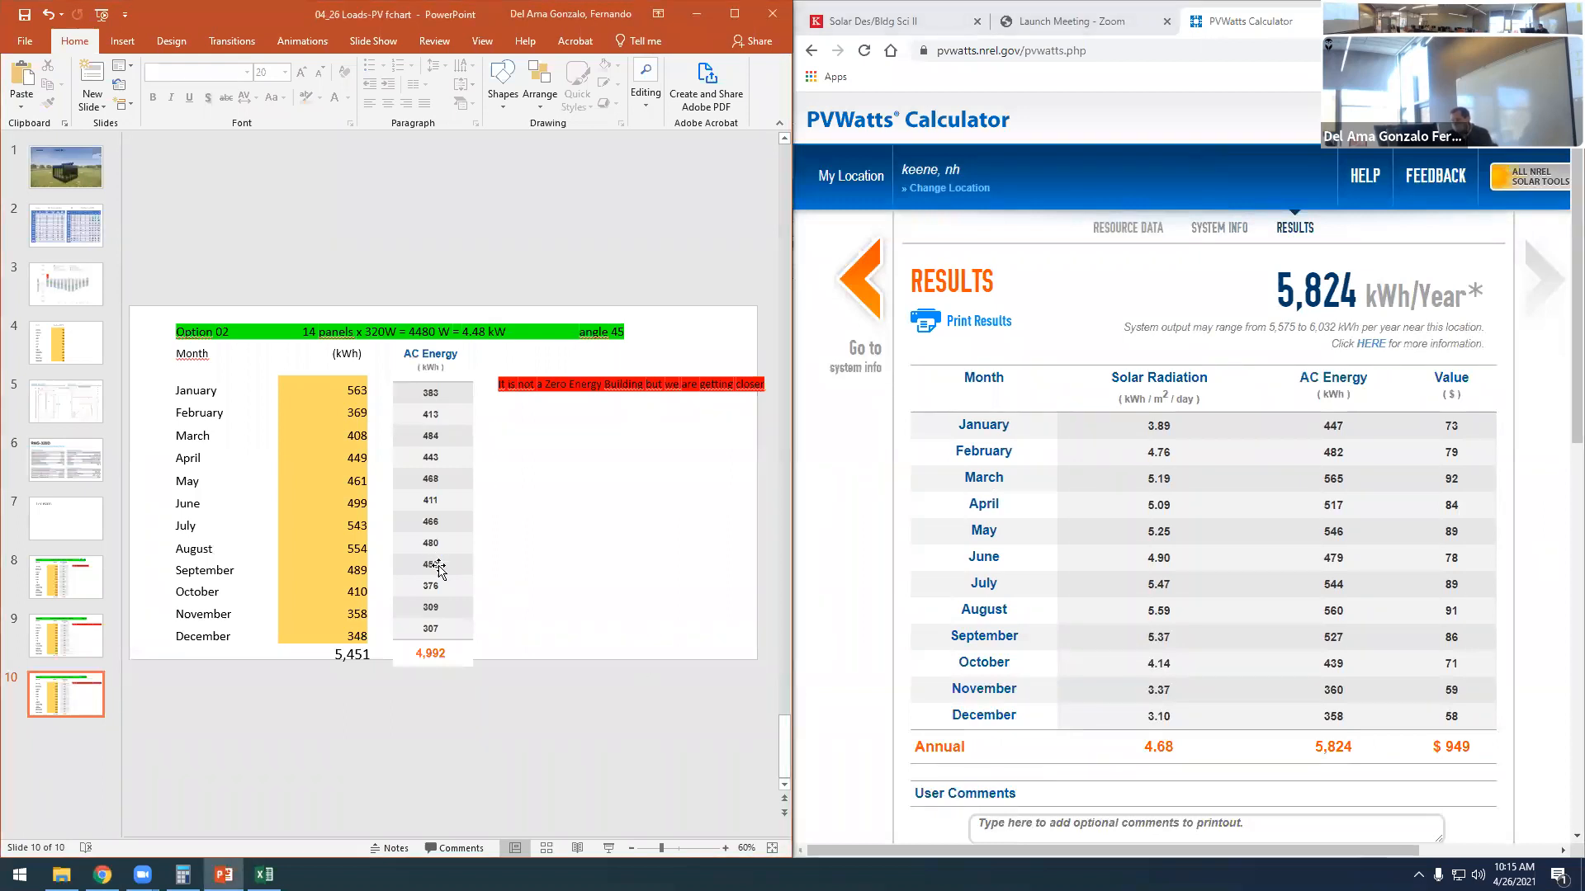
{"action": "key", "text": "Delete"}
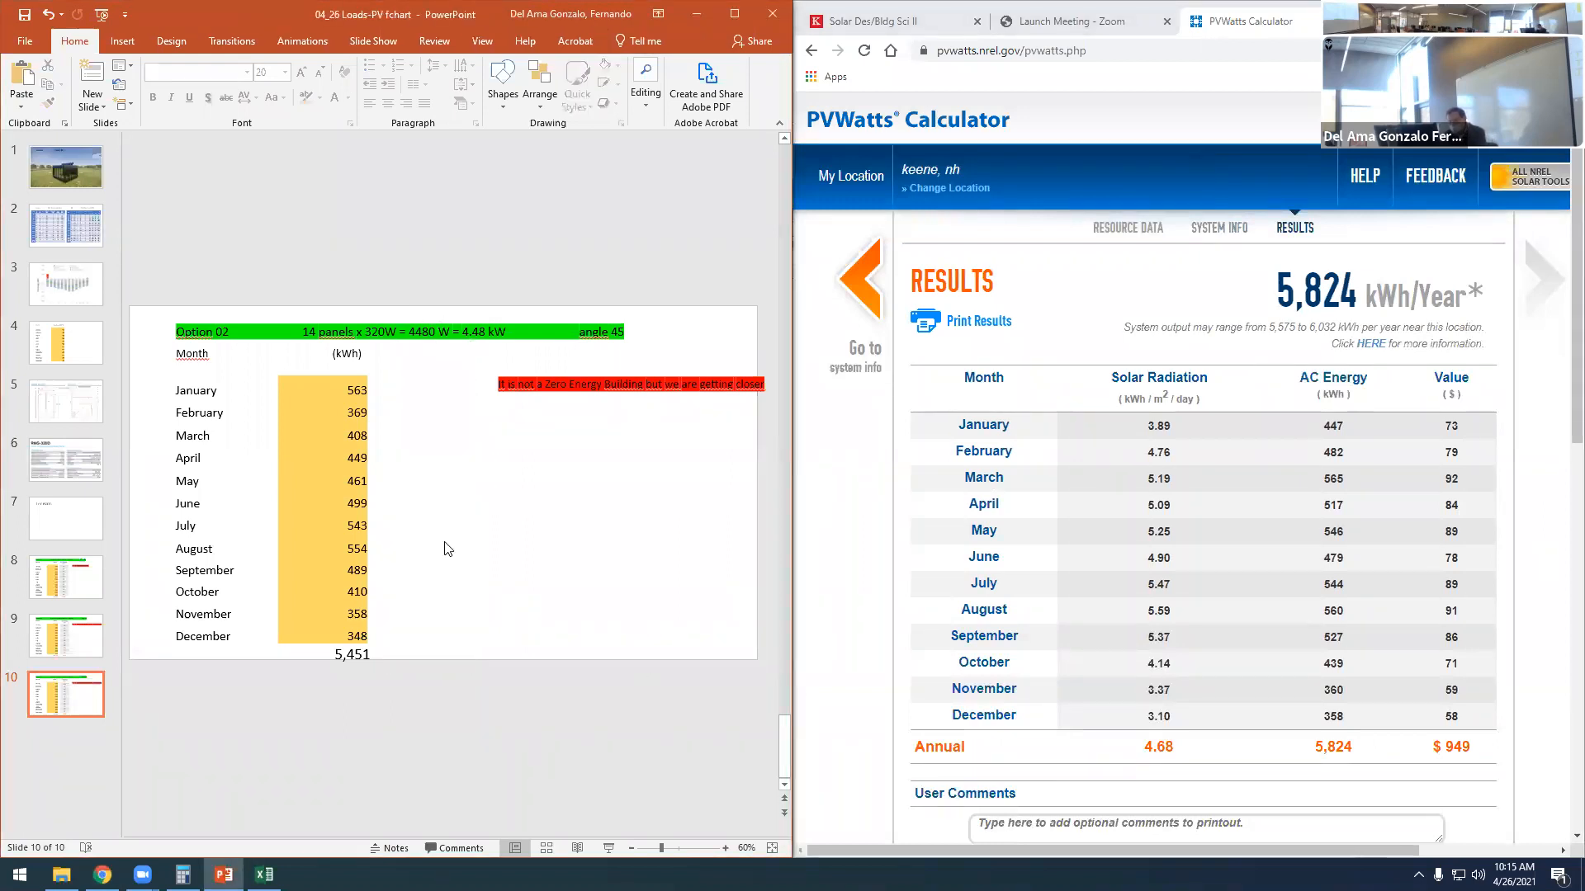
{"action": "left_click", "coordinate": [232, 337]}
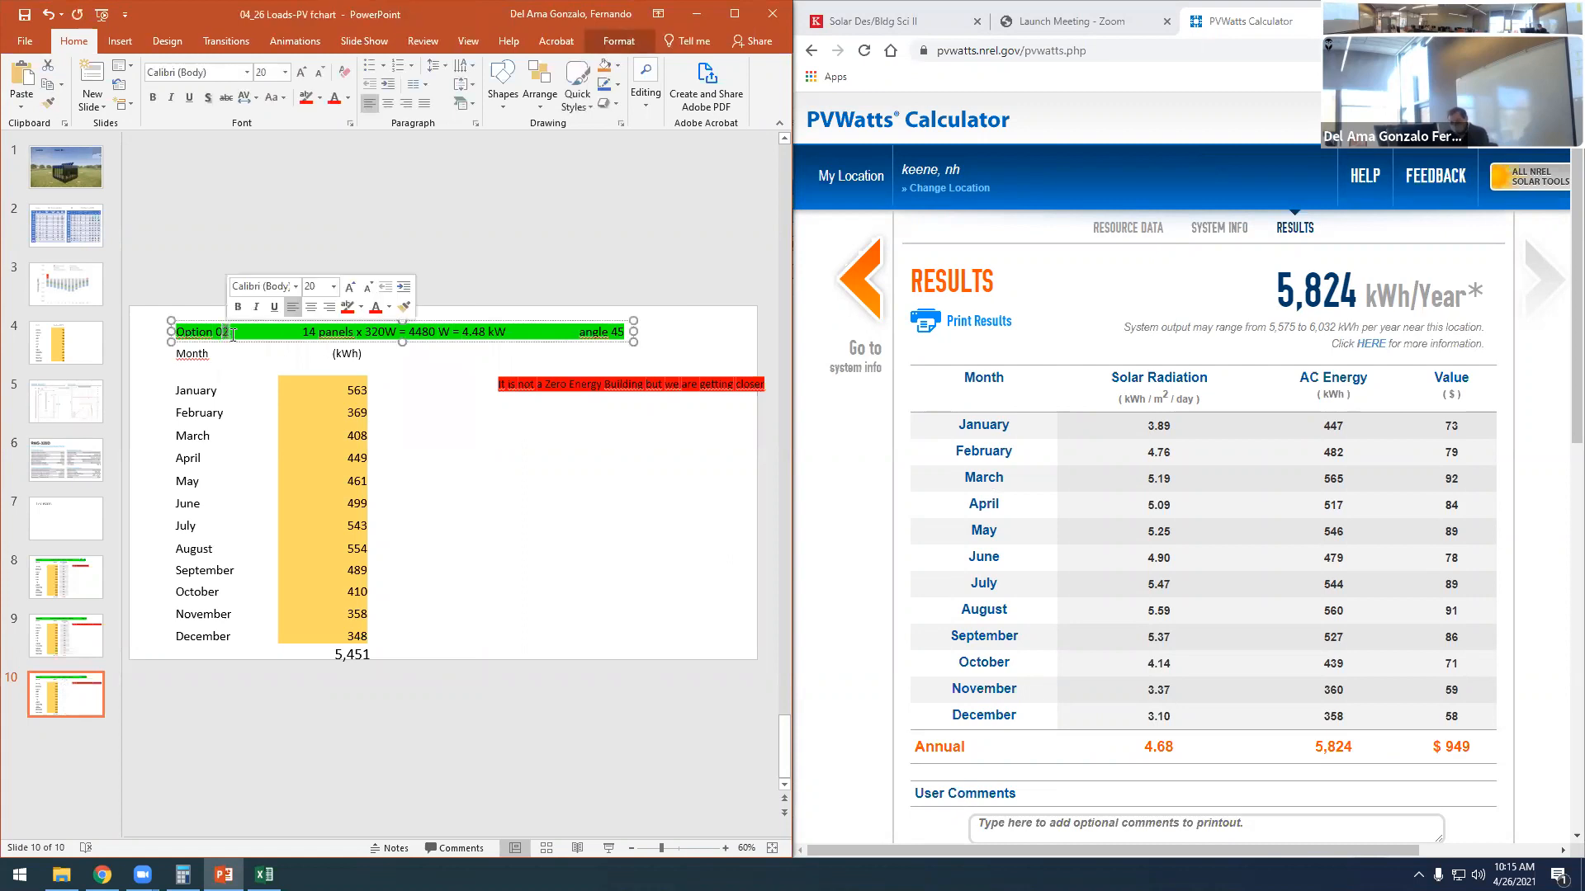
{"action": "type", "text": "3"}
{"action": "left_click", "coordinate": [570, 585]}
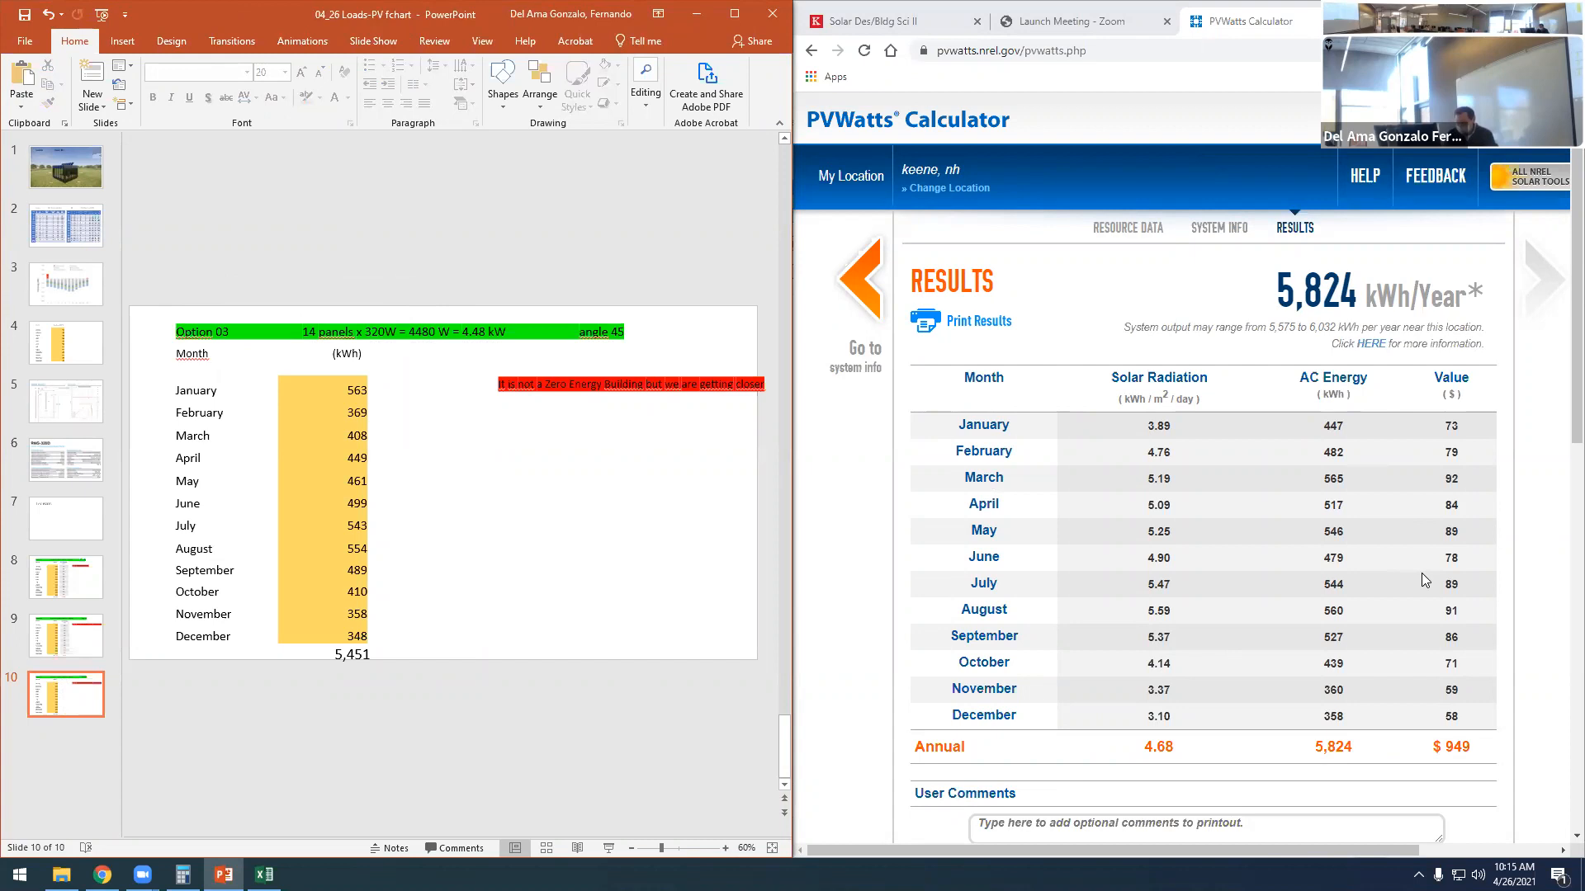
- Snip the new PVWatts AC Energy column from its header through the annual total
{"action": "key", "text": "alt+shift+d"}
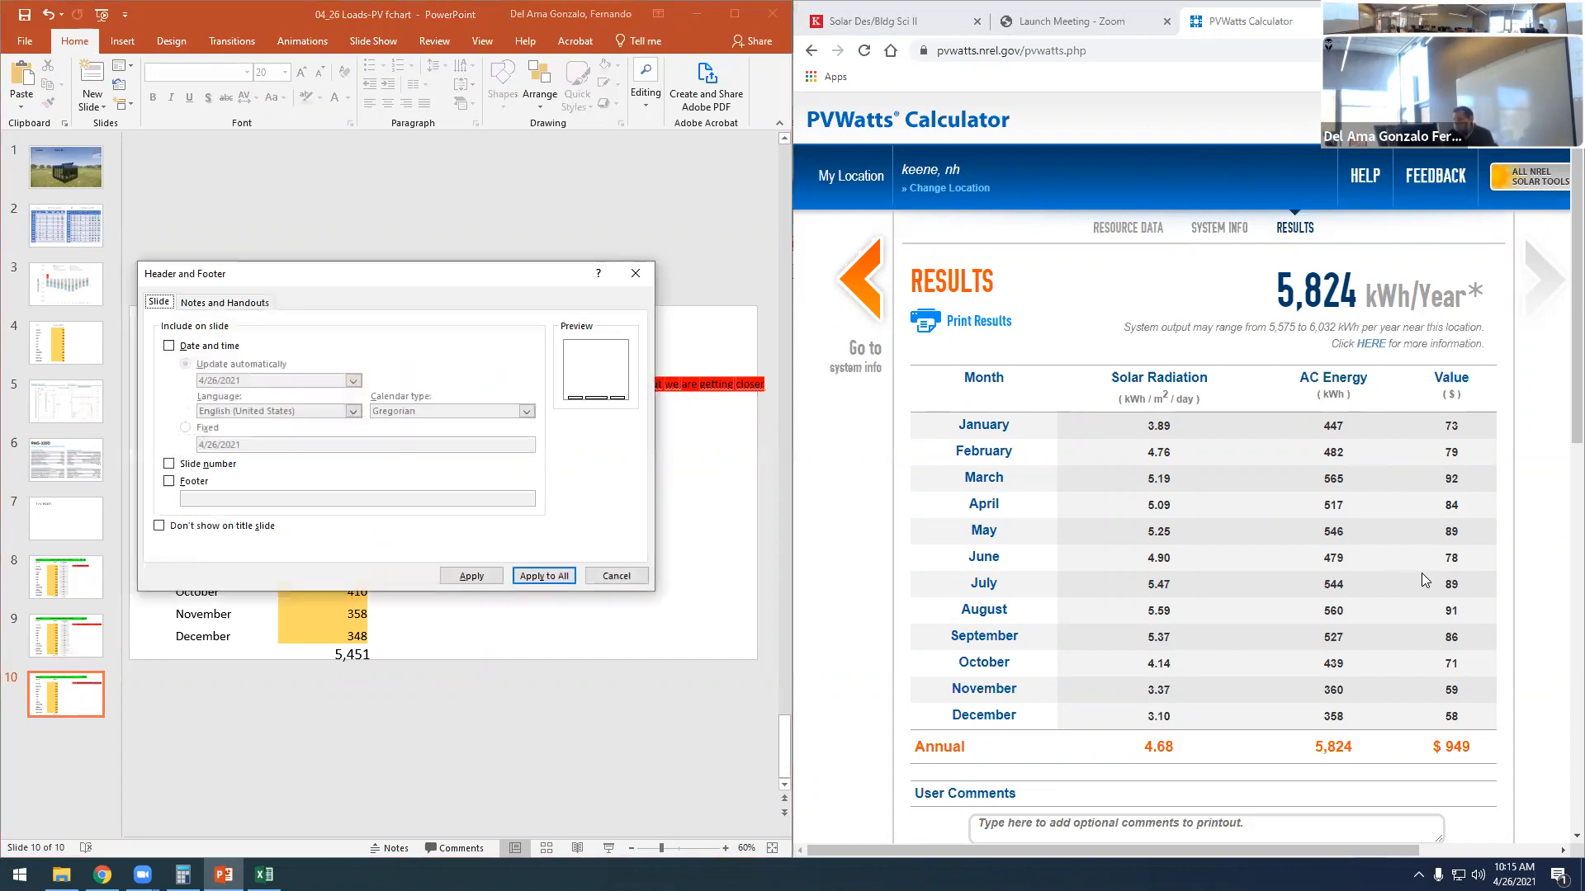
{"action": "left_click", "coordinate": [610, 577]}
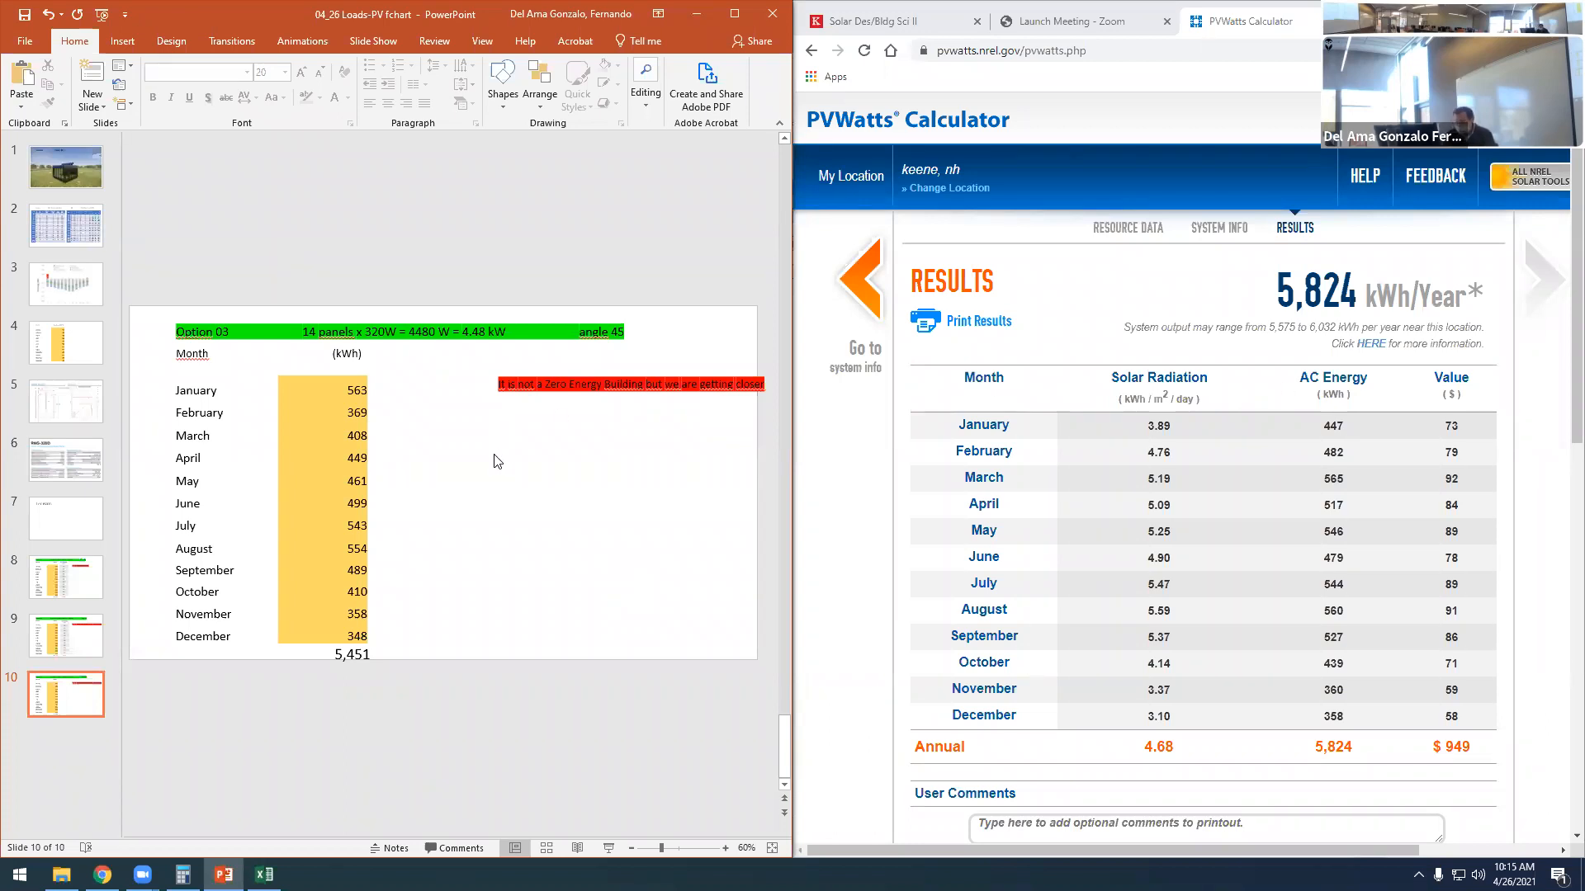
{"action": "key", "text": "super+shift+s"}
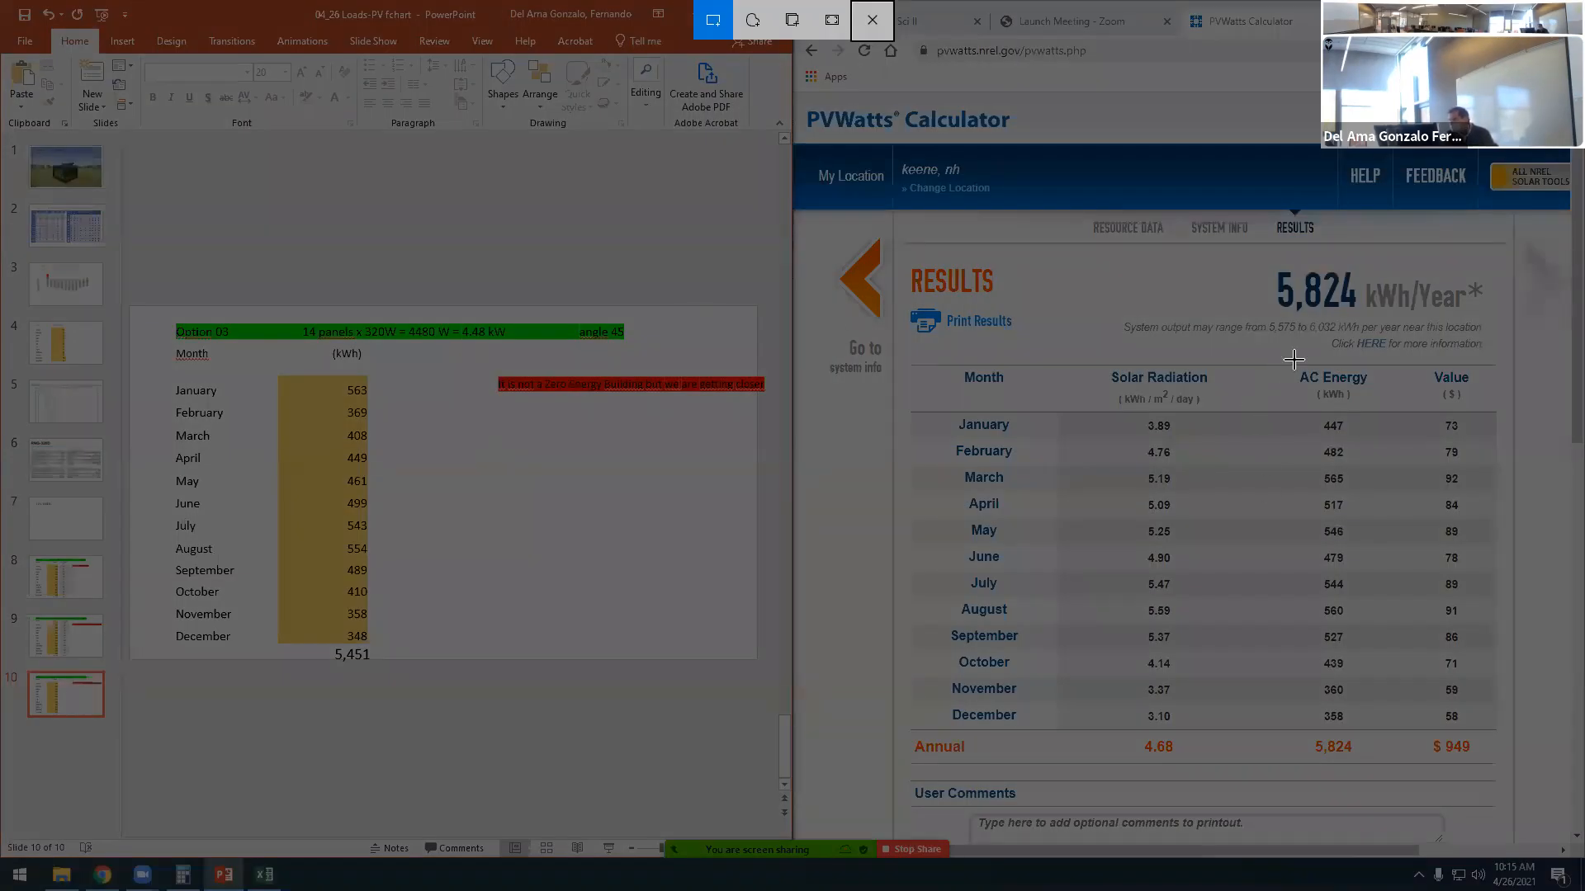
{"action": "left_click_drag", "start_coordinate": [1294, 366], "coordinate": [1376, 761]}
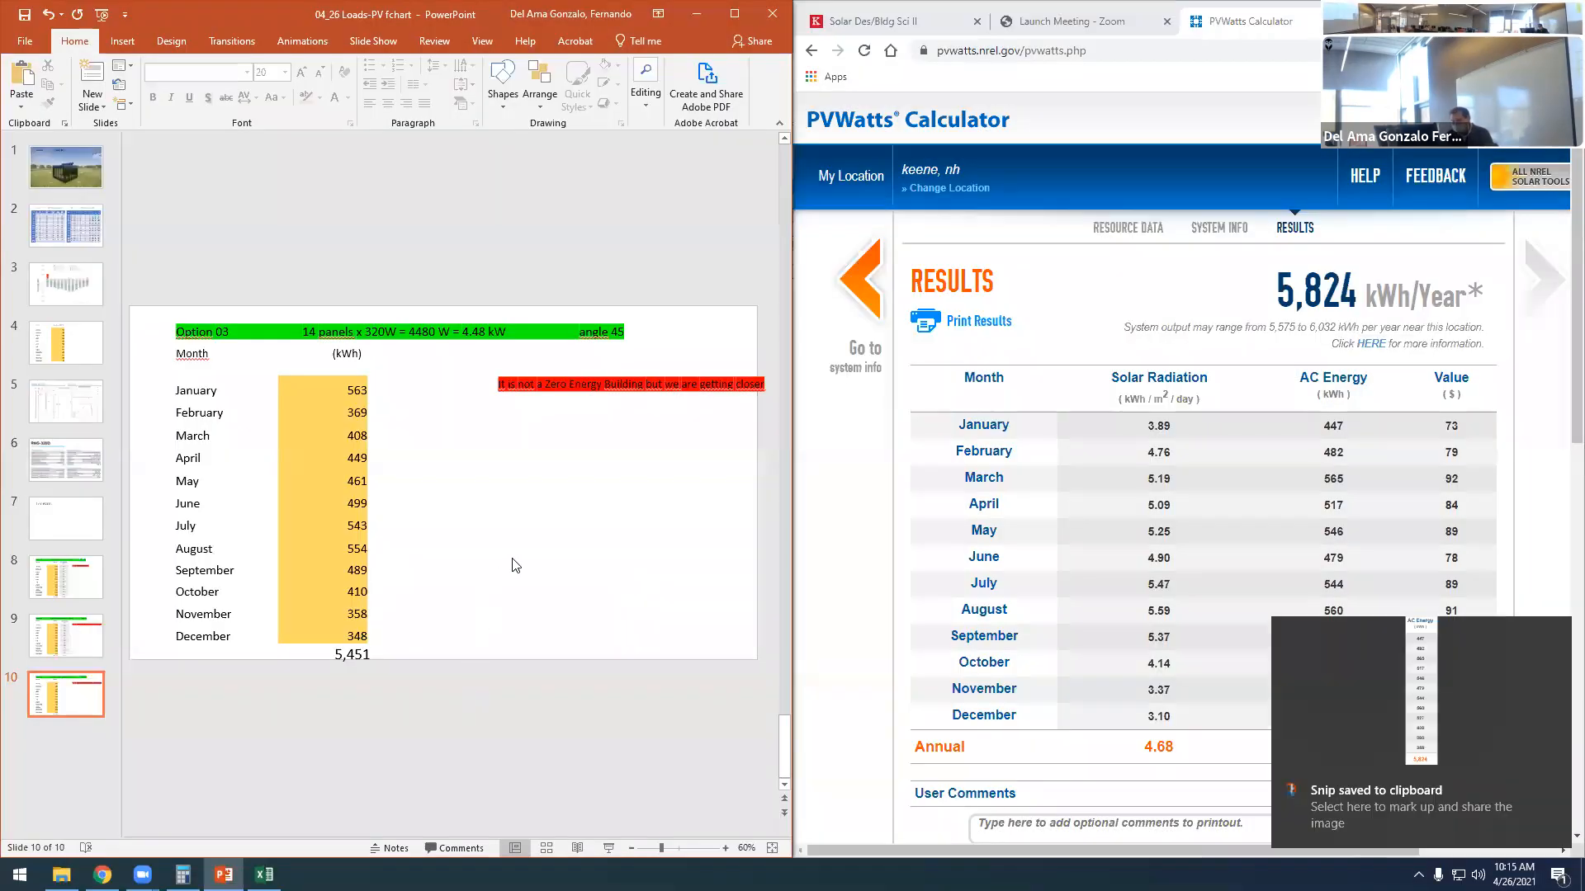
- Paste the snip on the Option 03 slide and enlarge it to line up beside the monthly loads and annual total
{"action": "key", "text": "ctrl+v"}
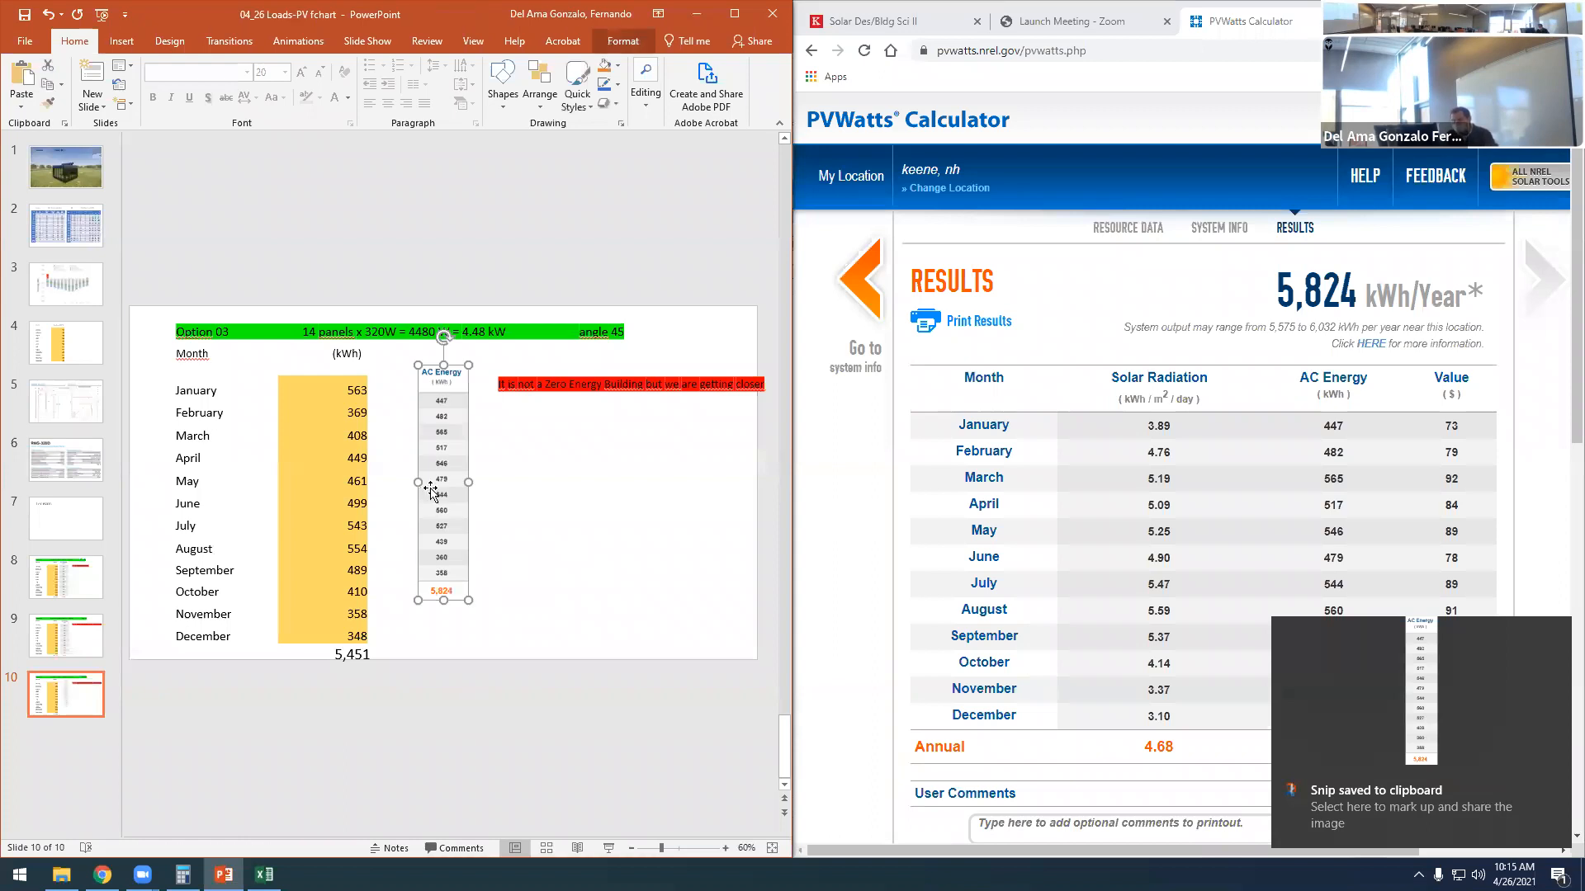
{"action": "mouse_move", "coordinate": [443, 485]}
{"action": "left_mouse_down"}
{"action": "mouse_move", "coordinate": [430, 468]}
{"action": "mouse_move", "coordinate": [417, 478]}
{"action": "left_mouse_up"}
{"action": "left_click_drag", "start_coordinate": [416, 588], "coordinate": [417, 667]}
{"action": "left_click_drag", "start_coordinate": [446, 512], "coordinate": [474, 509]}
{"action": "left_click", "coordinate": [587, 534]}
- Reword the Option 03 conclusion to "It is a Zero Energy Building" and change its highlight to green
{"action": "left_click", "coordinate": [573, 384]}
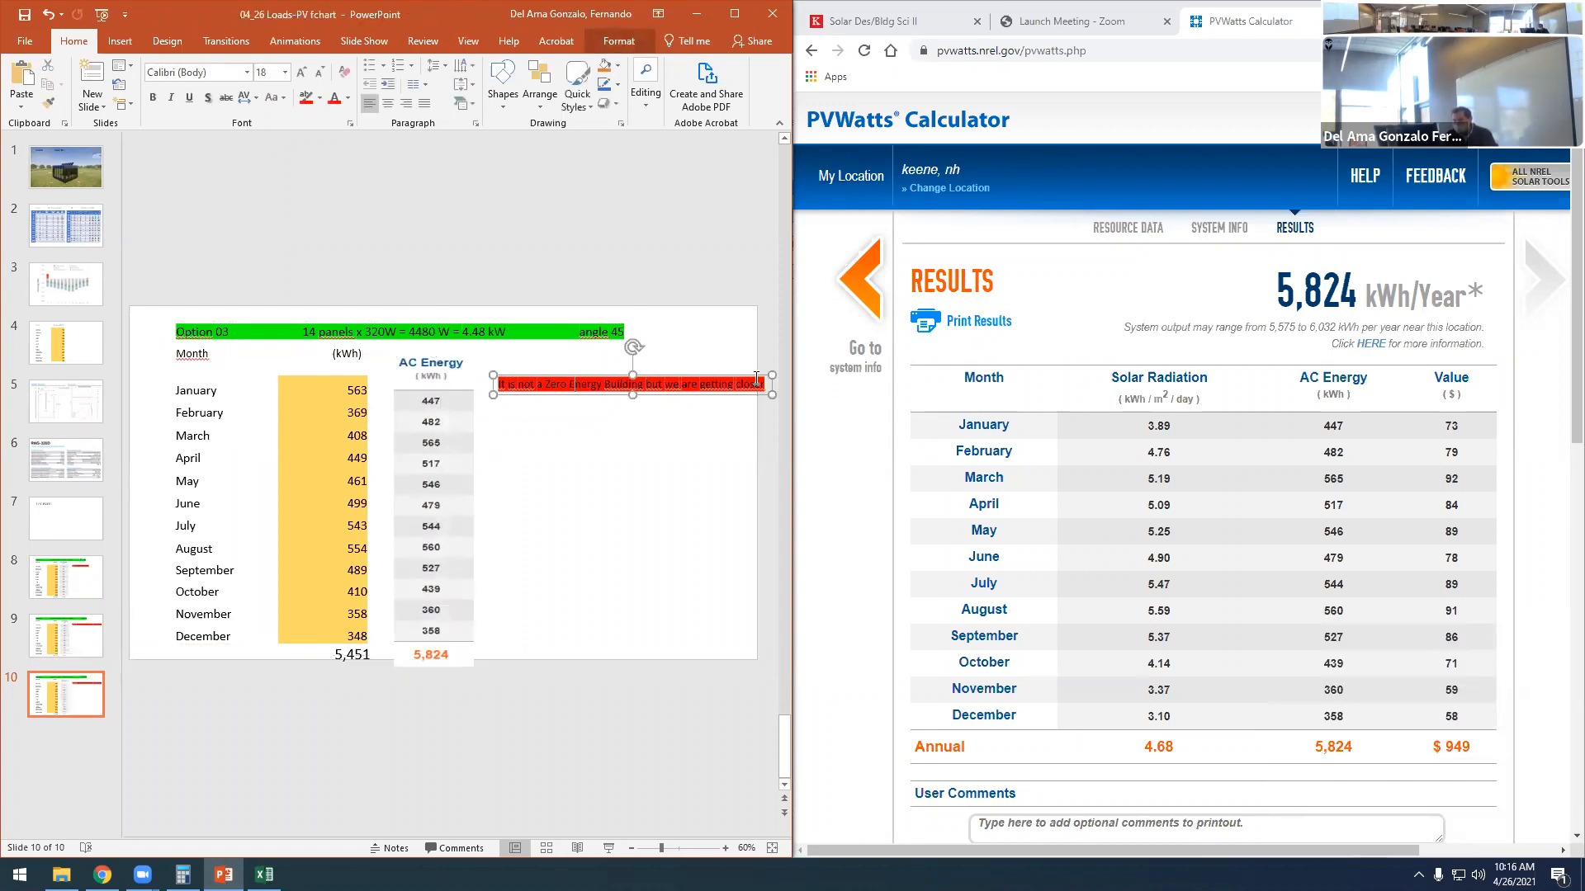
{"action": "left_click_drag", "start_coordinate": [761, 381], "coordinate": [649, 378]}
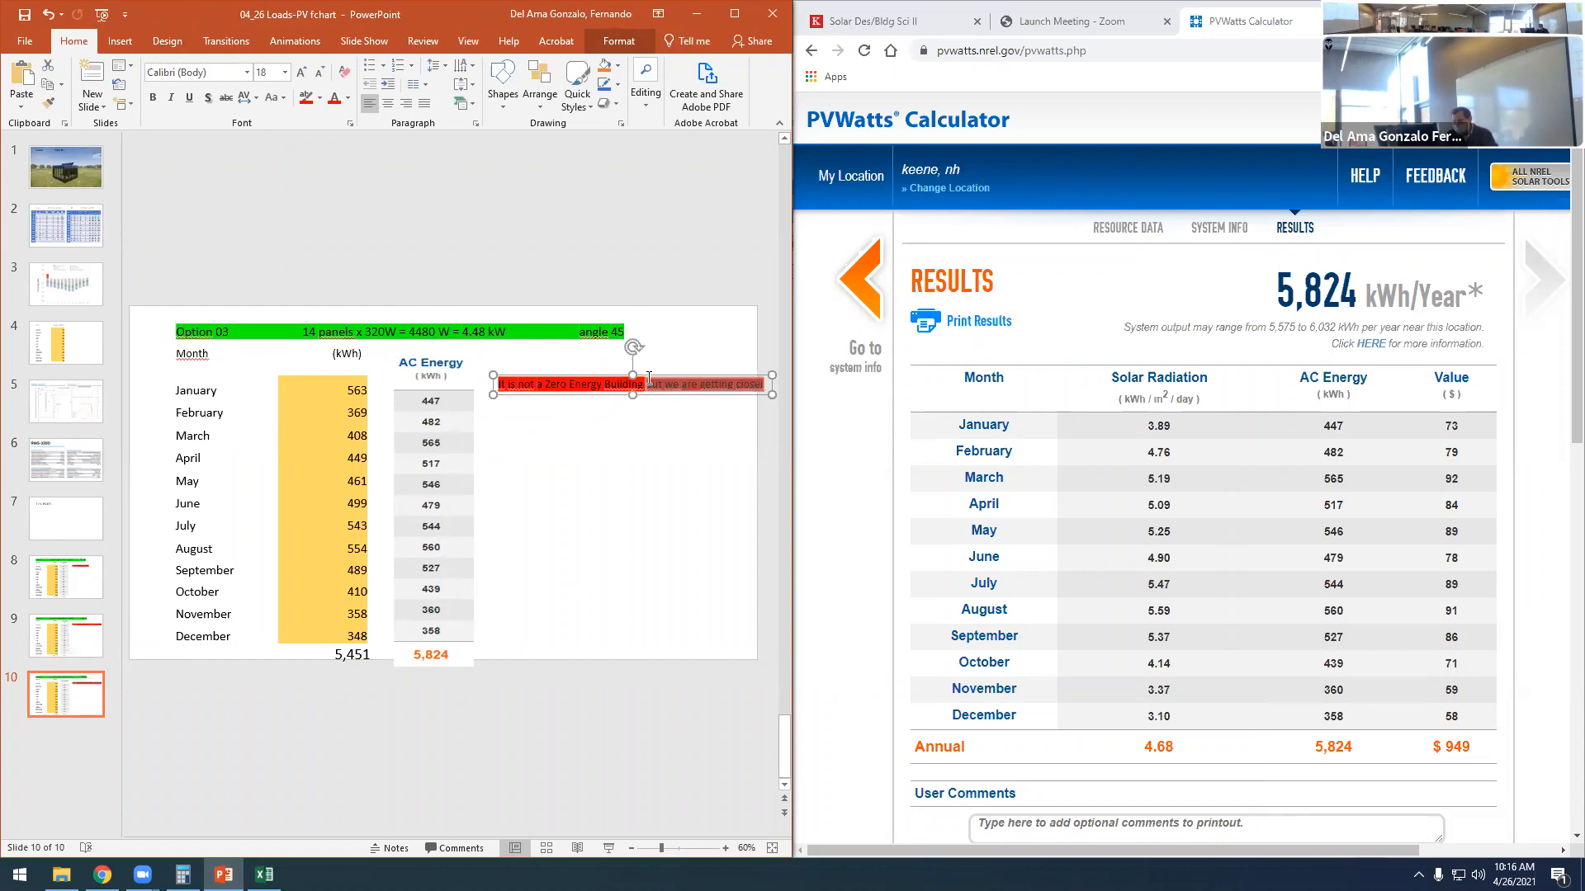
{"action": "key", "text": "BackSpace"}
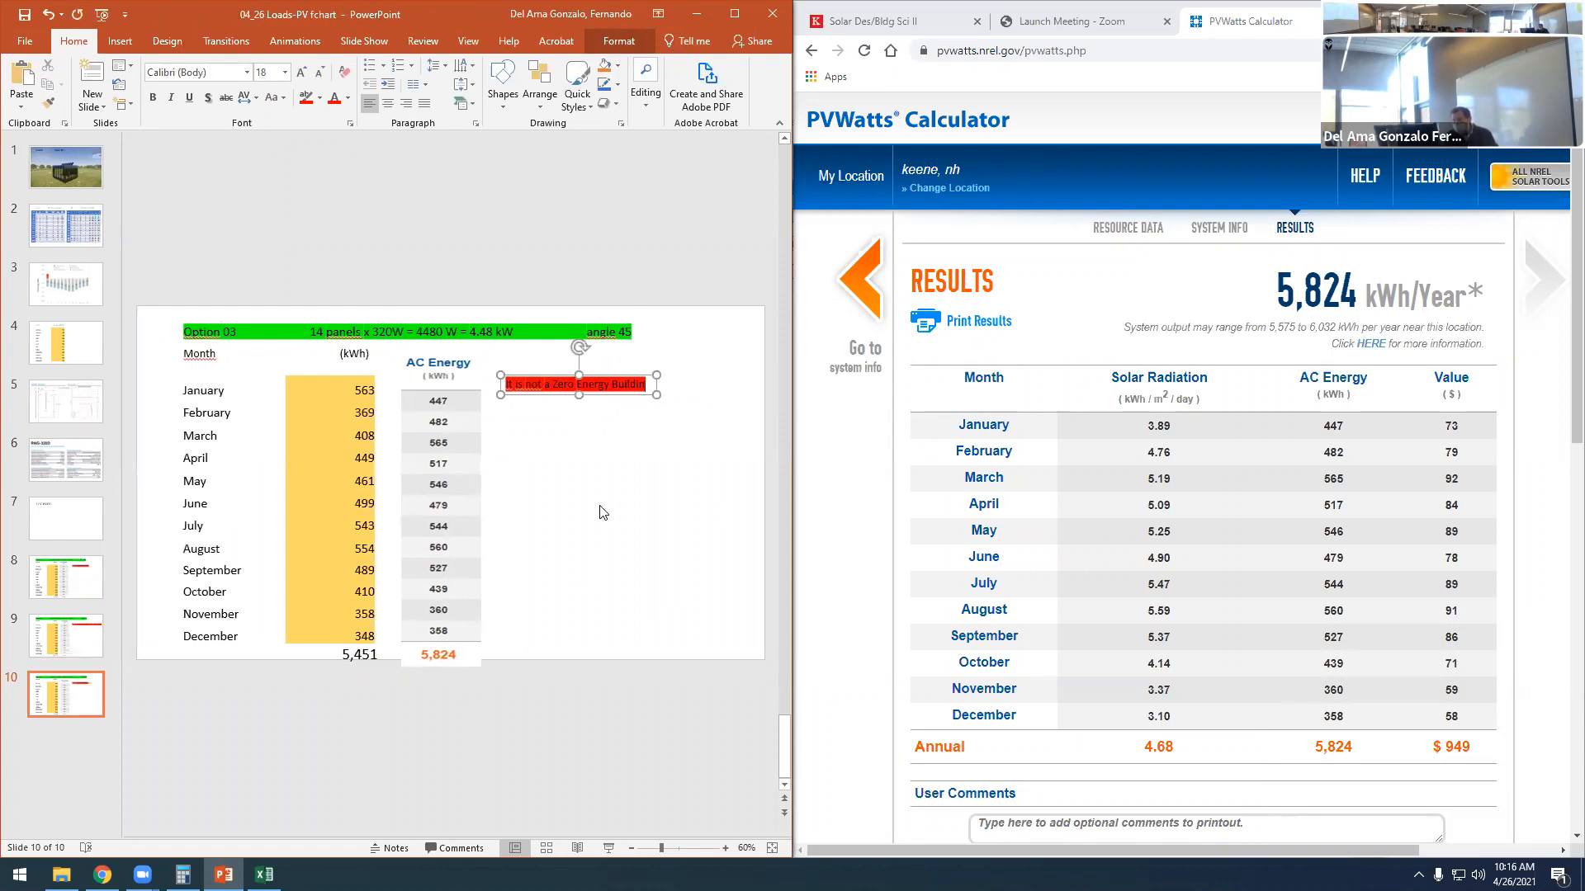
{"action": "type", "text": "g"}
{"action": "double_click", "coordinate": [537, 385]}
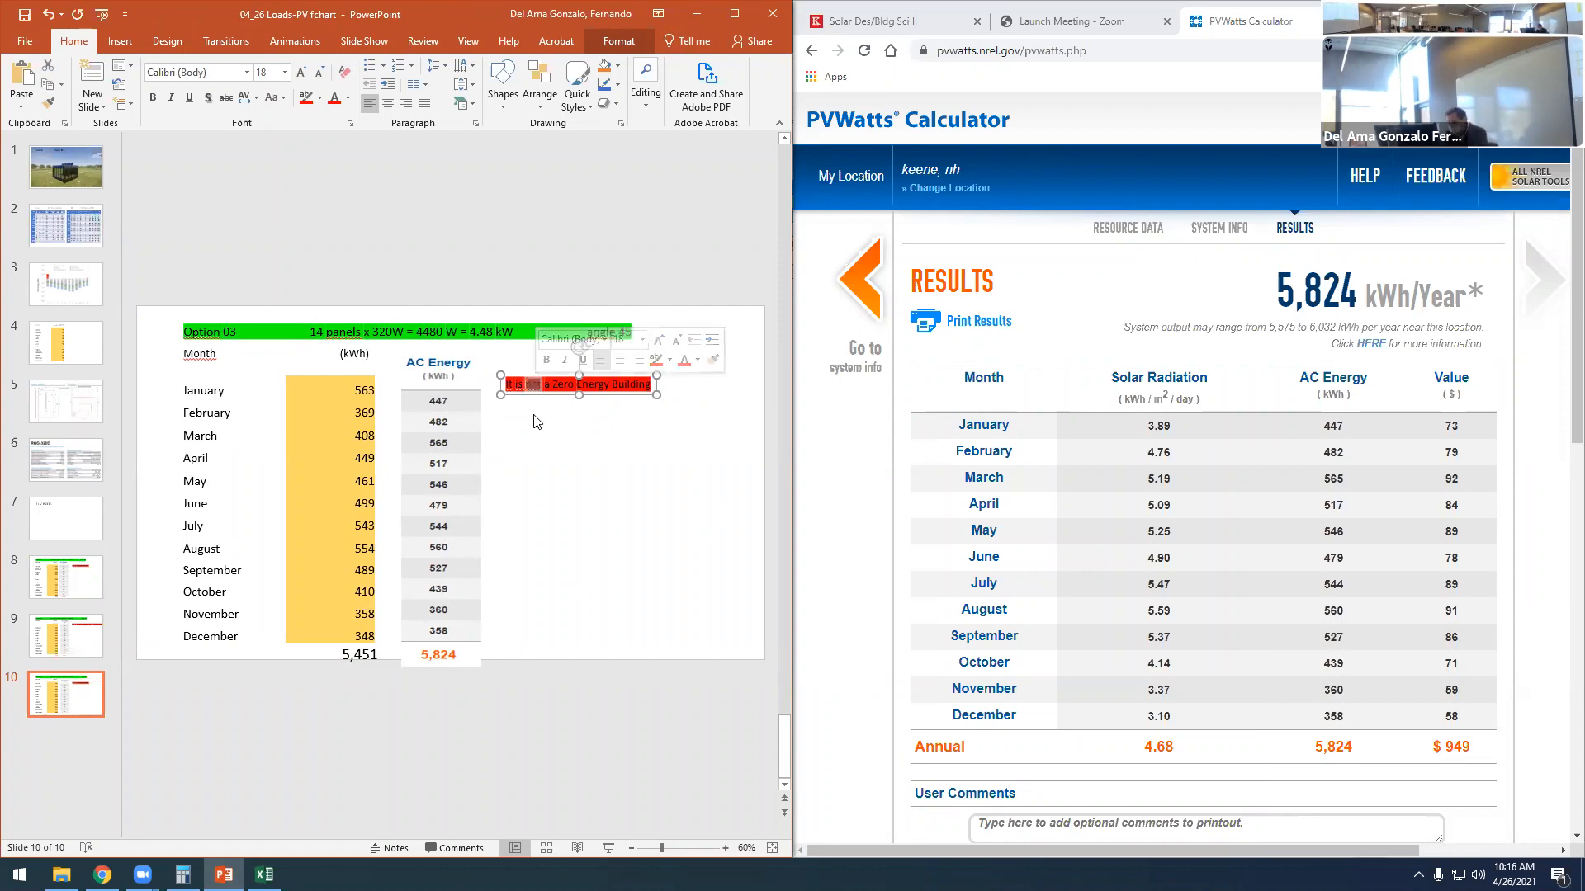
{"action": "key", "text": "BackSpace"}
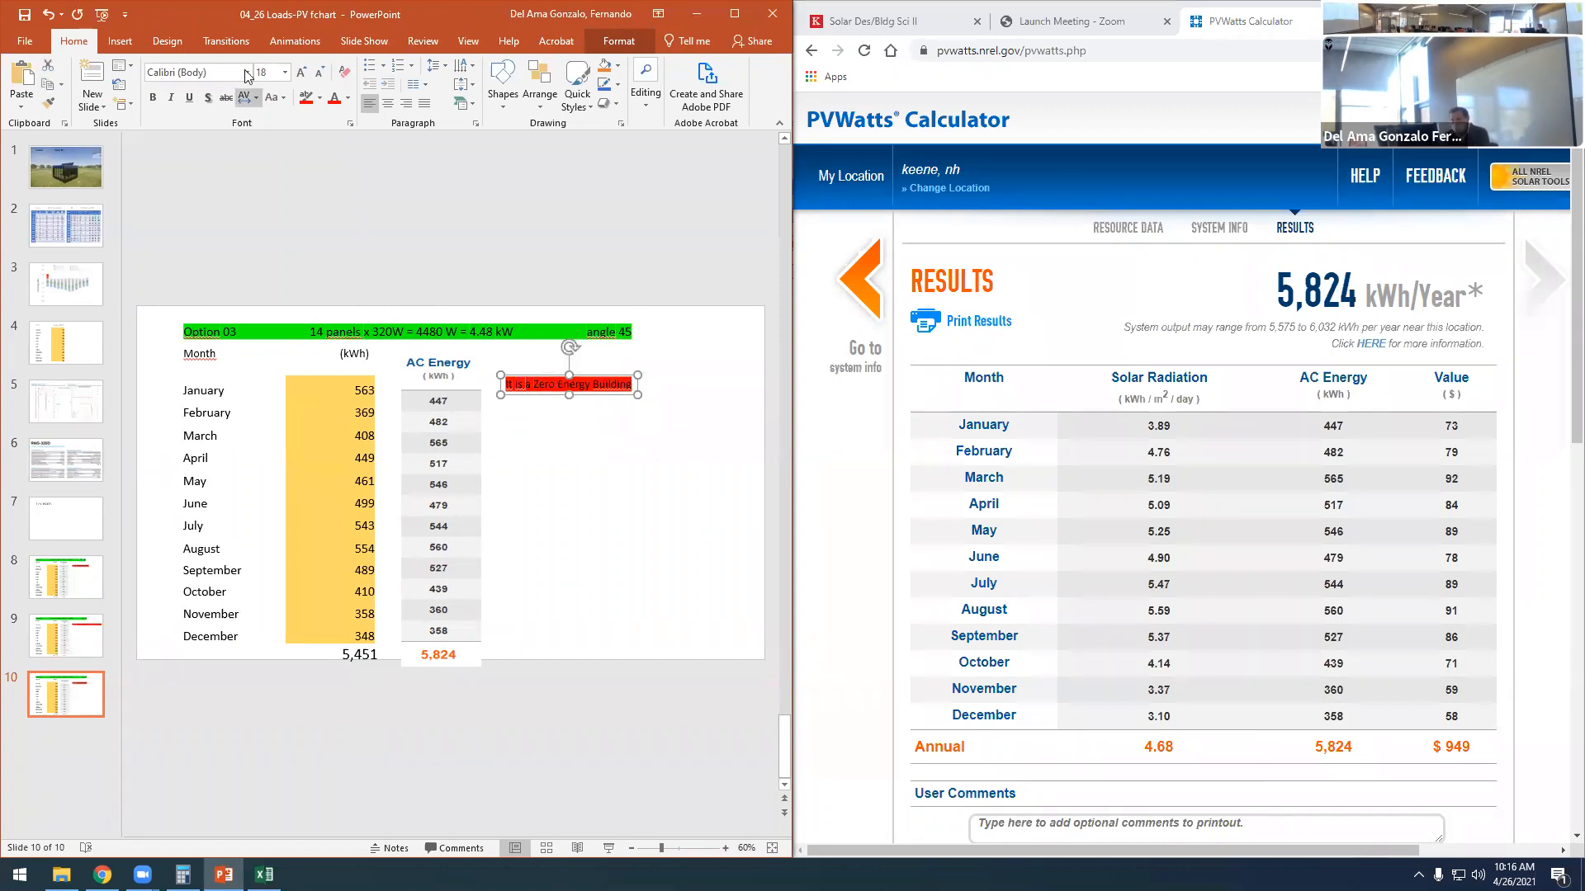
{"action": "left_click", "coordinate": [319, 98]}
{"action": "left_click", "coordinate": [337, 124]}
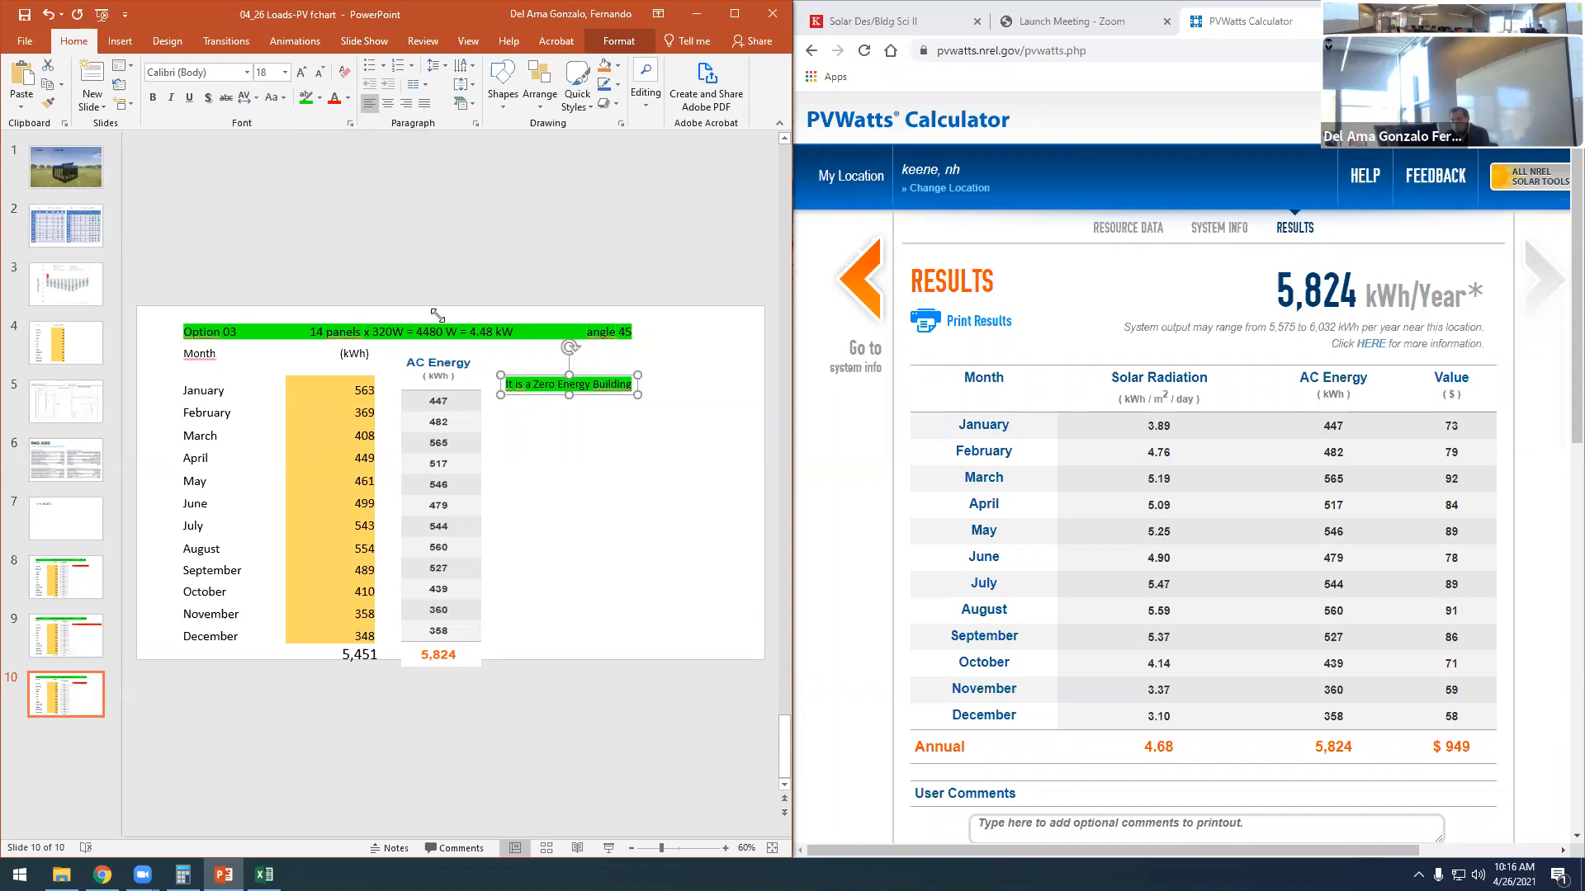
- Move the "It is a Zero Energy Building" conclusion down beside the annual totals on the Option 03 slide
{"action": "left_click", "coordinate": [588, 479]}
{"action": "left_click_drag", "start_coordinate": [547, 387], "coordinate": [541, 656]}
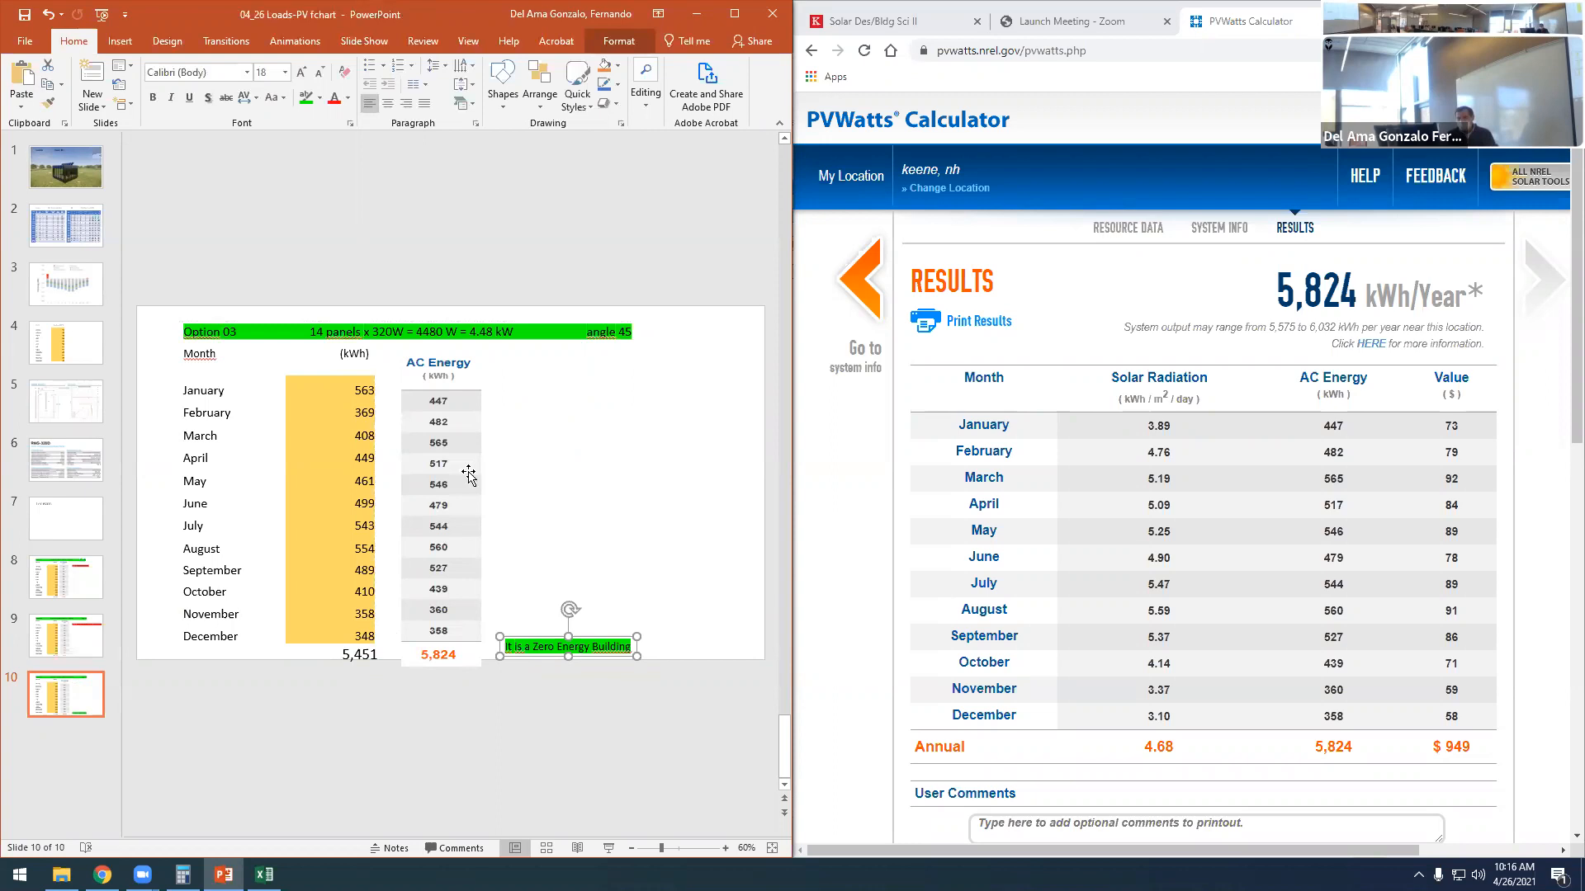
{"action": "left_click", "coordinate": [585, 500]}
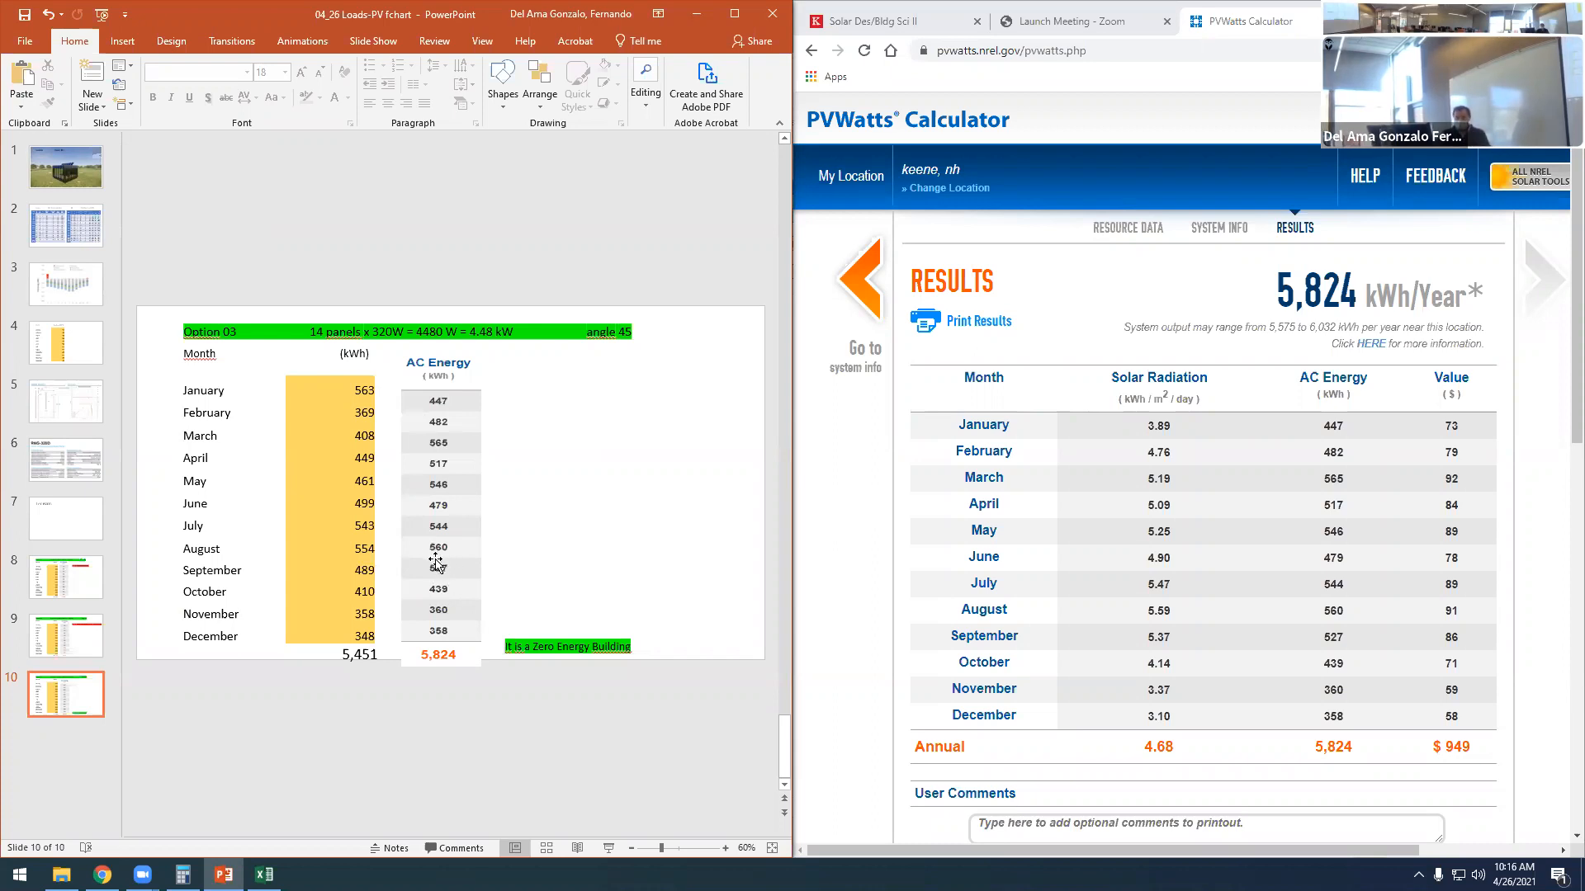
- Nudge the AC Energy image upward and stretch its lower edge so its rows align with the monthly loads and annual total
{"action": "left_click", "coordinate": [473, 552]}
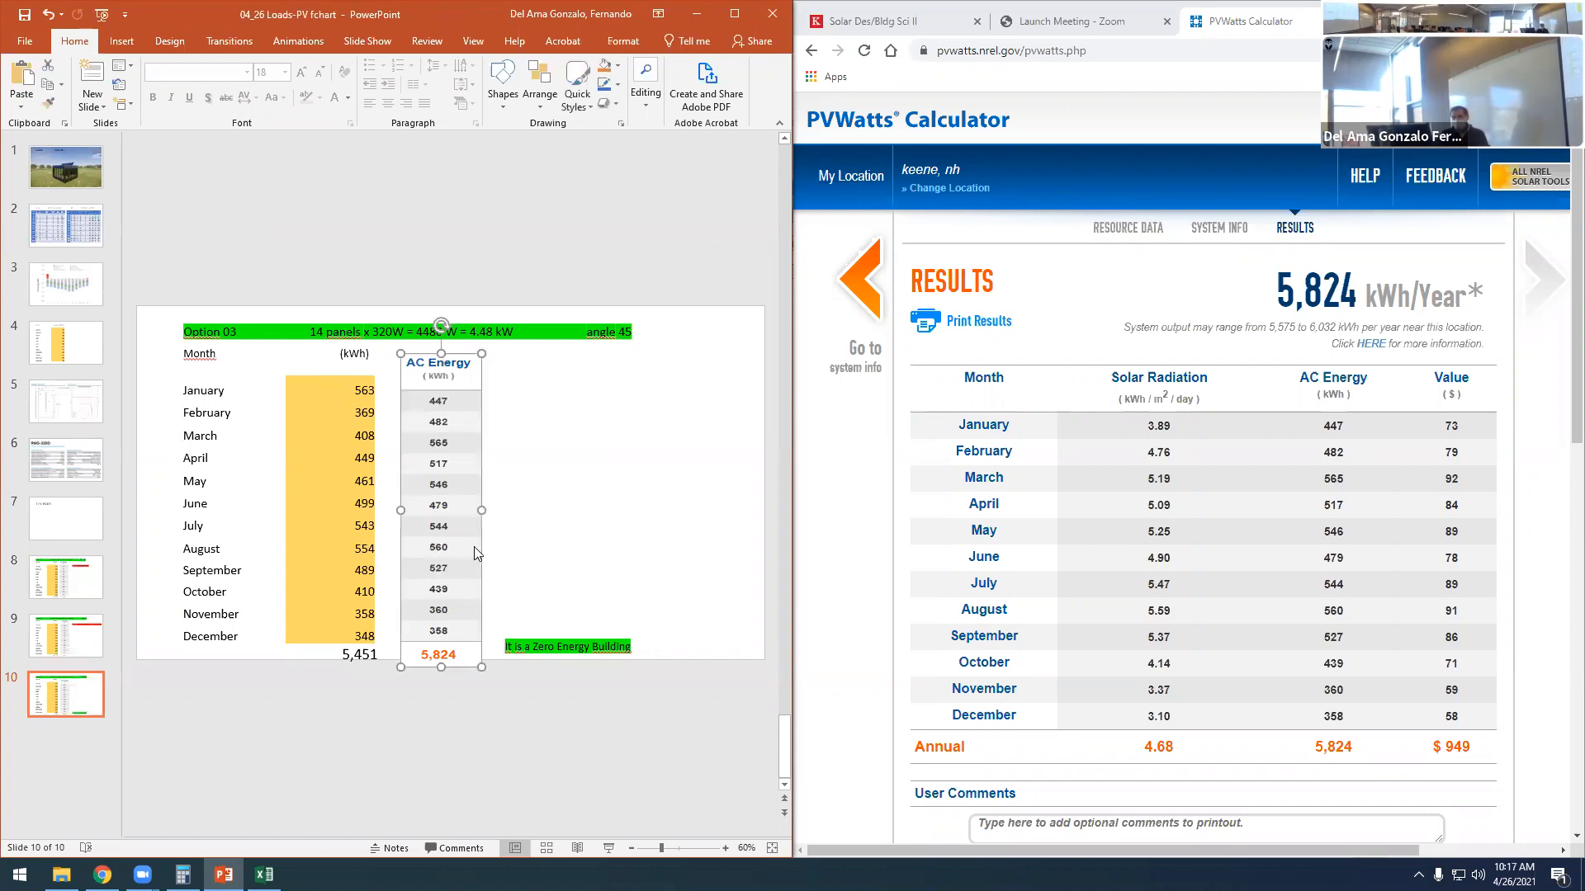
{"action": "key", "text": "Up"}
{"action": "key", "text": "Up"}
{"action": "key", "text": "Up"}
{"action": "key", "text": "Up"}
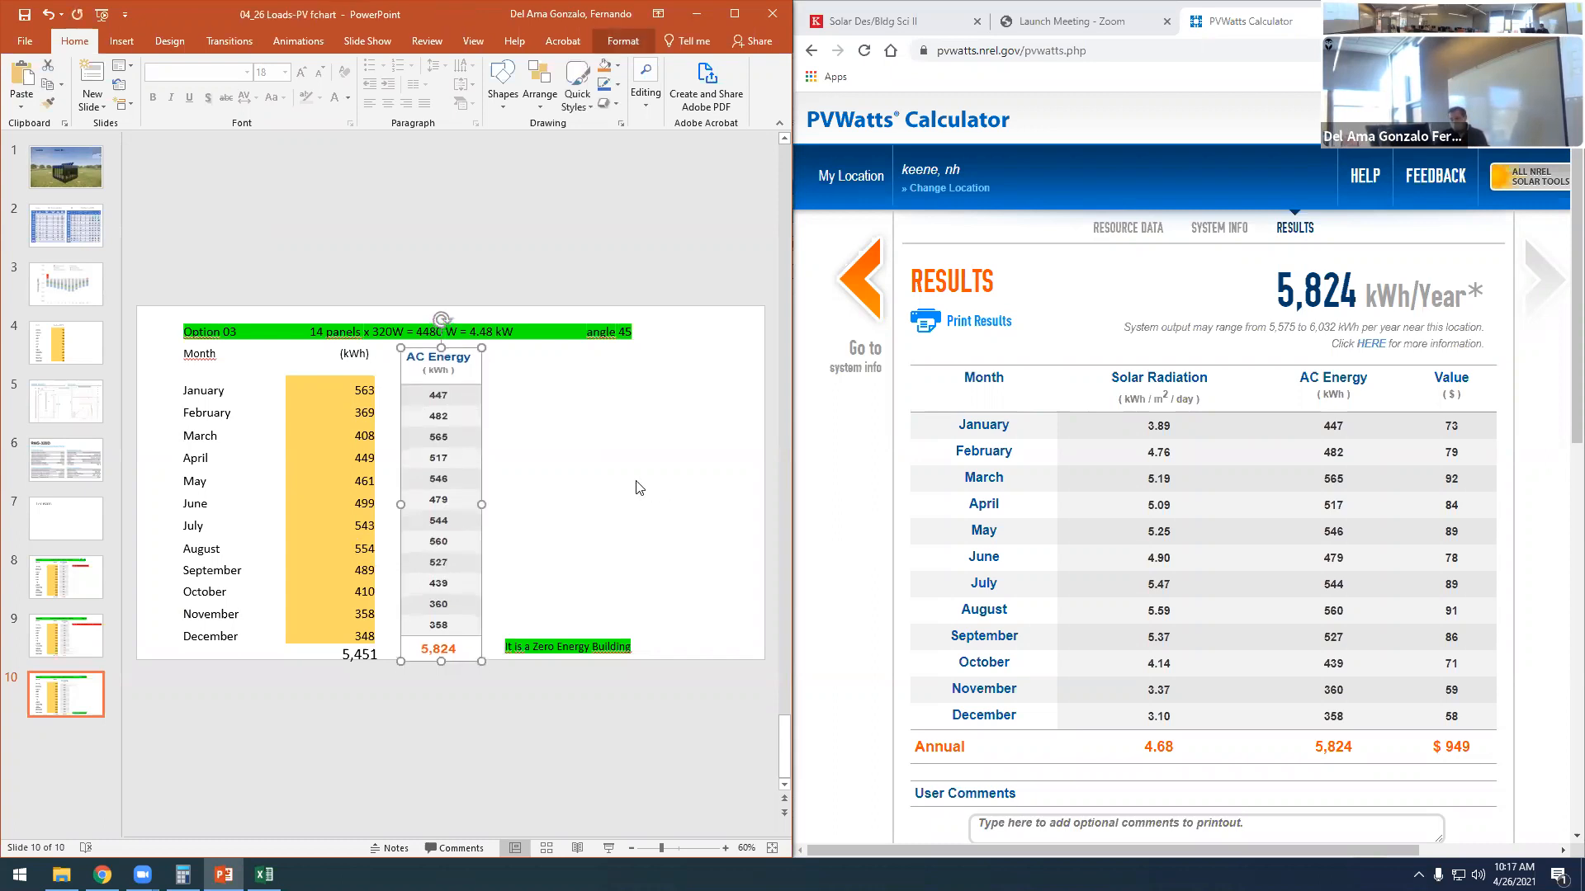
{"action": "key", "text": "Up"}
{"action": "key", "text": "Up"}
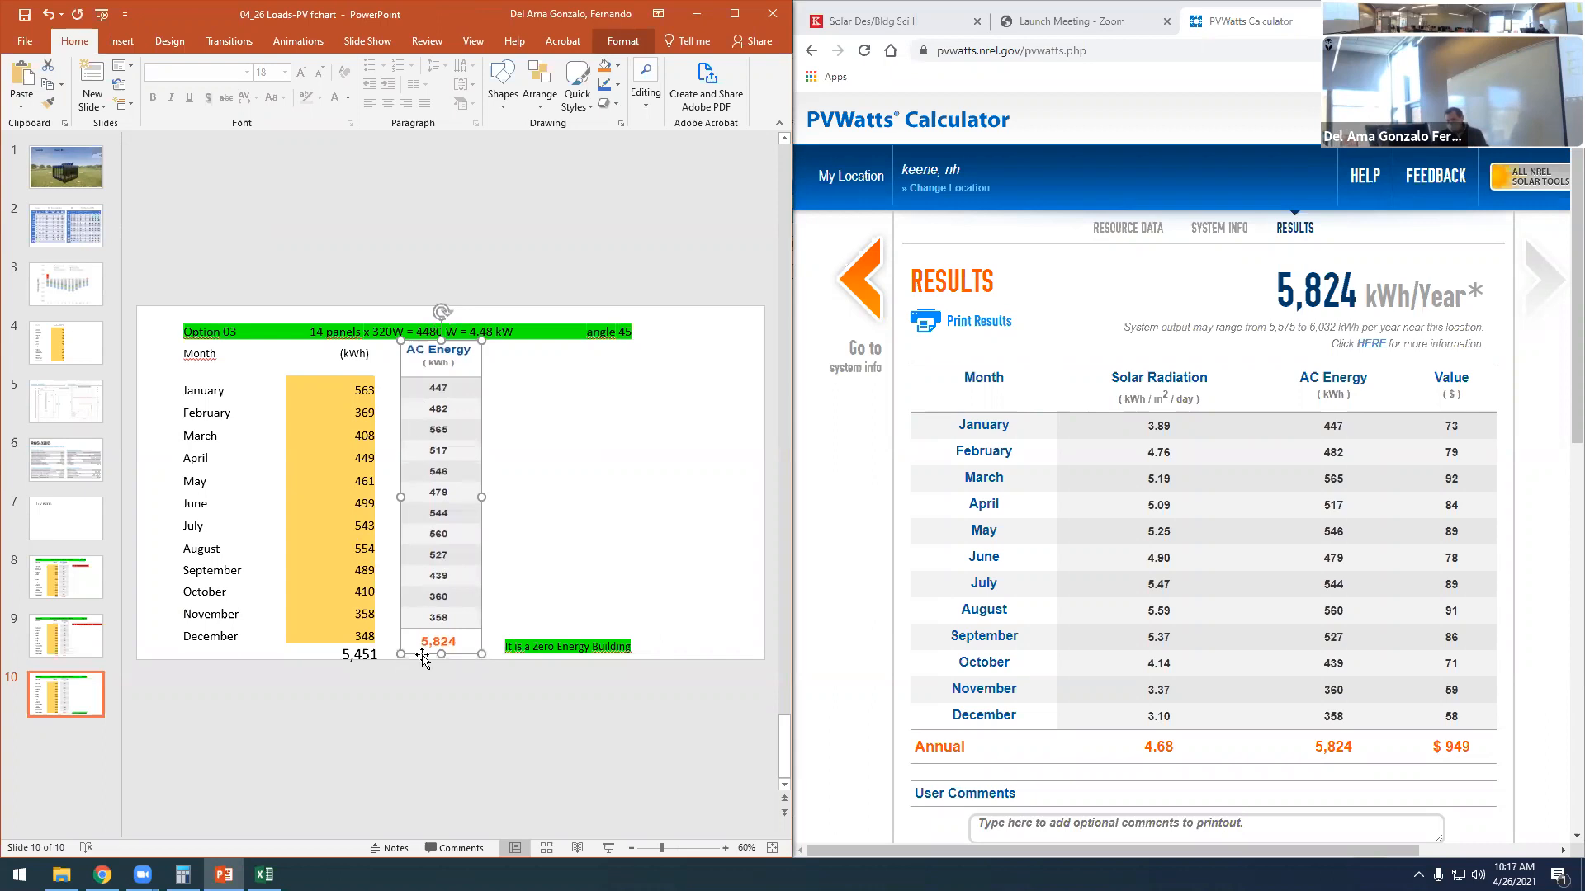
{"action": "left_click_drag", "start_coordinate": [441, 653], "coordinate": [441, 667]}
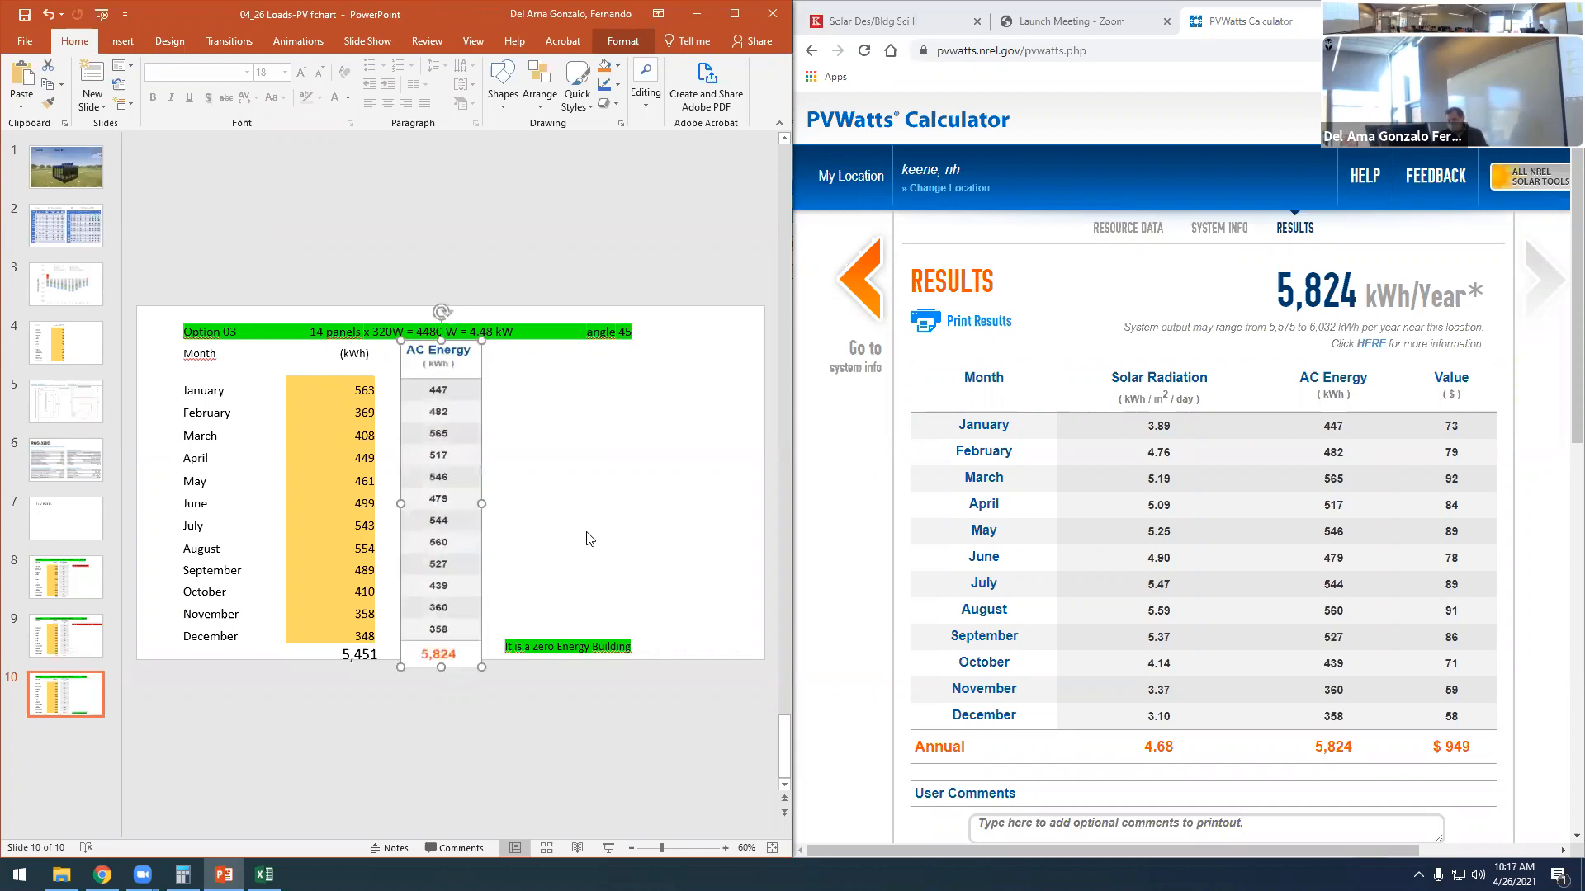
{"action": "left_click", "coordinate": [587, 538]}
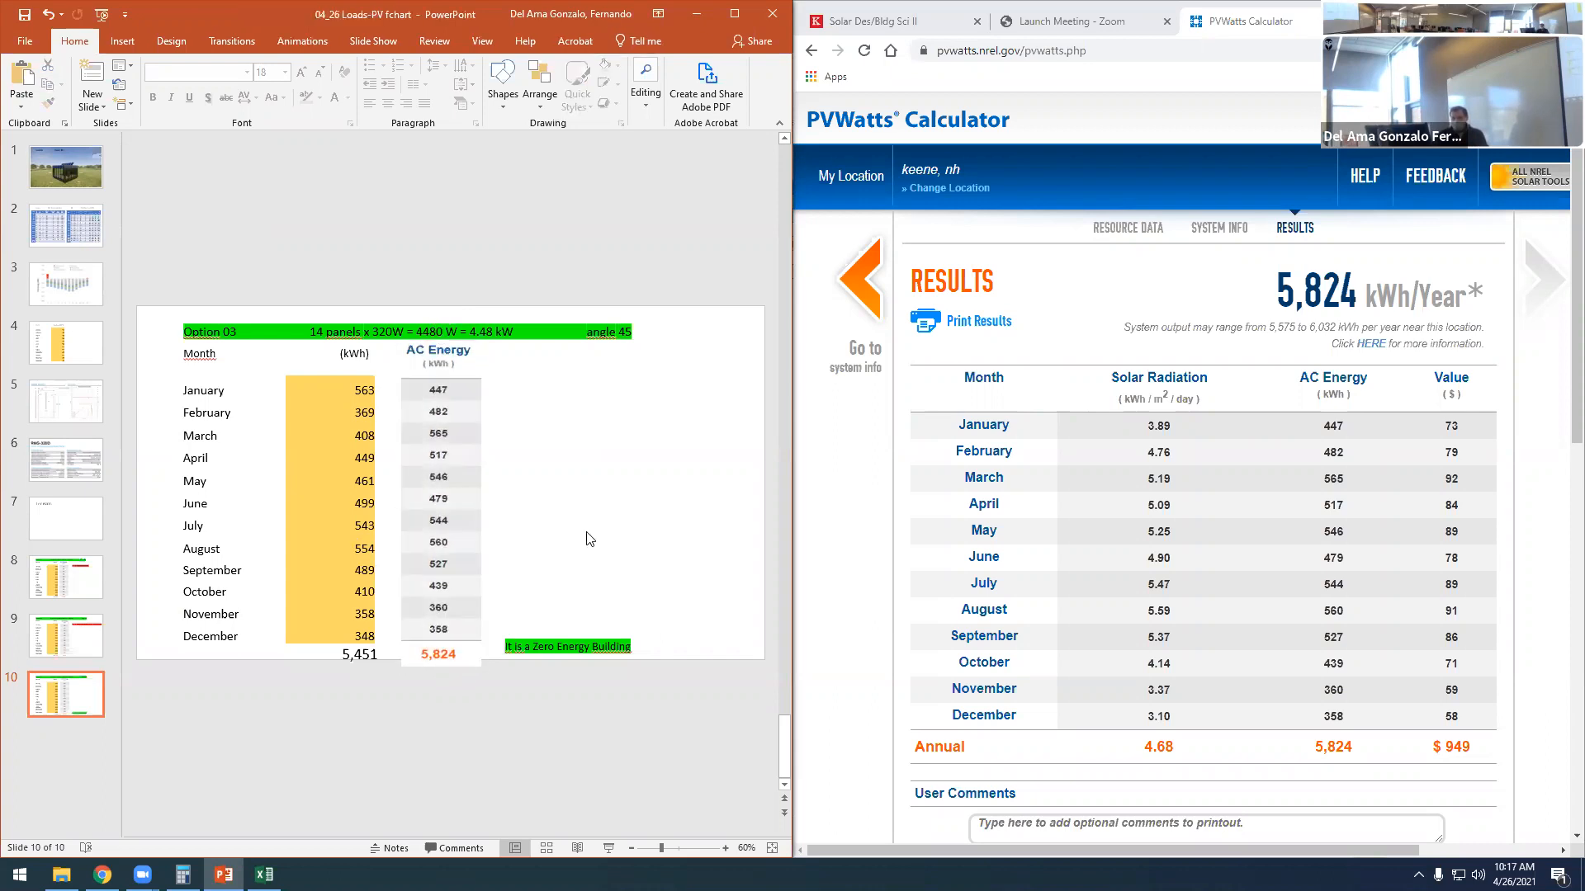
{"action": "left_click", "coordinate": [94, 725]}
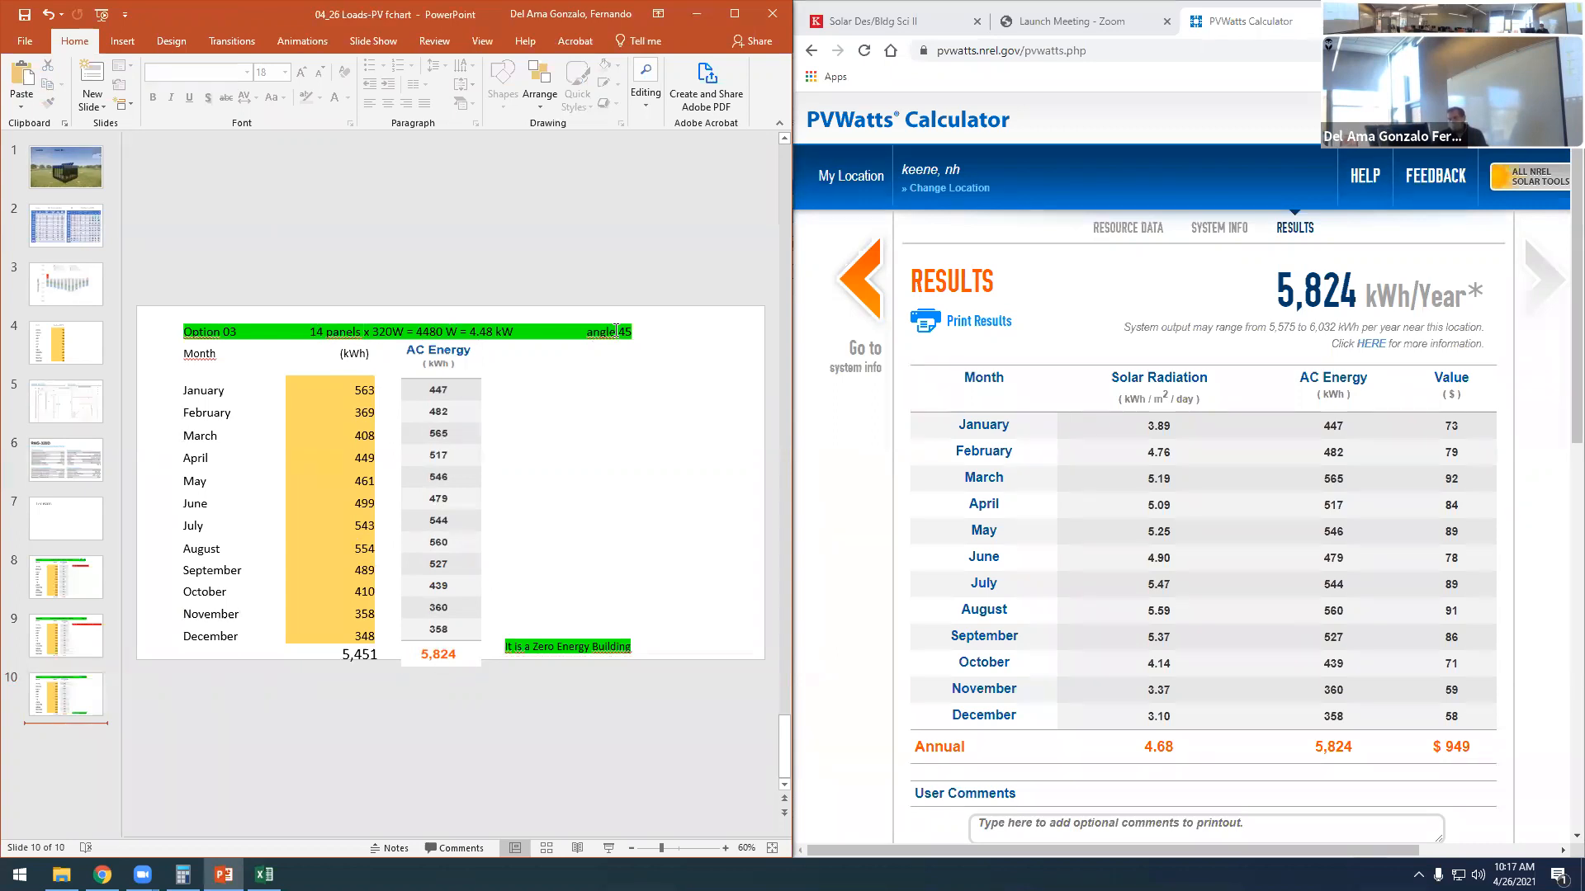
{"action": "left_click_drag", "start_coordinate": [632, 332], "coordinate": [586, 332]}
{"action": "left_click", "coordinate": [576, 493]}
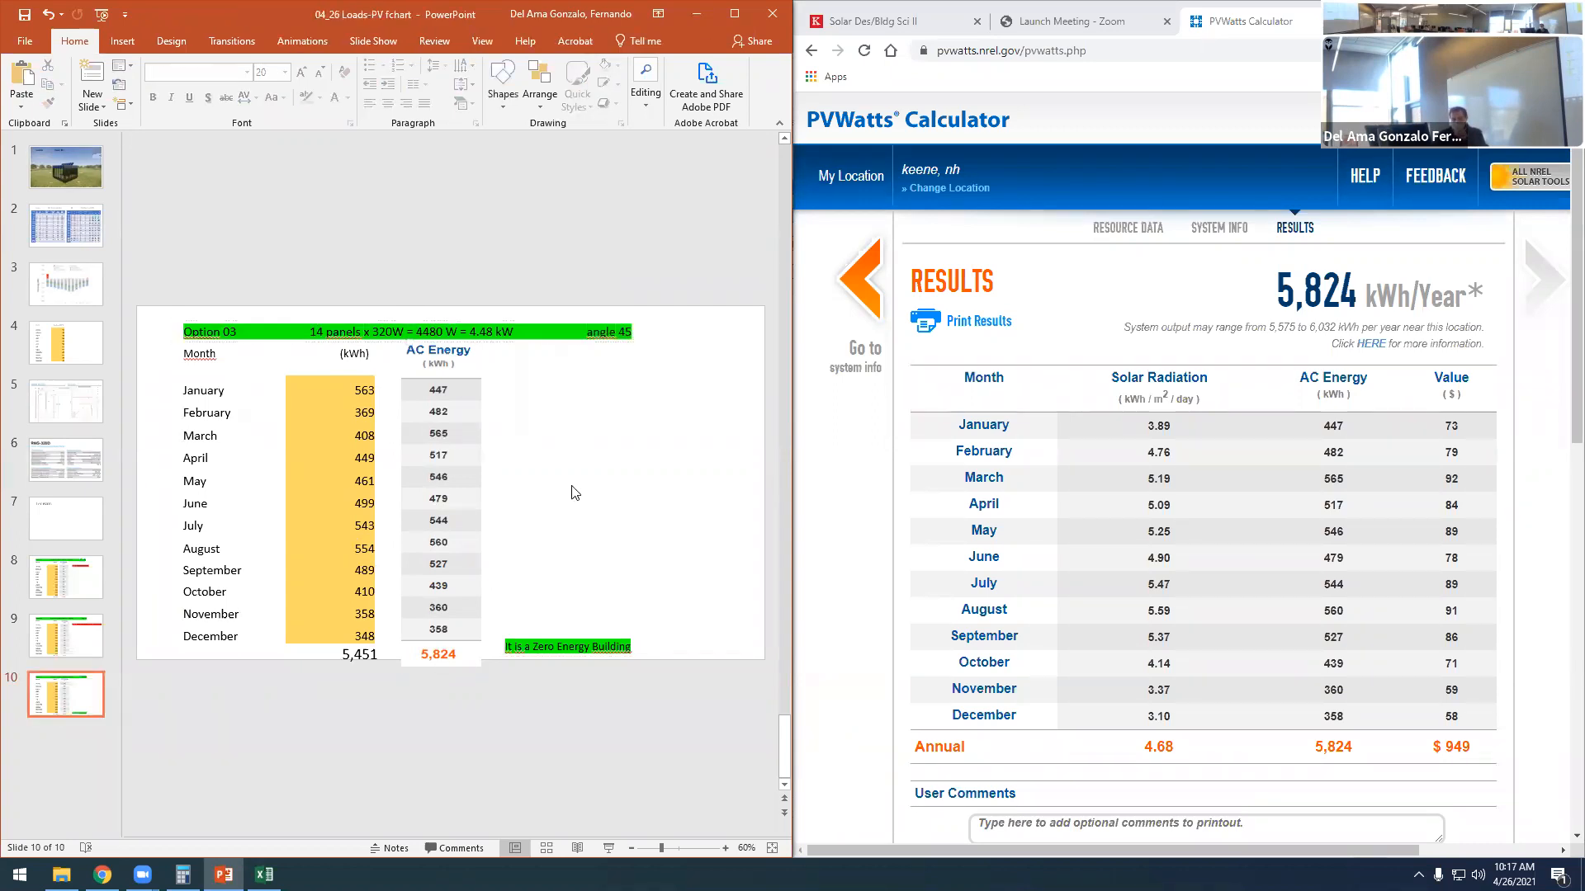
{"action": "double_click", "coordinate": [356, 389]}
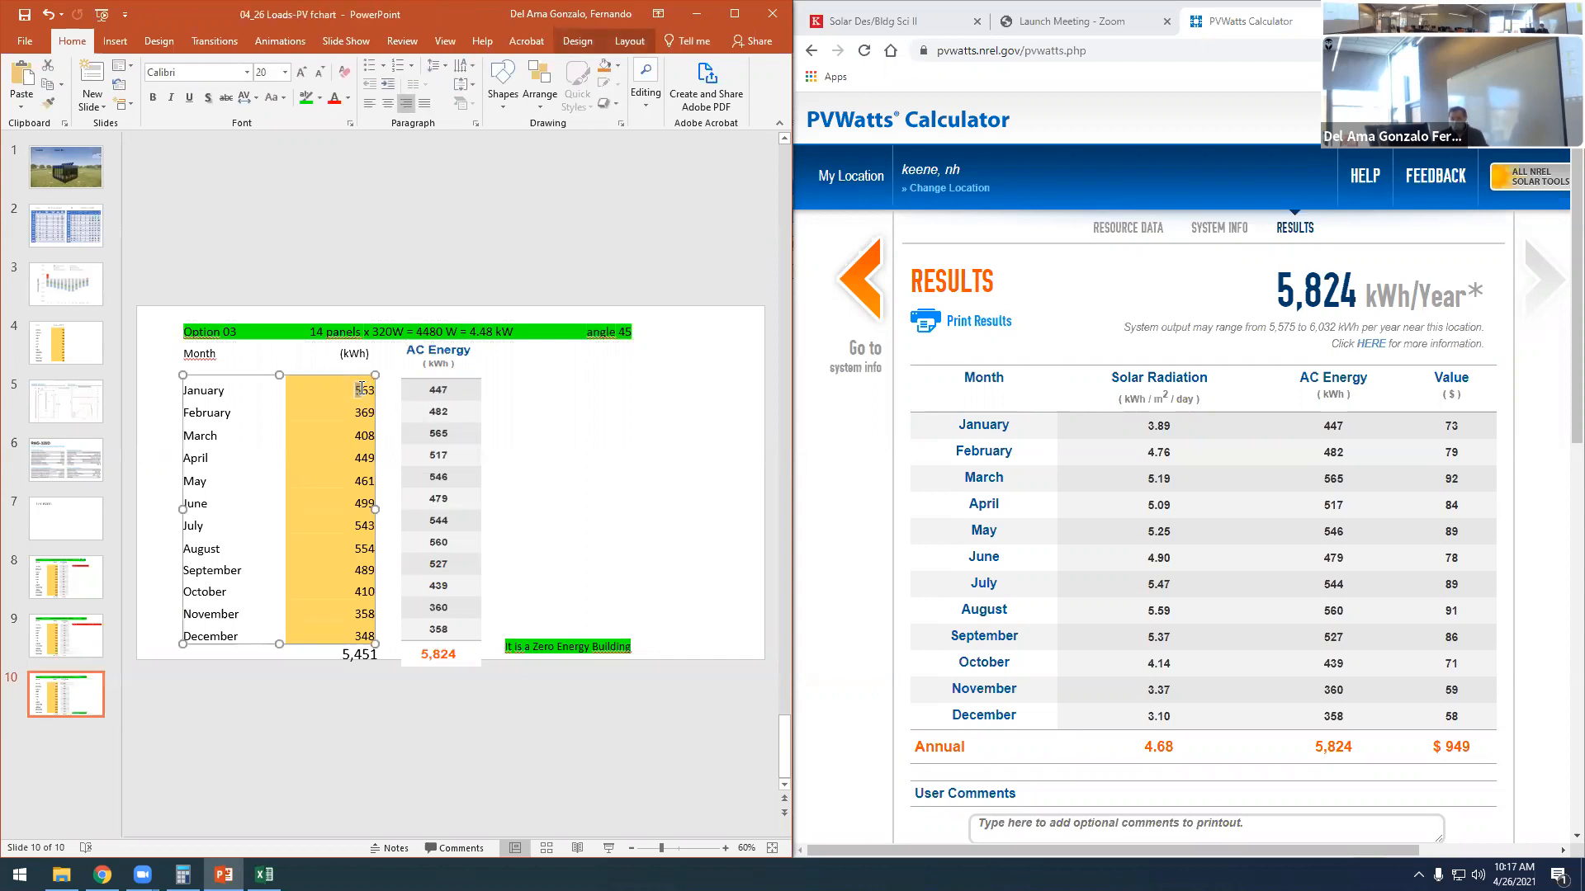
{"action": "left_click", "coordinate": [577, 405]}
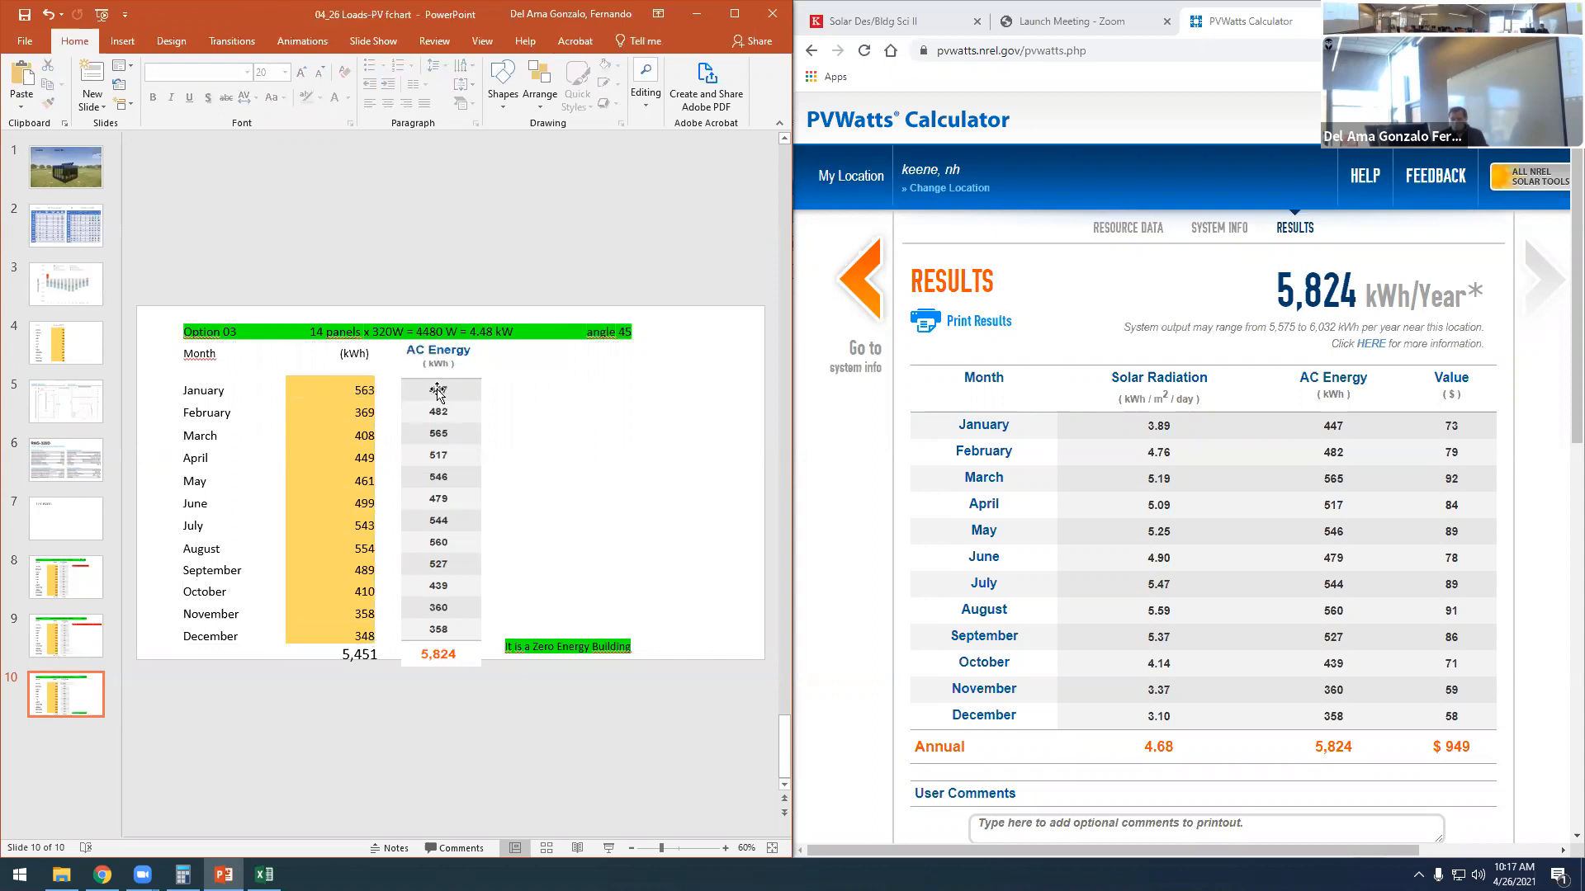
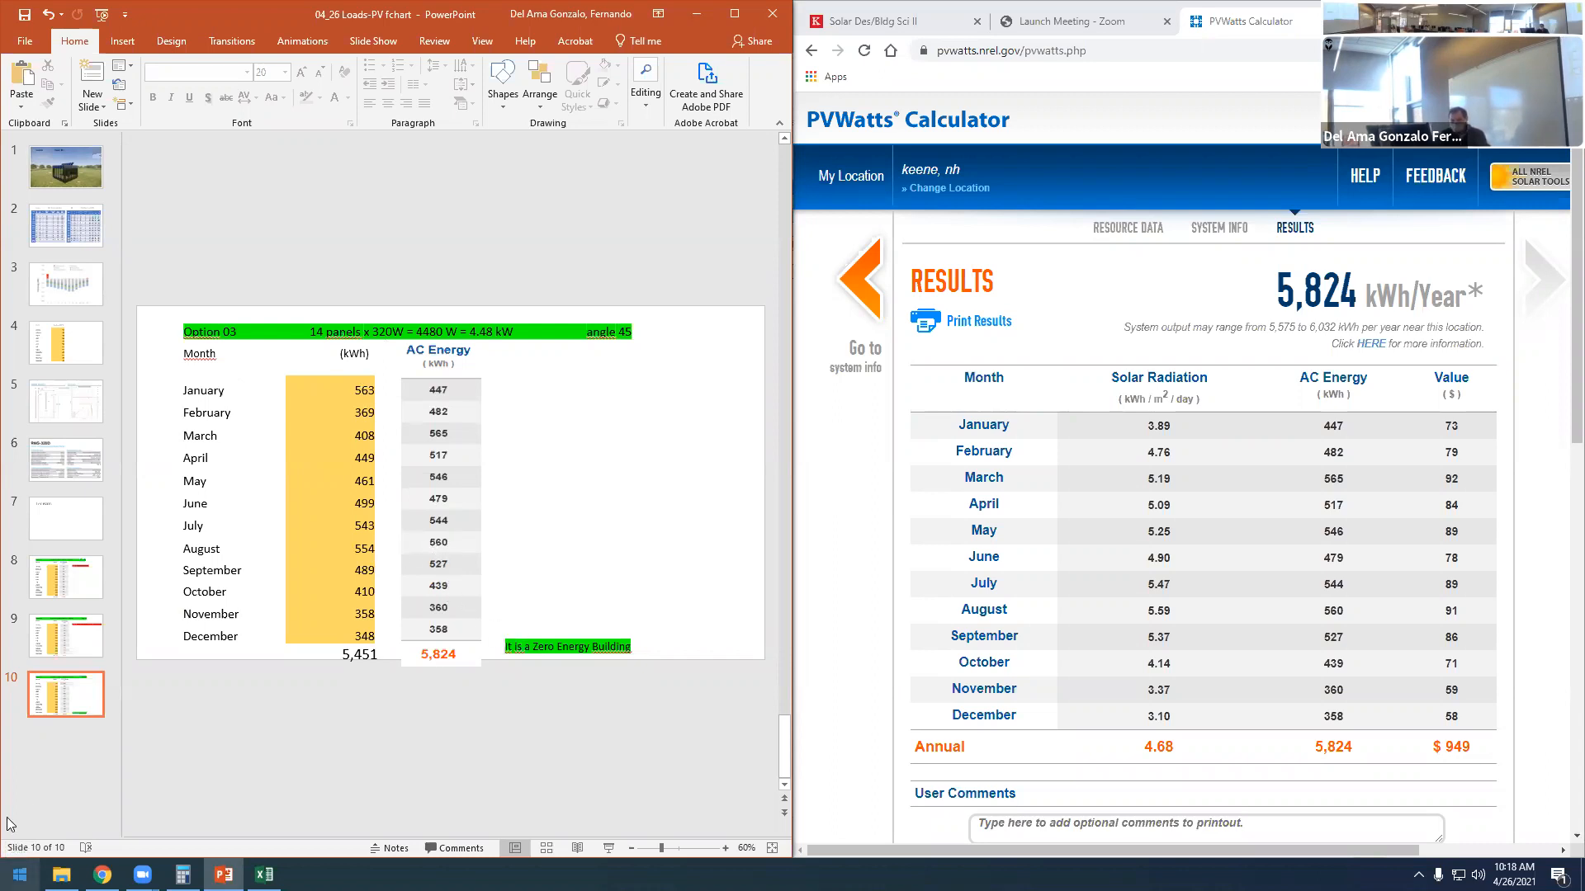
- Launch PV F-Chart from the PV FCHART folder among the installed programs and dismiss its splash screen
{"action": "left_click", "coordinate": [19, 877]}
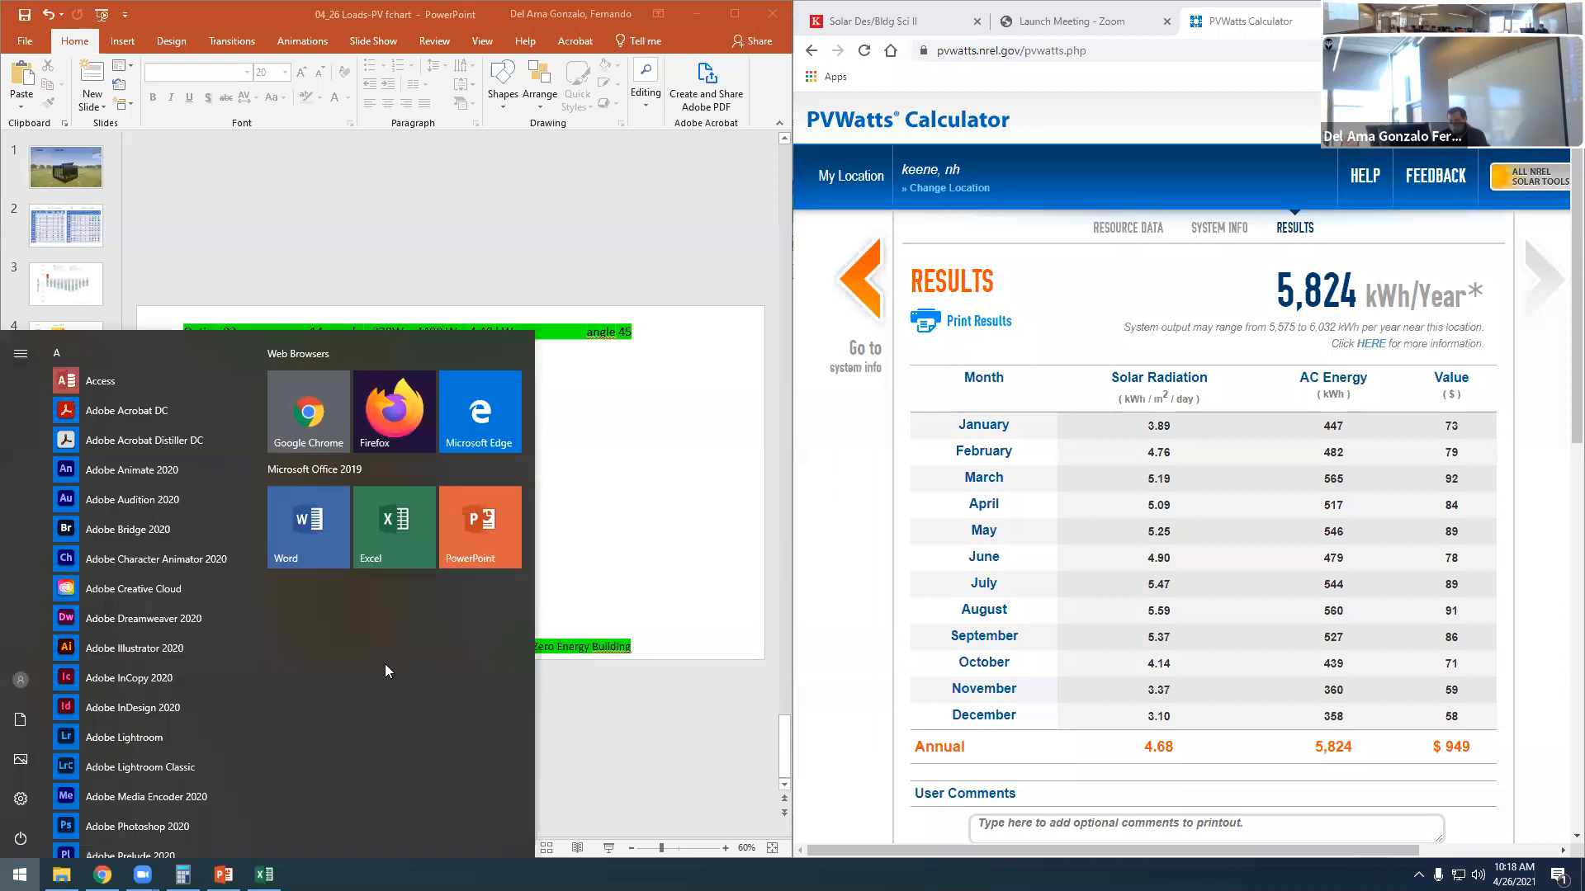
{"action": "type", "text": "fchar"}
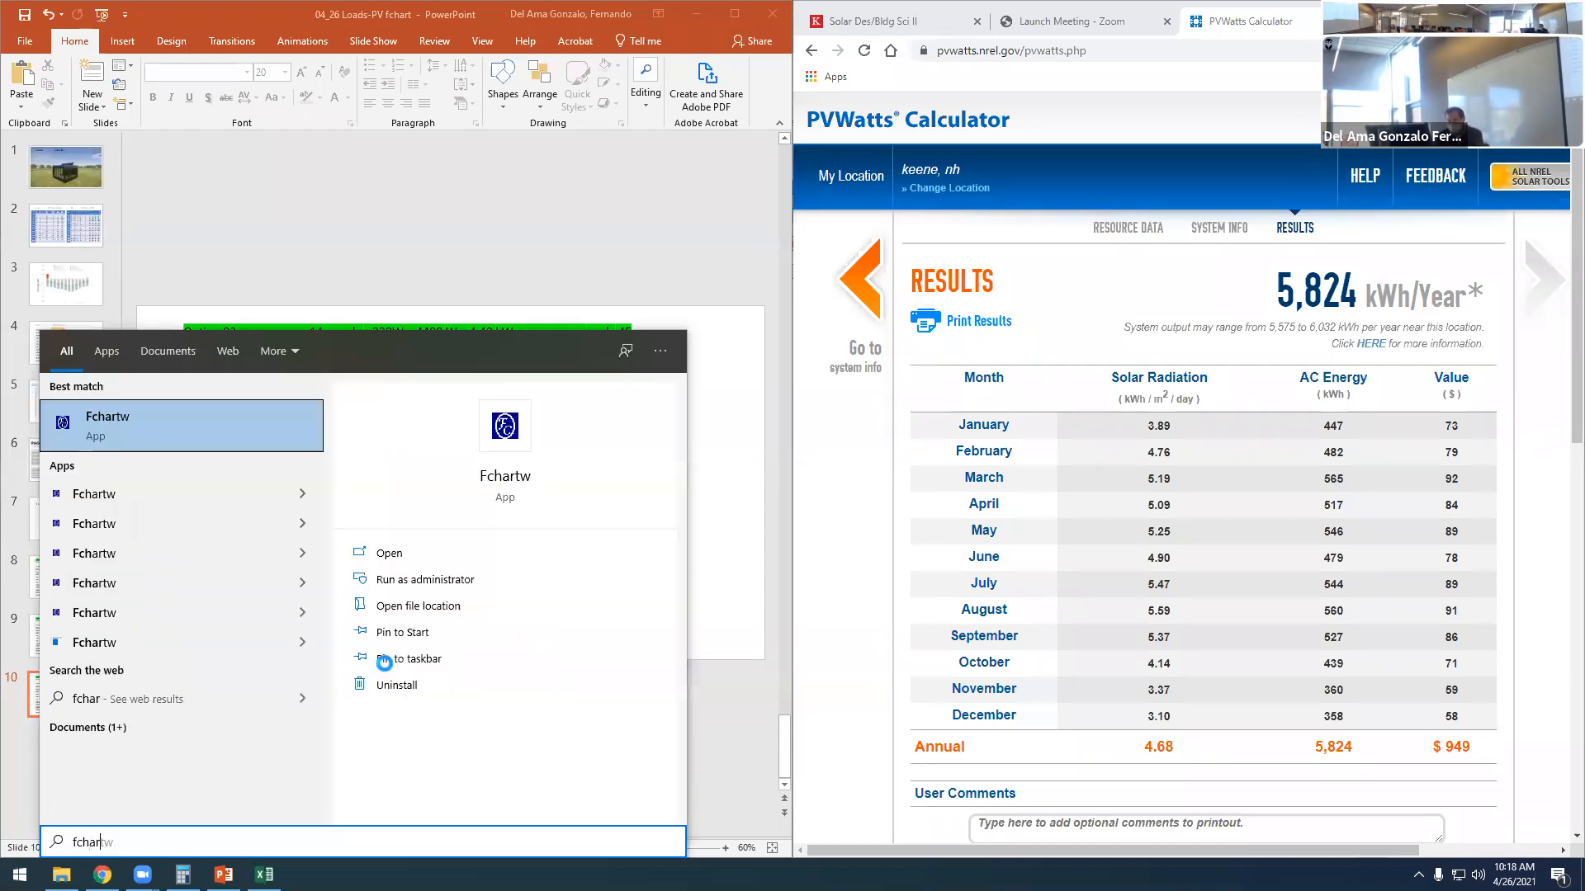
{"action": "right_click", "coordinate": [505, 467]}
{"action": "left_click", "coordinate": [566, 506]}
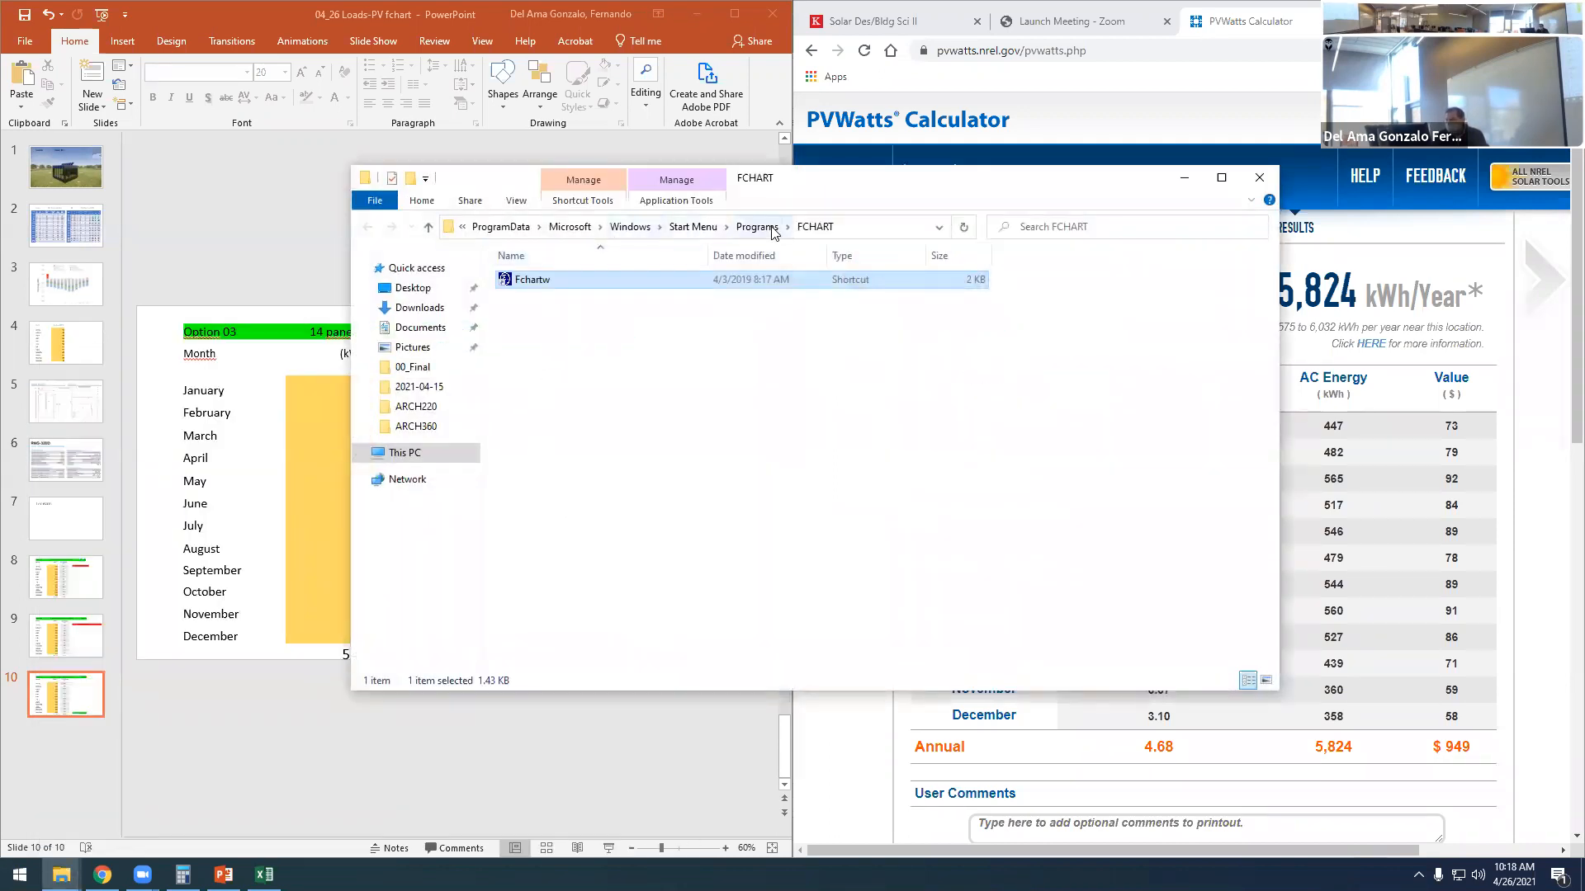
{"action": "left_click", "coordinate": [755, 227]}
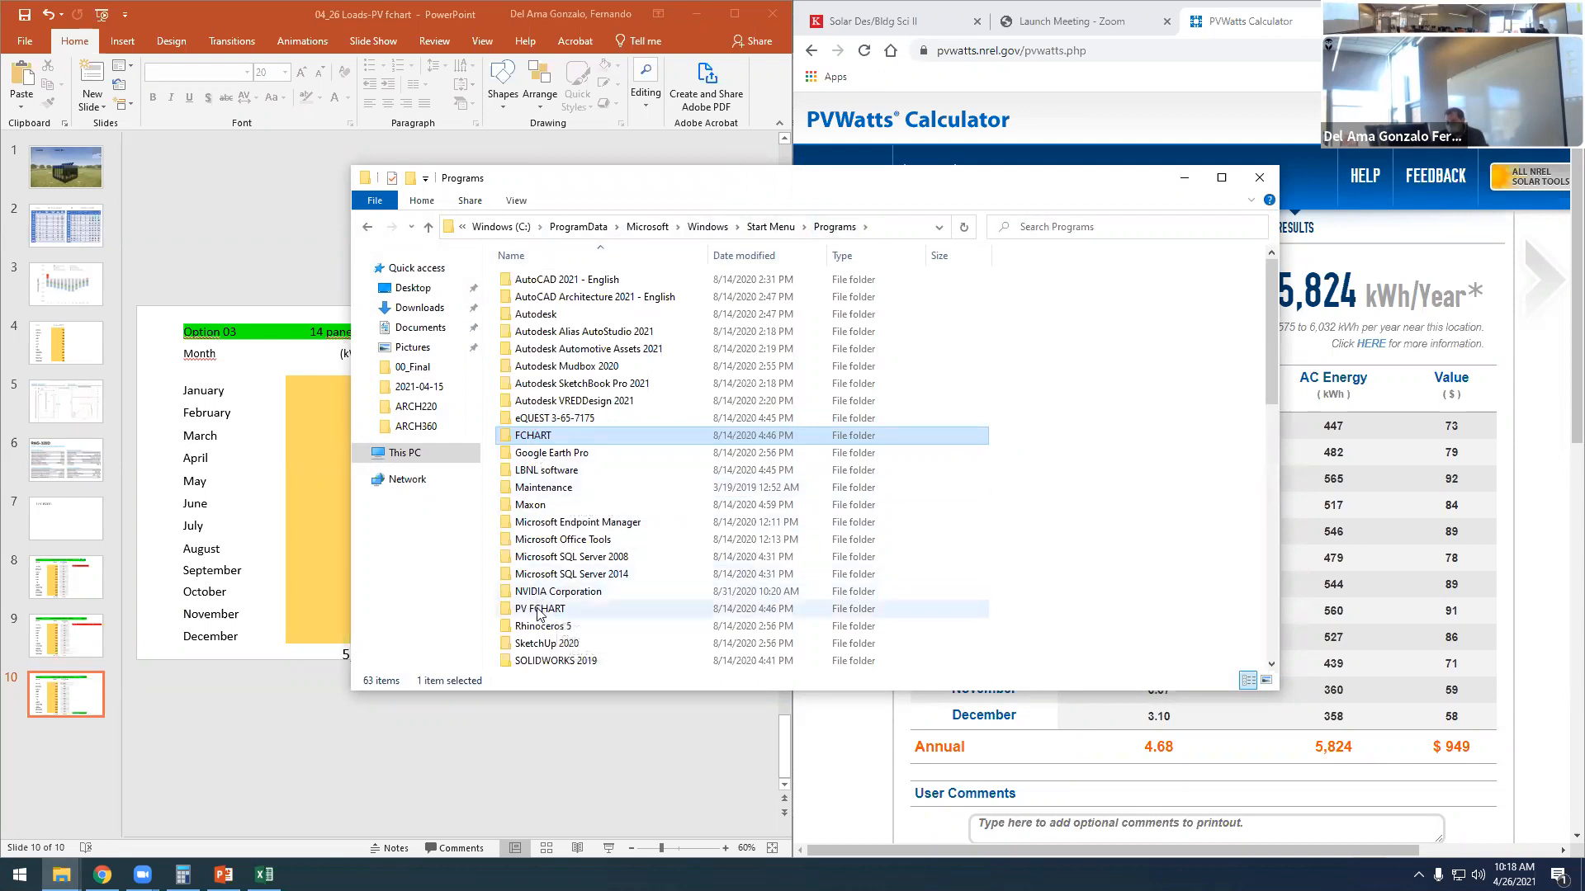
{"action": "double_click", "coordinate": [539, 611]}
{"action": "double_click", "coordinate": [532, 280]}
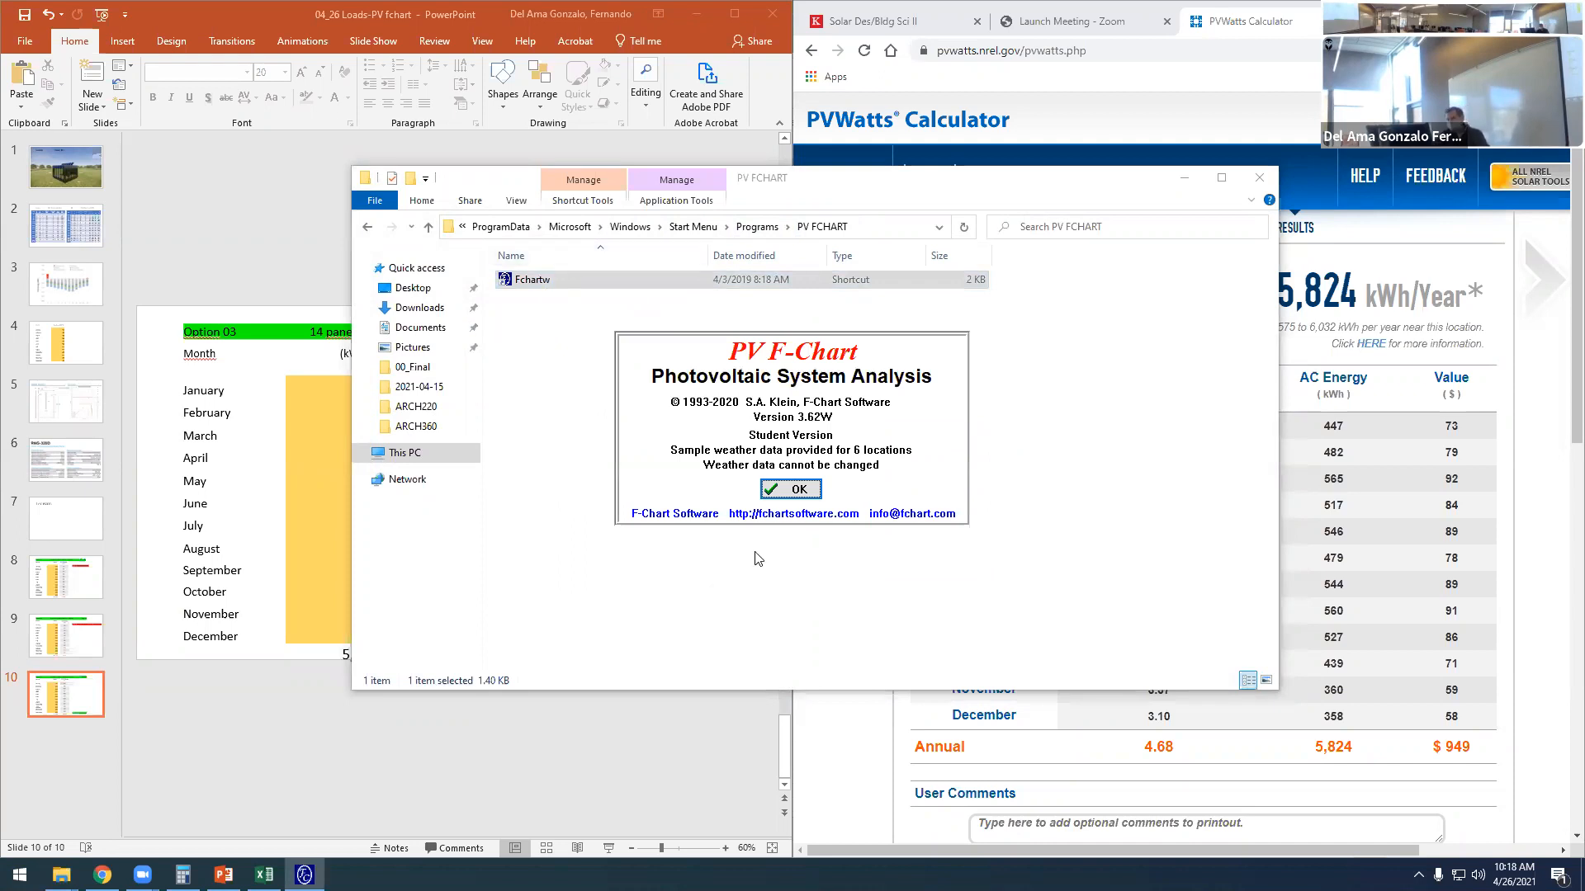
{"action": "left_click", "coordinate": [799, 493]}
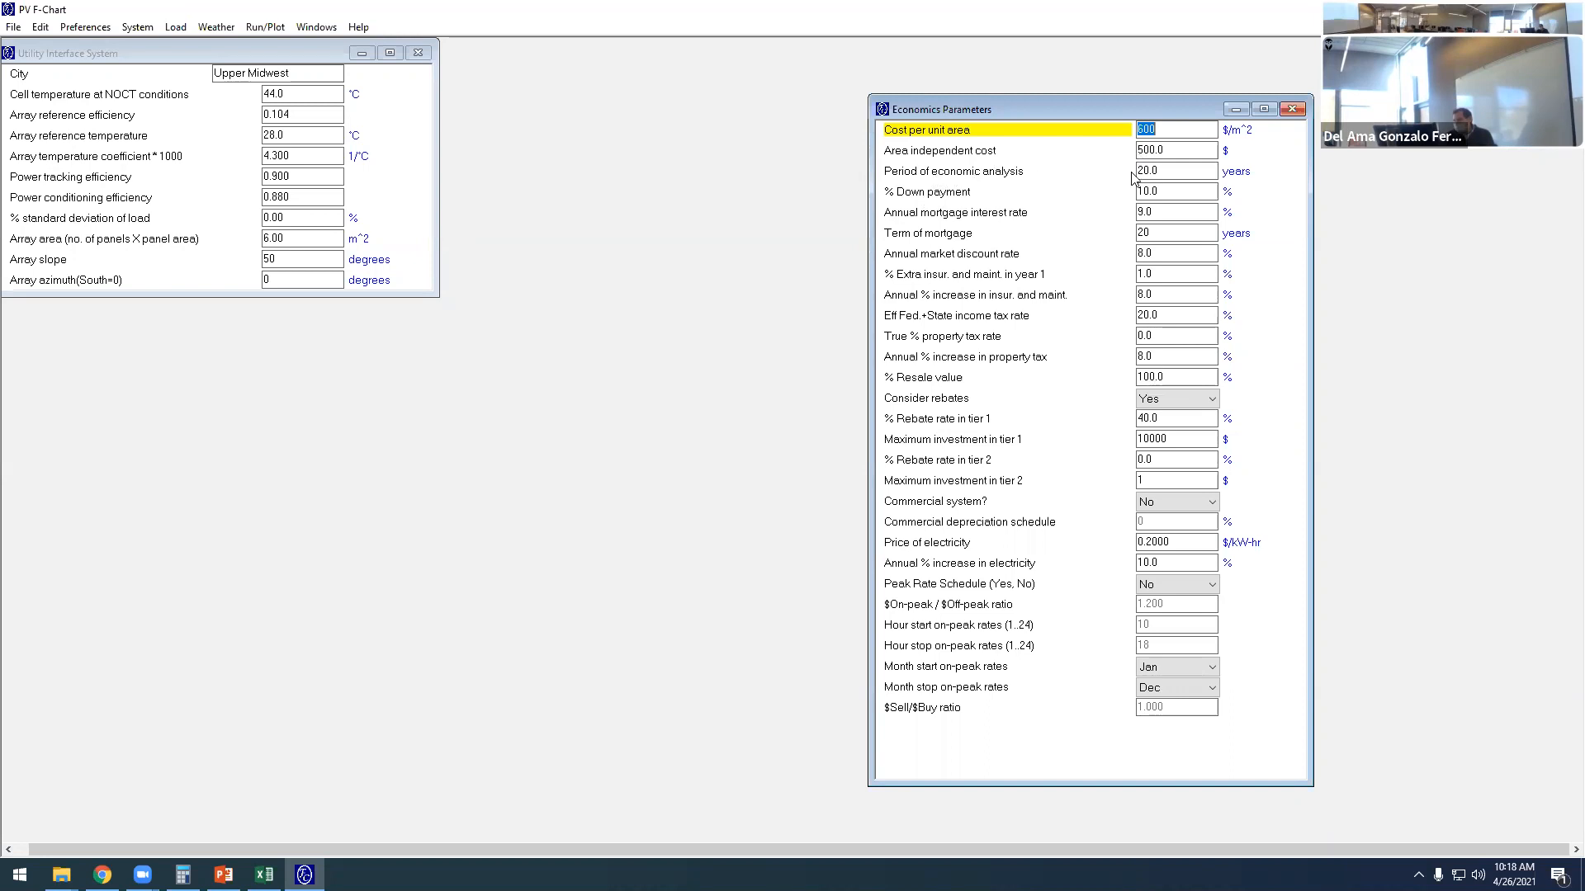
- Move the Economics Parameters window closer to the Utility Interface System window and lengthen it downward
{"action": "left_click", "coordinate": [1160, 174]}
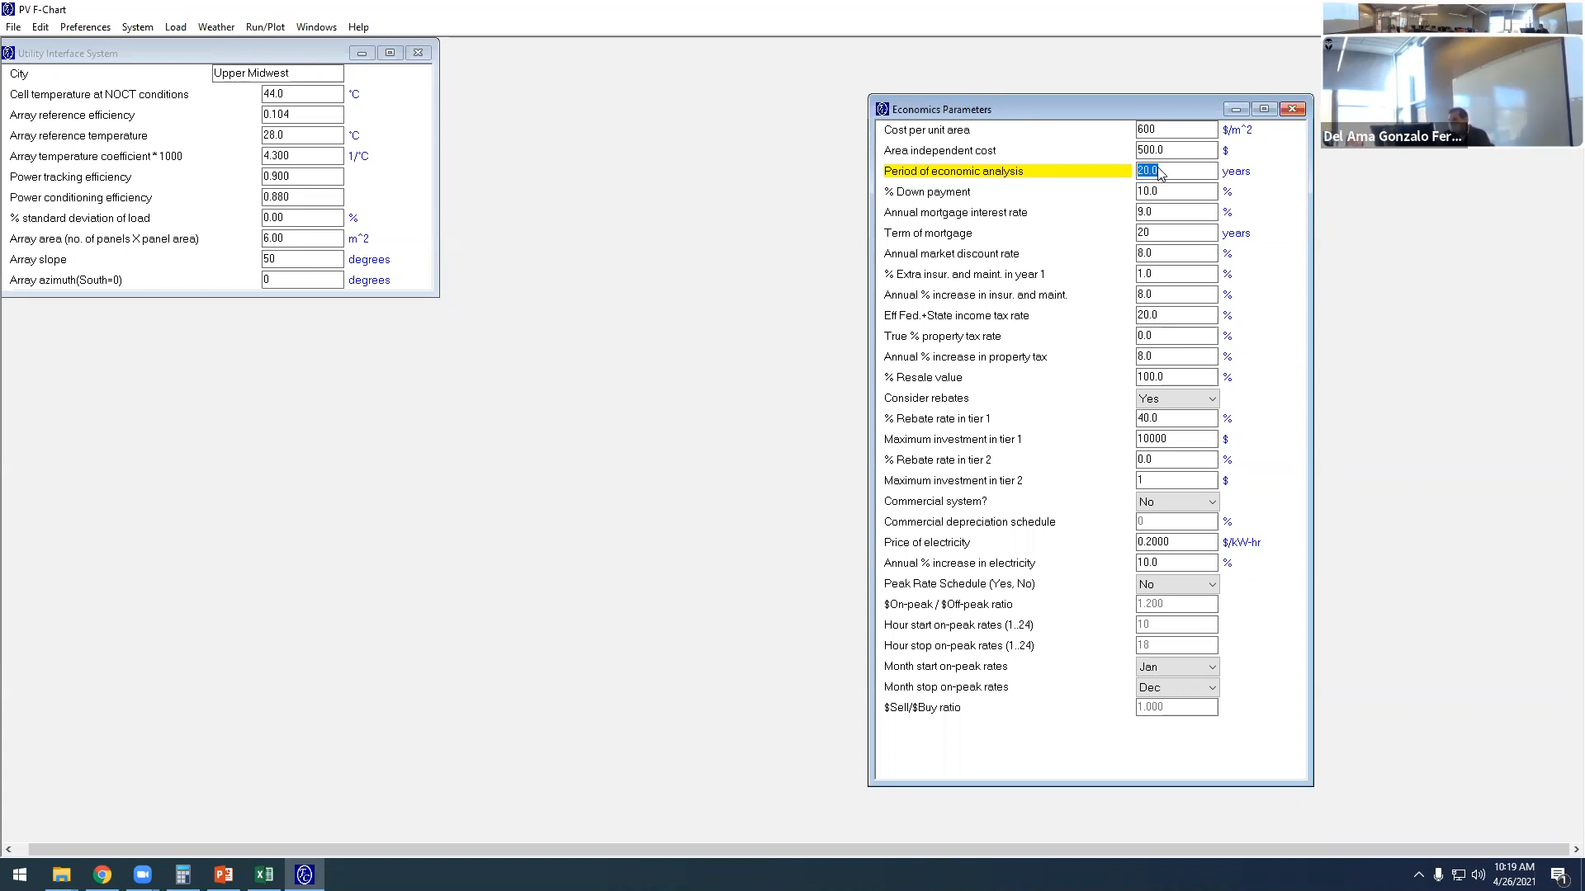
{"action": "left_click", "coordinate": [1158, 168]}
{"action": "left_click_drag", "start_coordinate": [1162, 169], "coordinate": [1133, 176]}
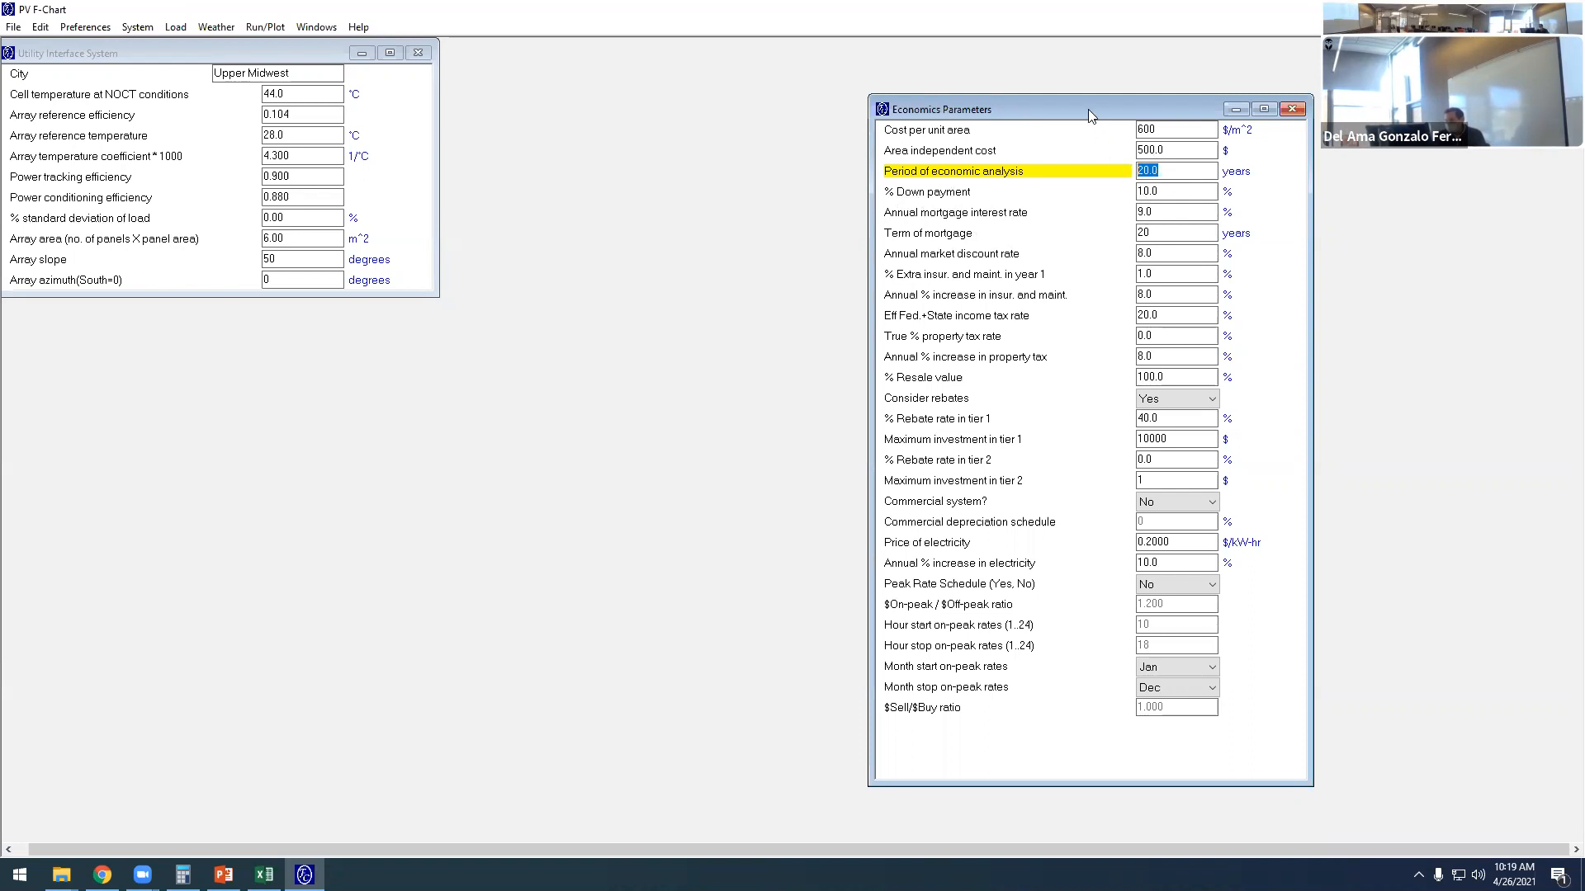
{"action": "left_click_drag", "start_coordinate": [1088, 109], "coordinate": [986, 52]}
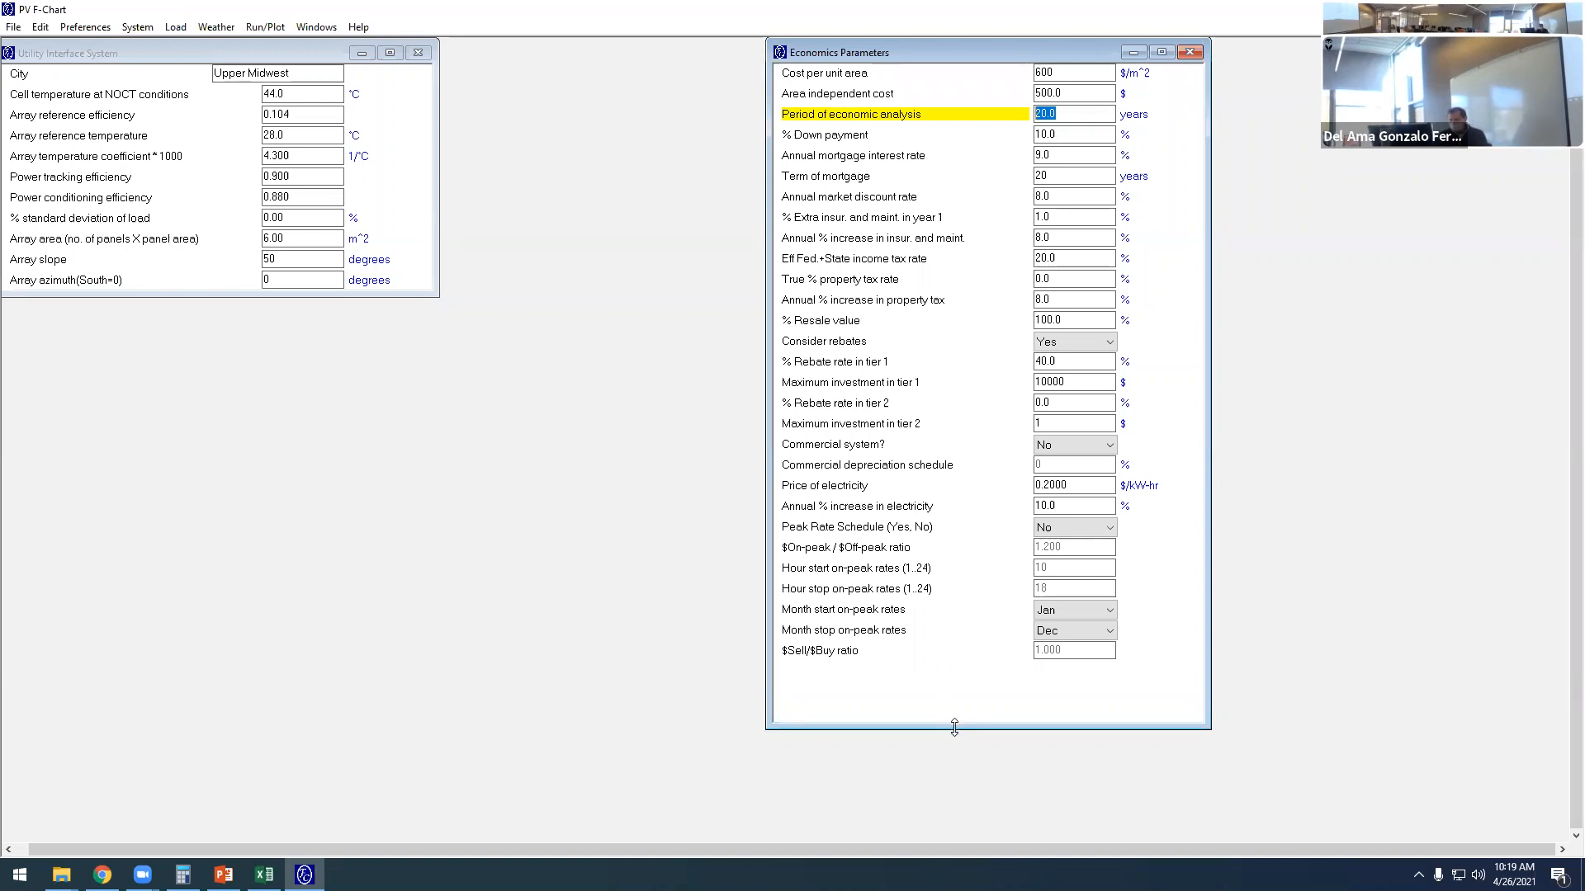
{"action": "left_click_drag", "start_coordinate": [954, 727], "coordinate": [954, 830]}
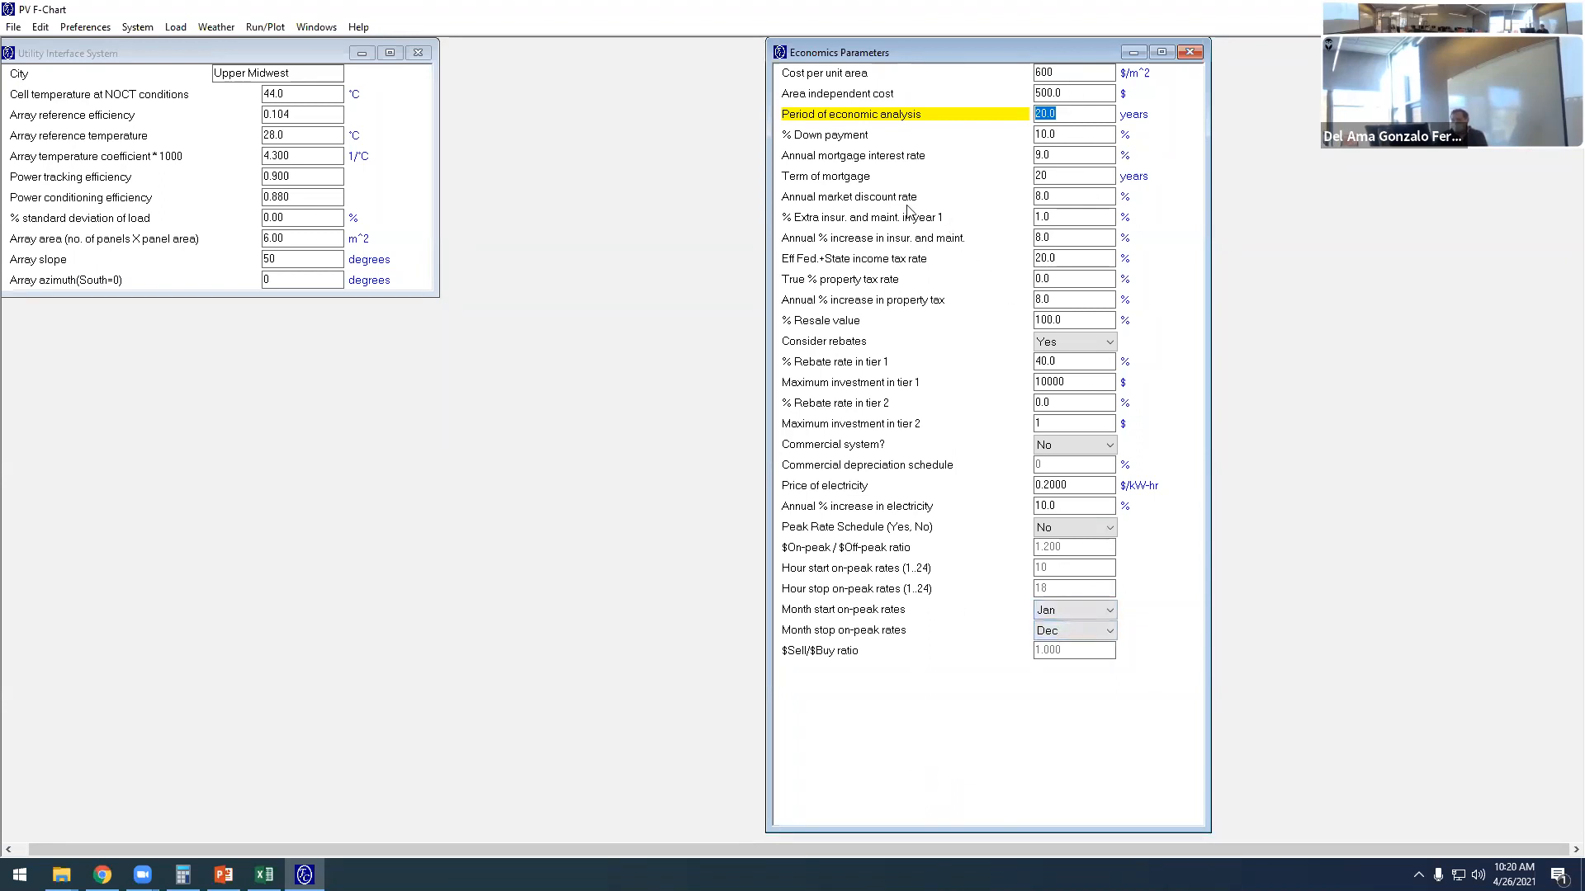
- Review the period of economic analysis, down payment and annual mortgage interest rate among the economics parameters
{"action": "left_click", "coordinate": [1062, 119]}
{"action": "left_click_drag", "start_coordinate": [1063, 118], "coordinate": [1040, 120]}
{"action": "left_click", "coordinate": [1058, 135]}
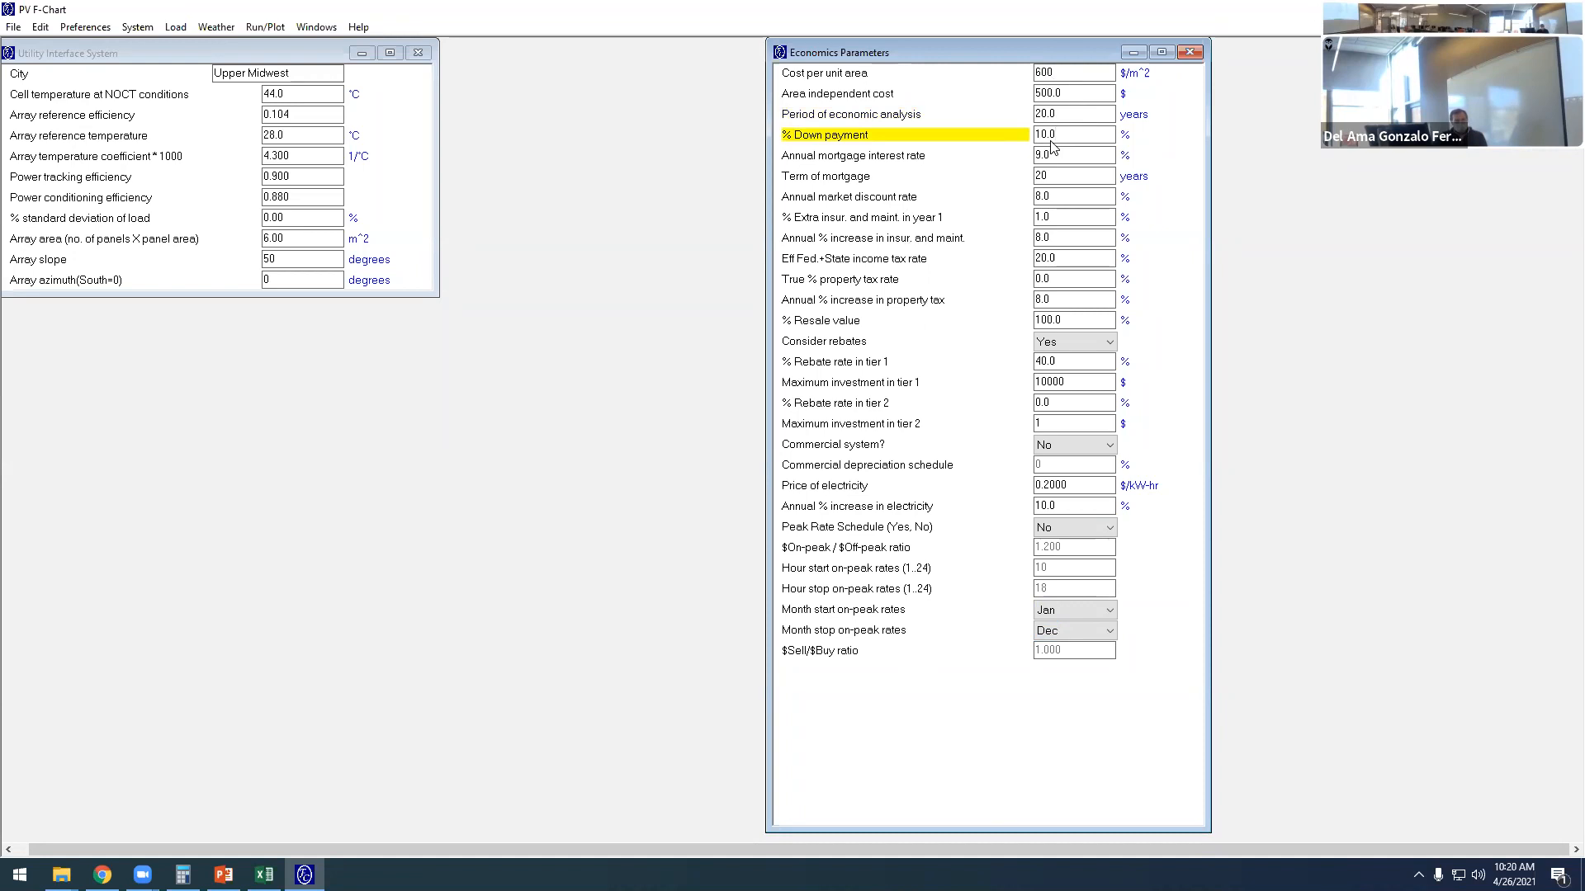
{"action": "left_click", "coordinate": [1044, 155]}
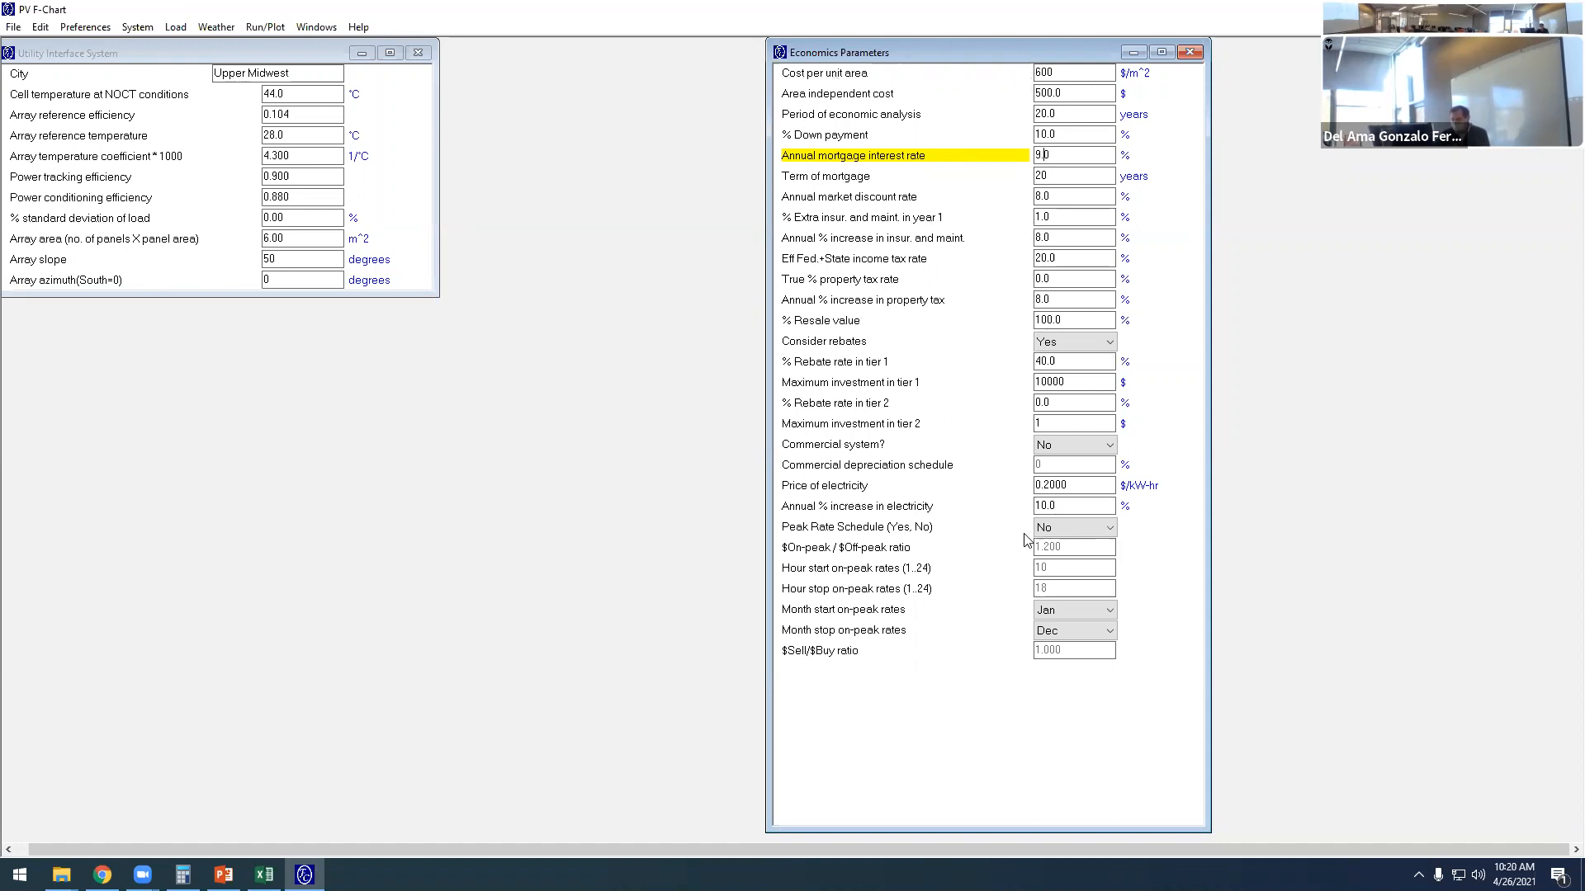
- Reposition the Utility Interface System window and set its city weather data to North East
{"action": "left_click_drag", "start_coordinate": [254, 48], "coordinate": [351, 83]}
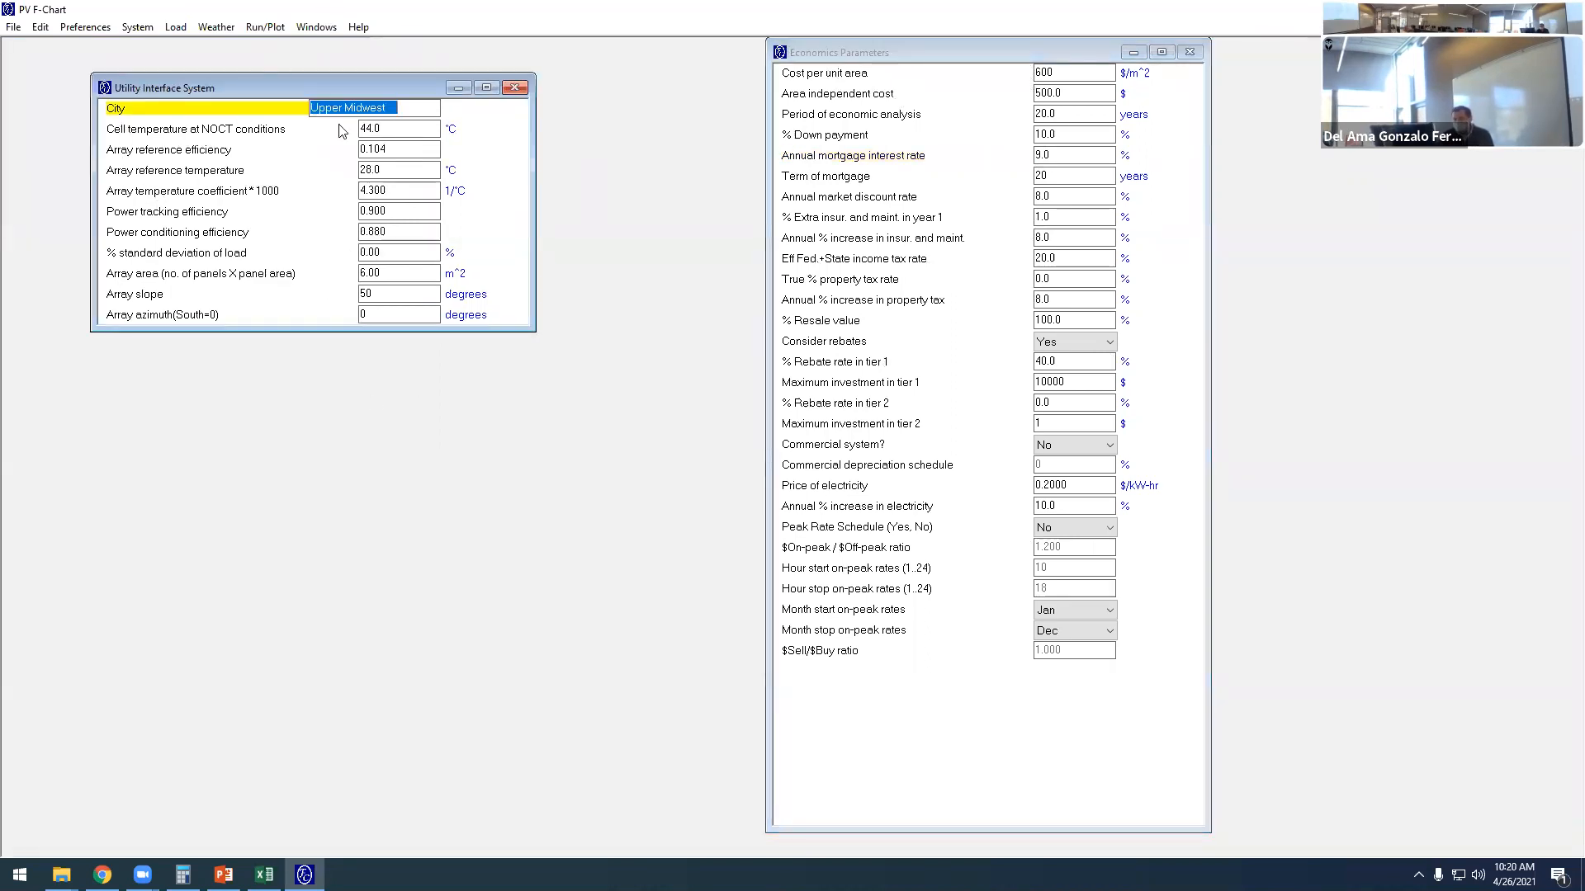
{"action": "left_click", "coordinate": [426, 109]}
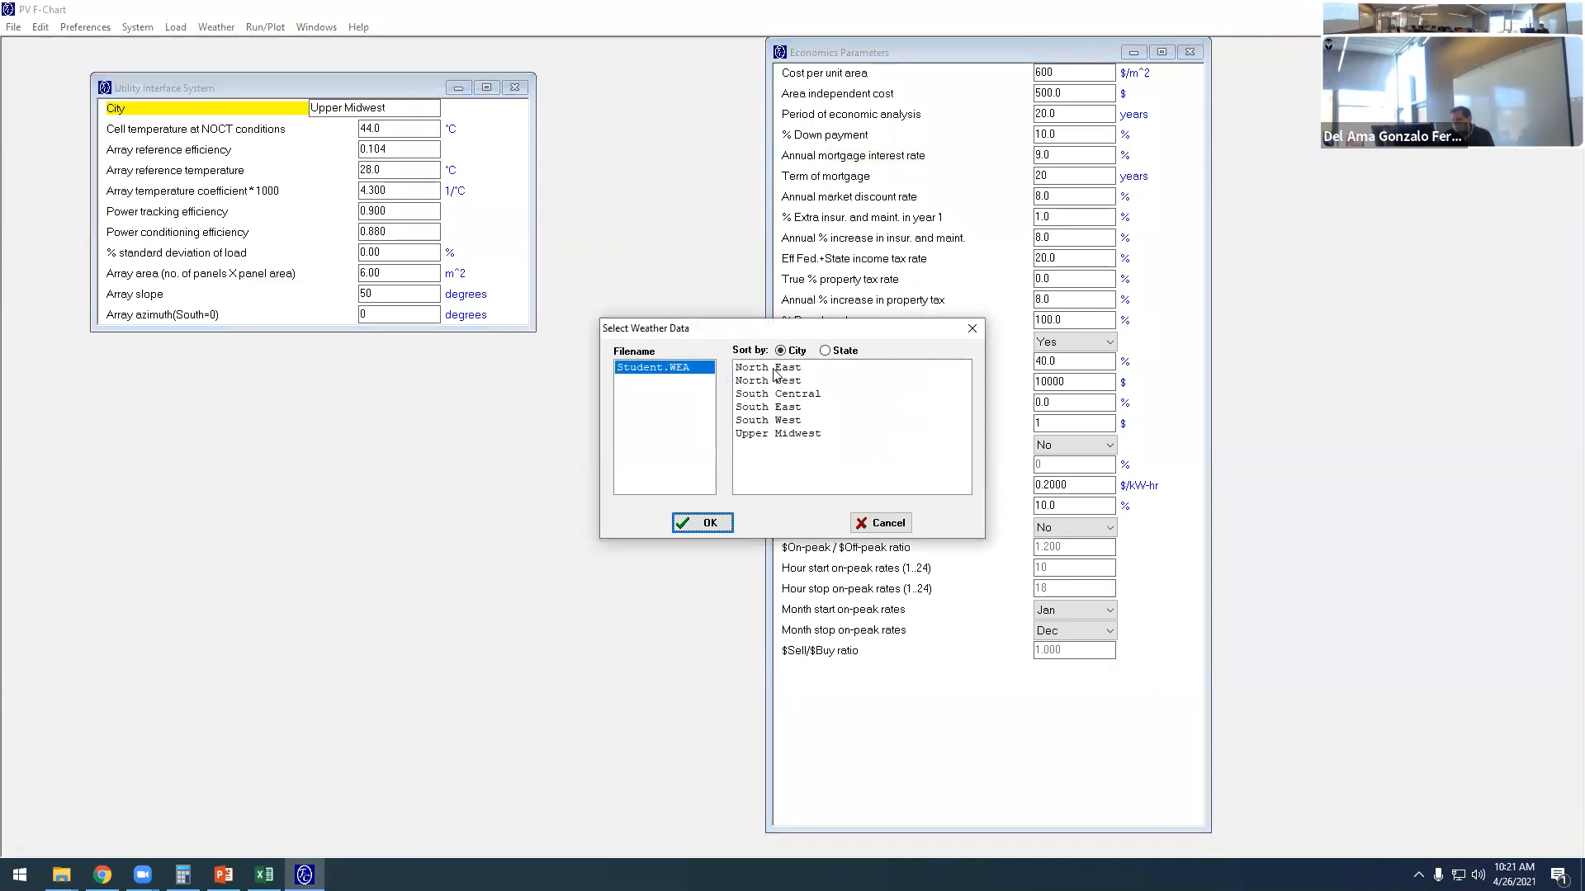
{"action": "left_click", "coordinate": [702, 523]}
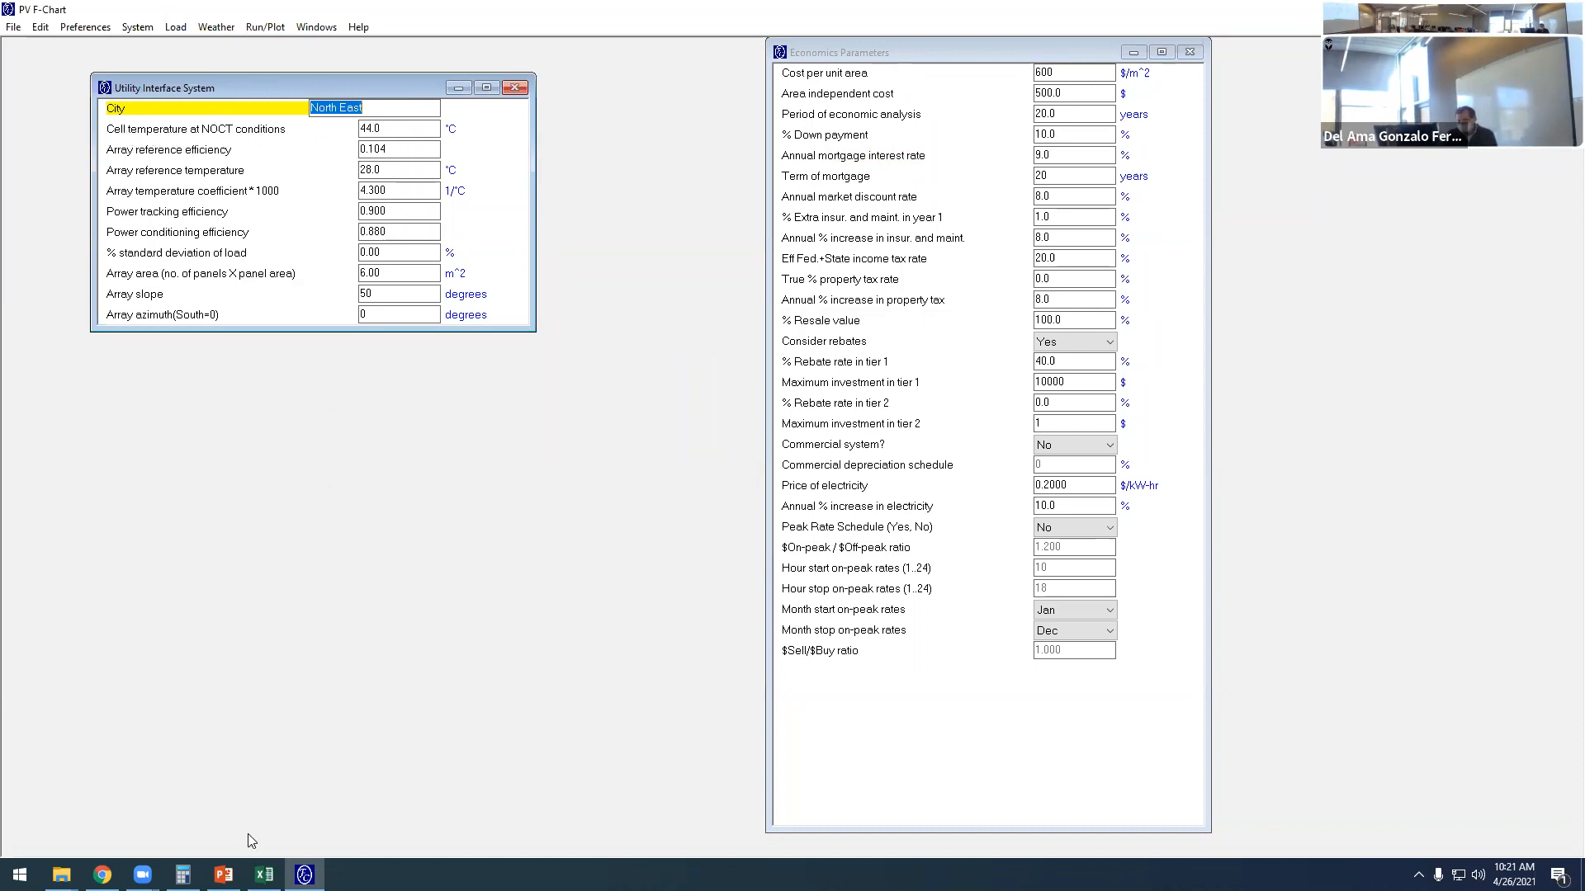
- Switch to PowerPoint, dock it beside PV F-Chart, and show the RNG-320D panel datasheet slide
{"action": "left_click", "coordinate": [223, 875]}
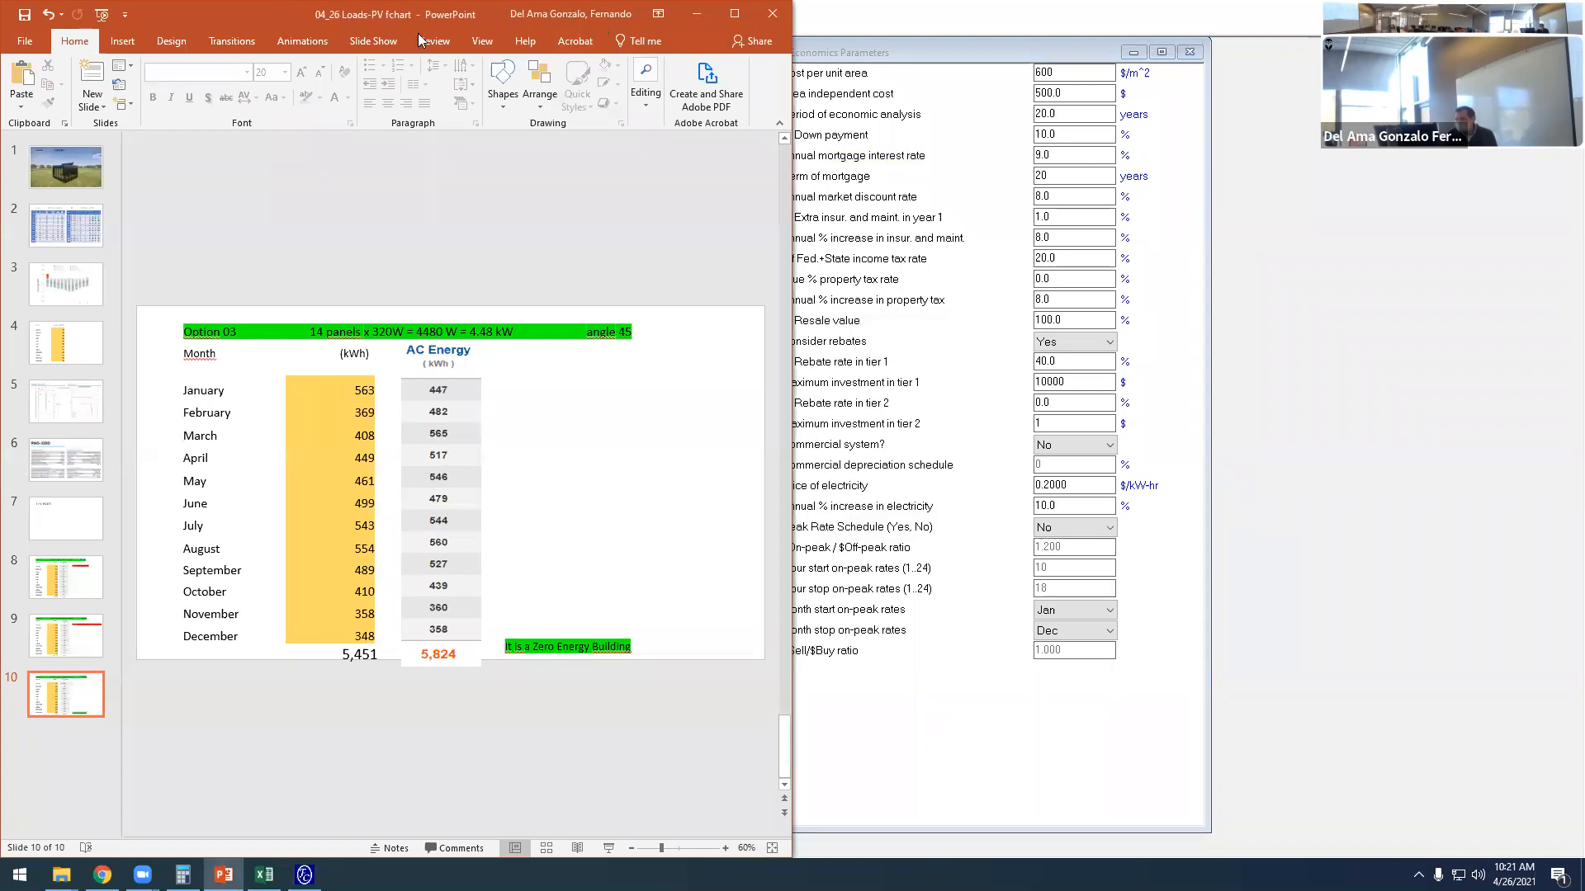
{"action": "left_click_drag", "start_coordinate": [417, 33], "coordinate": [1583, 37]}
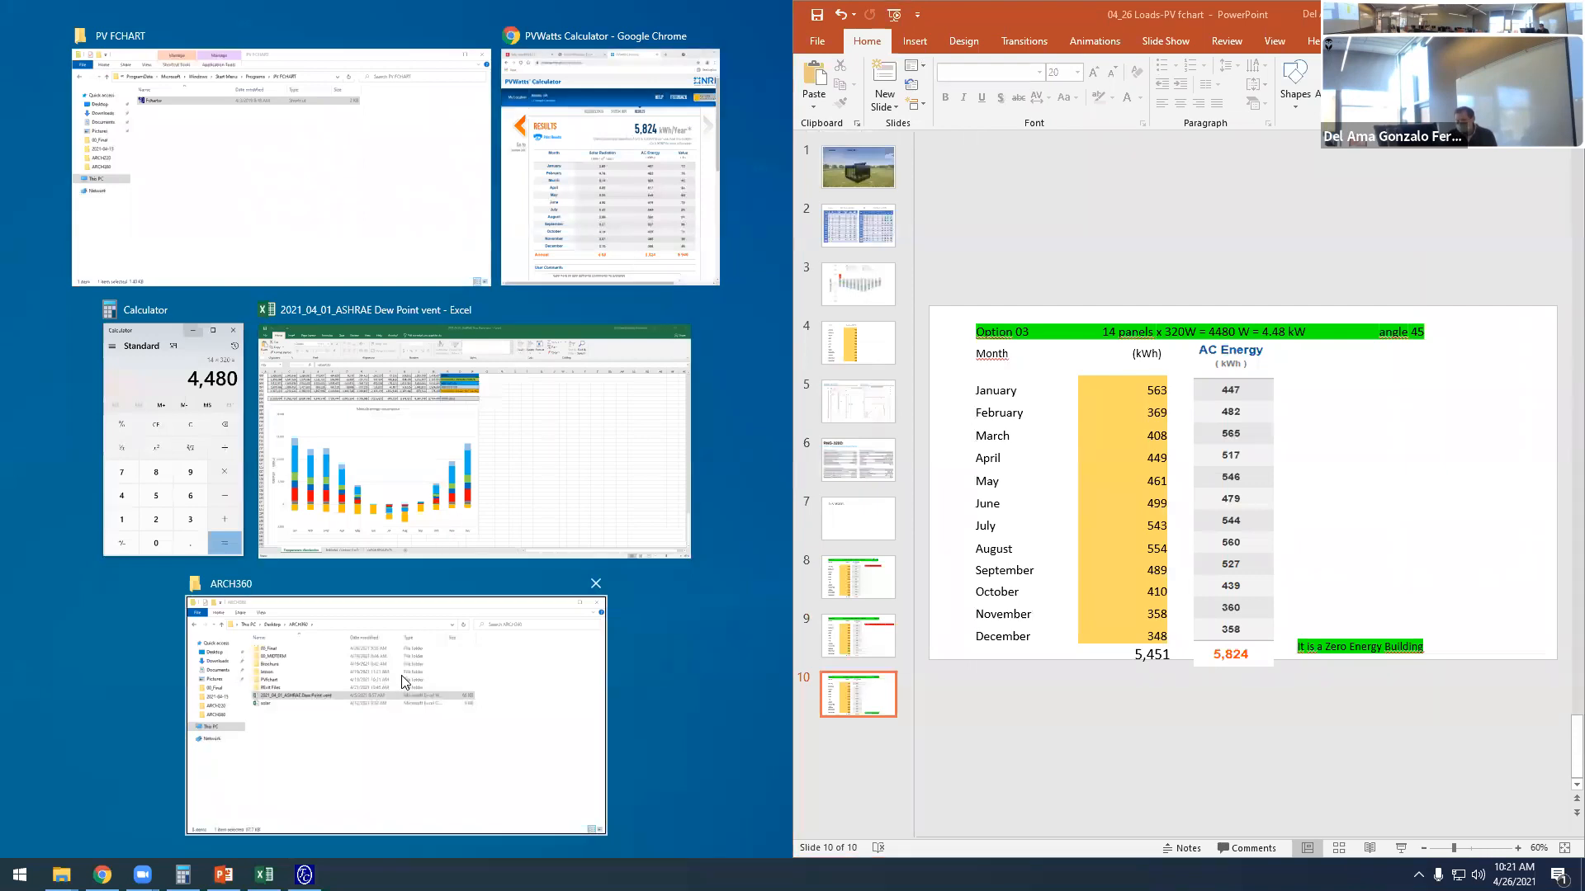
{"action": "left_click", "coordinate": [359, 256]}
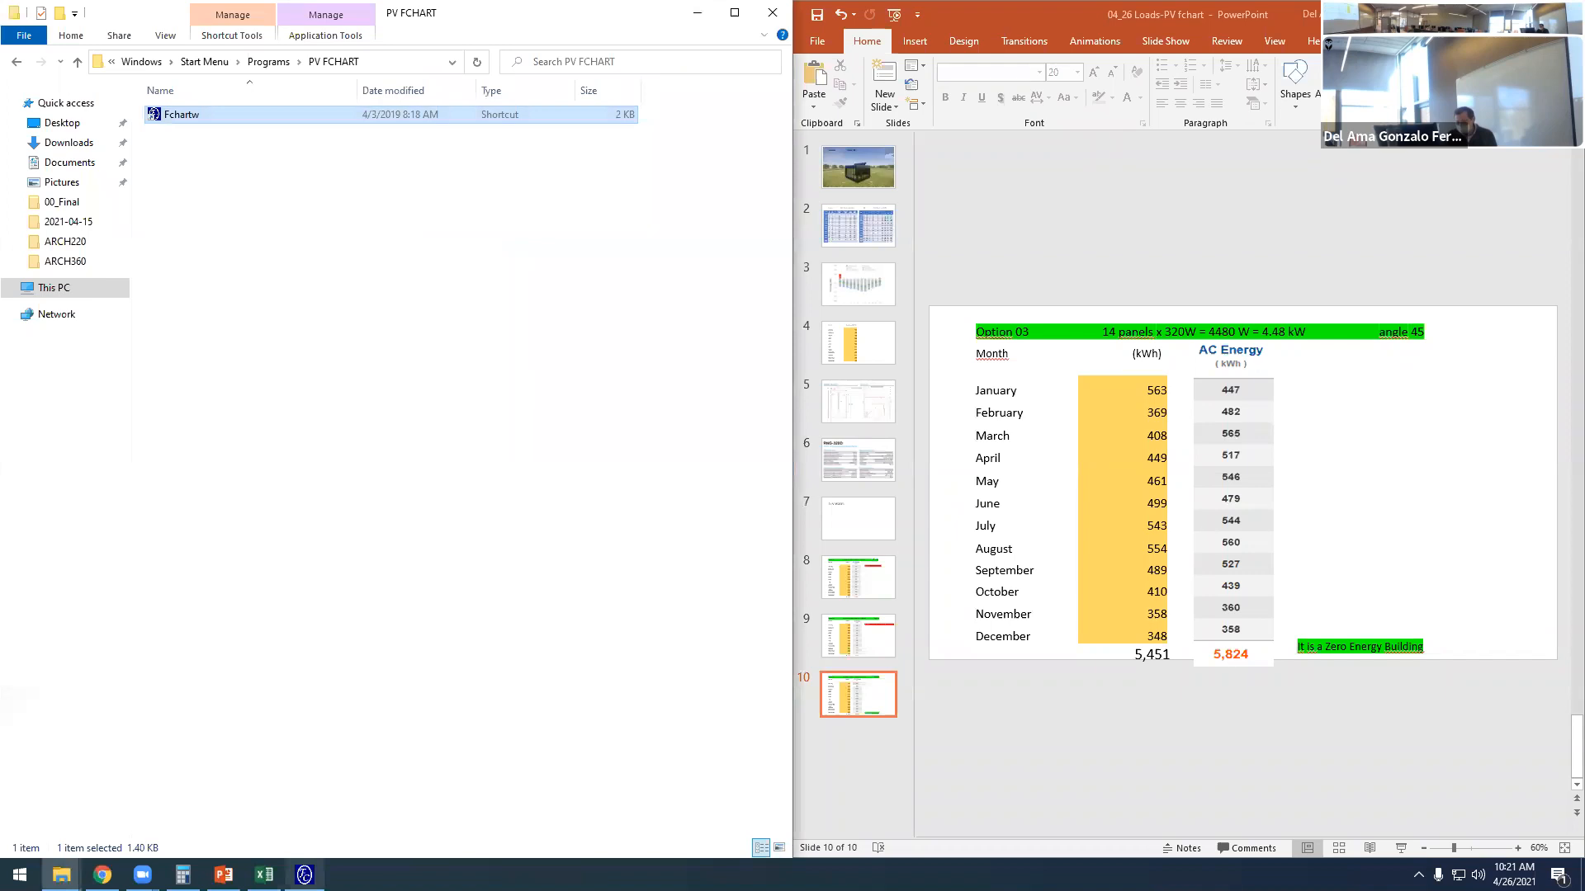
{"action": "left_click", "coordinate": [304, 875]}
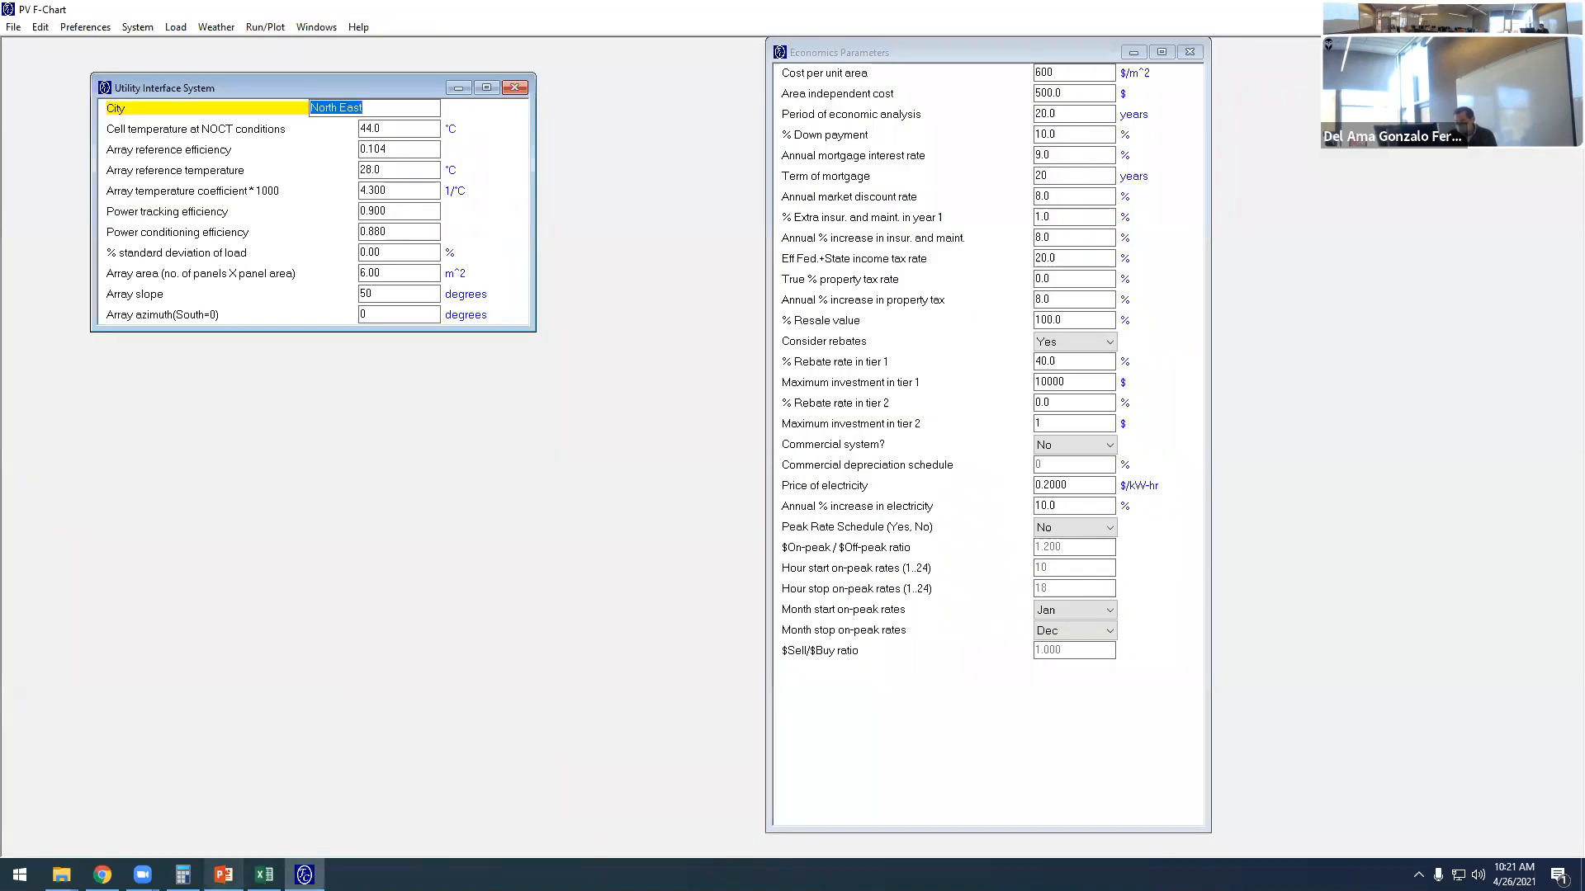
{"action": "left_click", "coordinate": [223, 875]}
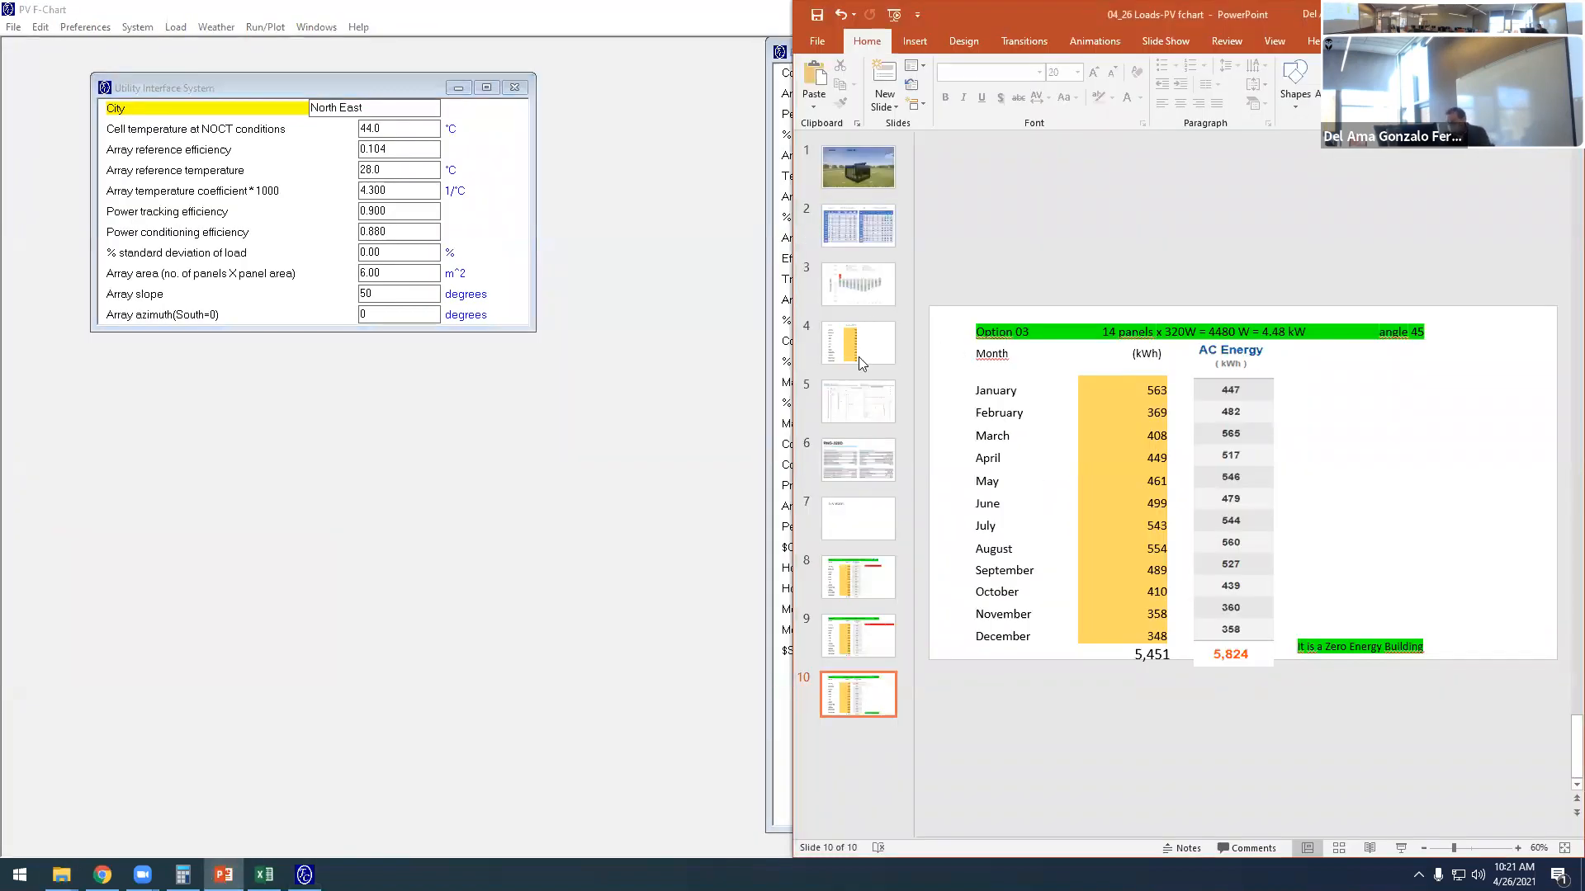
{"action": "left_click", "coordinate": [857, 454]}
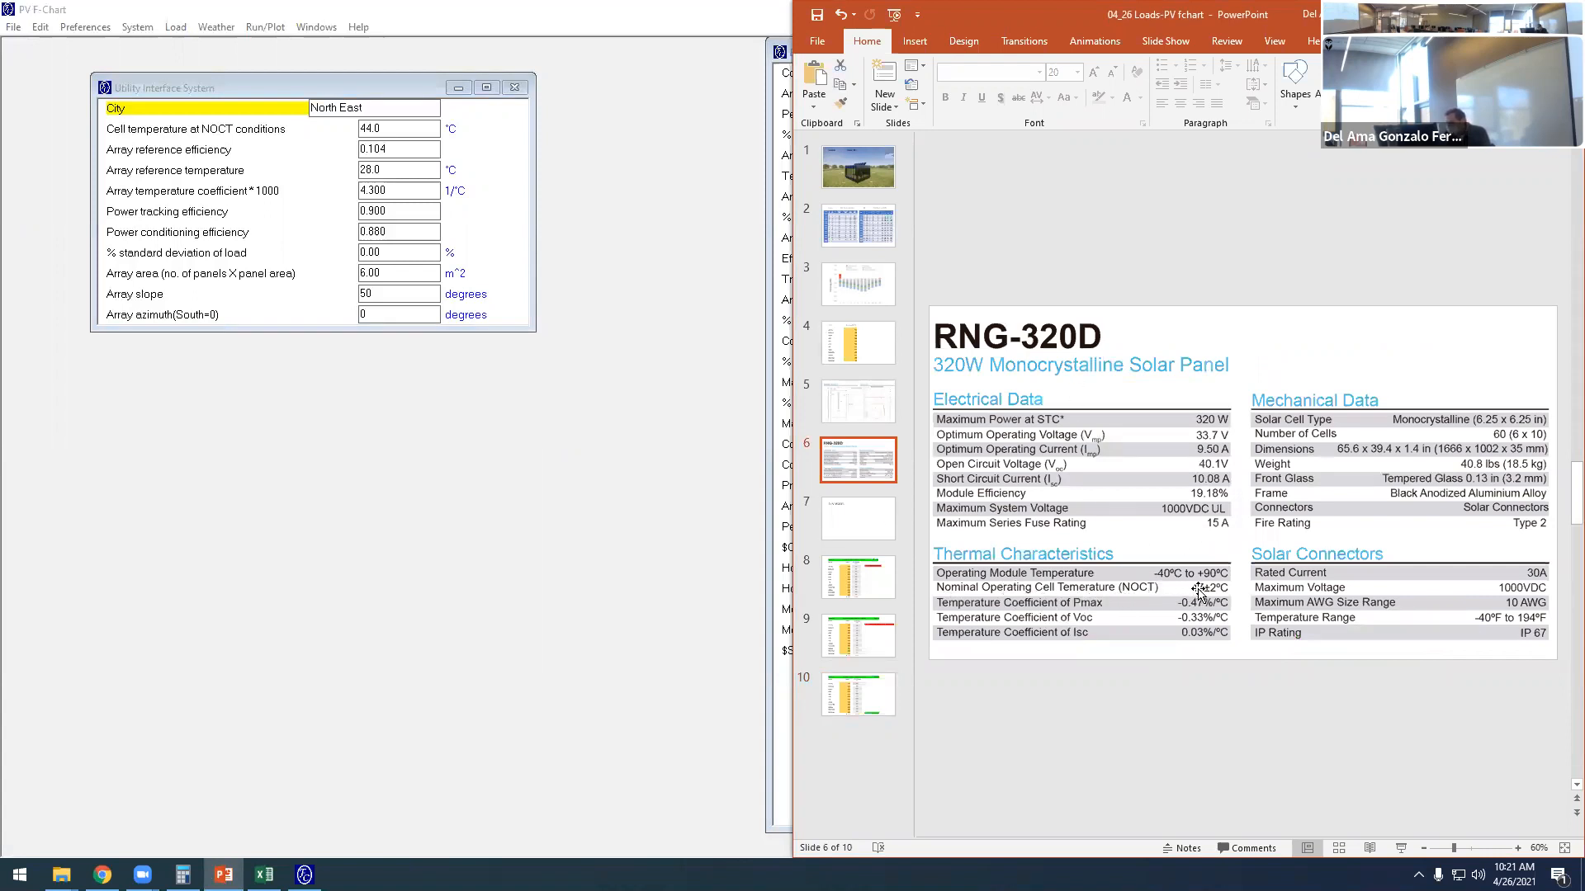
- In PV F-Chart, set the cell temperature at NOCT conditions to 47.0 °C and the array reference efficiency to 0.19
{"action": "left_click", "coordinate": [369, 132]}
{"action": "left_click_drag", "start_coordinate": [367, 128], "coordinate": [372, 130]}
{"action": "type", "text": "7"}
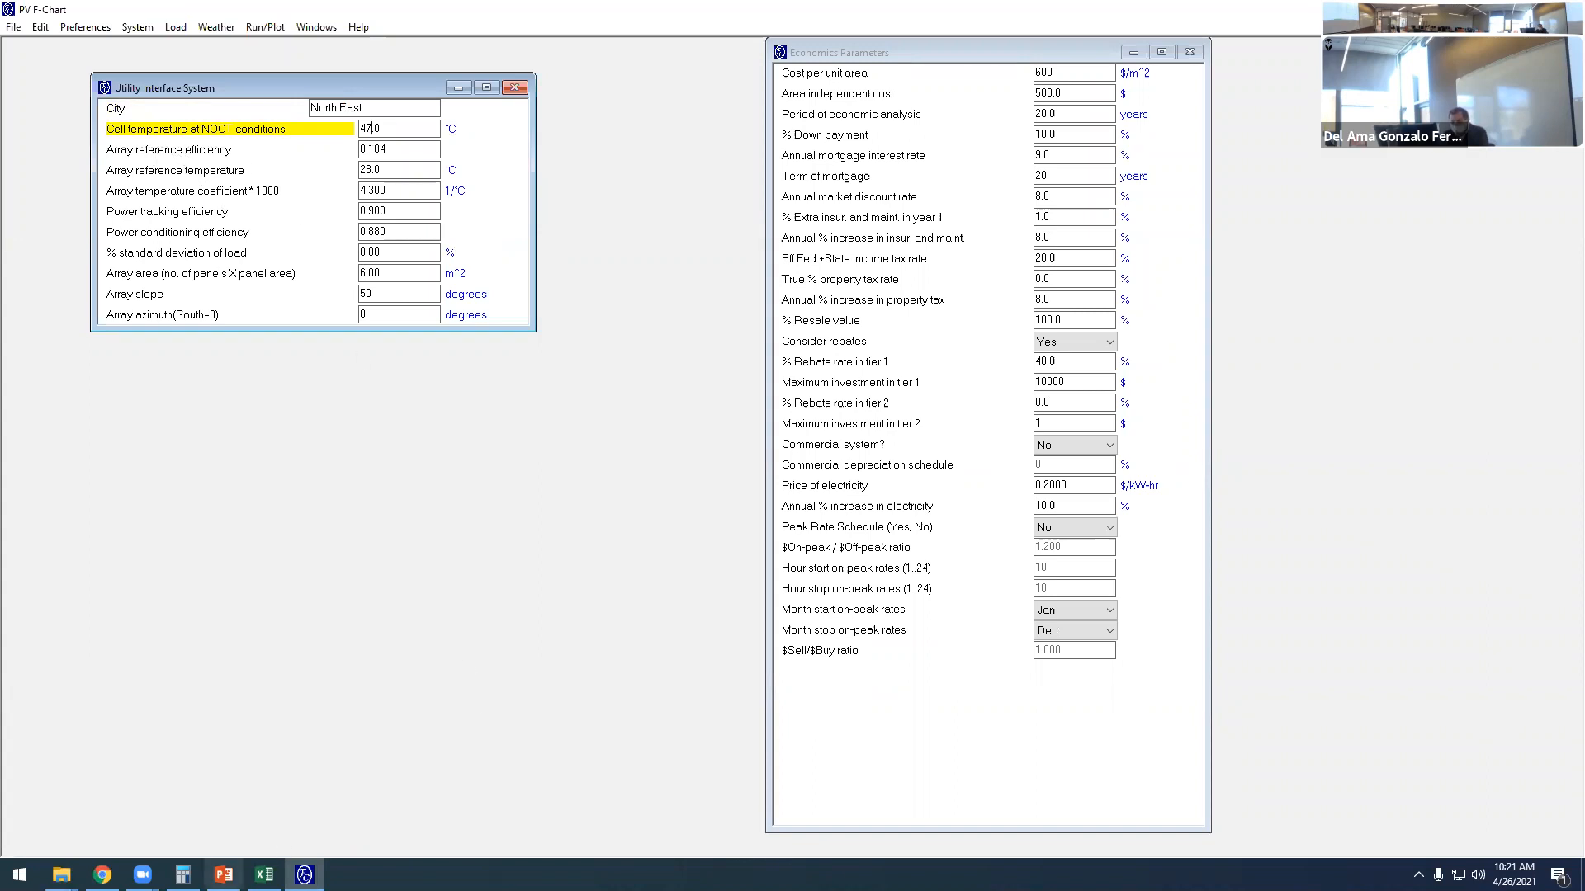
{"action": "left_click", "coordinate": [222, 875]}
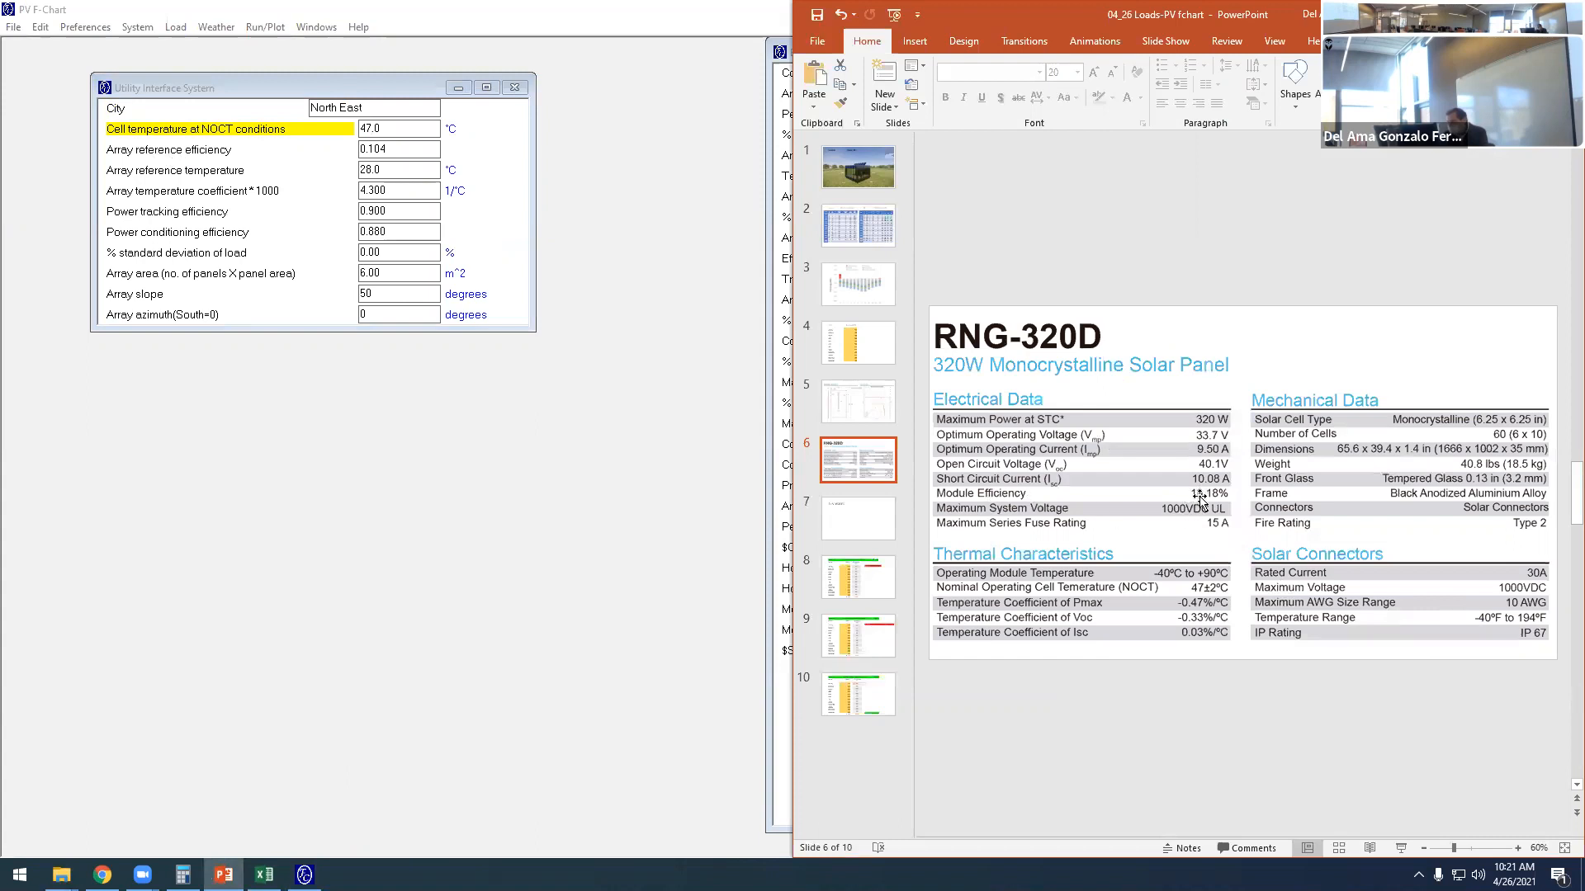
{"action": "left_click", "coordinate": [383, 155]}
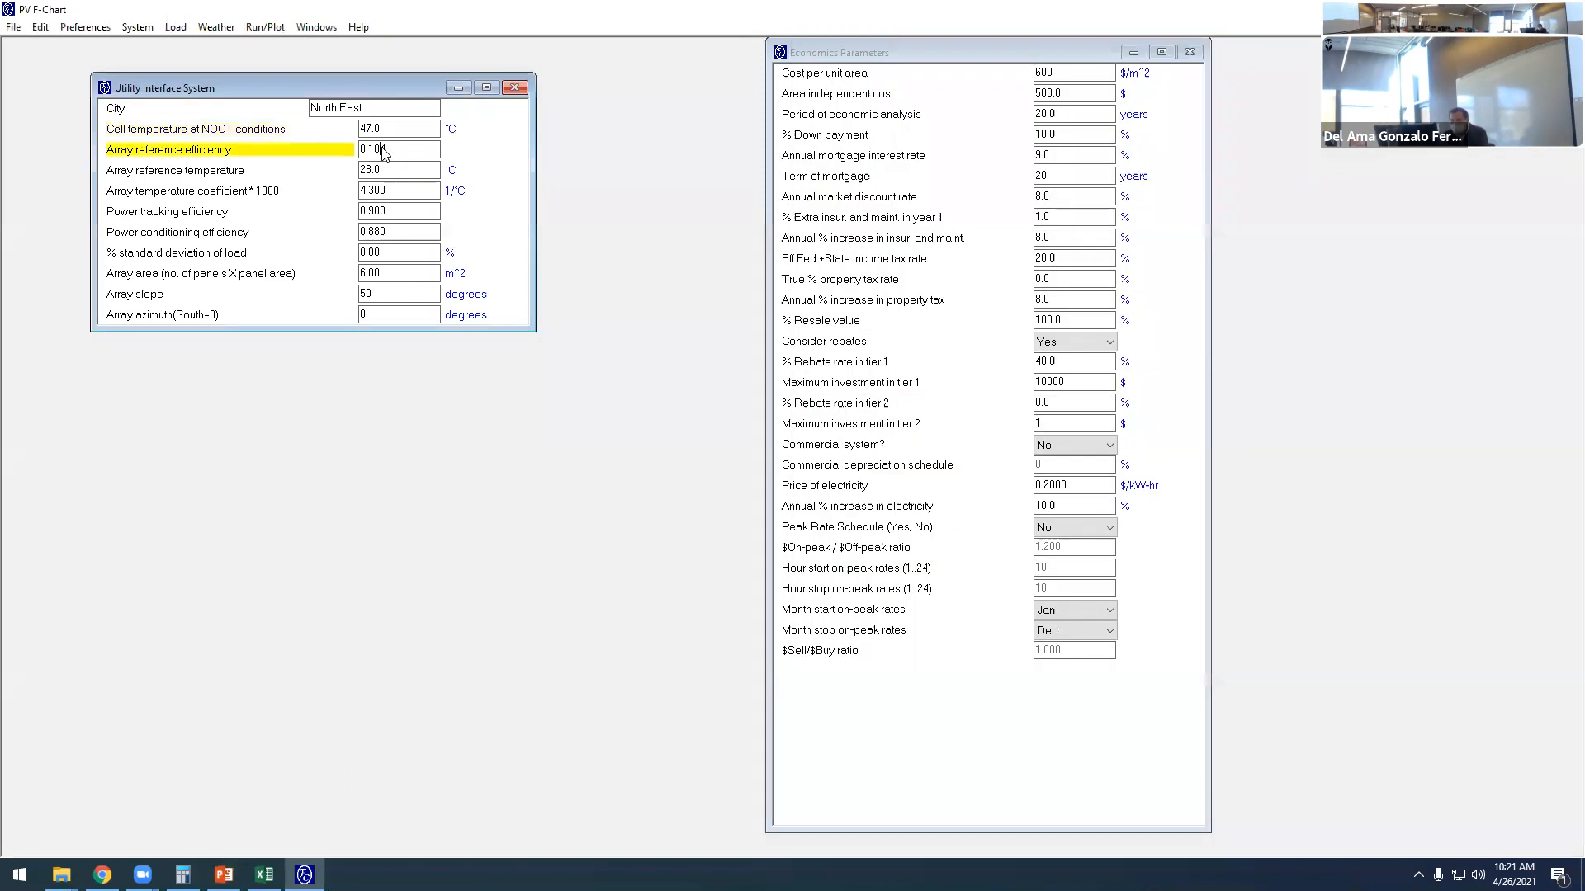
{"action": "type", "text": "9"}
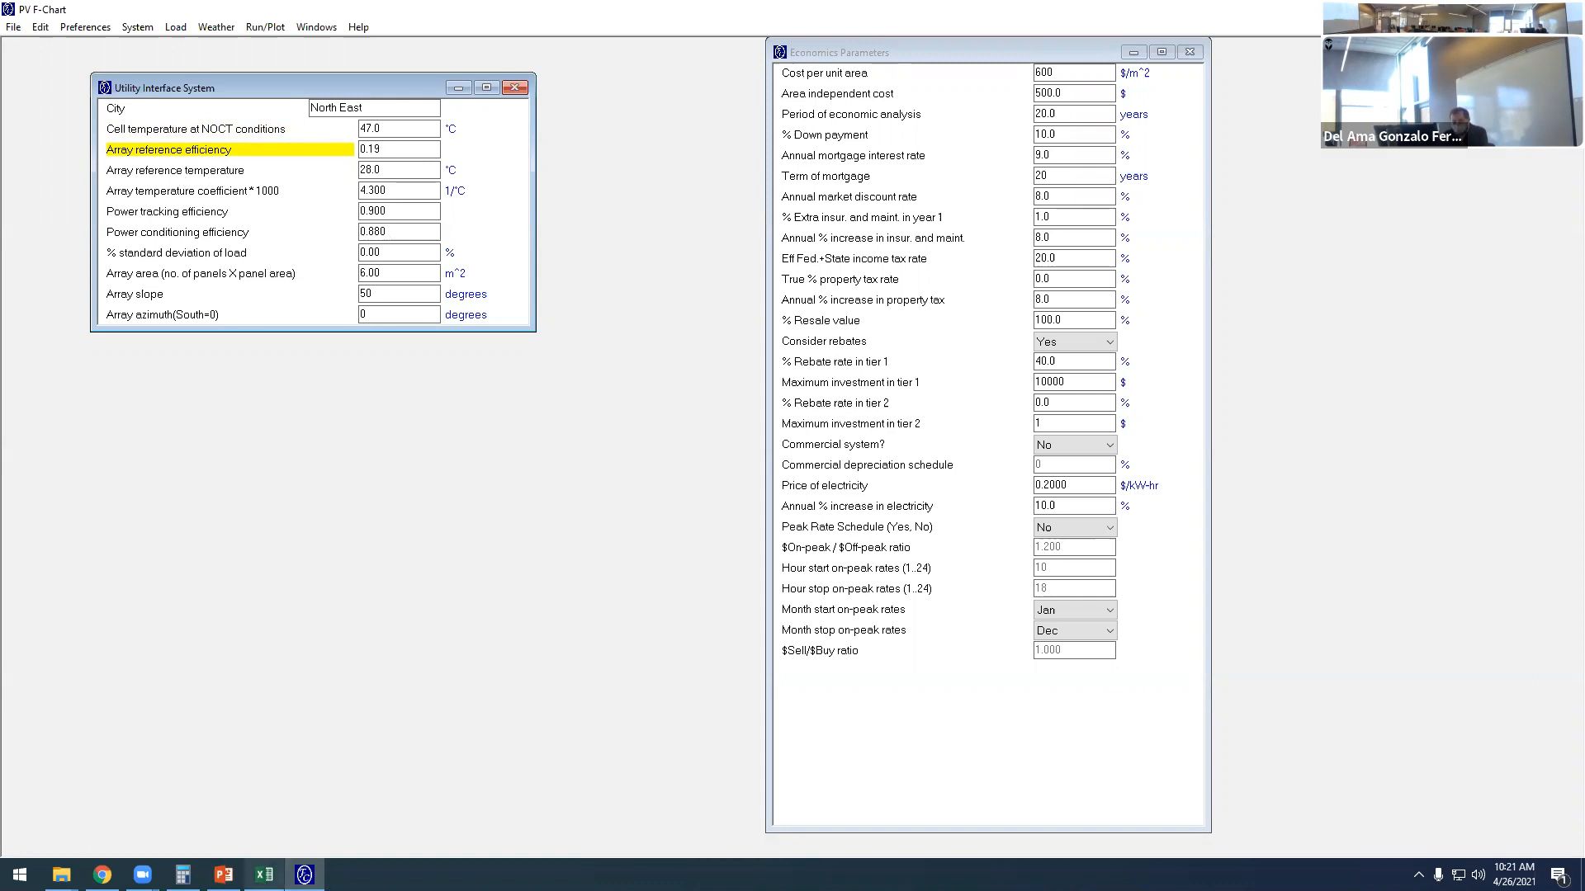
- Check the panel datasheet's temperature coefficient and set PV F-Chart's array temperature coefficient * 1000 to 4.700
{"action": "left_click", "coordinate": [223, 874]}
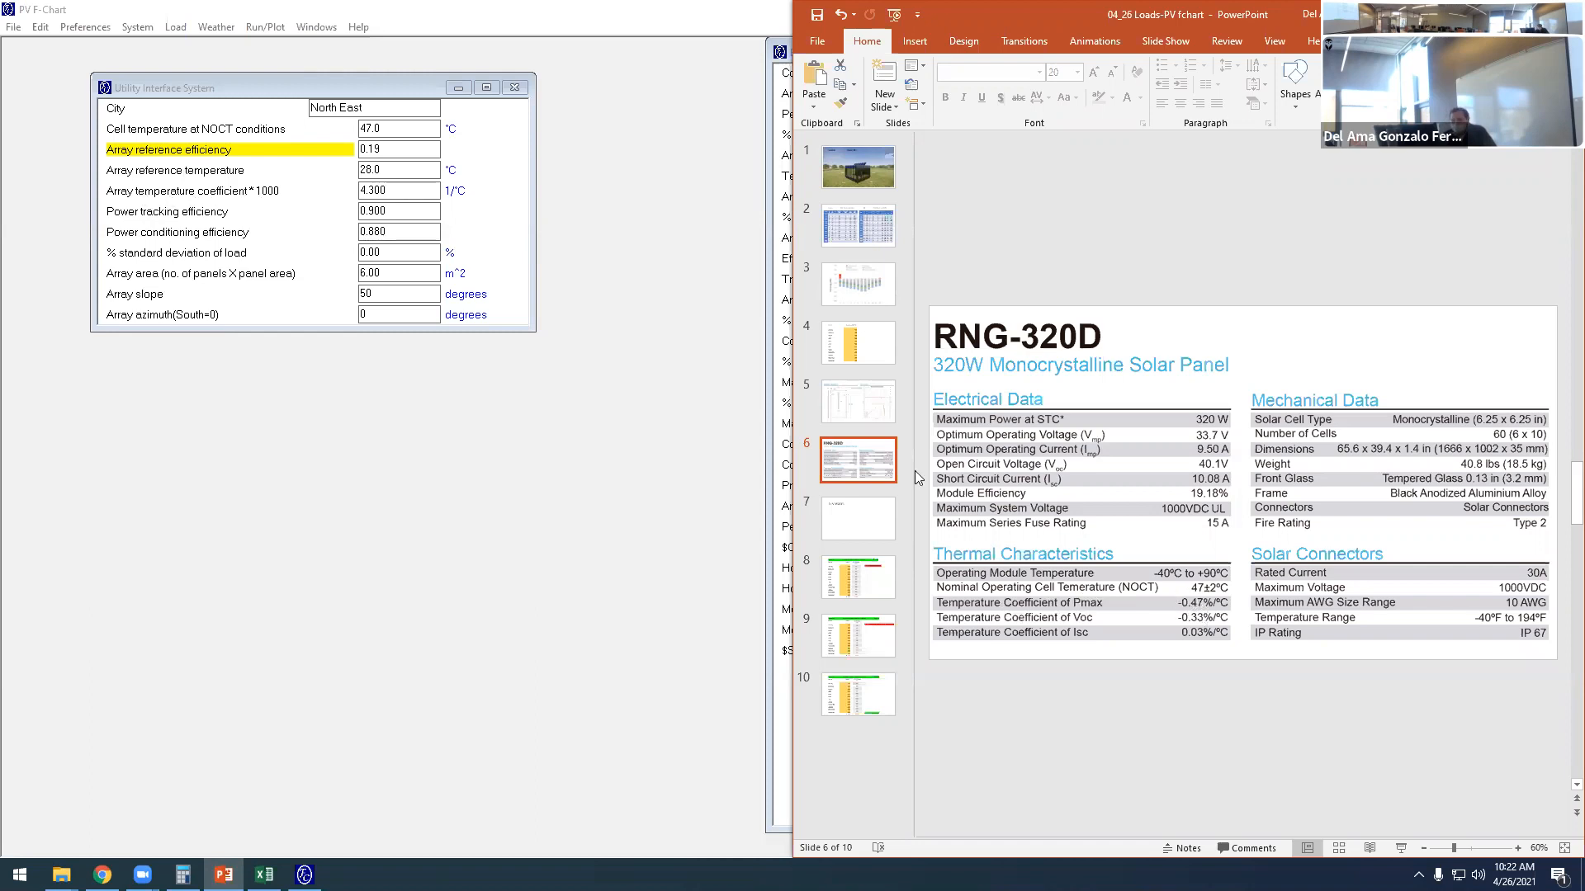
{"action": "left_click", "coordinate": [373, 196]}
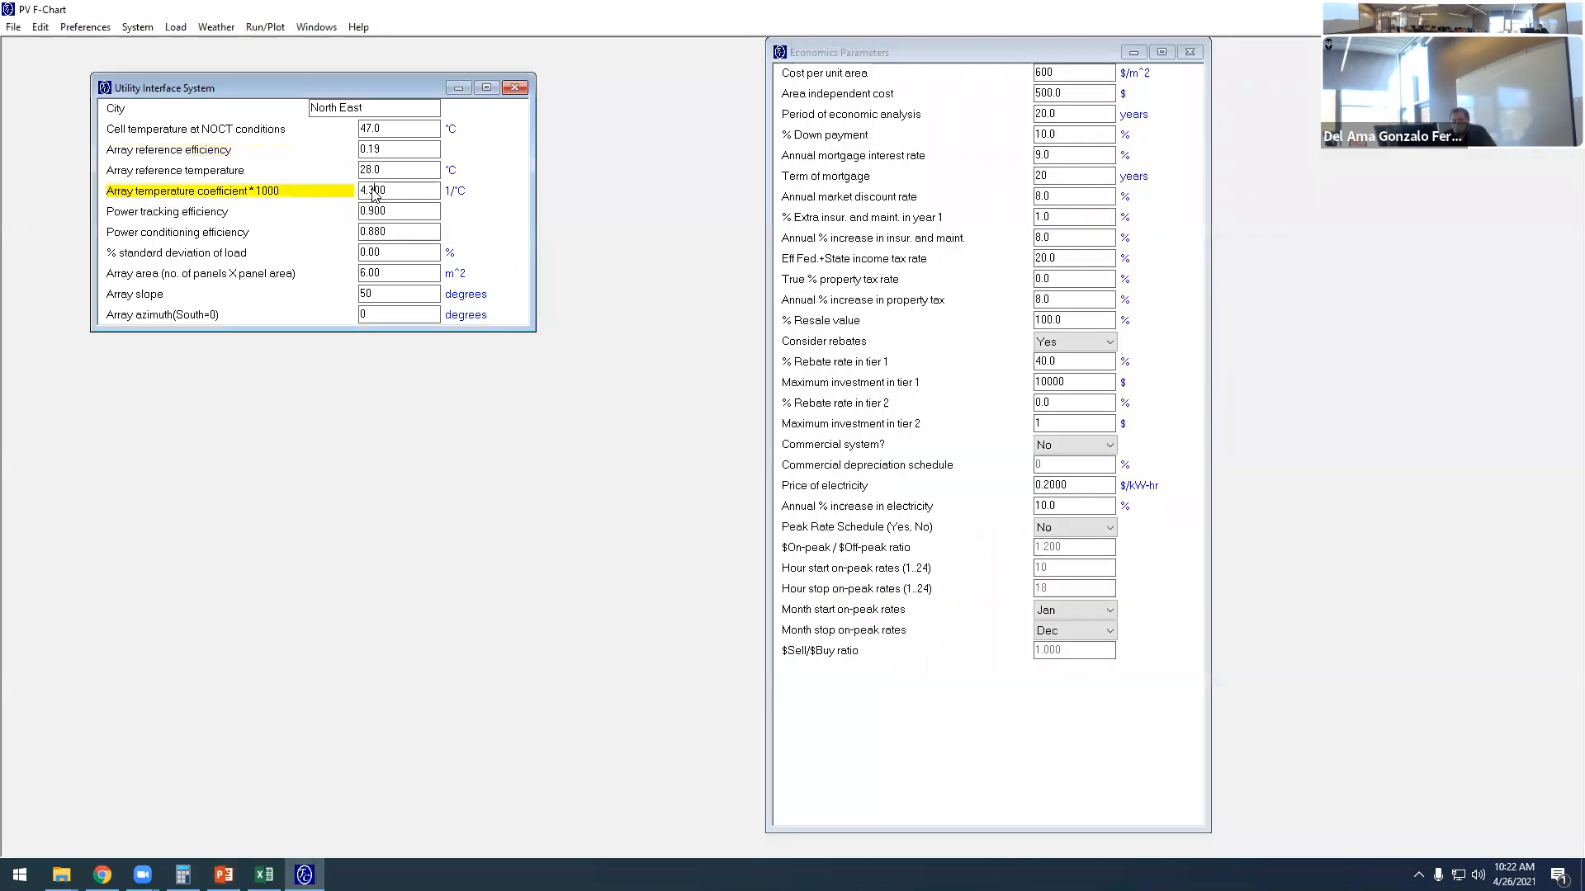
{"action": "type", "text": "7"}
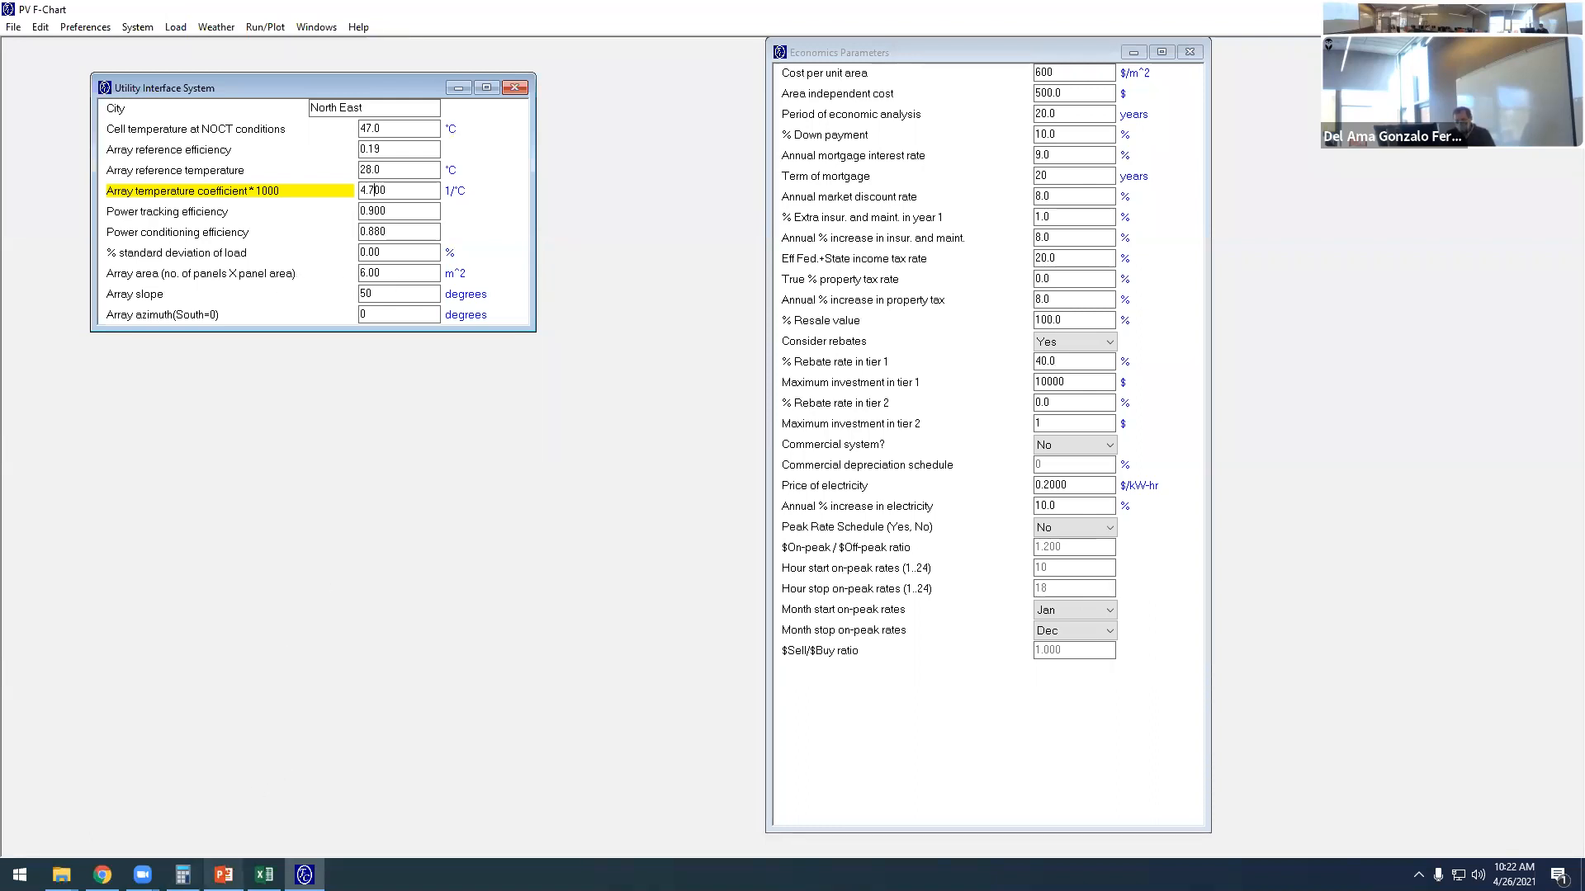
- On the Option 03 slide, copy "14 panels" from the heading into a separate text box beside the AC Energy values
{"action": "left_click", "coordinate": [223, 875]}
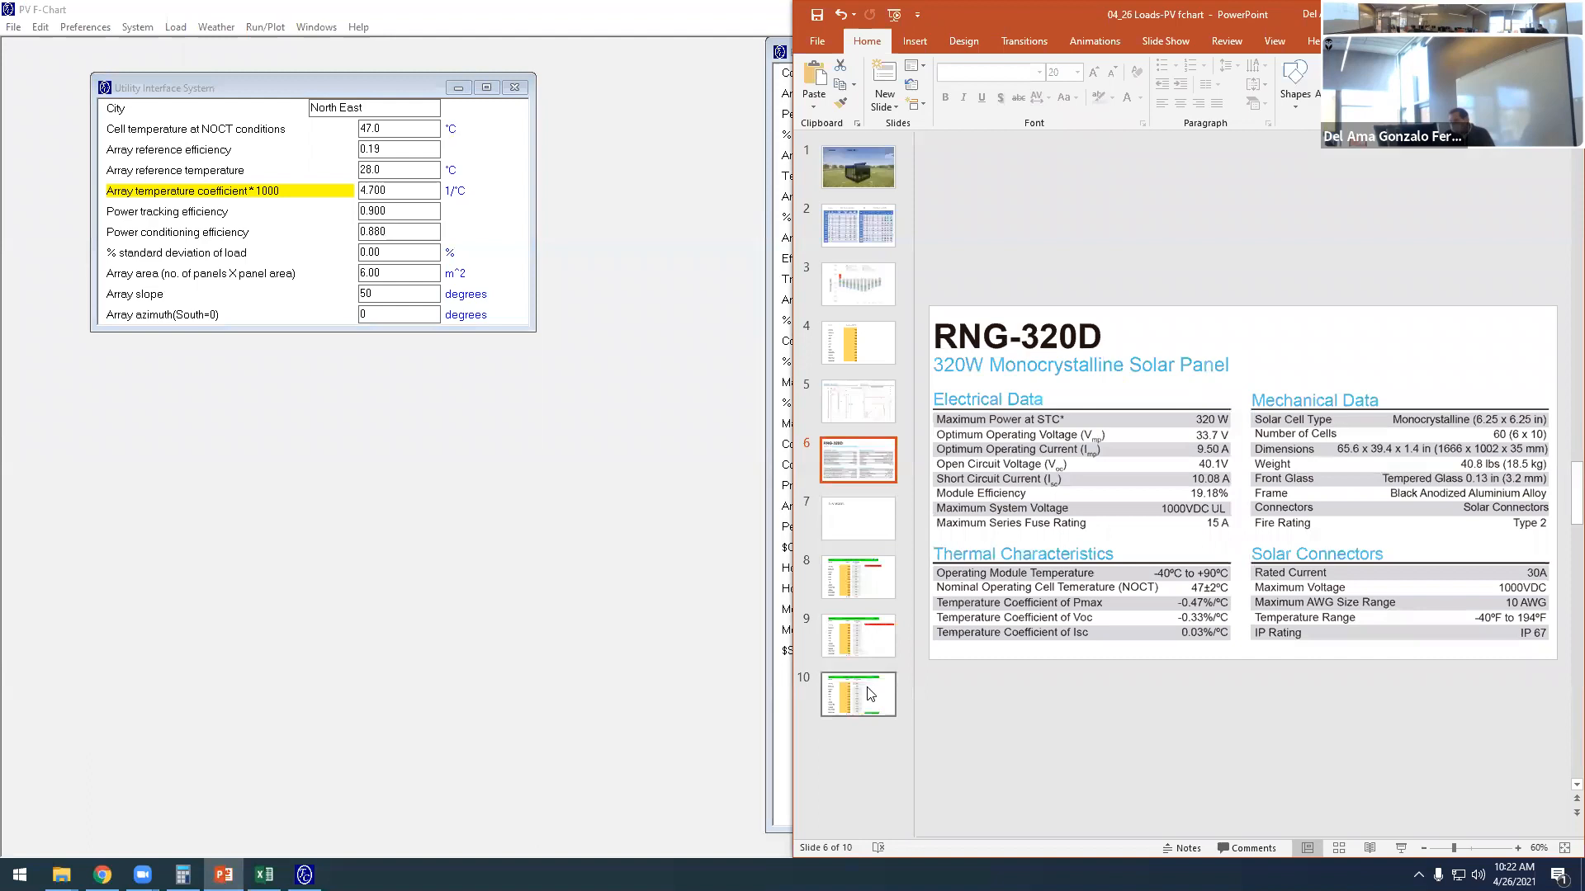
{"action": "left_click", "coordinate": [859, 694]}
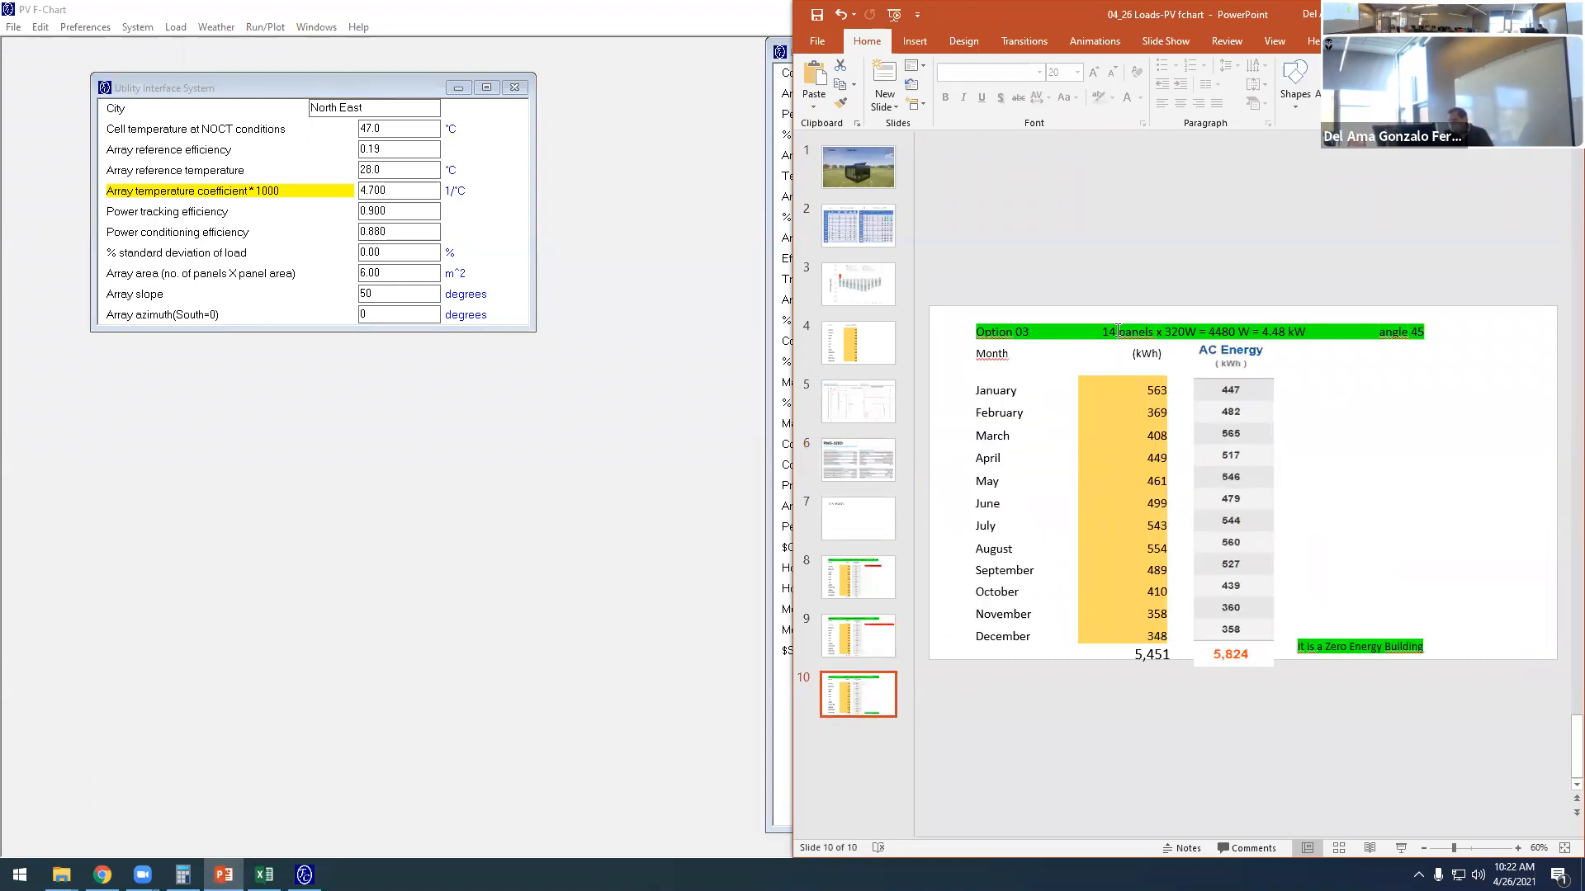
{"action": "left_click_drag", "start_coordinate": [1105, 332], "coordinate": [1154, 331]}
{"action": "key", "text": "ctrl+c"}
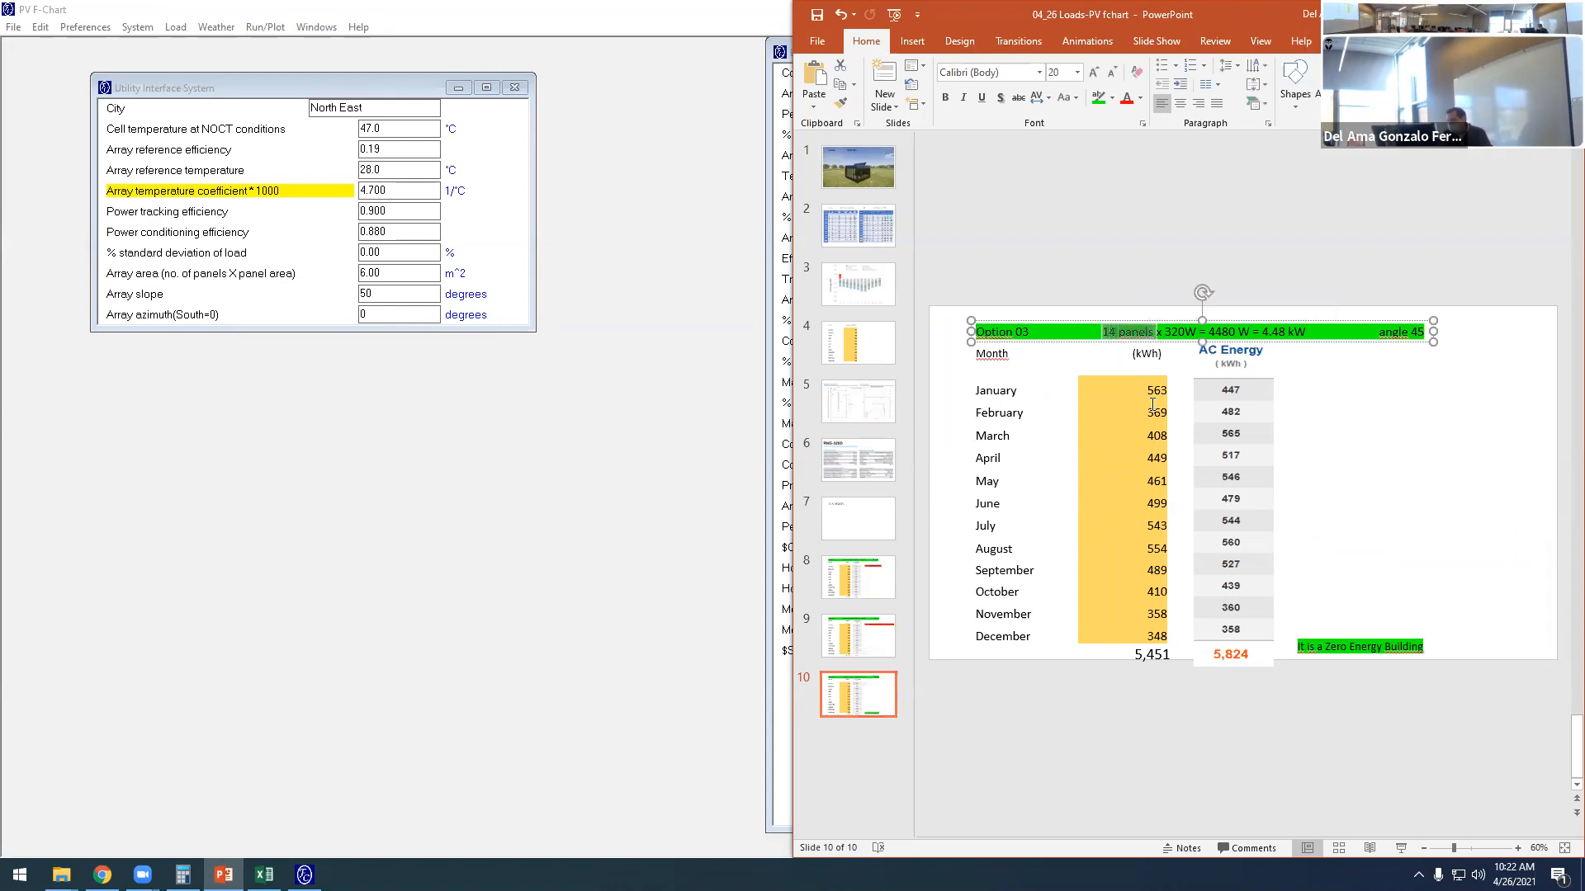
{"action": "left_click", "coordinate": [1315, 480]}
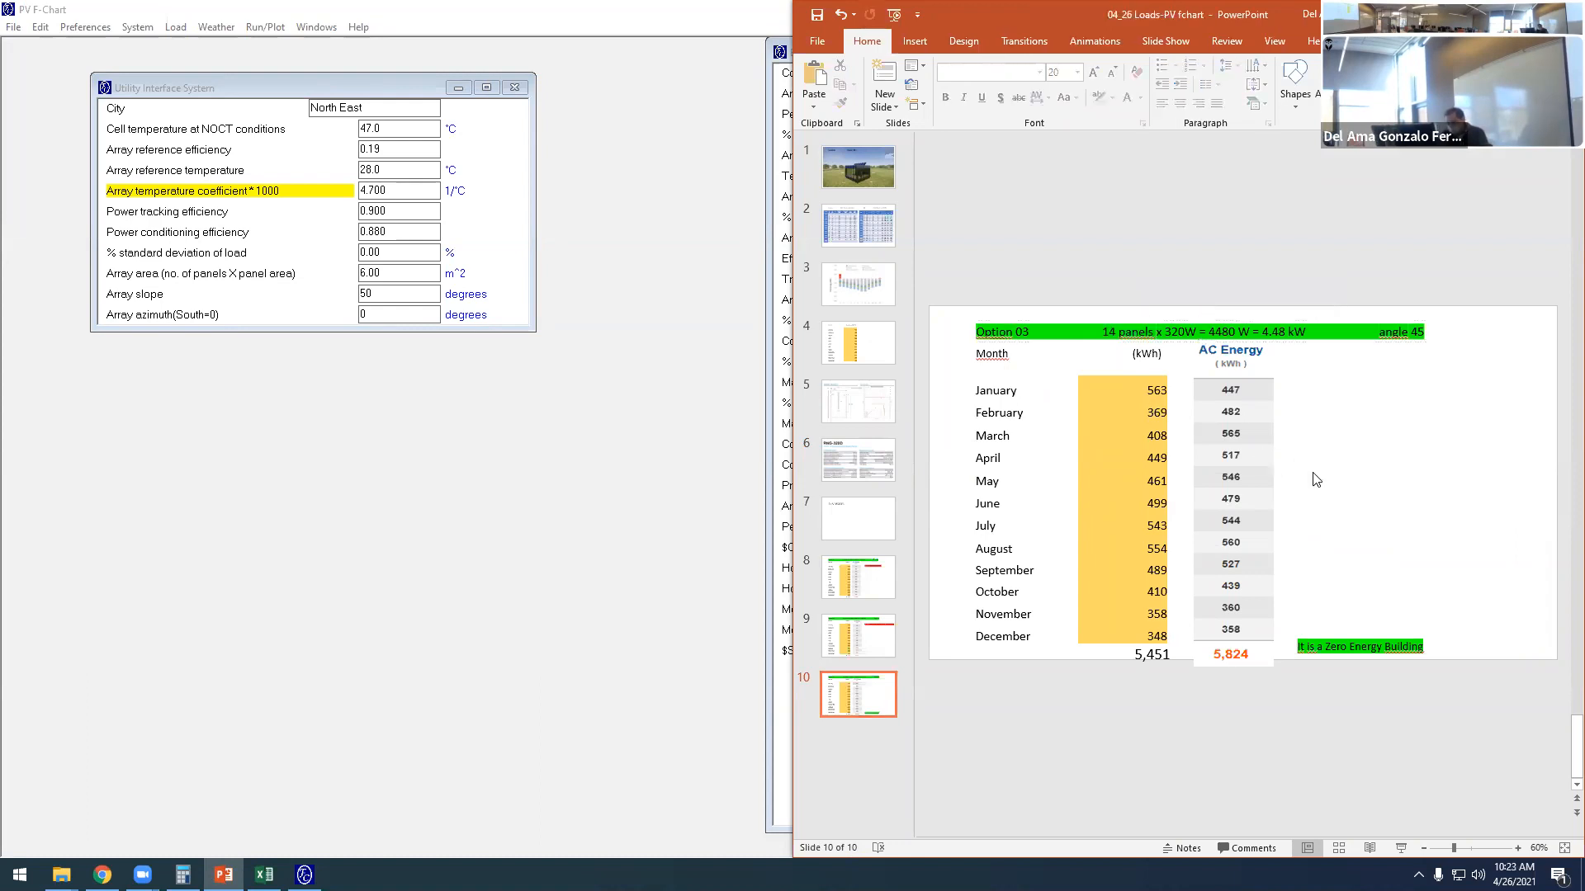
{"action": "key", "text": "ctrl+v"}
{"action": "left_click_drag", "start_coordinate": [1254, 490], "coordinate": [1353, 406]}
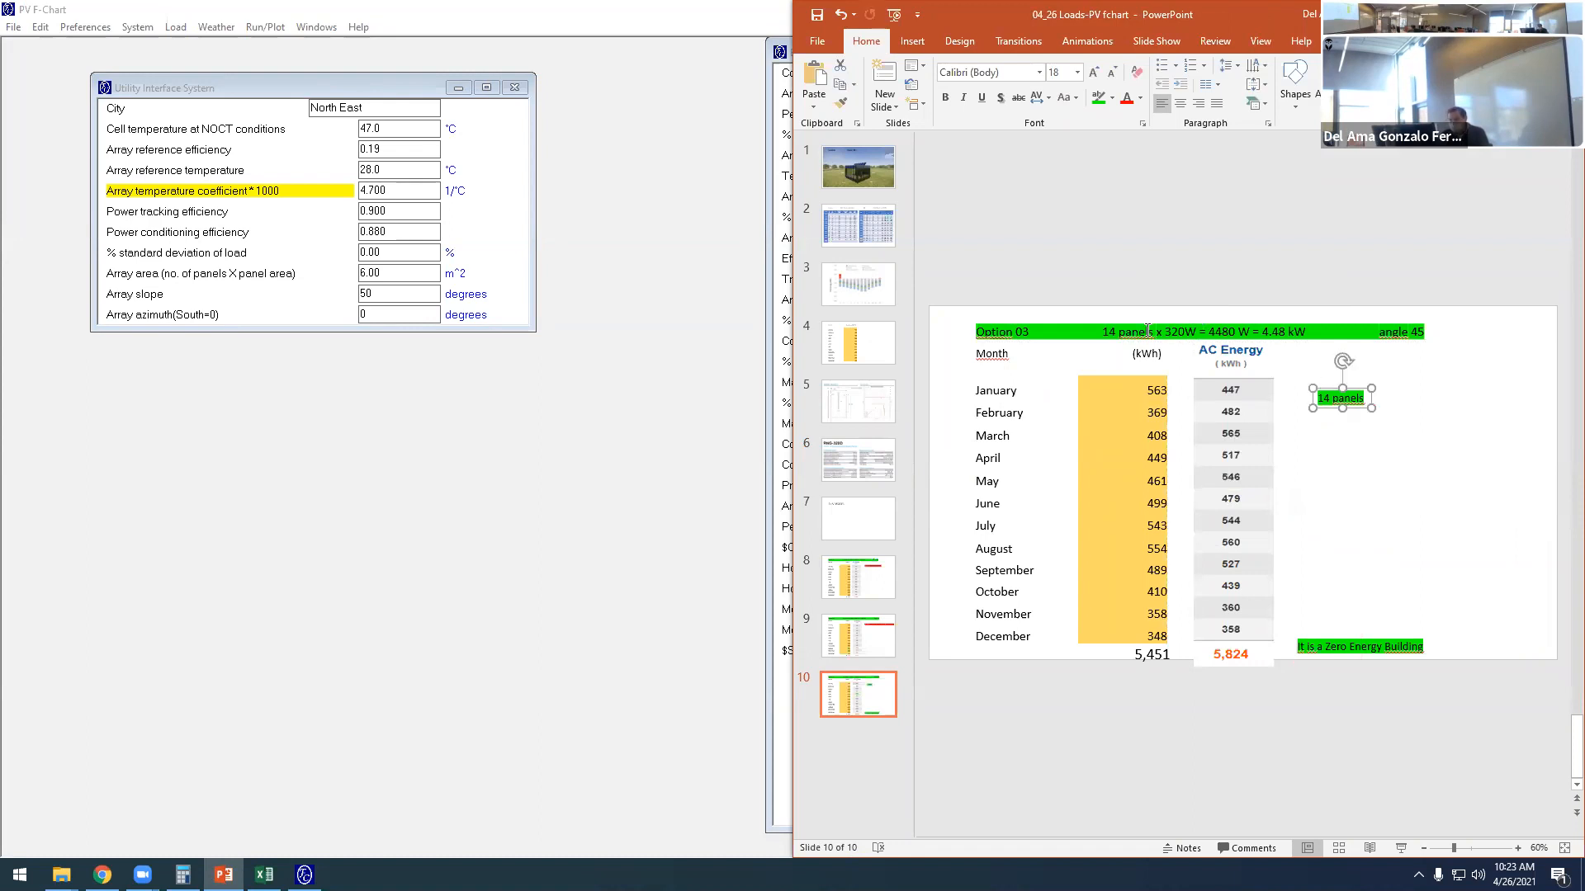
- On the Option 03 slide, extend the "14 panels" text box with "x 1.67m2 =", checking the panel area on the Module Diagram slide
{"action": "left_click_drag", "start_coordinate": [1106, 332], "coordinate": [1197, 334]}
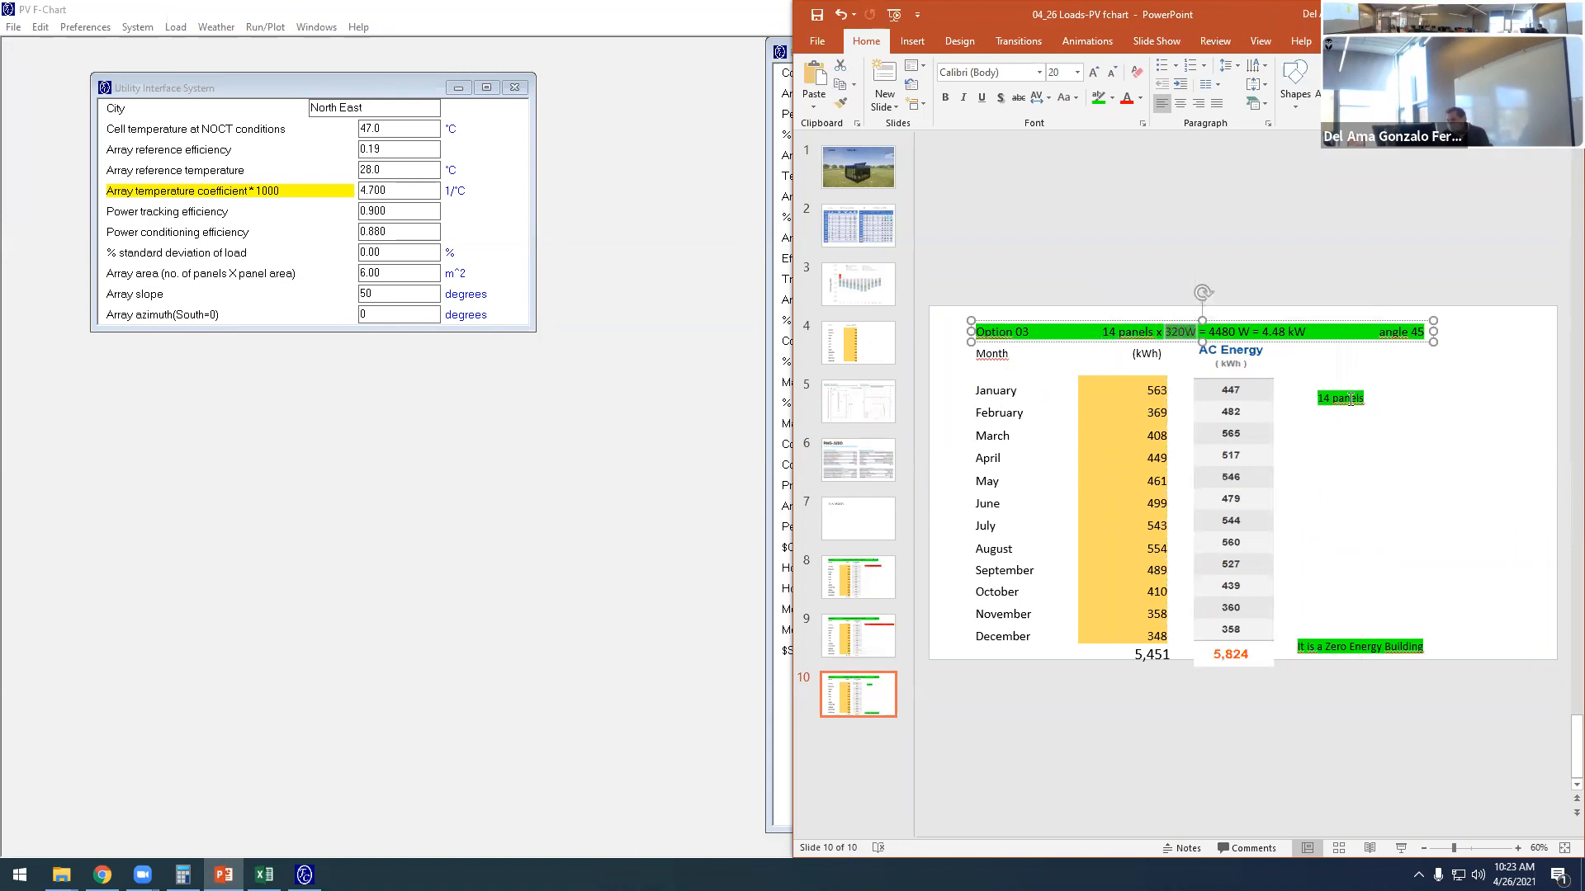
{"action": "left_click", "coordinate": [1351, 398]}
{"action": "type", "text": "x"}
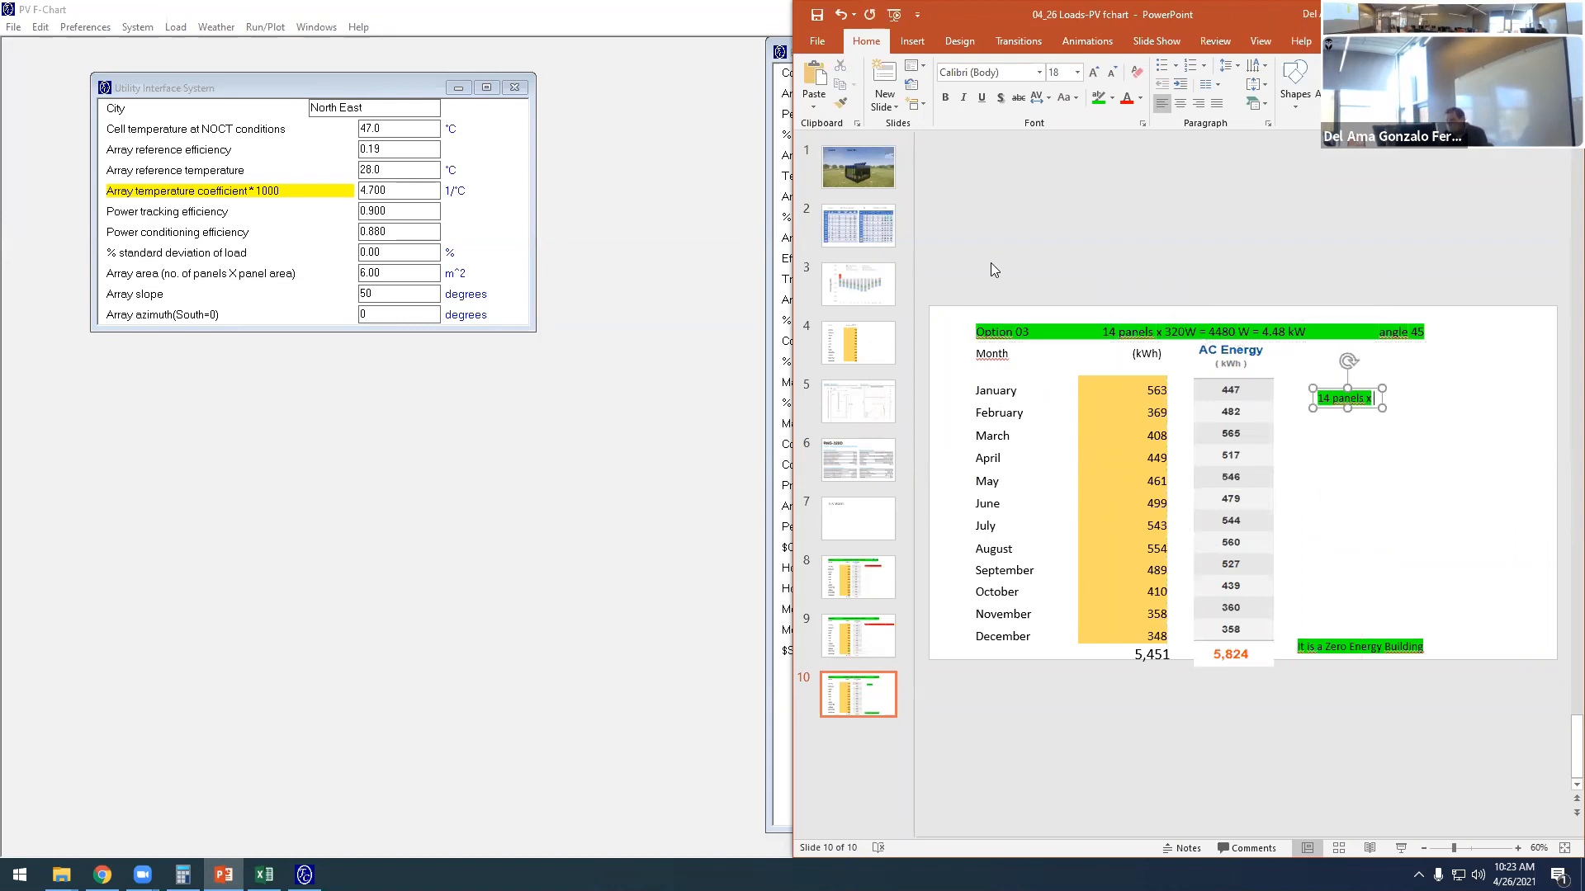
{"action": "left_click", "coordinate": [855, 474]}
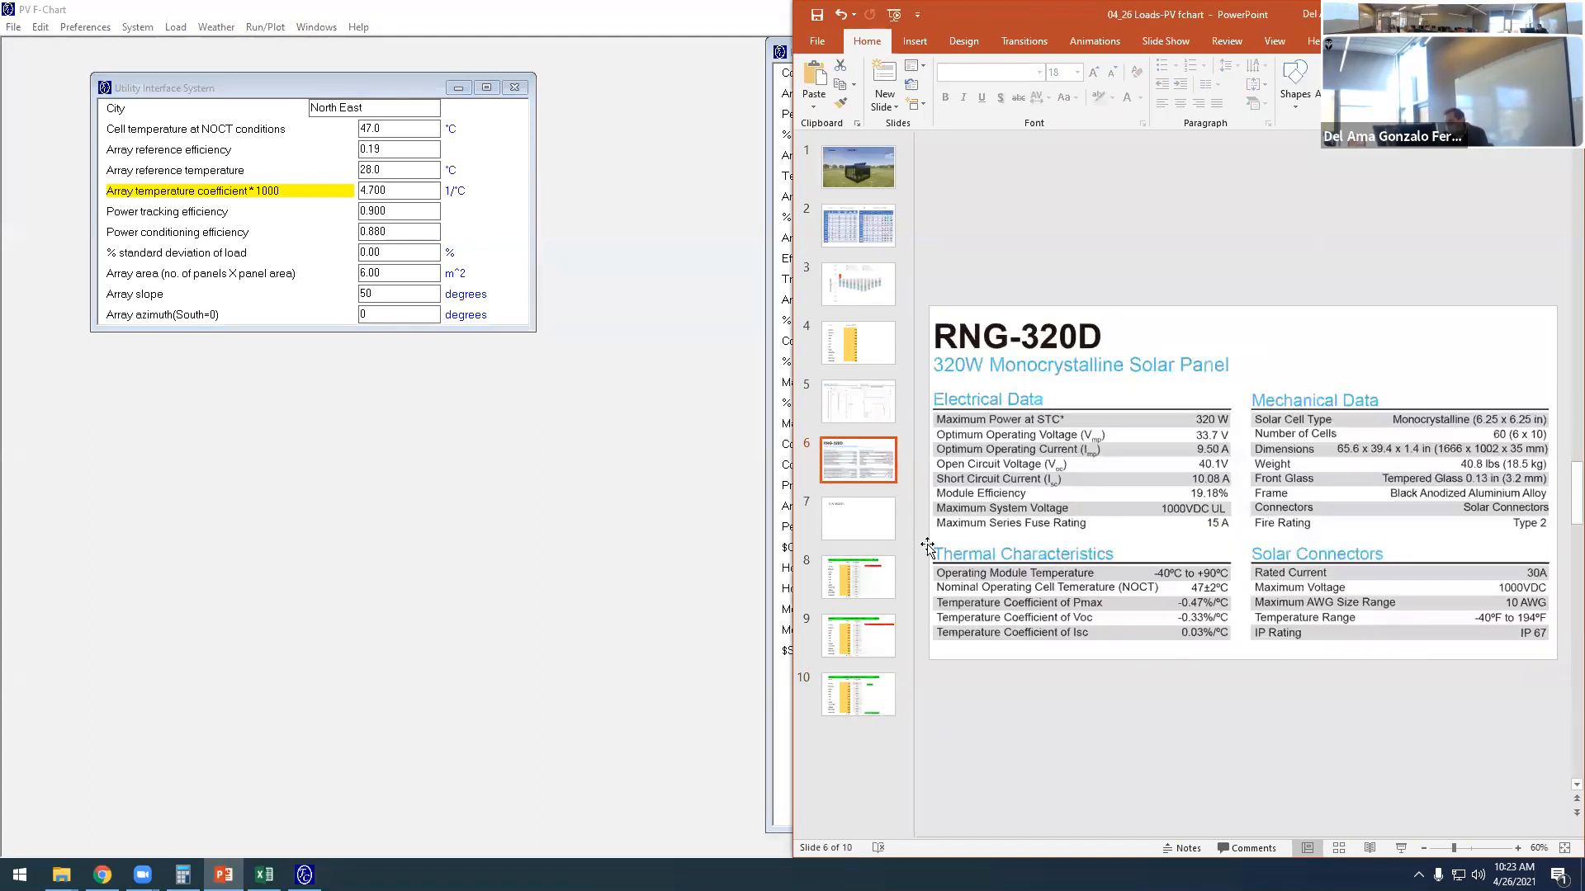
{"action": "left_click", "coordinate": [862, 417]}
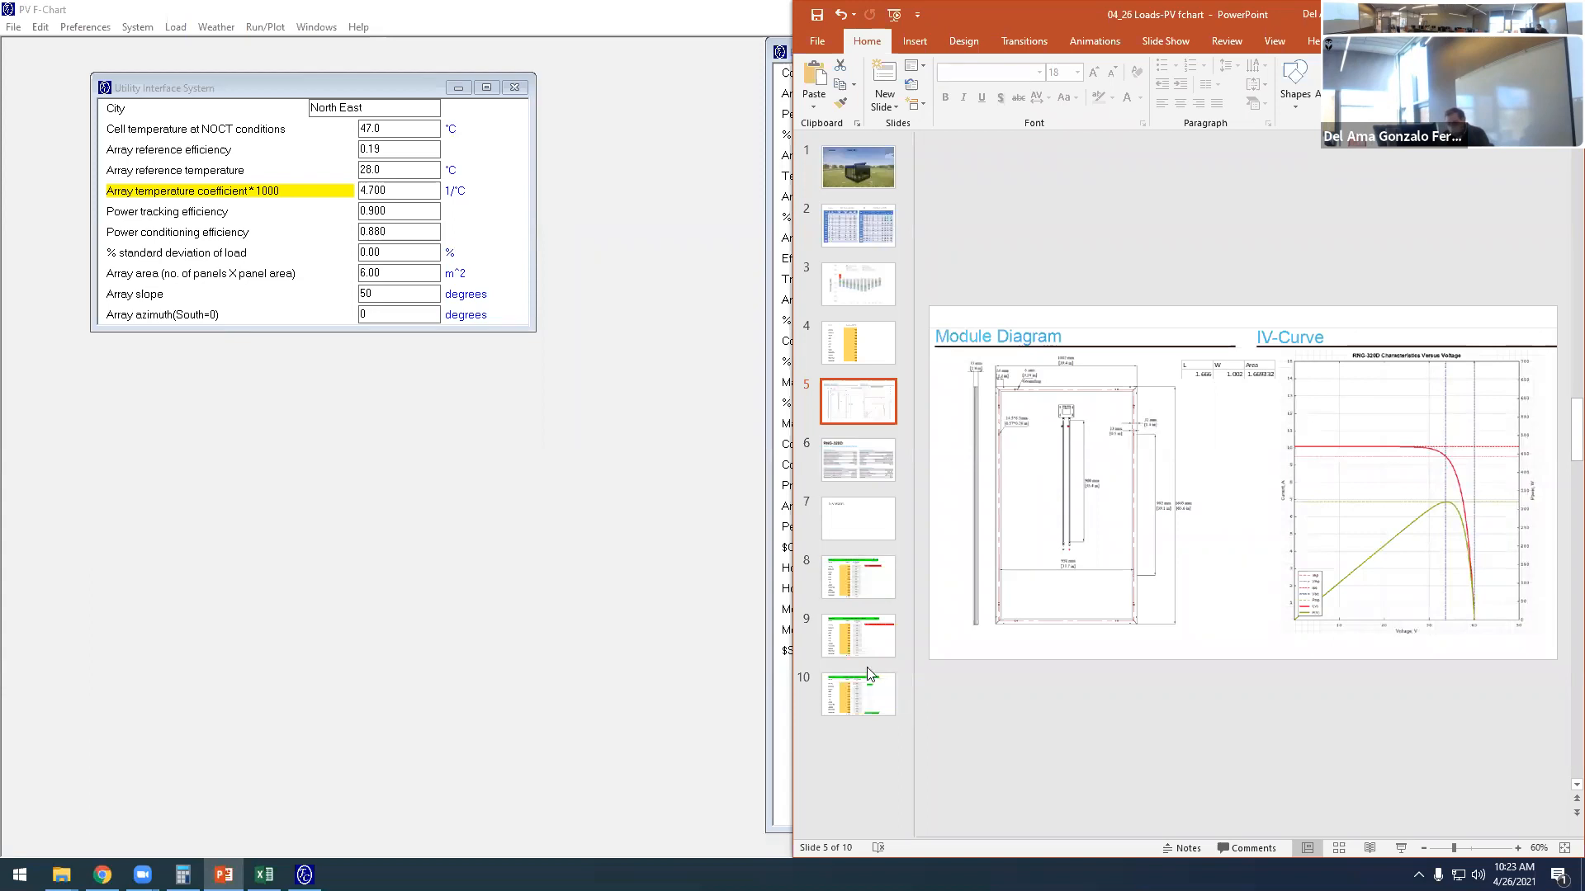
{"action": "left_click", "coordinate": [868, 692]}
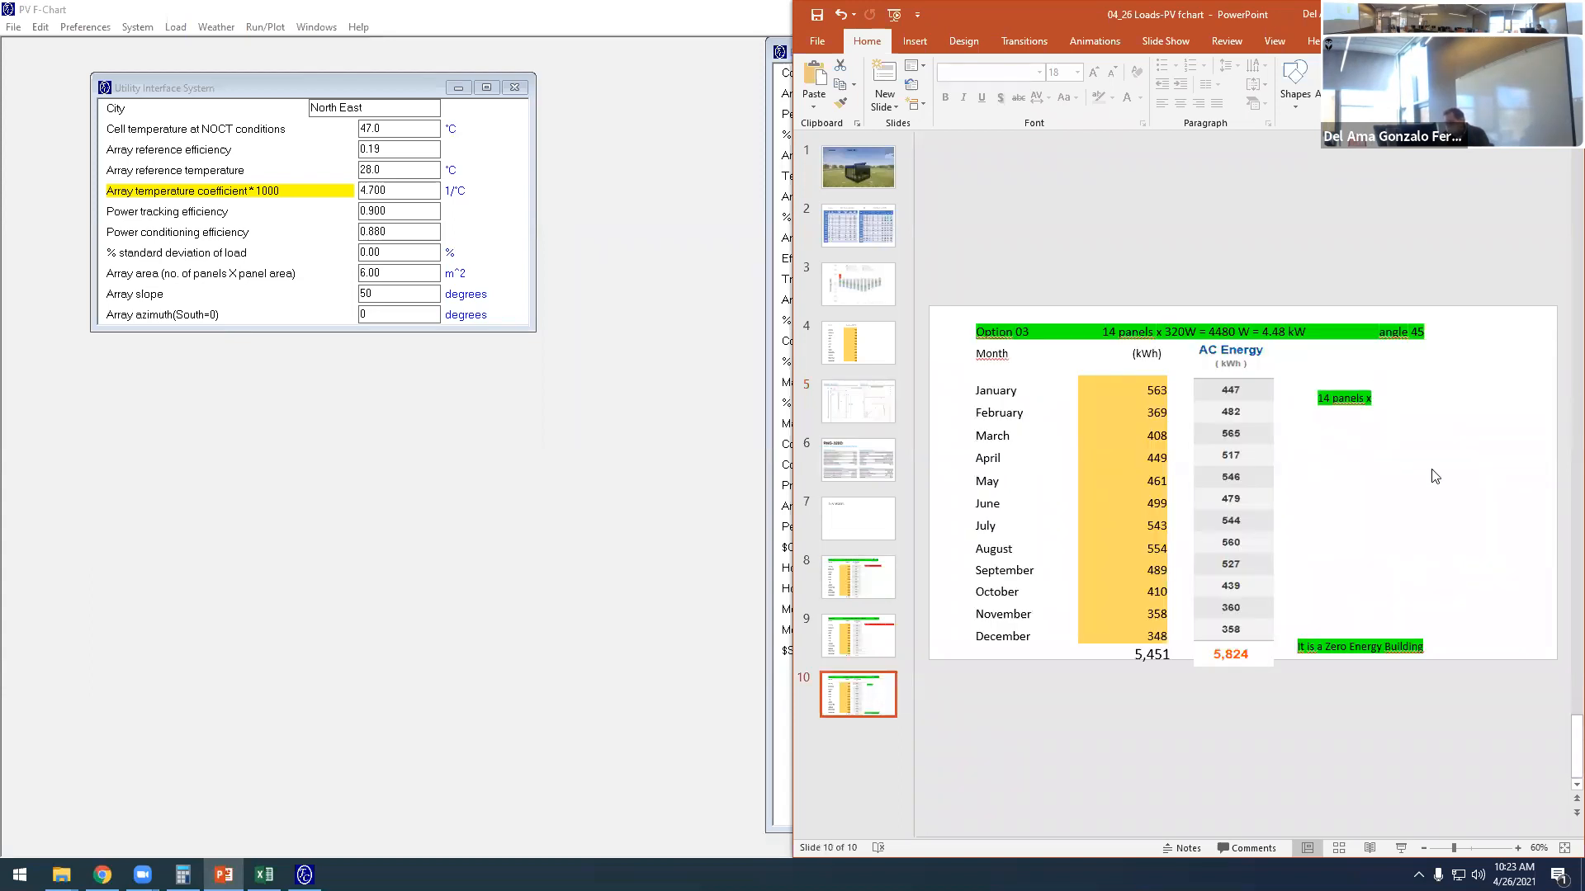
{"action": "left_click", "coordinate": [1372, 398]}
{"action": "type", "text": "1"}
{"action": "type", "text": "."}
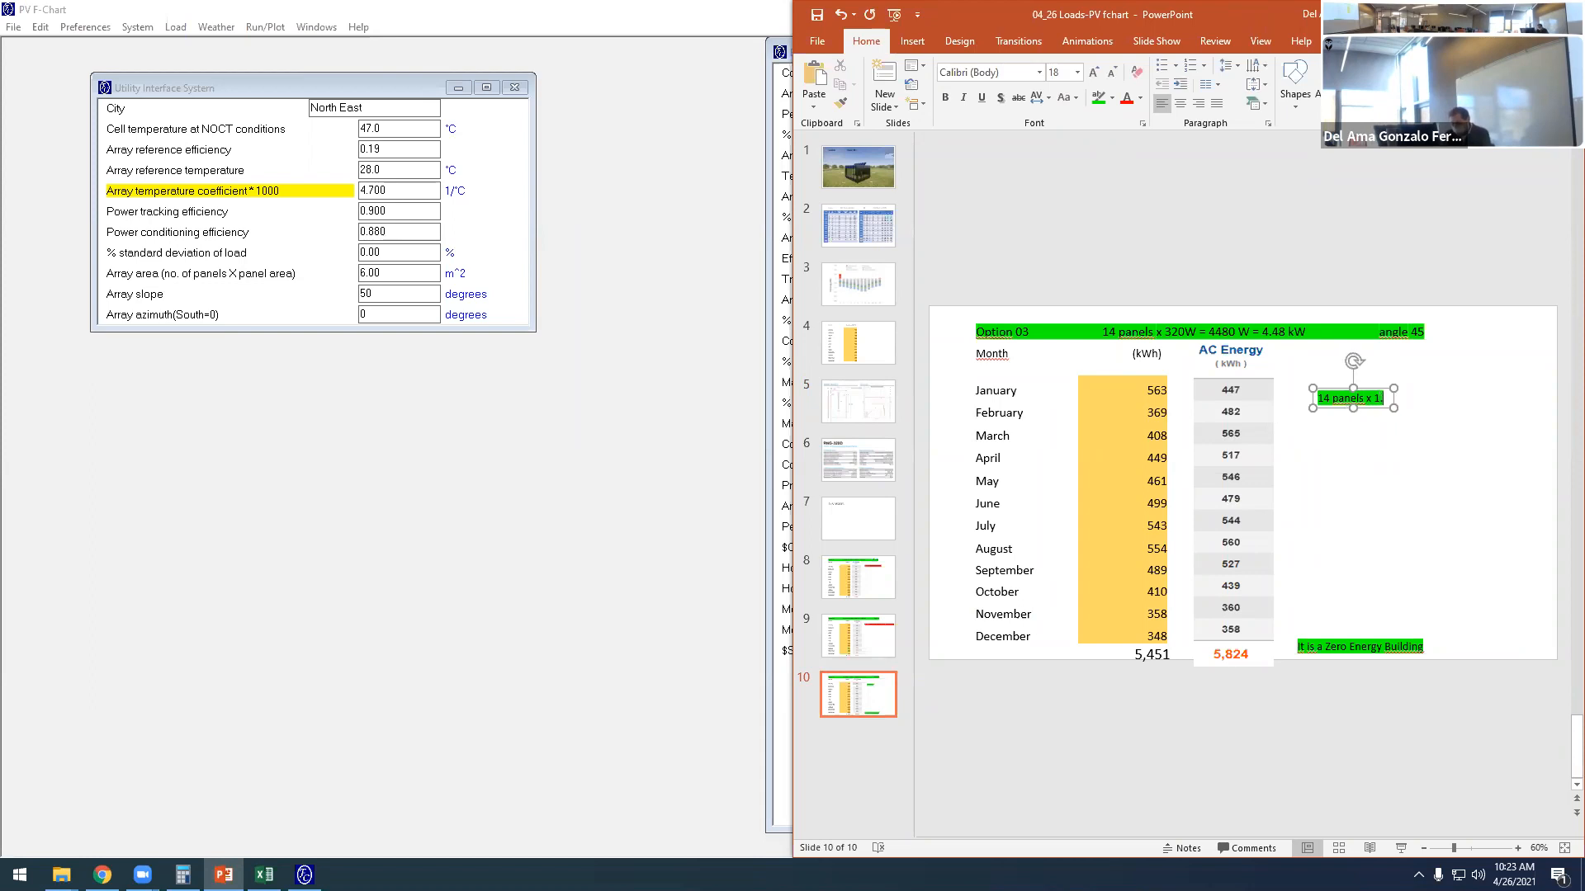
{"action": "type", "text": "67m2"}
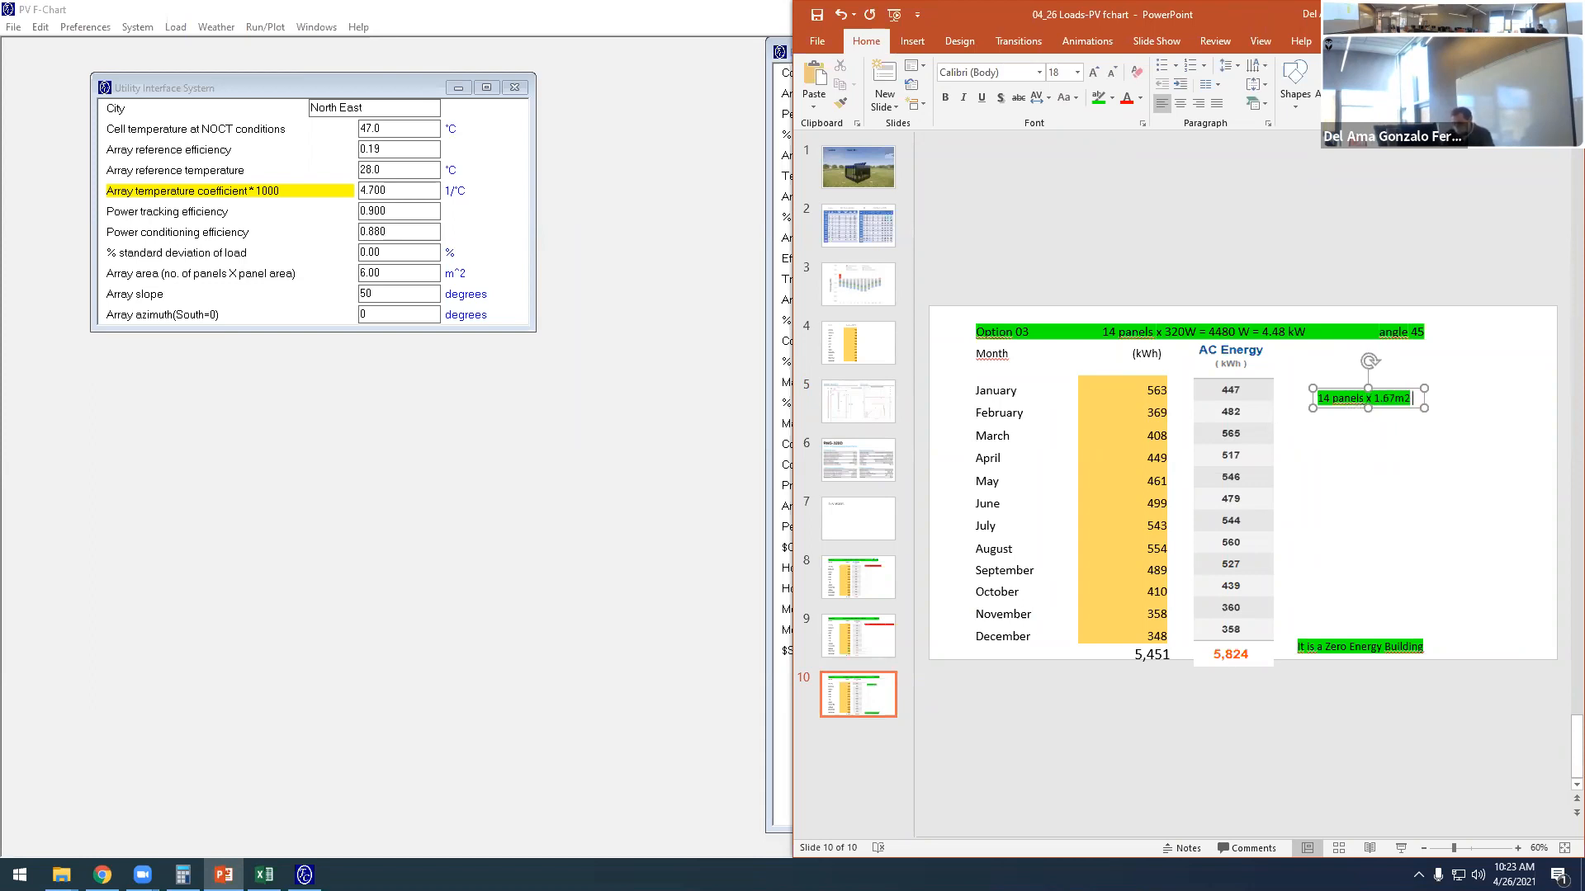
{"action": "type", "text": " ="}
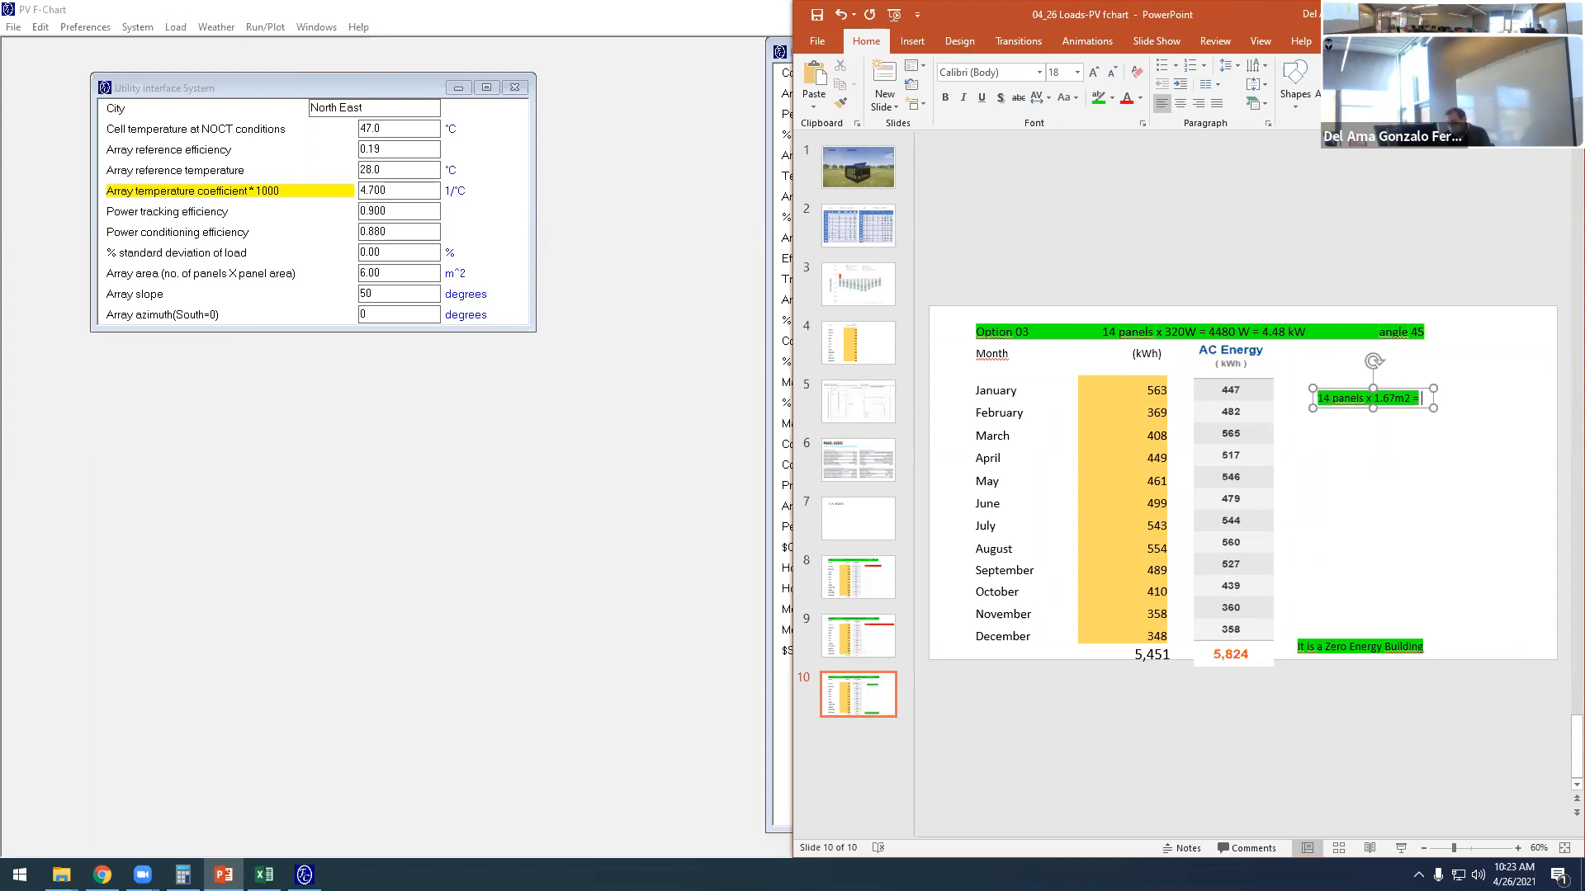
- Switch to Calculator and multiply 14 by 1.67 to get the total panel area
{"action": "left_click", "coordinate": [182, 875]}
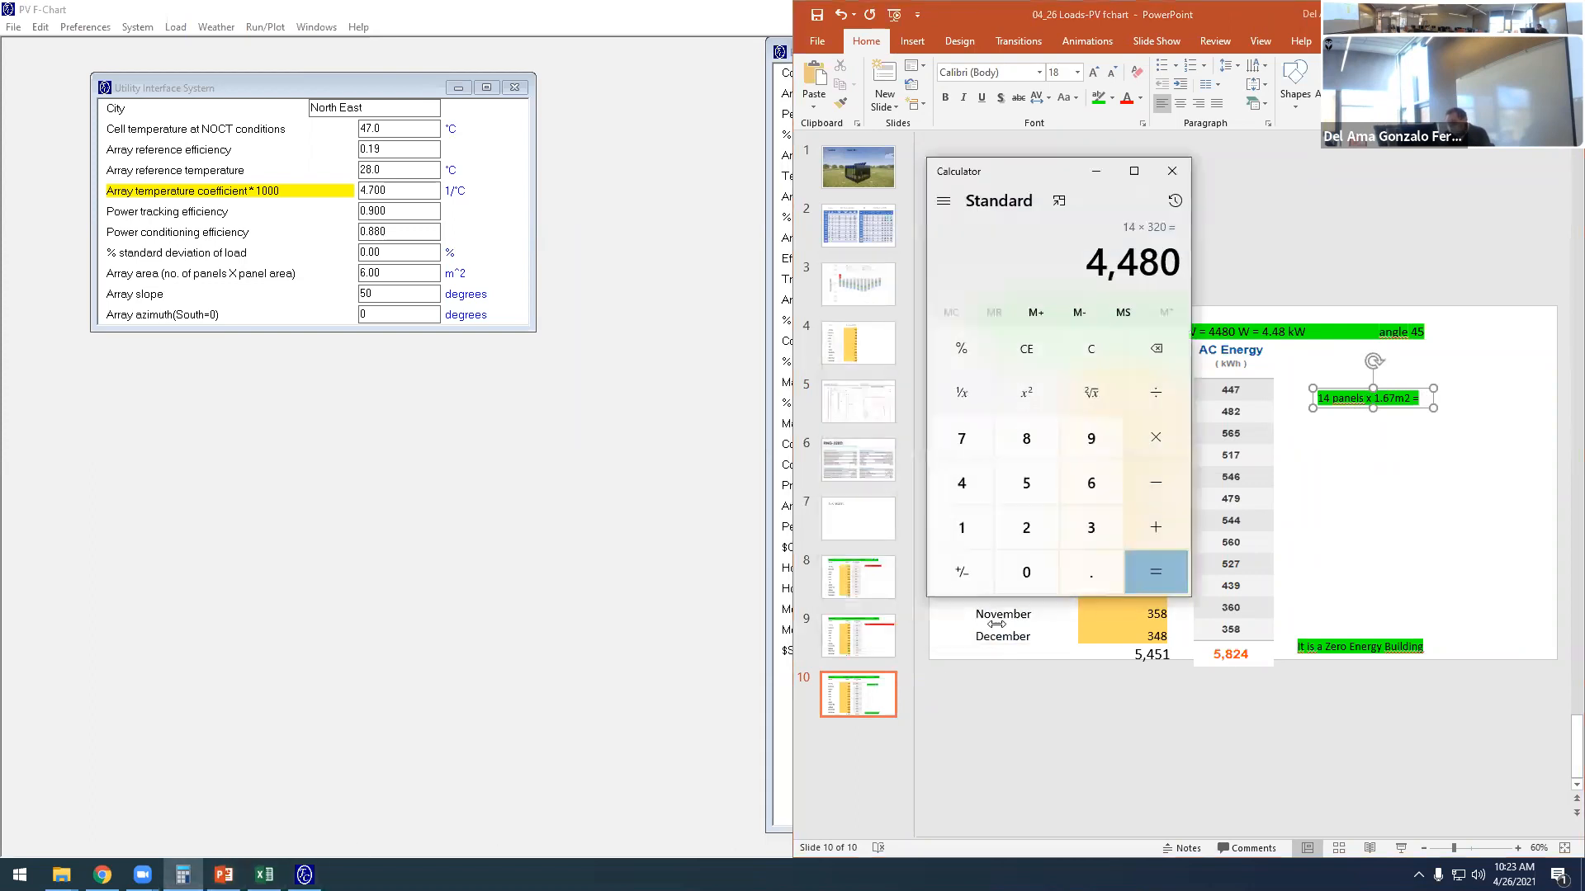
{"action": "left_click", "coordinate": [958, 528]}
{"action": "left_click", "coordinate": [957, 483]}
{"action": "left_click", "coordinate": [1156, 443]}
{"action": "left_click", "coordinate": [960, 529]}
{"action": "left_click", "coordinate": [1093, 573]}
{"action": "left_click", "coordinate": [1090, 499]}
{"action": "left_click", "coordinate": [974, 451]}
{"action": "left_click", "coordinate": [1147, 563]}
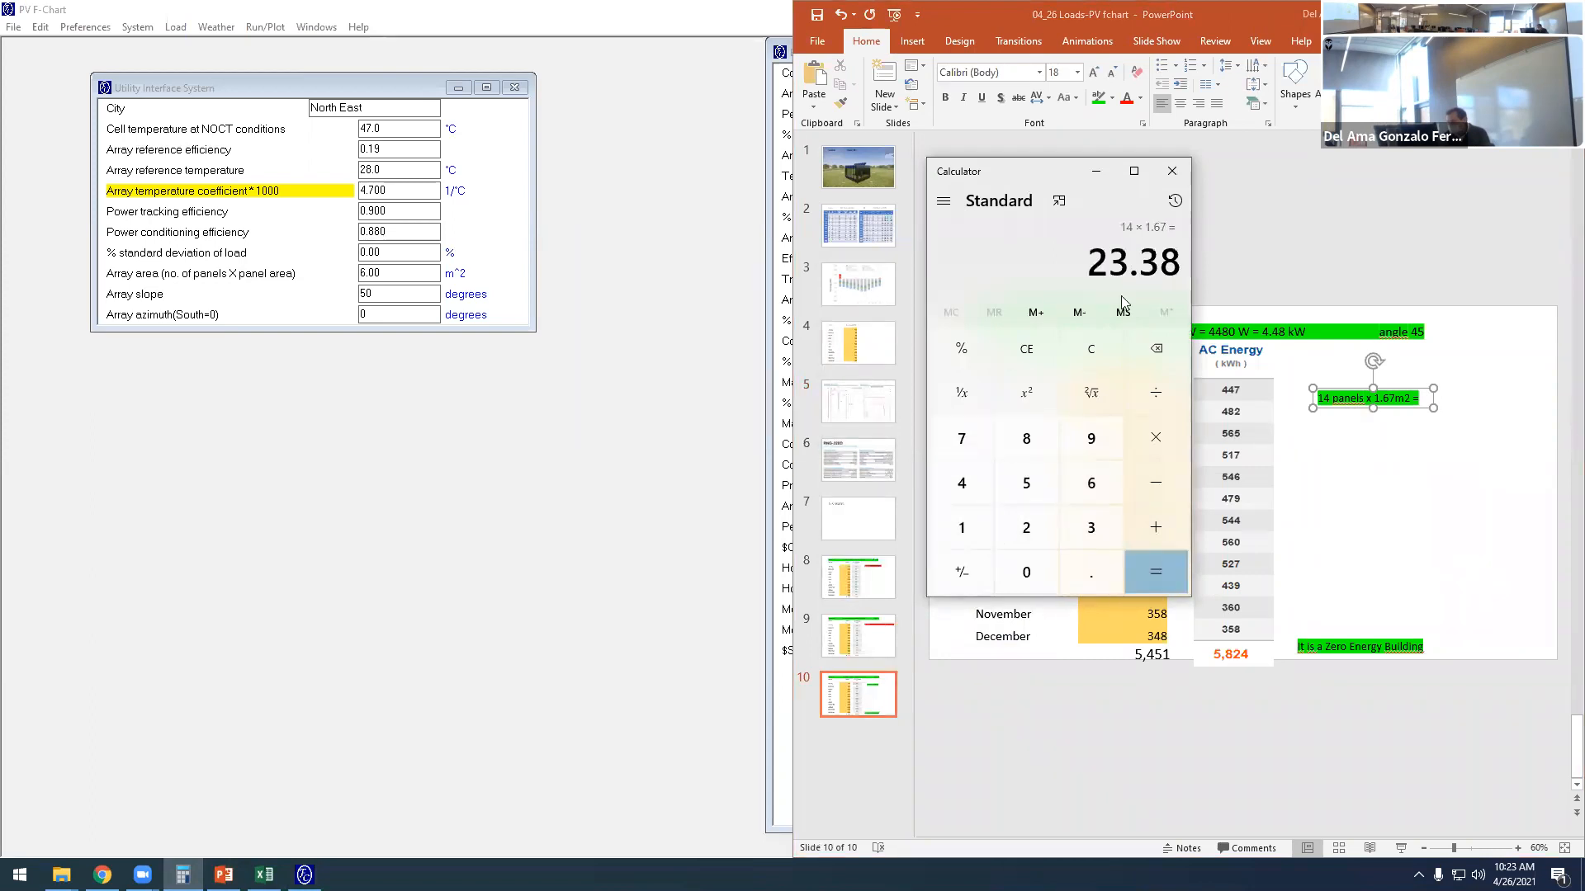
- Complete the panel-area equation in the Option 03 text box with the result 23.38
{"action": "left_click", "coordinate": [1420, 400]}
{"action": "type", "text": "23.38"}
{"action": "left_click", "coordinate": [1338, 487]}
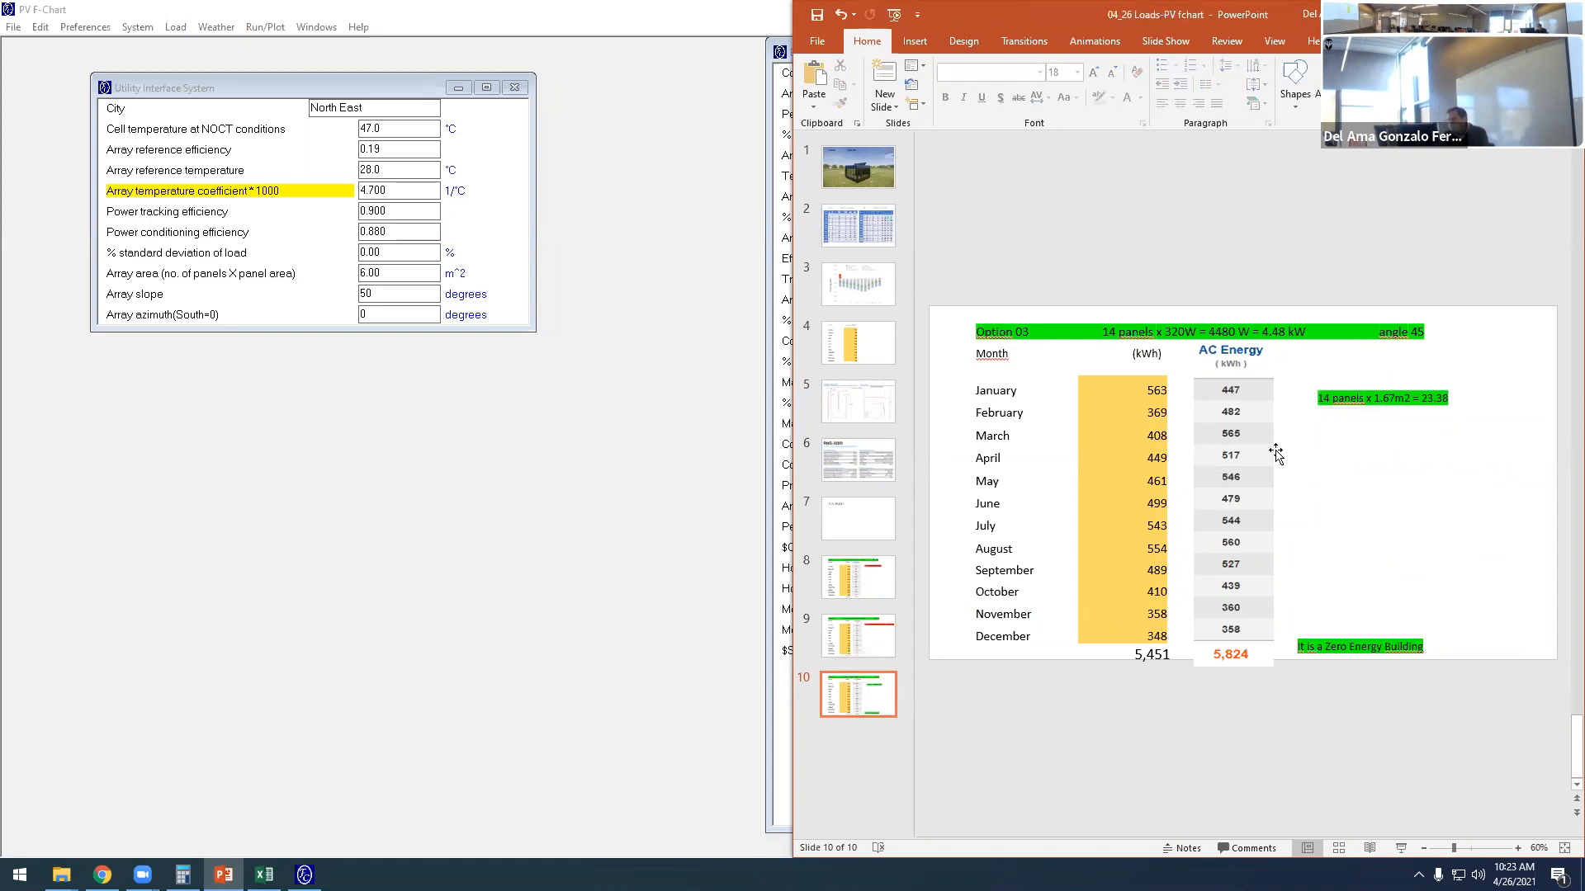
- In PV F-Chart, set the array area to 23.4 m^2 and the array slope to 45 degrees
{"action": "left_click", "coordinate": [380, 275]}
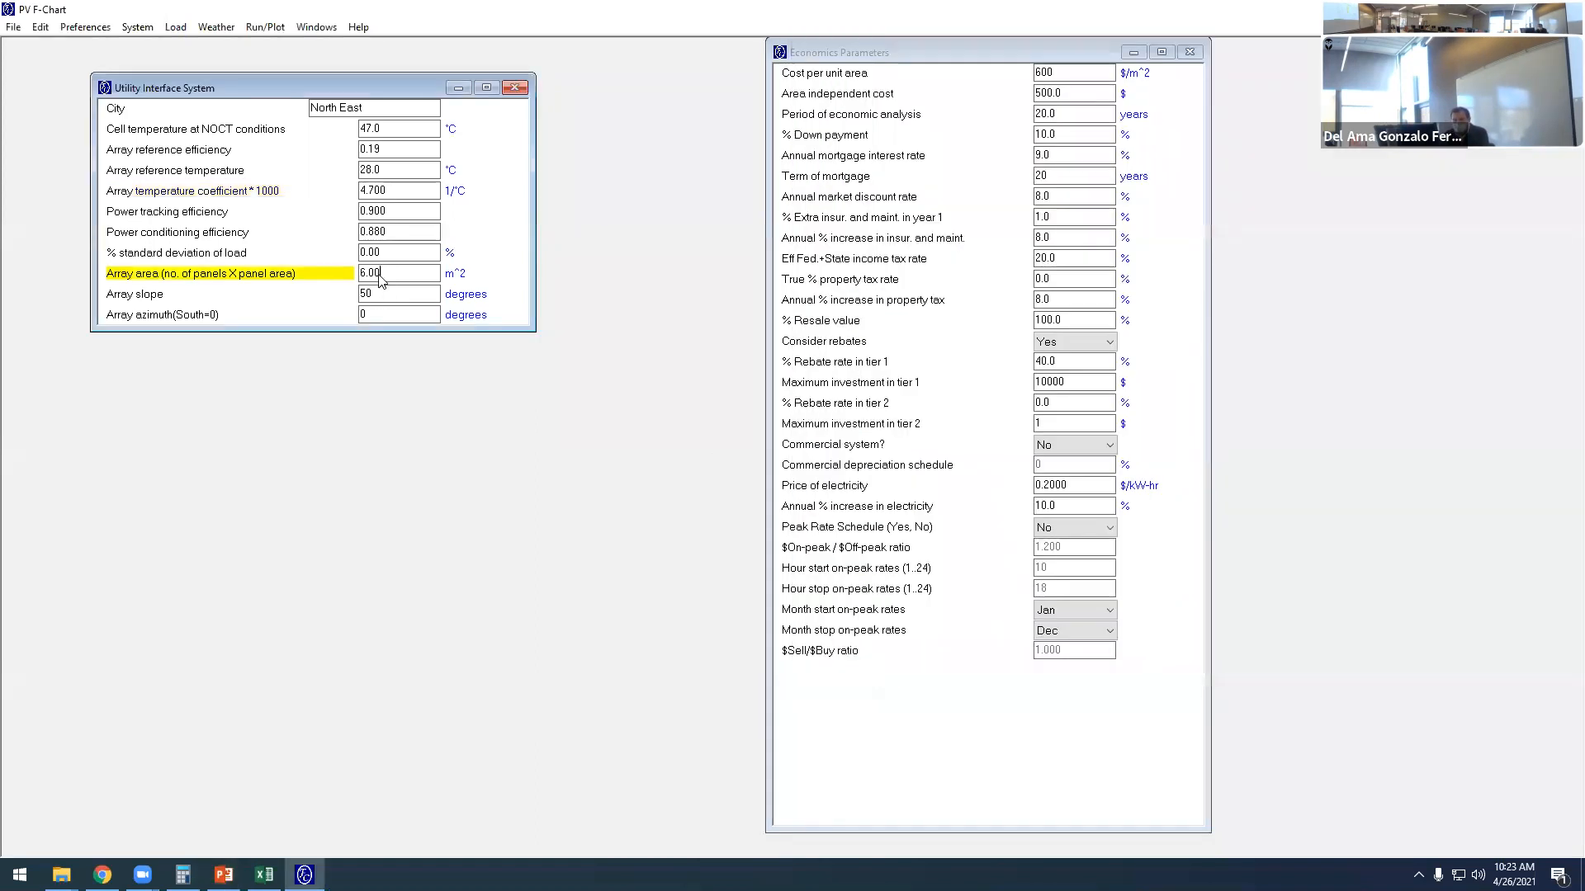
{"action": "type", "text": "23.4"}
{"action": "left_click", "coordinate": [252, 302]}
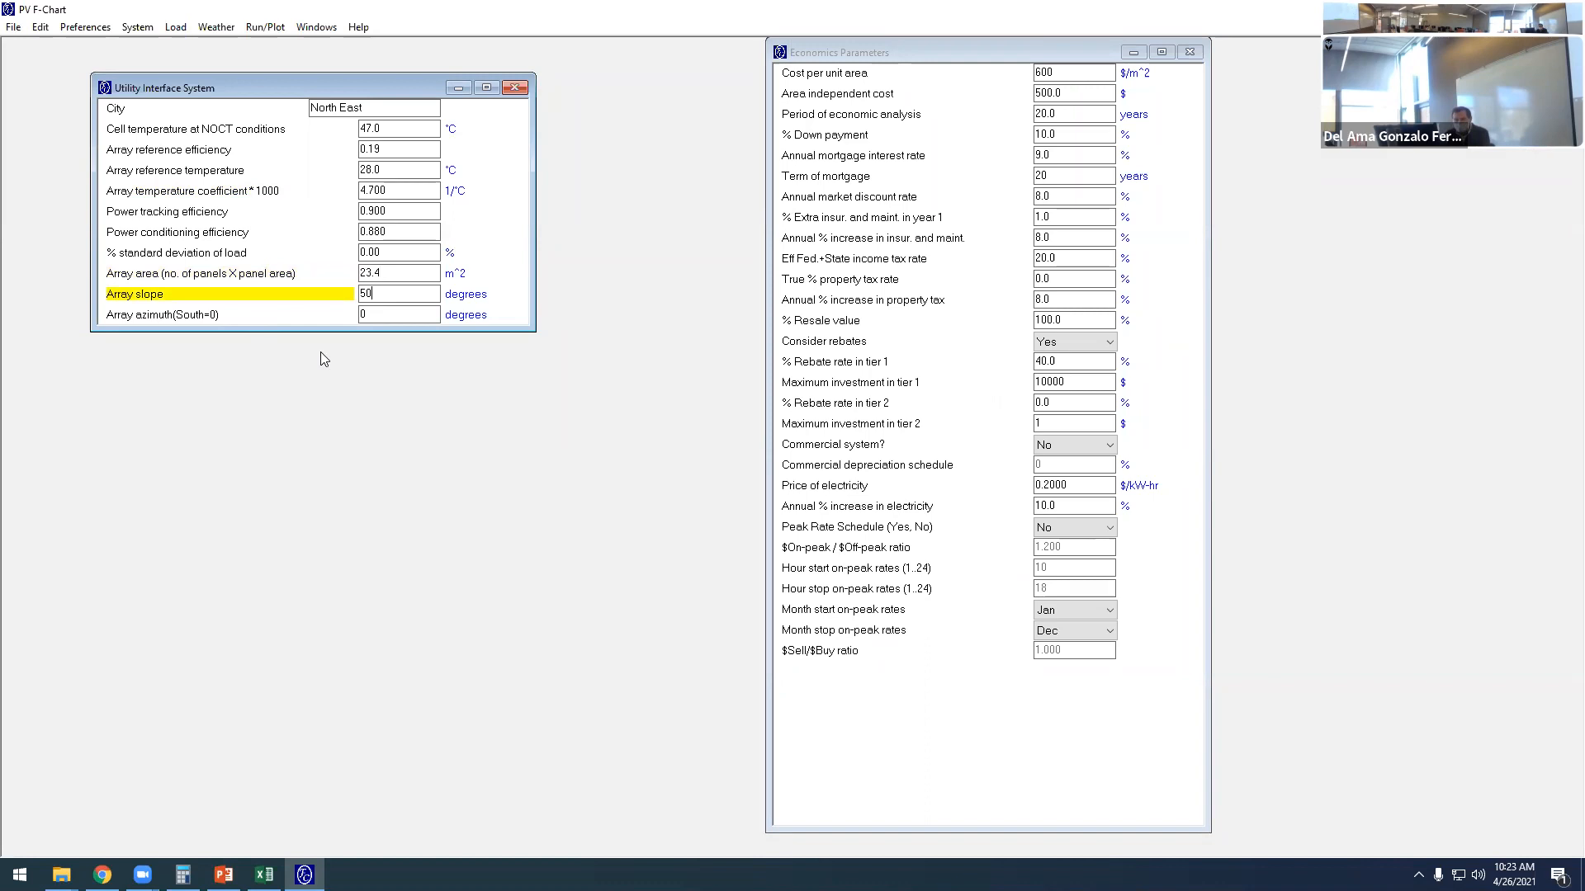
{"action": "double_click", "coordinate": [363, 296]}
{"action": "type", "text": "45"}
{"action": "left_click", "coordinate": [244, 314]}
{"action": "left_click", "coordinate": [366, 312]}
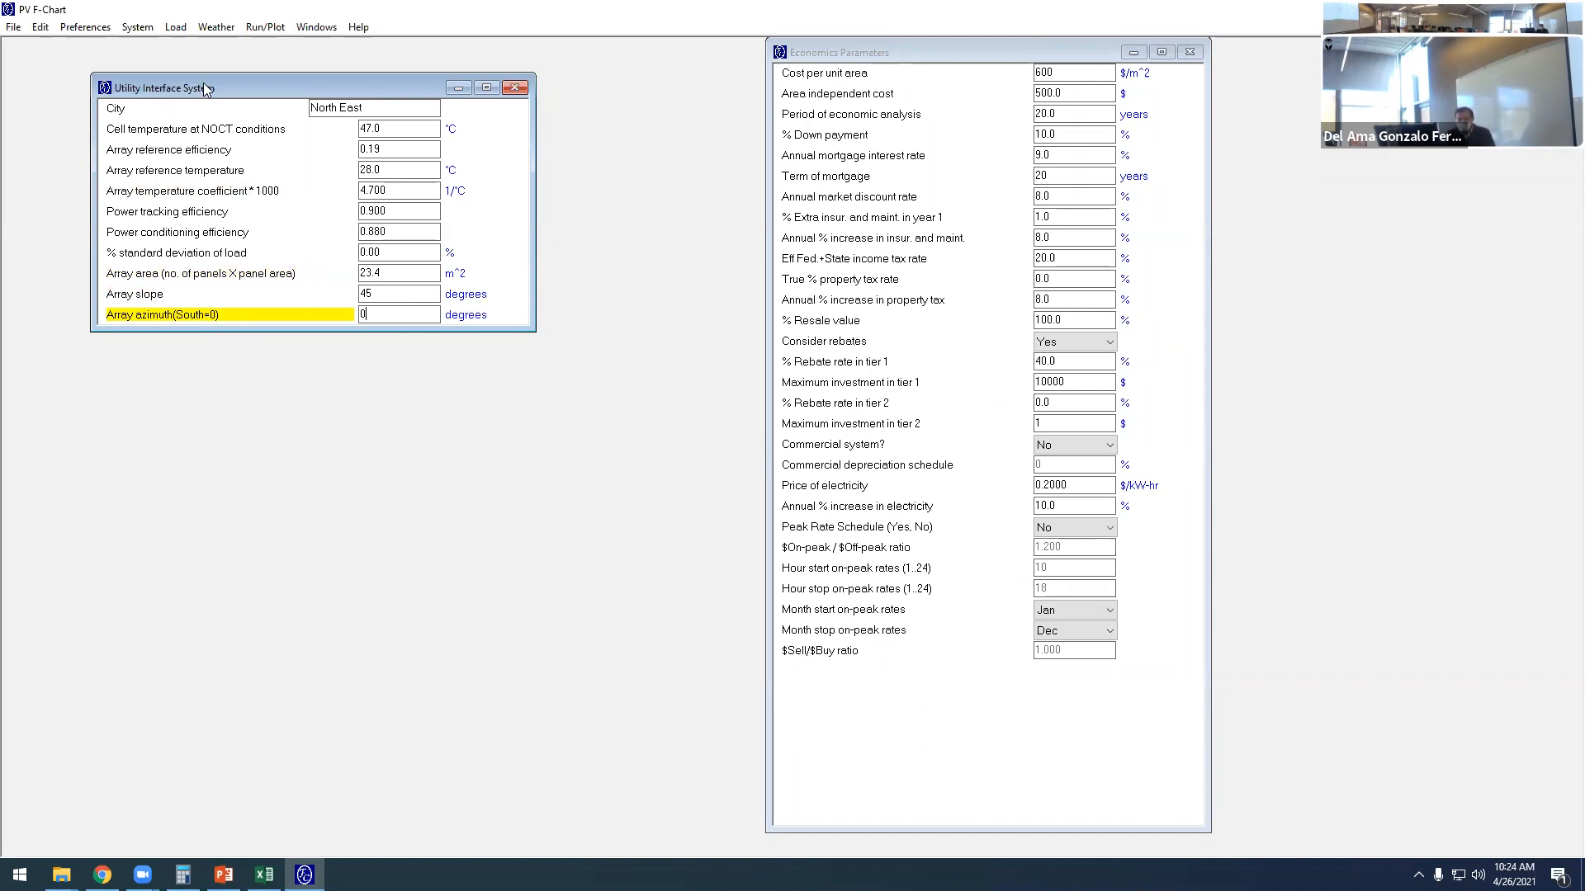
{"action": "left_click_drag", "start_coordinate": [205, 88], "coordinate": [175, 105]}
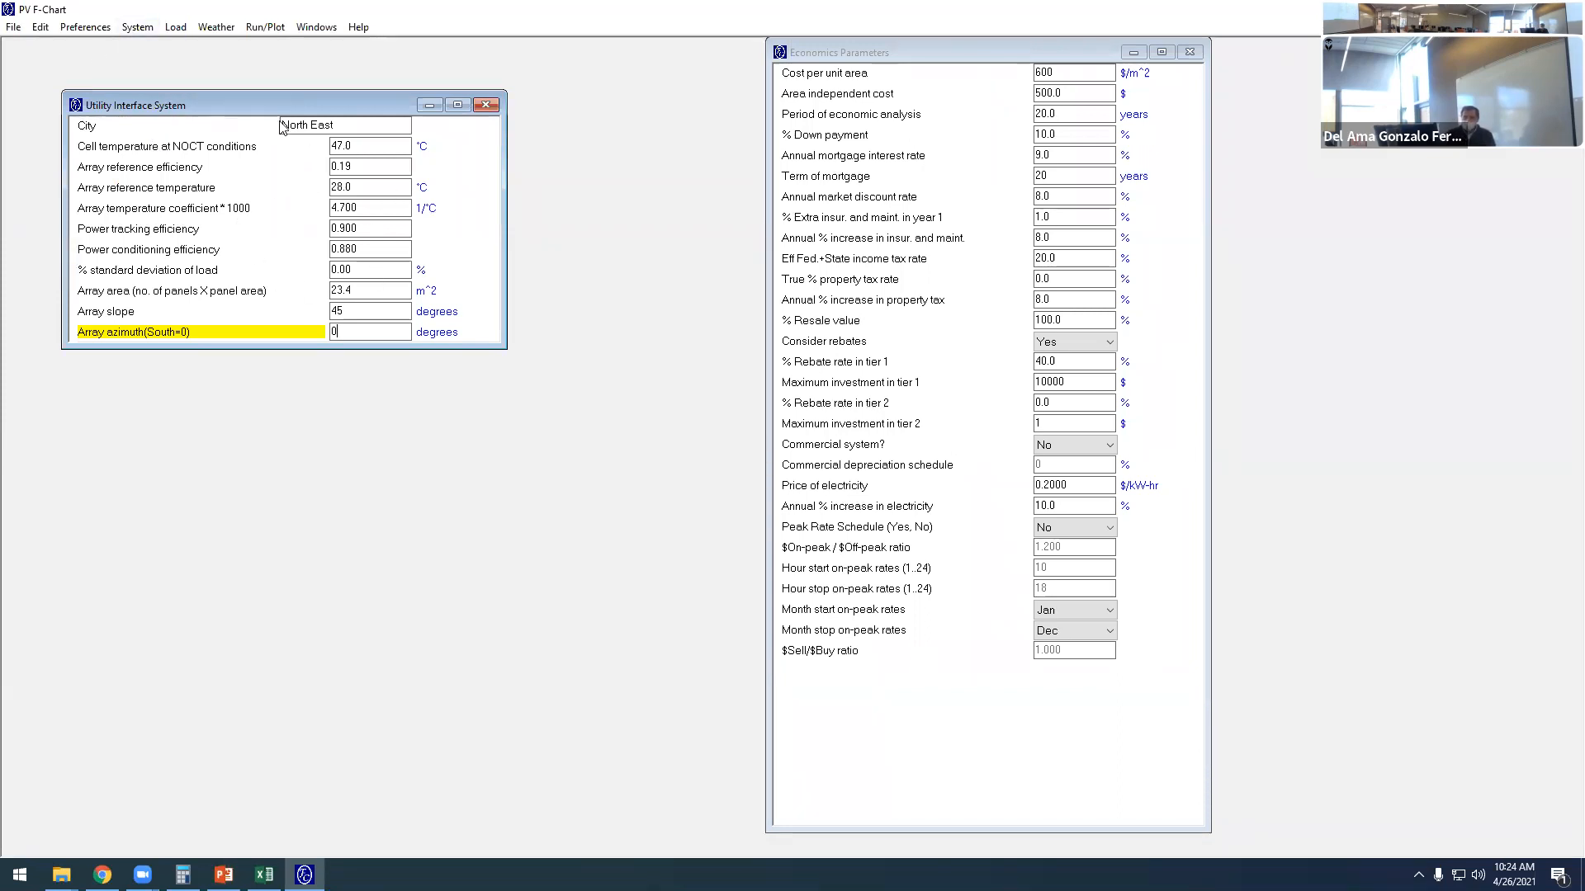
- Choose Flat-Plate Array as the array type for the utility interface system and recheck the selection
{"action": "left_click", "coordinate": [138, 27]}
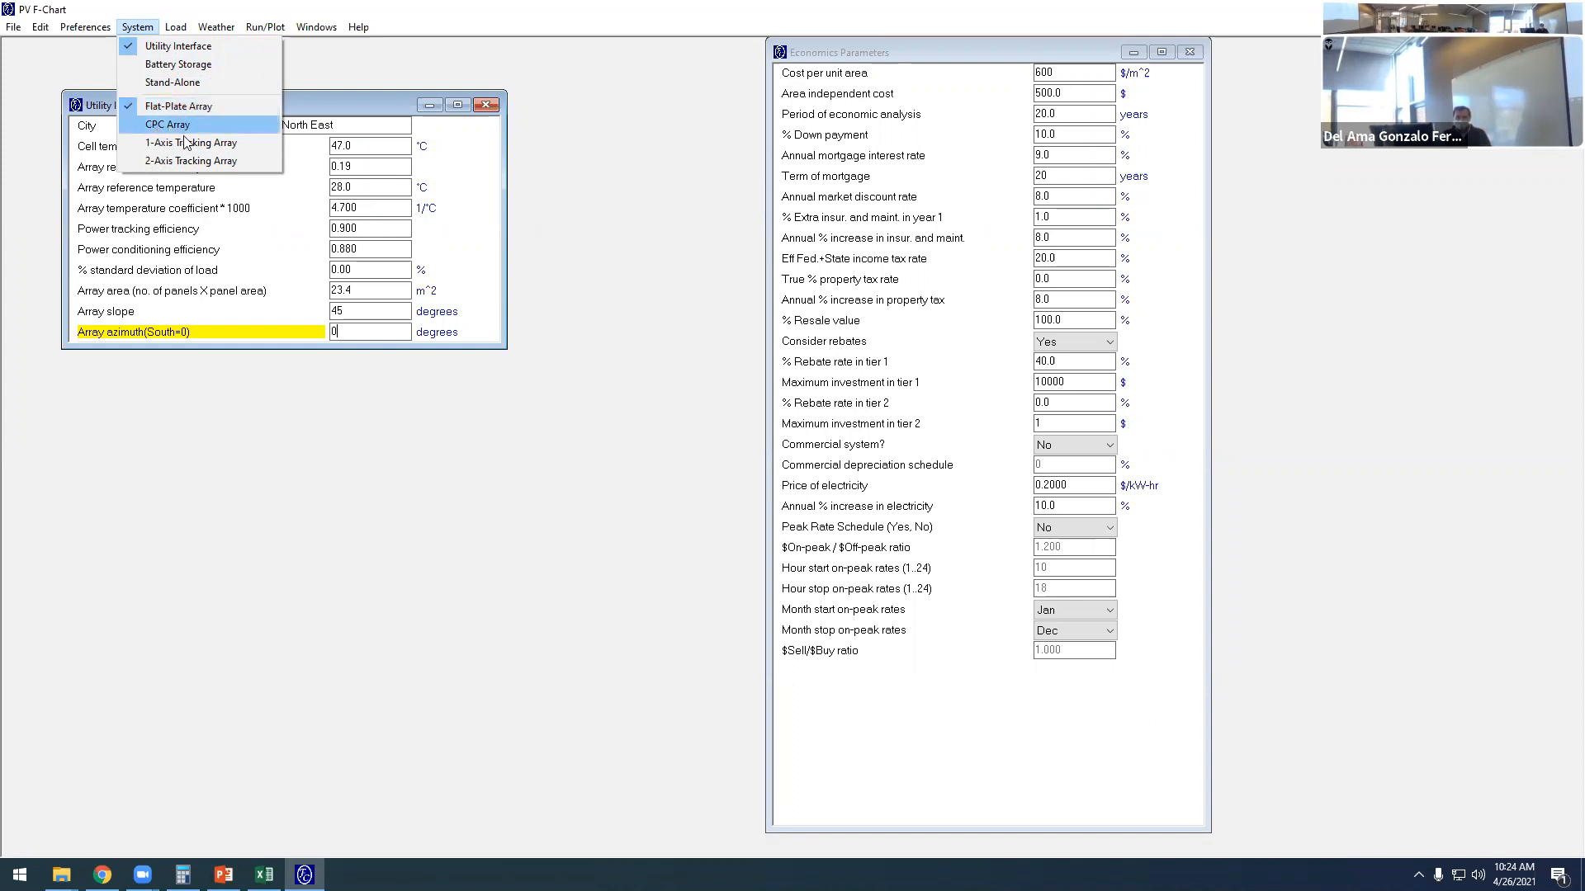
{"action": "left_click", "coordinate": [175, 108]}
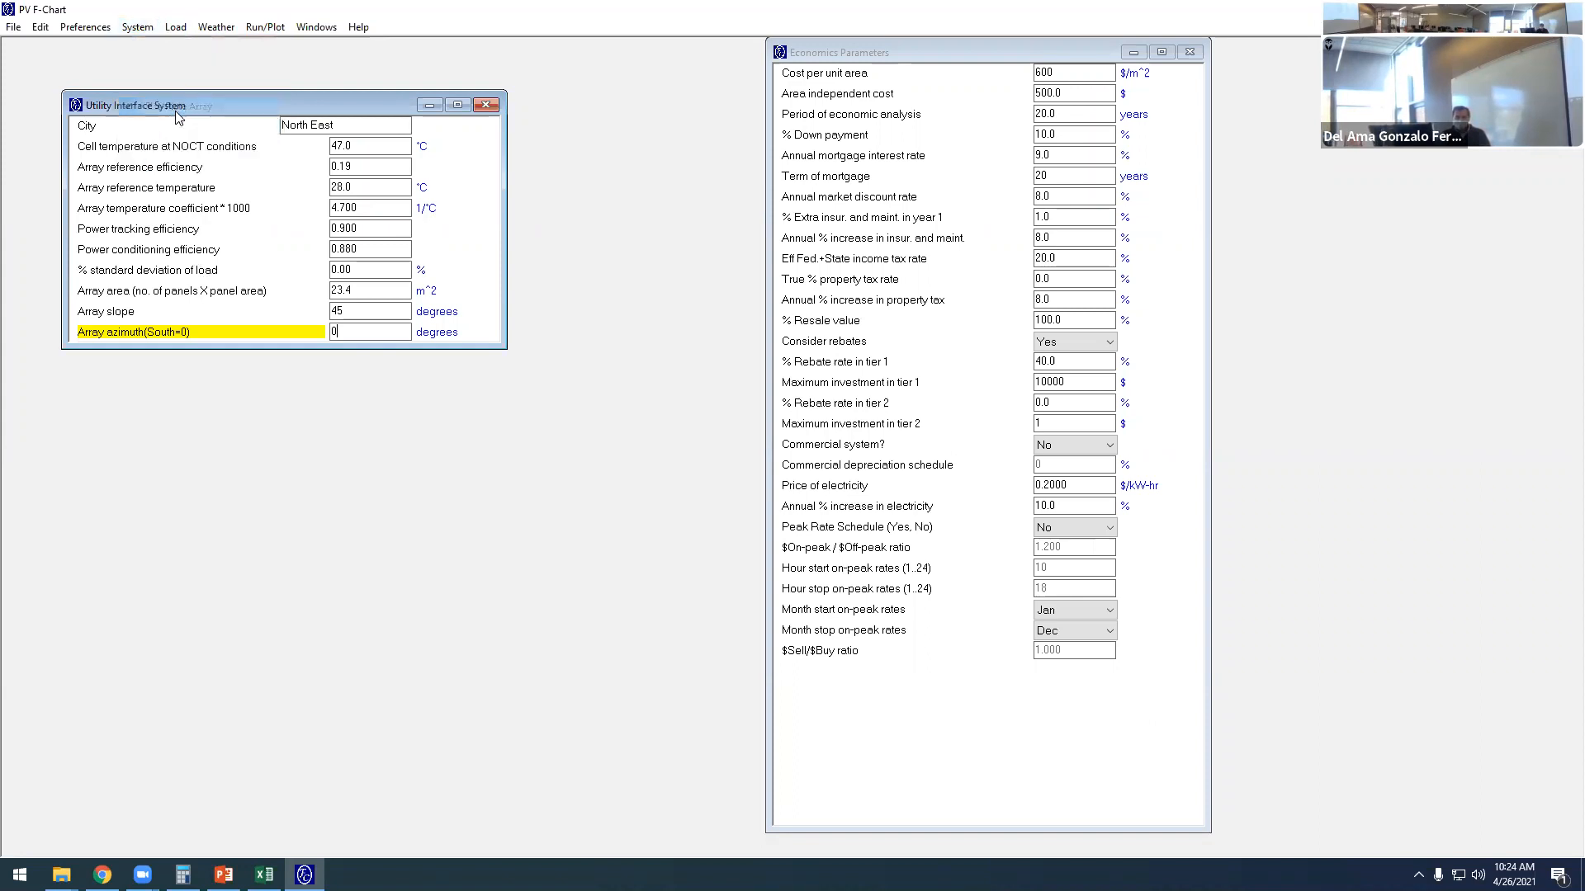
{"action": "left_click", "coordinate": [142, 31]}
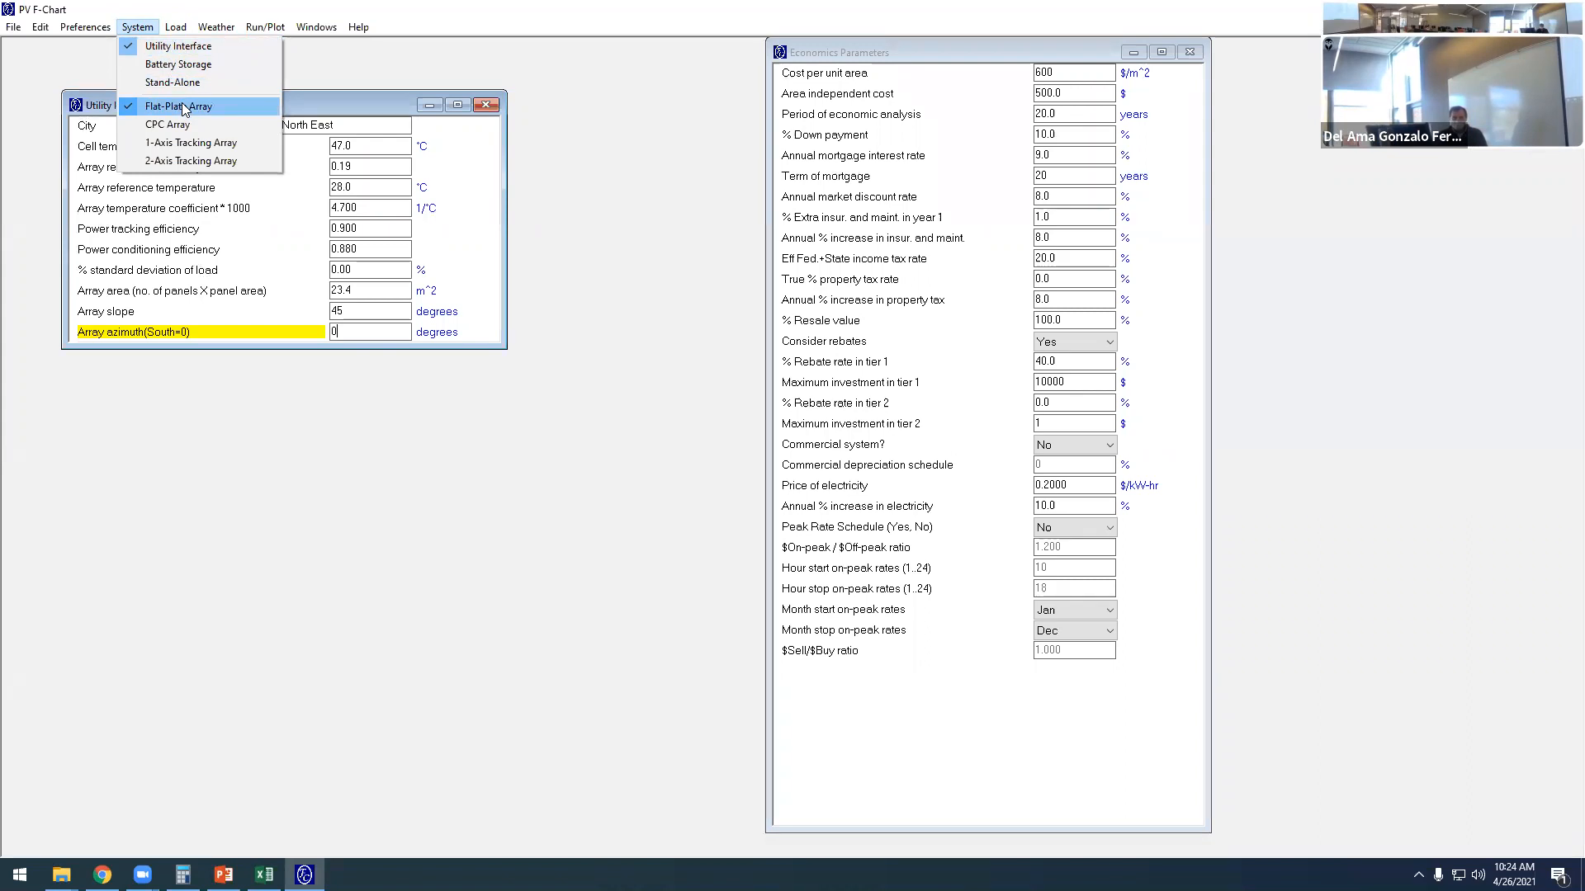
{"action": "left_click", "coordinate": [521, 9]}
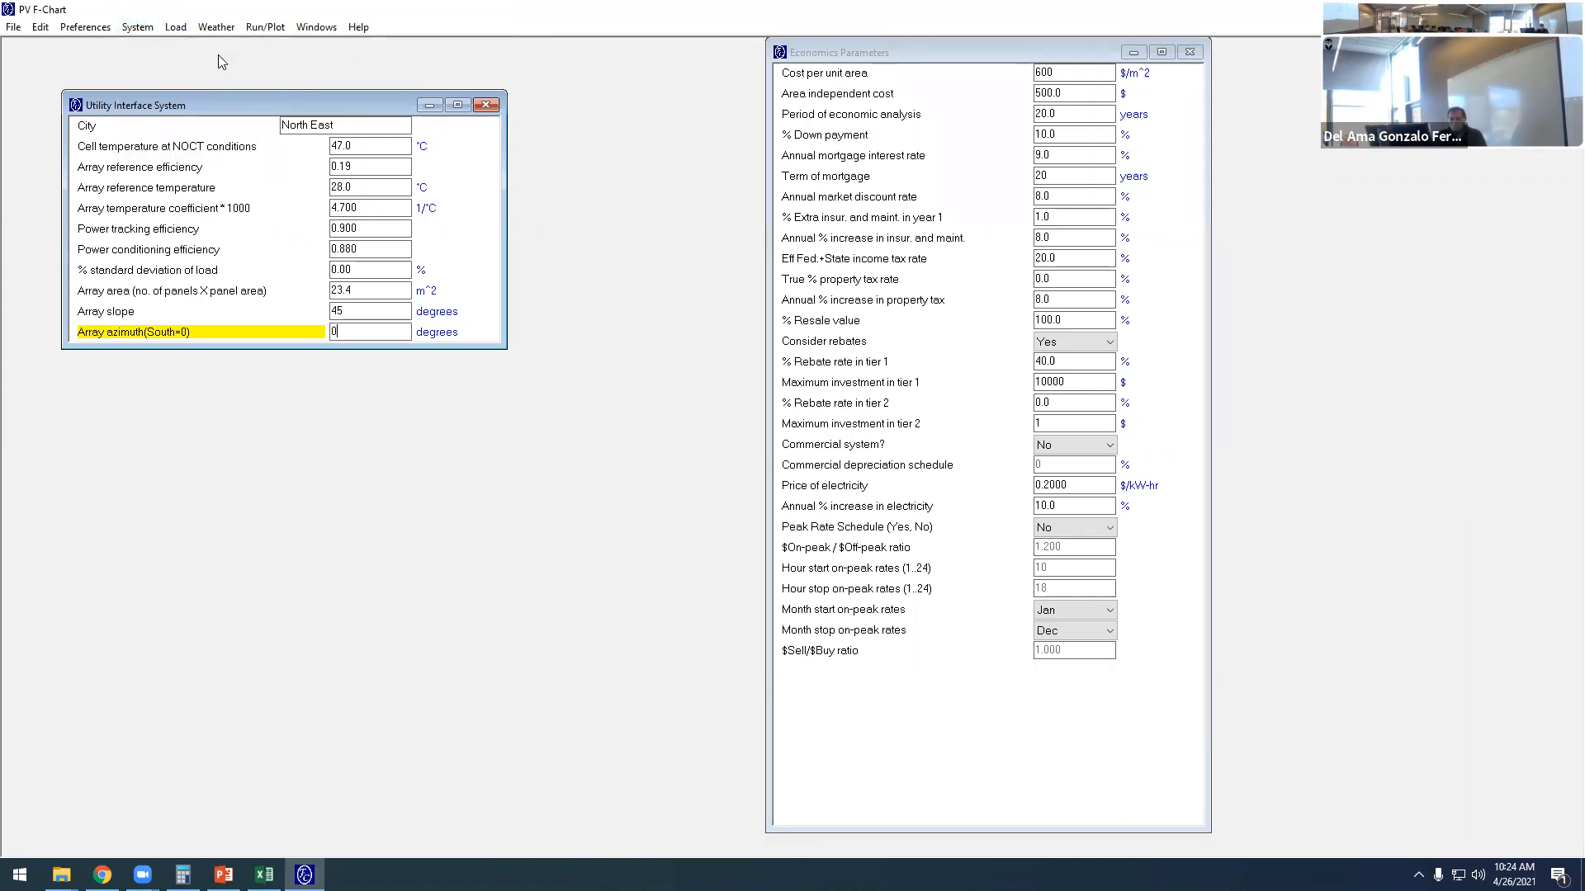
- Select the North East weather data from Student.WEA
{"action": "left_click", "coordinate": [217, 27]}
{"action": "left_click", "coordinate": [248, 42]}
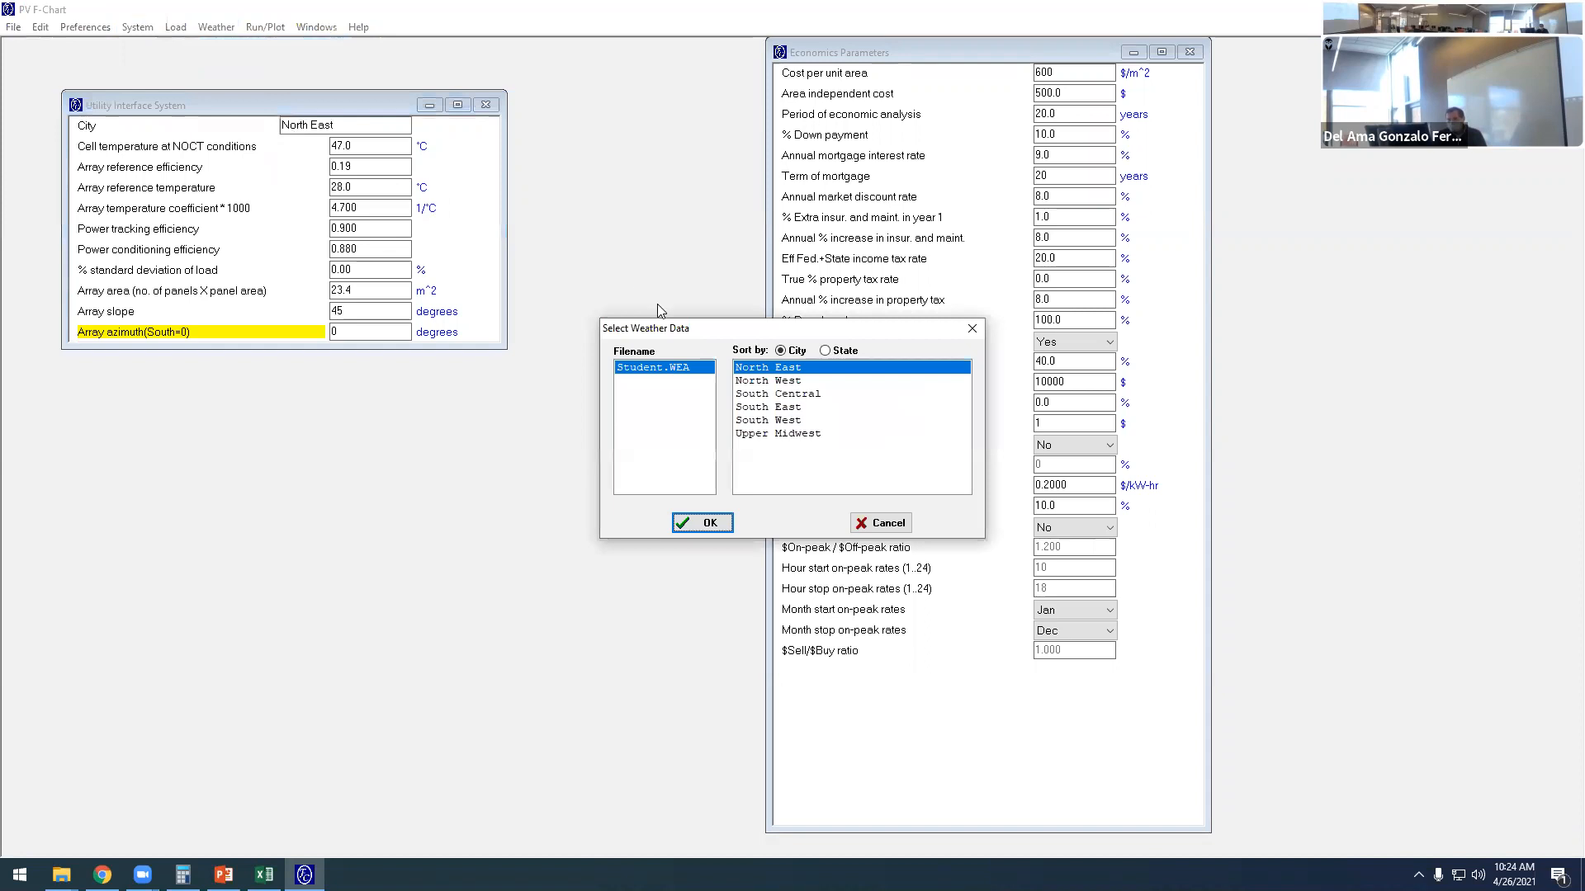
{"action": "left_click", "coordinate": [702, 522]}
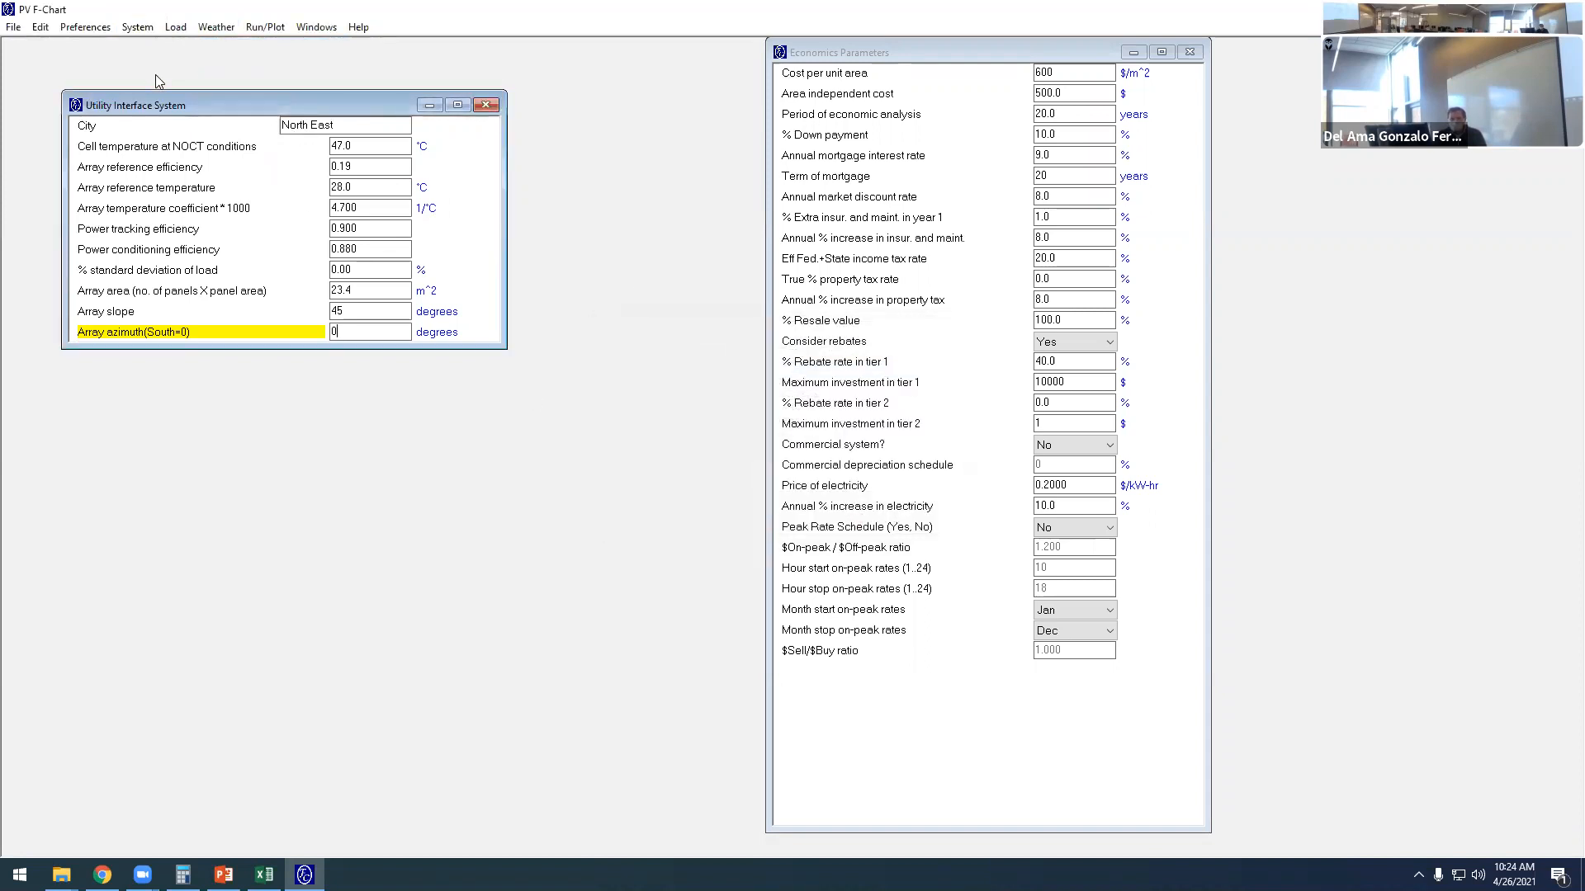
- Open the hourly load form, place it over the system parameters, and show the page that changes all months
{"action": "left_click", "coordinate": [175, 27]}
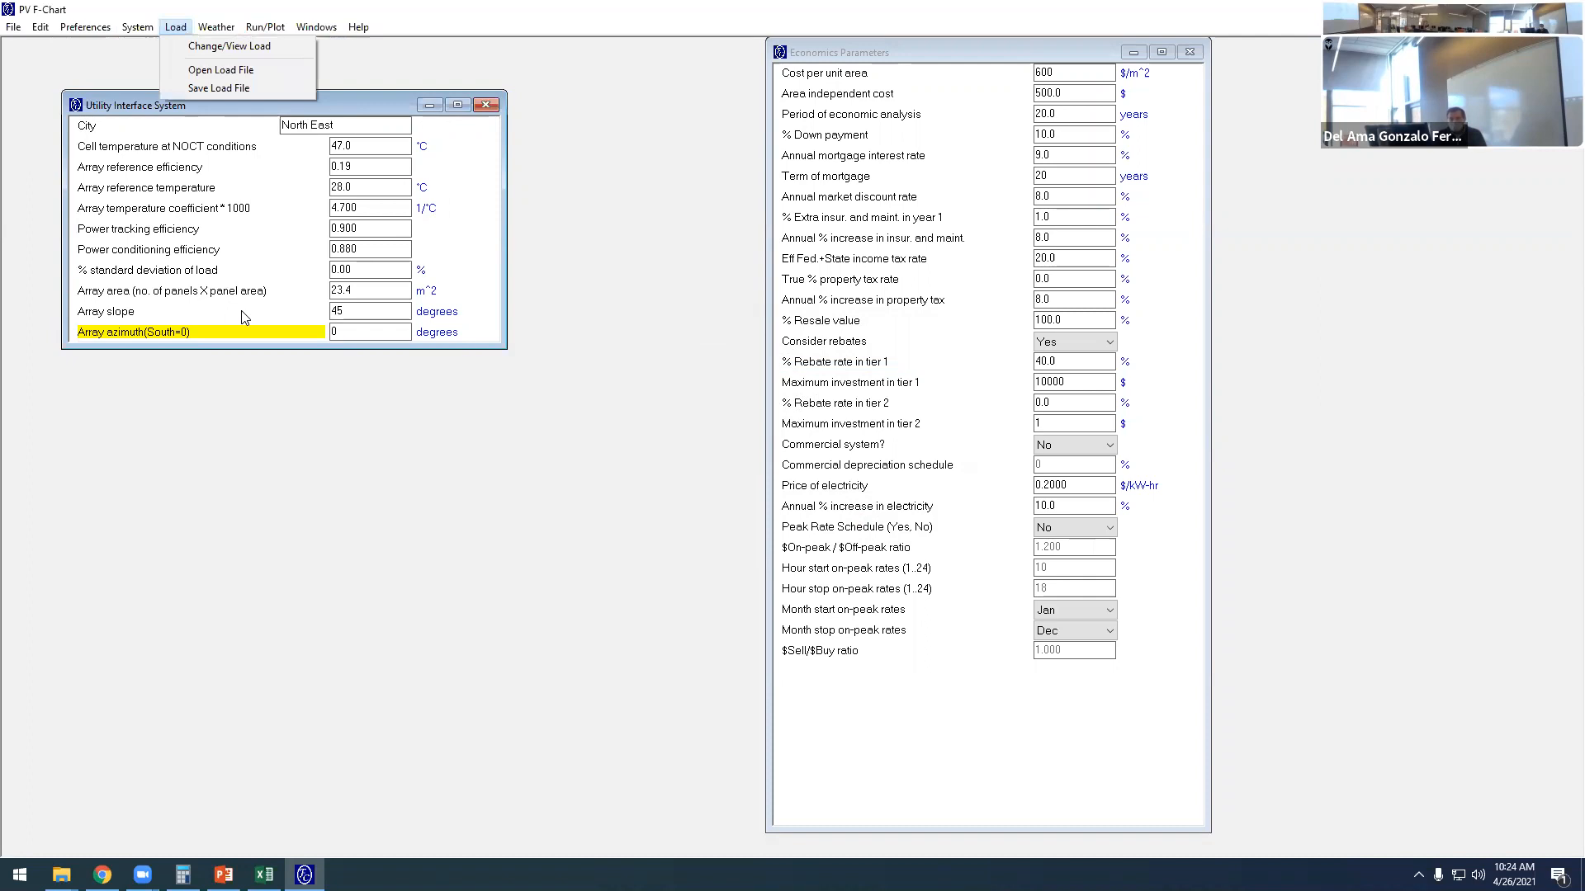
{"action": "left_click", "coordinate": [234, 46]}
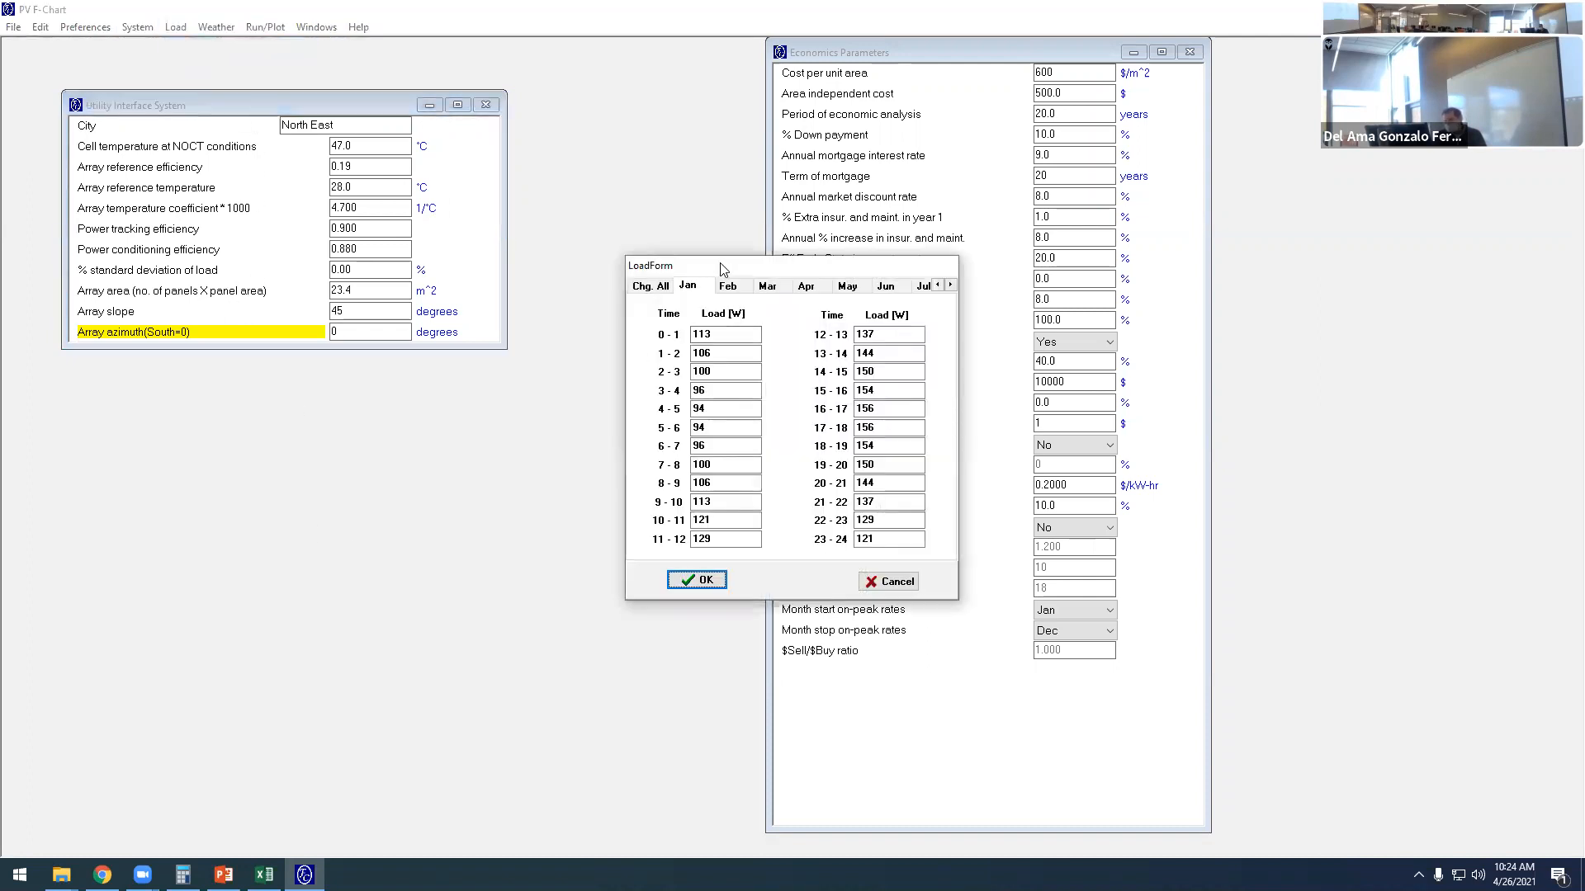
{"action": "left_click_drag", "start_coordinate": [706, 265], "coordinate": [232, 203]}
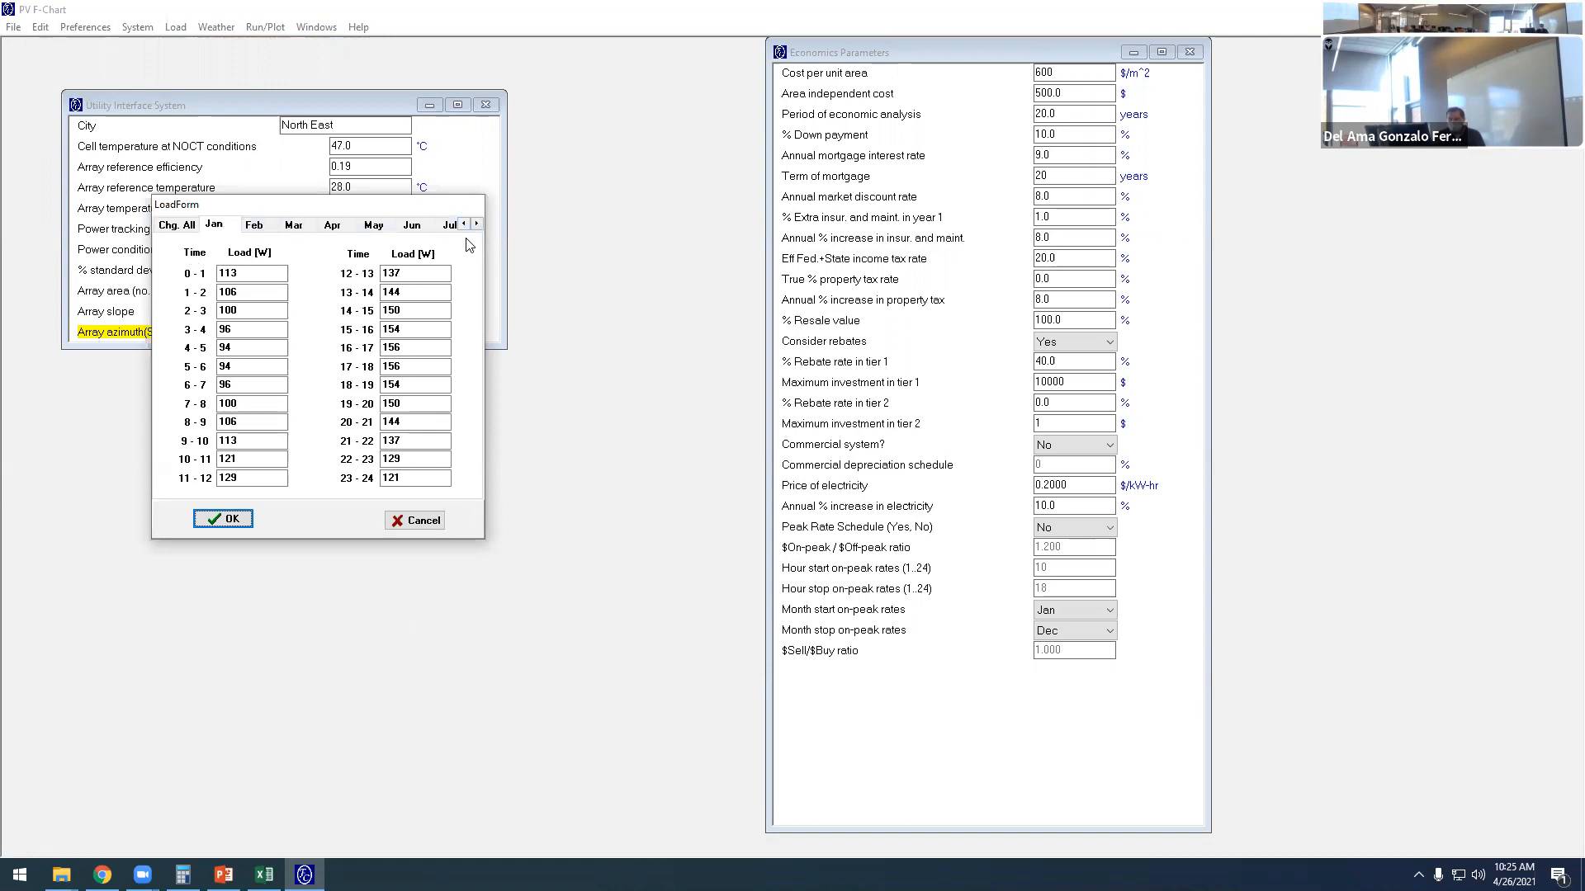
{"action": "left_click", "coordinate": [176, 228]}
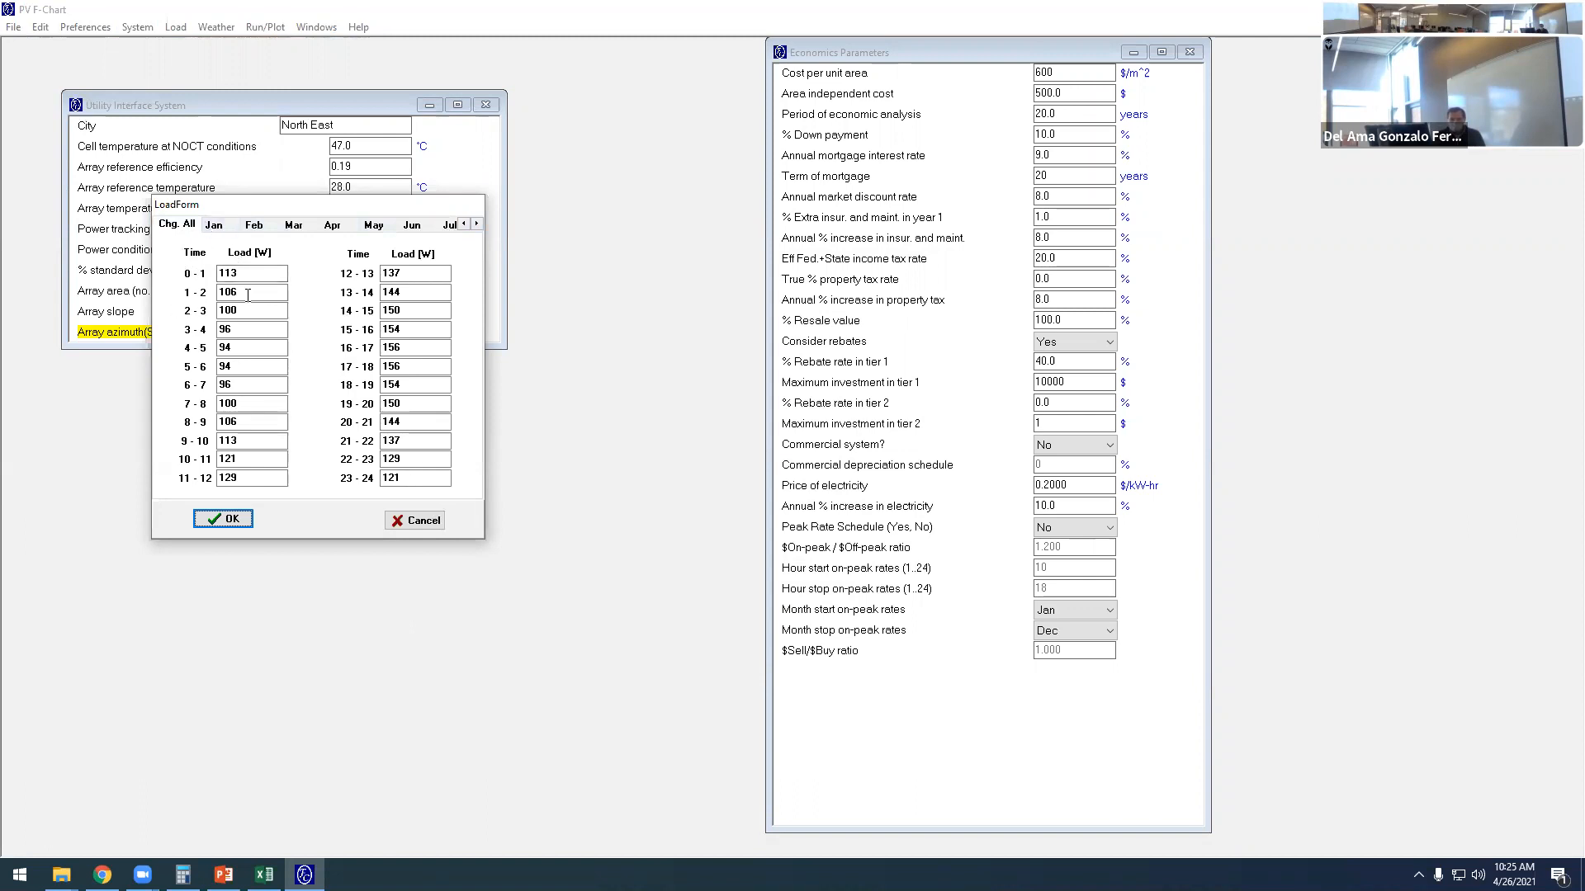
- Switch to PowerPoint and examine the January and July hourly loads on the DAILY Electric Load slide
{"action": "left_click", "coordinate": [223, 875]}
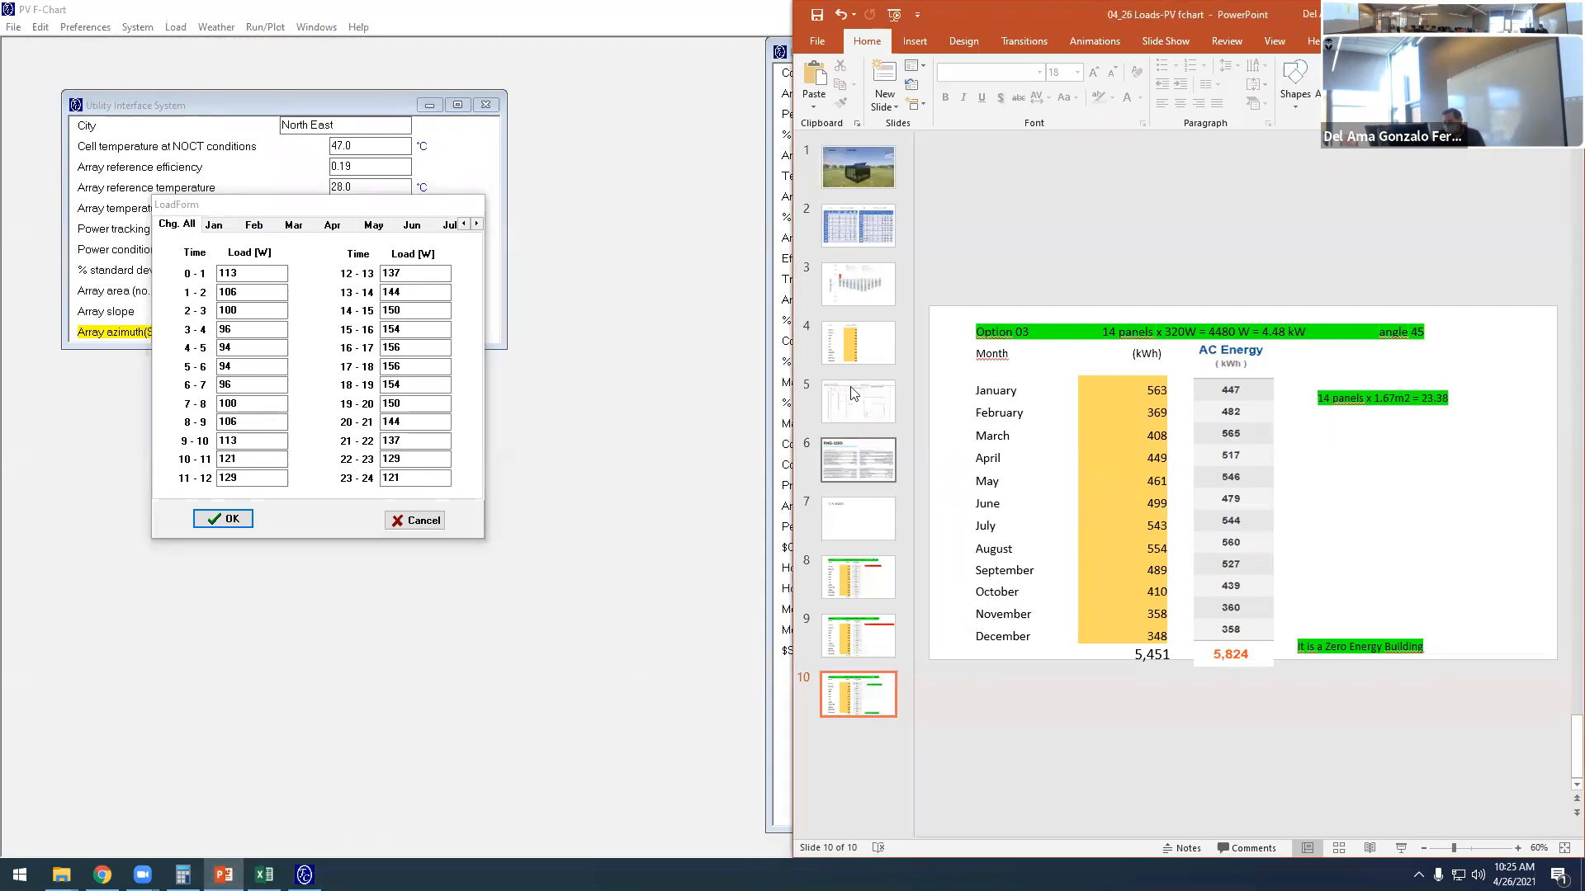
{"action": "left_click", "coordinate": [850, 230]}
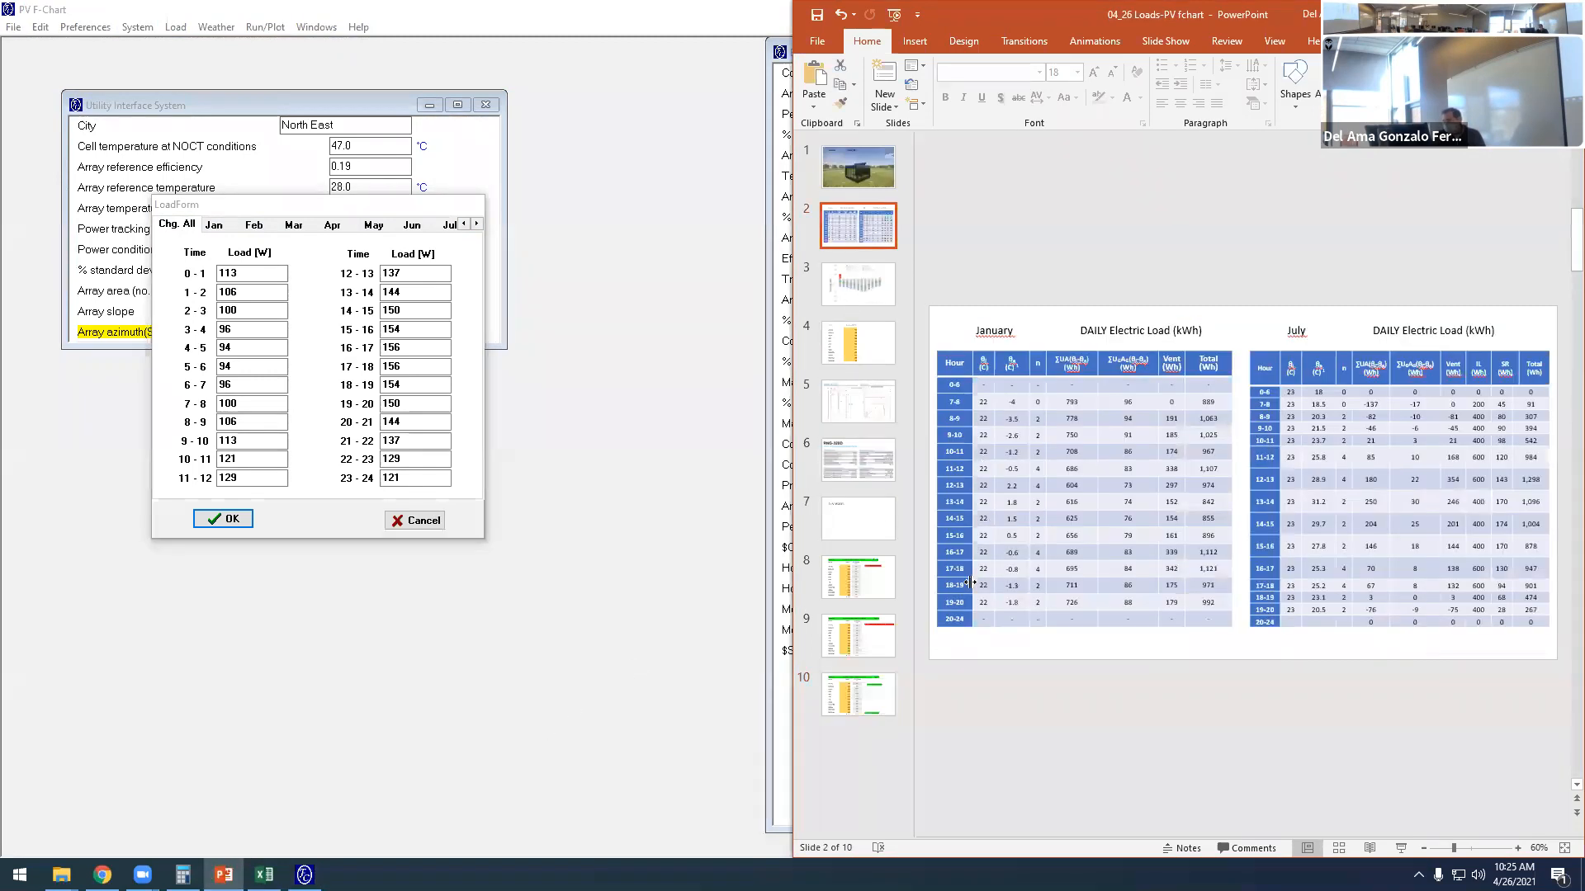
{"action": "scroll", "coordinate": [1153, 519], "scroll_direction": "up", "scroll_amount": 4}
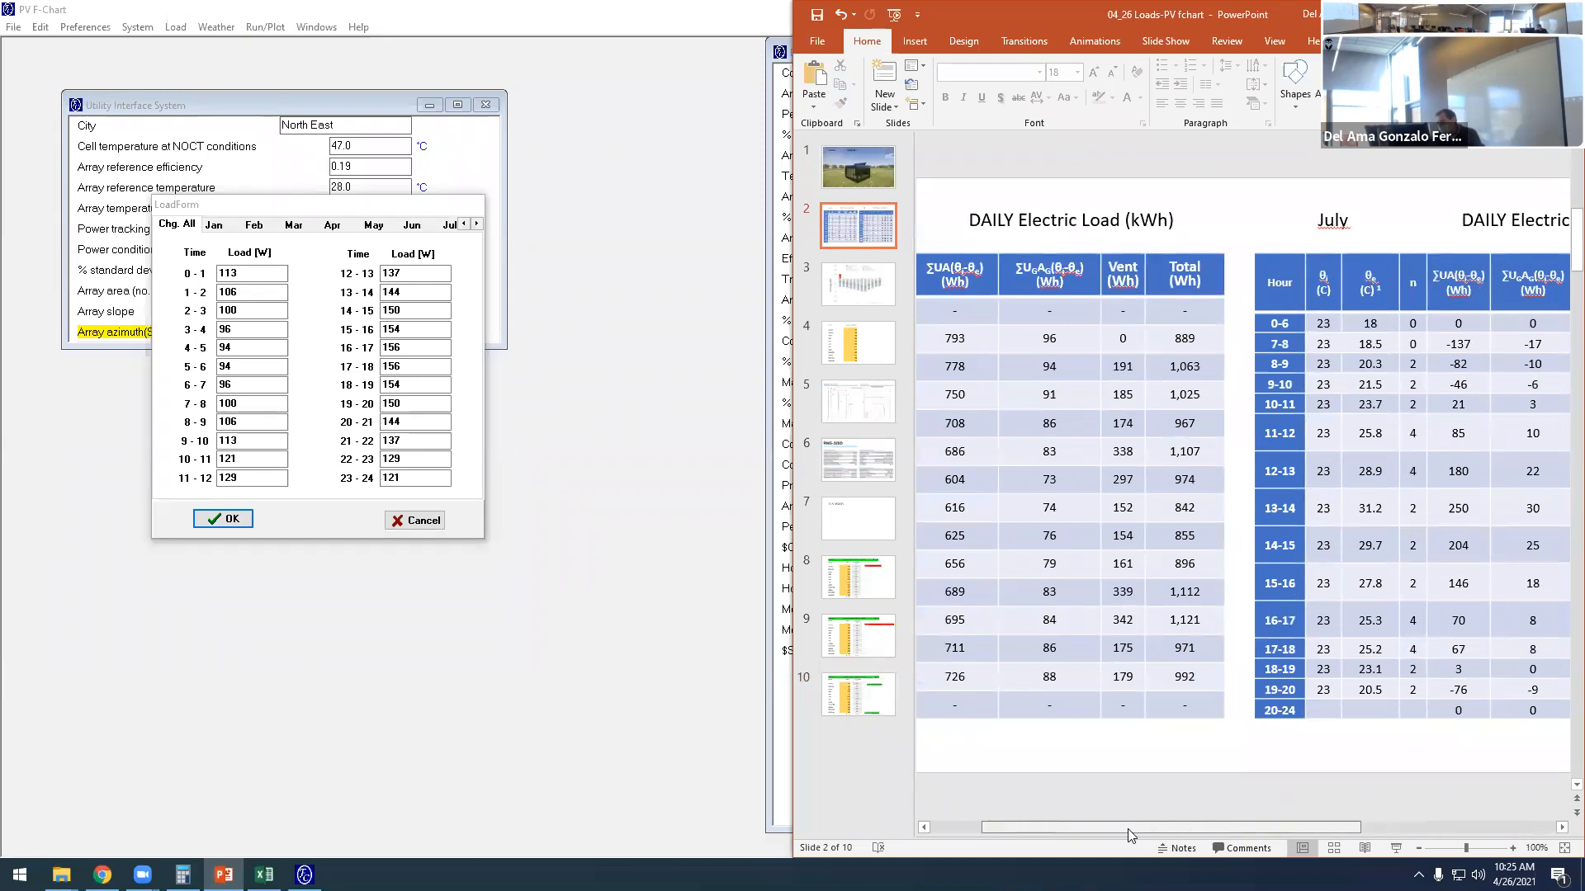
{"action": "left_click_drag", "start_coordinate": [1128, 829], "coordinate": [1091, 828]}
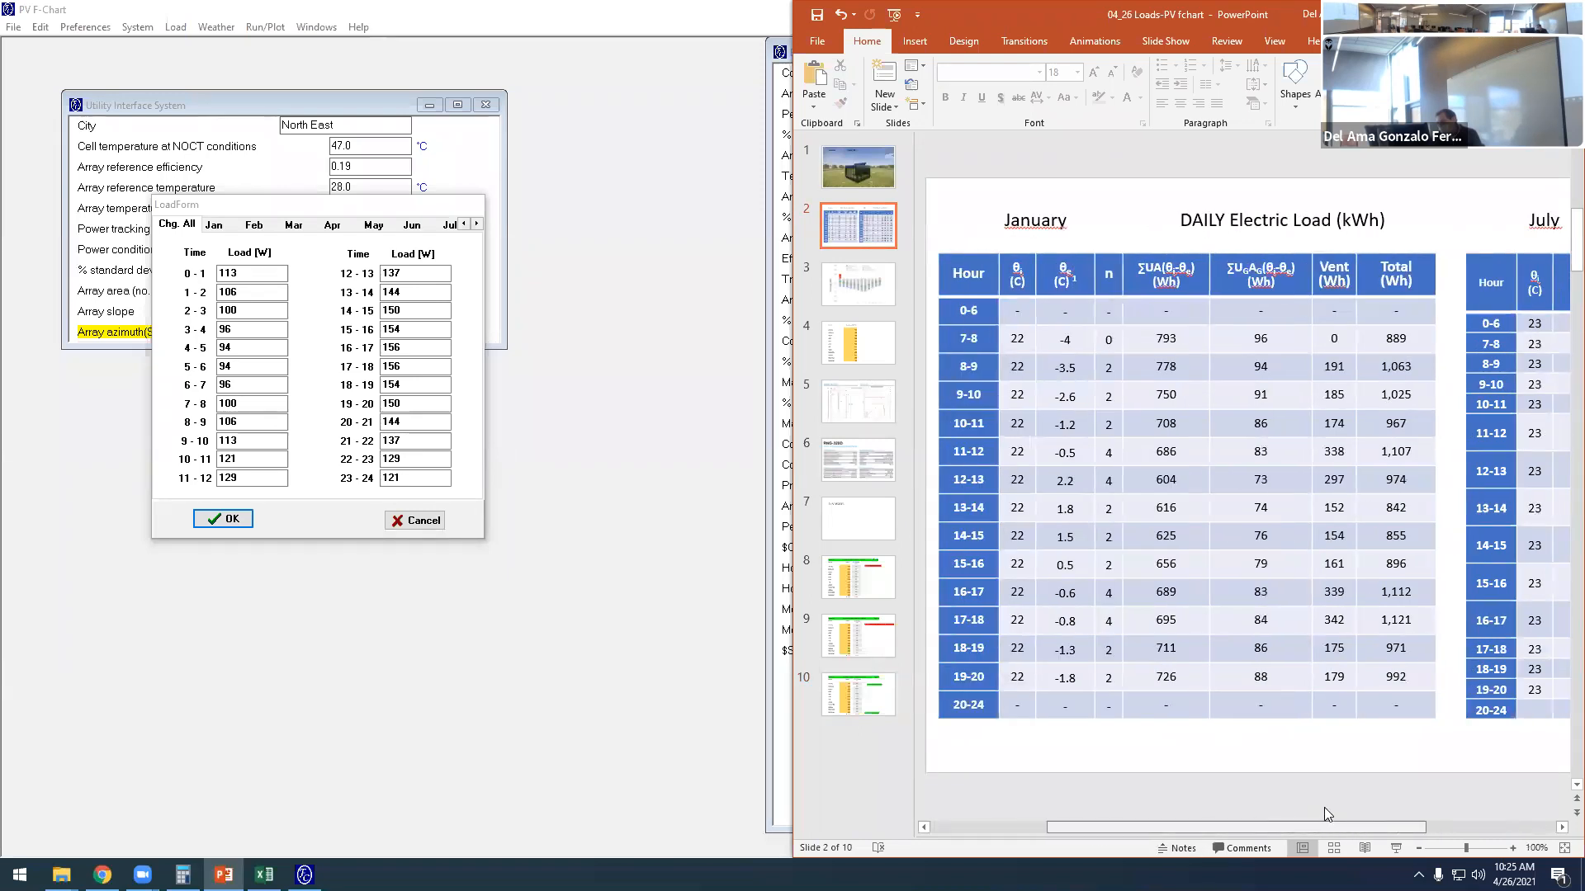
{"action": "scroll", "coordinate": [1328, 805], "scroll_direction": "right", "scroll_amount": 3}
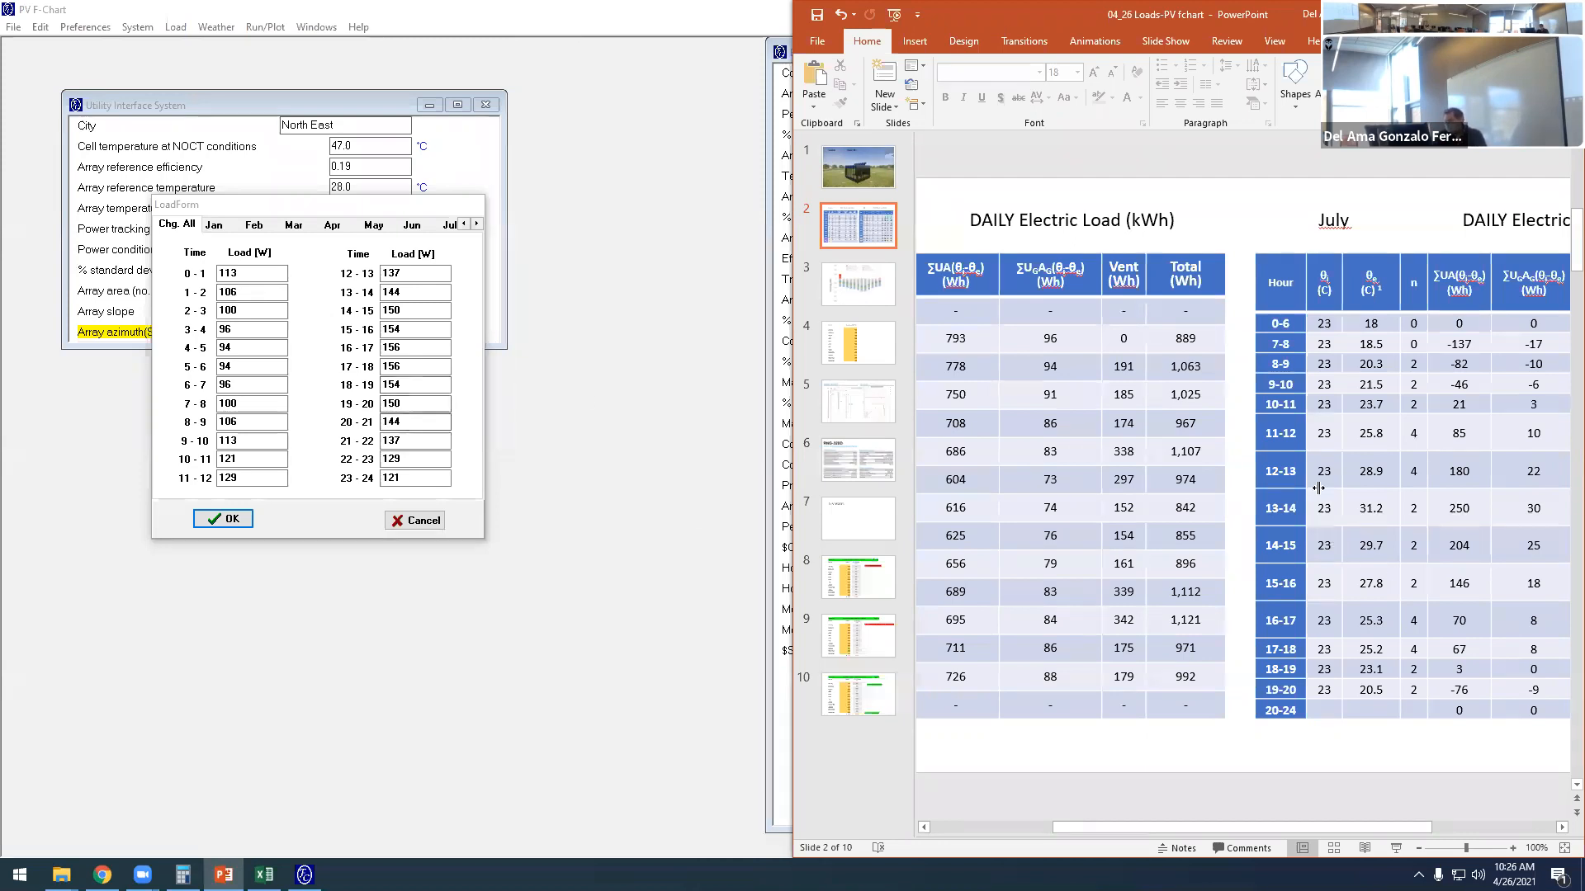
- In PV F-Chart's load form, set the all-months hourly loads from 0-1 through 6-7 to 0 W
{"action": "left_click", "coordinate": [345, 311]}
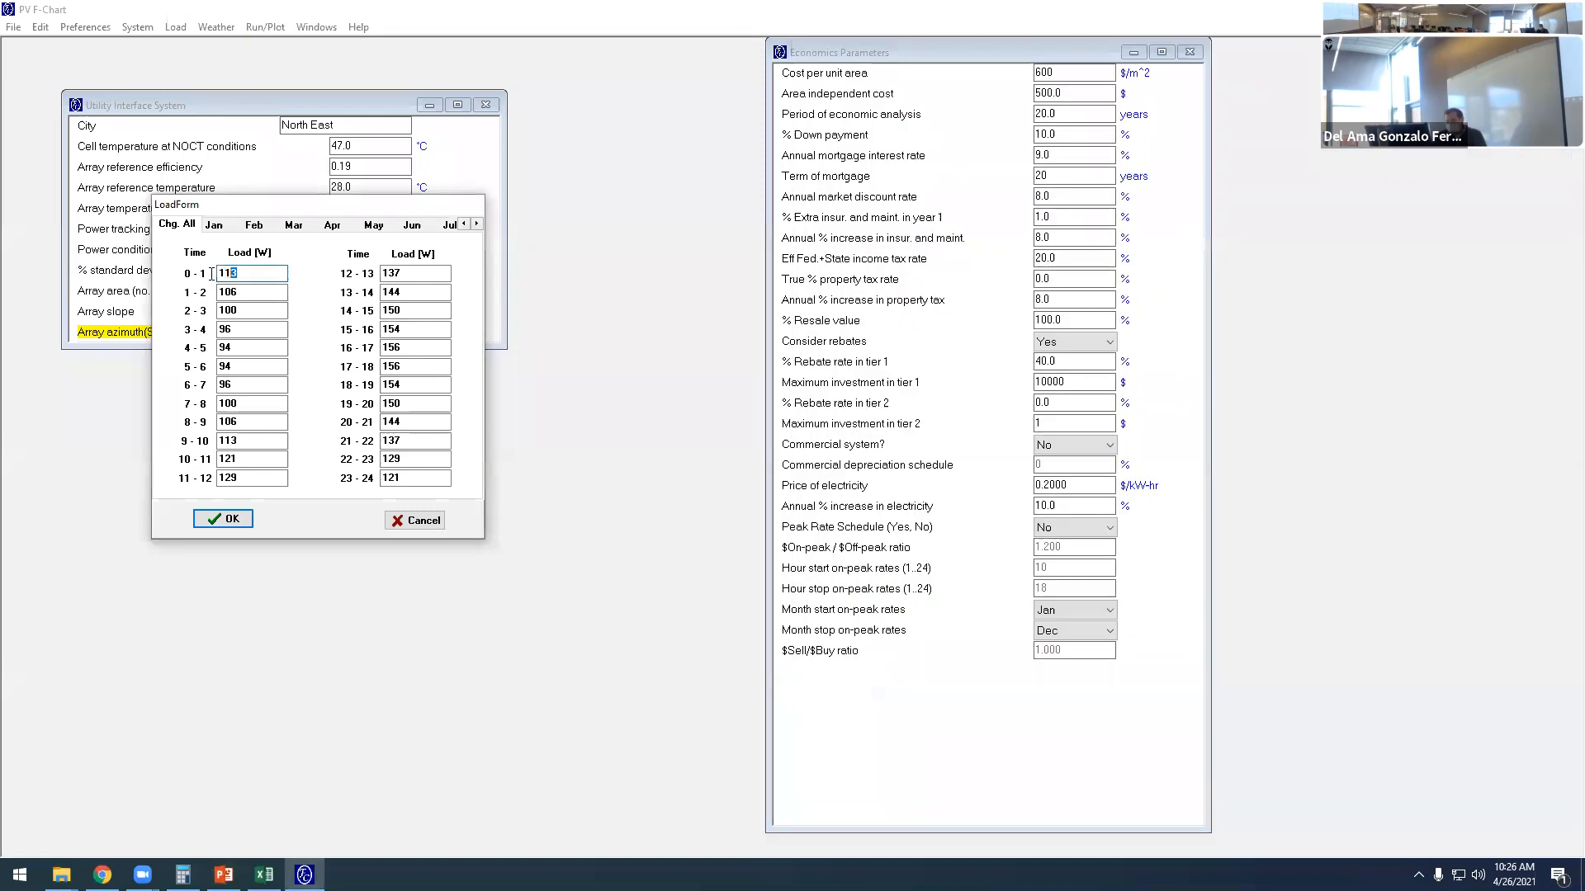
{"action": "type", "text": "0"}
{"action": "key", "text": "Tab"}
{"action": "type", "text": "0"}
{"action": "key", "text": "Tab"}
{"action": "type", "text": "0"}
{"action": "key", "text": "Tab"}
{"action": "type", "text": "0"}
{"action": "key", "text": "Tab"}
{"action": "type", "text": "0"}
{"action": "key", "text": "Tab"}
{"action": "type", "text": "0"}
{"action": "key", "text": "Tab"}
{"action": "type", "text": "0"}
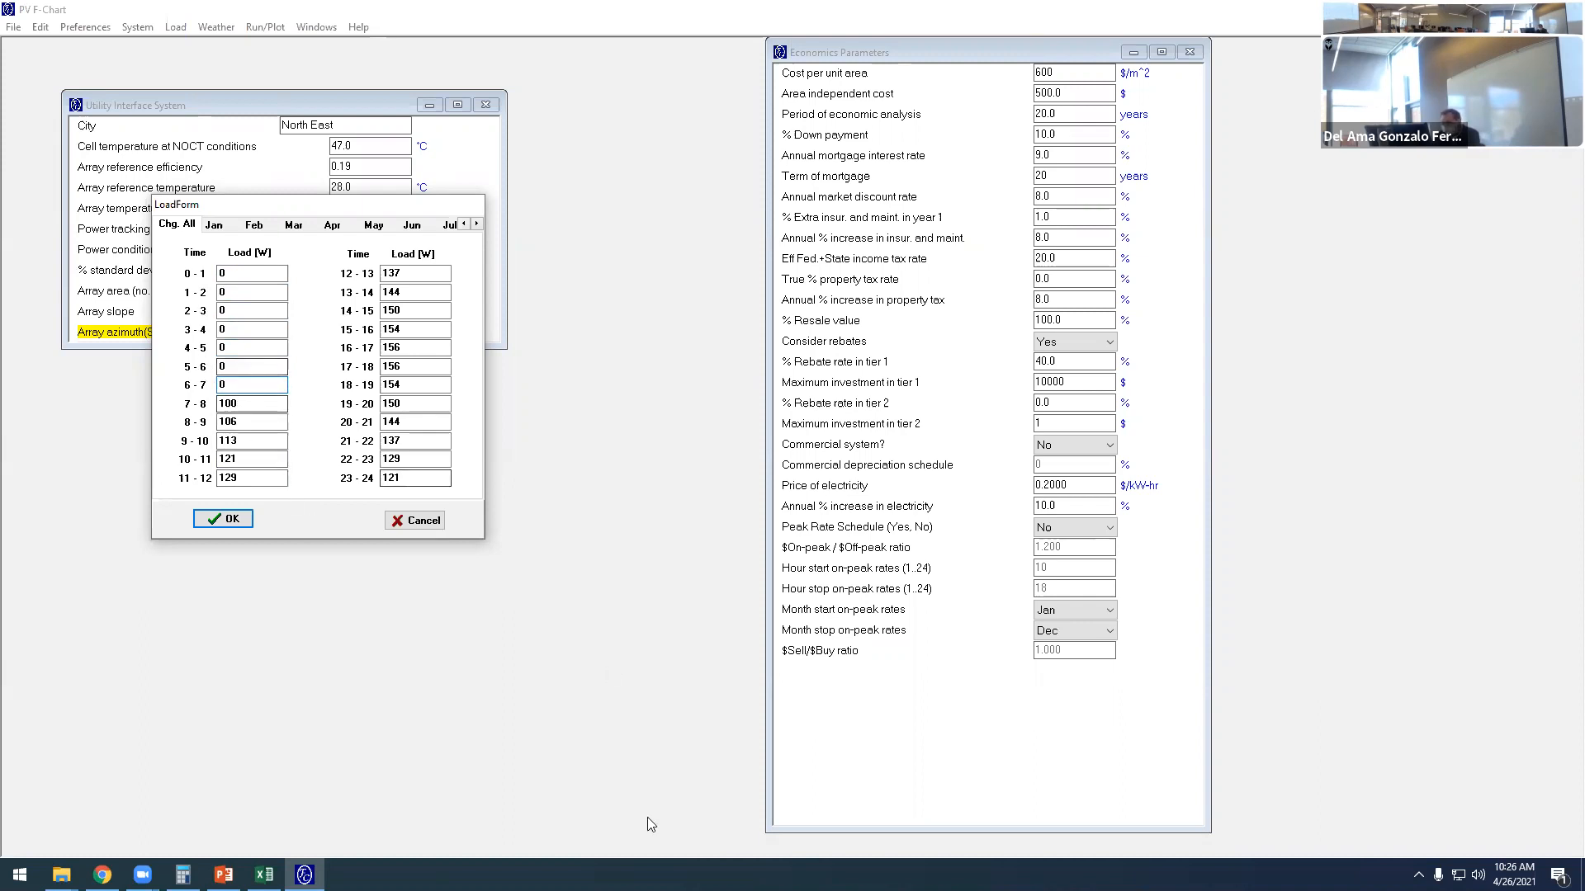
- Copy January's 7-8 total, 889, from the PowerPoint load table into the all-months 7-8 load in PV F-Chart
{"action": "key", "text": "alt+Tab"}
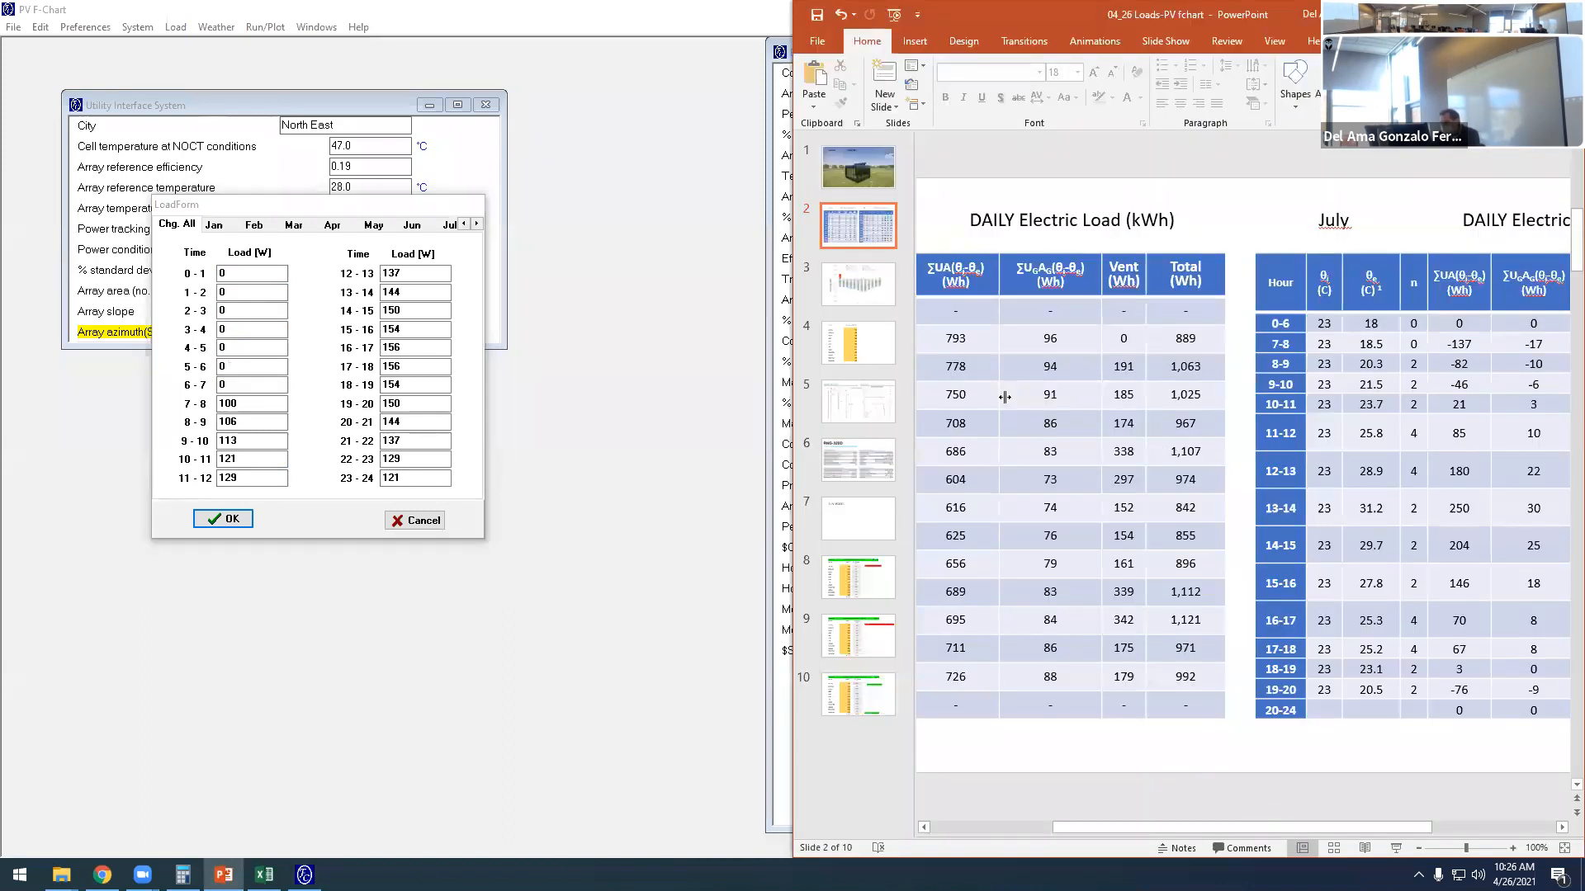
{"action": "left_click_drag", "start_coordinate": [1193, 827], "coordinate": [1074, 827]}
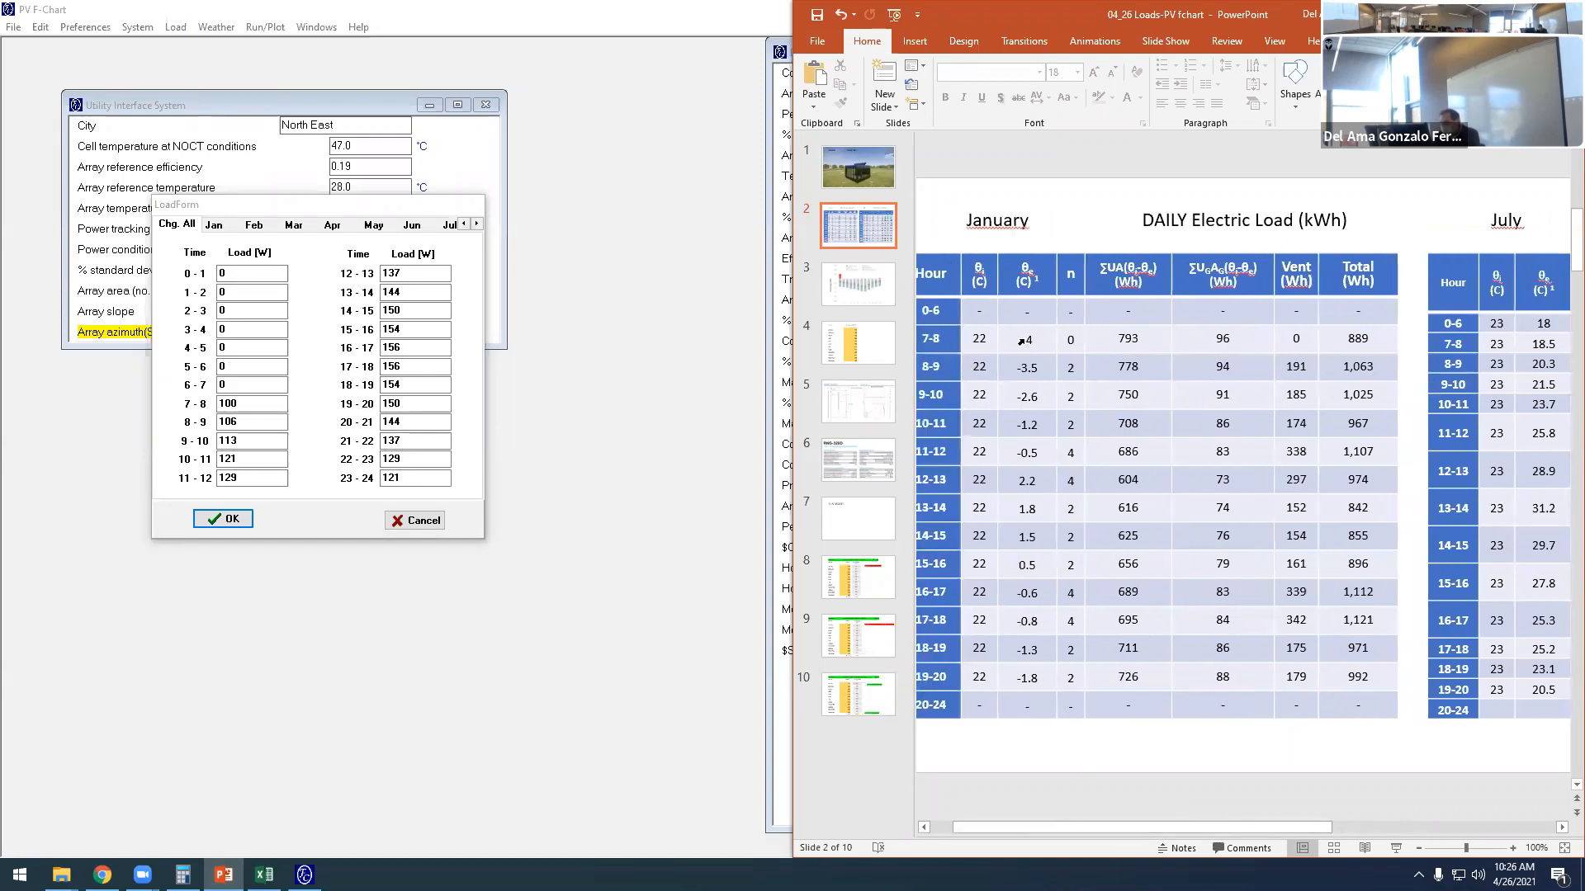
{"action": "double_click", "coordinate": [1366, 337]}
{"action": "key", "text": "ctrl+c"}
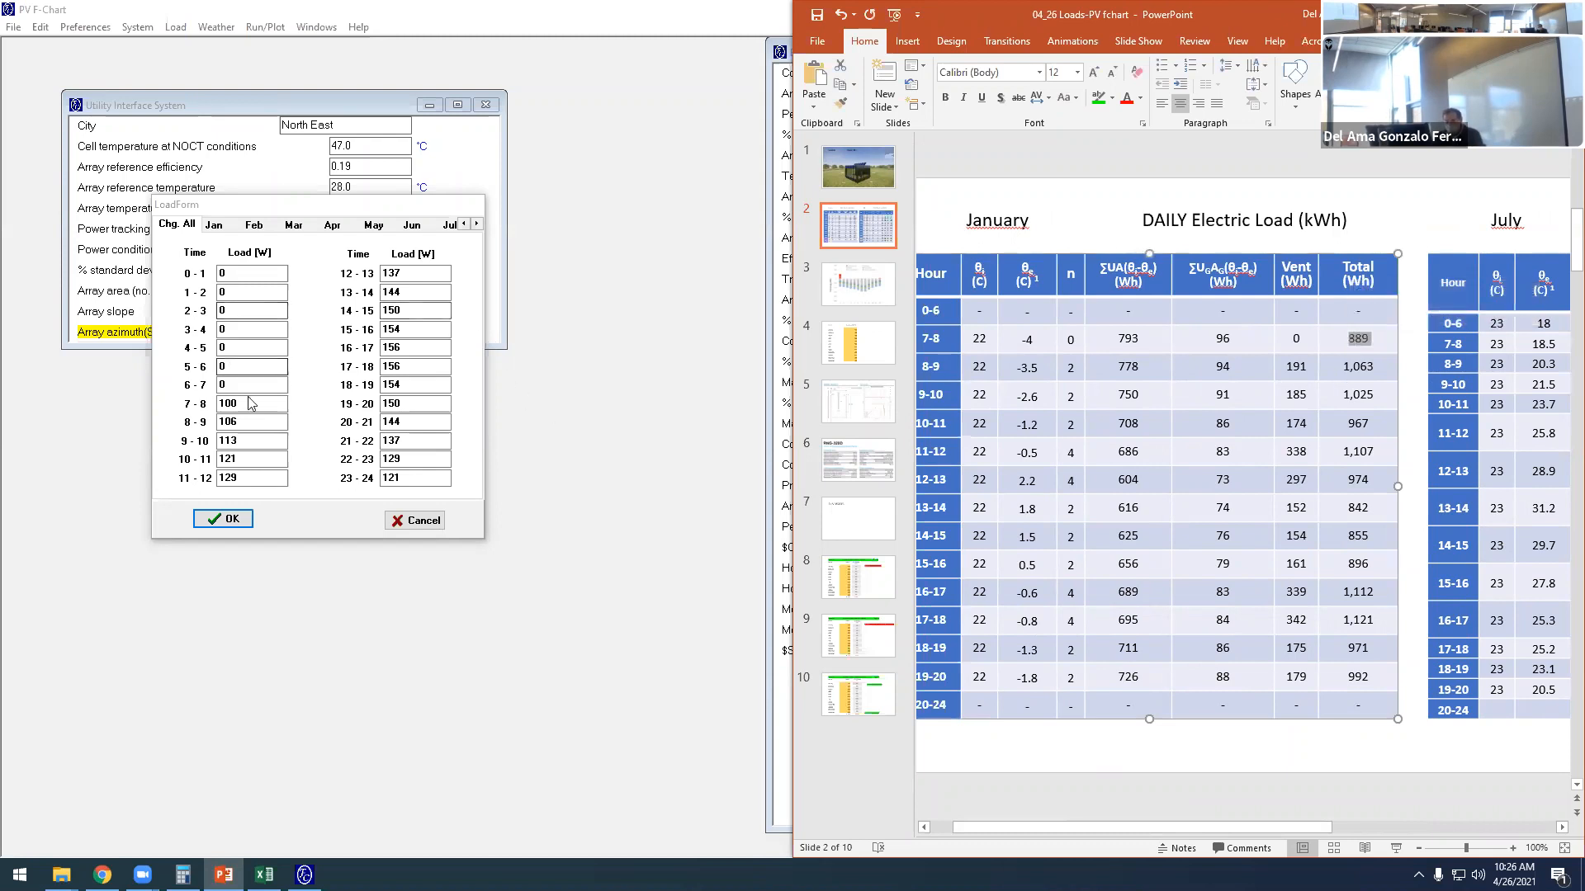
{"action": "double_click", "coordinate": [222, 403]}
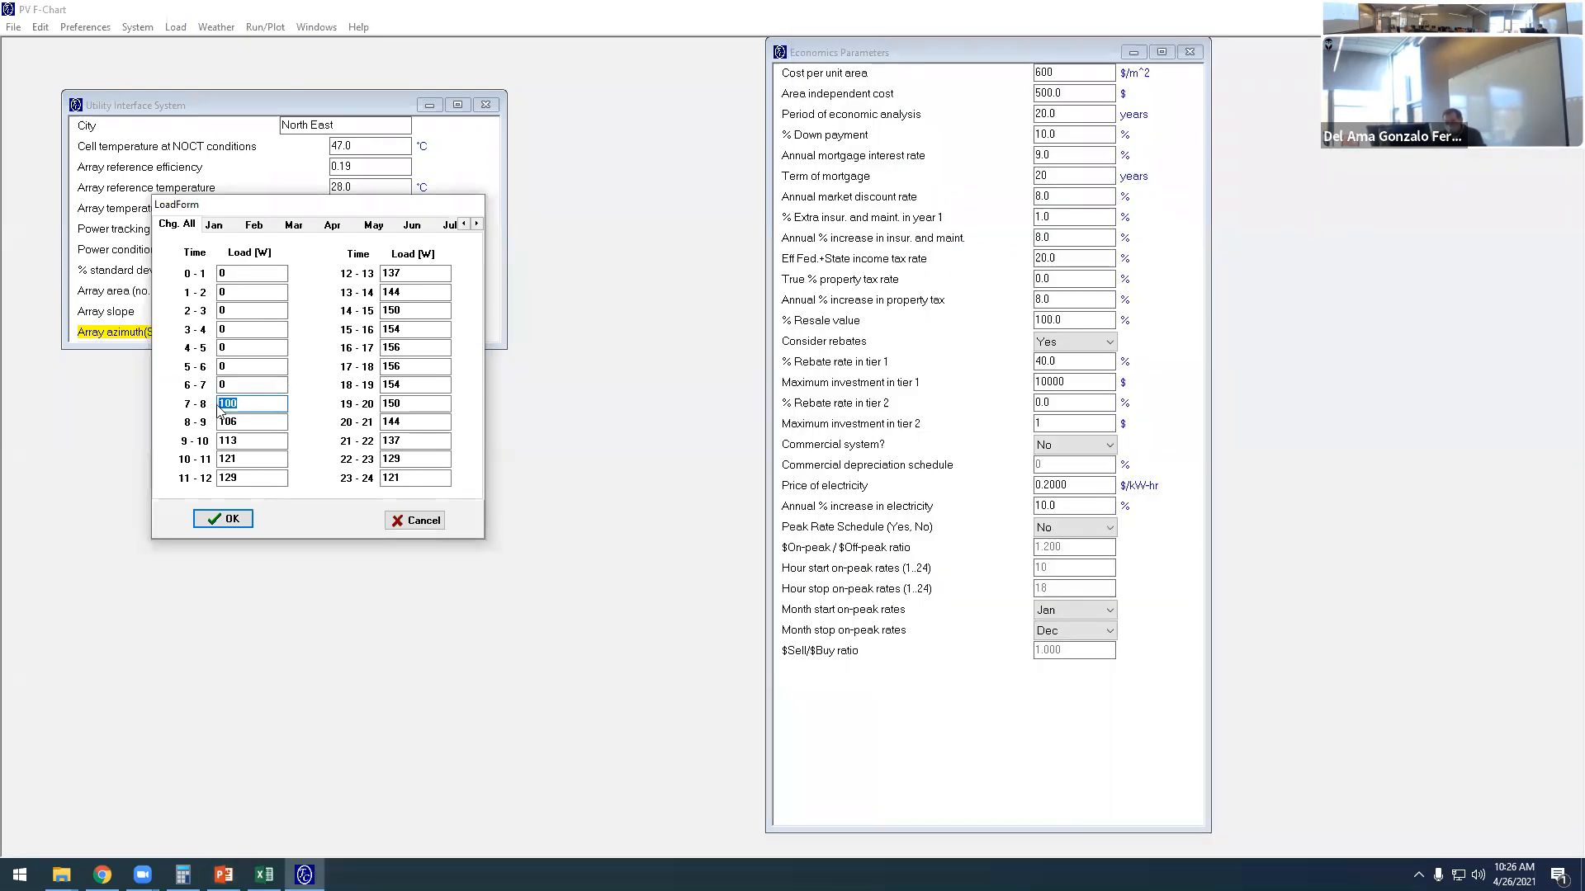
{"action": "key", "text": "ctrl+v"}
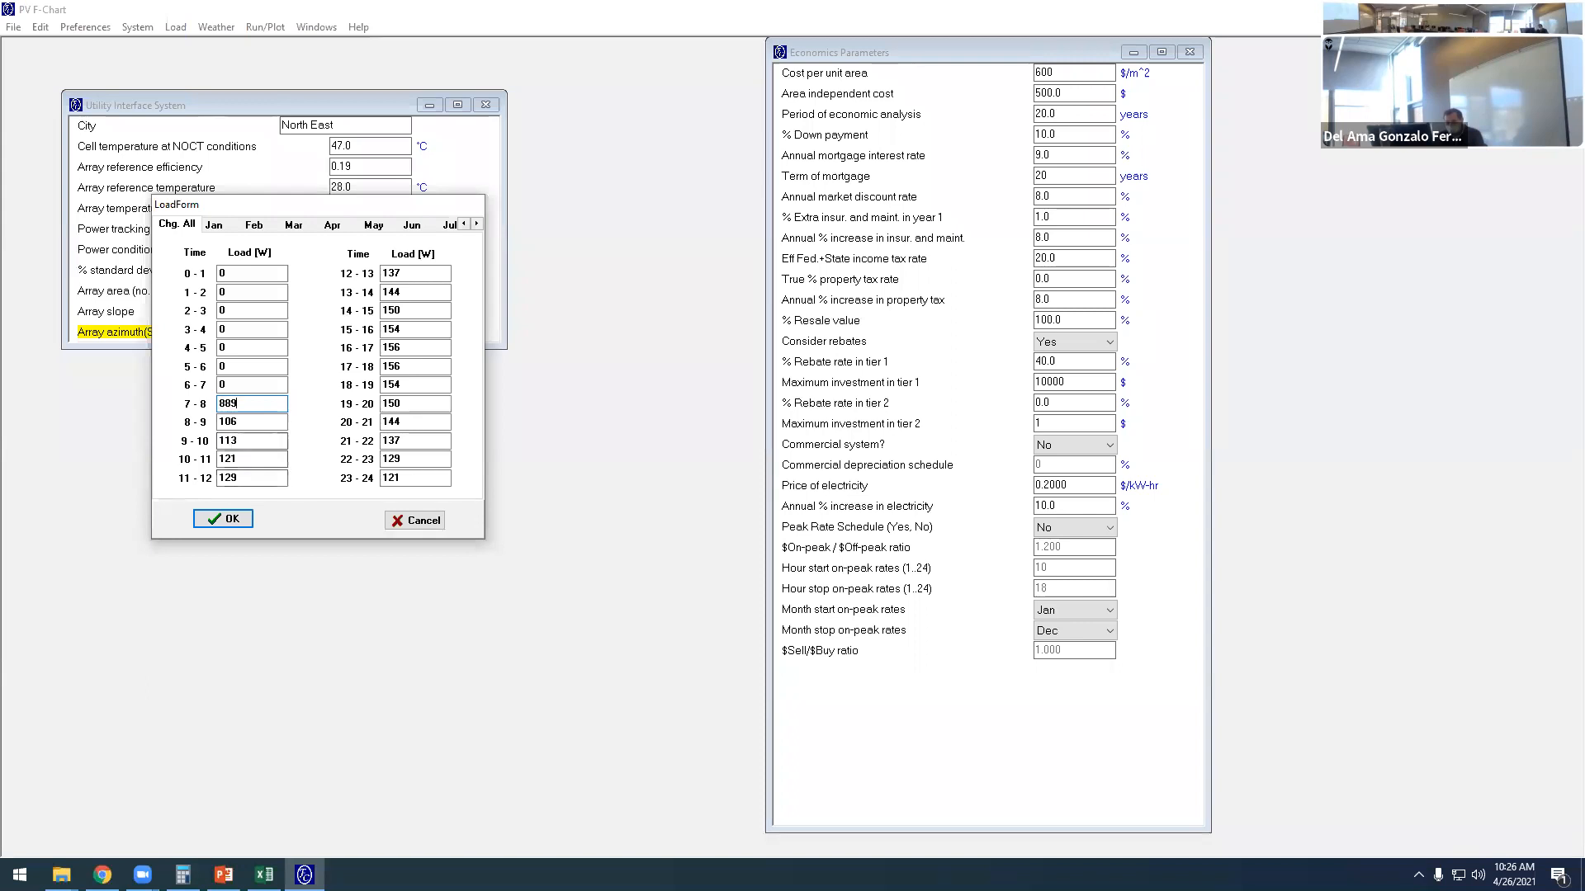
- Accept the load form and resize and move the PV F-Chart window so it sits beside the PowerPoint load table
{"action": "left_click", "coordinate": [223, 875]}
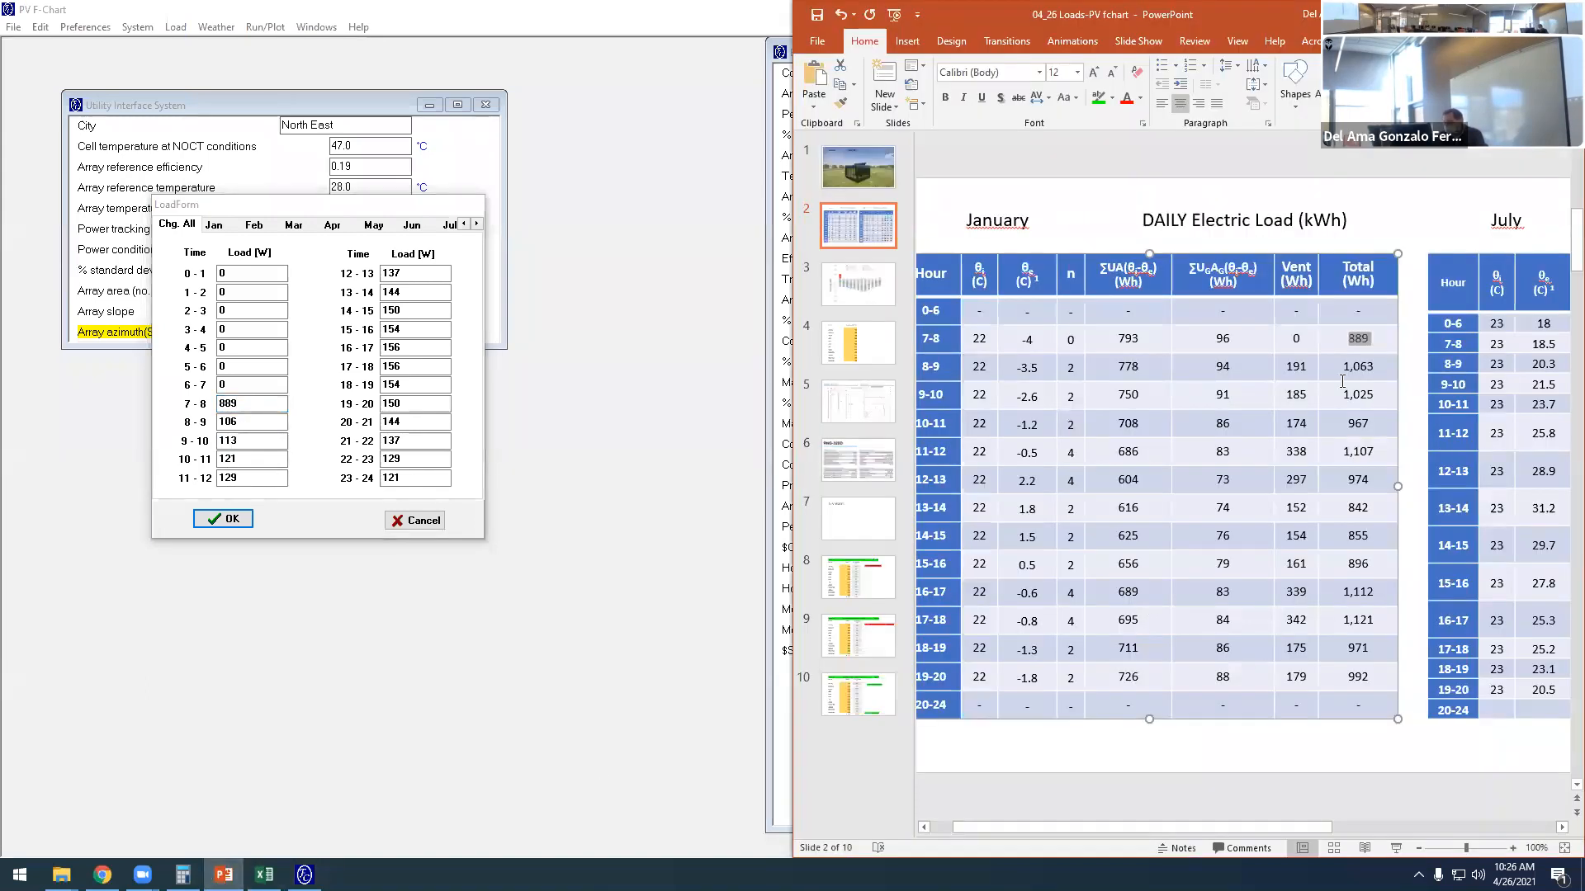
{"action": "left_click", "coordinate": [248, 422]}
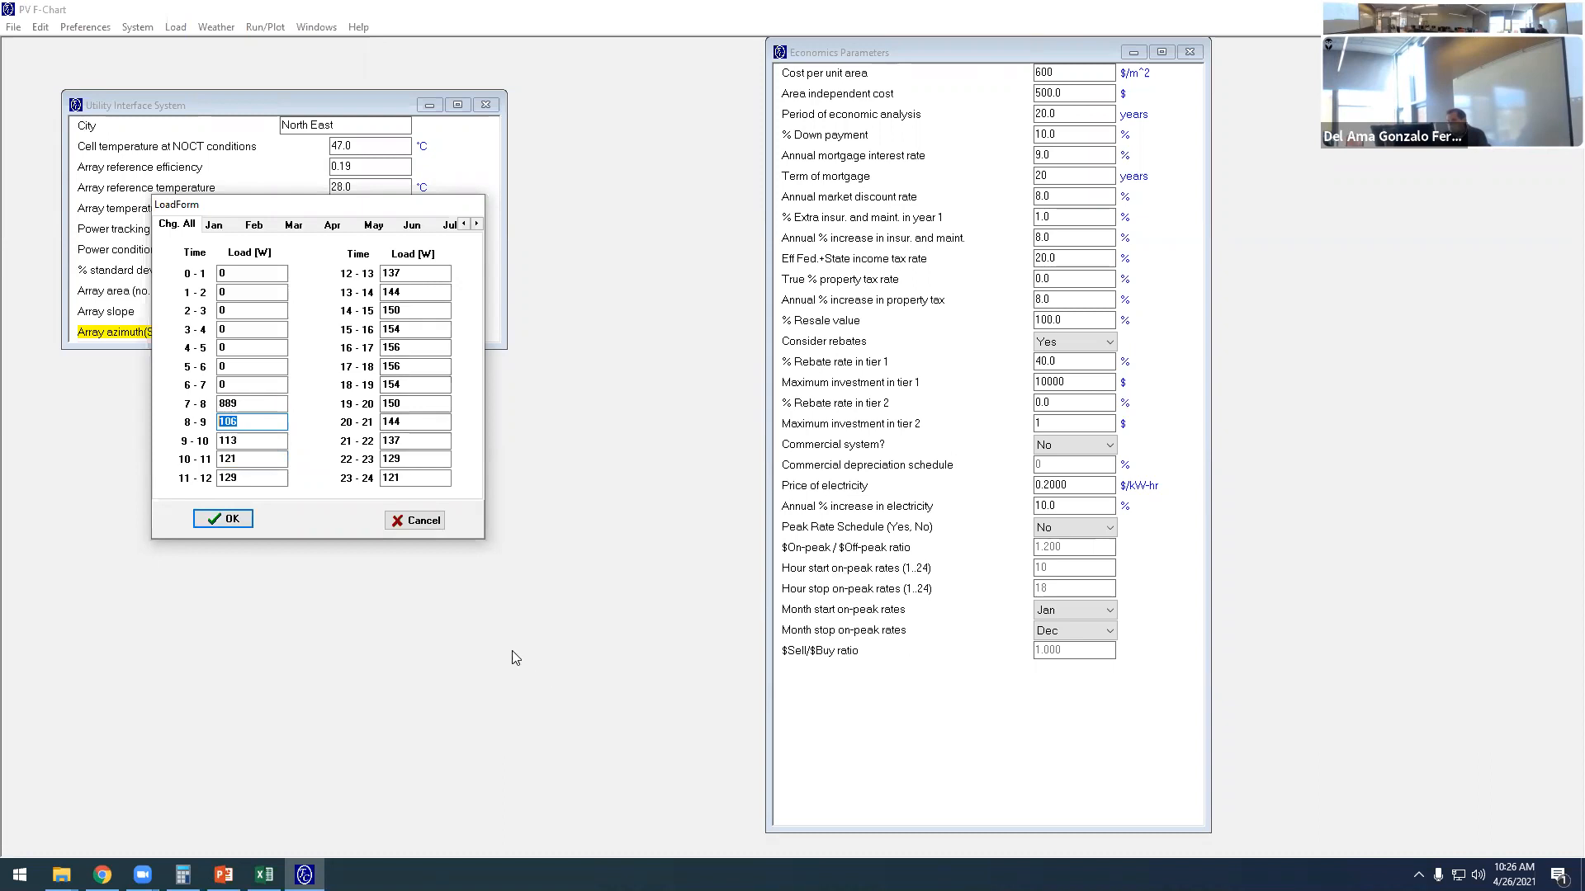
{"action": "left_click", "coordinate": [242, 516]}
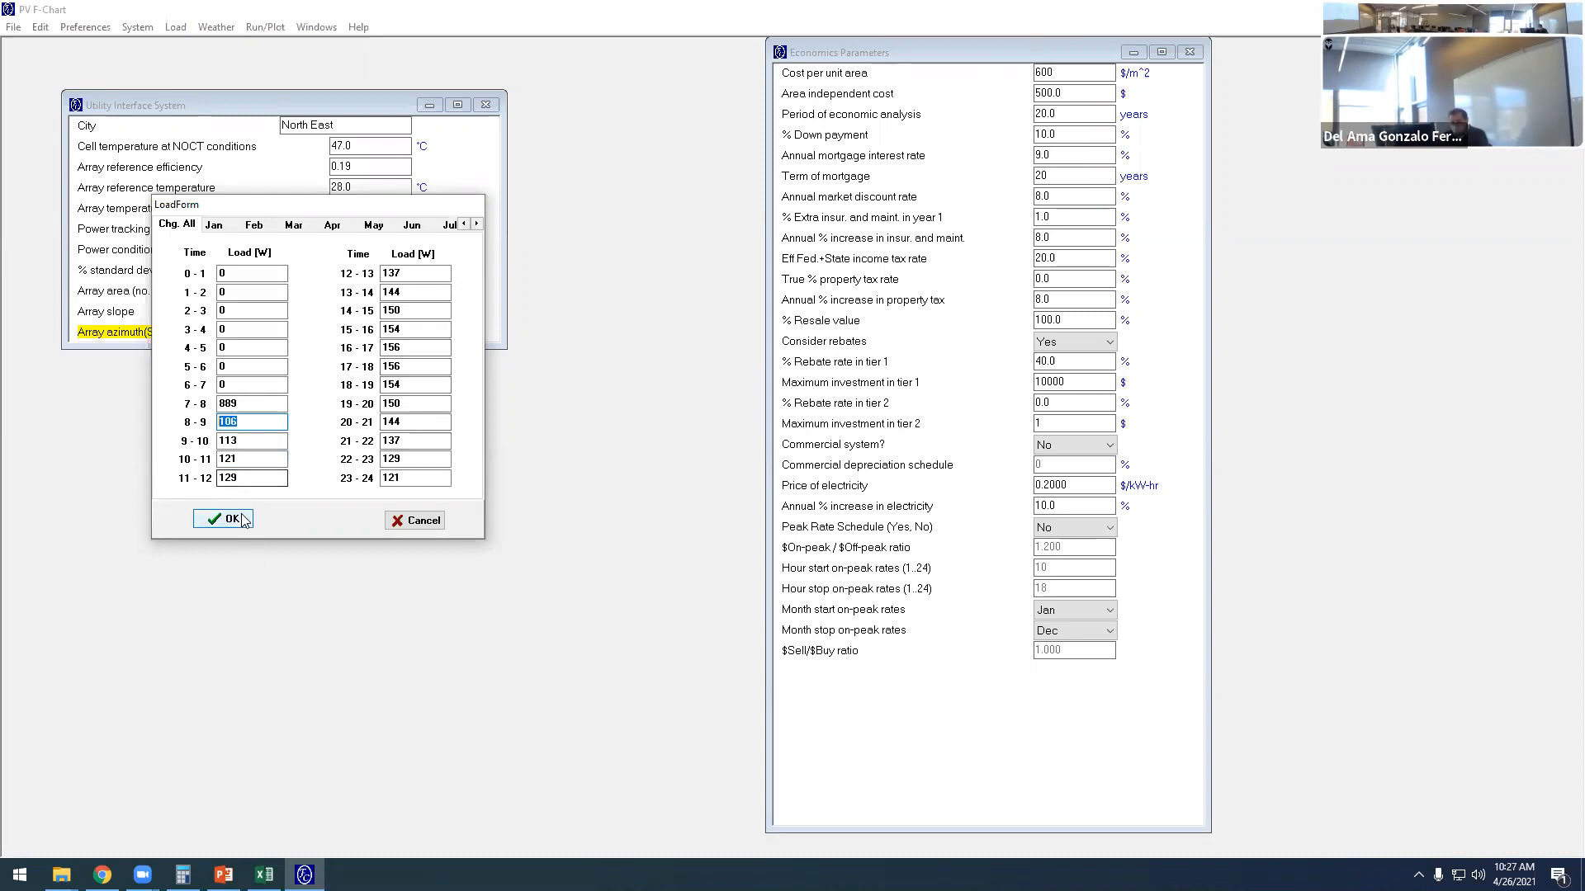
{"action": "double_click", "coordinate": [799, 18]}
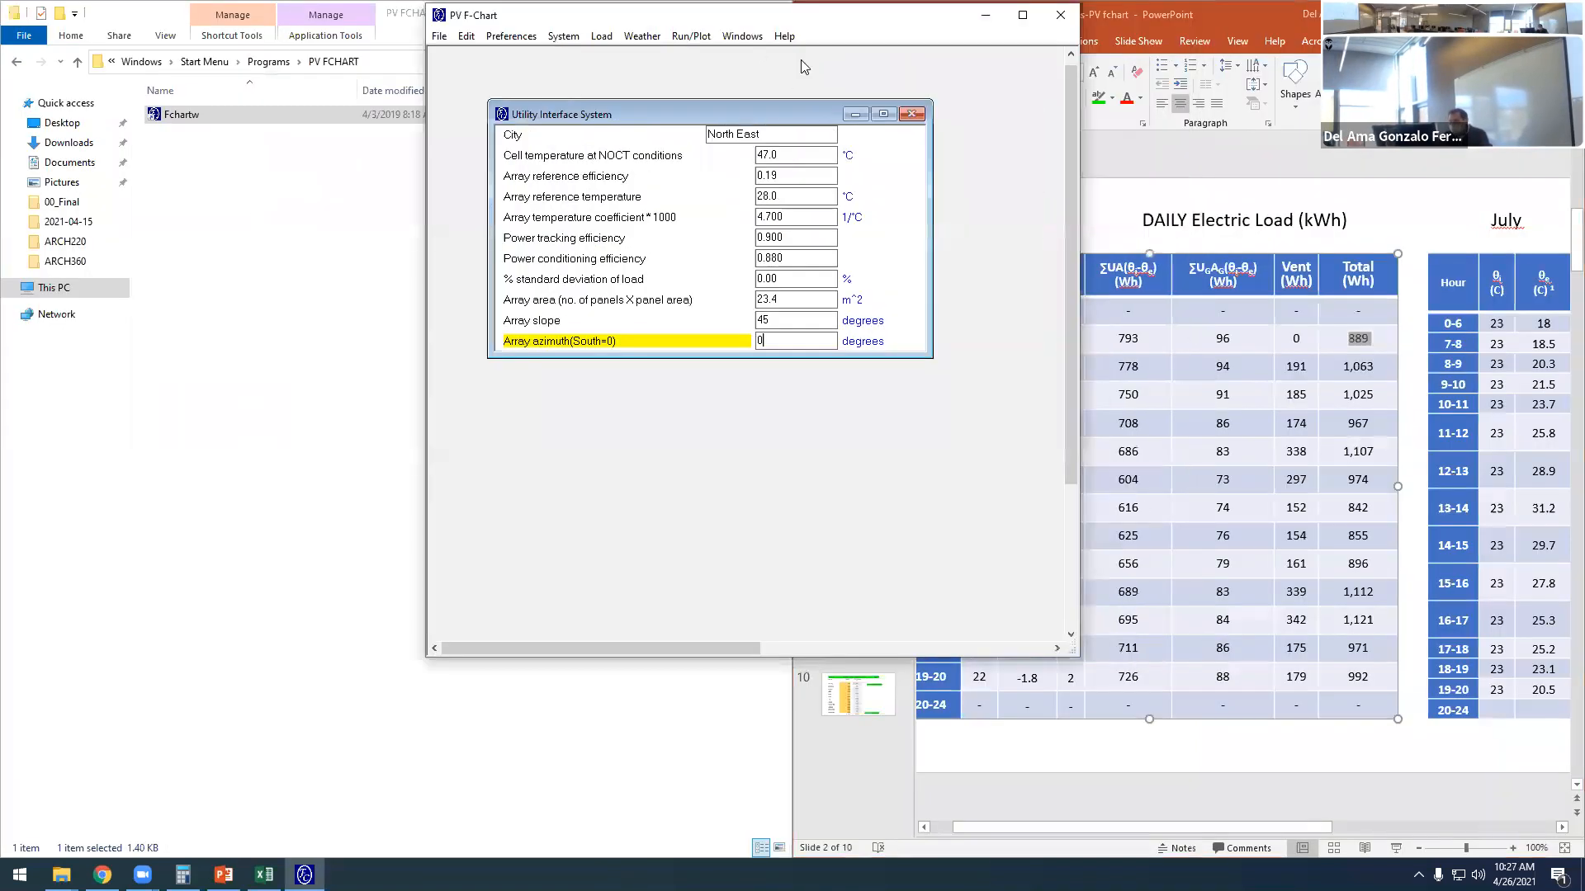
{"action": "left_click_drag", "start_coordinate": [771, 9], "coordinate": [771, 46]}
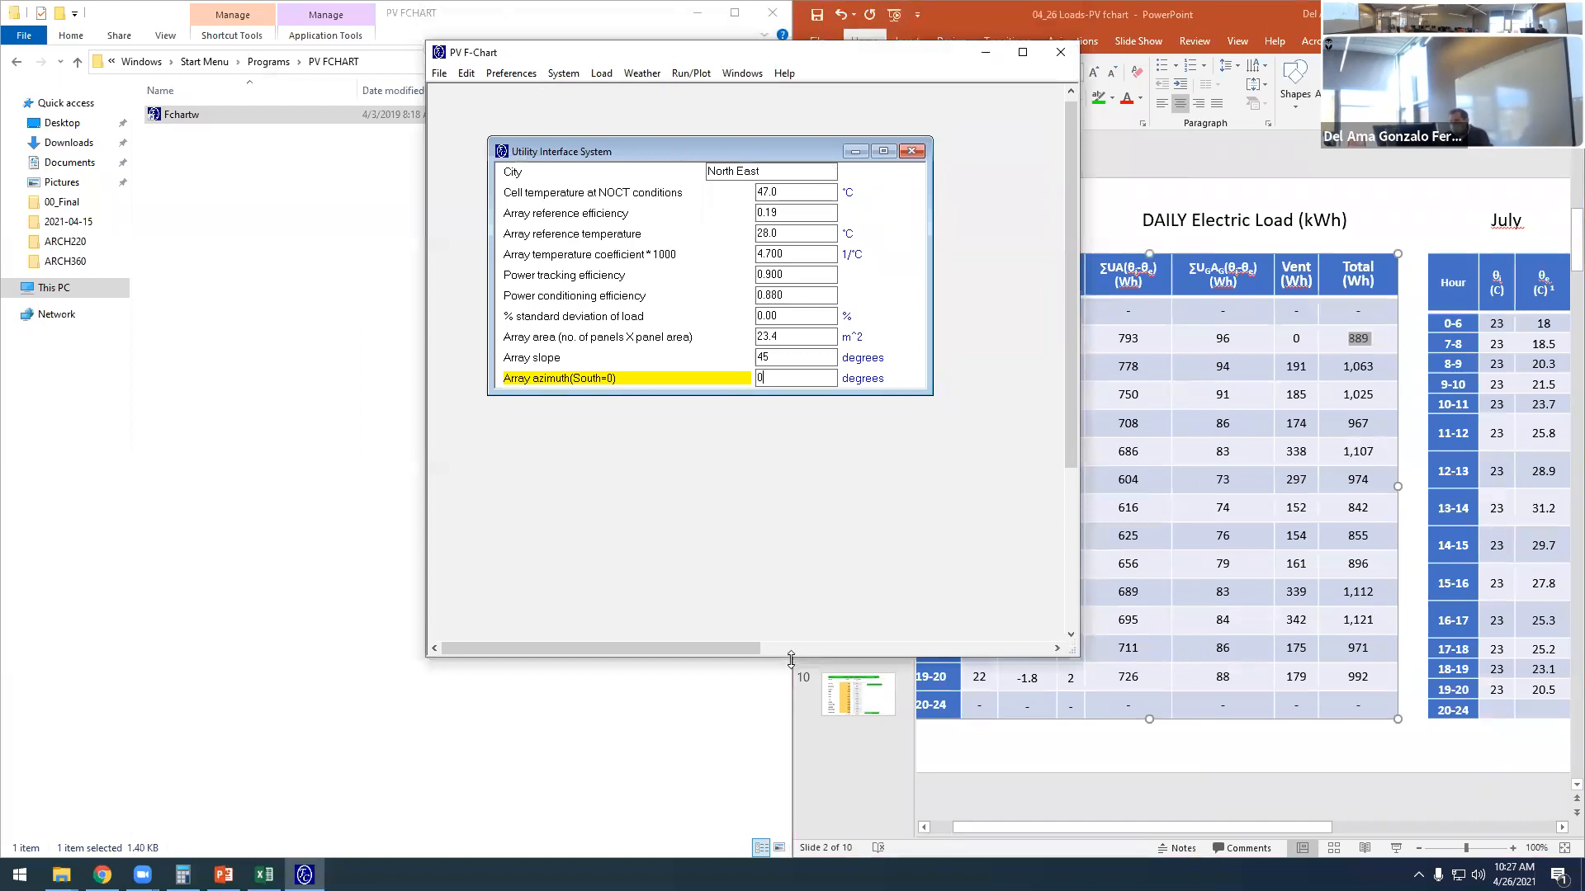
{"action": "left_click_drag", "start_coordinate": [791, 656], "coordinate": [791, 819]}
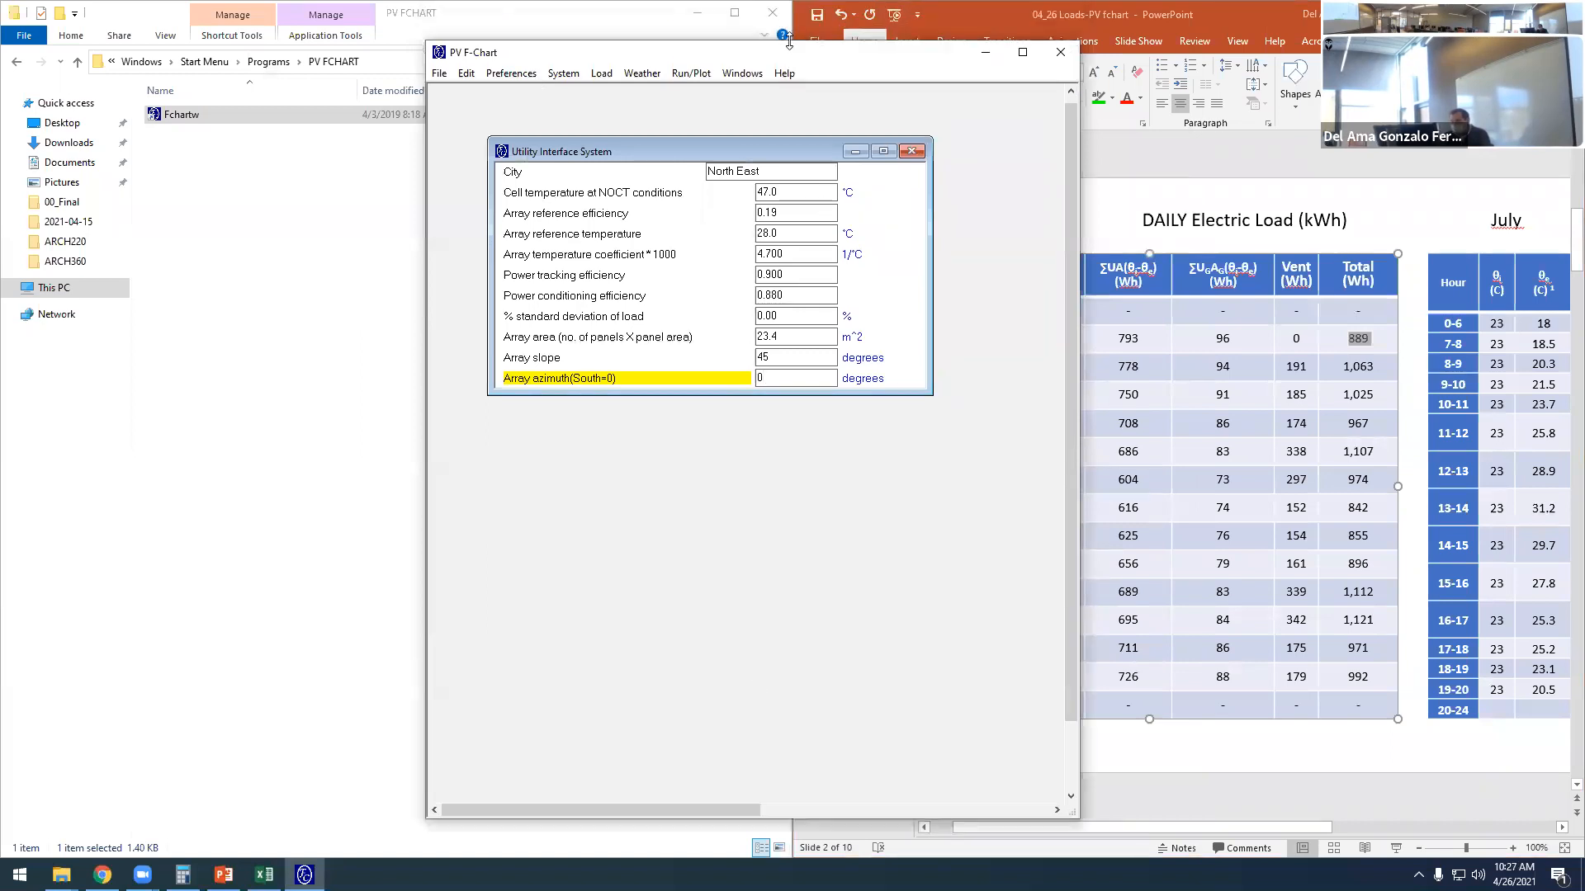
{"action": "left_click_drag", "start_coordinate": [790, 42], "coordinate": [404, 32]}
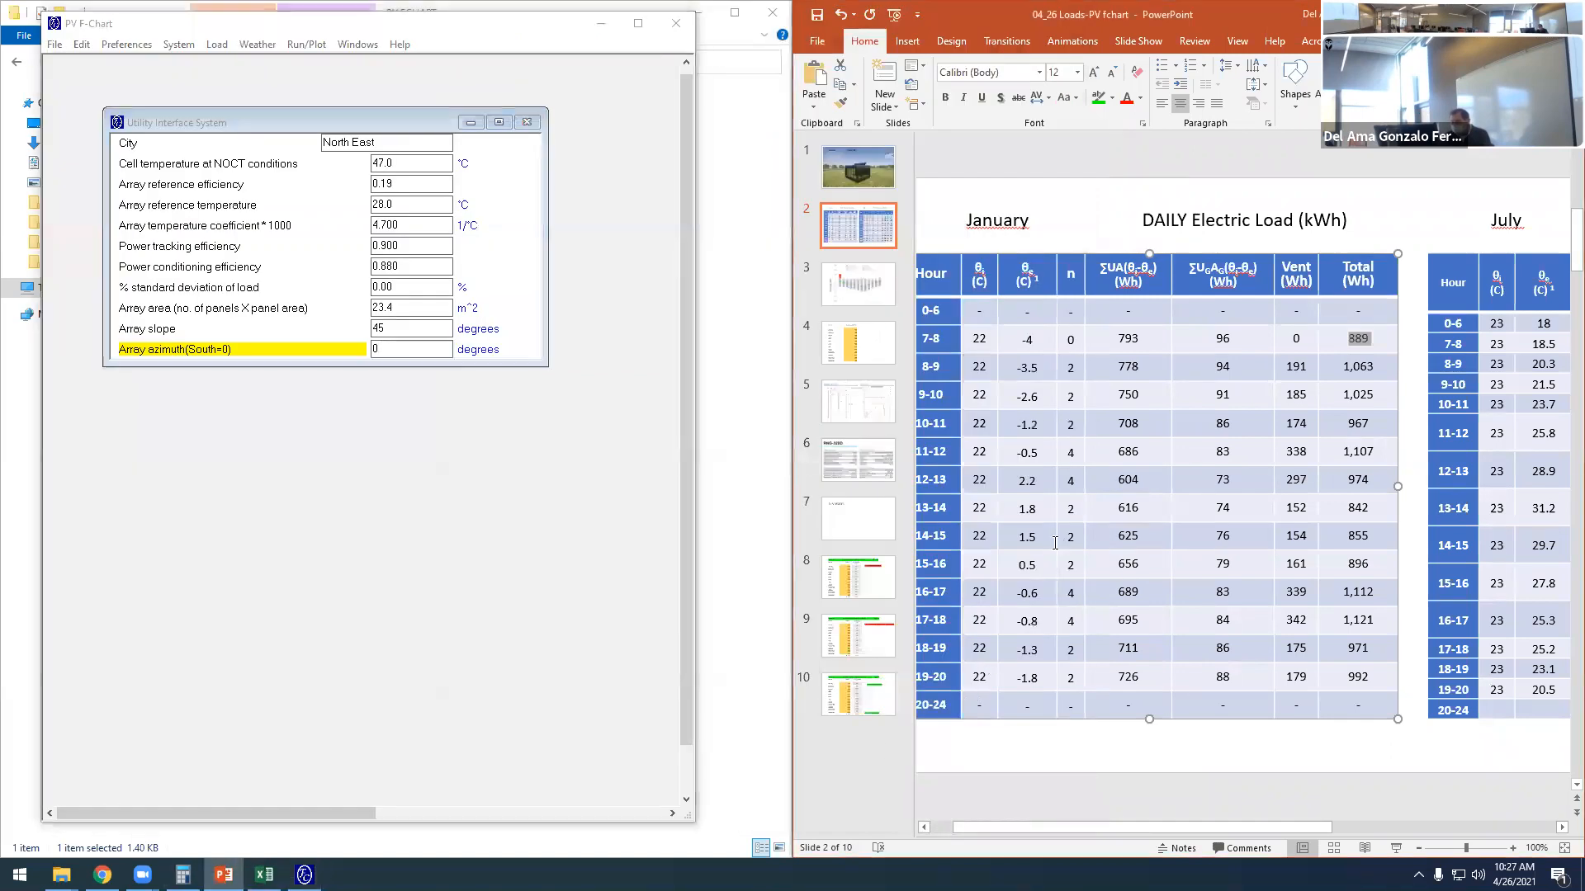
- Reopen the load form and set the all-months loads to 1063 W for 8-9, 1025 W for 9-10 and 967 W for 10-11
{"action": "left_click", "coordinate": [217, 45]}
{"action": "left_click", "coordinate": [252, 62]}
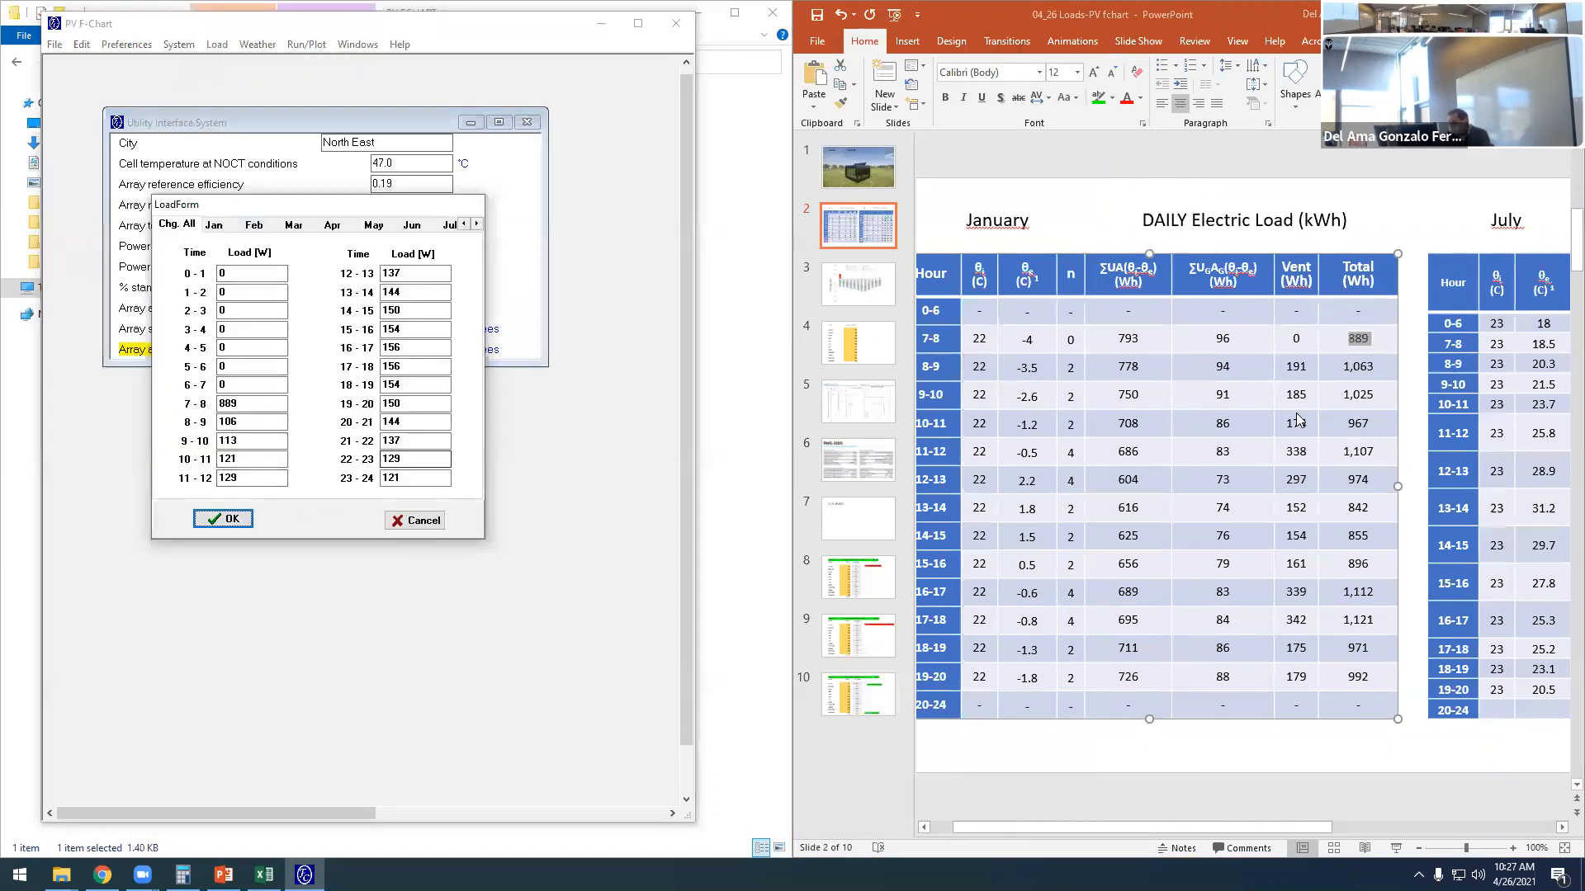
{"action": "left_click_drag", "start_coordinate": [1375, 366], "coordinate": [1342, 368]}
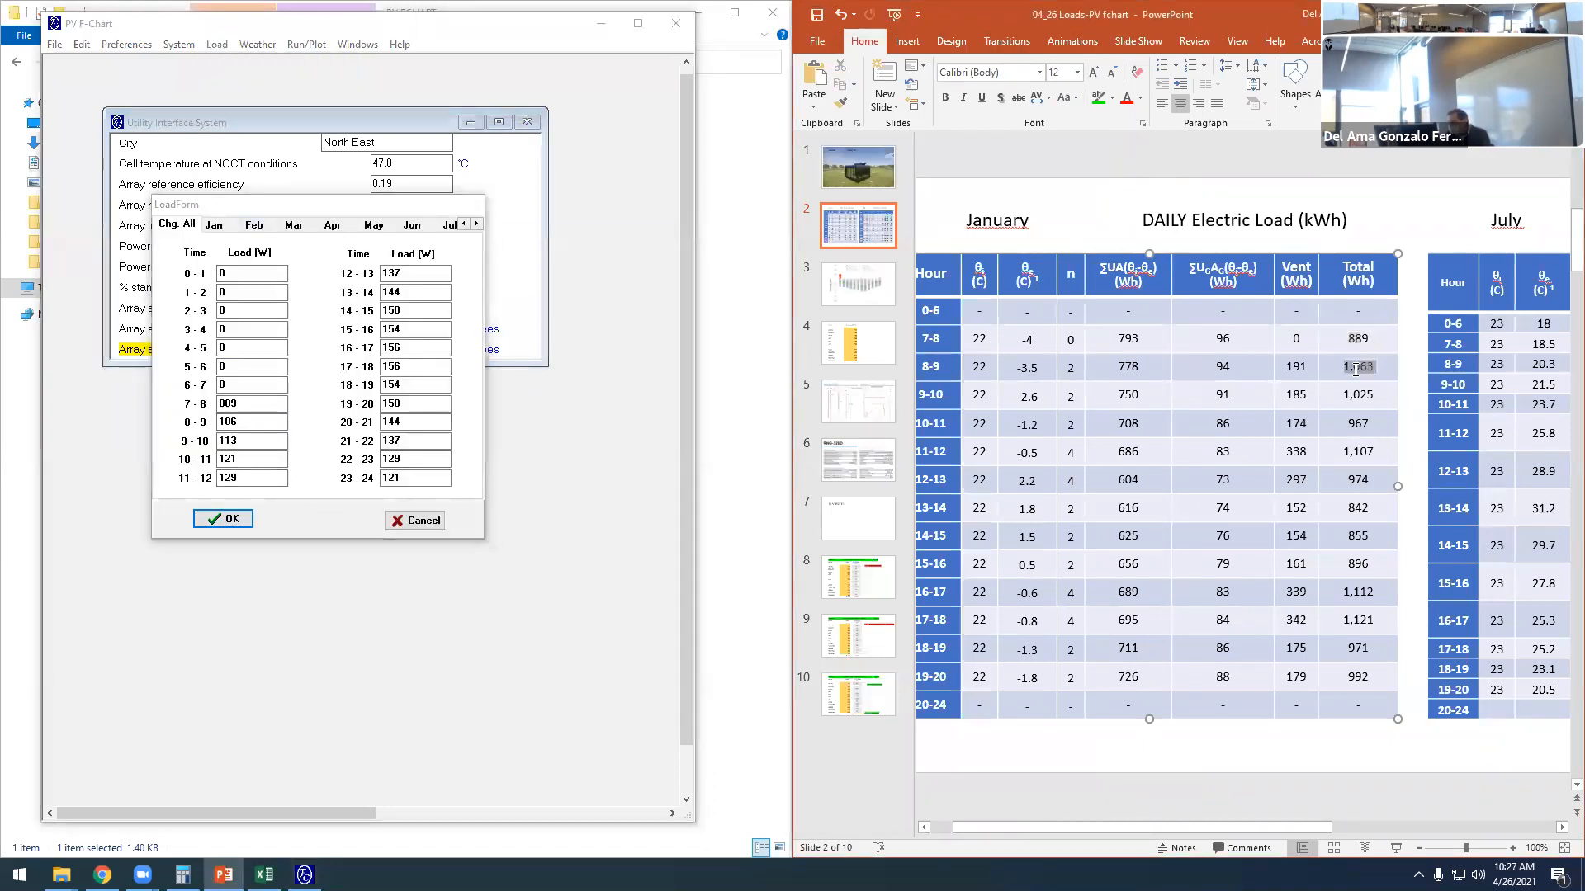
{"action": "left_click_drag", "start_coordinate": [283, 423], "coordinate": [220, 422]}
{"action": "type", "text": "10"}
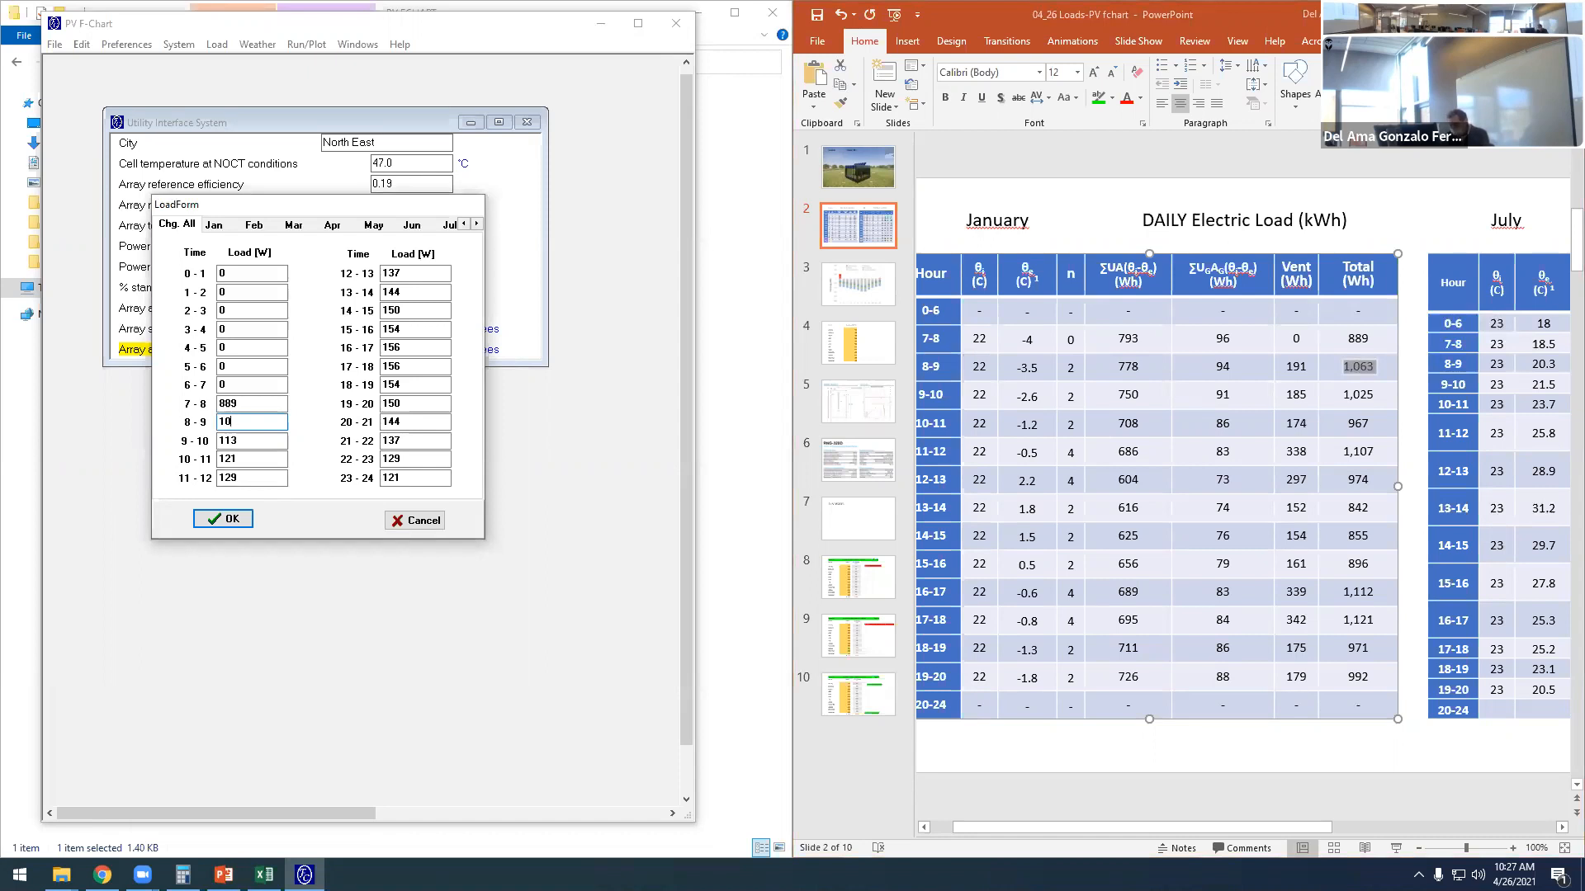
{"action": "type", "text": "33"}
{"action": "left_click", "coordinate": [233, 442]}
{"action": "type", "text": "1025"}
{"action": "left_click", "coordinate": [246, 465]}
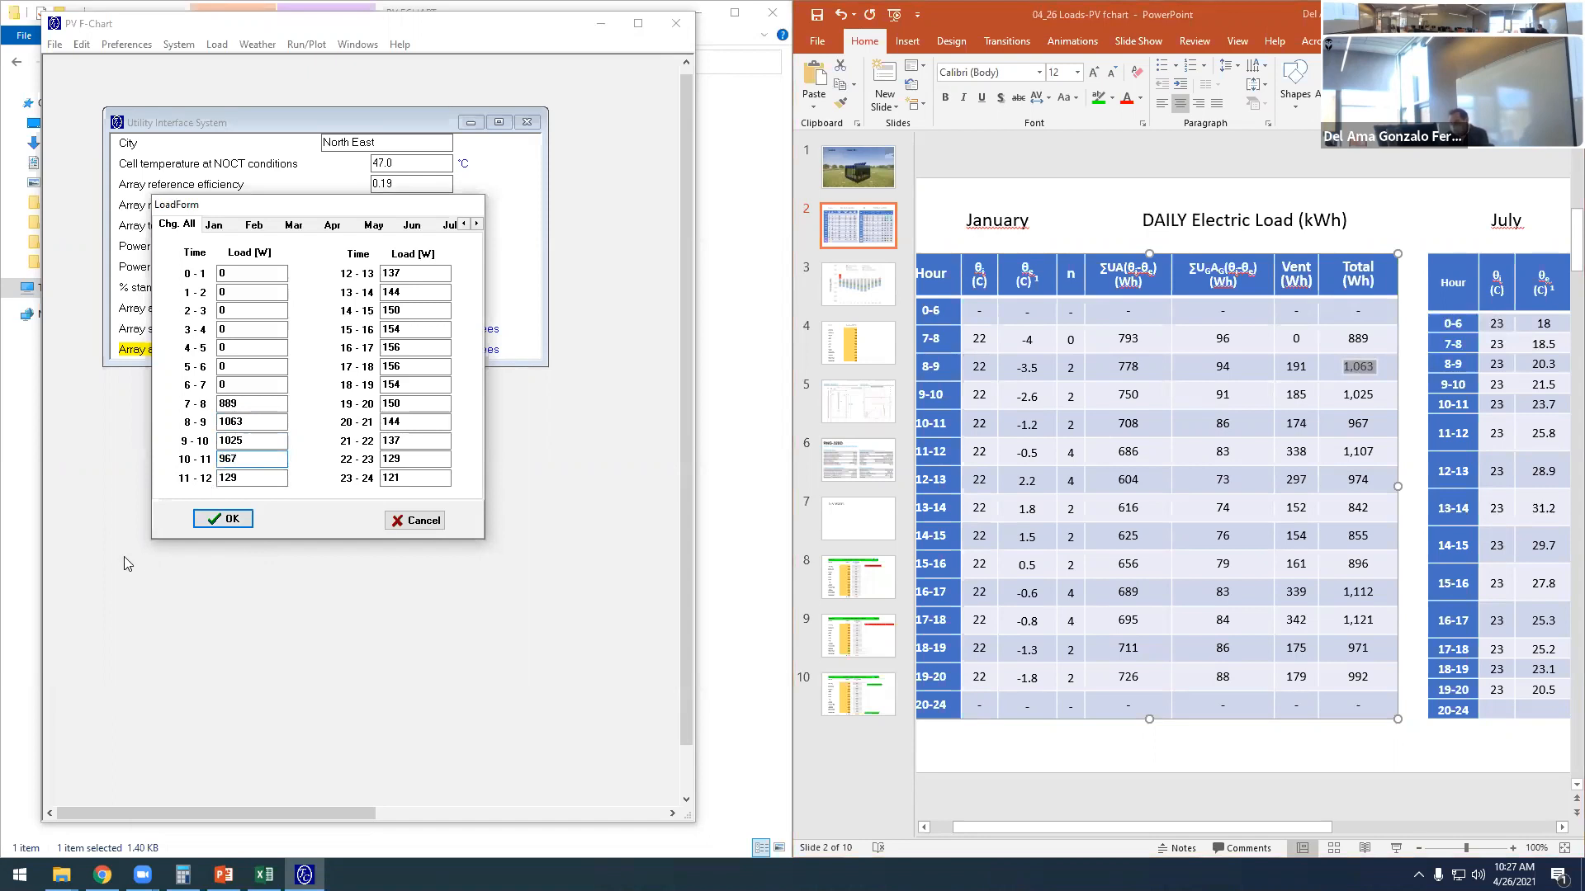
- Set the all-months loads to 1107 W for 11-12, 974 W for 12-13 and 842 W for 13-14
{"action": "key", "text": "Tab"}
{"action": "type", "text": "1107"}
{"action": "key", "text": "Tab"}
{"action": "type", "text": "974"}
{"action": "key", "text": "Tab"}
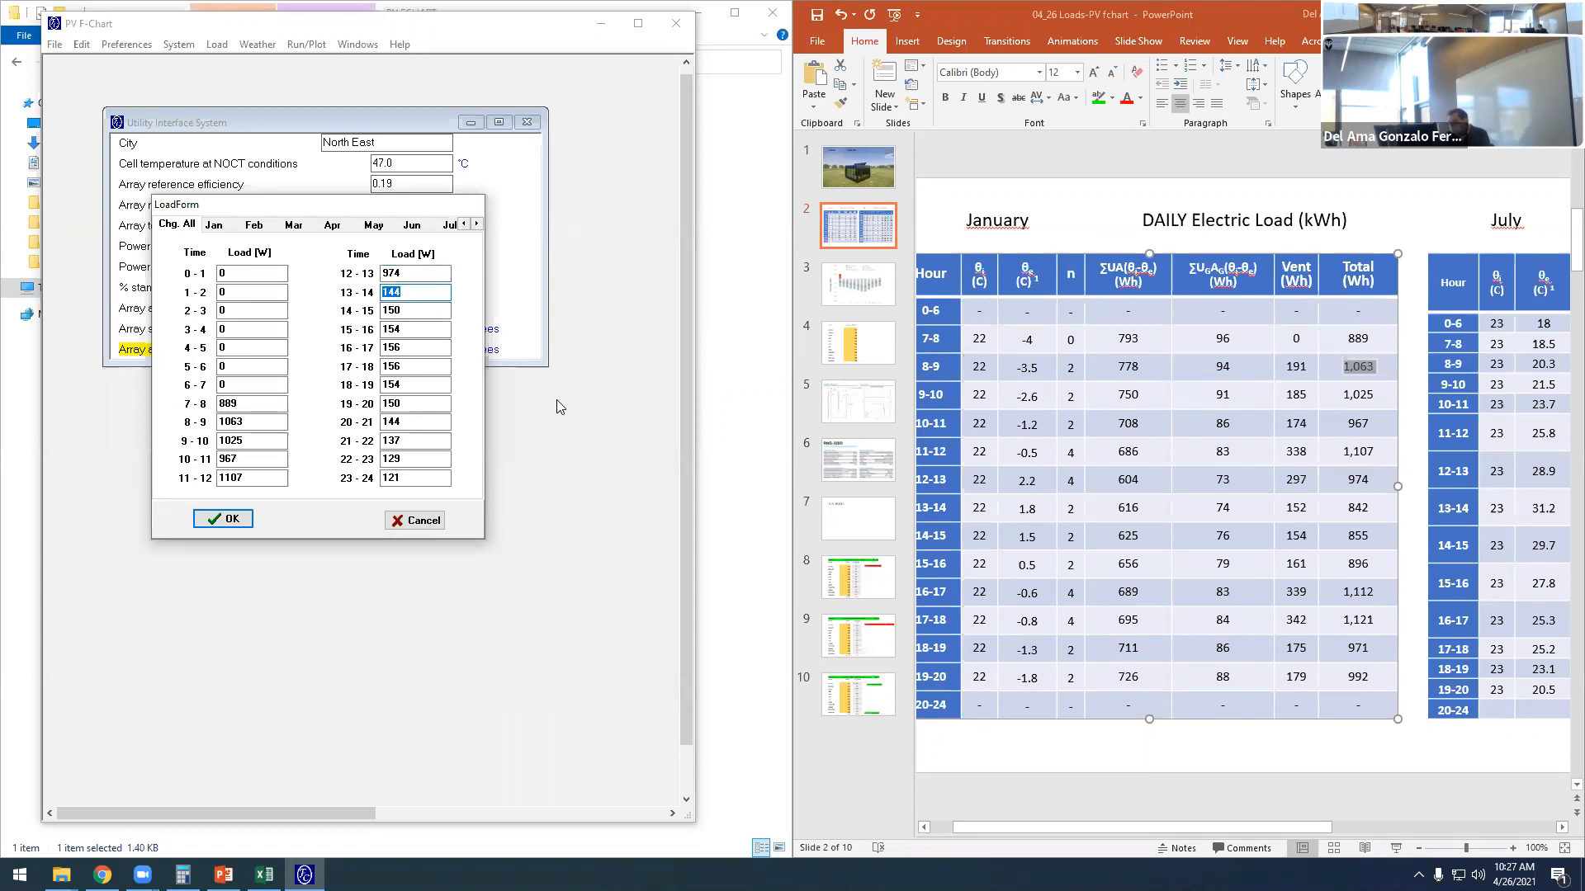
{"action": "type", "text": "842"}
- Set the all-months loads to 855 W for 14-15, 896 W for 15-16 and 1112 W for 16-17
{"action": "left_click_drag", "start_coordinate": [404, 310], "coordinate": [385, 309]}
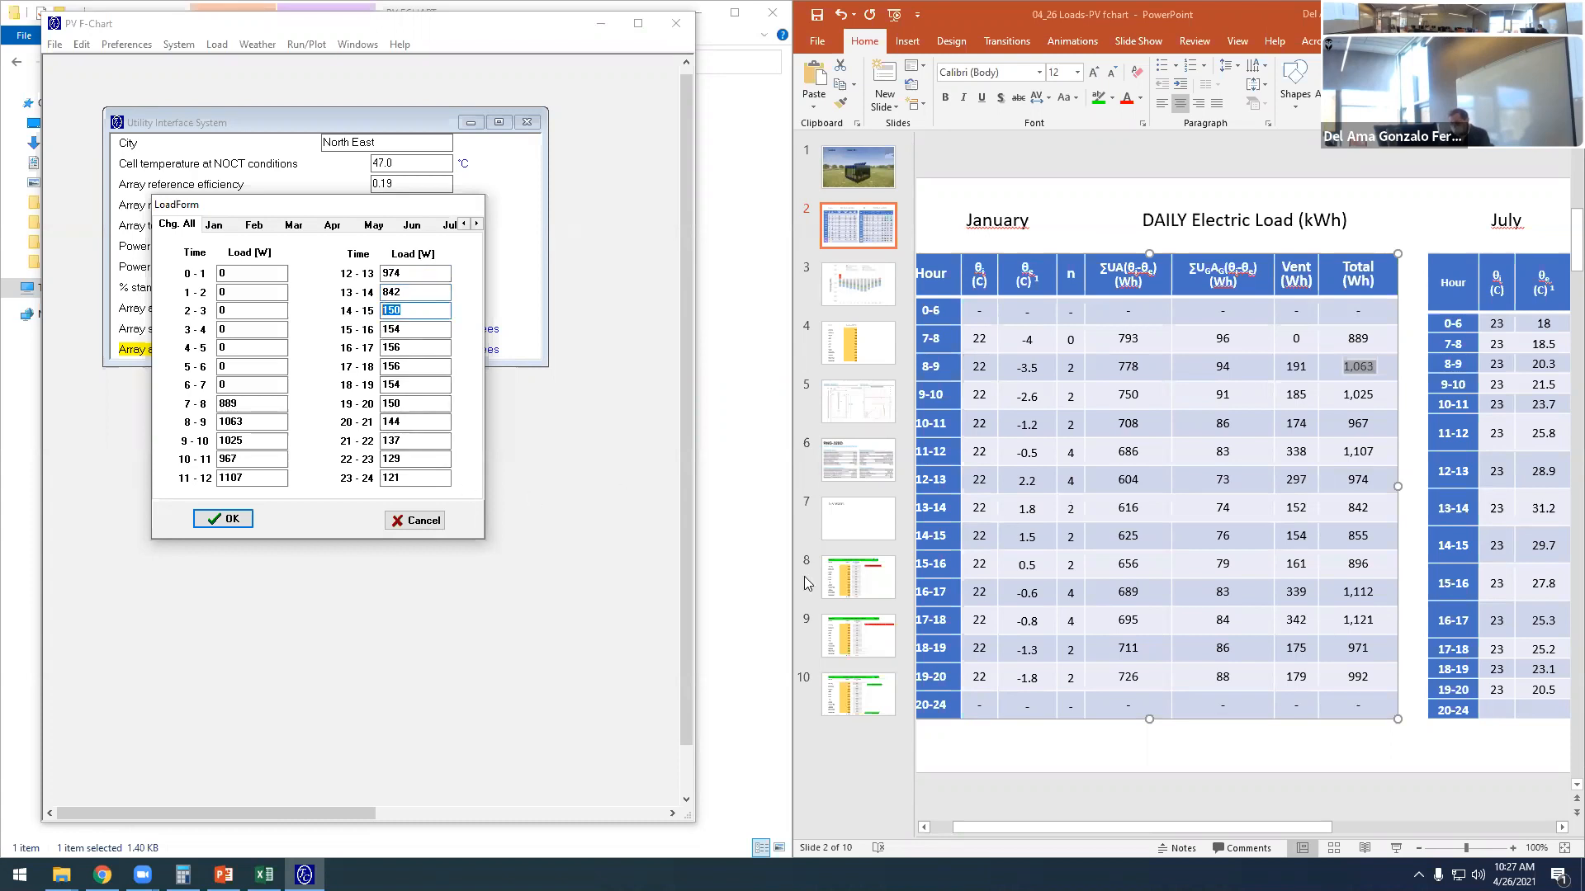
{"action": "type", "text": "855"}
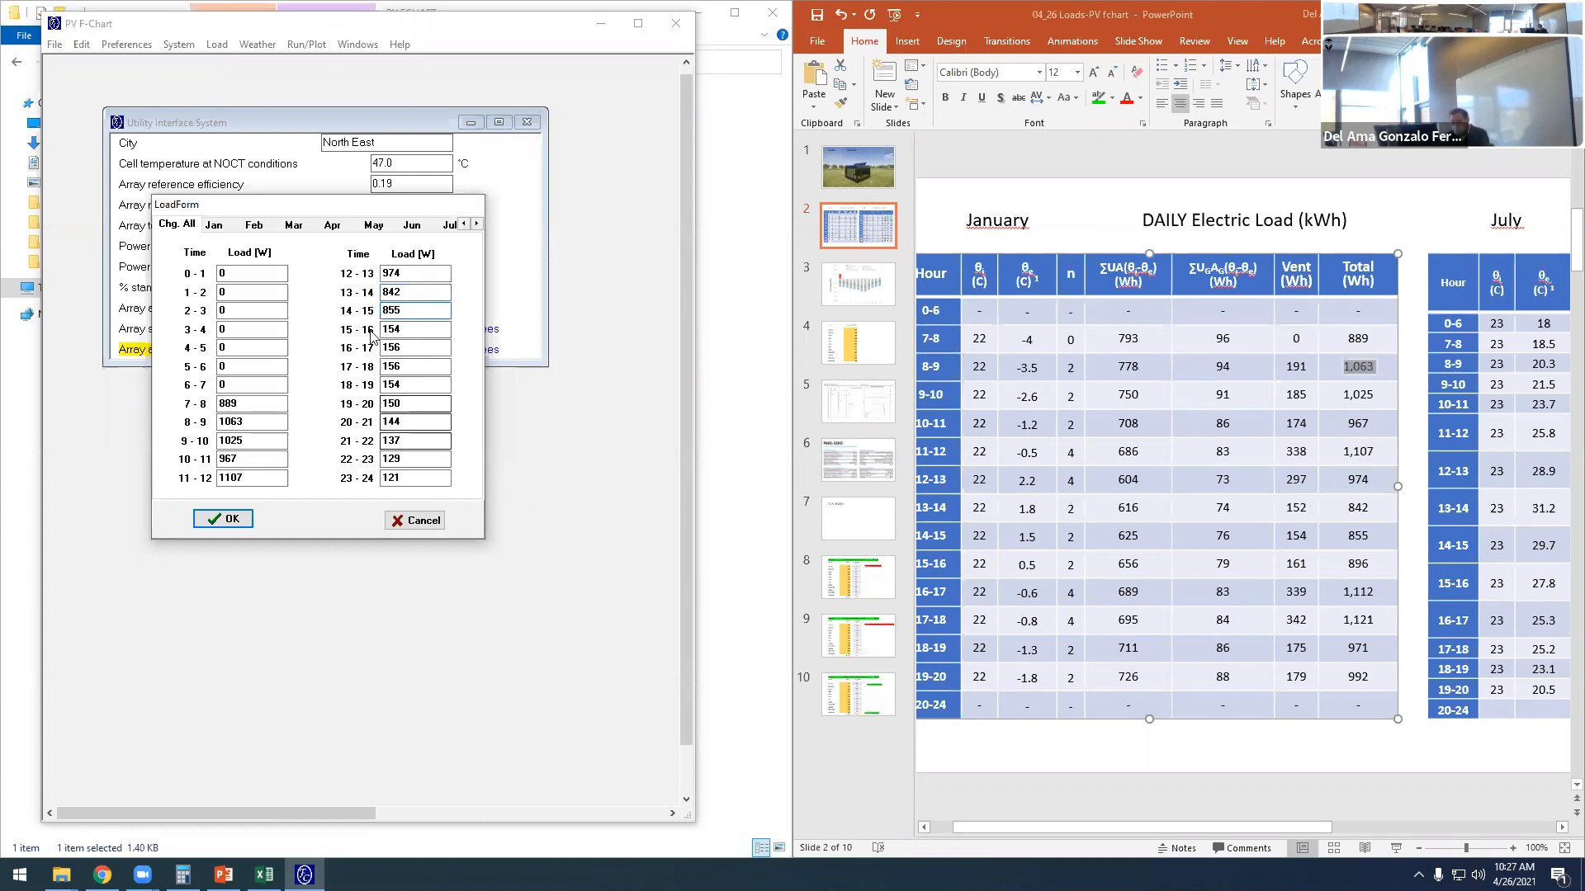
{"action": "left_click_drag", "start_coordinate": [404, 329], "coordinate": [383, 329]}
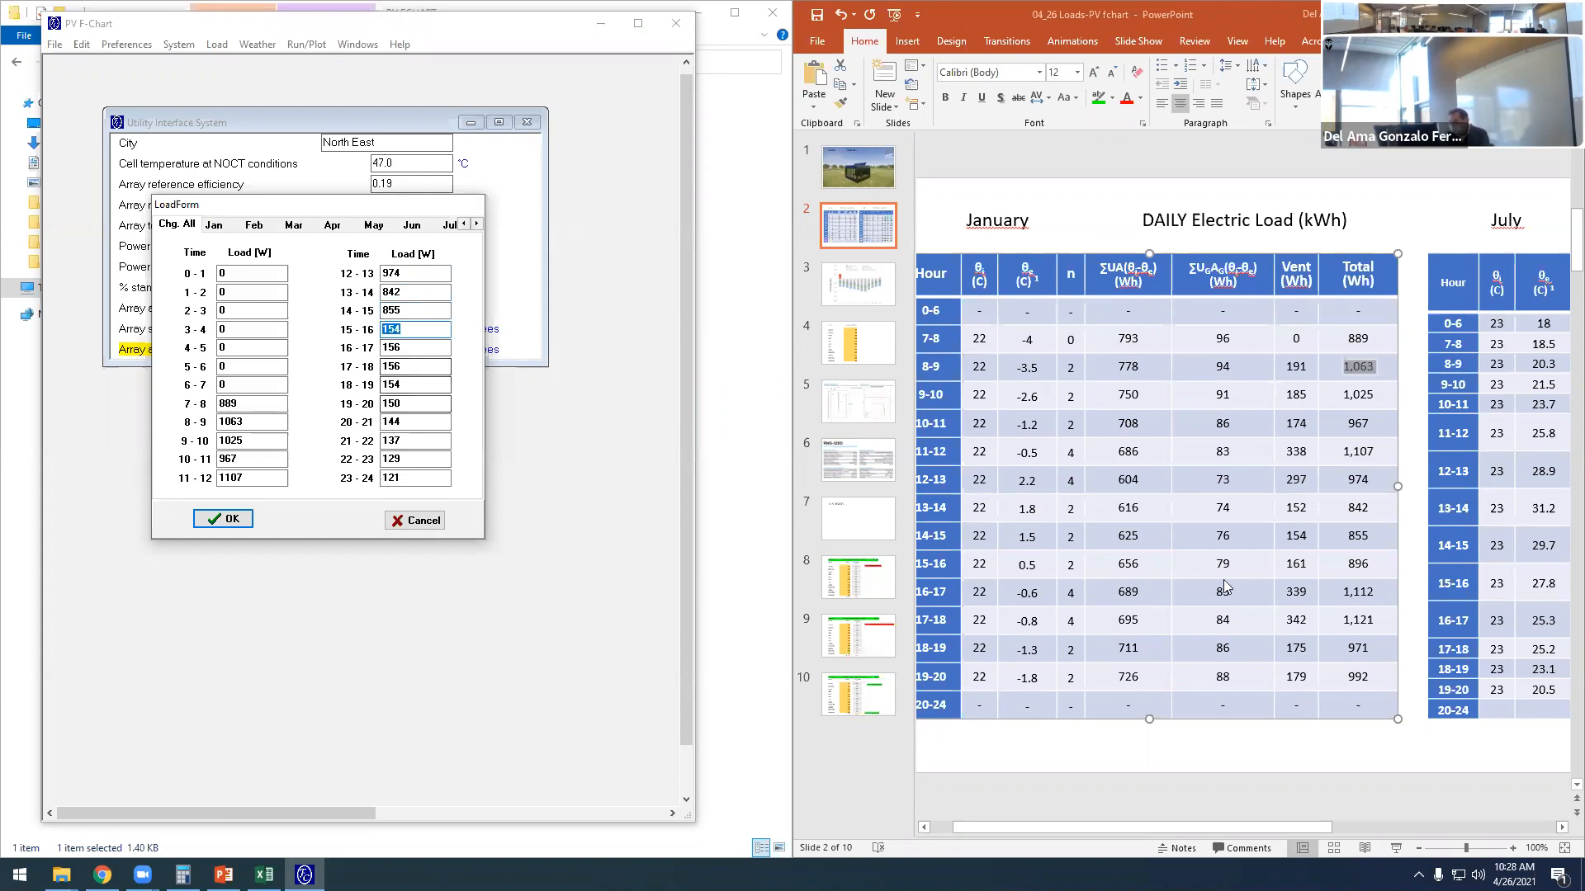
{"action": "type", "text": "896"}
{"action": "left_click_drag", "start_coordinate": [406, 348], "coordinate": [381, 350]}
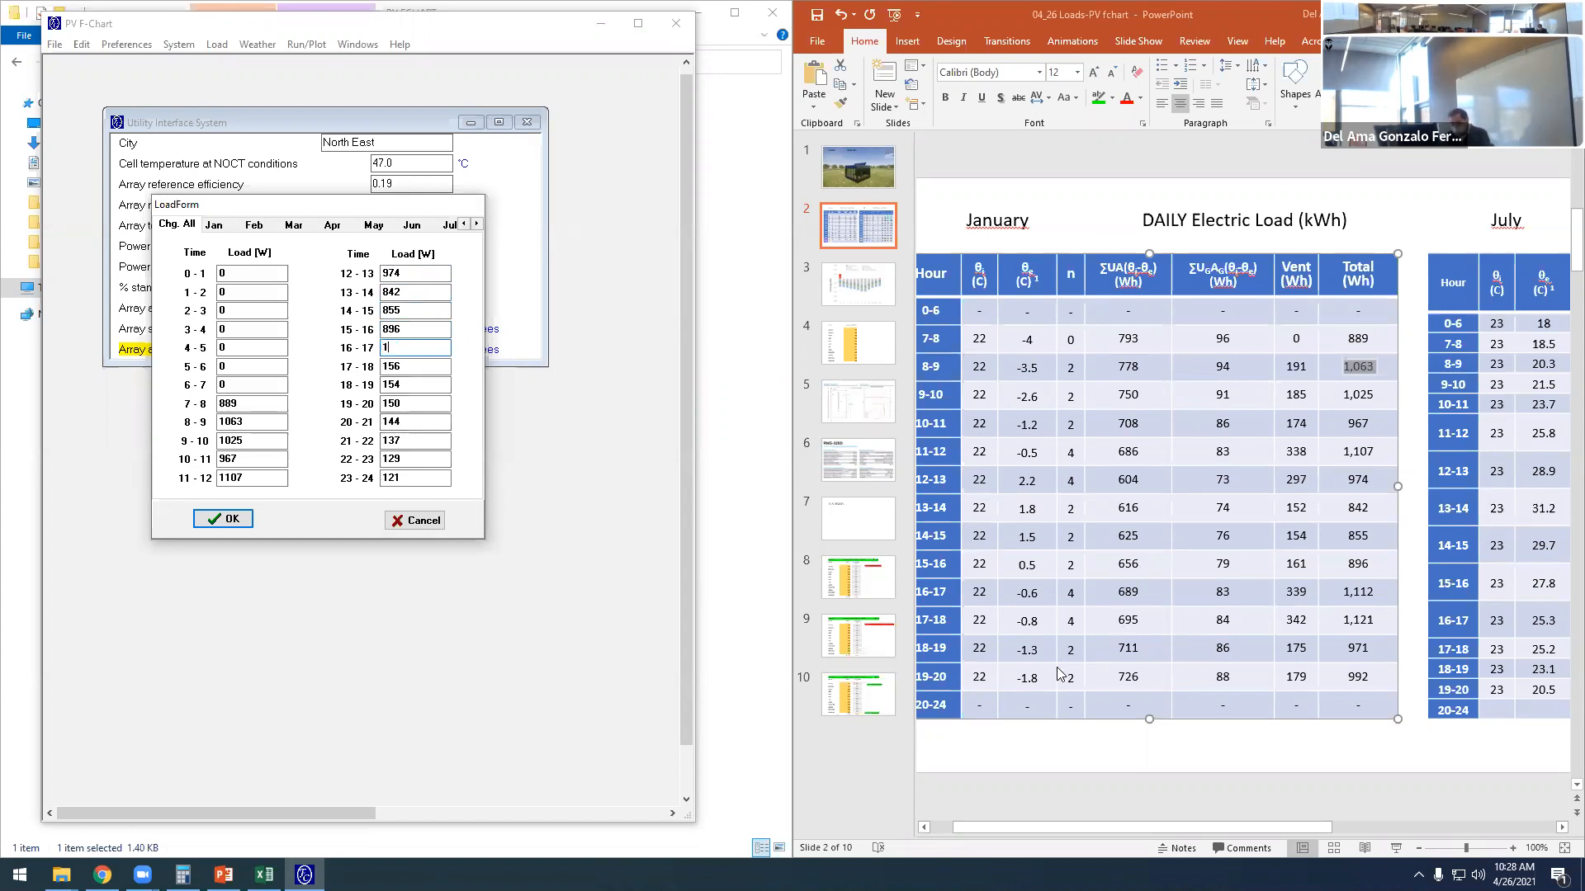
{"action": "key", "text": "Tab"}
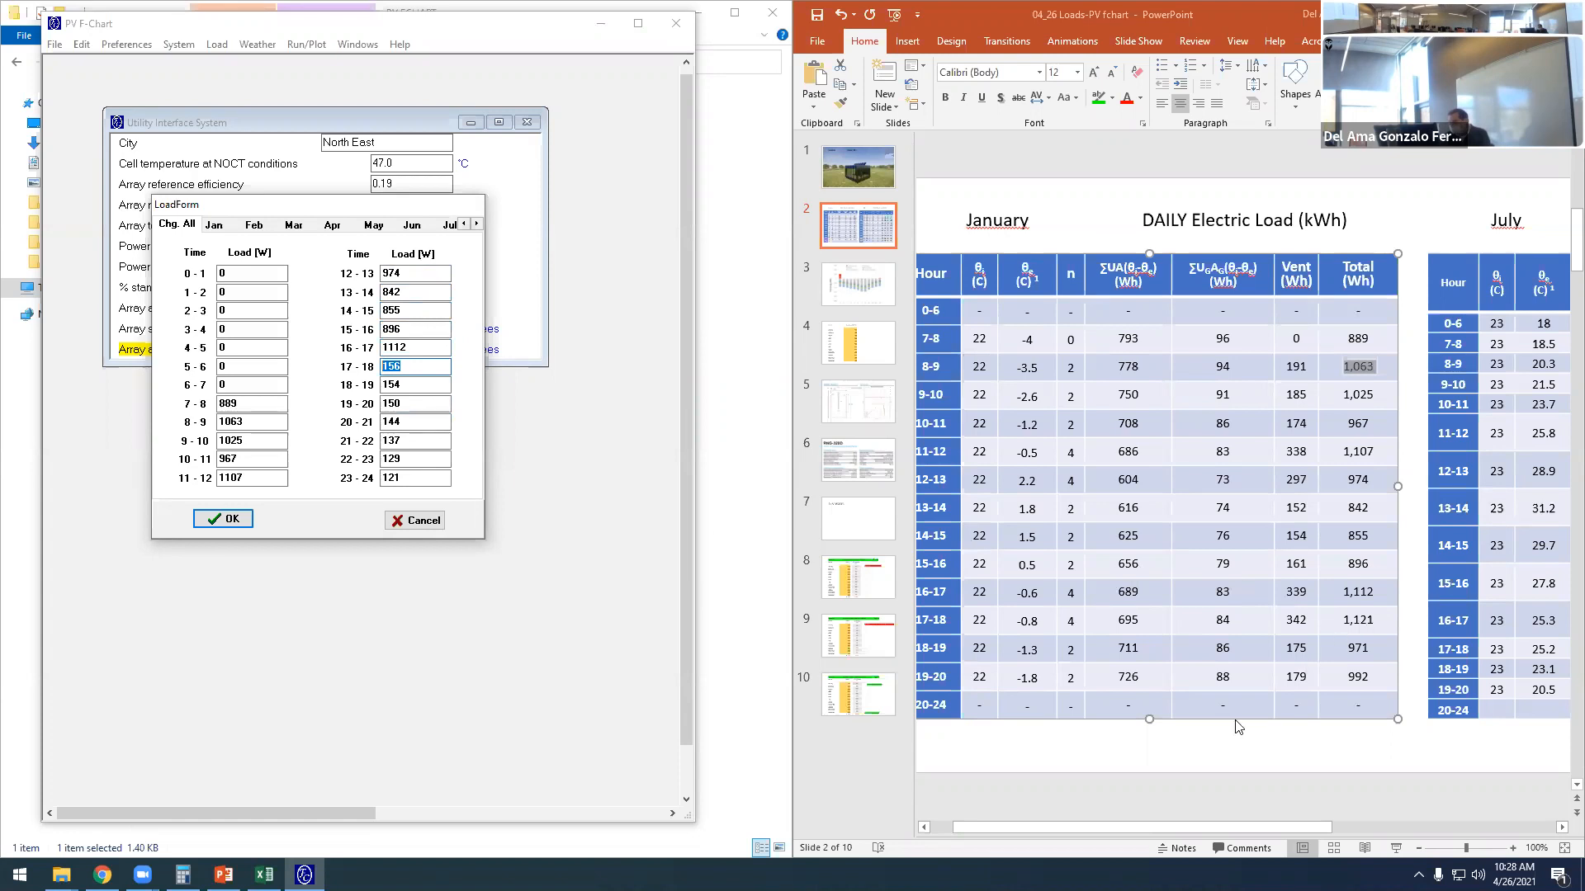
- Set the all-months loads to 1121 W for 17-18, 971 W for 18-19 and 992 W for 19-20
{"action": "type", "text": "1121"}
{"action": "key", "text": "Tab"}
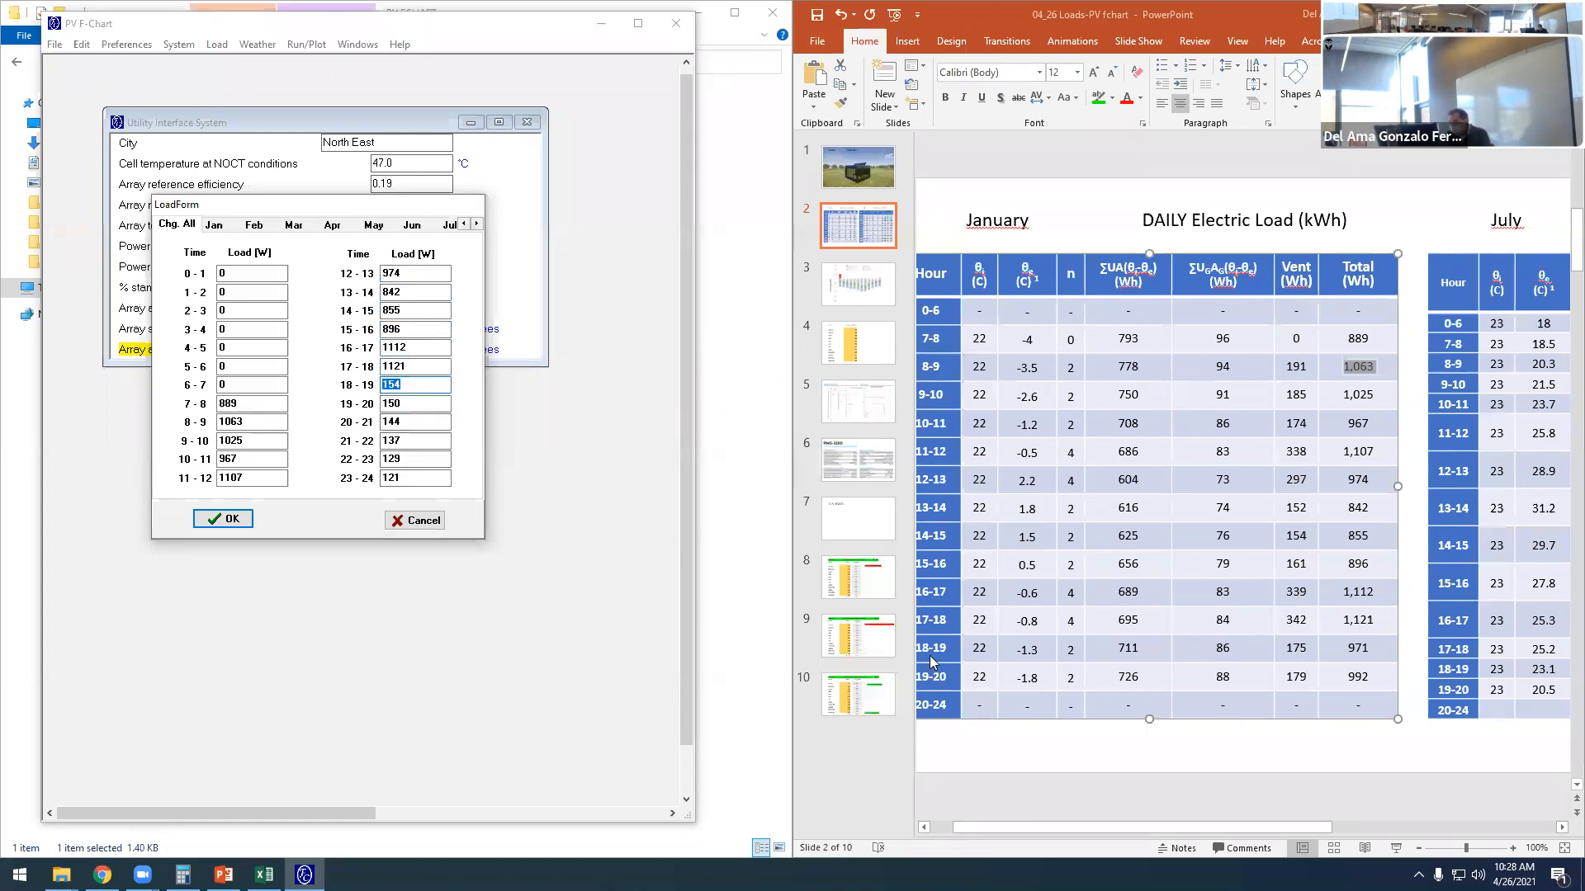
{"action": "type", "text": "971"}
{"action": "key", "text": "Tab"}
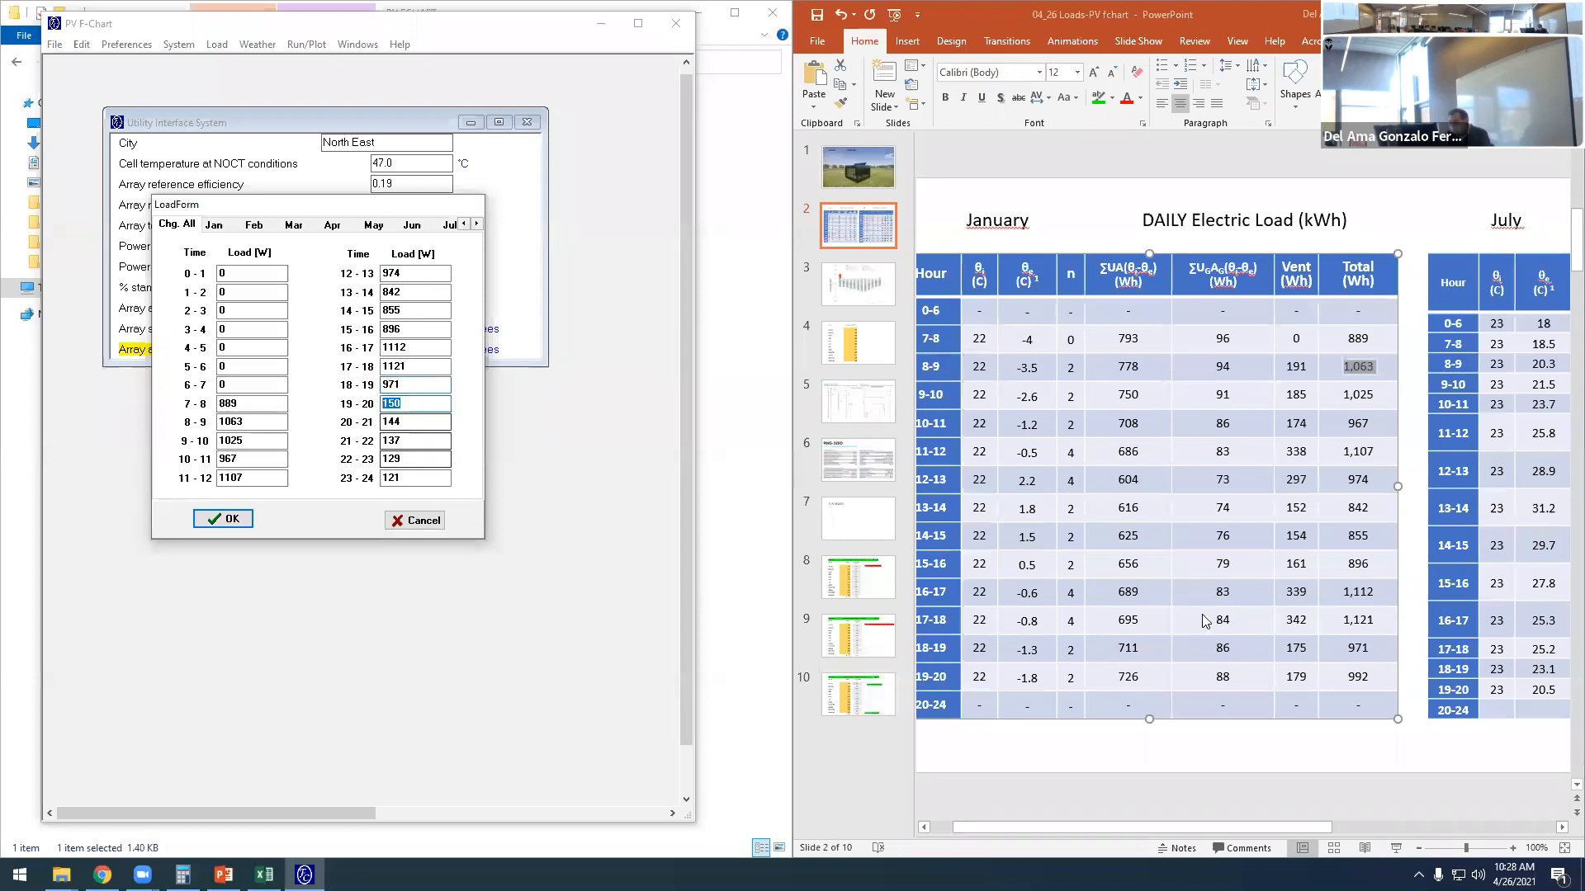
{"action": "type", "text": "992"}
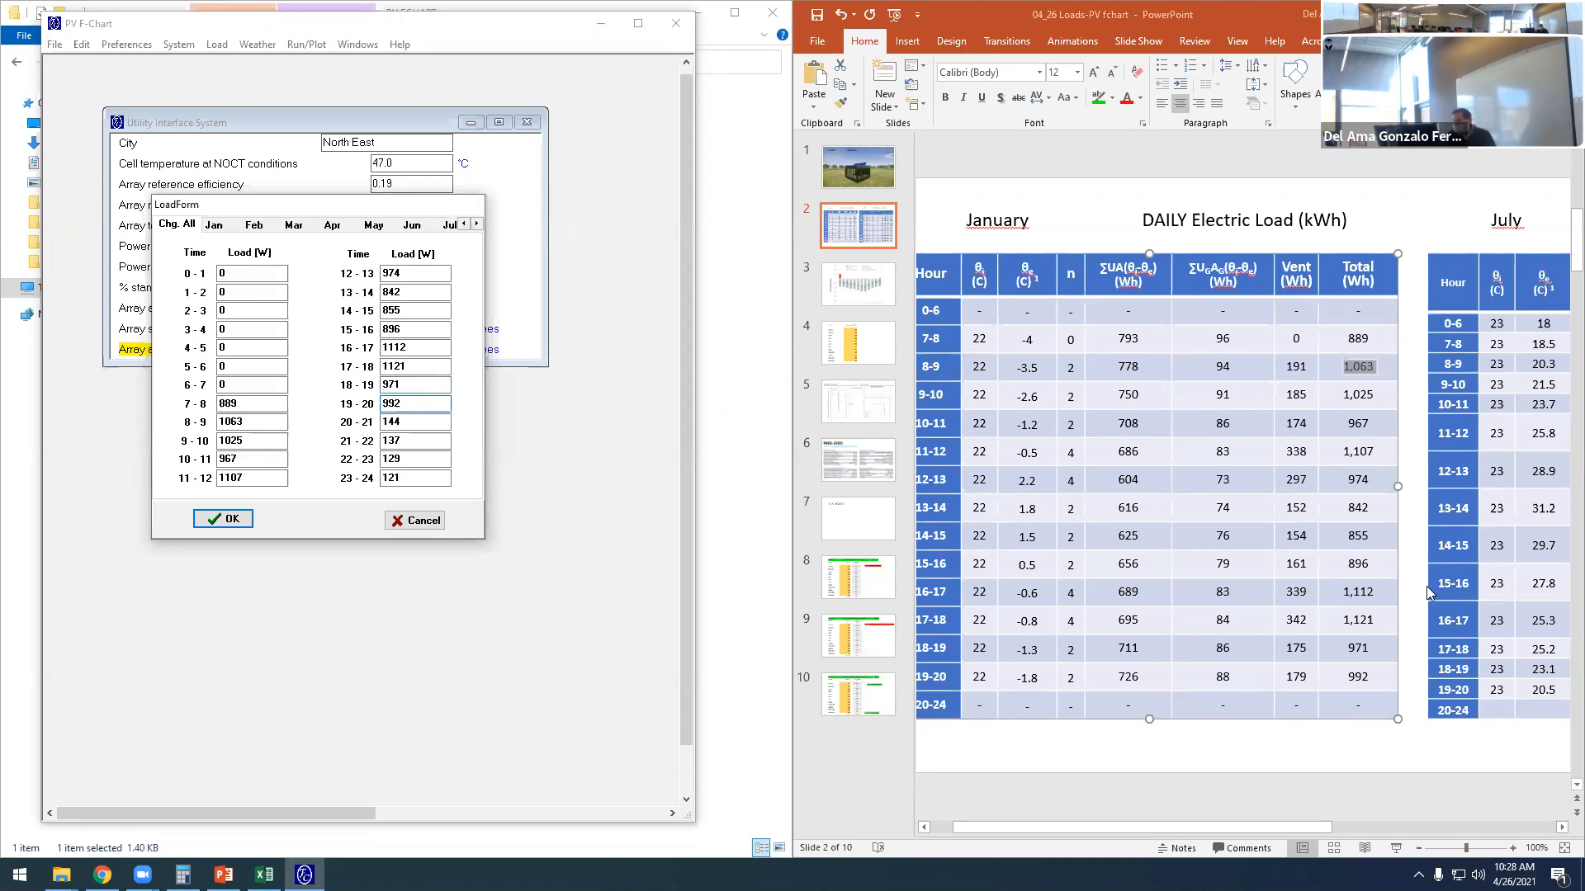
- Set the all-months loads from 20-21 through 23-24 to 0 W and accept the load form
{"action": "key", "text": "Tab"}
{"action": "type", "text": "0"}
{"action": "key", "text": "Tab"}
{"action": "type", "text": "0"}
{"action": "key", "text": "Tab"}
{"action": "type", "text": "0"}
{"action": "key", "text": "Tab"}
{"action": "type", "text": "0"}
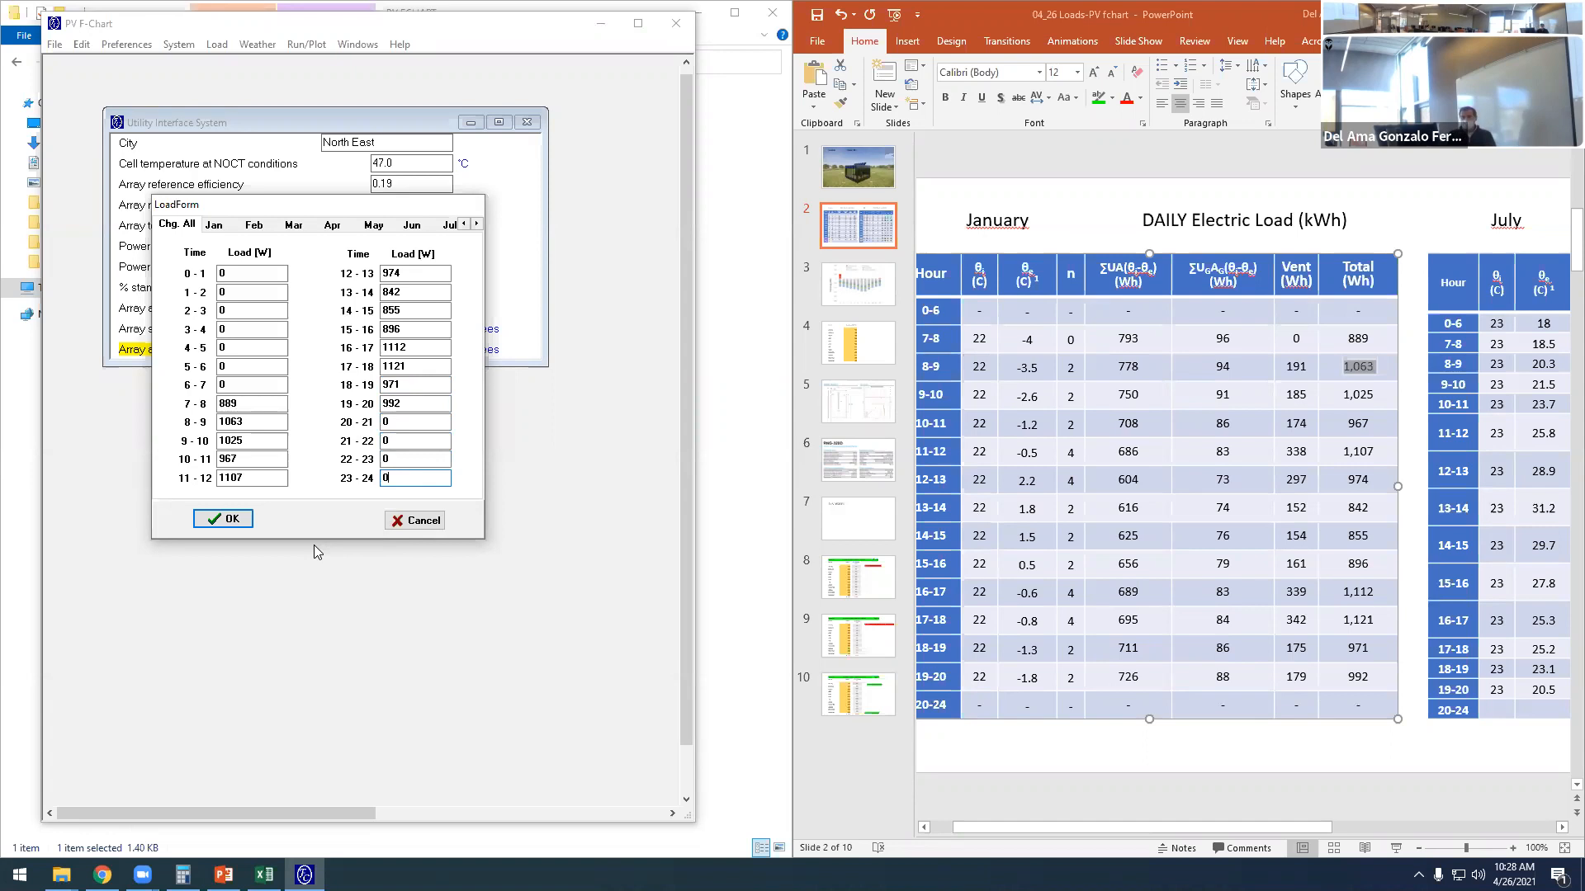
{"action": "left_click", "coordinate": [232, 520]}
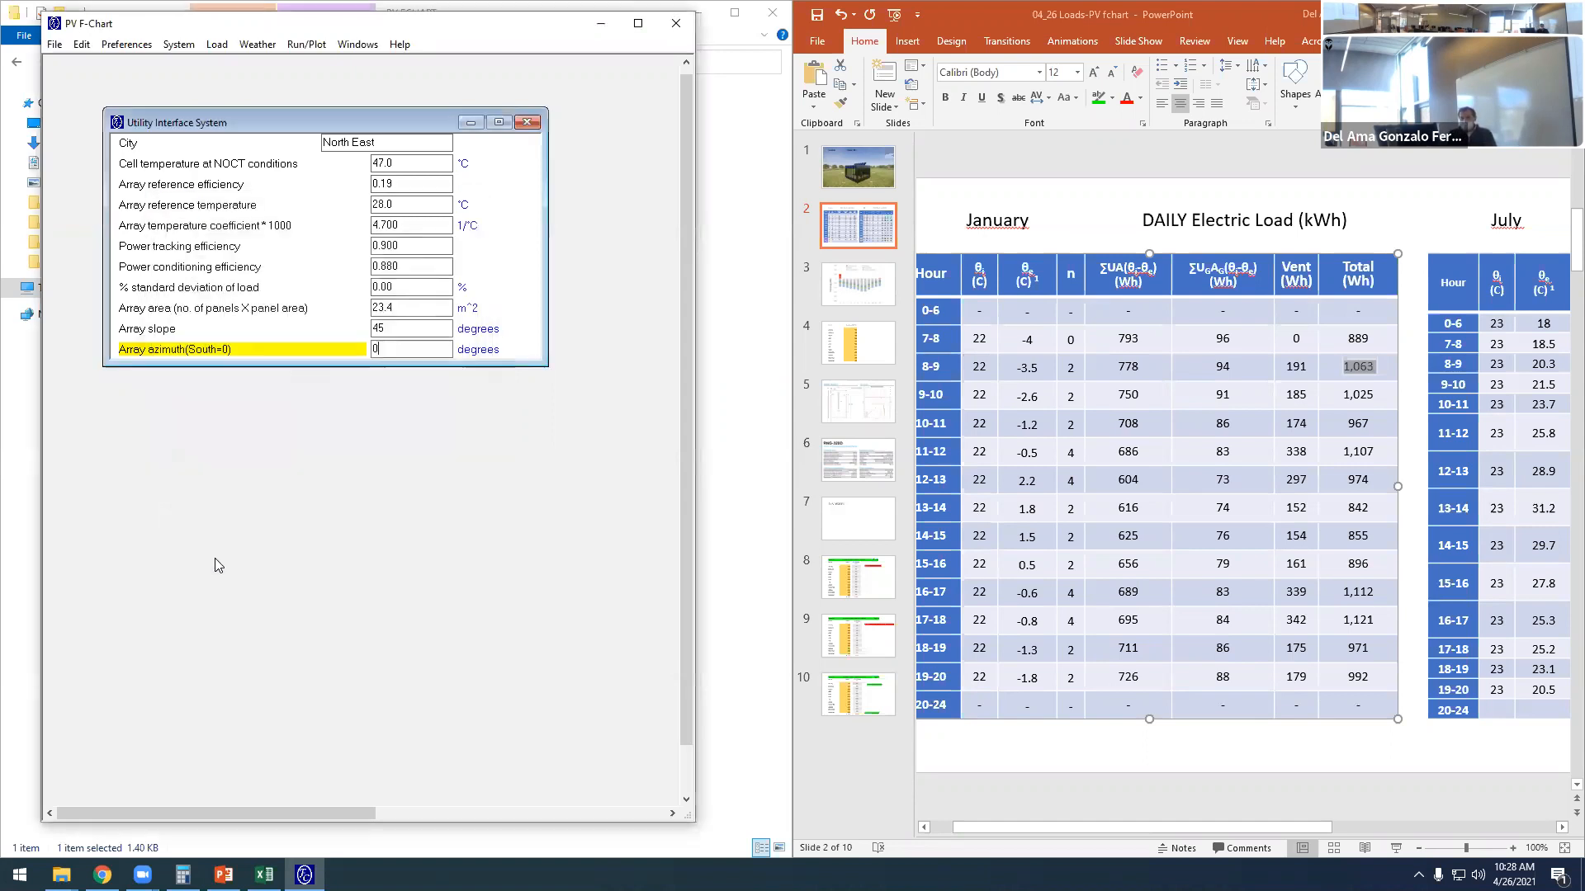
- Reopen the load form and check the hourly loads on the January through June pages
{"action": "left_click", "coordinate": [217, 44]}
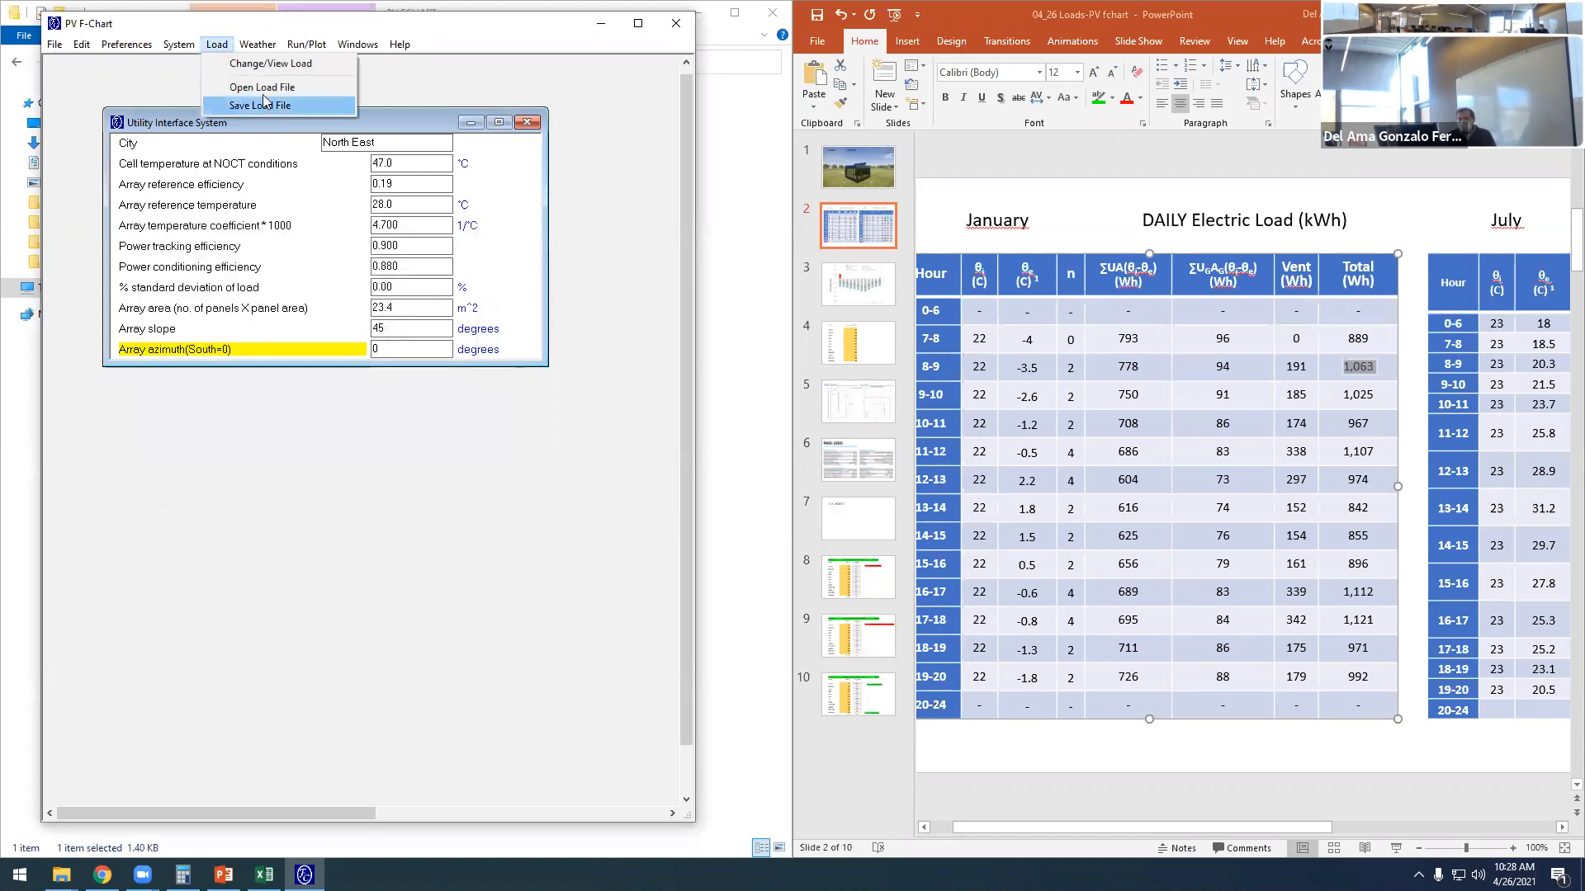
{"action": "left_click", "coordinate": [263, 64]}
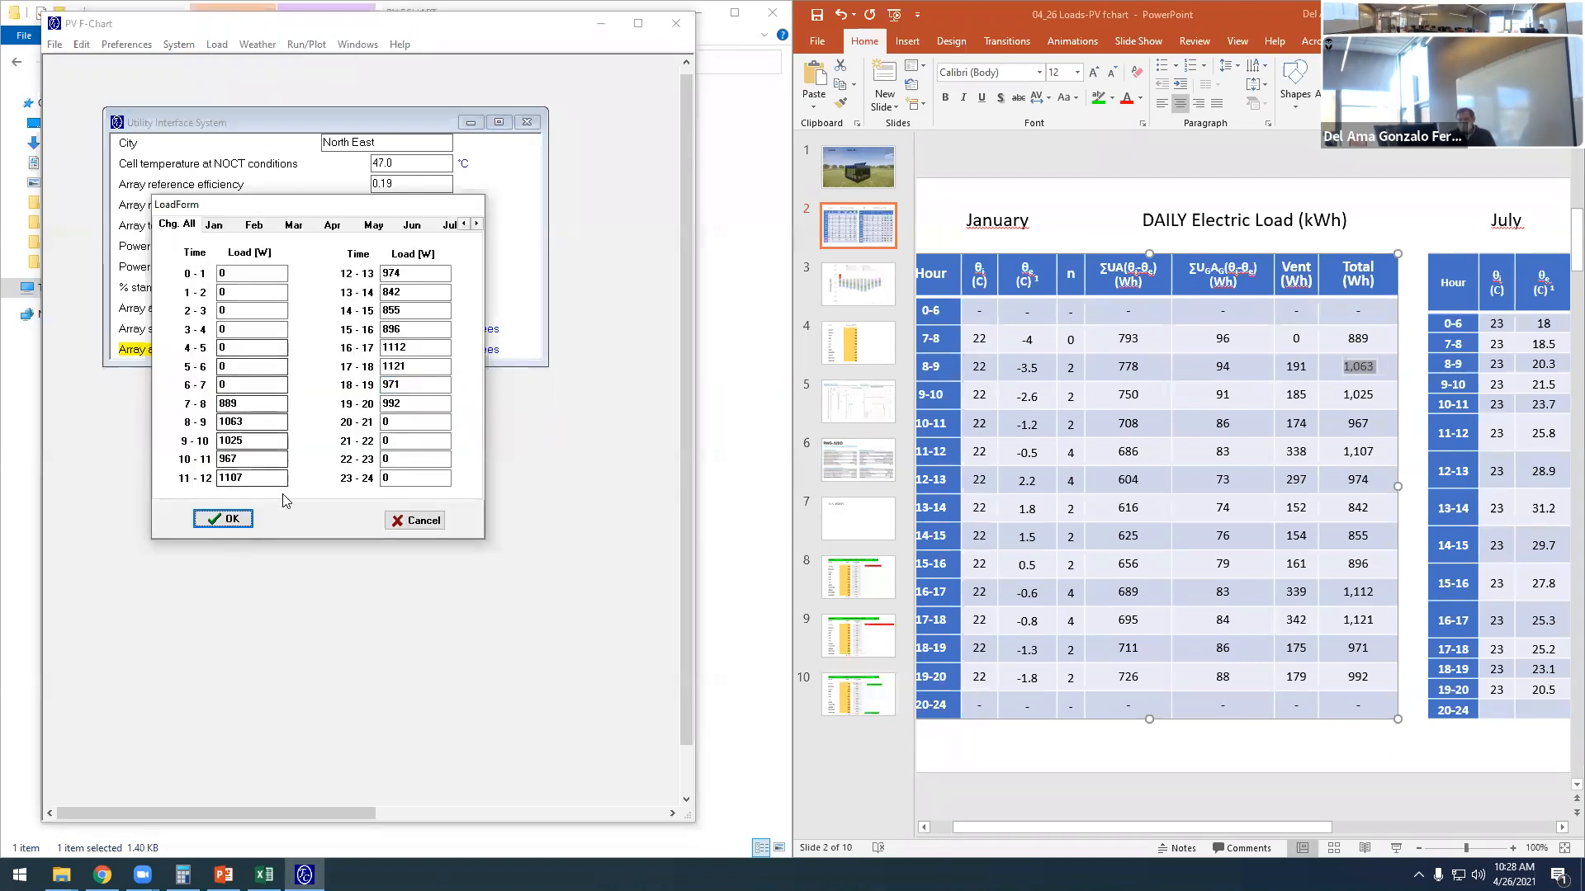
{"action": "left_click", "coordinate": [231, 228]}
{"action": "left_click", "coordinate": [256, 228]}
{"action": "left_click", "coordinate": [294, 227]}
{"action": "left_click", "coordinate": [334, 227]}
{"action": "left_click", "coordinate": [374, 230]}
{"action": "left_click", "coordinate": [418, 228]}
{"action": "left_click", "coordinate": [212, 228]}
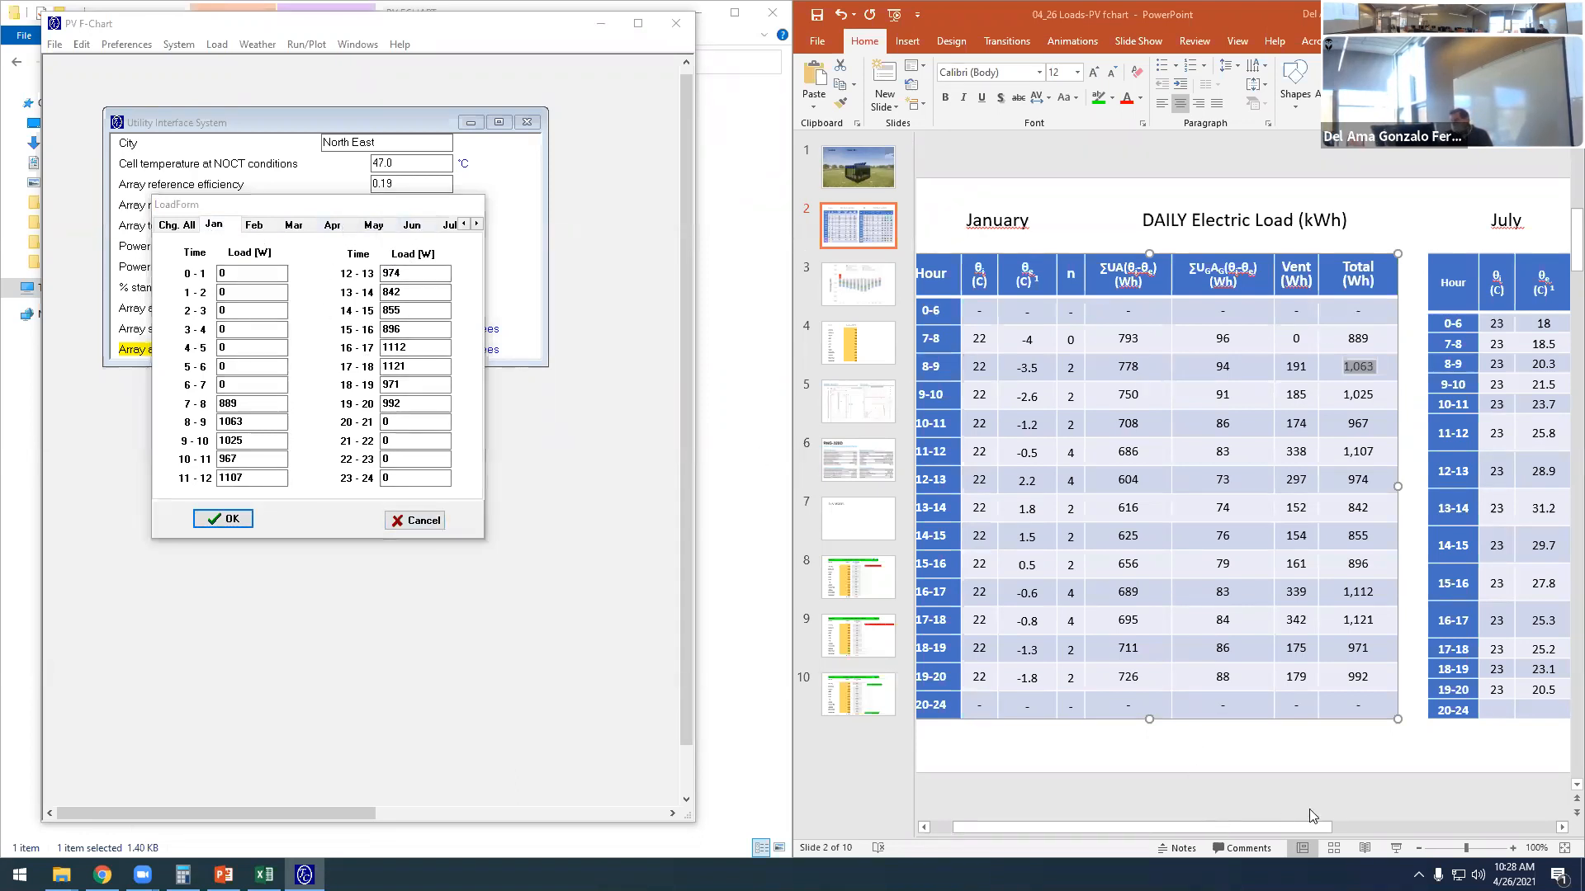
- Using the slide's July table, set July's loads to 91 W for 7-8, 307 W for 8-9 and 394 W for 9-10
{"action": "left_click_drag", "start_coordinate": [1293, 825], "coordinate": [1547, 824]}
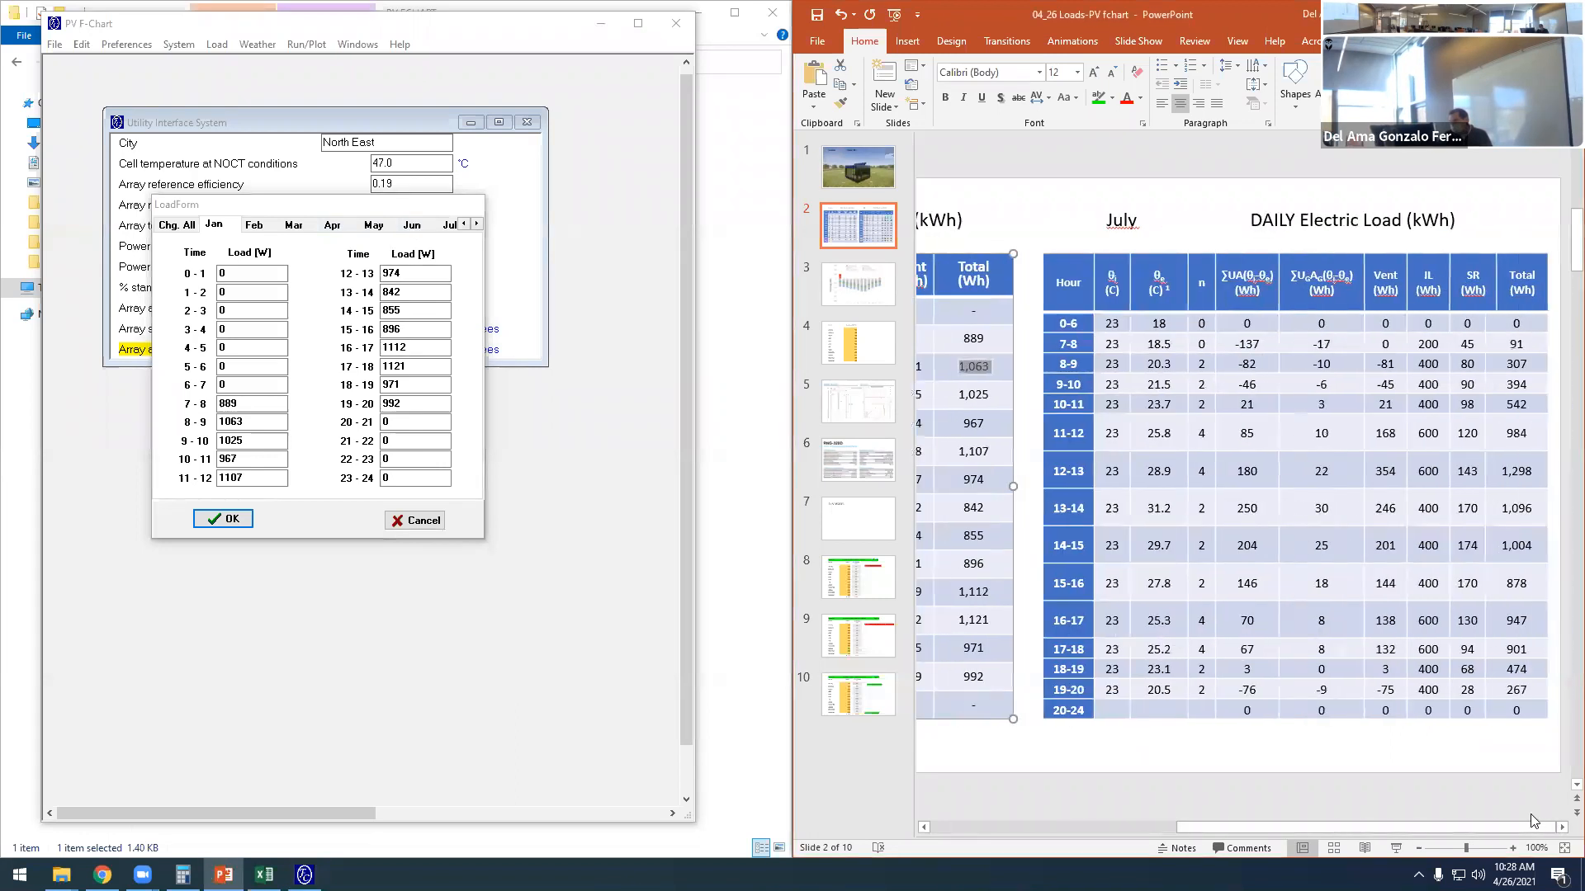
{"action": "left_click", "coordinate": [418, 231]}
{"action": "left_click", "coordinate": [449, 226]}
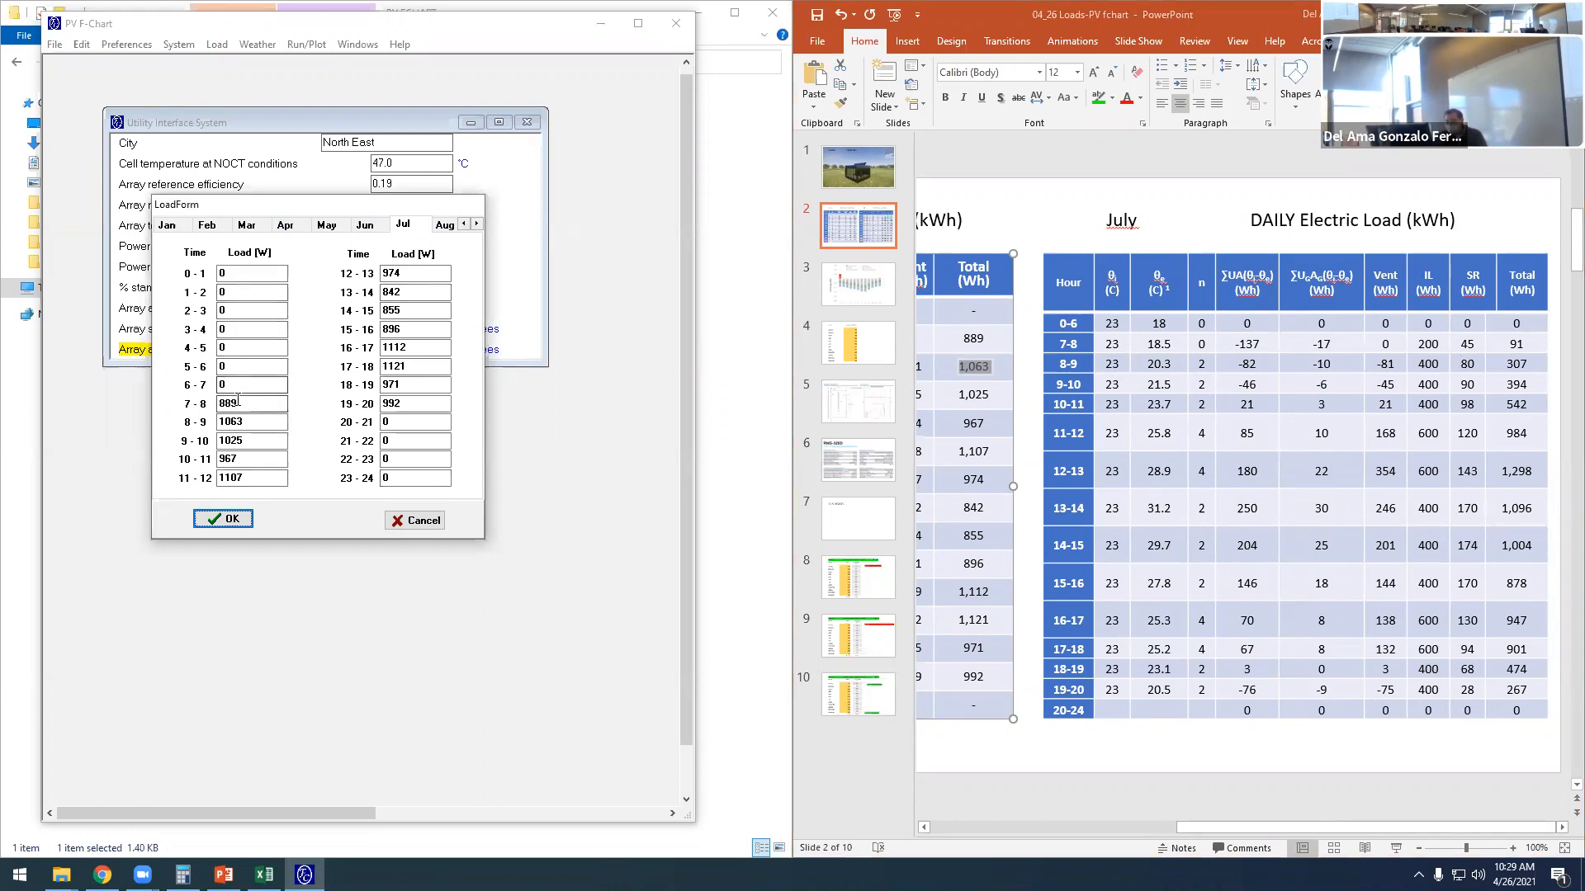
{"action": "left_click_drag", "start_coordinate": [246, 404], "coordinate": [213, 406]}
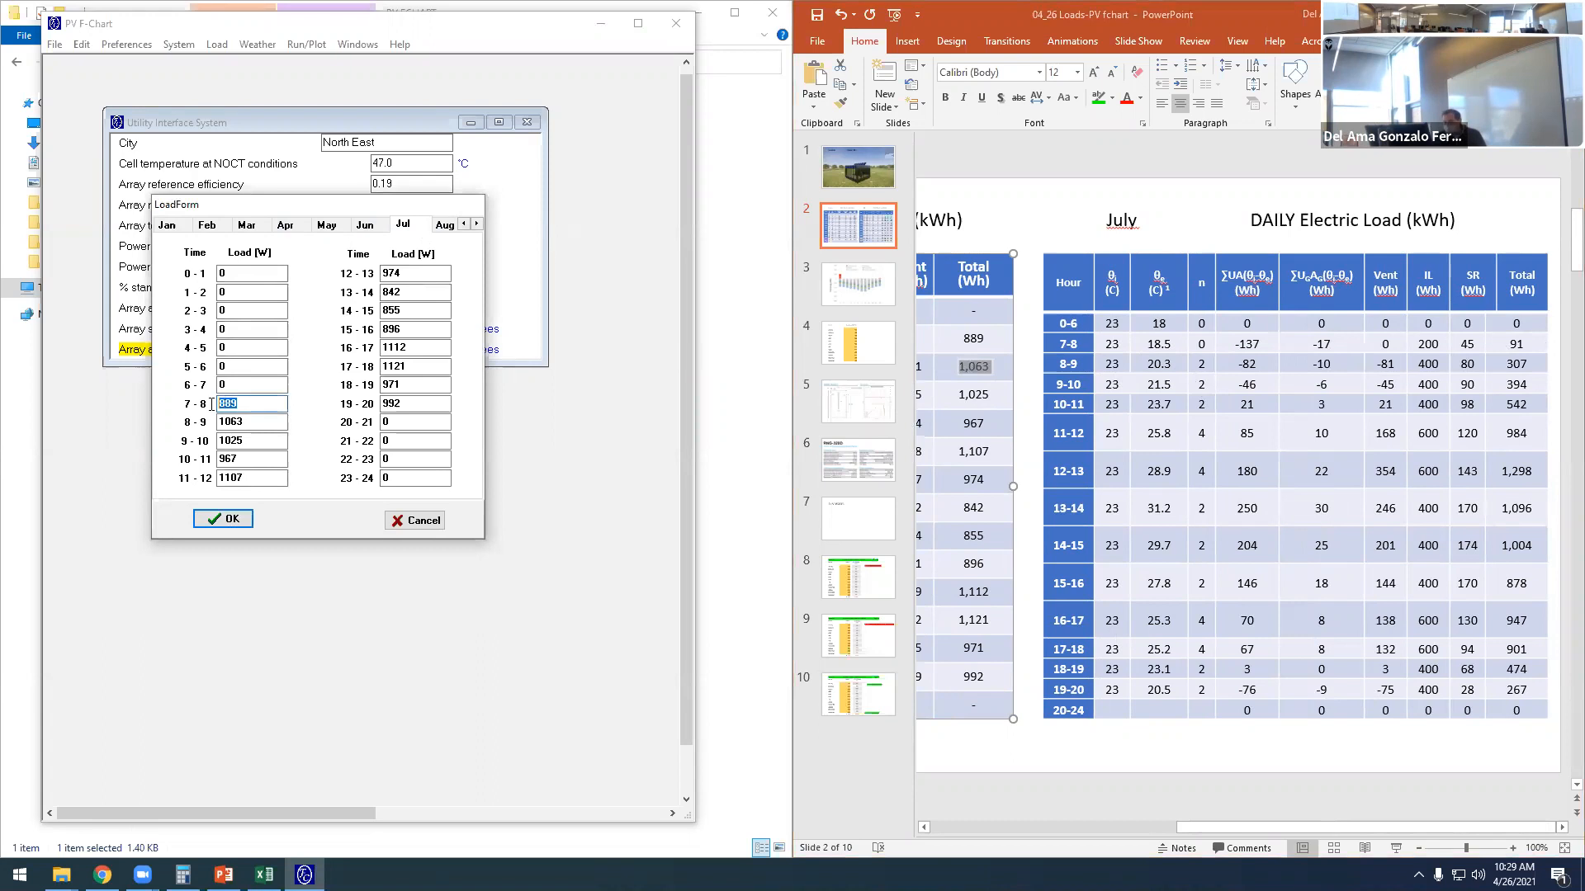
{"action": "type", "text": "91"}
{"action": "key", "text": "Tab"}
{"action": "type", "text": "307"}
{"action": "key", "text": "Tab"}
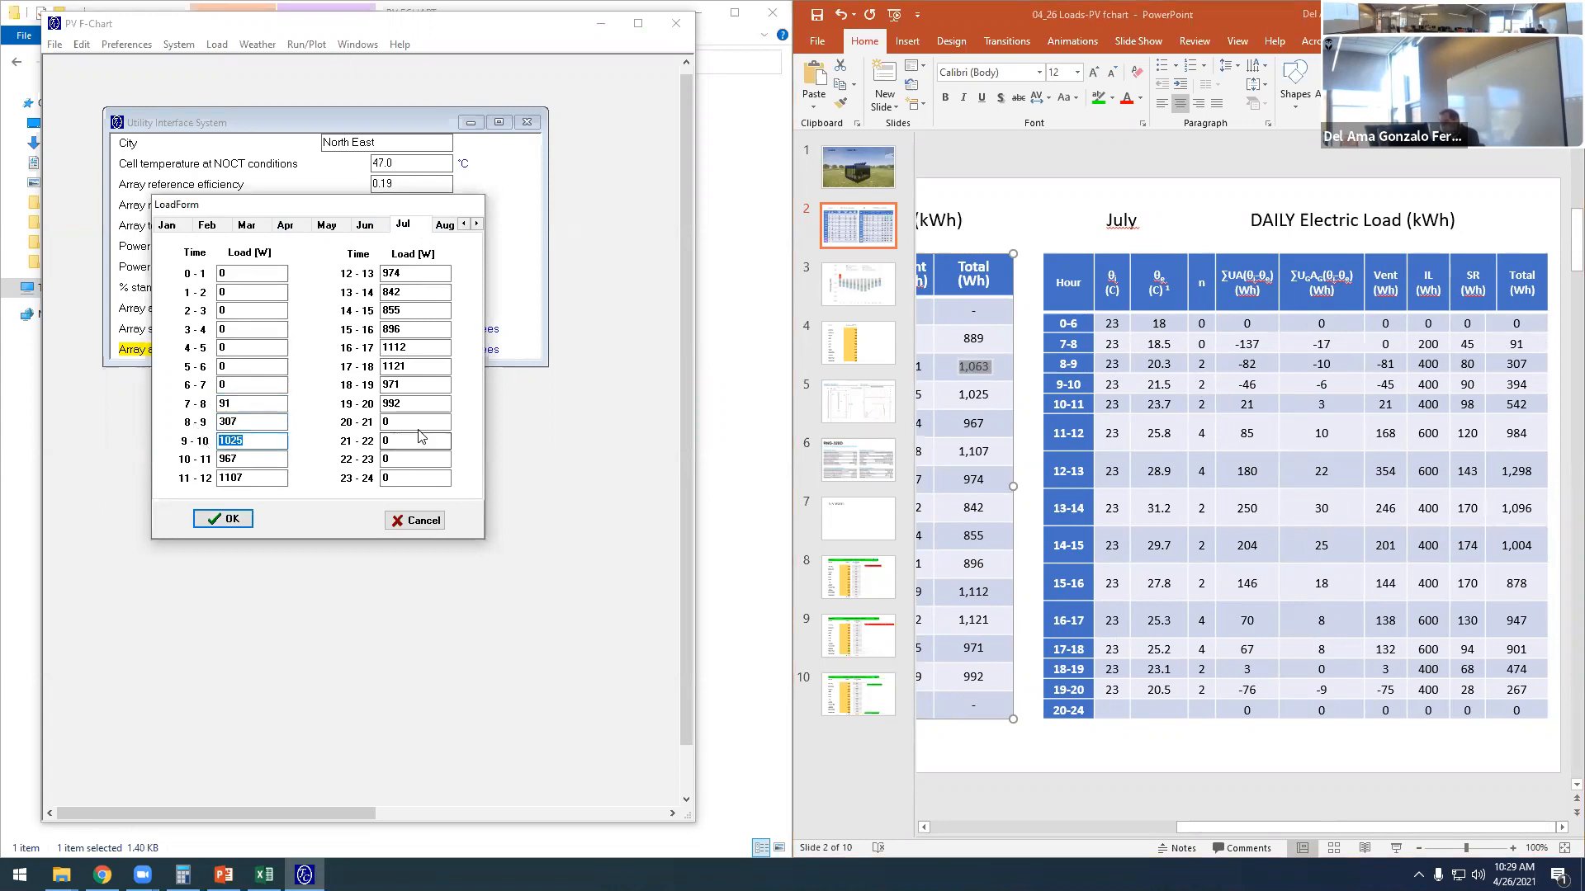
{"action": "type", "text": "394"}
{"action": "key", "text": "Tab"}
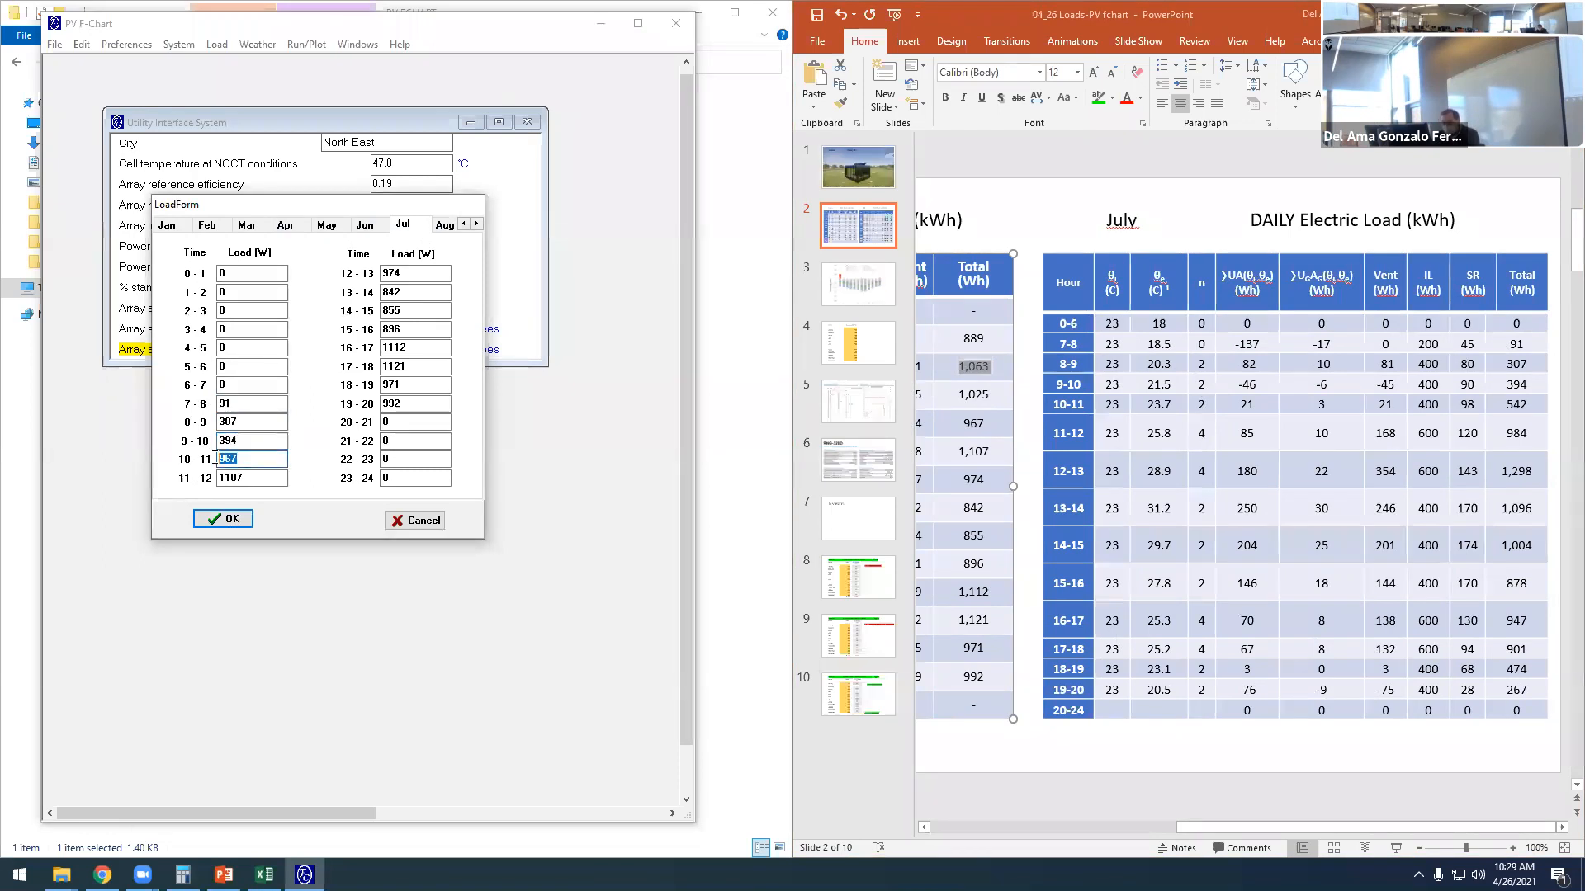
- Set July's loads to 542 W for 10-11 and 984 W for 11-12
{"action": "type", "text": "542"}
{"action": "key", "text": "Tab"}
{"action": "type", "text": "984"}
{"action": "key", "text": "Tab"}
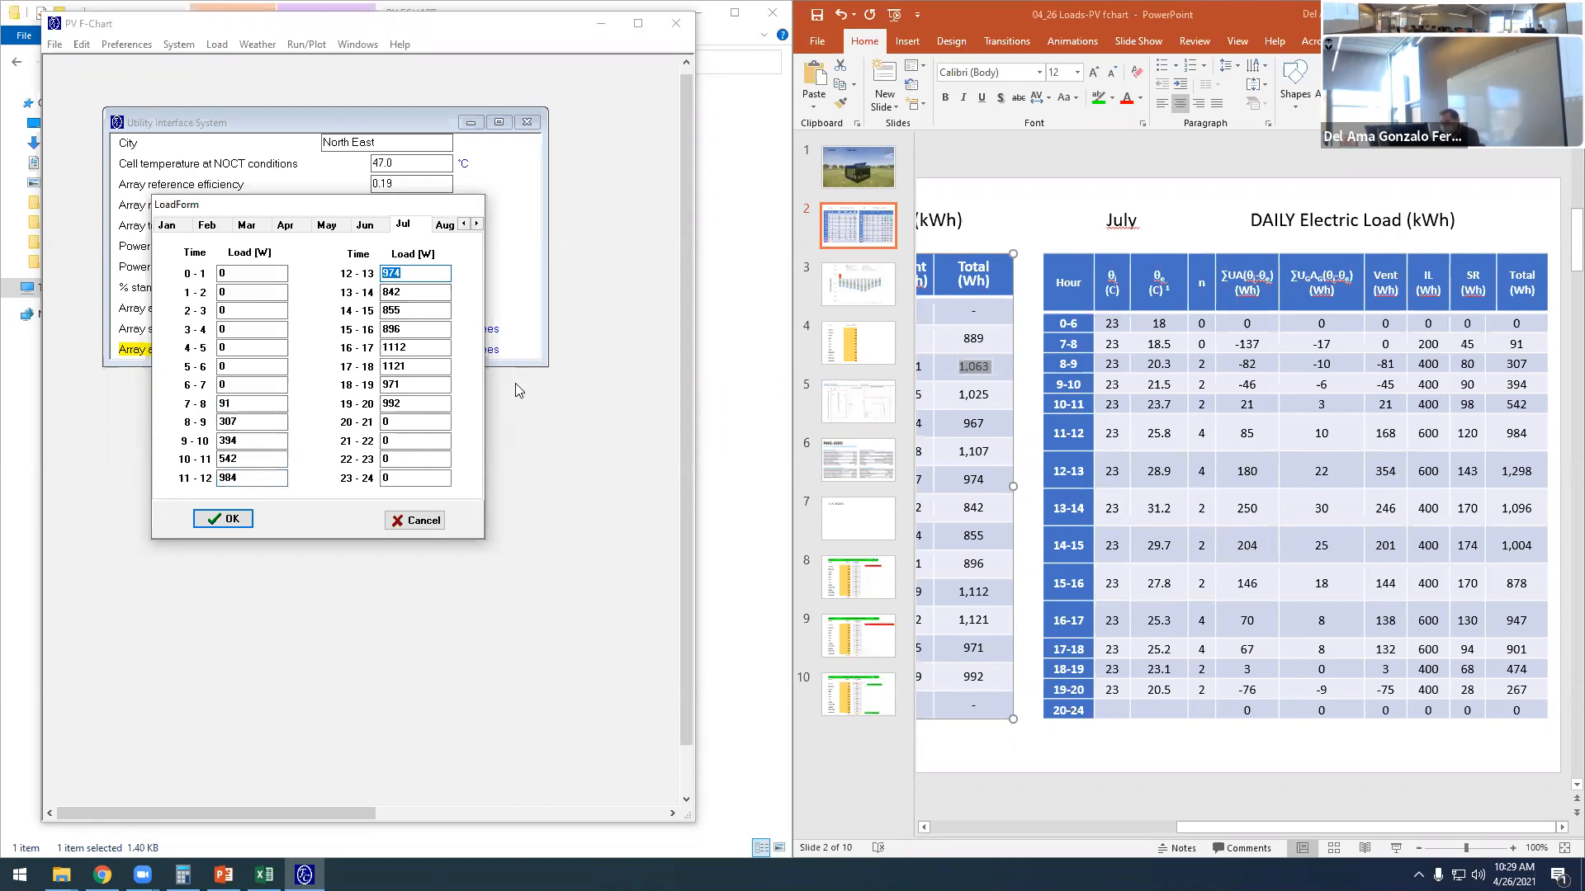
- Set July's loads to 1298 W for 12-13, 1096 W for 13-14, 1004 W for 14-15 and 878 W for 15-16
{"action": "type", "text": "1298"}
{"action": "key", "text": "Tab"}
{"action": "type", "text": "1096"}
{"action": "key", "text": "Tab"}
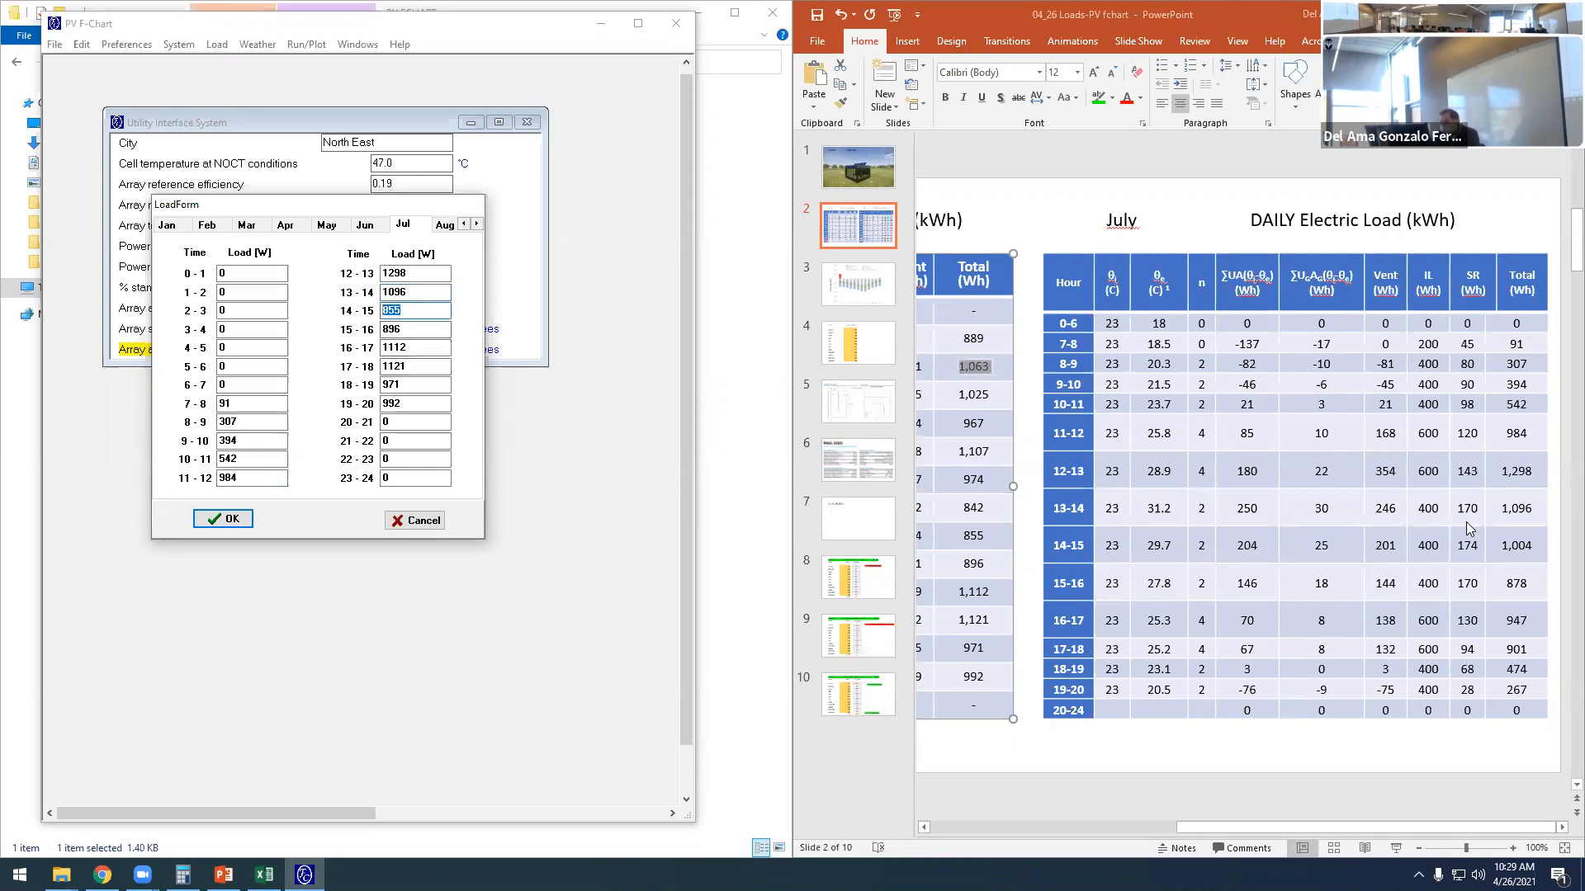
{"action": "type", "text": "1004"}
{"action": "key", "text": "Tab"}
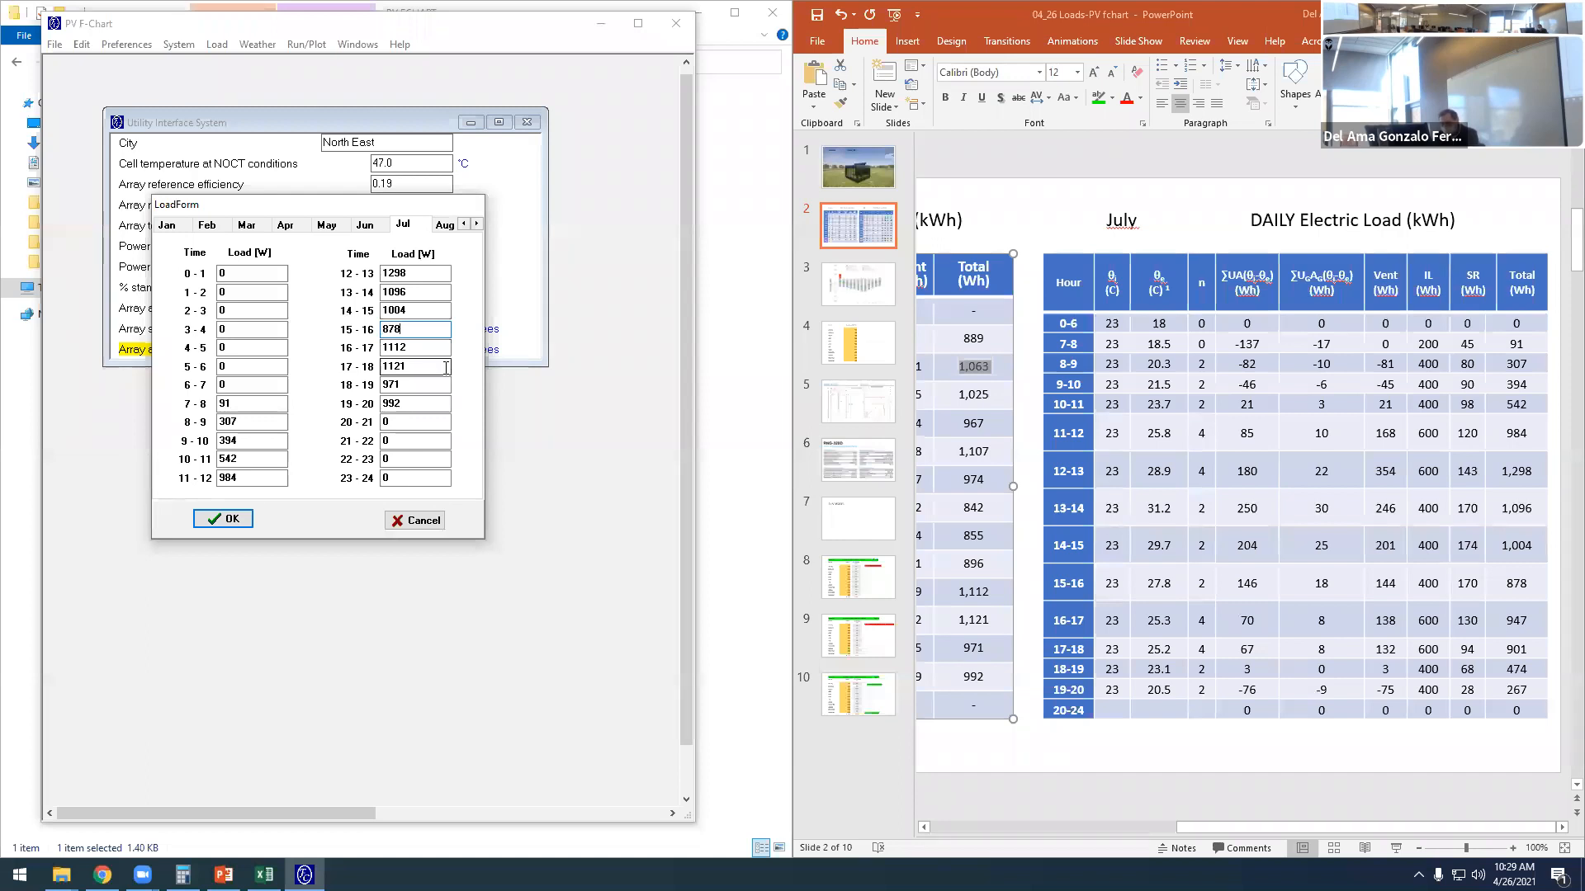
{"action": "key", "text": "Tab"}
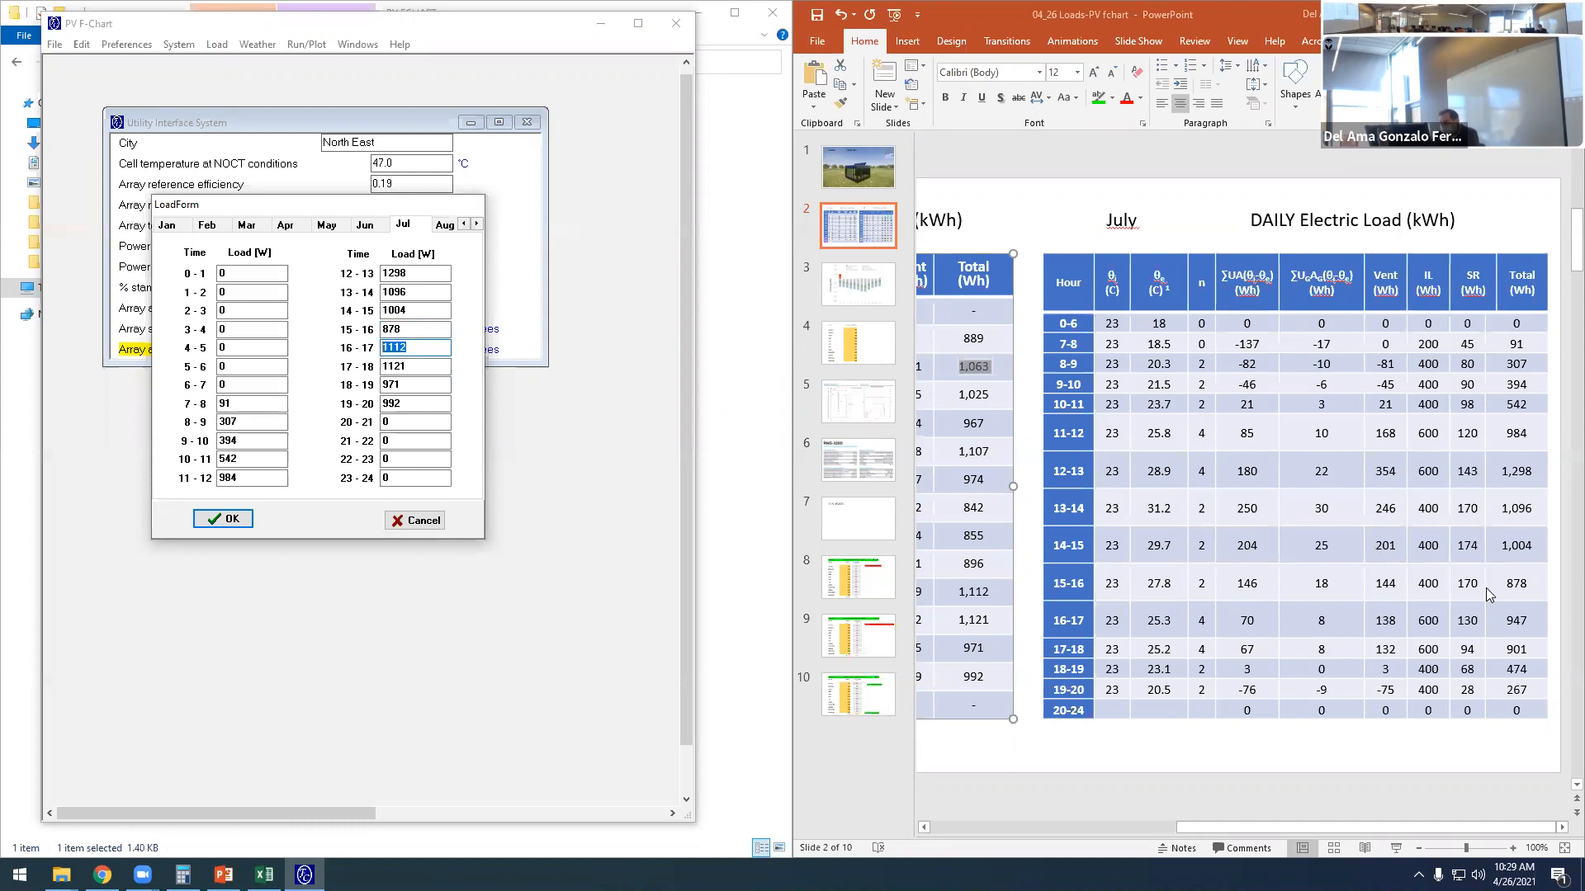
- Set July's loads to 947 W for 16-17 and 901 W for 17-18
{"action": "type", "text": "947"}
{"action": "key", "text": "Tab"}
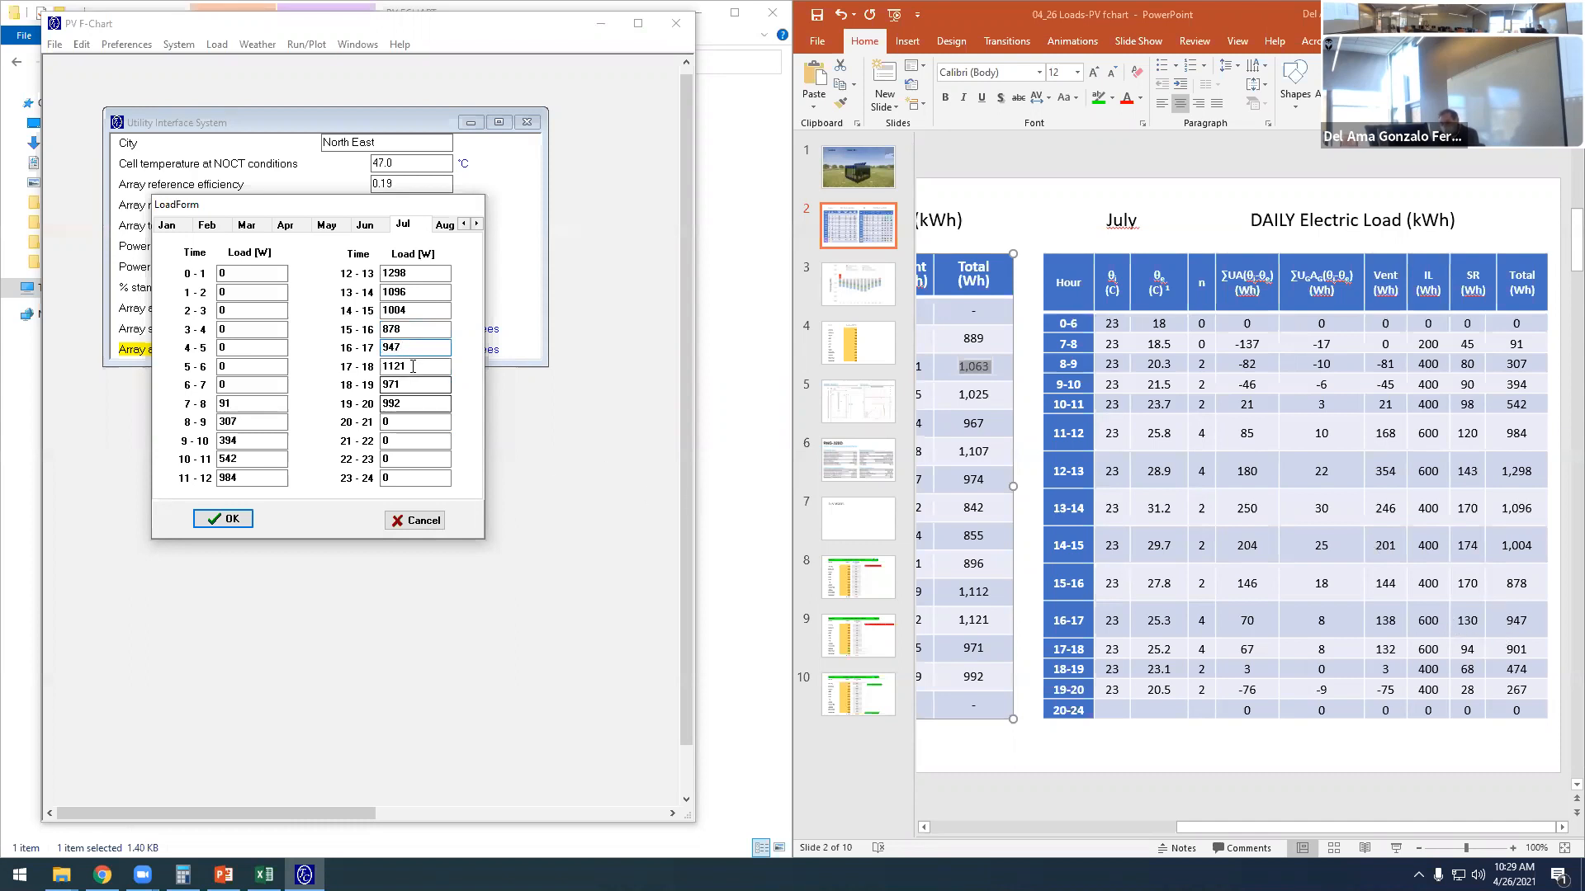
{"action": "type", "text": "901"}
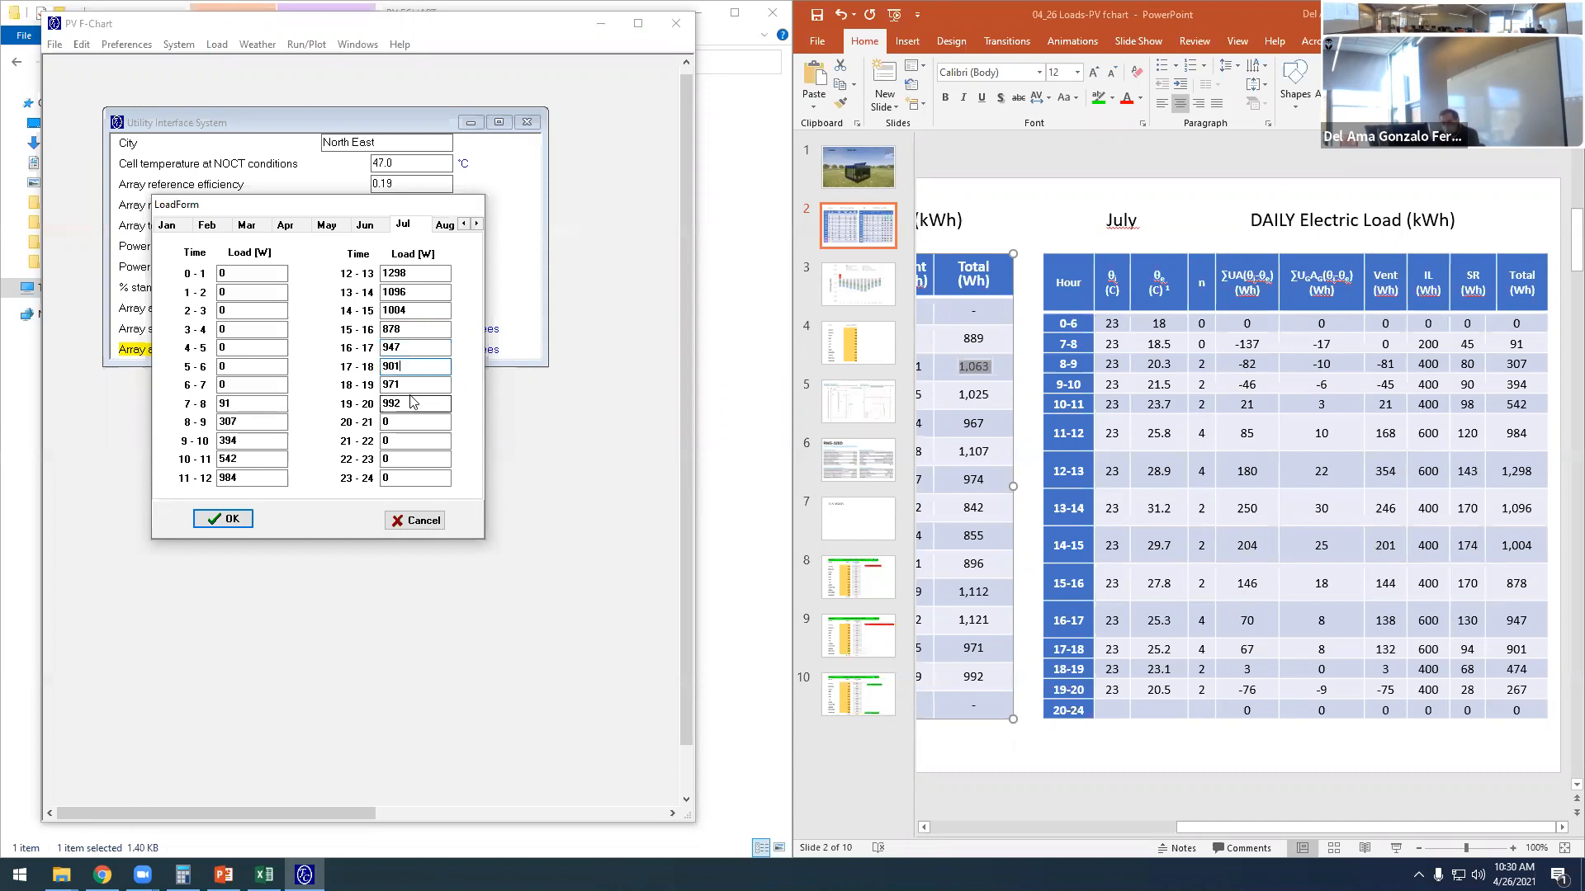
{"action": "key", "text": "Tab"}
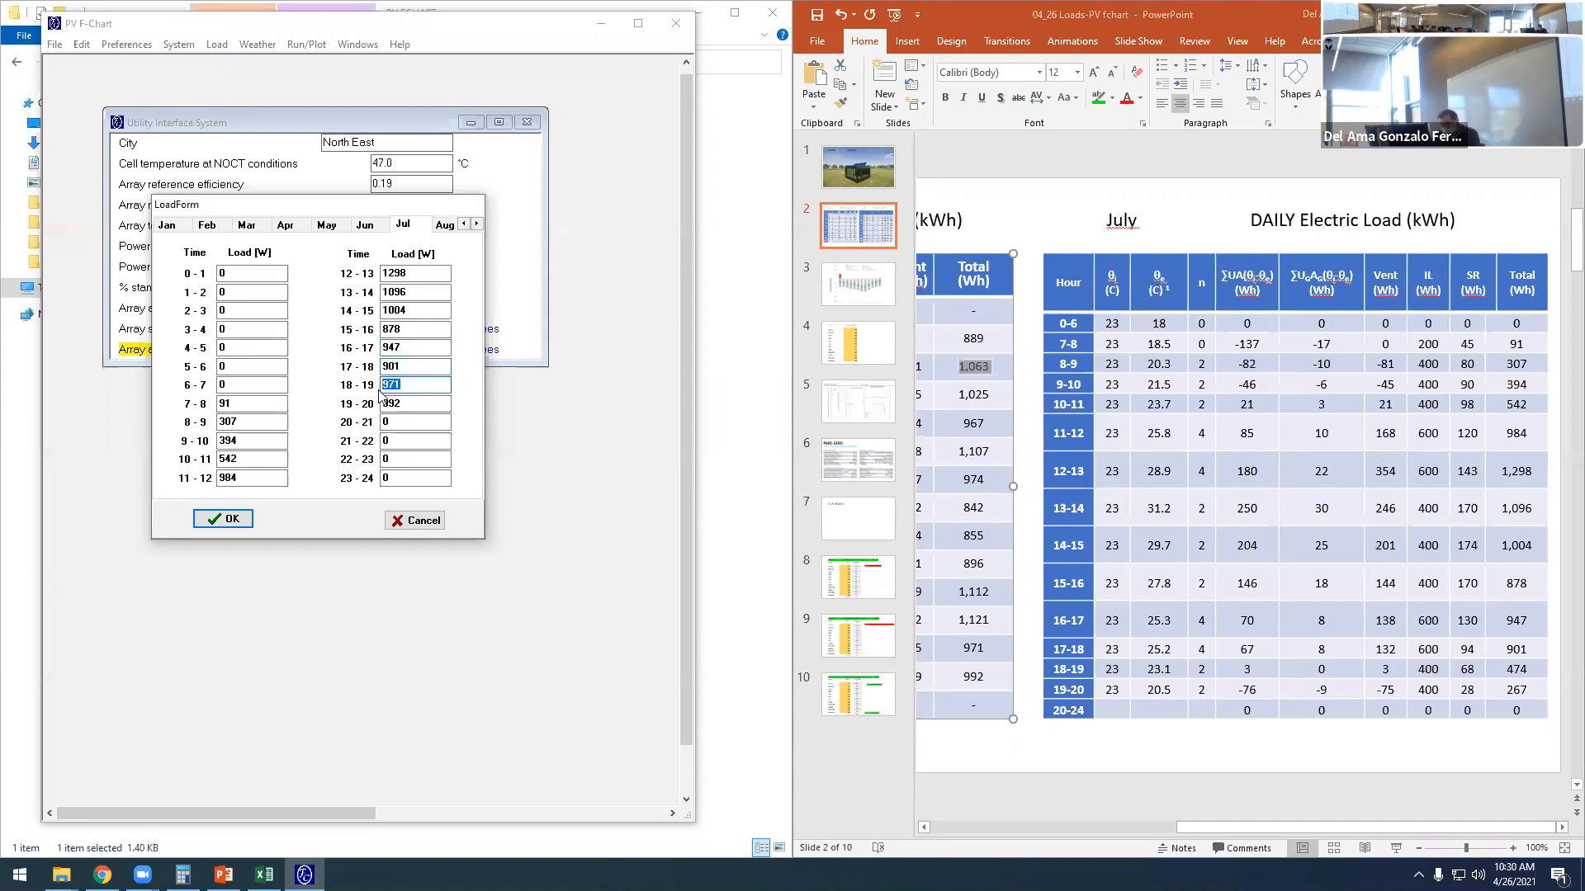
- Set July's loads to 474 W for 18-19 and 267 W for 19-20, and accept the load form
{"action": "type", "text": "474"}
{"action": "key", "text": "Tab"}
{"action": "type", "text": "267"}
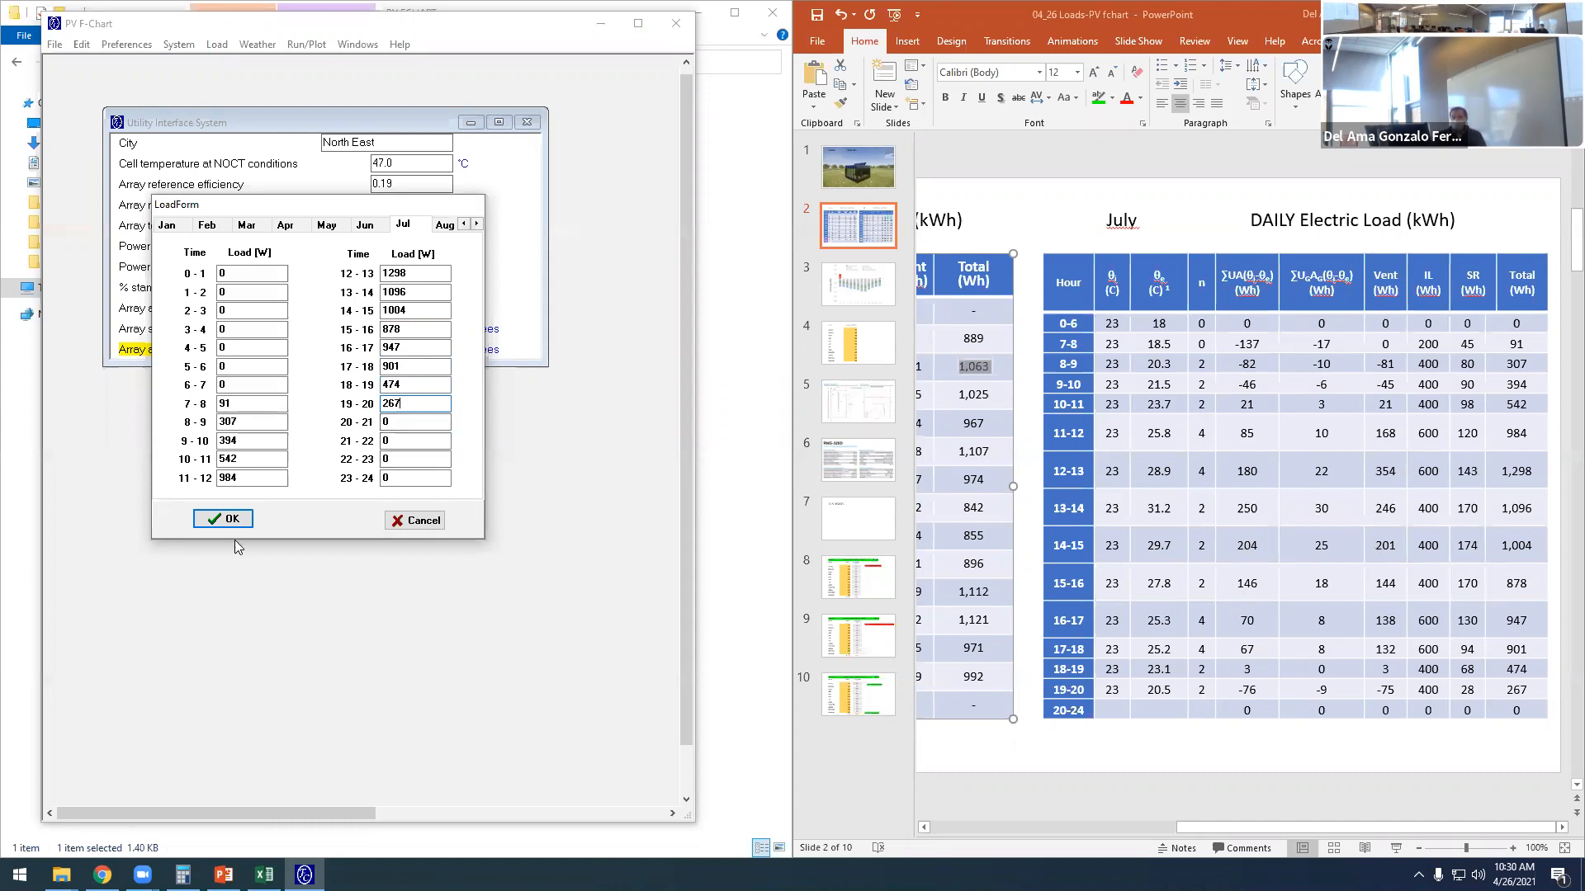
{"action": "left_click", "coordinate": [232, 520]}
- Reopen the load form, check July's hourly loads against the slide's table and close the form
{"action": "left_click", "coordinate": [217, 45]}
{"action": "left_click", "coordinate": [273, 66]}
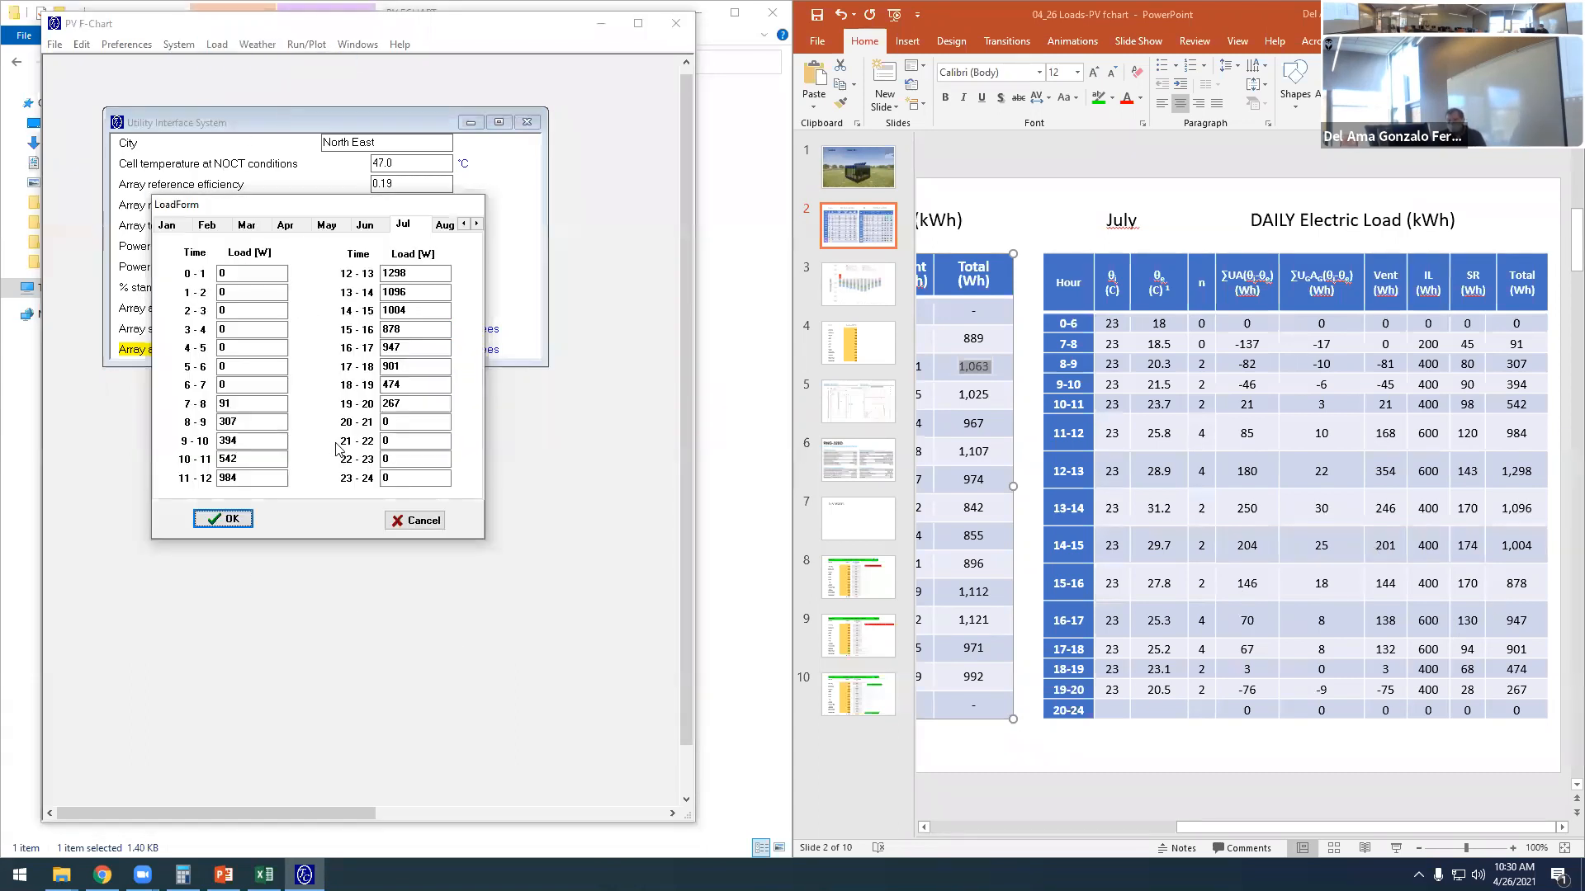
{"action": "double_click", "coordinate": [249, 480]}
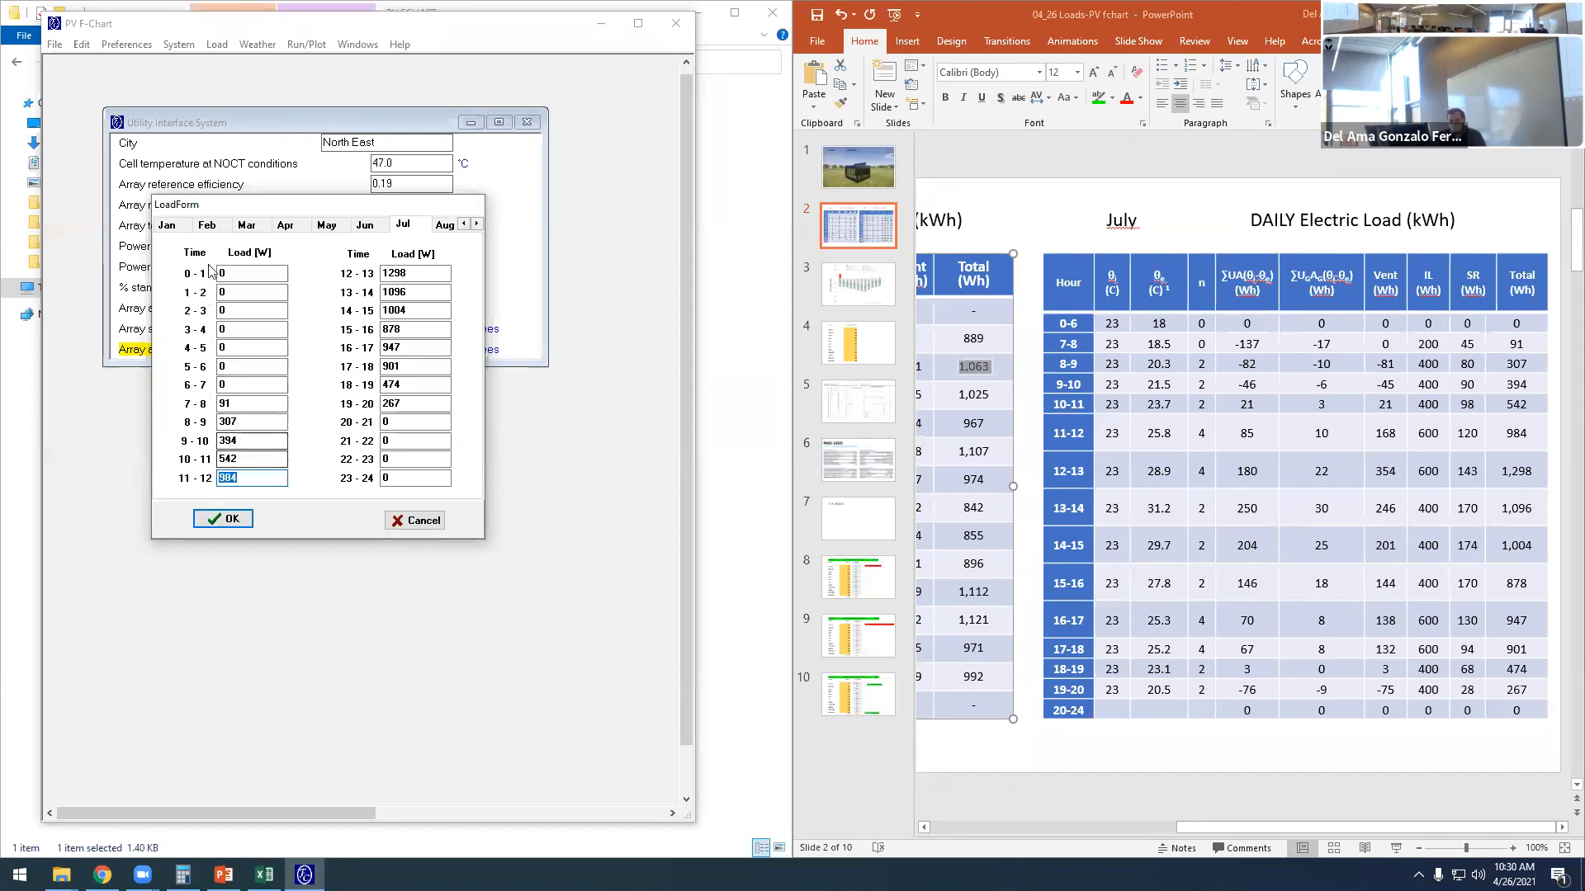
{"action": "left_click", "coordinate": [244, 520]}
- Save the load information as Example01.ELD in the PVfchart folder
{"action": "left_click", "coordinate": [217, 44]}
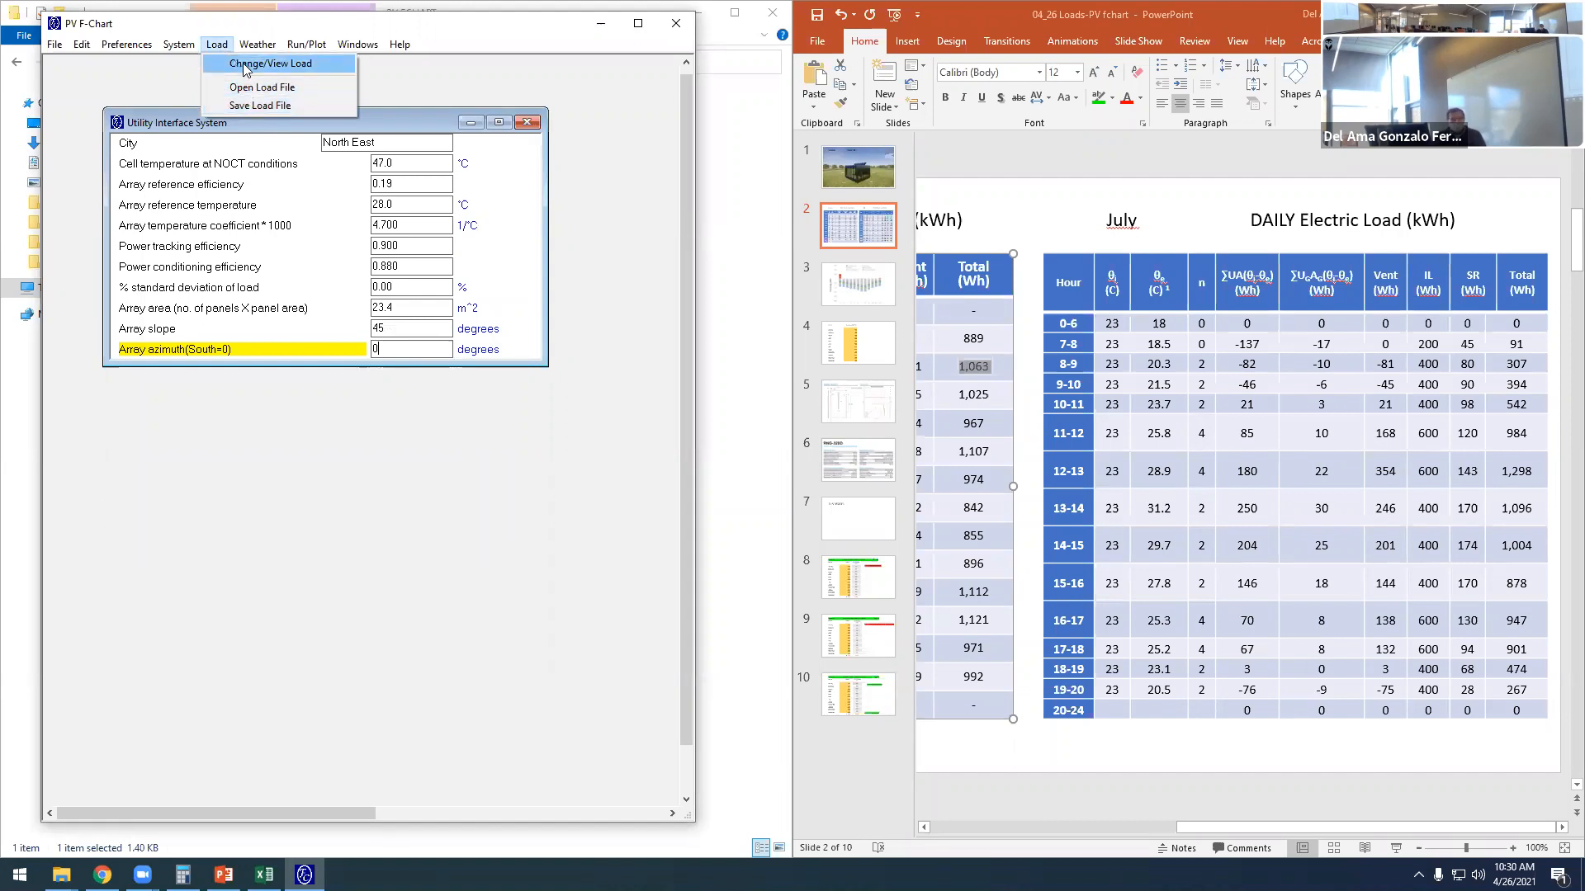
{"action": "left_click", "coordinate": [268, 108]}
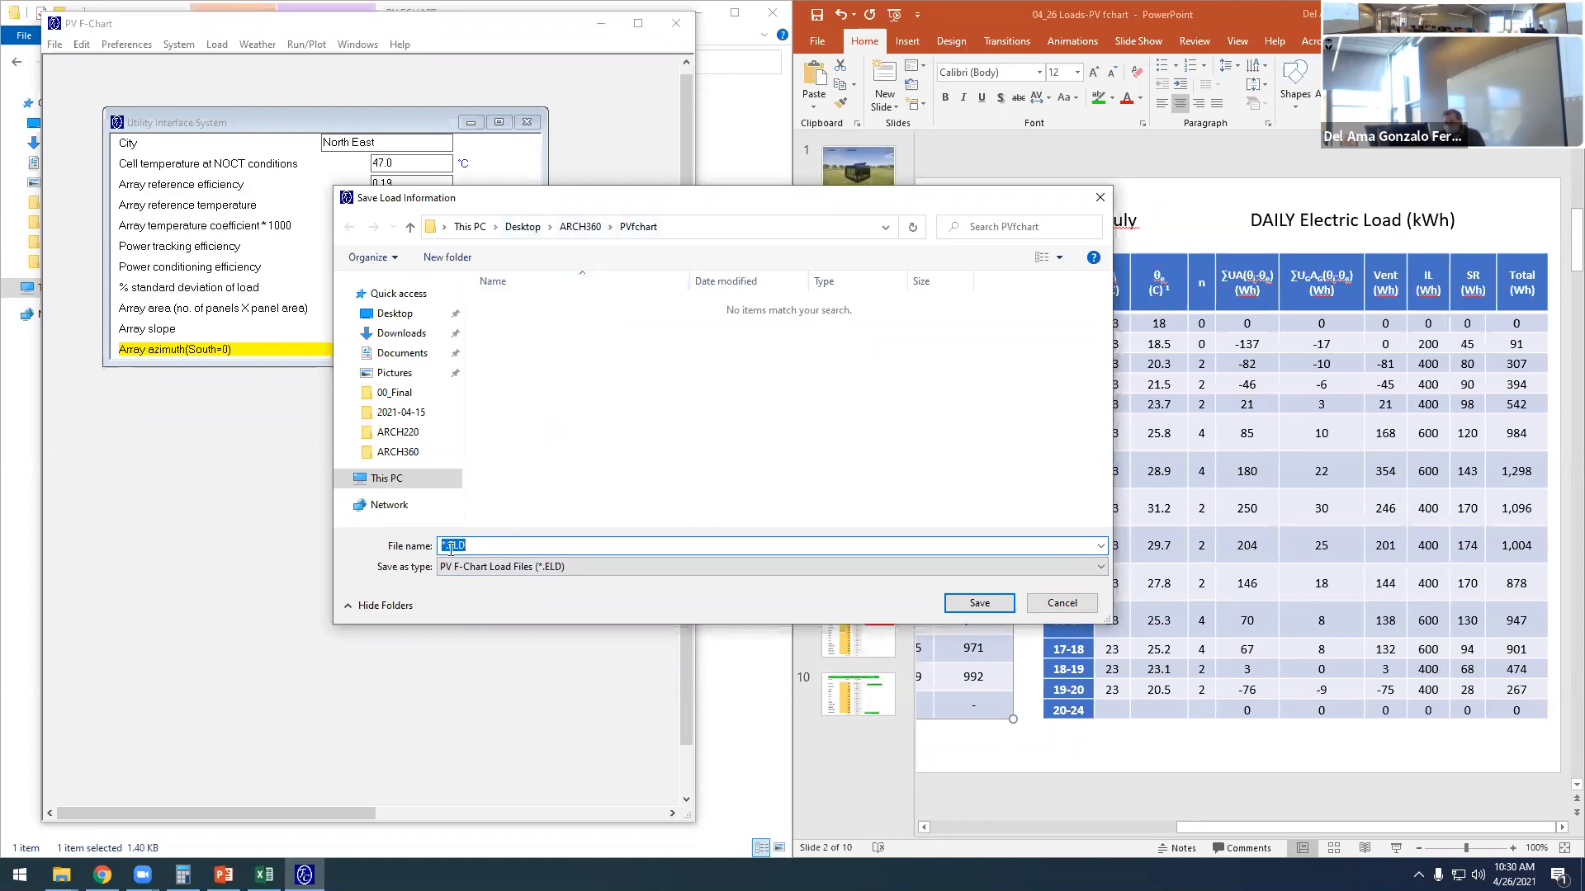
{"action": "left_click", "coordinate": [444, 546]}
{"action": "key", "text": "Tab"}
{"action": "key", "text": "BackSpace"}
{"action": "type", "text": "Example01"}
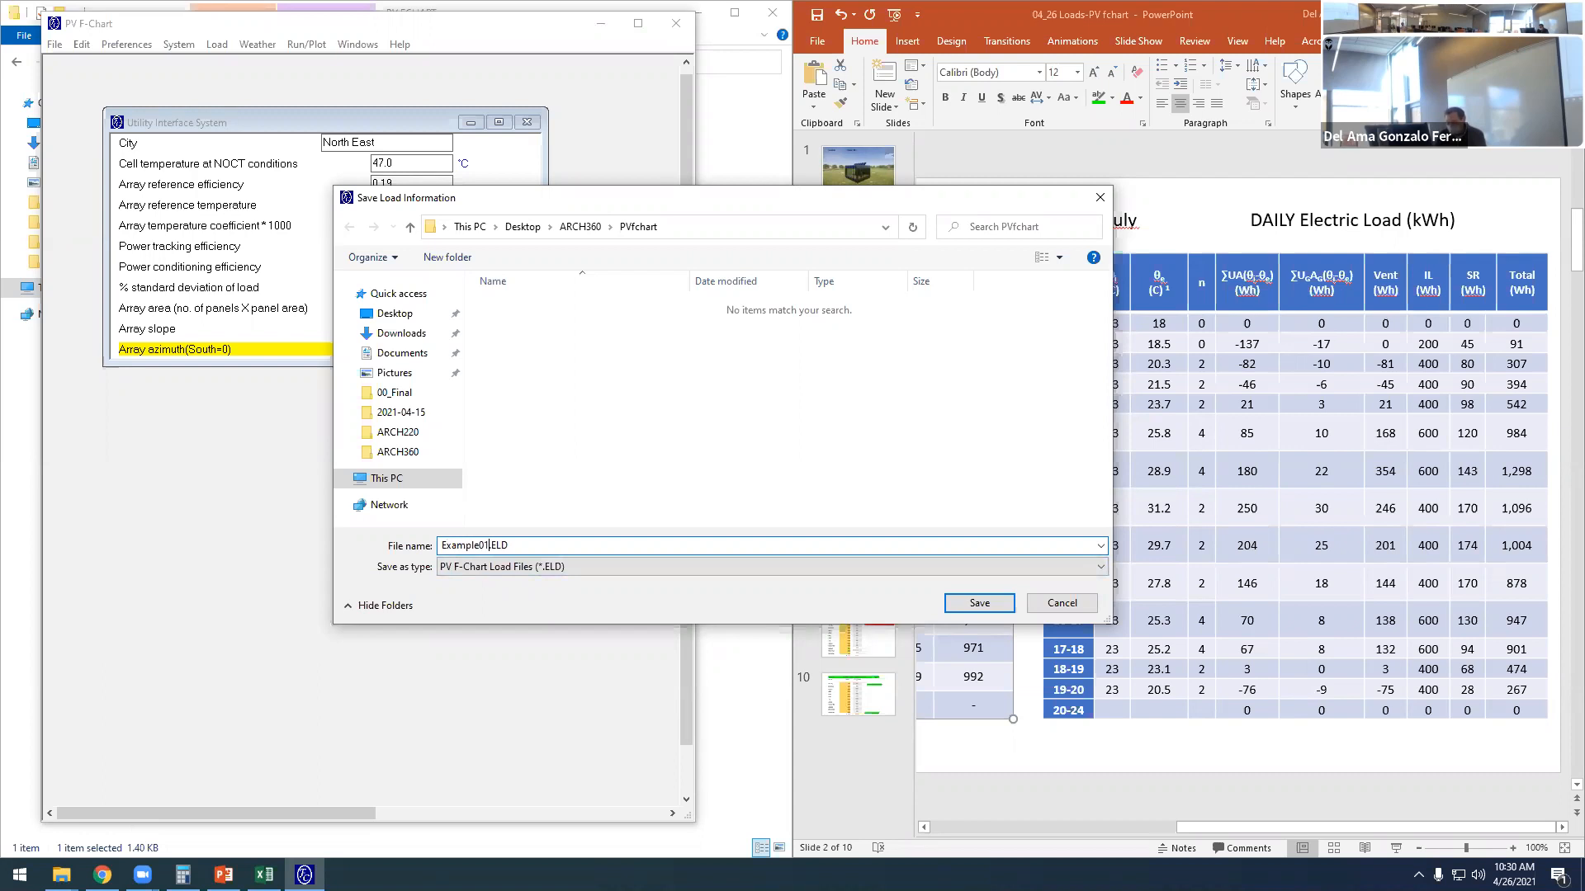
{"action": "left_click", "coordinate": [979, 604]}
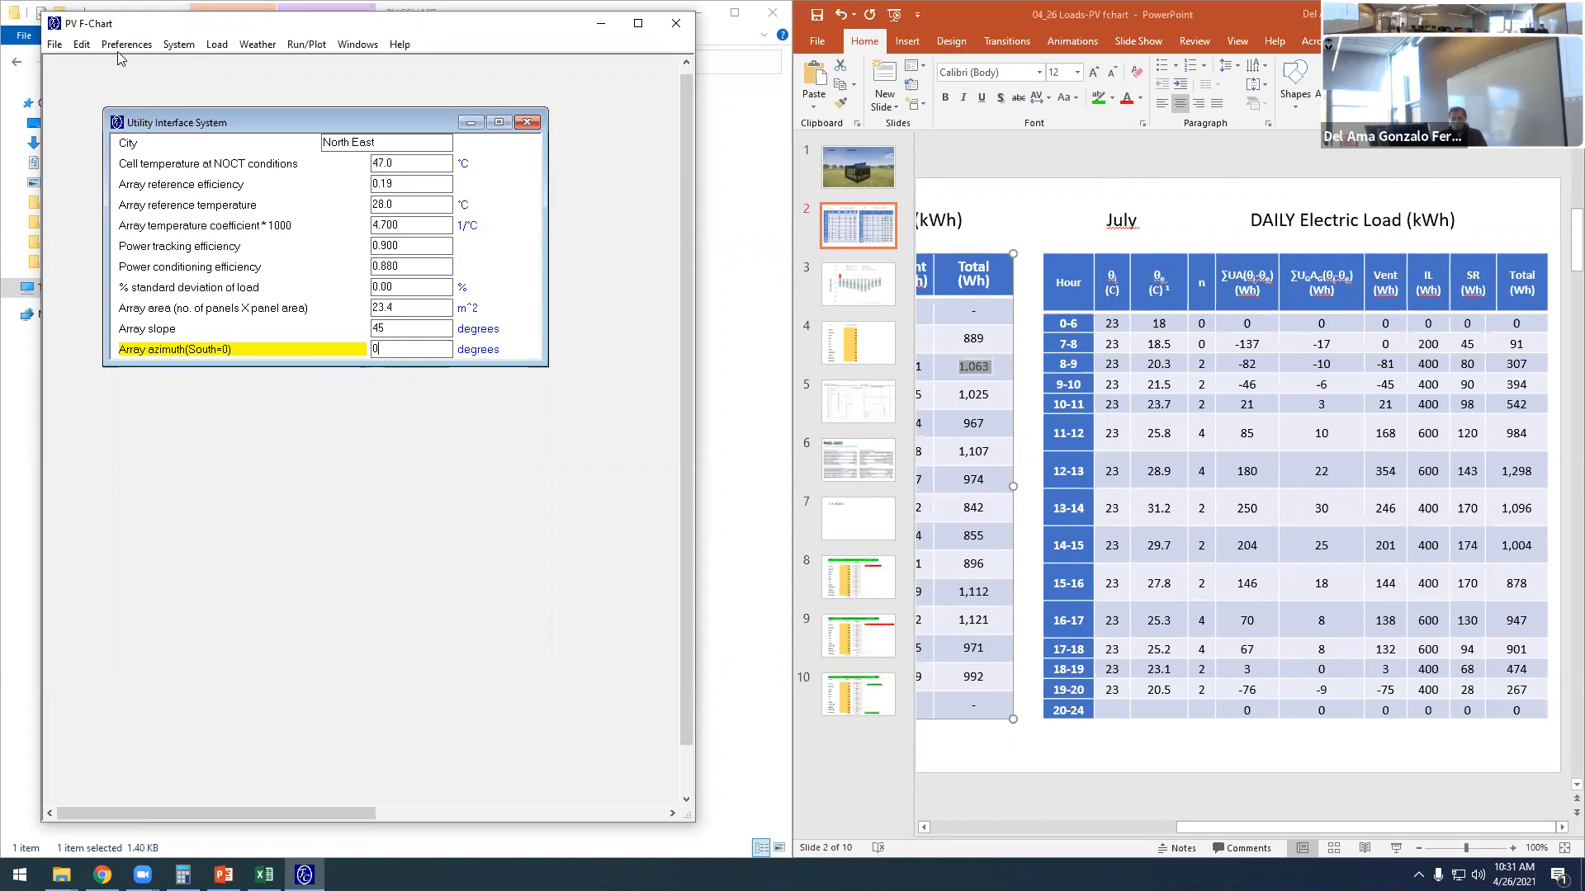
- Look for the saved load file among the load files available to open, without loading it
{"action": "left_click", "coordinate": [215, 46]}
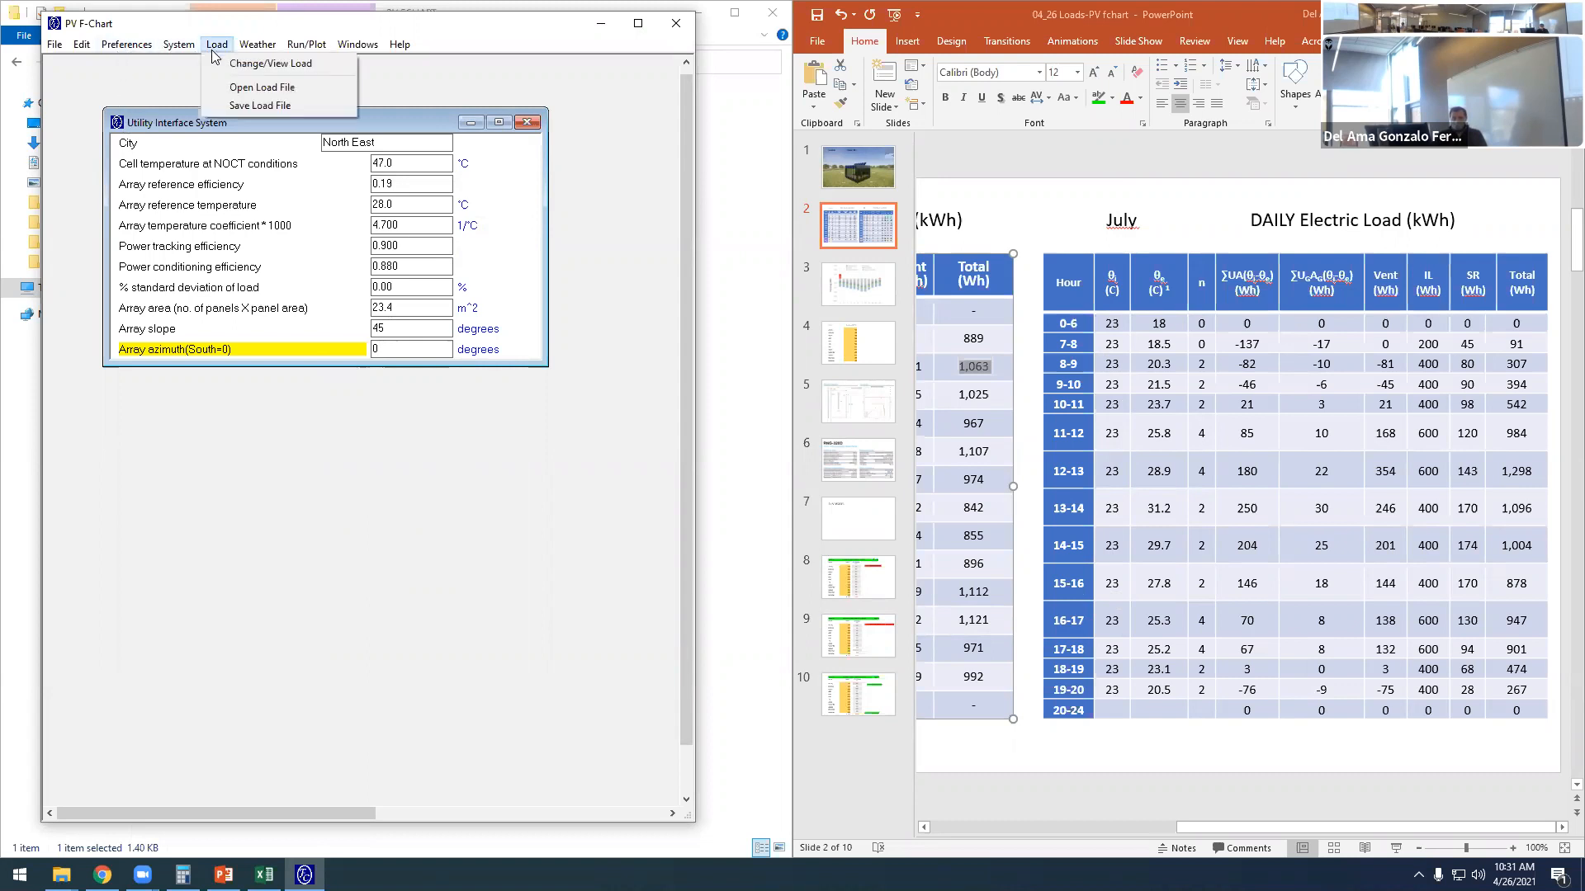
{"action": "left_click", "coordinate": [257, 89]}
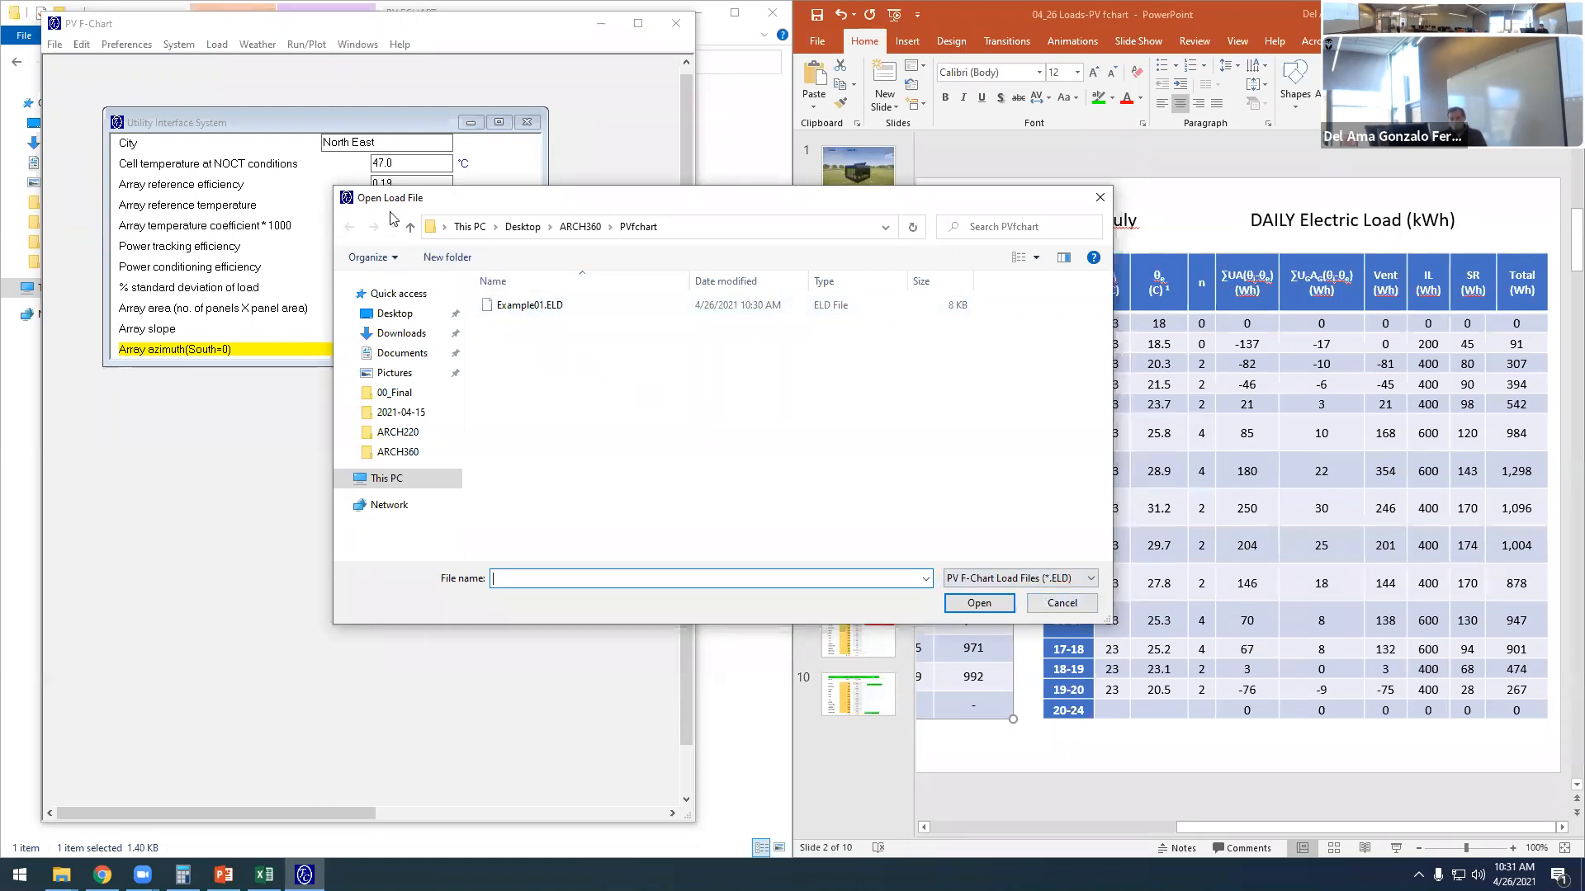
{"action": "left_click", "coordinate": [1062, 604]}
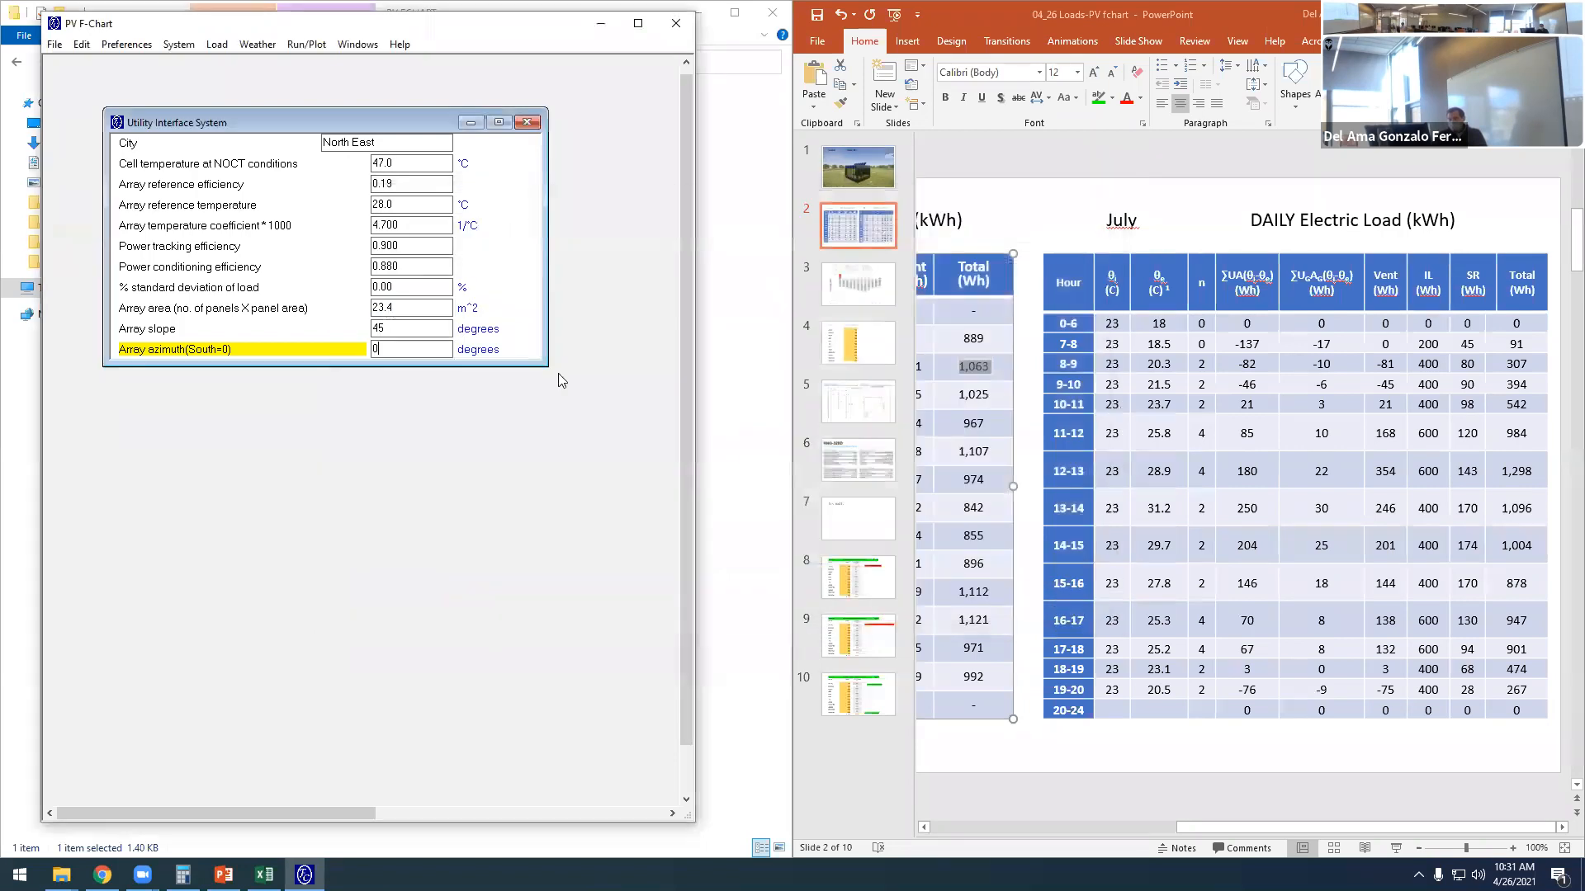
- Reopen the load form, check the hourly loads for July and January through March, and close the form
{"action": "left_click", "coordinate": [217, 45]}
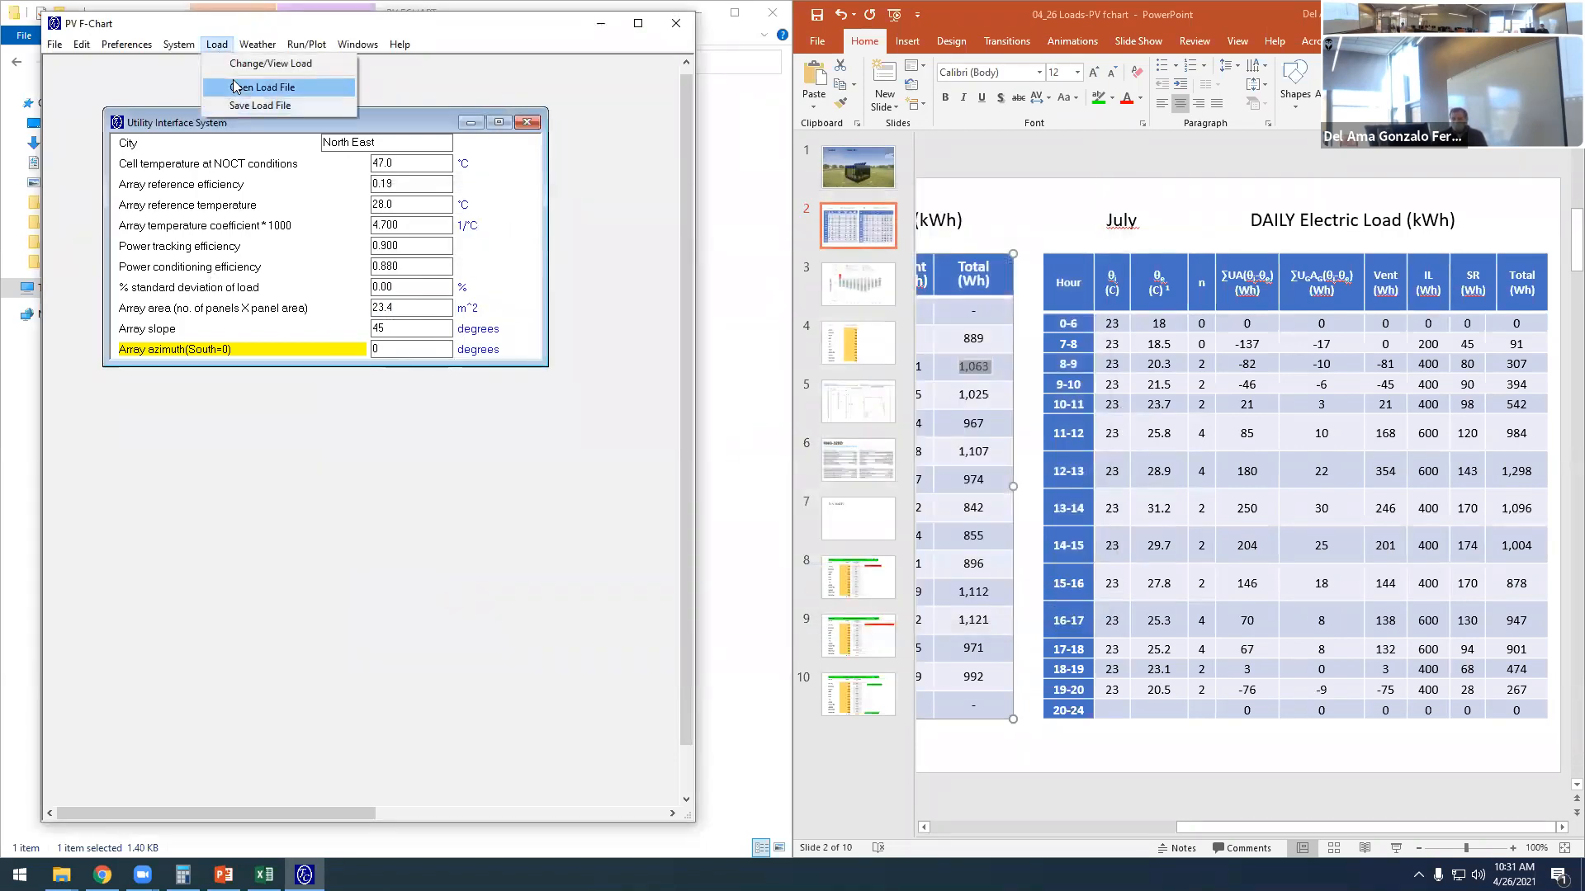
{"action": "left_click", "coordinate": [260, 65]}
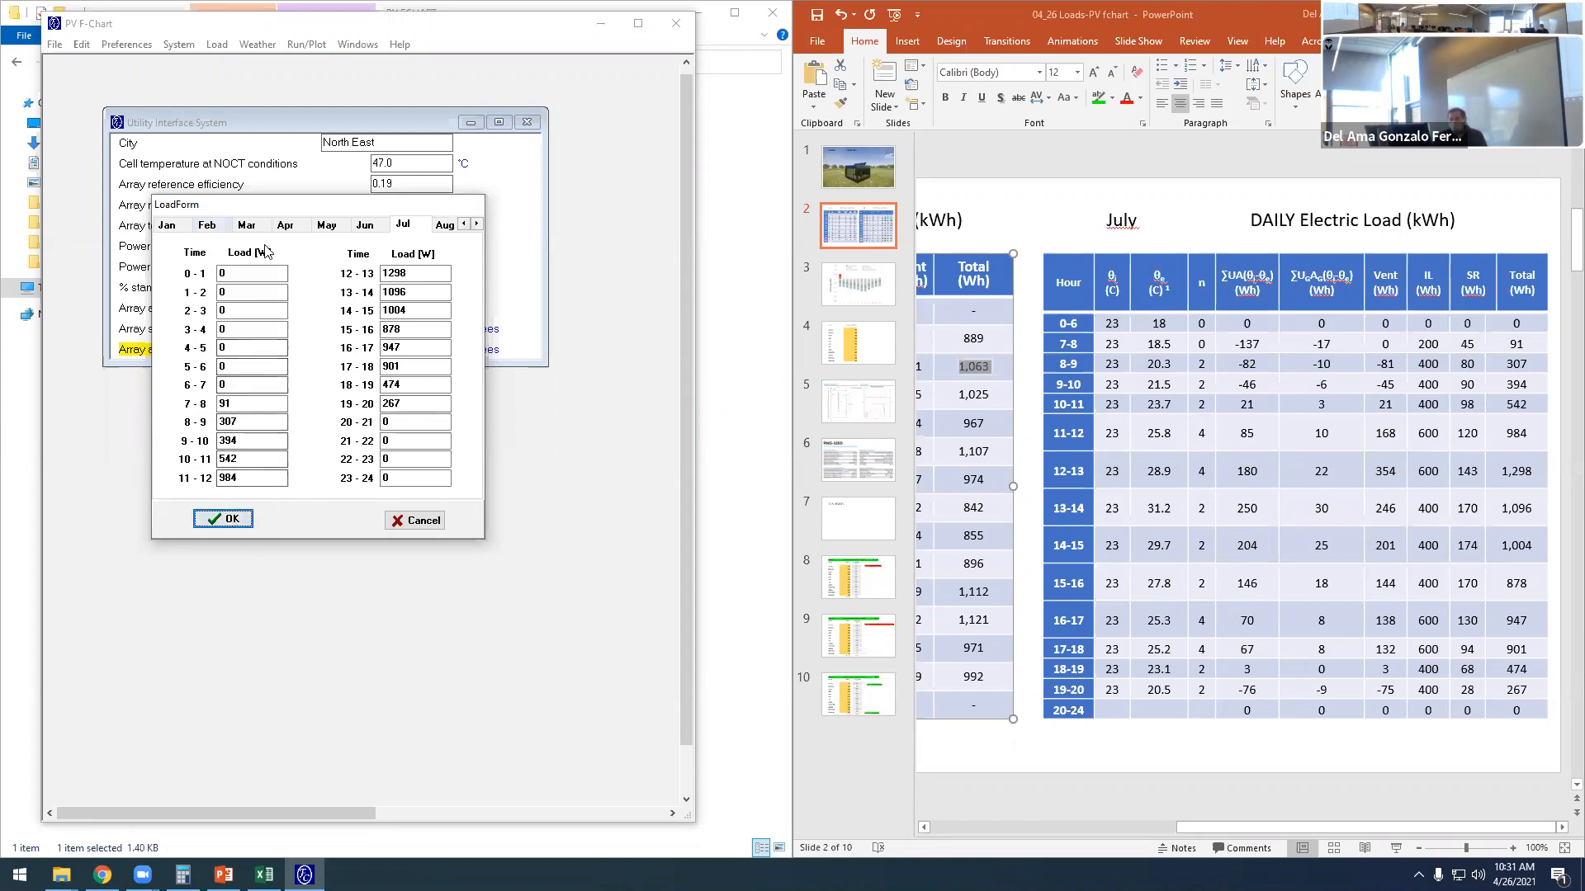
{"action": "left_click", "coordinate": [179, 229]}
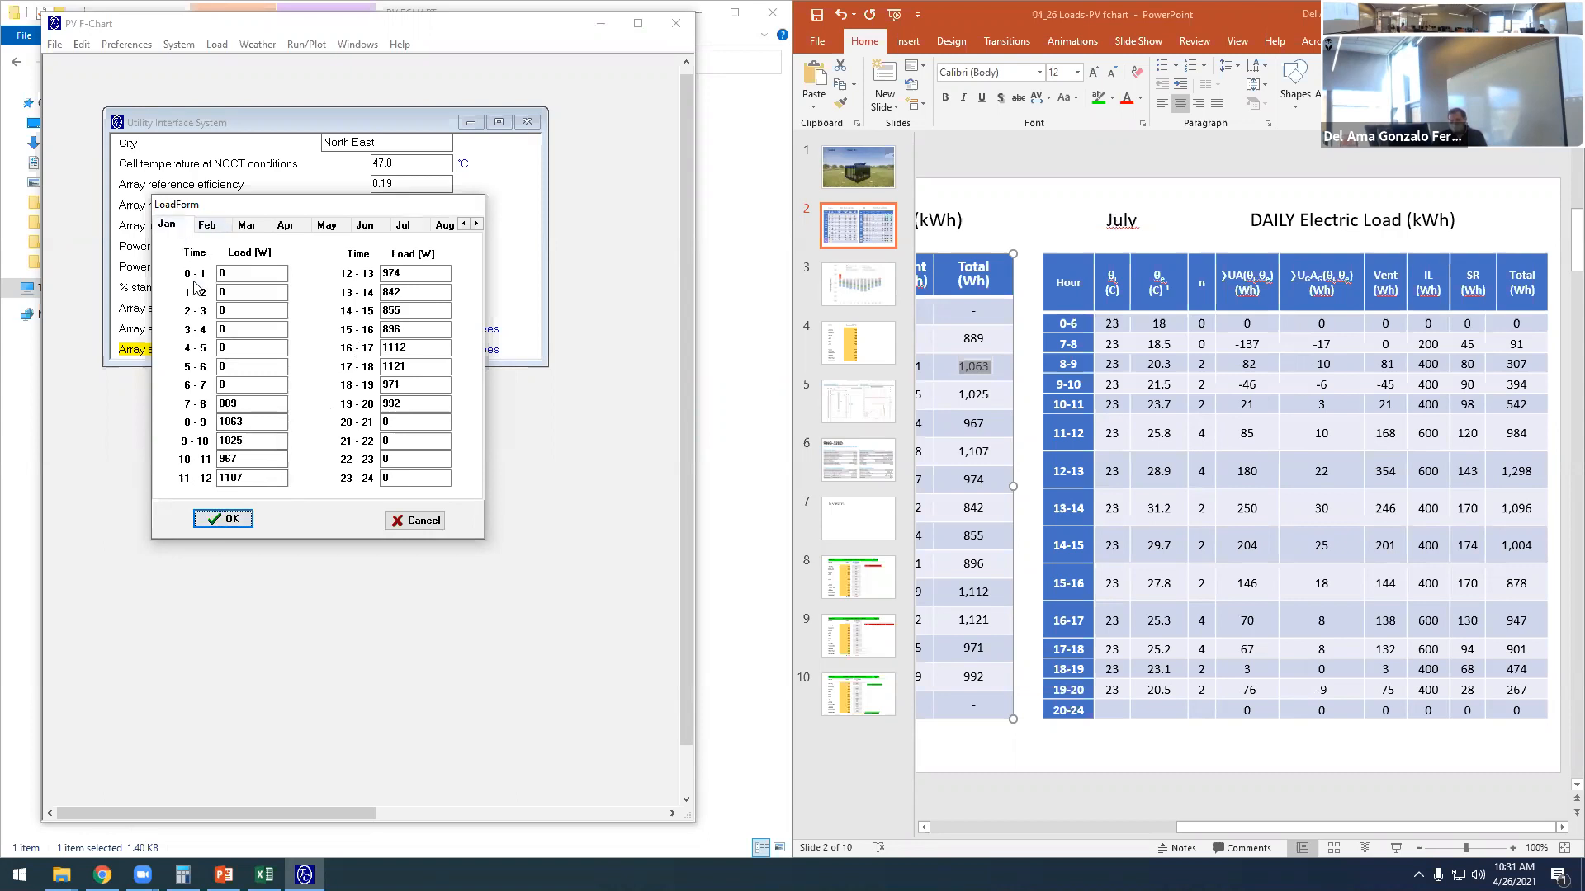
{"action": "left_click", "coordinate": [208, 226]}
{"action": "left_click", "coordinate": [248, 230]}
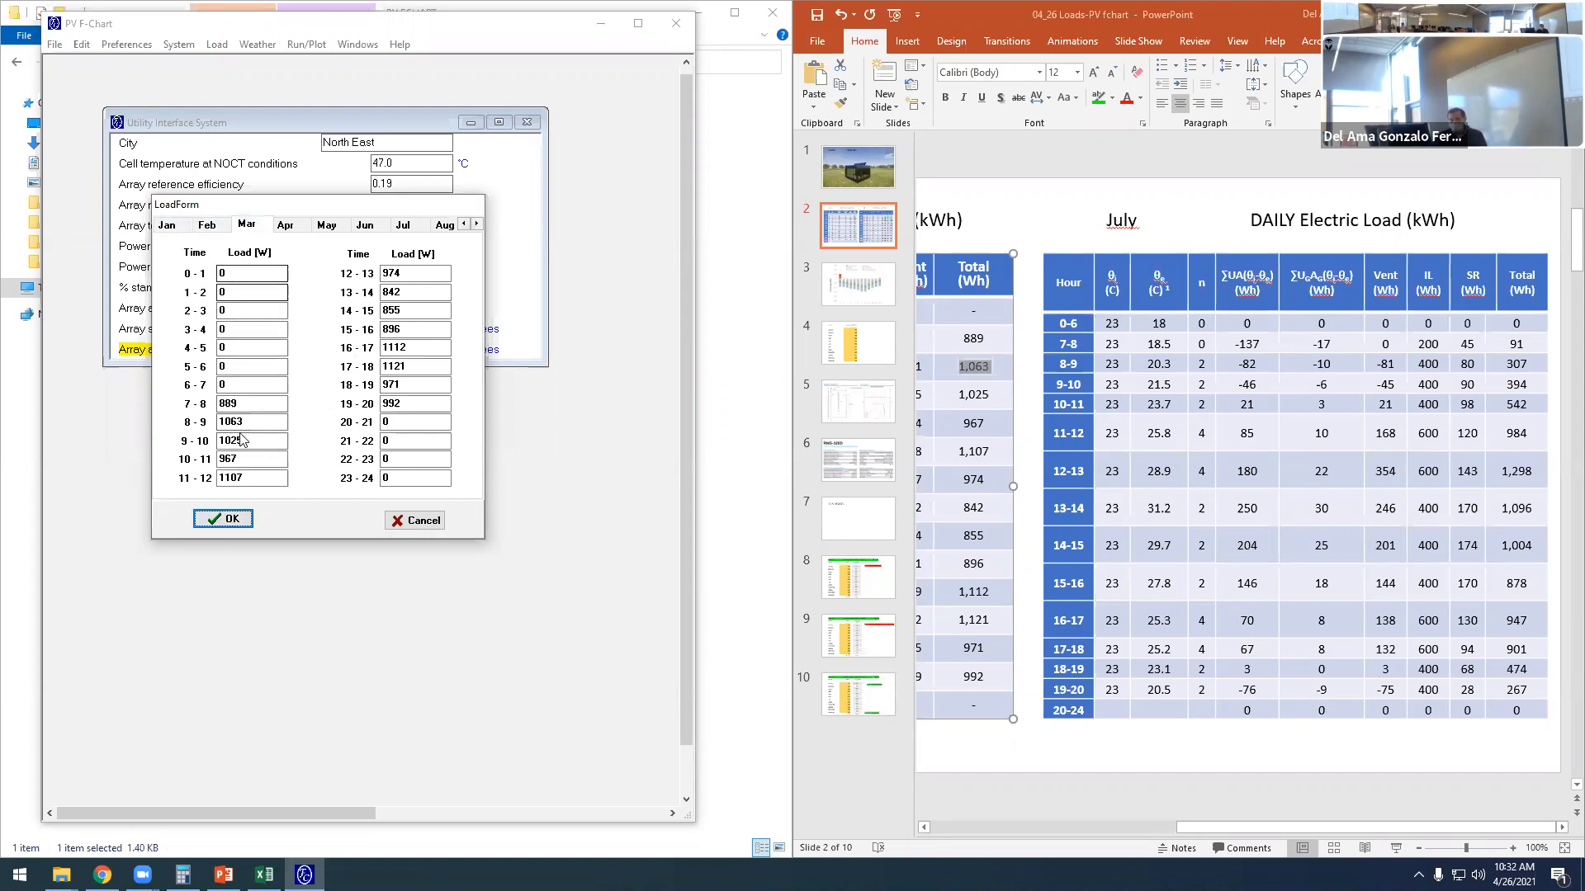
{"action": "left_click", "coordinate": [232, 520]}
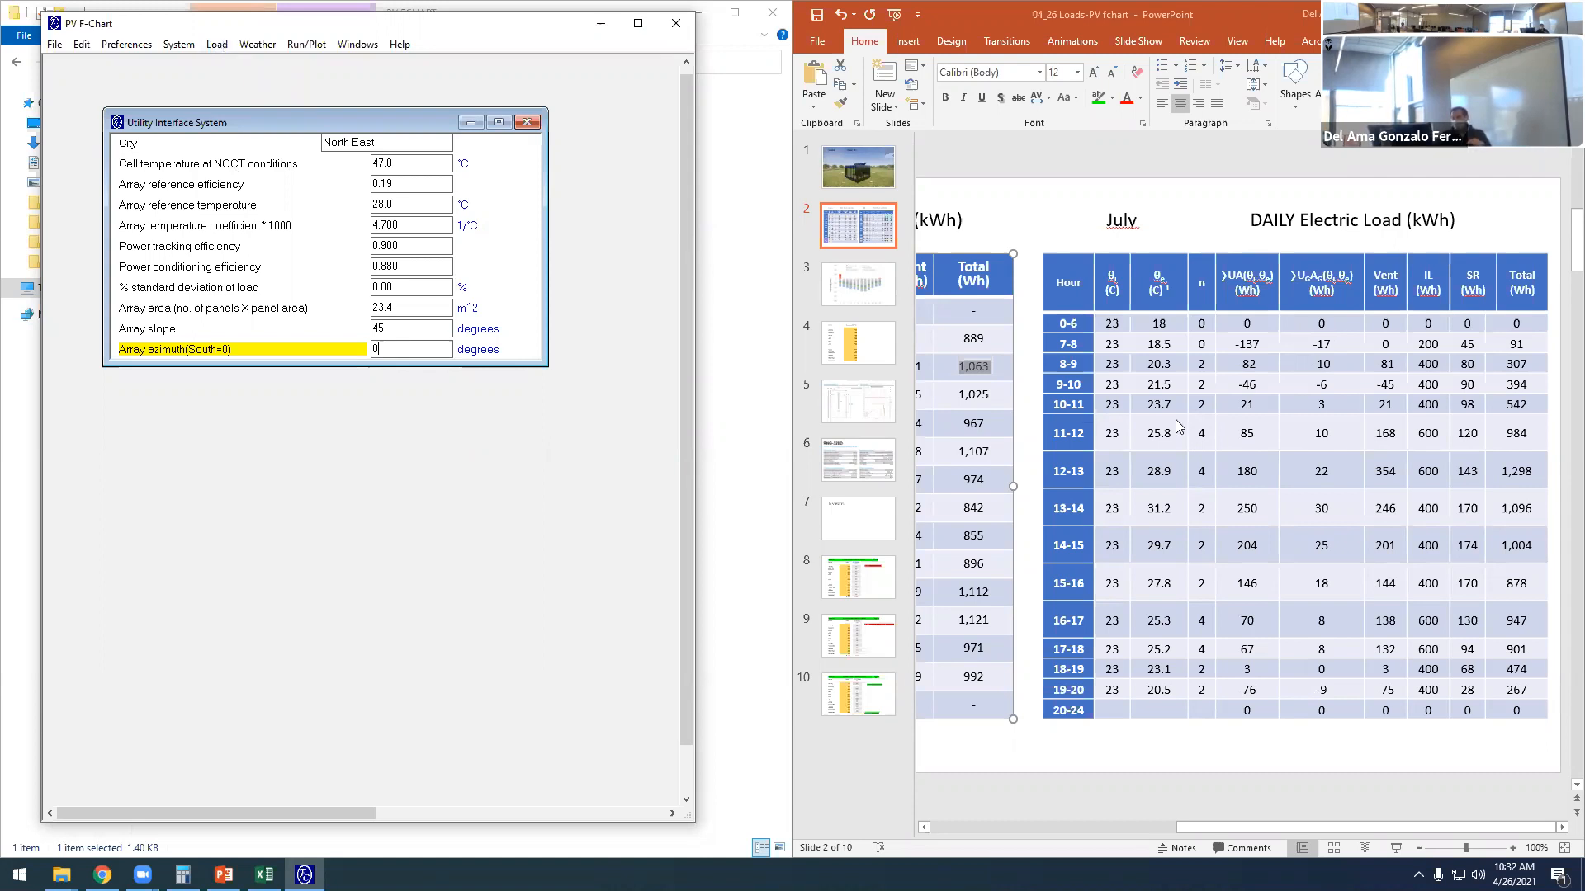
- Switch from the slides back to PV F-Chart and maximize its window
{"action": "left_click", "coordinate": [1230, 402]}
{"action": "left_click", "coordinate": [980, 367]}
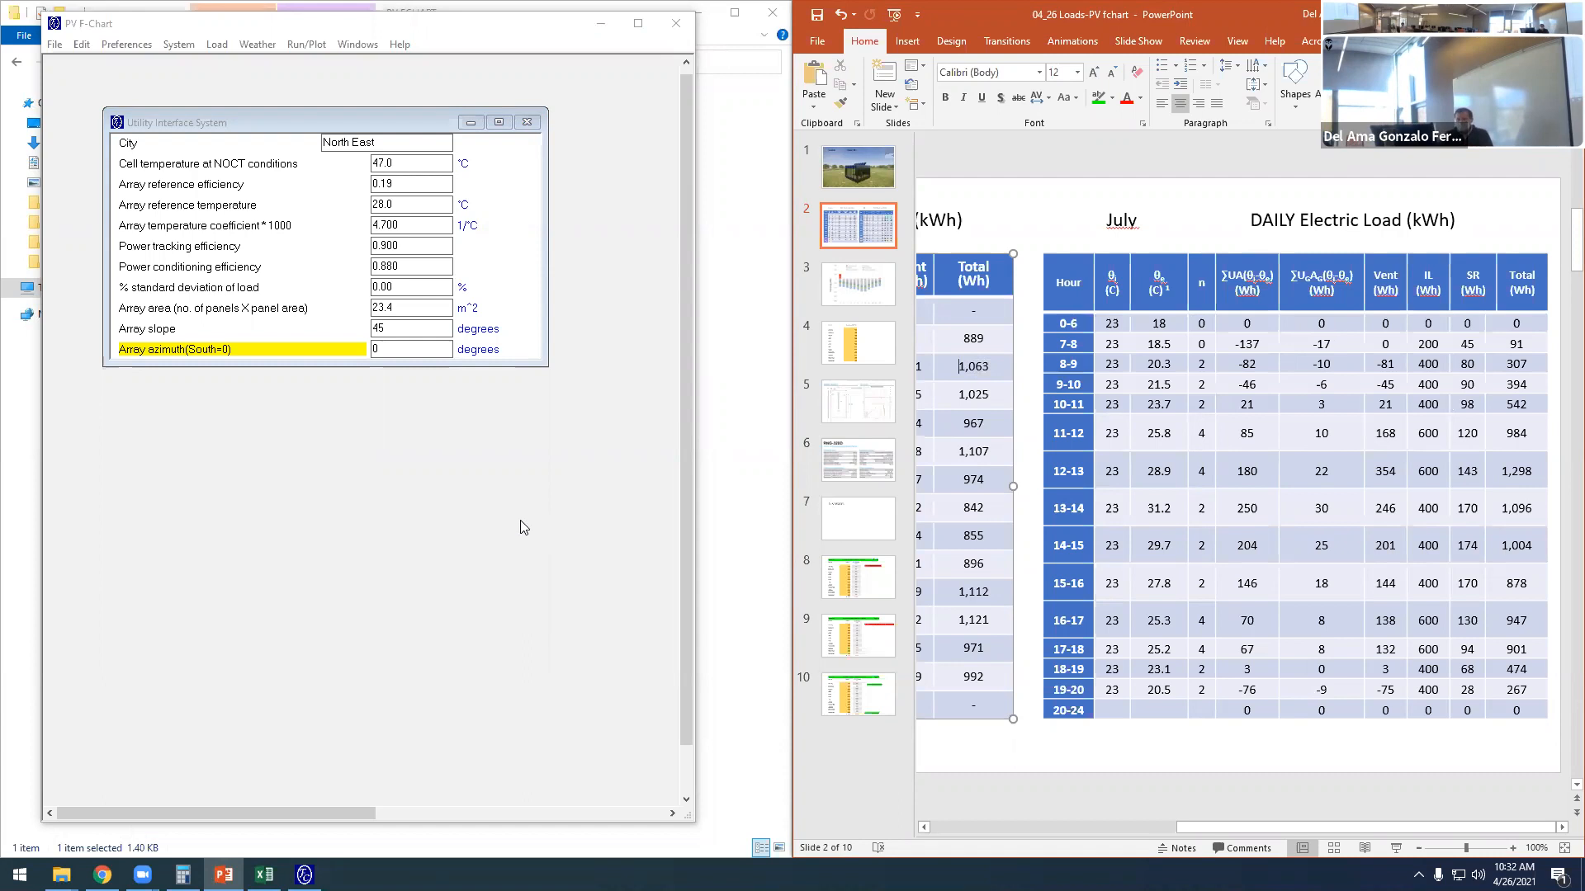
{"action": "left_click", "coordinate": [640, 25]}
{"action": "left_click", "coordinate": [640, 25]}
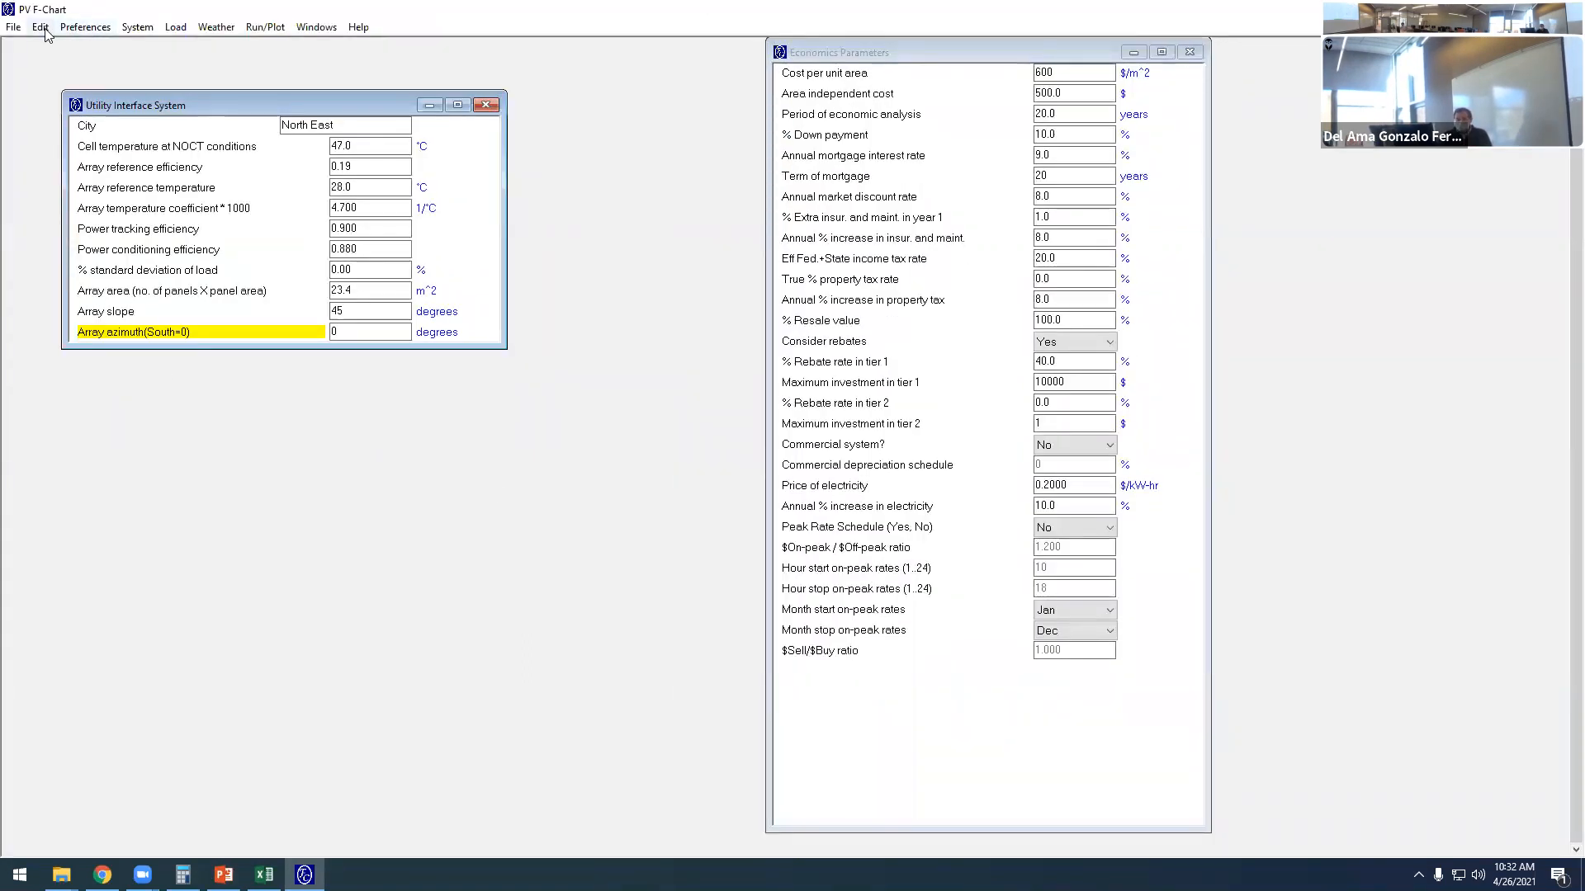
- Review the unit and economics preferences, the system and array type, and the weather options
{"action": "left_click", "coordinate": [83, 27]}
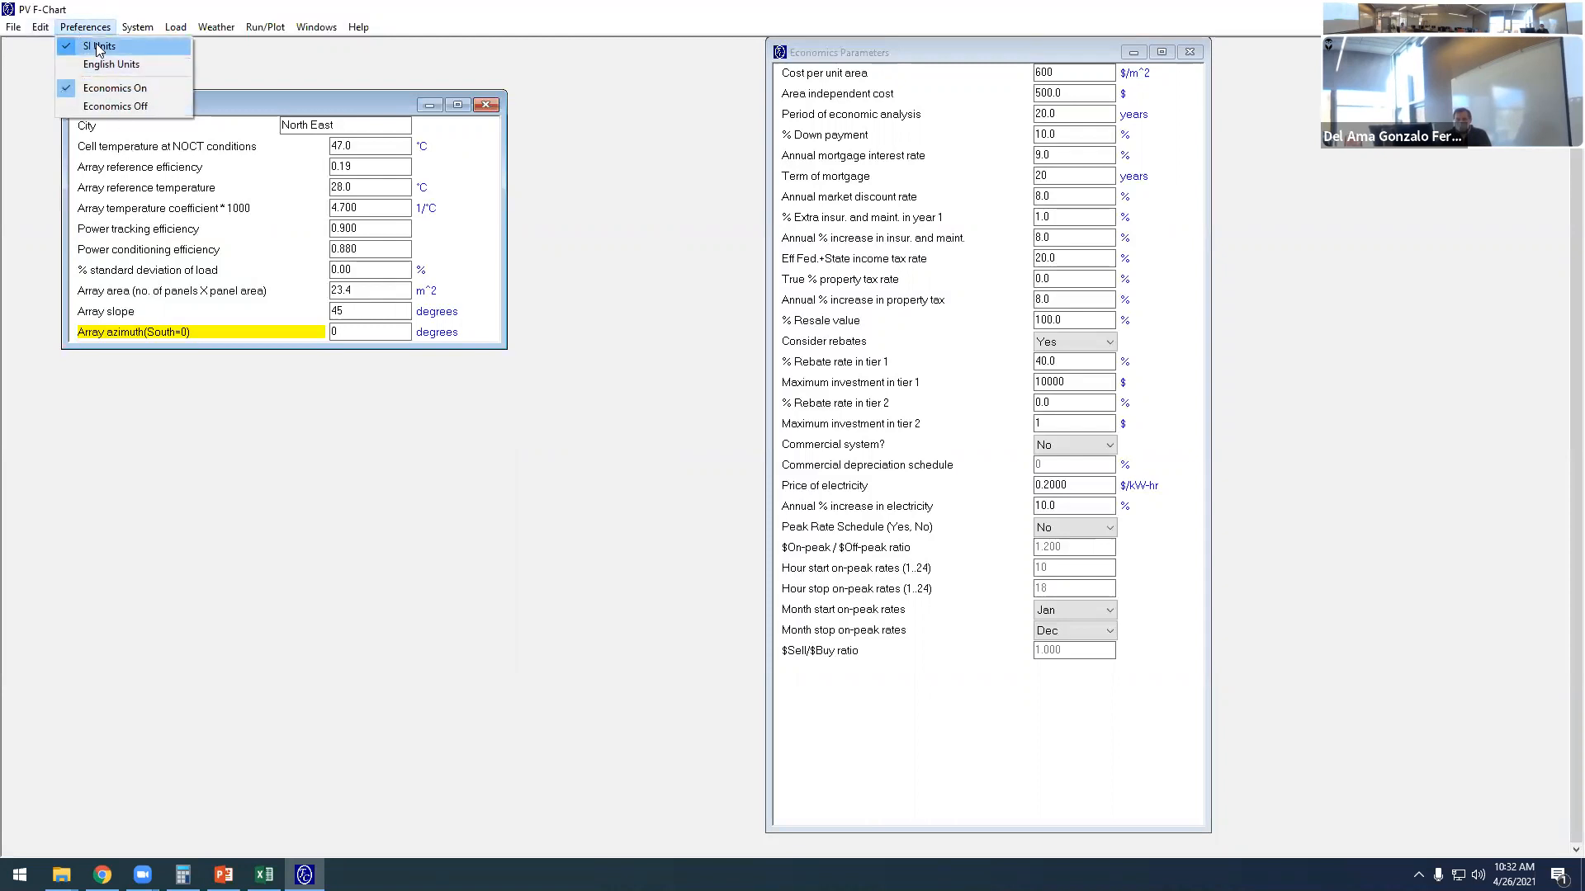
{"action": "left_click", "coordinate": [136, 28]}
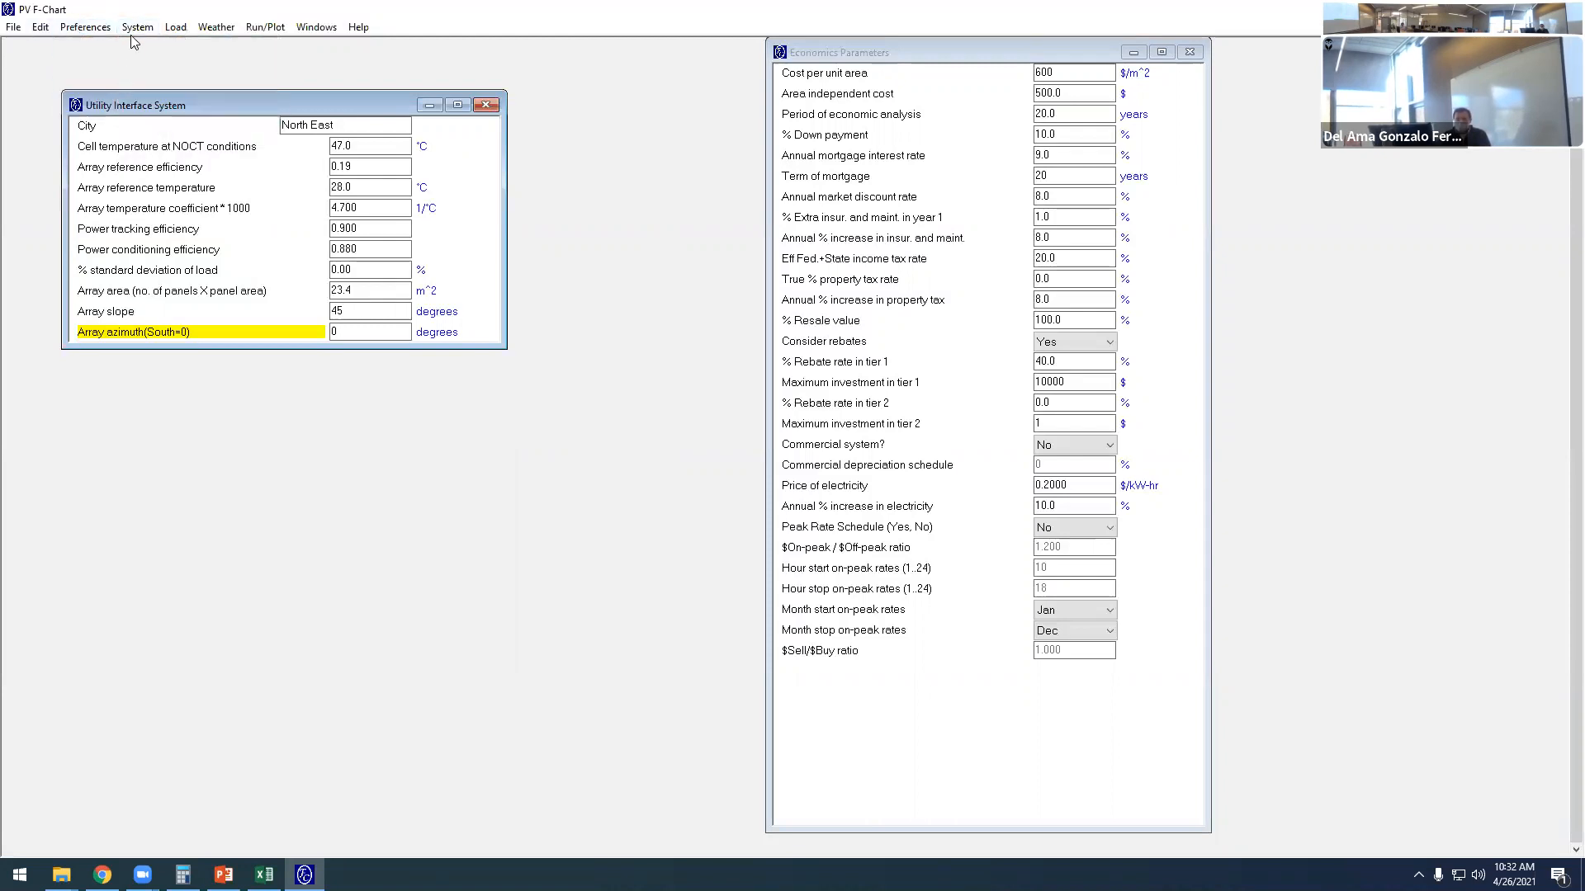
{"action": "left_click", "coordinate": [138, 29]}
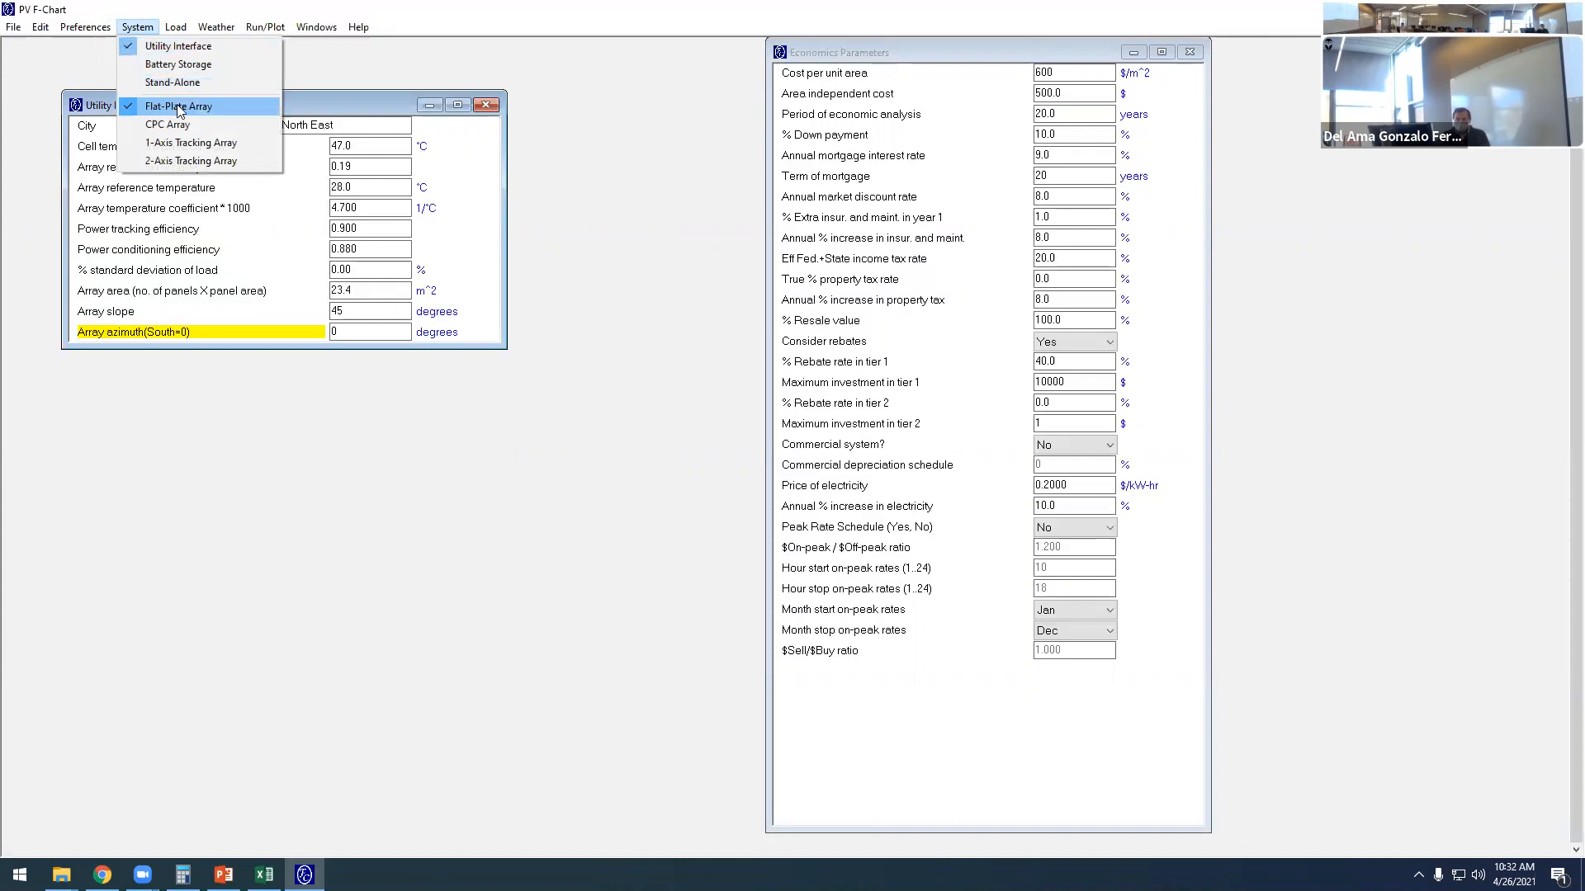
{"action": "left_click", "coordinate": [189, 31]}
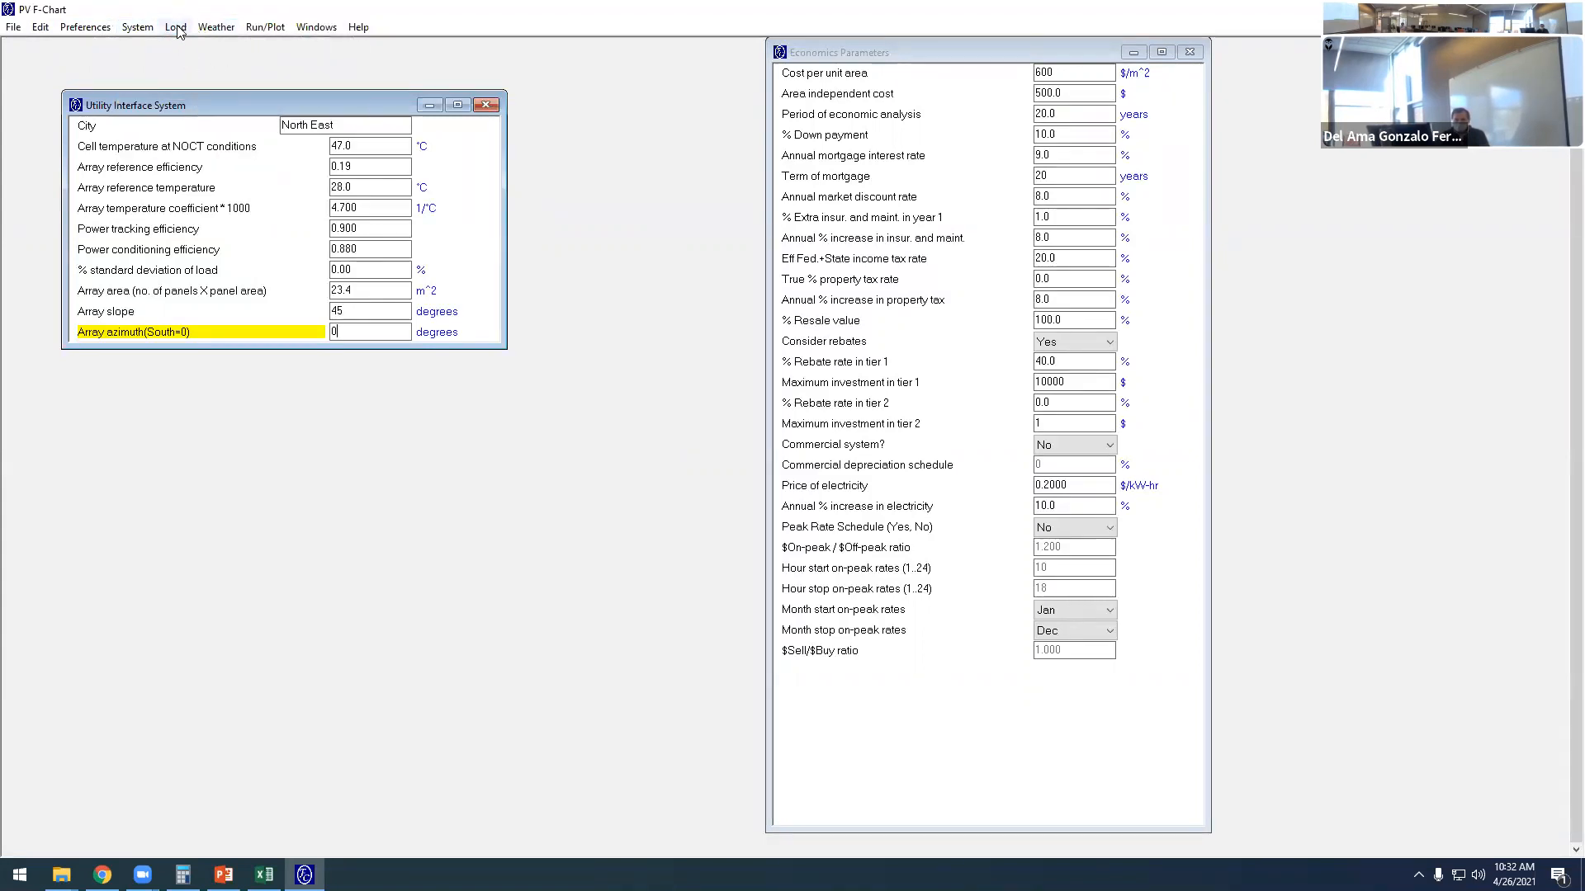
{"action": "left_click", "coordinate": [223, 30]}
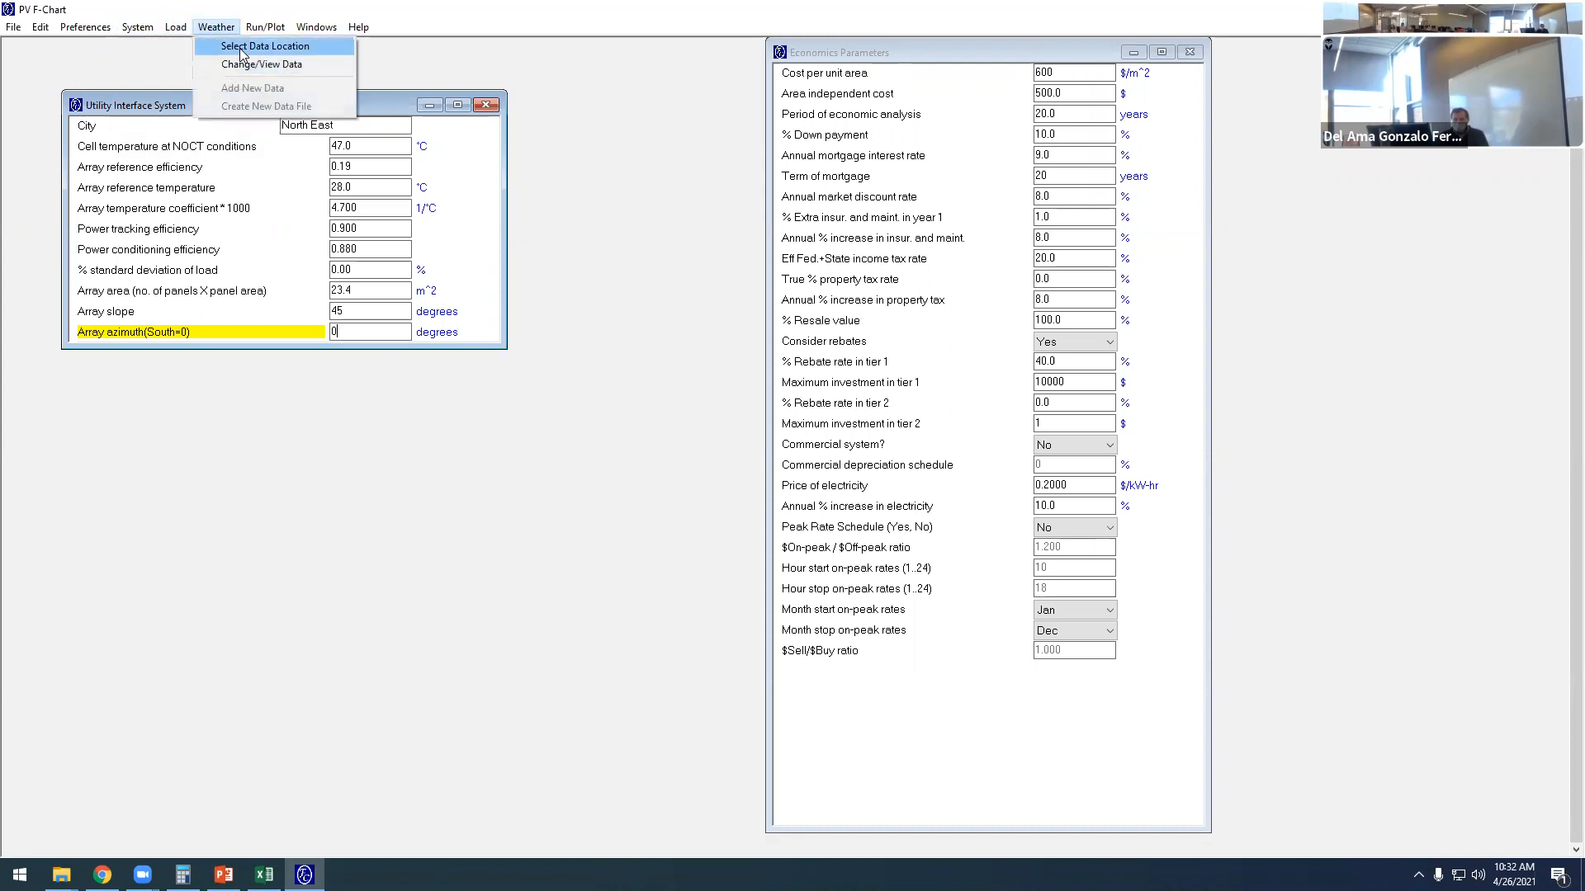
{"action": "left_click", "coordinate": [230, 47]}
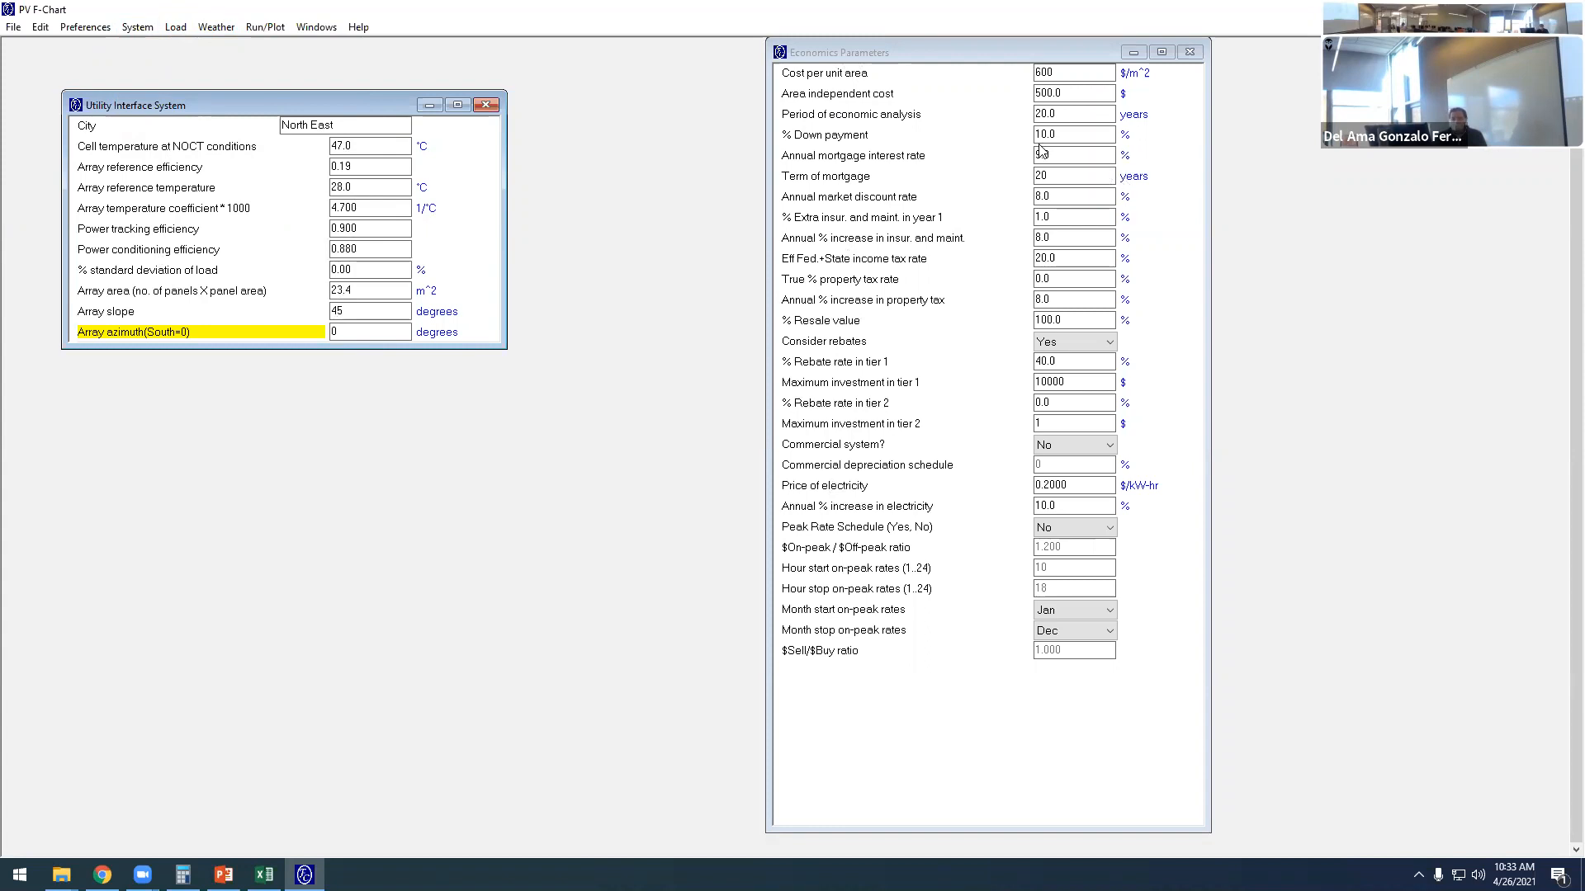
- Run the calculation and arrange the Economic Results and System Performance Results windows so both can be read
{"action": "left_click", "coordinate": [265, 26]}
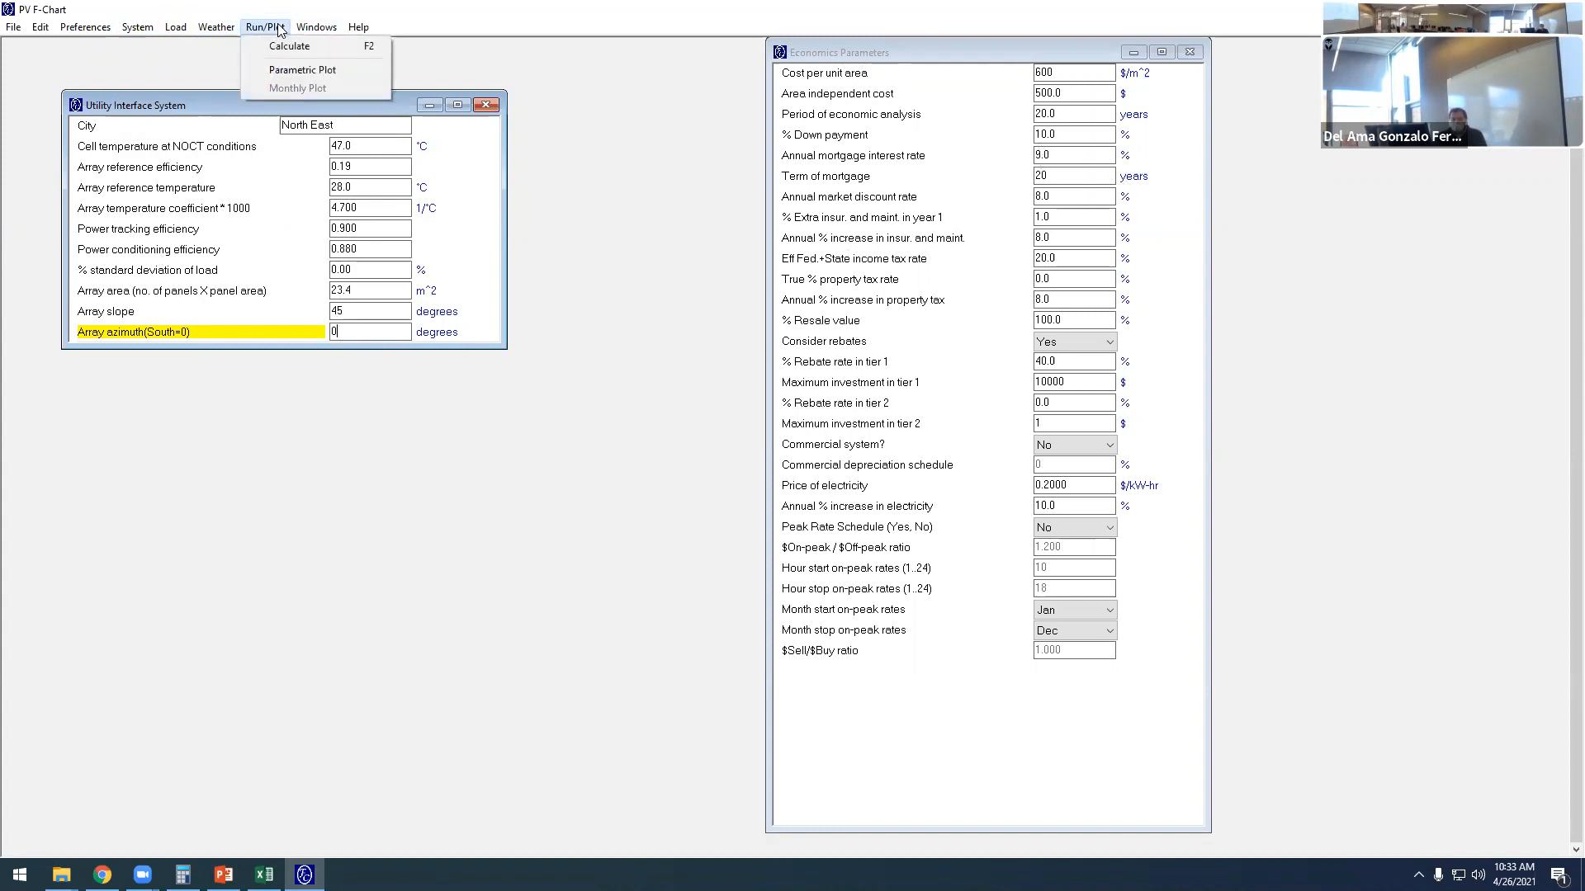
{"action": "left_click", "coordinate": [293, 47]}
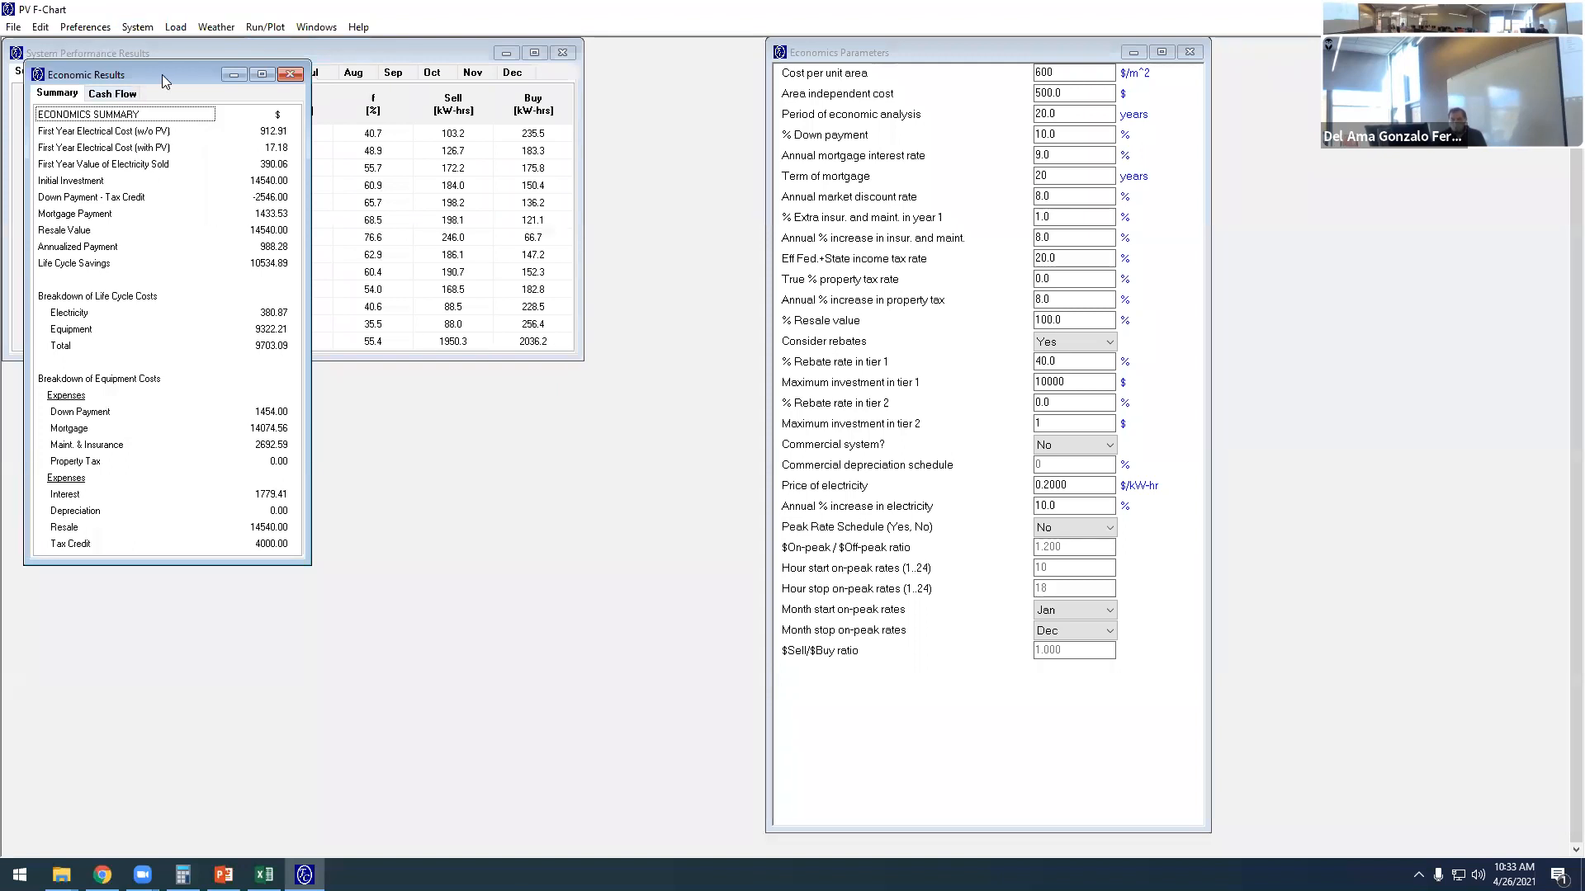
{"action": "left_click_drag", "start_coordinate": [171, 80], "coordinate": [1054, 155]}
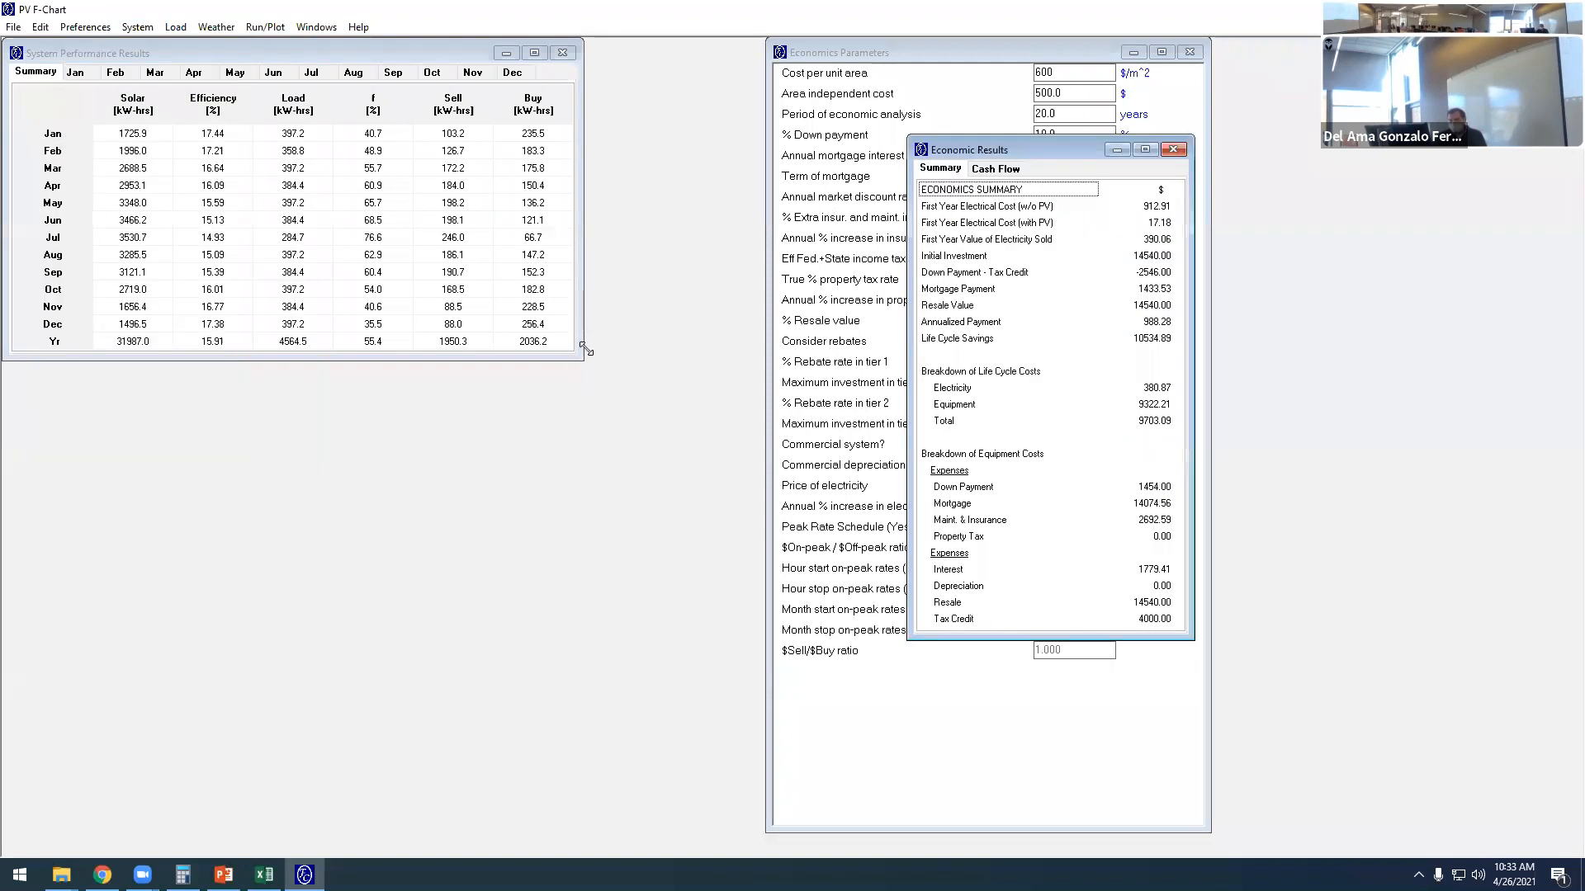
{"action": "left_click_drag", "start_coordinate": [582, 361], "coordinate": [580, 360]}
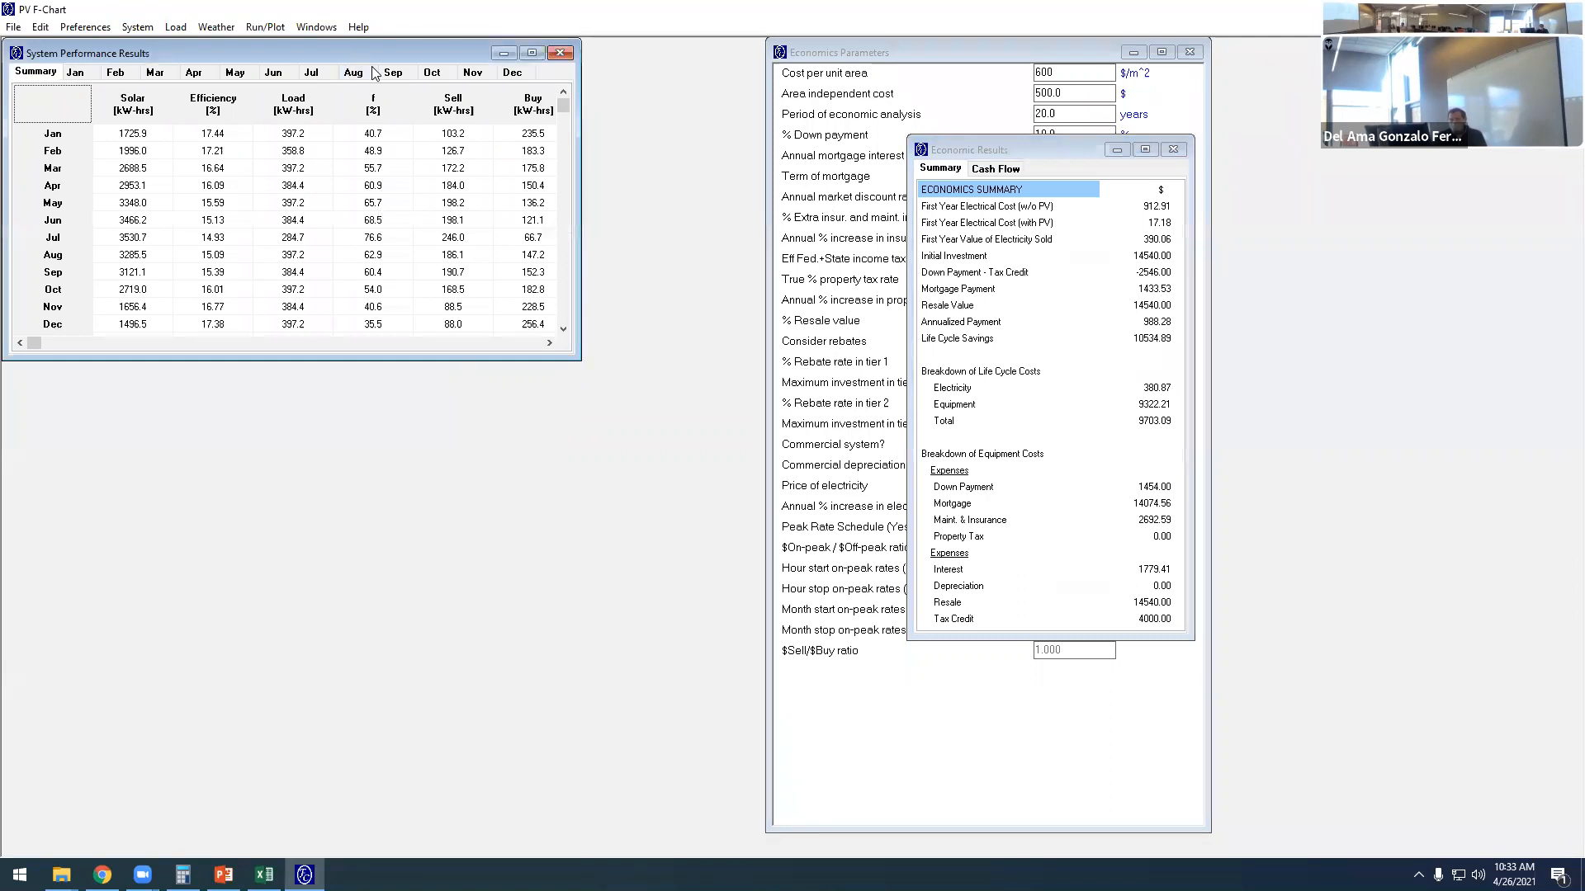
{"action": "left_click_drag", "start_coordinate": [356, 48], "coordinate": [438, 222]}
- Examine the monthly system performance summary and open January's hourly results
{"action": "scroll", "coordinate": [383, 379], "scroll_direction": "down", "scroll_amount": 6}
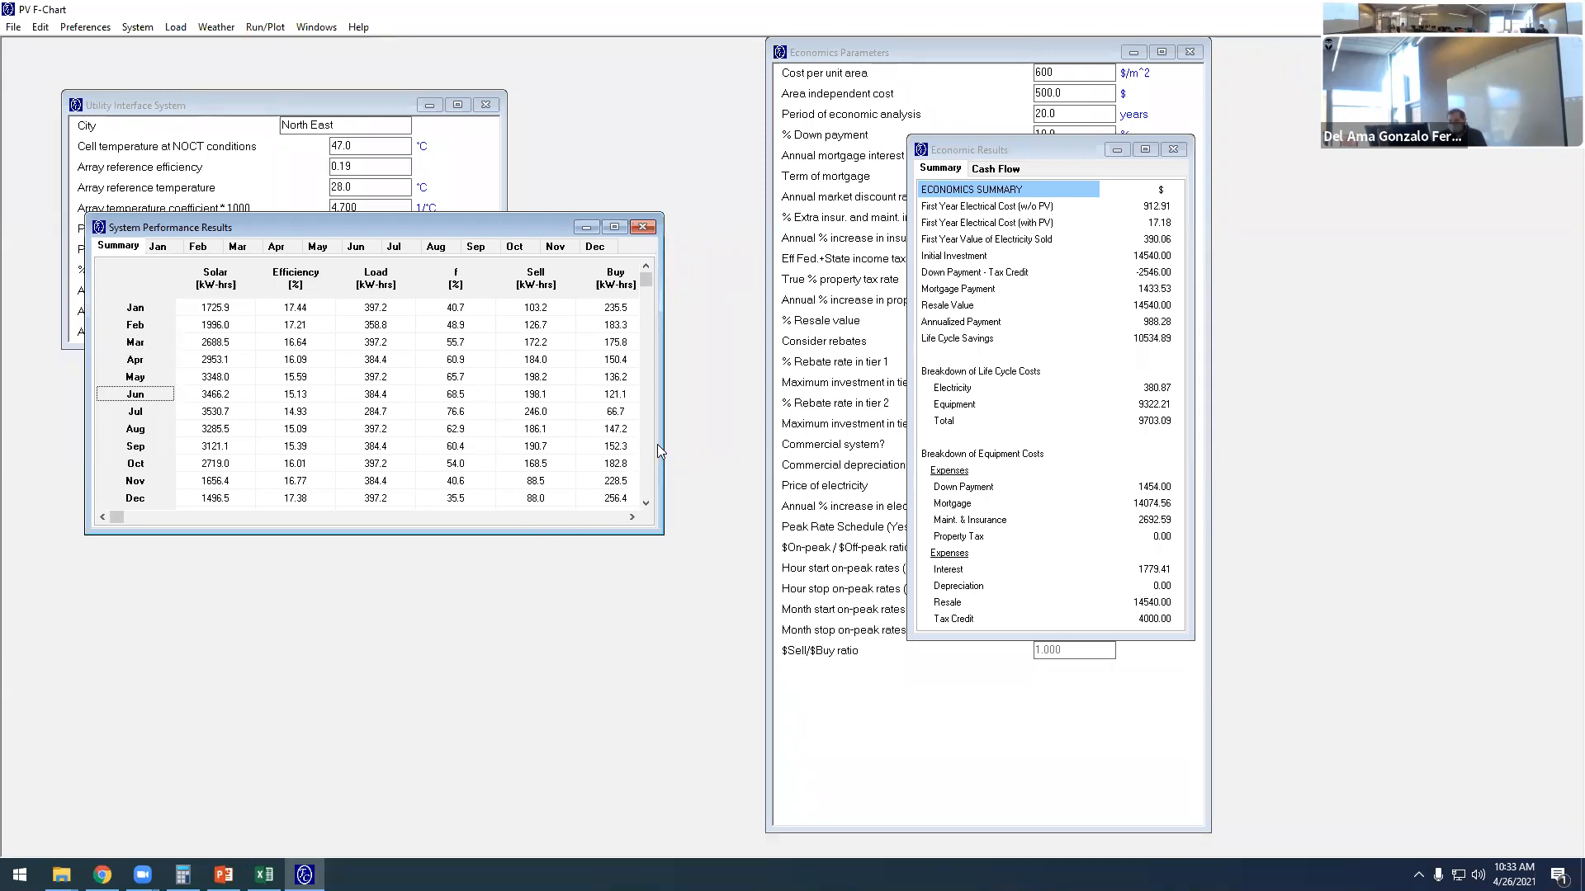
{"action": "scroll", "coordinate": [561, 374], "scroll_direction": "down", "scroll_amount": 4}
{"action": "left_click", "coordinate": [157, 246]}
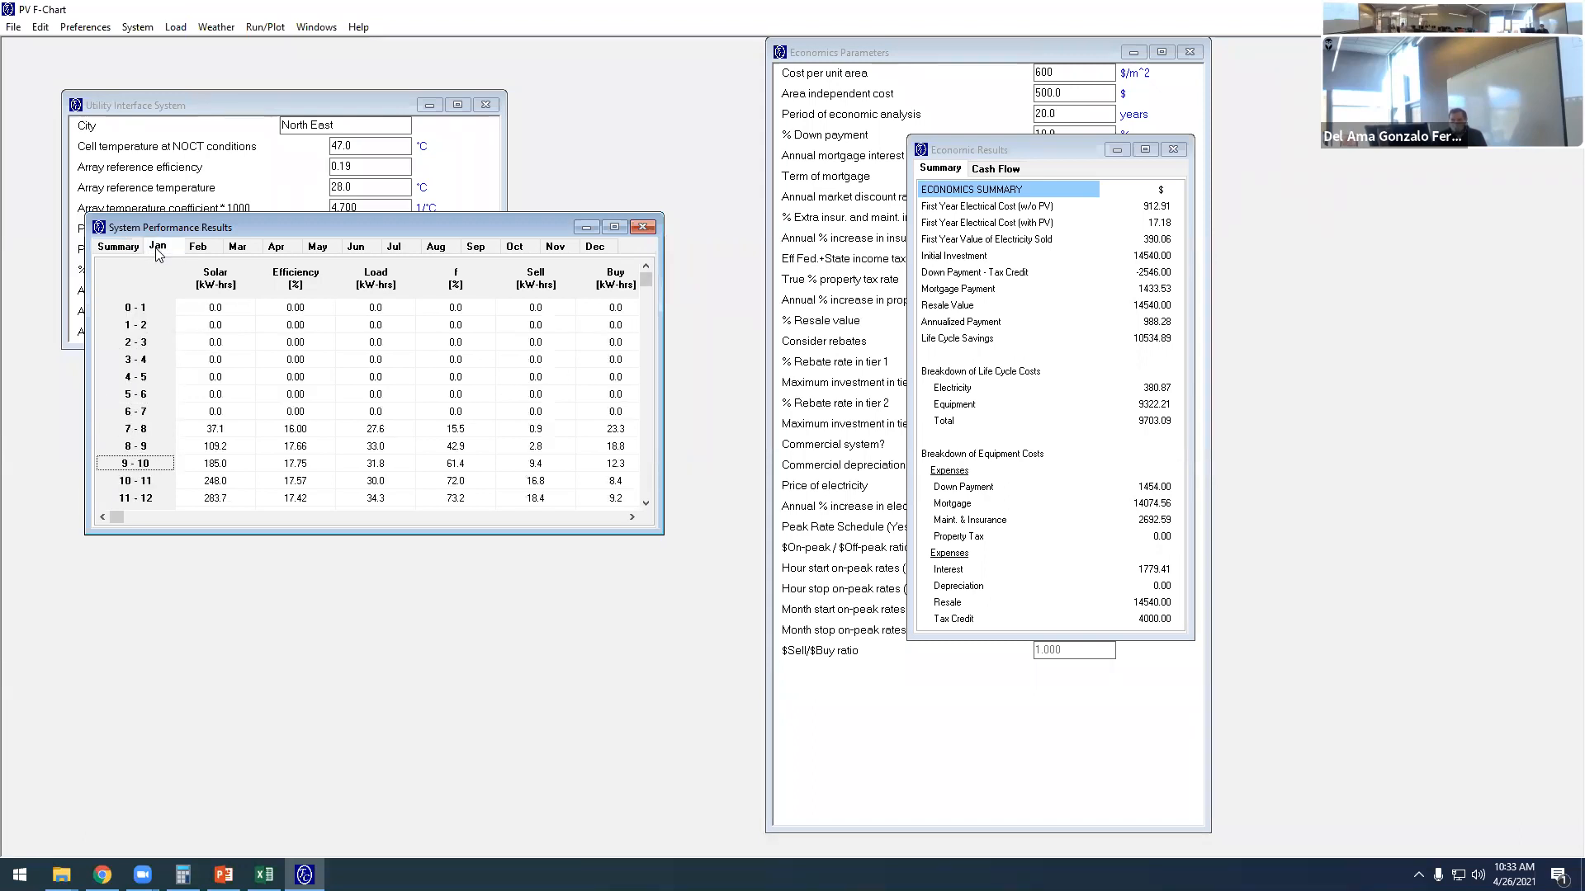
- Examine the hourly system performance results for January and July across the full day
{"action": "scroll", "coordinate": [297, 363], "scroll_direction": "down", "scroll_amount": 3}
{"action": "scroll", "coordinate": [307, 393], "scroll_direction": "up", "scroll_amount": 5}
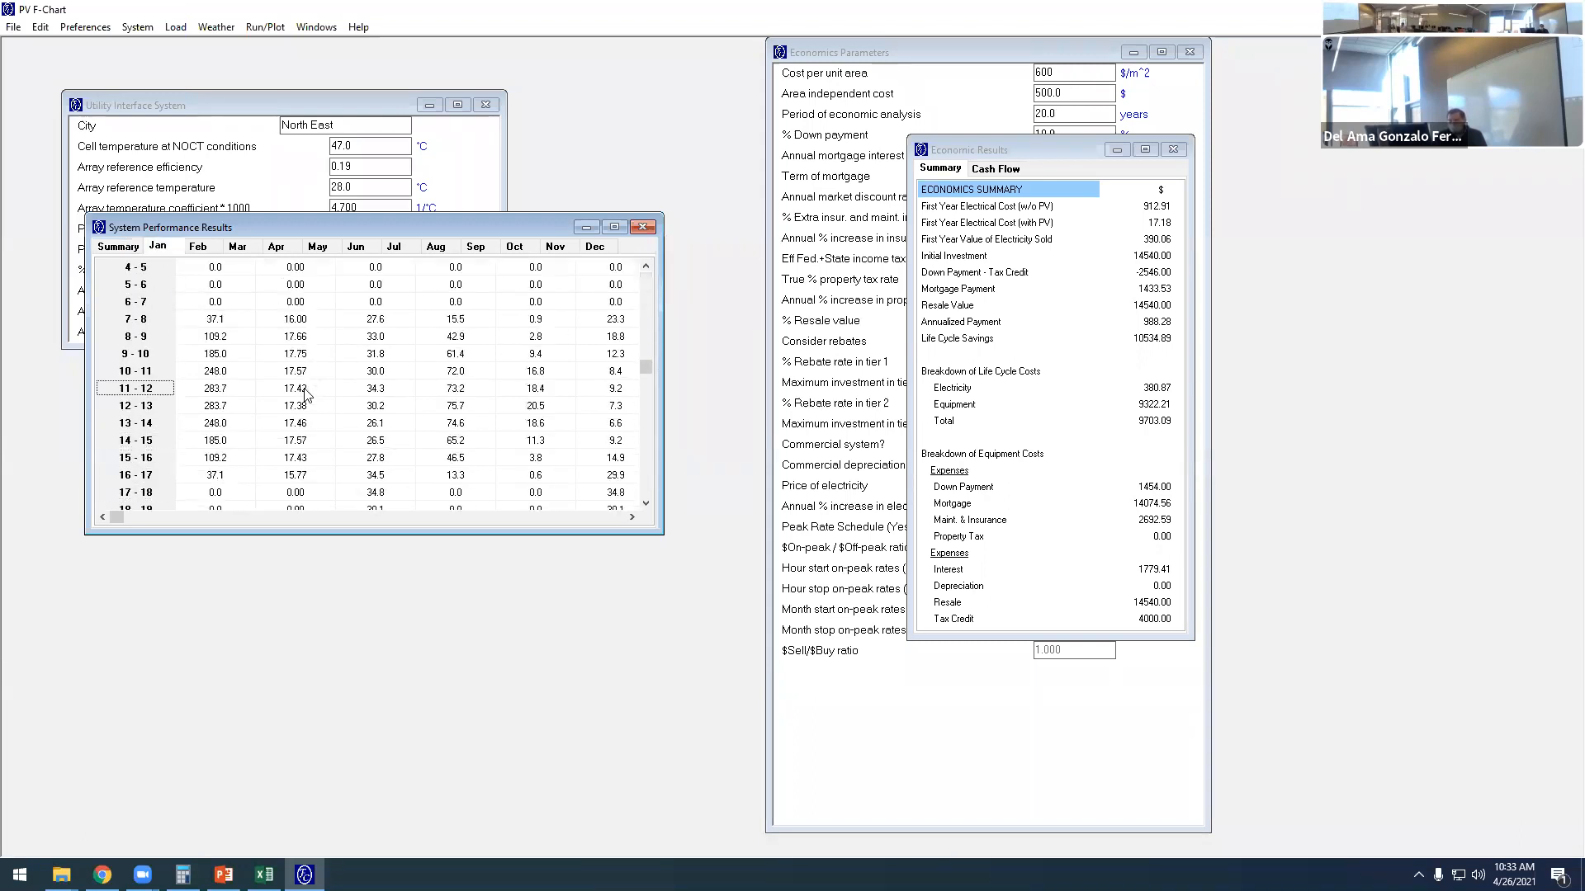
{"action": "scroll", "coordinate": [321, 367], "scroll_direction": "down", "scroll_amount": 5}
{"action": "left_click_drag", "start_coordinate": [643, 315], "coordinate": [627, 526]}
{"action": "scroll", "coordinate": [488, 396], "scroll_direction": "up", "scroll_amount": 3}
{"action": "left_click", "coordinate": [393, 247]}
{"action": "left_click_drag", "start_coordinate": [645, 410], "coordinate": [621, 291]}
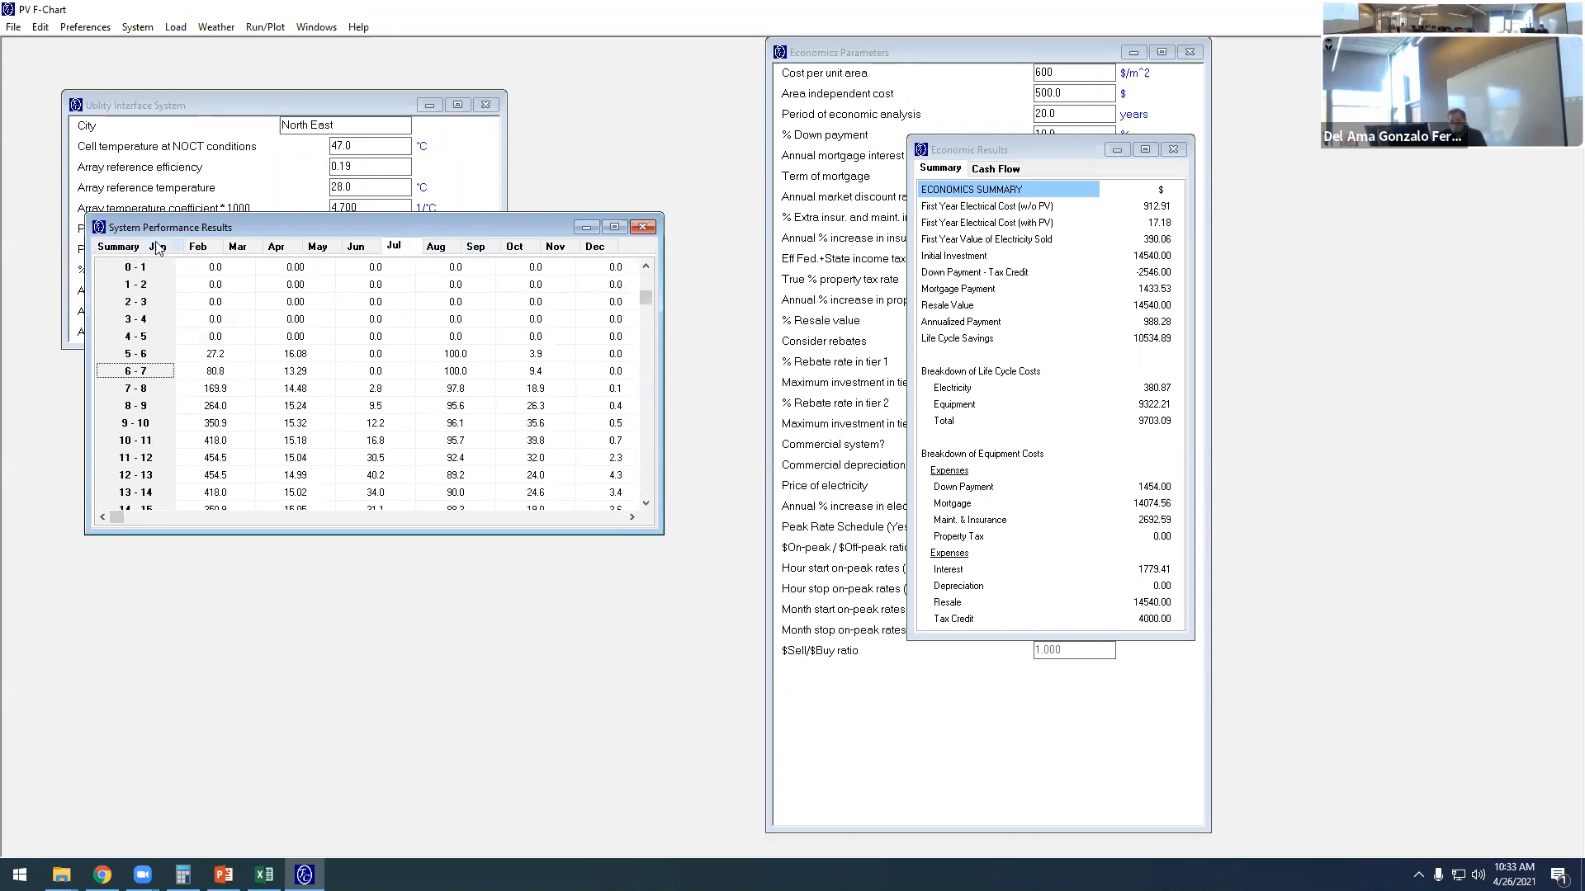
- Review the monthly system performance summary from January through the yearly totals
{"action": "left_click", "coordinate": [120, 247]}
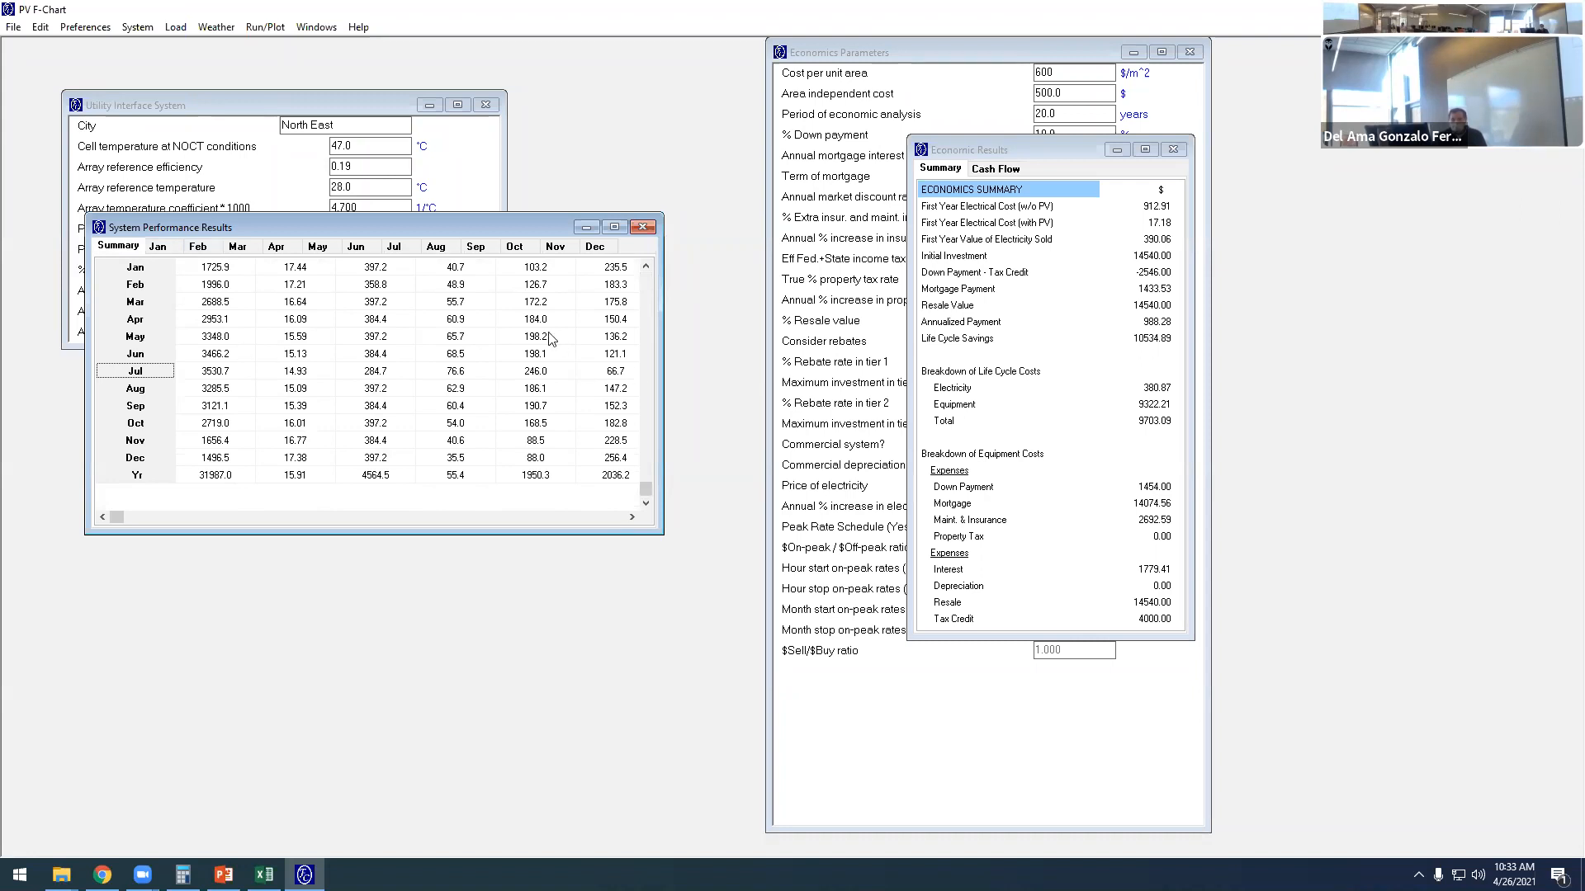
{"action": "scroll", "coordinate": [594, 507], "scroll_direction": "up", "scroll_amount": 2}
{"action": "left_click_drag", "start_coordinate": [648, 493], "coordinate": [648, 279]}
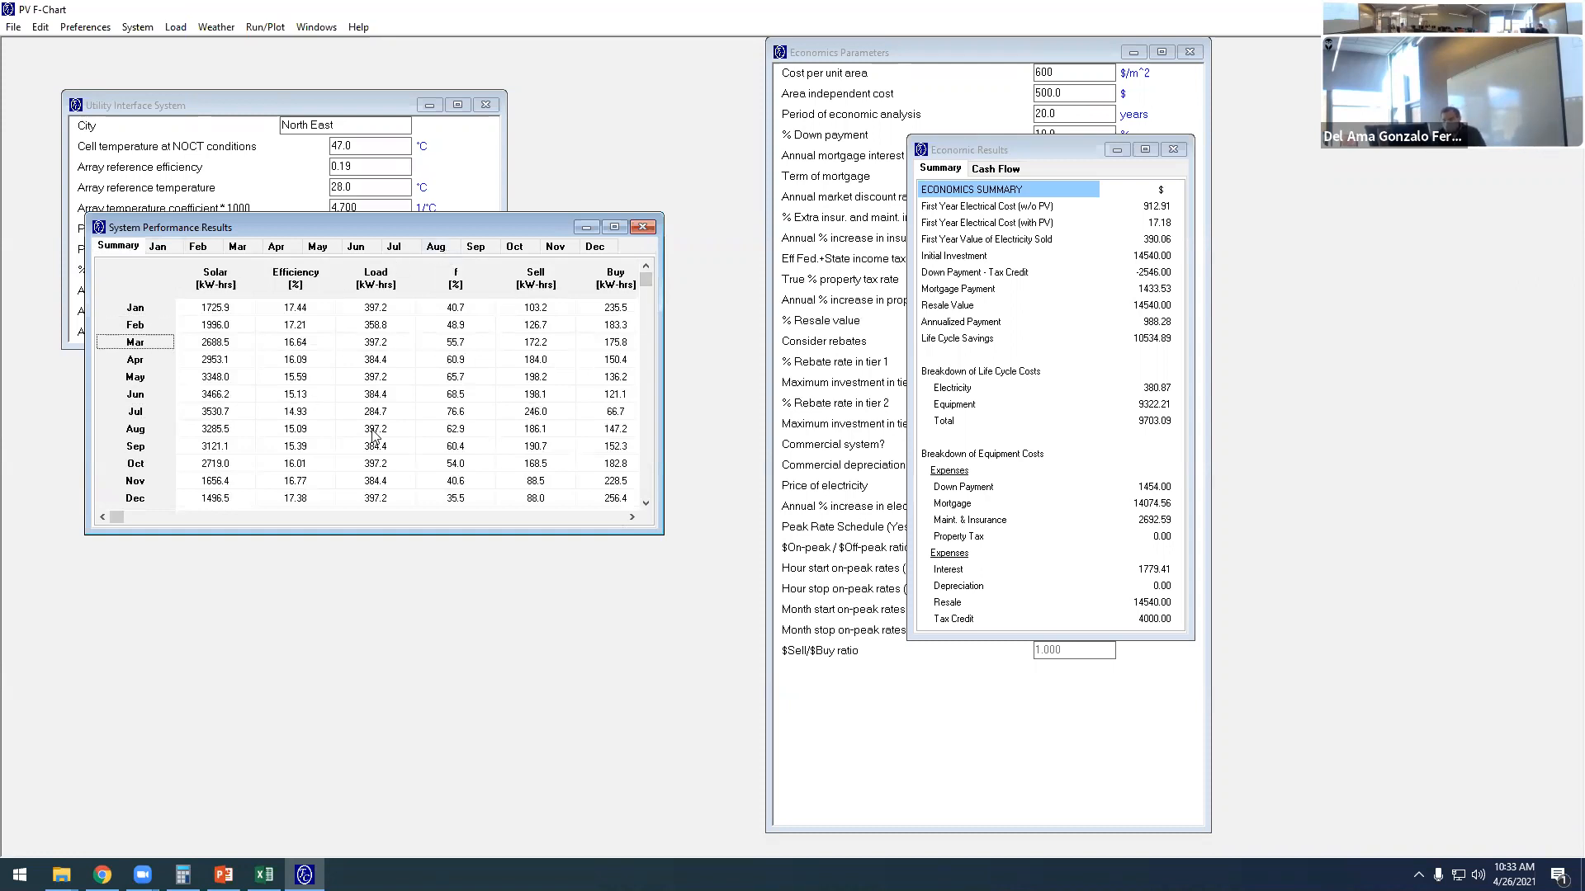
{"action": "left_click", "coordinate": [649, 499]}
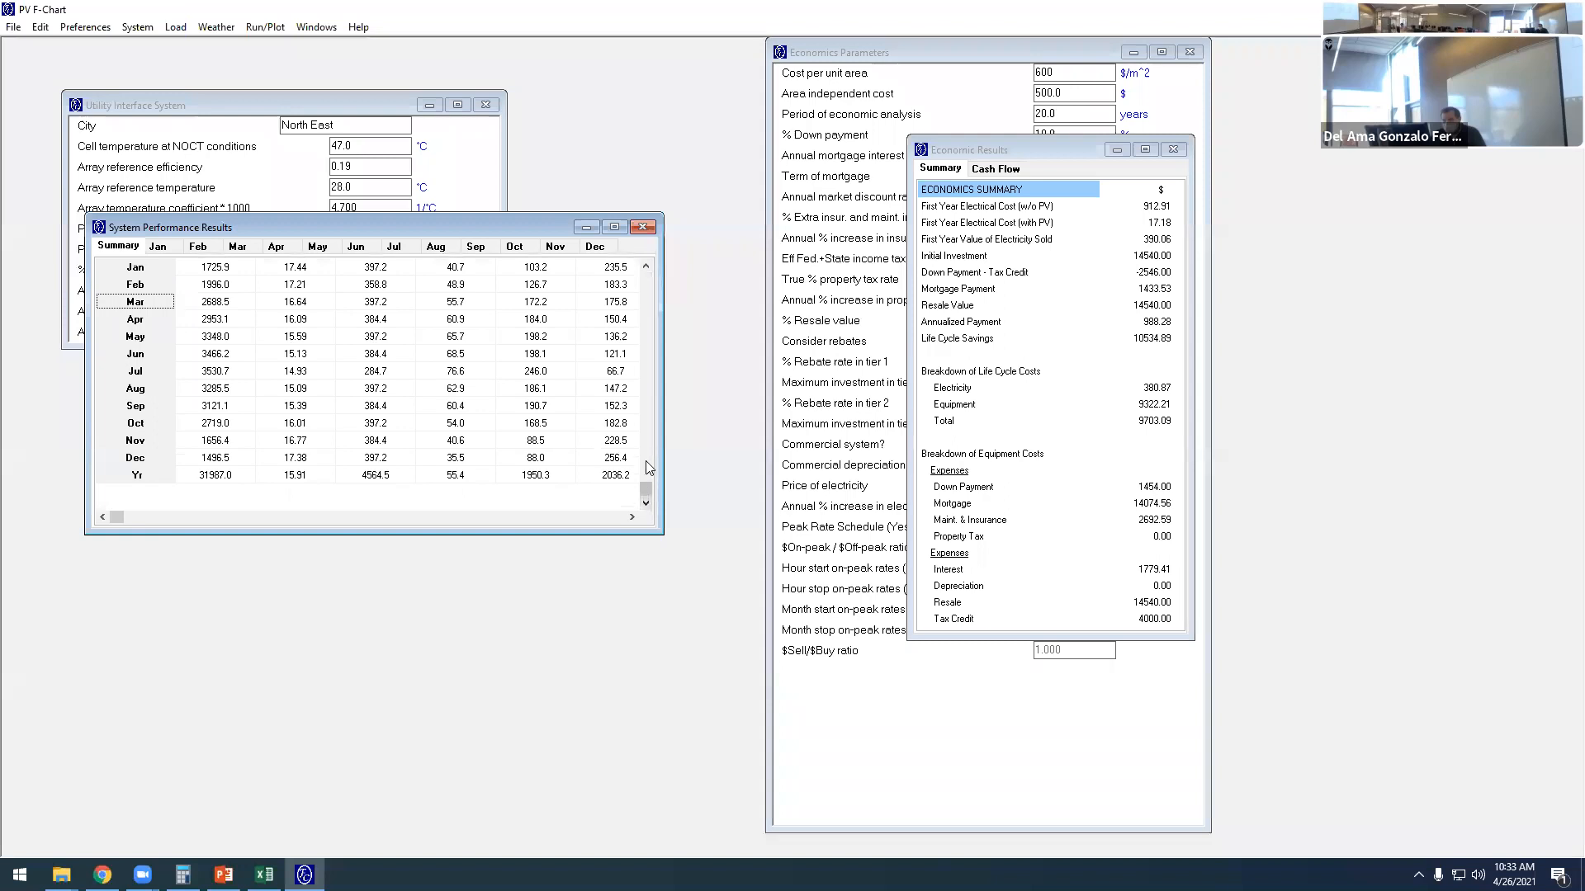
{"action": "left_click", "coordinate": [646, 266]}
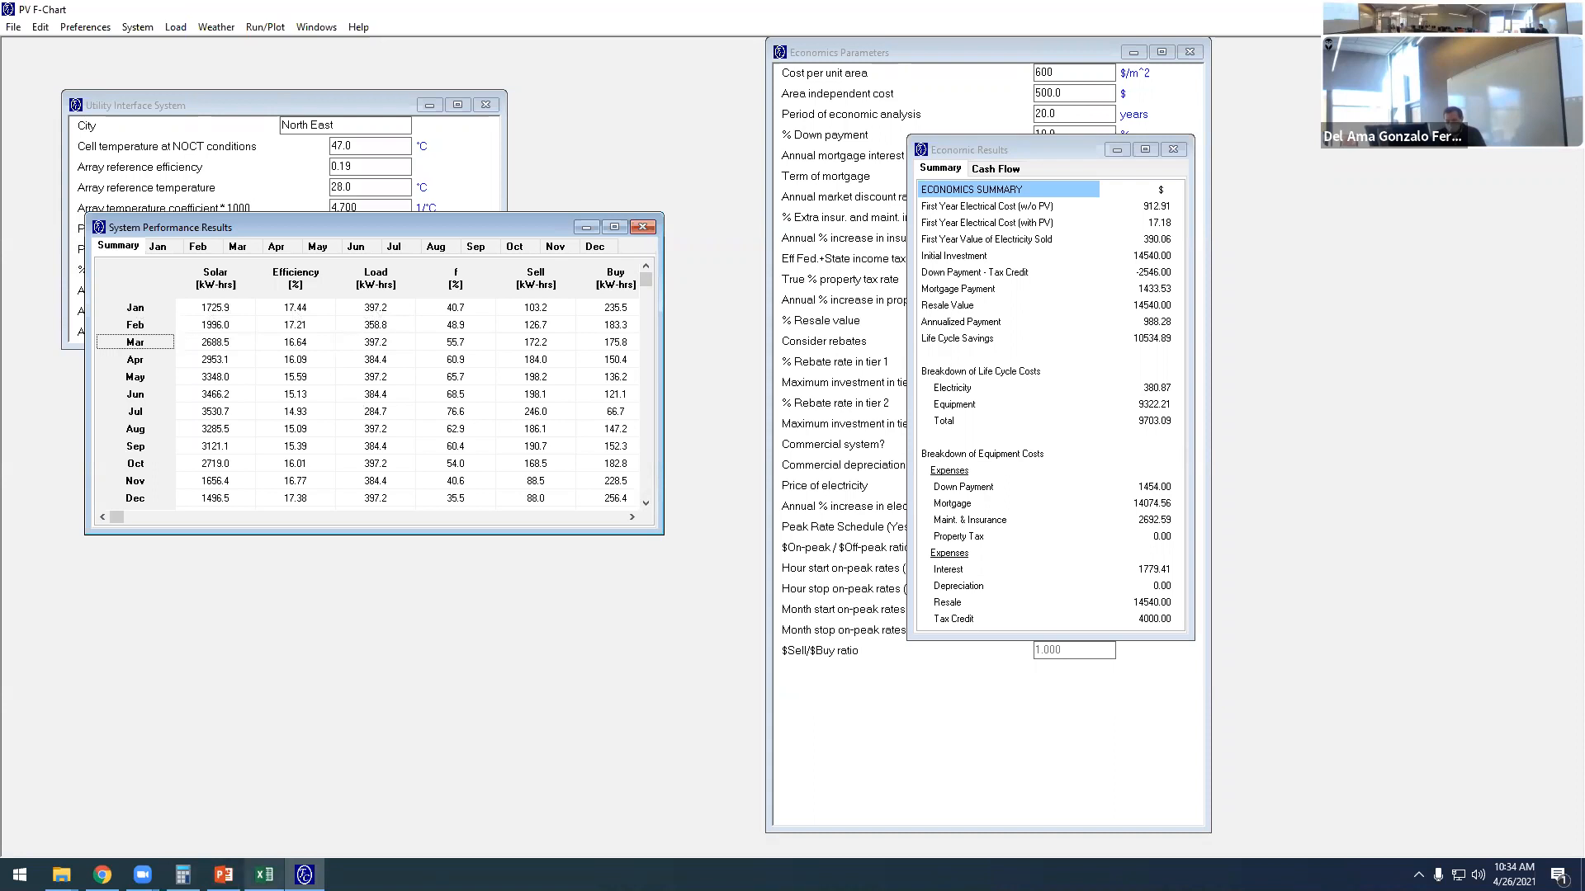
- Switch to the PowerPoint slides and compare slide 4's monthly electric loads with PV F-Chart's February and March loads
{"action": "left_click", "coordinate": [223, 874]}
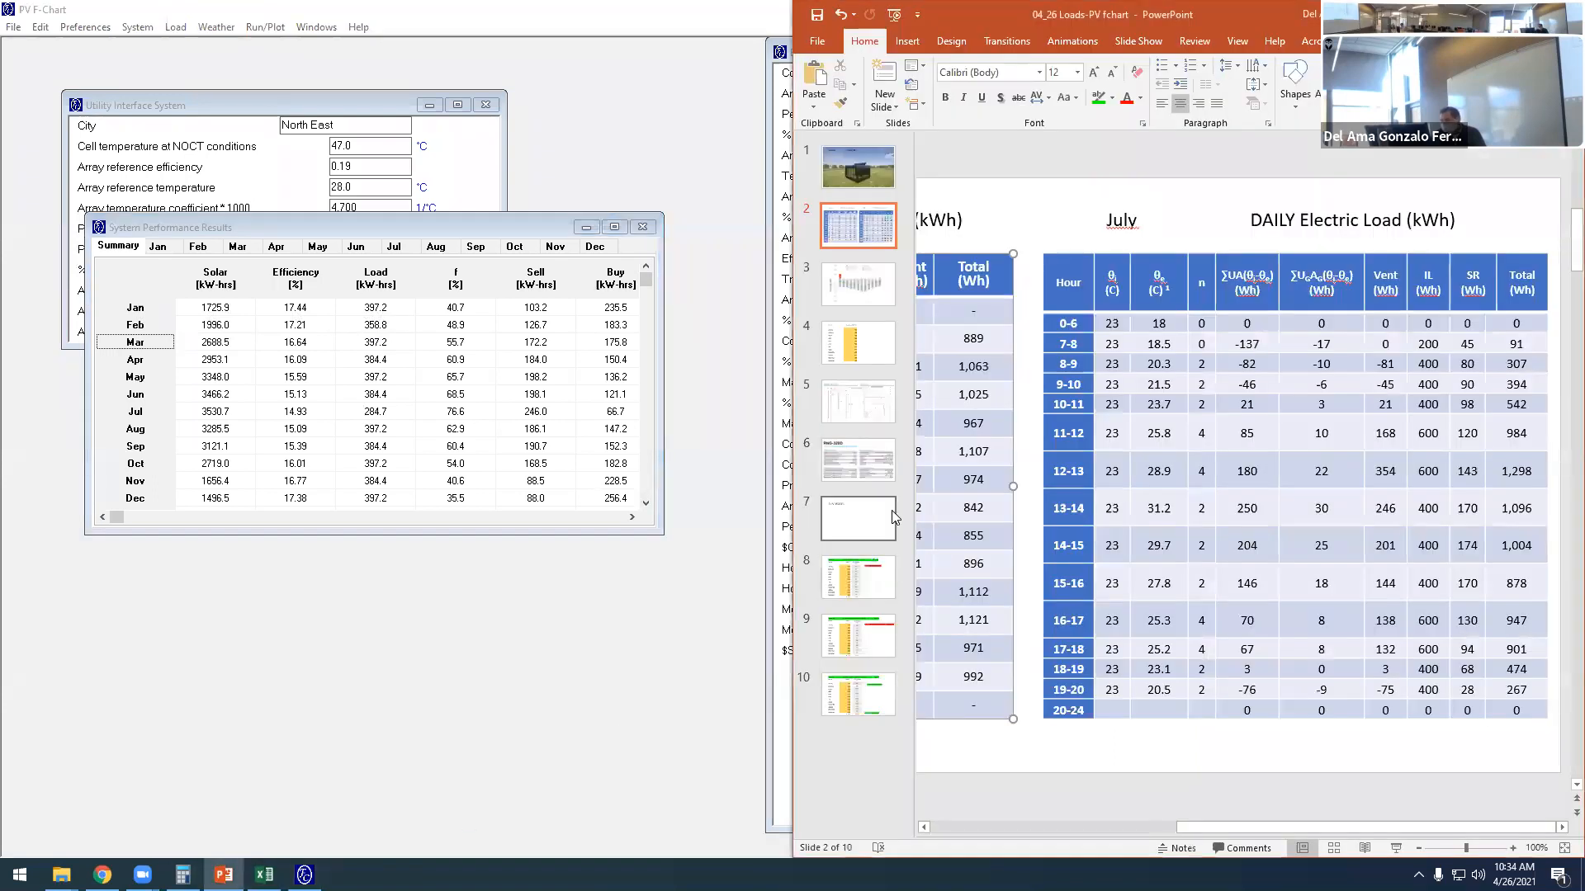
{"action": "left_click", "coordinate": [861, 336]}
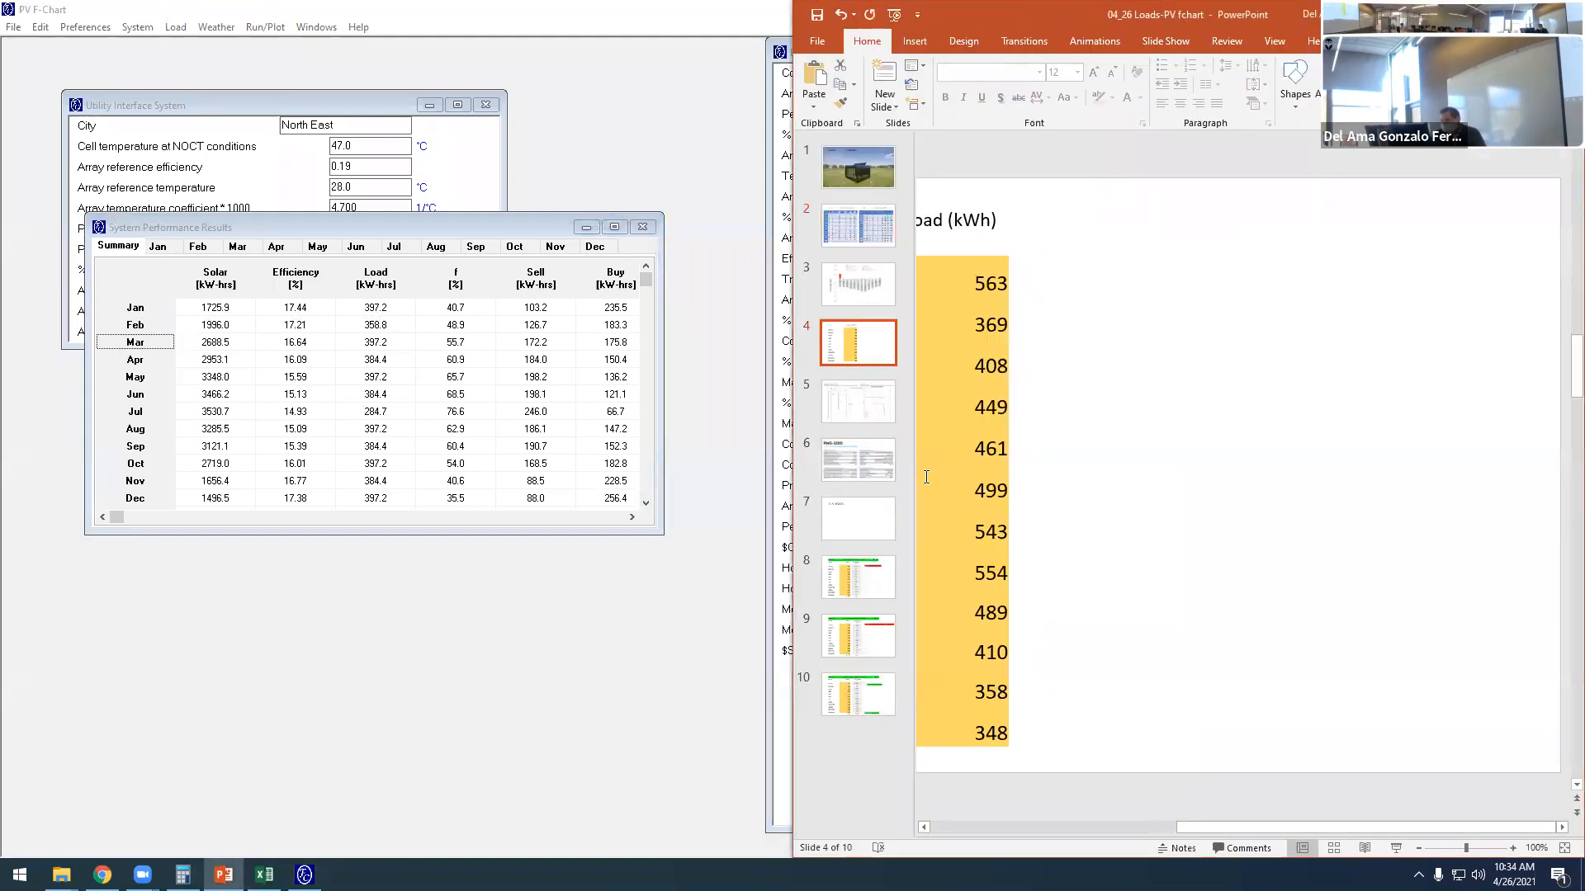
{"action": "left_click_drag", "start_coordinate": [1275, 828], "coordinate": [1171, 828]}
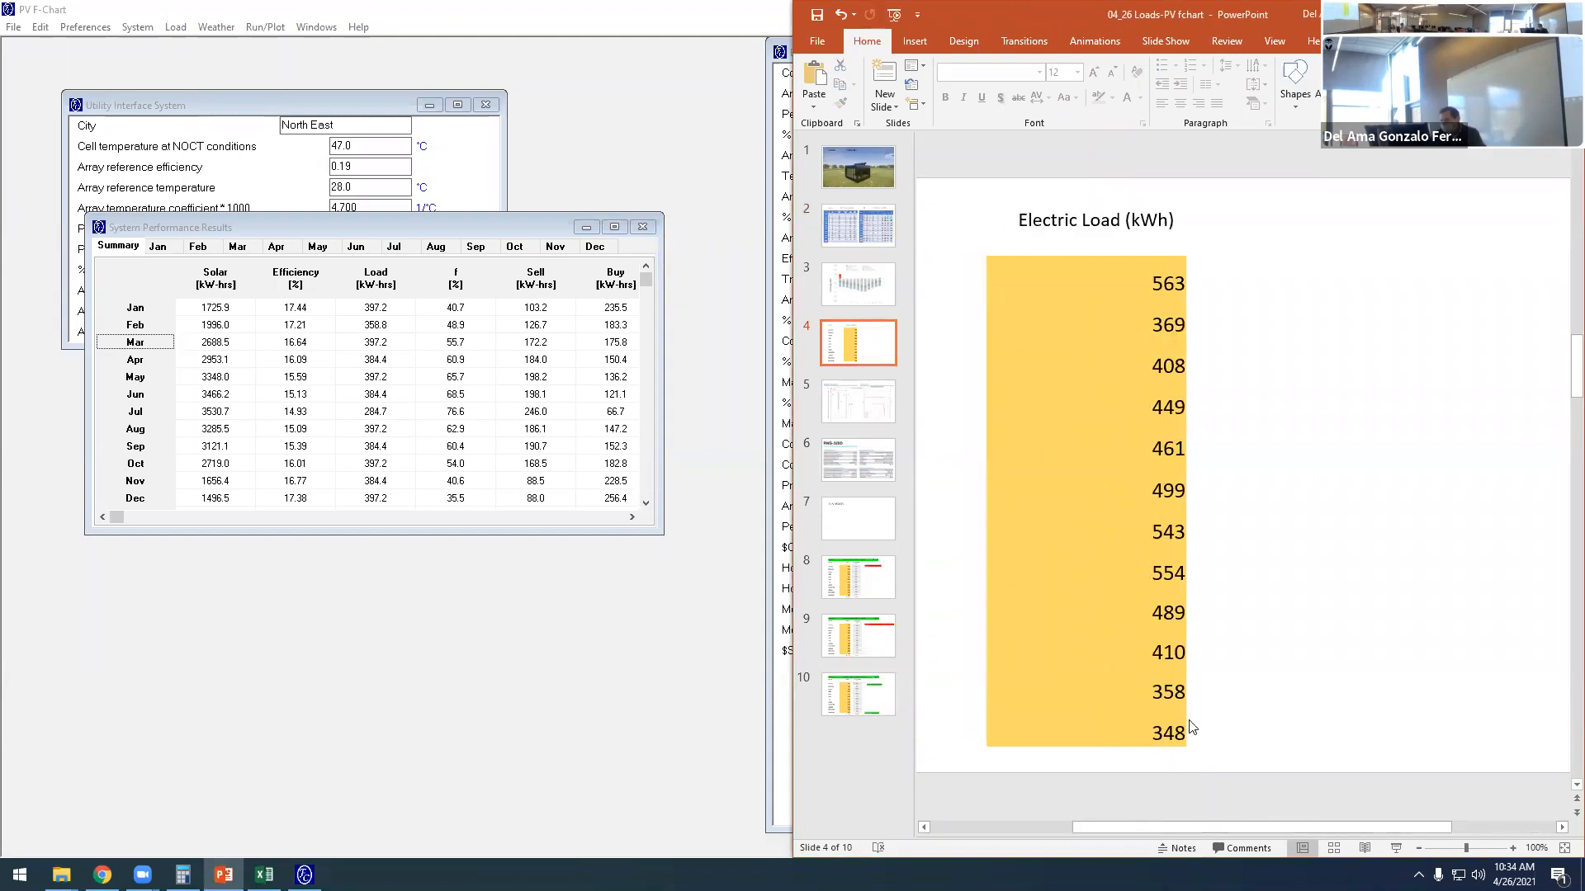
{"action": "scroll", "coordinate": [1283, 591], "scroll_direction": "down", "scroll_amount": 2, "text": "ctrl"}
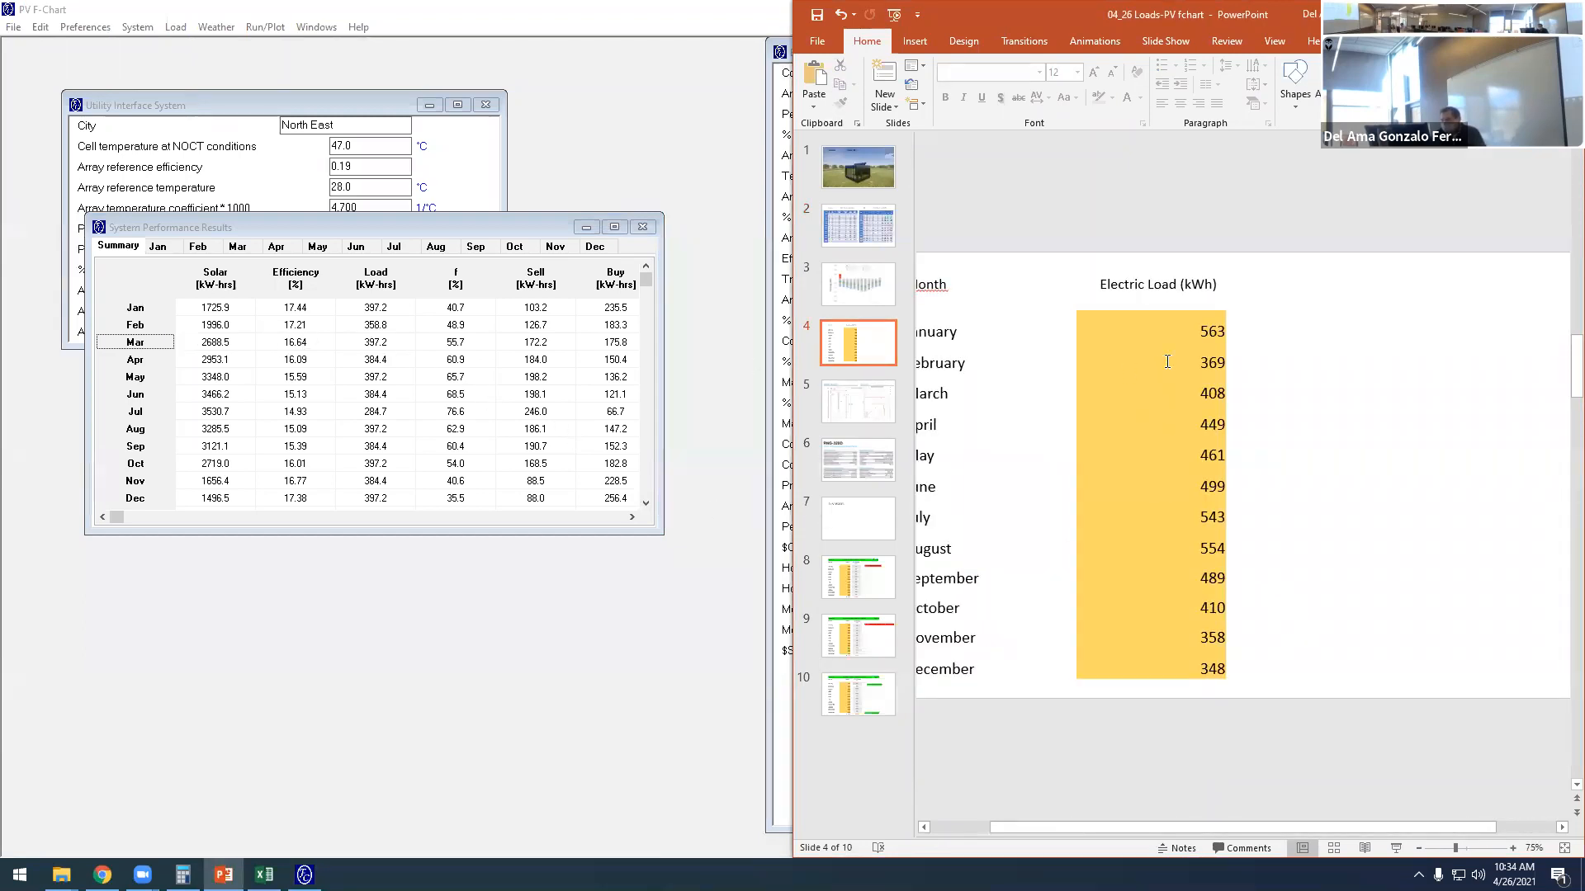
{"action": "double_click", "coordinate": [1201, 361]}
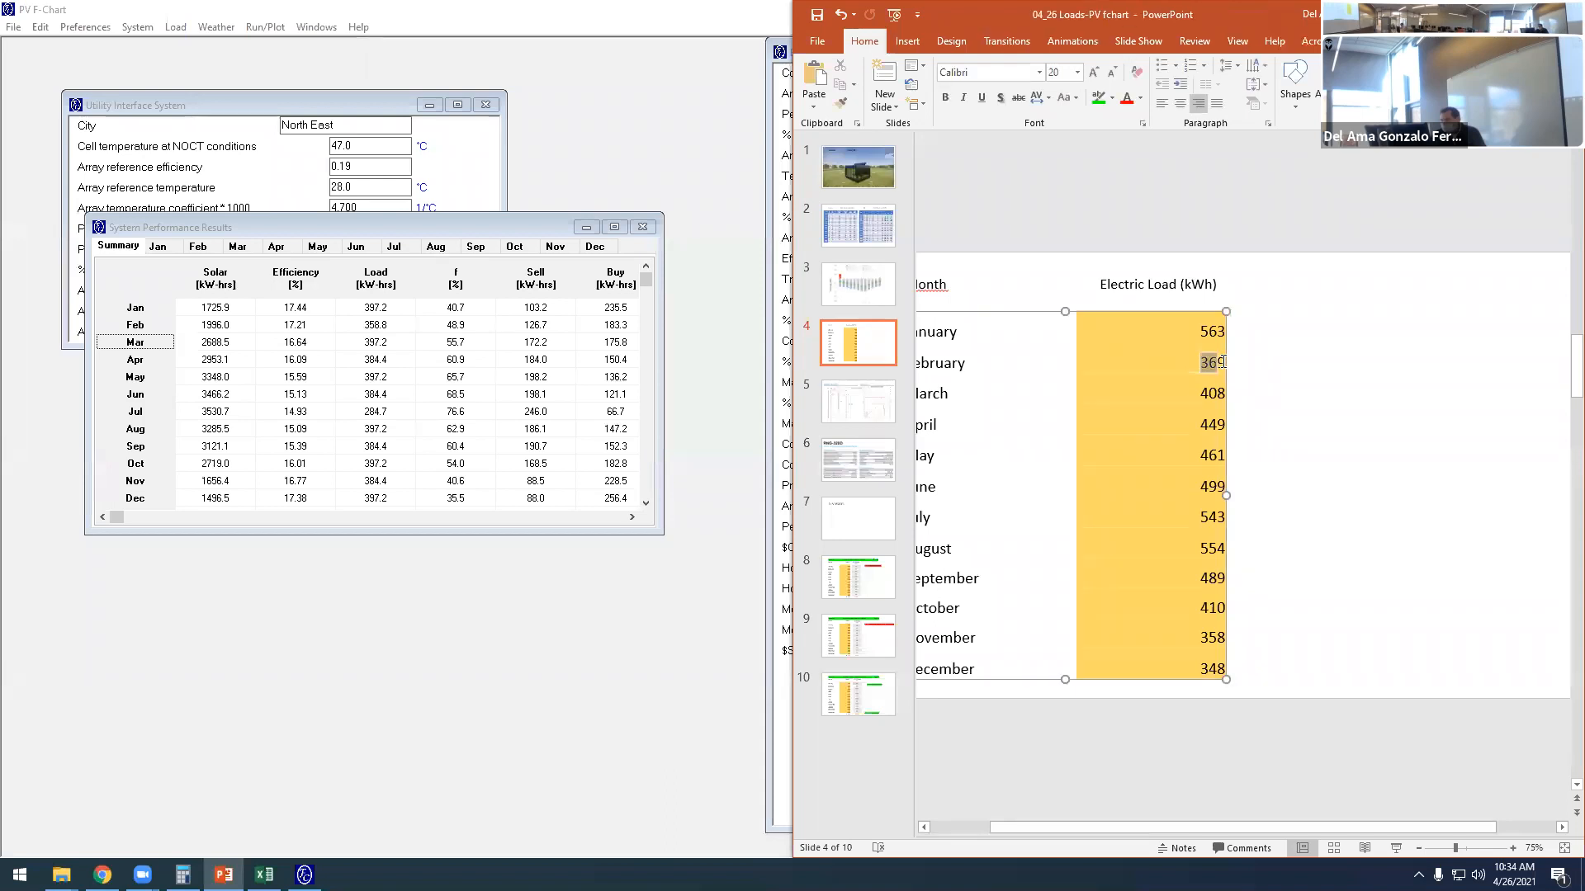
{"action": "left_click", "coordinate": [369, 326]}
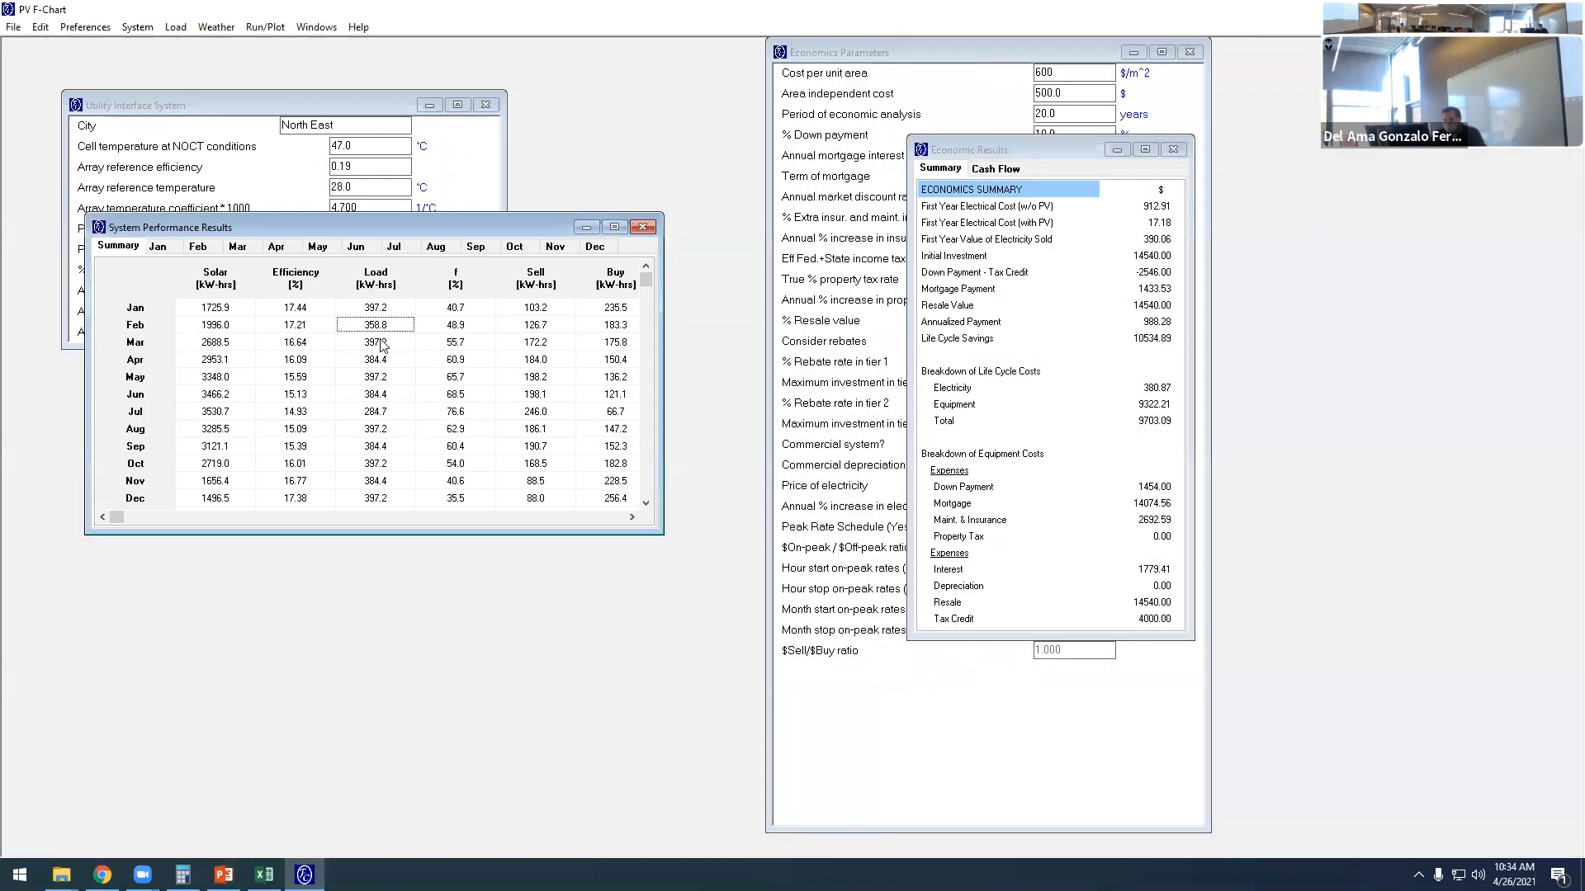
{"action": "left_click", "coordinate": [377, 342]}
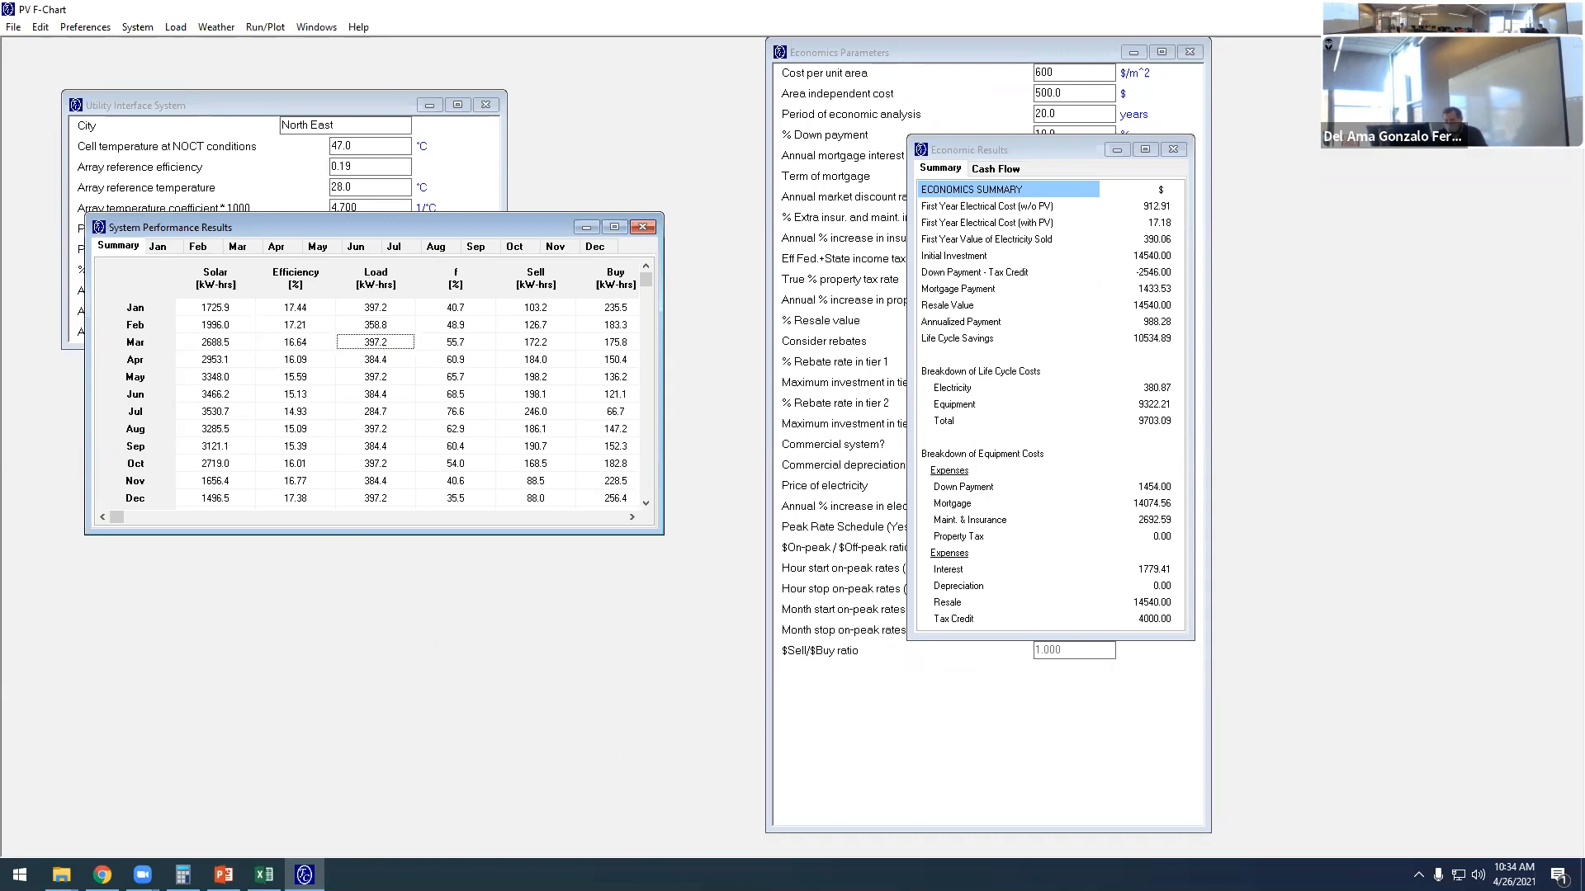
{"action": "left_click", "coordinate": [223, 875]}
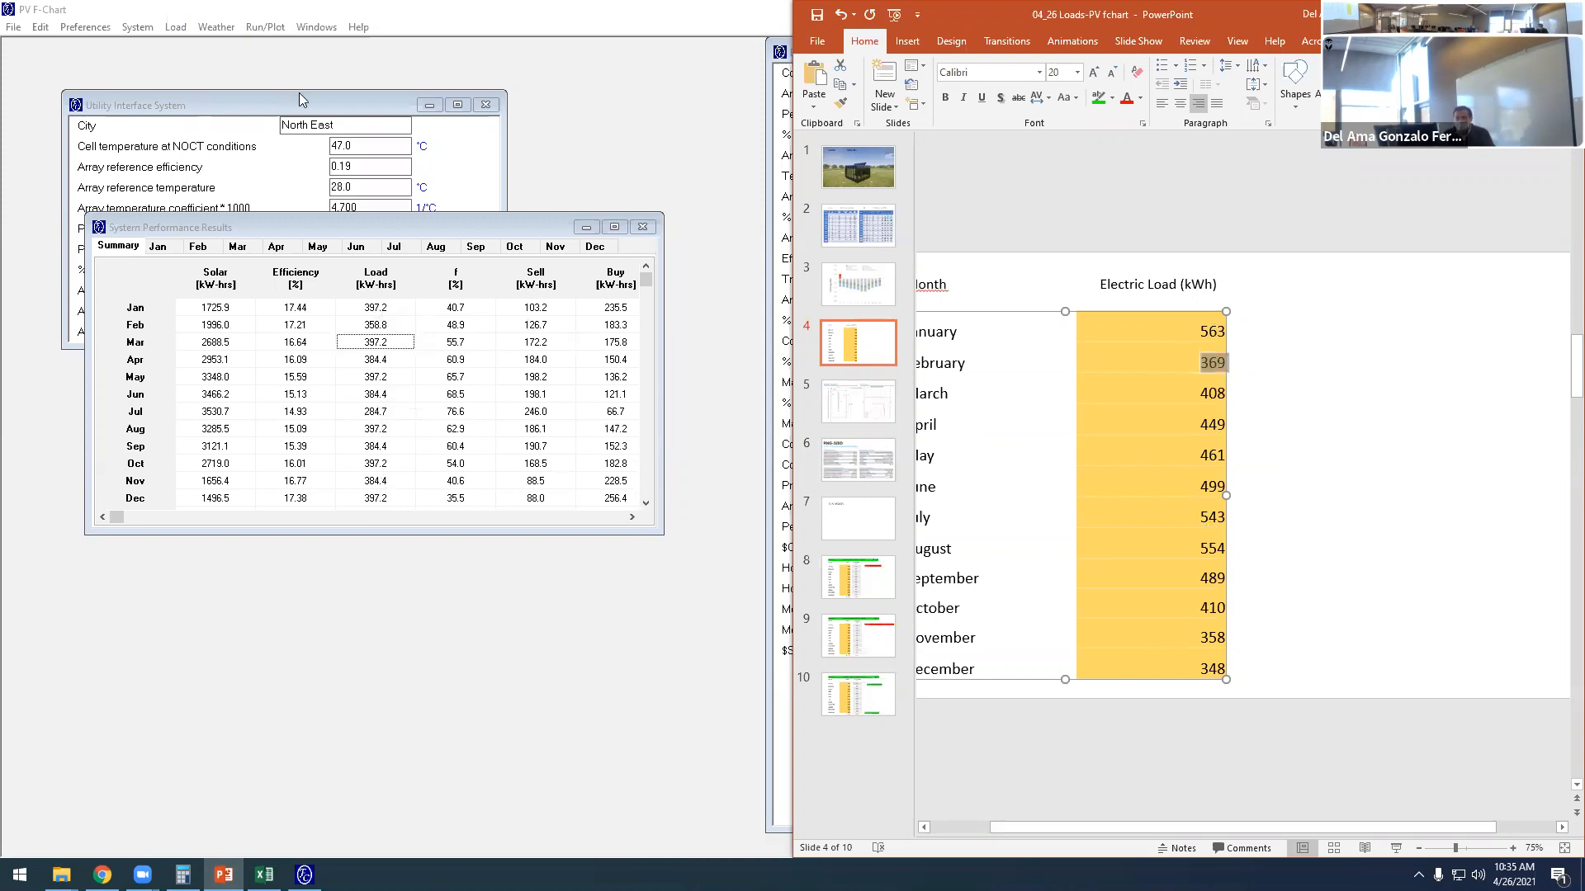
- Edit the July load in PV F-Chart, setting 7-8 to 700, 8-9 to 600, 9-10 to 900, 10-11 to 980 and 11-12 to 1200 W
{"action": "left_click", "coordinate": [175, 30]}
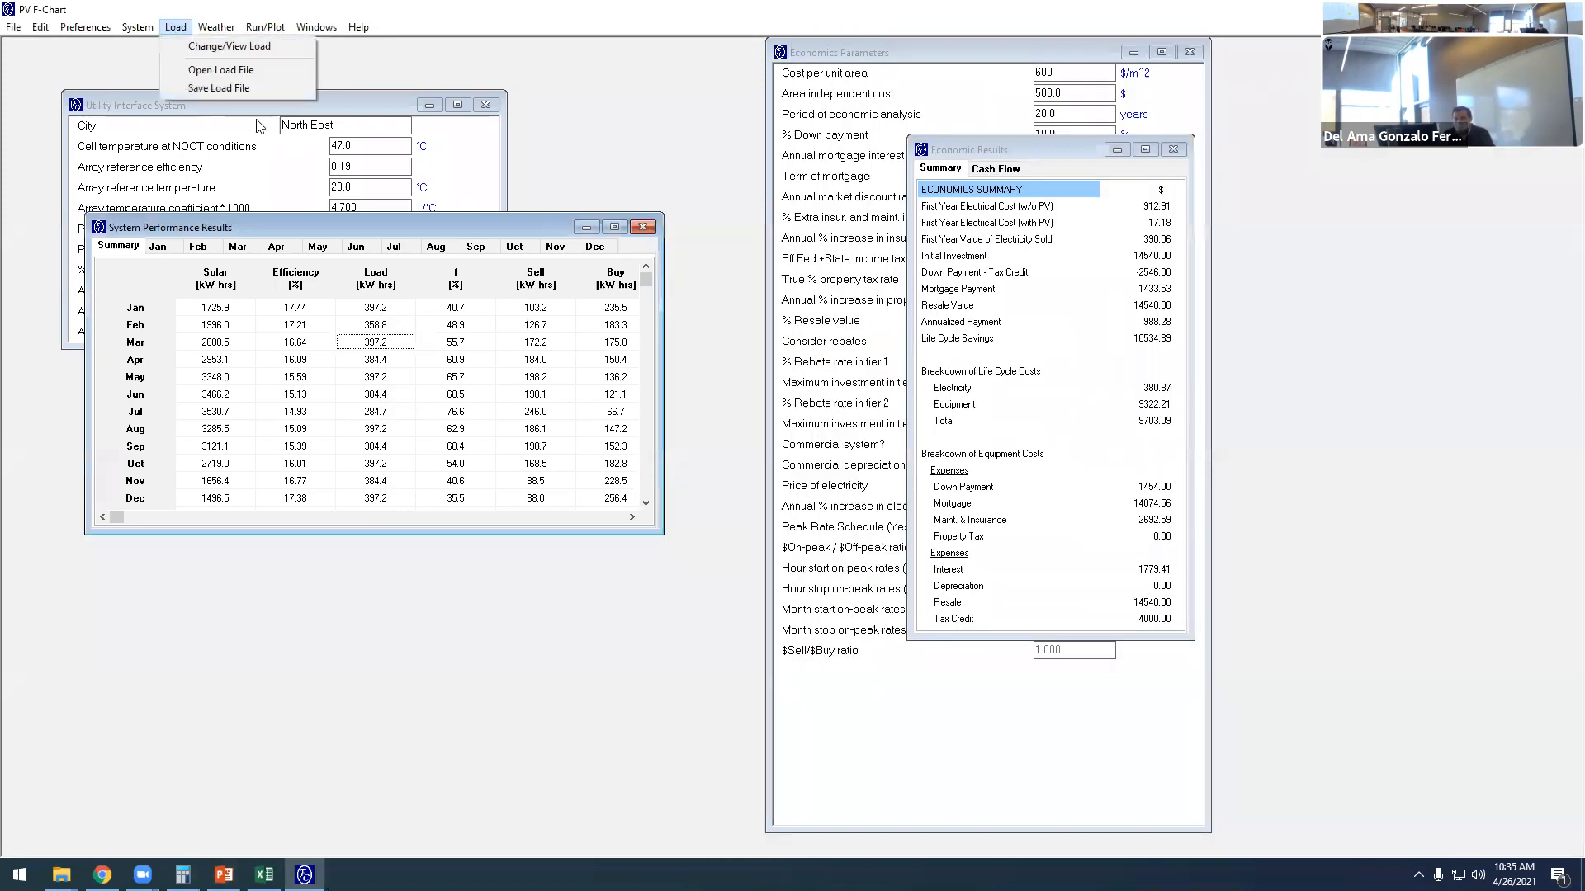
{"action": "left_click", "coordinate": [236, 48]}
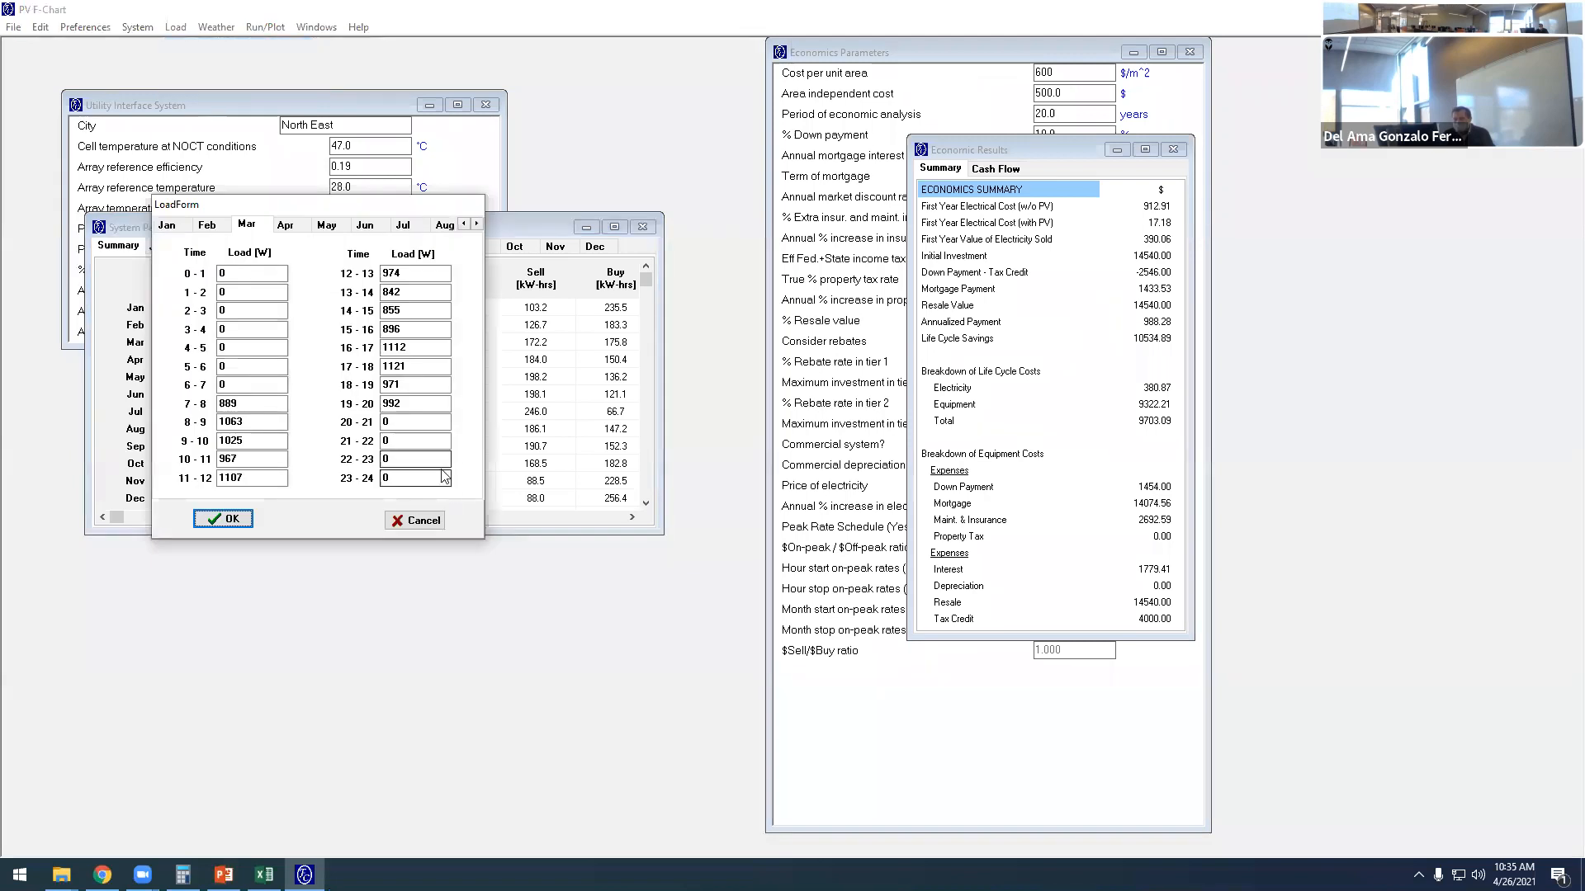
{"action": "left_click", "coordinate": [404, 227]}
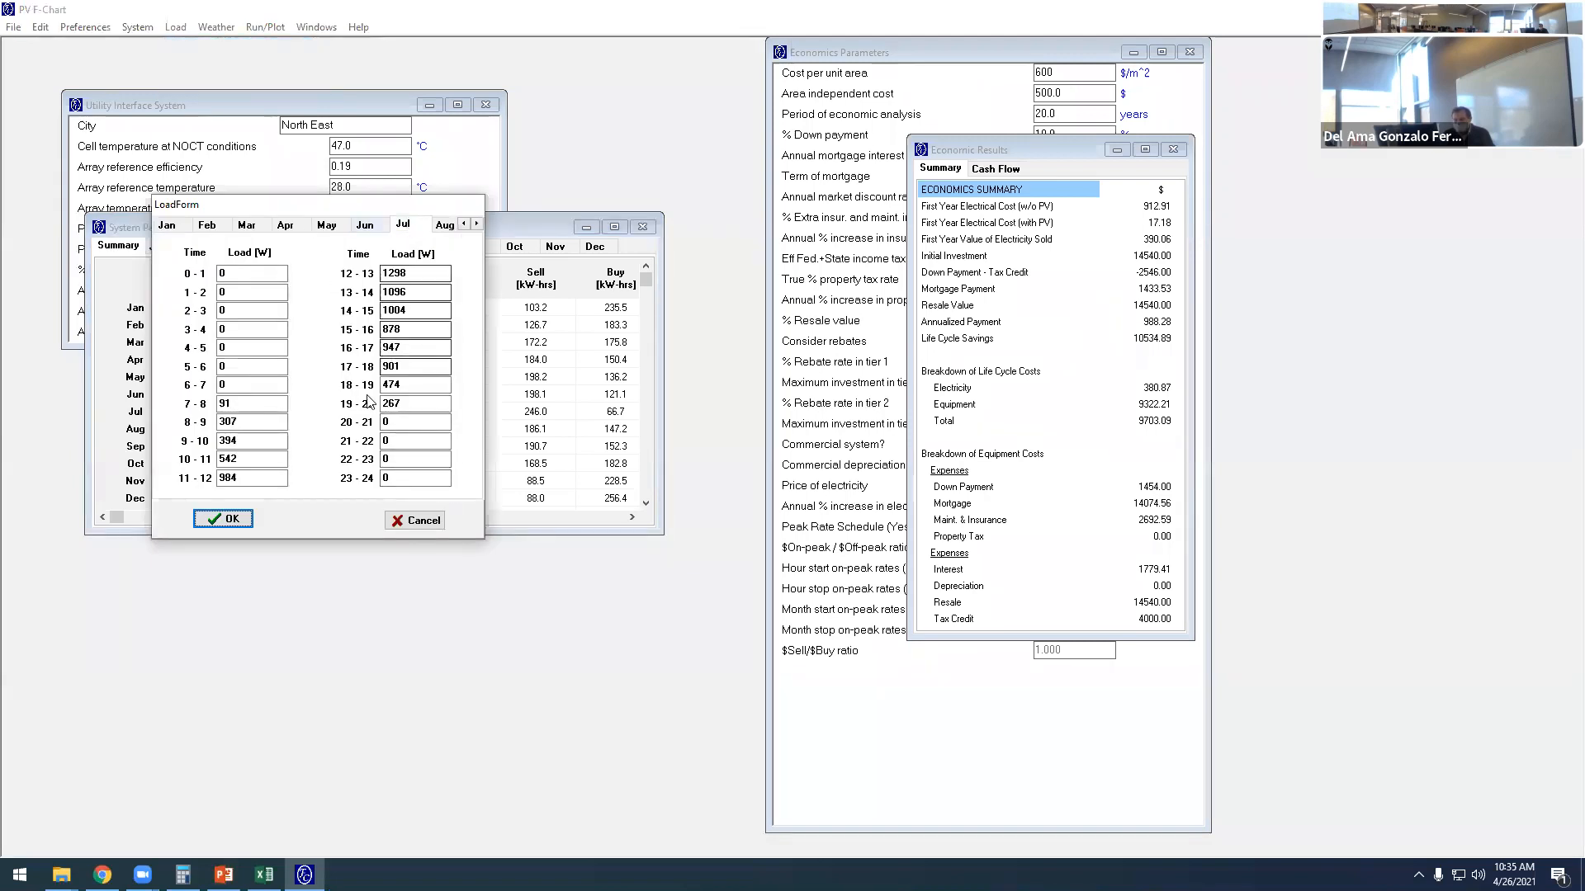
{"action": "left_click_drag", "start_coordinate": [244, 405], "coordinate": [209, 406]}
{"action": "type", "text": "700"}
{"action": "key", "text": "Tab"}
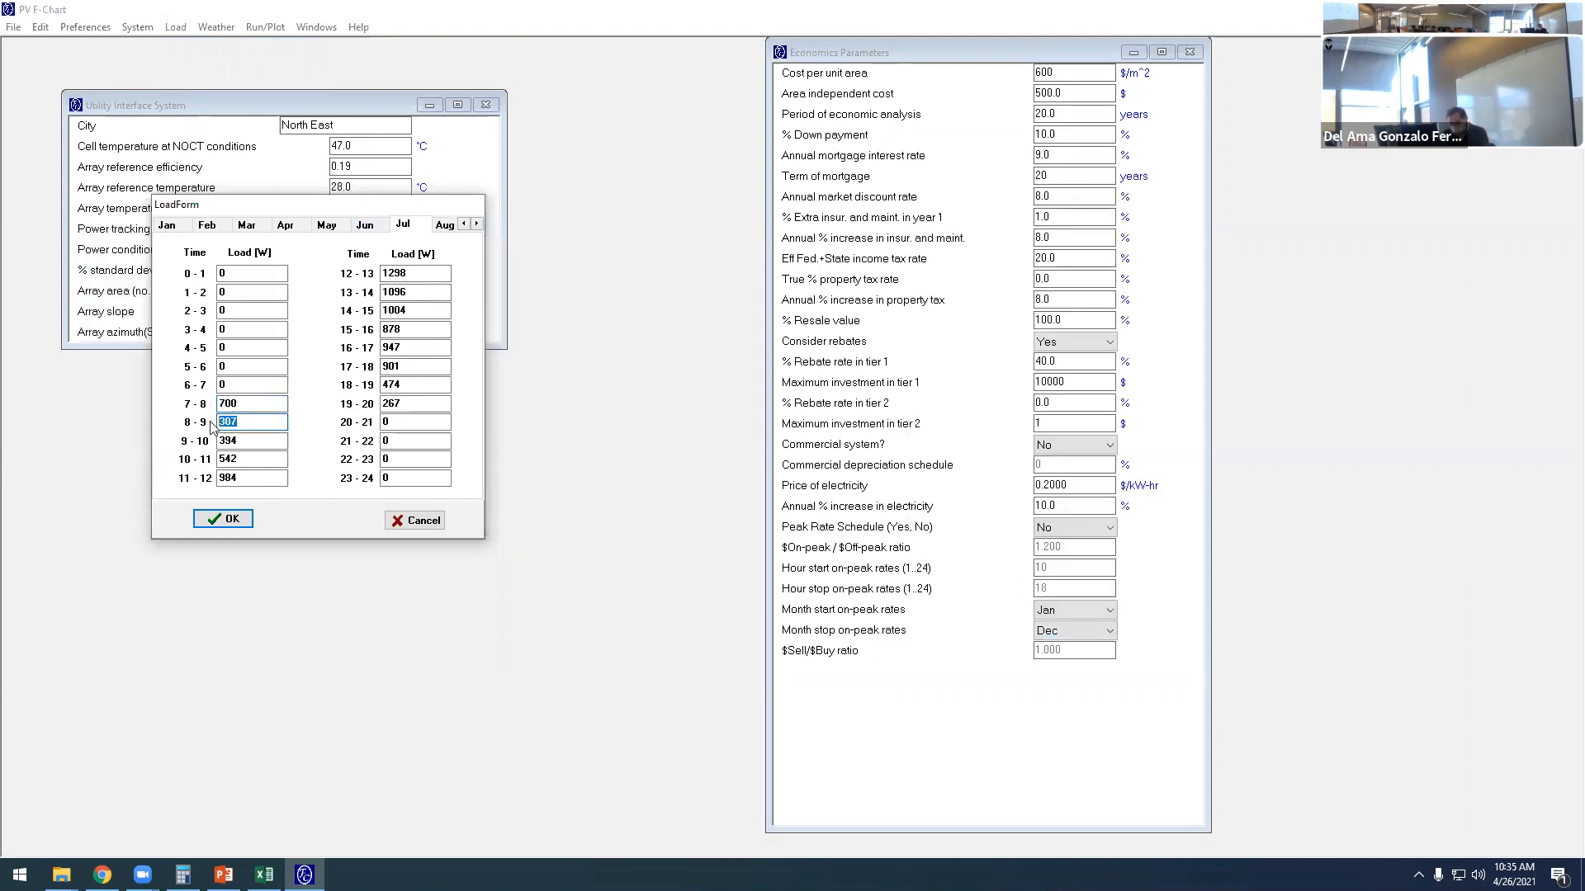
{"action": "type", "text": "600"}
{"action": "key", "text": "Tab"}
{"action": "type", "text": "900"}
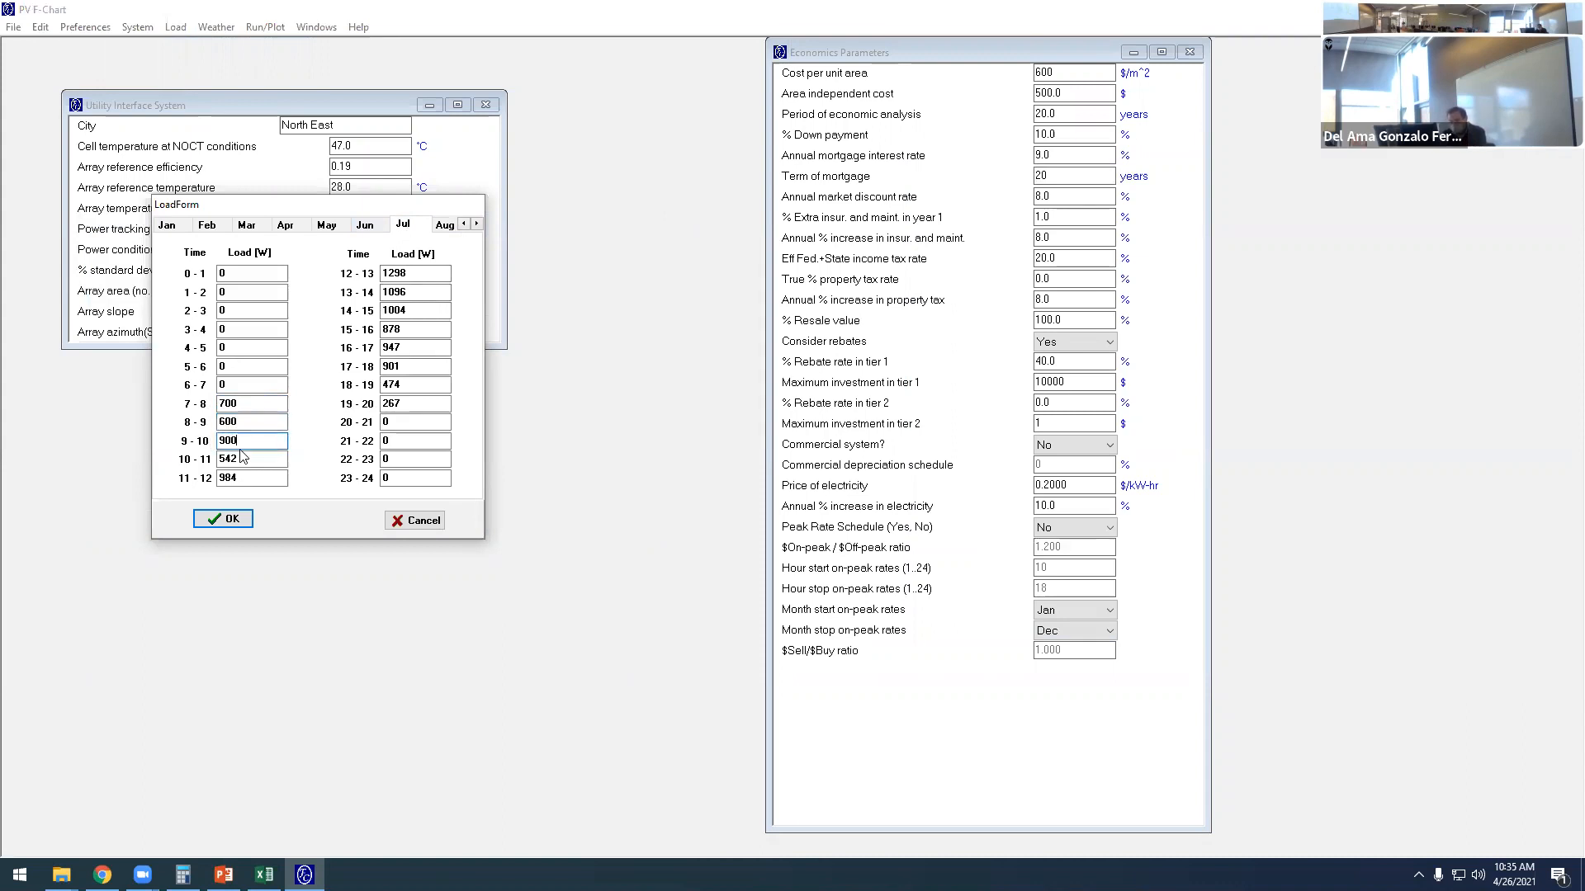
{"action": "key", "text": "Tab"}
{"action": "type", "text": "980"}
{"action": "key", "text": "Tab"}
{"action": "type", "text": "1200"}
- Set July's afternoon loads: 12-13 to 1300, 13-14 to 1400, 14-15 to 1300, 15-16 to 1200 and 16-17 to 1200 W
{"action": "key", "text": "Tab"}
{"action": "type", "text": "1300"}
{"action": "key", "text": "Tab"}
{"action": "type", "text": "1400"}
{"action": "key", "text": "Tab"}
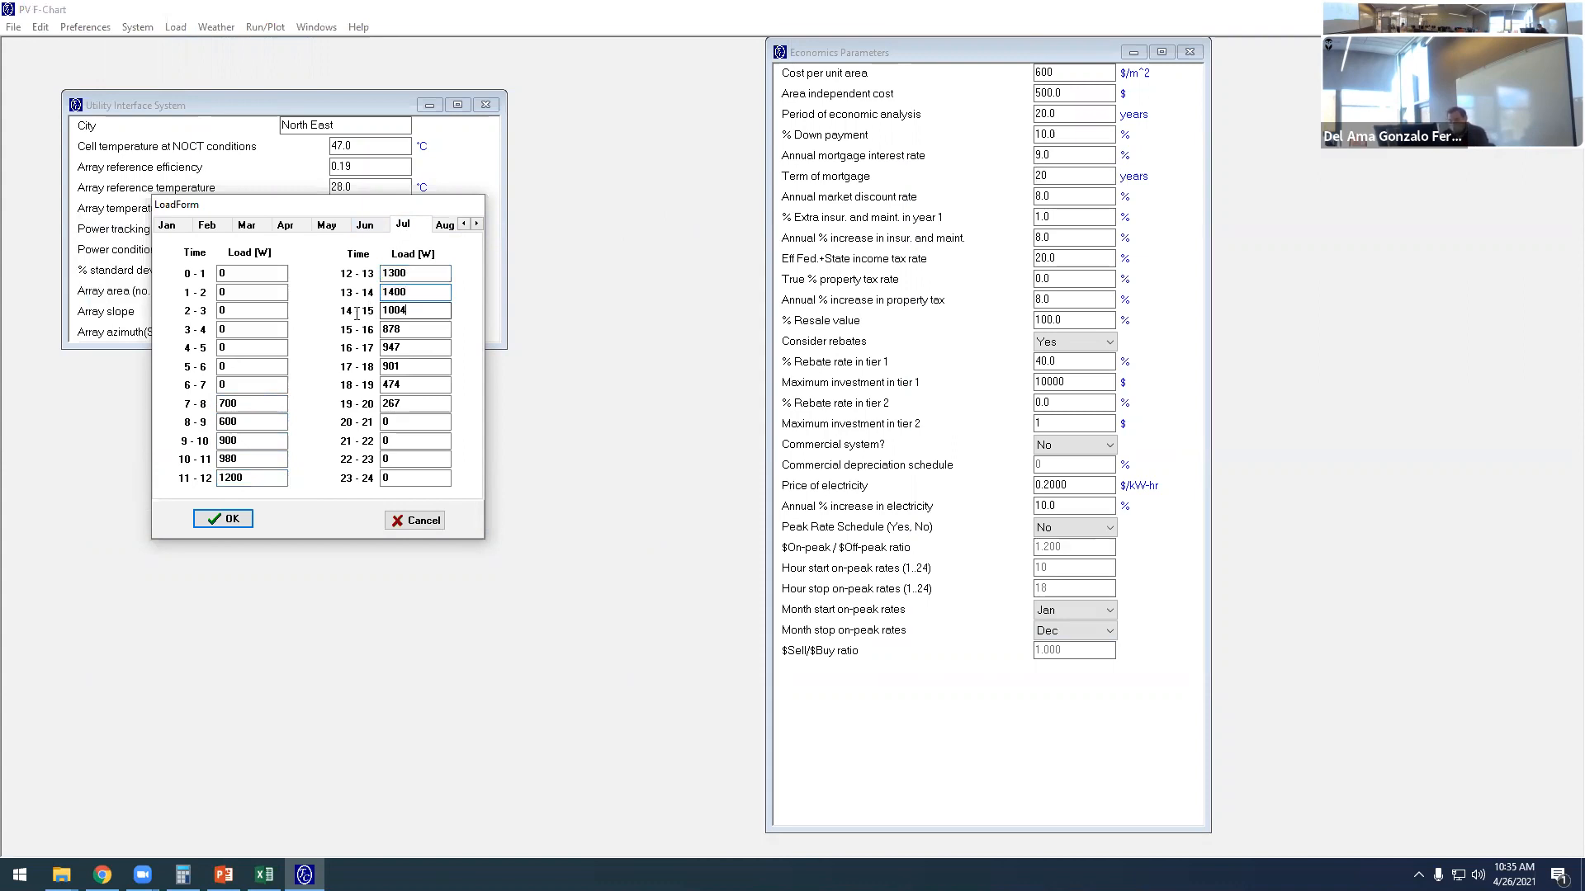
{"action": "type", "text": "1300"}
{"action": "key", "text": "Tab"}
{"action": "type", "text": "1200"}
{"action": "key", "text": "Tab"}
{"action": "type", "text": "1200"}
{"action": "key", "text": "Tab"}
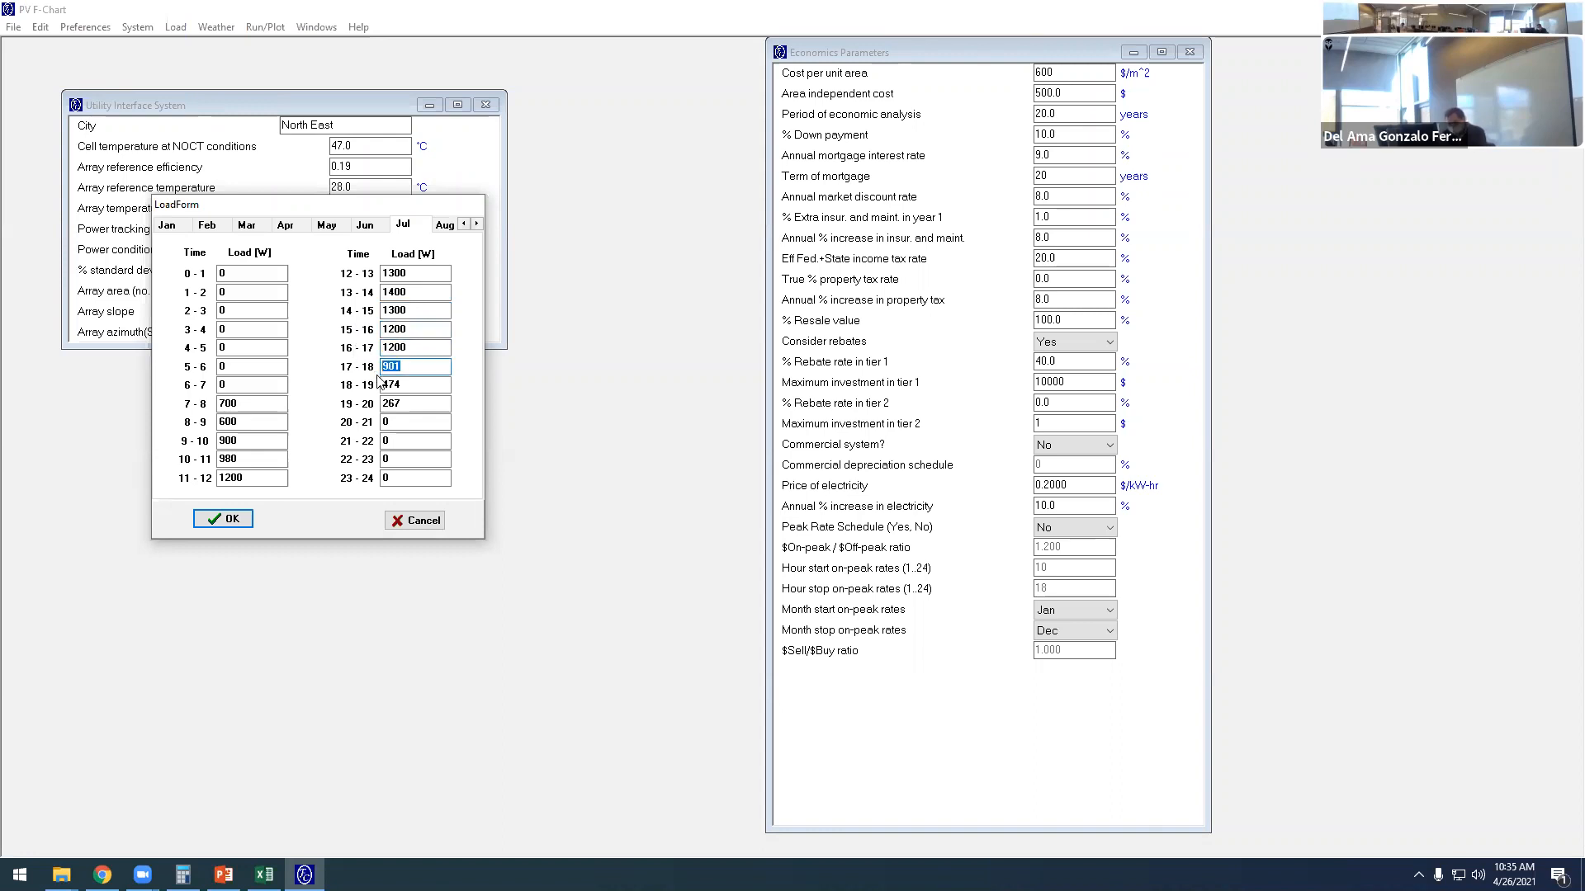
- Set July's 17-18 load to 1000 W and both 18-19 and 19-20 to 980 W, and accept the load form
{"action": "type", "text": "1000"}
{"action": "key", "text": "Tab"}
{"action": "type", "text": "980"}
{"action": "key", "text": "Tab"}
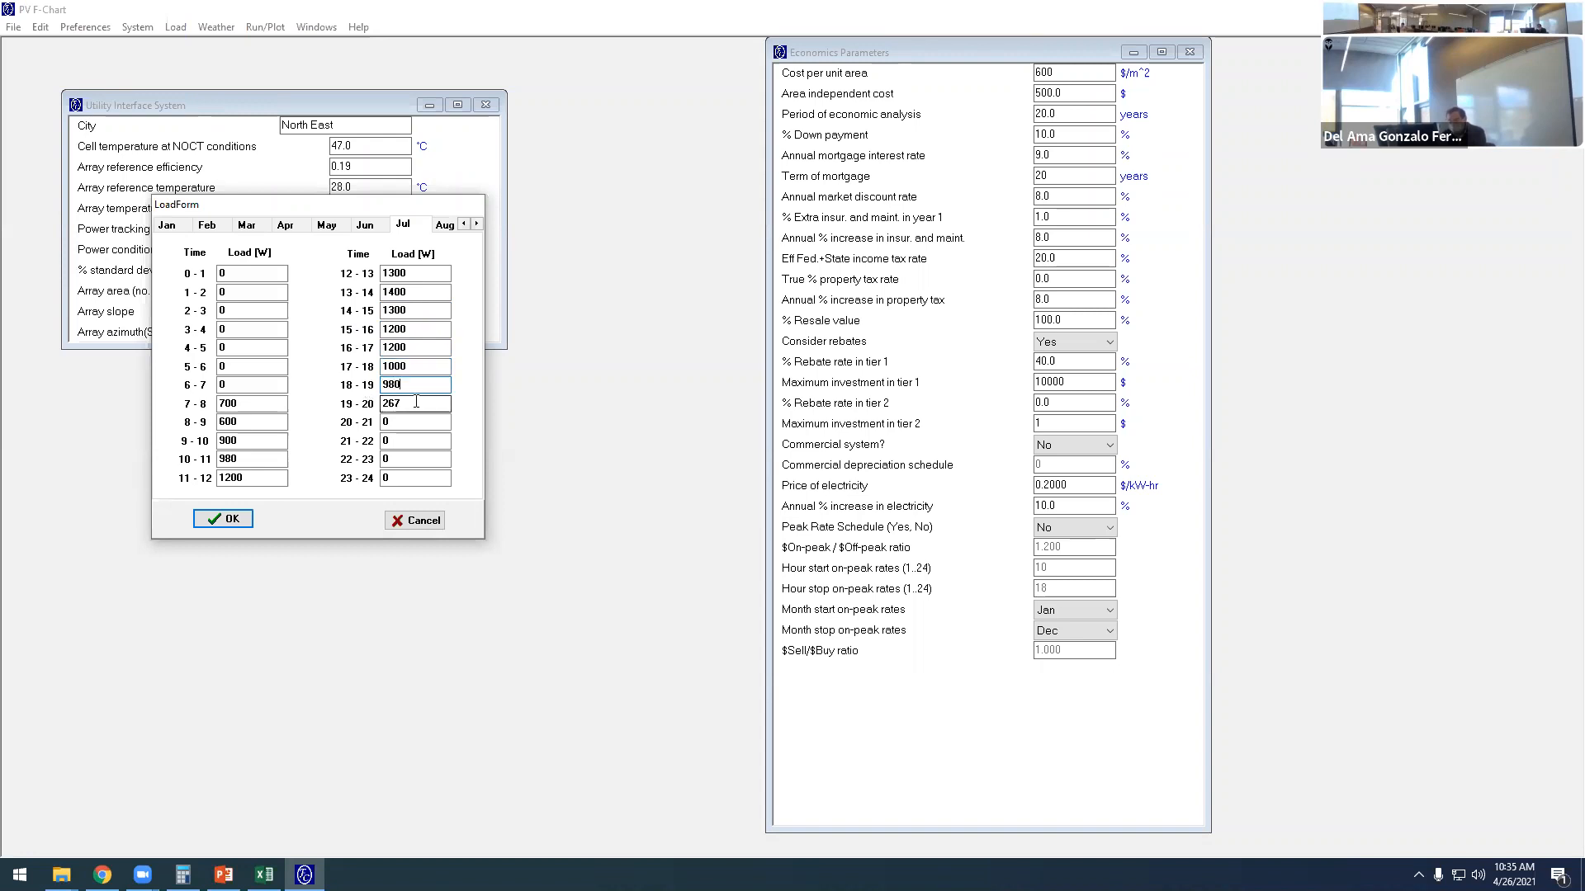
{"action": "type", "text": "980"}
{"action": "left_click", "coordinate": [233, 520]}
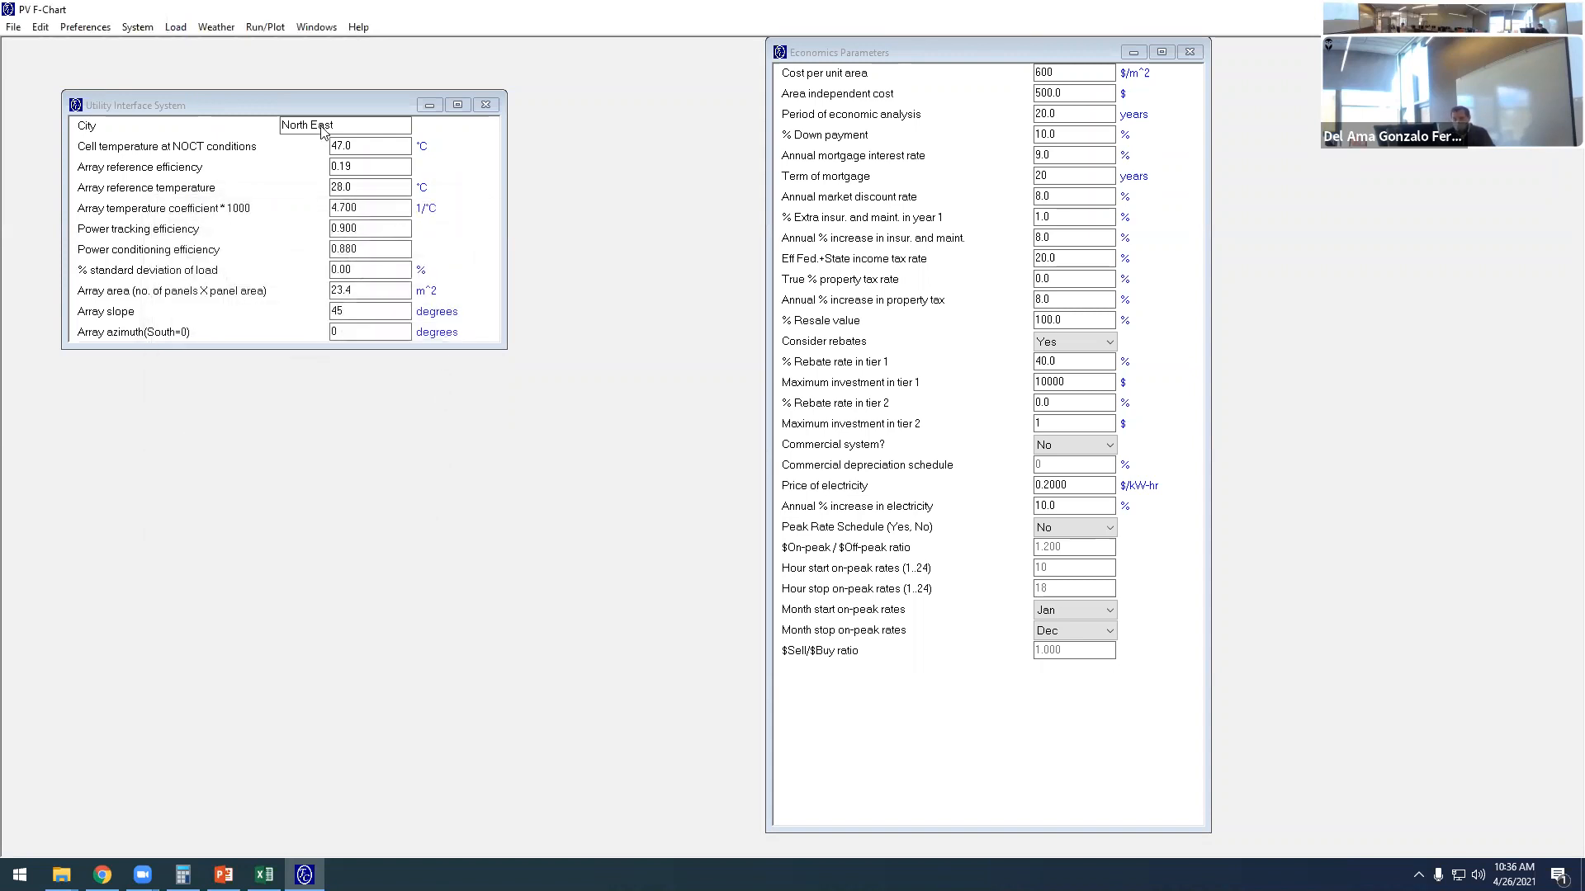
- Run the calculation with the revised July load and check July's monthly load in the performance summary
{"action": "left_click", "coordinate": [264, 27]}
{"action": "left_click", "coordinate": [277, 47]}
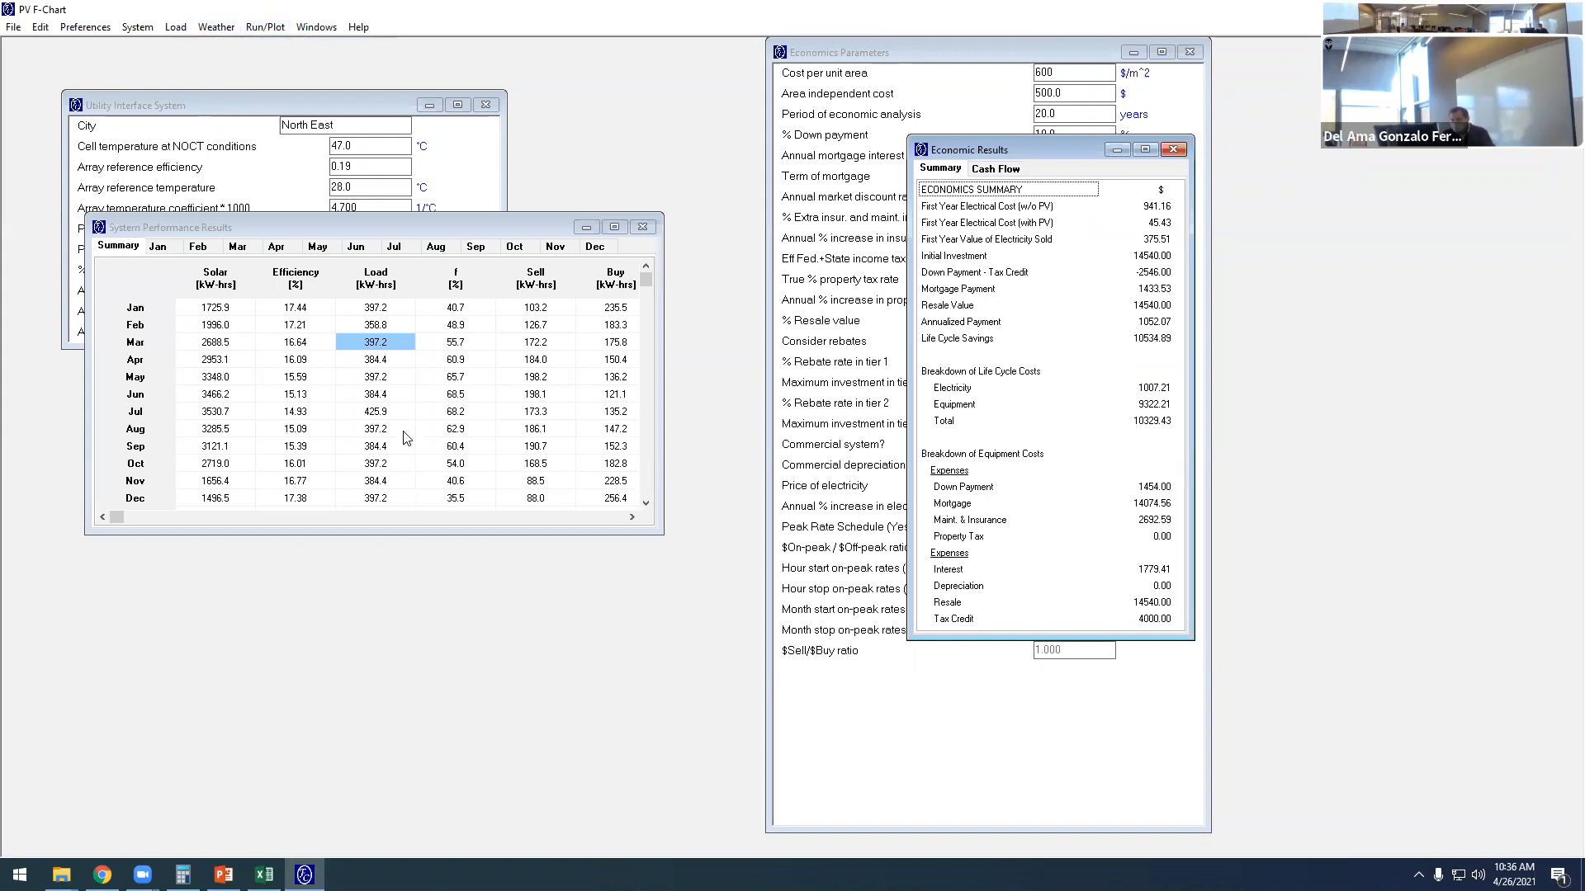
{"action": "left_click", "coordinate": [388, 416]}
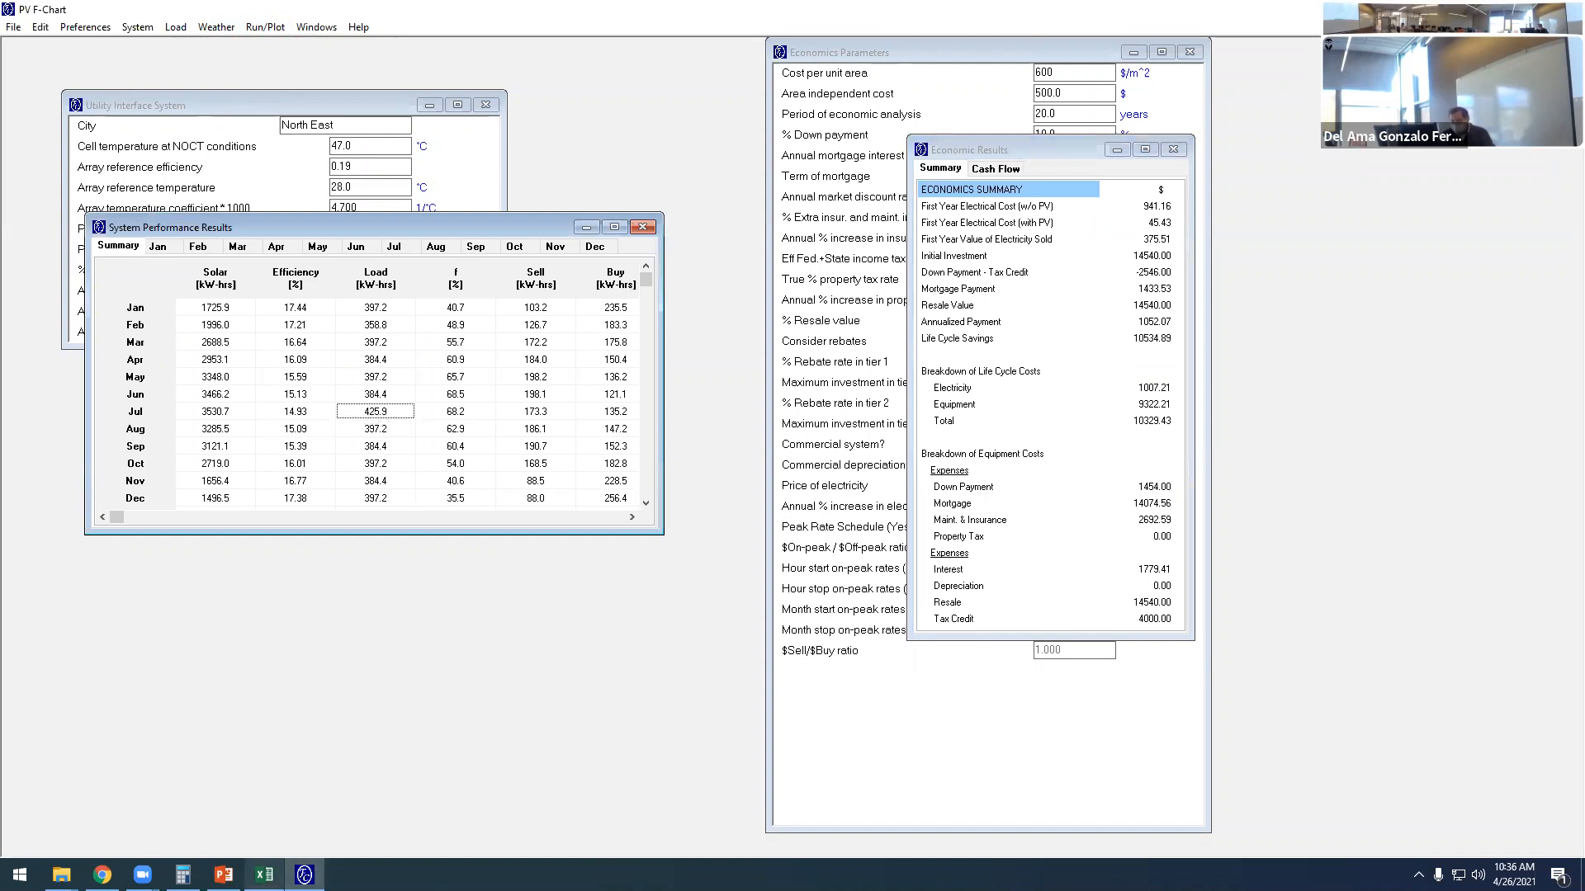
- Return to PowerPoint and review the January and July daily load tables, the monthly load chart and the monthly electric load table
{"action": "left_click", "coordinate": [223, 875]}
{"action": "left_click", "coordinate": [1260, 567]}
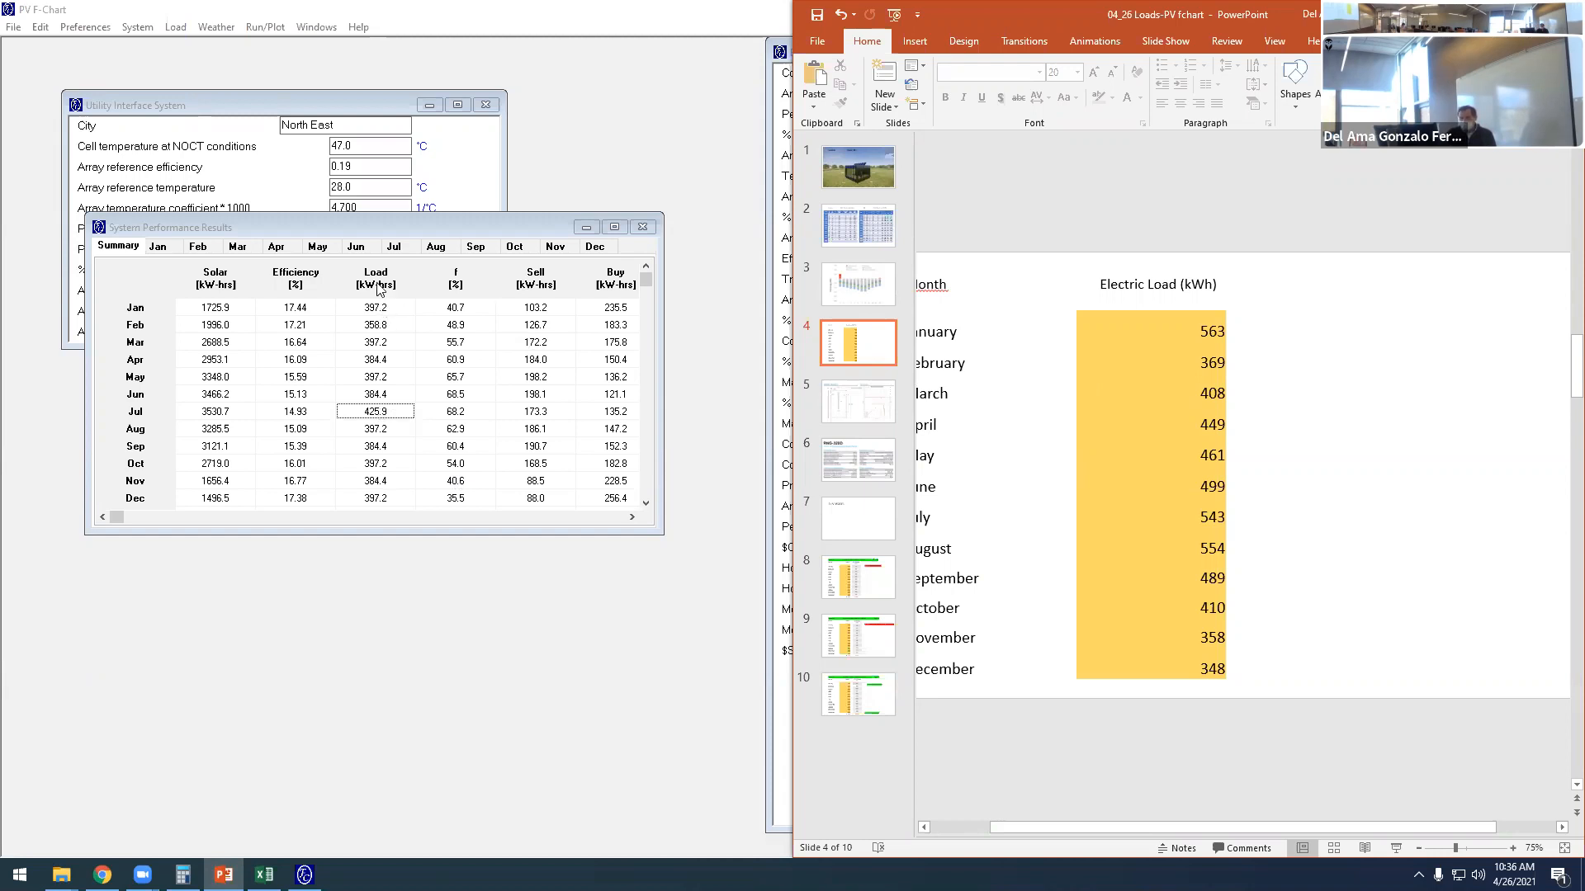
{"action": "left_click", "coordinate": [858, 240]}
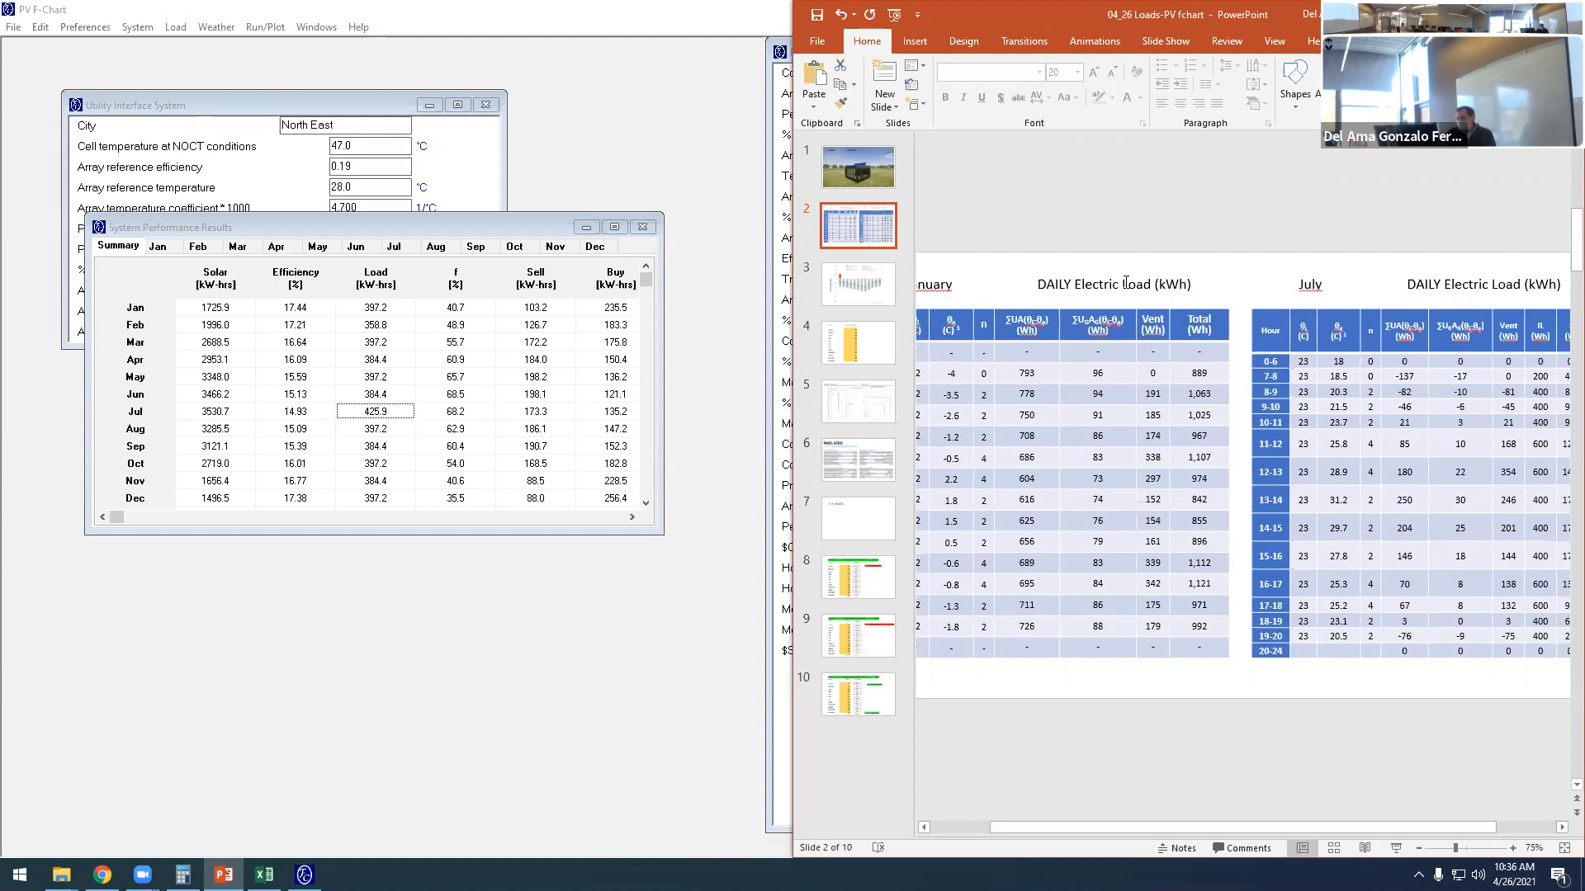
{"action": "left_click", "coordinate": [1395, 276]}
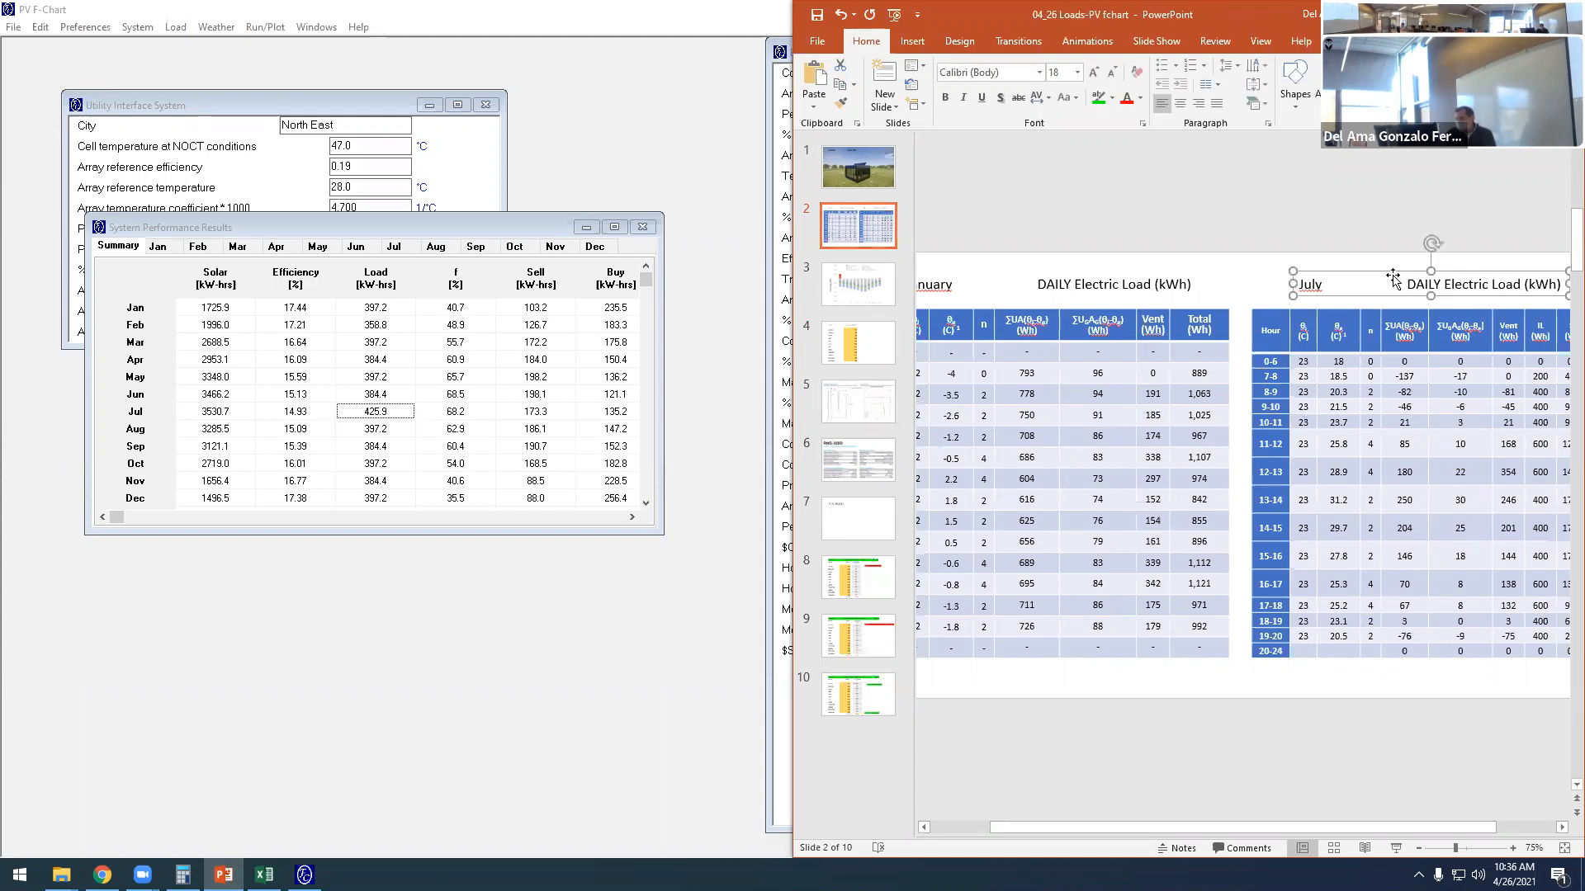
{"action": "left_click_drag", "start_coordinate": [1328, 820], "coordinate": [1446, 798]}
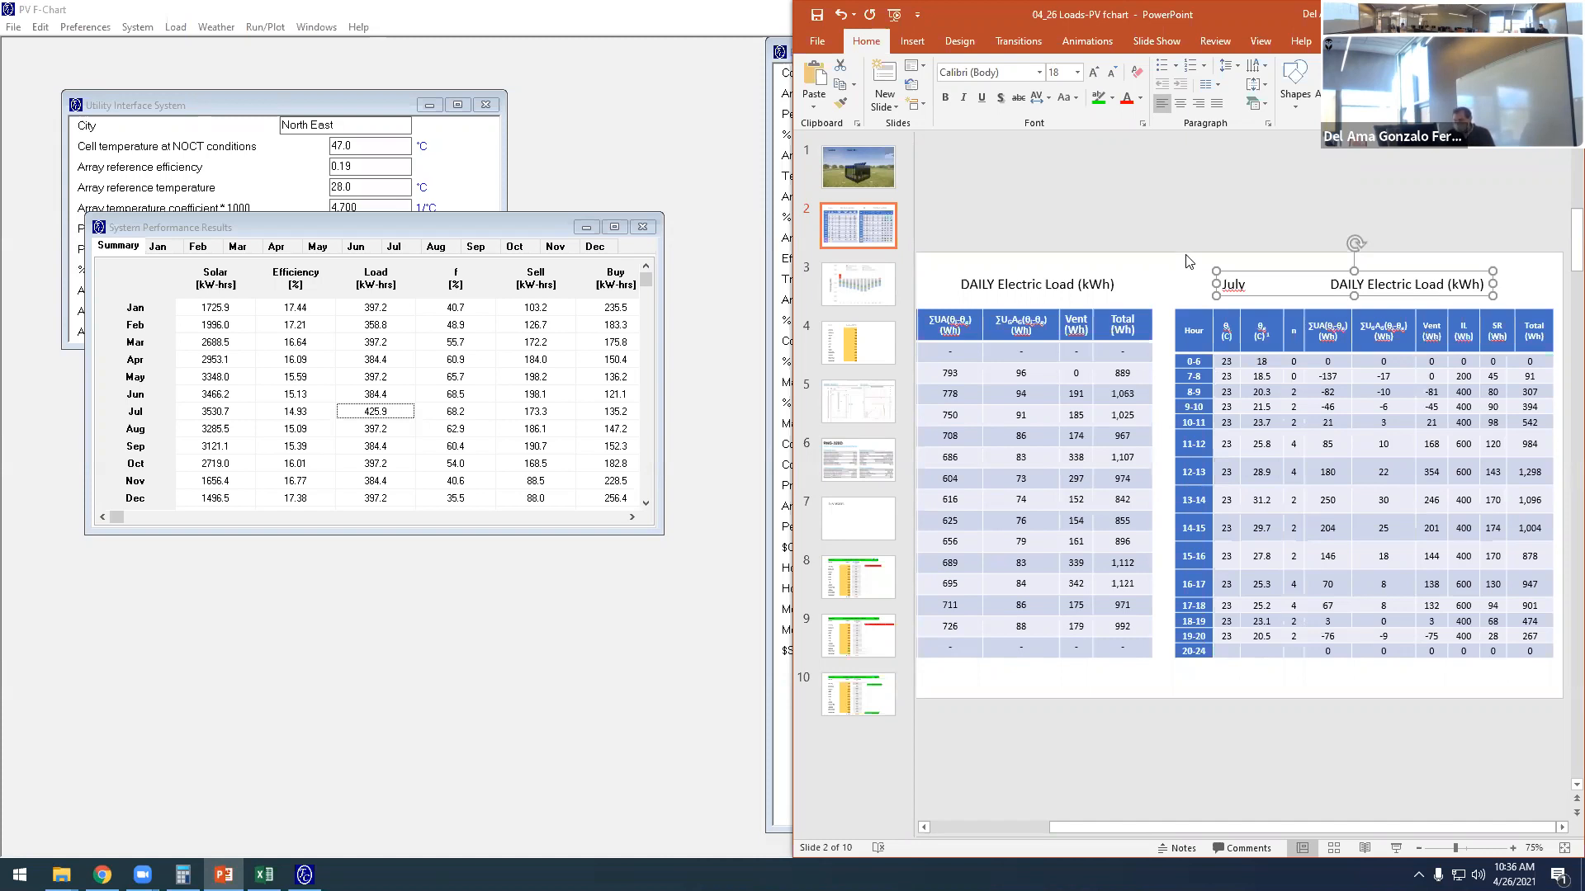
{"action": "left_click", "coordinate": [853, 290]}
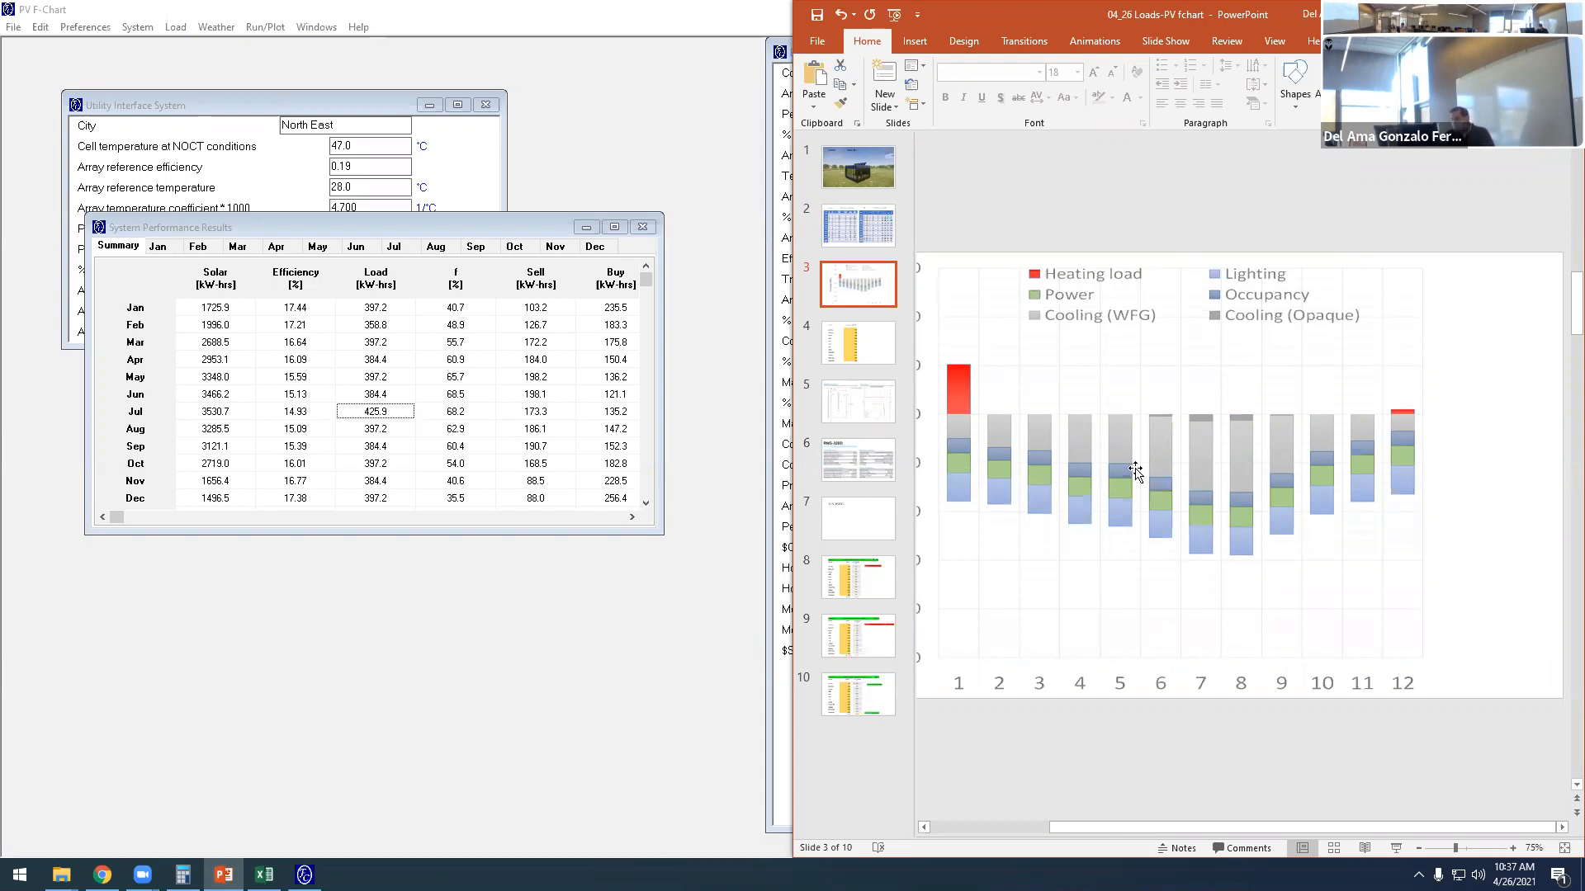
{"action": "left_click", "coordinate": [875, 357]}
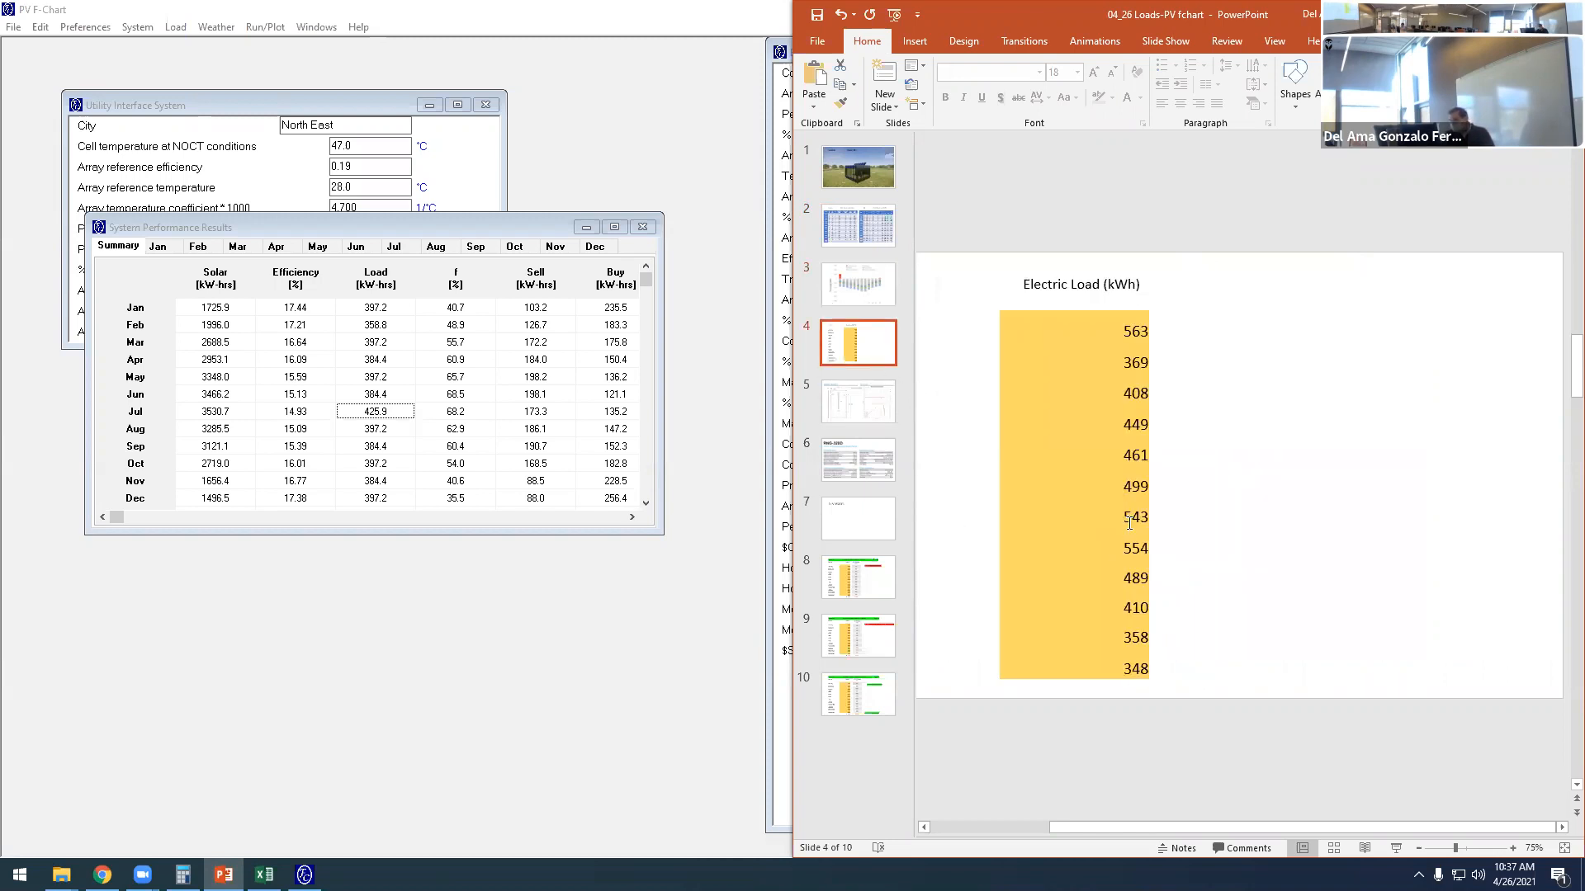
- Copy July's 543 load into a new text box beside the monthly table on slide 4 and label it "July"
{"action": "double_click", "coordinate": [1123, 517]}
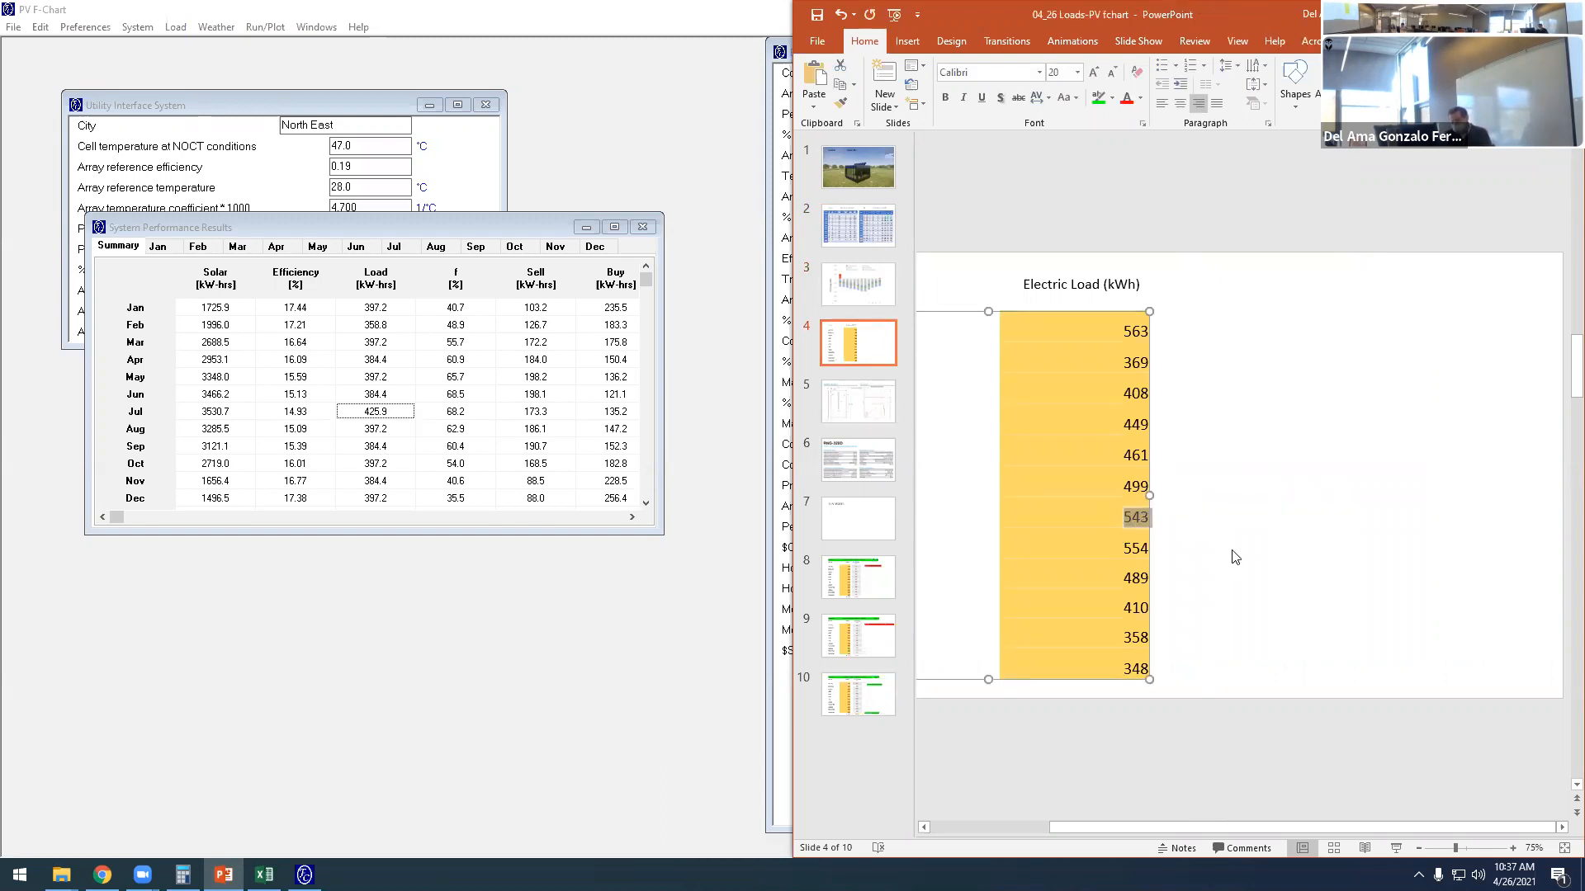
{"action": "key", "text": "ctrl+c"}
{"action": "left_click", "coordinate": [1292, 506]}
{"action": "key", "text": "ctrl+v"}
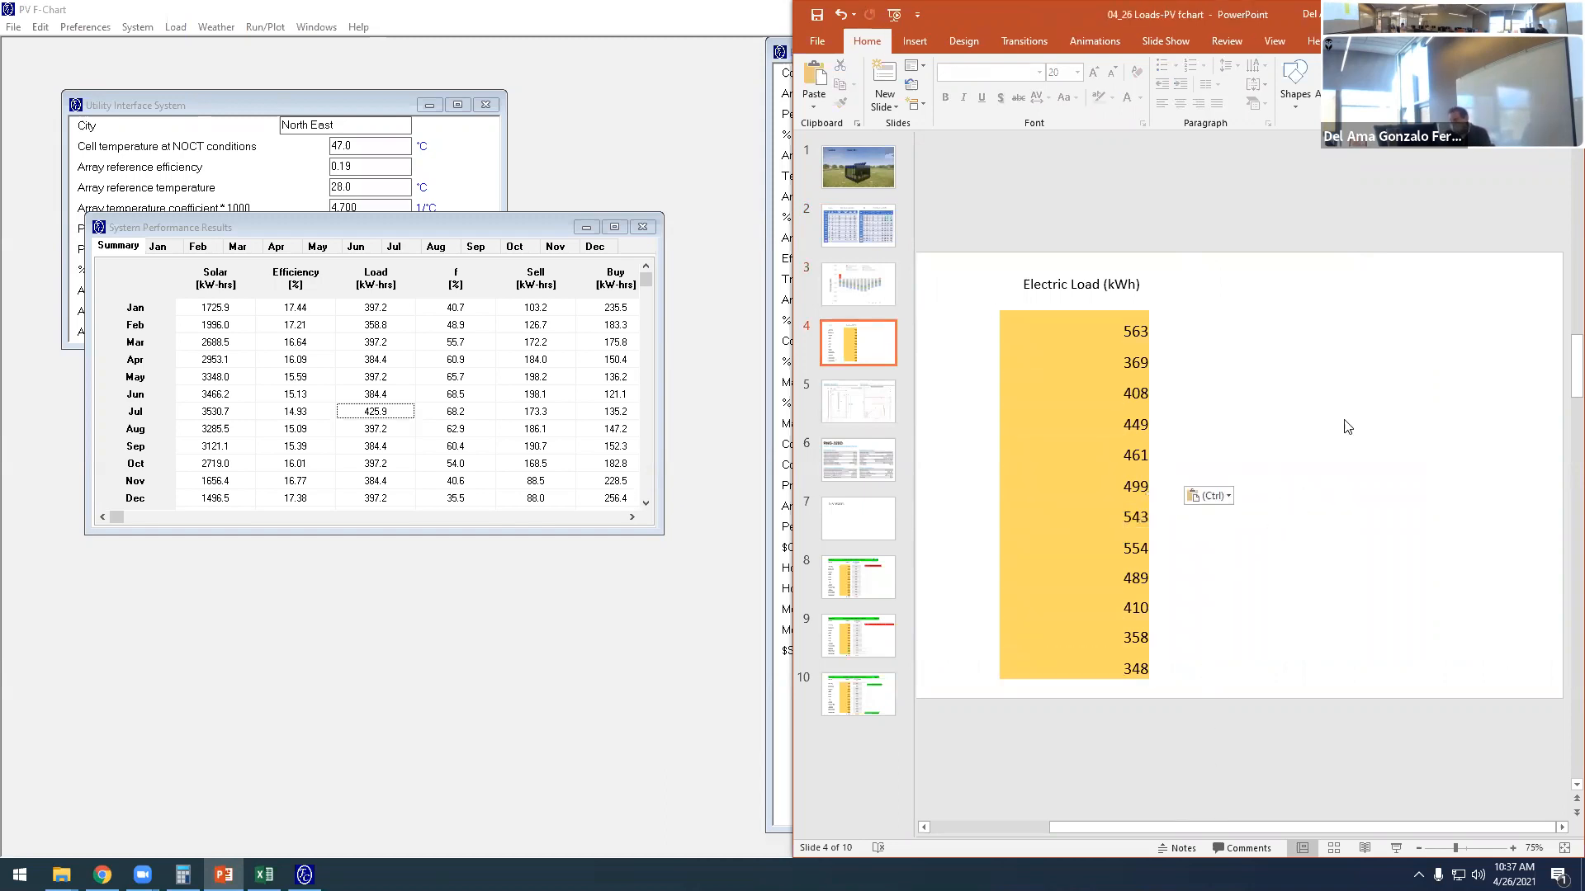
{"action": "left_click_drag", "start_coordinate": [1174, 464], "coordinate": [1263, 351]}
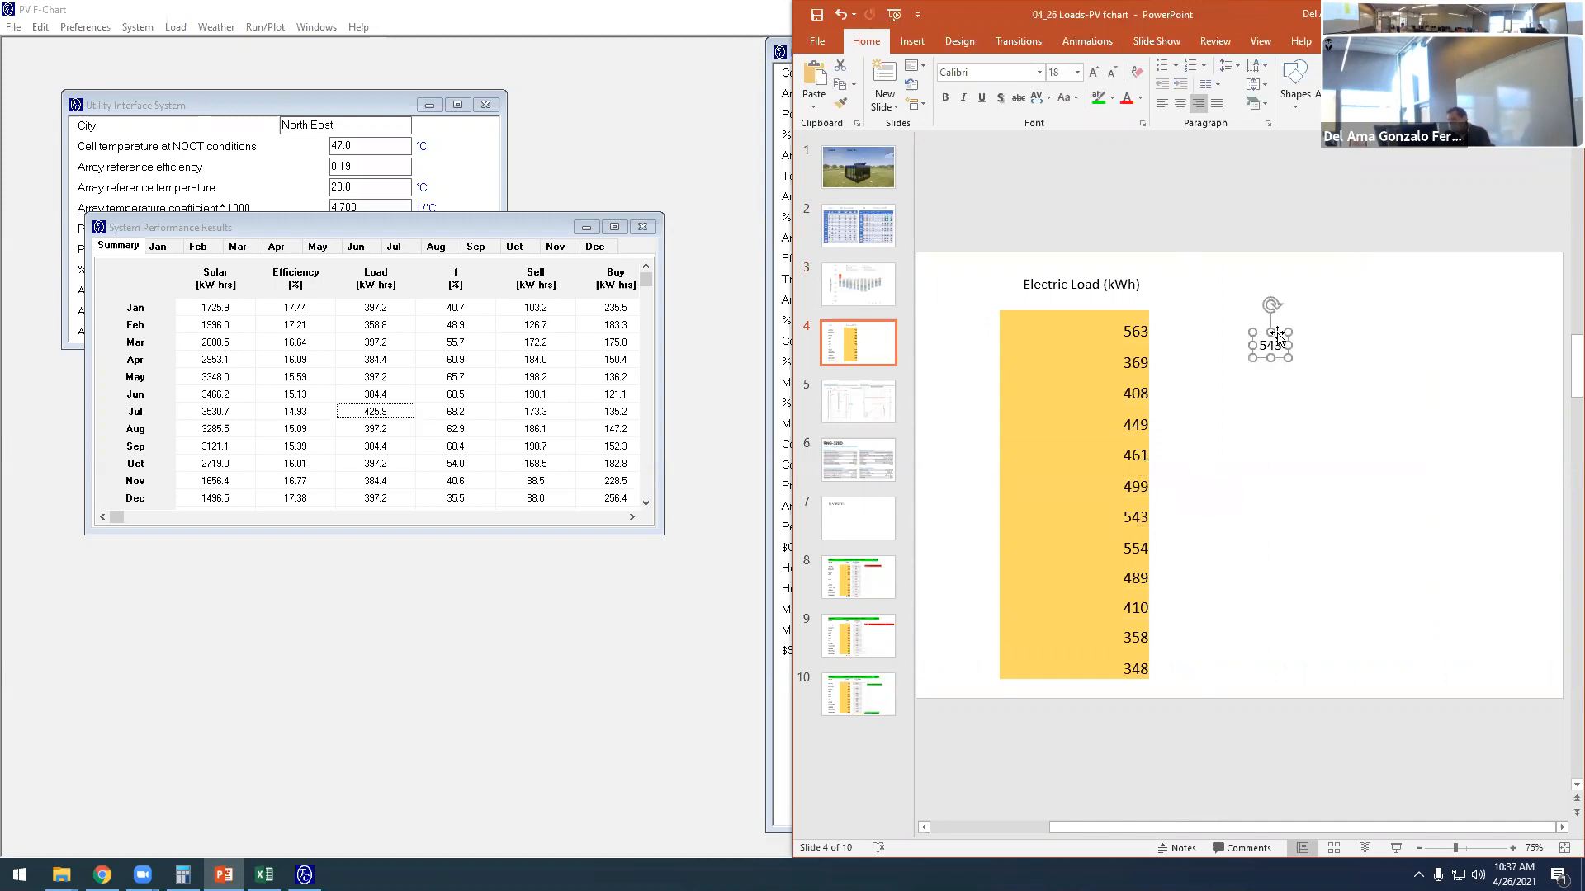
{"action": "type", "text": "July"}
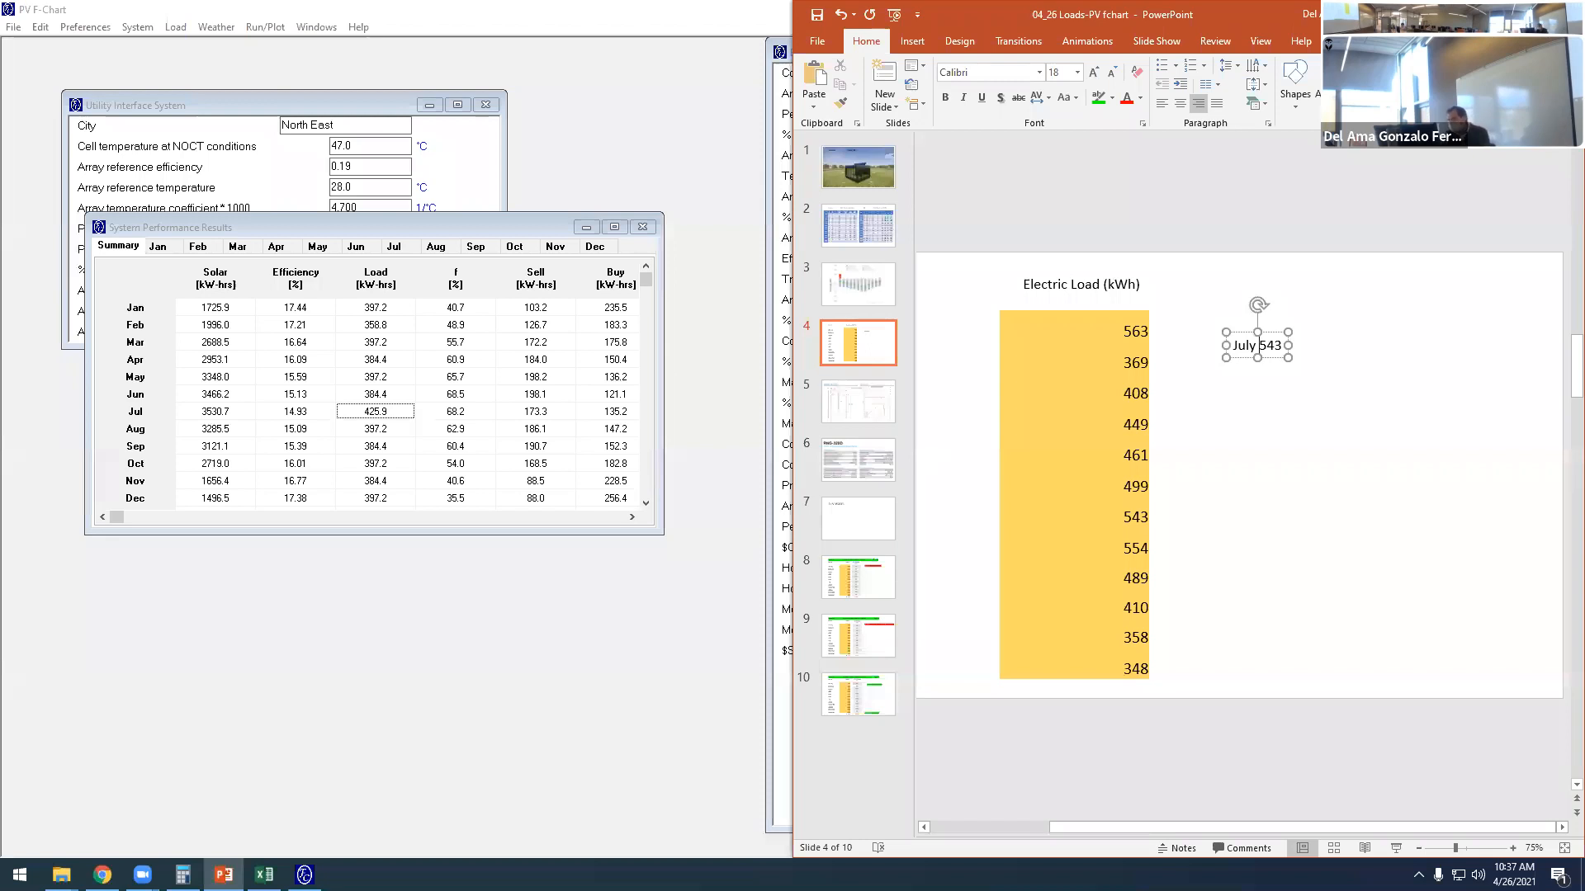
{"action": "left_click", "coordinate": [1281, 345]}
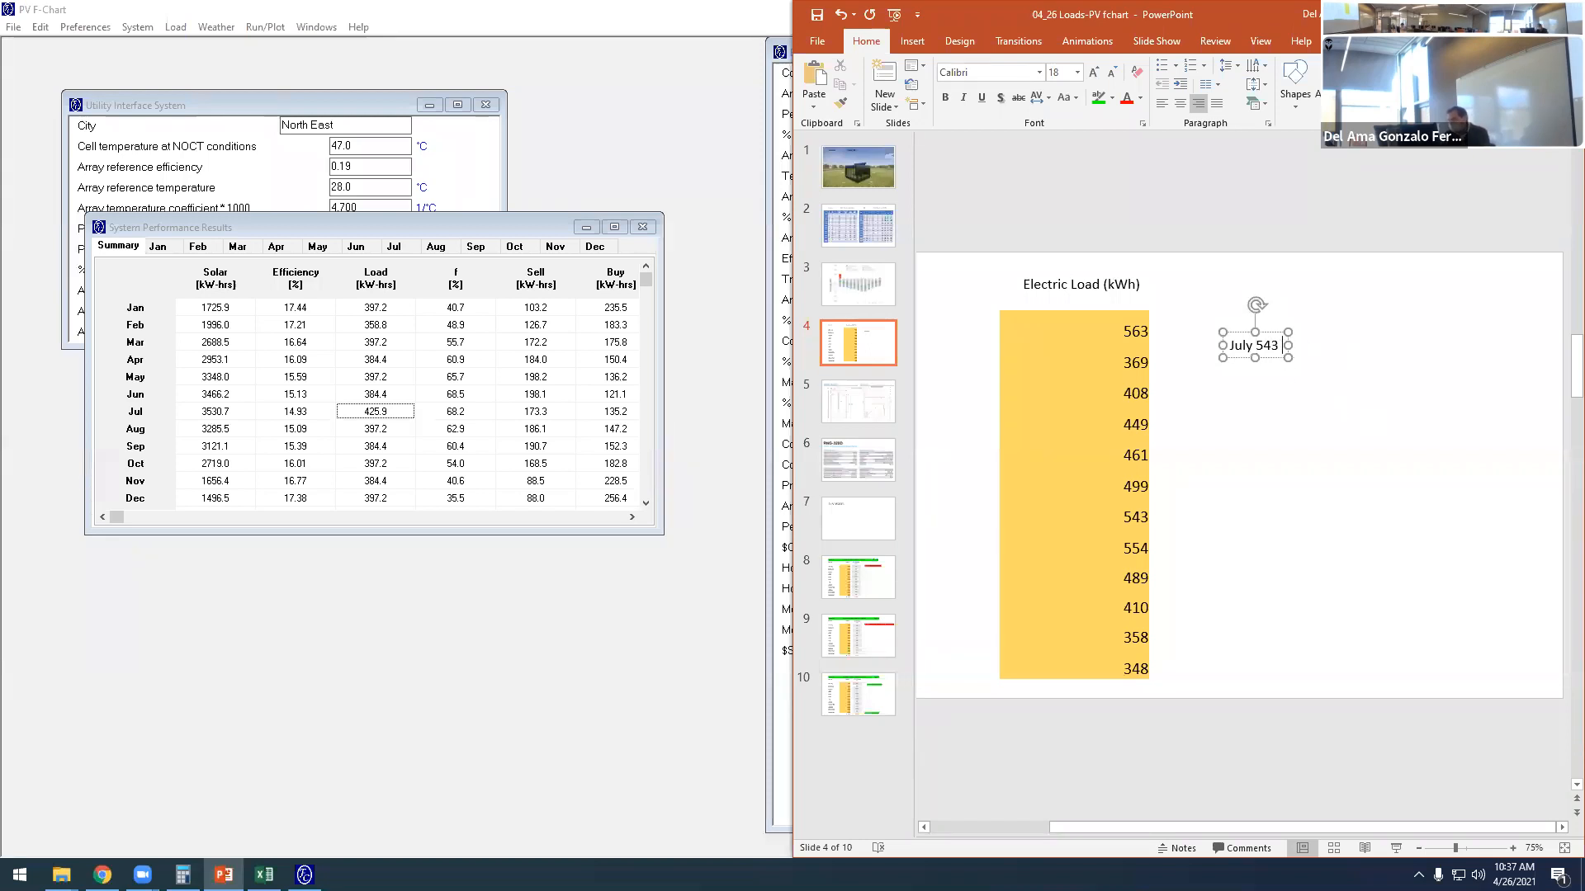
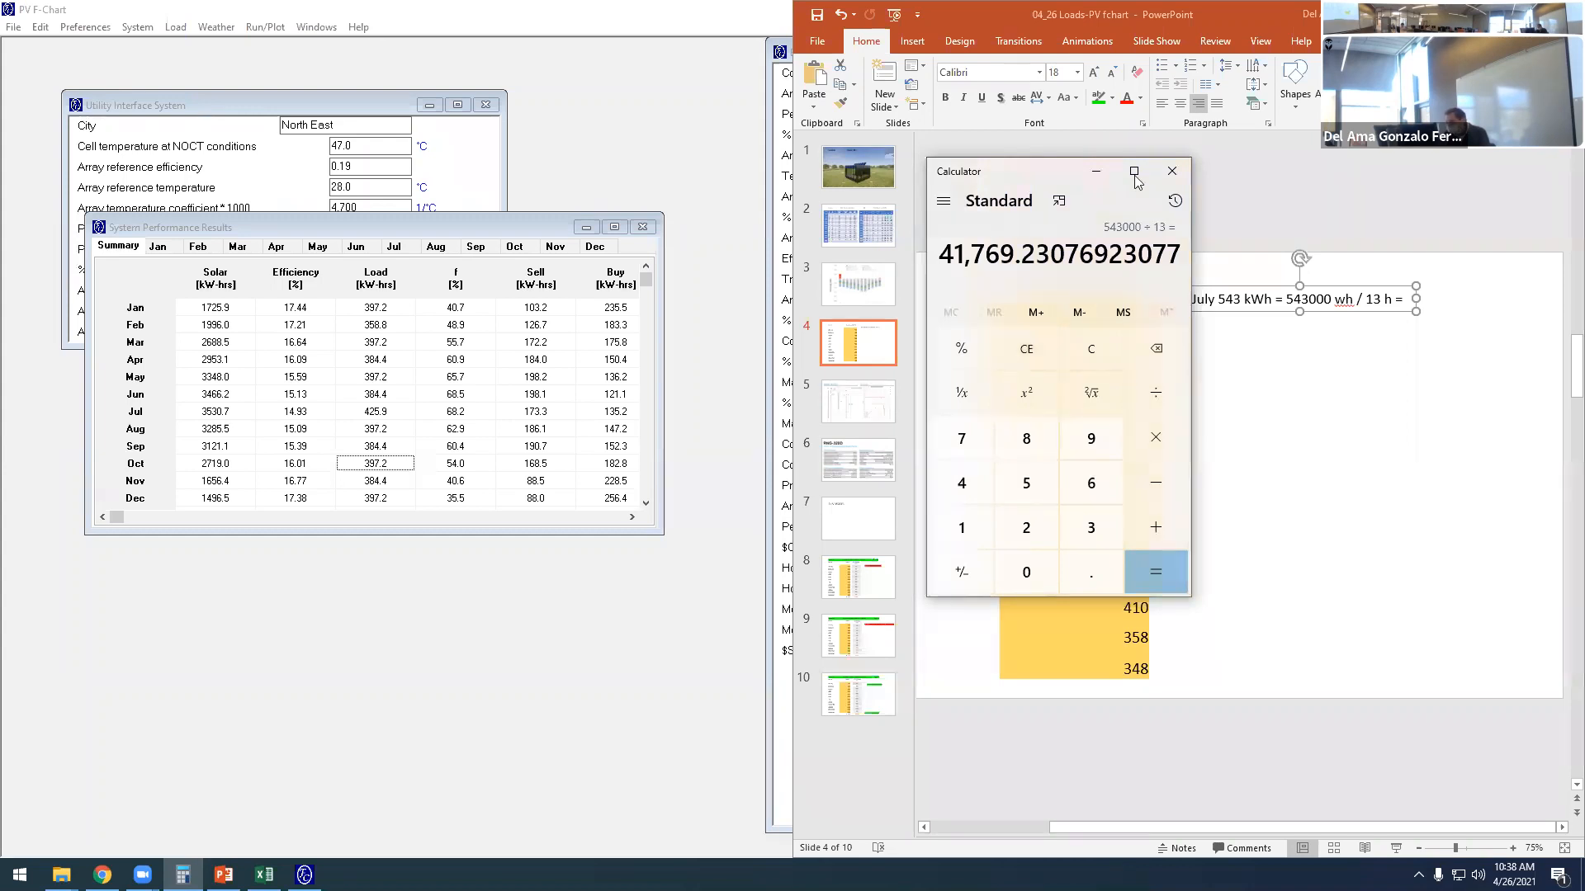
- Close the calculator and change the divisor in slide 4's July load expression to "(31 day x 13 h)"
{"action": "left_click", "coordinate": [1169, 172]}
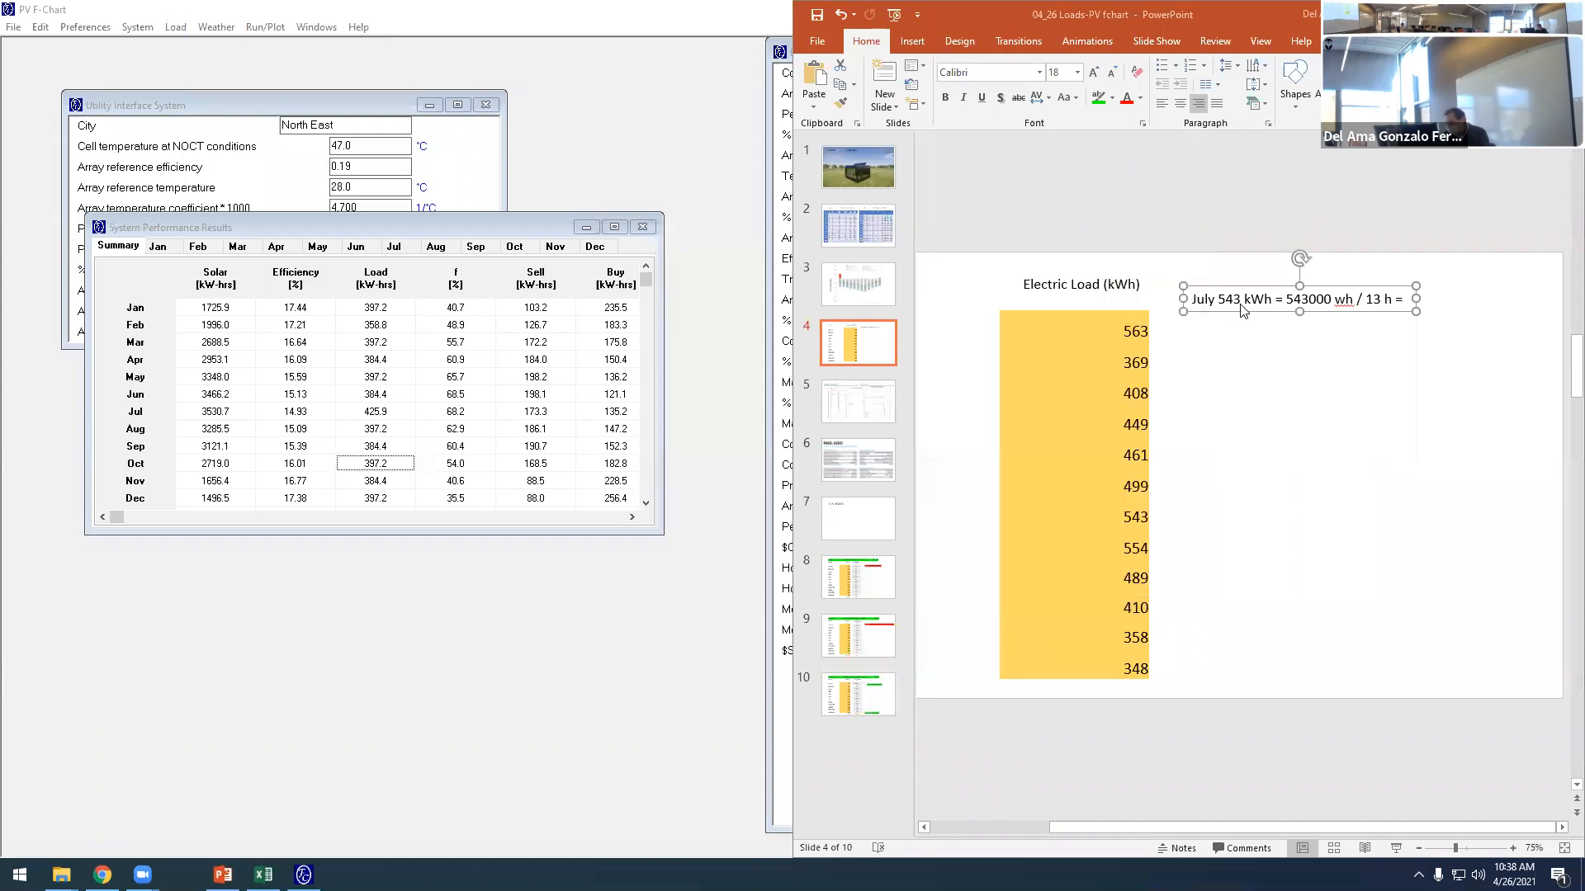
{"action": "left_click", "coordinate": [1360, 298]}
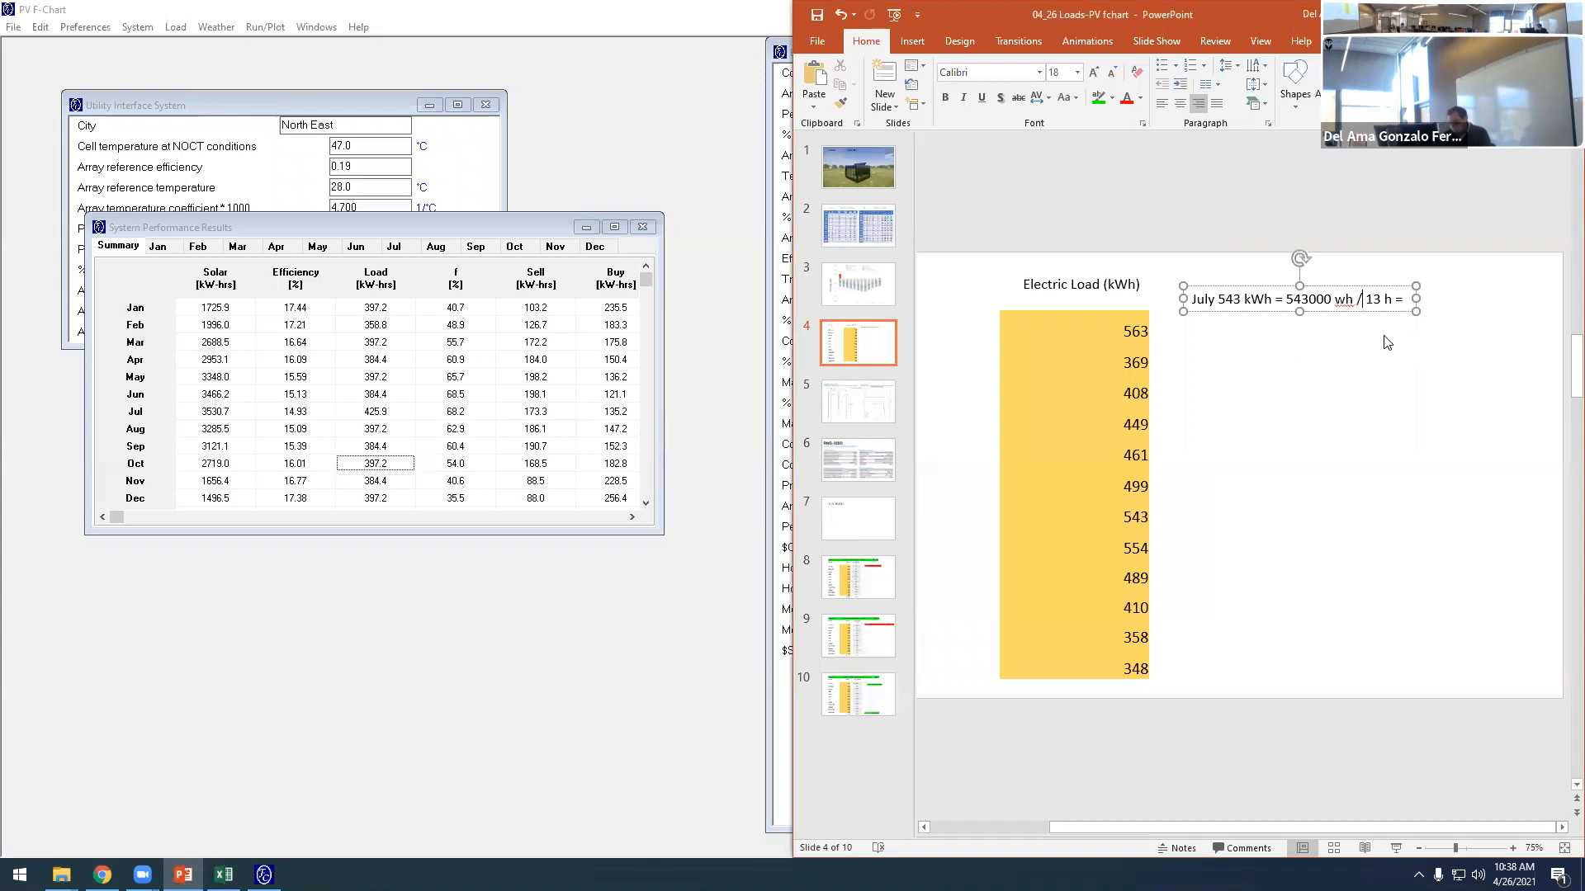
{"action": "type", "text": "( "}
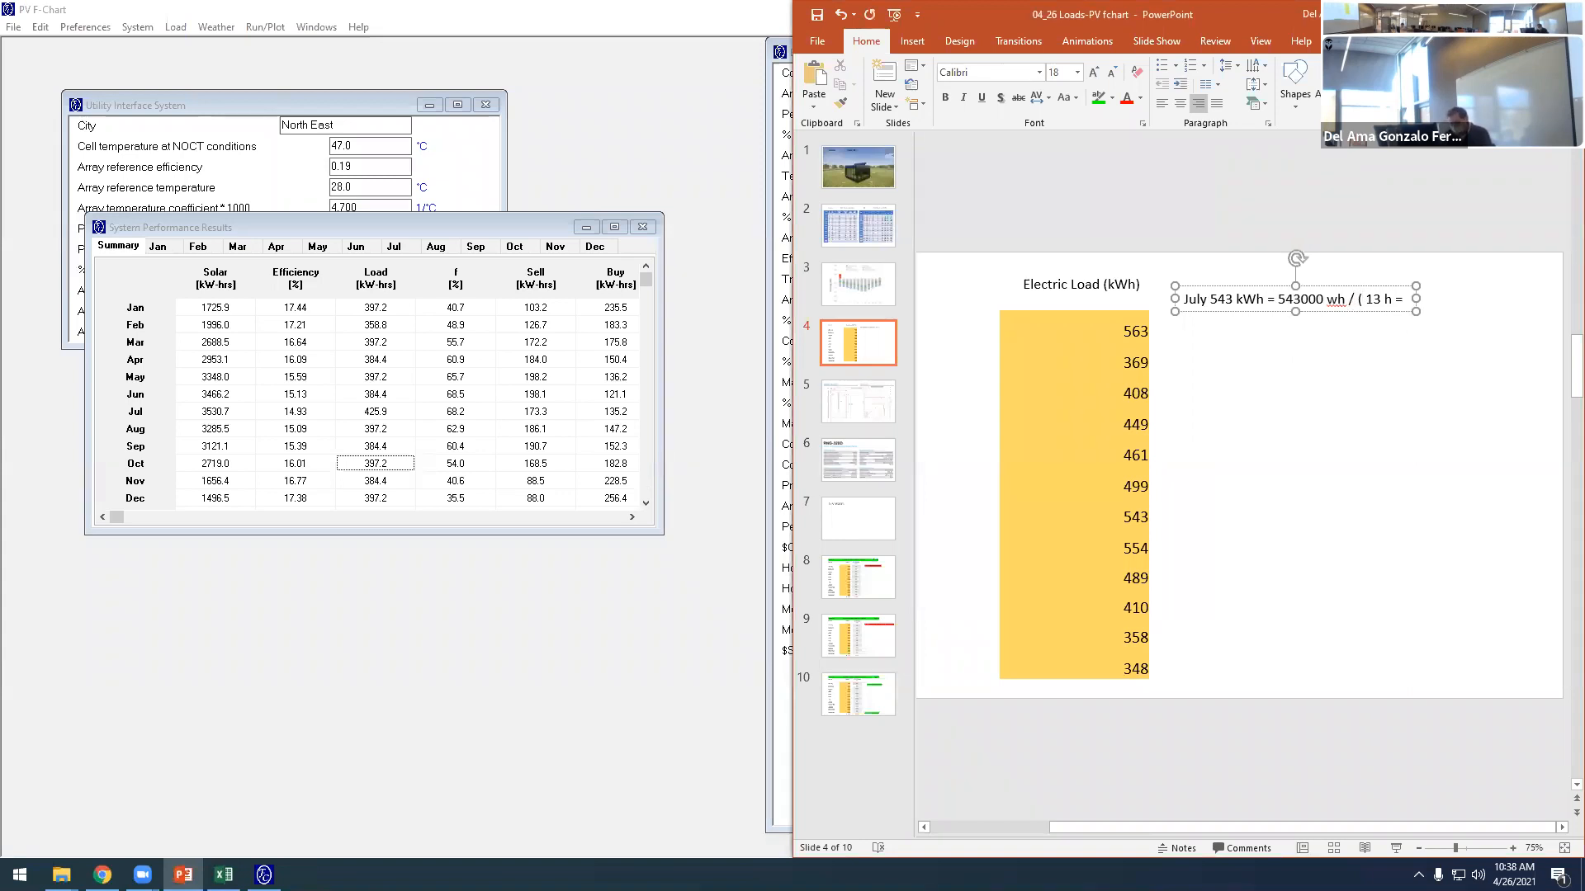
{"action": "type", "text": "31 day "}
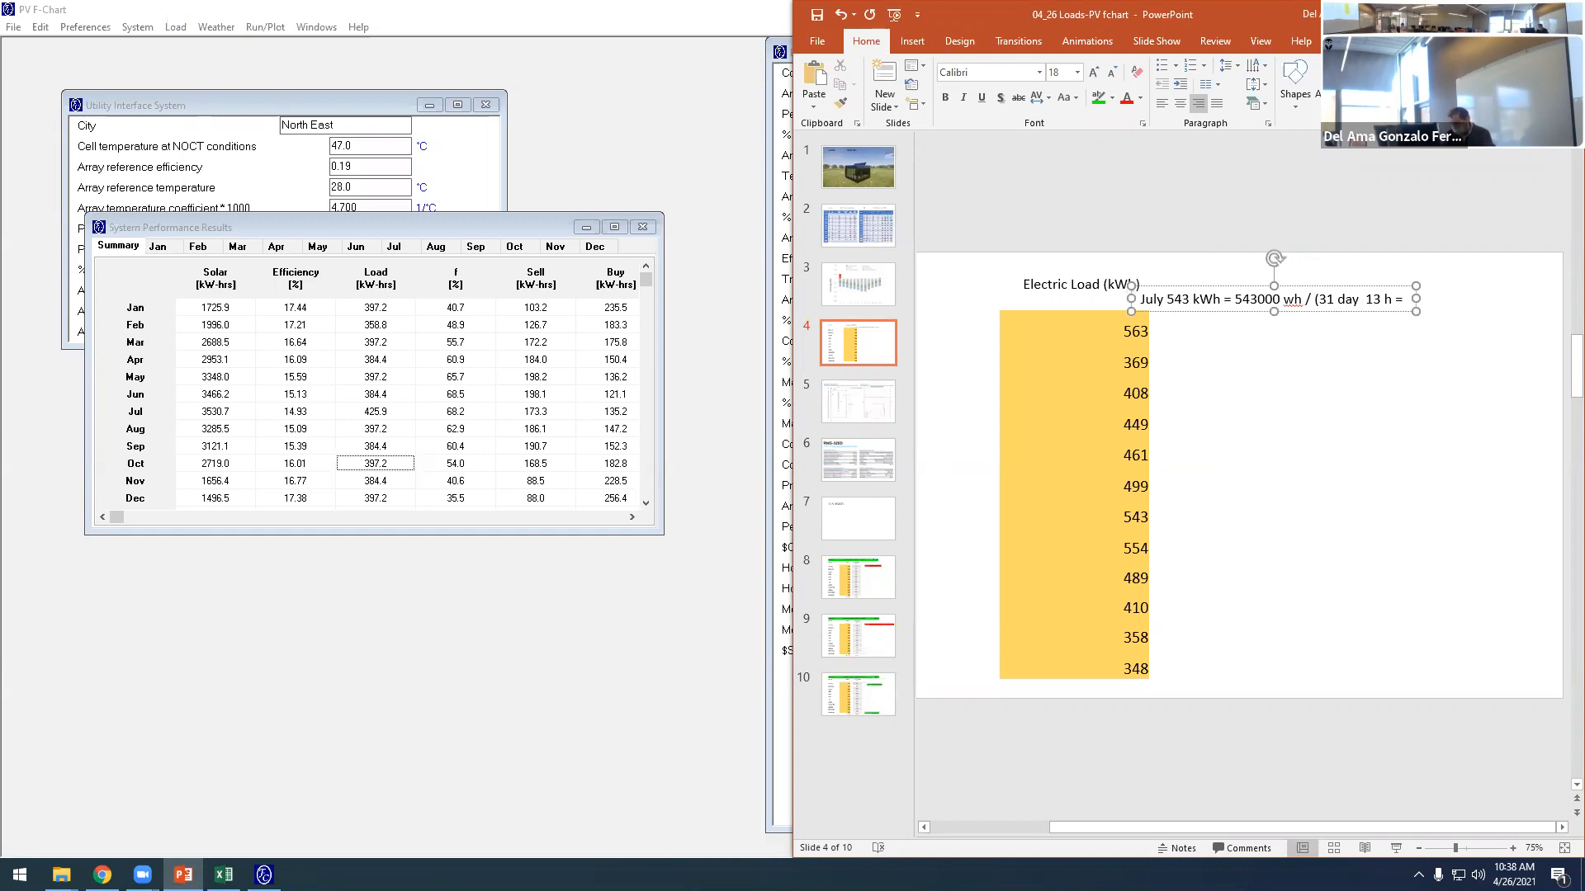
{"action": "type", "text": "x"}
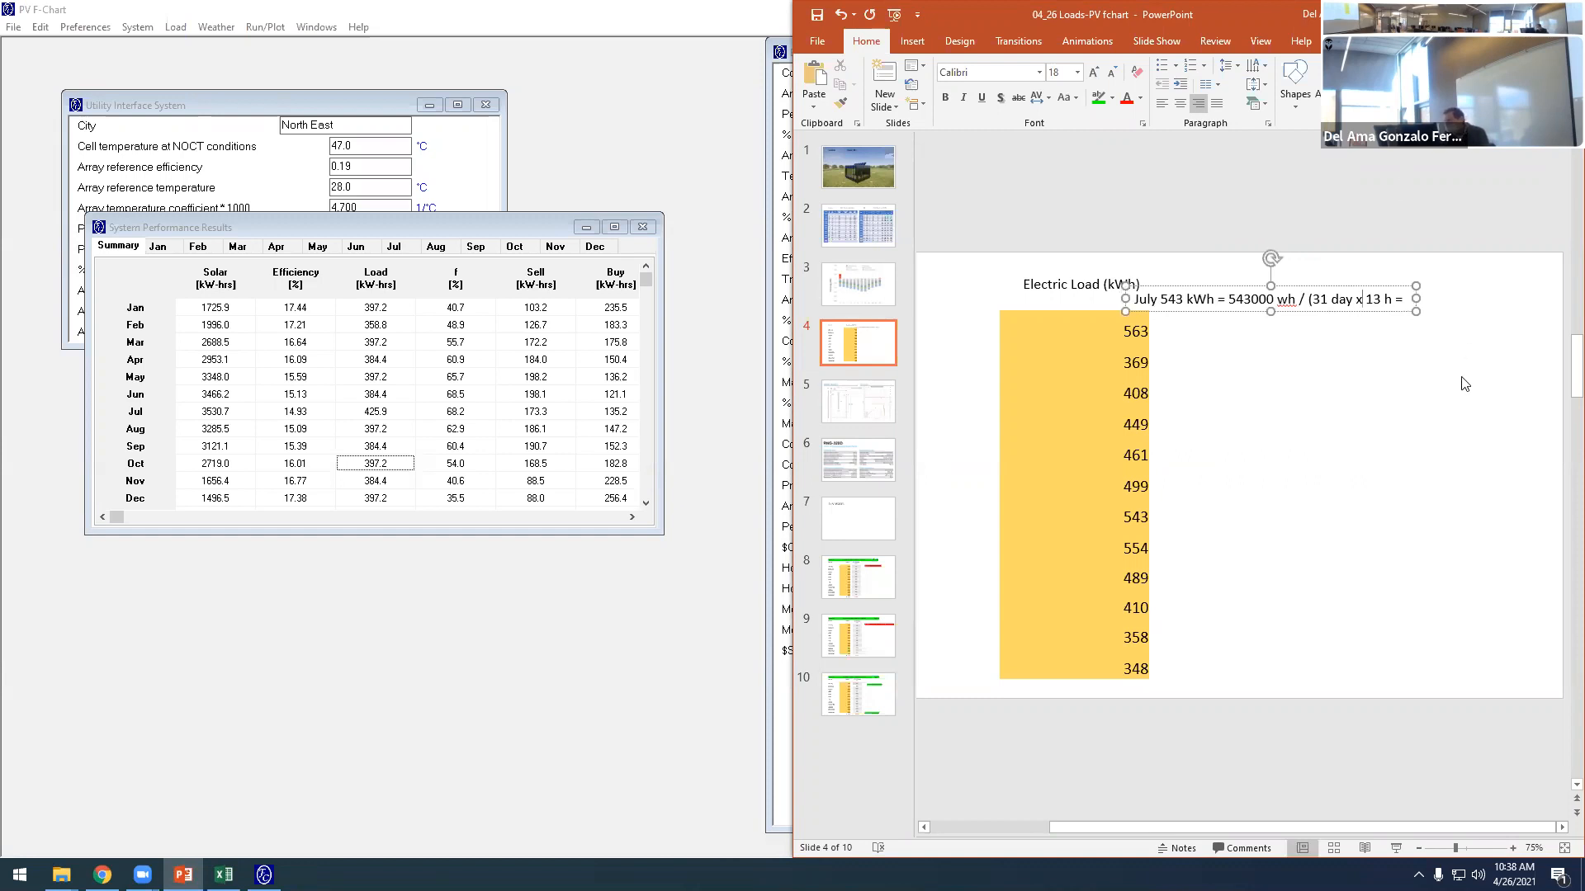
{"action": "left_click", "coordinate": [1393, 300]}
{"action": "type", "text": ")"}
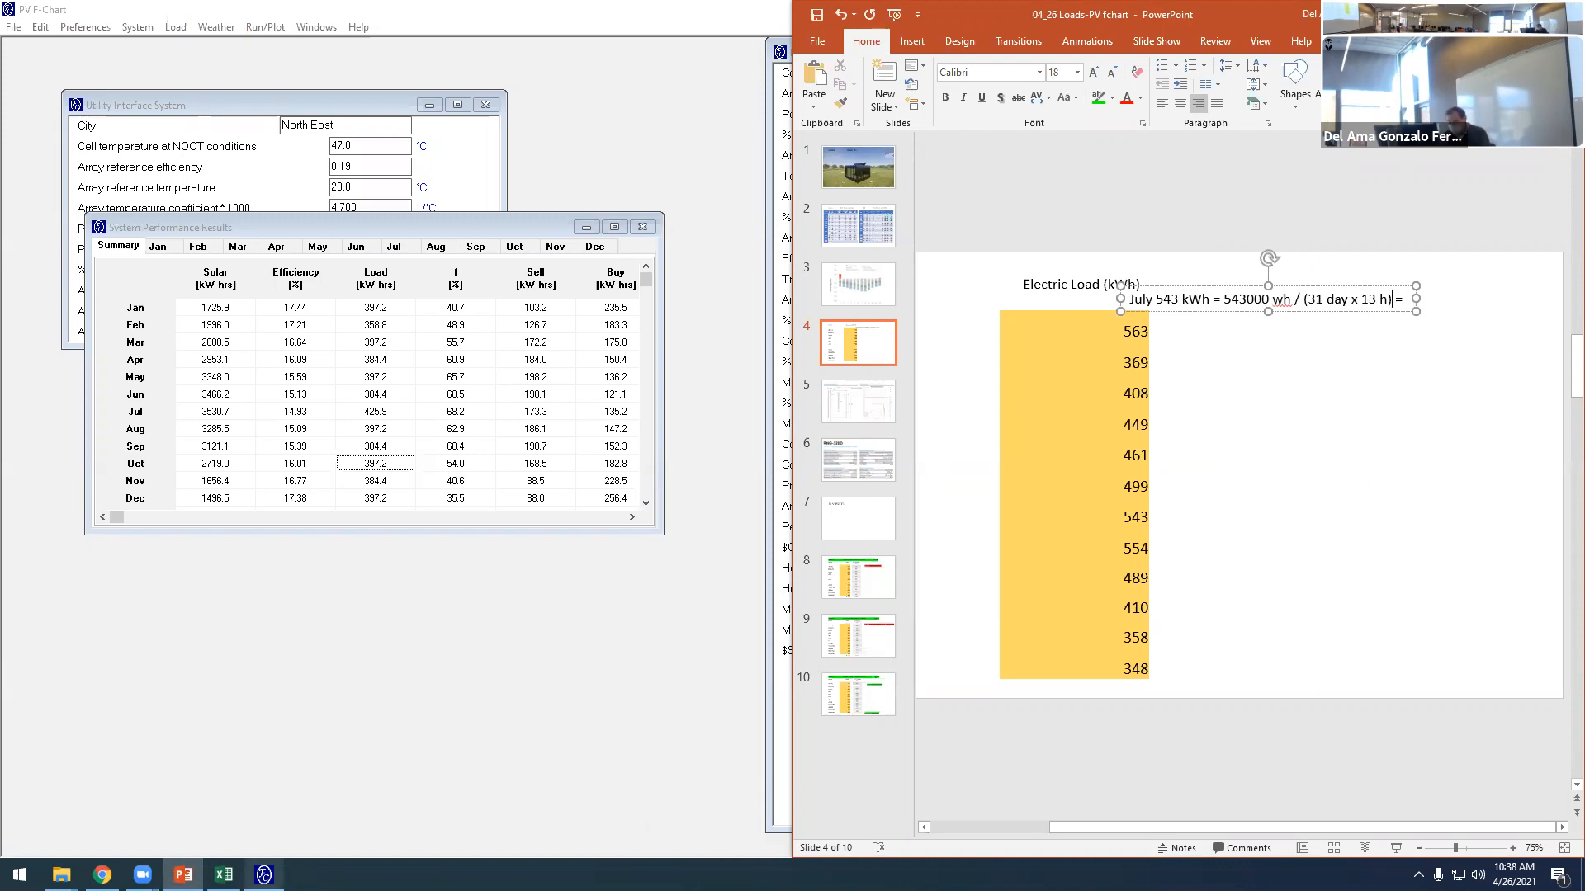
- Reopen Calculator beside the July expression and compute 543000 ÷ 31 ÷ 13
{"action": "left_click", "coordinate": [20, 874]}
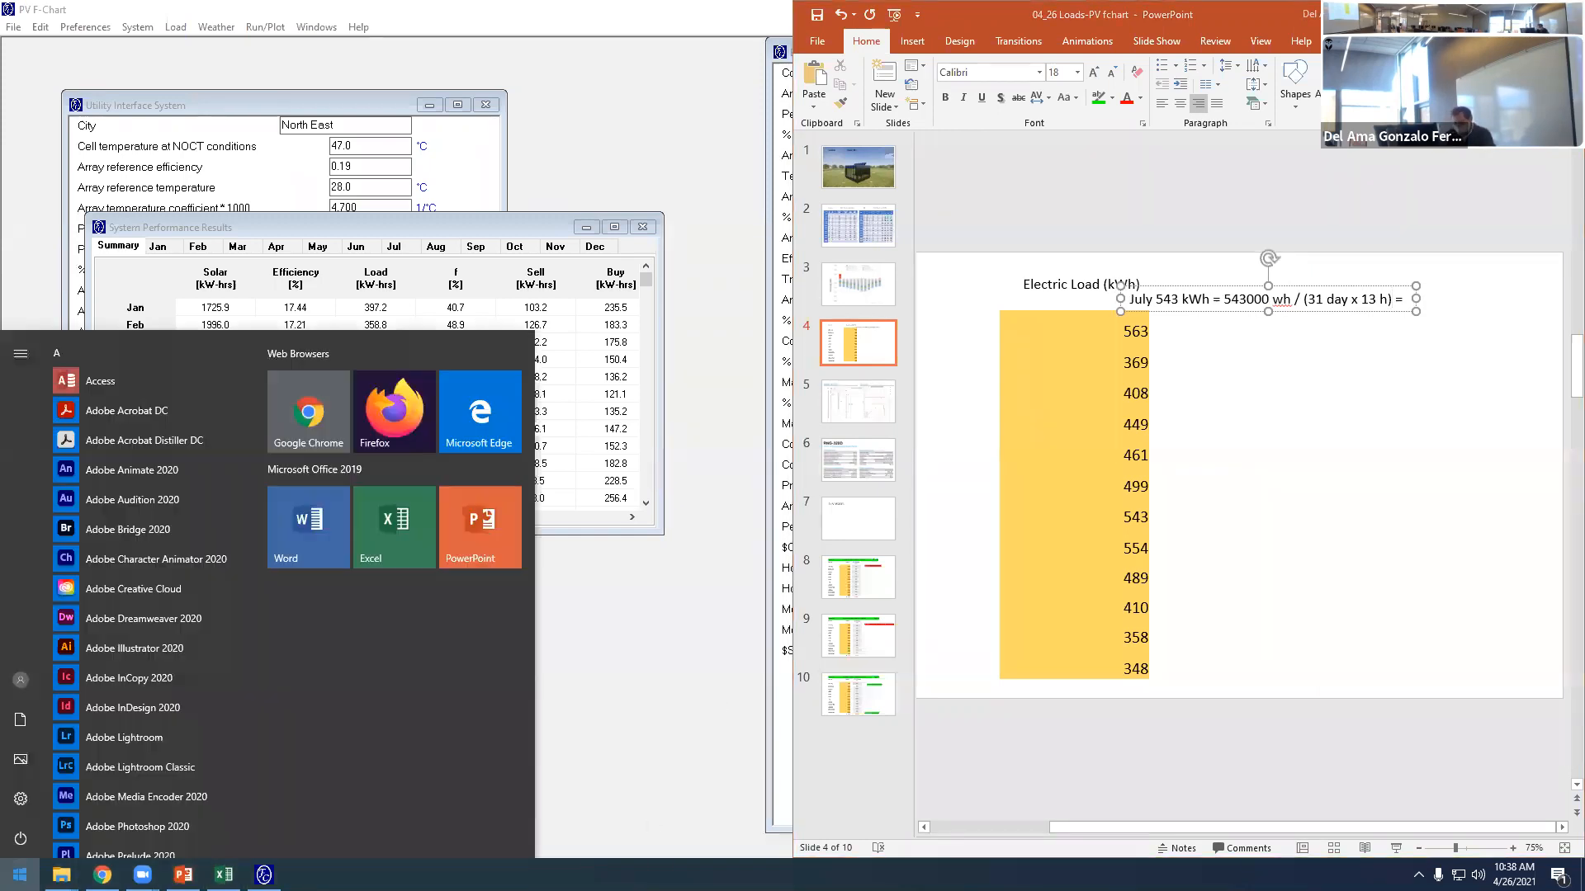
{"action": "type", "text": "cl"}
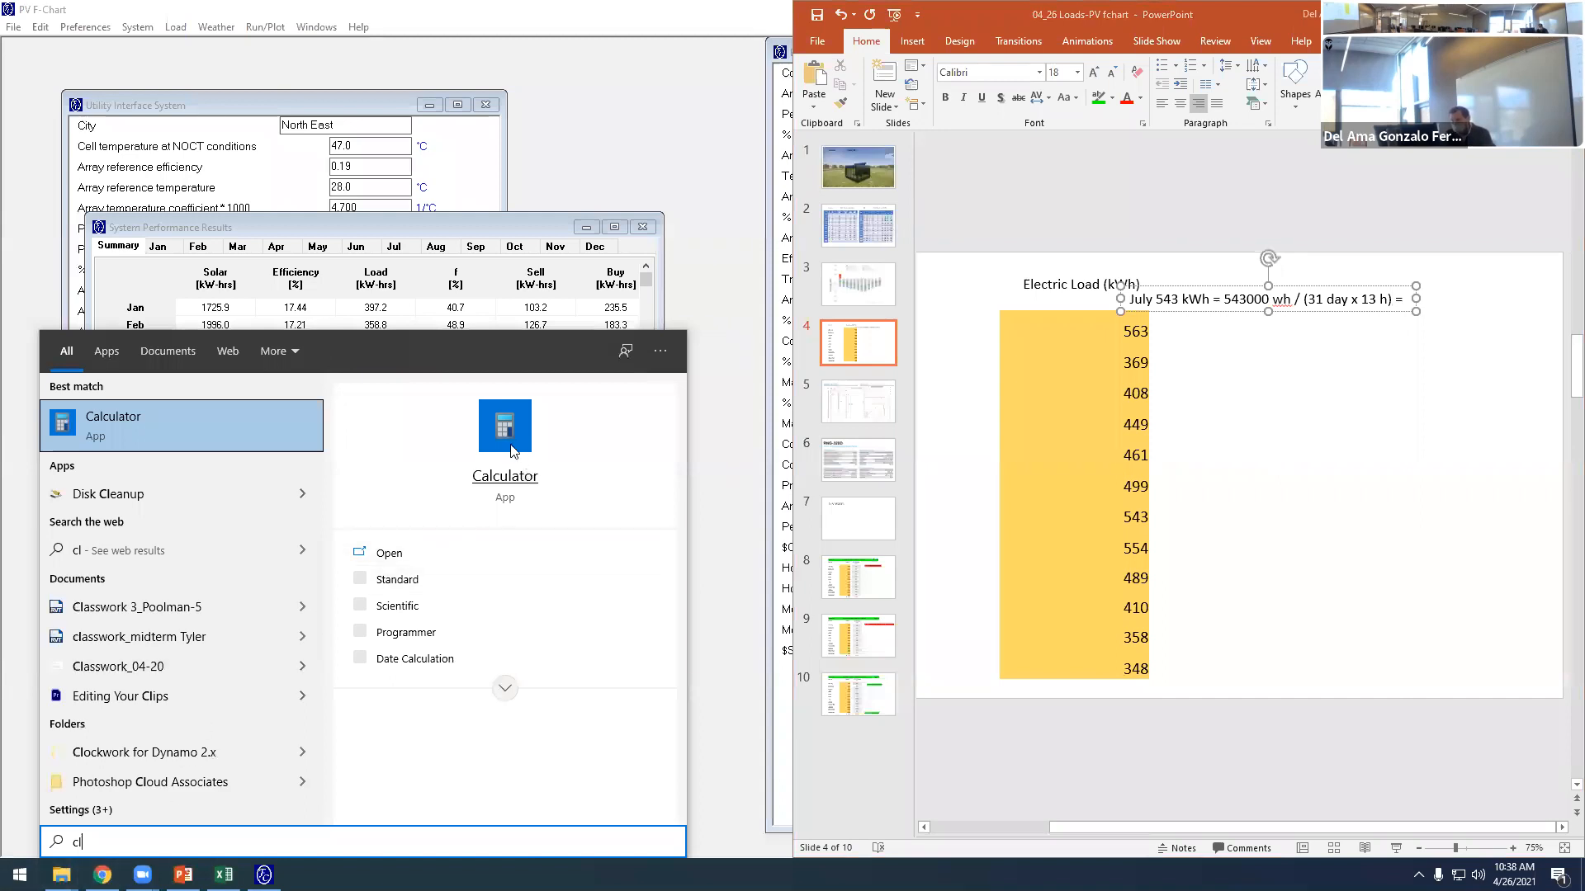
{"action": "key", "text": "Return"}
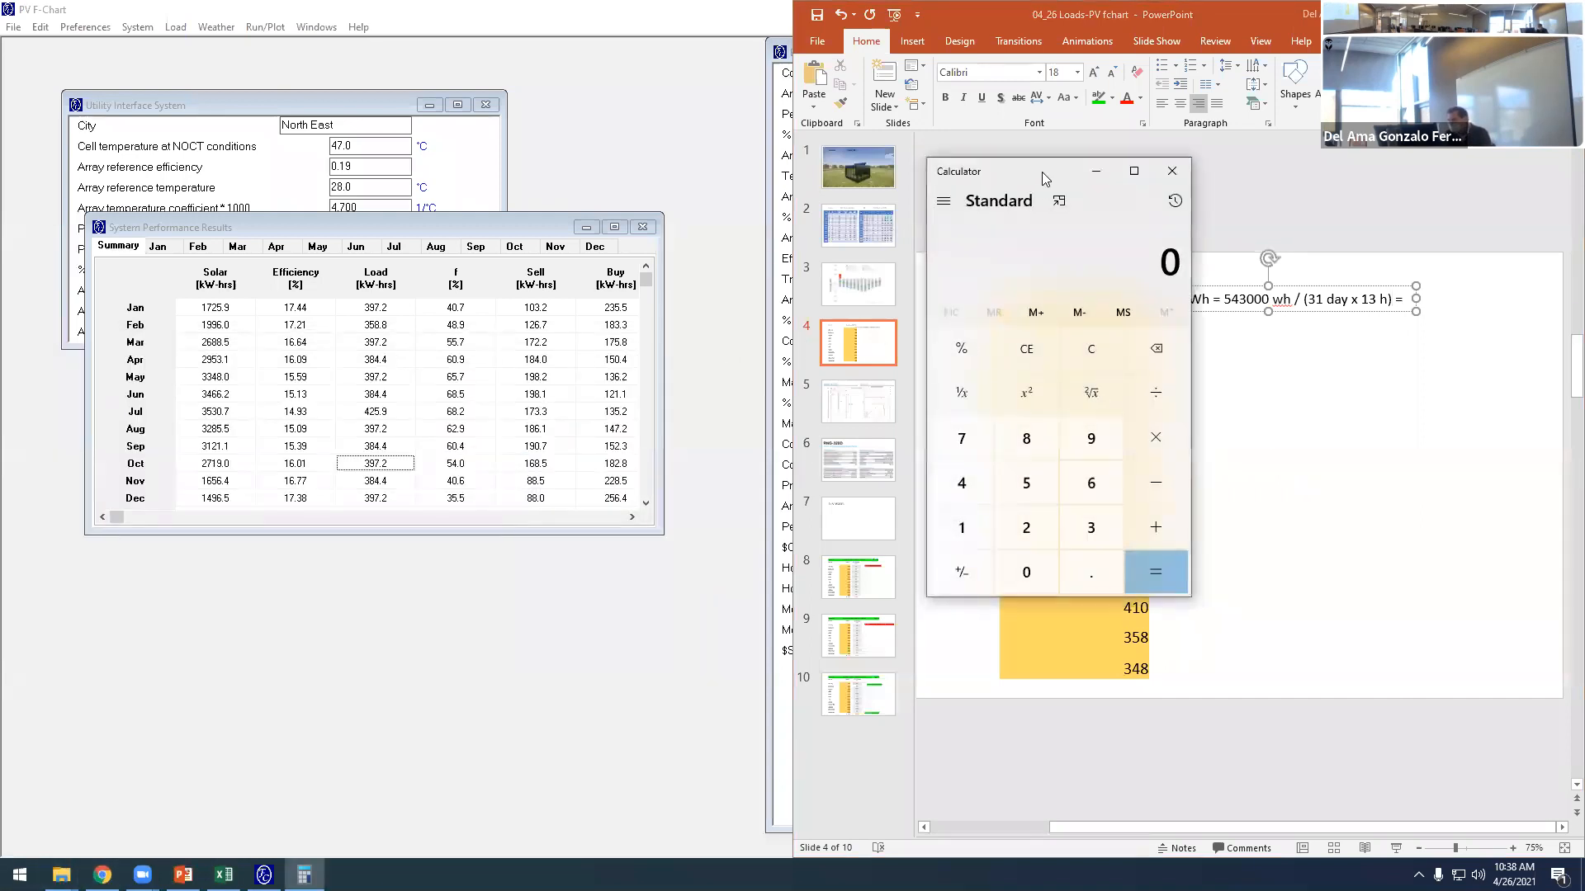
{"action": "left_click_drag", "start_coordinate": [1029, 171], "coordinate": [954, 156]}
{"action": "left_click", "coordinate": [952, 468]}
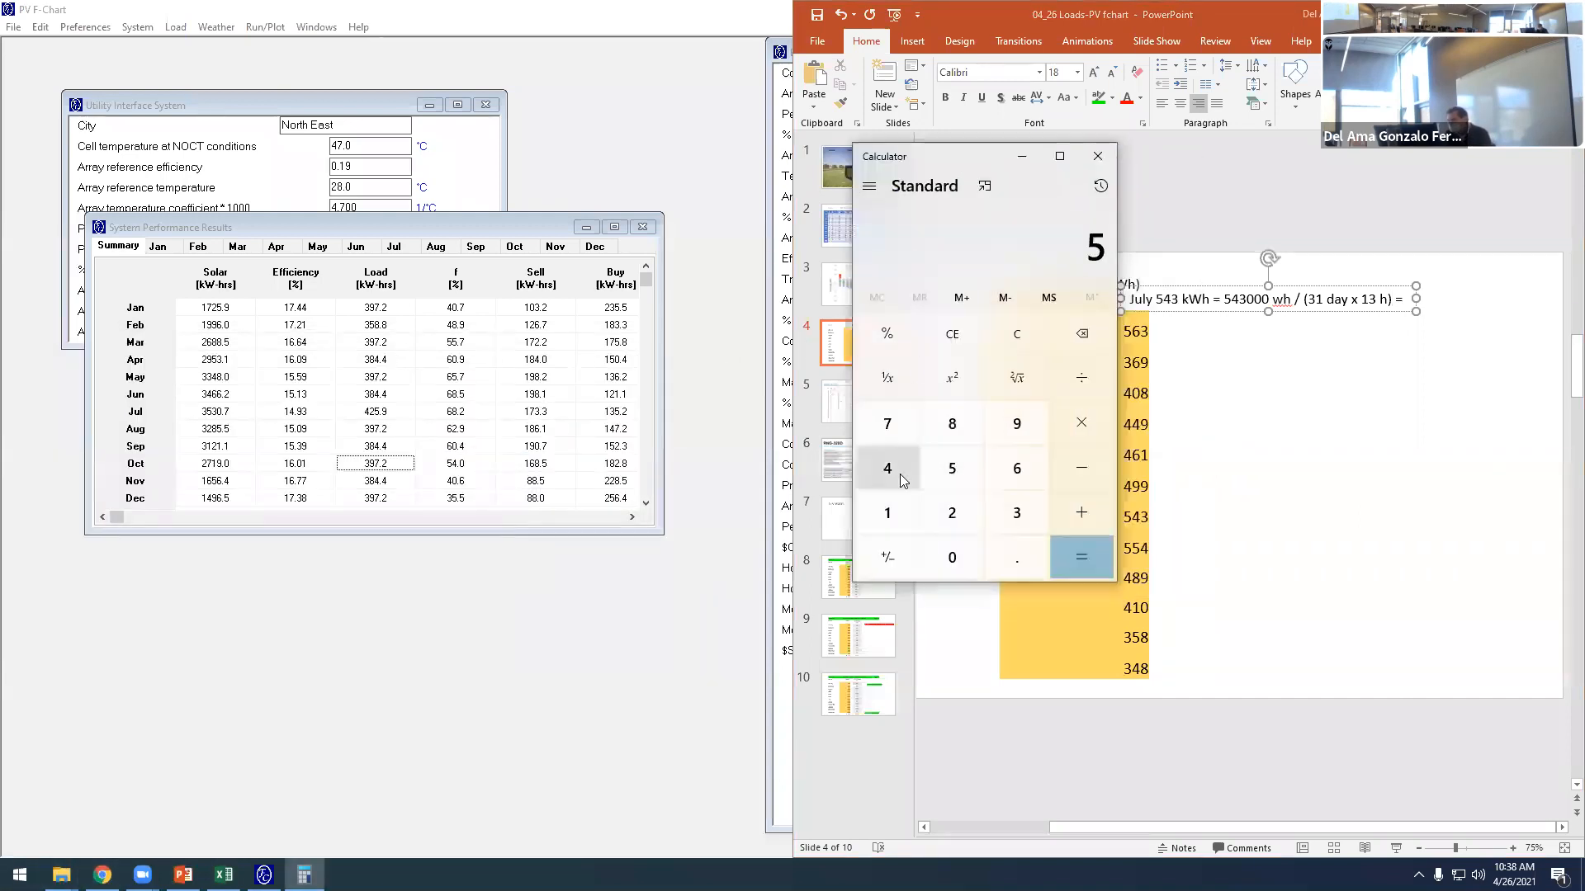
{"action": "left_click", "coordinate": [901, 475]}
{"action": "left_click", "coordinate": [1017, 510]}
{"action": "double_click", "coordinate": [954, 555]}
{"action": "left_click", "coordinate": [954, 555]}
{"action": "left_click", "coordinate": [1069, 381]}
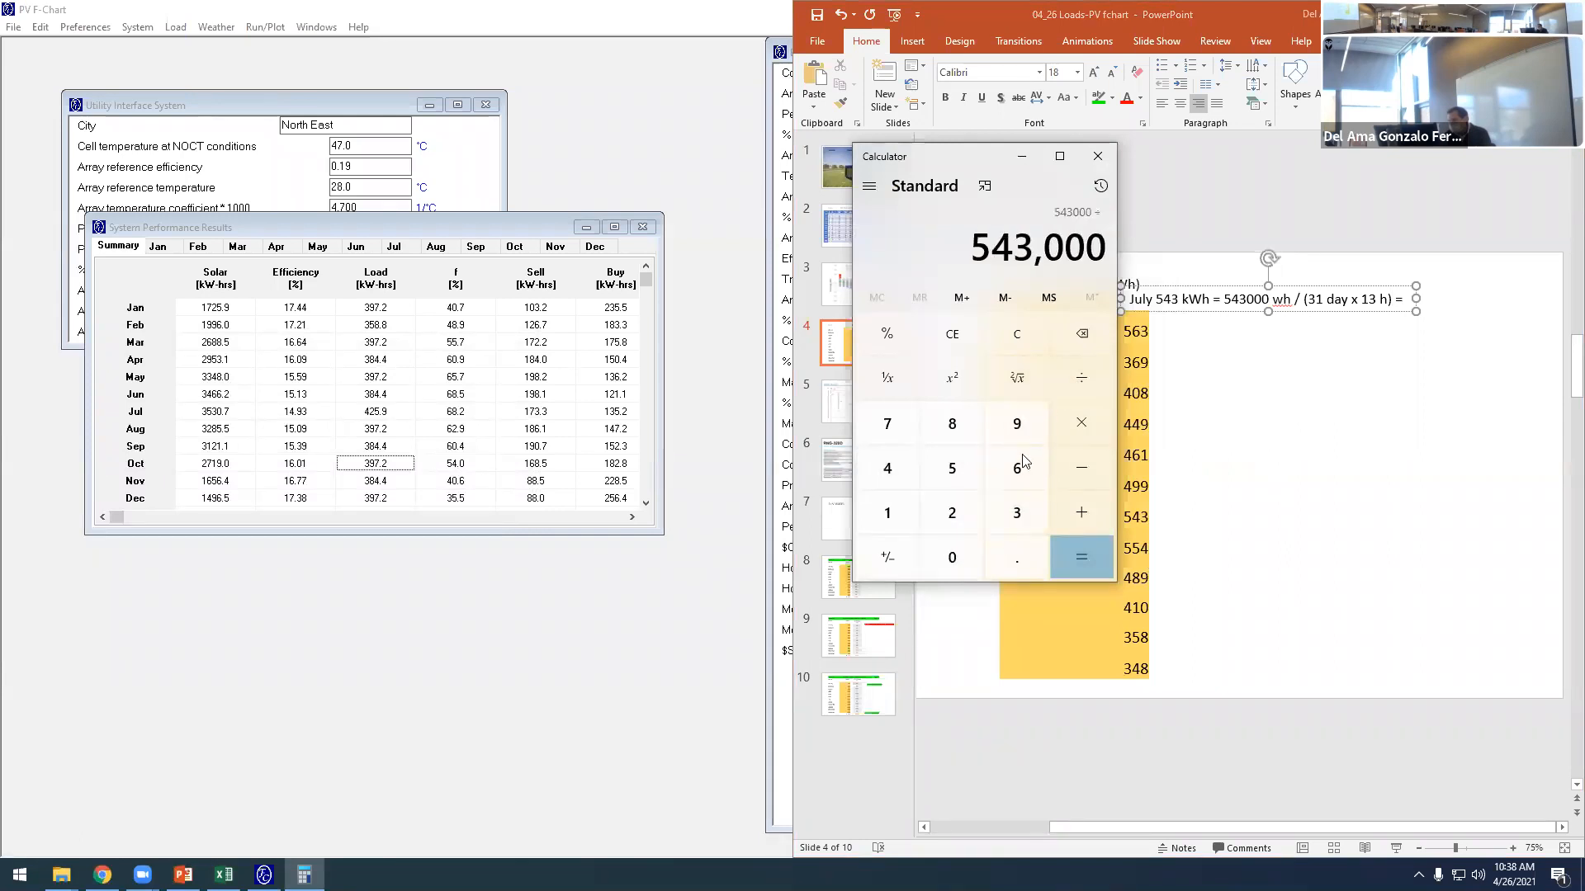
{"action": "left_click", "coordinate": [1016, 513]}
{"action": "left_click", "coordinate": [887, 512]}
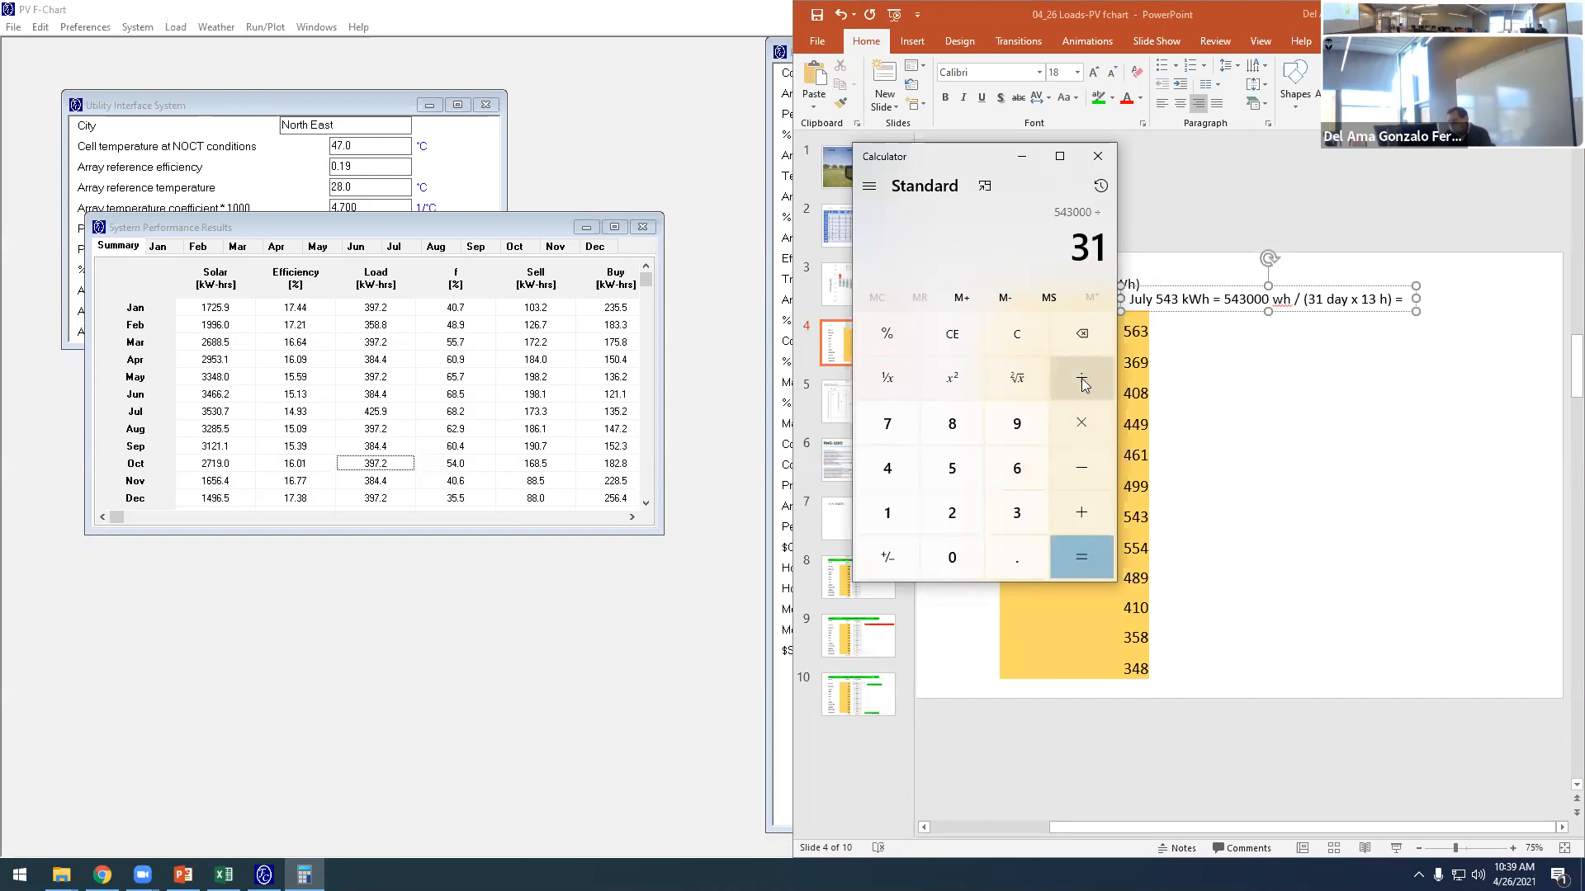
{"action": "left_click", "coordinate": [1082, 378]}
{"action": "left_click", "coordinate": [888, 513]}
{"action": "left_click", "coordinate": [1017, 512]}
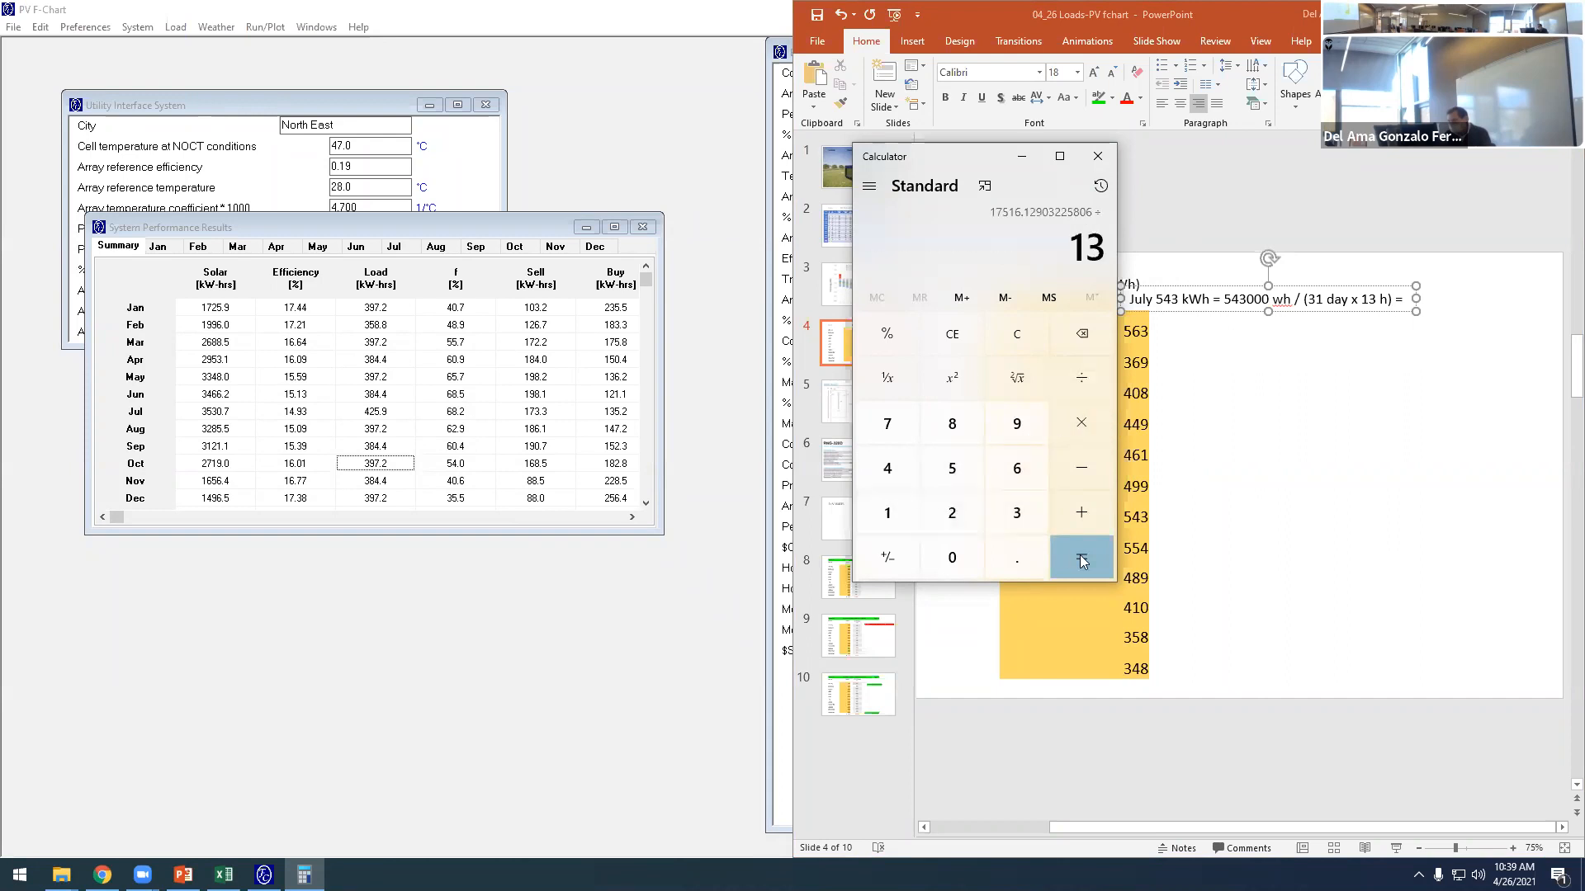
{"action": "left_click", "coordinate": [1082, 560]}
- Complete the July expression on slide 4 with the calculated hourly load, 1,347
{"action": "left_click", "coordinate": [1404, 314]}
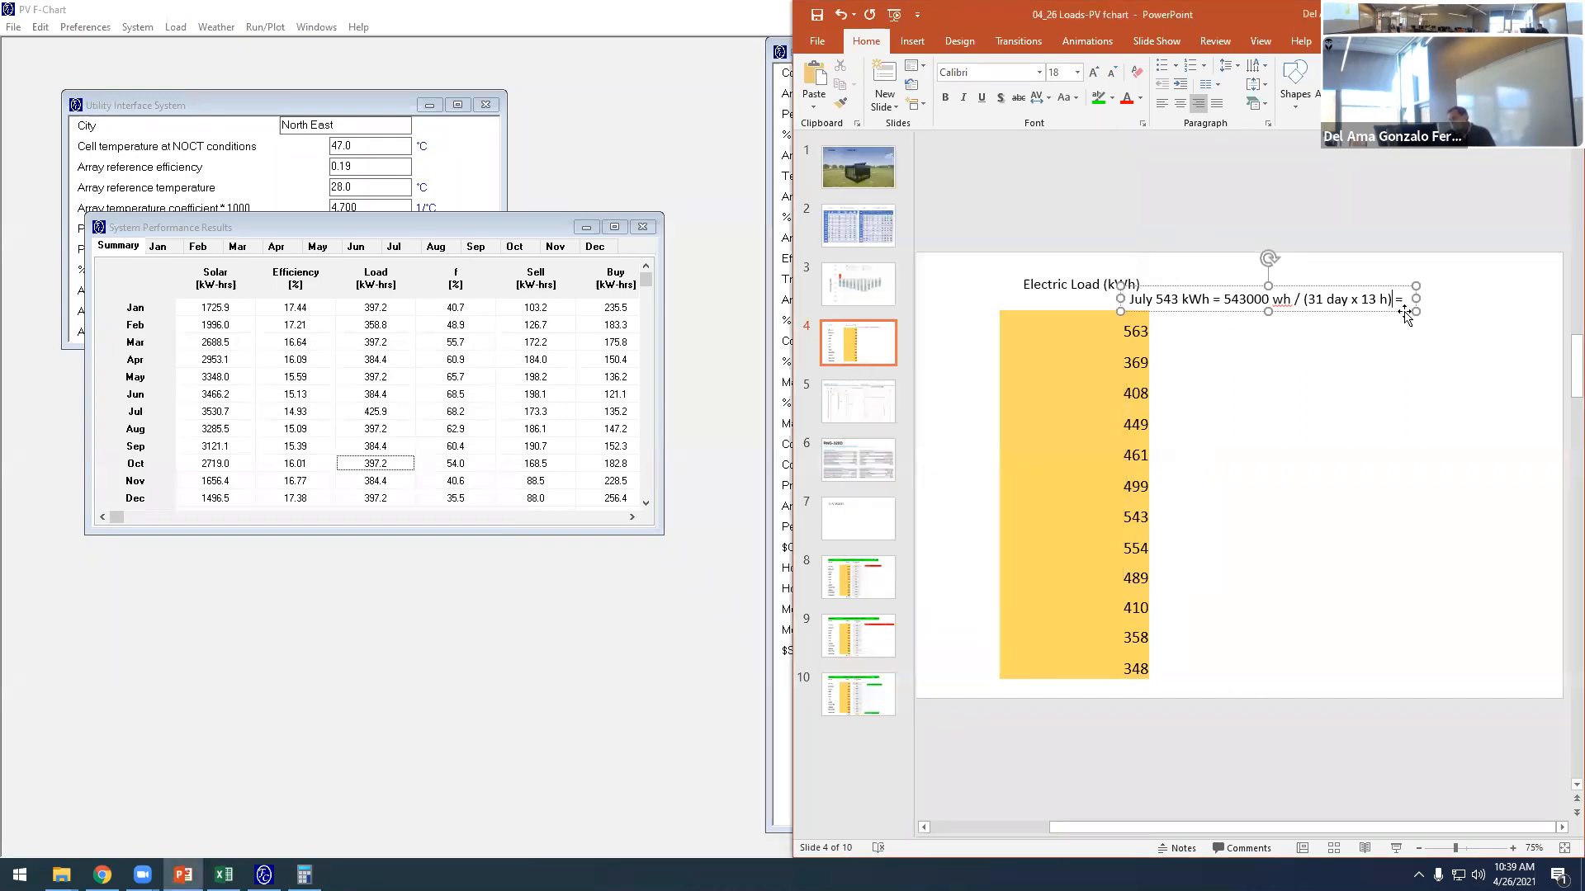
{"action": "type", "text": "1"}
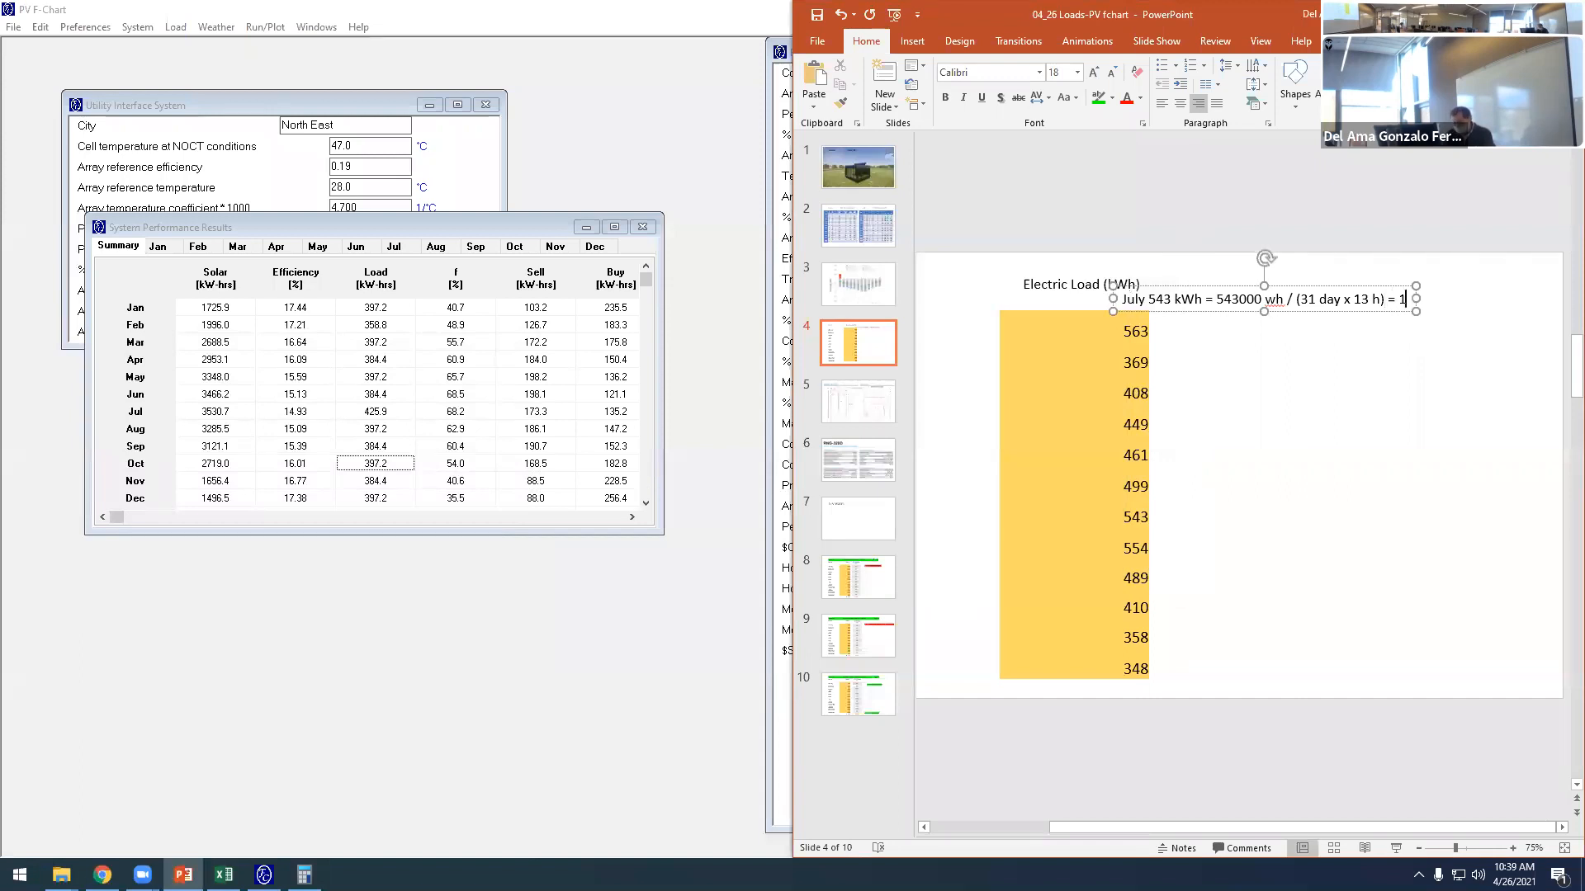
{"action": "type", "text": ",3"}
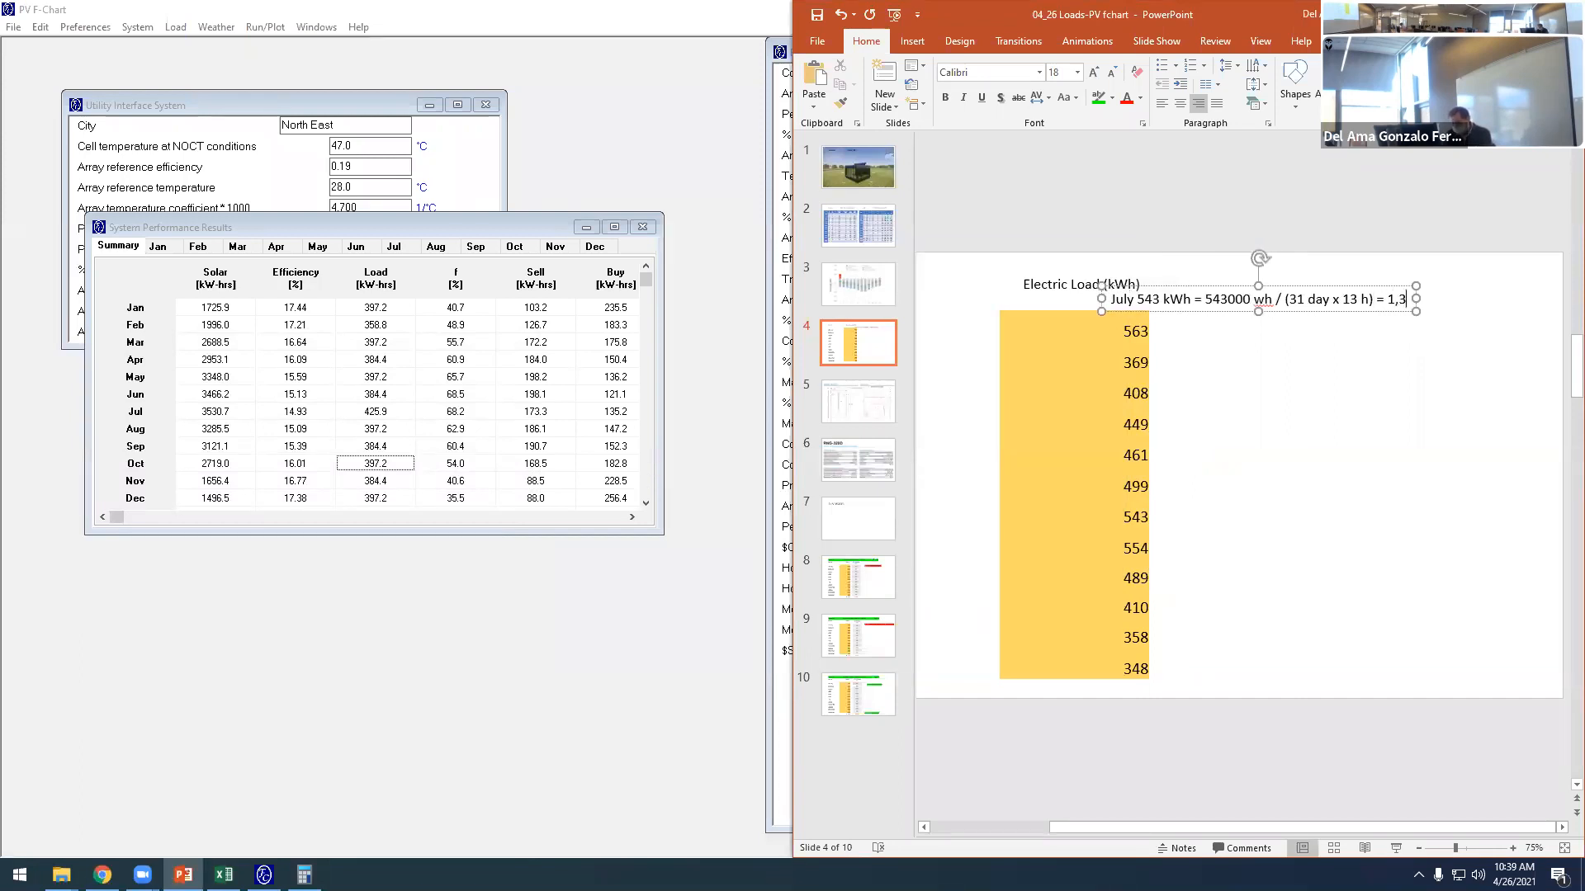
{"action": "left_click", "coordinate": [305, 875]}
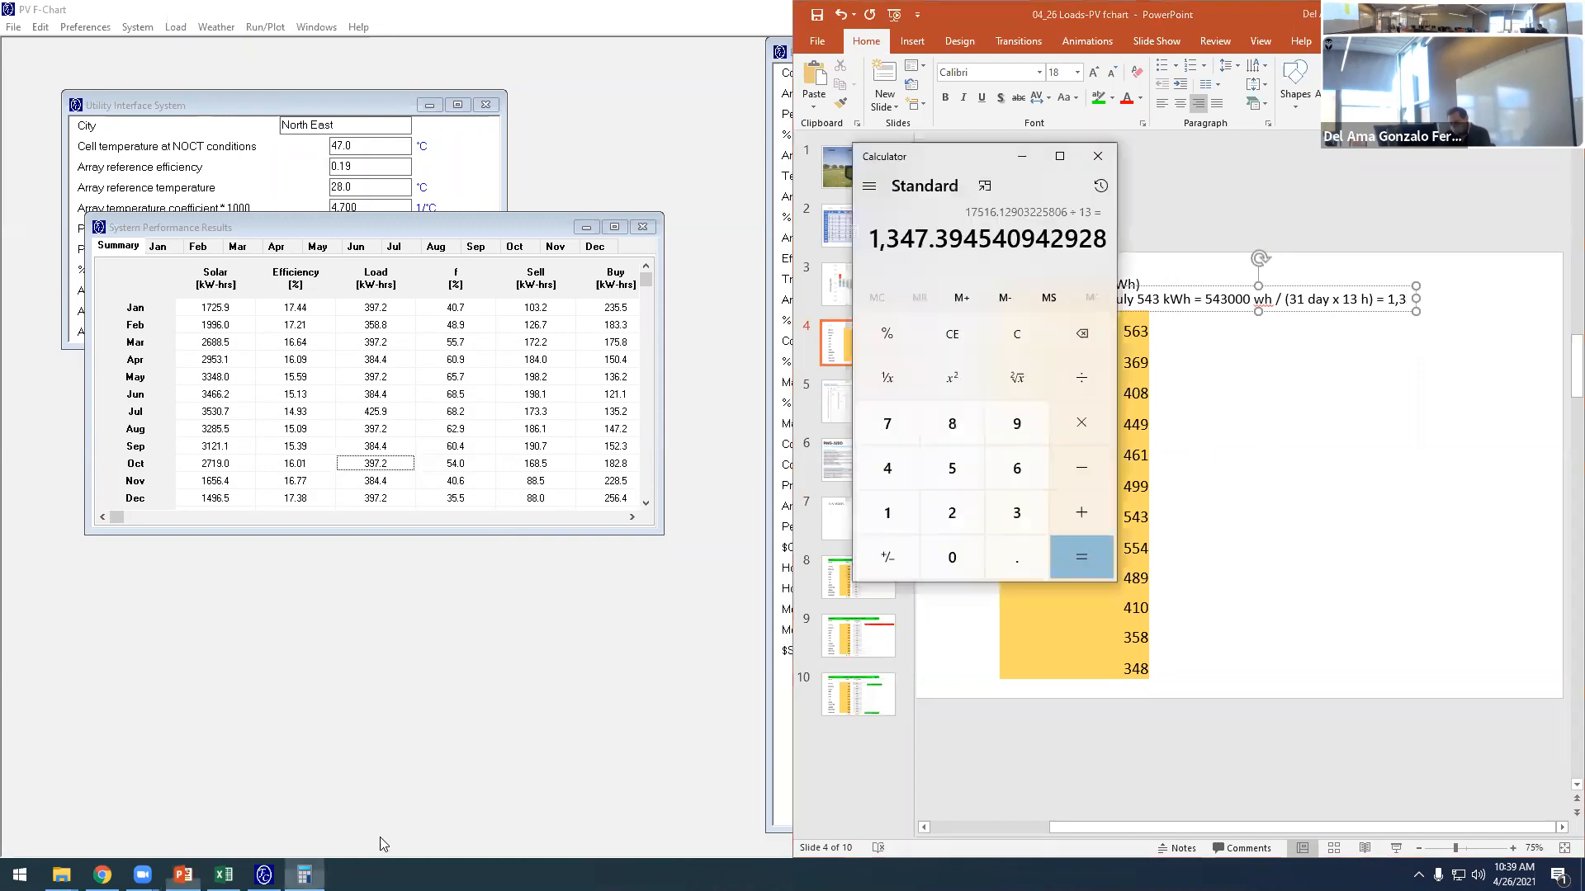
{"action": "left_click", "coordinate": [1407, 300]}
{"action": "type", "text": "4"}
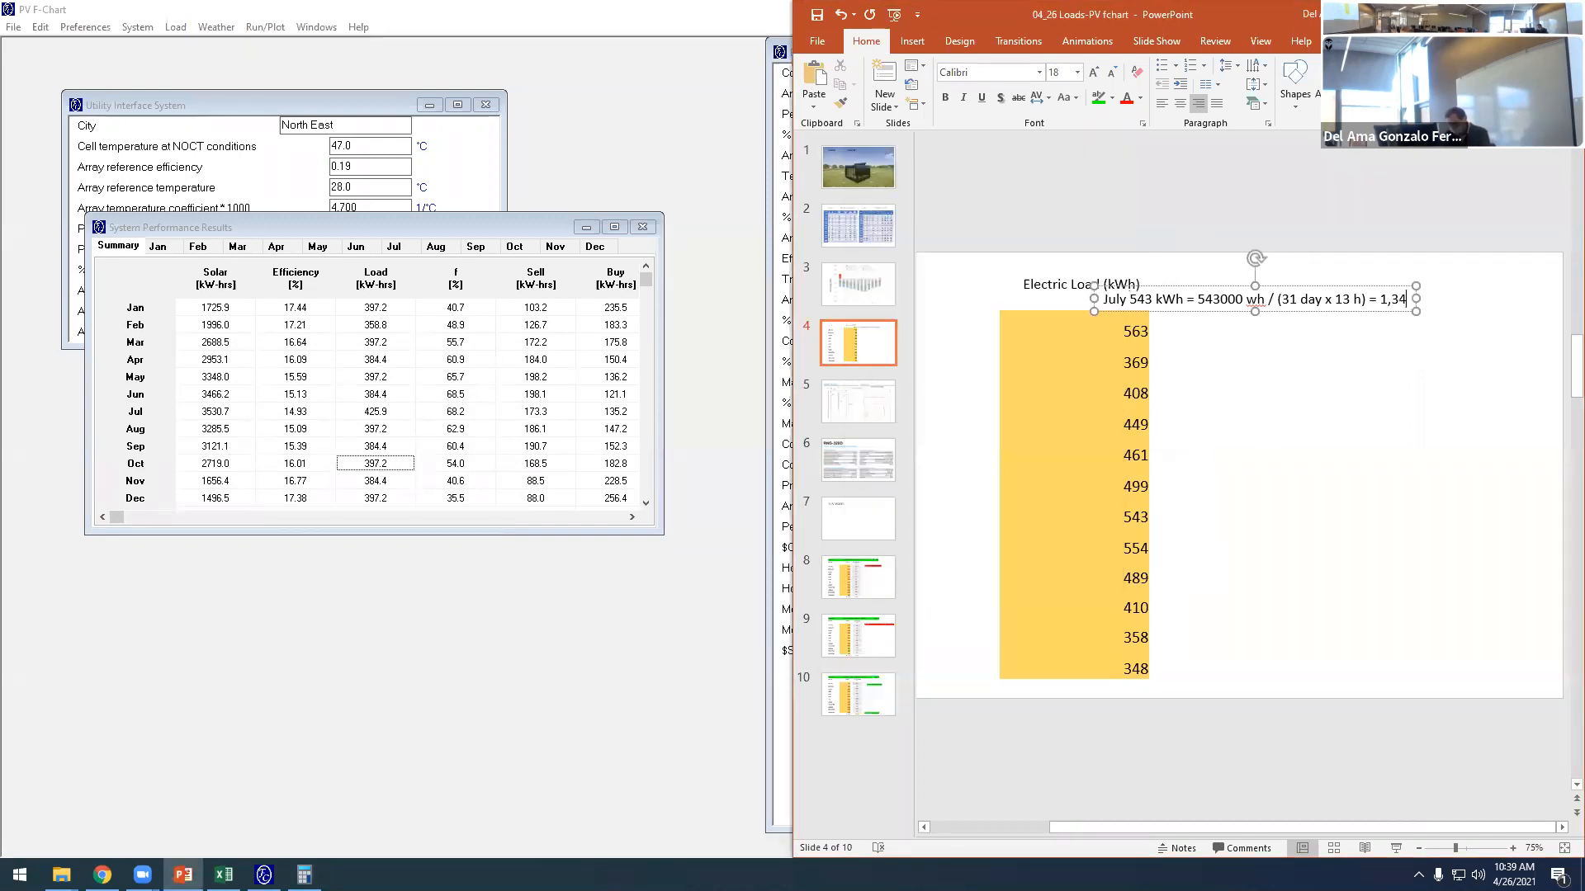
{"action": "type", "text": "7"}
{"action": "left_click", "coordinate": [1444, 556]}
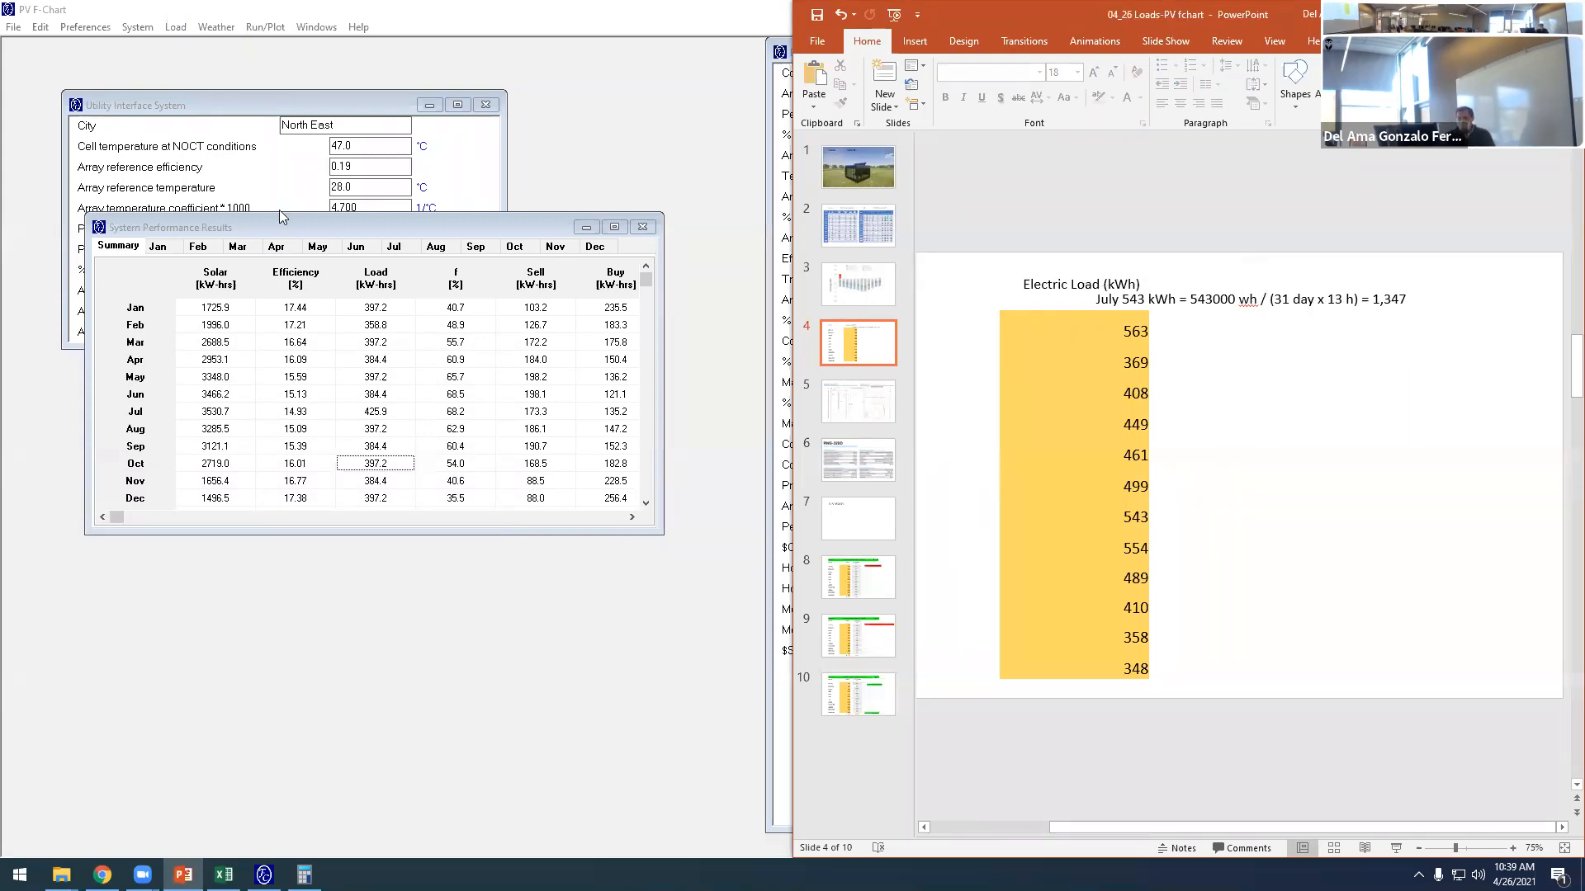
- Reopen the load form in PV F-Chart and set July's hourly loads from 7-8 through 11-12 to 1347 W
{"action": "left_click", "coordinate": [176, 27]}
{"action": "left_click", "coordinate": [216, 46]}
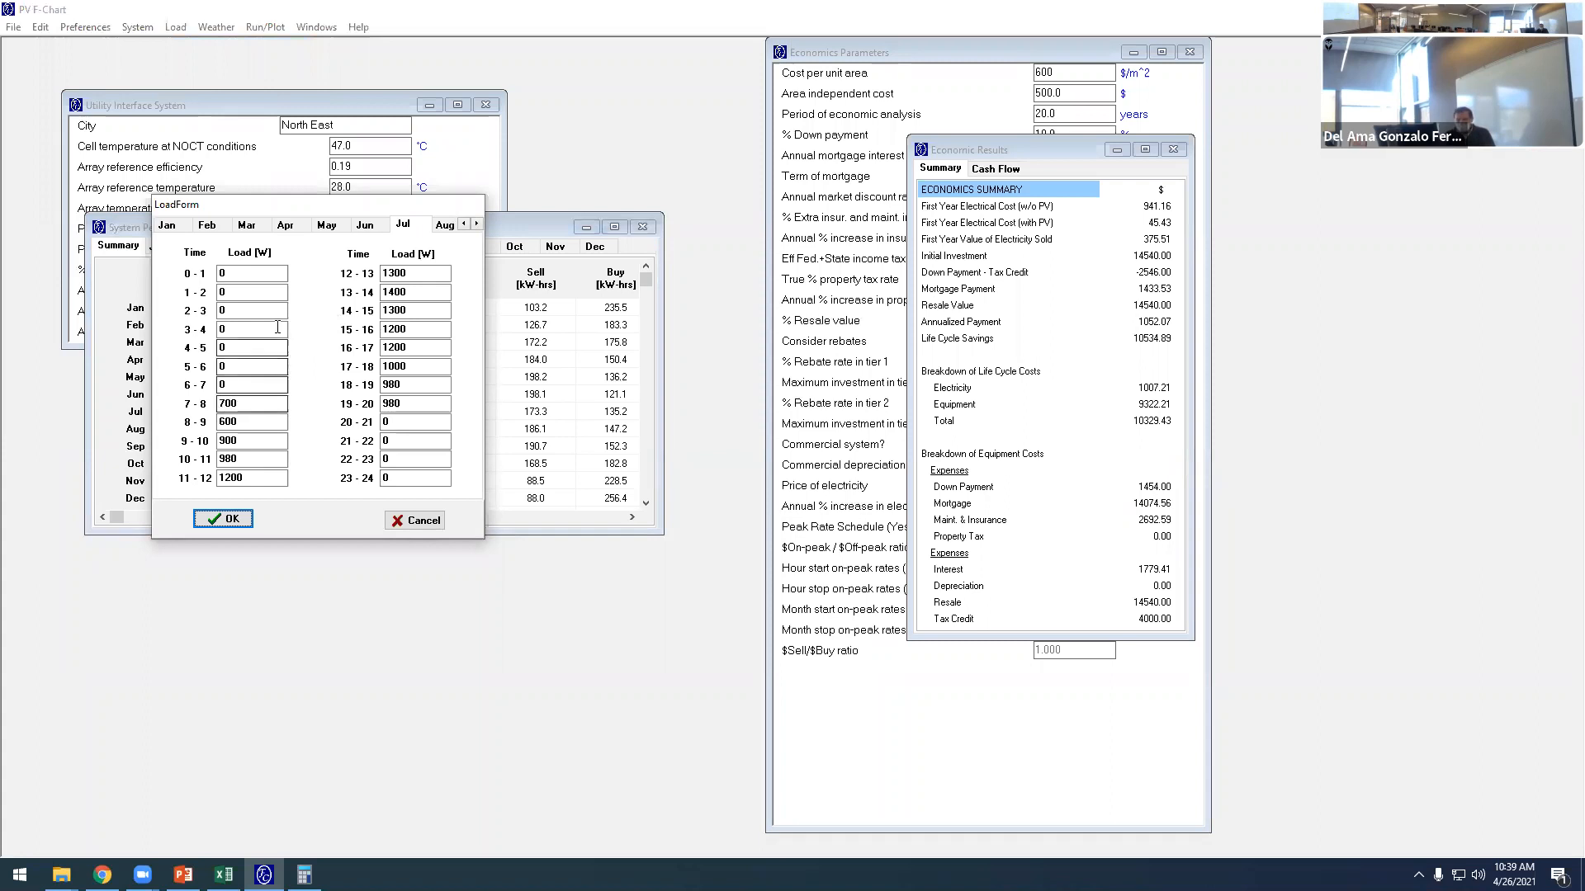
{"action": "left_click_drag", "start_coordinate": [239, 407], "coordinate": [207, 403]}
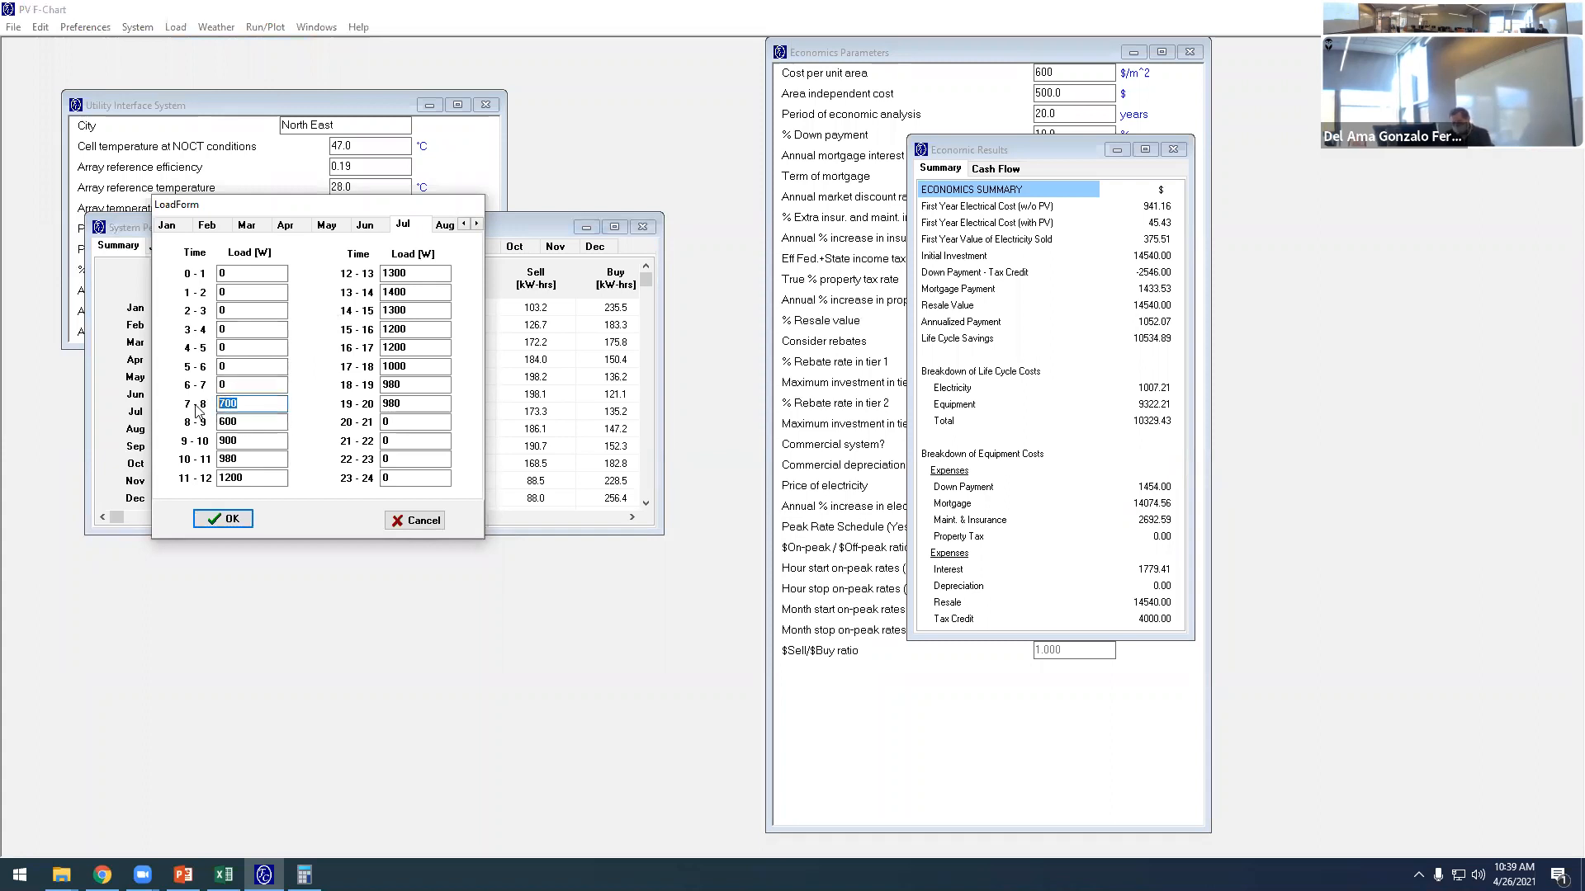
{"action": "type", "text": "1347"}
{"action": "left_click_drag", "start_coordinate": [251, 405], "coordinate": [199, 486]}
{"action": "type", "text": "1347"}
- Set July's hourly loads from 12-13 through 19-20 to 1347 W and accept the load form
{"action": "type", "text": "1347"}
{"action": "type", "text": "1347"}
{"action": "type", "text": "1347"}
{"action": "left_click_drag", "start_coordinate": [437, 273], "coordinate": [347, 324]}
{"action": "type", "text": "1347"}
{"action": "type", "text": "1347"}
{"action": "type", "text": "1347"}
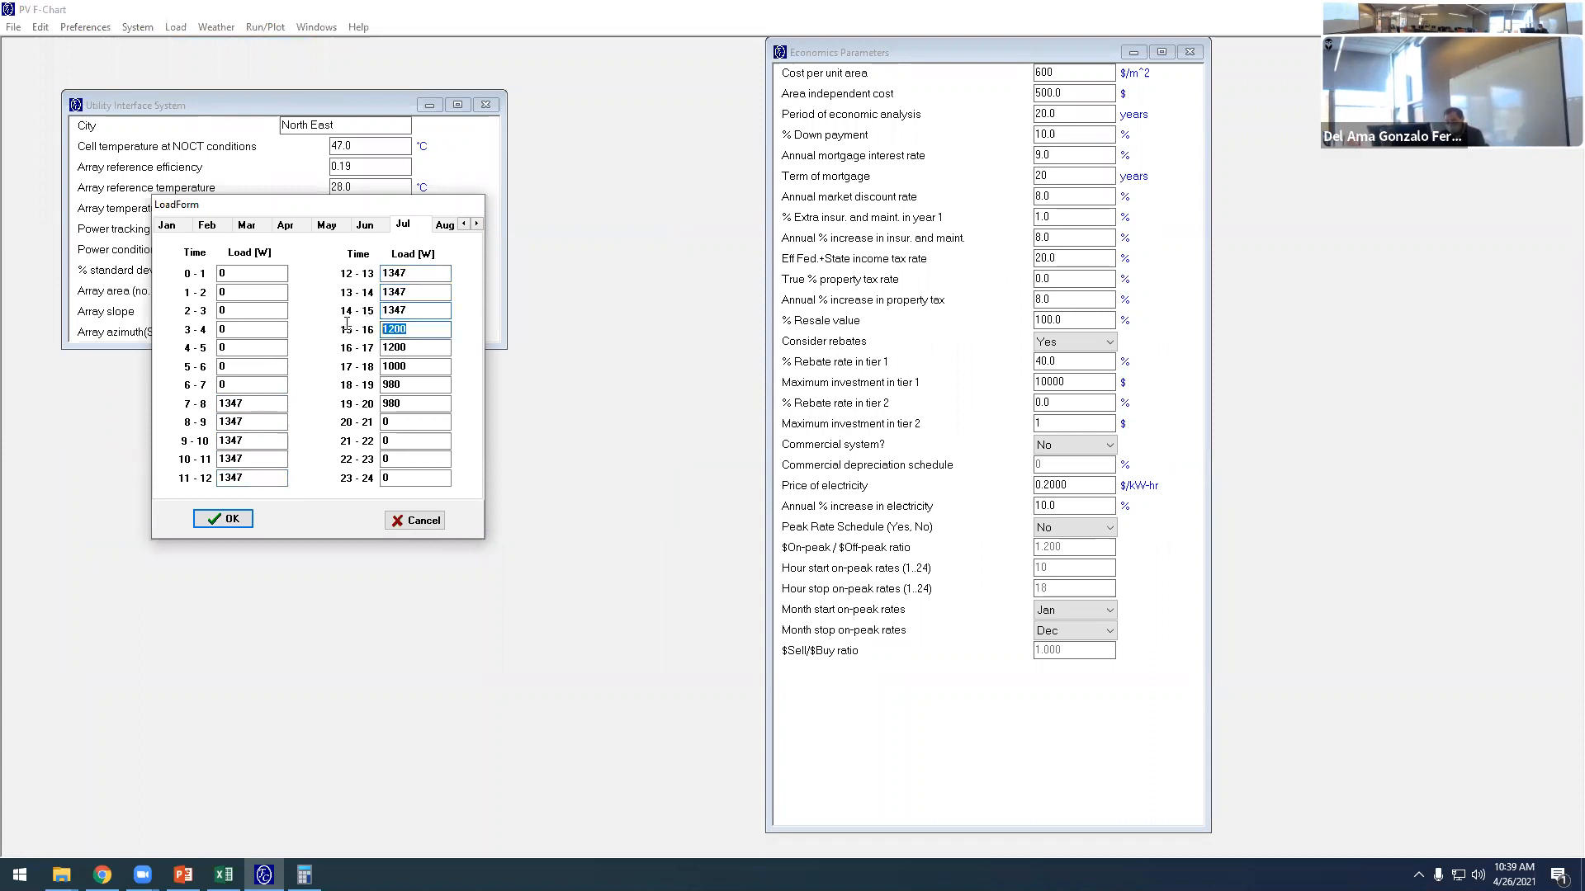
{"action": "type", "text": "1347"}
{"action": "left_click_drag", "start_coordinate": [438, 348], "coordinate": [370, 410]}
{"action": "type", "text": "1347"}
{"action": "type", "text": "1347"}
{"action": "type", "text": "1347"}
{"action": "type", "text": "1347"}
{"action": "left_click", "coordinate": [223, 518]}
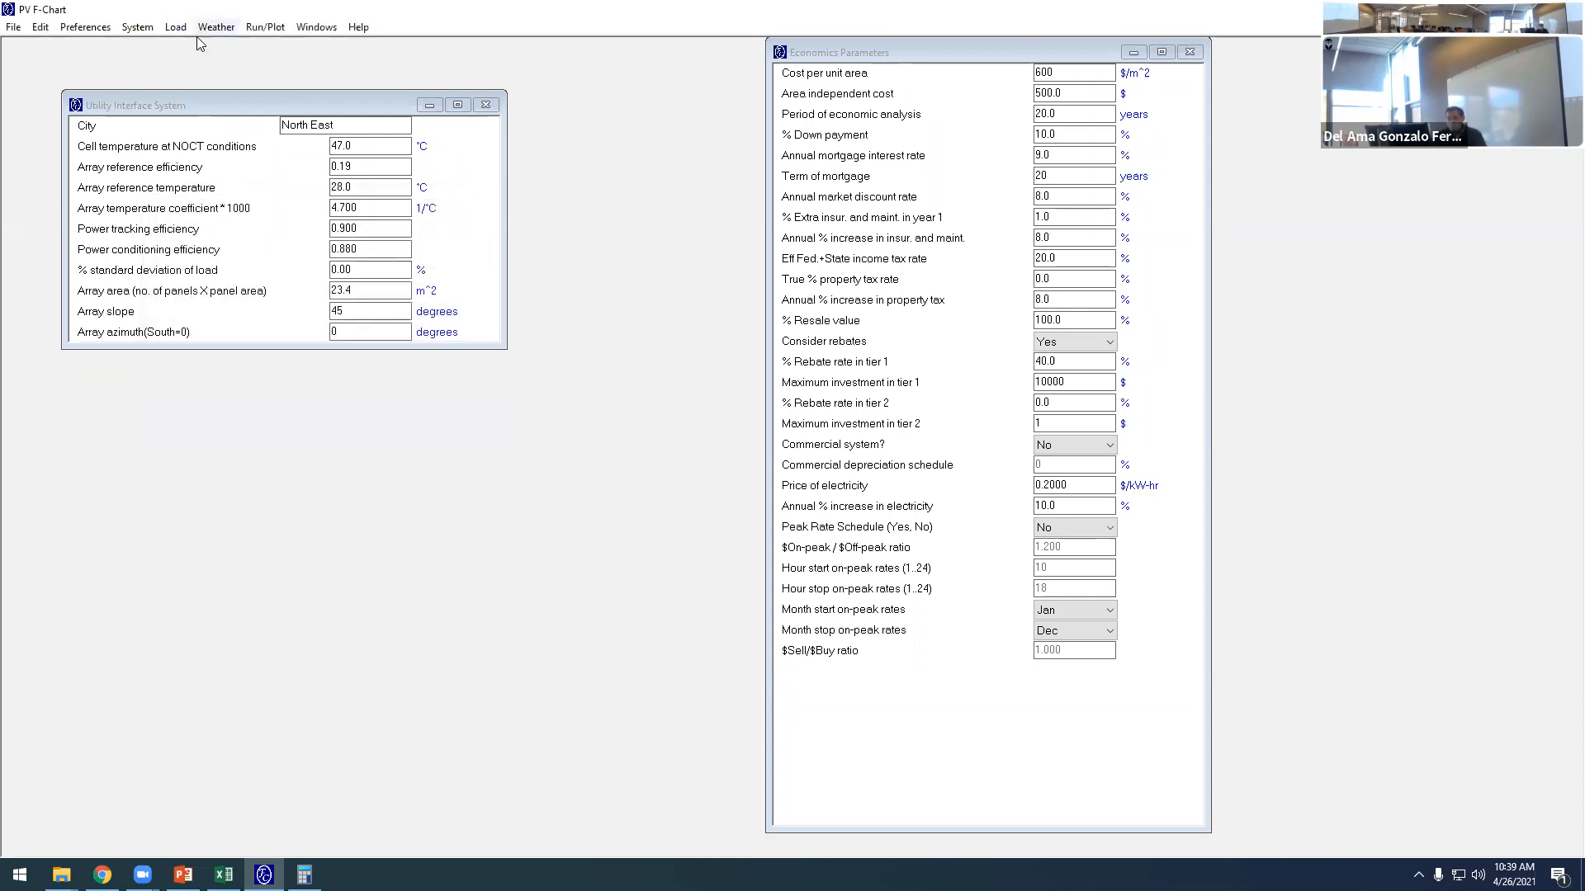
- Run the calculation with the uniform July load and check July's monthly load in the performance summary
{"action": "left_click", "coordinate": [266, 28]}
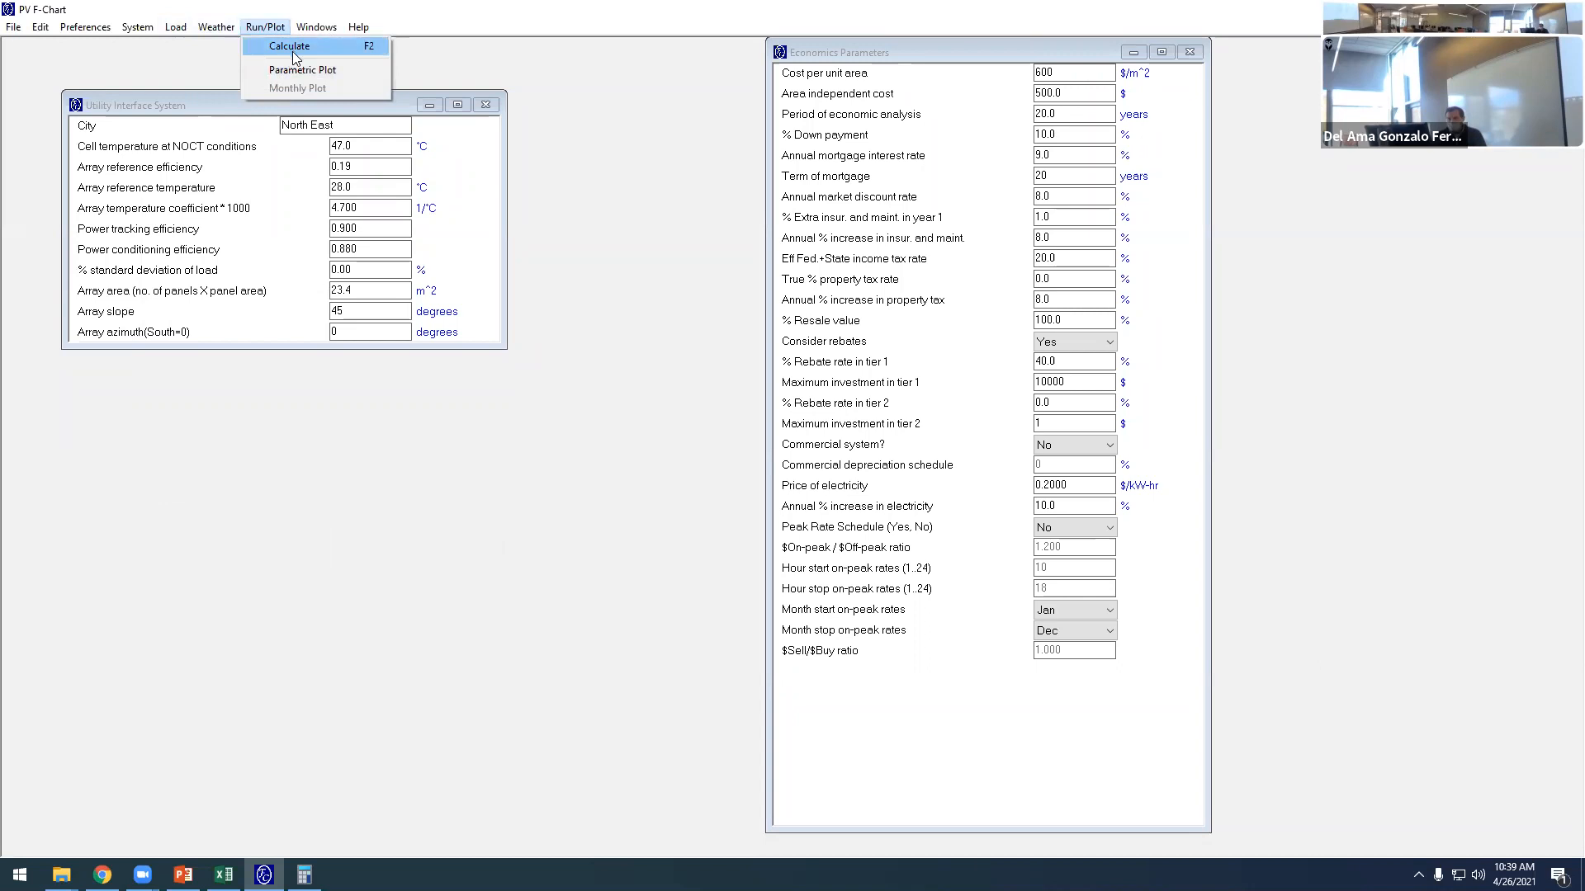
{"action": "left_click", "coordinate": [293, 48]}
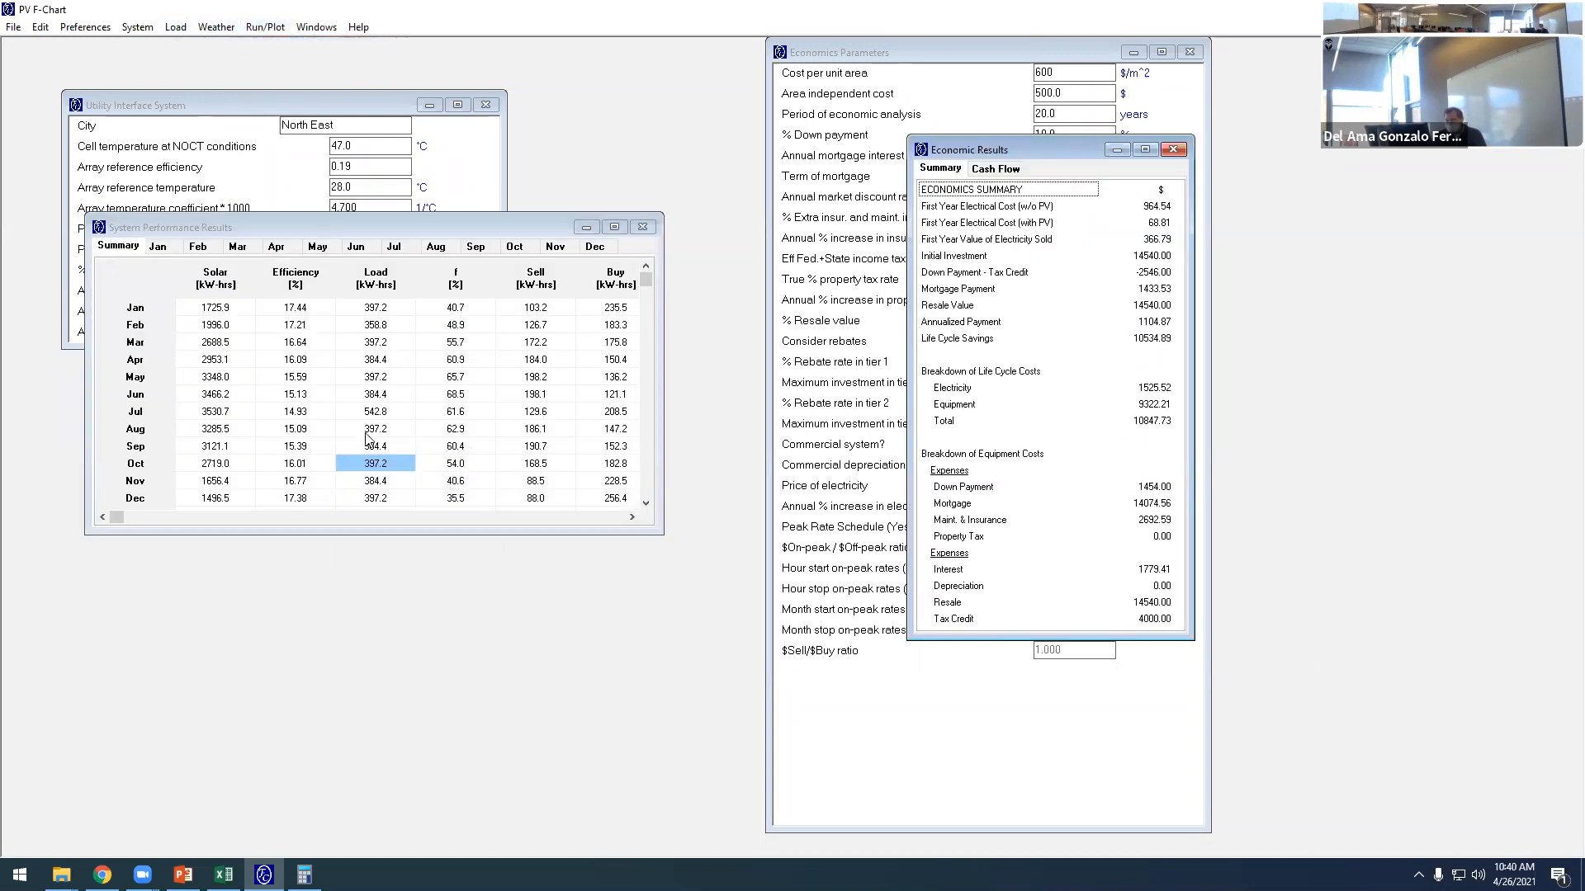
{"action": "left_click", "coordinate": [366, 413]}
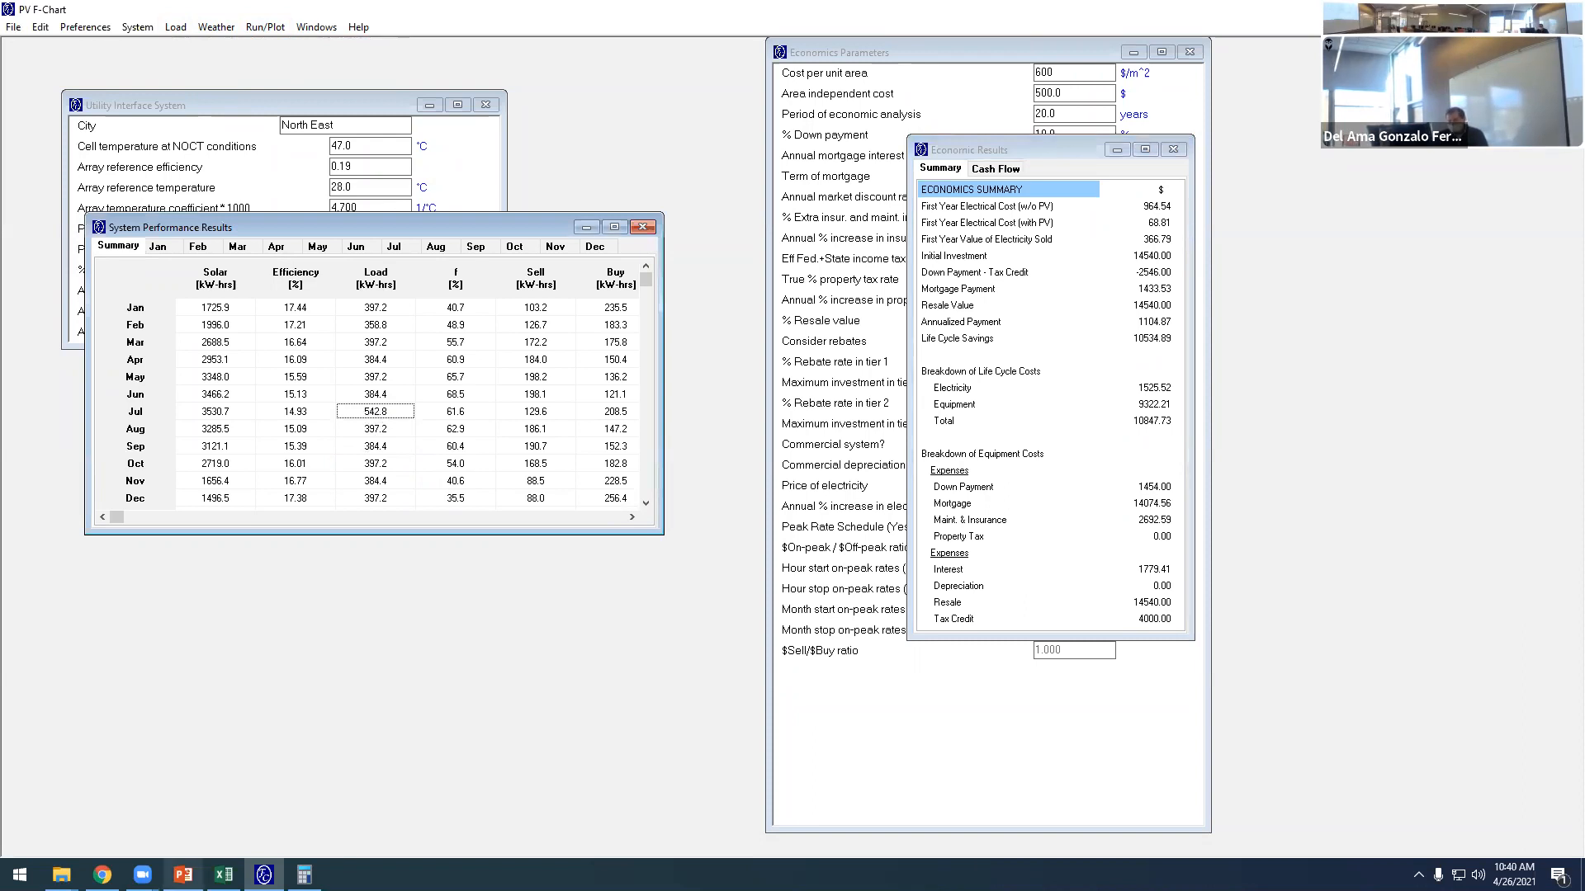
- Return to PowerPoint and move the July expression's text box clear of the Electric Load table on slide 4
{"action": "left_click", "coordinate": [142, 875]}
{"action": "left_click", "coordinate": [183, 875]}
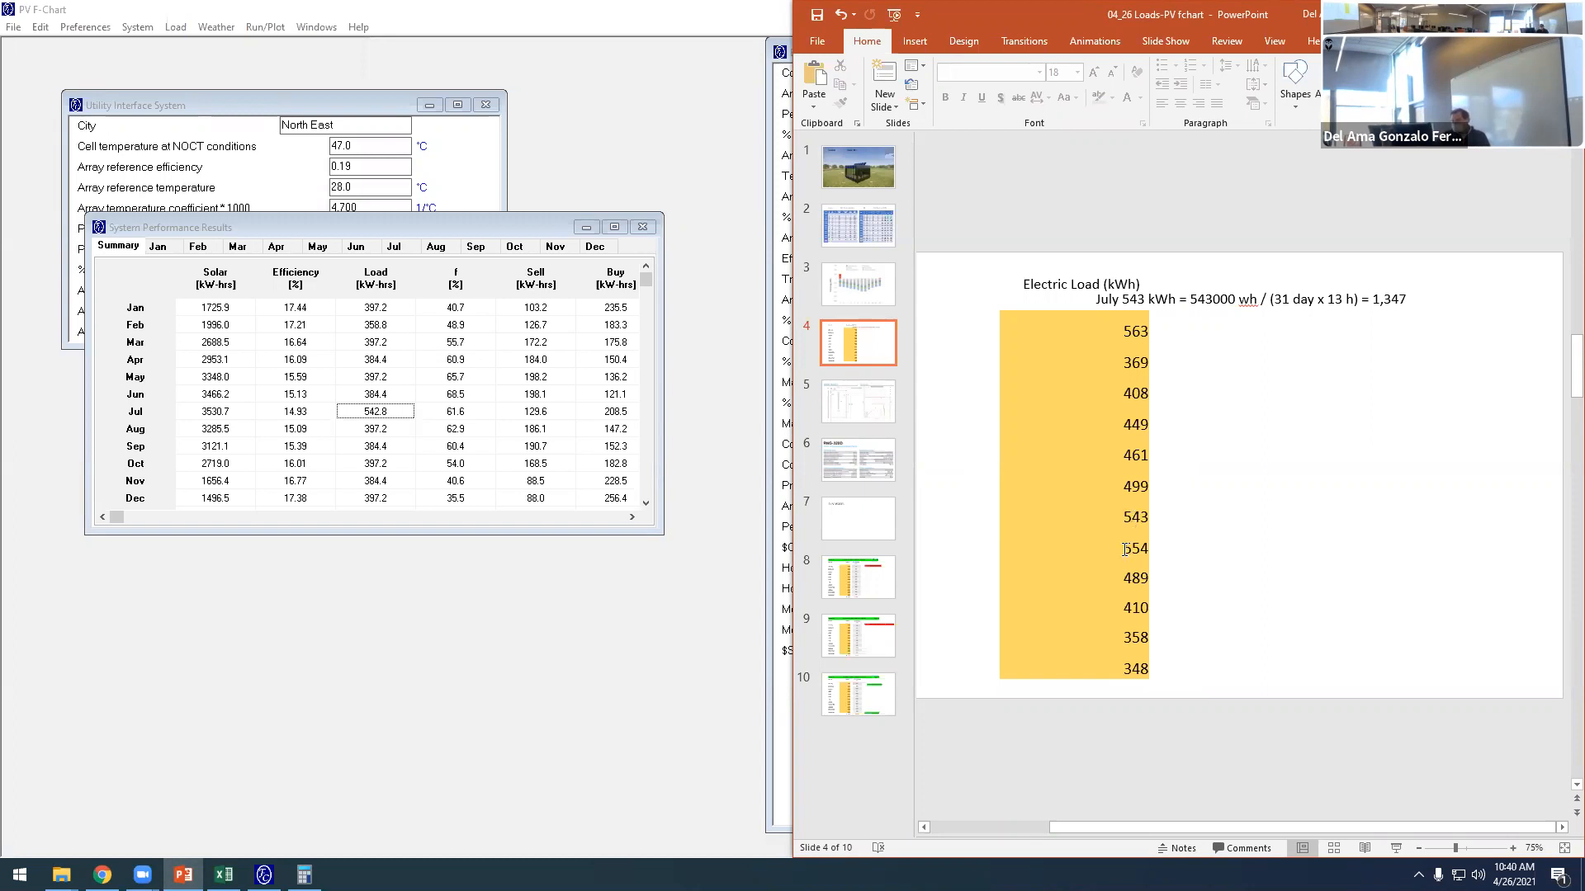
{"action": "left_click", "coordinate": [1232, 311]}
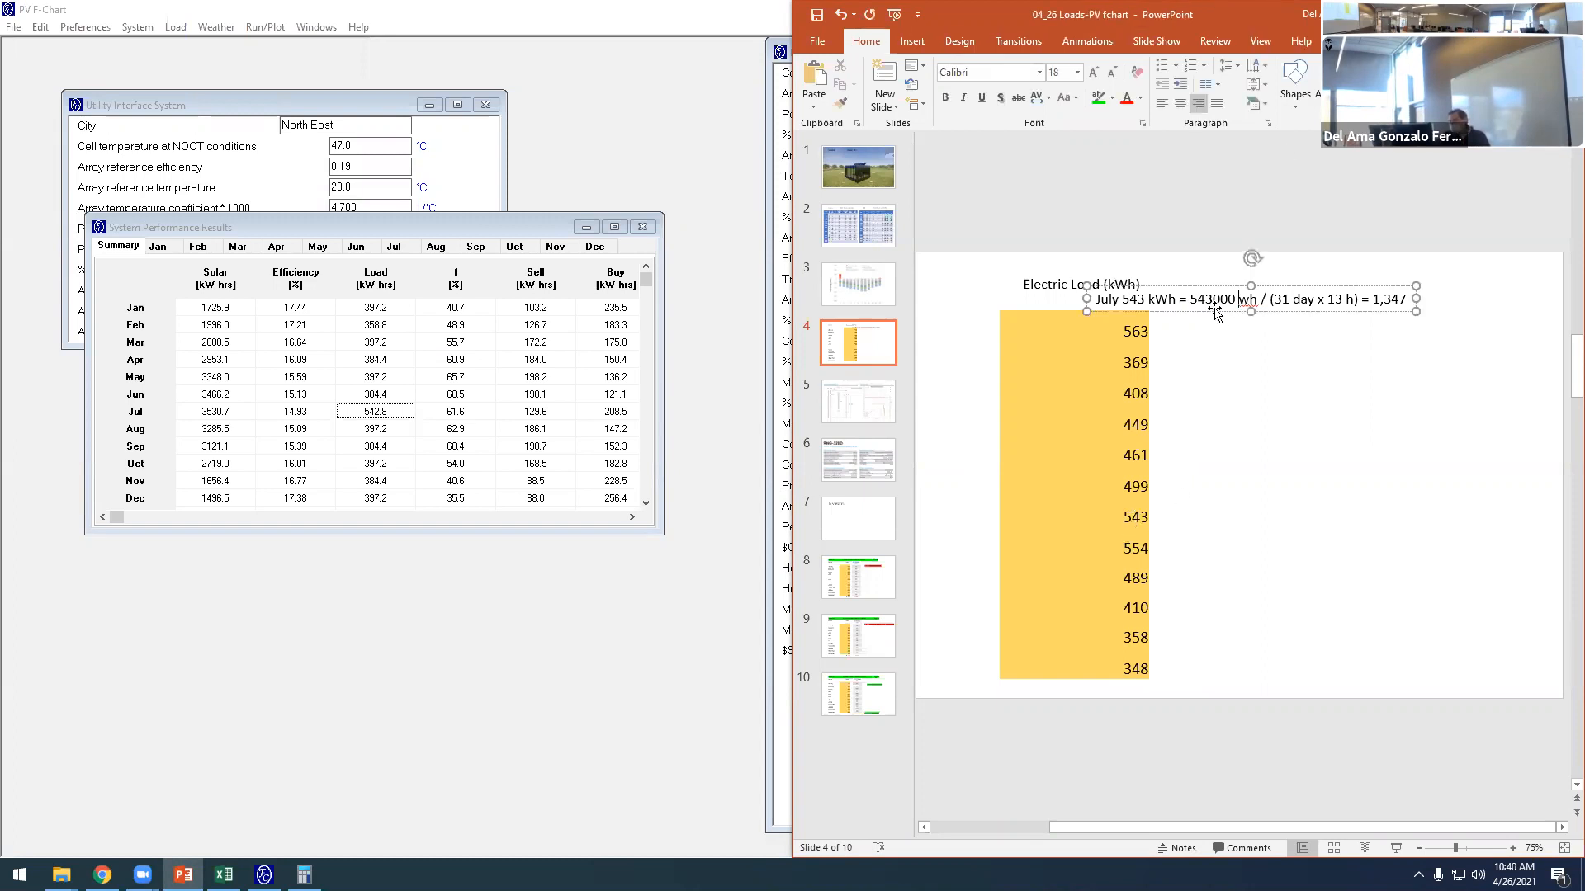
{"action": "left_click_drag", "start_coordinate": [1232, 311], "coordinate": [1365, 338]}
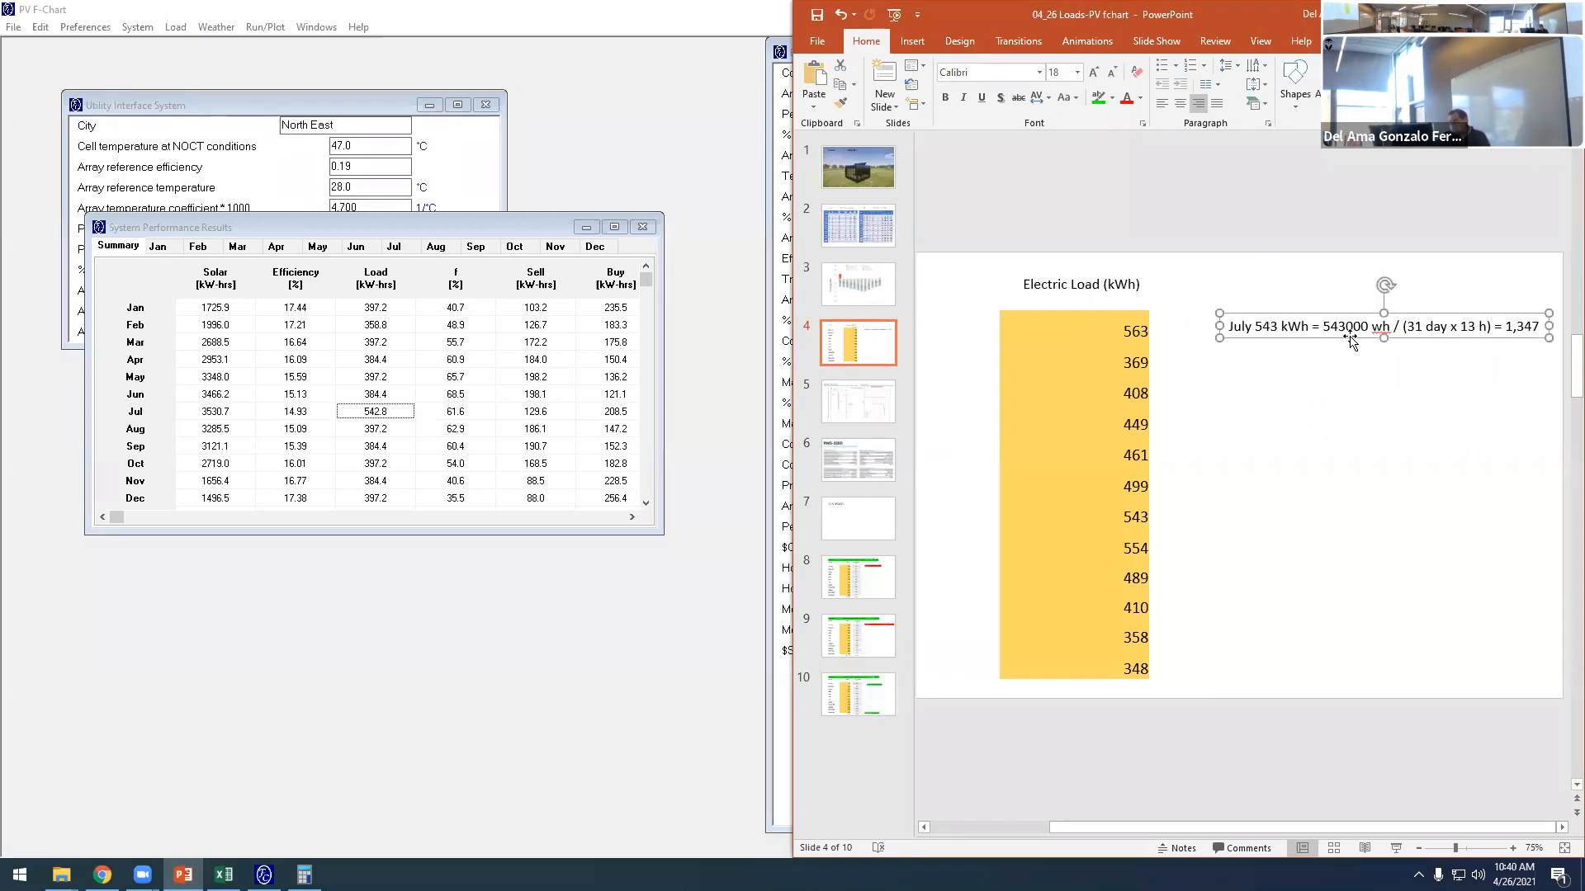
- Duplicate the July expression on a new line in the text box and rename the copy's month to "August"
{"action": "left_click", "coordinate": [1538, 329]}
{"action": "key", "text": "Return"}
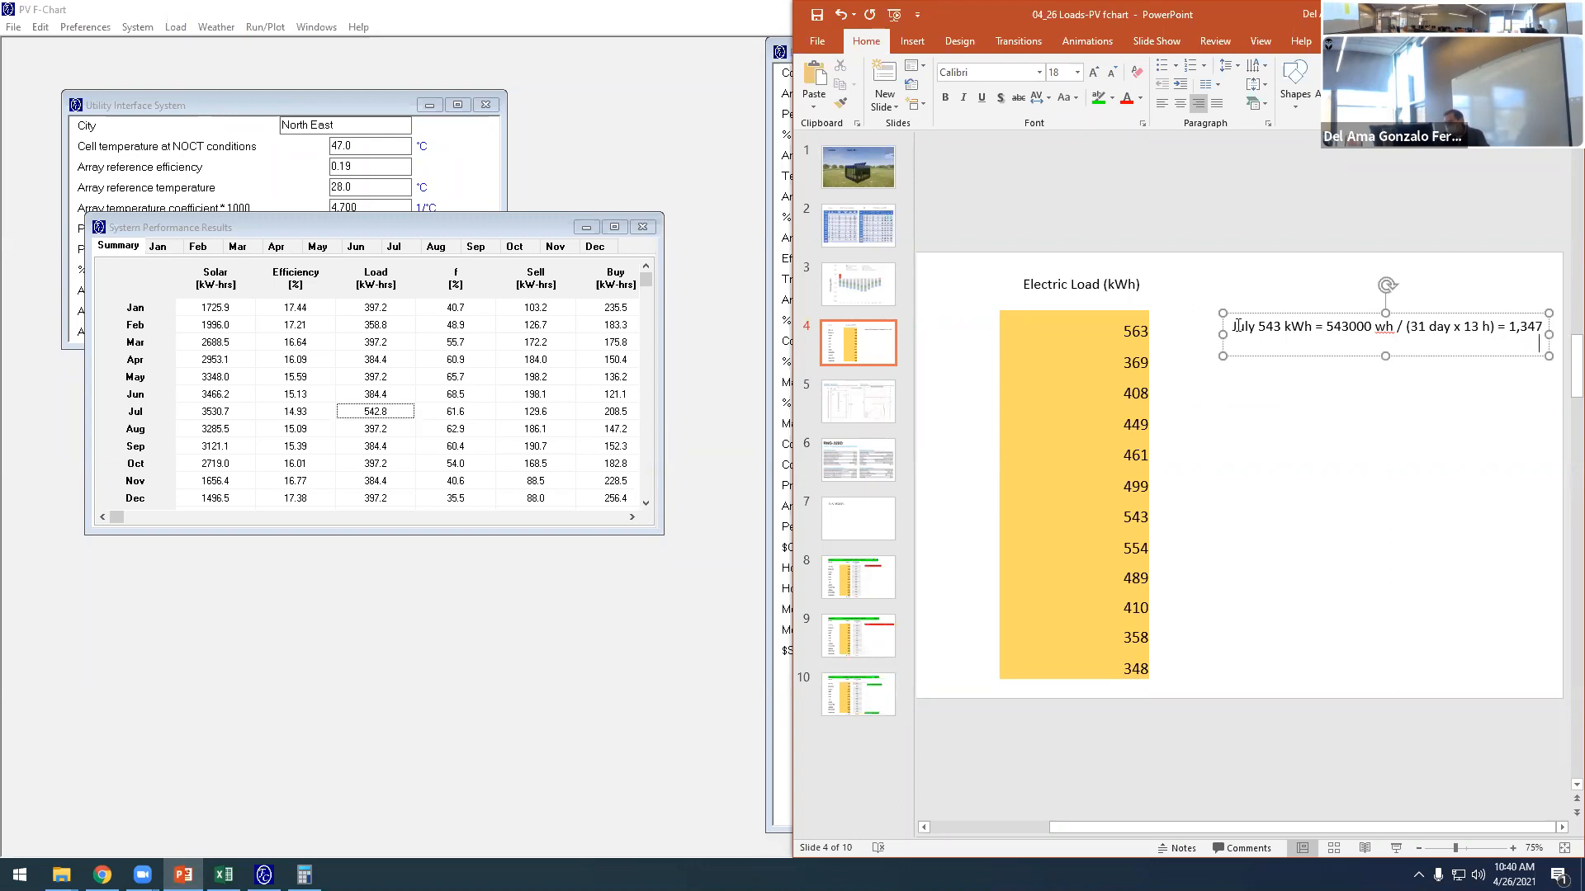
{"action": "left_click_drag", "start_coordinate": [1248, 326], "coordinate": [1258, 348]}
{"action": "key", "text": "ctrl+c"}
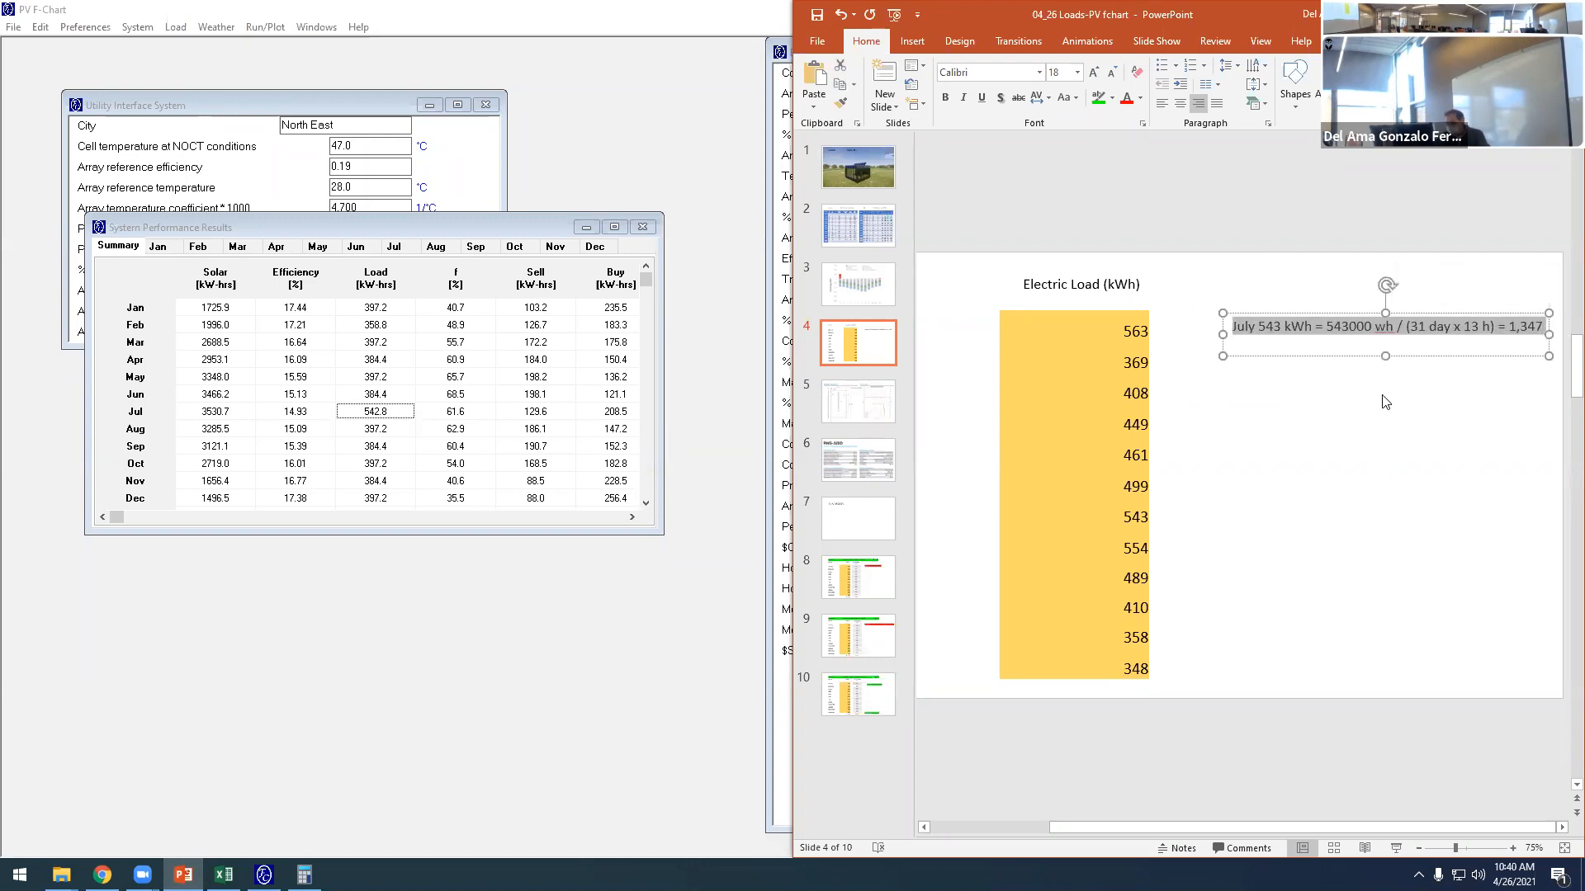
{"action": "left_click", "coordinate": [1258, 348]}
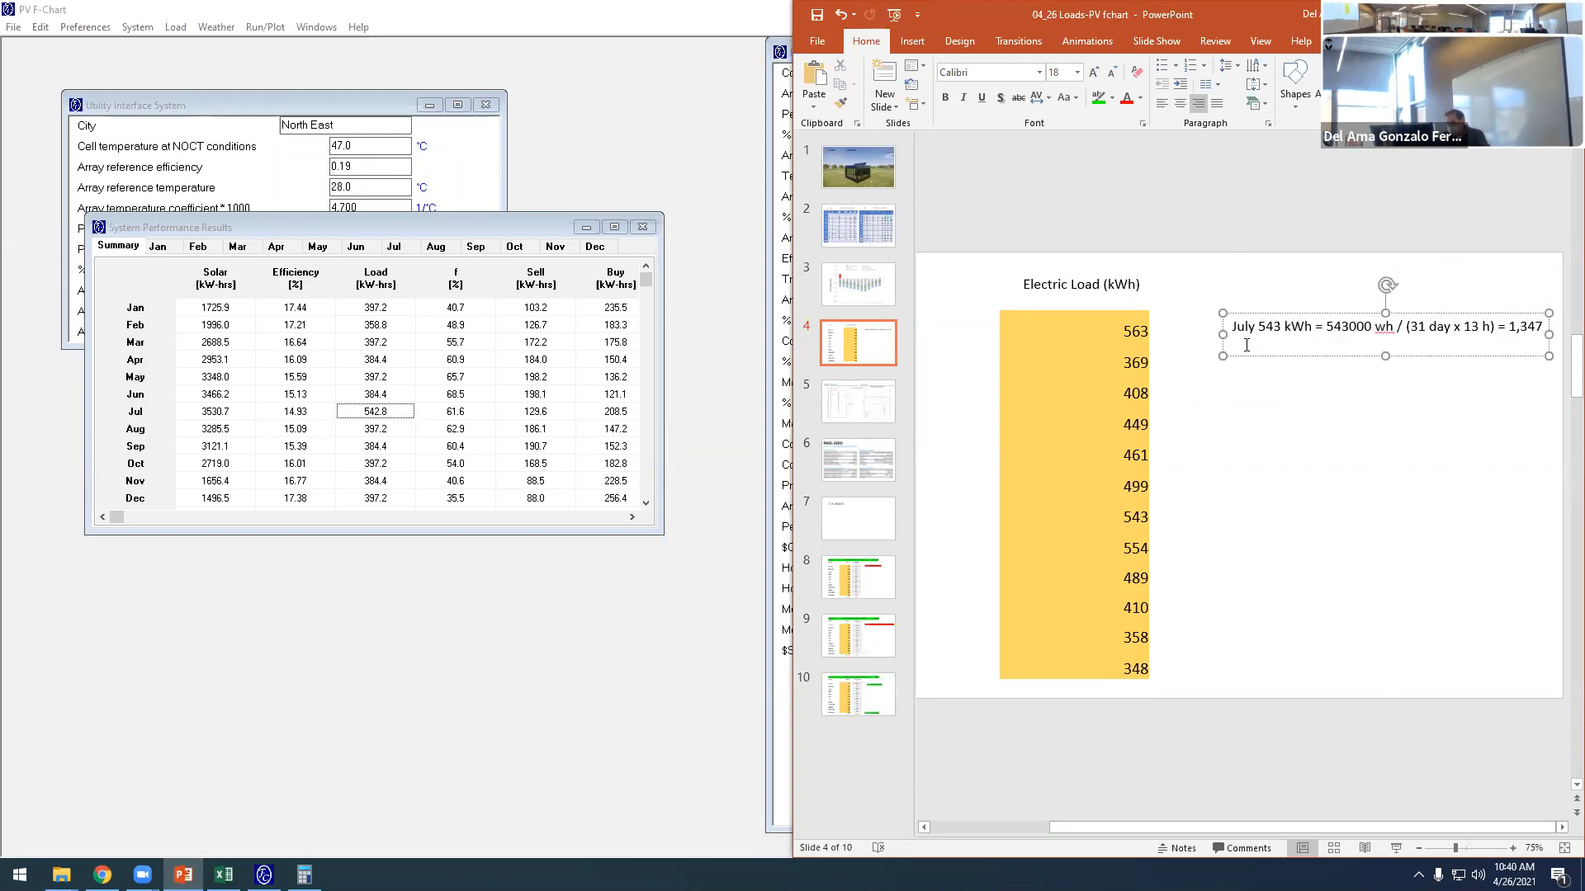
{"action": "key", "text": "ctrl+v"}
{"action": "double_click", "coordinate": [1243, 344]}
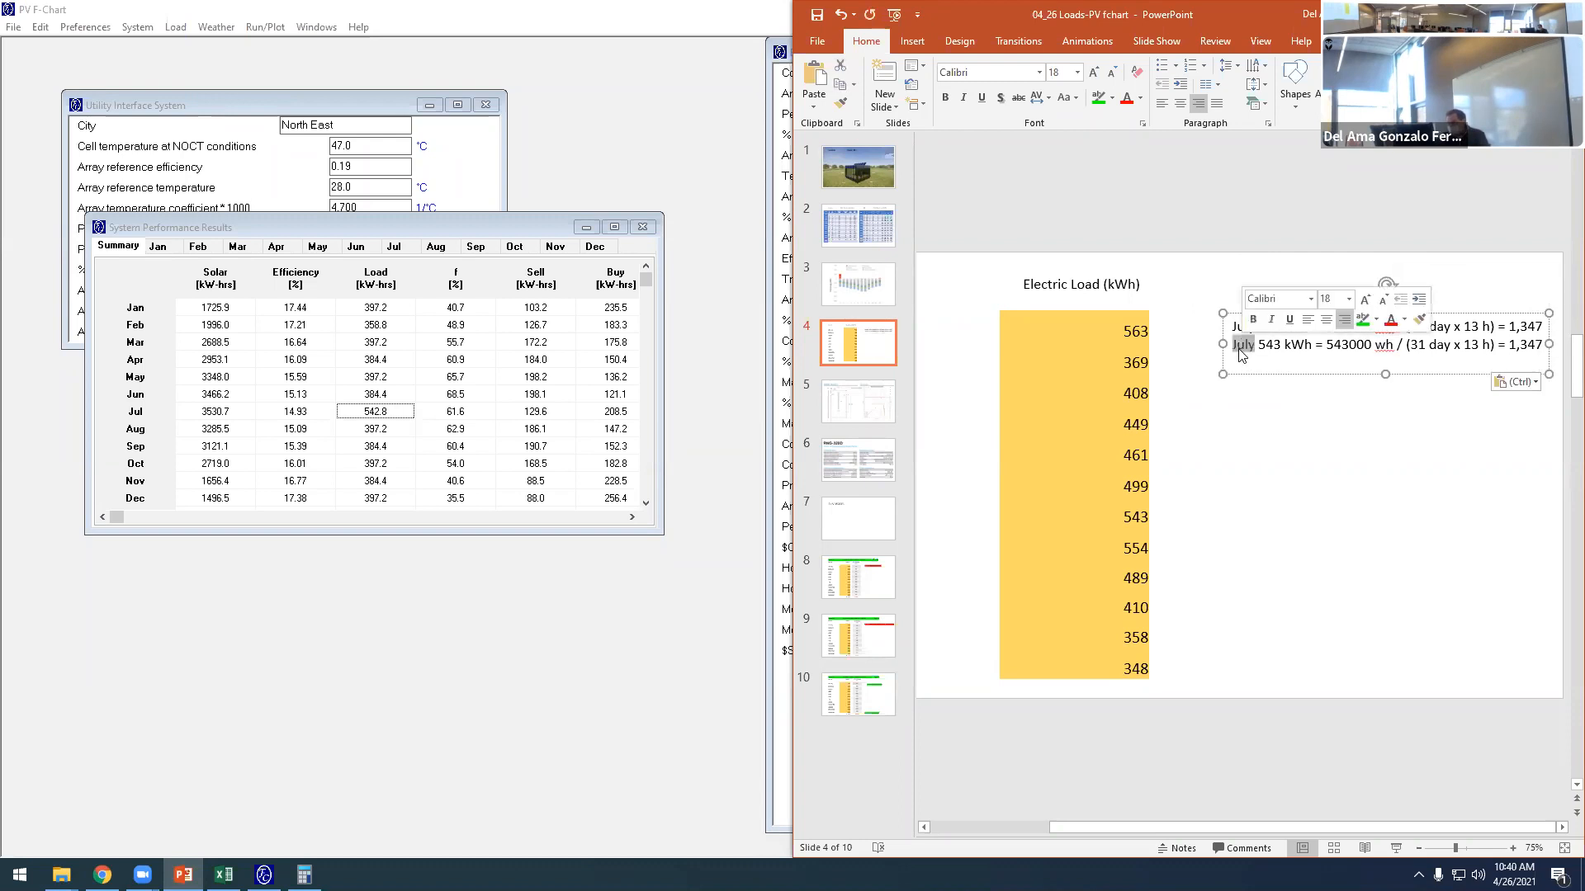
{"action": "type", "text": "August"}
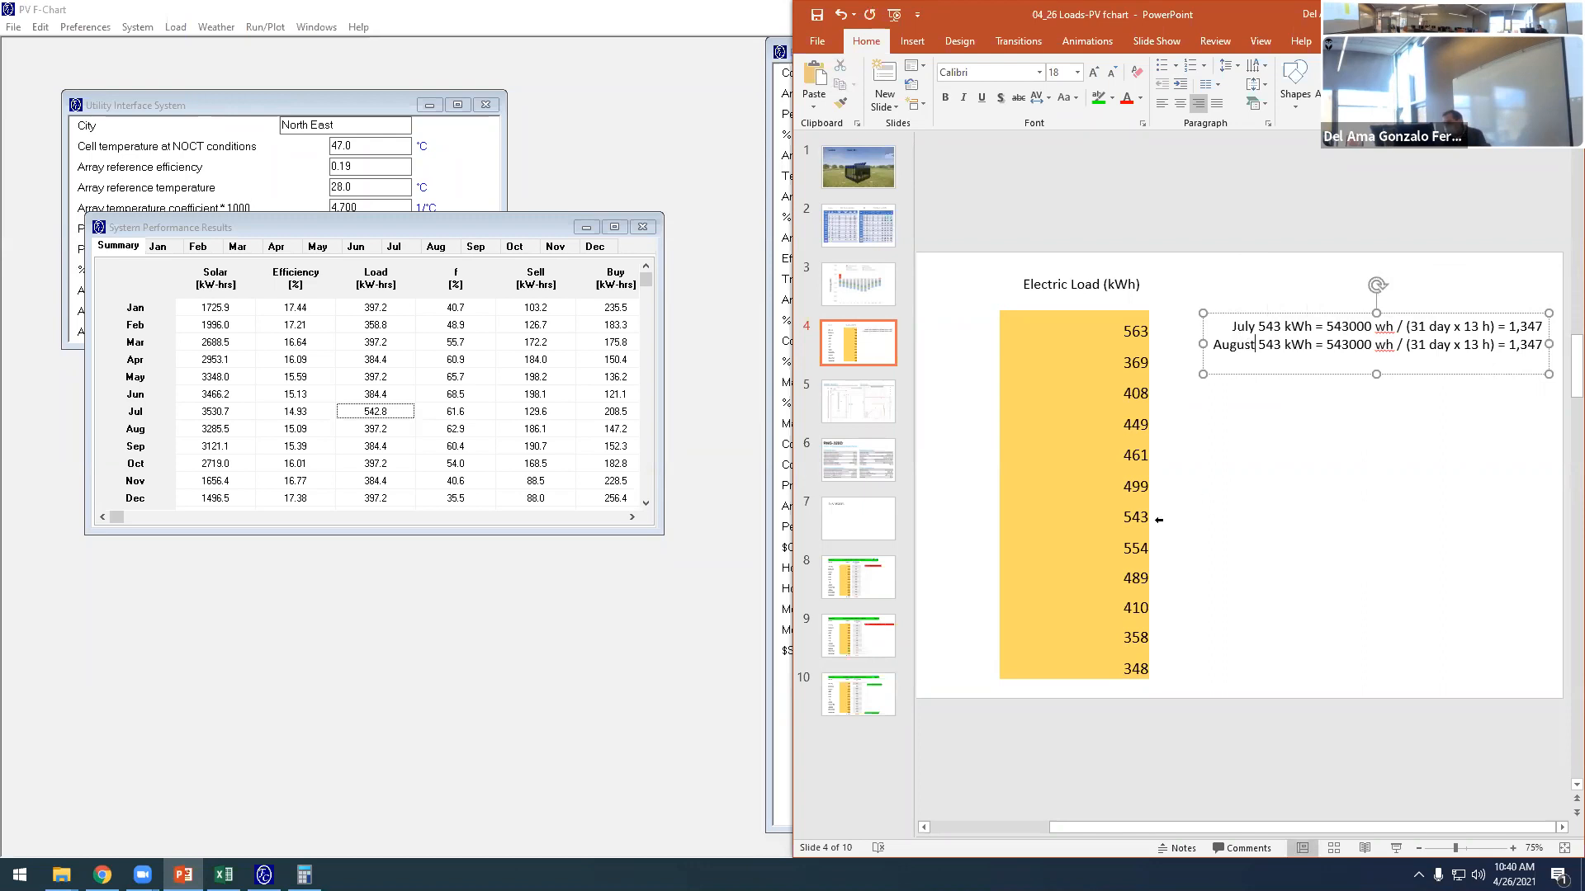
- Change the August line's load values to 554 kWh and 554000 wh
{"action": "left_click_drag", "start_coordinate": [1269, 344], "coordinate": [1279, 354]}
{"action": "type", "text": "54"}
{"action": "left_click_drag", "start_coordinate": [1344, 344], "coordinate": [1351, 351]}
{"action": "type", "text": "54"}
- Switch to Calculator and compute August's hourly load by dividing 554000 by 31 and by 13
{"action": "left_click", "coordinate": [304, 874]}
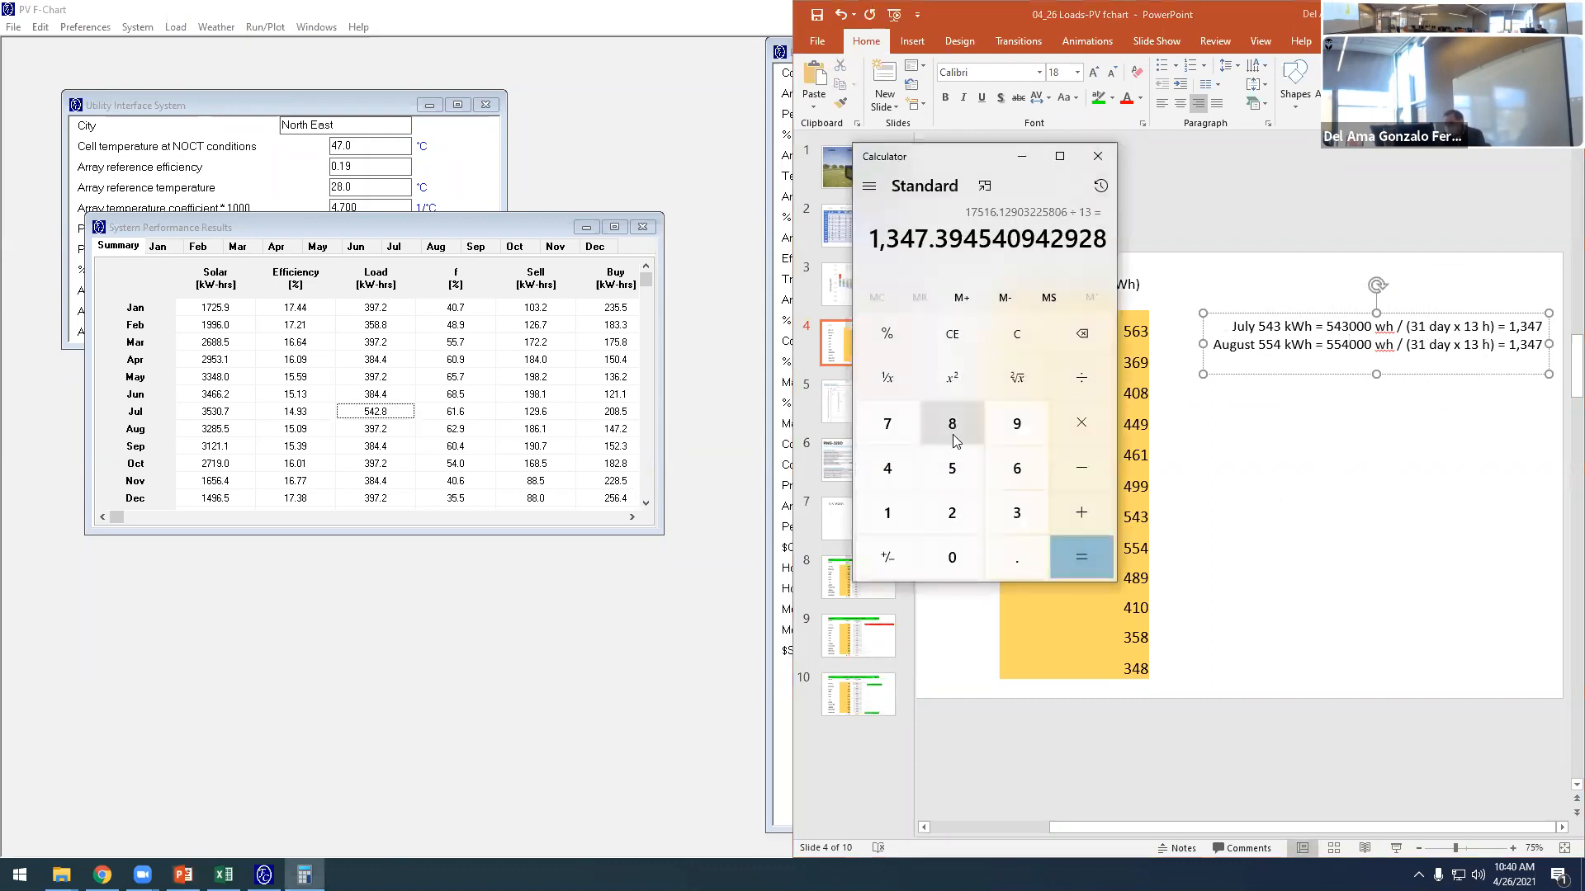
{"action": "left_click", "coordinate": [951, 468]}
{"action": "left_click", "coordinate": [951, 468]}
{"action": "left_click", "coordinate": [899, 471]}
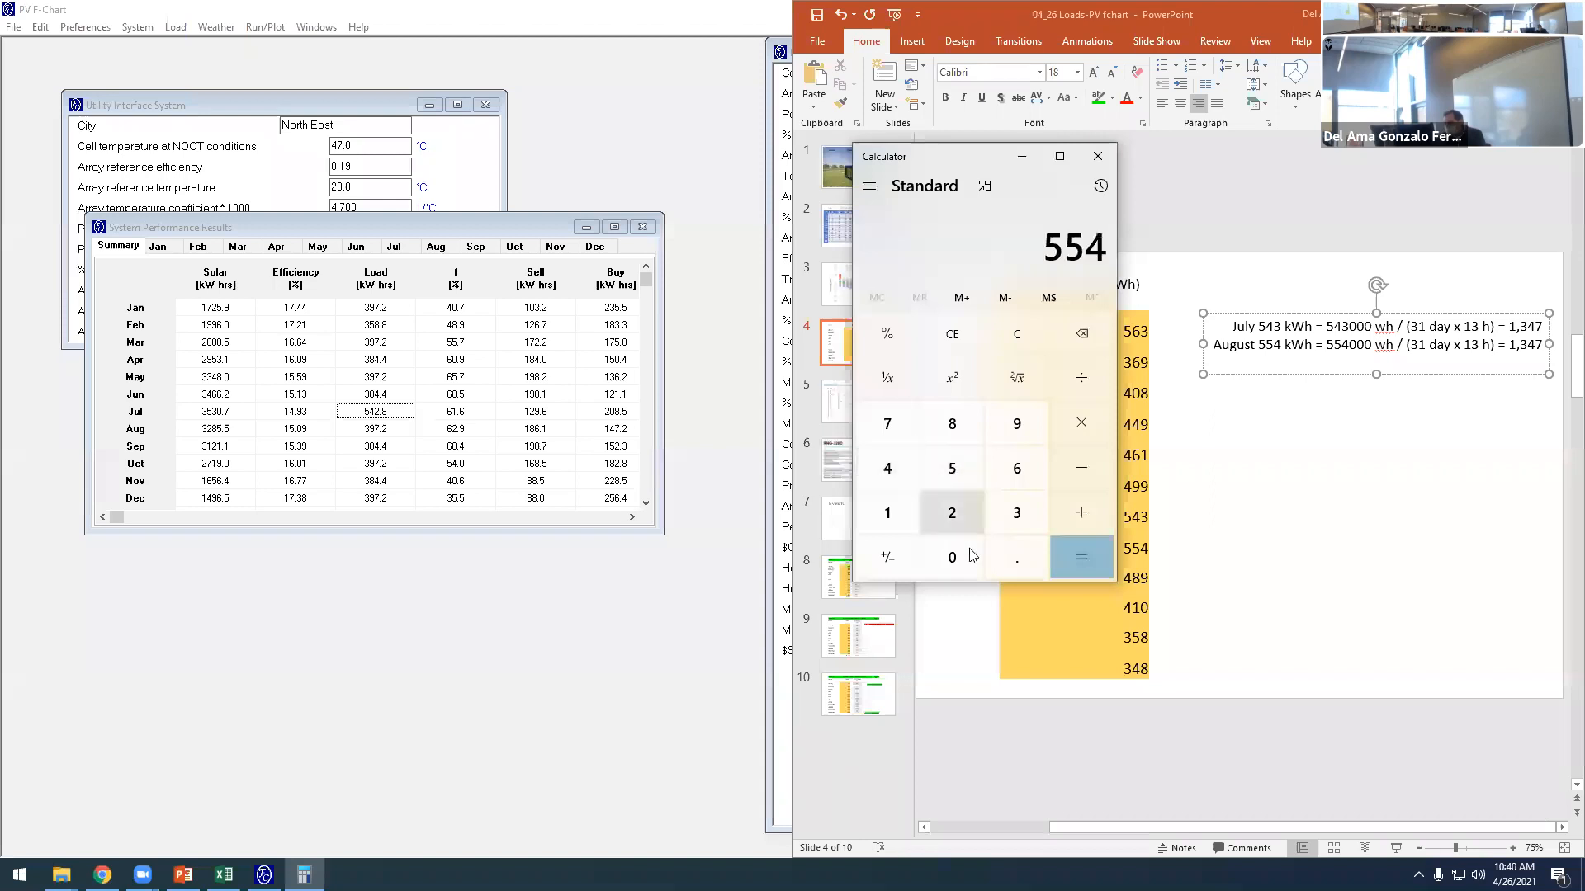
{"action": "left_click", "coordinate": [970, 551]}
{"action": "left_click", "coordinate": [970, 552]}
{"action": "left_click", "coordinate": [970, 551]}
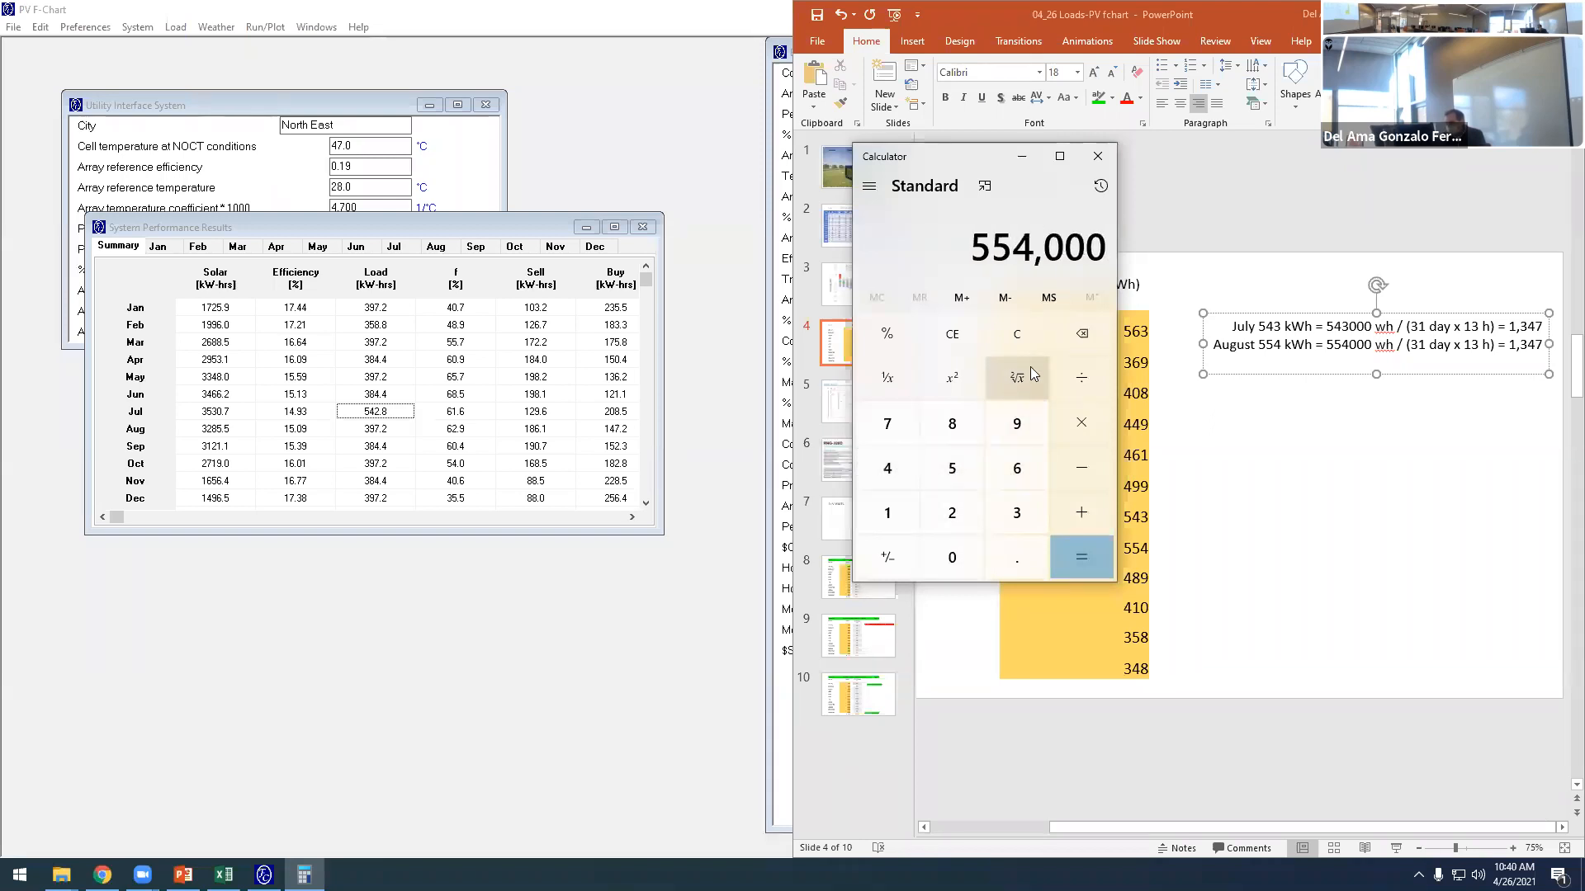
{"action": "left_click", "coordinate": [1078, 377]}
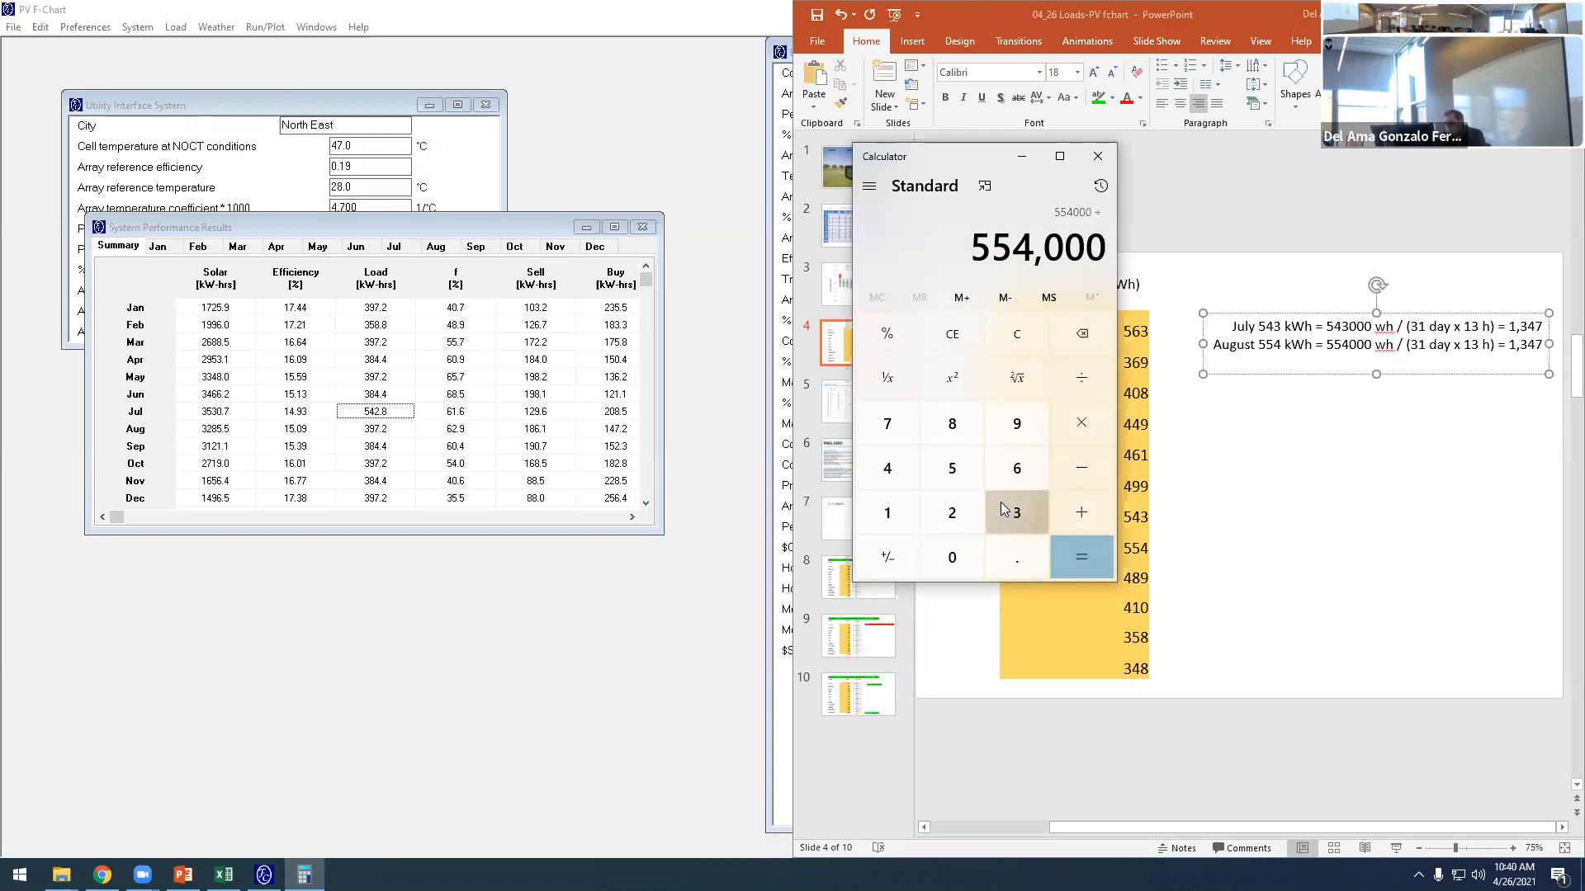
{"action": "left_click", "coordinate": [1000, 504]}
{"action": "left_click", "coordinate": [905, 502]}
{"action": "left_click", "coordinate": [1065, 384]}
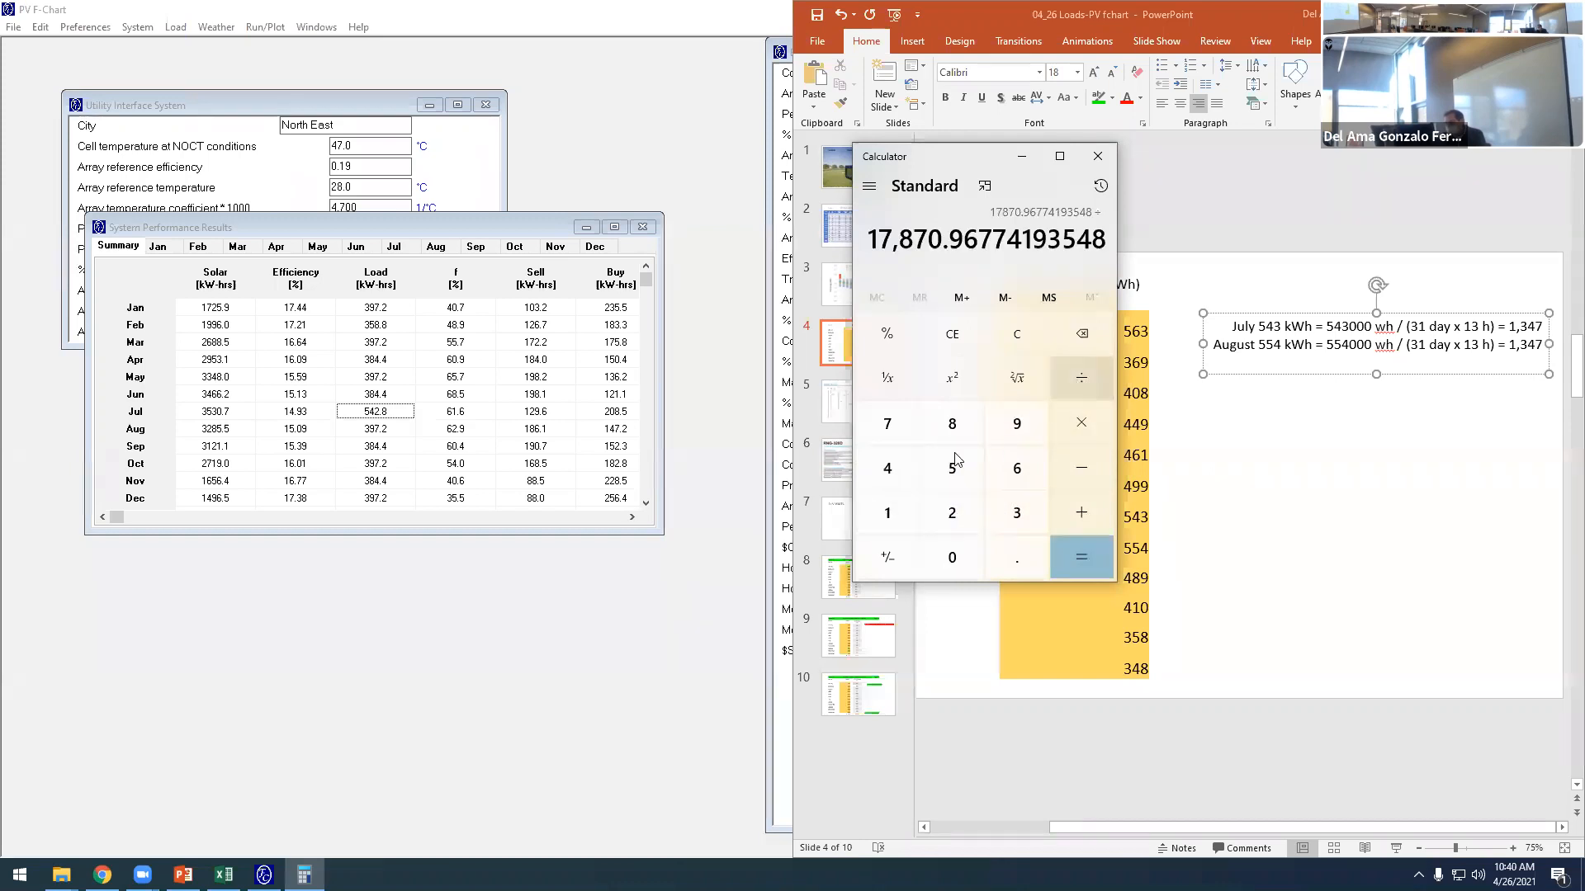
{"action": "left_click", "coordinate": [906, 502]}
{"action": "left_click", "coordinate": [1015, 508]}
{"action": "left_click", "coordinate": [1075, 553]}
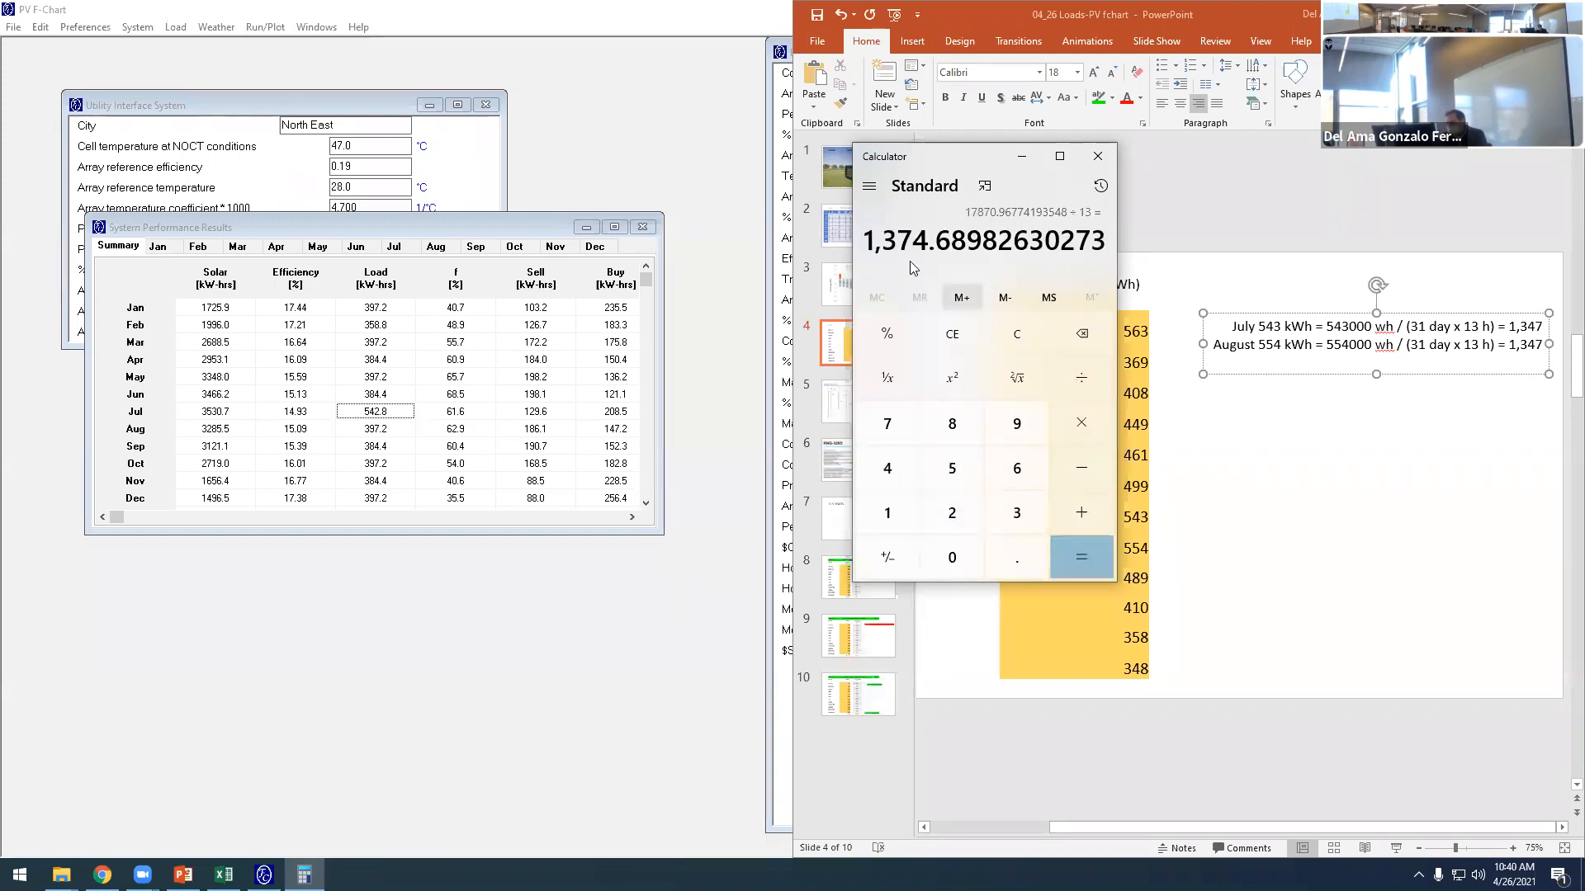
- Return to PowerPoint and change the result at the end of the August line to 1,374
{"action": "left_click", "coordinate": [1540, 350]}
{"action": "double_click", "coordinate": [1527, 346]}
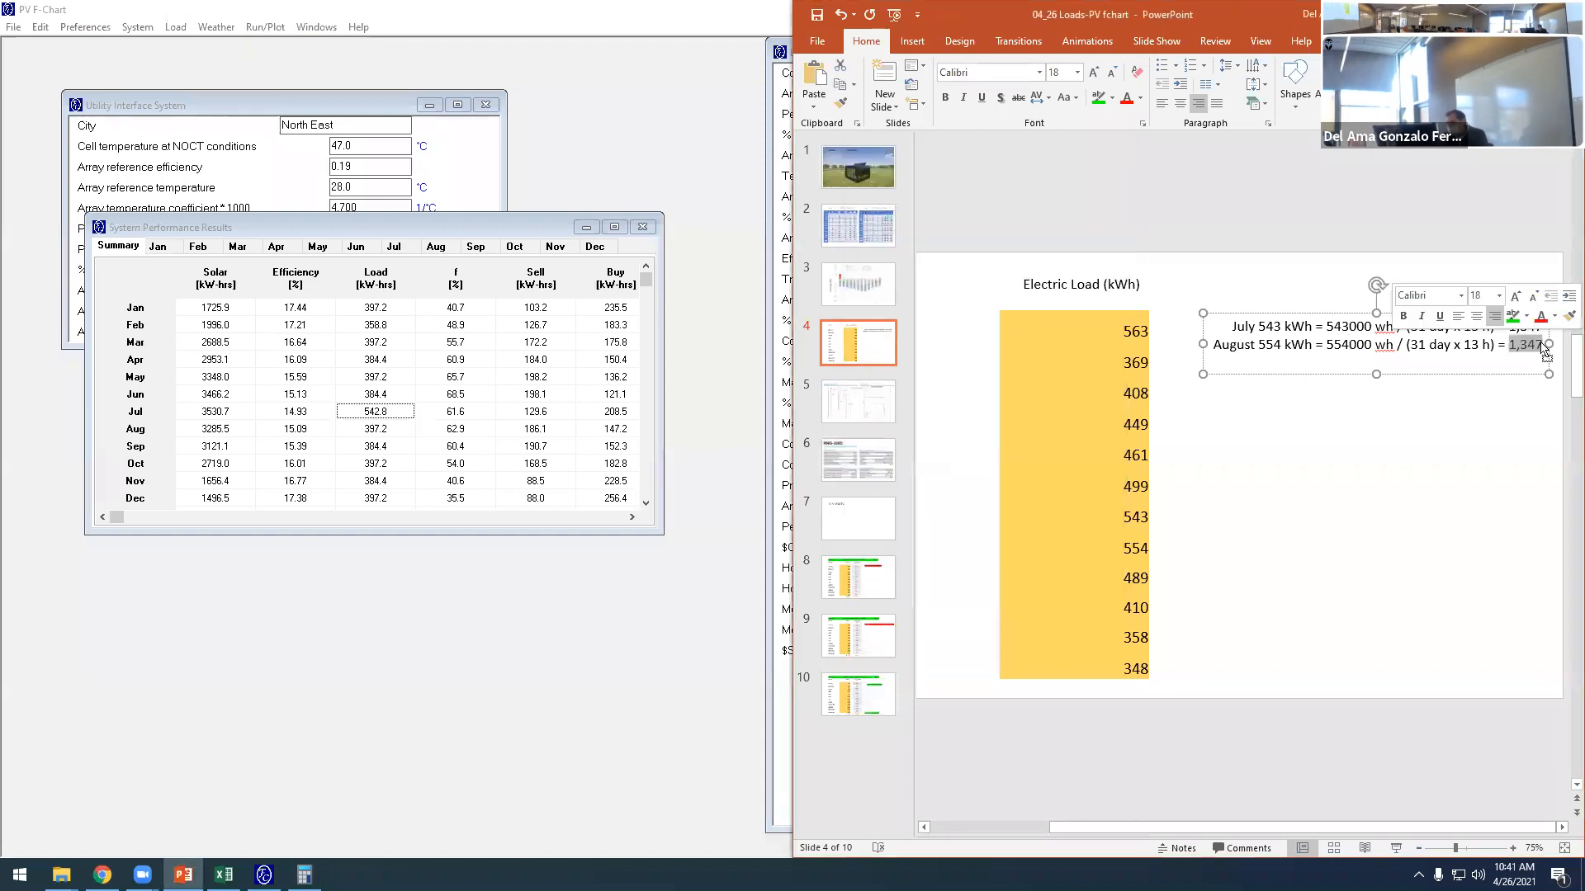
{"action": "type", "text": "1,37"}
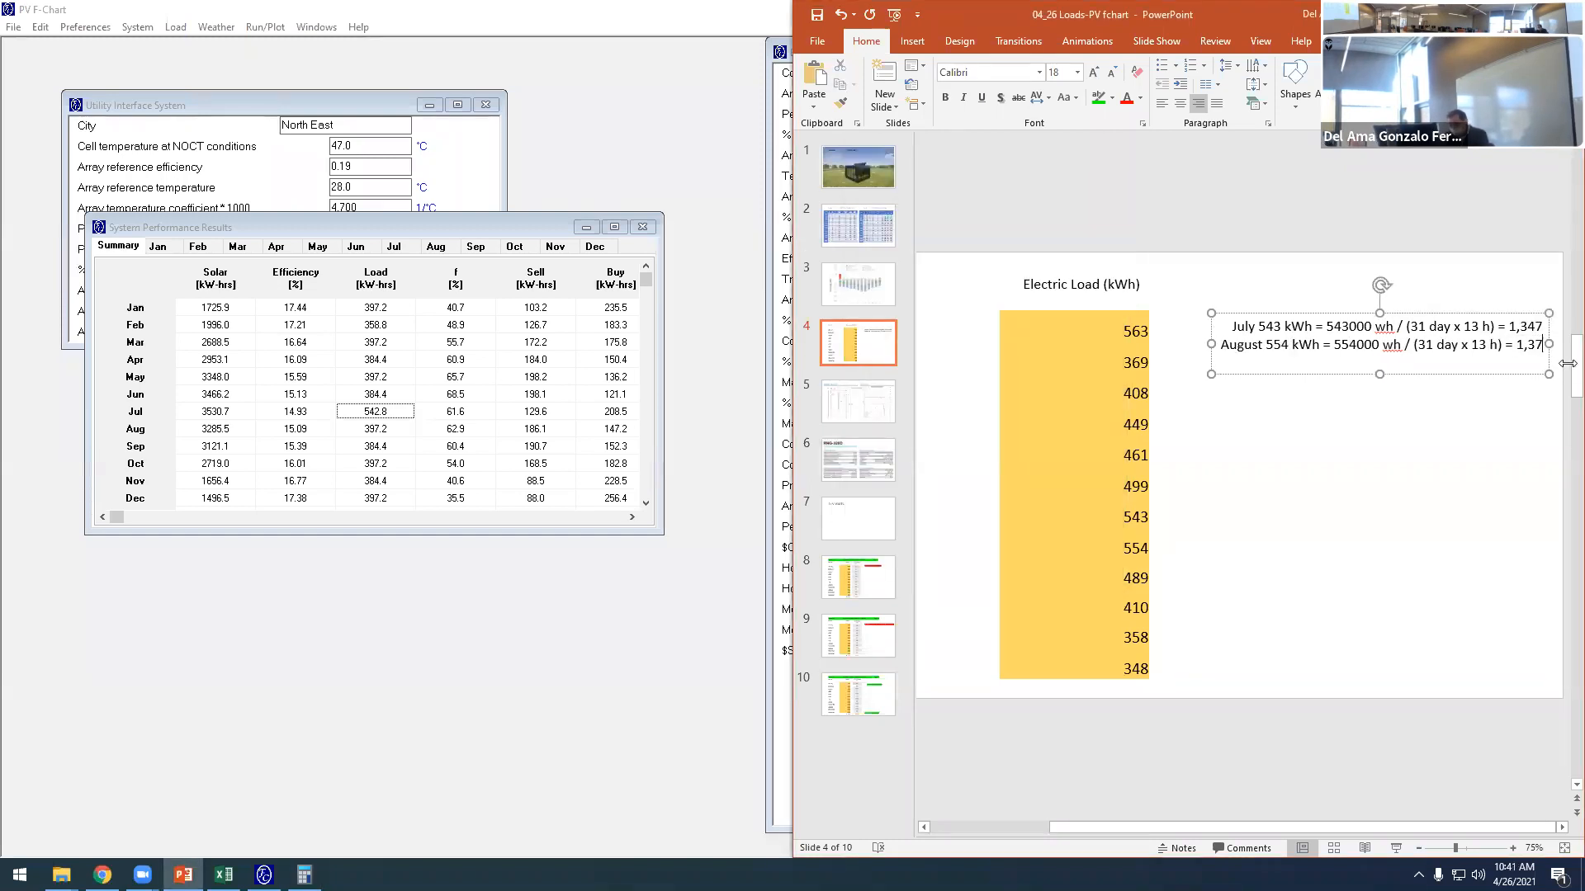
{"action": "type", "text": "4"}
{"action": "left_click", "coordinate": [1457, 558]}
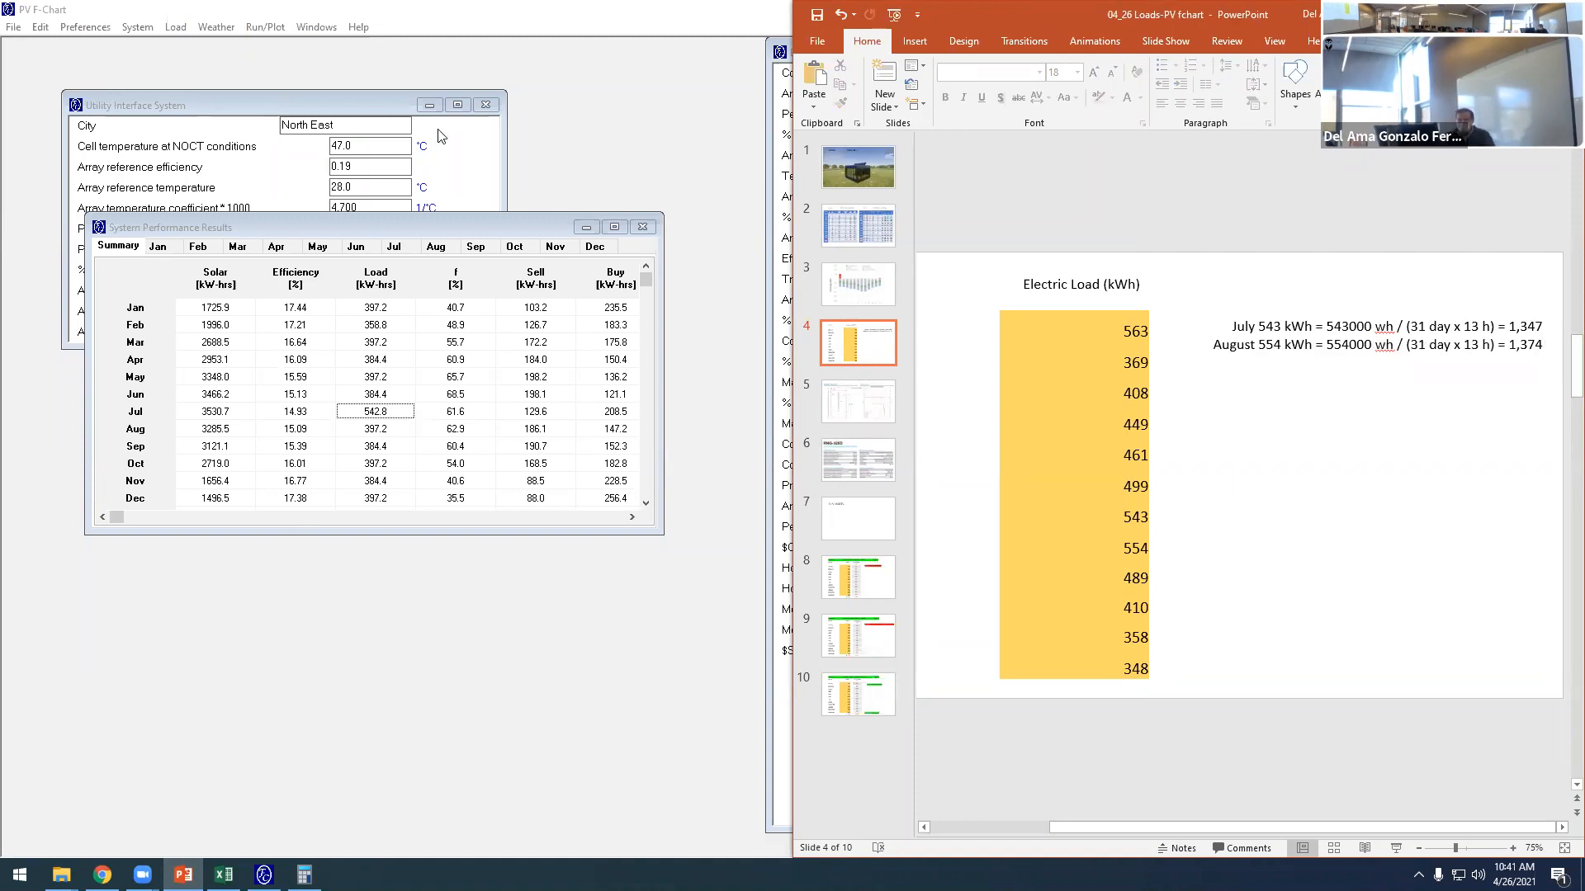
- Switch to PV F-Chart and set August's hourly loads from 7 to 12 h to 1374 W
{"action": "left_click", "coordinate": [176, 30]}
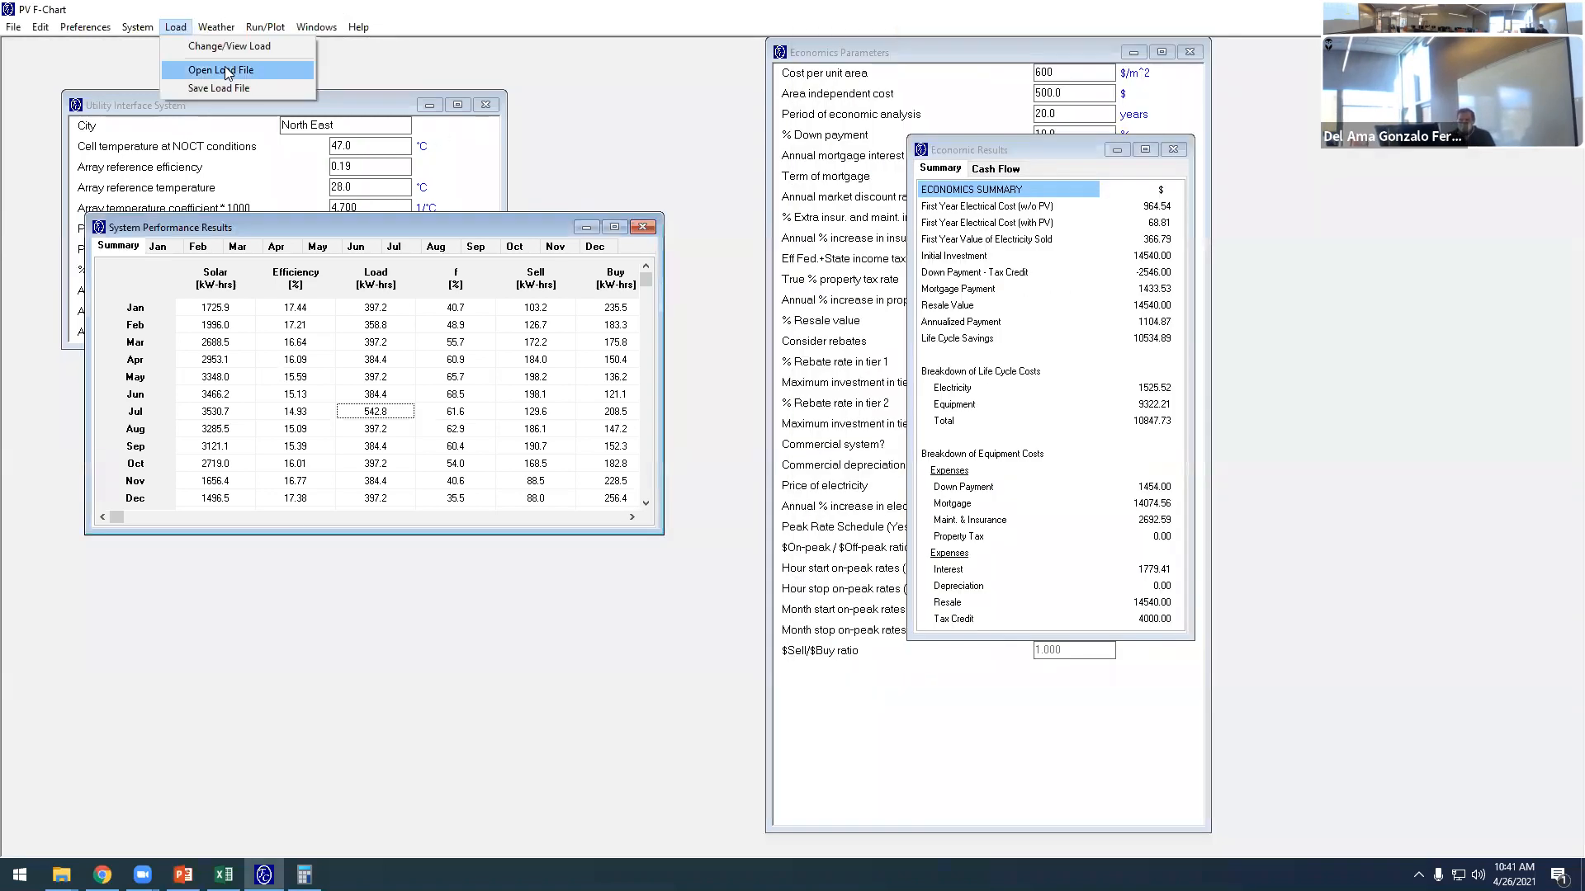
{"action": "left_click", "coordinate": [235, 48]}
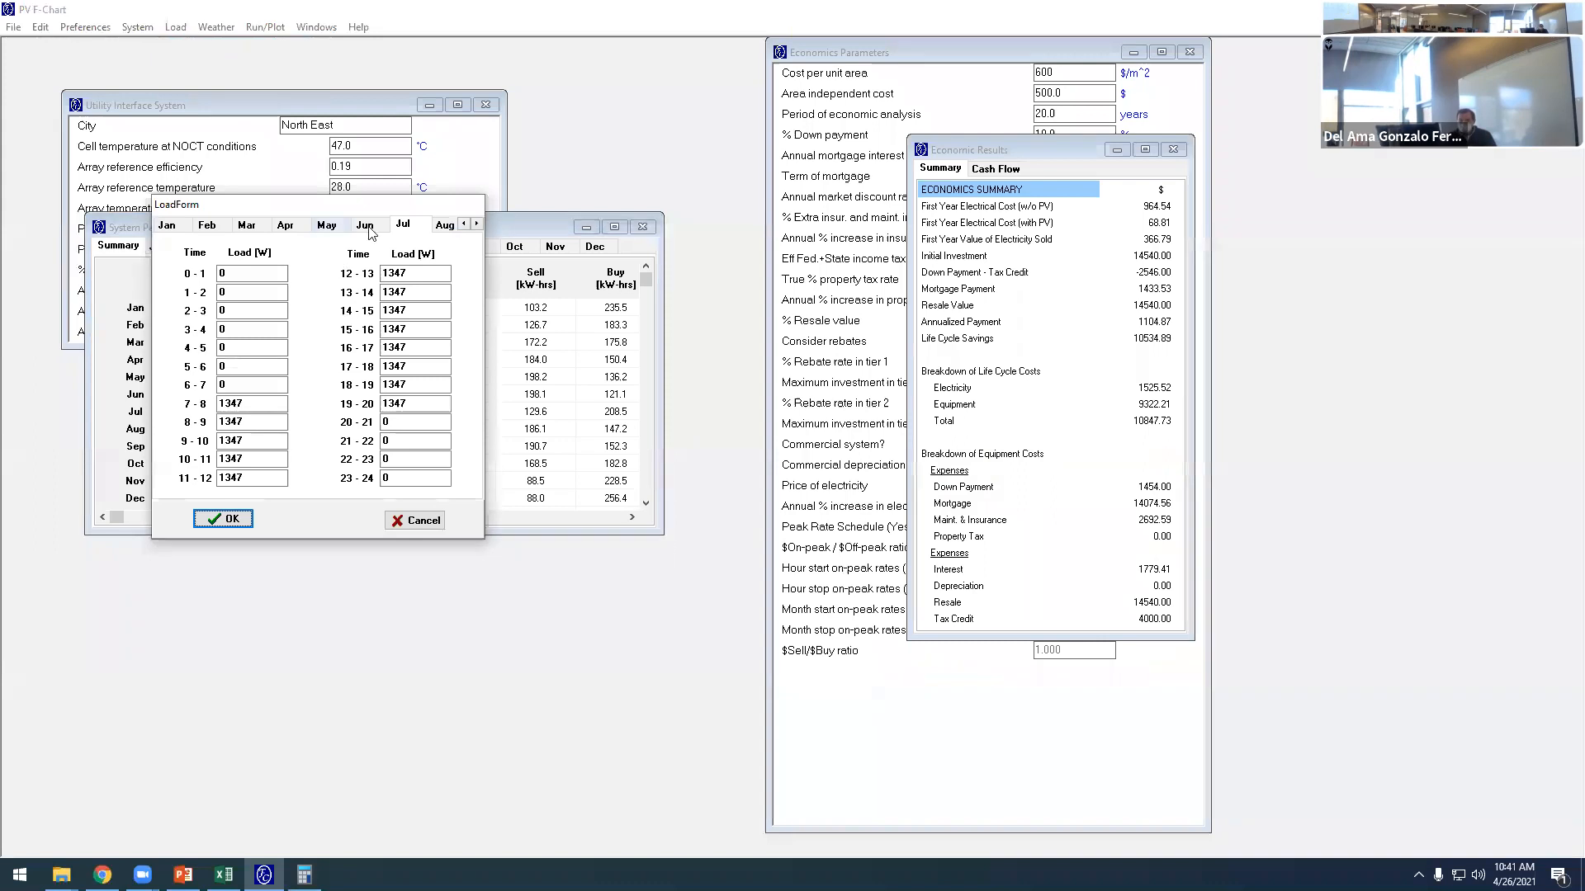
{"action": "left_click", "coordinate": [445, 224]}
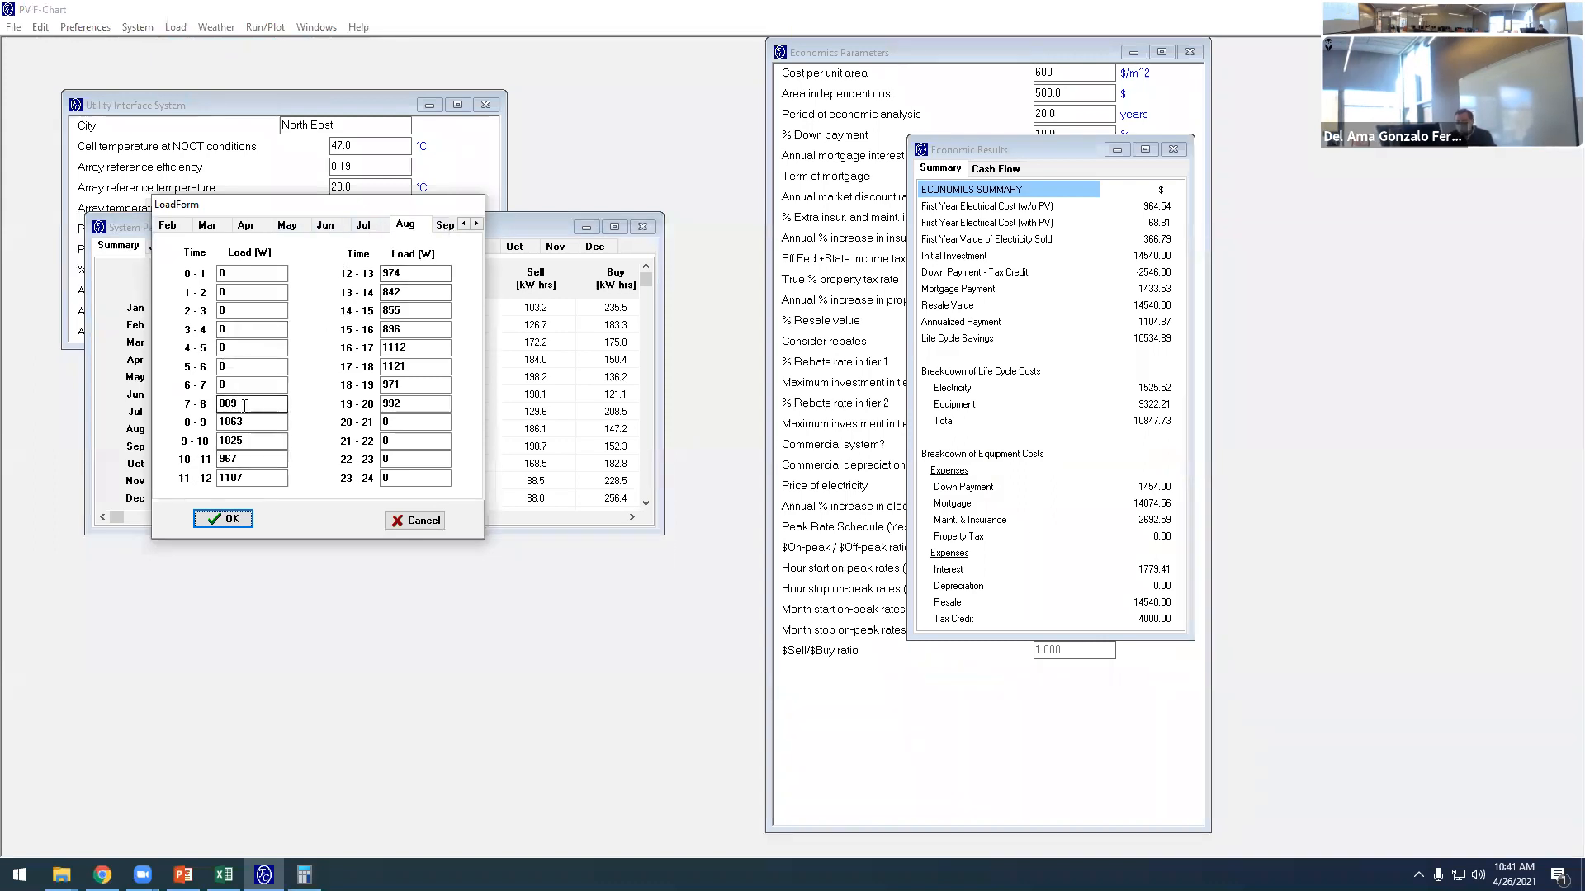
{"action": "left_click_drag", "start_coordinate": [244, 405], "coordinate": [215, 408]}
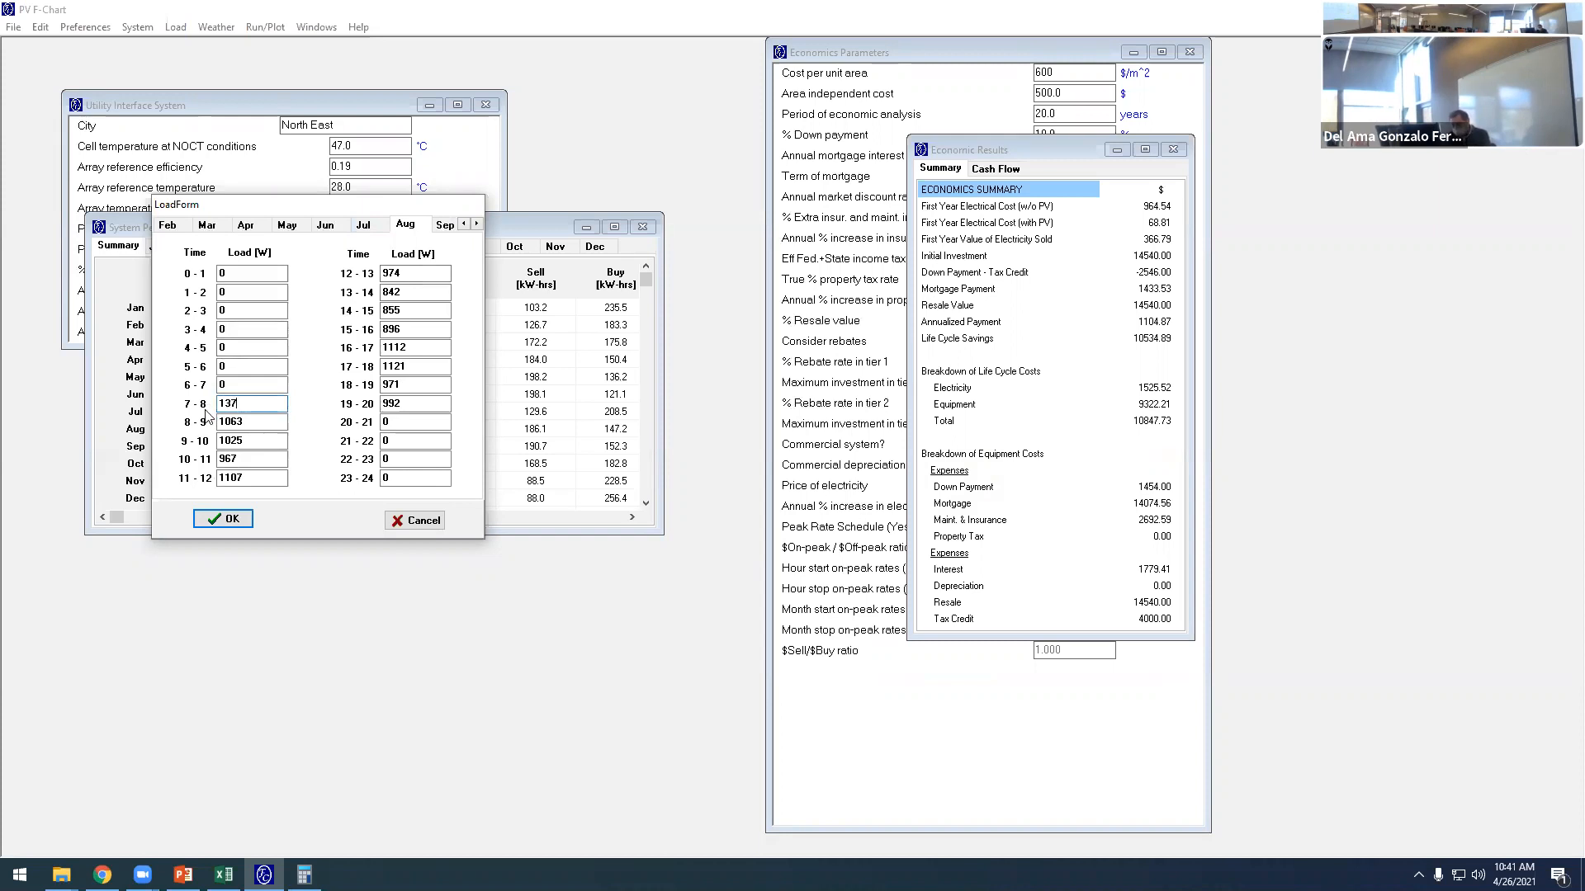
{"action": "left_click_drag", "start_coordinate": [244, 402], "coordinate": [203, 478]}
{"action": "key", "text": "ctrl+c"}
{"action": "key", "text": "ctrl+v"}
{"action": "key", "text": "ctrl+v"}
- Set August's hourly loads from 12 to 20 h to 1374 W and accept the load form
{"action": "key", "text": "ctrl+v"}
{"action": "key", "text": "ctrl+v"}
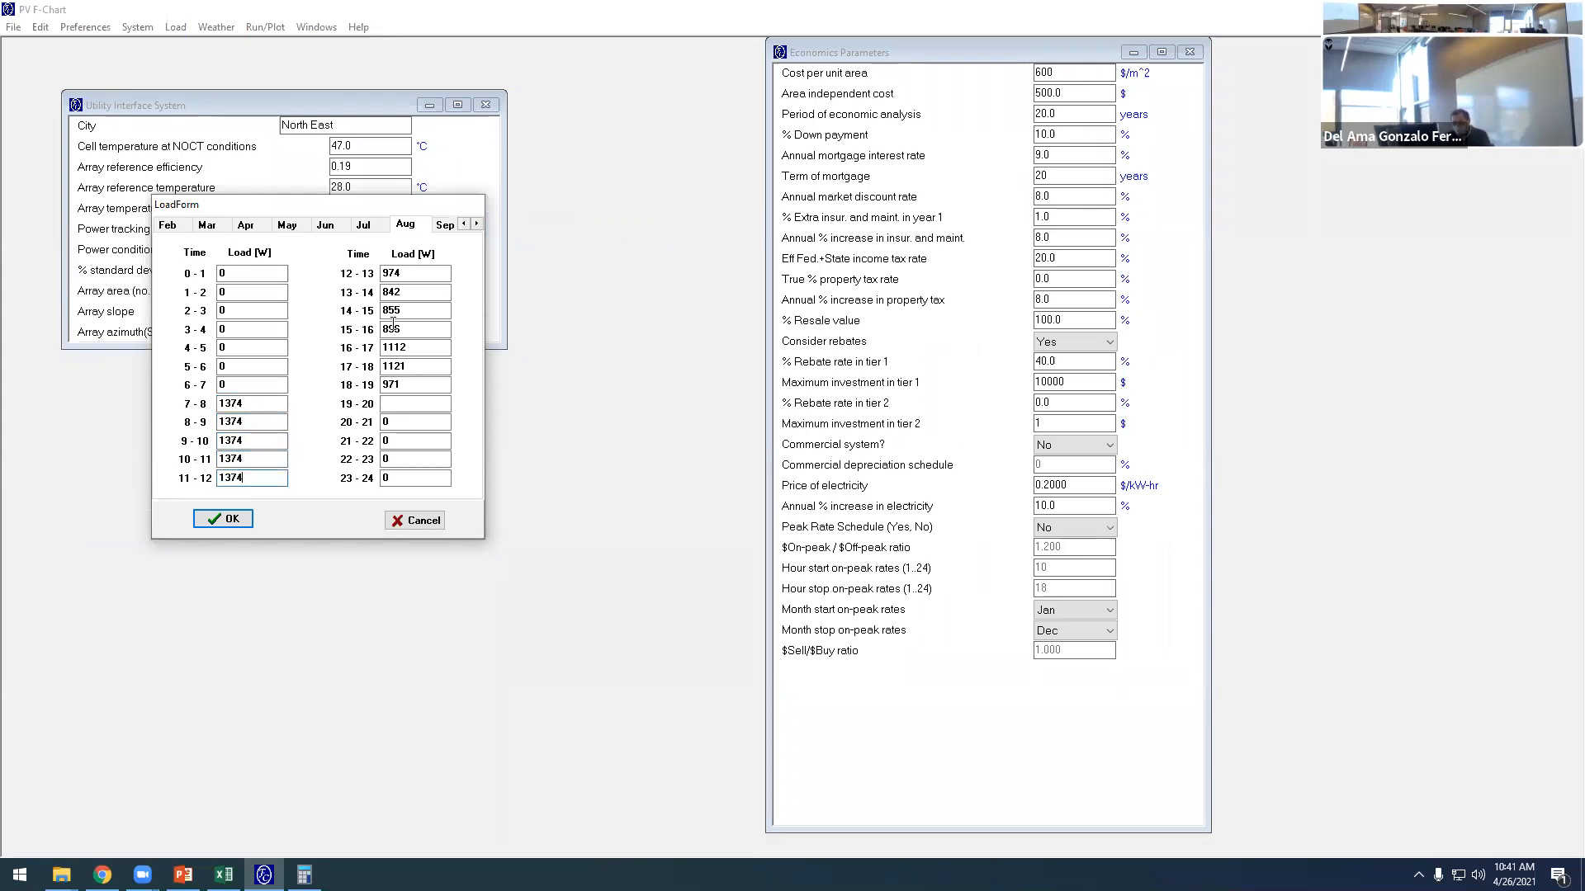
{"action": "left_click_drag", "start_coordinate": [406, 271], "coordinate": [371, 404]}
{"action": "key", "text": "ctrl+v"}
{"action": "key", "text": "ctrl+v"}
{"action": "key", "text": "ctrl+v"}
{"action": "key", "text": "ctrl+v"}
{"action": "key", "text": "ctrl+v"}
{"action": "key", "text": "ctrl+v"}
{"action": "key", "text": "ctrl+v"}
{"action": "key", "text": "ctrl+v"}
{"action": "left_click", "coordinate": [233, 525]}
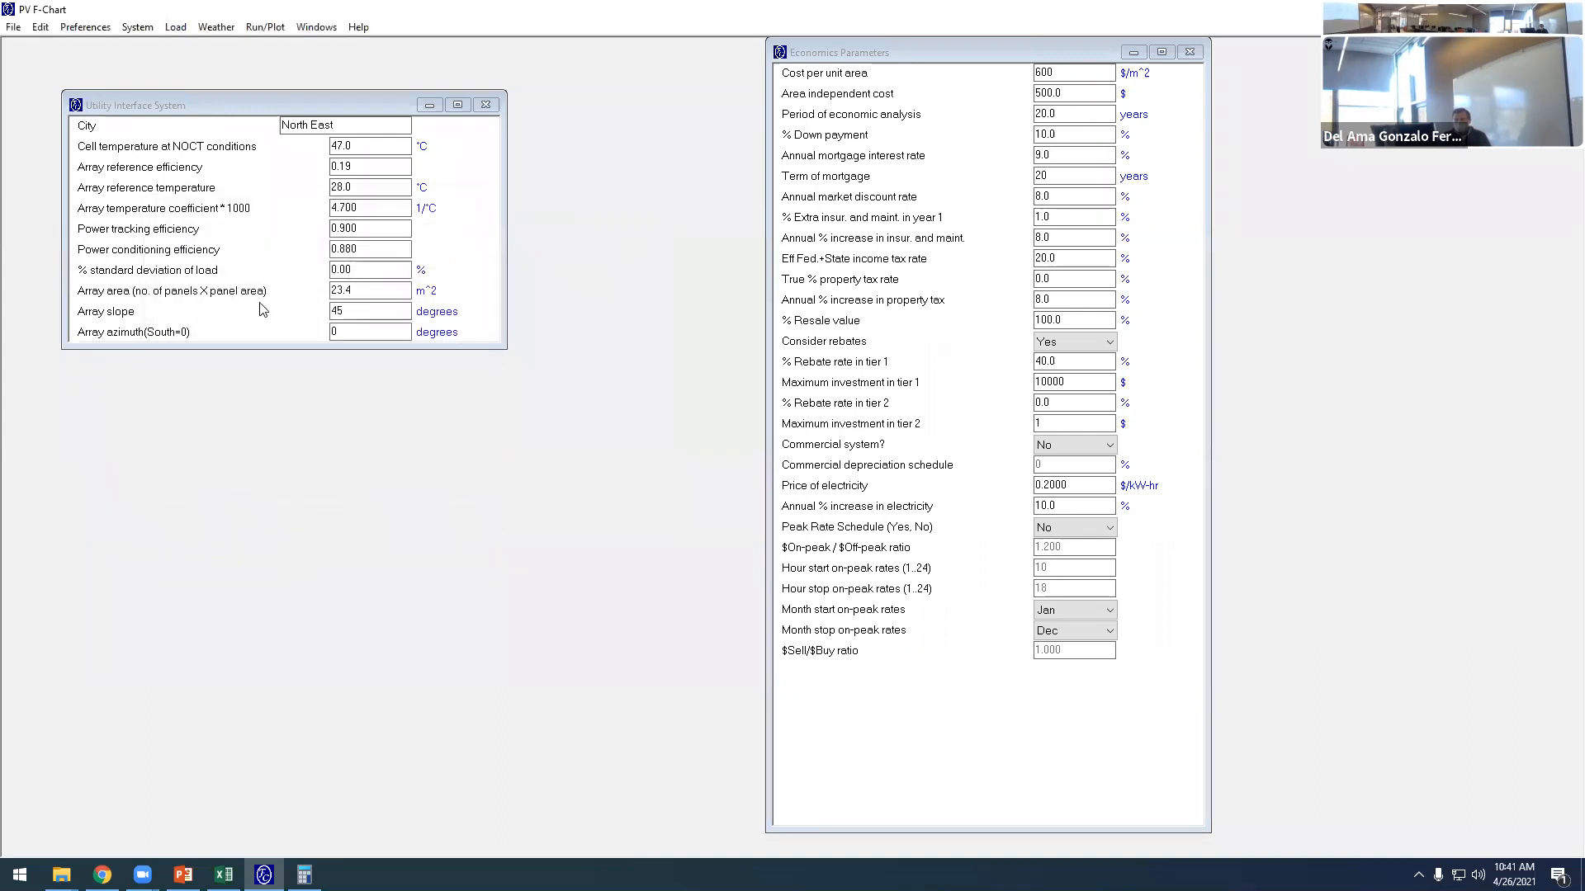
- Save the load data over the existing Example01.ELD file in the PVfchart folder
{"action": "left_click", "coordinate": [256, 28]}
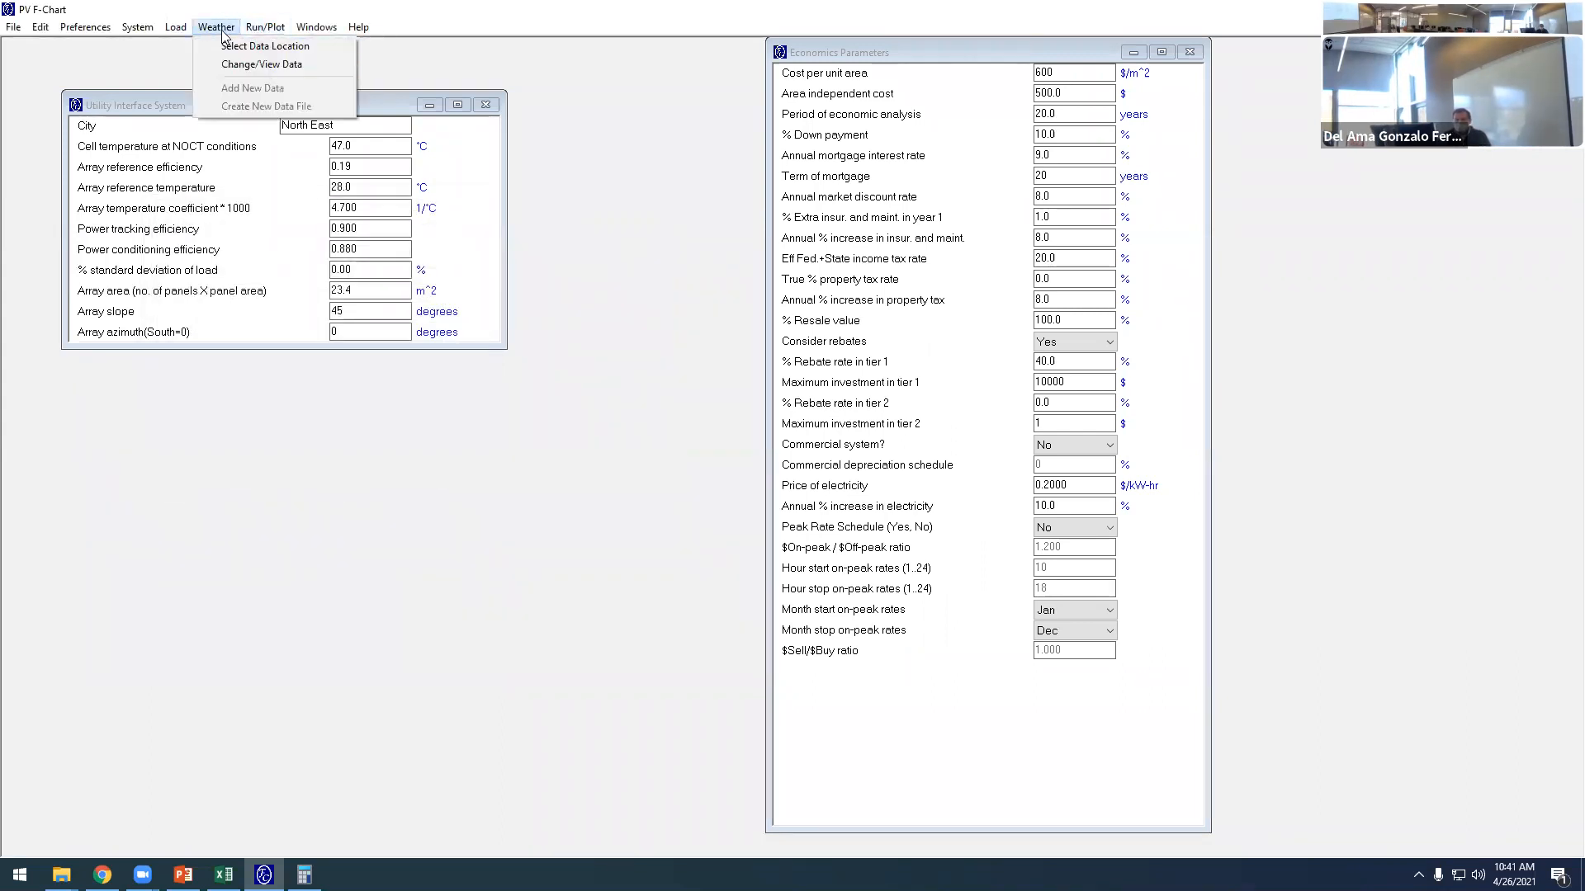
{"action": "mouse_move", "coordinate": [178, 32]}
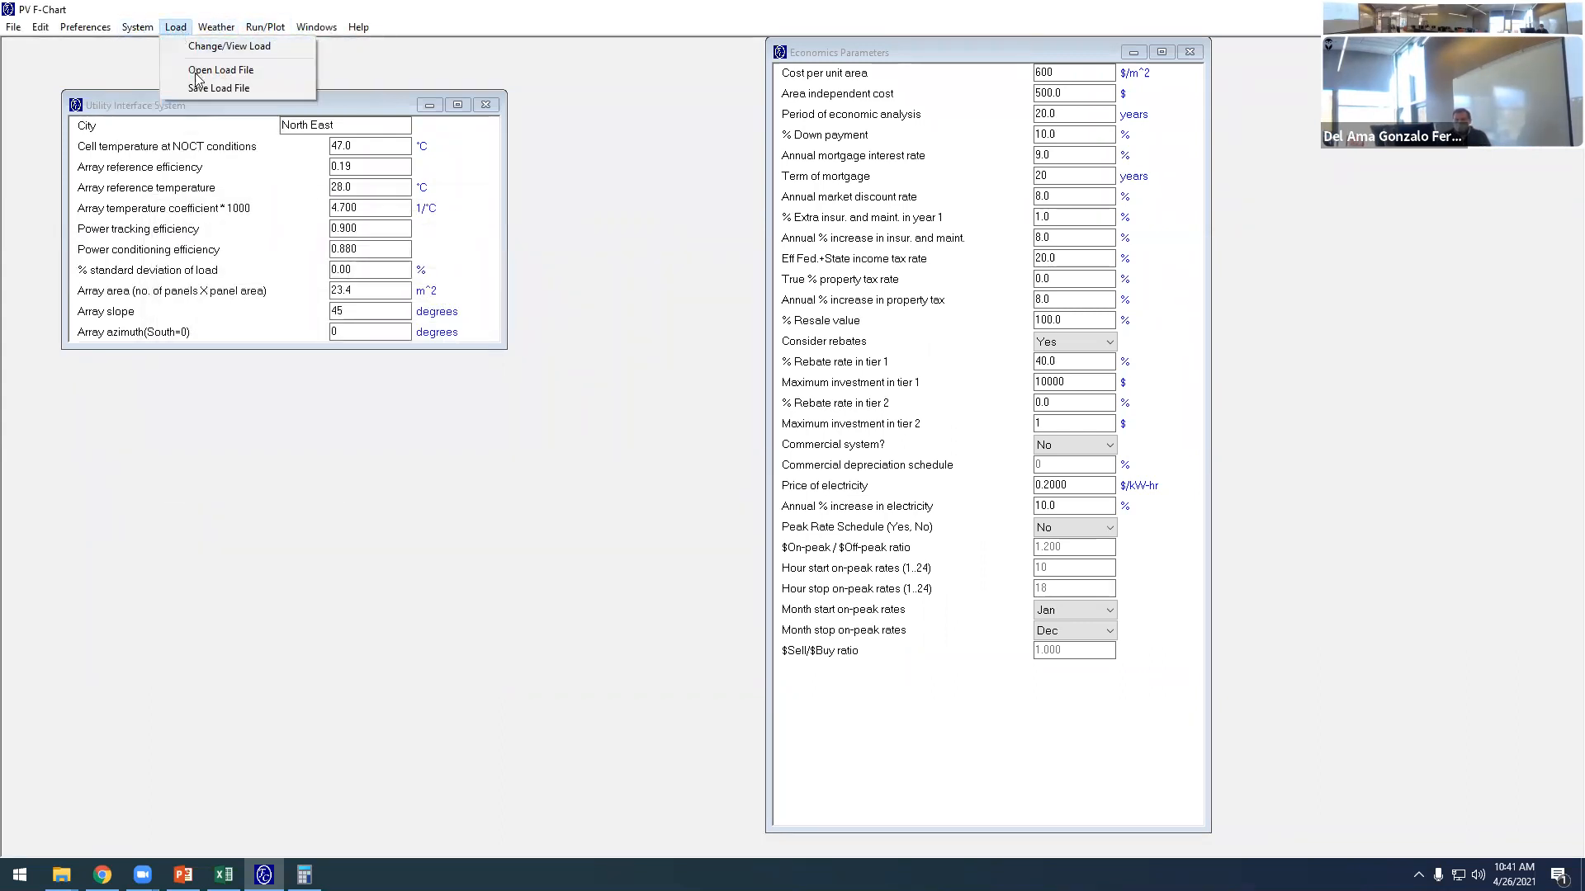
{"action": "left_click", "coordinate": [217, 88]}
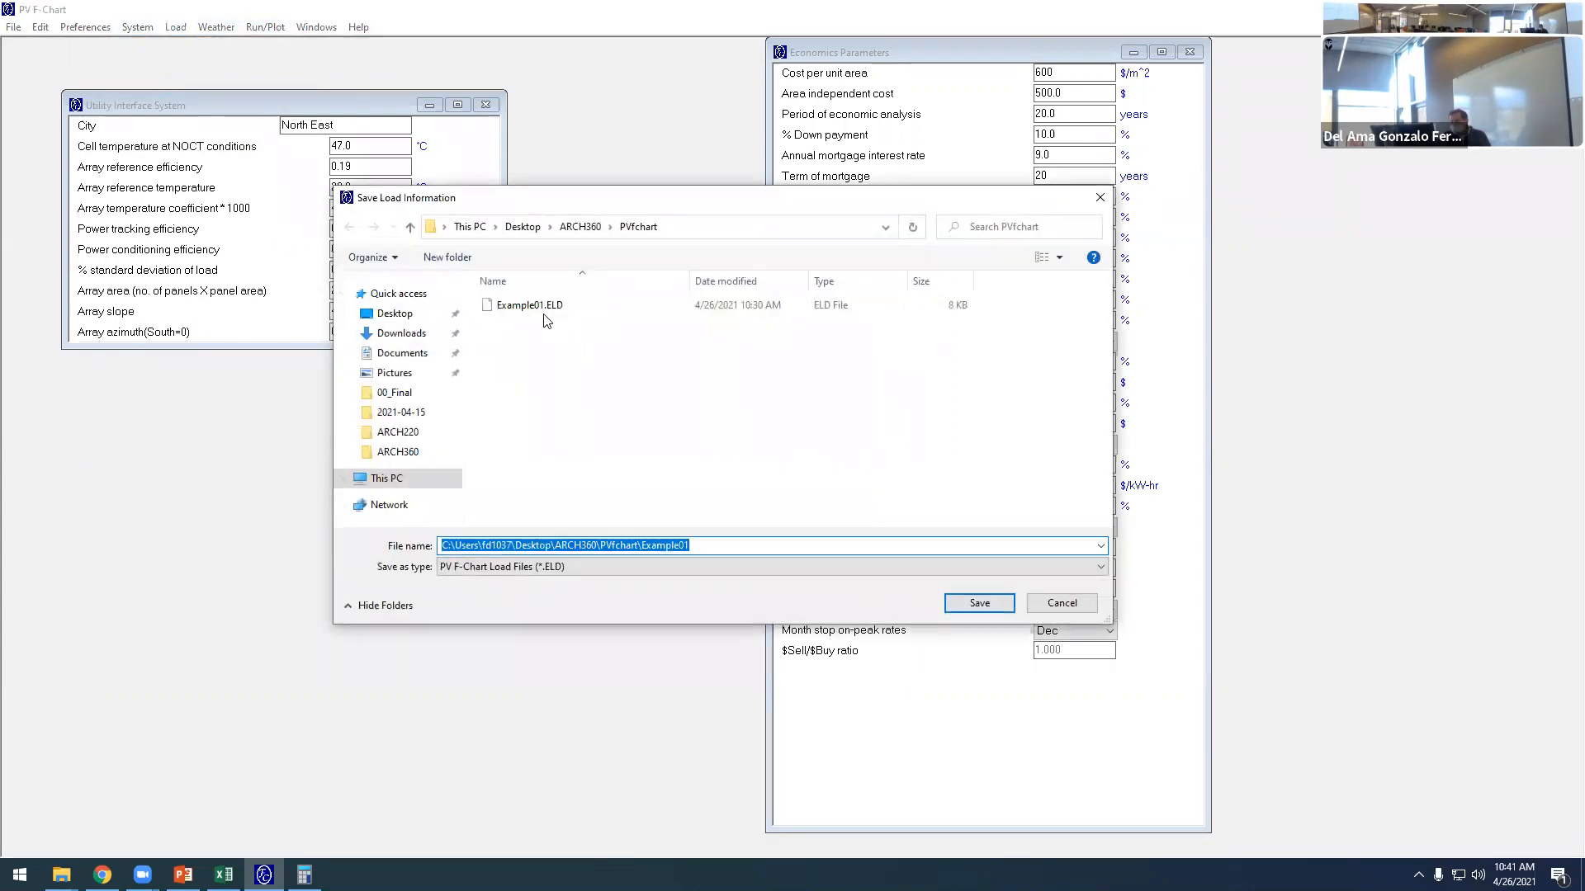
{"action": "left_click", "coordinate": [544, 318]}
{"action": "left_click", "coordinate": [977, 603]}
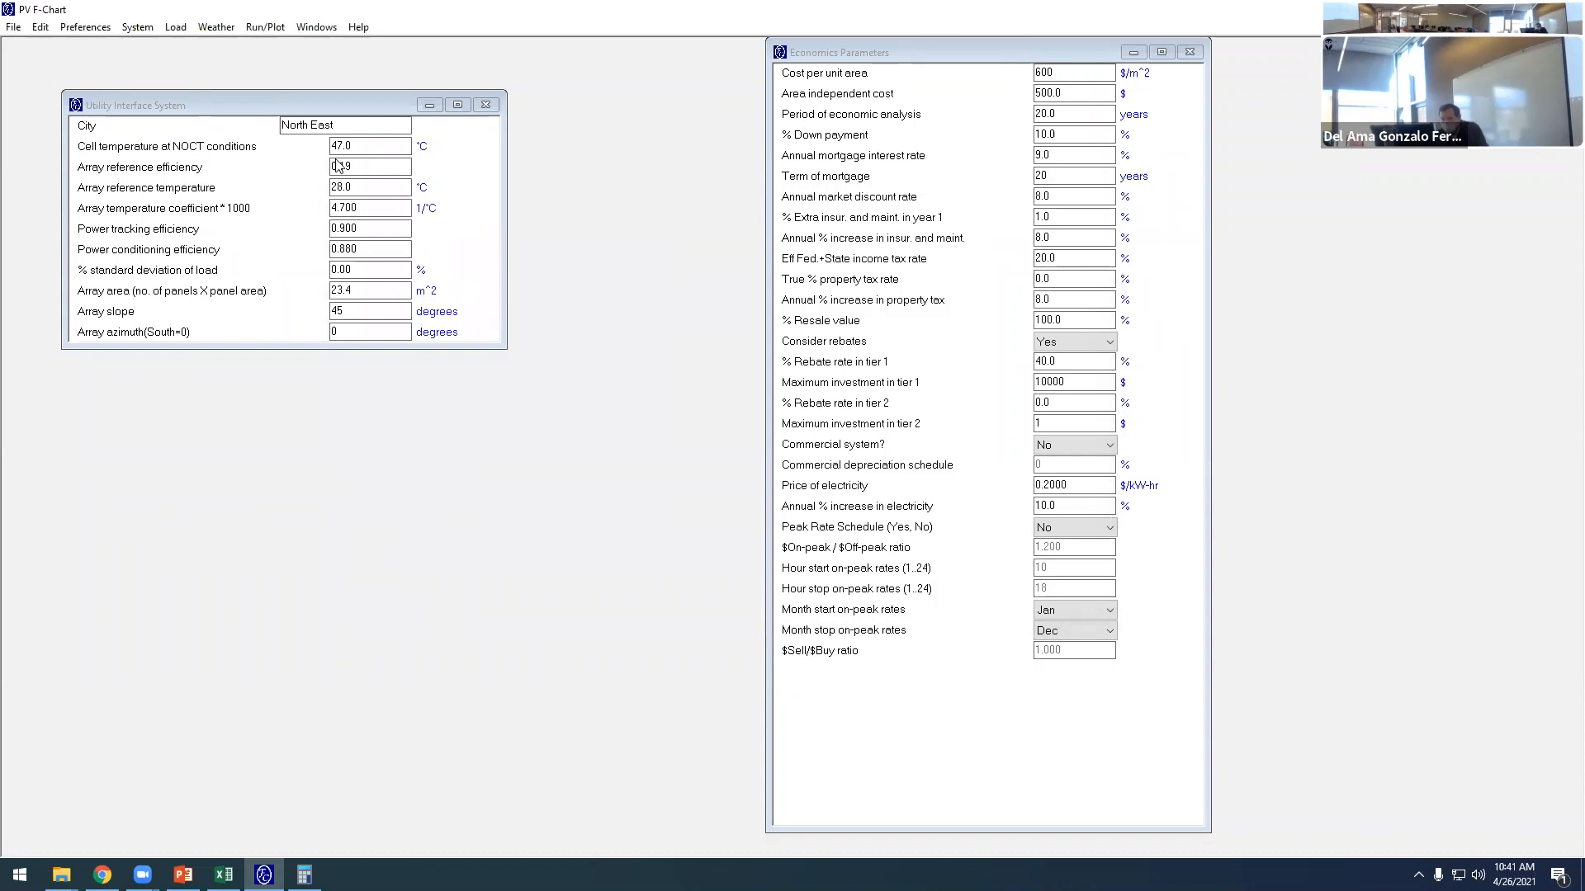
- Run the calculation and check the monthly loads against slide 4's table, along with the electricity sell and buy columns
{"action": "left_click", "coordinate": [265, 27]}
{"action": "left_click", "coordinate": [274, 52]}
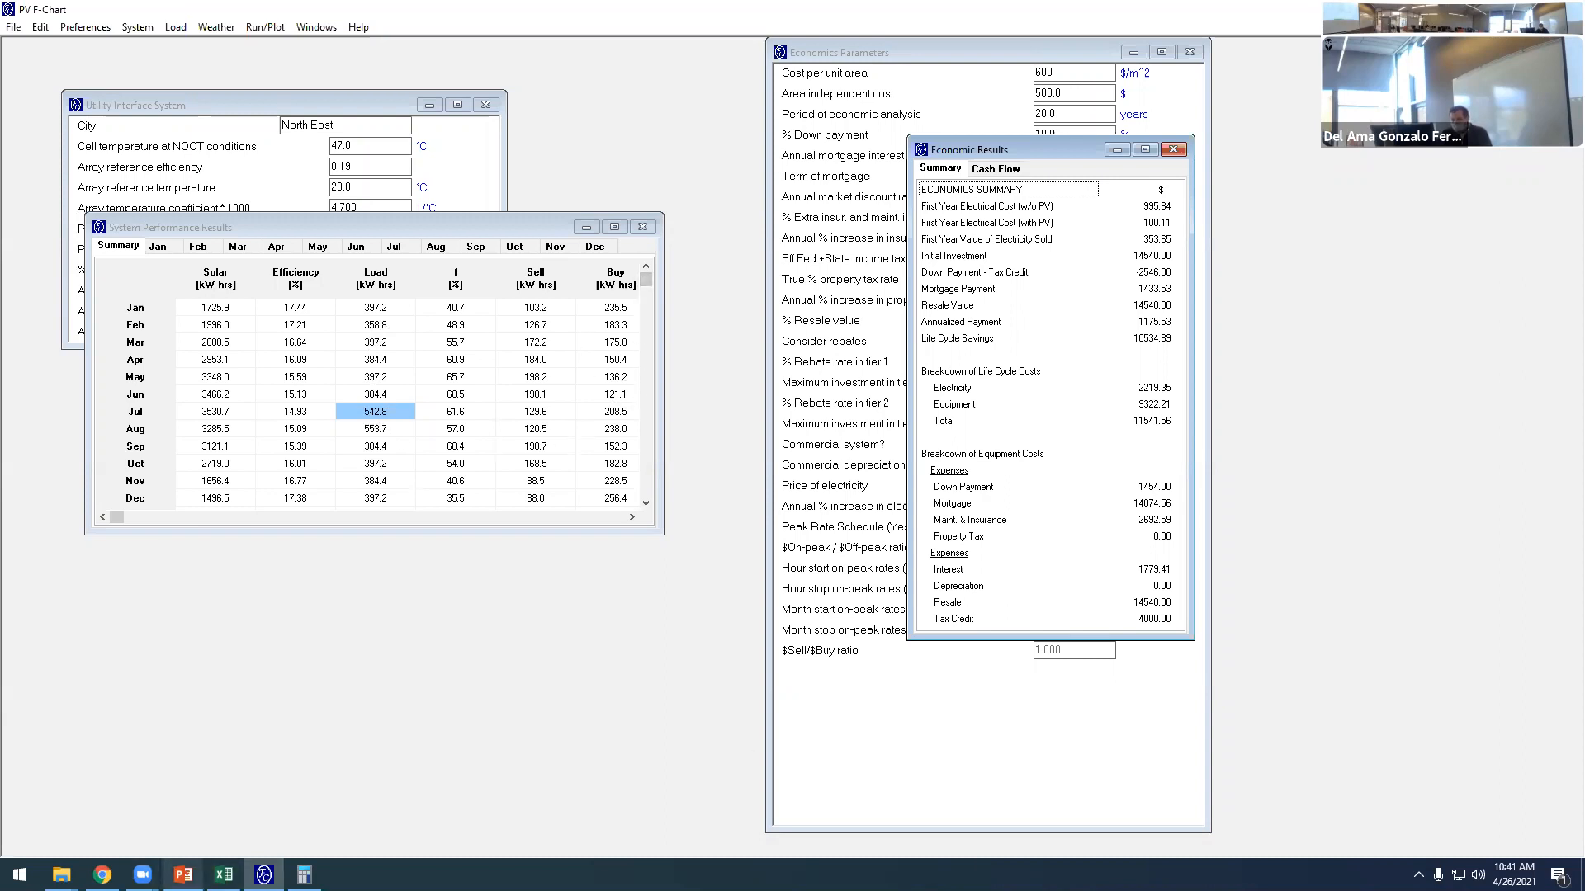
{"action": "left_click", "coordinate": [182, 874]}
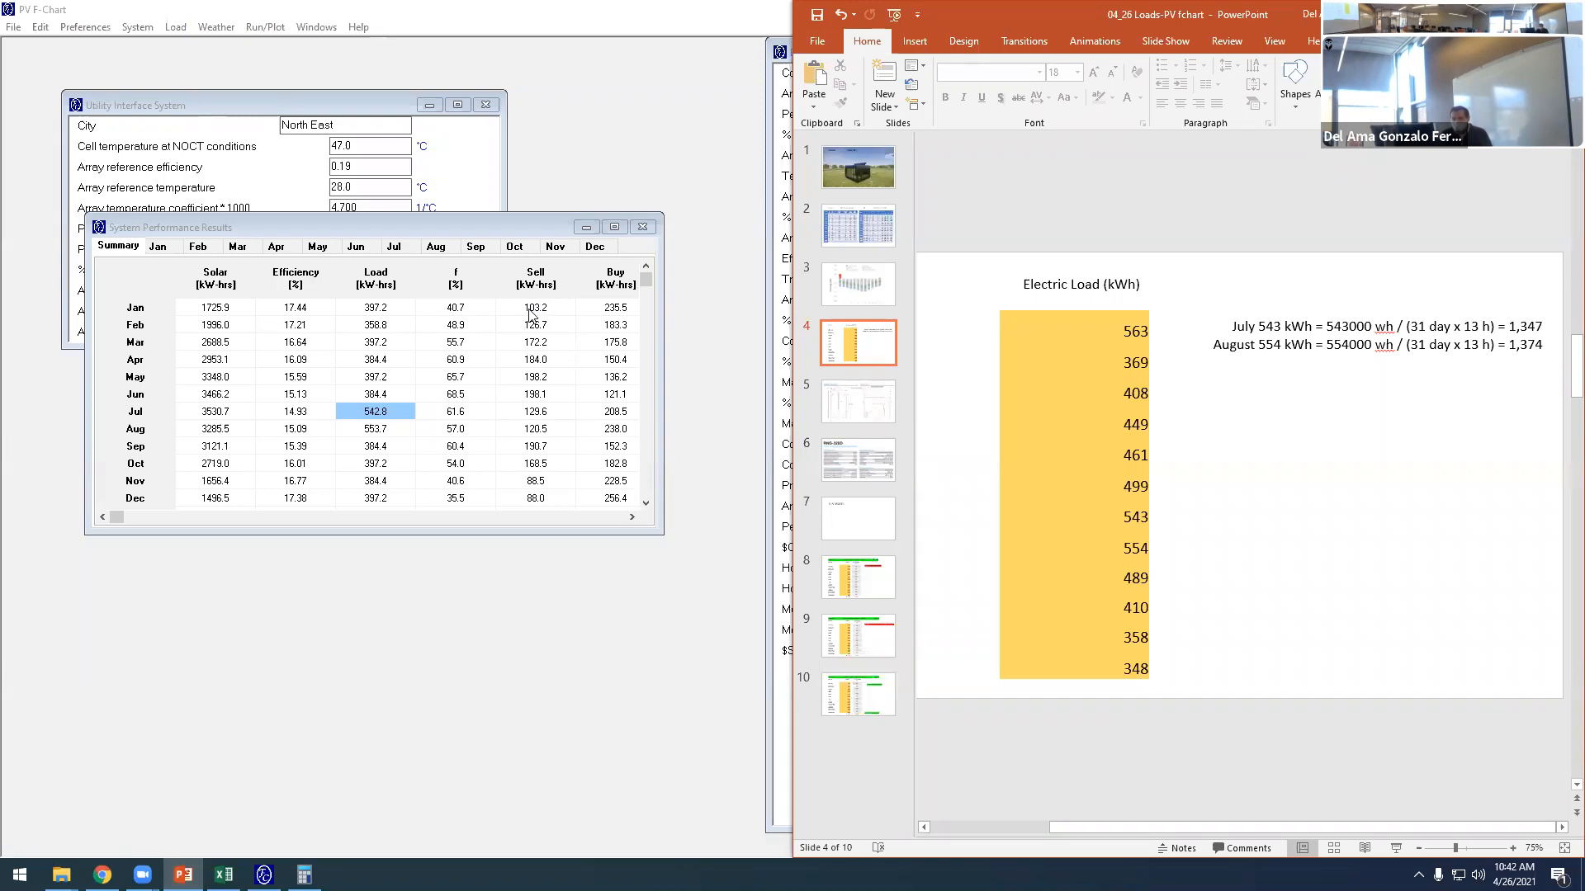
{"action": "left_click", "coordinate": [529, 313]}
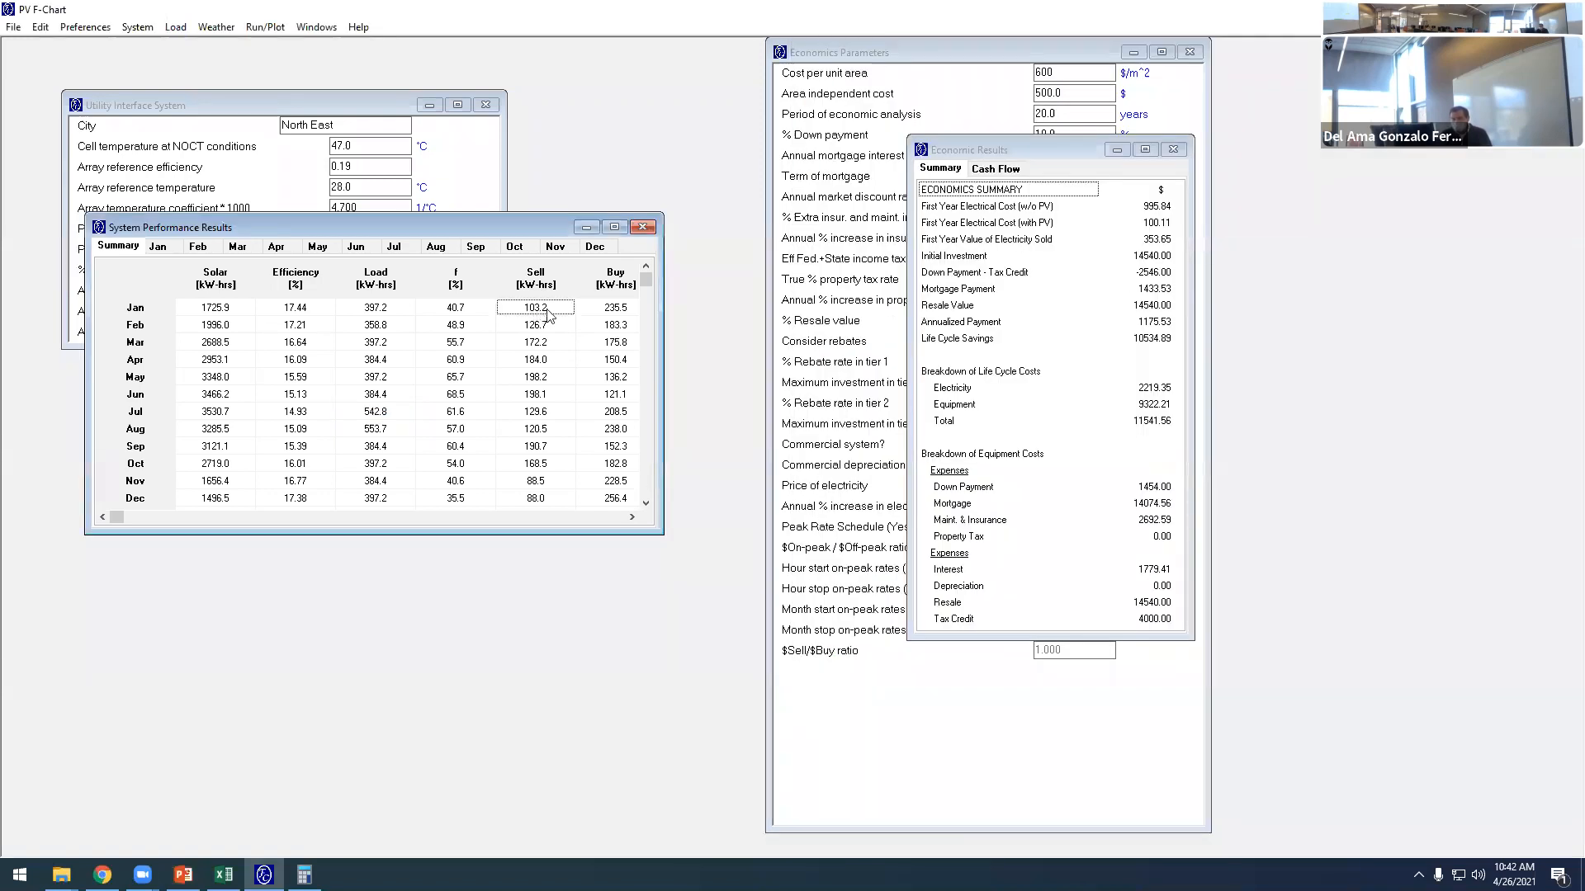
{"action": "left_click", "coordinate": [612, 312]}
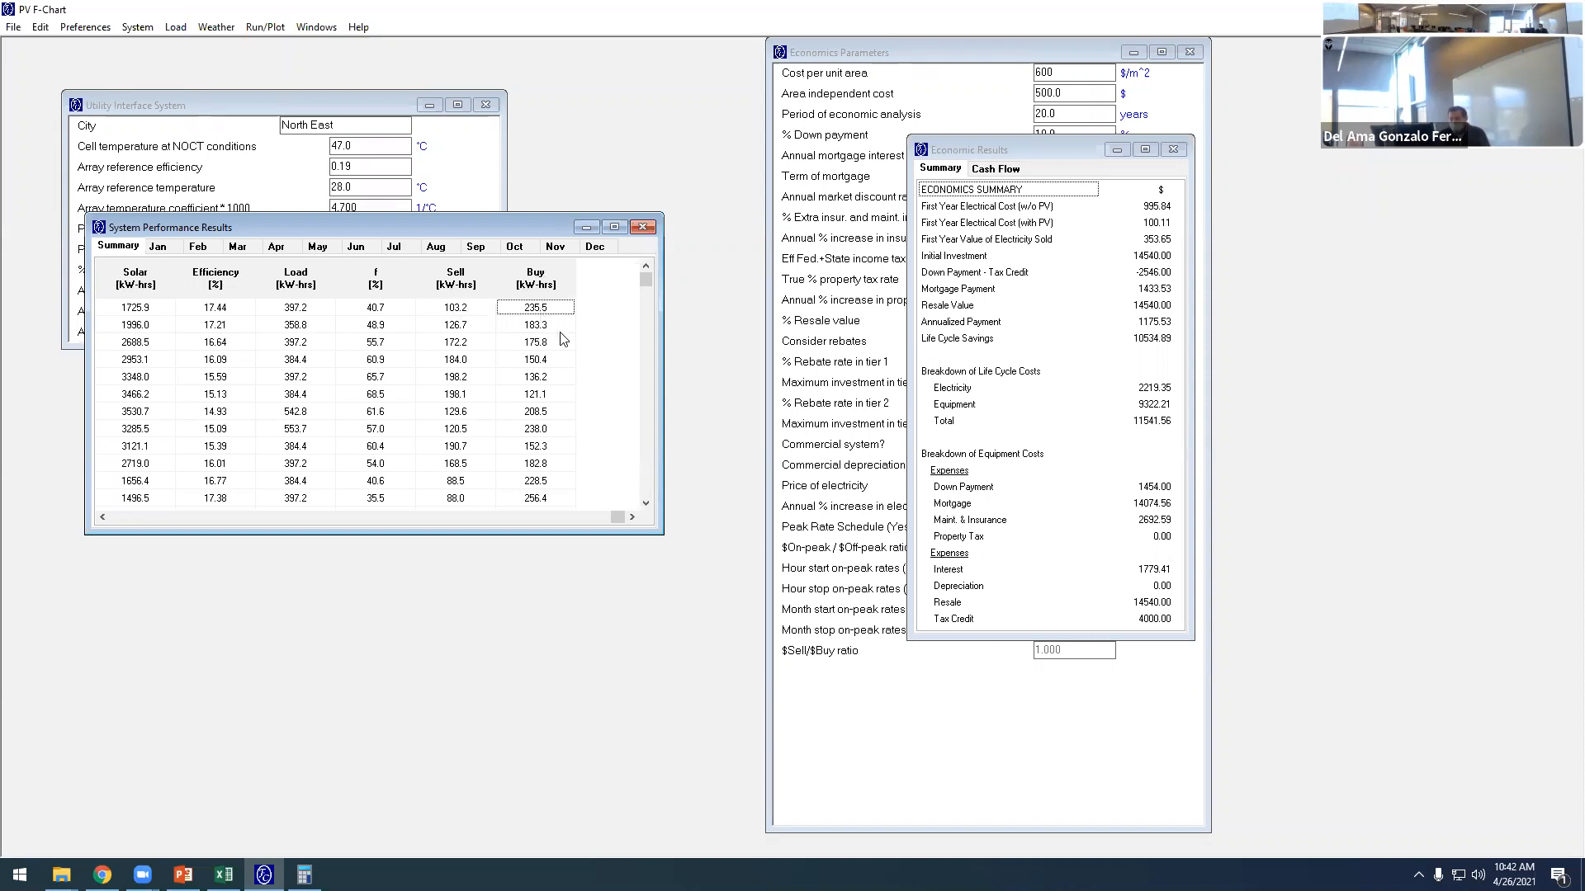
- Move and widen the Economic Results window to review the economics summary and the 20-year cash flow
{"action": "left_click", "coordinate": [1026, 153]}
{"action": "left_click_drag", "start_coordinate": [1024, 150], "coordinate": [464, 151]}
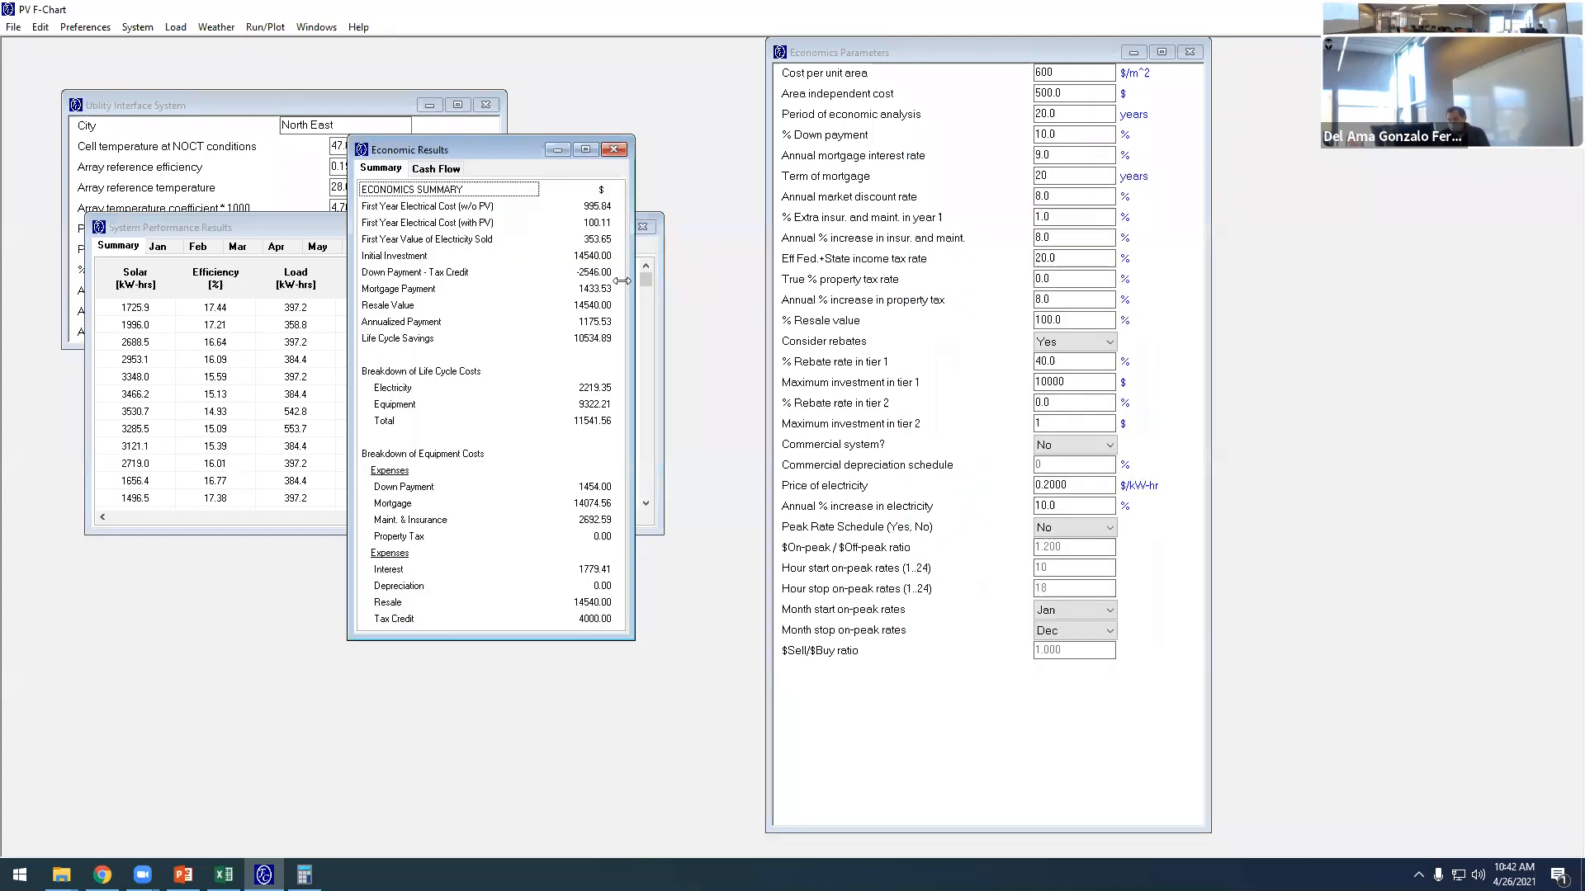
{"action": "left_click_drag", "start_coordinate": [621, 281], "coordinate": [1150, 282]}
{"action": "left_click", "coordinate": [466, 221]}
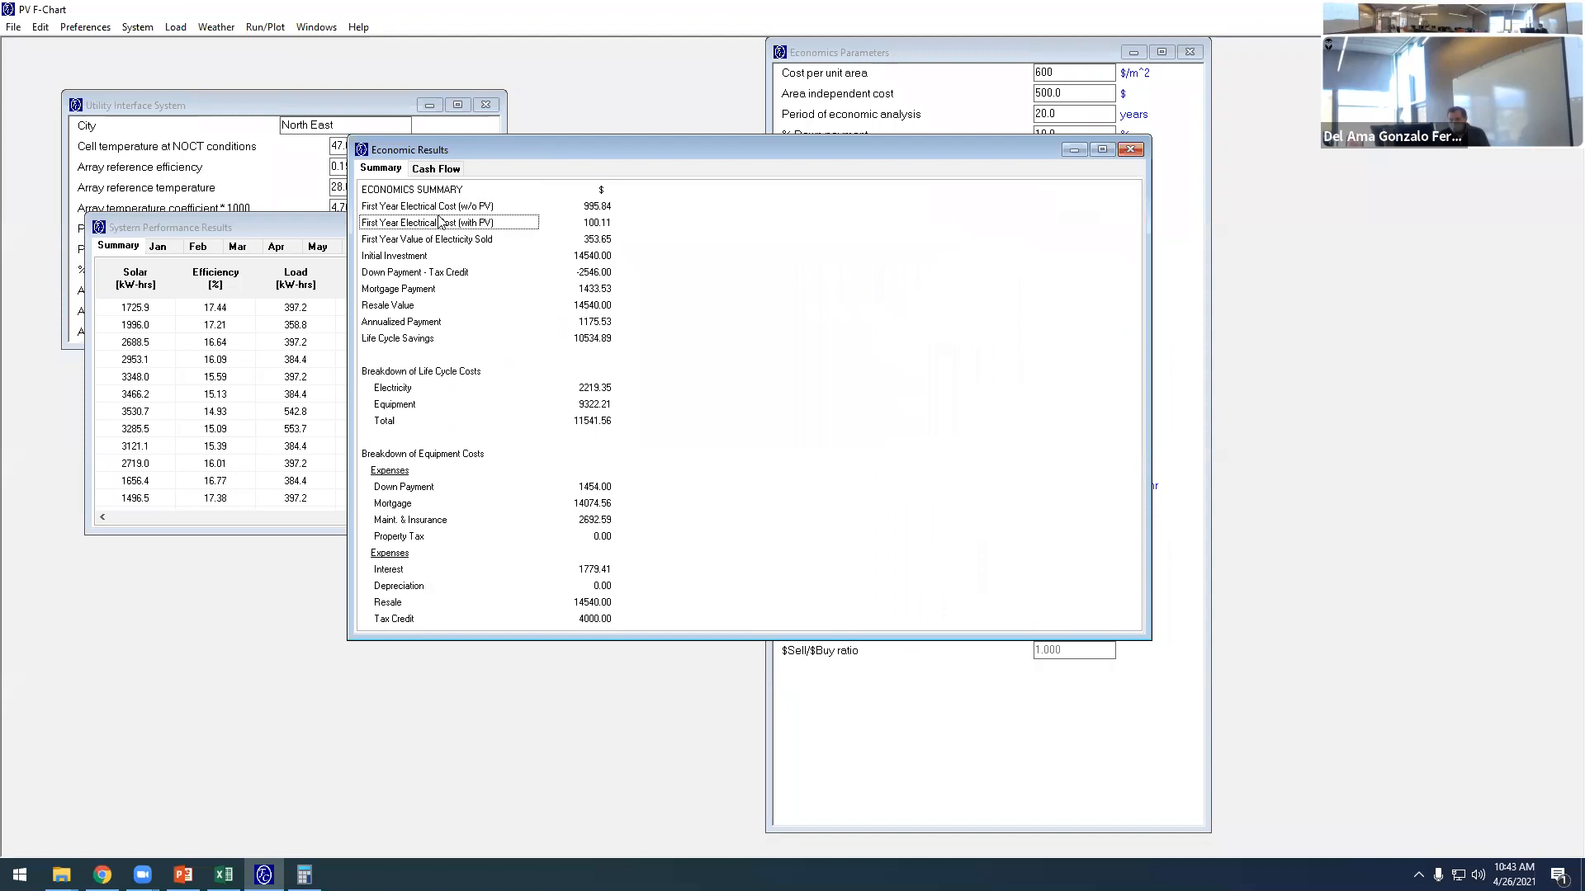
{"action": "left_click", "coordinate": [437, 170]}
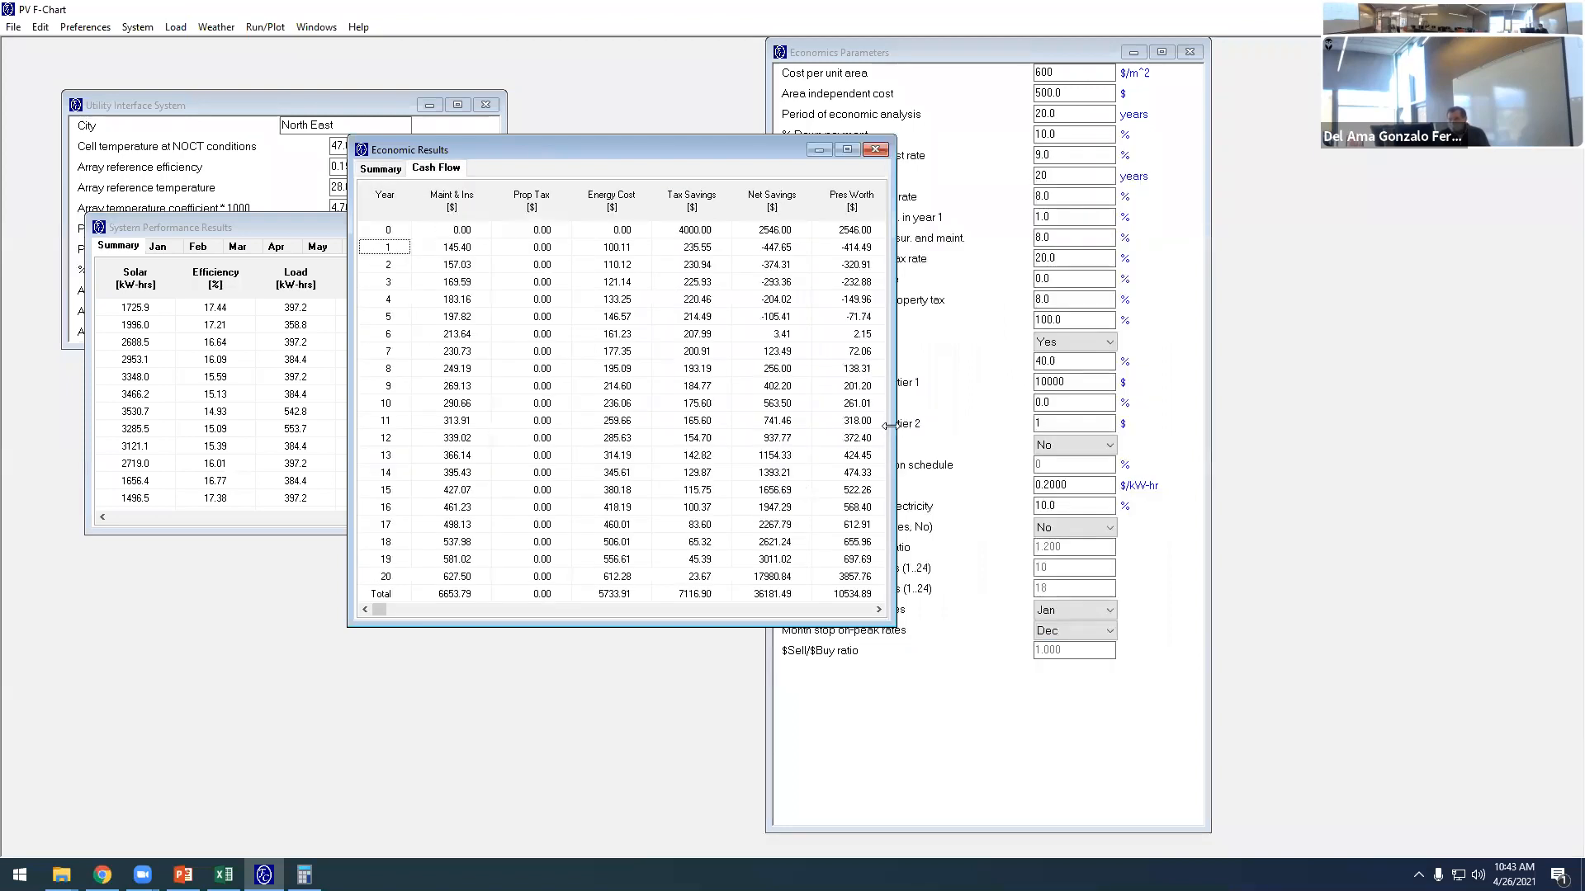
{"action": "left_click_drag", "start_coordinate": [892, 414], "coordinate": [973, 411]}
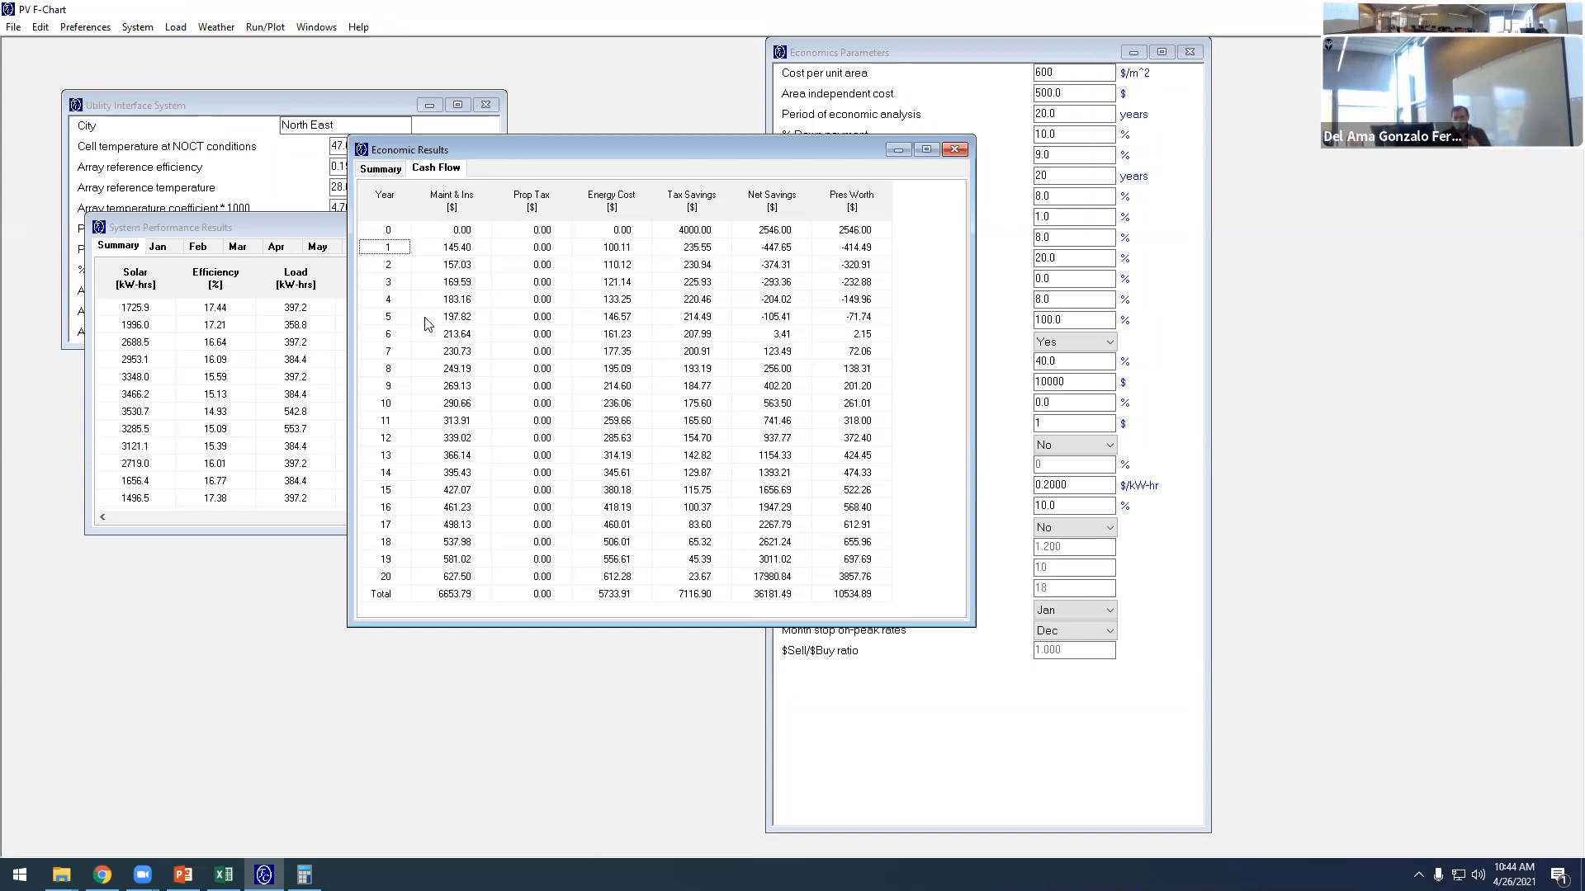
- Minimize the System Performance Results and reposition the Economic Results window beside the Utility Interface System parameters while examining the cash flow
{"action": "left_click_drag", "start_coordinate": [317, 225], "coordinate": [303, 233]}
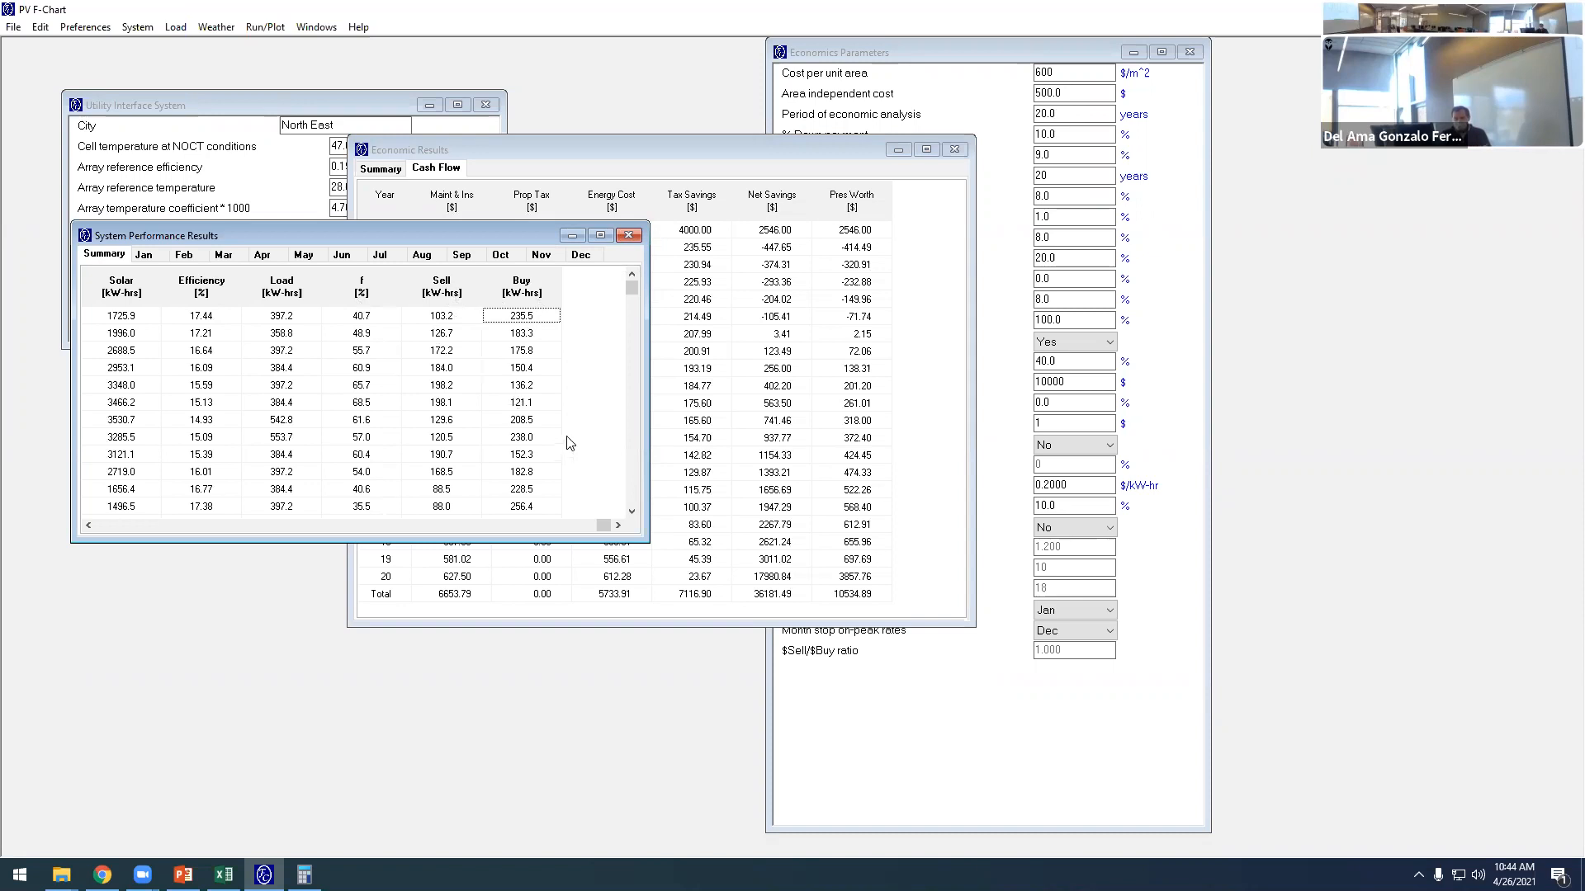
{"action": "left_click", "coordinate": [572, 236]}
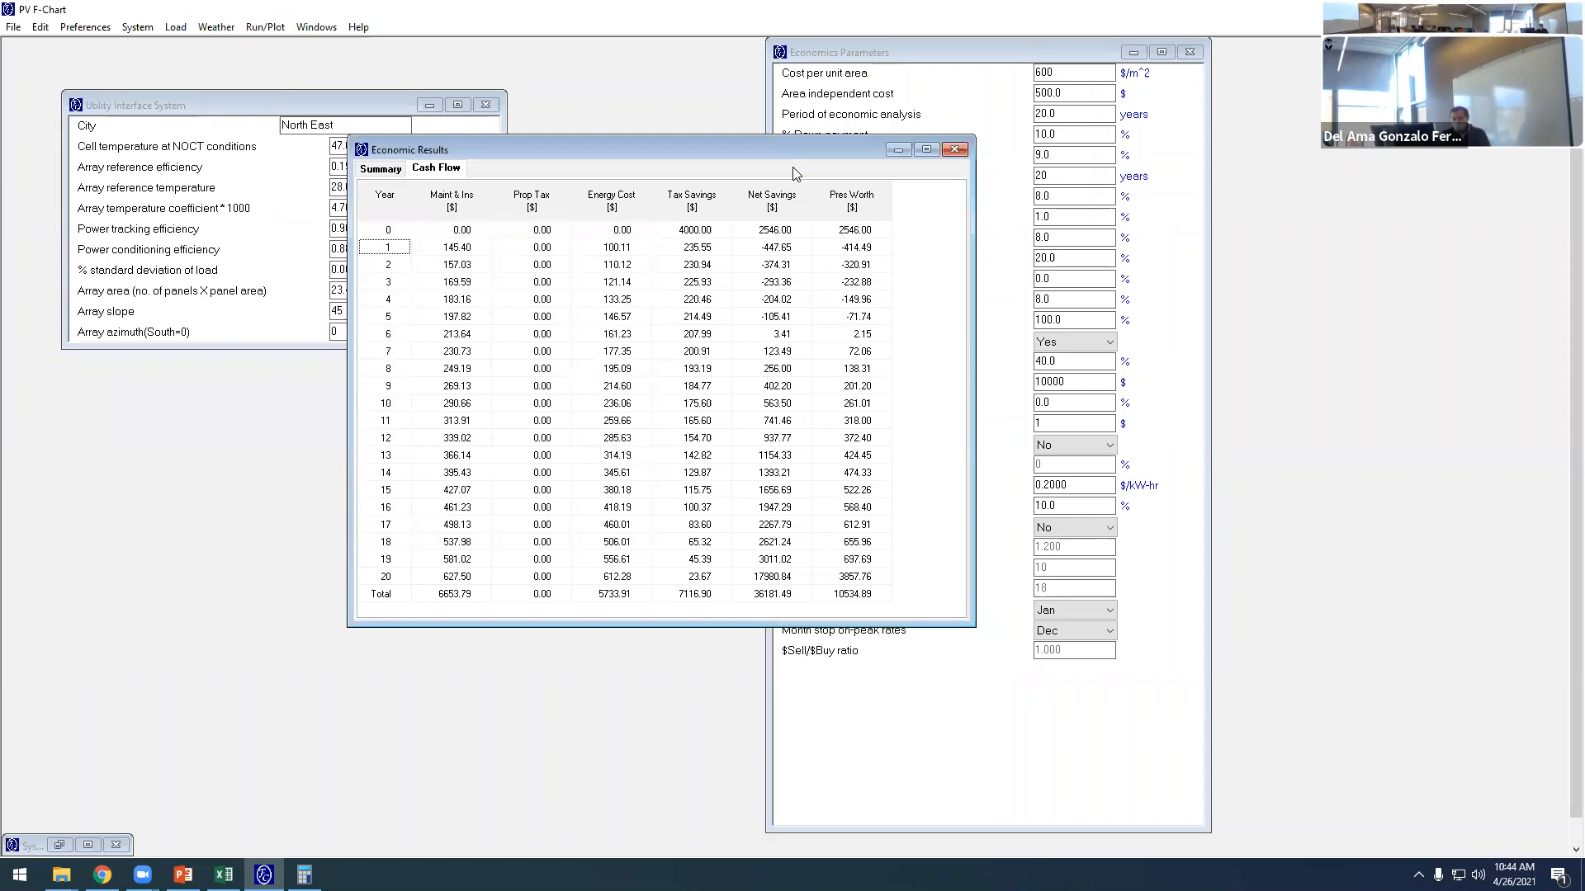
{"action": "left_click_drag", "start_coordinate": [778, 150], "coordinate": [571, 129]}
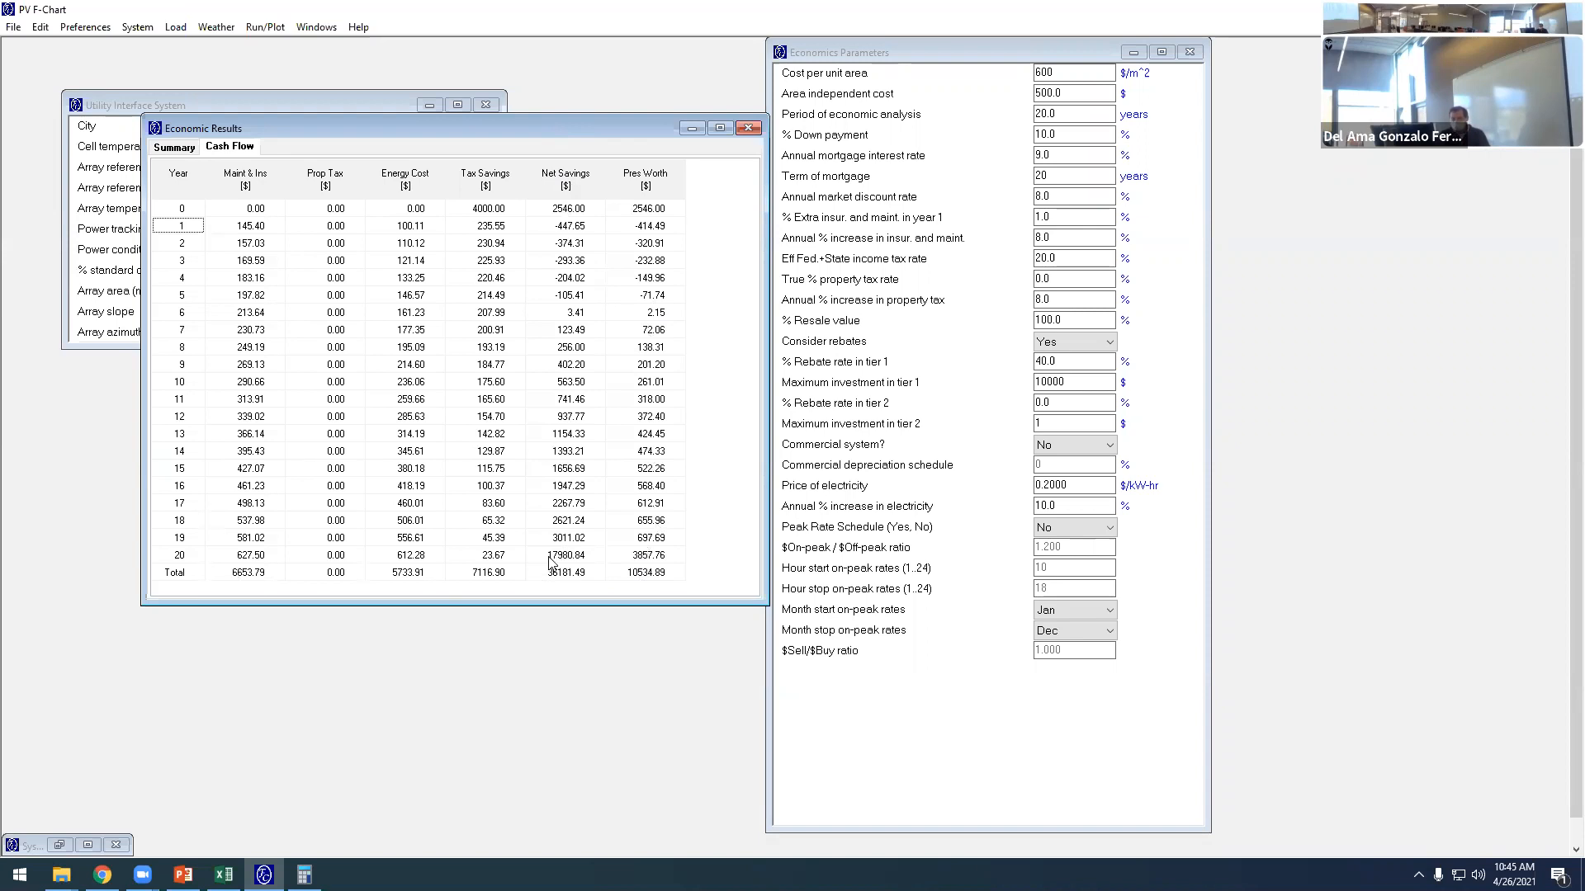
{"action": "left_click_drag", "start_coordinate": [482, 127], "coordinate": [873, 105]}
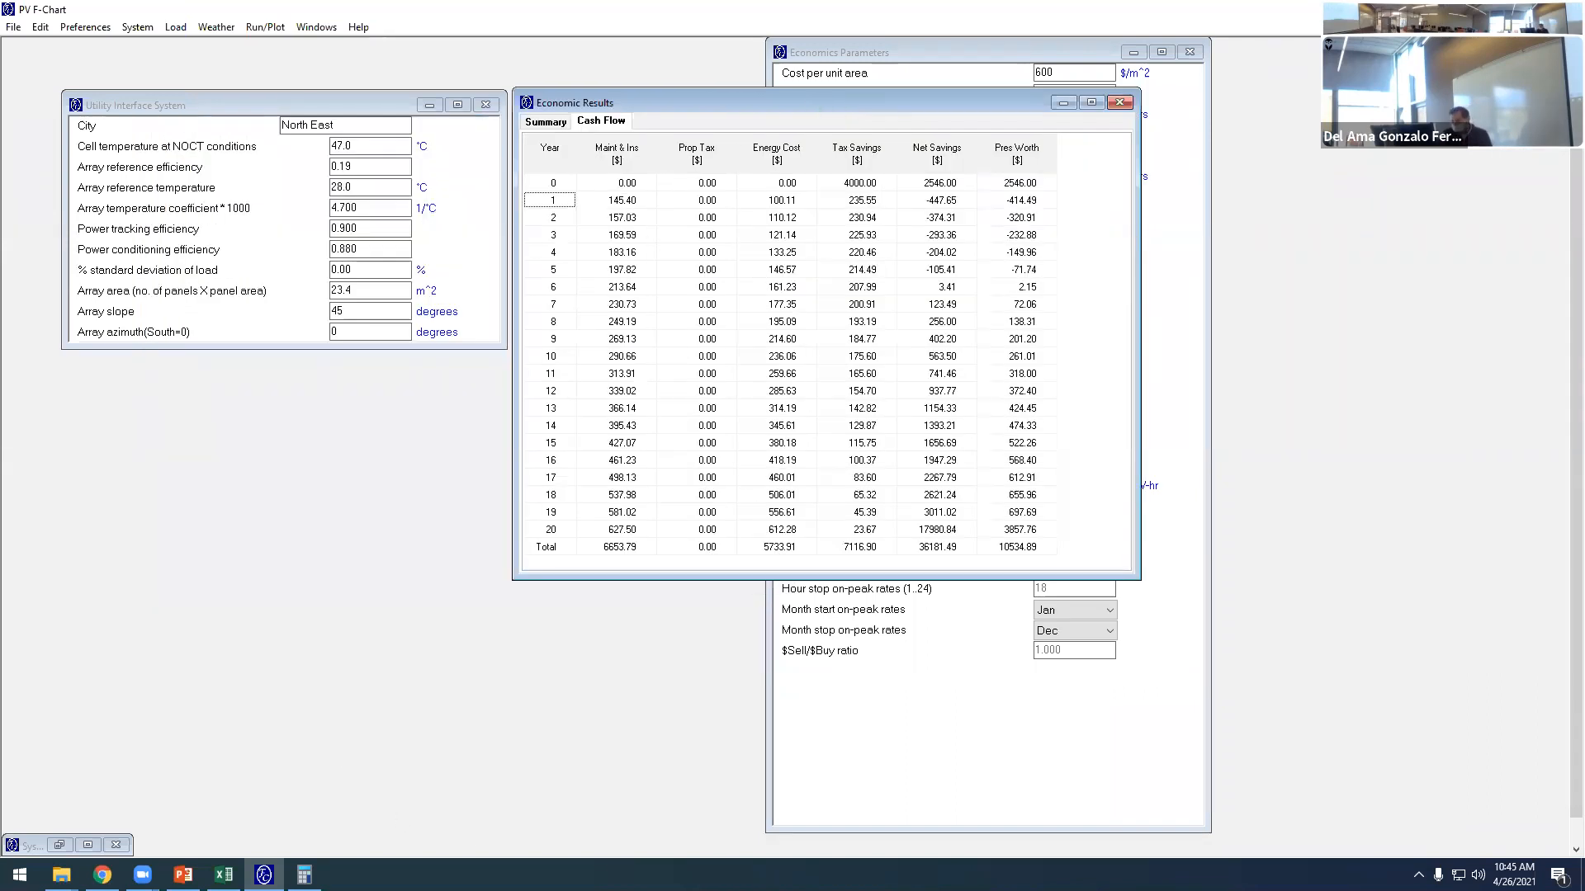